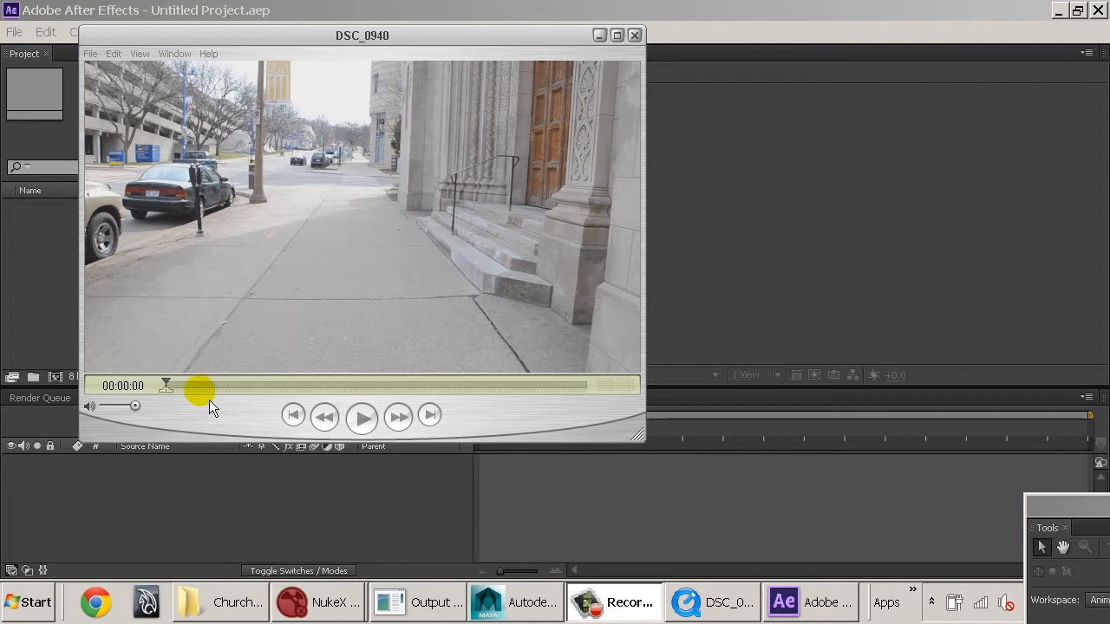
# - Scrub the DSC_0940 clip forward to the 24-second mark and go up to the HDR_Source folder in the file browser
pyautogui.click(451, 207)
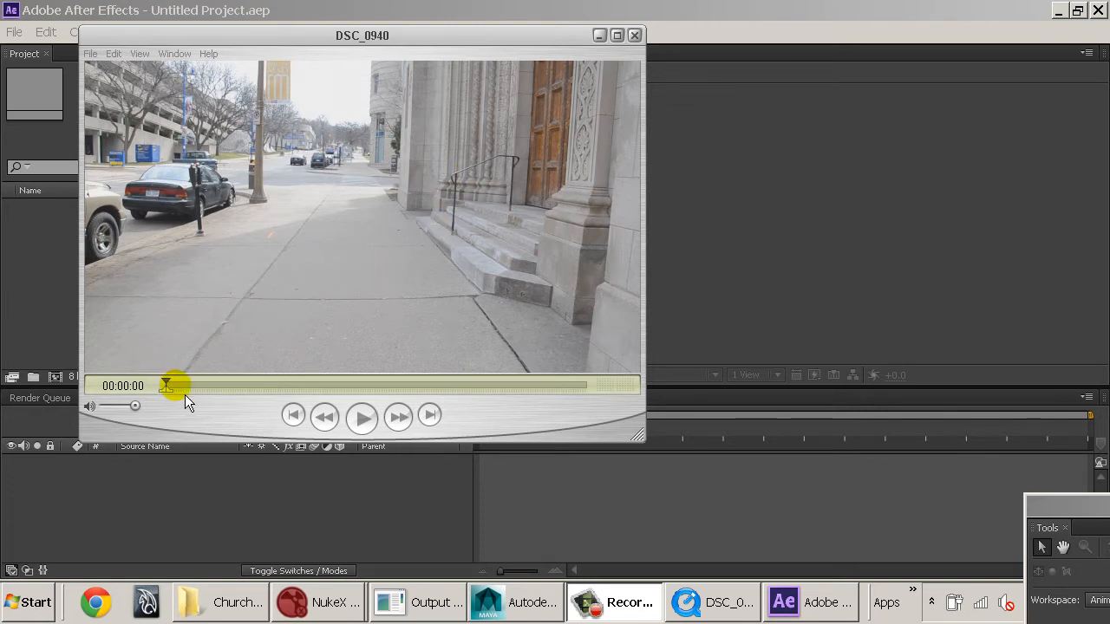
pyautogui.moveTo(185, 395); pyautogui.dragTo(459, 390)
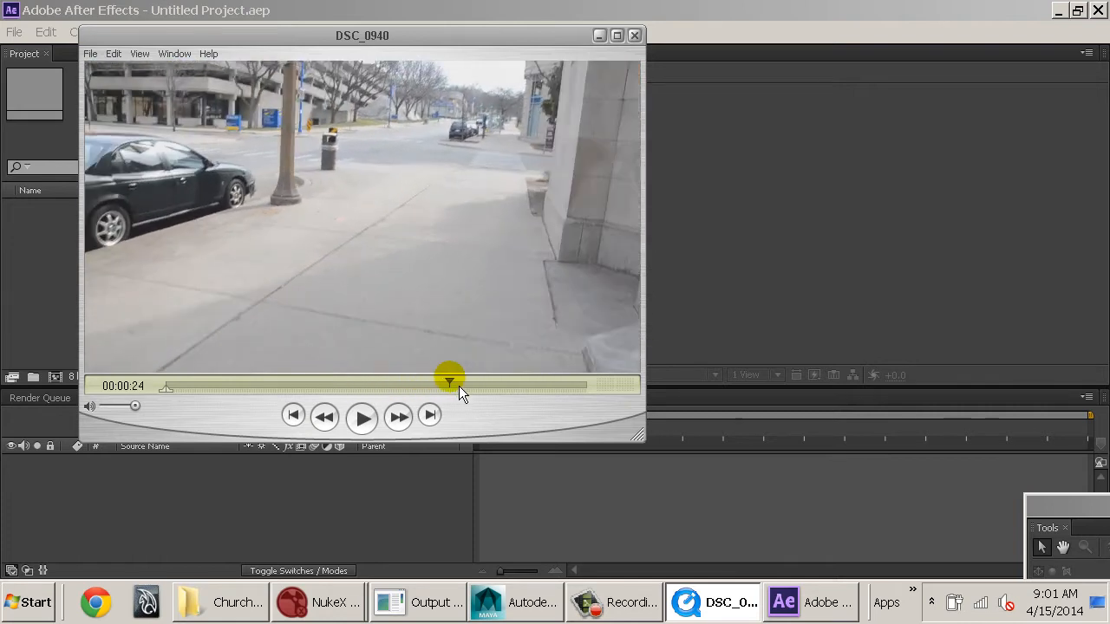
pyautogui.click(224, 603)
pyautogui.press('BackSpace')
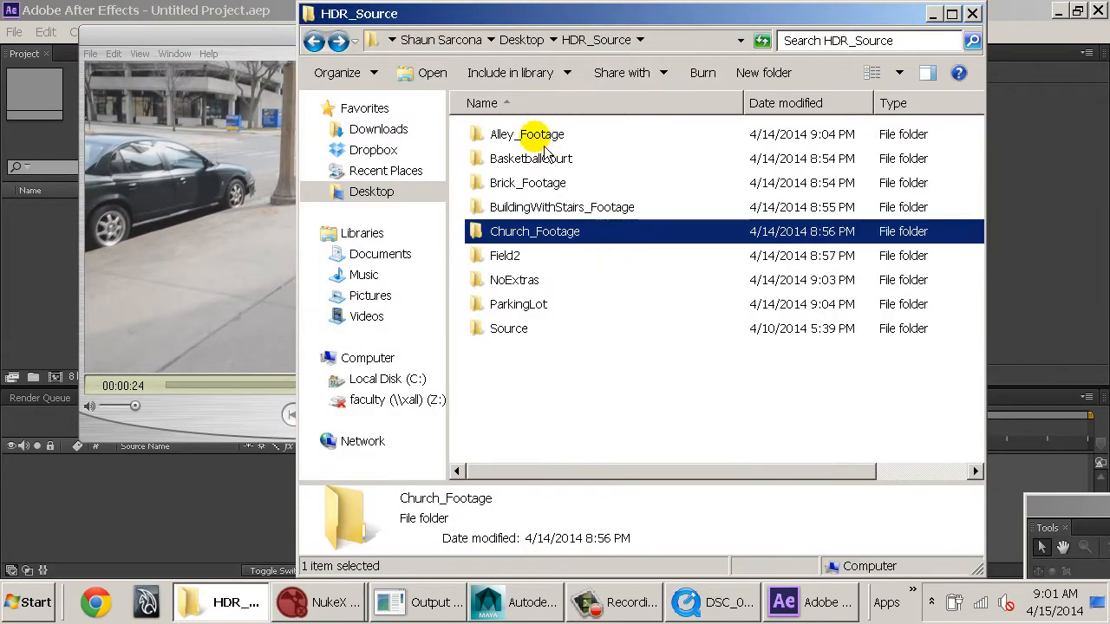
# - Look through the HDR_Source subfolders one by one from Alley_Footage to ParkingLot, and briefly check inside the Source folder
pyautogui.click(537, 138)
pyautogui.click(529, 160)
pyautogui.click(528, 183)
pyautogui.click(531, 209)
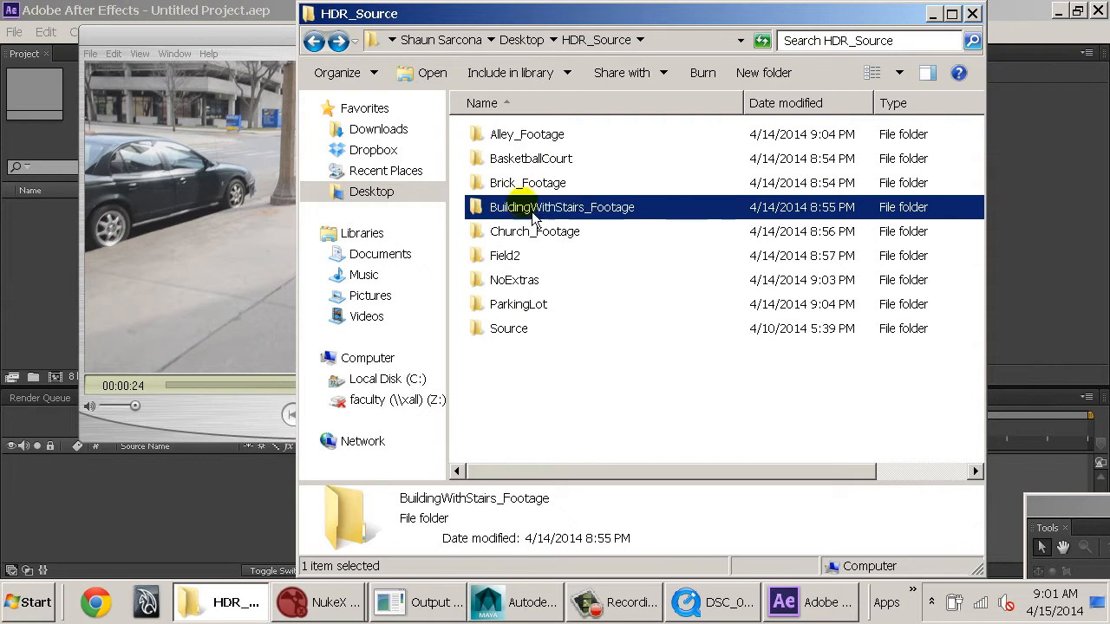
pyautogui.click(529, 231)
pyautogui.click(512, 254)
pyautogui.click(513, 281)
pyautogui.click(508, 312)
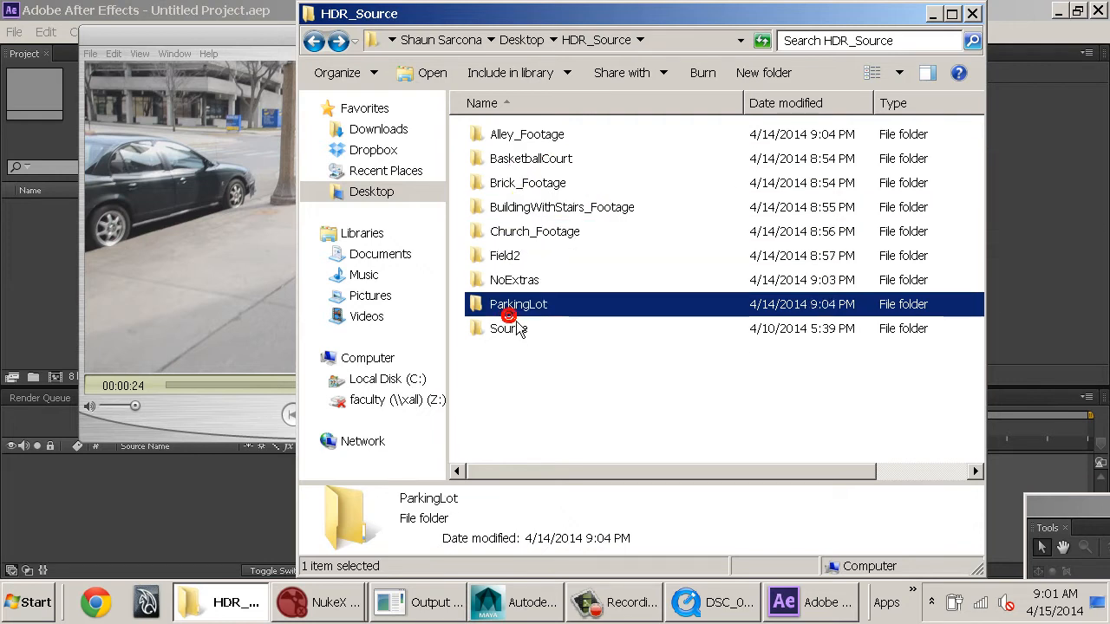
pyautogui.click(521, 279)
pyautogui.moveTo(555, 295)
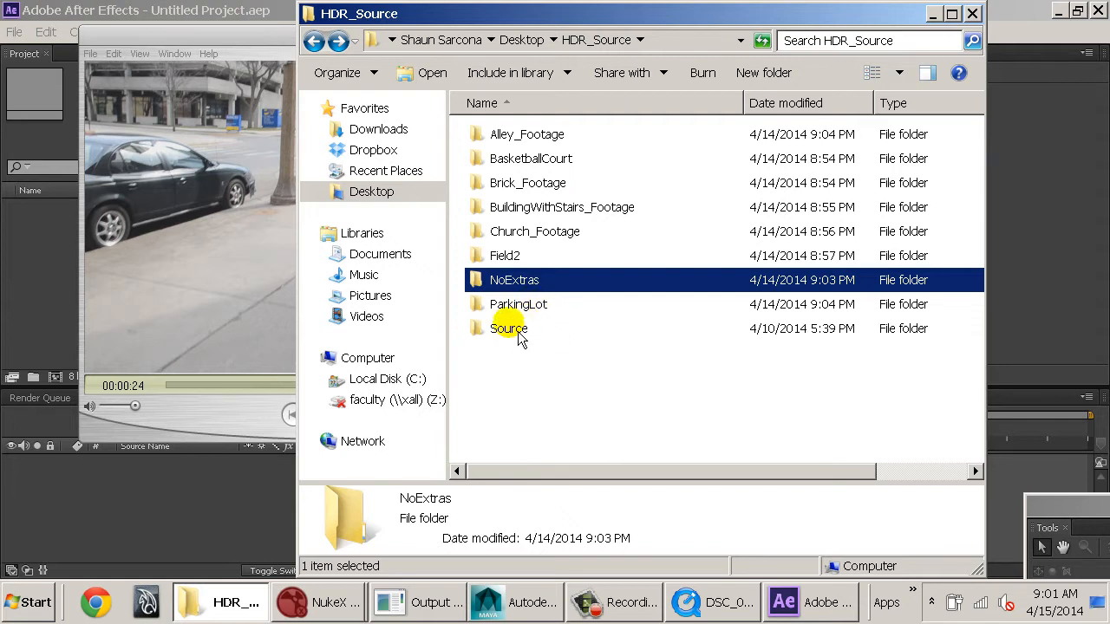
pyautogui.doubleClick(519, 333)
pyautogui.press('BackSpace')
# - Select all HDR_Source subfolders except NoExtras and Source, and bring the DSC_0940 player back into view
pyautogui.click(518, 304)
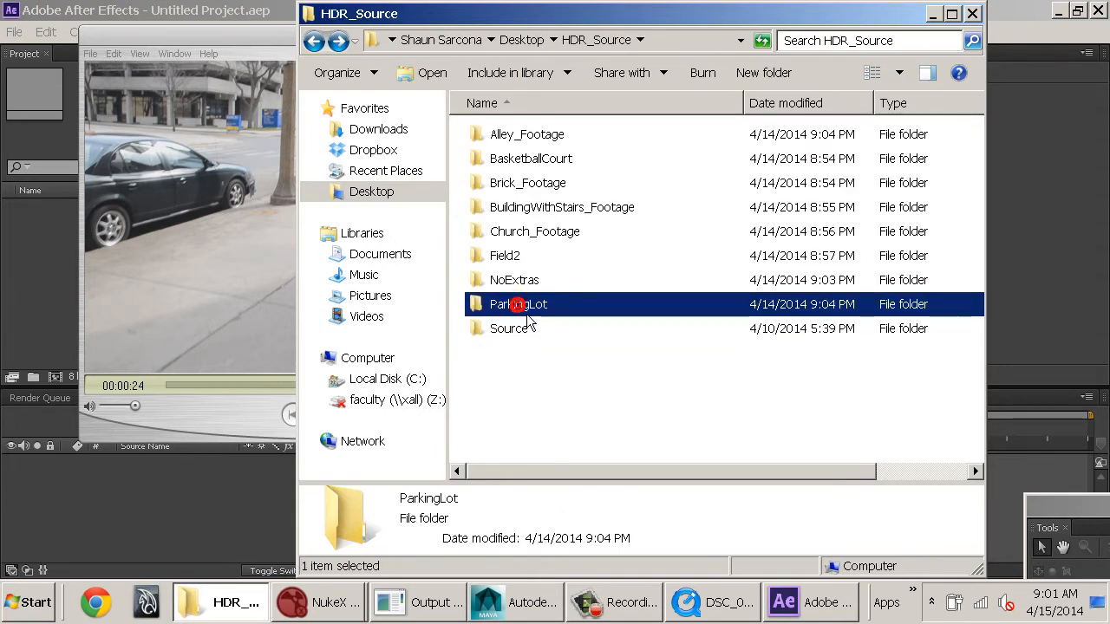
pyautogui.keyDown('ctrl'); pyautogui.click(533, 255); pyautogui.keyUp('ctrl')
pyautogui.keyDown('ctrl'); pyautogui.click(516, 233); pyautogui.keyUp('ctrl')
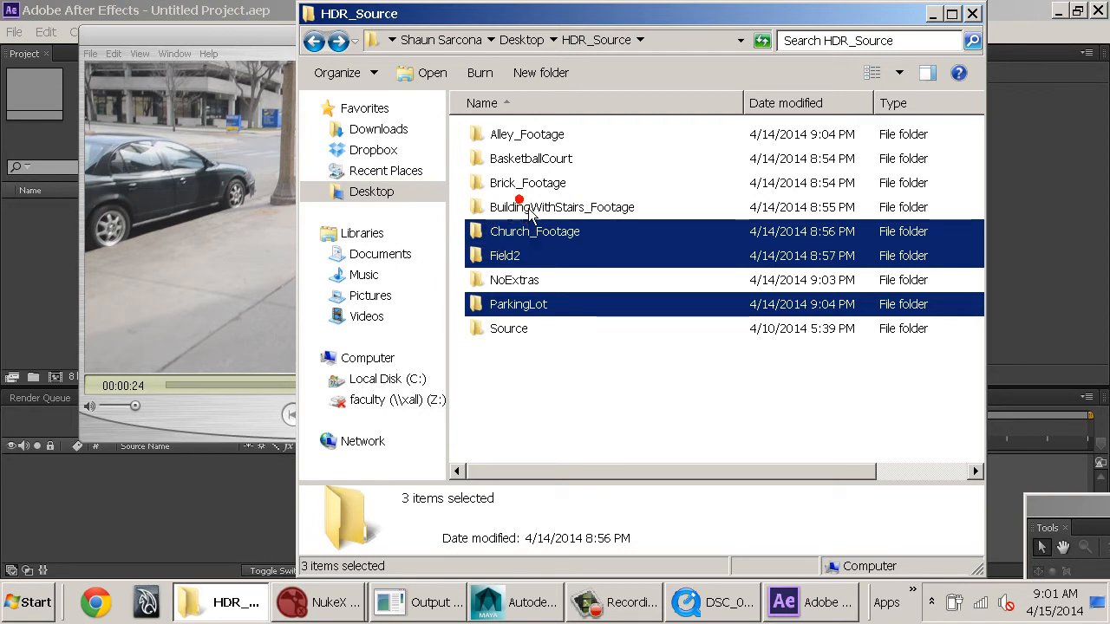
pyautogui.keyDown('ctrl'); pyautogui.click(529, 208); pyautogui.keyUp('ctrl')
pyautogui.keyDown('ctrl'); pyautogui.click(548, 183); pyautogui.keyUp('ctrl')
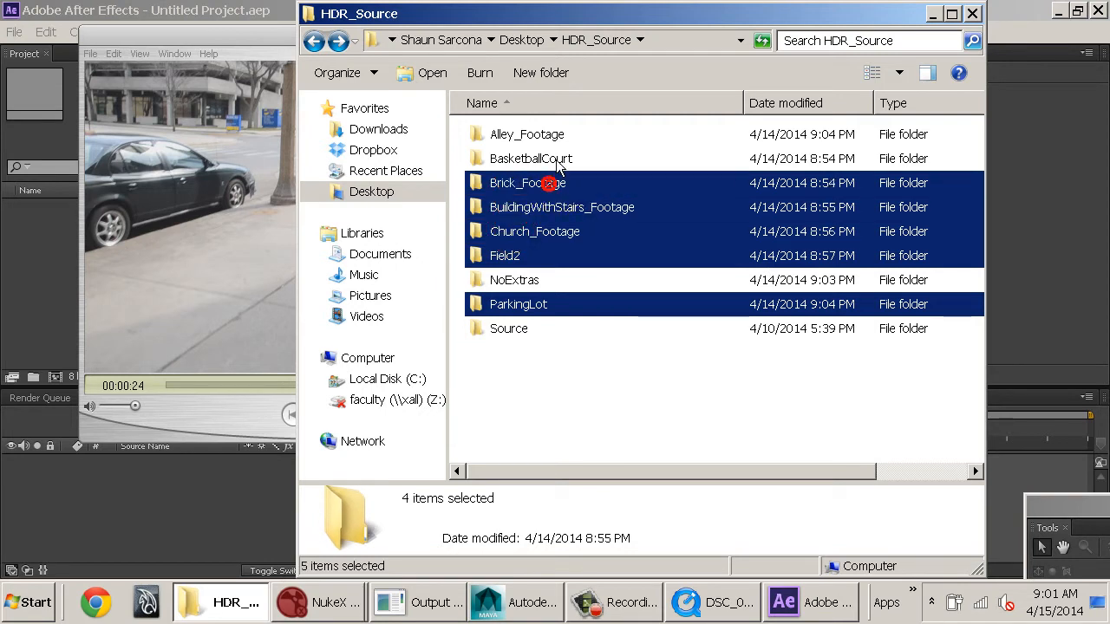
pyautogui.keyDown('ctrl'); pyautogui.click(539, 158); pyautogui.keyUp('ctrl')
pyautogui.keyDown('ctrl'); pyautogui.click(538, 135); pyautogui.keyUp('ctrl')
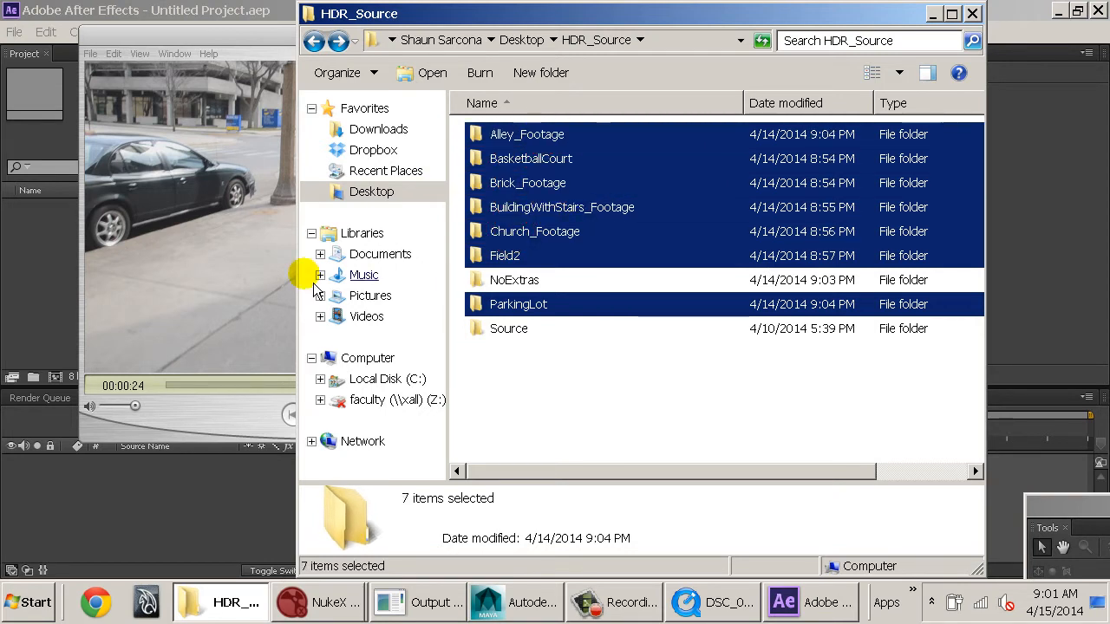
pyautogui.click(208, 425)
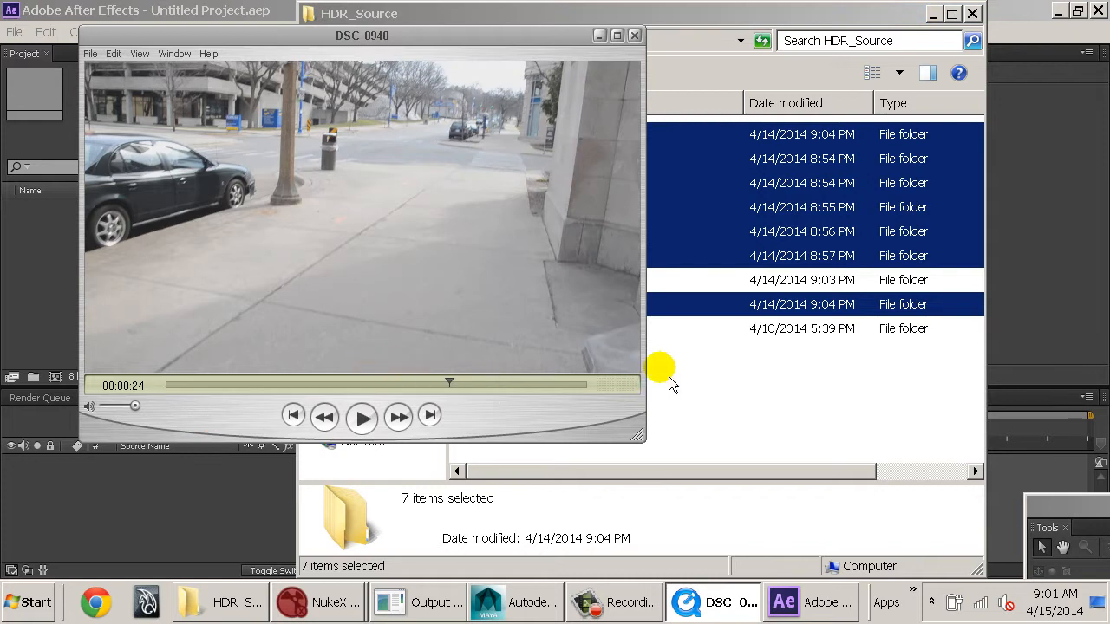
# - Open Alley_Footage and select its four HDR images followed by its two MOV clips
pyautogui.click(763, 375)
pyautogui.doubleClick(582, 134)
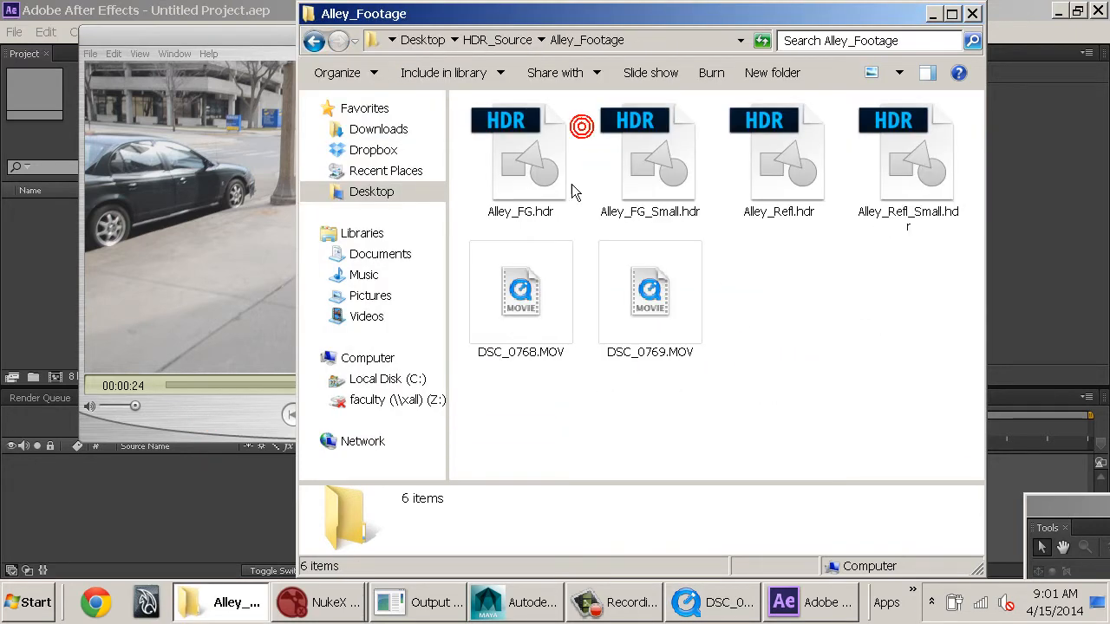
pyautogui.click(516, 177)
pyautogui.keyDown('ctrl'); pyautogui.click(620, 172); pyautogui.keyUp('ctrl')
pyautogui.keyDown('ctrl'); pyautogui.click(762, 173); pyautogui.keyUp('ctrl')
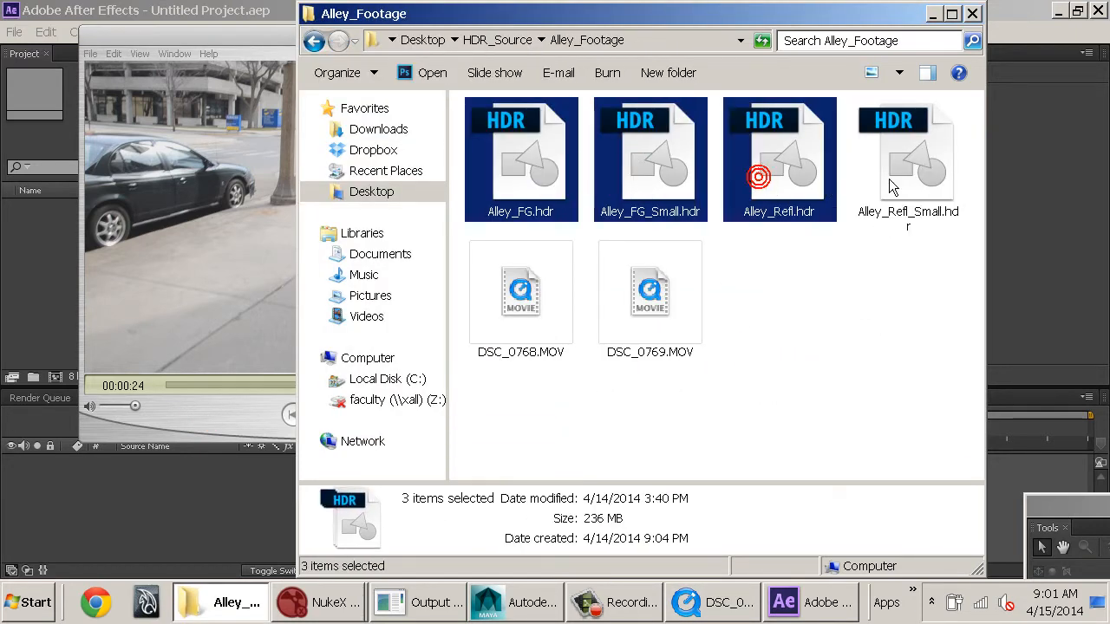
pyautogui.keyDown('ctrl'); pyautogui.click(910, 166); pyautogui.keyUp('ctrl')
pyautogui.moveTo(759, 451); pyautogui.dragTo(484, 293)
pyautogui.moveTo(785, 431); pyautogui.dragTo(459, 245)
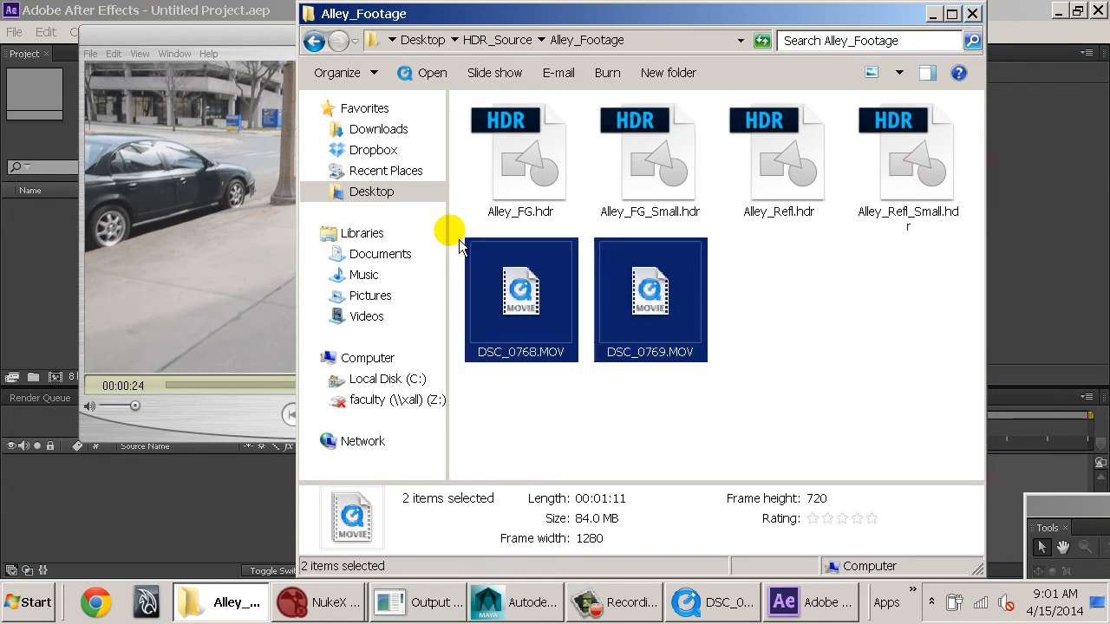
# - Check the DSC_0352.MOV clip in BasketballCourt and the three MOV clips in Brick_Footage
pyautogui.press('BackSpace')
pyautogui.doubleClick(501, 157)
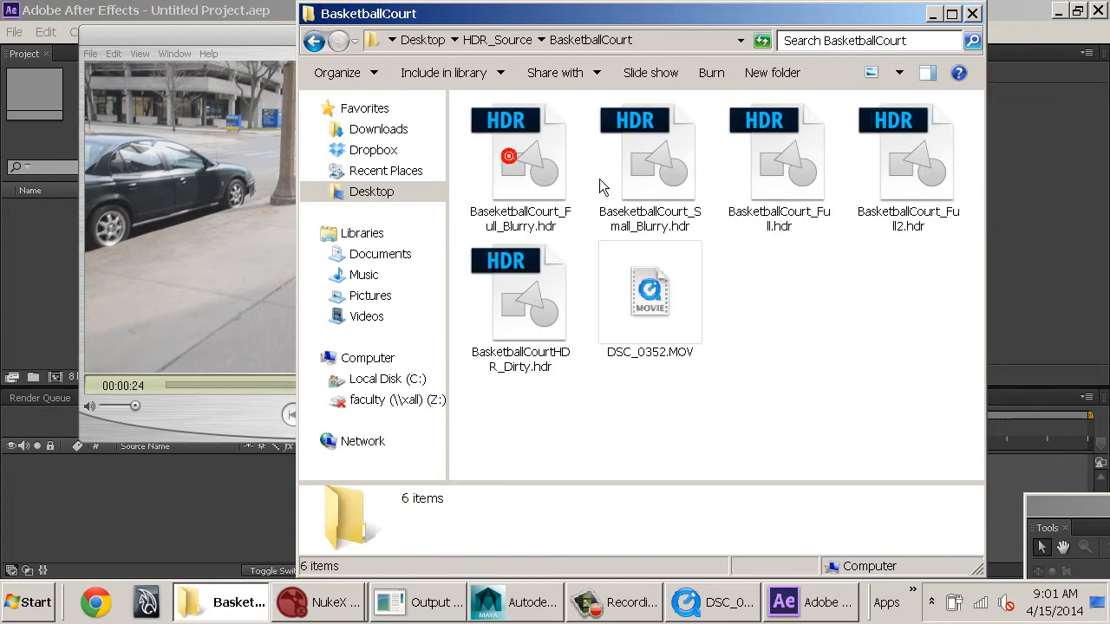
pyautogui.click(651, 312)
pyautogui.press('BackSpace')
pyautogui.doubleClick(515, 183)
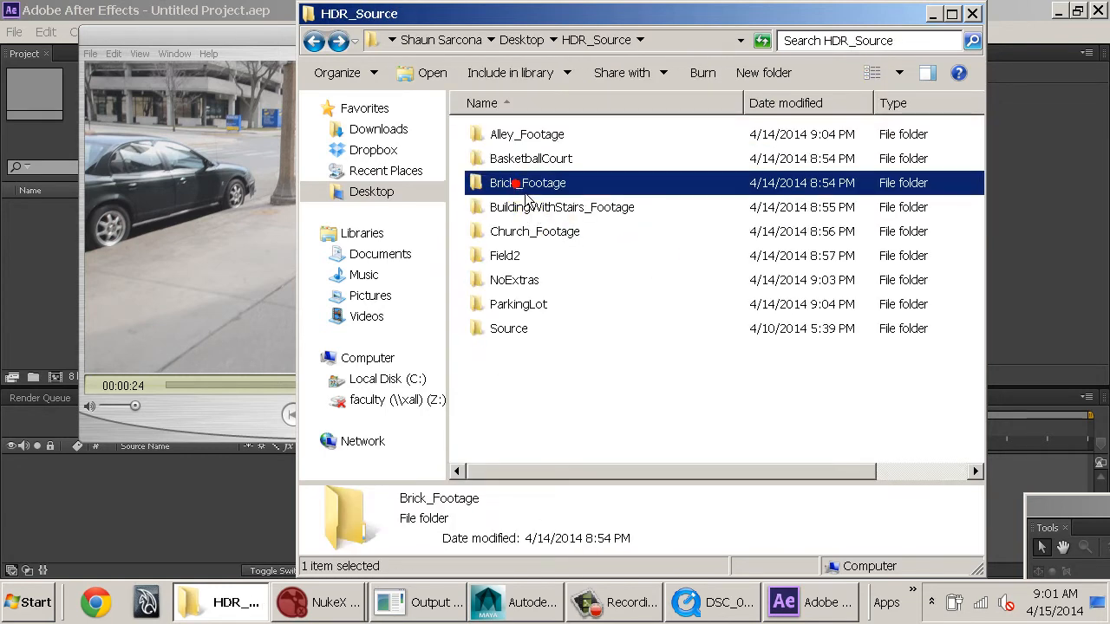
pyautogui.moveTo(539, 389); pyautogui.dragTo(830, 311)
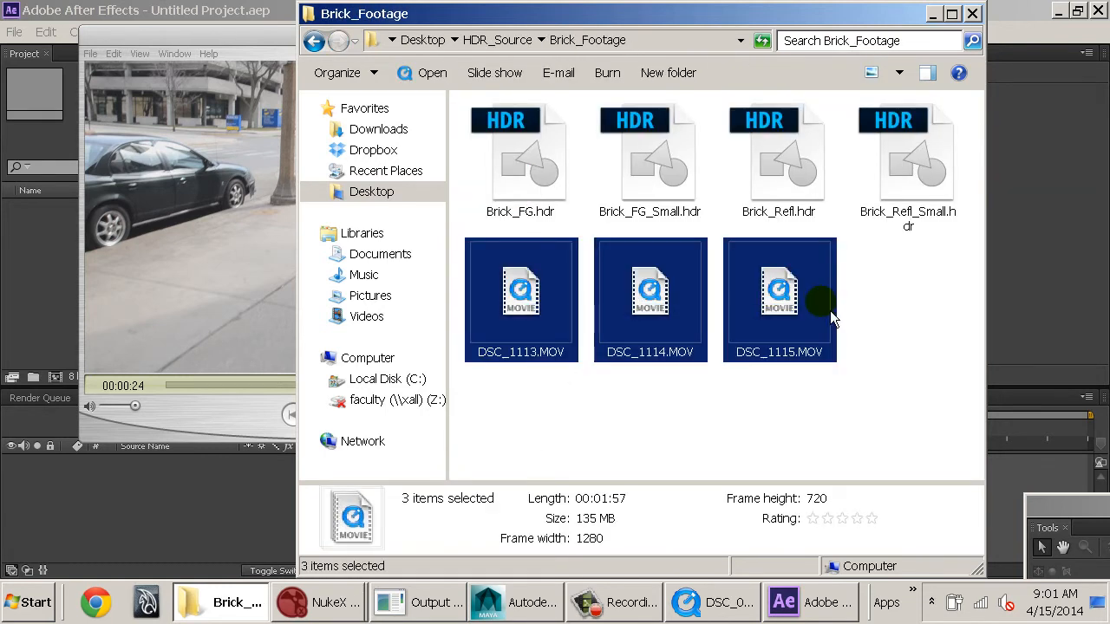
pyautogui.press('BackSpace')
# - Open BuildingWithStairs_Footage and select the clips DSC_0825.MOV, DSC_0826.MOV and DSC_0827.MOV
pyautogui.doubleClick(551, 209)
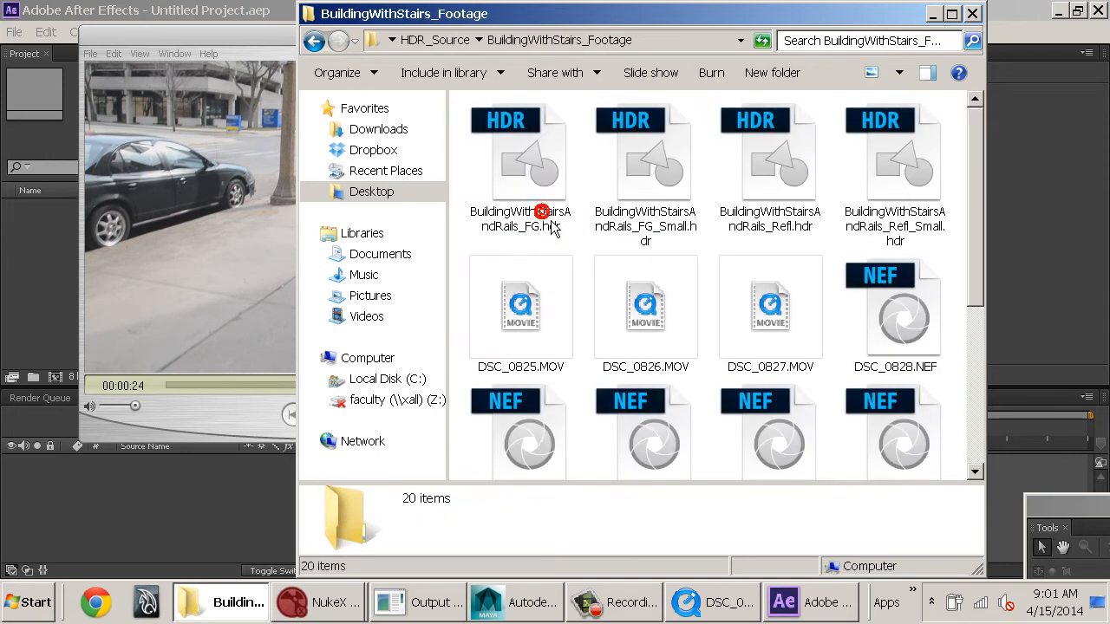
pyautogui.click(544, 291)
pyautogui.keyDown('ctrl'); pyautogui.click(623, 305); pyautogui.keyUp('ctrl')
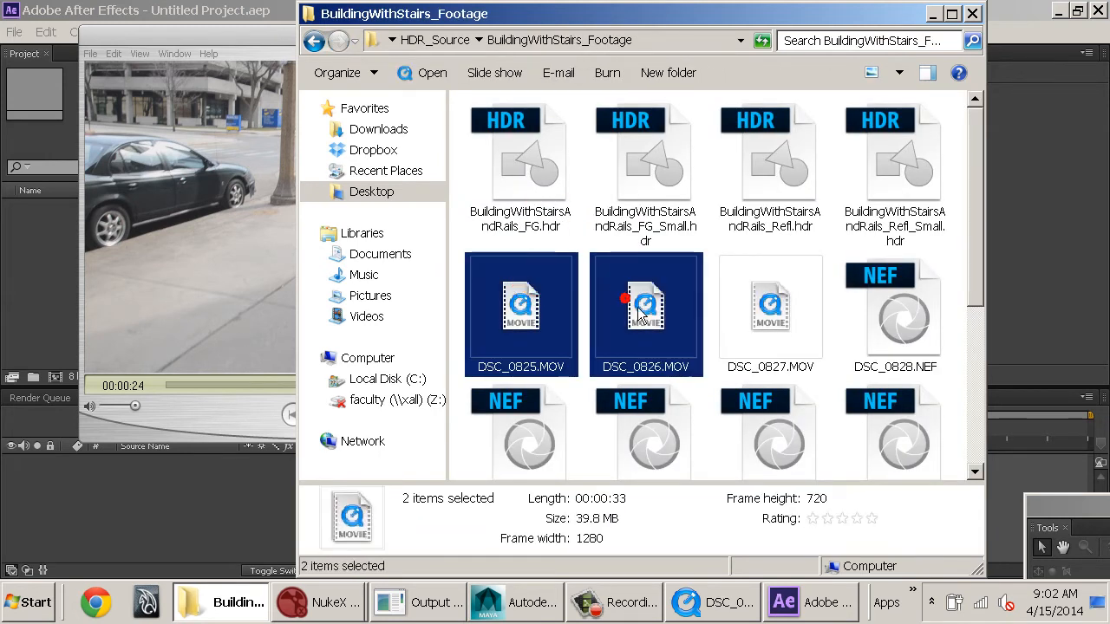
pyautogui.keyDown('ctrl'); pyautogui.click(784, 319); pyautogui.keyUp('ctrl')
# - Select the raw photos from DSC_0828.NEF through DSC_0840.NEF in BuildingWithStairs_Footage
pyautogui.click(903, 310)
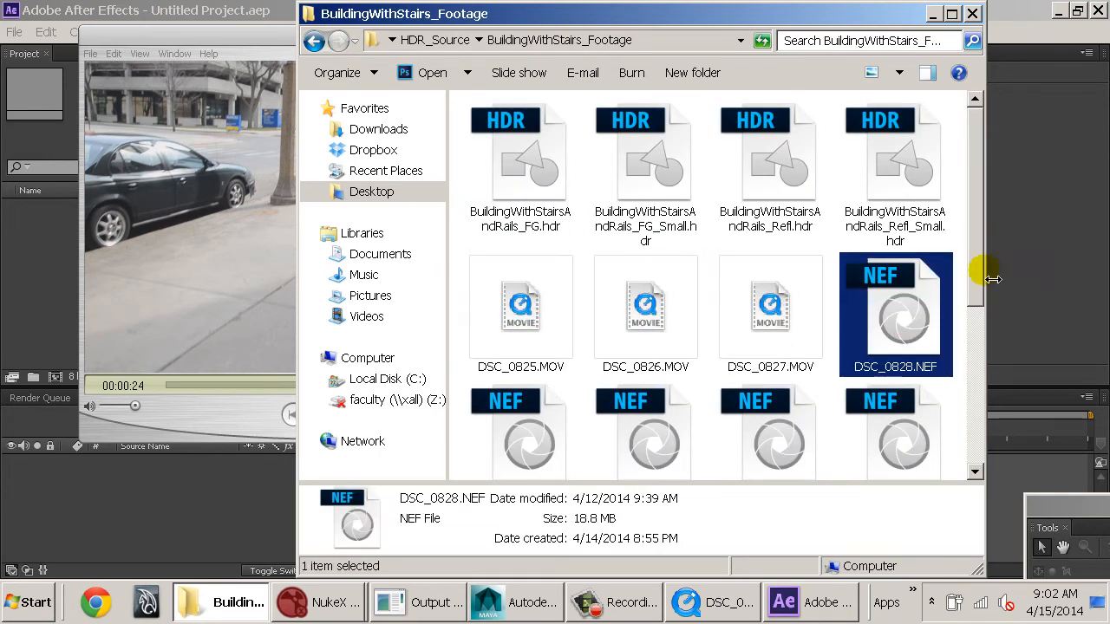
pyautogui.moveTo(978, 277); pyautogui.dragTo(996, 423)
pyautogui.keyDown('shift'); pyautogui.click(936, 438); pyautogui.keyUp('shift')
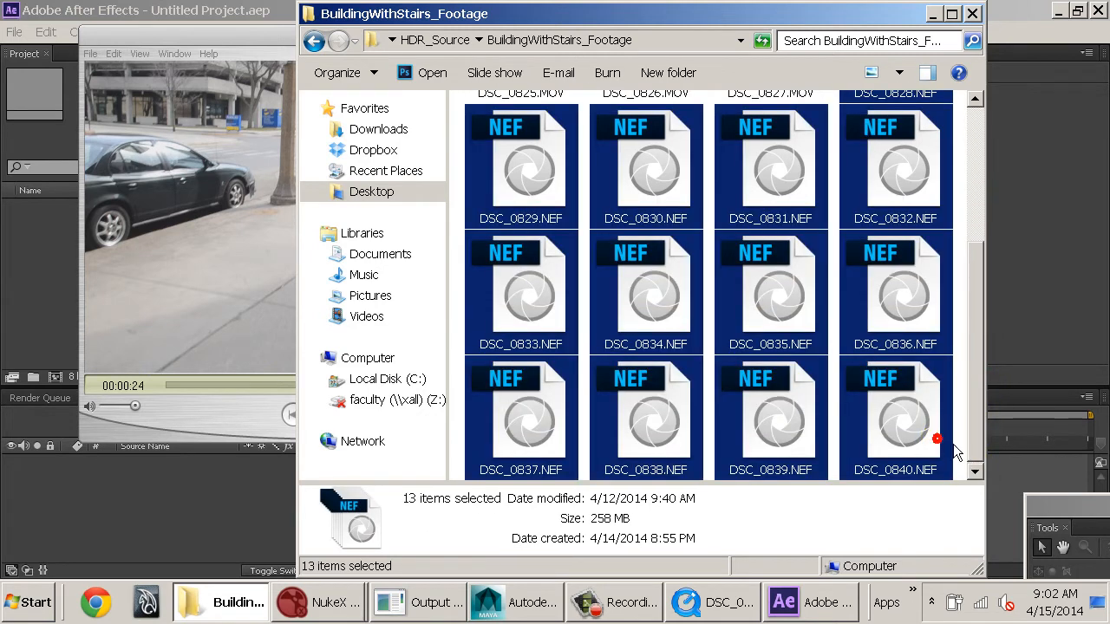
pyautogui.scroll(3, 971, 414)
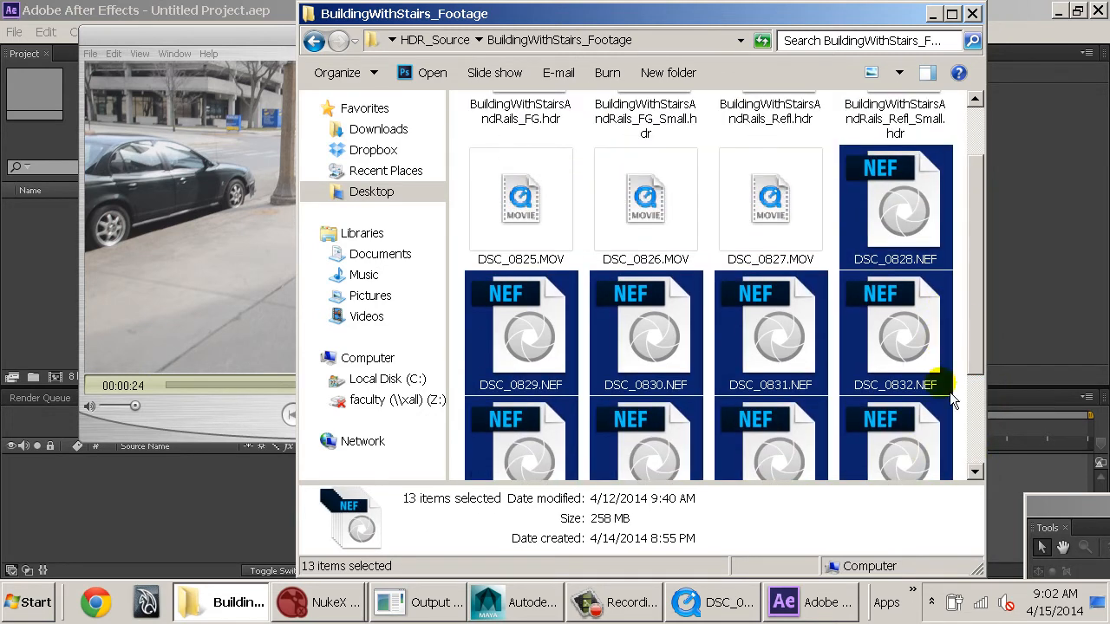
pyautogui.moveTo(975, 322); pyautogui.dragTo(984, 278)
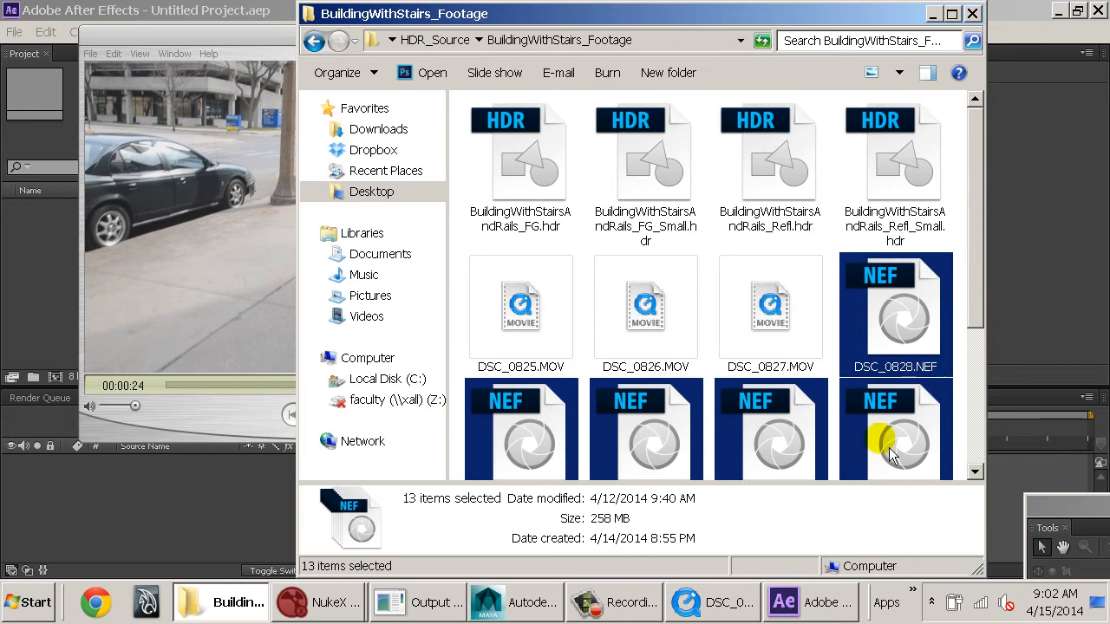
# - Reselect the three MOV clips in BuildingWithStairs_Footage and return to the HDR_Source folder
pyautogui.click(778, 330)
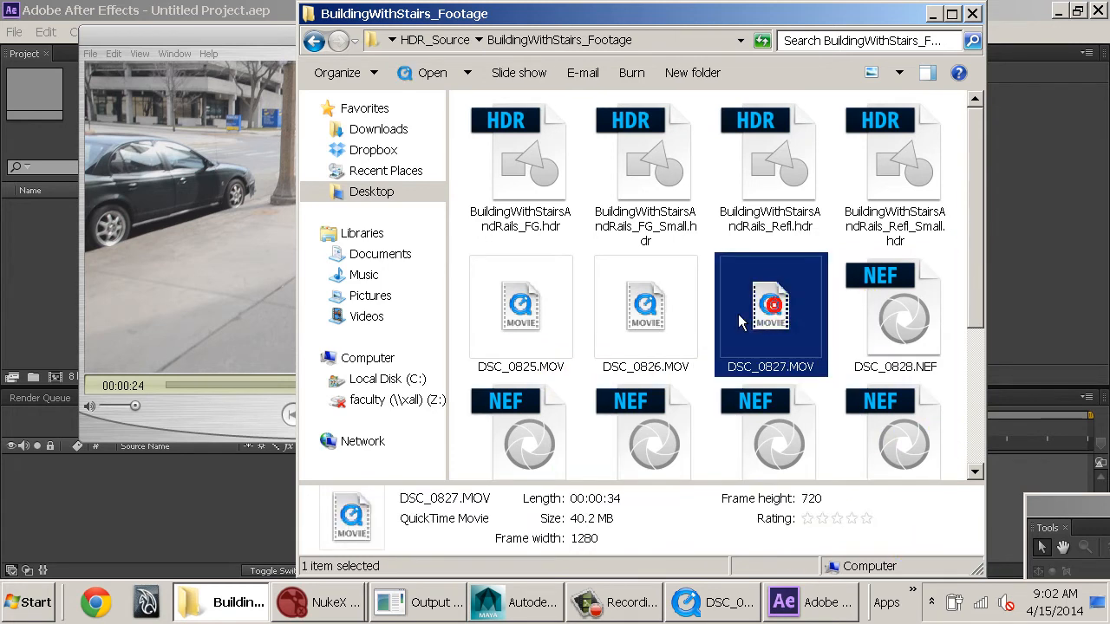
pyautogui.keyDown('ctrl'); pyautogui.click(650, 321); pyautogui.keyUp('ctrl')
pyautogui.keyDown('ctrl'); pyautogui.click(549, 345); pyautogui.keyUp('ctrl')
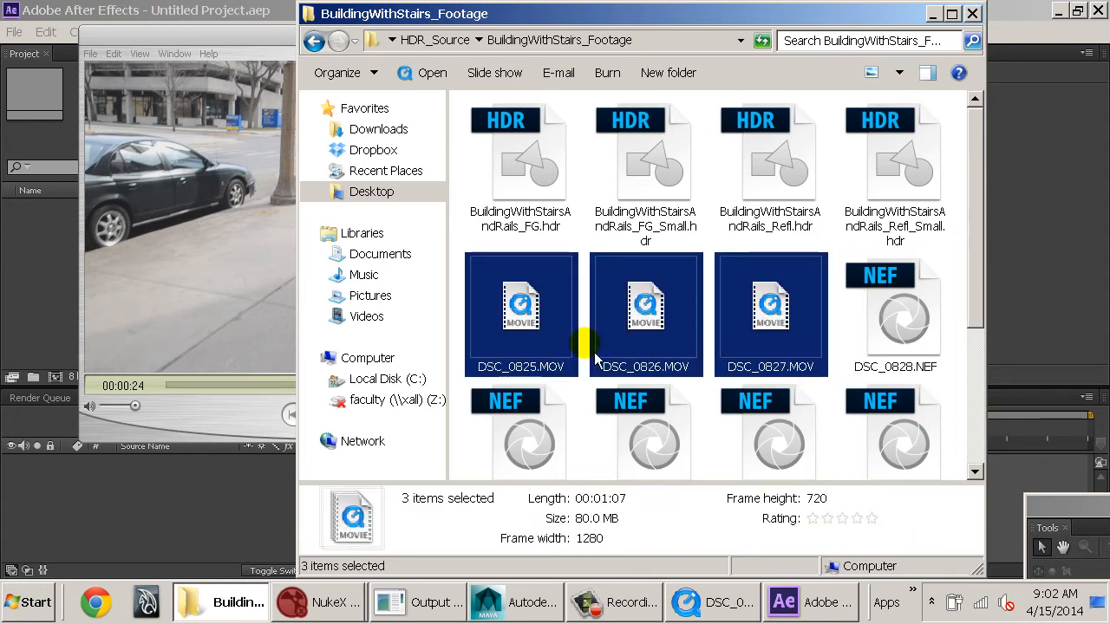
pyautogui.press('BackSpace')
# - Play the DSC_0940 clip from around 10 seconds at a lower volume and scrub on to the 29-second mark
pyautogui.click(713, 602)
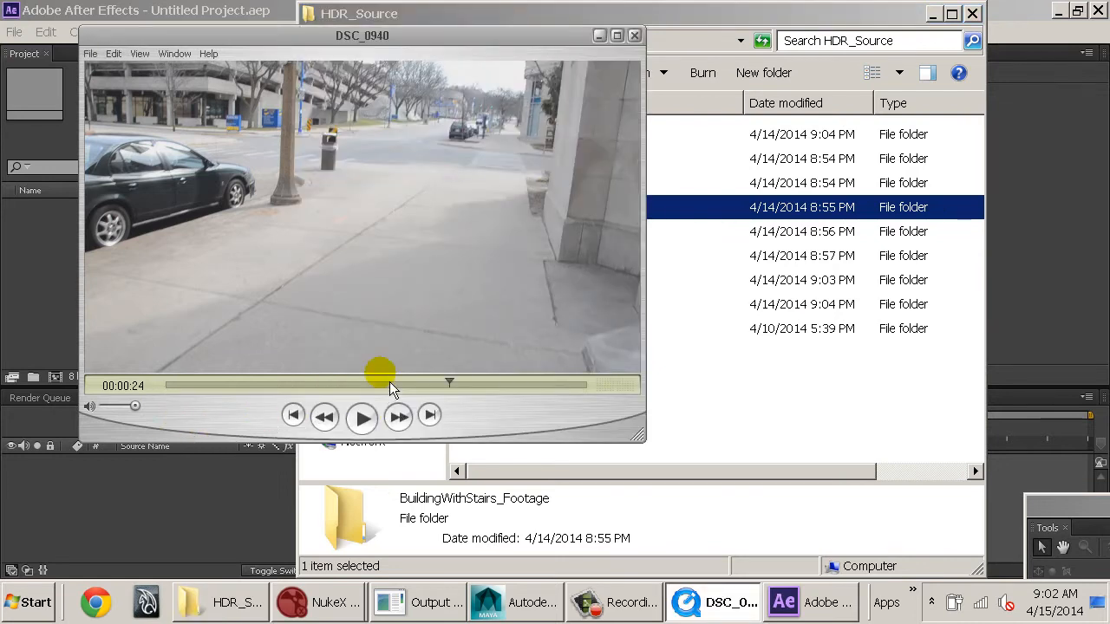
pyautogui.moveTo(389, 383); pyautogui.dragTo(274, 384)
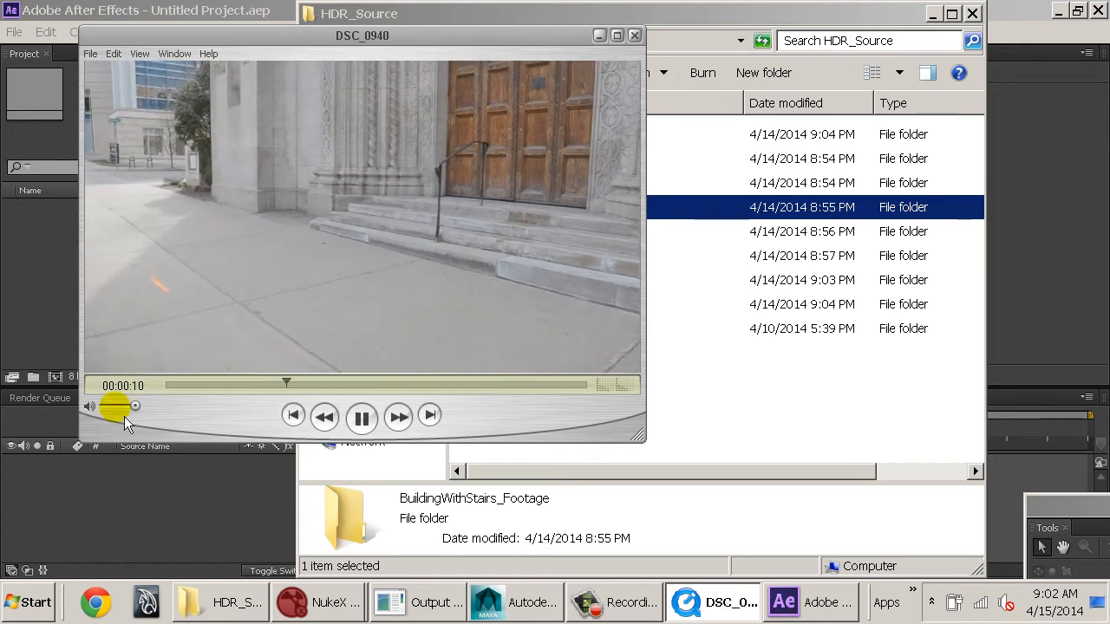
pyautogui.moveTo(121, 405); pyautogui.dragTo(79, 423)
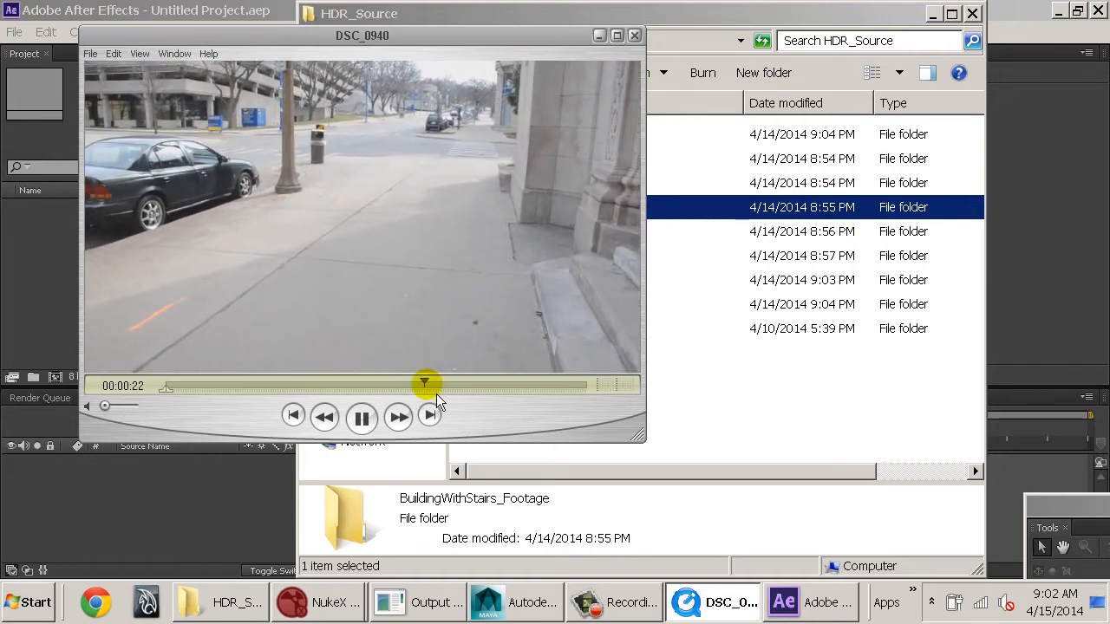
pyautogui.moveTo(438, 390); pyautogui.dragTo(526, 376)
# - Open the ParkingLot folder and its DSC_0529.MOV clip in the movie player
pyautogui.click(700, 372)
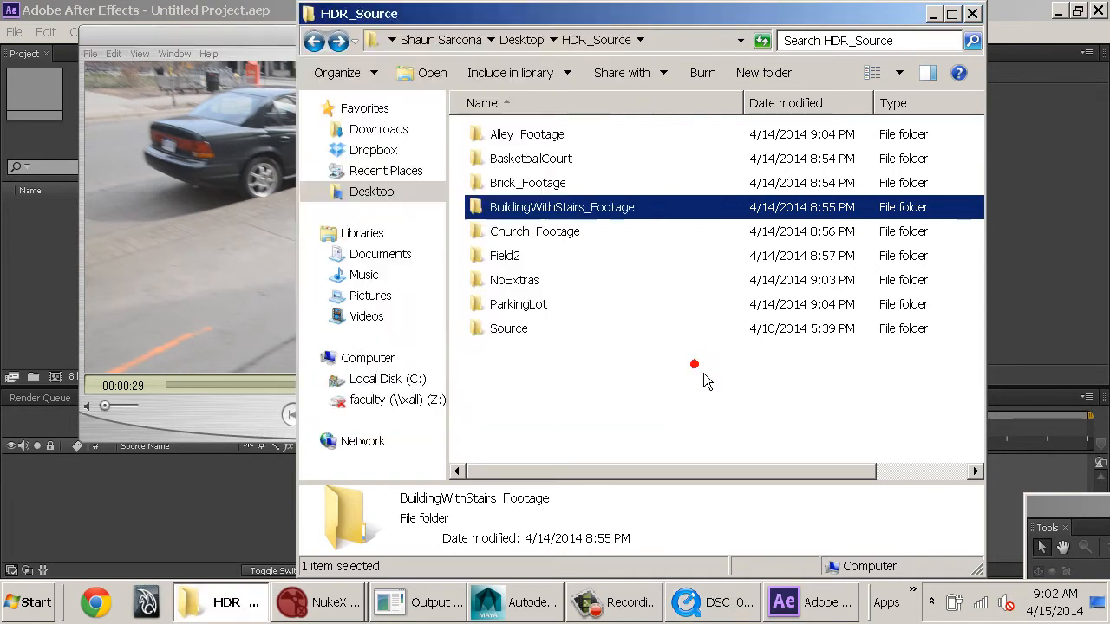
pyautogui.press('BackSpace')
pyautogui.hotkey('alt', 'Right')
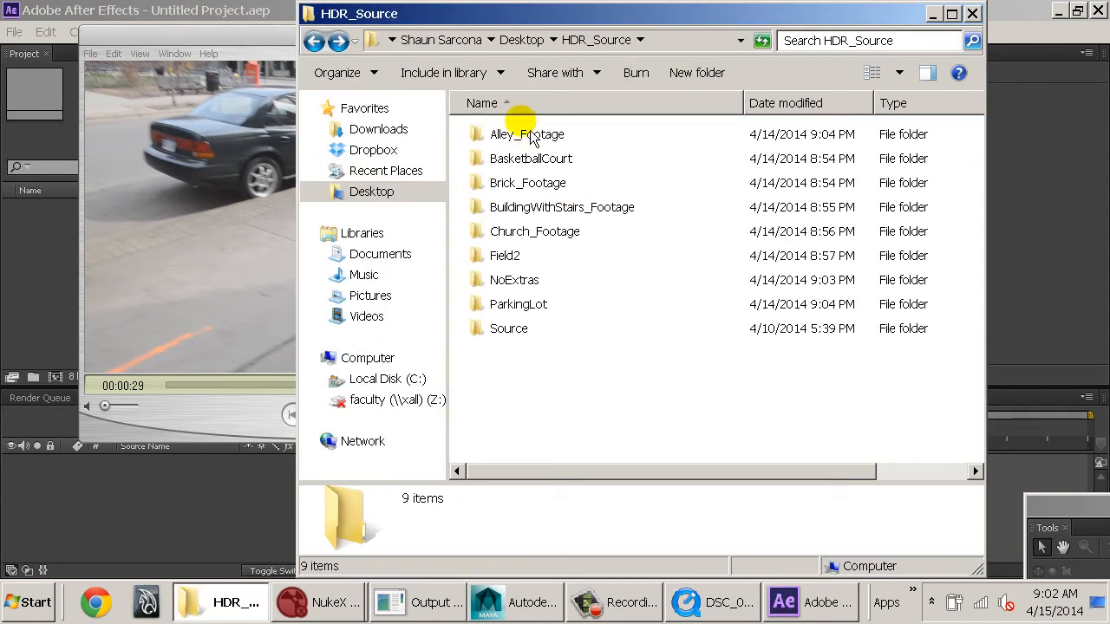
pyautogui.doubleClick(537, 303)
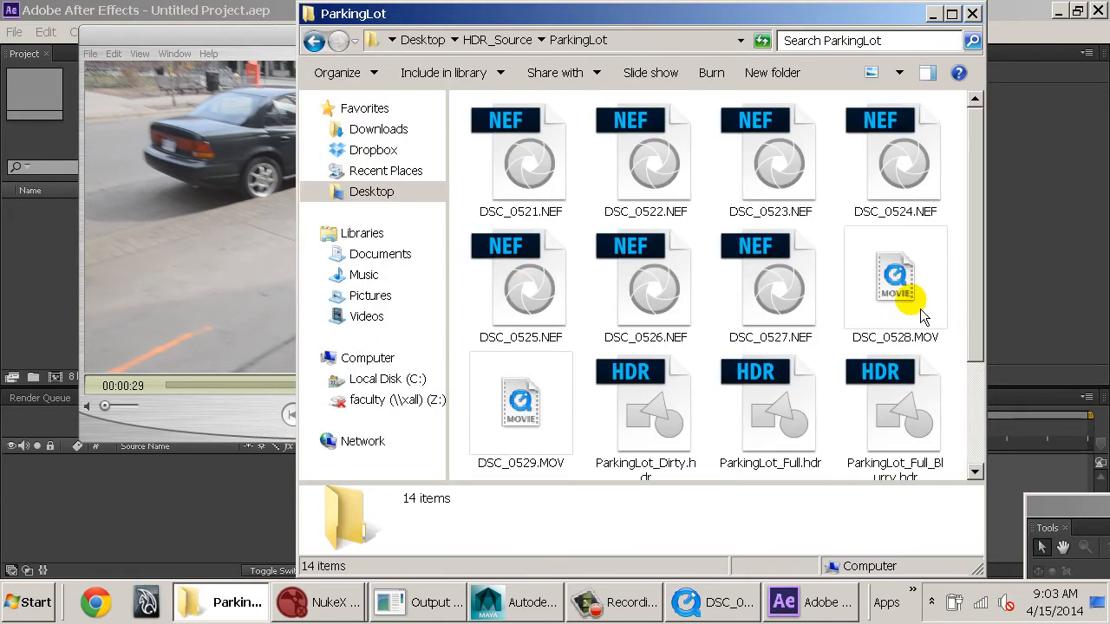
pyautogui.click(934, 300)
pyautogui.click(535, 442)
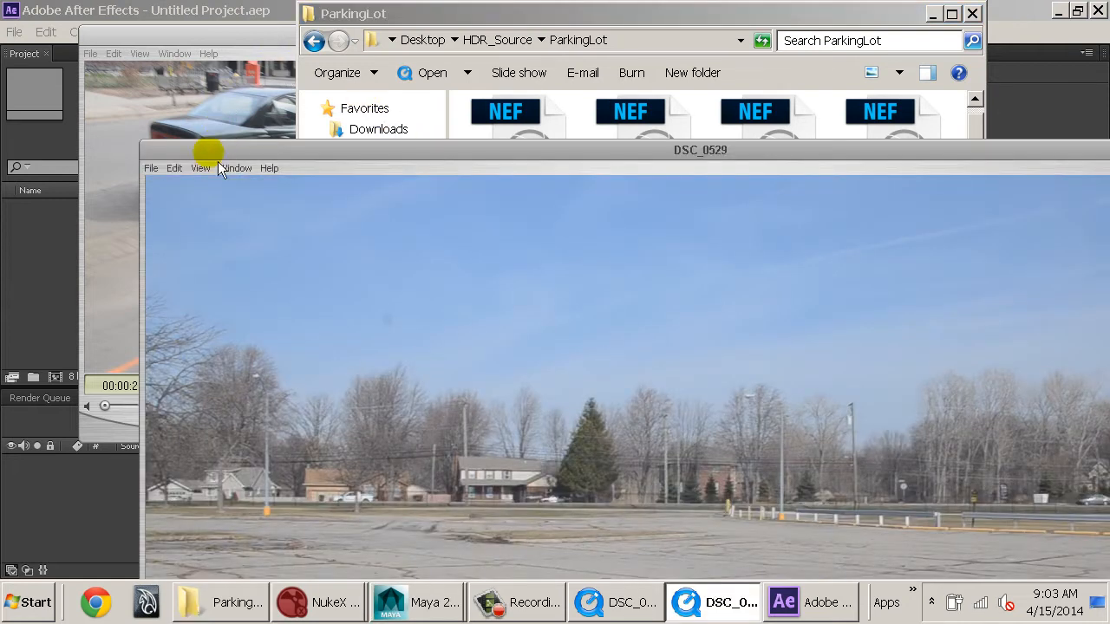
# - Shrink and reposition the DSC_0529 player window and play the clip
pyautogui.click(214, 171)
pyautogui.click(219, 184)
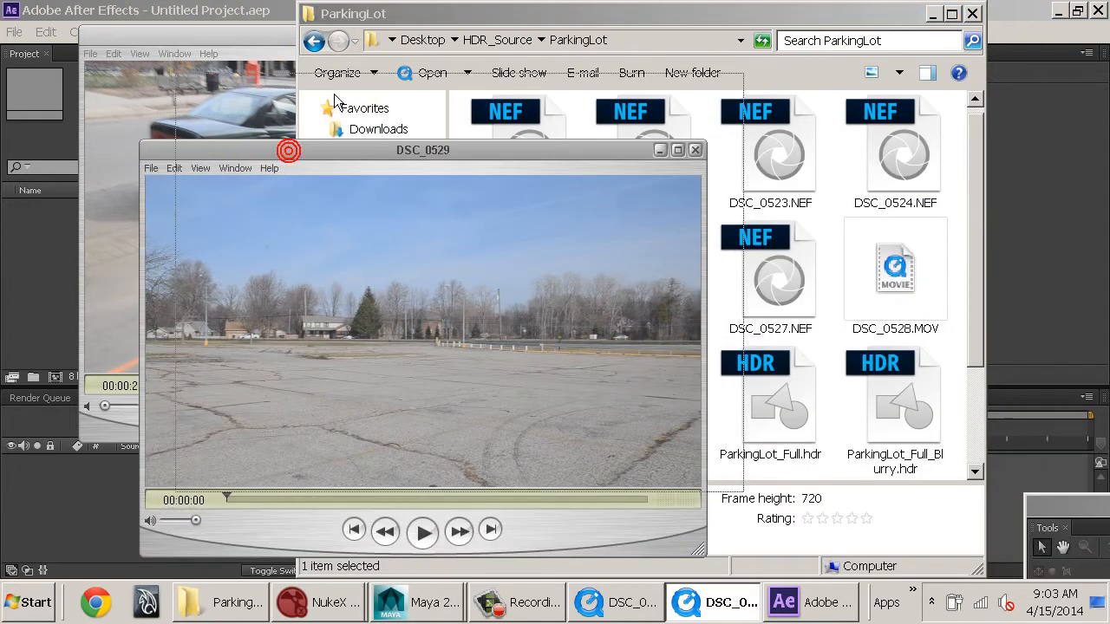
pyautogui.moveTo(285, 153); pyautogui.dragTo(382, 47)
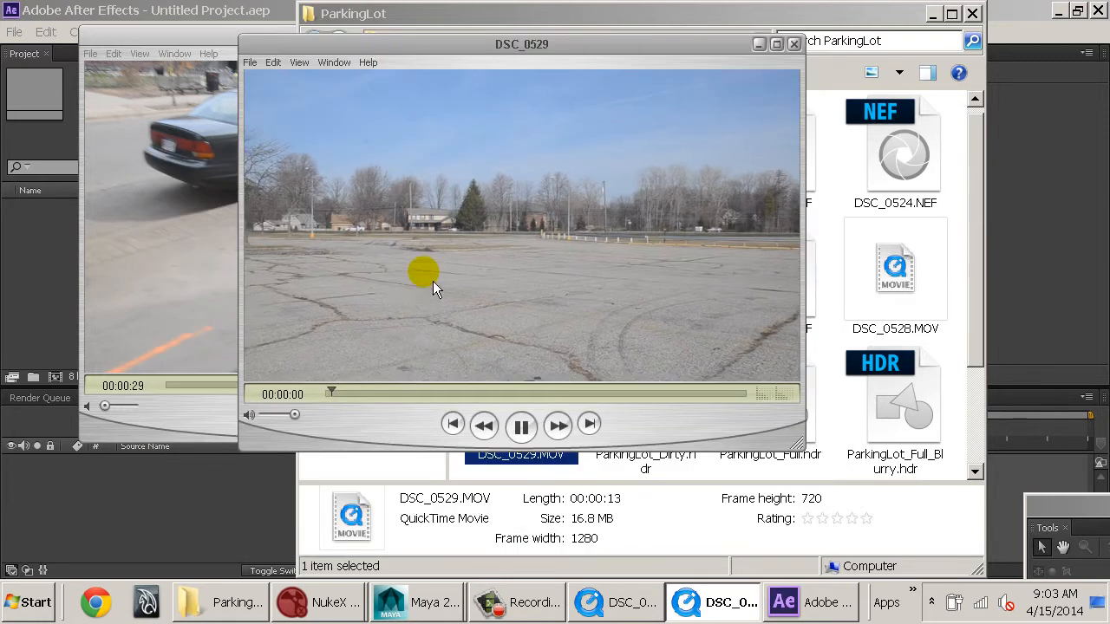
pyautogui.press('space')
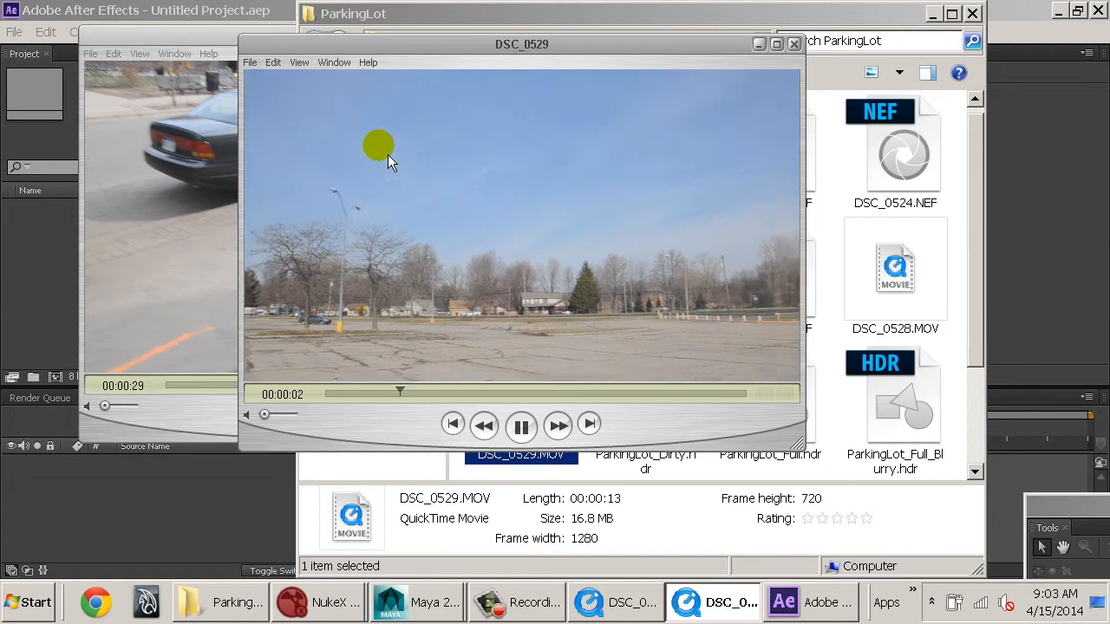
# - Pause and scrub the DSC_0529 clip, play its parking lot view, and close its player
pyautogui.click(519, 427)
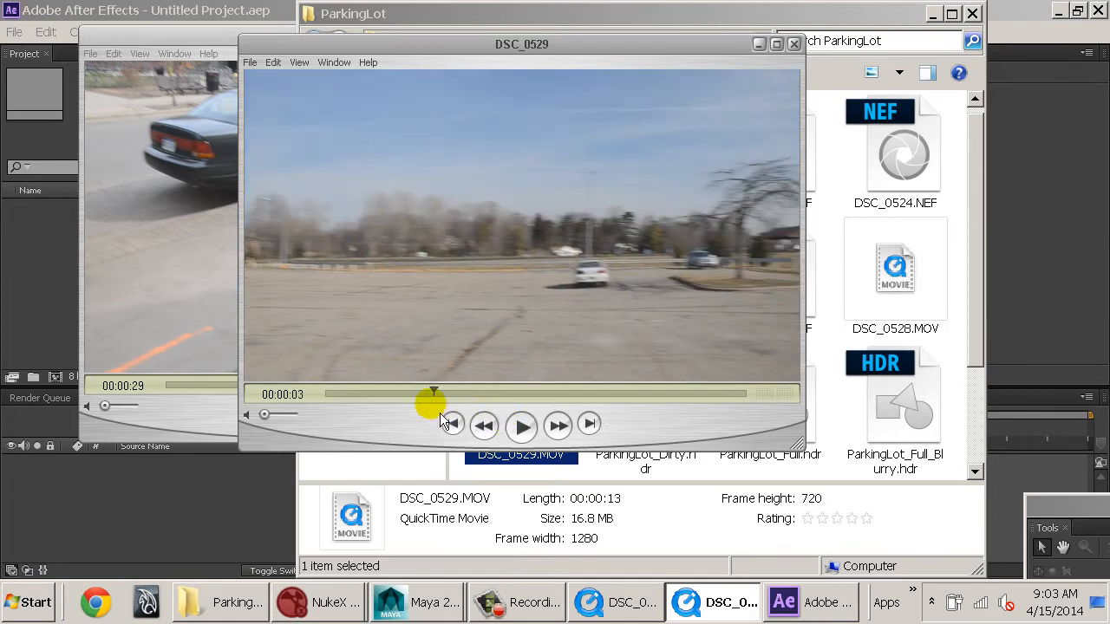
pyautogui.moveTo(433, 394); pyautogui.dragTo(356, 394)
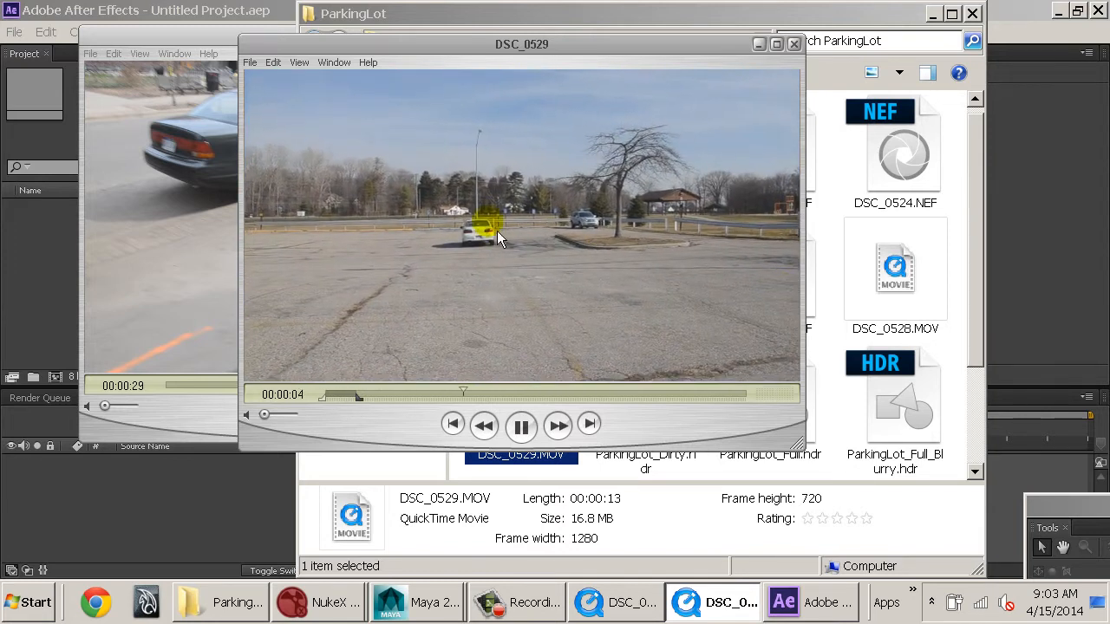
pyautogui.click(484, 223)
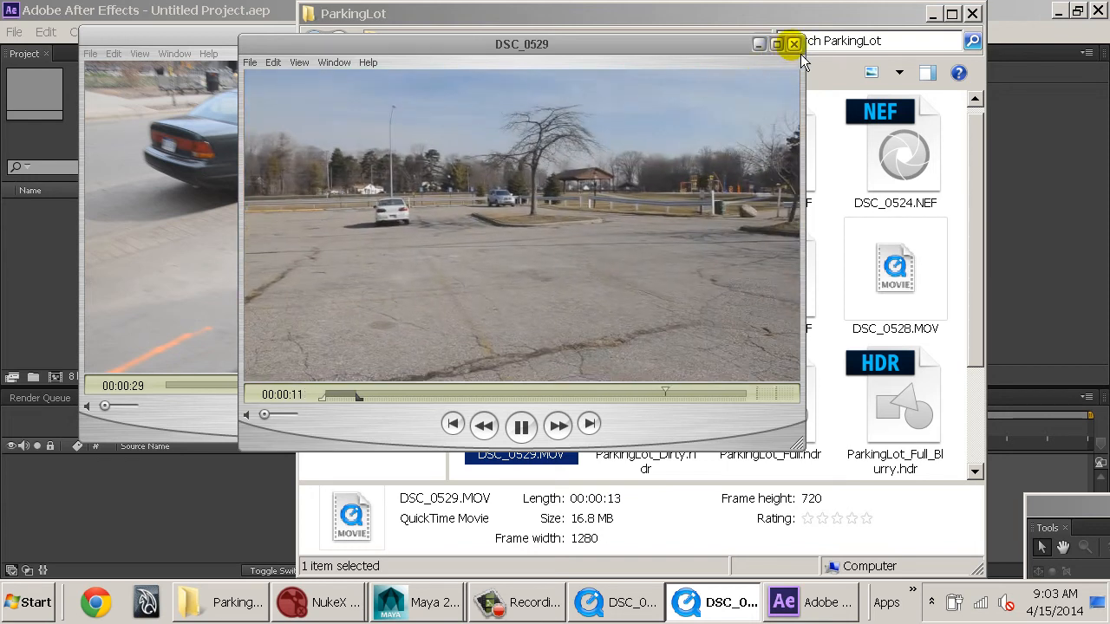
pyautogui.click(793, 45)
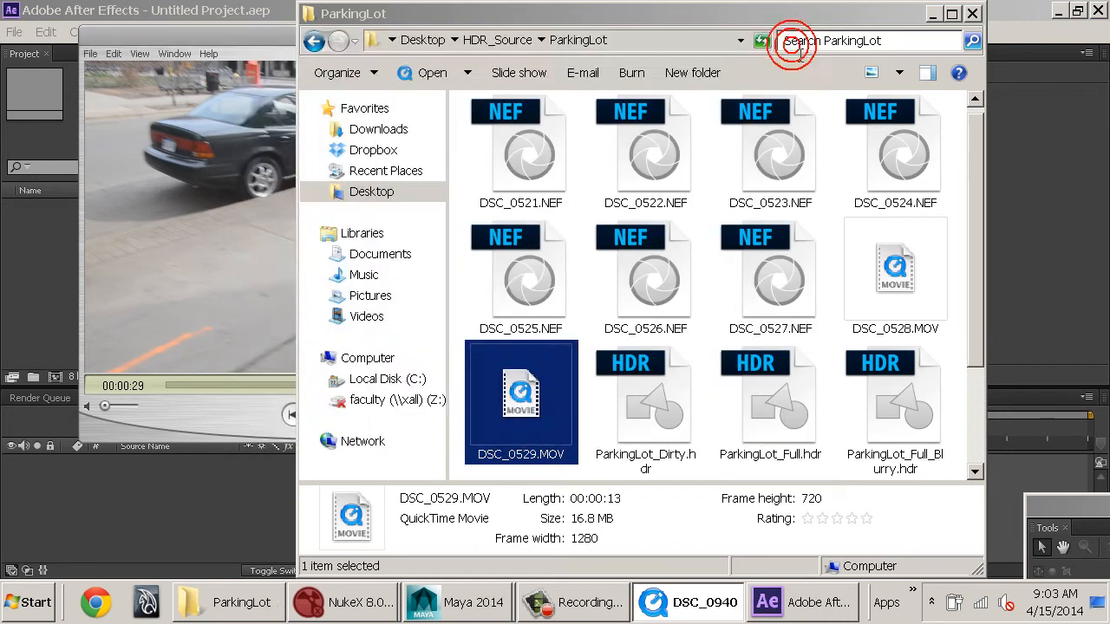
# - Rewind the DSC_0940 clip to replay the stretch beside the church steps, and close its player
pyautogui.click(543, 393)
pyautogui.click(184, 412)
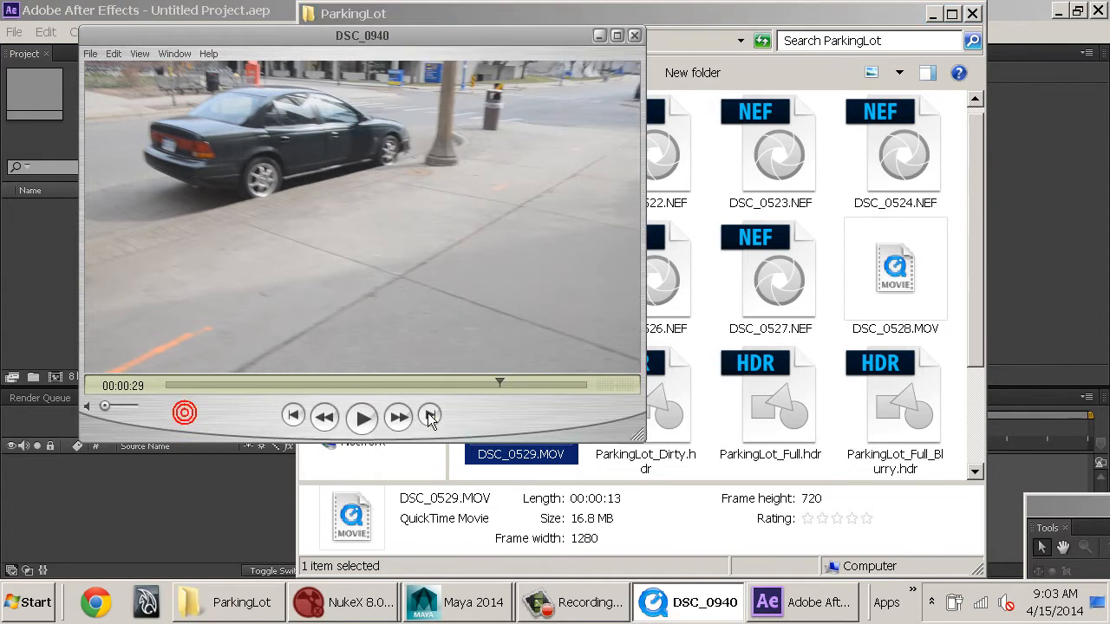
pyautogui.moveTo(507, 385); pyautogui.dragTo(338, 378)
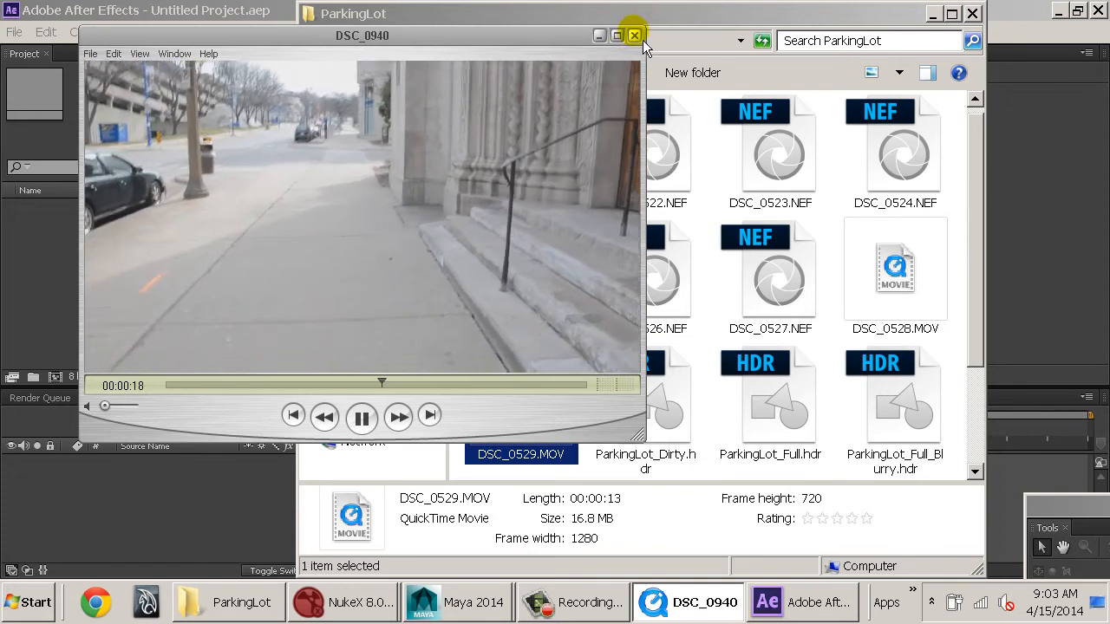
pyautogui.press('space')
pyautogui.click(636, 36)
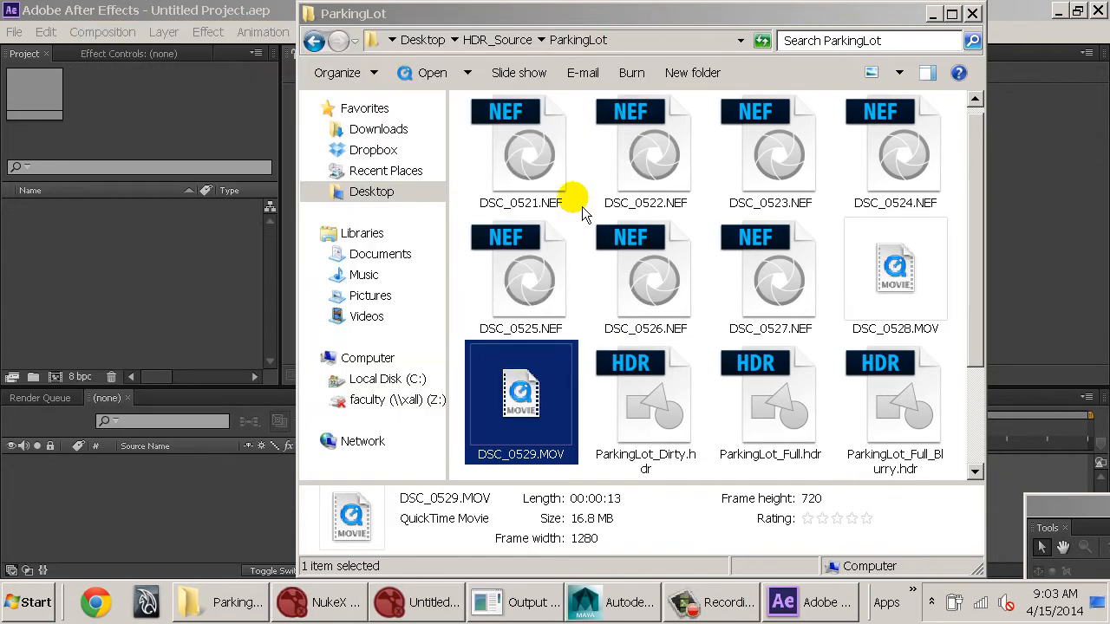
# - Import DSC_0825.MOV from the BuildingWithStairs_Footage folder into the After Effects project
pyautogui.press('BackSpace')
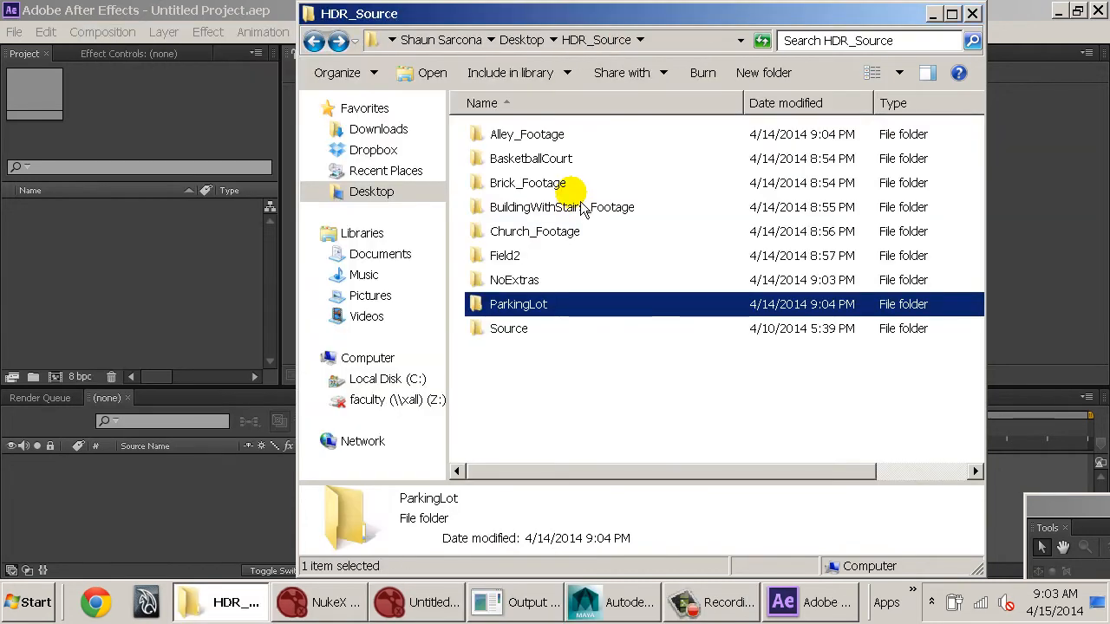
pyautogui.doubleClick(516, 208)
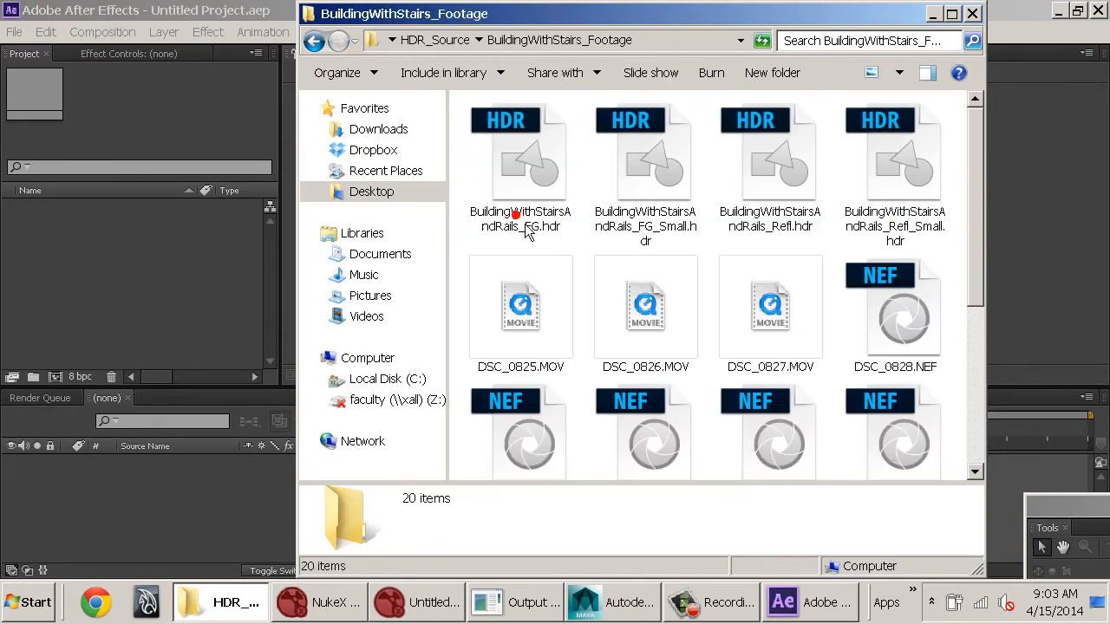
pyautogui.click(531, 339)
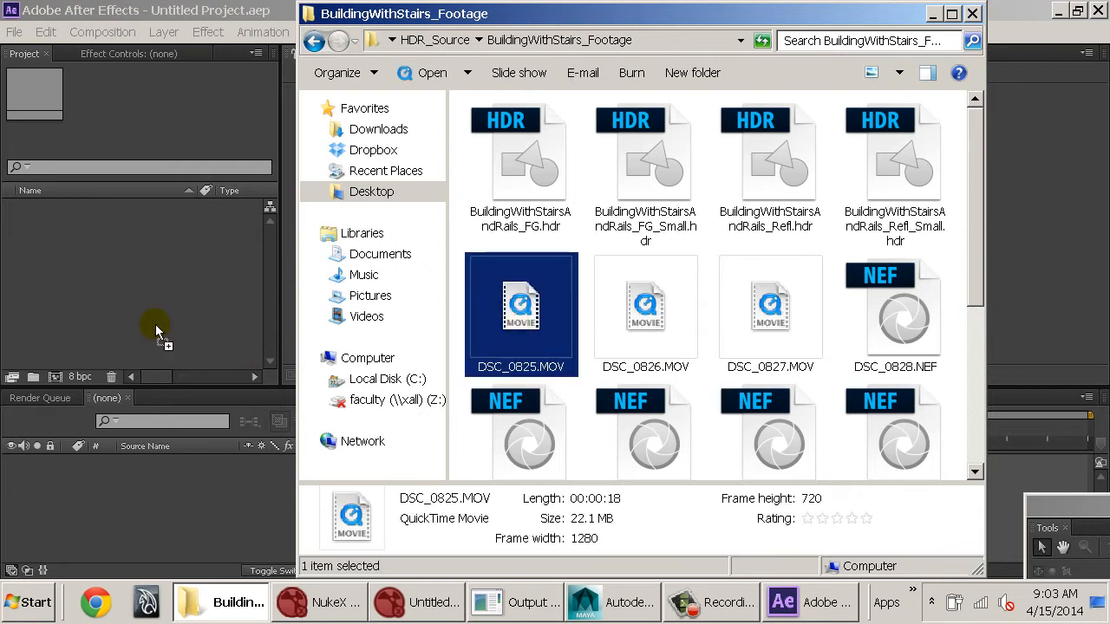
pyautogui.moveTo(69, 269); pyautogui.dragTo(77, 278)
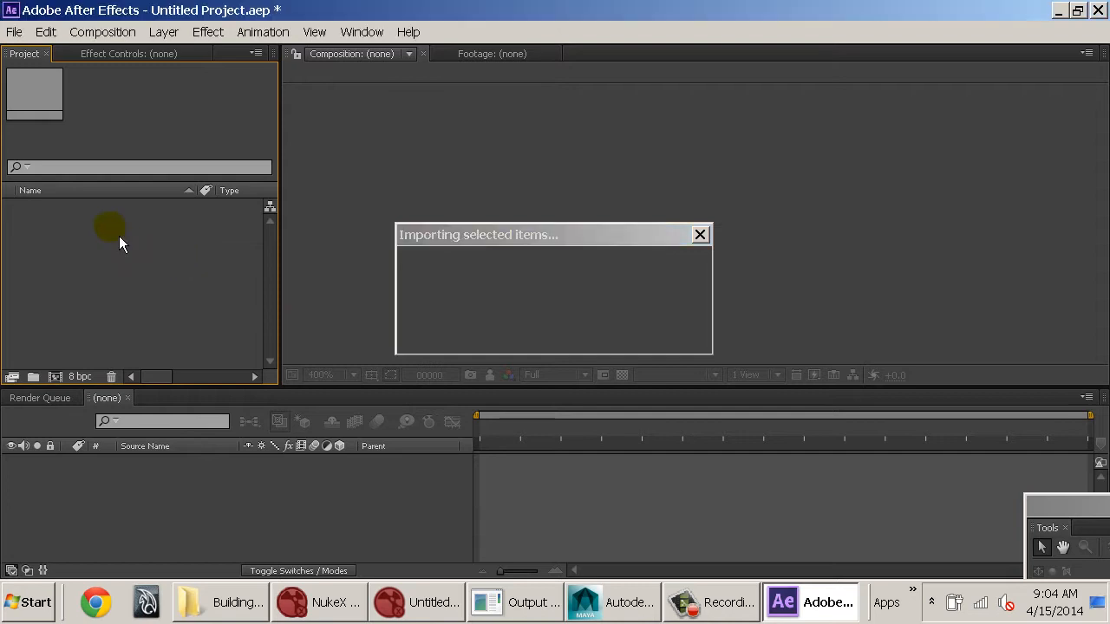
pyautogui.click(51, 212)
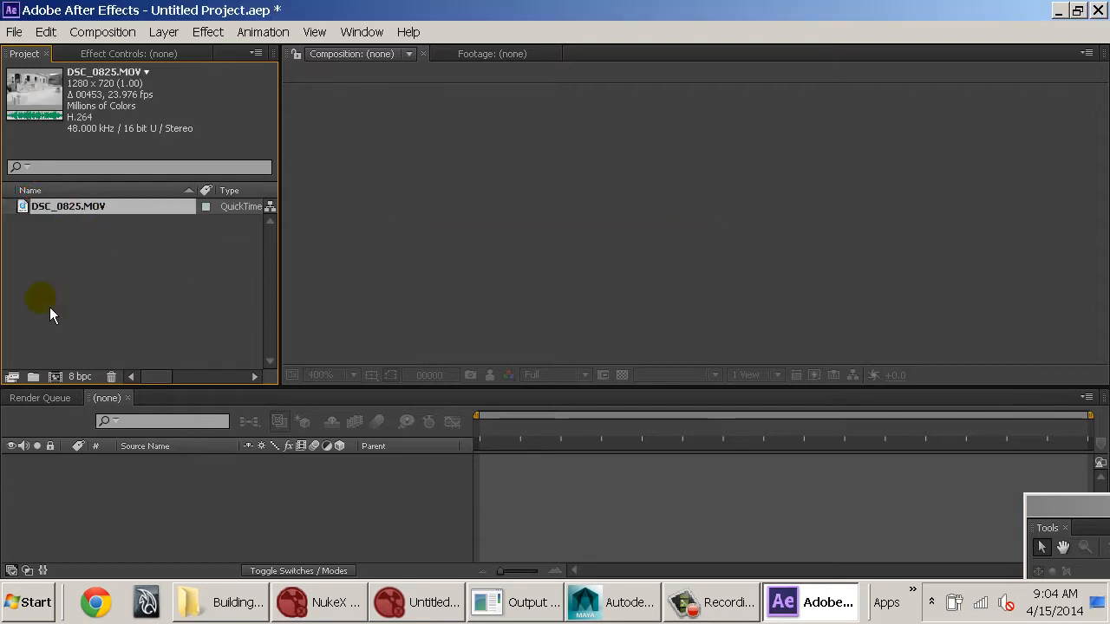
# - Create a composition from DSC_0825.MOV and scrub through its footage, ending at frame 52
pyautogui.click(57, 379)
pyautogui.scroll(-1, 639, 241)
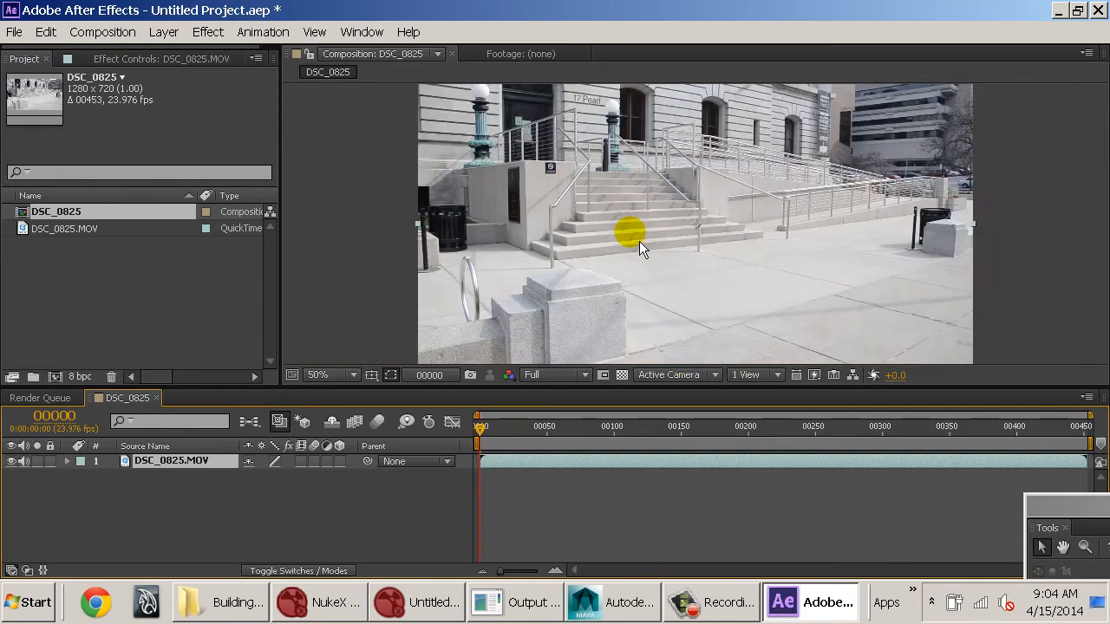
pyautogui.scroll(-1, 639, 241)
pyautogui.scroll(1, 637, 241)
pyautogui.moveTo(86, 274); pyautogui.dragTo(33, 211)
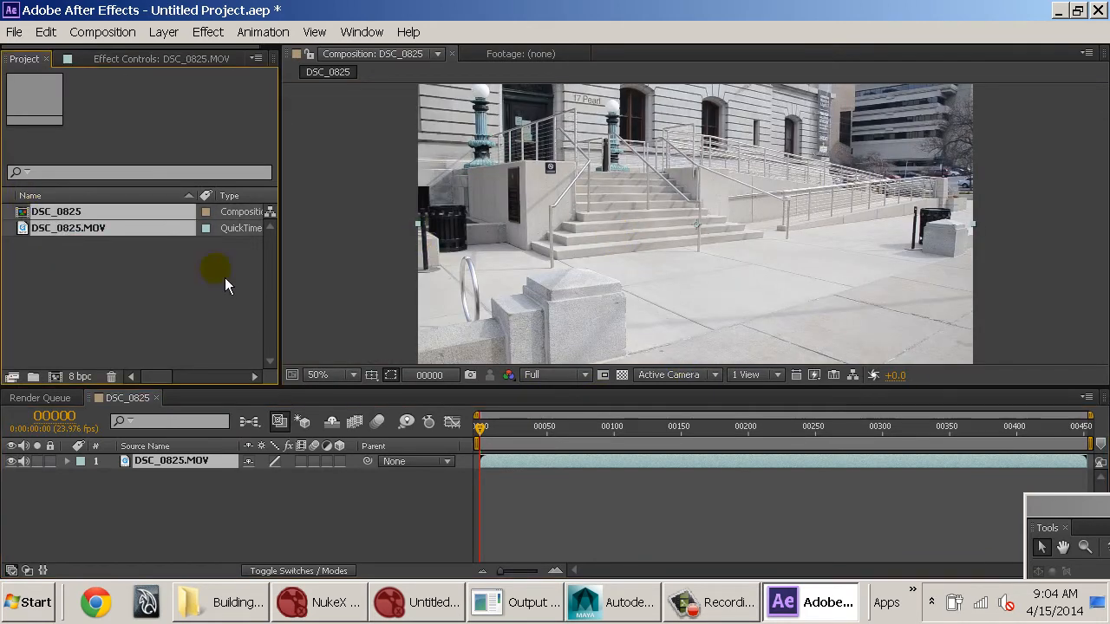
pyautogui.moveTo(535, 443); pyautogui.dragTo(850, 424)
pyautogui.moveTo(684, 425); pyautogui.dragTo(549, 427)
pyautogui.scroll(-2, 611, 186)
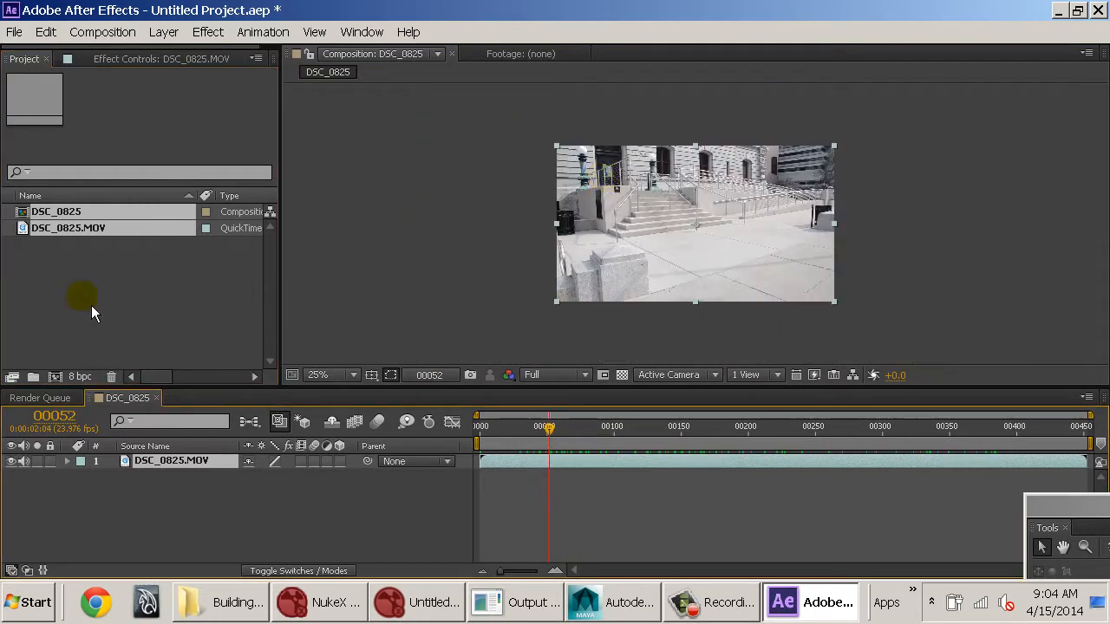
# - Delete the DSC_0825 composition and its DSC_0825.MOV footage from the project
pyautogui.moveTo(91, 305); pyautogui.dragTo(26, 208)
pyautogui.press('Delete')
pyautogui.press('Return')
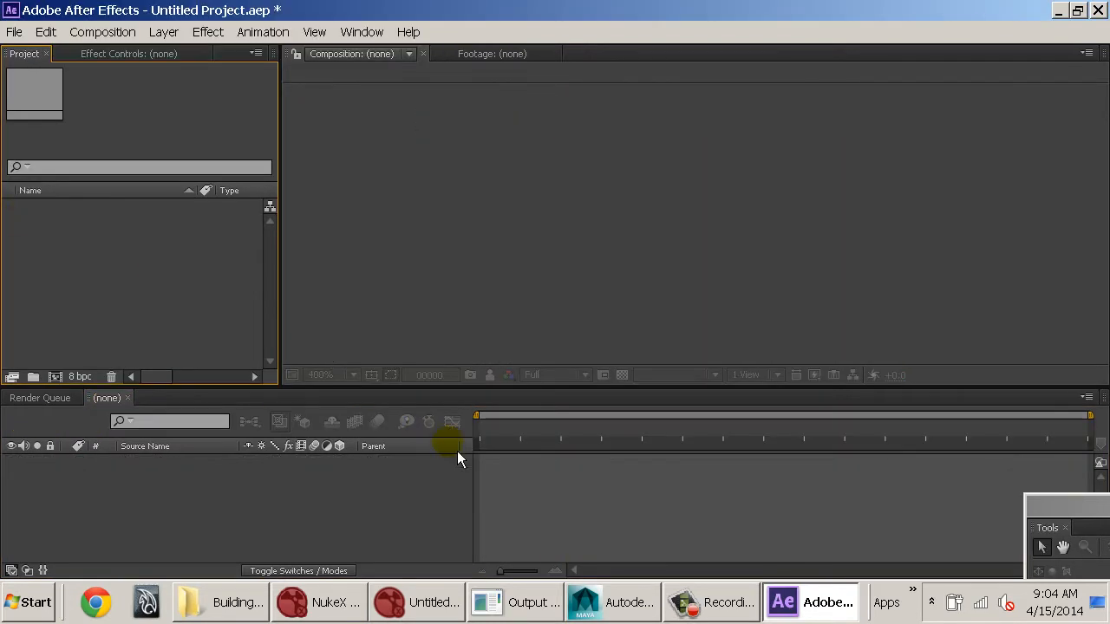
# - Import DSC_0940.MOV from the Church_Footage folder into After Effects and create a composition from it
pyautogui.hotkey('alt', 'Tab')
pyautogui.click(616, 303)
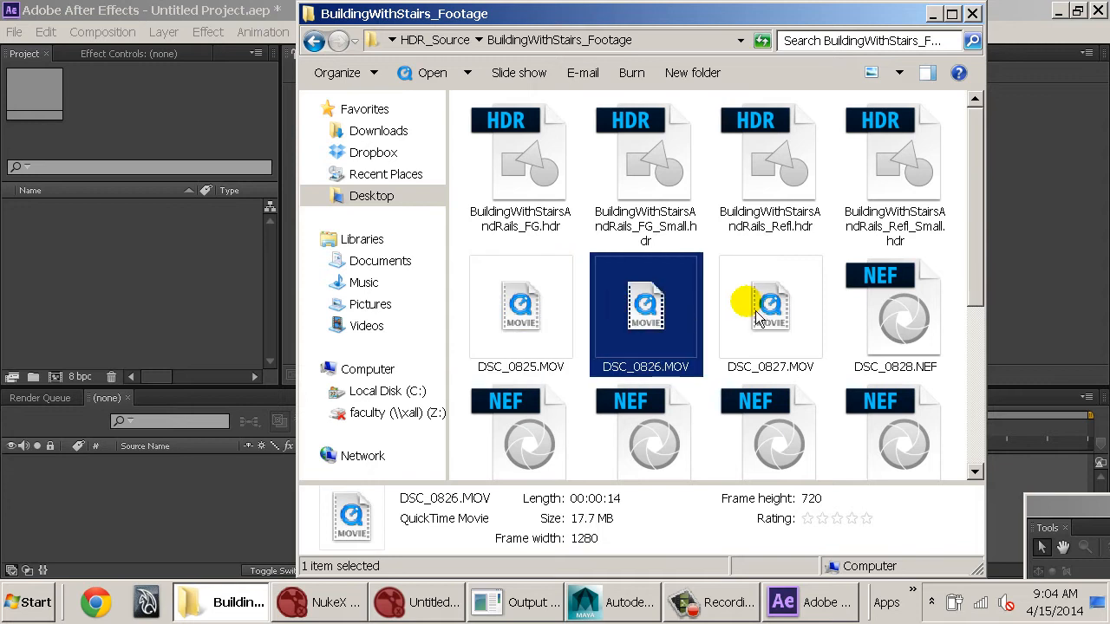
pyautogui.press('BackSpace')
pyautogui.doubleClick(543, 231)
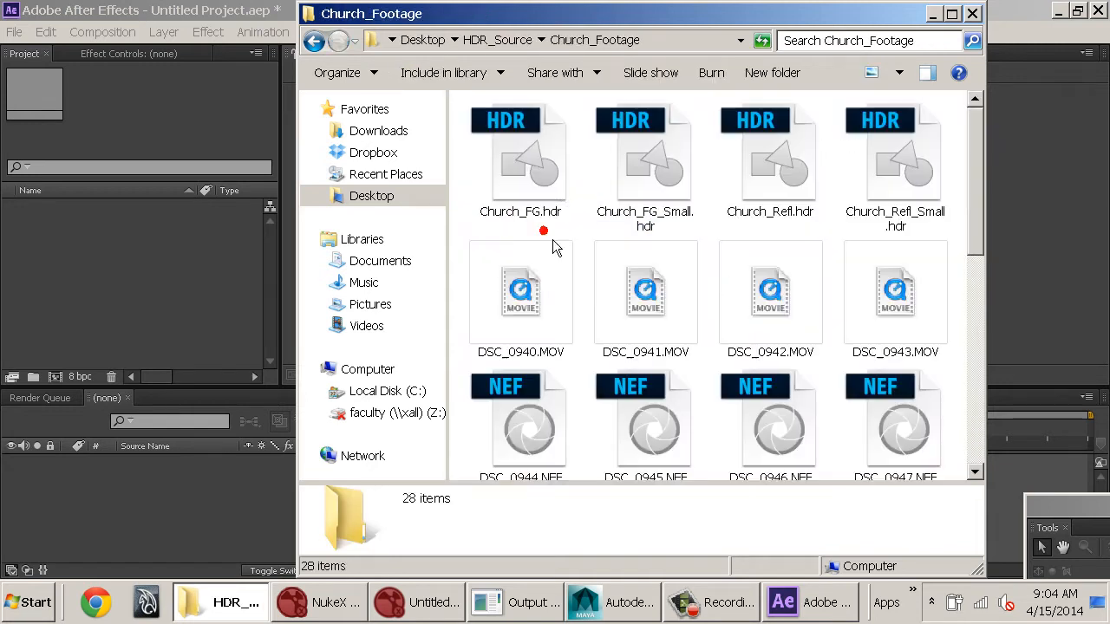
pyautogui.moveTo(528, 272); pyautogui.dragTo(110, 293)
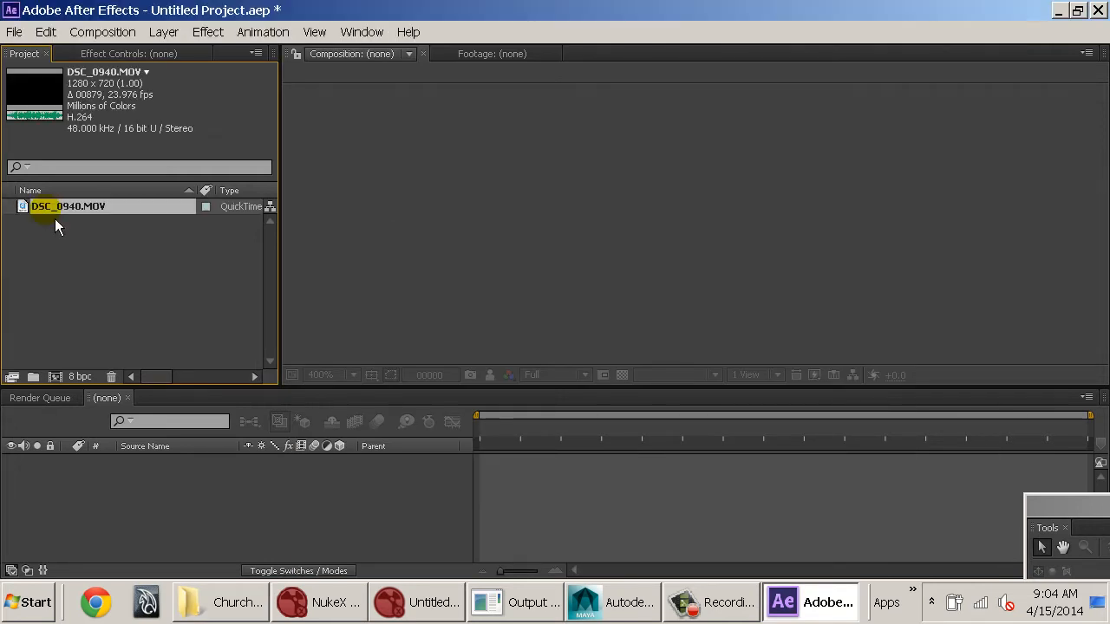
pyautogui.moveTo(54, 219); pyautogui.dragTo(55, 377)
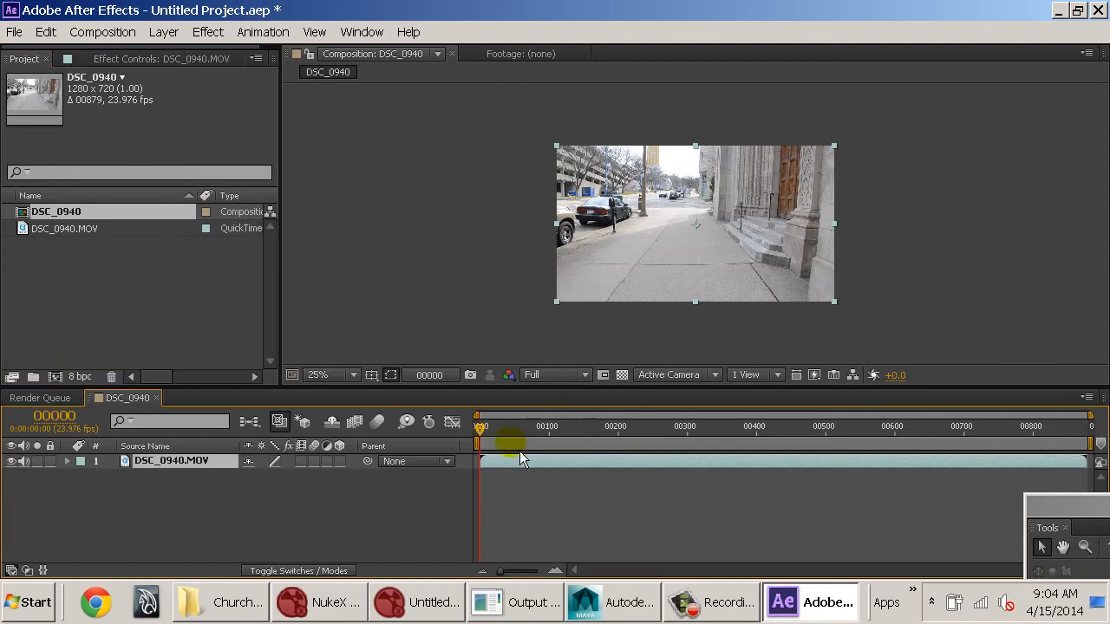
# - Scrub the DSC_0940 composition to around the 19-second mark and switch the time display from frames to timecode
pyautogui.moveTo(558, 450); pyautogui.dragTo(797, 439)
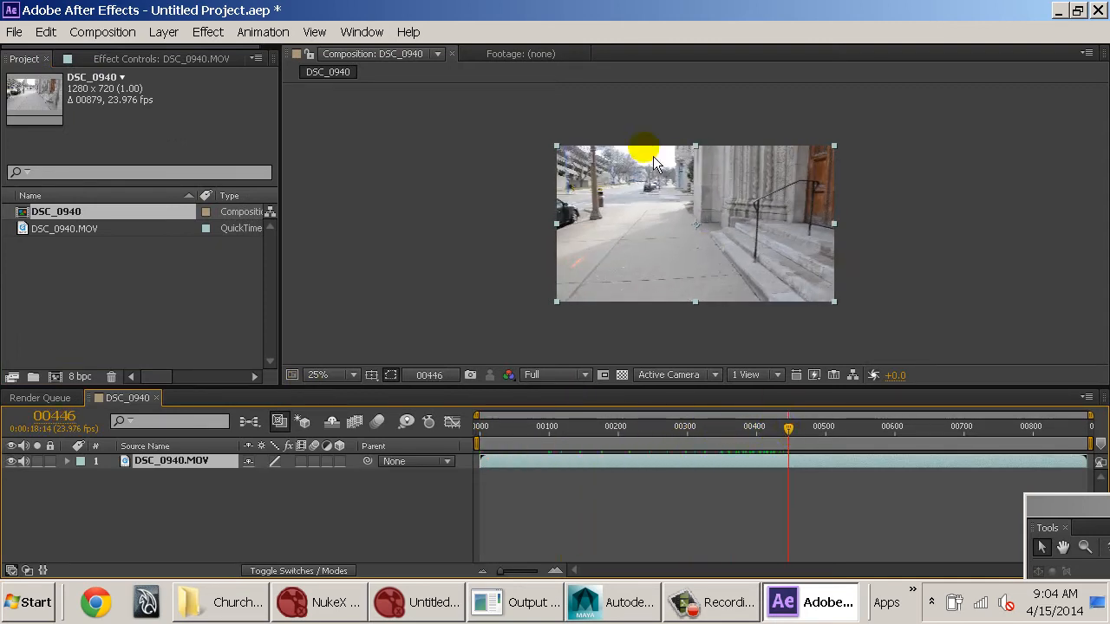
pyautogui.scroll(3, 654, 164)
pyautogui.scroll(-2, 625, 187)
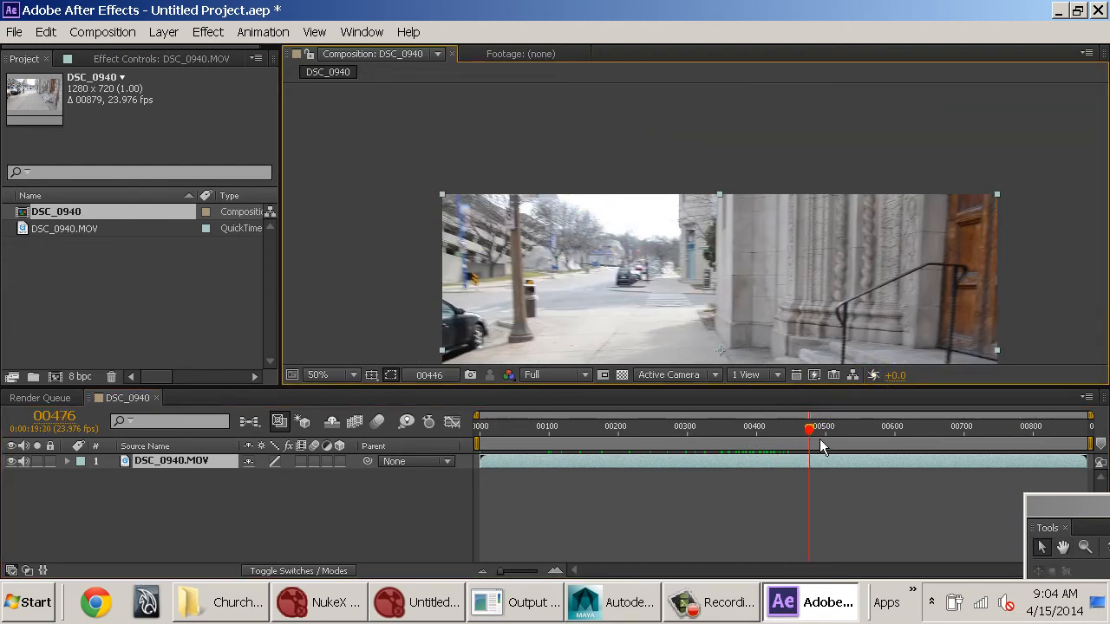
pyautogui.moveTo(819, 438); pyautogui.dragTo(794, 429)
pyautogui.keyDown('ctrl'); pyautogui.click(55, 415); pyautogui.keyUp('ctrl')
# - Play the DSC_0940 composition near the 19-second mark and fit the whole frame in view at 25% zoom
pyautogui.rightClick(760, 277)
pyautogui.click(556, 155)
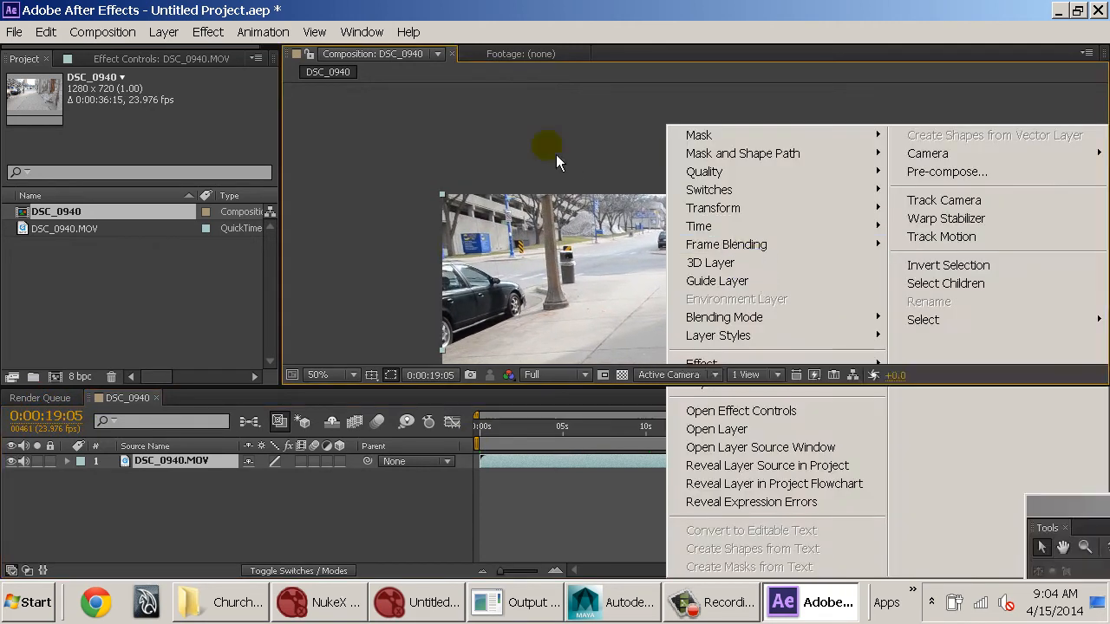
pyautogui.press('space')
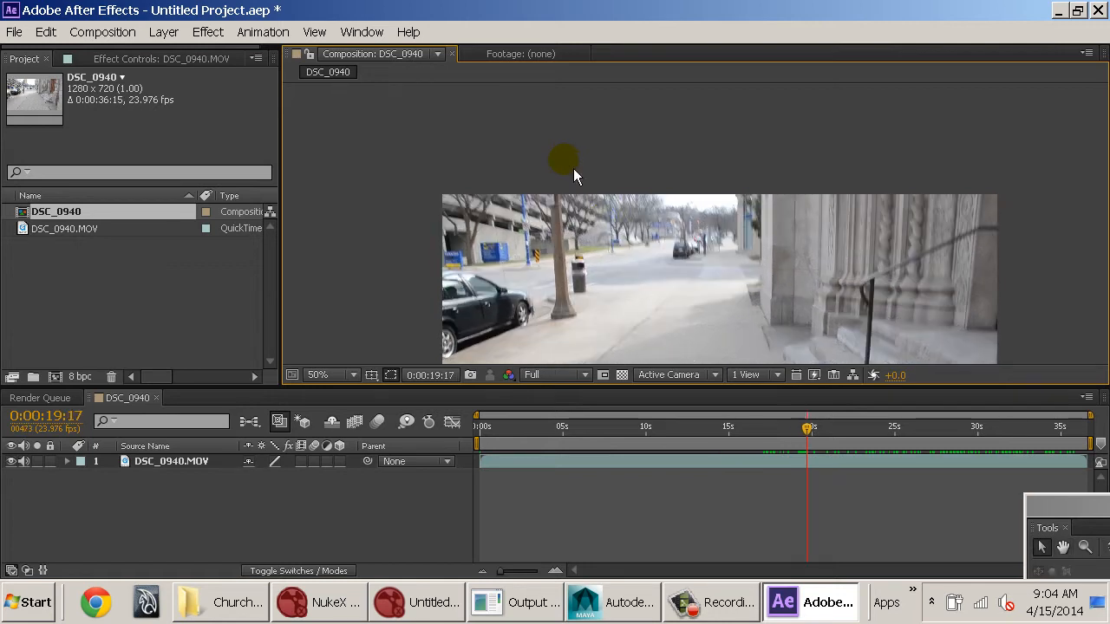
pyautogui.moveTo(1026, 311); pyautogui.dragTo(1010, 192, button='middle')
pyautogui.press(',')
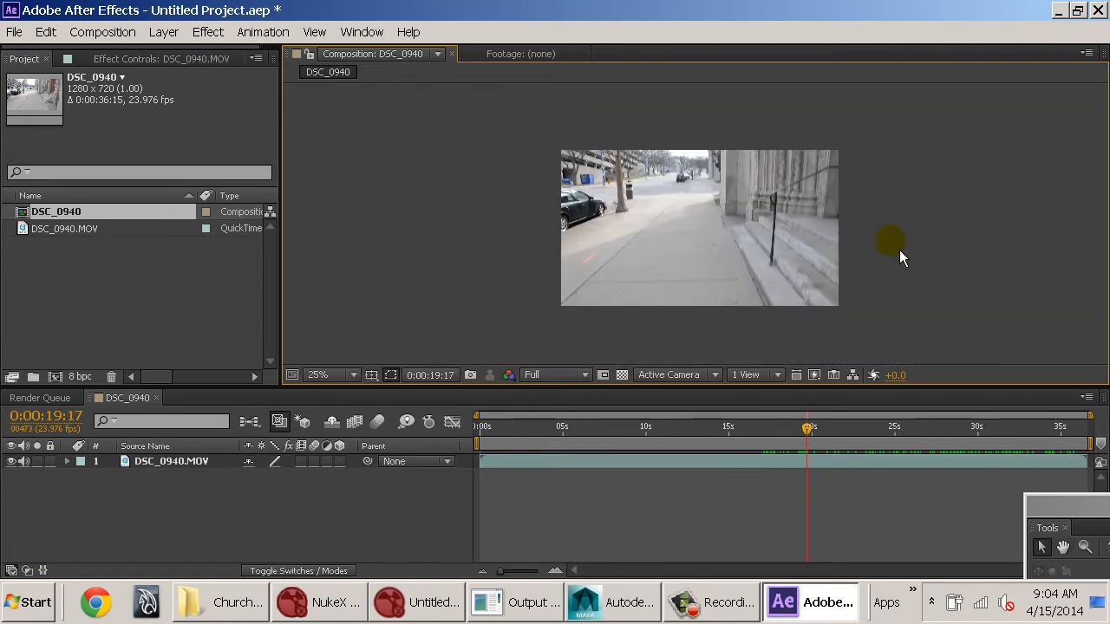
# - Set the work area from 0:00:07:08 to 0:00:20:19 and trim the DSC_0940 composition to it
pyautogui.moveTo(810, 444); pyautogui.dragTo(609, 430)
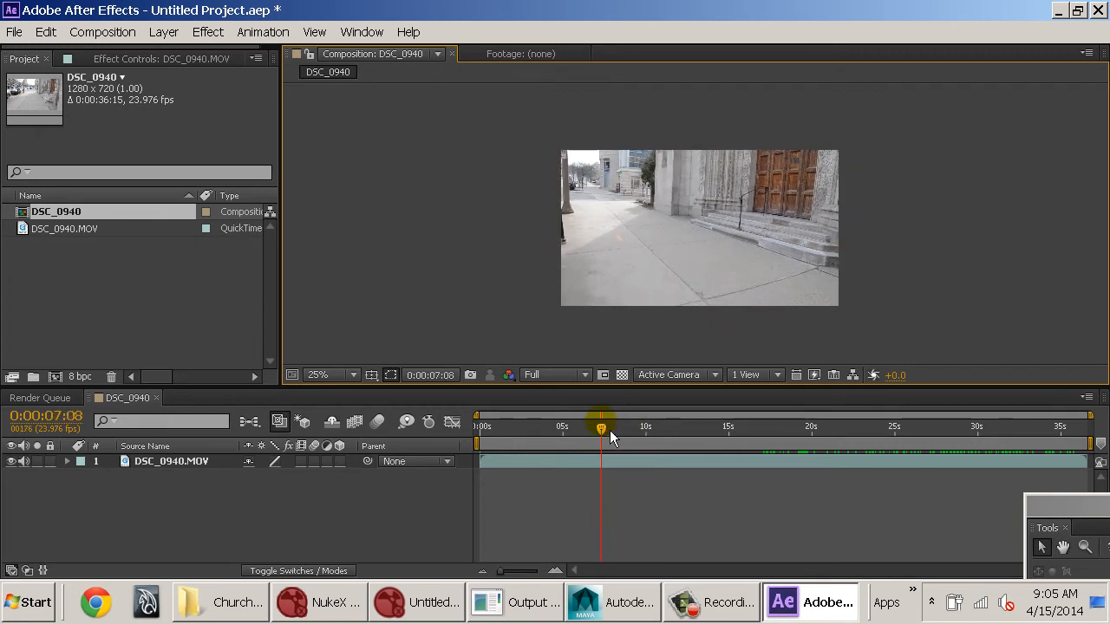
pyautogui.moveTo(479, 443); pyautogui.dragTo(834, 454)
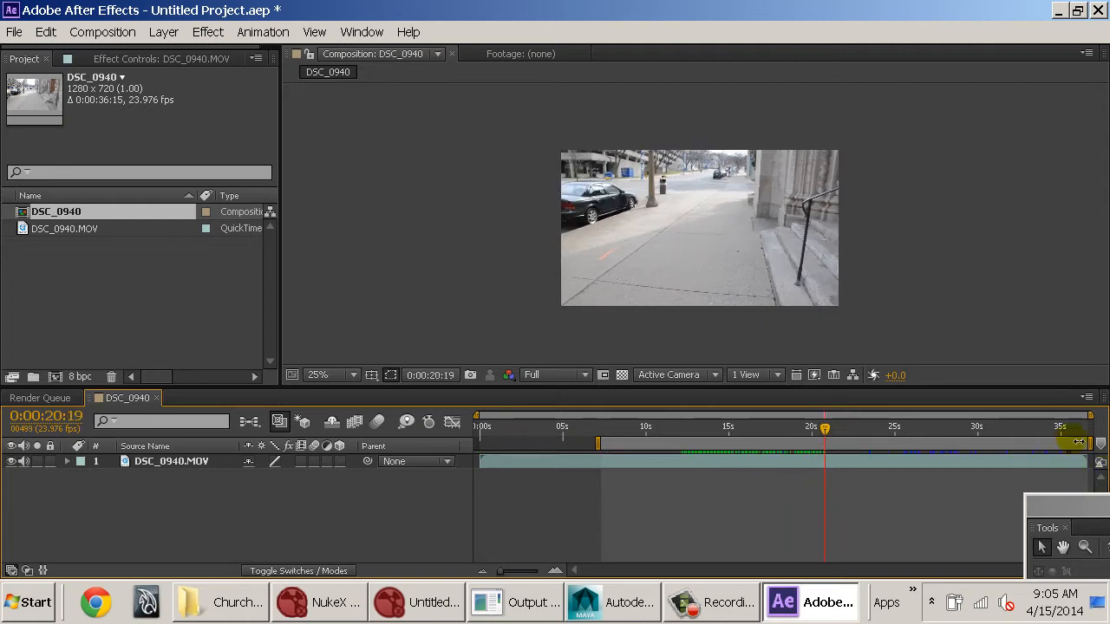
pyautogui.moveTo(1091, 448); pyautogui.dragTo(826, 447)
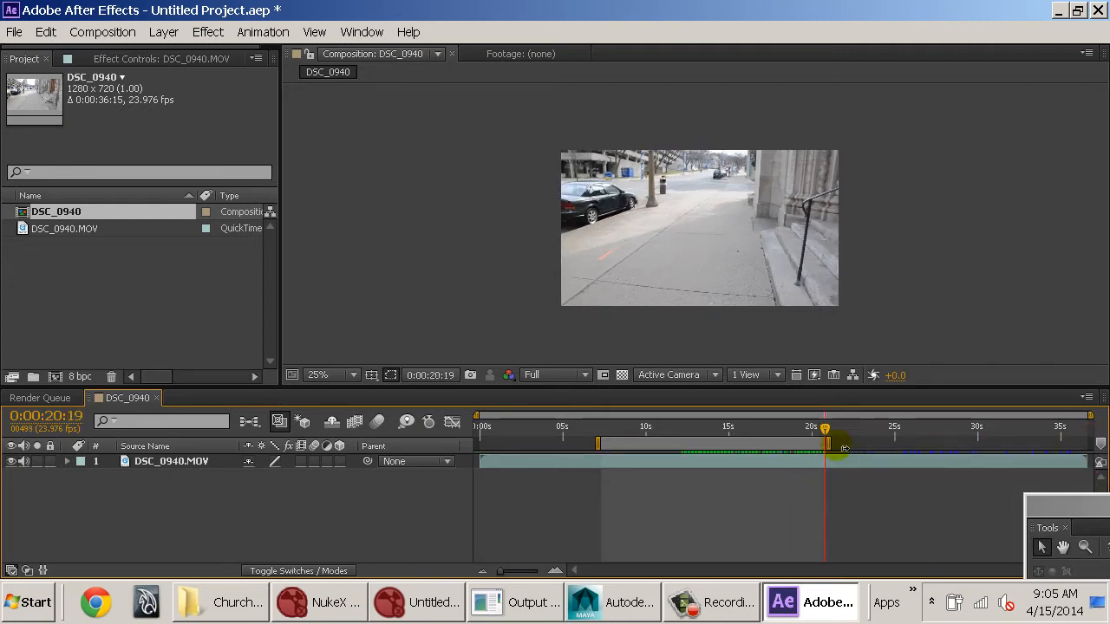
pyautogui.click(46, 32)
pyautogui.moveTo(101, 35)
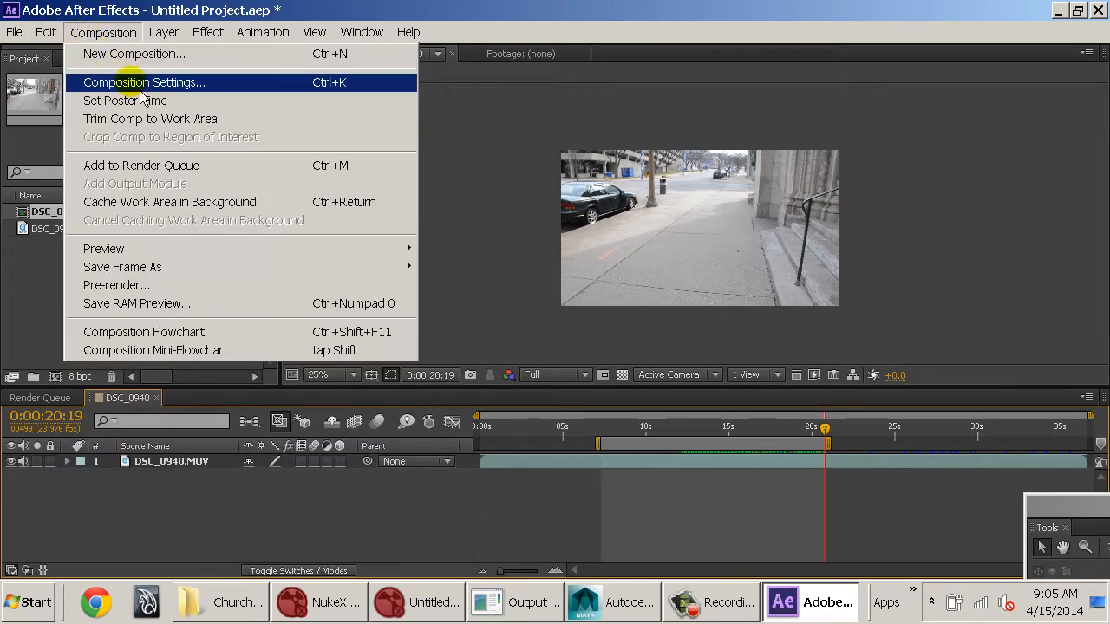
pyautogui.click(151, 120)
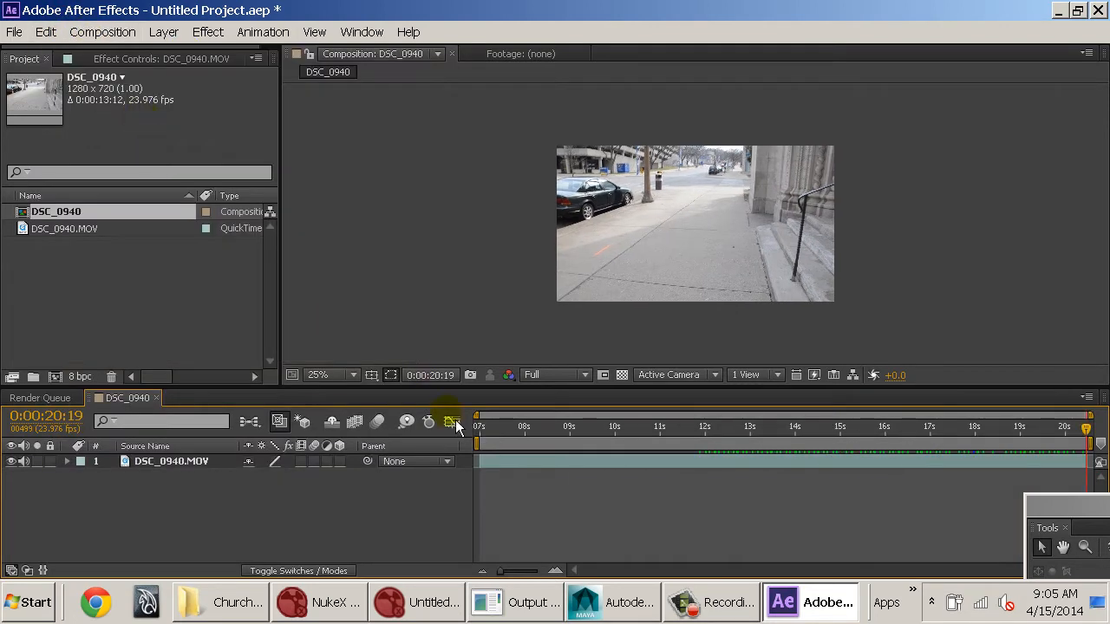
# - Play the trimmed DSC_0940 composition from its start at 0:00:07:08
pyautogui.moveTo(505, 426); pyautogui.dragTo(417, 441)
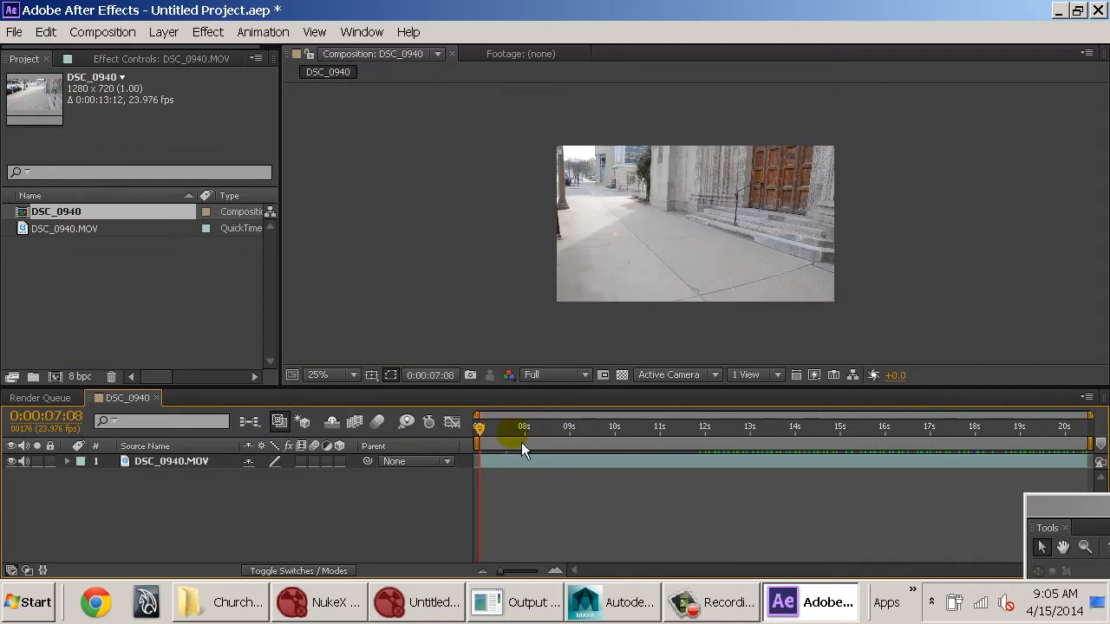
pyautogui.press('space')
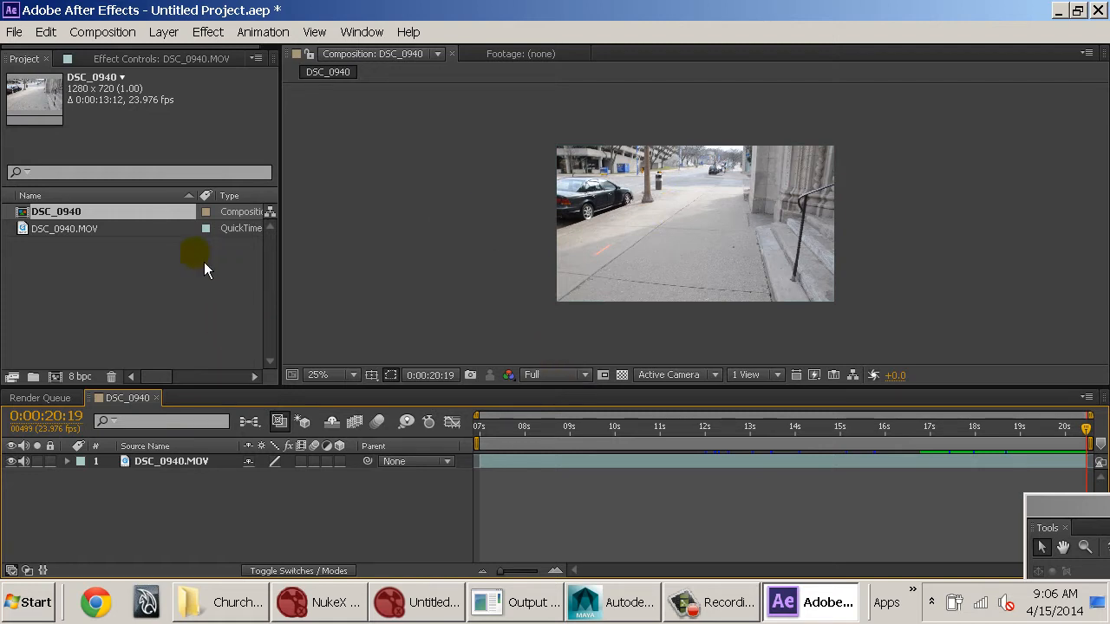
pyautogui.click(152, 270)
pyautogui.click(110, 44)
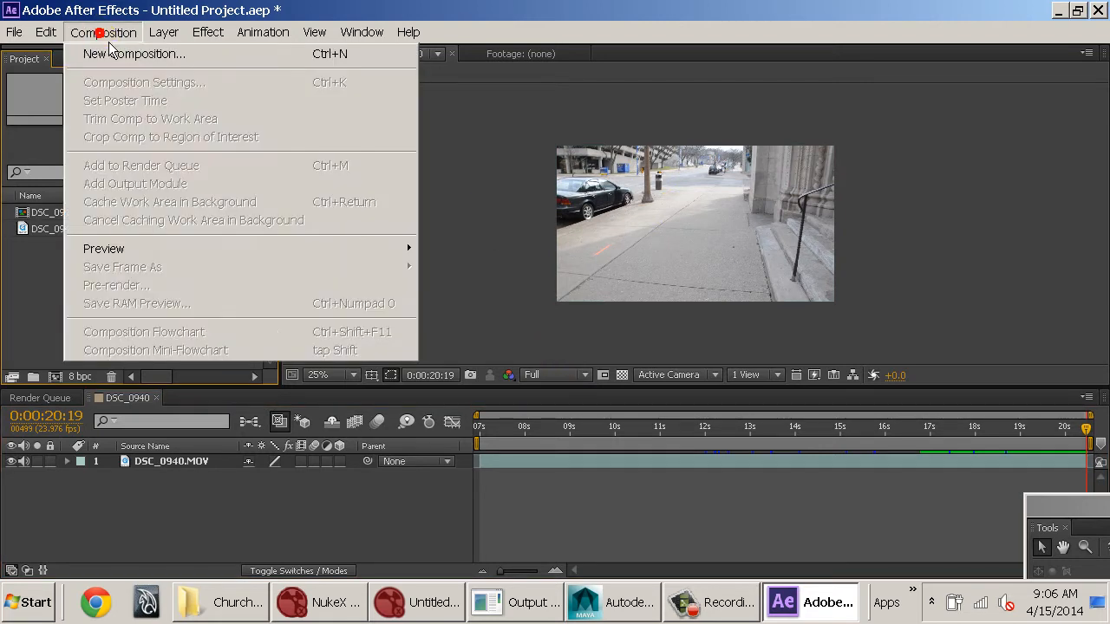
pyautogui.click(14, 32)
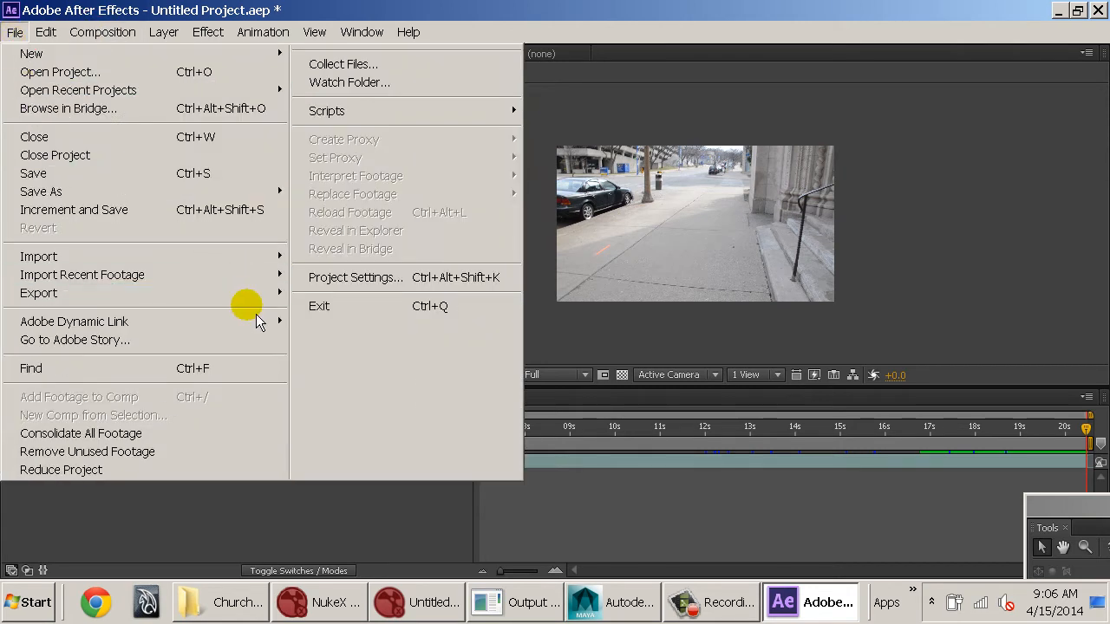
pyautogui.click(495, 508)
pyautogui.click(373, 510)
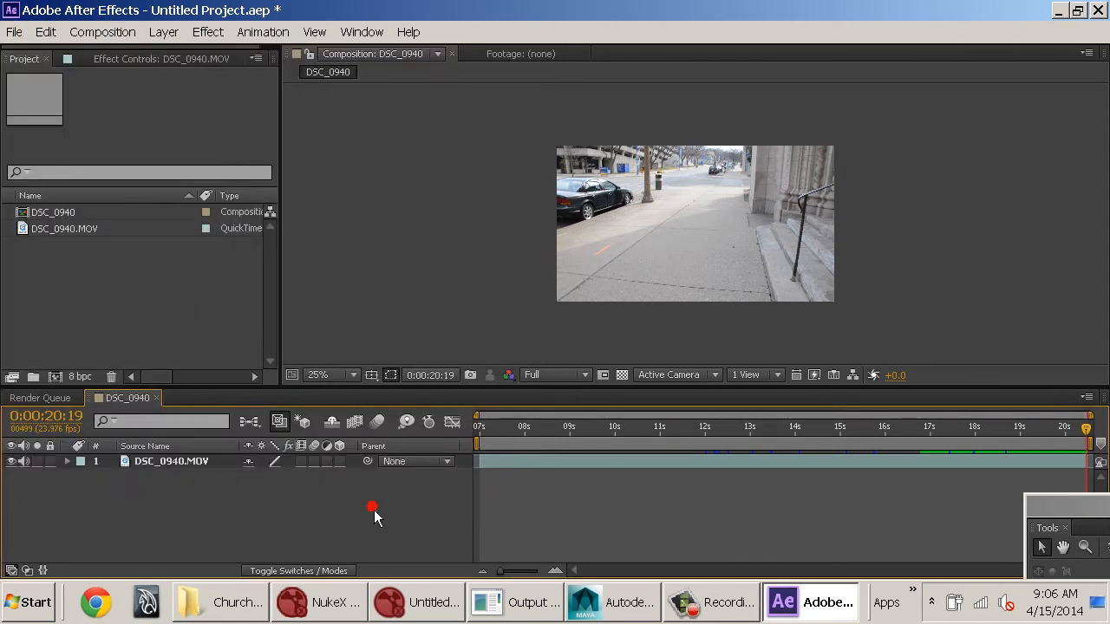
# - Add the DSC_0940 composition to the render queue and set its output module format to TIFF Sequence
pyautogui.click(15, 32)
pyautogui.moveTo(249, 293)
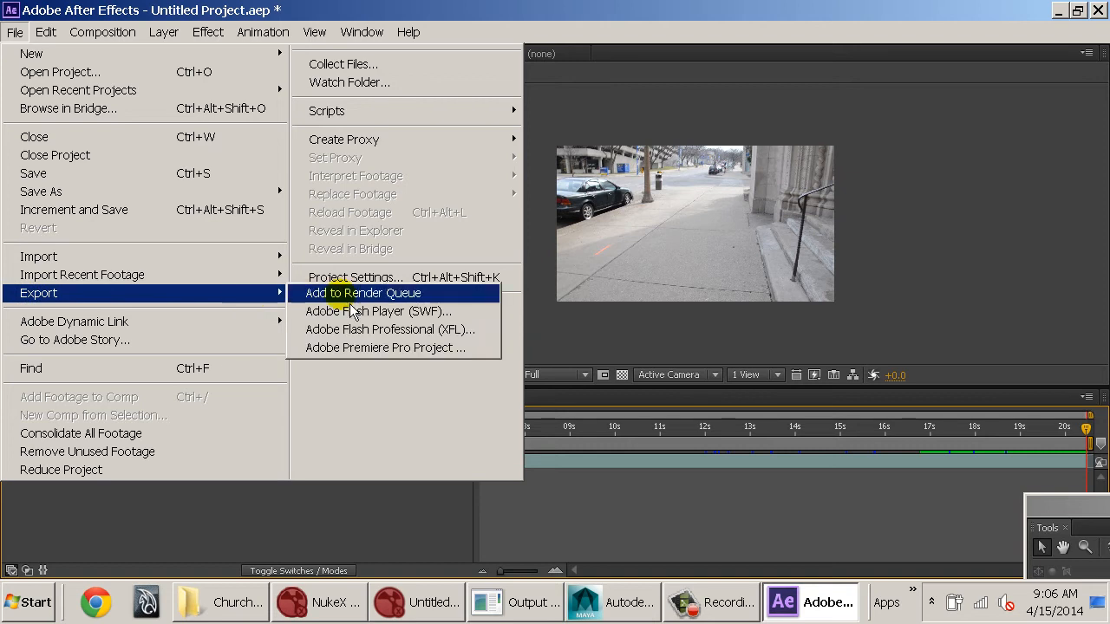
pyautogui.click(351, 295)
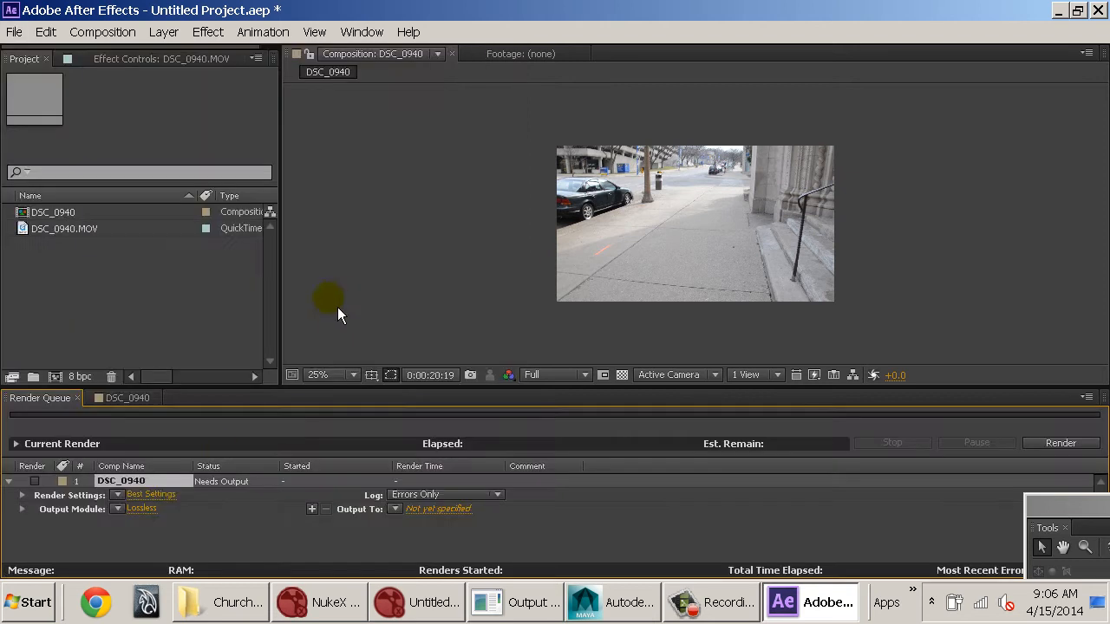
pyautogui.click(153, 510)
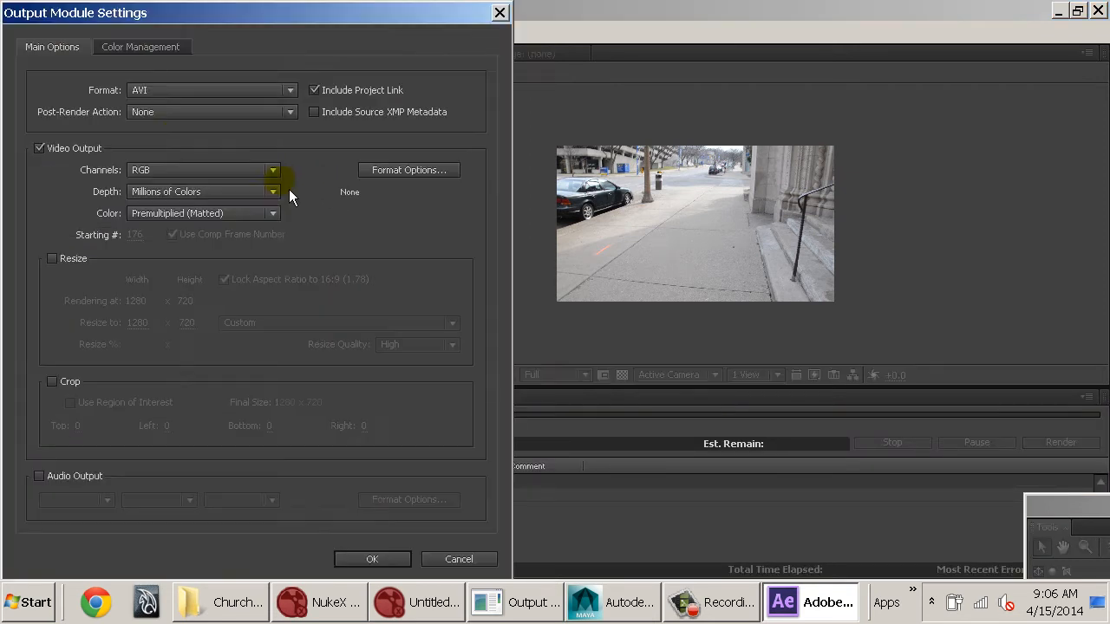
pyautogui.click(217, 89)
pyautogui.click(250, 499)
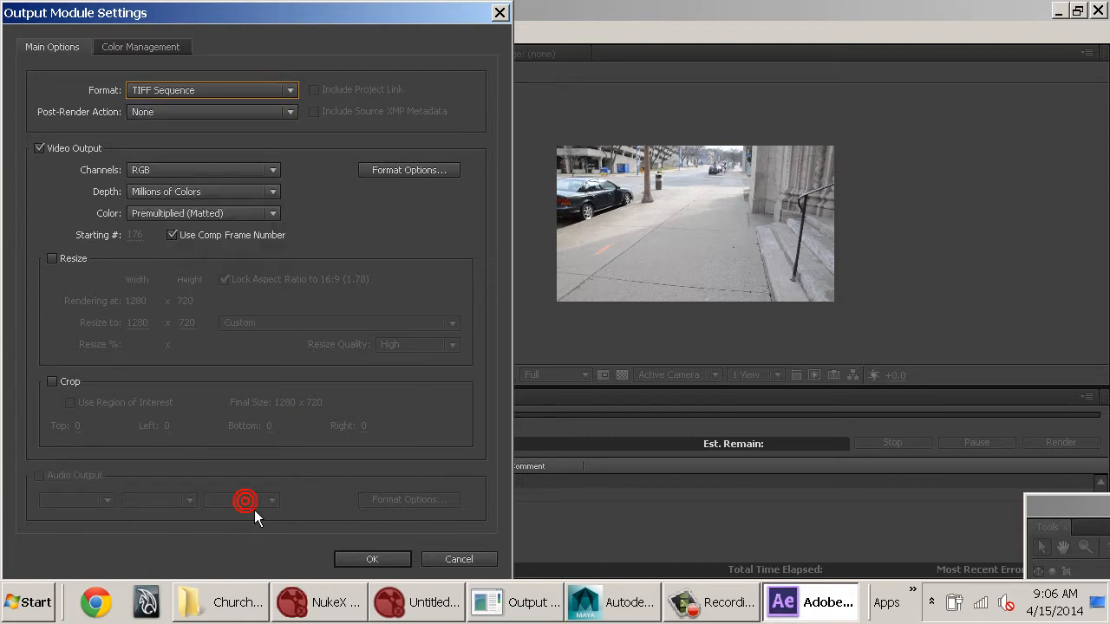
pyautogui.click(257, 91)
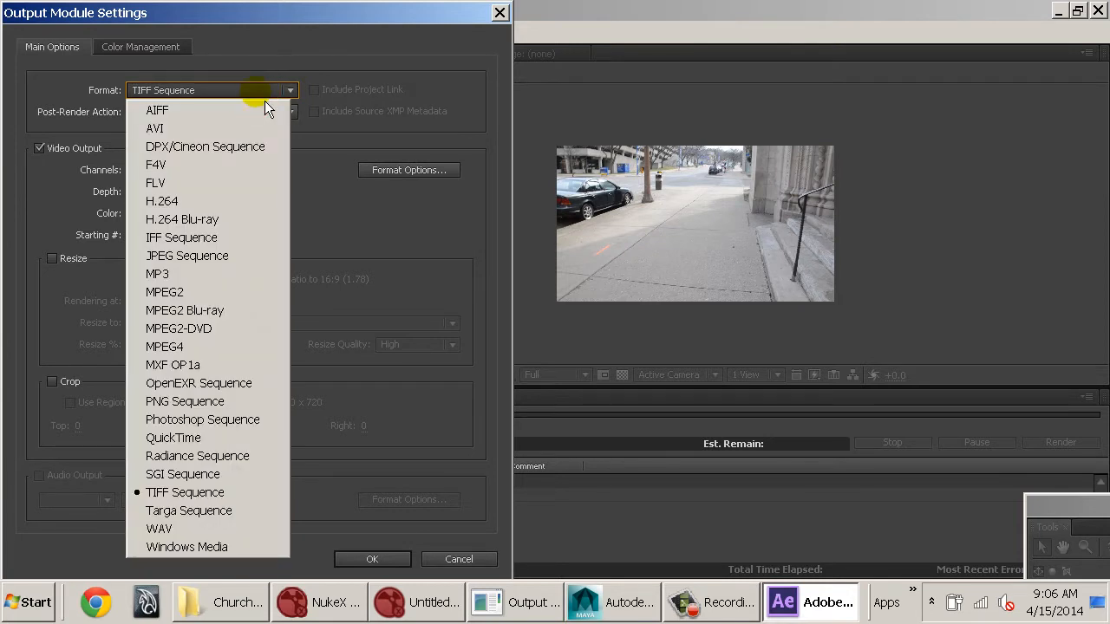
pyautogui.click(264, 99)
pyautogui.click(403, 173)
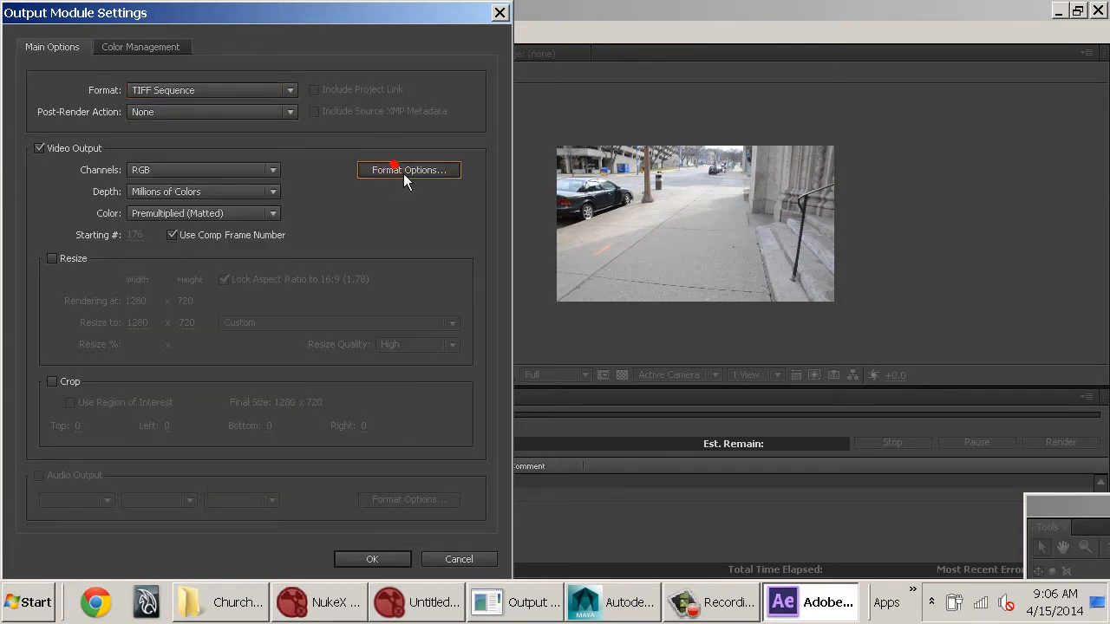
pyautogui.click(79, 104)
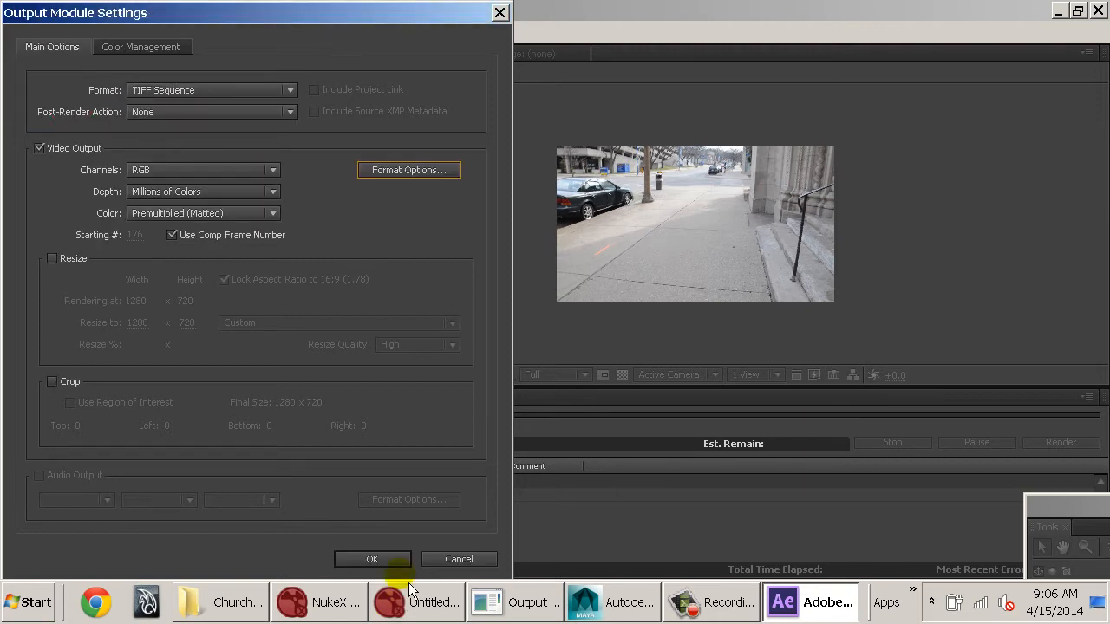
pyautogui.click(373, 558)
# - For the render output location, create a folder named PuttingItAllTogether_001 on the Desktop and open it
pyautogui.click(455, 509)
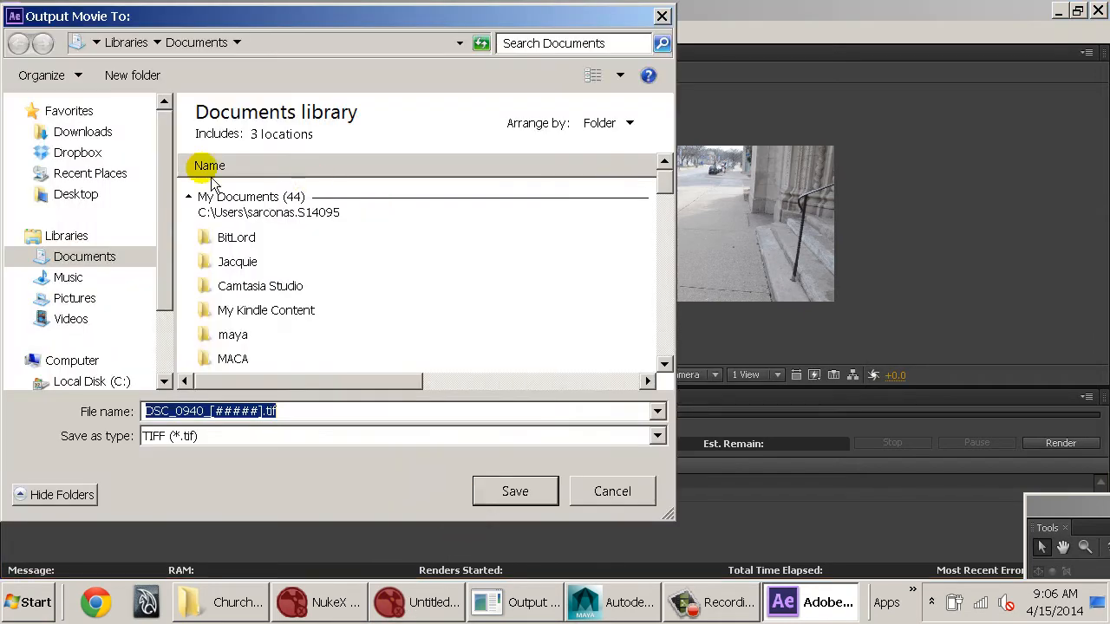
pyautogui.click(75, 199)
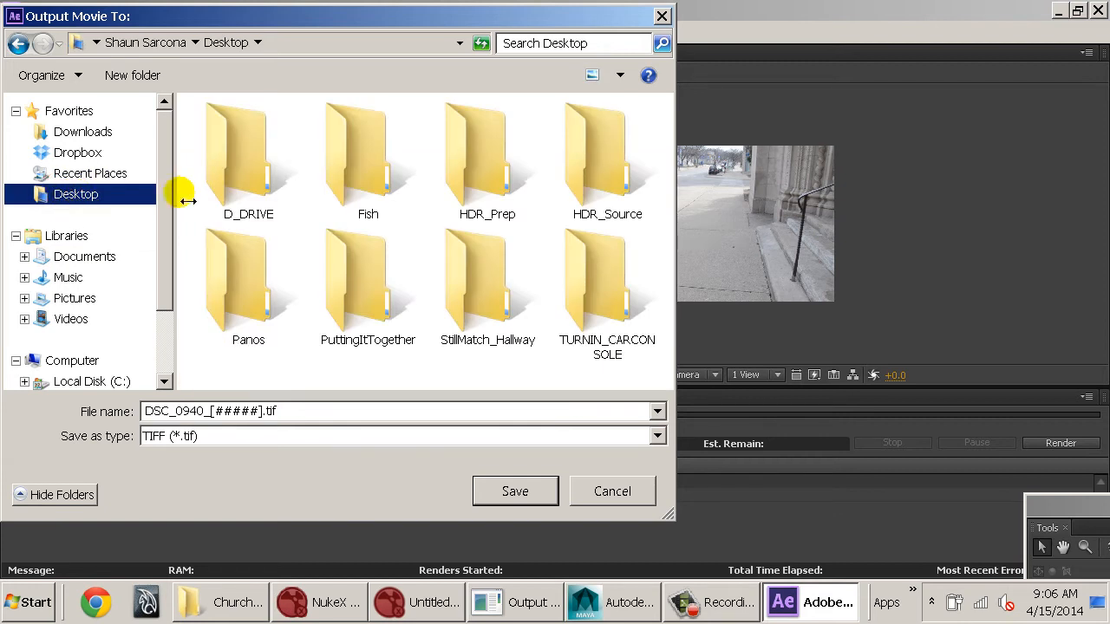
pyautogui.click(138, 75)
pyautogui.write('Put')
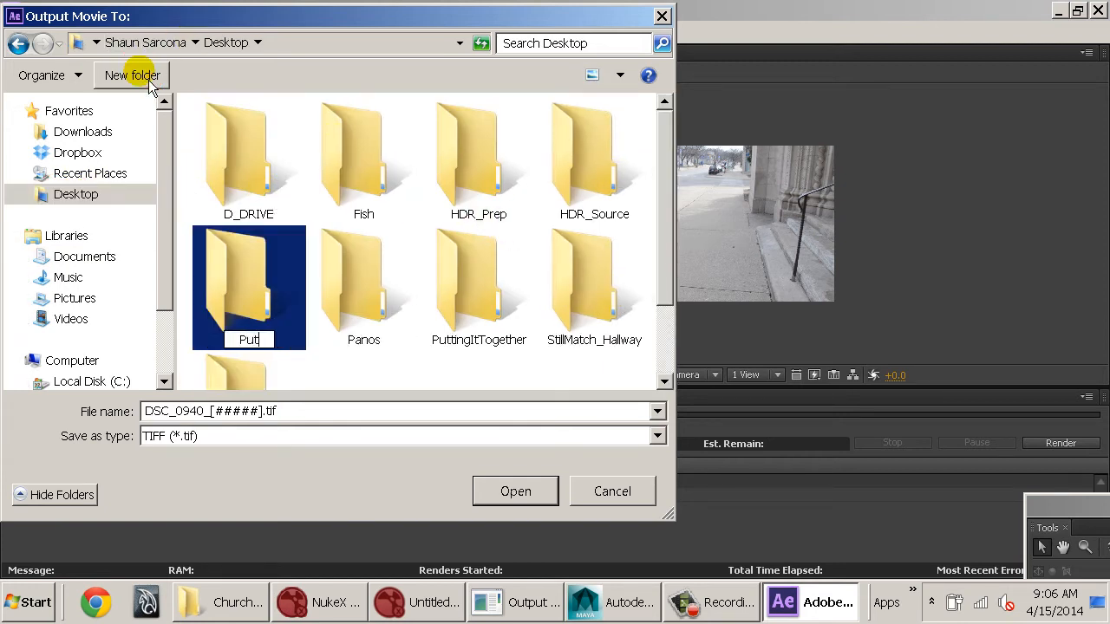
pyautogui.write('tingIt')
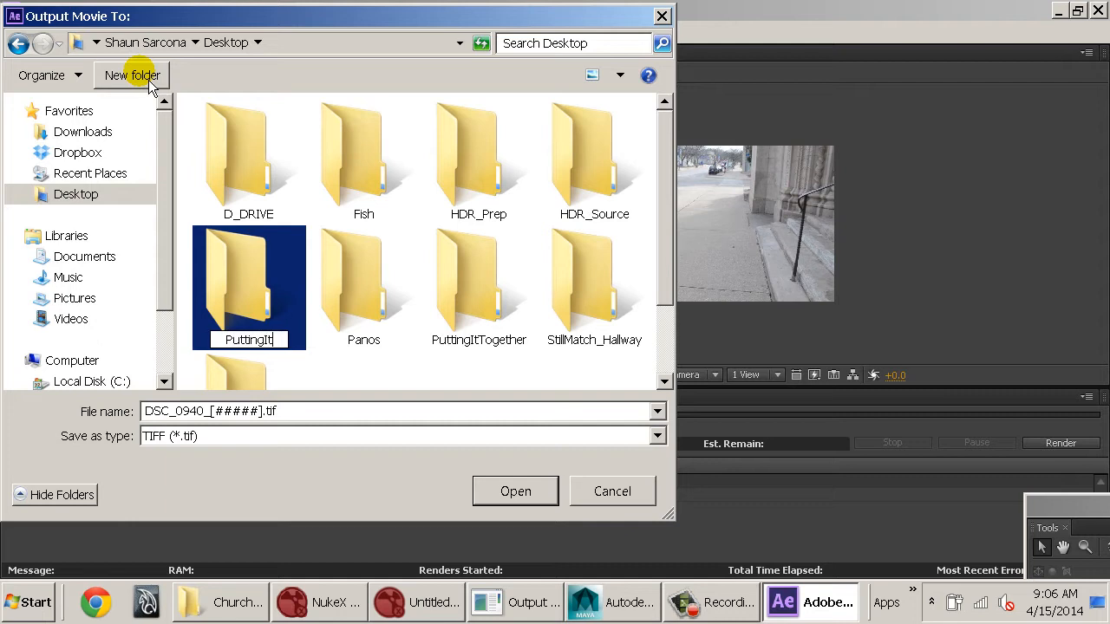
pyautogui.write('AllOogether')
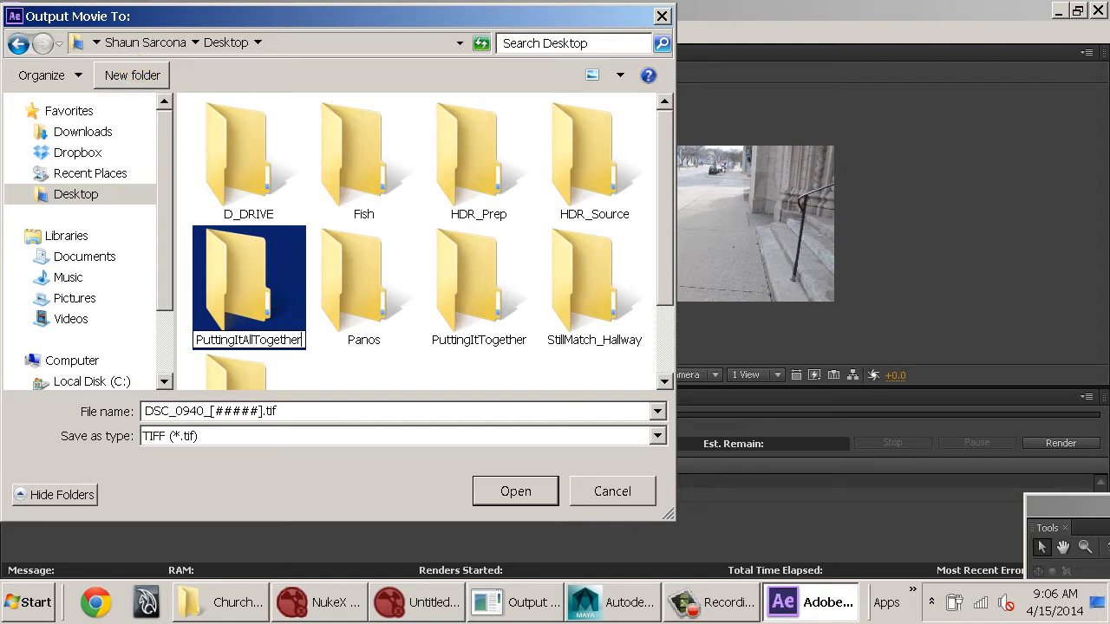
pyautogui.press('Return')
pyautogui.write('_))!')
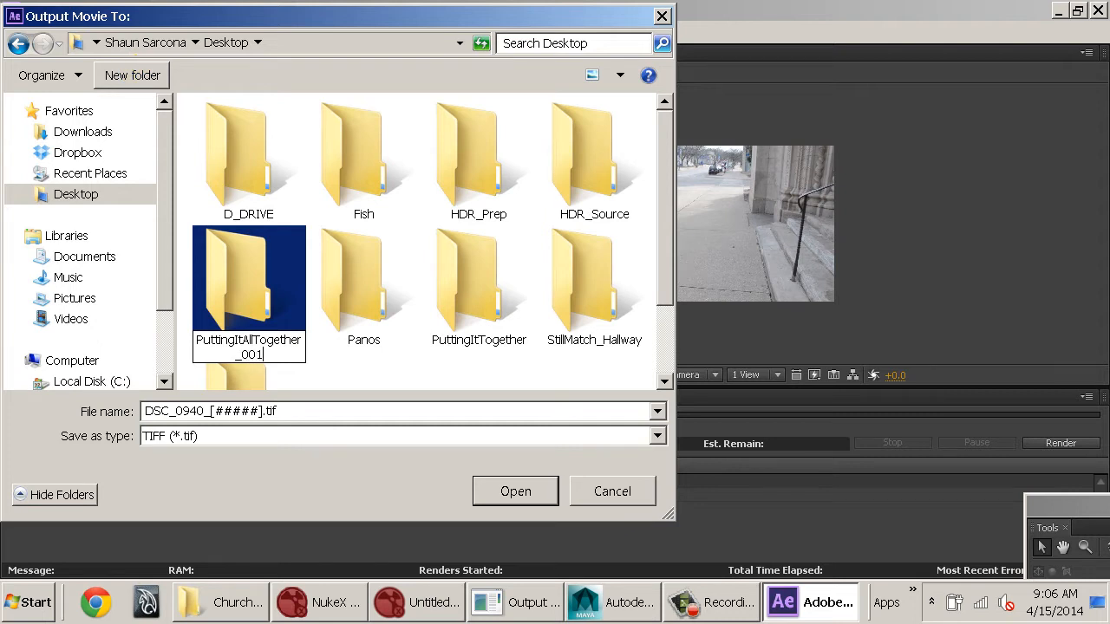
pyautogui.press('Return')
pyautogui.press('Return')
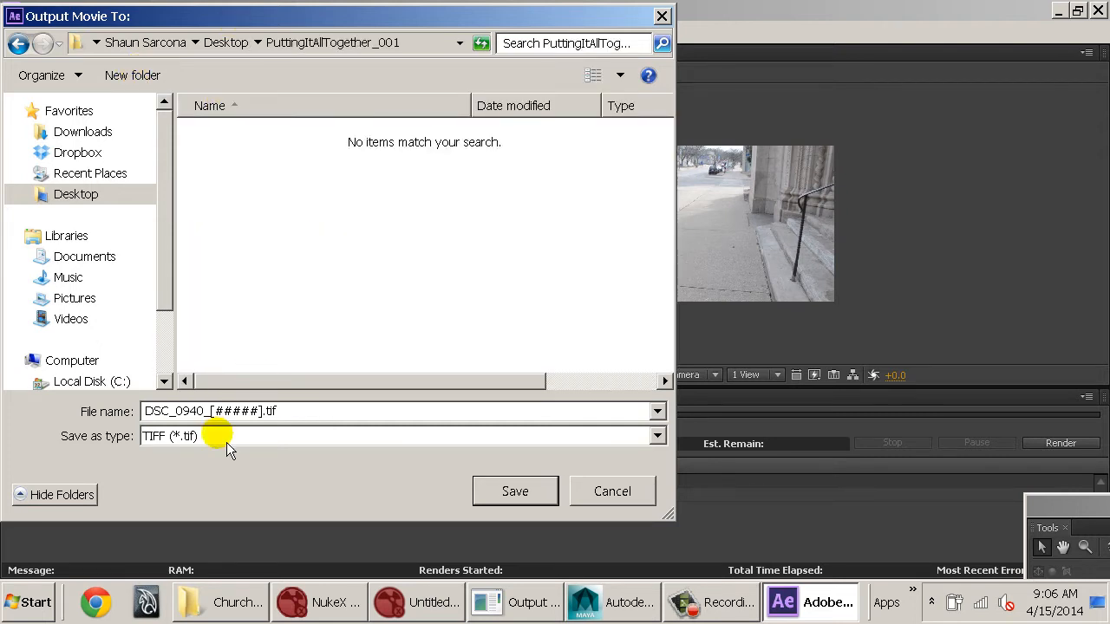
# - Replace the underscore before the frame-number placeholder in the output file name with a period
pyautogui.click(209, 418)
pyautogui.moveTo(211, 416); pyautogui.dragTo(204, 418)
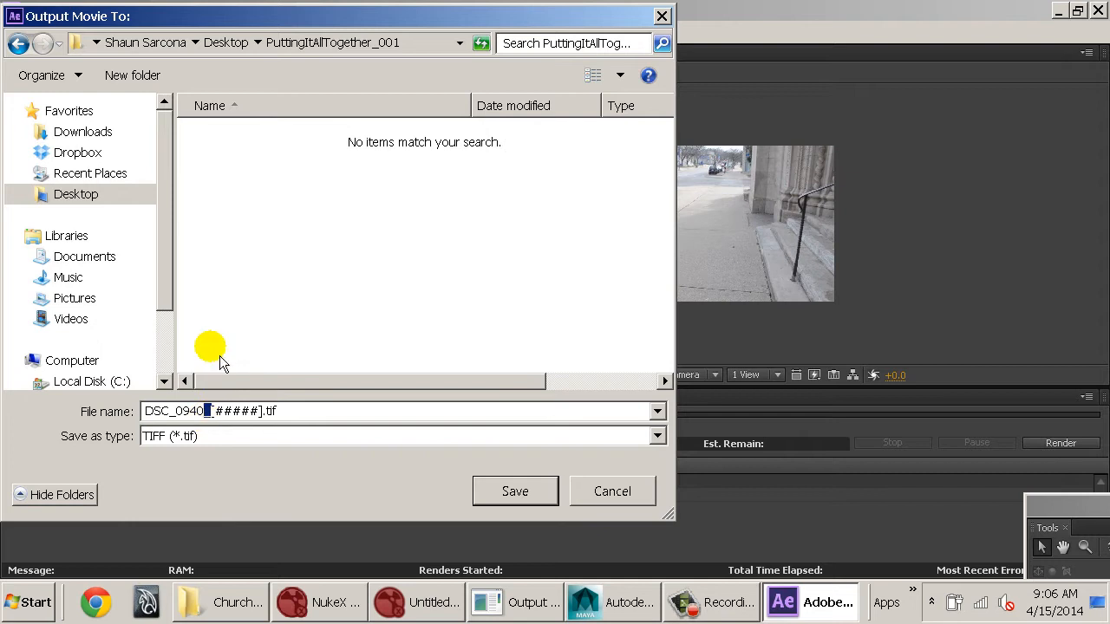
pyautogui.press('BackSpace')
pyautogui.doubleClick(209, 412)
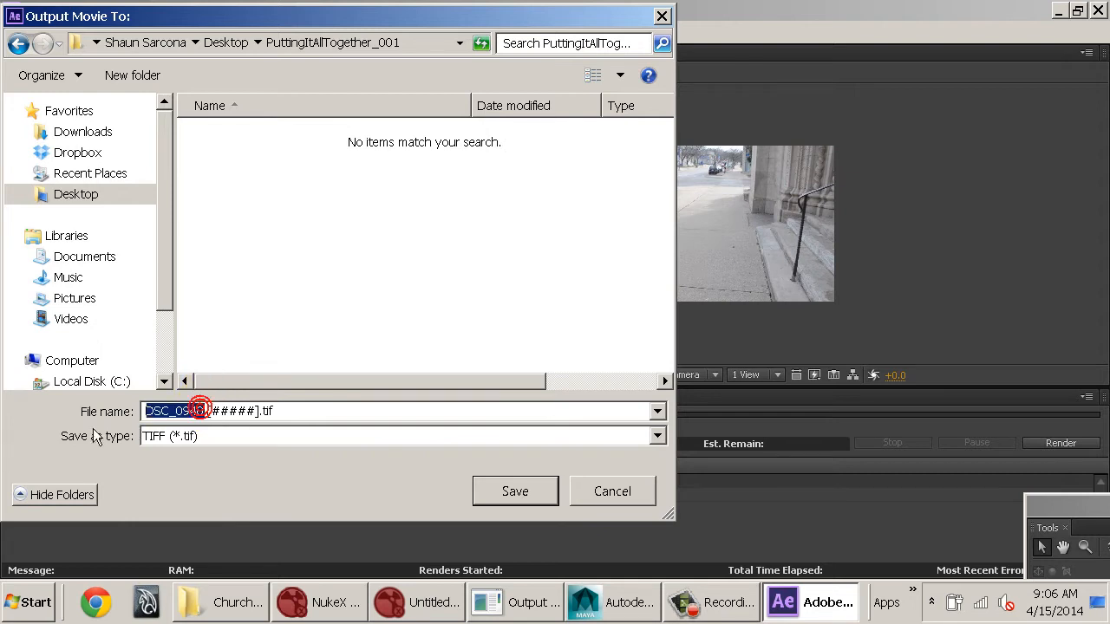
# - Create a Footage folder inside PuttingItAllTogether_001 and open it
pyautogui.click(141, 76)
pyautogui.write('Footage')
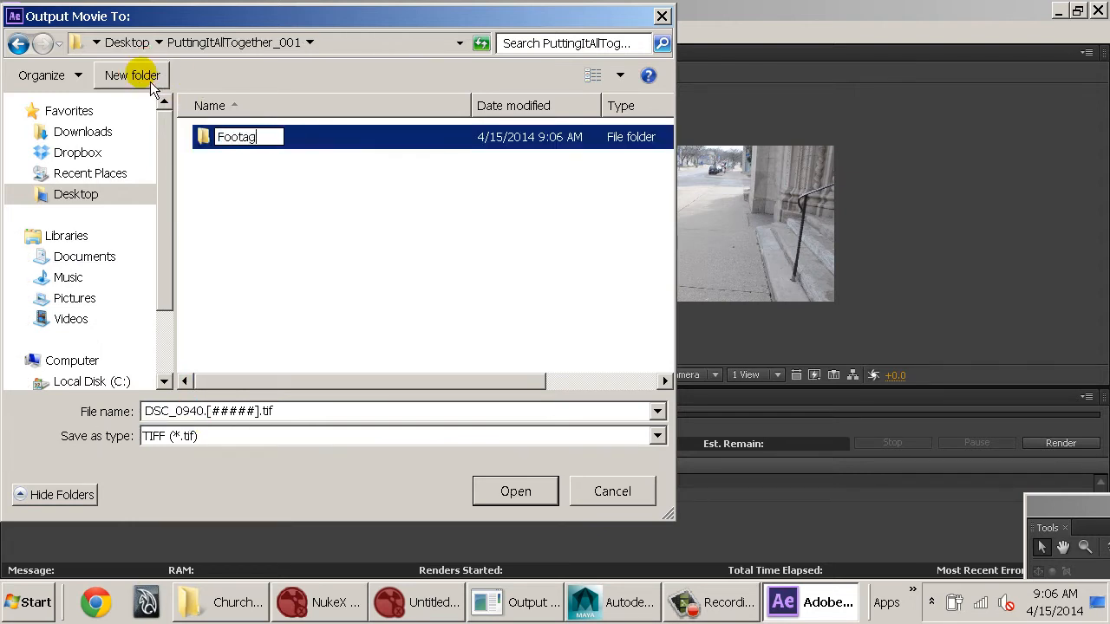
pyautogui.press('Return')
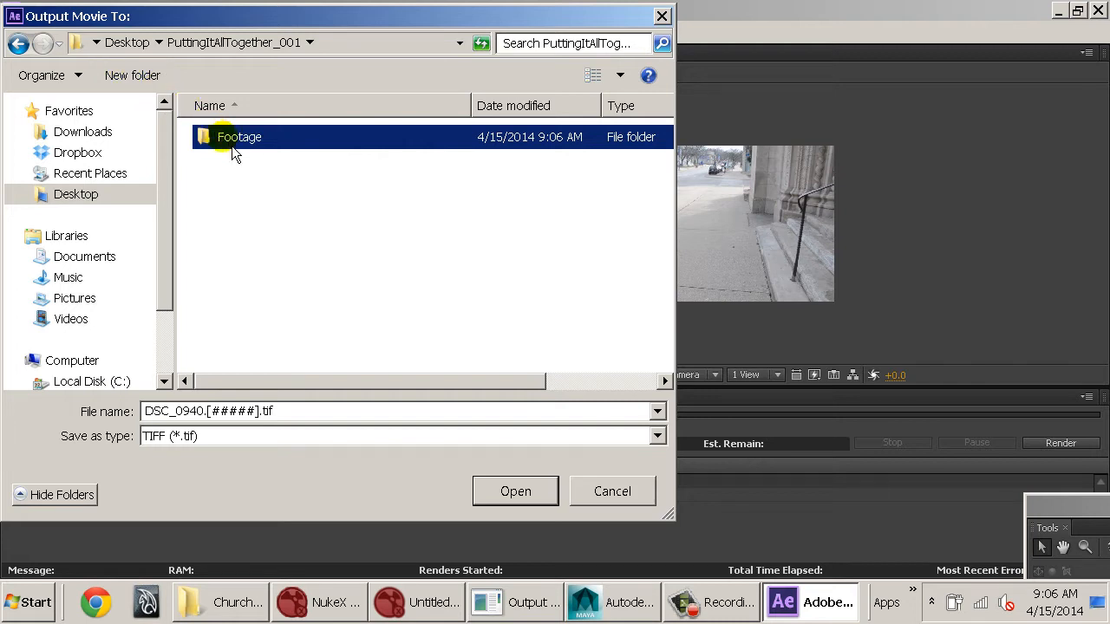
pyautogui.doubleClick(228, 142)
# - Create NoDistortion and Distortion subfolders inside Footage and open the Distortion folder
pyautogui.click(148, 76)
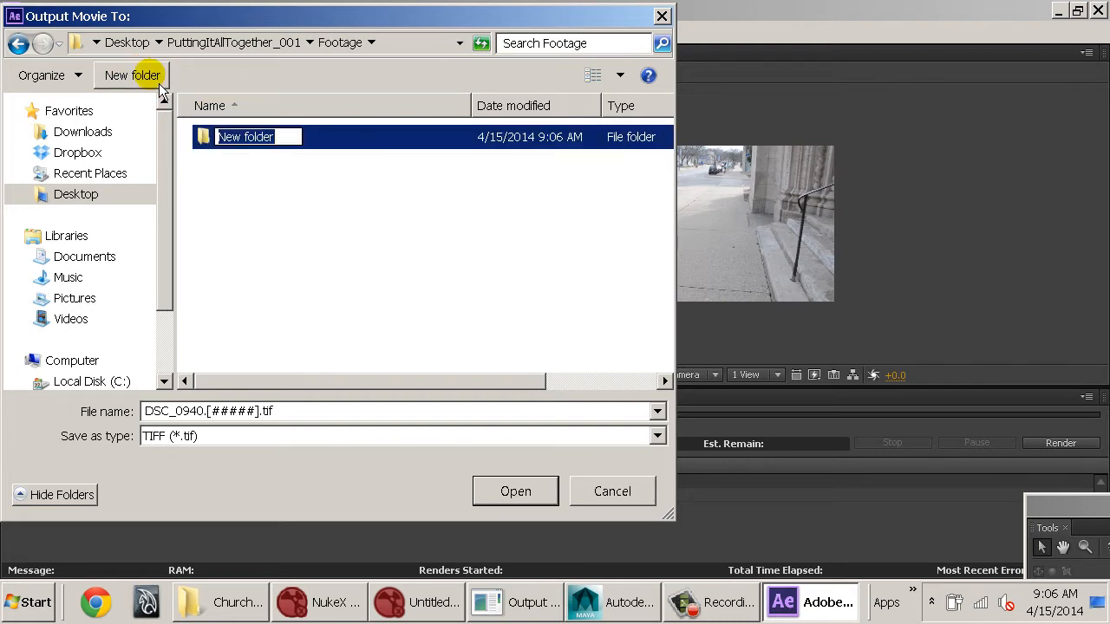
pyautogui.write('NoDistortion')
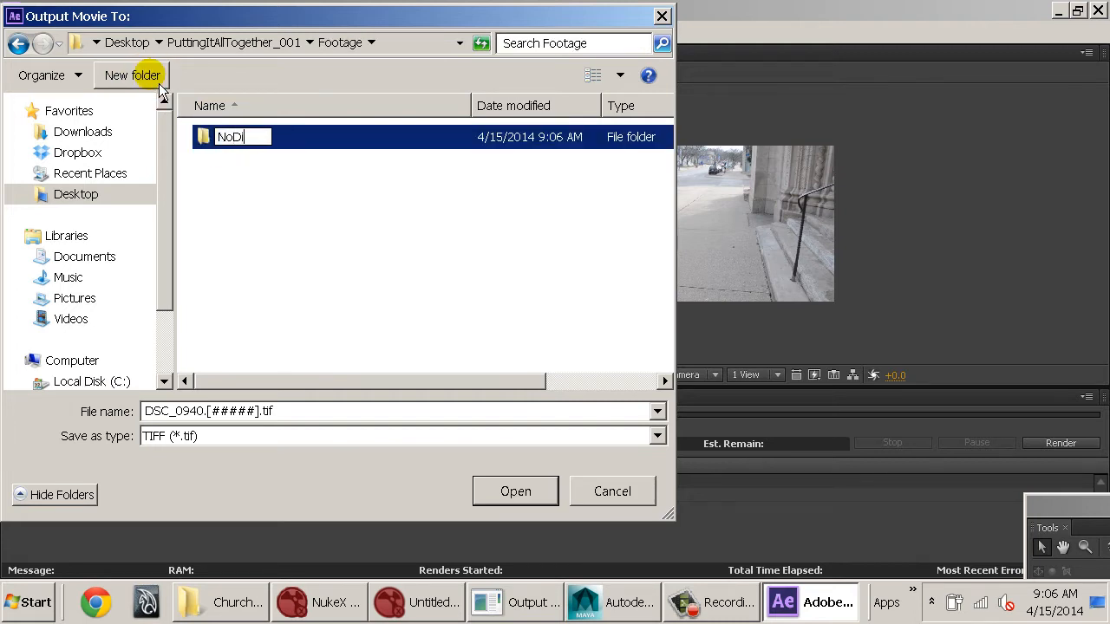
pyautogui.press('Return')
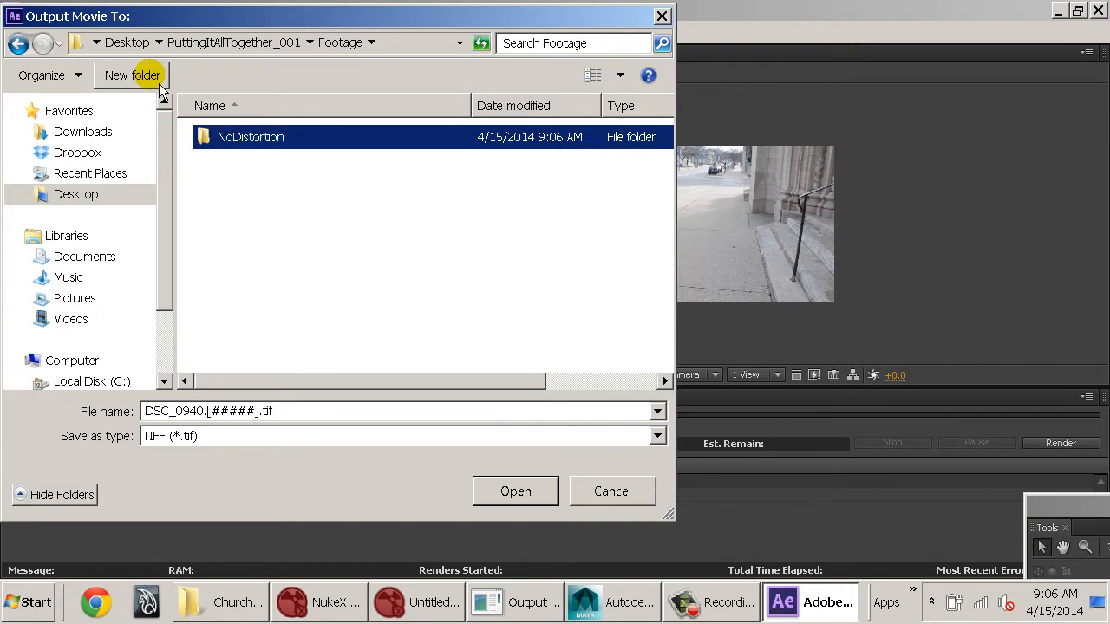
pyautogui.click(156, 82)
pyautogui.write('Di')
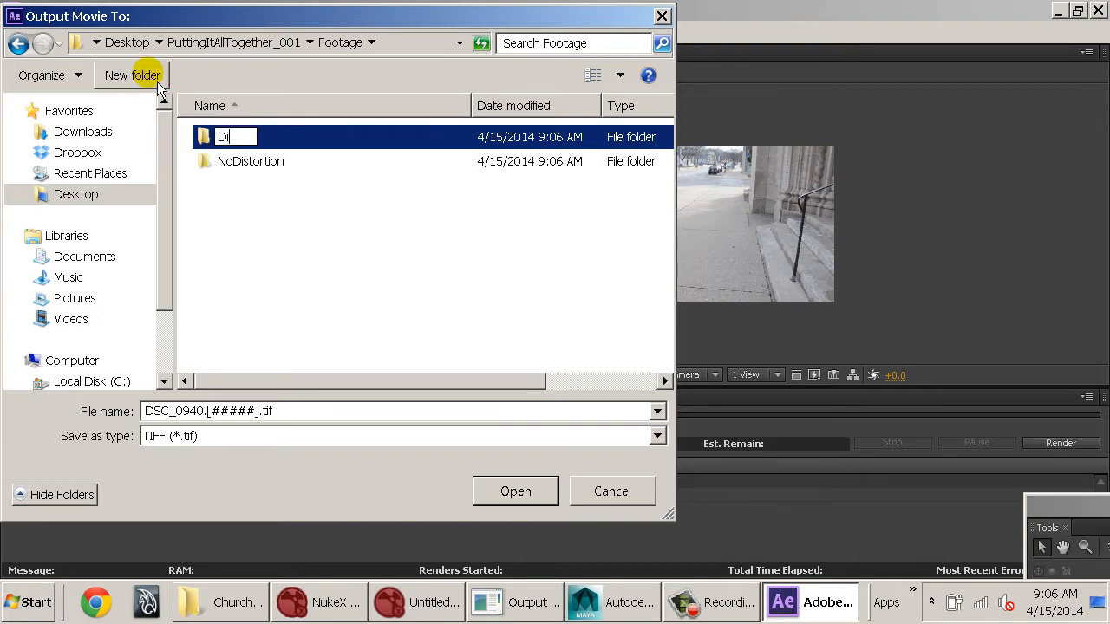
pyautogui.write('stortion')
pyautogui.press('Return')
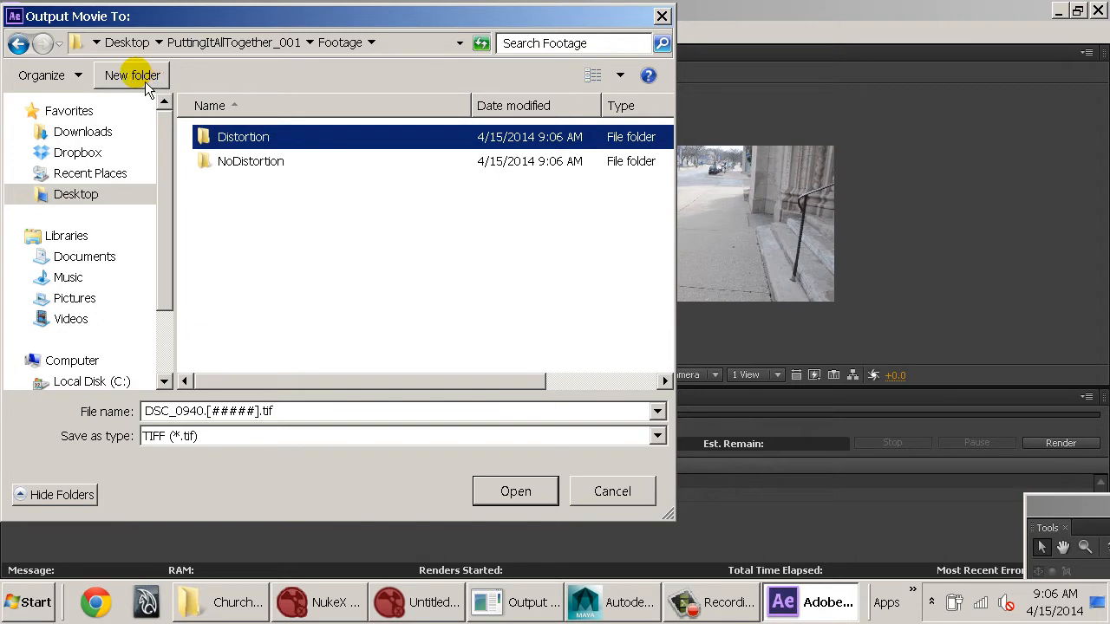
pyautogui.doubleClick(257, 138)
# - Name the output sequence Church.[#####].tif and save it to the Distortion folder
pyautogui.doubleClick(203, 409)
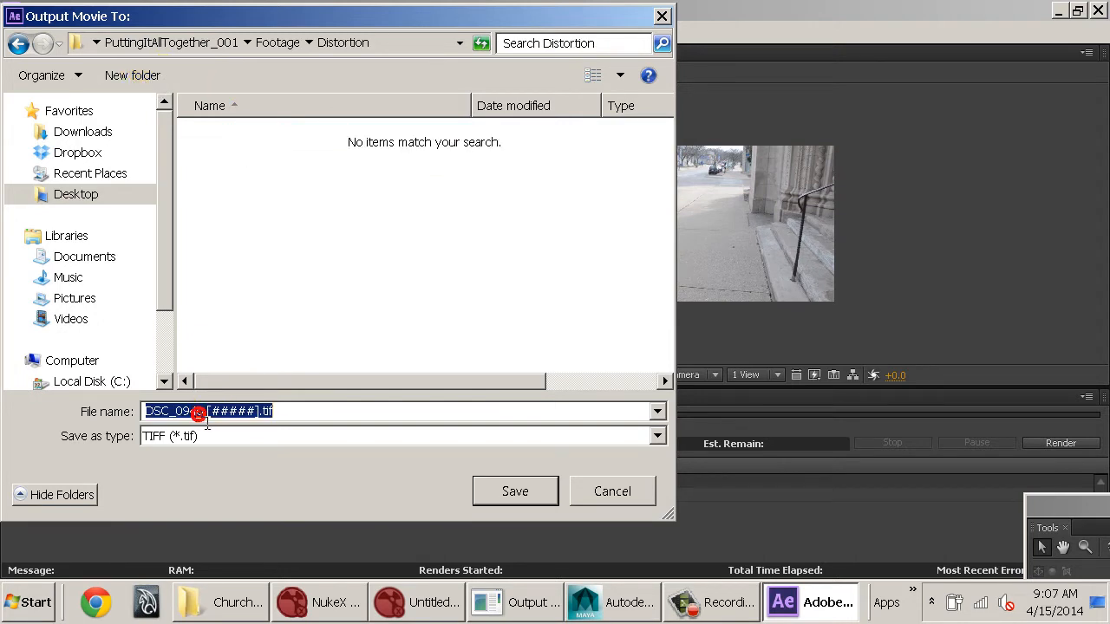
pyautogui.click(204, 411)
pyautogui.moveTo(211, 411); pyautogui.dragTo(147, 406)
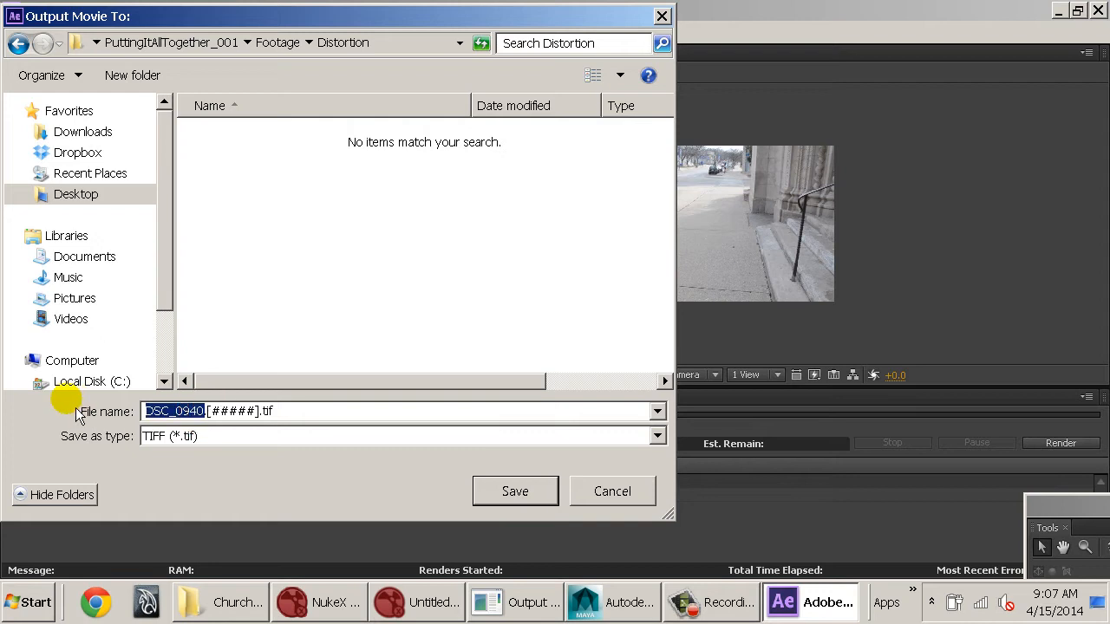
pyautogui.write('Church')
pyautogui.press('Return')
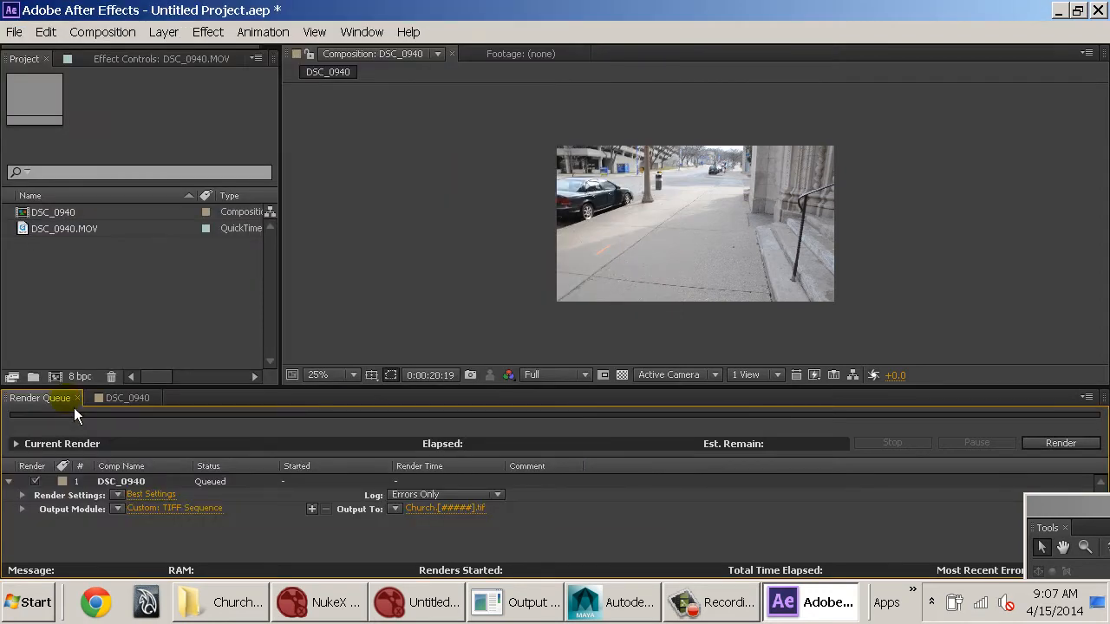
# - Review the output module settings of the queued TIFF sequence and close them without changes
pyautogui.click(196, 513)
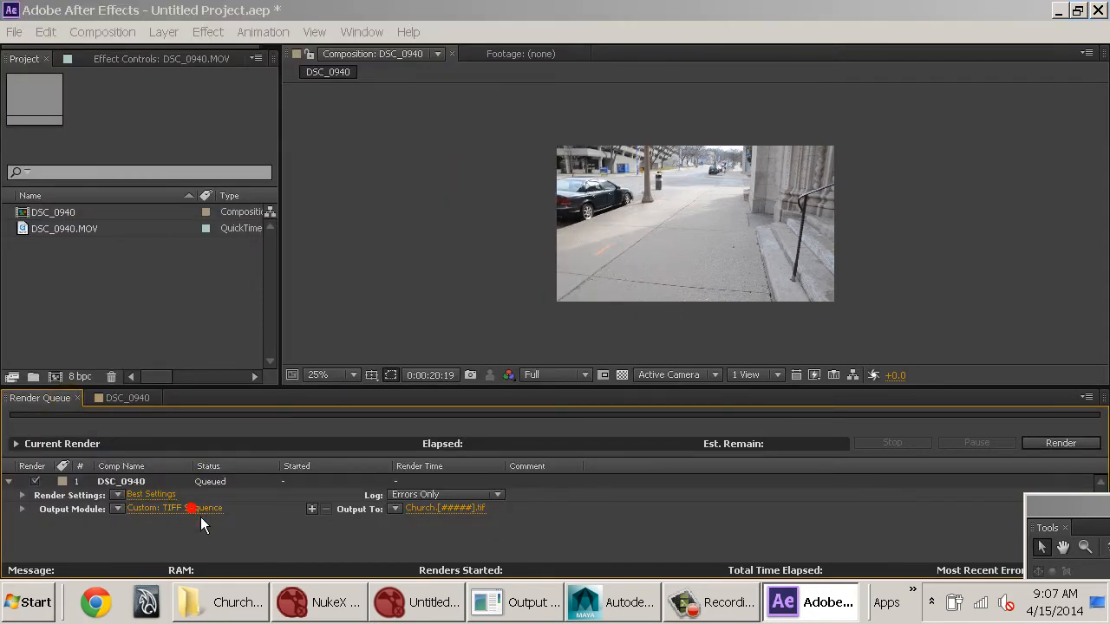
pyautogui.moveTo(316, 19); pyautogui.dragTo(497, 19)
pyautogui.click(679, 12)
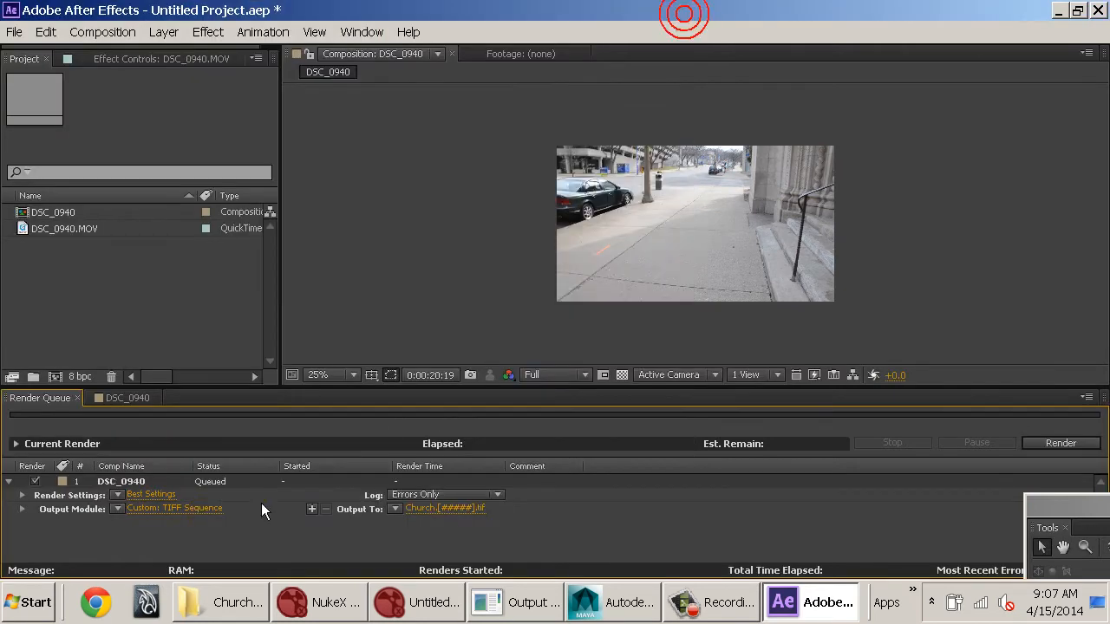
# - Keep the render time span at Work Area Only in the render settings and render the queued DSC_0940 composition
pyautogui.click(161, 494)
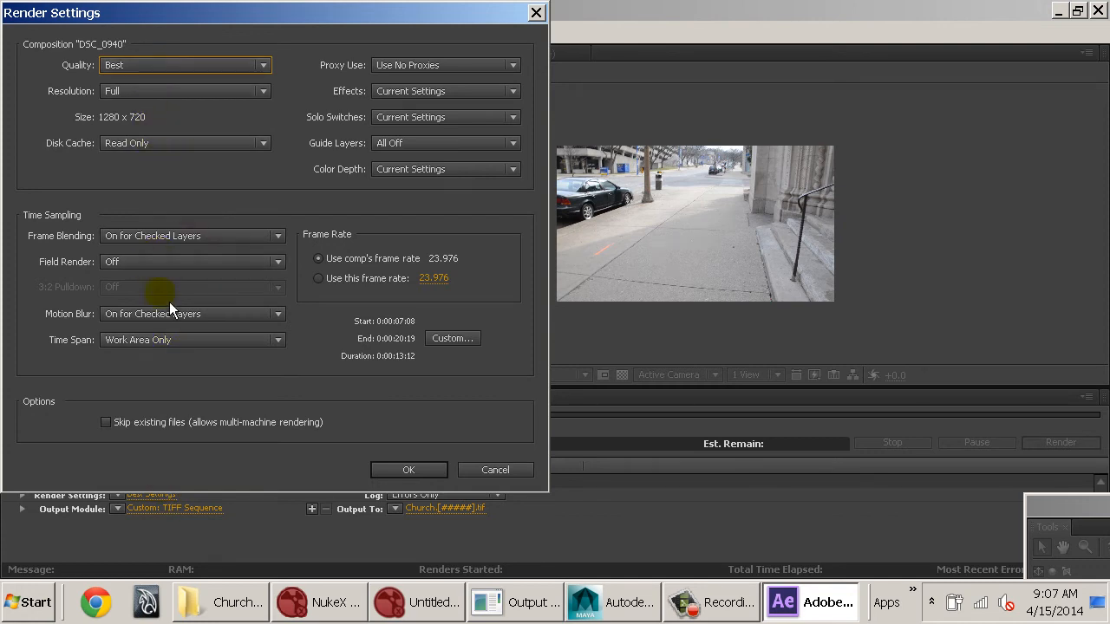
pyautogui.click(162, 346)
pyautogui.click(162, 347)
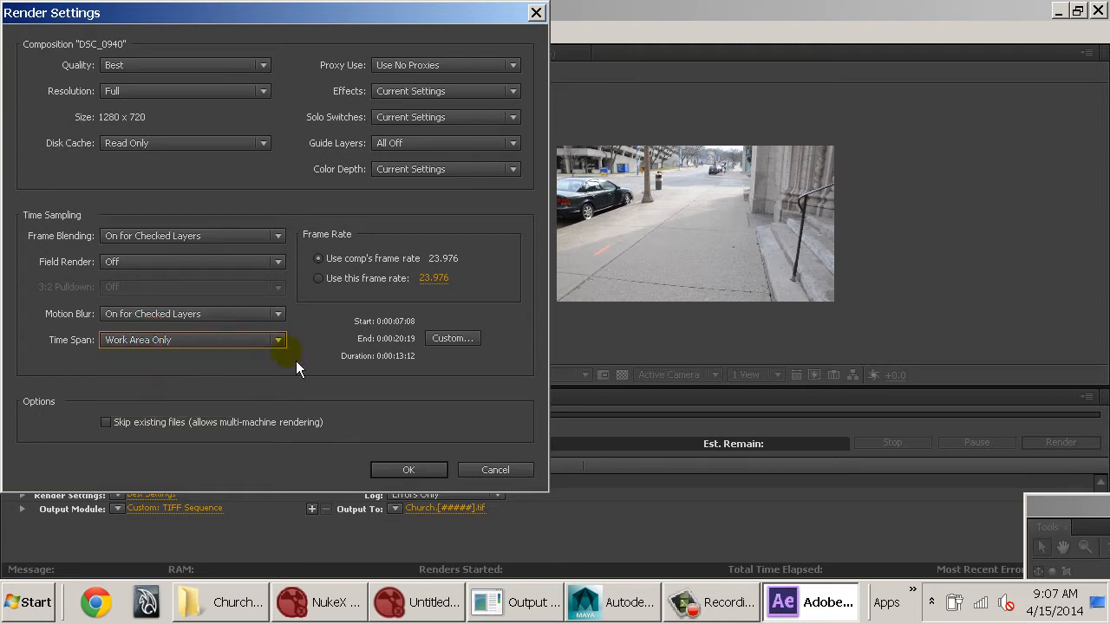
pyautogui.click(410, 473)
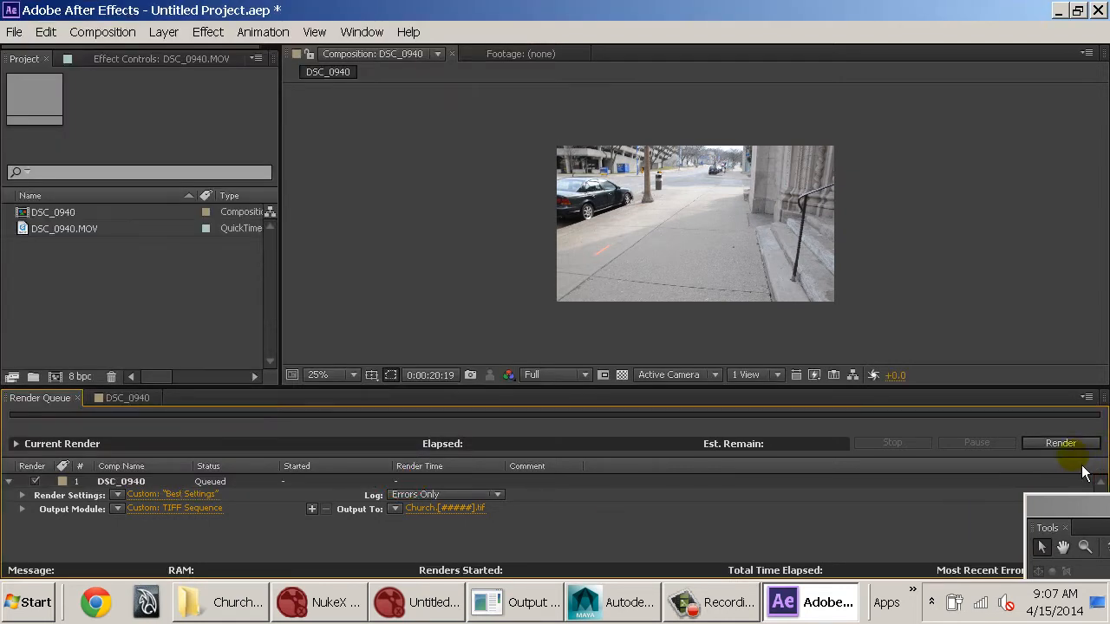
pyautogui.click(1065, 444)
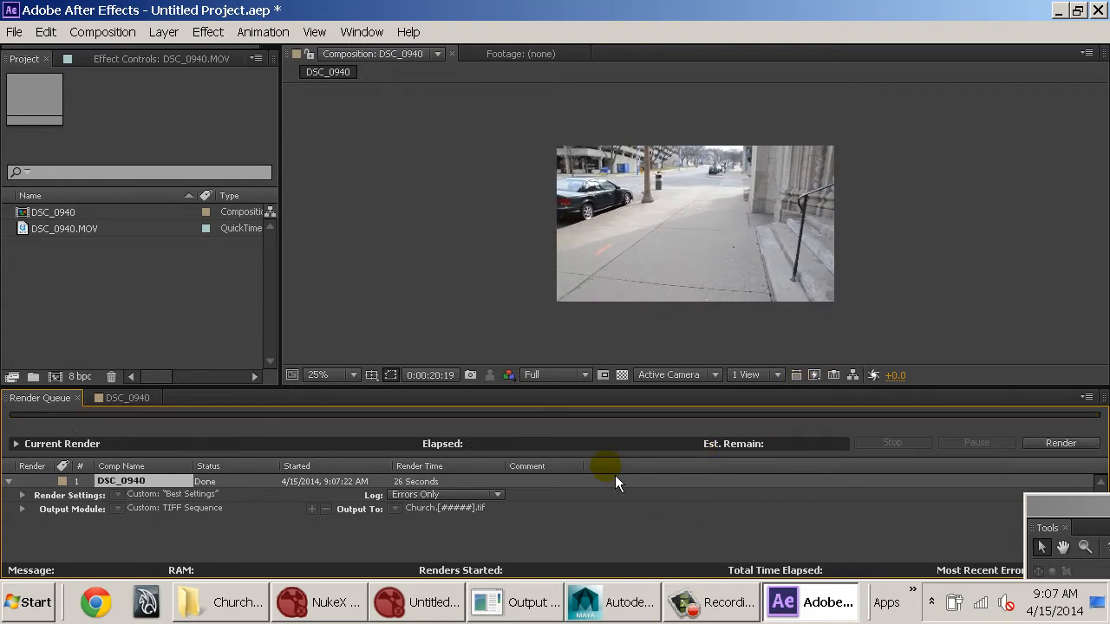
# - Save the project as SourceVideoEdit in the PuttingItAllTogether_001 folder on the Desktop
pyautogui.click(15, 32)
pyautogui.moveTo(98, 190)
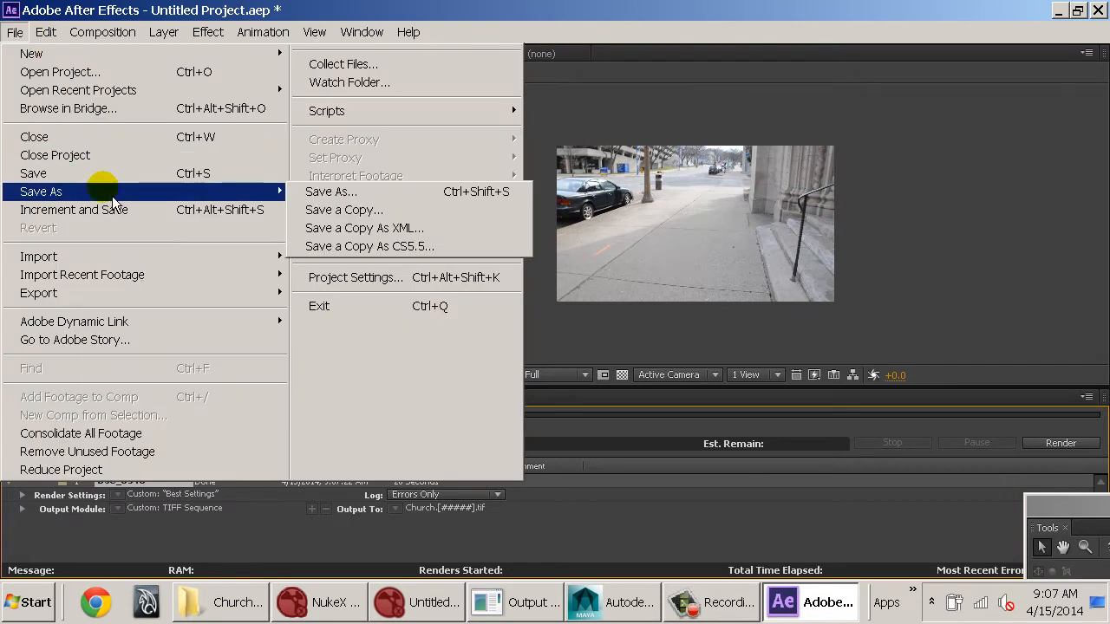
pyautogui.click(370, 197)
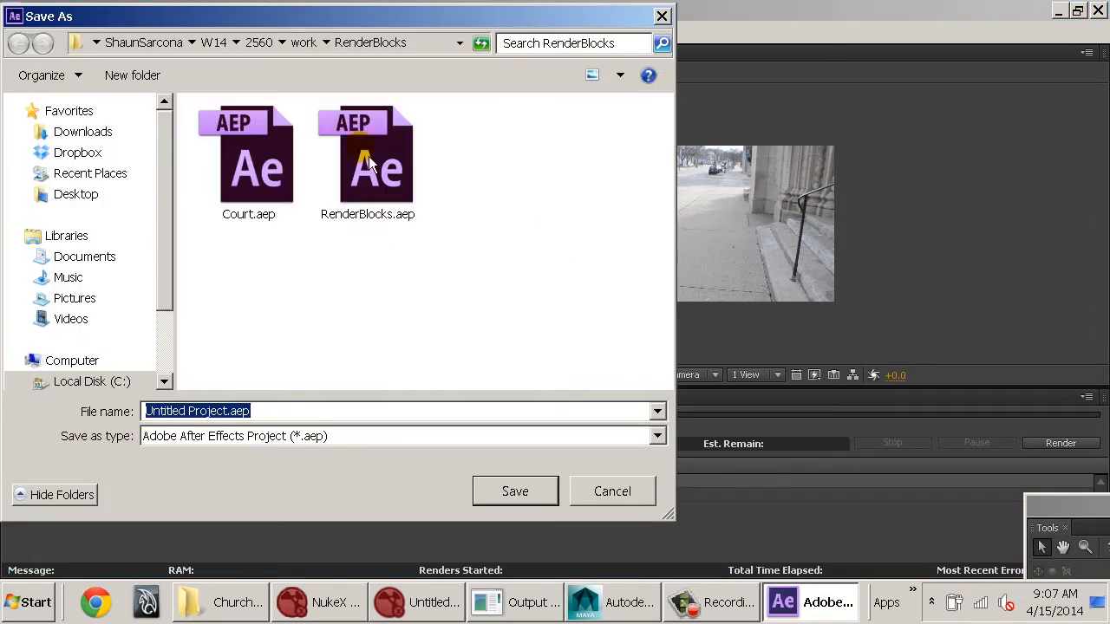
pyautogui.click(87, 198)
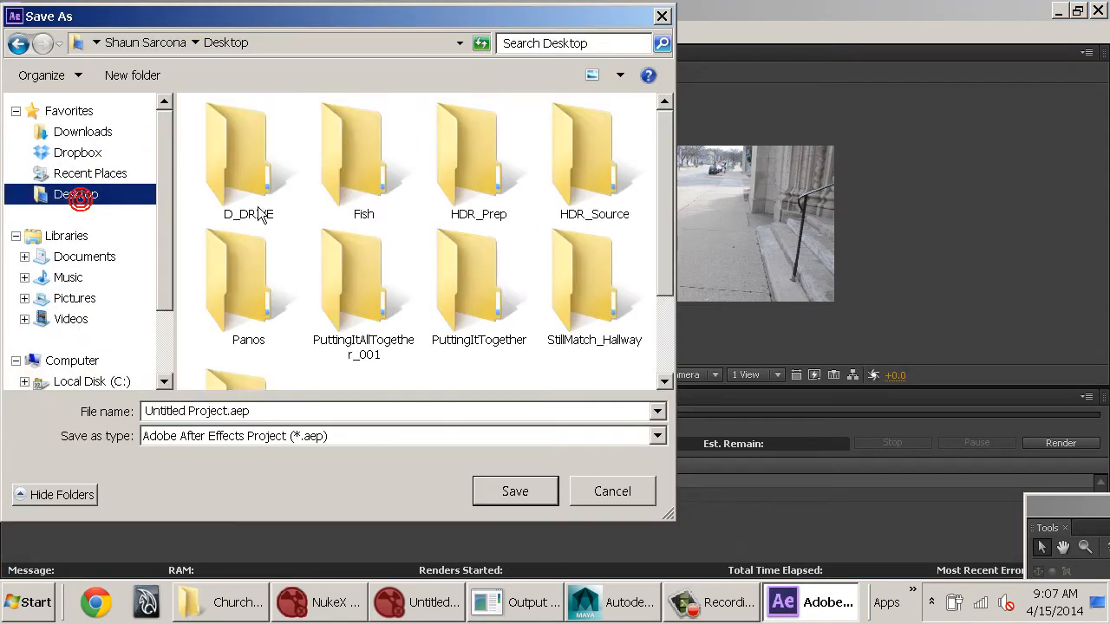
pyautogui.doubleClick(373, 278)
pyautogui.click(310, 412)
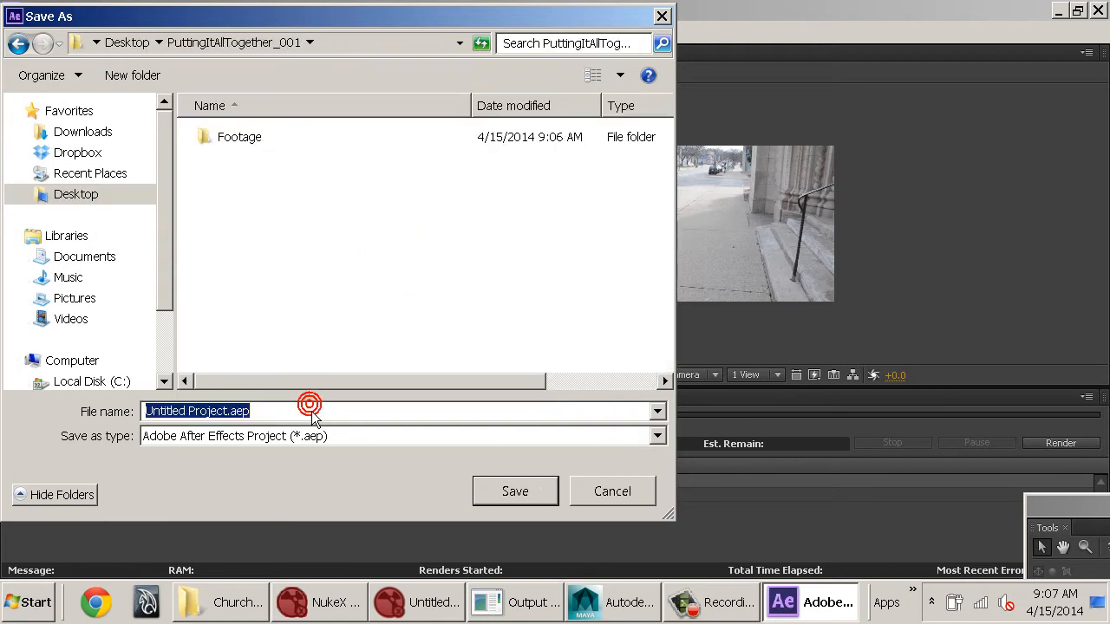
pyautogui.write('SourceVideoEdit')
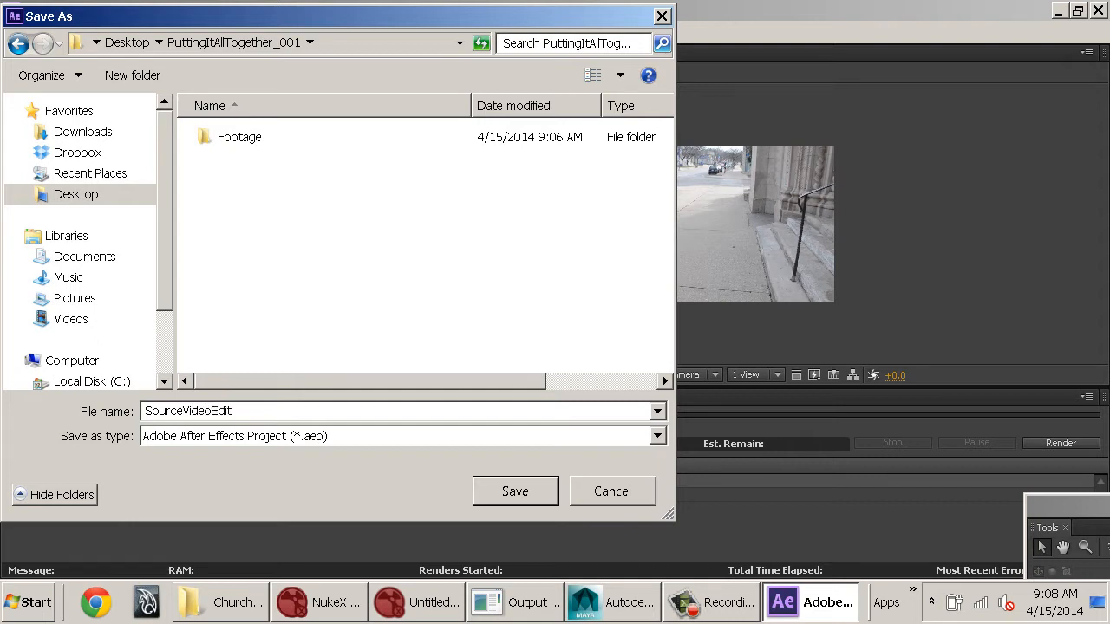
pyautogui.press('Return')
# - Close After Effects and the Church_Footage folder window, and switch to the untitled NukeX script
pyautogui.doubleClick(8, 8)
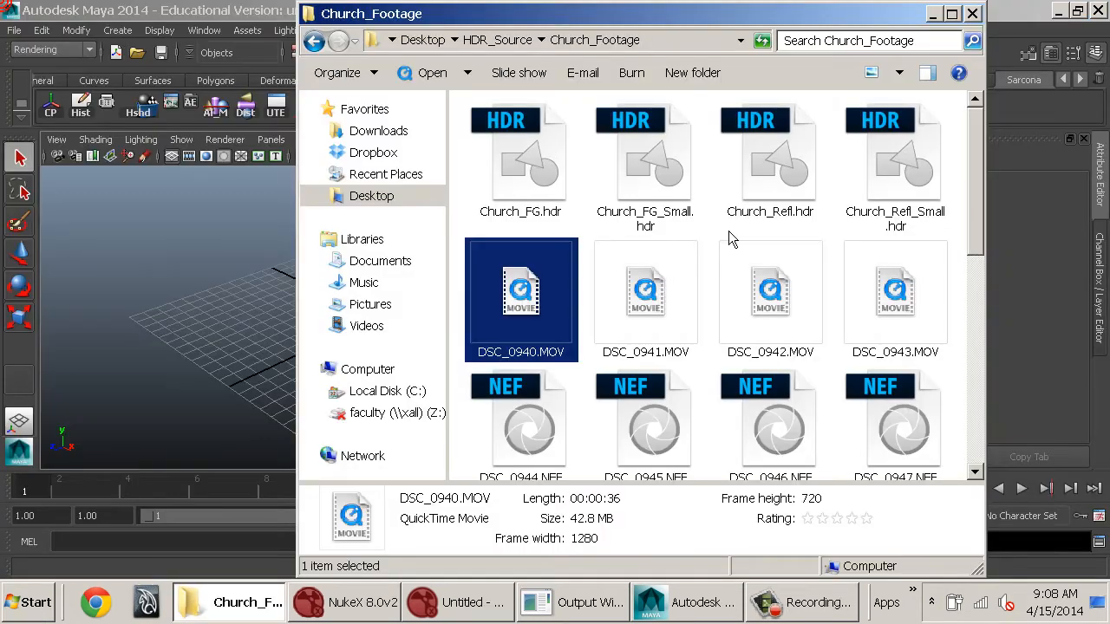
pyautogui.click(971, 13)
pyautogui.click(418, 612)
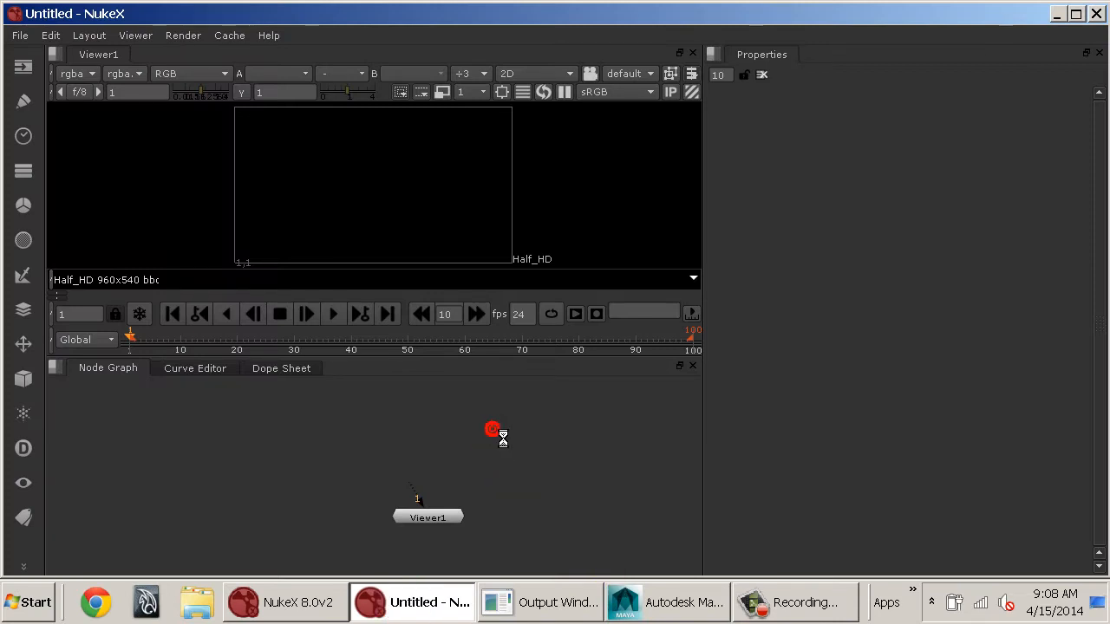
# - Read in the Church.#####.tif sequence from Desktop/PuttingItAllTogether_001/Footage/Distortion
pyautogui.press('r')
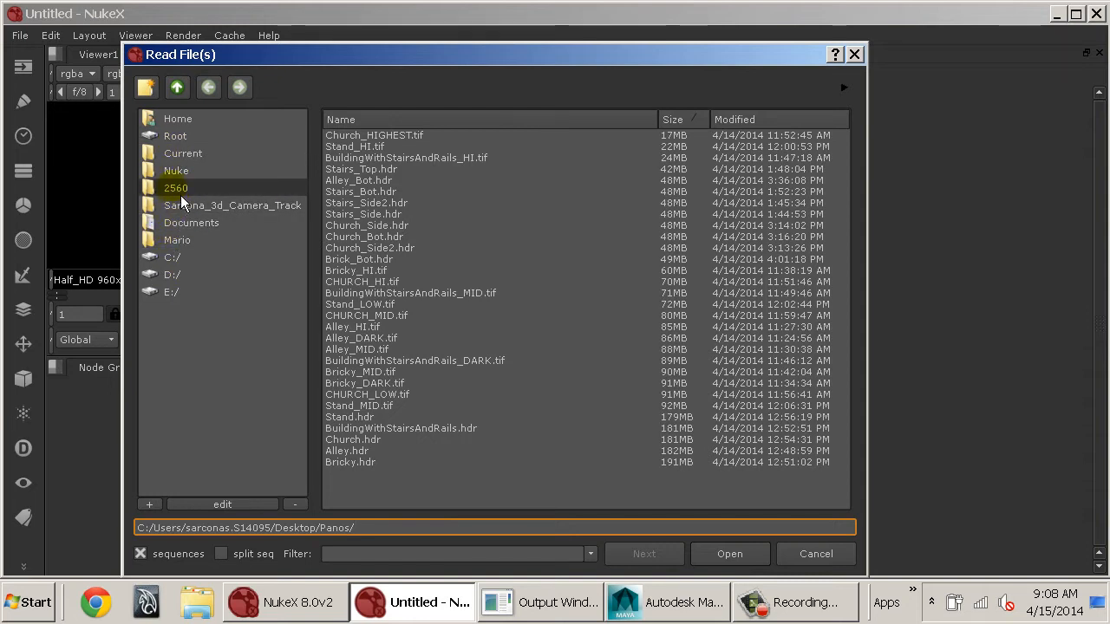
pyautogui.click(179, 118)
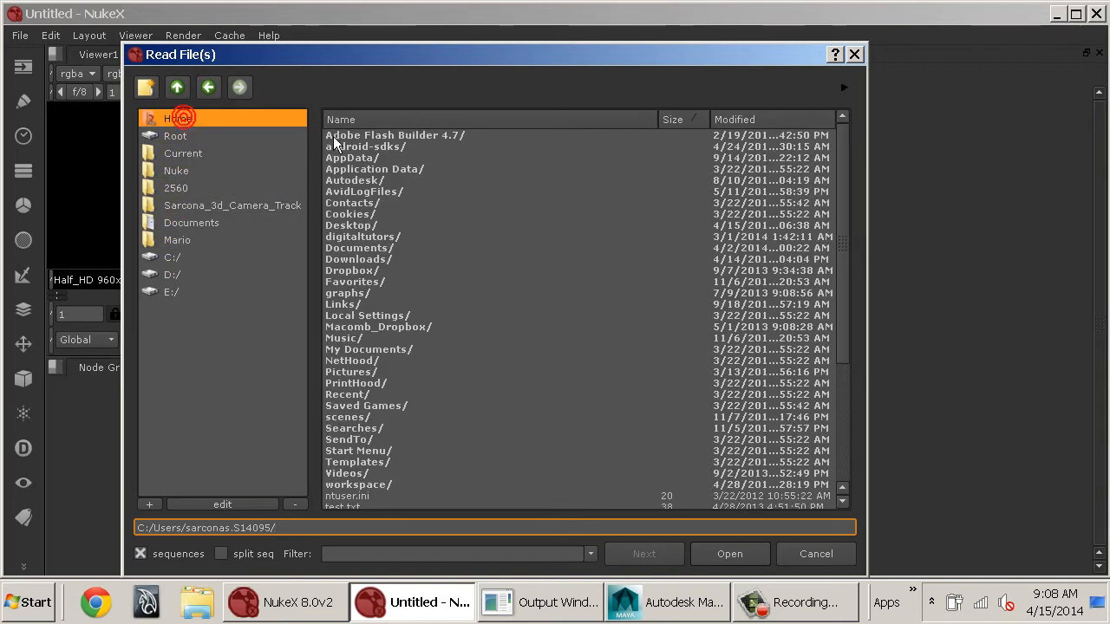
pyautogui.doubleClick(360, 227)
pyautogui.doubleClick(357, 190)
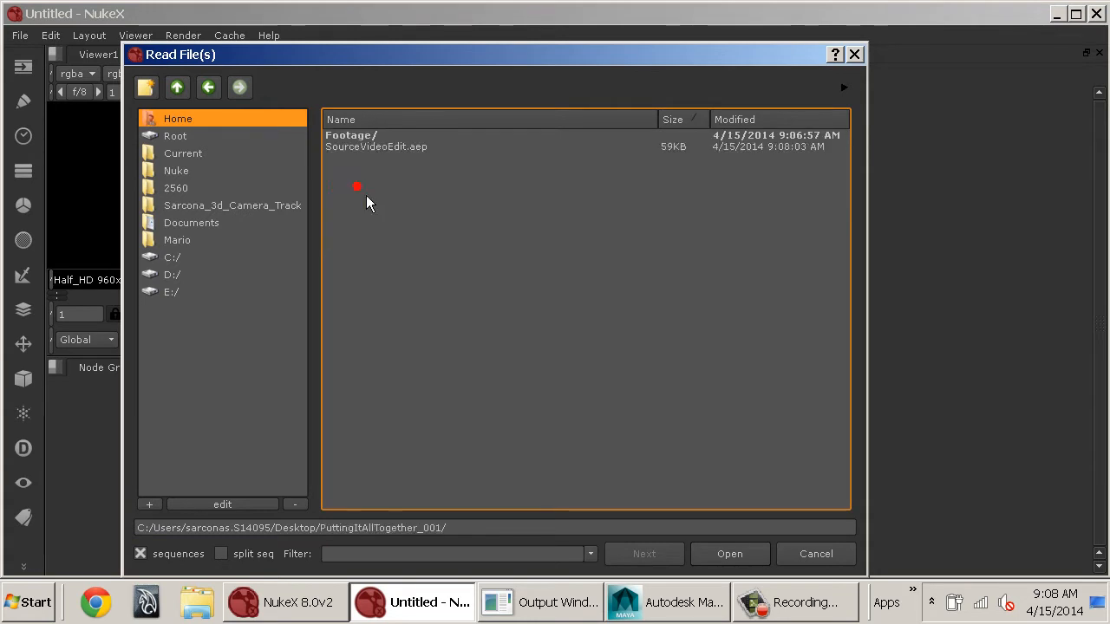
pyautogui.doubleClick(370, 139)
pyautogui.doubleClick(375, 138)
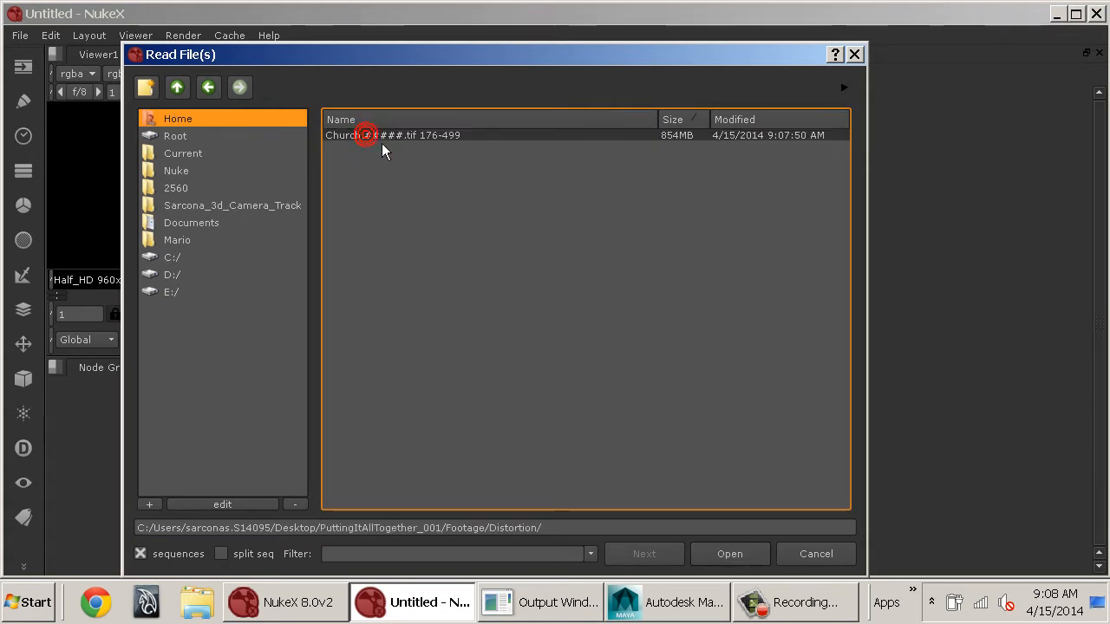
pyautogui.doubleClick(381, 139)
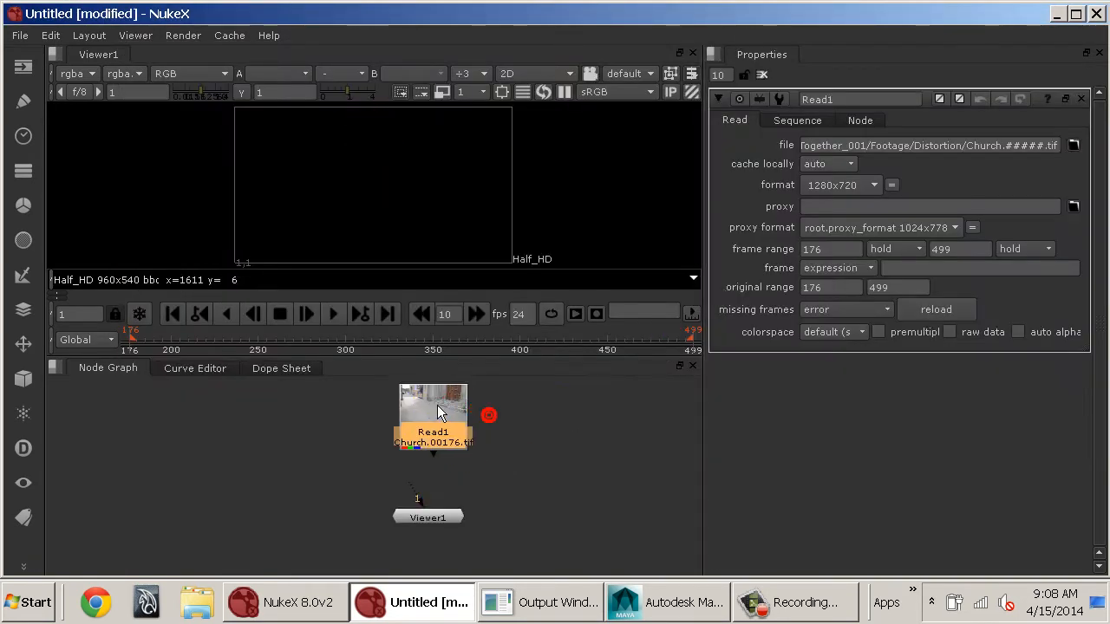
# - Connect the church Read node to the viewer and line it up above the Viewer node
pyautogui.press('1')
pyautogui.moveTo(440, 404); pyautogui.dragTo(435, 408)
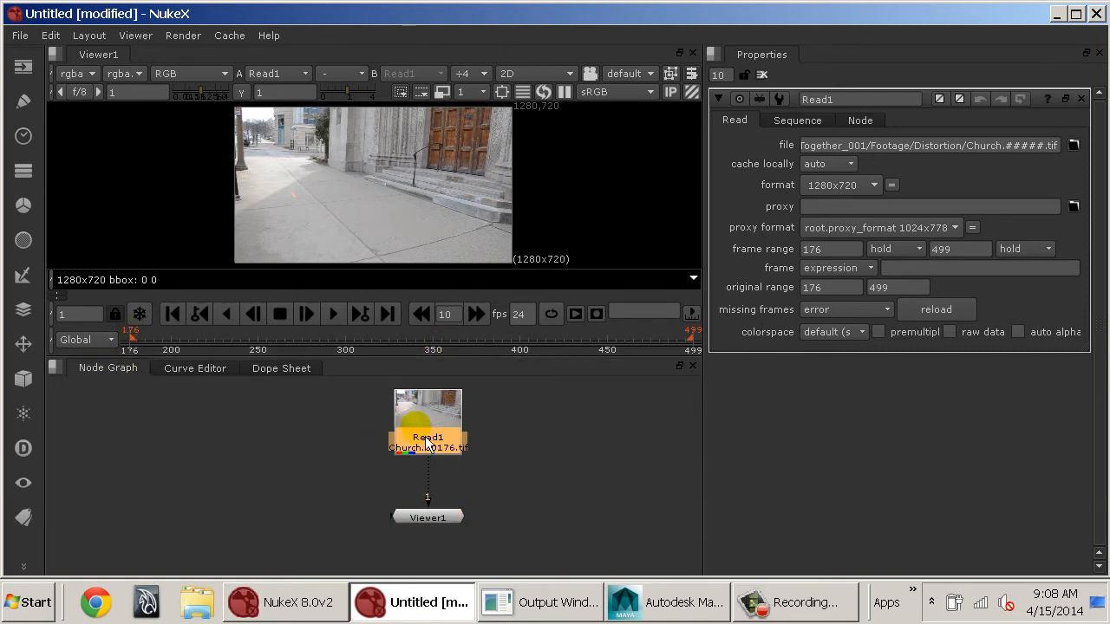
pyautogui.moveTo(429, 445); pyautogui.dragTo(427, 436)
pyautogui.press('Tab')
pyautogui.write('r')
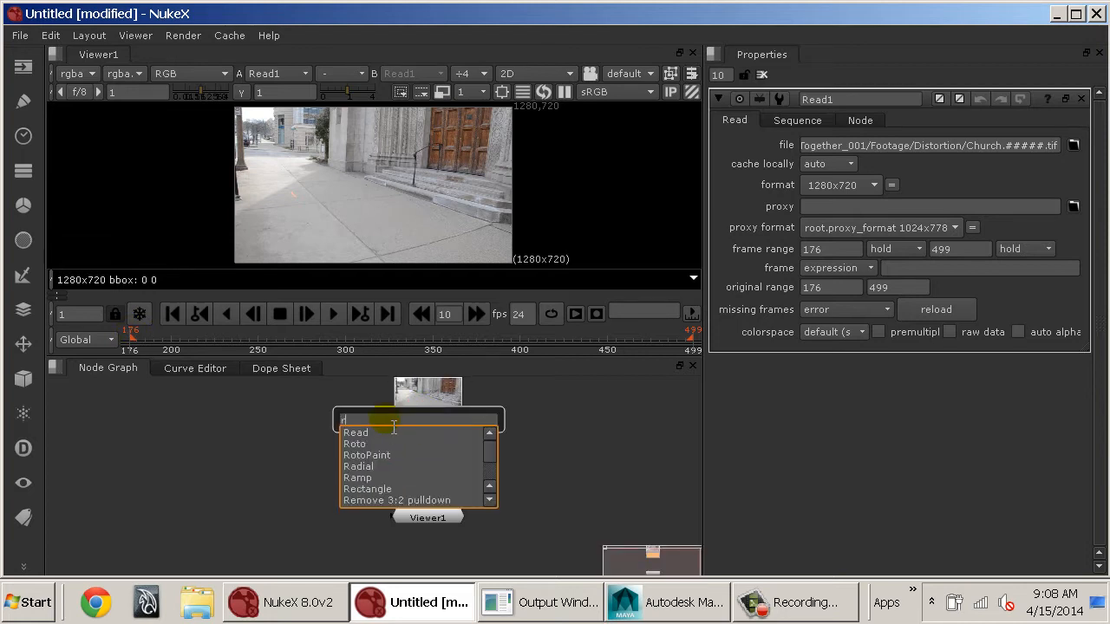
pyautogui.write('etime')
pyautogui.click(393, 431)
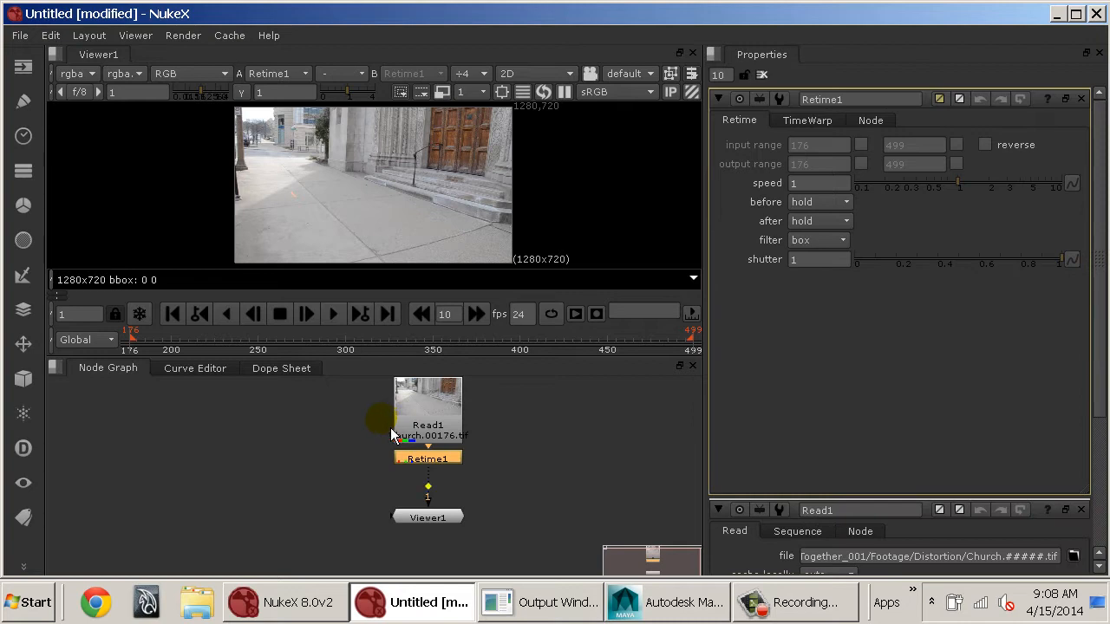
pyautogui.press('Delete')
# - Insert a TimeOffset node between the church Read node and the viewer
pyautogui.press('Tab')
pyautogui.write('time')
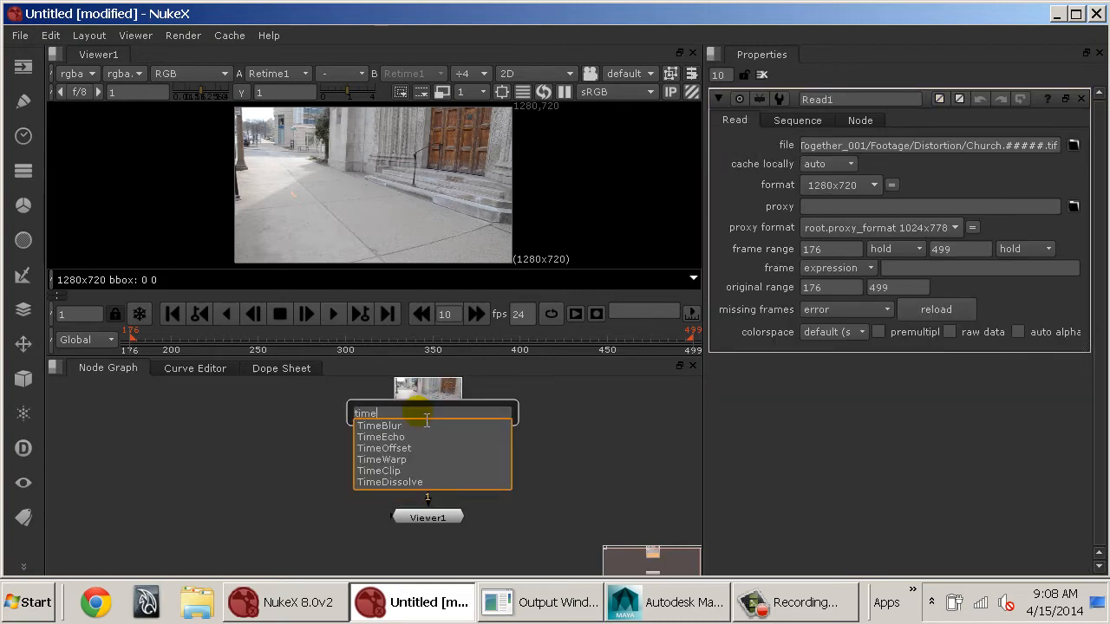
pyautogui.press('Down')
pyautogui.press('Down')
pyautogui.press('Return')
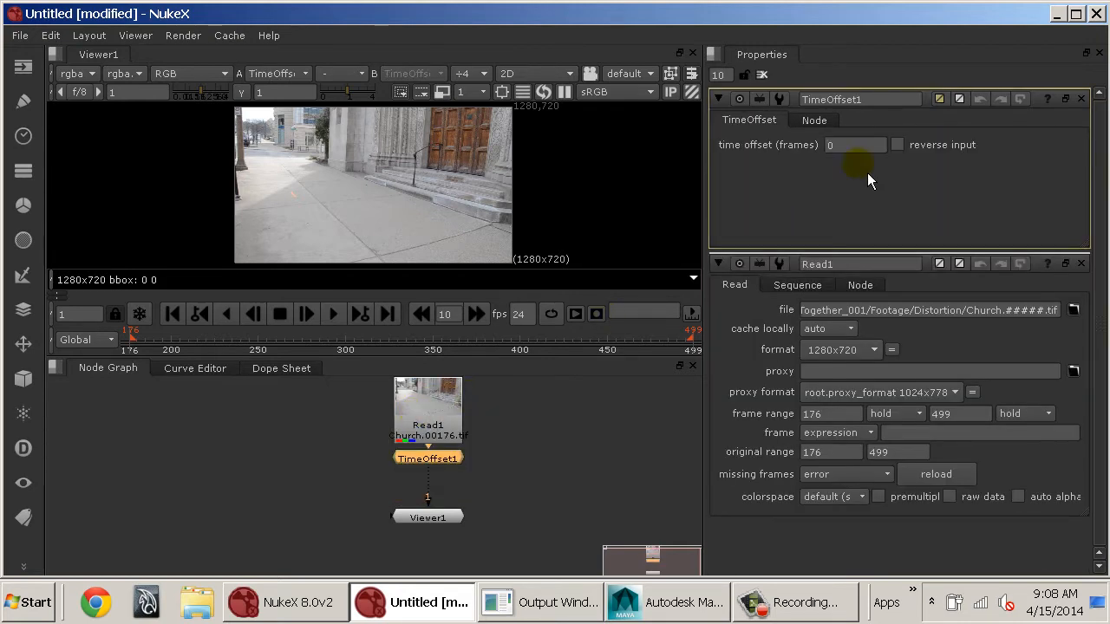
# - Set the TimeOffset node's time offset to -176 frames
pyautogui.click(856, 145)
pyautogui.write('-176')
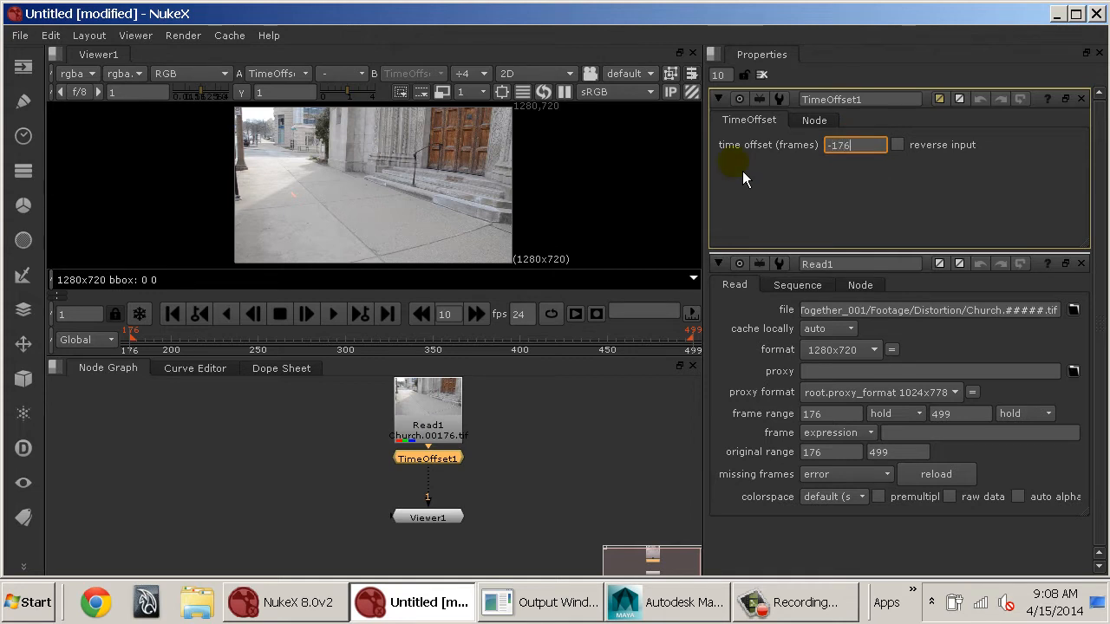
pyautogui.press('Return')
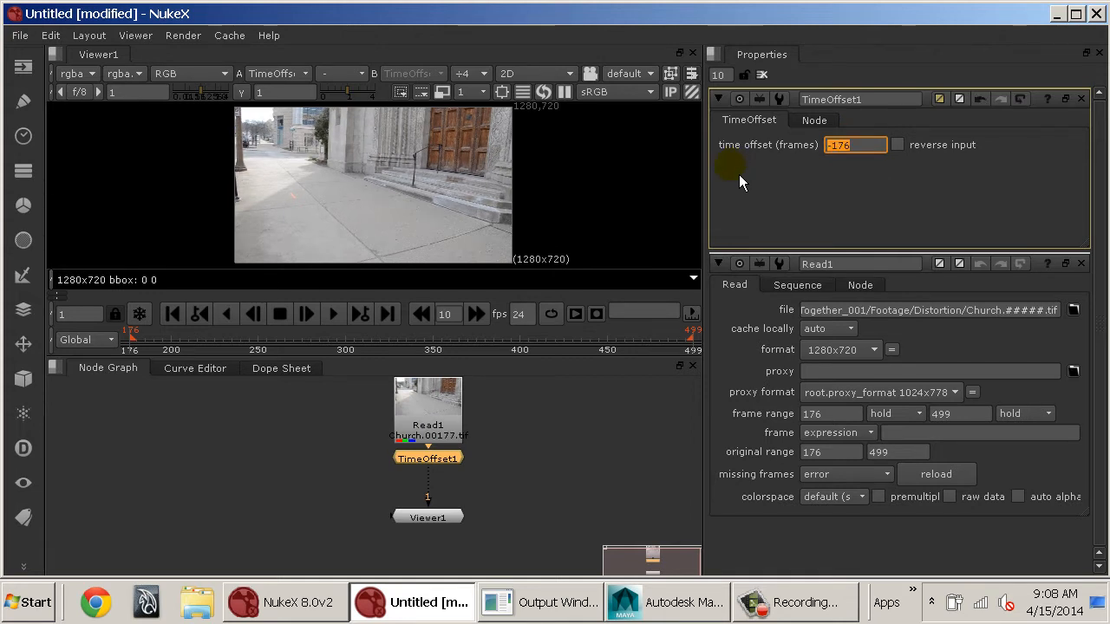
# - Set the viewer's timeline range to Input and move the playhead to the start of the range
pyautogui.click(97, 340)
pyautogui.click(87, 355)
pyautogui.press('Left')
pyautogui.press('Left')
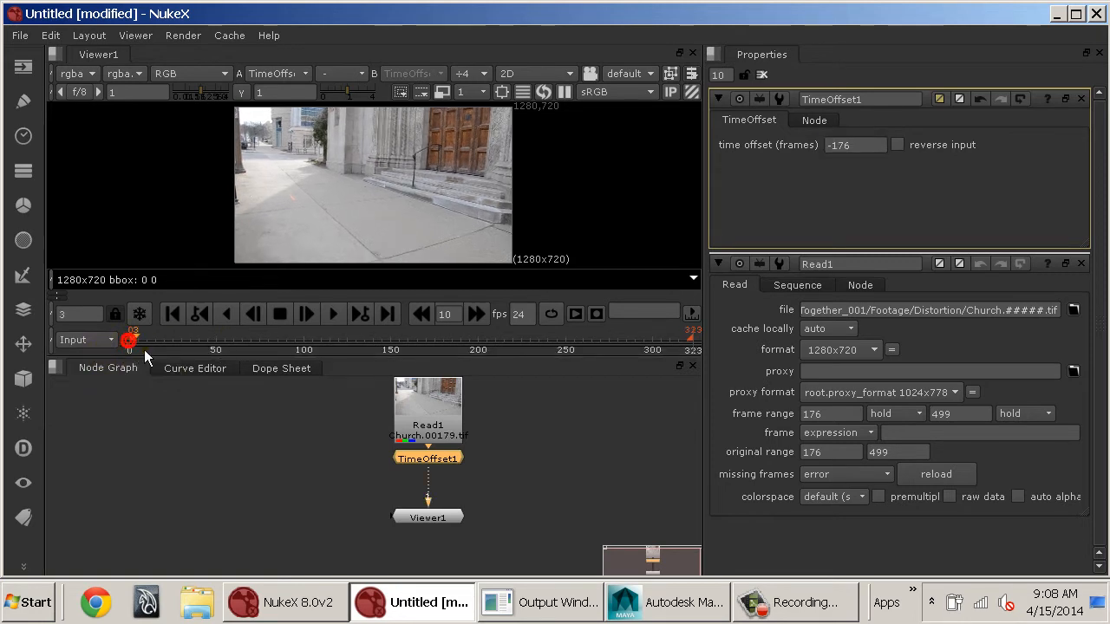
# - Change the time offset to -175 frames and go to the first frame of the sequence
pyautogui.click(818, 185)
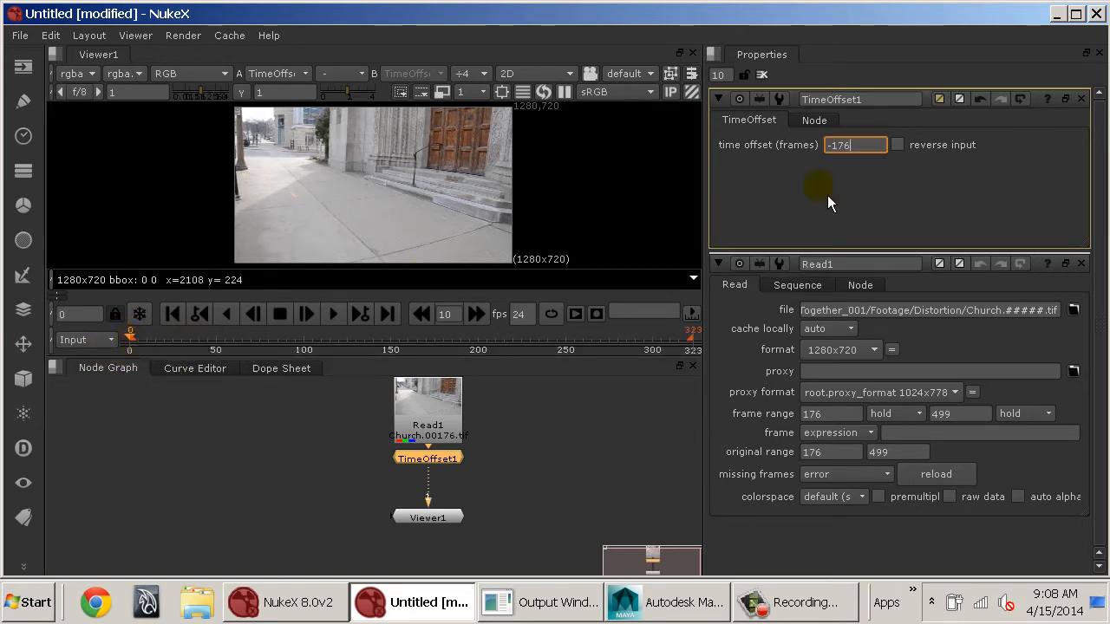
pyautogui.click(869, 150)
pyautogui.press('BackSpace')
pyautogui.write('5')
pyautogui.press('Return')
pyautogui.click(174, 314)
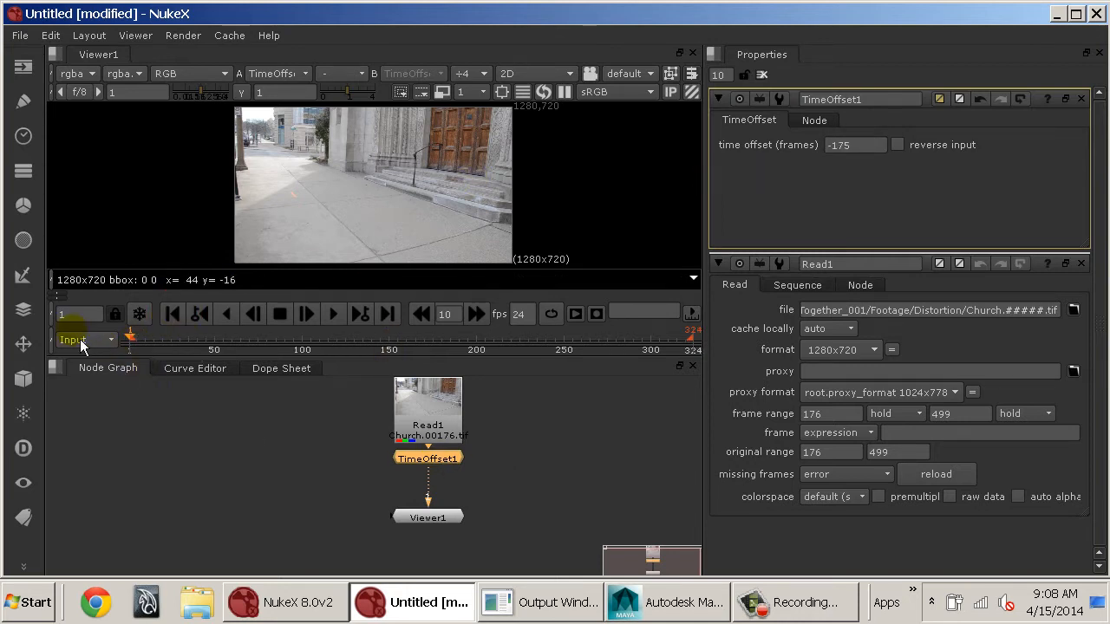
# - Check the offset sequence on the timeline, return to its first frame and deselect the TimeOffset node
pyautogui.moveTo(883, 146); pyautogui.dragTo(771, 160)
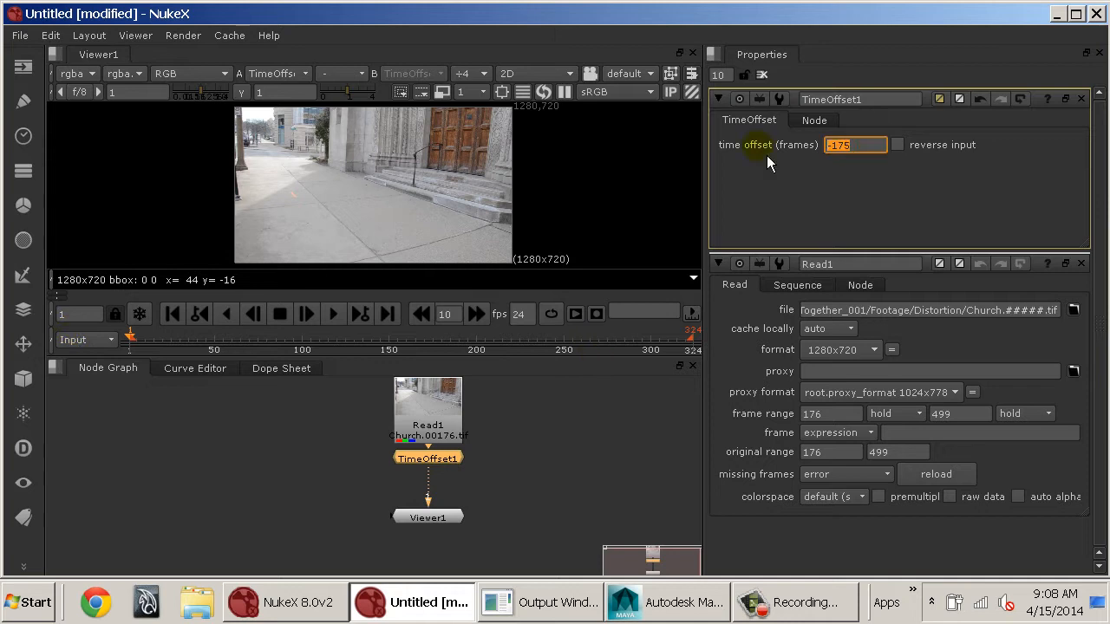
pyautogui.click(457, 463)
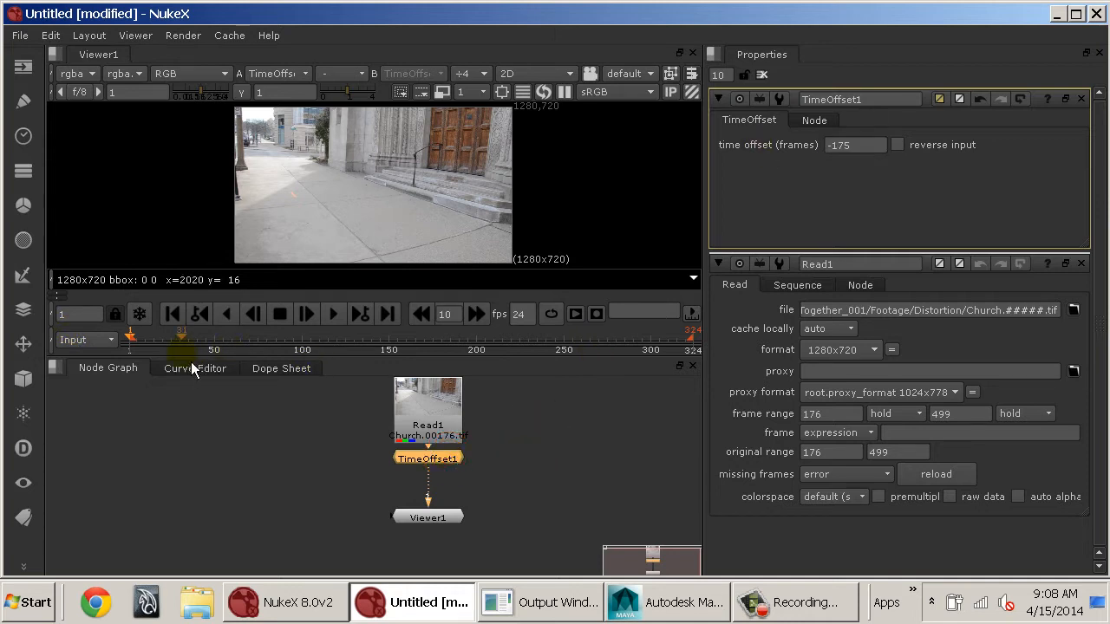
pyautogui.moveTo(263, 335); pyautogui.dragTo(189, 328)
pyautogui.click(178, 313)
pyautogui.click(498, 439)
pyautogui.moveTo(504, 405); pyautogui.dragTo(496, 429, button='middle')
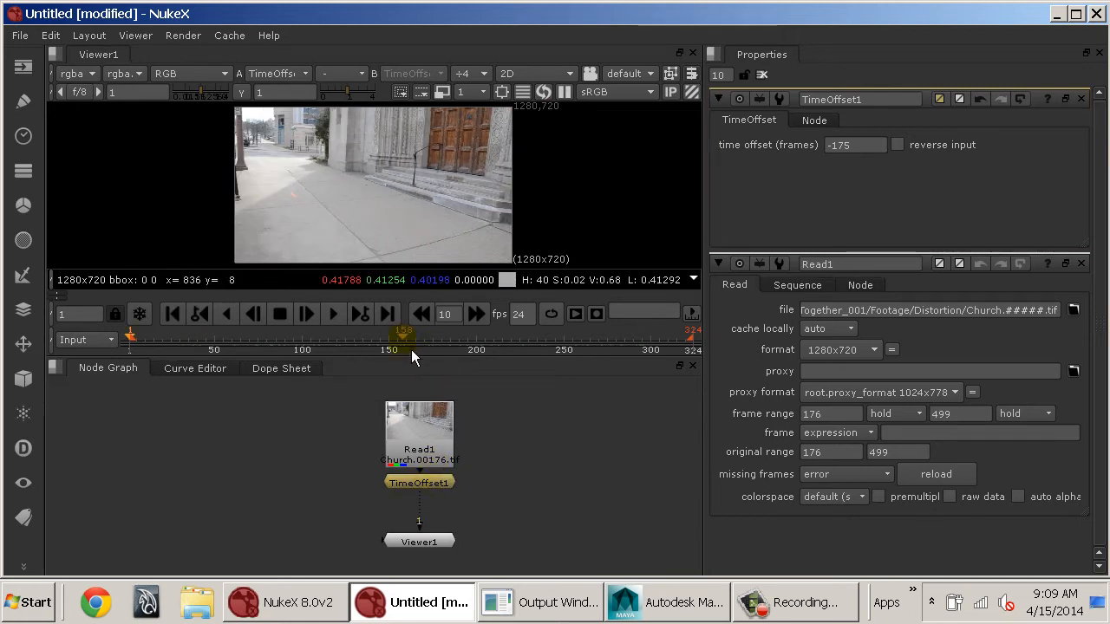
# - Enlarge the viewer pane vertically and scrub to frame 263 to inspect the railing and church door up close
pyautogui.moveTo(414, 370); pyautogui.dragTo(404, 493)
pyautogui.moveTo(138, 454); pyautogui.dragTo(595, 406)
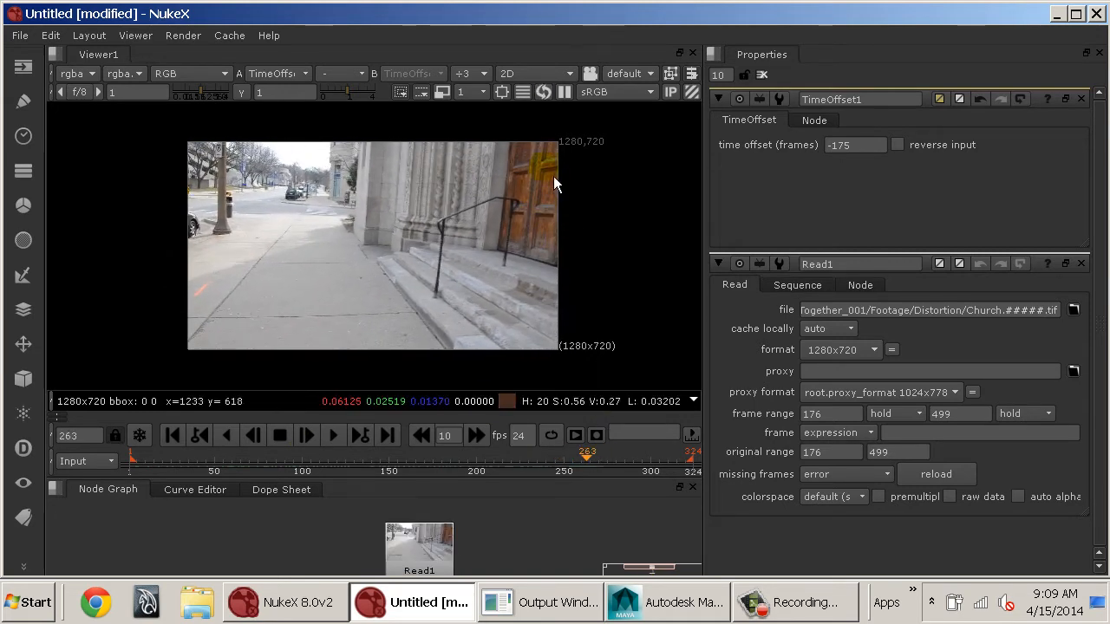
pyautogui.scroll(4, 540, 204)
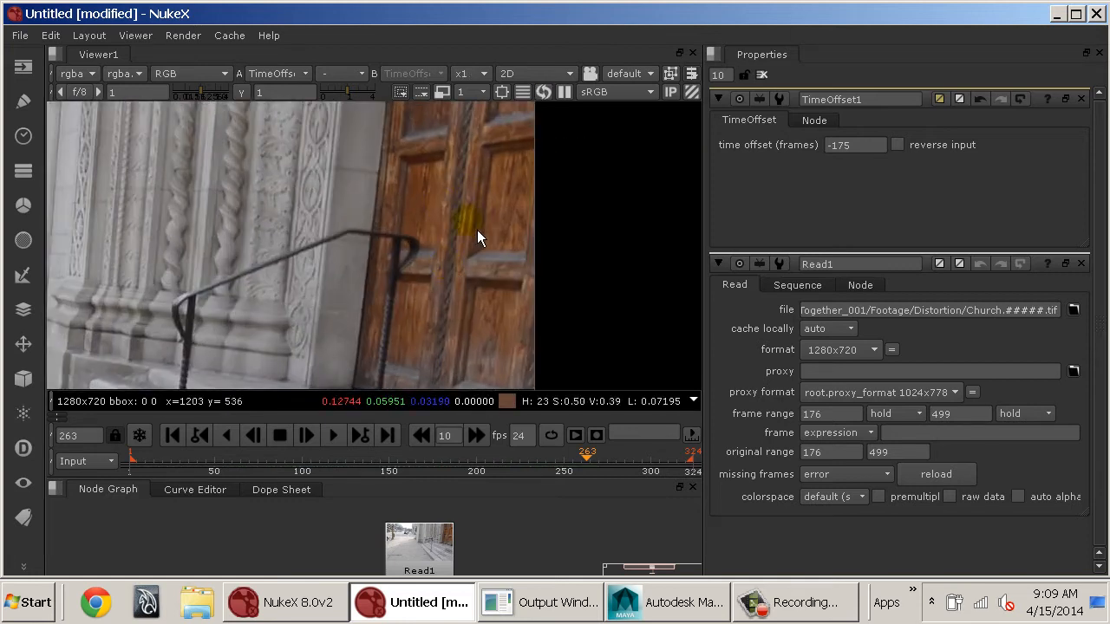
pyautogui.moveTo(498, 560); pyautogui.dragTo(501, 479, button='middle')
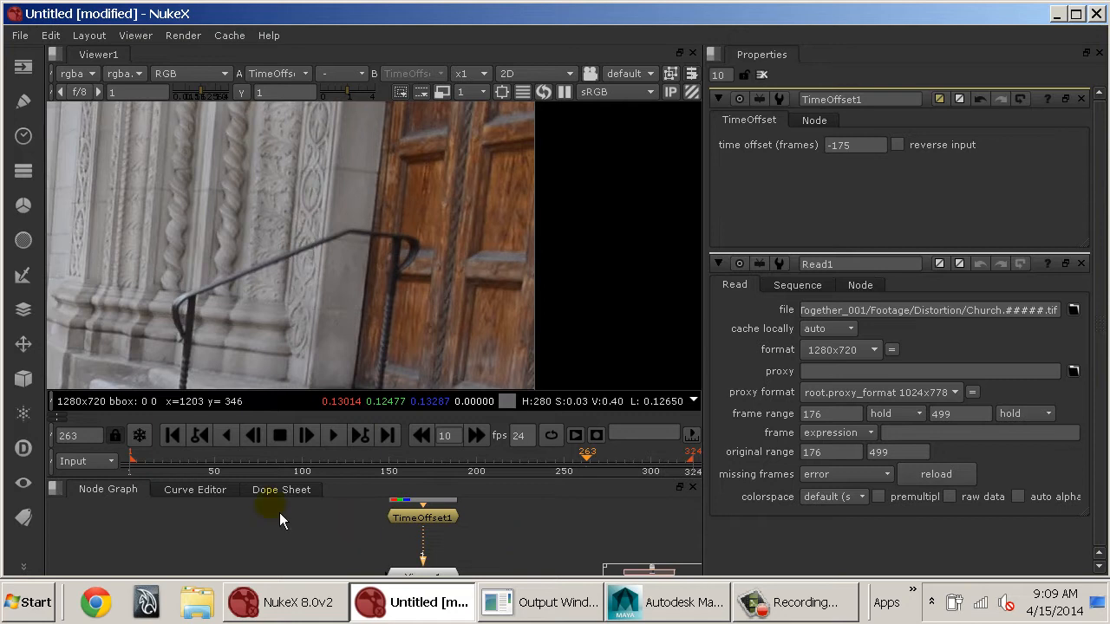
# - Move the Node Graph into the Properties pane, split that pane vertically, and place Properties below the framed Node Graph
pyautogui.moveTo(113, 493); pyautogui.dragTo(836, 65)
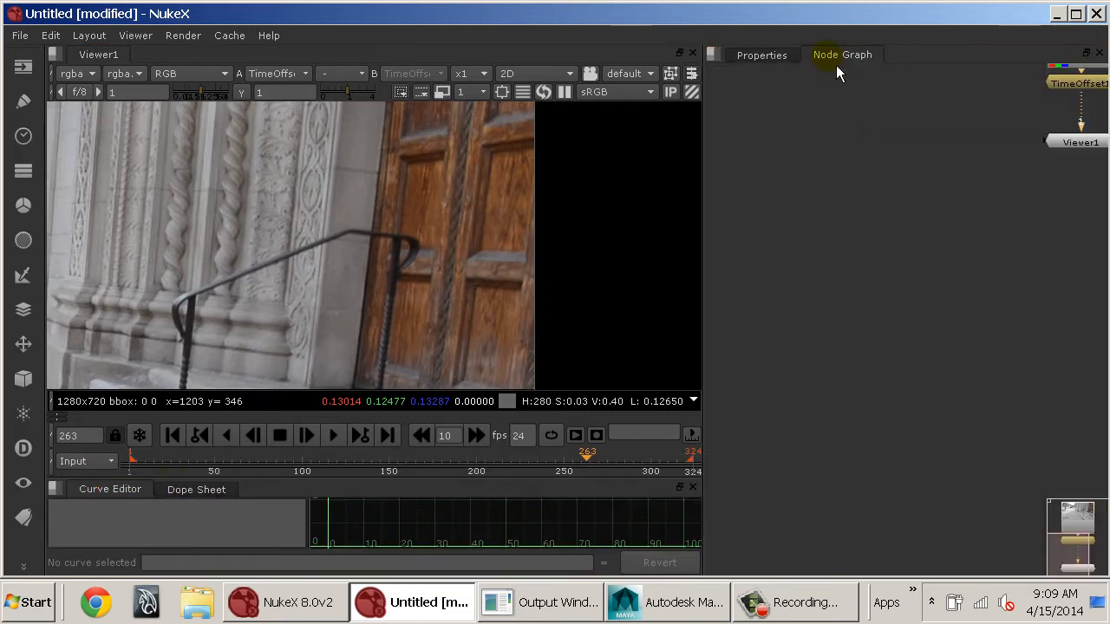
pyautogui.press('f')
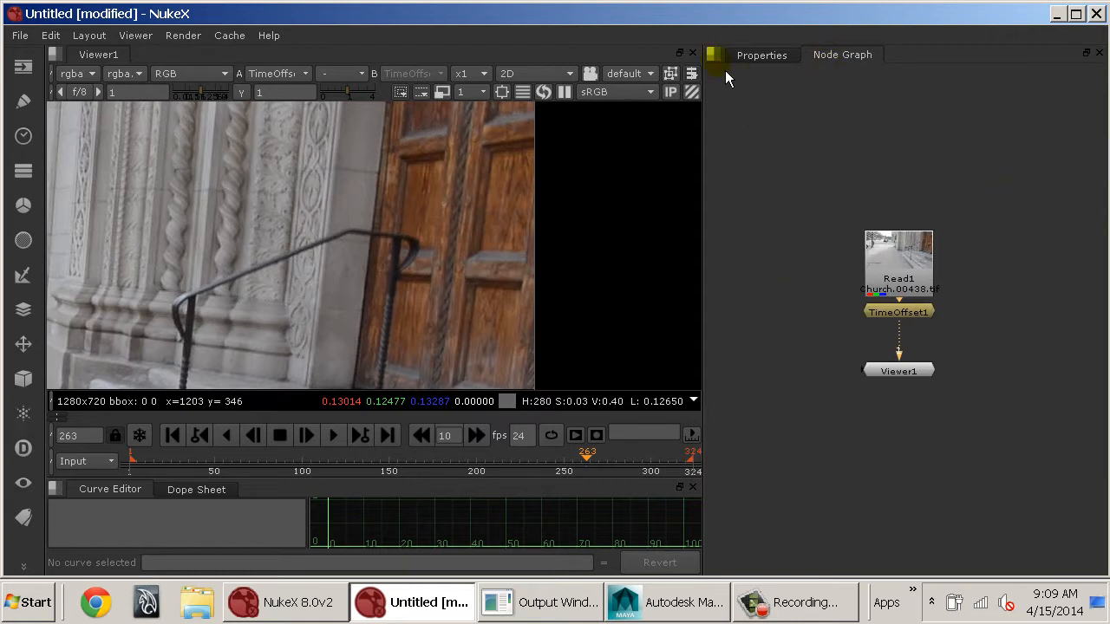
pyautogui.click(713, 54)
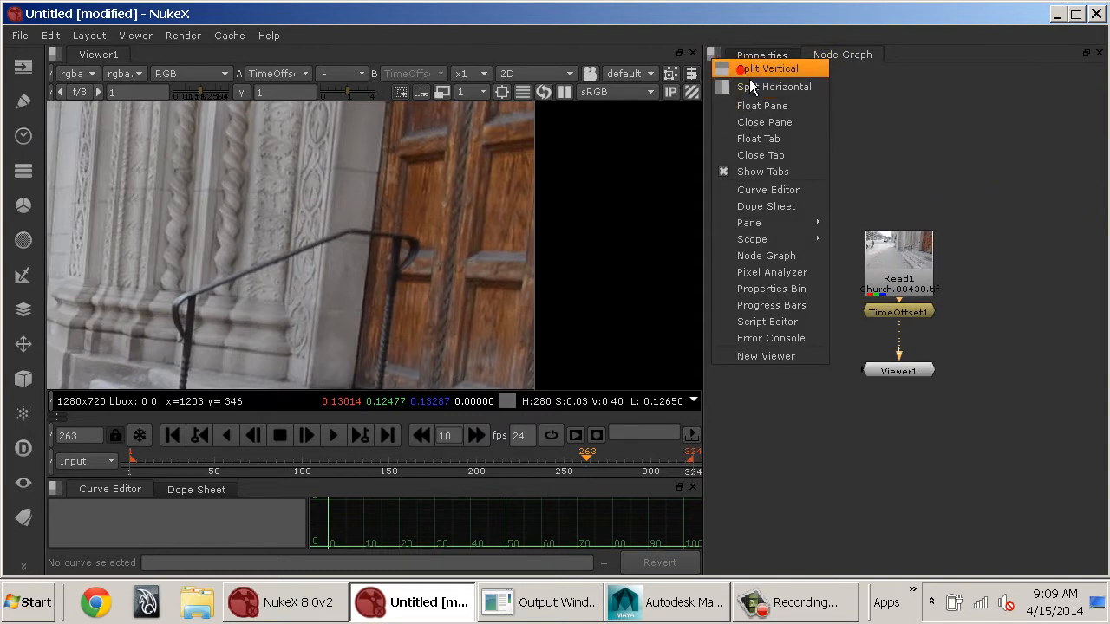
pyautogui.click(745, 69)
pyautogui.moveTo(761, 56); pyautogui.dragTo(763, 345)
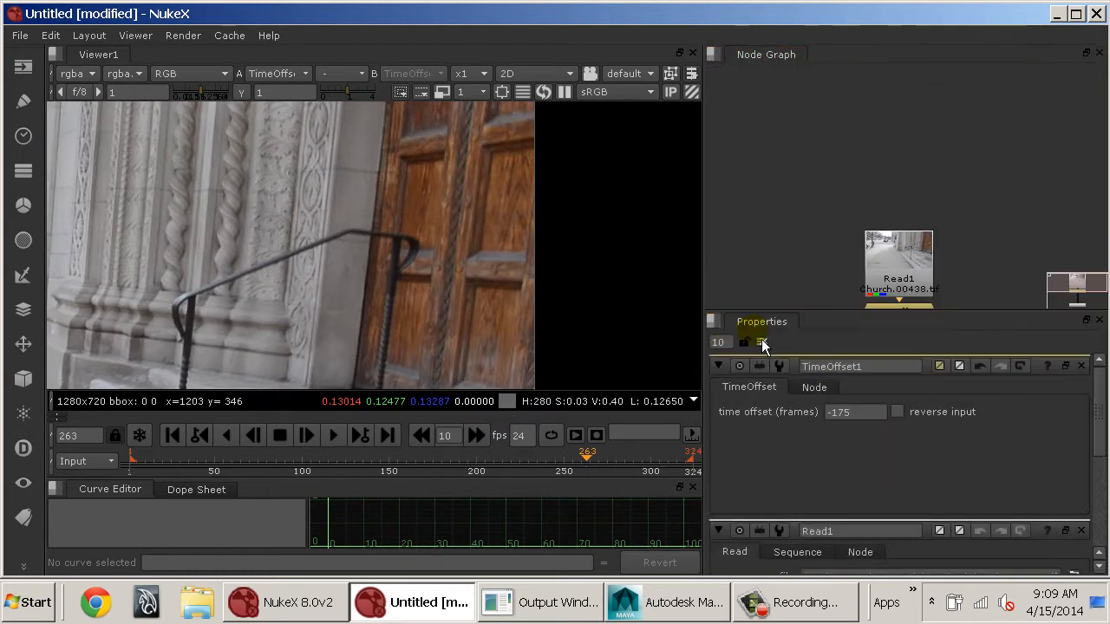
pyautogui.click(834, 235)
pyautogui.press('f')
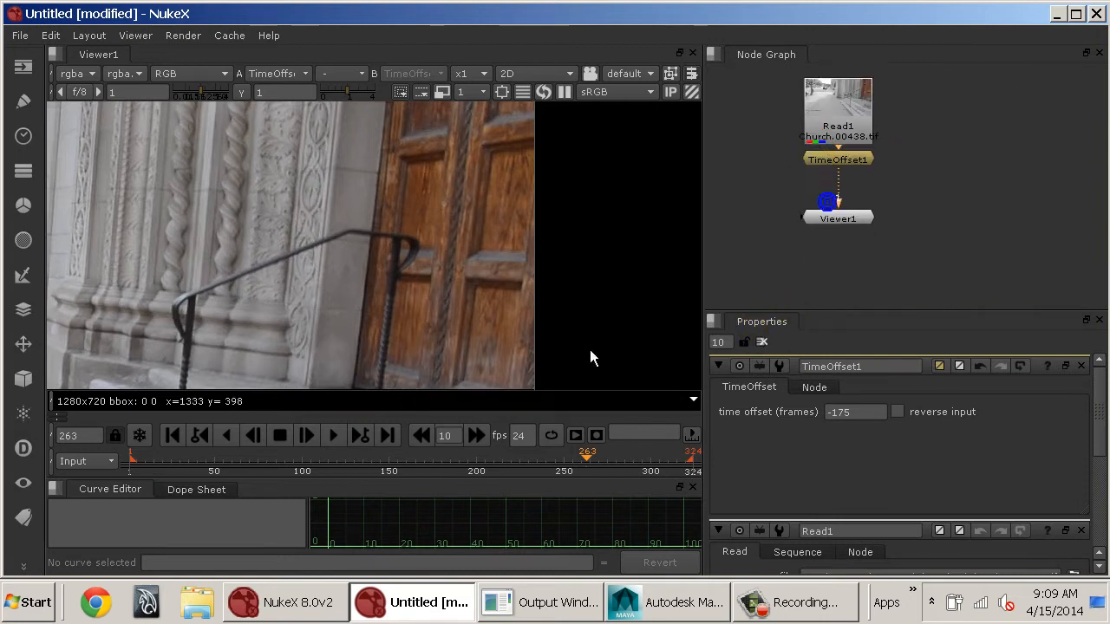
# - Extend the viewer pane down over the Curve Editor and reframe the church footage to show the steps and door
pyautogui.moveTo(415, 480); pyautogui.dragTo(423, 600)
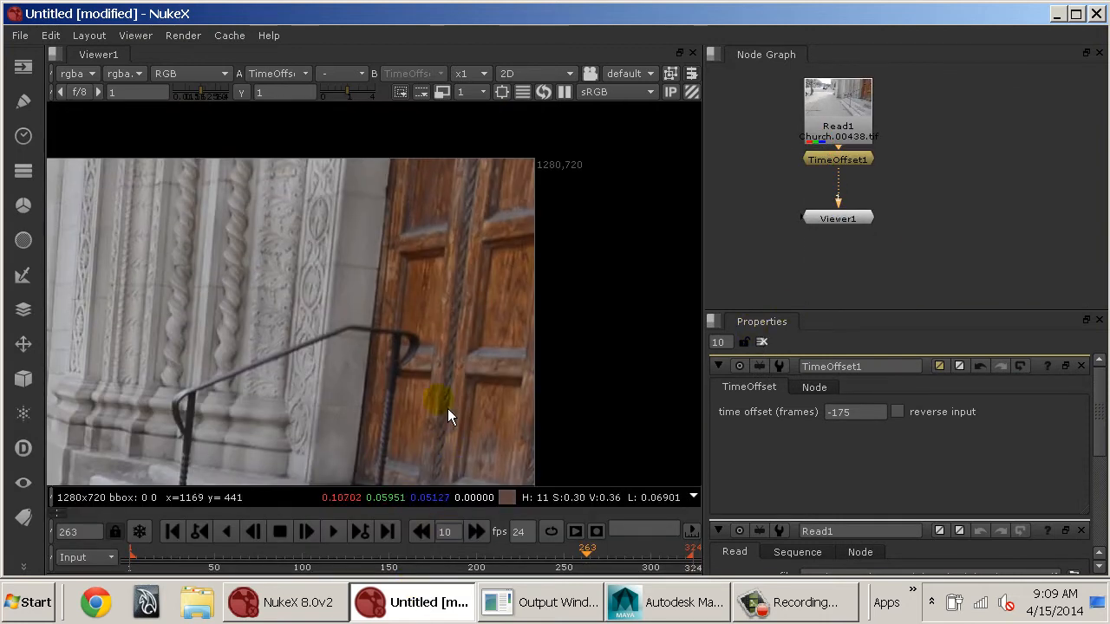
pyautogui.moveTo(436, 373); pyautogui.dragTo(619, 308, button='middle')
pyautogui.scroll(-2, 616, 308)
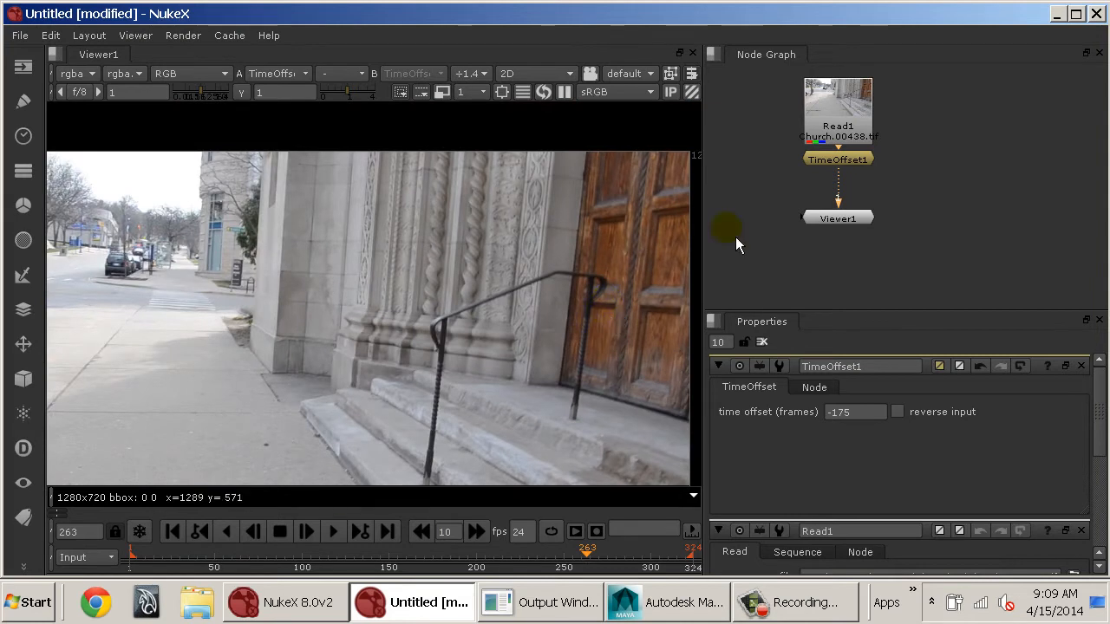
# - Move the Viewer node lower, insert a LensDistortion node after TimeOffset1, and space it slightly below
pyautogui.moveTo(848, 226); pyautogui.dragTo(848, 278)
pyautogui.click(851, 163)
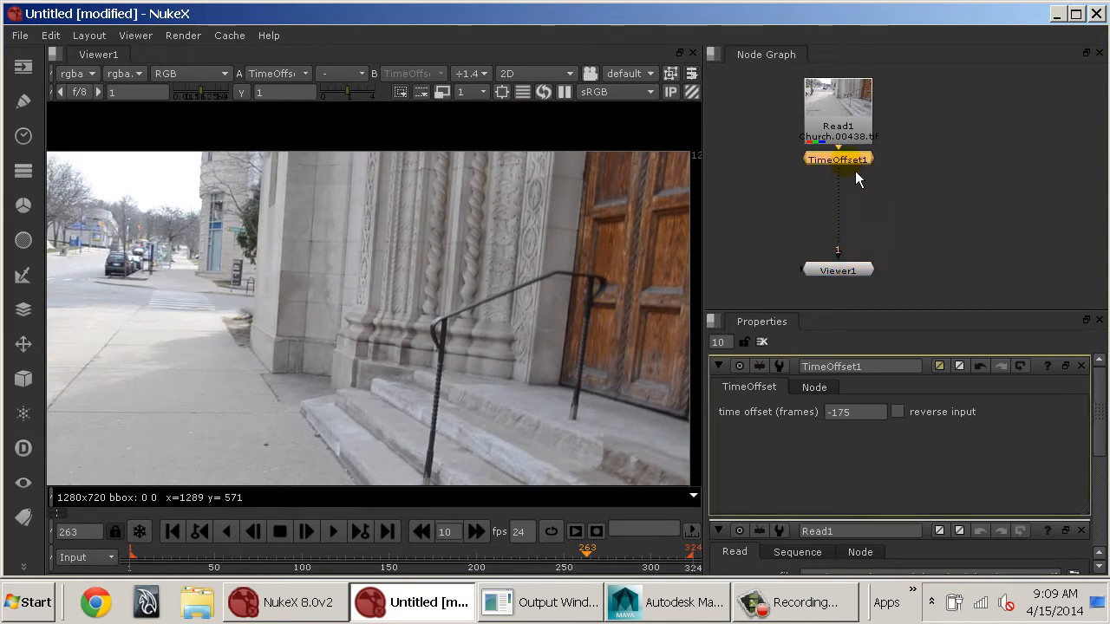
pyautogui.press('Tab')
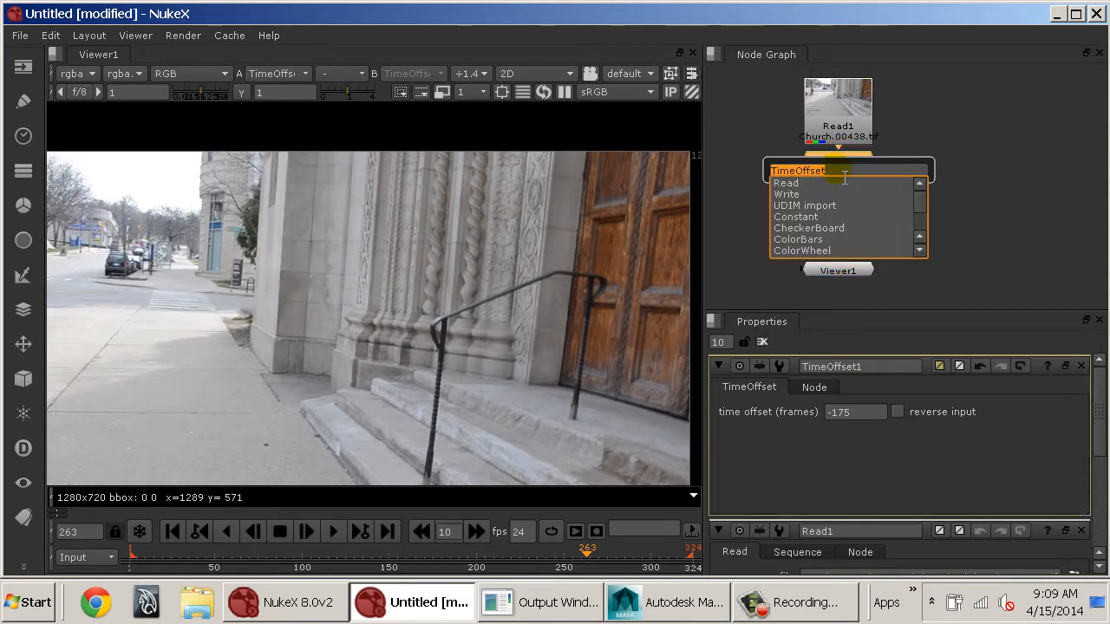
pyautogui.write('lens')
pyautogui.press('Return')
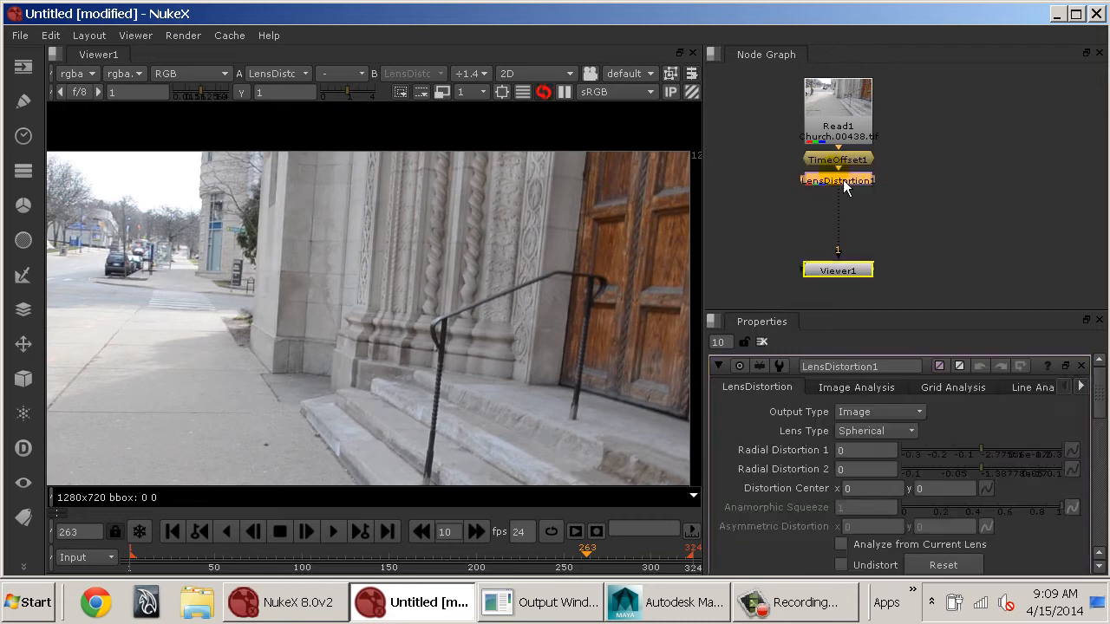
pyautogui.moveTo(843, 186); pyautogui.dragTo(848, 198)
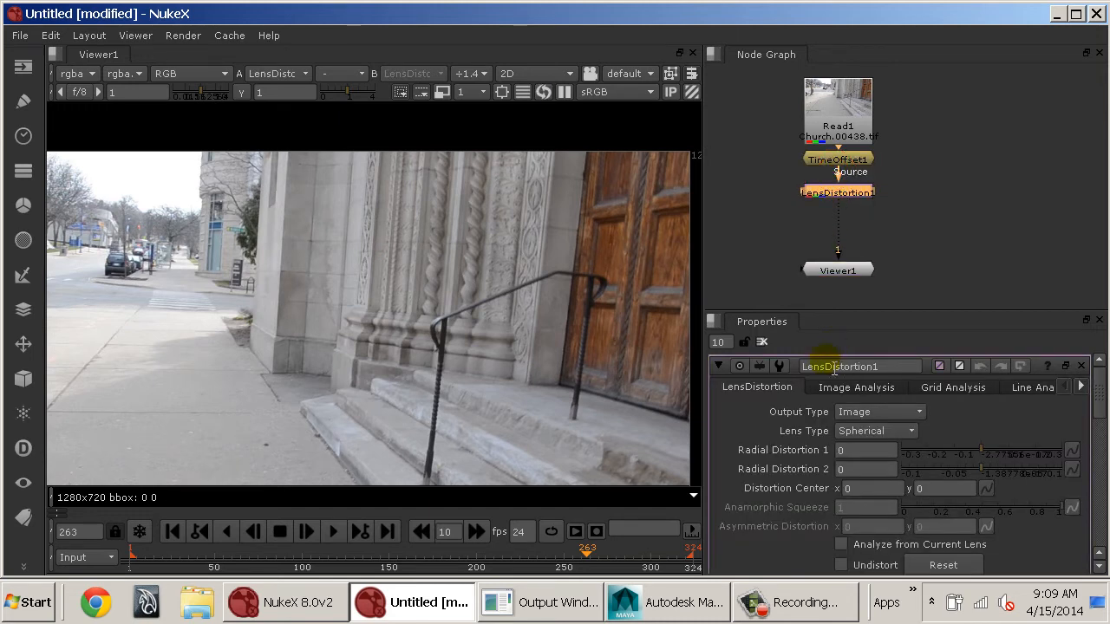
# - Look through the LensDistortion node's image analysis settings, then turn on drawing mode for its line analysis
pyautogui.click(1080, 387)
pyautogui.click(1008, 387)
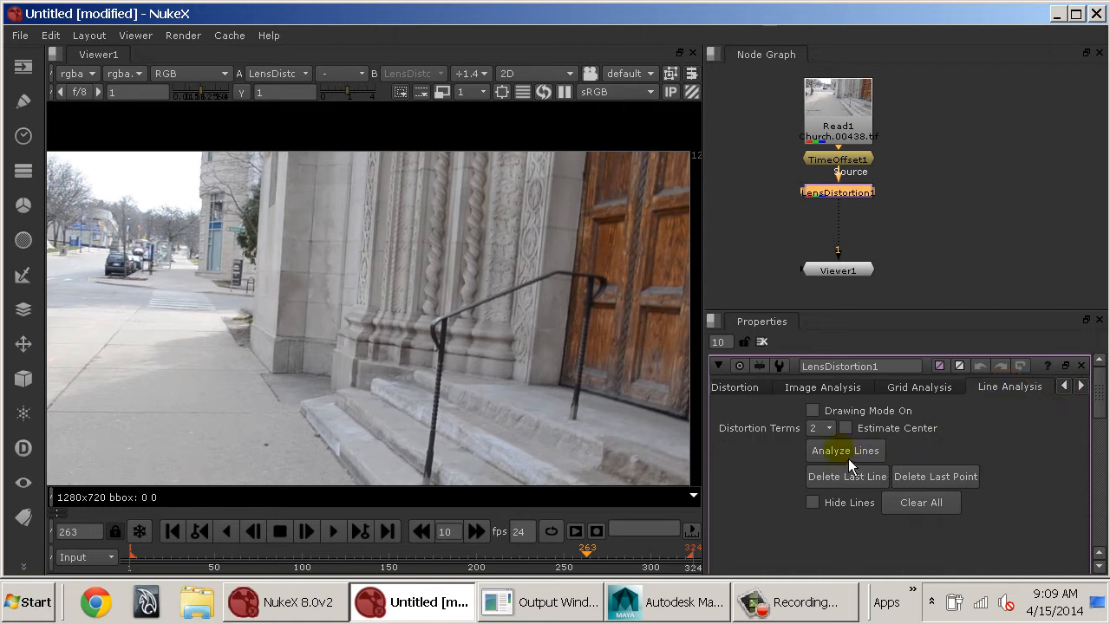
pyautogui.click(836, 388)
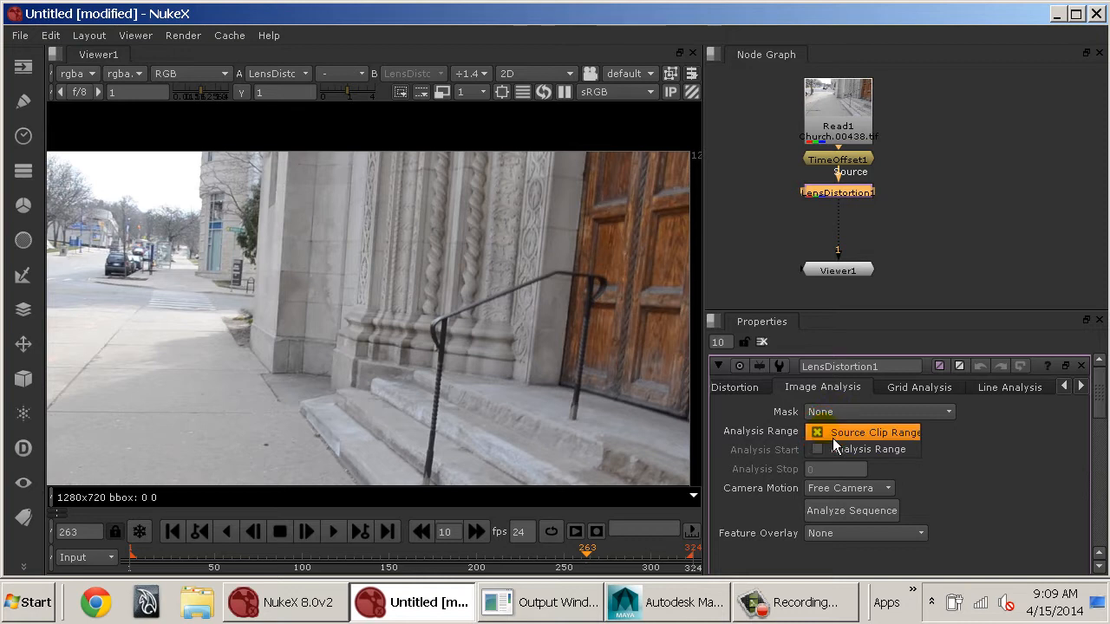
pyautogui.scroll(-2, 1099, 404)
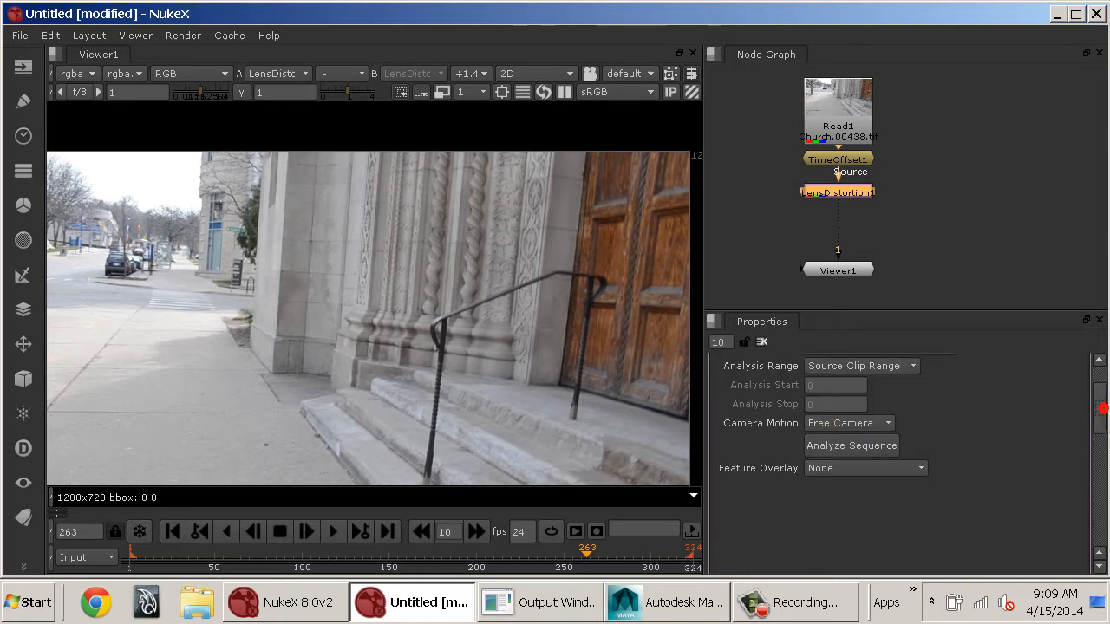
pyautogui.scroll(2, 1099, 406)
pyautogui.click(1005, 390)
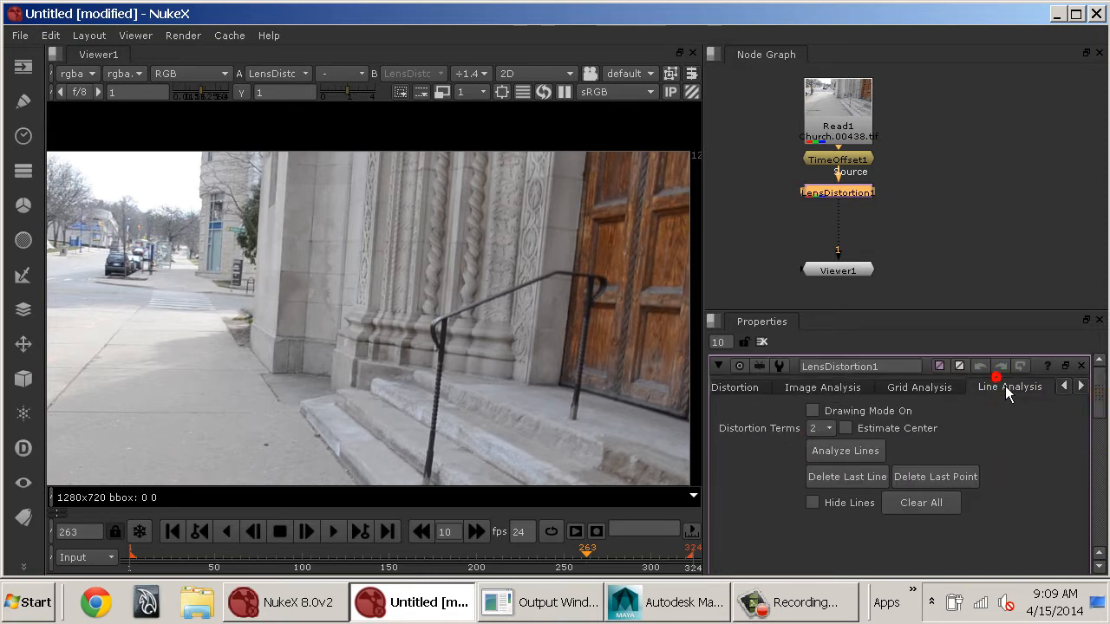
pyautogui.click(847, 413)
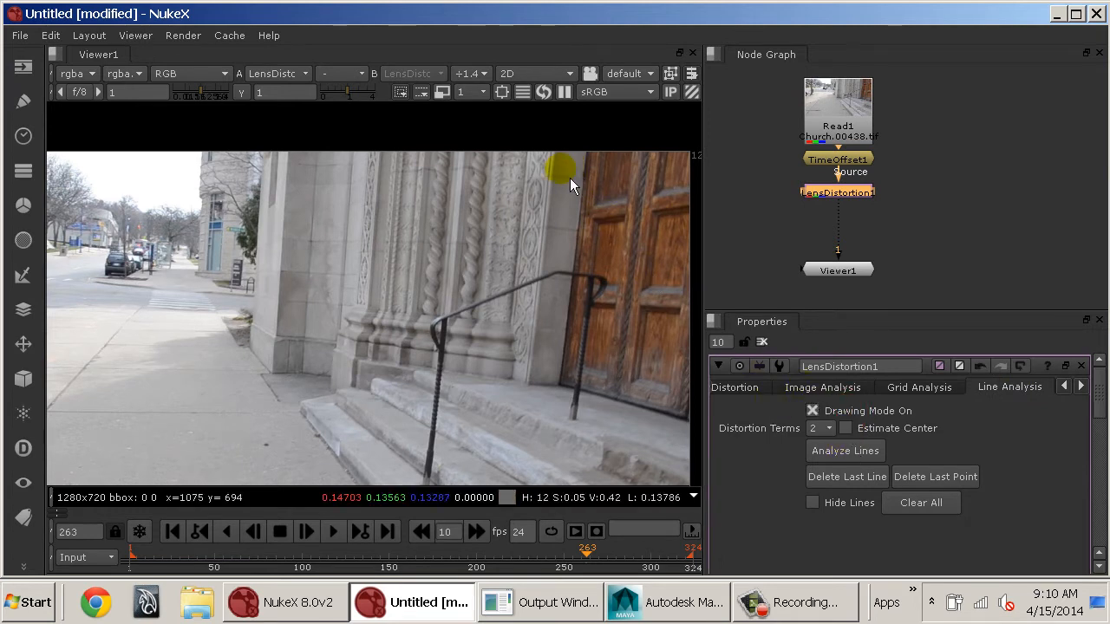
# - Draw a line-analysis line down the wooden door's left edge from the frame's upper border to the doorstep
pyautogui.scroll(5, 504, 222)
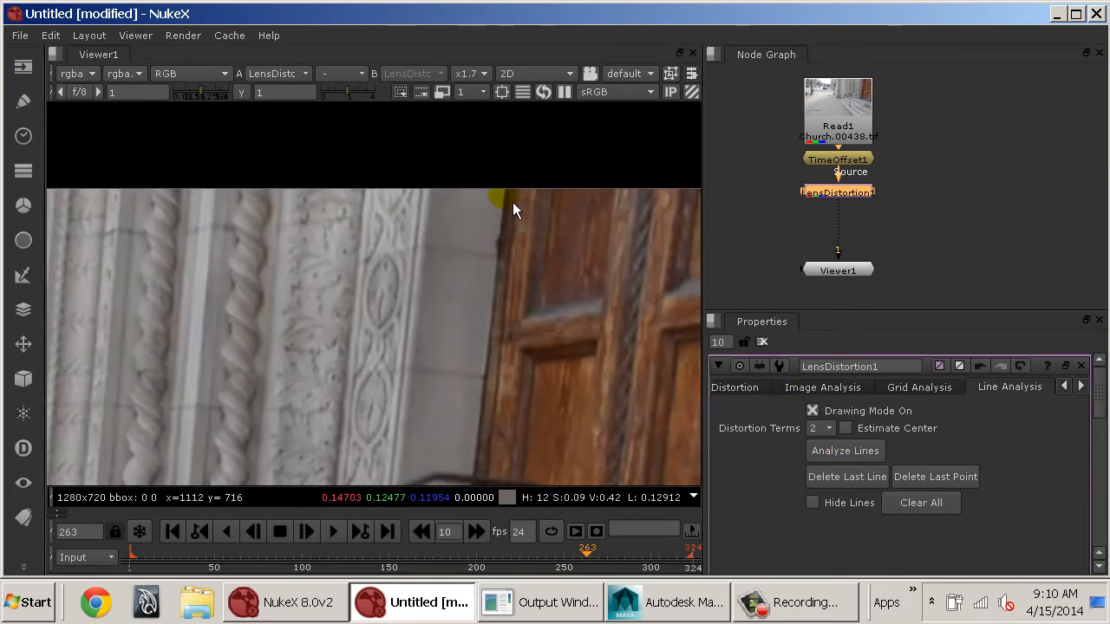
pyautogui.click(512, 202)
pyautogui.moveTo(509, 415); pyautogui.dragTo(530, 234, button='middle')
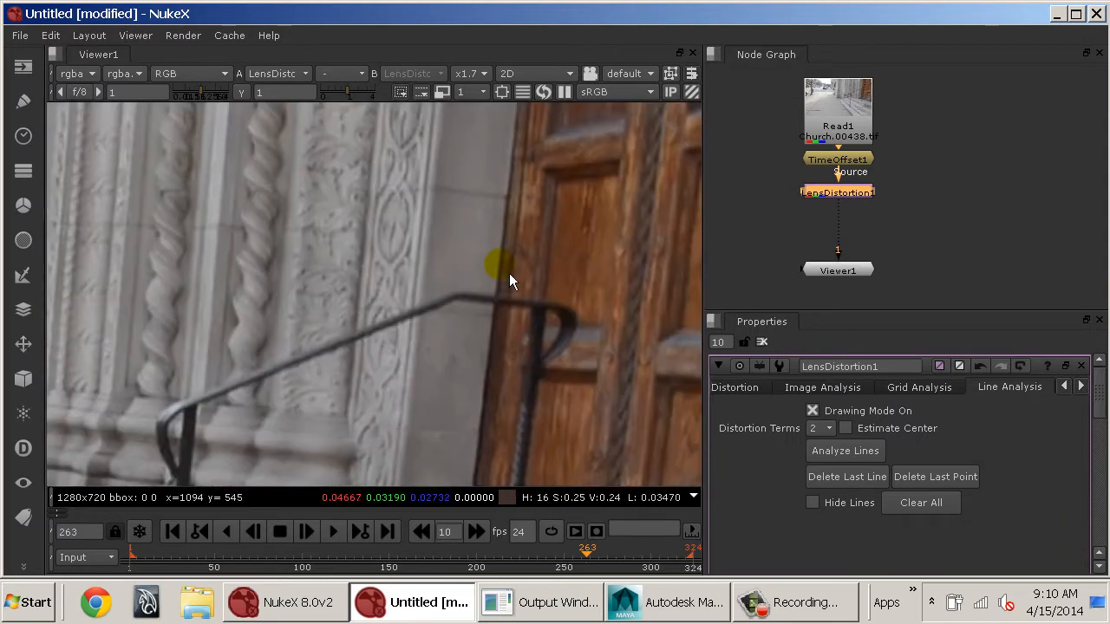
pyautogui.click(509, 273)
pyautogui.moveTo(506, 407); pyautogui.dragTo(533, 244, button='middle')
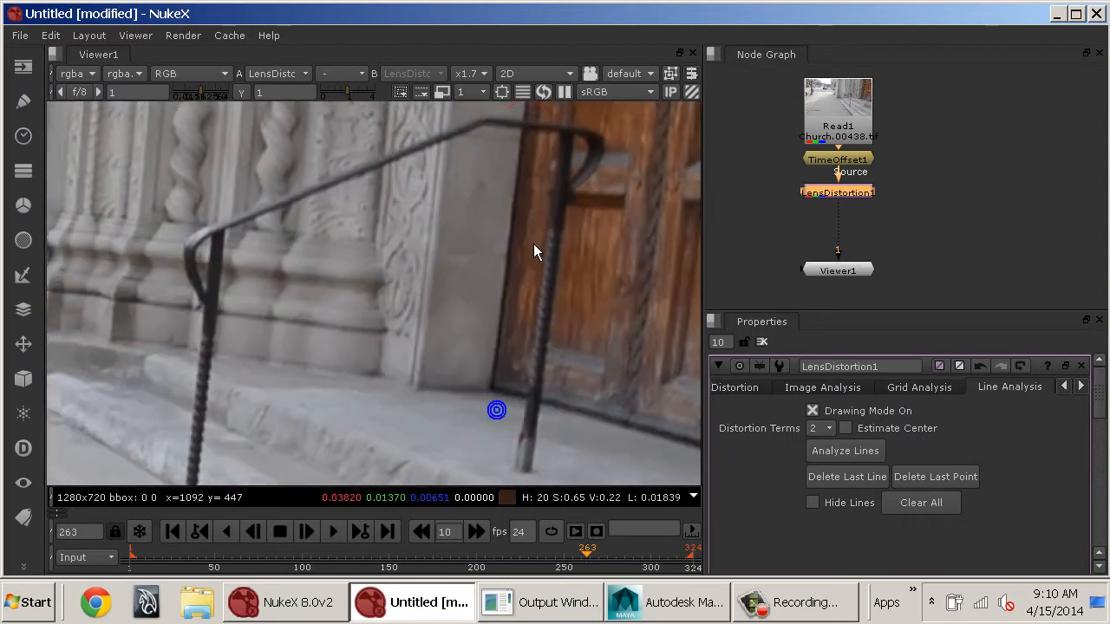
pyautogui.click(491, 379)
pyautogui.press('f')
pyautogui.click(566, 180)
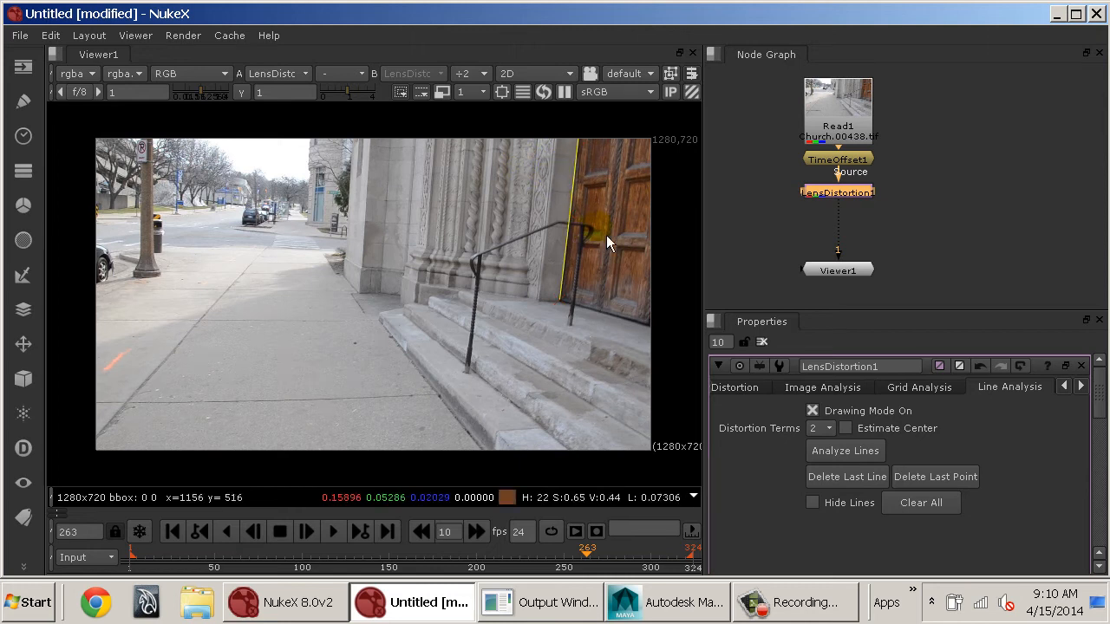
# - Draw a second analysis line along the left edge of the plain stone jamb beside the door
pyautogui.scroll(5, 615, 232)
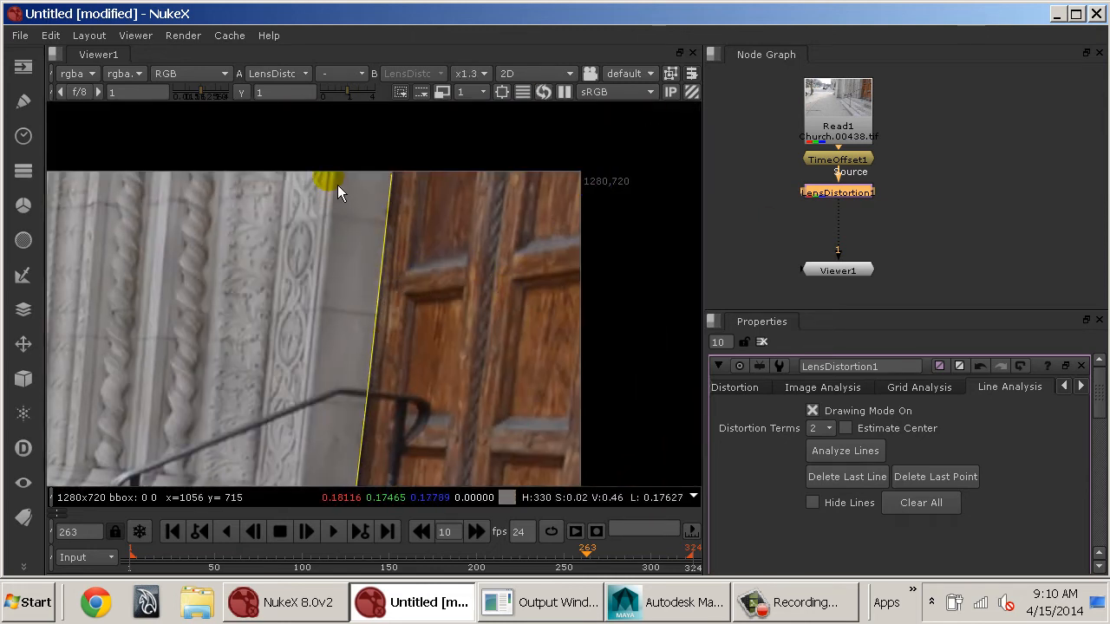
pyautogui.moveTo(336, 370); pyautogui.dragTo(406, 248, button='middle')
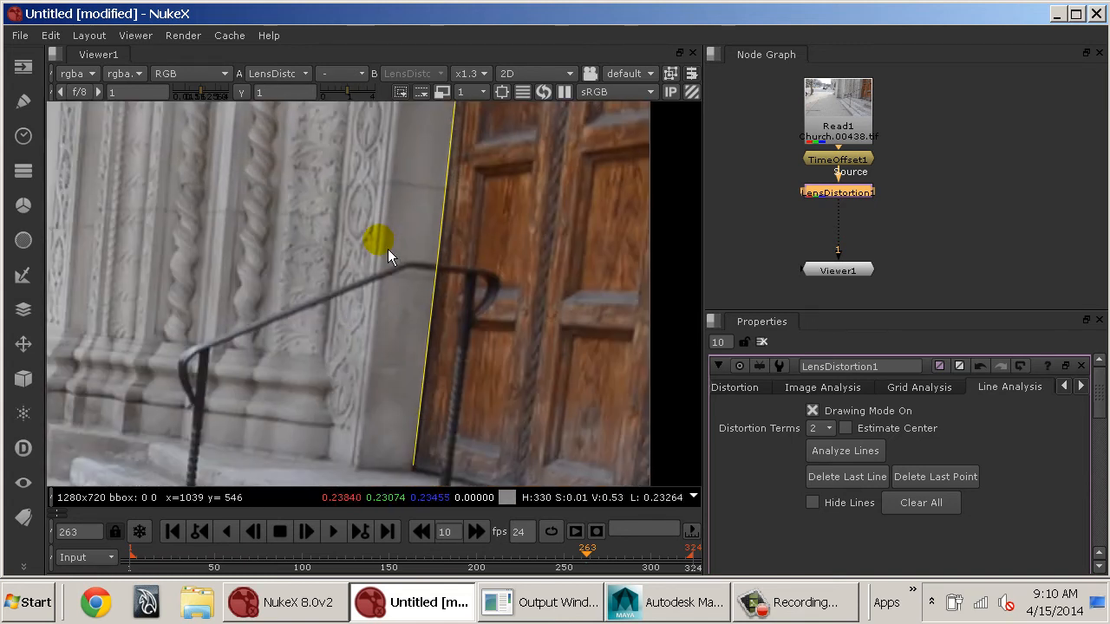
pyautogui.click(378, 240)
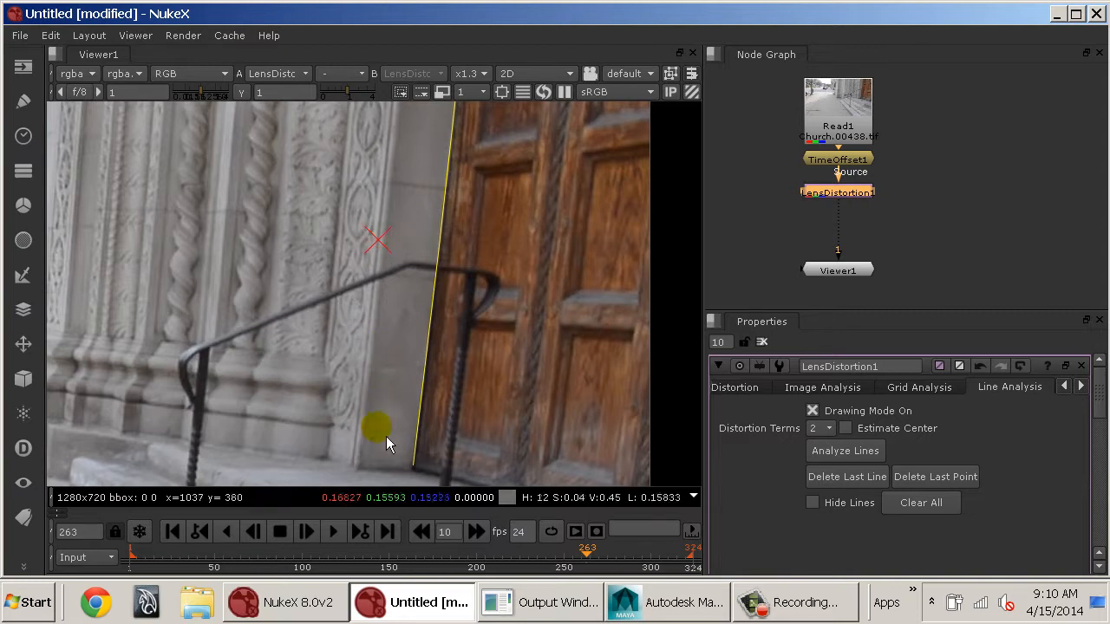
pyautogui.click(351, 460)
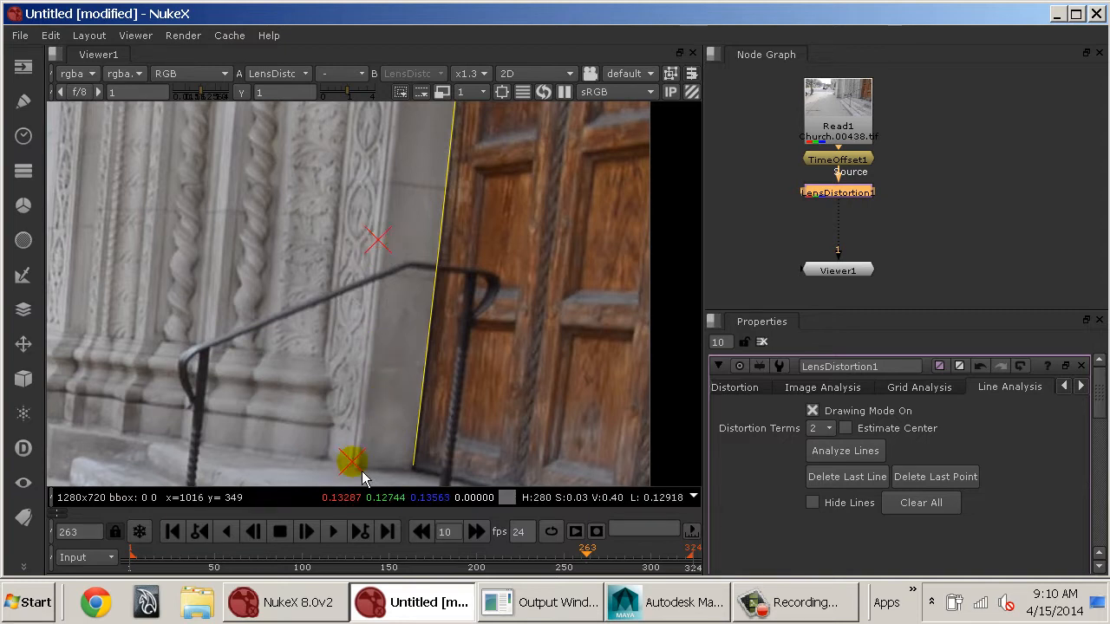
pyautogui.click(364, 326)
pyautogui.scroll(-2, 363, 209)
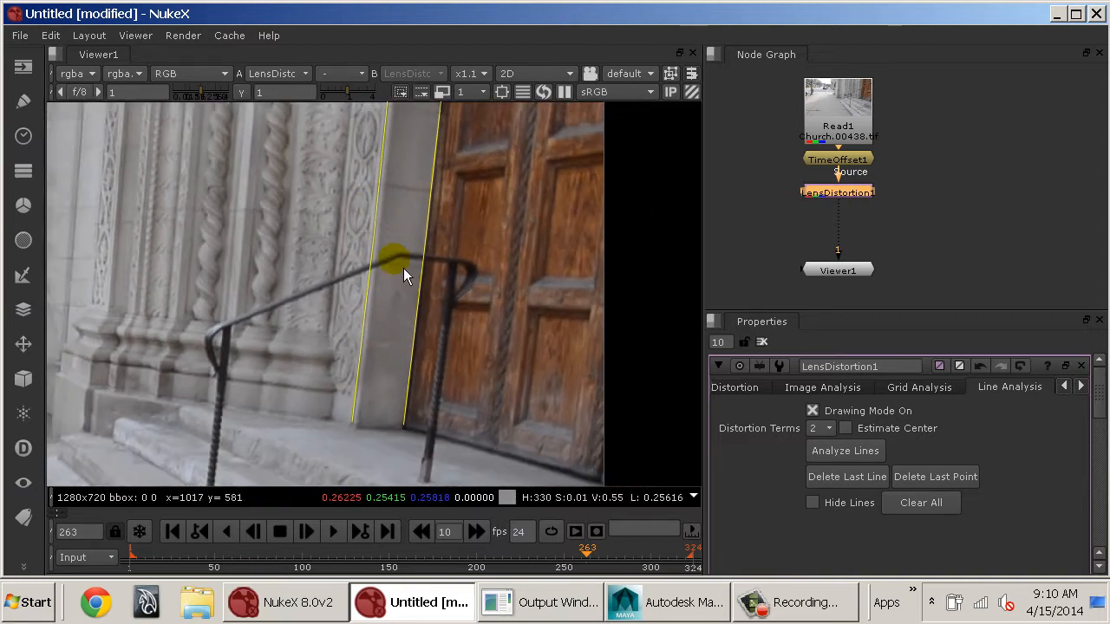
# - Draw a third analysis line down the left edge of the carved stone strip, from the frame's upper border to the base moulding
pyautogui.moveTo(375, 177); pyautogui.dragTo(453, 285, button='middle')
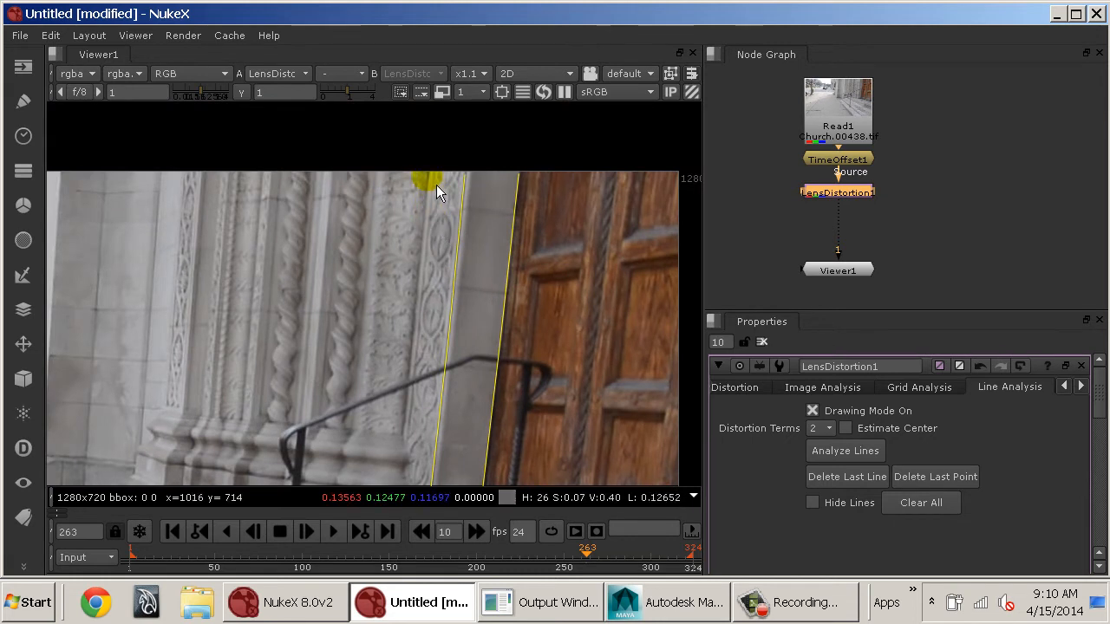
pyautogui.click(436, 185)
pyautogui.click(421, 330)
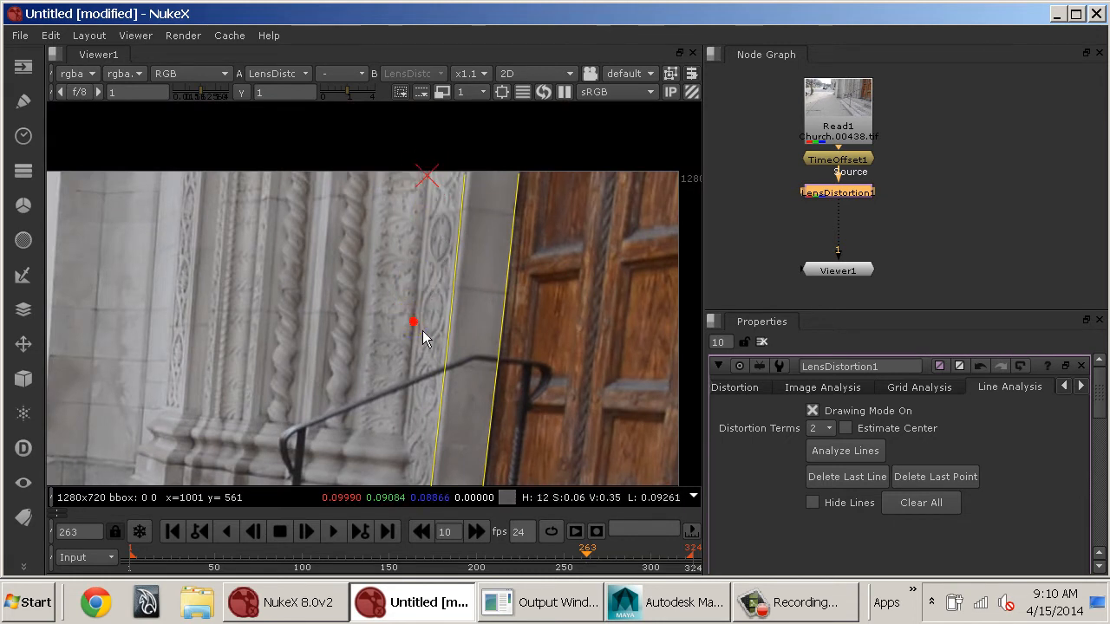
pyautogui.click(410, 443)
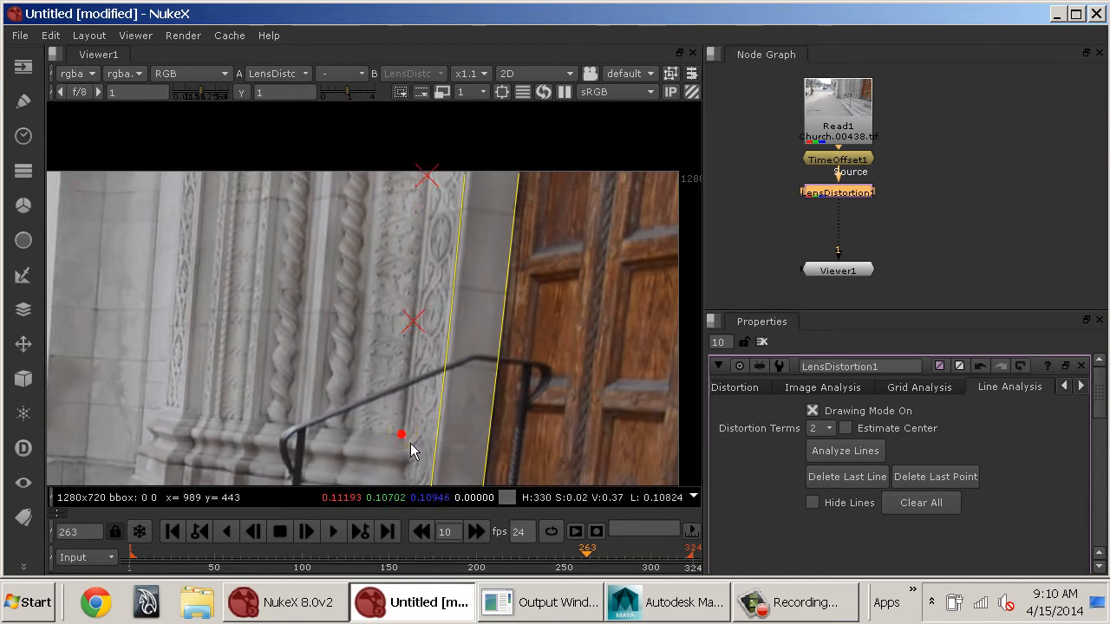
# - Draw an analysis line across the door's upper horizontal rail, from the frame's right border to the door's left side
pyautogui.scroll(3, 235, 341)
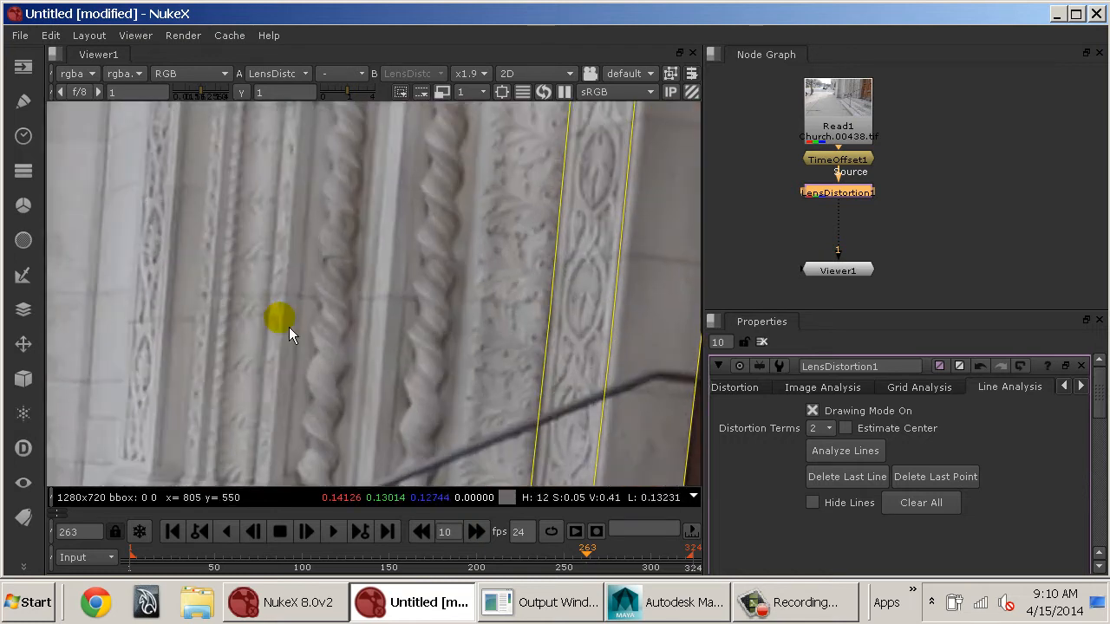
pyautogui.scroll(-3, 347, 355)
pyautogui.moveTo(469, 374); pyautogui.dragTo(282, 372, button='middle')
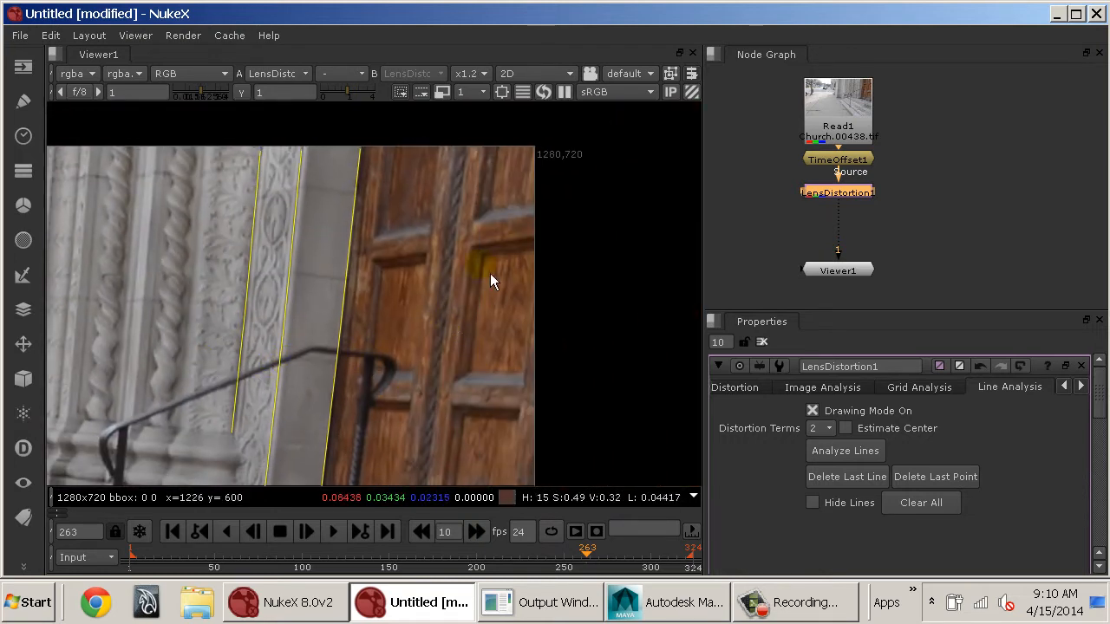
pyautogui.click(533, 238)
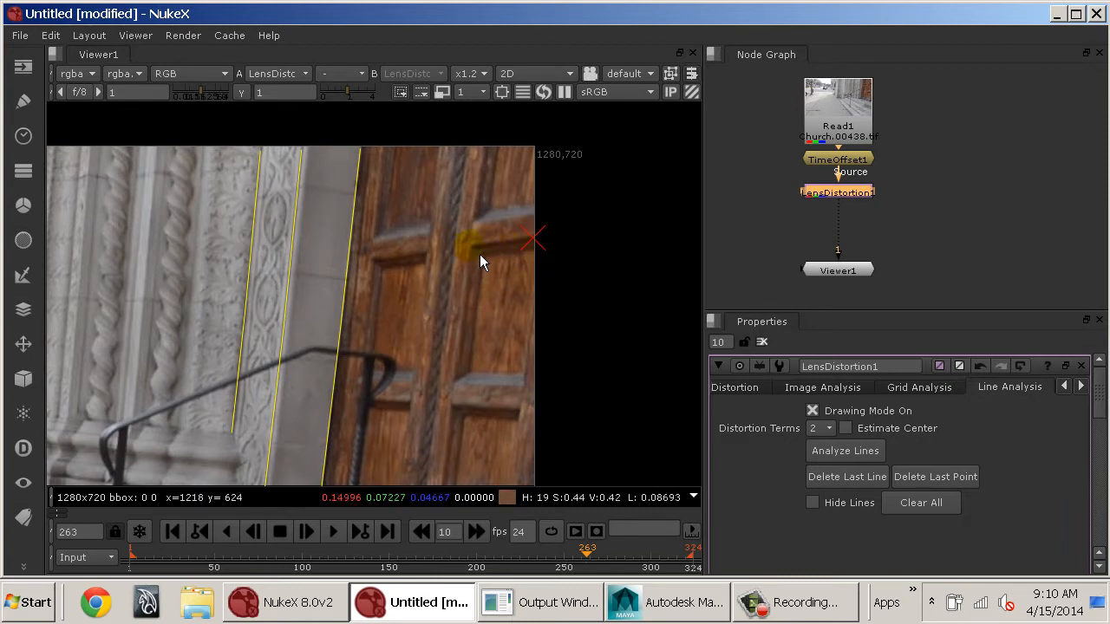
pyautogui.click(470, 245)
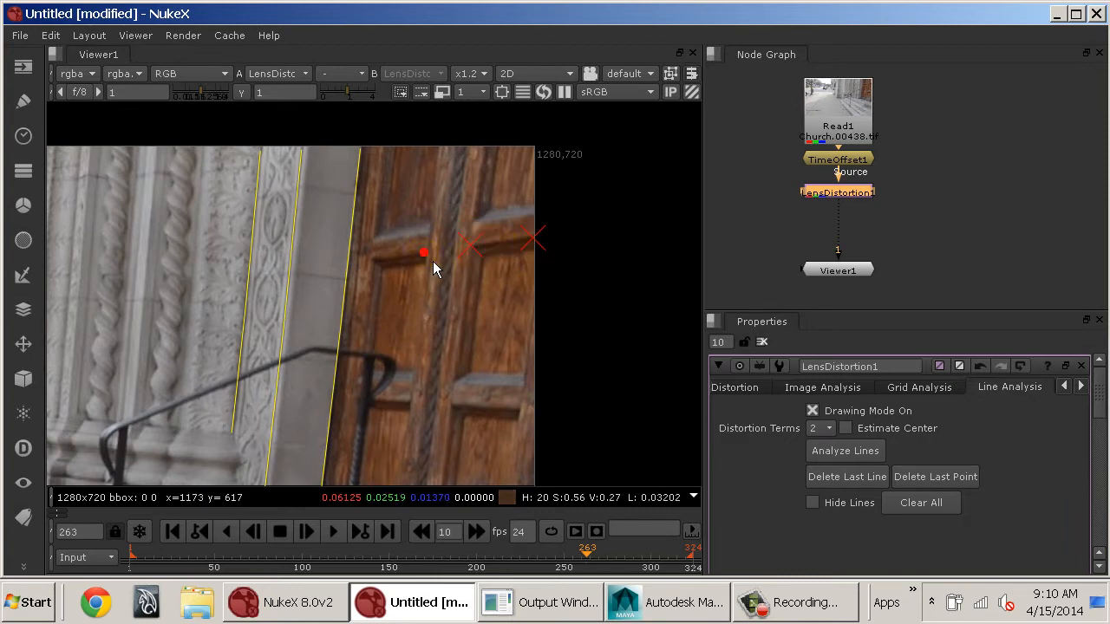
pyautogui.rightClick(371, 258)
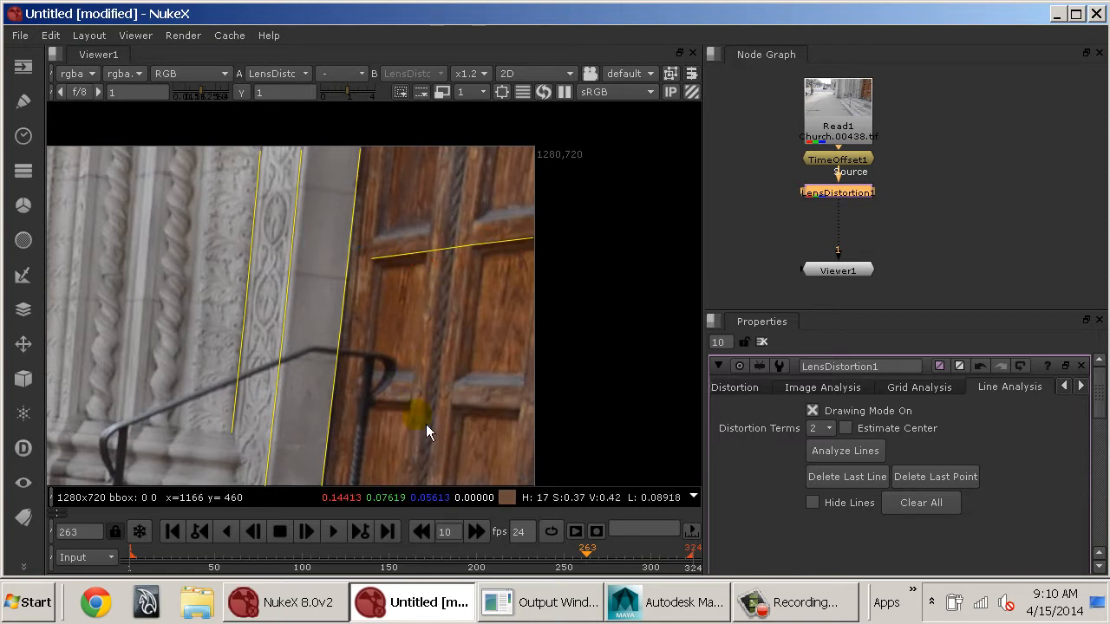
# - Draw an analysis line along the bottom edge of the wooden door, from the jamb corner to the frame's right border
pyautogui.scroll(3, 416, 417)
pyautogui.scroll(-3, 387, 399)
pyautogui.moveTo(384, 401); pyautogui.dragTo(408, 185, button='middle')
pyautogui.moveTo(415, 334); pyautogui.dragTo(394, 294, button='middle')
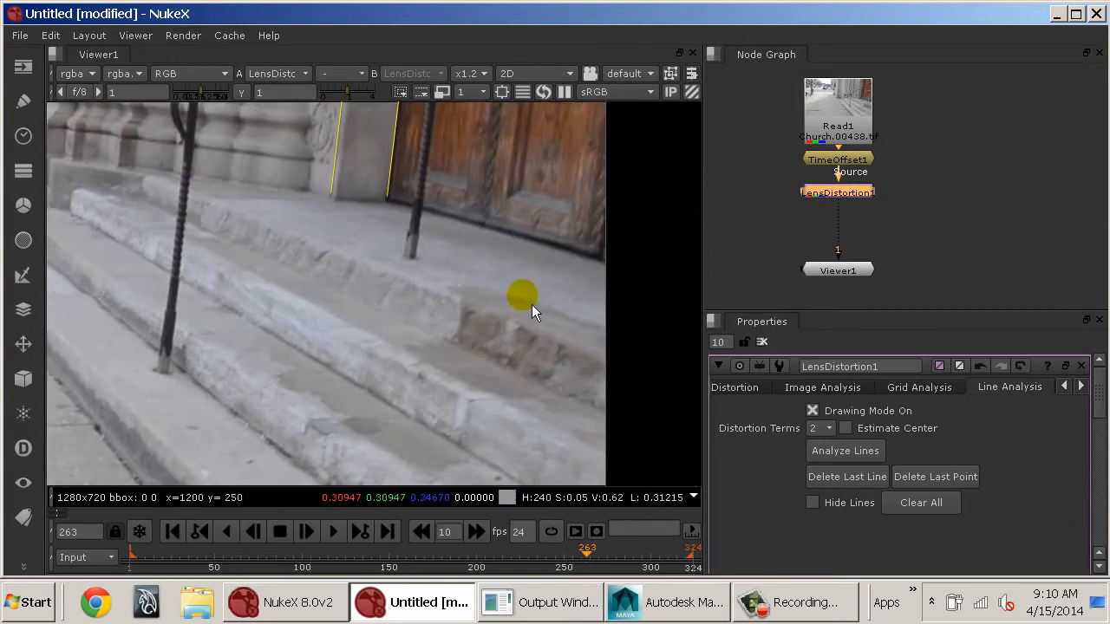
pyautogui.moveTo(531, 304); pyautogui.dragTo(356, 292, button='middle')
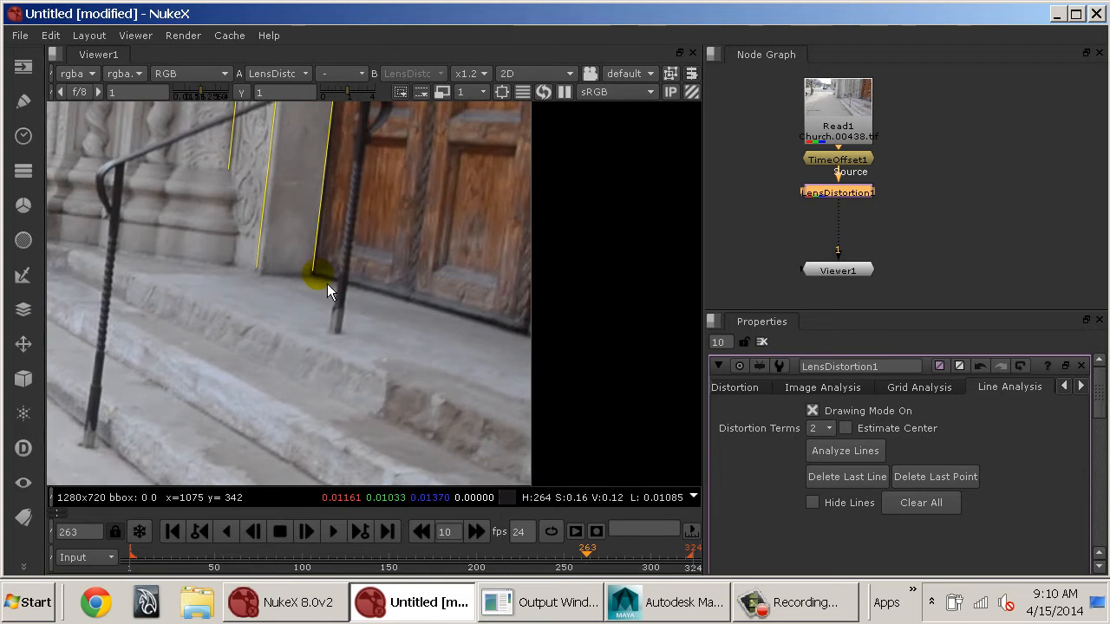
pyautogui.click(328, 284)
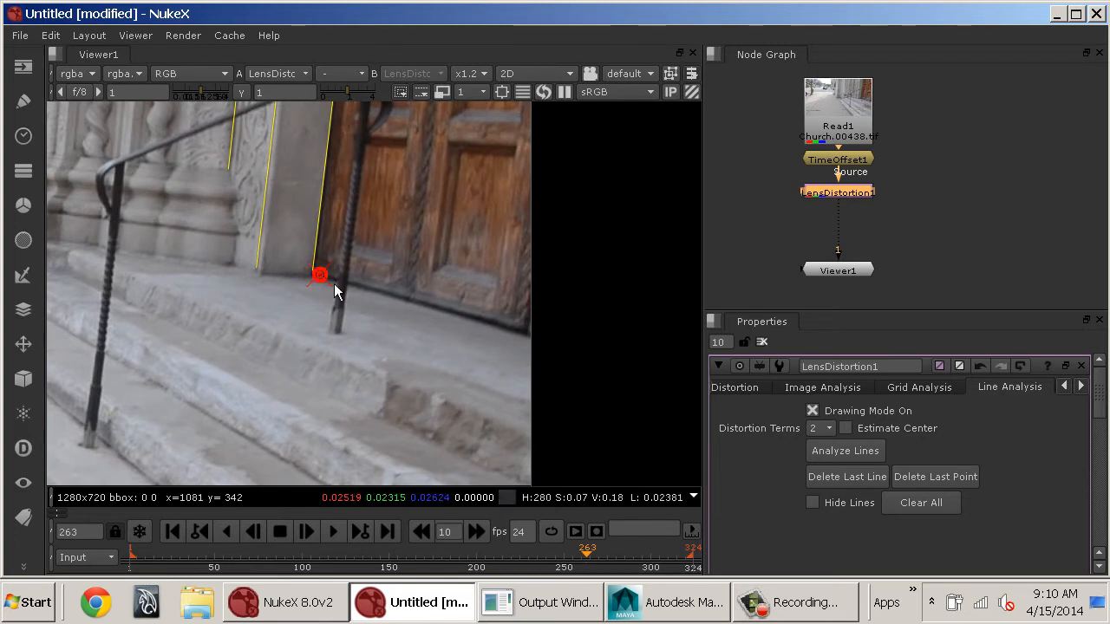
pyautogui.click(431, 319)
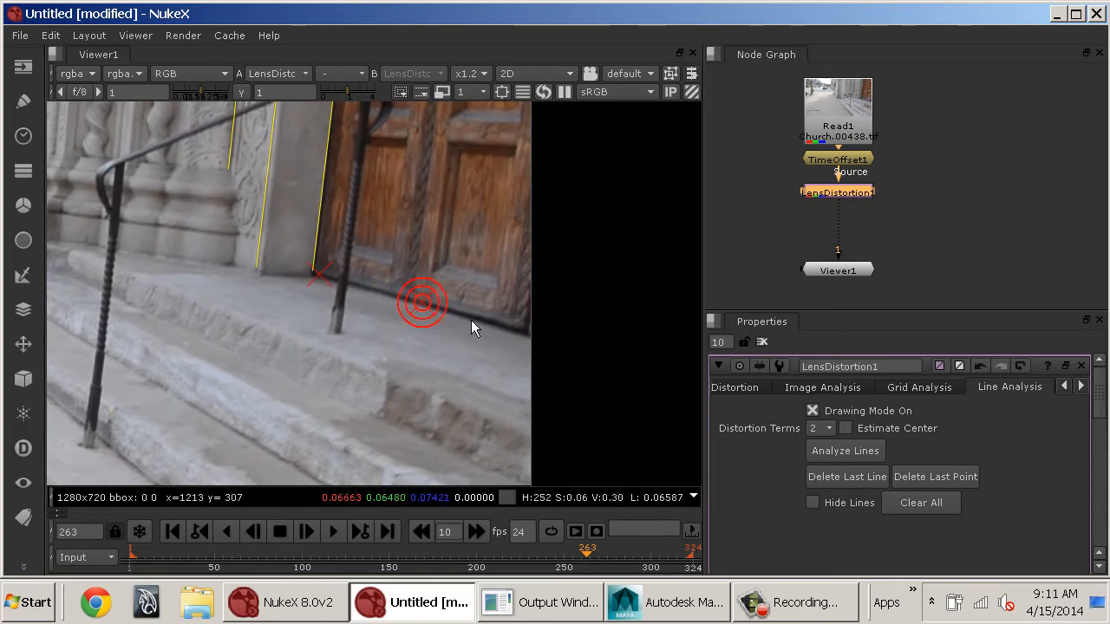
pyautogui.click(535, 345)
pyautogui.press('Escape')
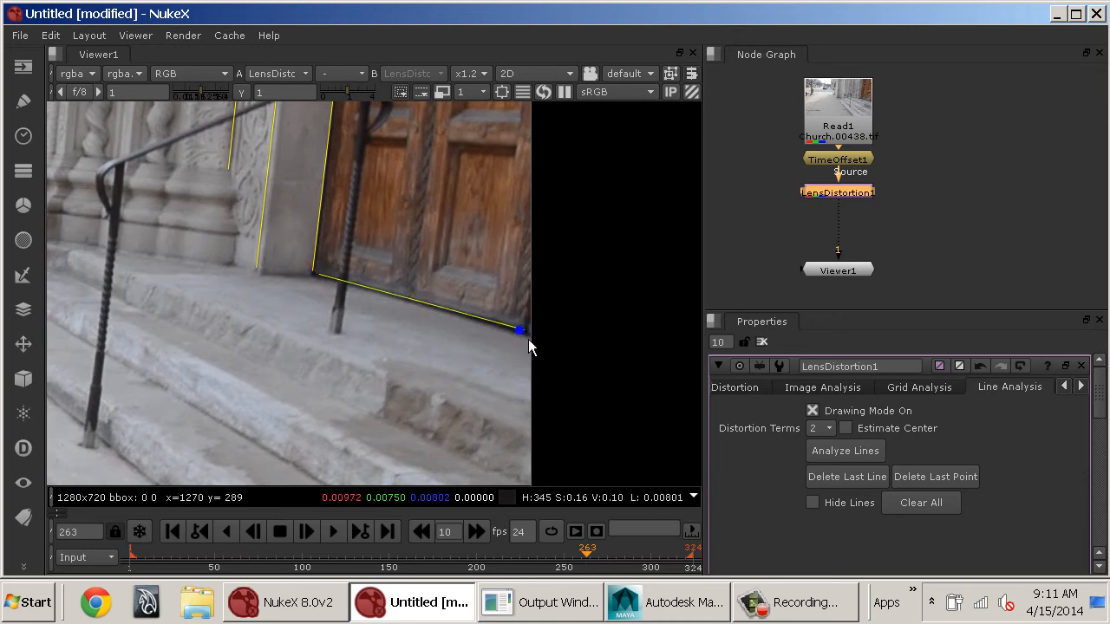
# - Draw an analysis line along the curb edge, from the lamp post's base to the frame's left border
pyautogui.keyDown('alt'); pyautogui.moveTo(233, 334); pyautogui.dragTo(258, 330, button='middle'); pyautogui.keyUp('alt')
pyautogui.moveTo(221, 271); pyautogui.dragTo(1093, 235, button='middle')
pyautogui.moveTo(302, 261); pyautogui.dragTo(708, 321, button='middle')
pyautogui.moveTo(329, 263); pyautogui.dragTo(149, 357, button='middle')
pyautogui.moveTo(337, 300); pyautogui.dragTo(425, 353, button='middle')
pyautogui.moveTo(372, 239); pyautogui.dragTo(368, 400, button='middle')
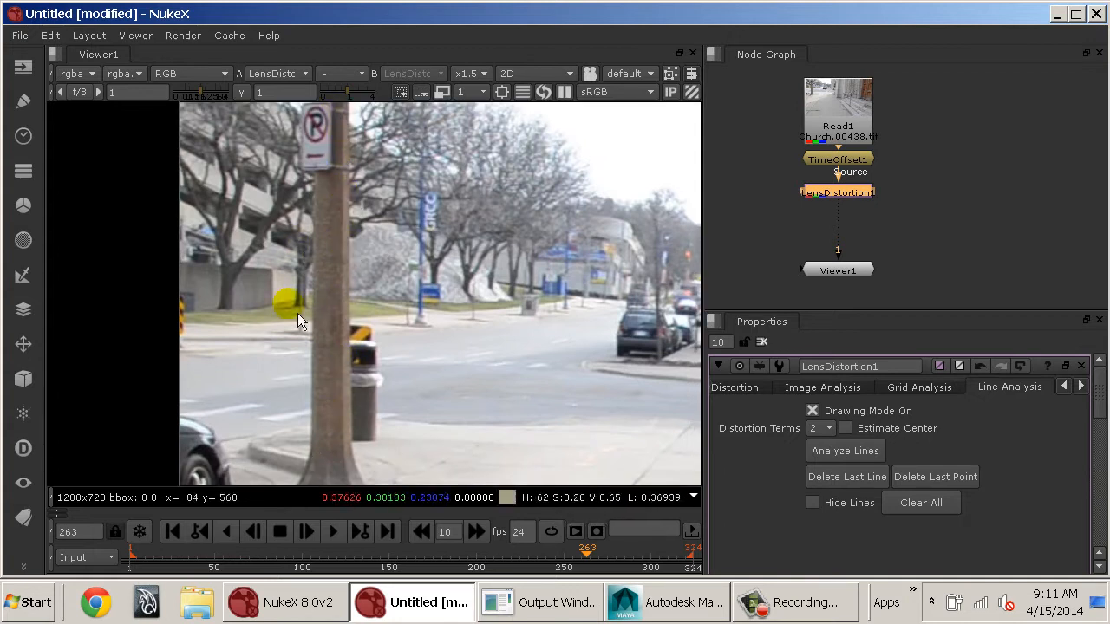
pyautogui.moveTo(303, 469); pyautogui.dragTo(297, 315, button='middle')
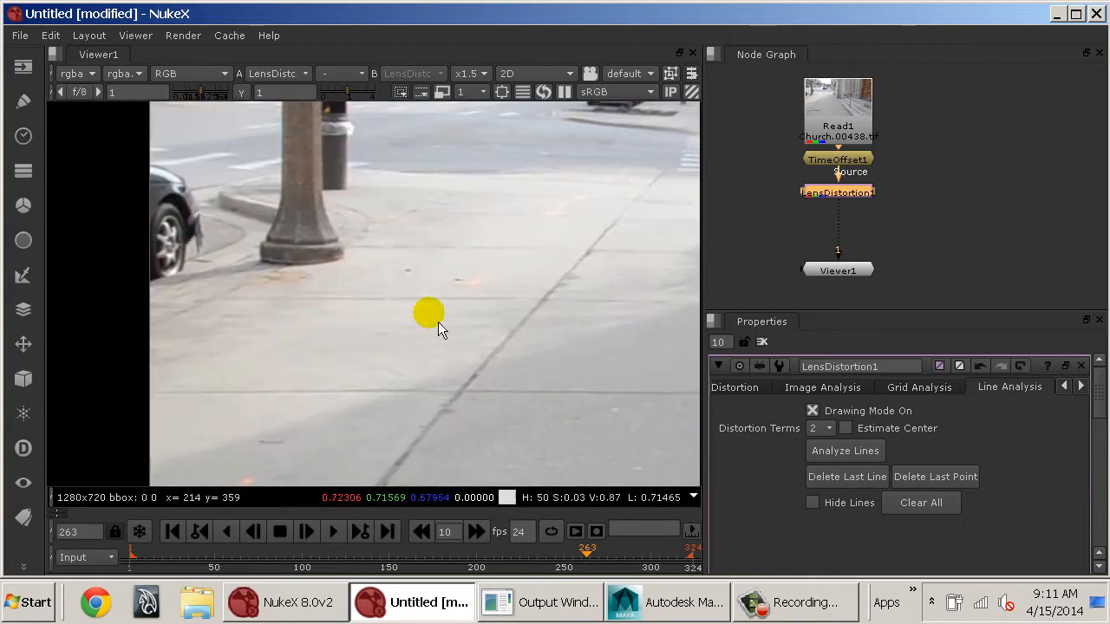
pyautogui.click(284, 265)
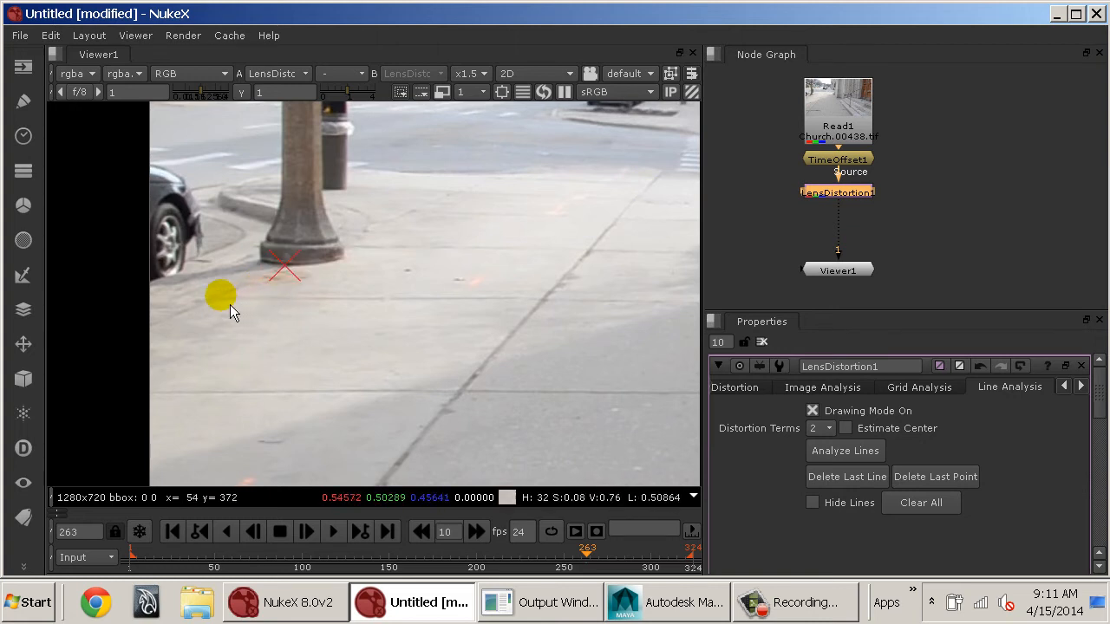
pyautogui.click(217, 296)
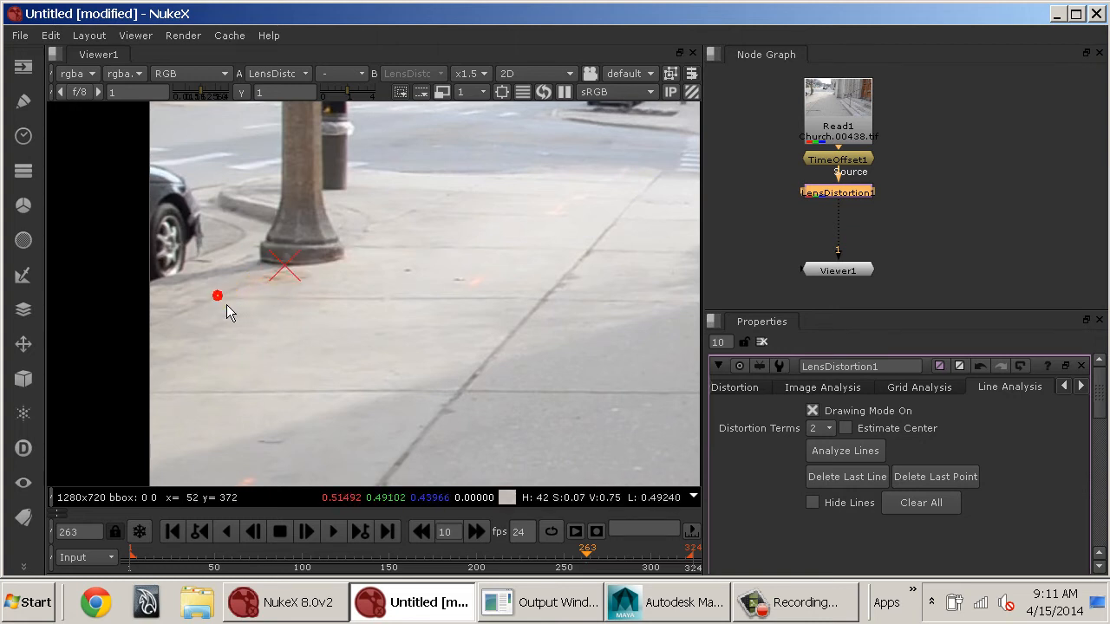
pyautogui.click(150, 325)
# - Draw an analysis line along the long diagonal sidewalk seam, from the crosswalk down to the horizontal seam in the foreground
pyautogui.moveTo(522, 228)
pyautogui.keyDown('alt'); pyautogui.mouseDown(button='middle')
pyautogui.moveTo(486, 262)
pyautogui.moveTo(511, 267)
pyautogui.mouseUp(button='middle'); pyautogui.keyUp('alt')
pyautogui.keyDown('alt'); pyautogui.moveTo(511, 267); pyautogui.dragTo(376, 261); pyautogui.keyUp('alt')
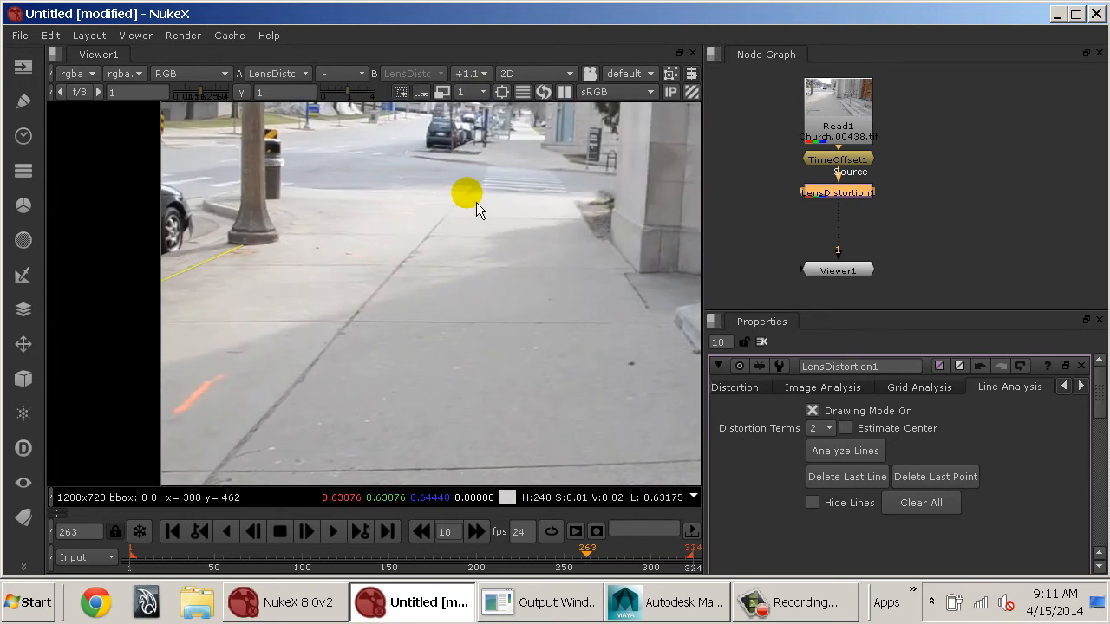
pyautogui.click(466, 192)
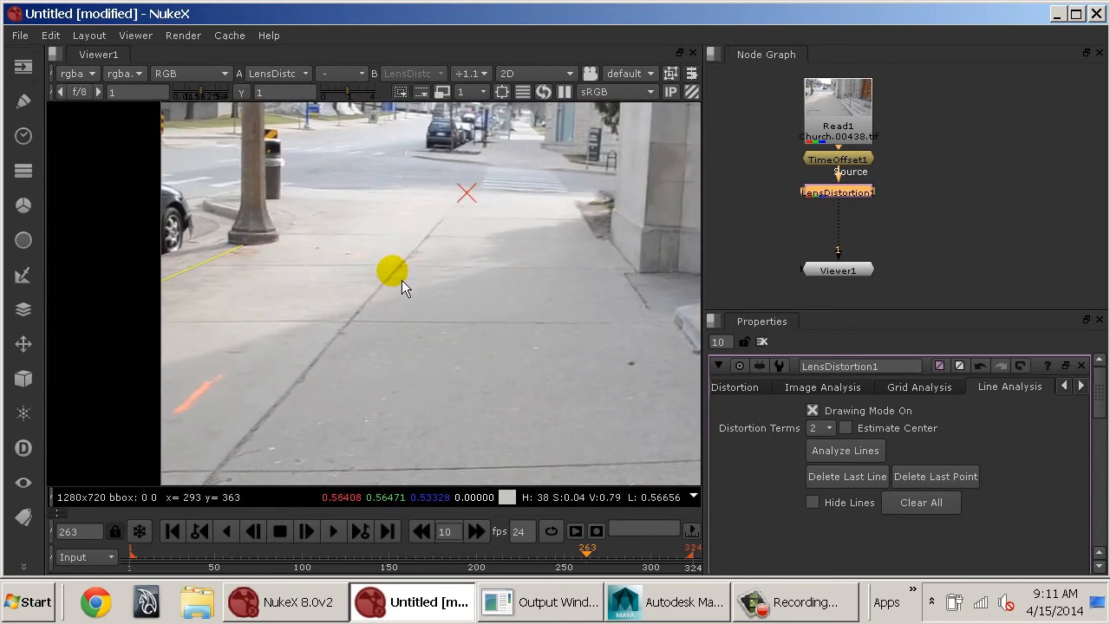
pyautogui.click(392, 272)
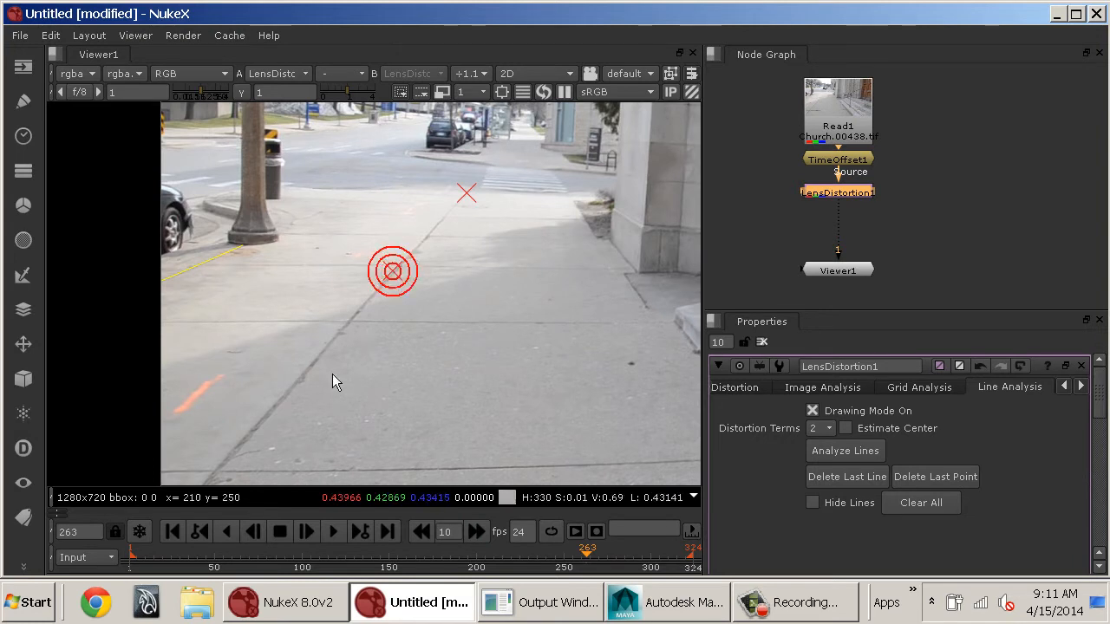
pyautogui.doubleClick(229, 482)
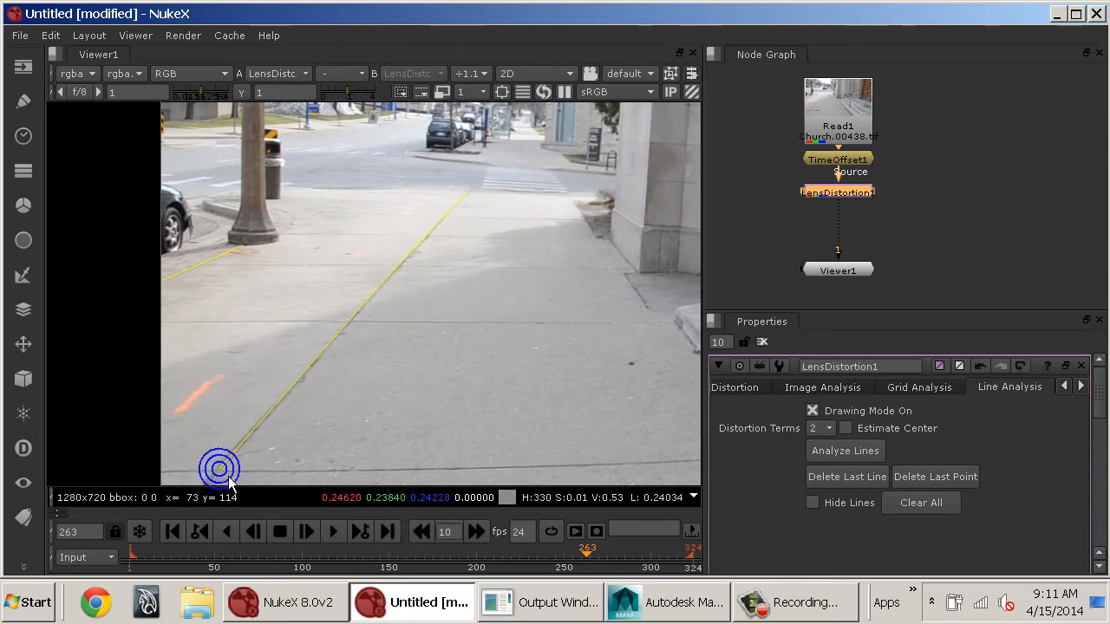
# - Draw an analysis line up the vertical corner of the stone building wall beside the sidewalk, starting just above its base
pyautogui.moveTo(599, 294); pyautogui.dragTo(495, 317, button='middle')
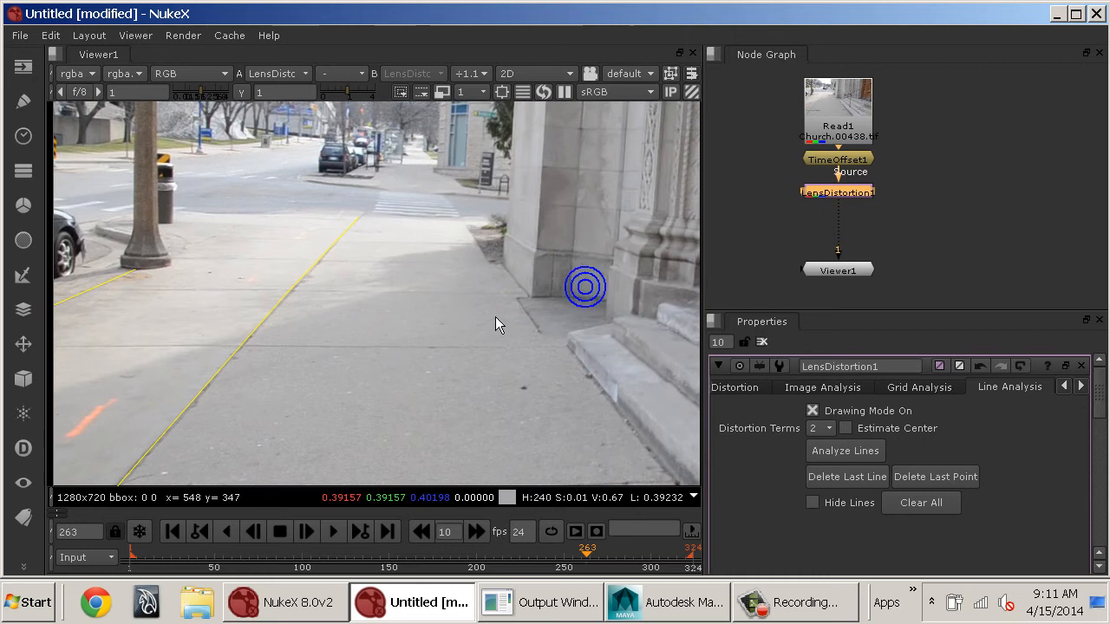
pyautogui.click(537, 250)
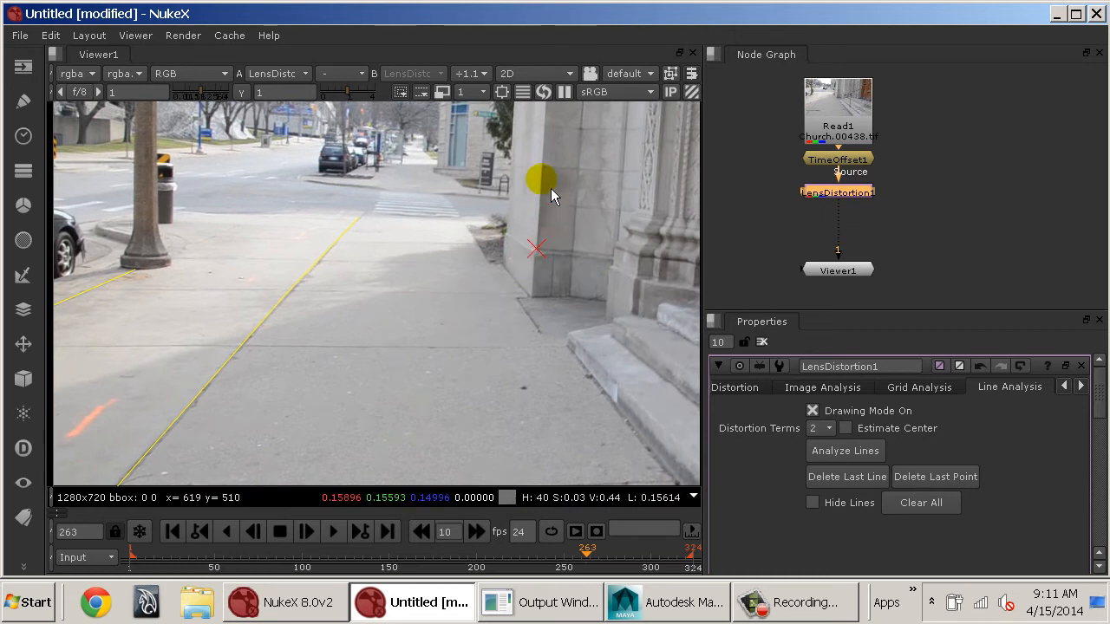
pyautogui.click(541, 164)
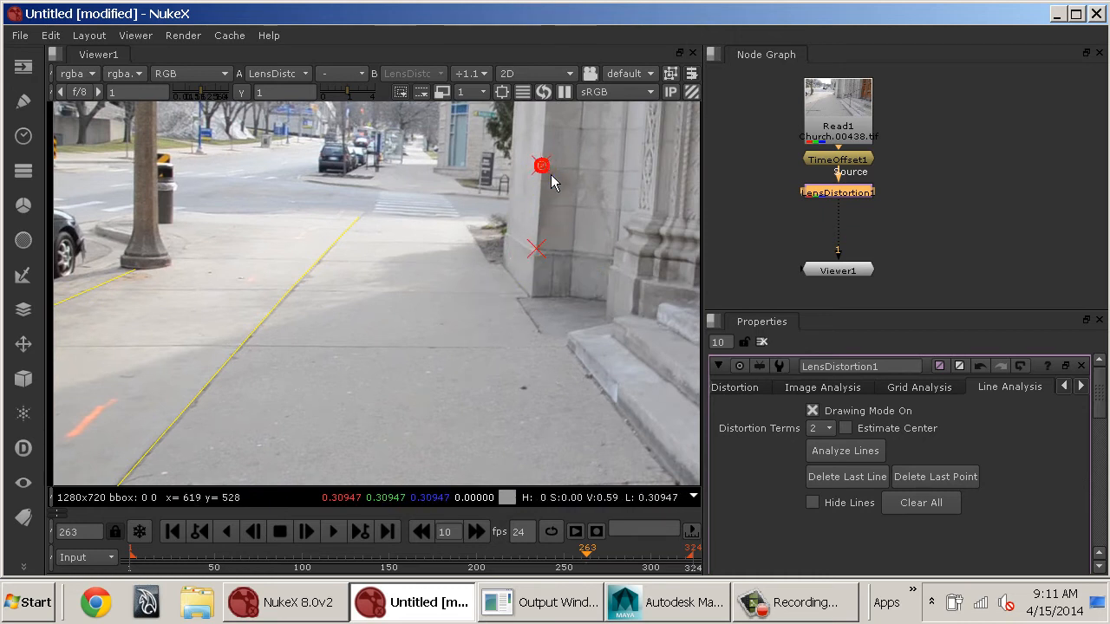
pyautogui.click(545, 104)
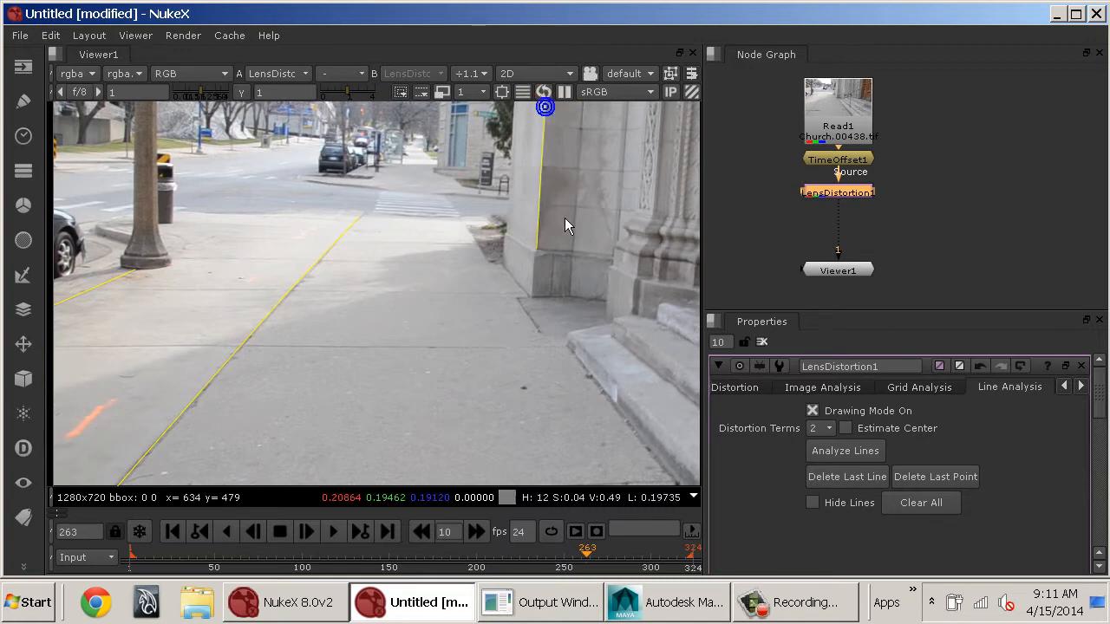
# - Turn off line drawing mode and analyze the drawn lines to calculate the lens distortion
pyautogui.moveTo(561, 251); pyautogui.dragTo(547, 268, button='middle')
pyautogui.scroll(-5, 536, 256)
pyautogui.moveTo(467, 247); pyautogui.dragTo(280, 227, button='middle')
pyautogui.moveTo(374, 259); pyautogui.dragTo(389, 293, button='middle')
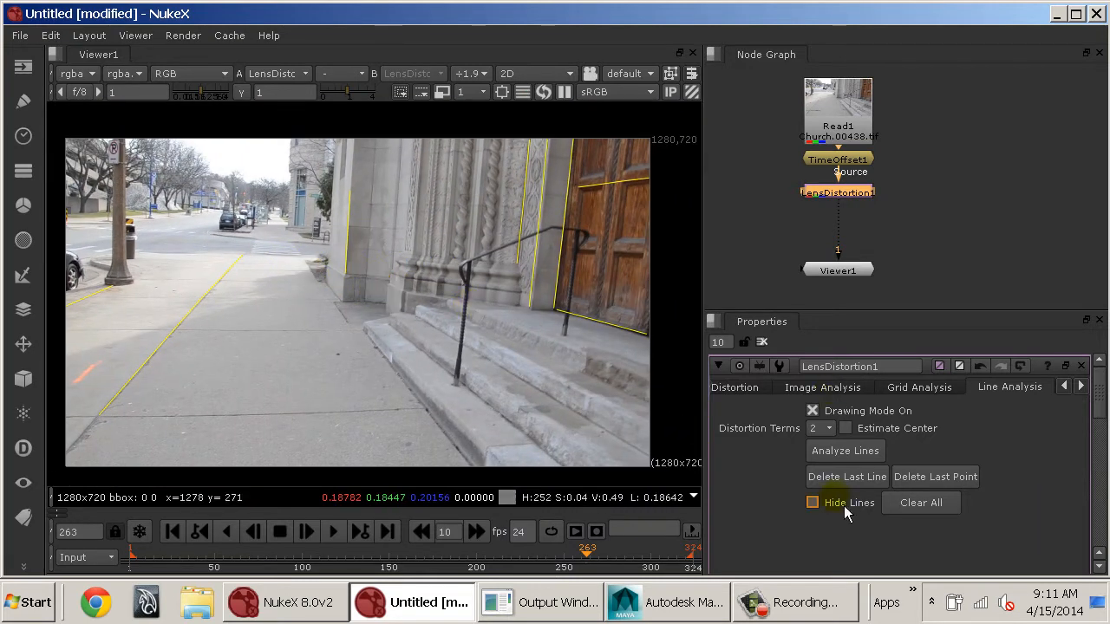
pyautogui.click(828, 451)
pyautogui.click(834, 408)
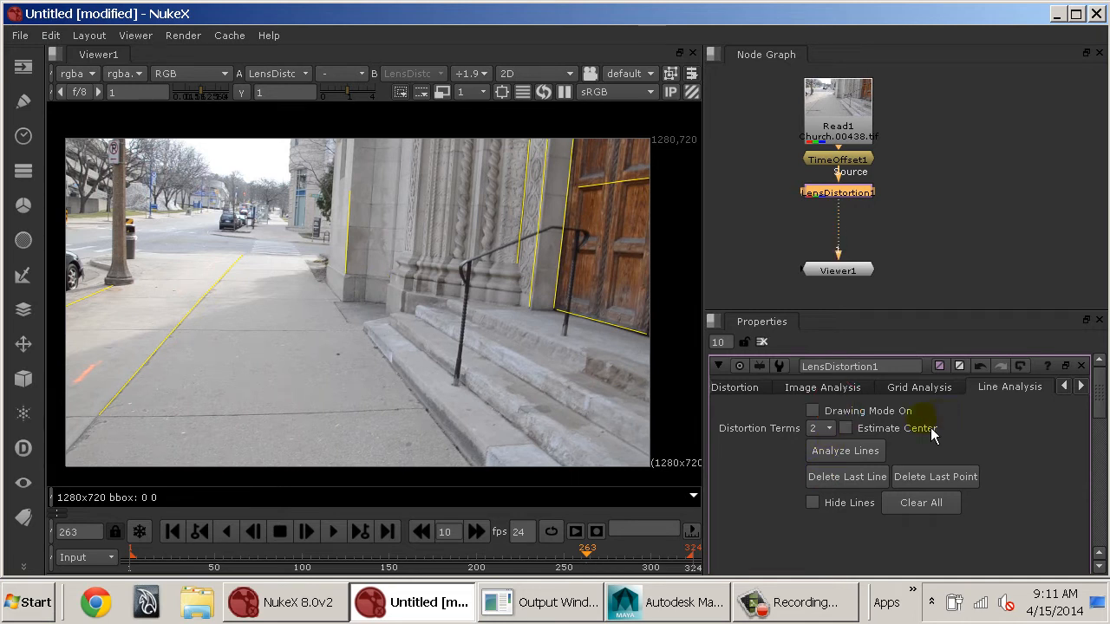
pyautogui.click(849, 455)
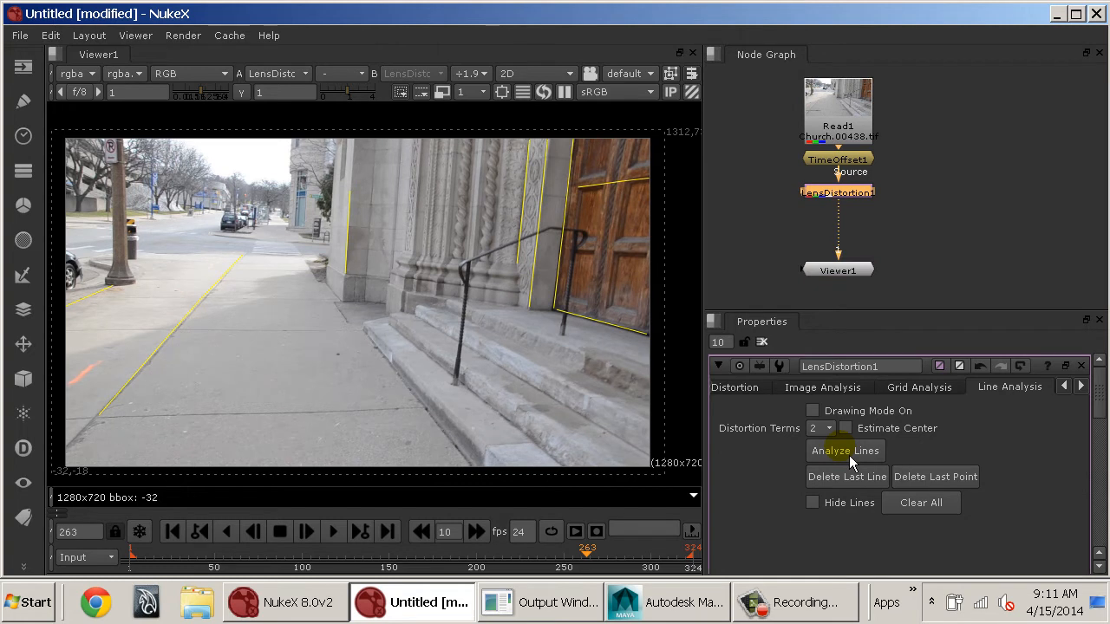
# - Toggle the LensDistortion node off and on repeatedly to compare the original and undistorted images
pyautogui.press('d')
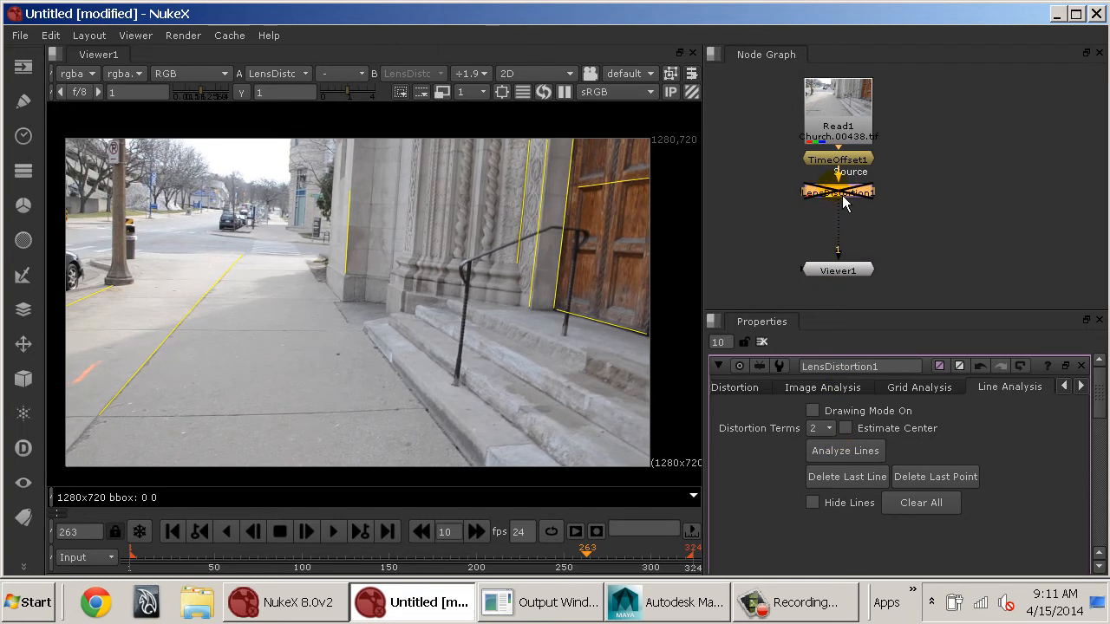
pyautogui.press('d')
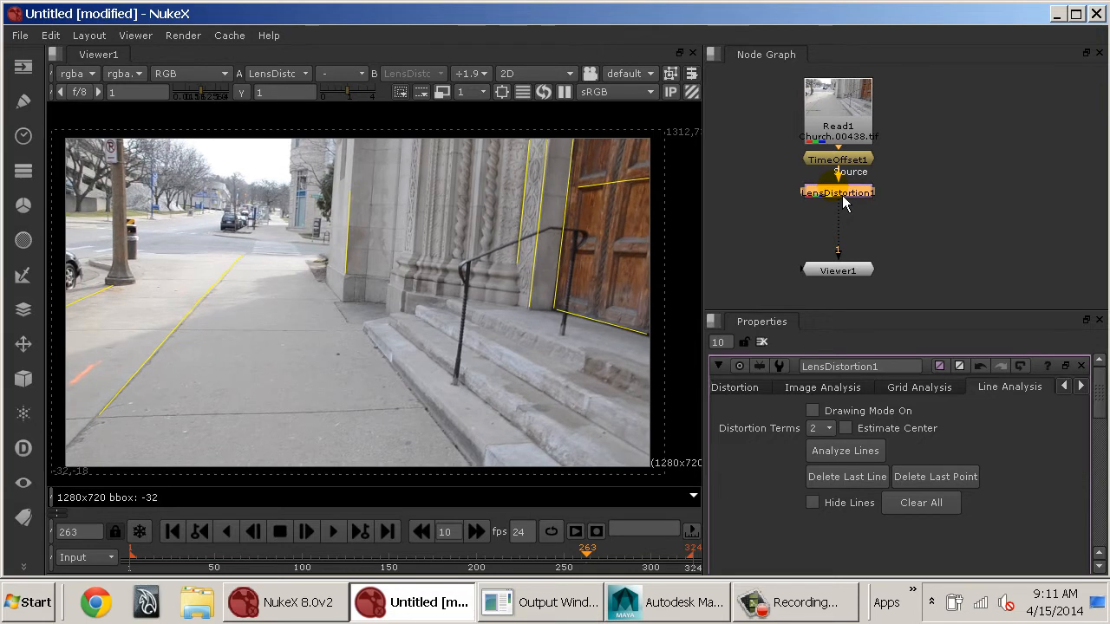
pyautogui.press('d')
pyautogui.press('d')
pyautogui.press('d')
pyautogui.press('d')
pyautogui.press('d')
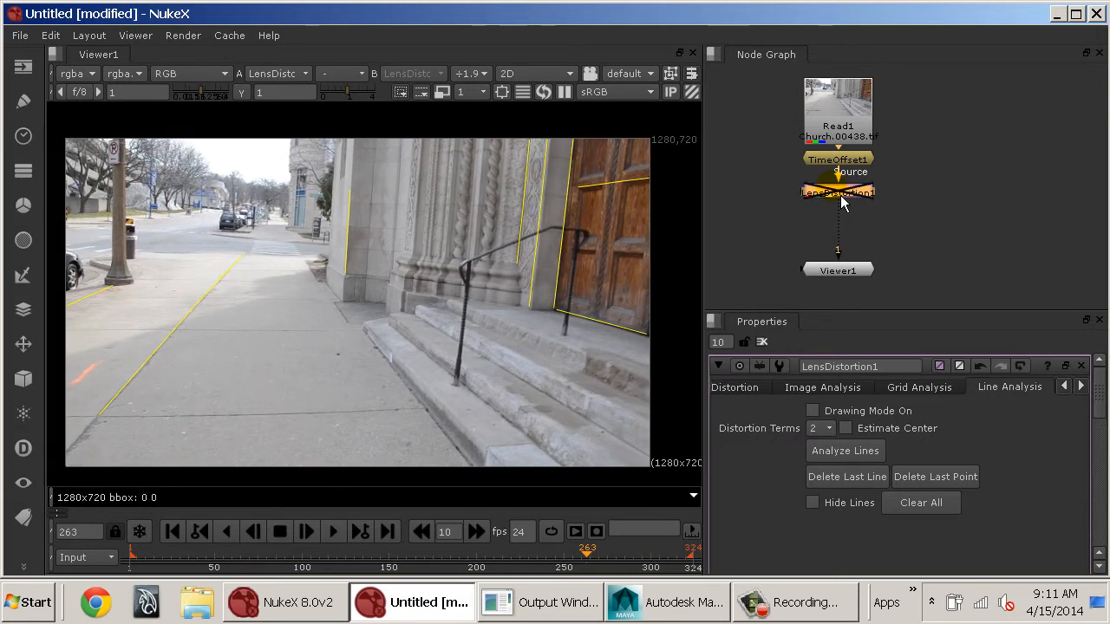
pyautogui.press('d')
pyautogui.press('d')
pyautogui.press('d')
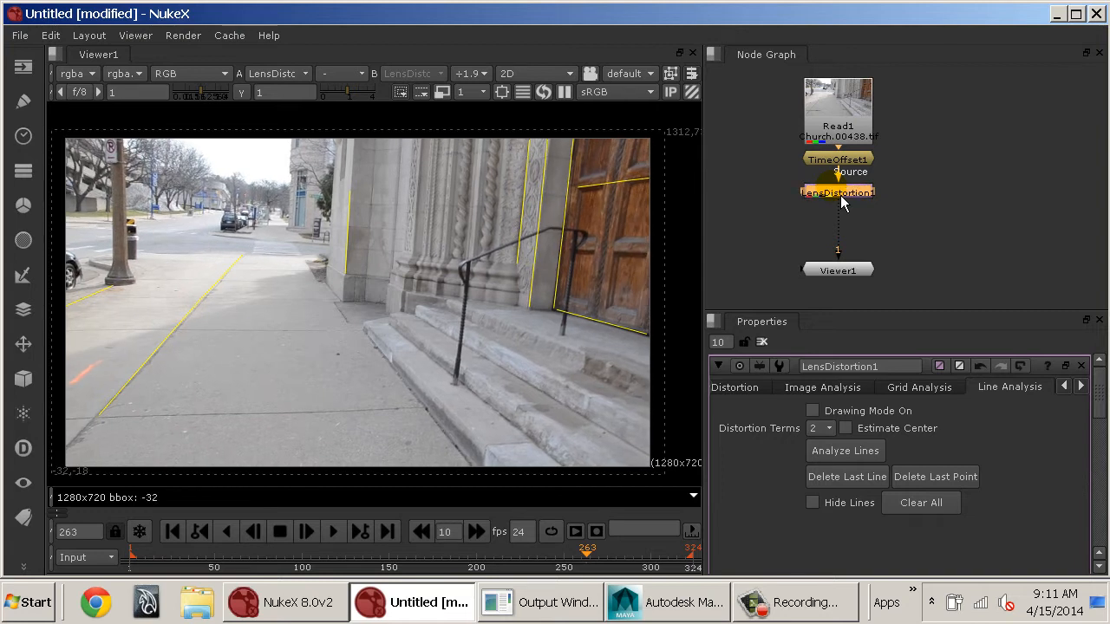
pyautogui.press('d')
pyautogui.press('d')
# - Show the LensDistortion node's main settings to inspect the calculated radial distortion values
pyautogui.moveTo(966, 245); pyautogui.dragTo(932, 258, button='middle')
pyautogui.click(1064, 386)
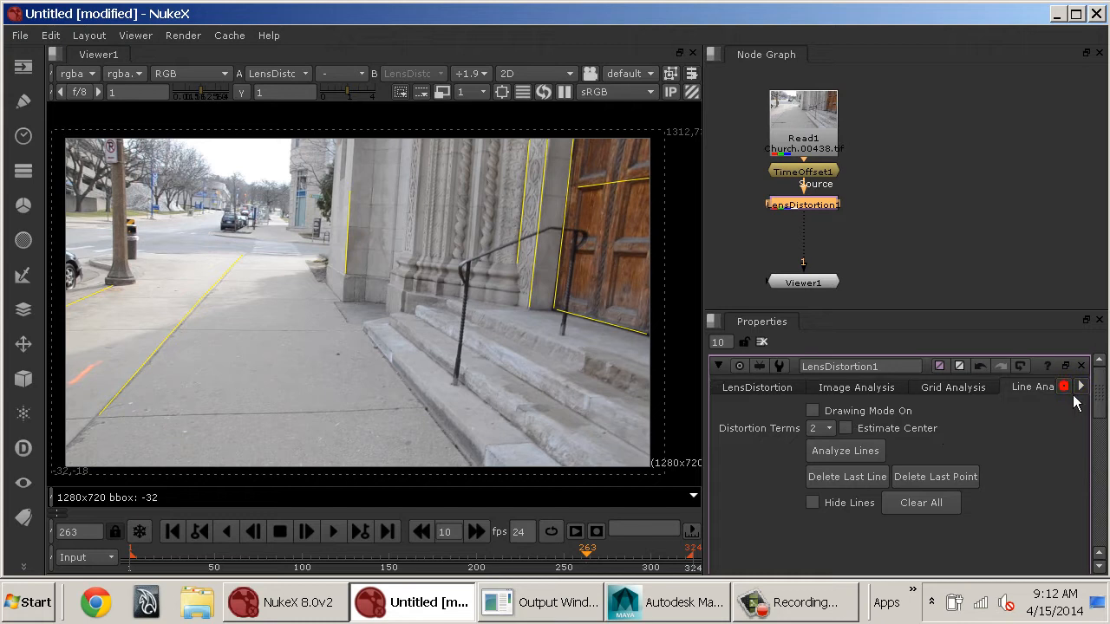
pyautogui.click(738, 388)
pyautogui.click(877, 215)
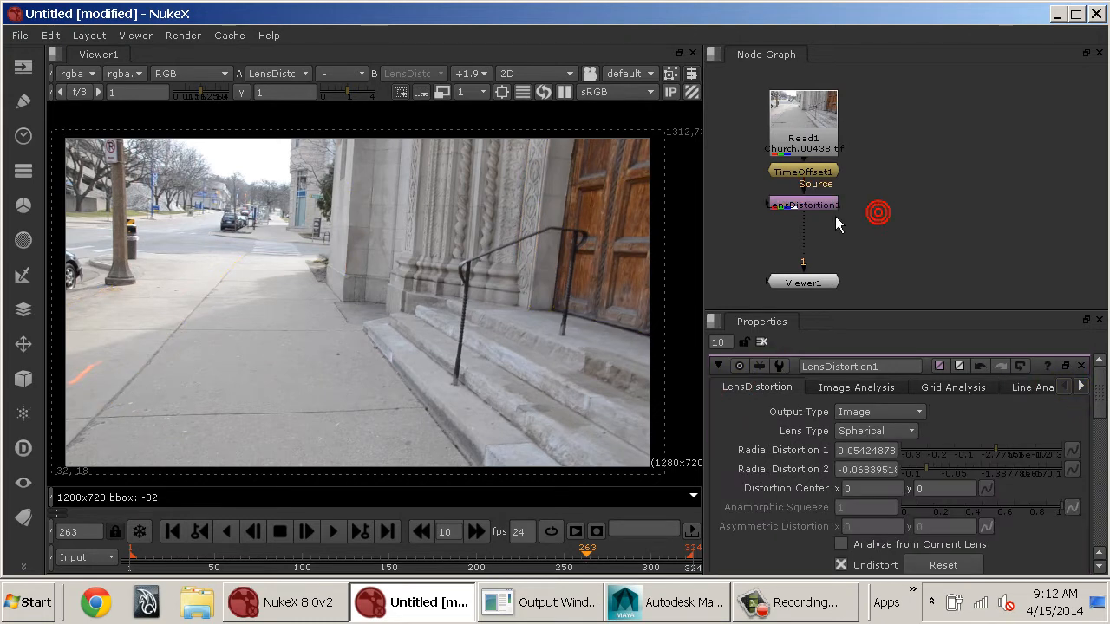
# - Add a Write node directly after the LensDistortion node
pyautogui.moveTo(825, 208); pyautogui.dragTo(824, 204)
pyautogui.press('Tab')
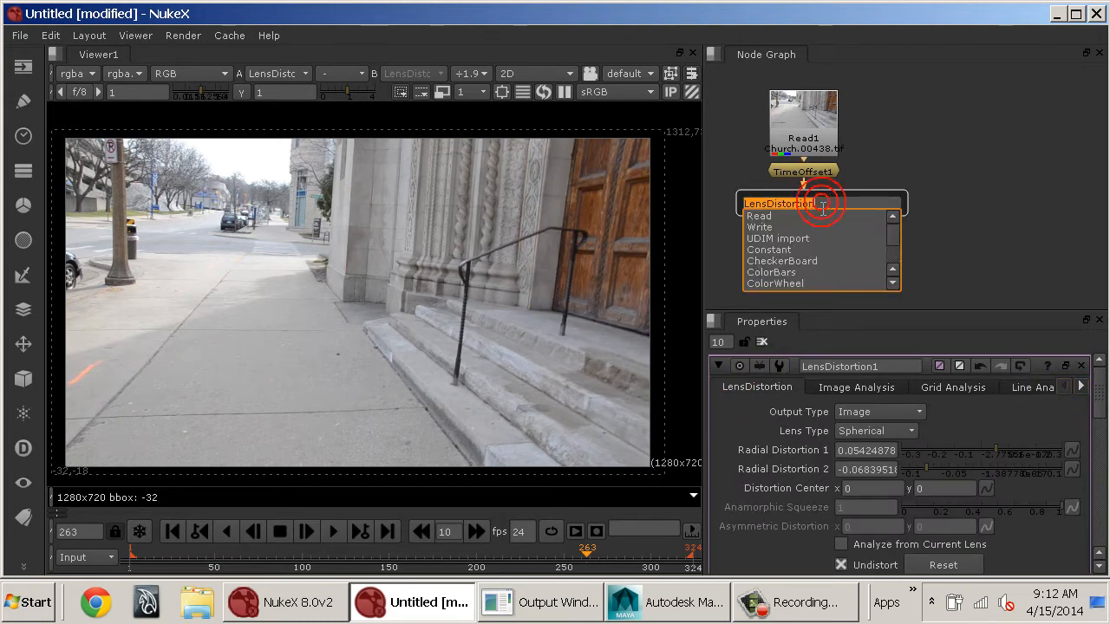
pyautogui.write('wri')
pyautogui.click(821, 215)
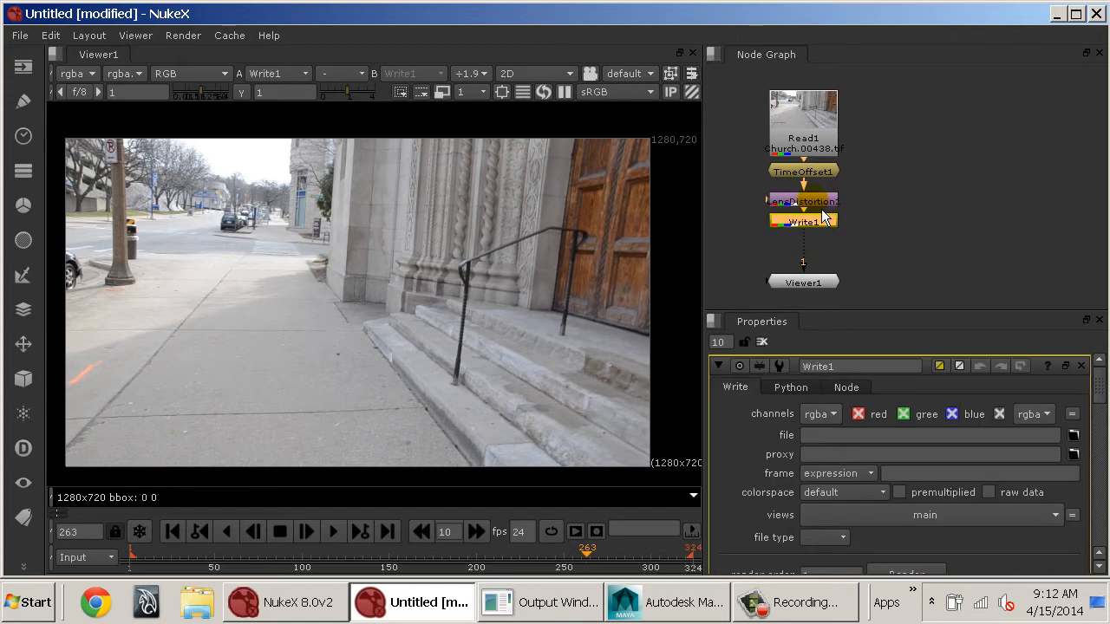
# - Browse for the Write node's output location to the folder PuttingItAllTogether_001/Footage/NoDistortion on the Desktop
pyautogui.click(1073, 434)
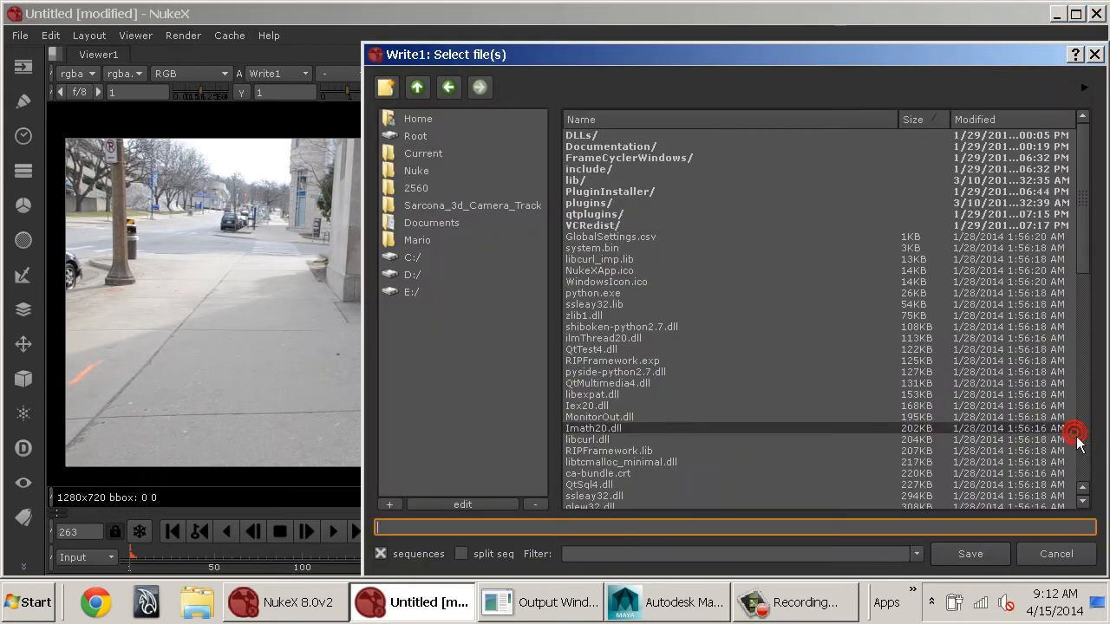
pyautogui.click(447, 138)
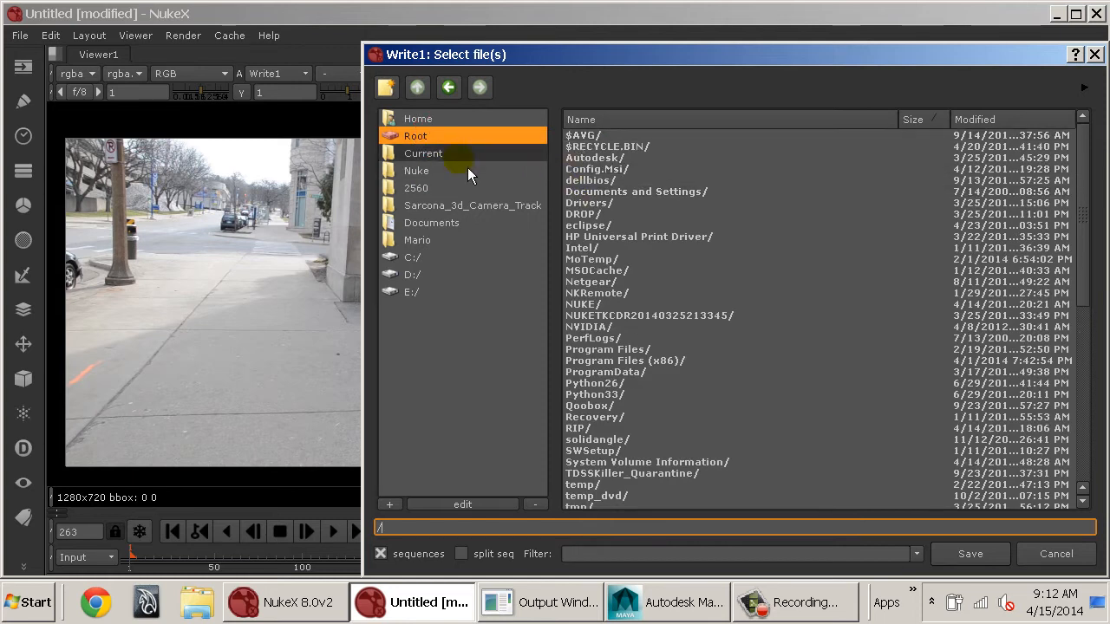
pyautogui.click(433, 119)
pyautogui.doubleClick(581, 220)
pyautogui.doubleClick(597, 192)
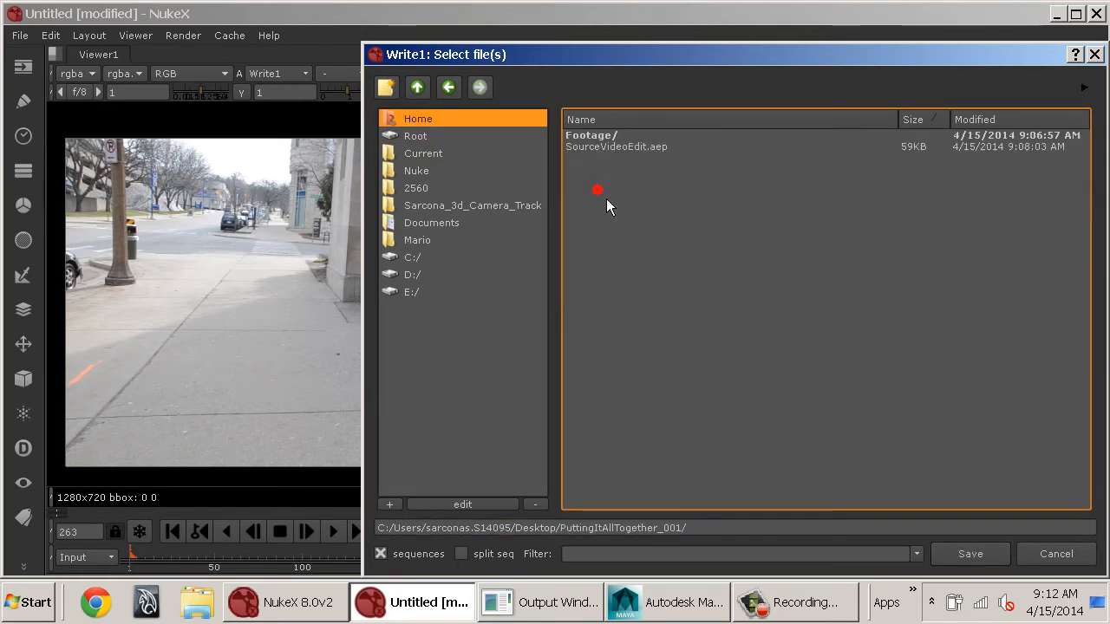
pyautogui.doubleClick(598, 136)
pyautogui.doubleClick(609, 149)
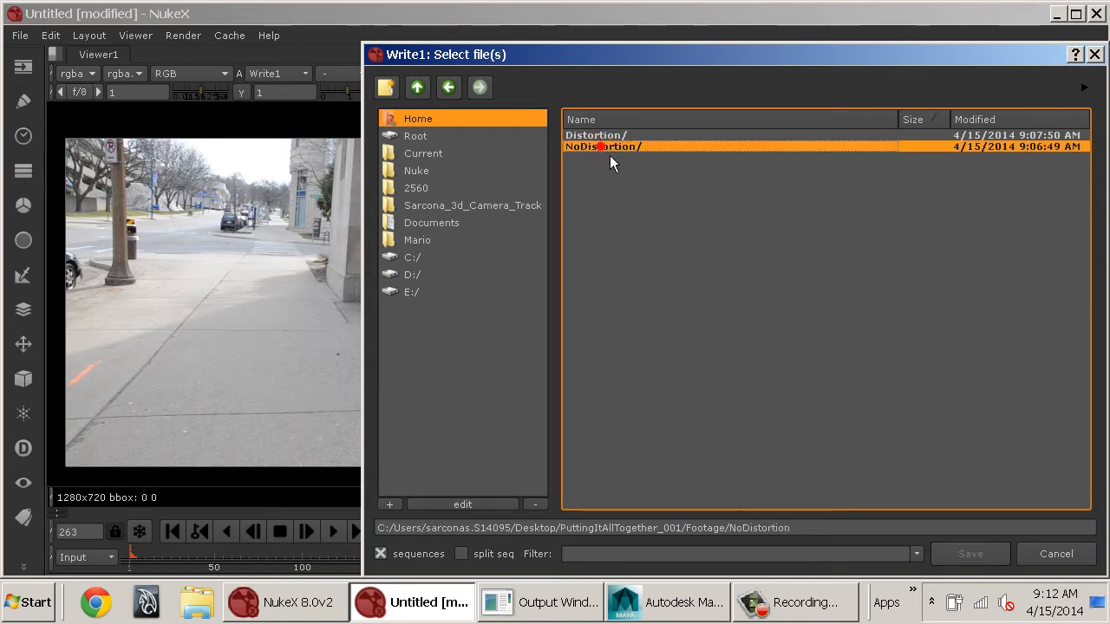
# - Name the output sequence Church.###.tif in the NoDistortion folder and save the path
pyautogui.click(830, 526)
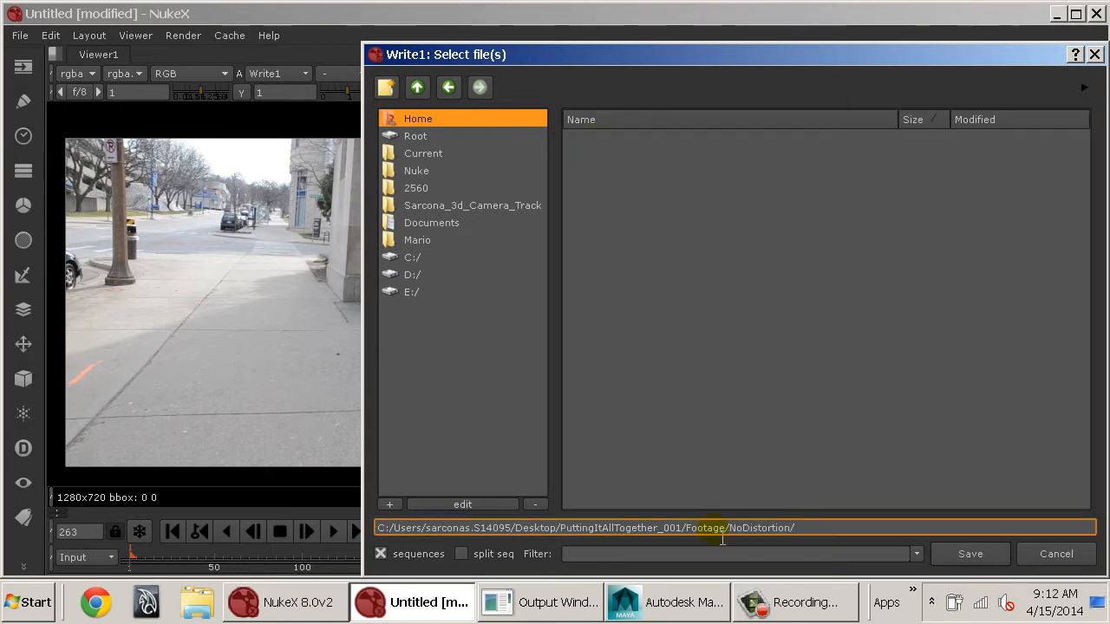
pyautogui.write('Church.###')
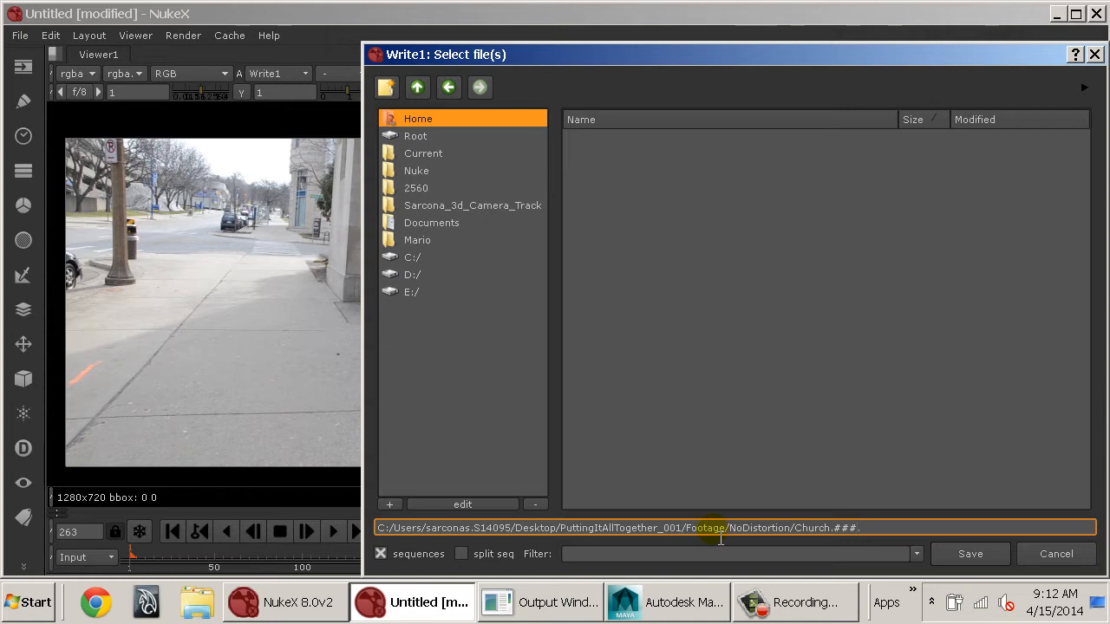
pyautogui.write('.tif')
pyautogui.press('Return')
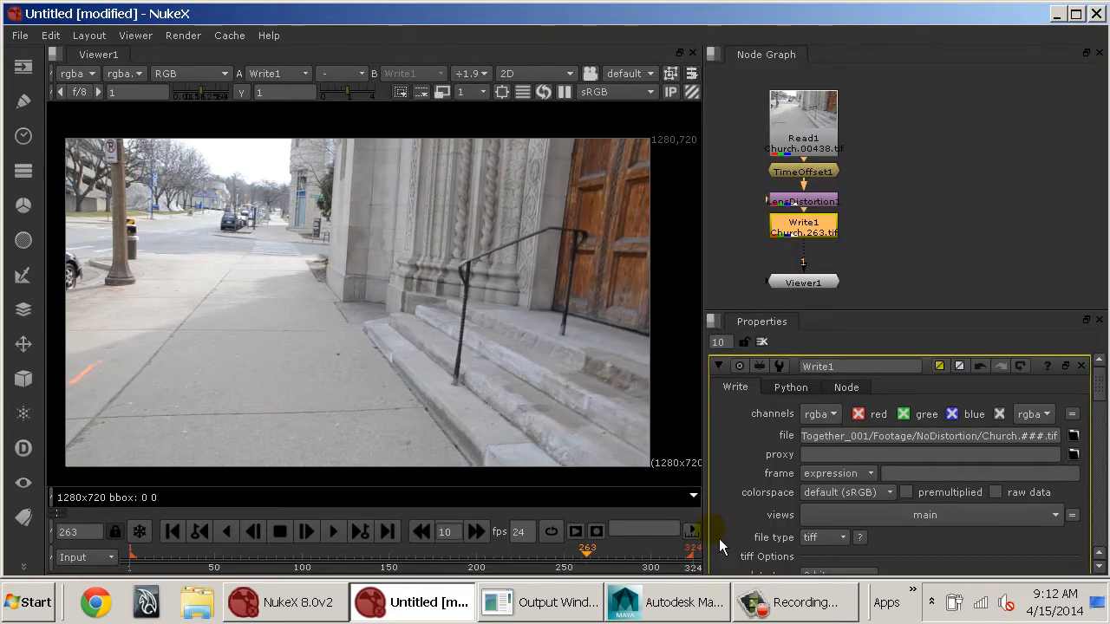
# - Render the Write node's TIFF sequence over the input frame range 1-324
pyautogui.moveTo(1105, 408); pyautogui.dragTo(1104, 424)
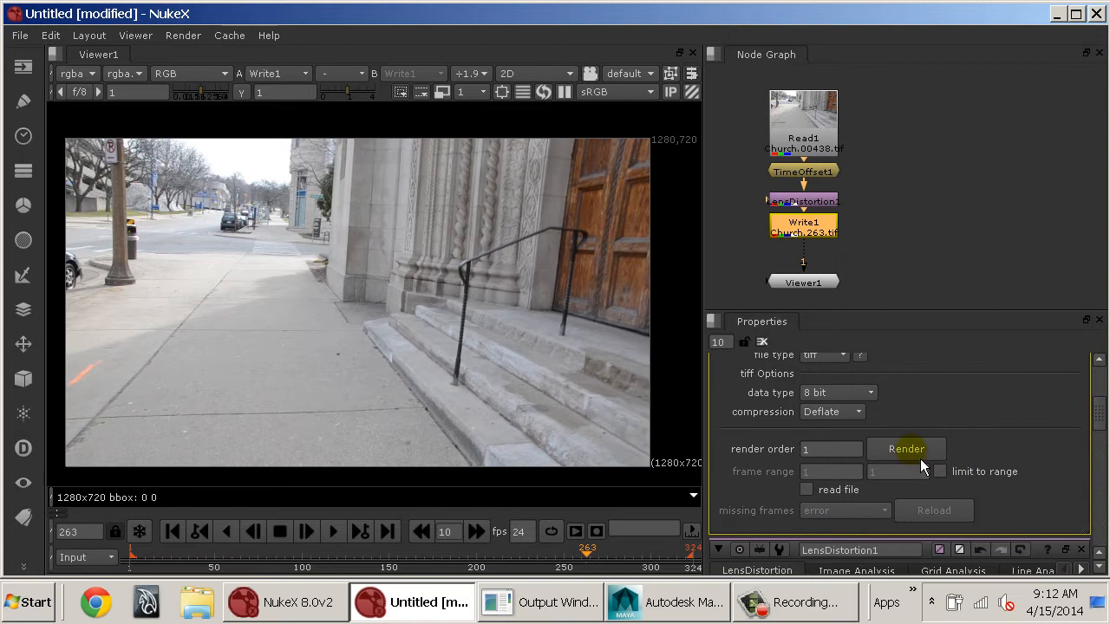
pyautogui.click(920, 460)
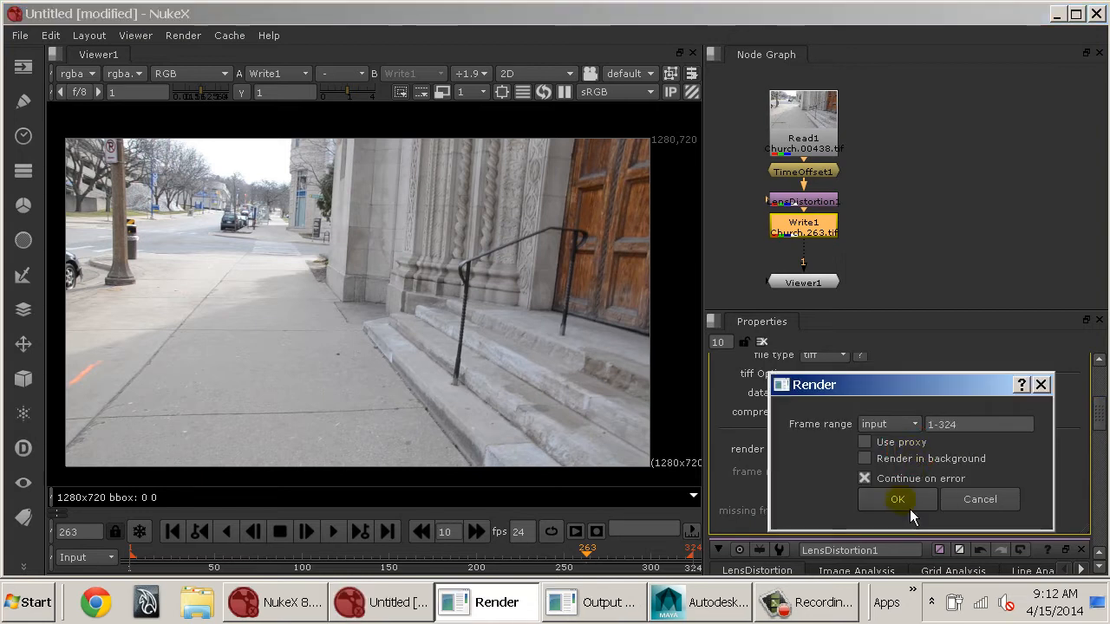
pyautogui.click(909, 509)
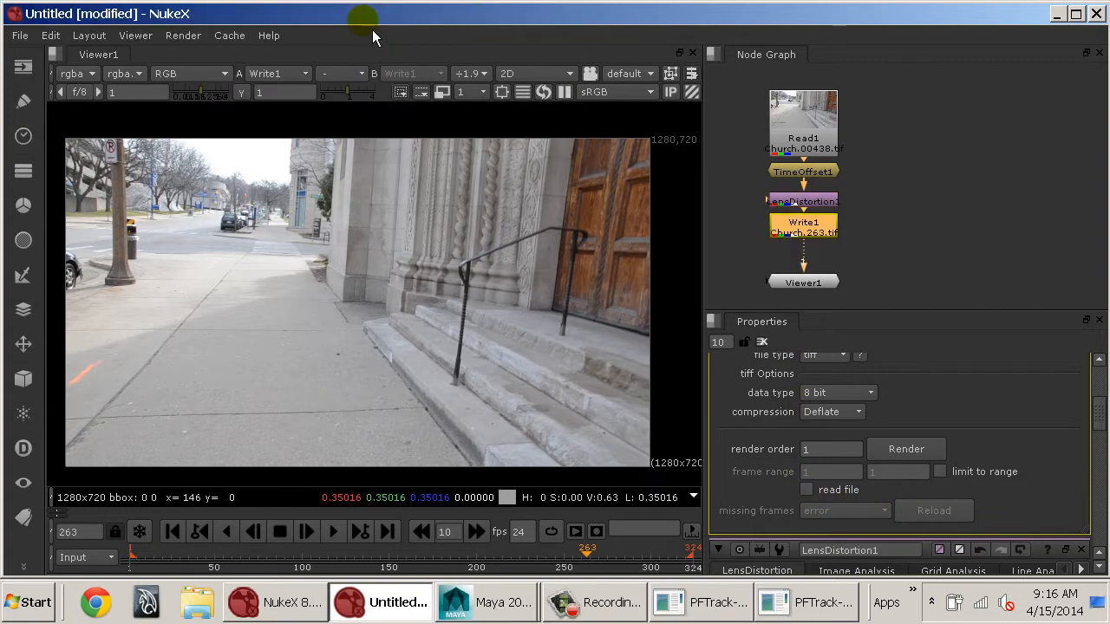
pyautogui.click(968, 176)
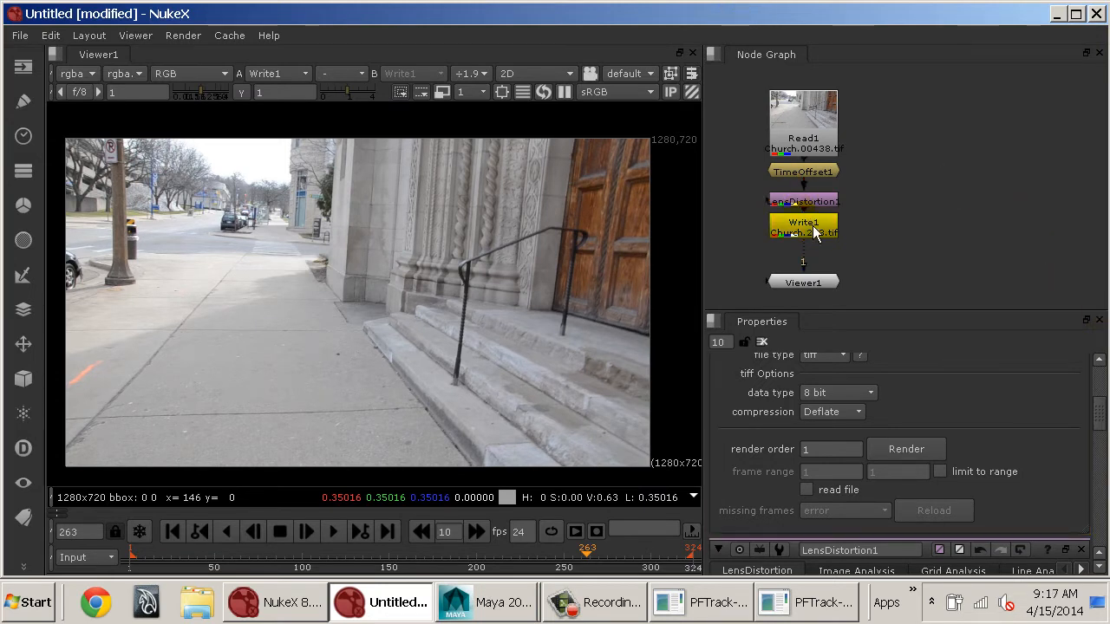
pyautogui.click(816, 222)
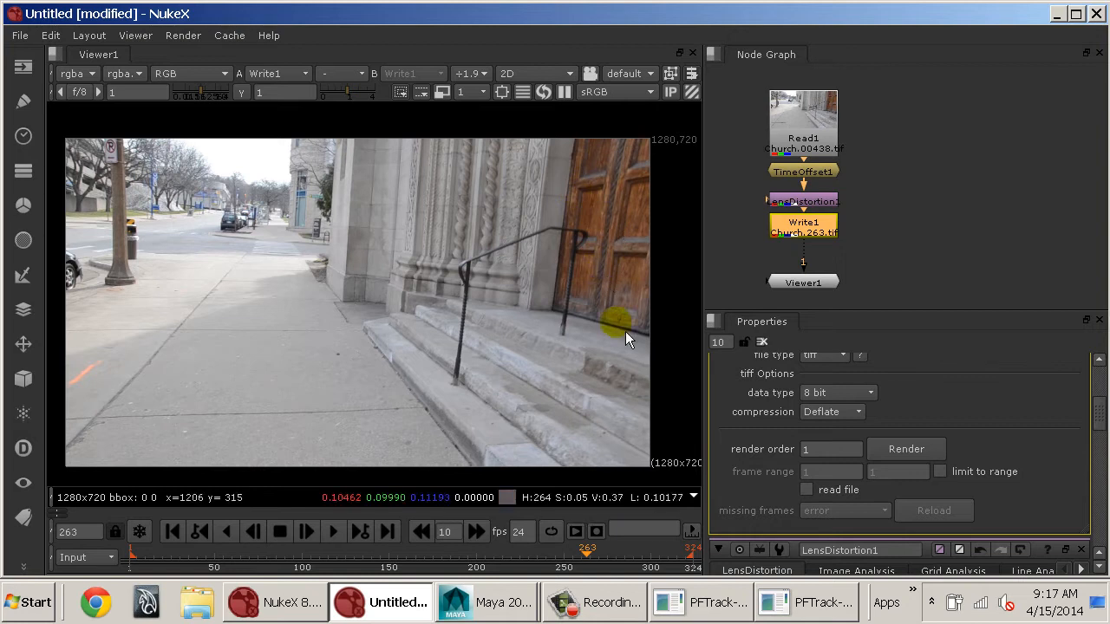
# - Toggle the LensDistortion node off and on repeatedly to compare the original and undistorted footage
pyautogui.click(807, 203)
pyautogui.press('d')
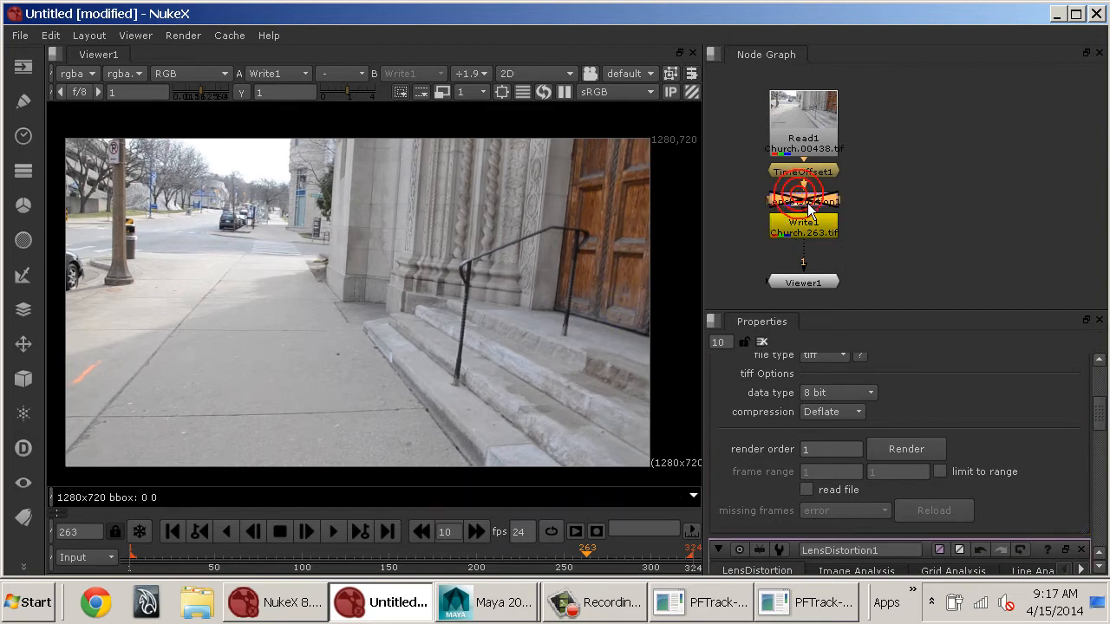
pyautogui.press('d')
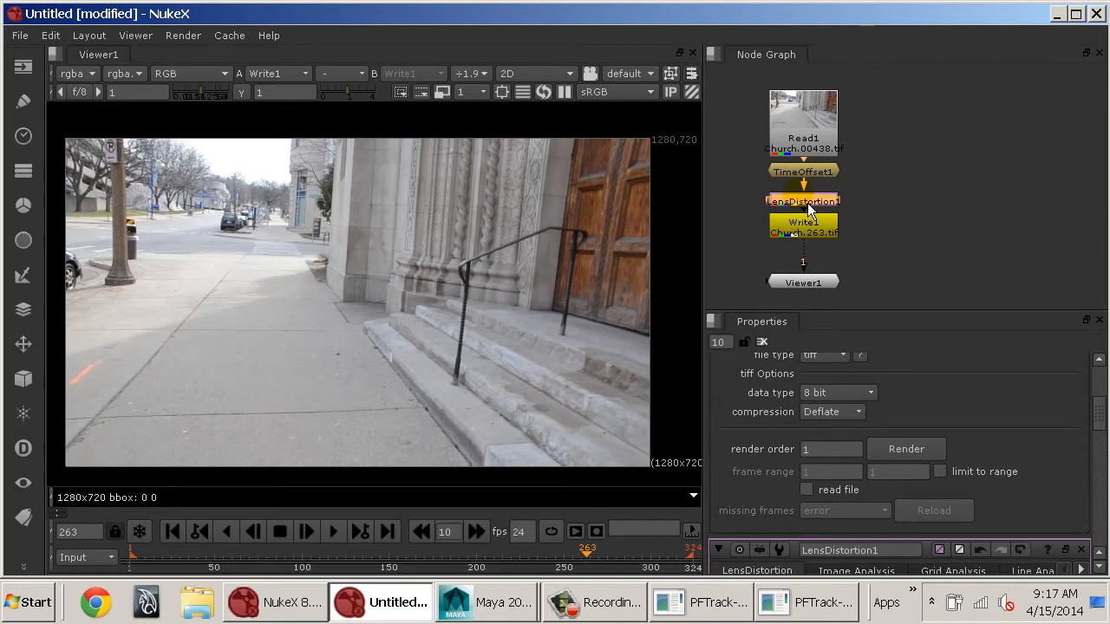
pyautogui.press('d')
pyautogui.press('d')
pyautogui.press('d')
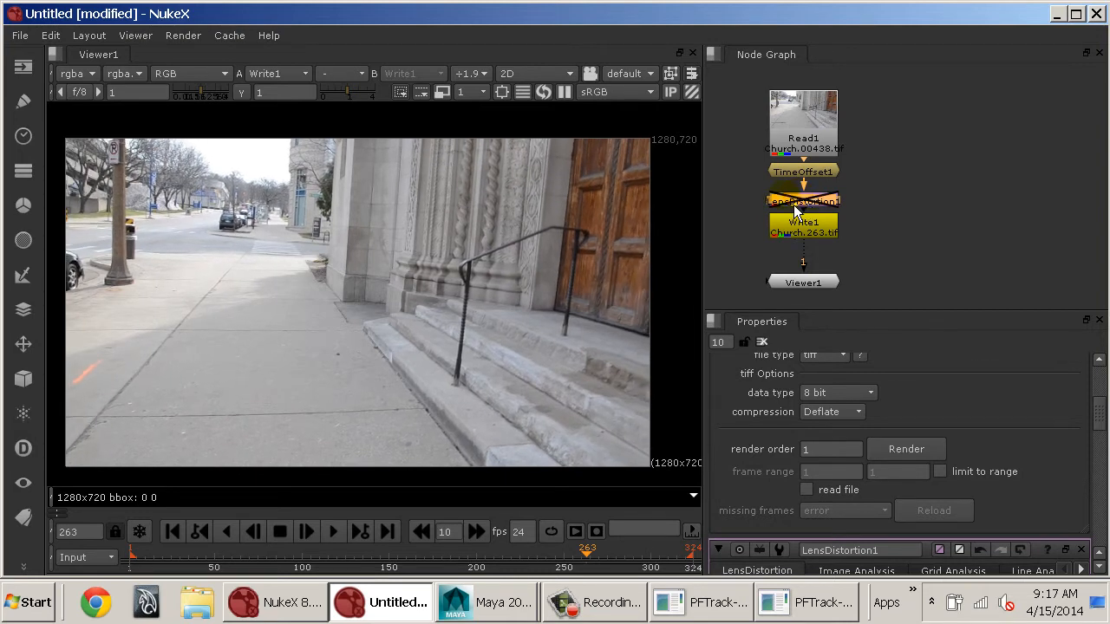
pyautogui.press('d')
# - Save the script as Nuke_PrepFootage in the PuttingItAllTogether_001 folder on the Desktop
pyautogui.click(19, 36)
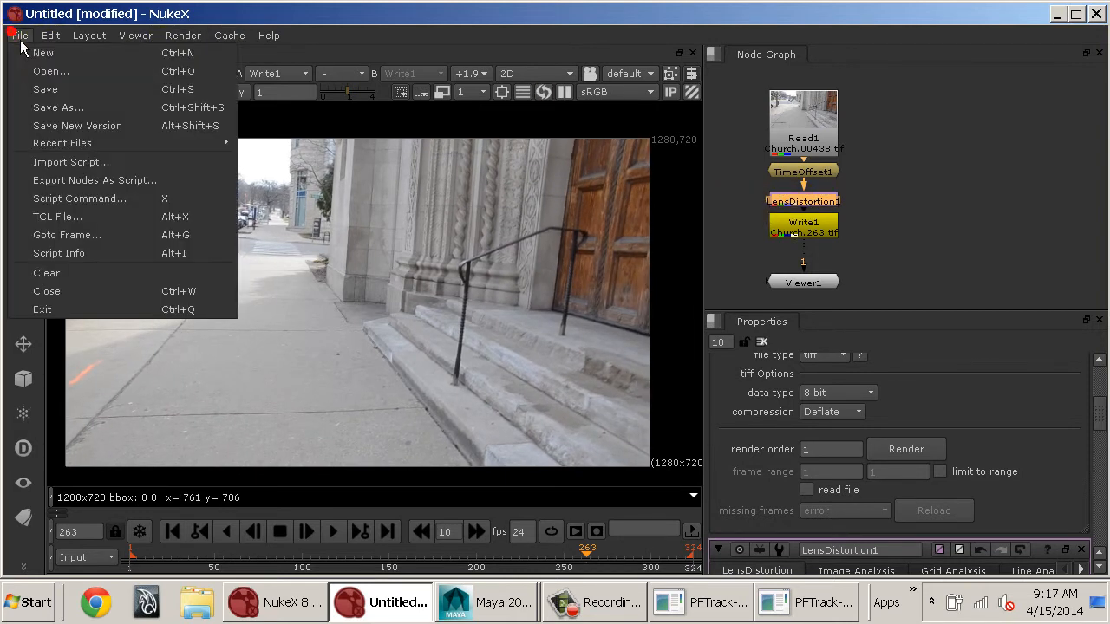
pyautogui.click(88, 109)
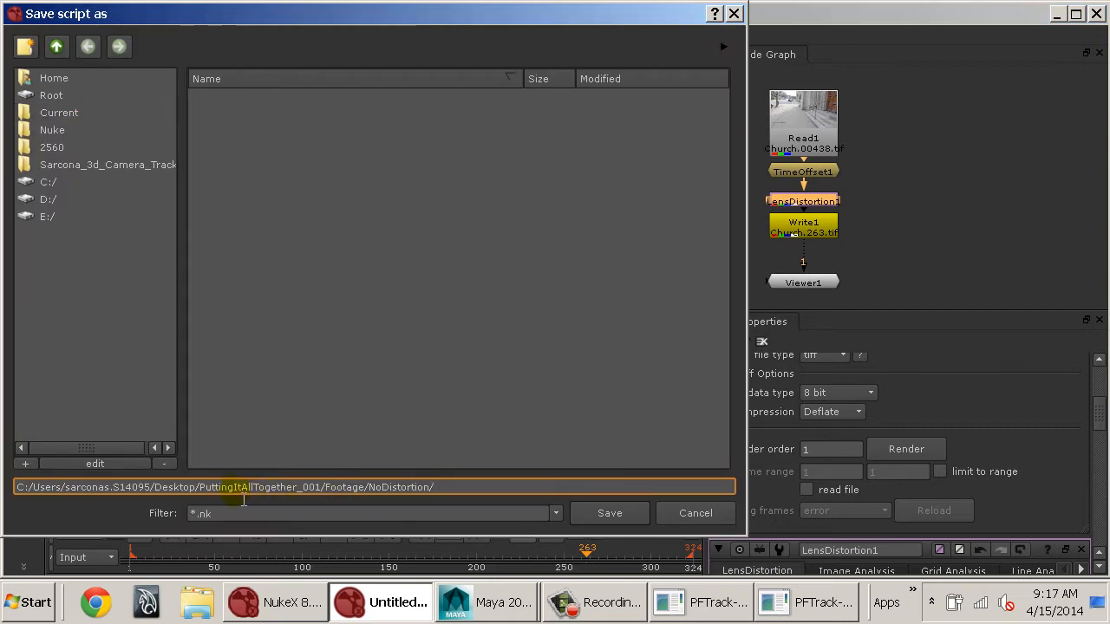
pyautogui.click(462, 498)
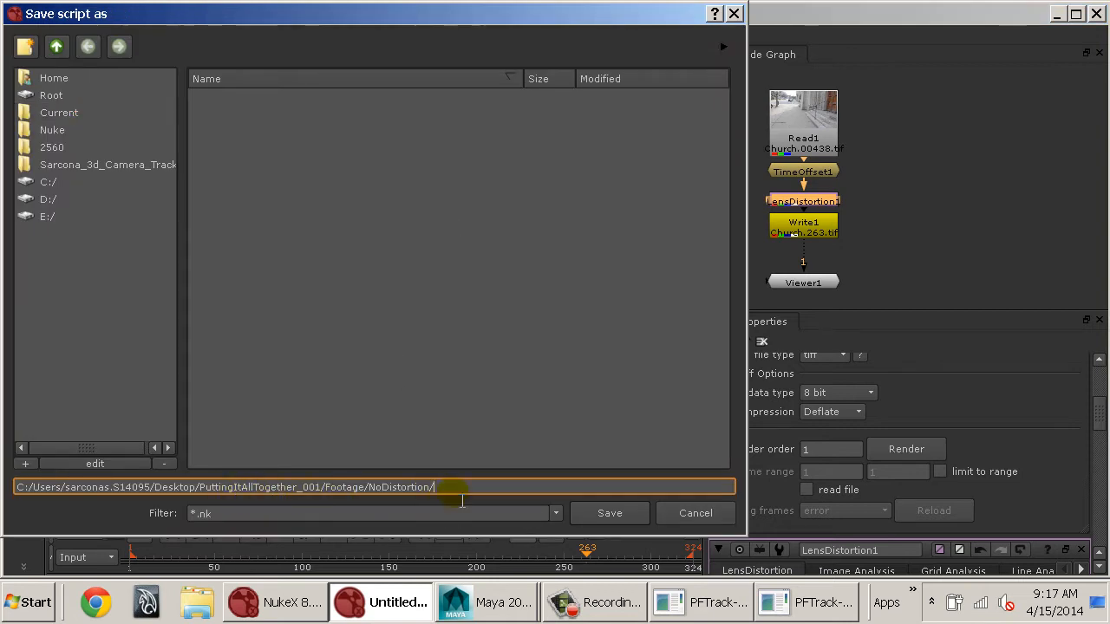
pyautogui.click(57, 46)
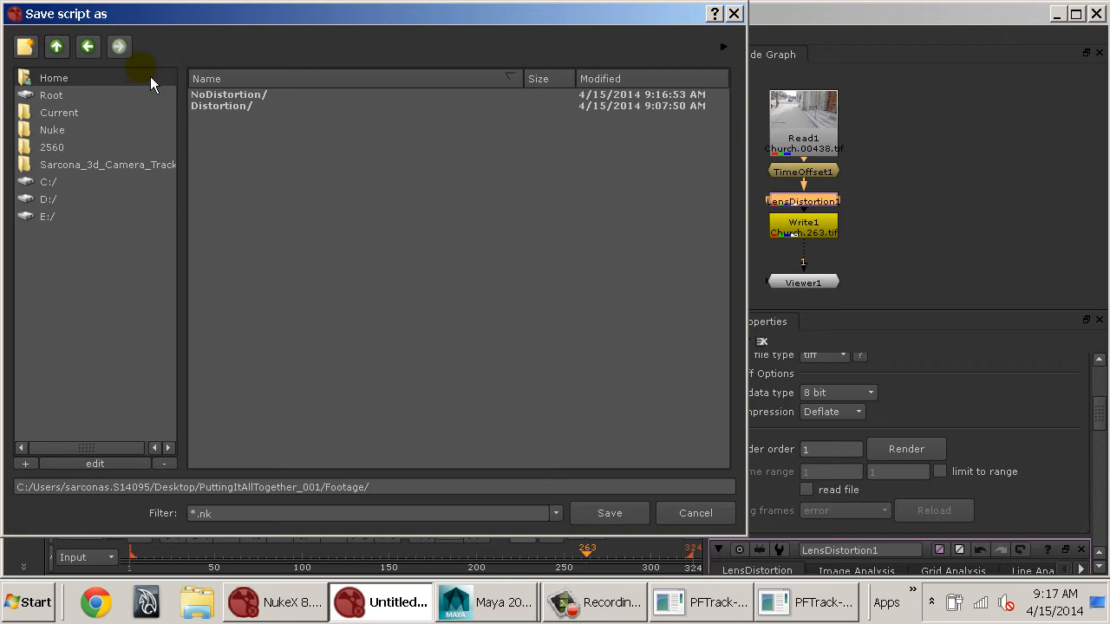
pyautogui.click(56, 46)
pyautogui.click(411, 492)
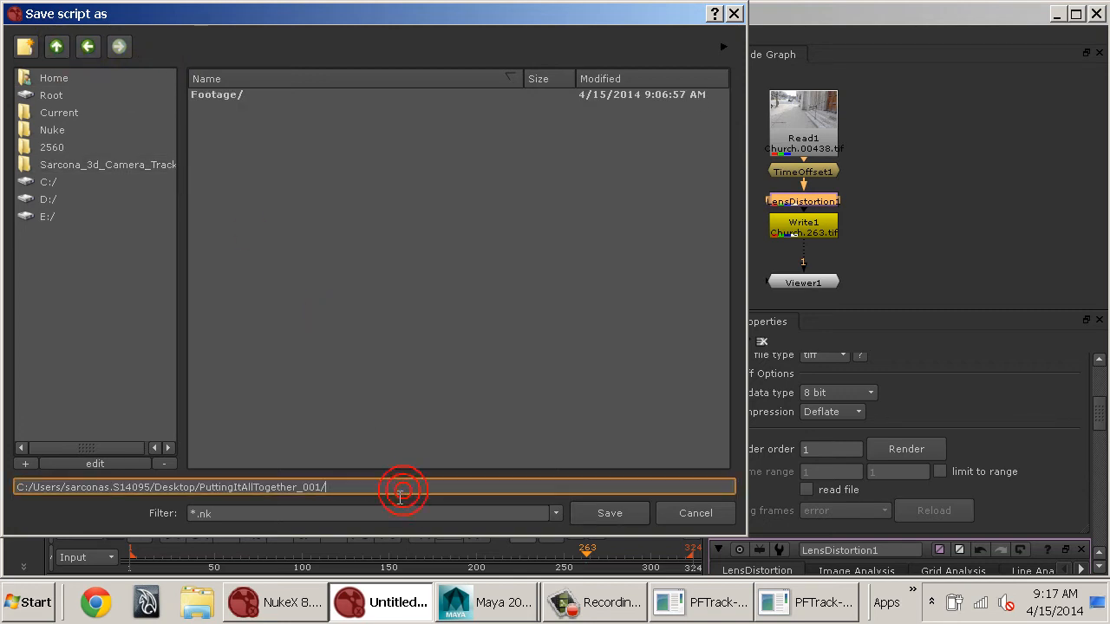
pyautogui.write('N')
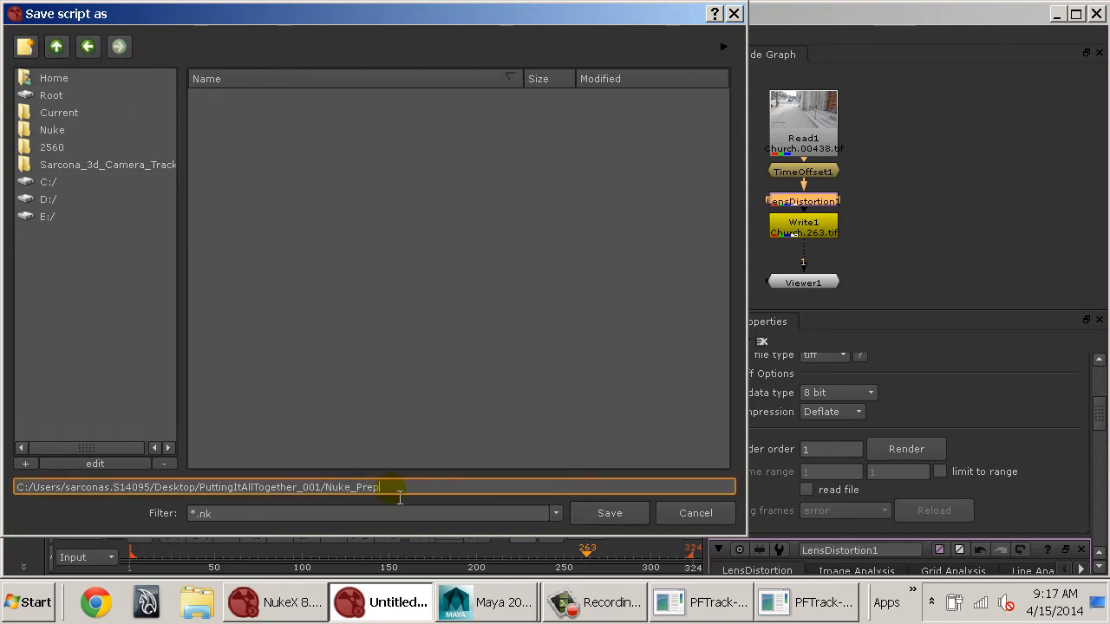
pyautogui.write('uke_PrepFootage')
pyautogui.press('Return')
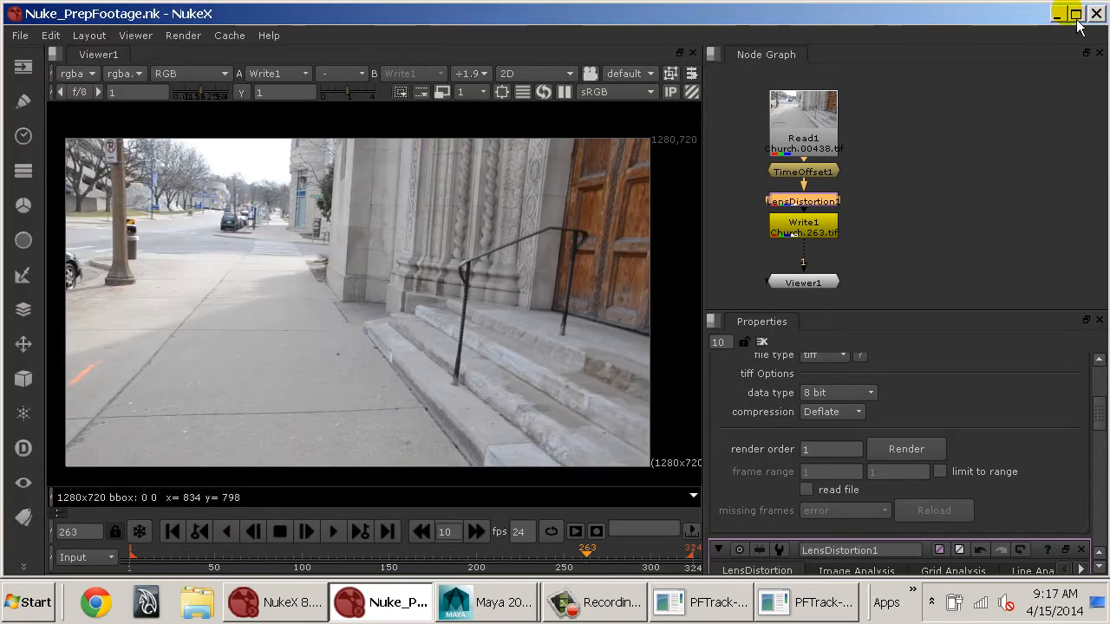
# - Close NukeX, switch to PFTrack and start a new project named Church
pyautogui.click(1103, 24)
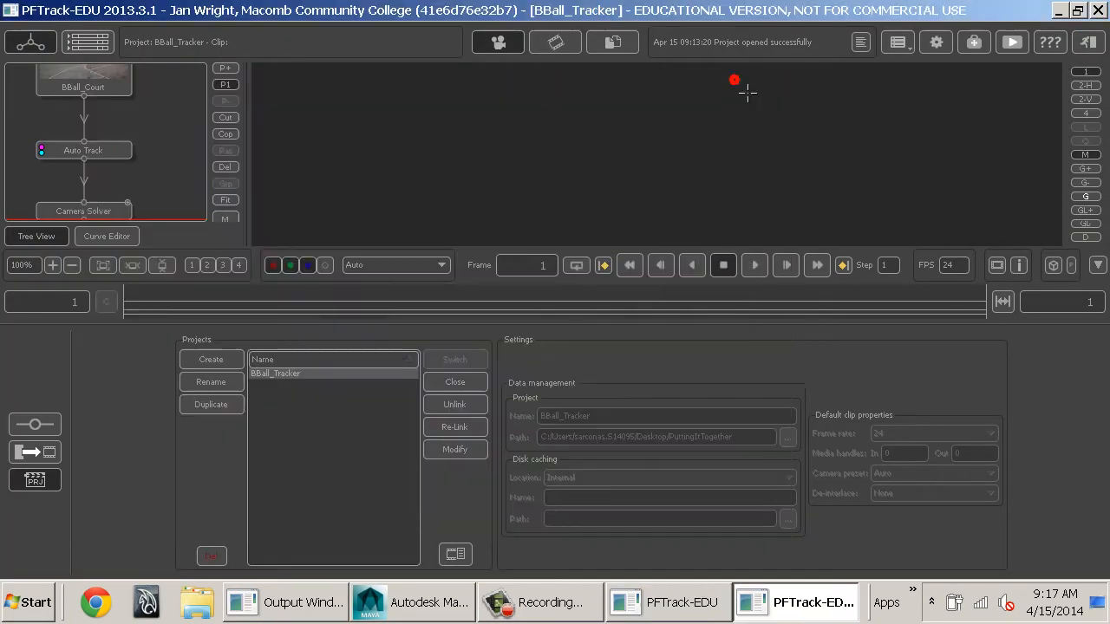
pyautogui.click(736, 89)
pyautogui.click(229, 366)
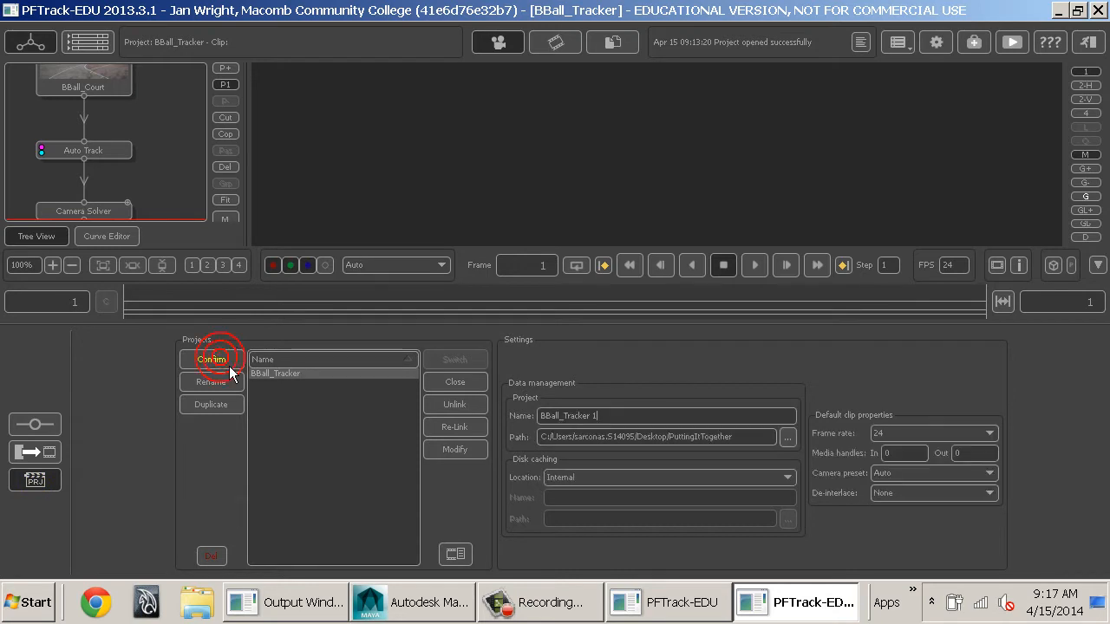
pyautogui.click(640, 423)
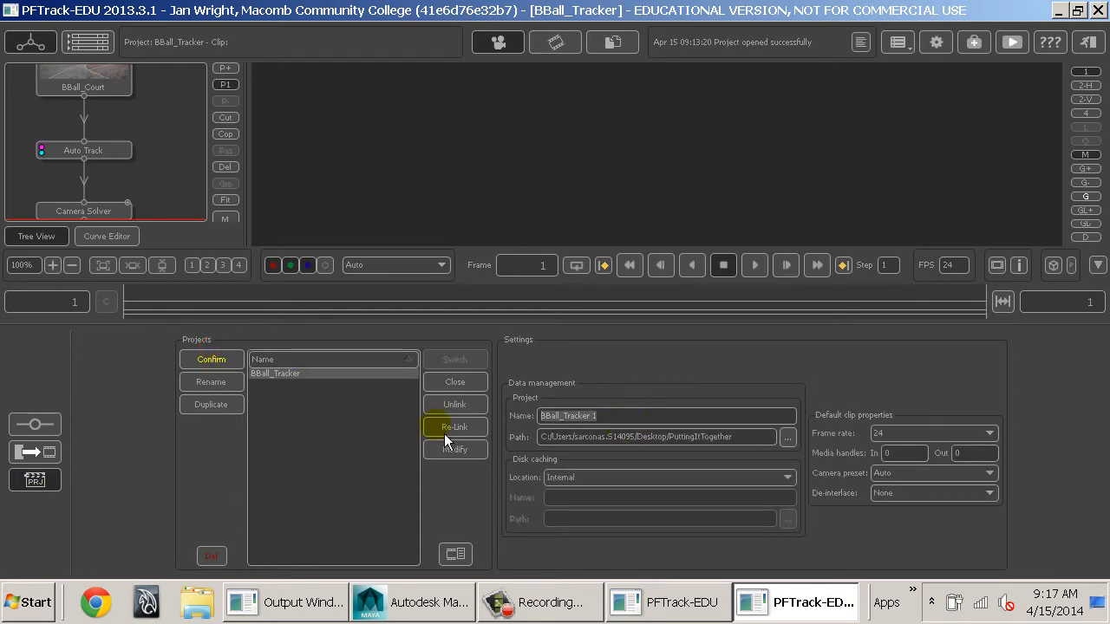
pyautogui.write('Church')
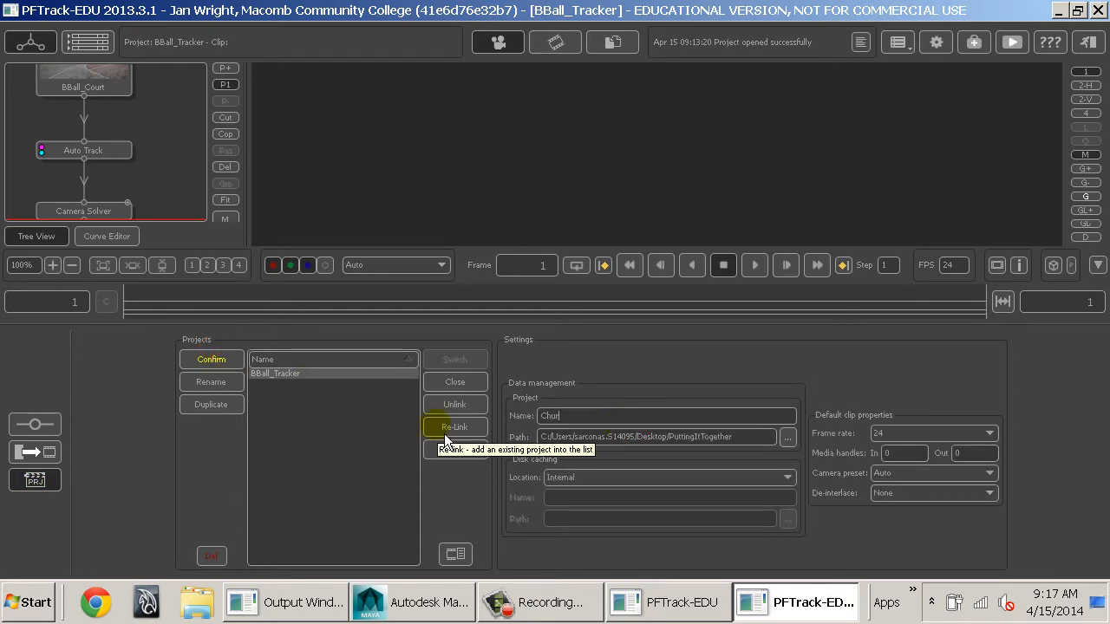
# - Set the Church project's path to Desktop/PuttingItAllTogether_001 and confirm its creation
pyautogui.click(786, 437)
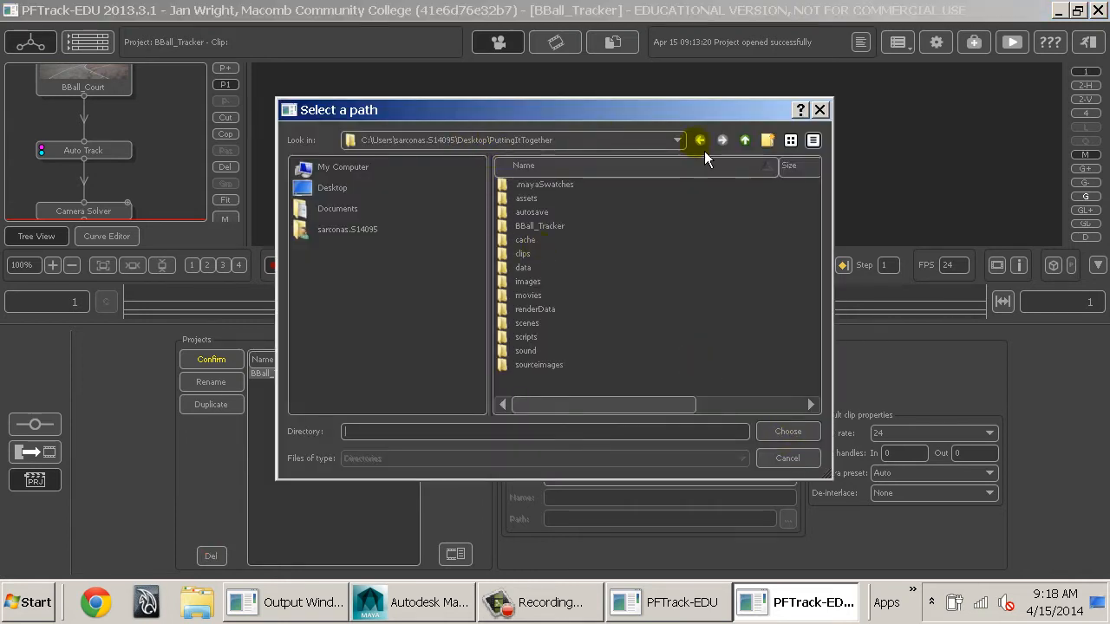
pyautogui.click(746, 146)
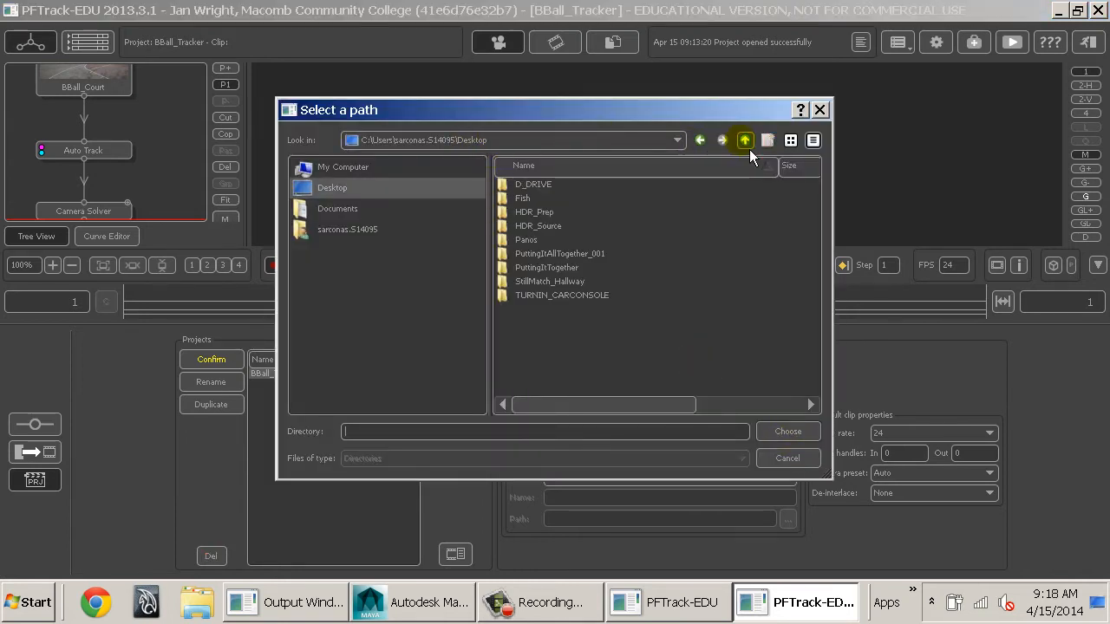
pyautogui.doubleClick(539, 253)
pyautogui.click(802, 433)
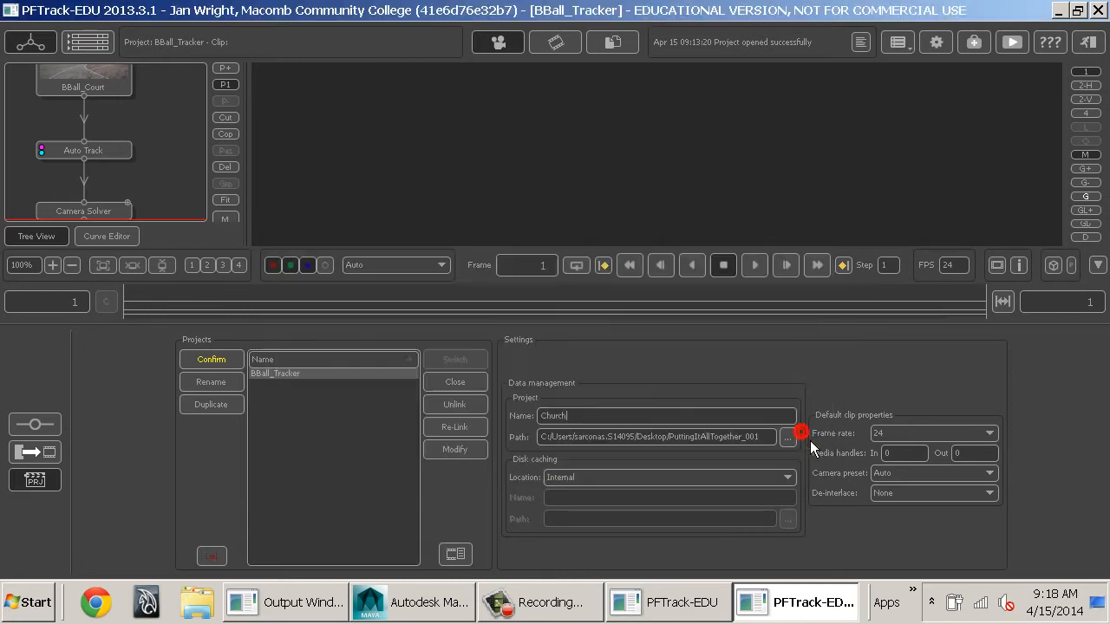
pyautogui.click(210, 359)
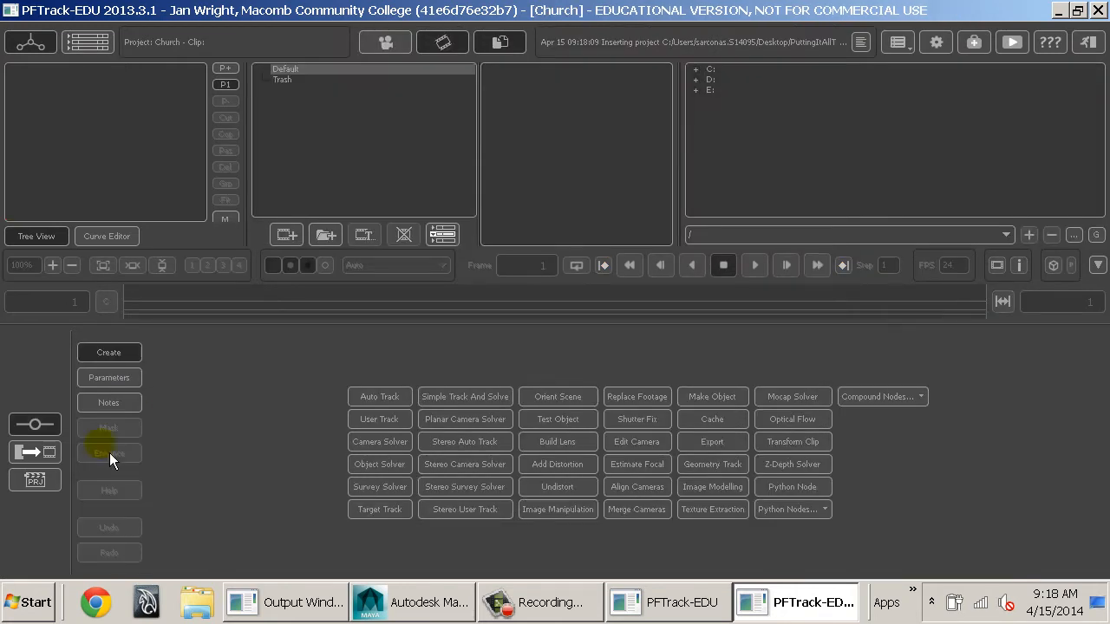
pyautogui.click(58, 480)
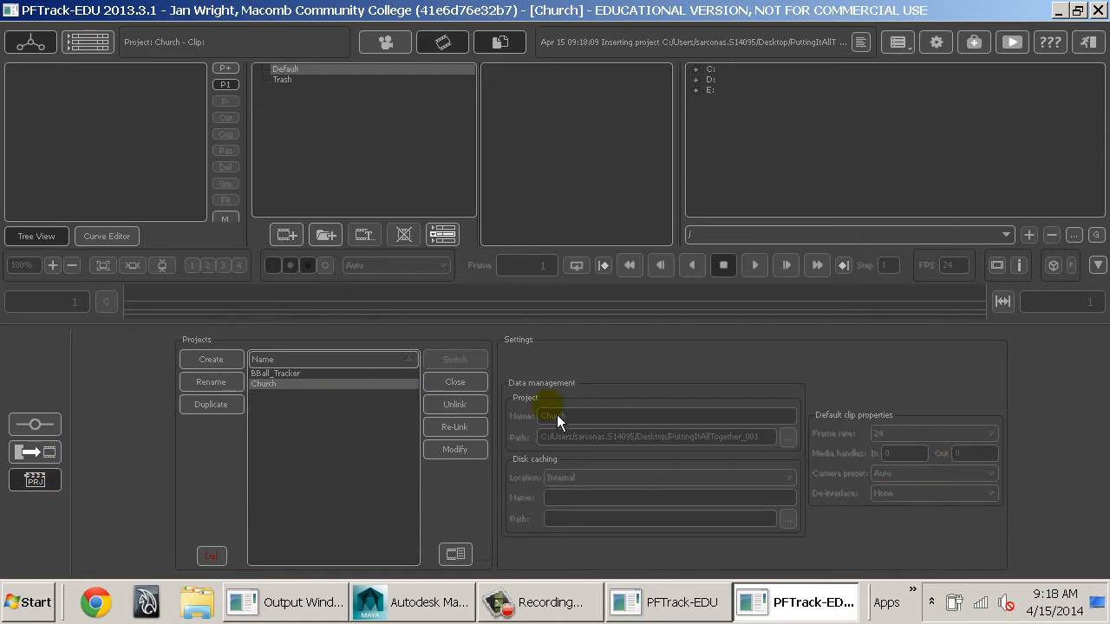
pyautogui.click(294, 397)
pyautogui.click(45, 425)
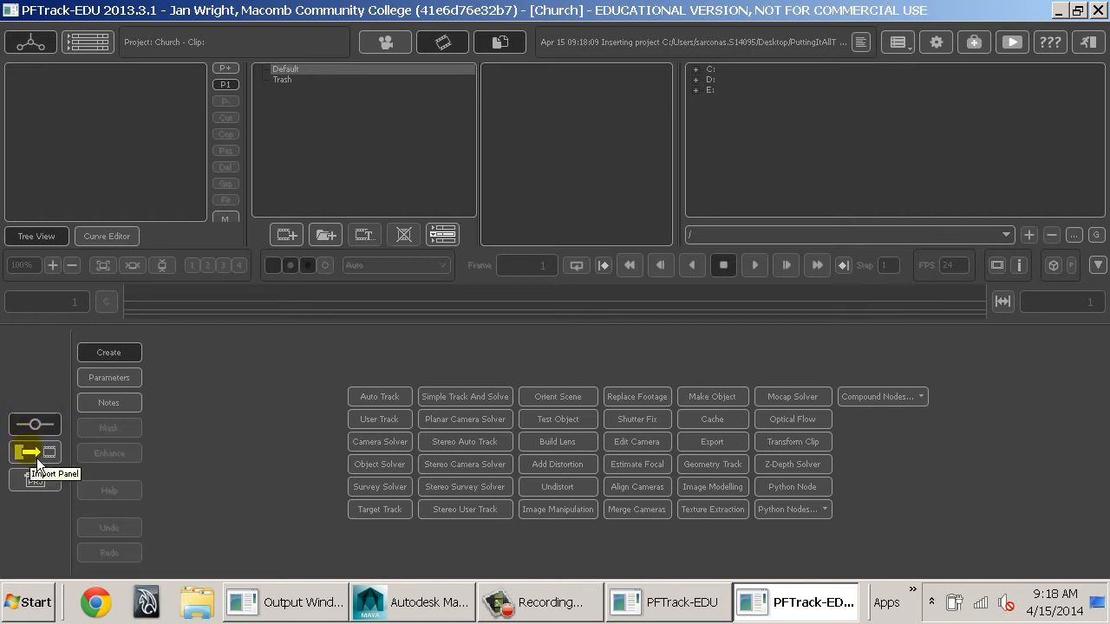
pyautogui.click(36, 463)
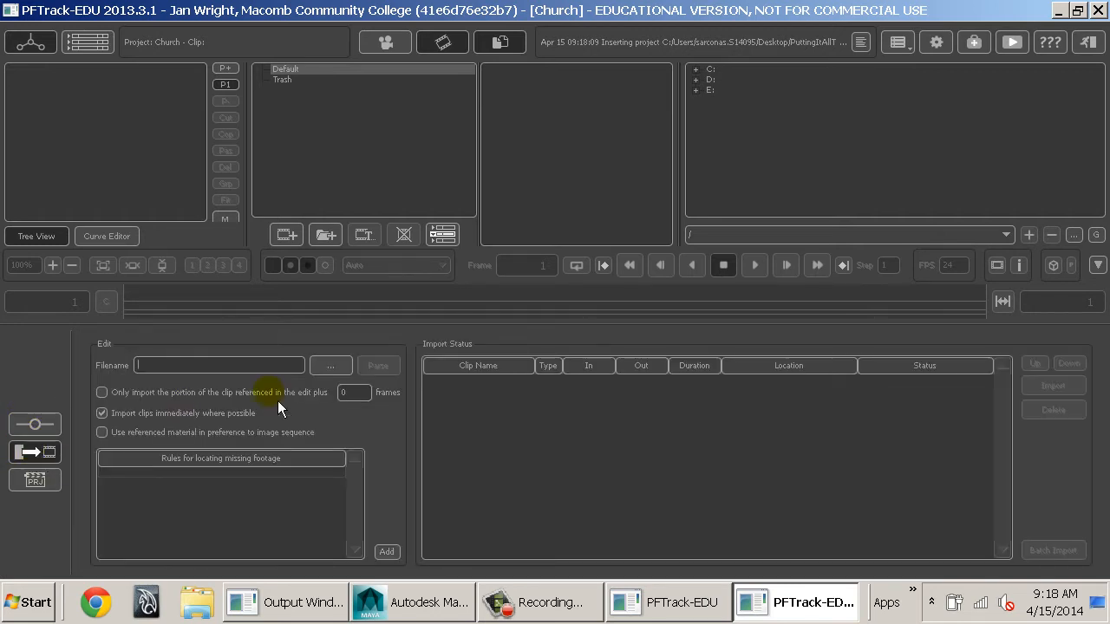
pyautogui.click(336, 371)
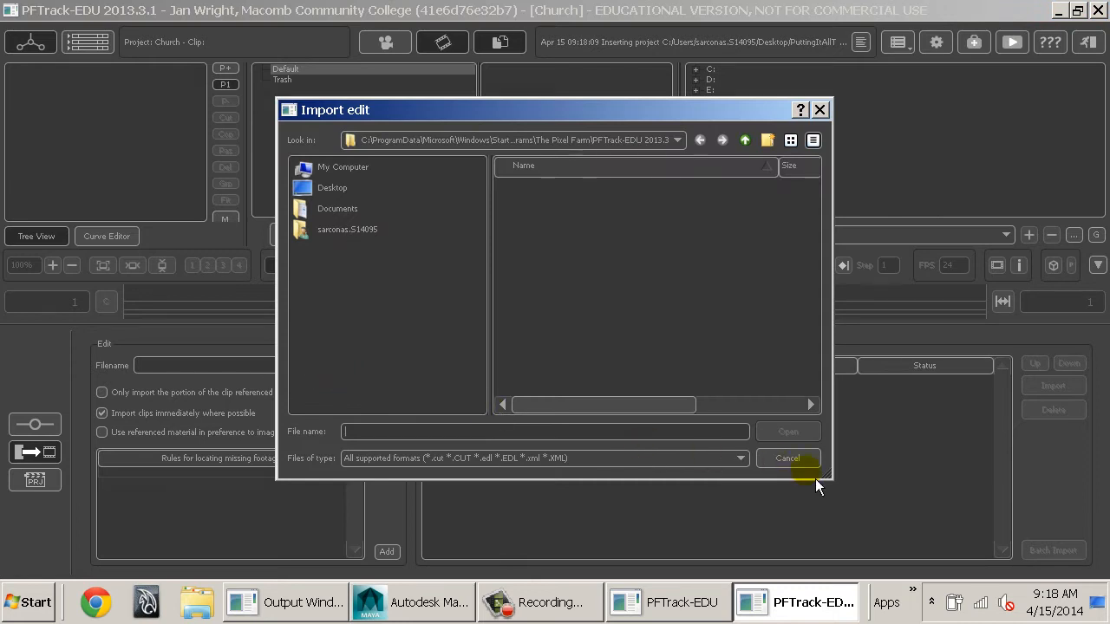
pyautogui.click(789, 458)
pyautogui.click(41, 428)
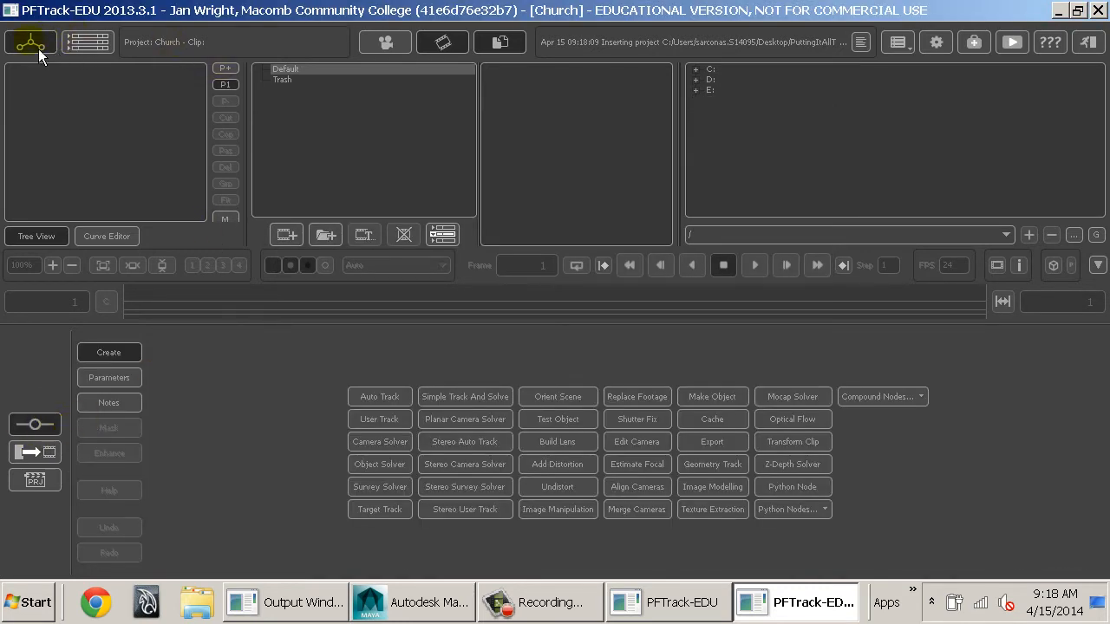
pyautogui.click(85, 52)
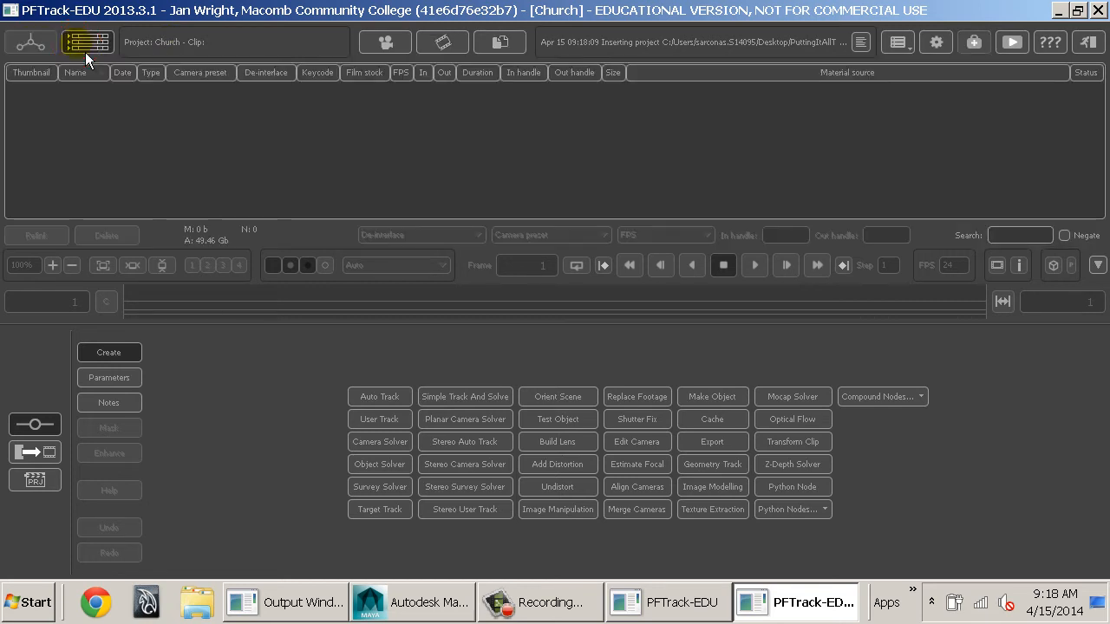
pyautogui.click(76, 45)
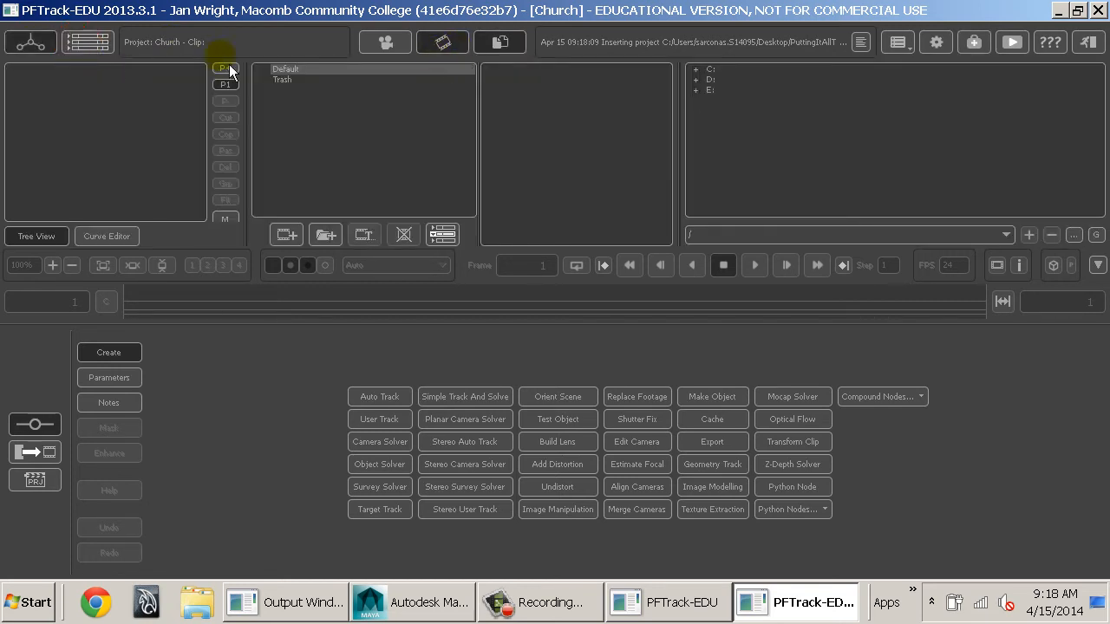
pyautogui.click(40, 53)
# - Browse the C: drive's file tree to the NoDistortion folder in the user's Desktop/PuttingItAllTogether_001/Footage
pyautogui.doubleClick(715, 73)
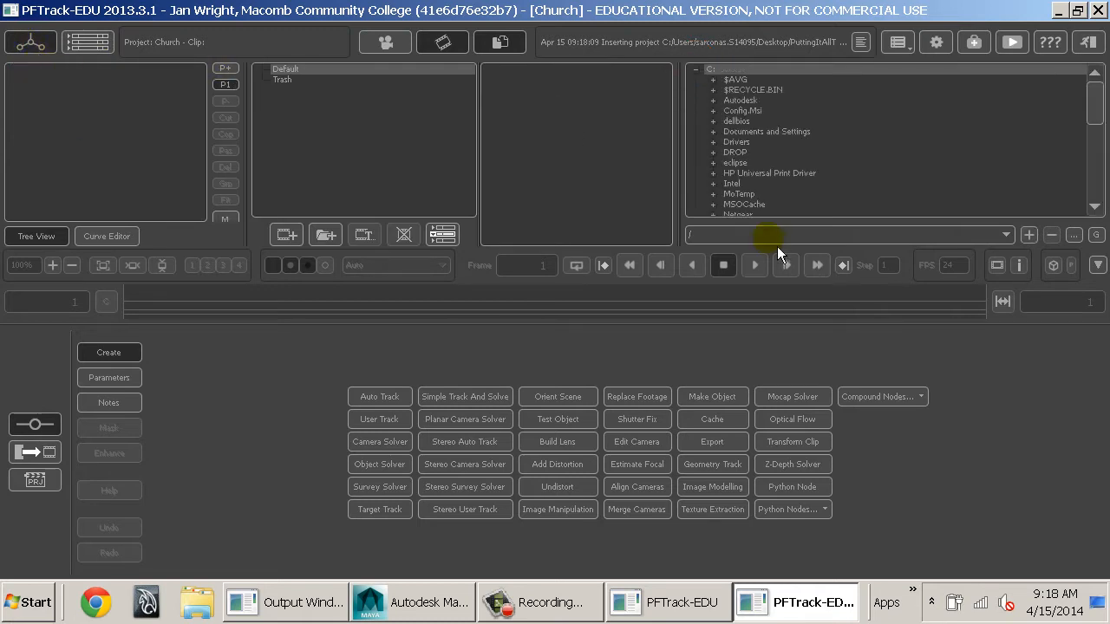
pyautogui.scroll(-5, 760, 194)
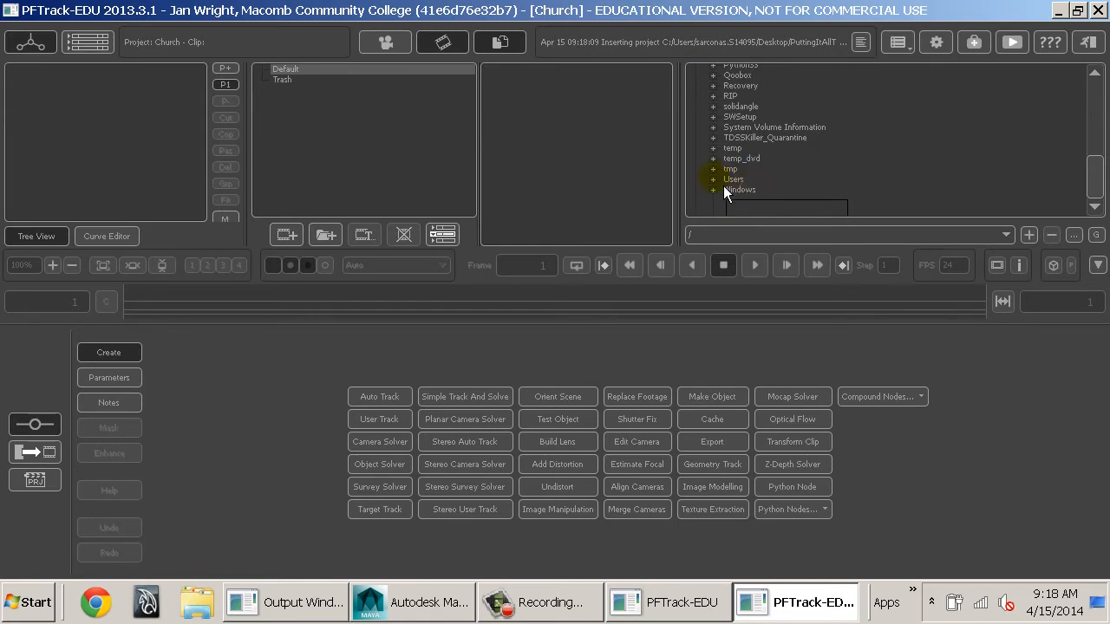
pyautogui.doubleClick(720, 187)
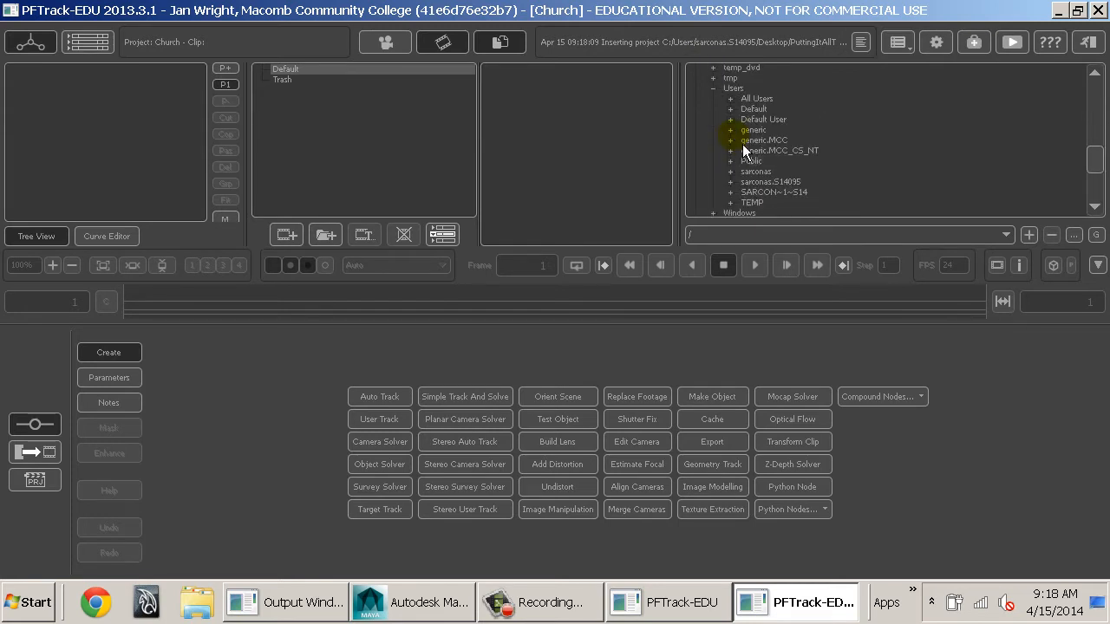
pyautogui.doubleClick(737, 185)
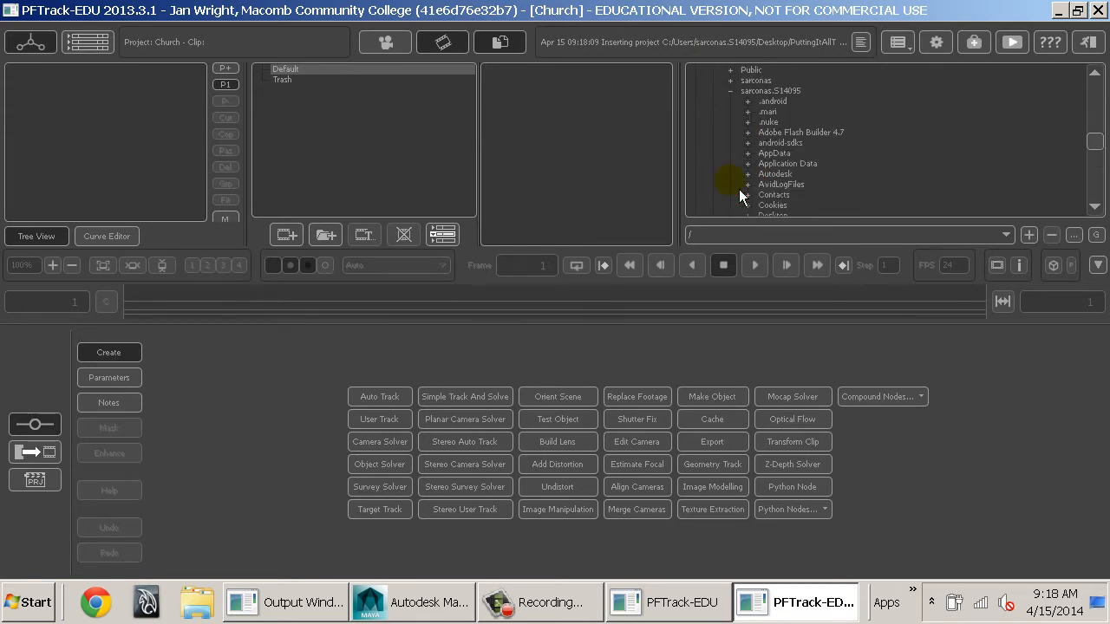
pyautogui.scroll(-3, 747, 186)
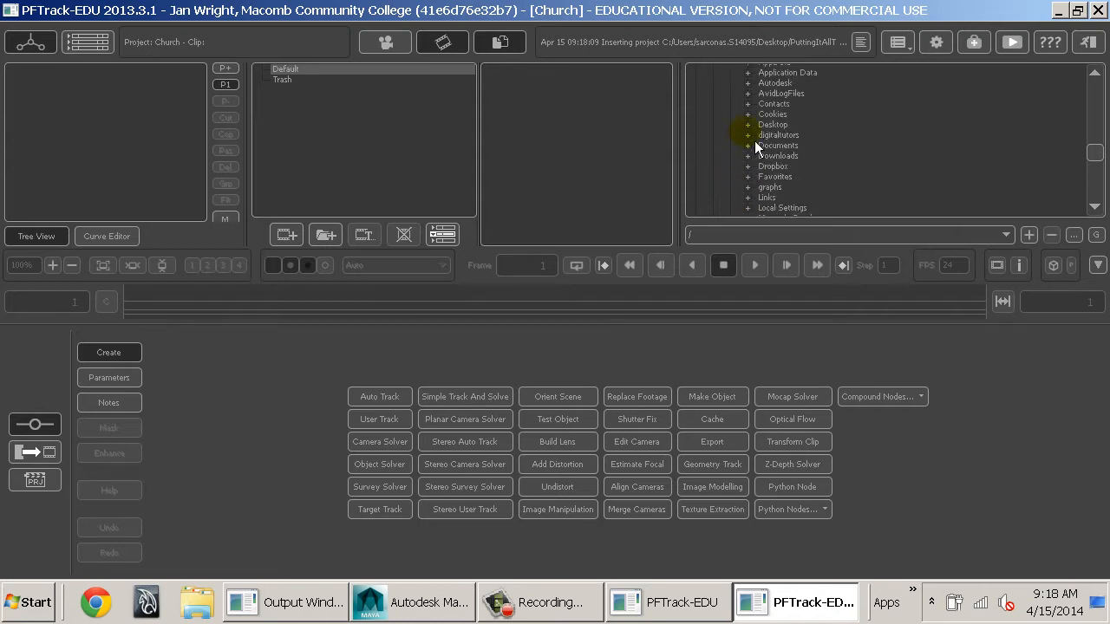
pyautogui.doubleClick(768, 128)
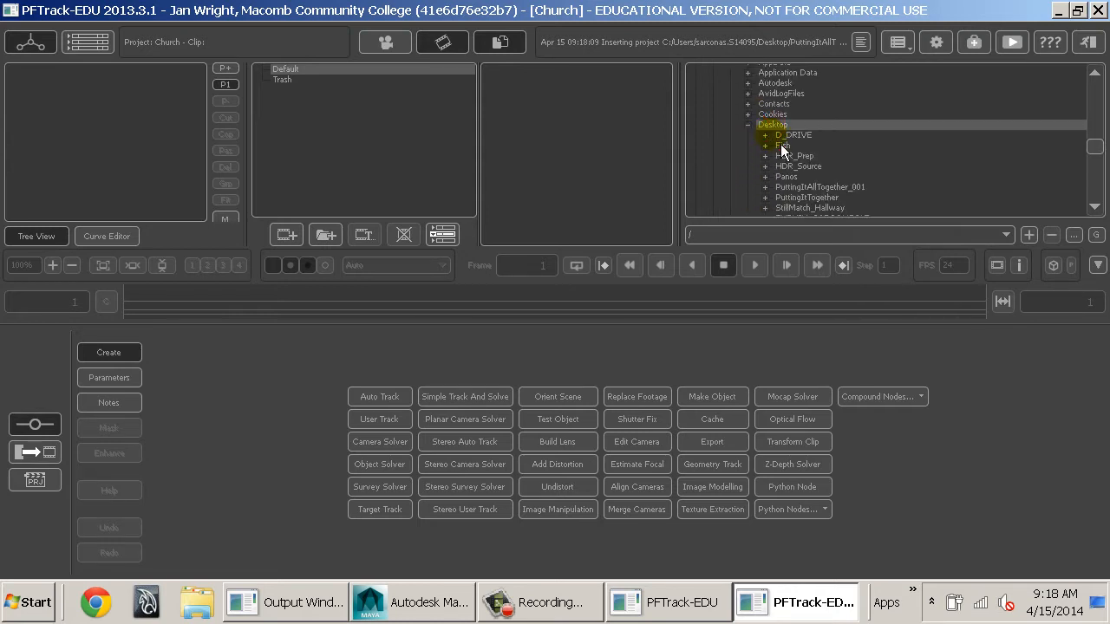
pyautogui.doubleClick(796, 187)
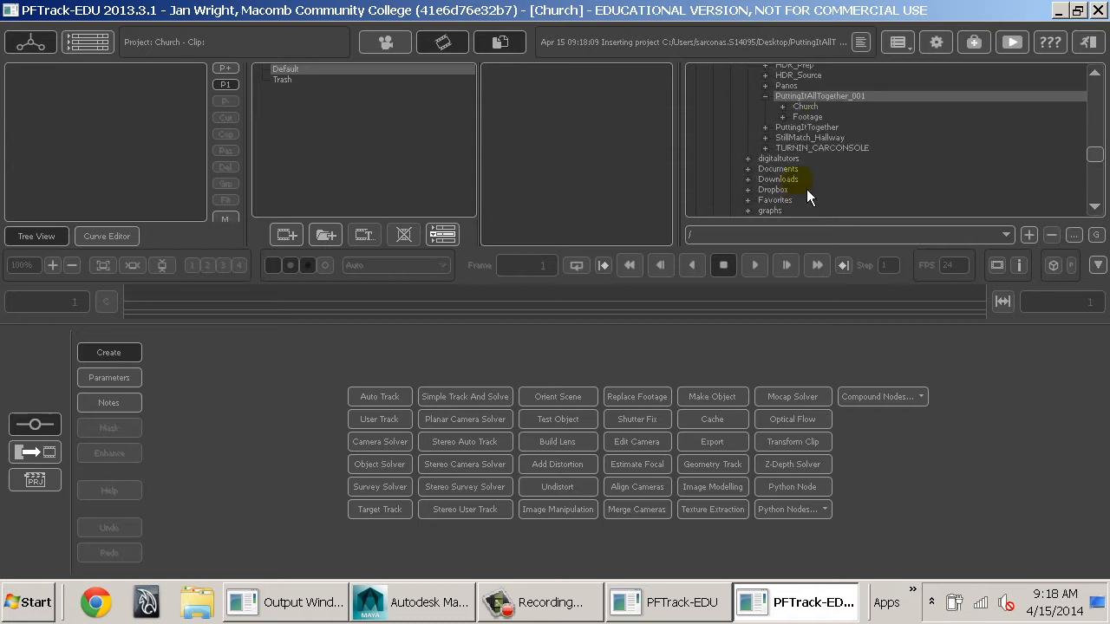
pyautogui.doubleClick(815, 117)
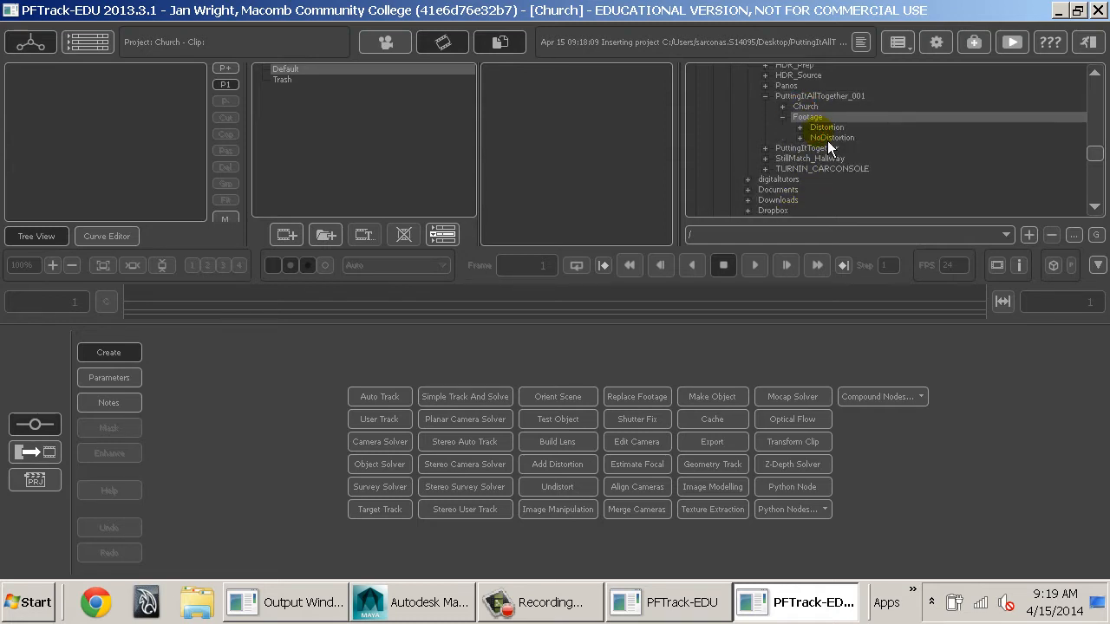
pyautogui.doubleClick(822, 138)
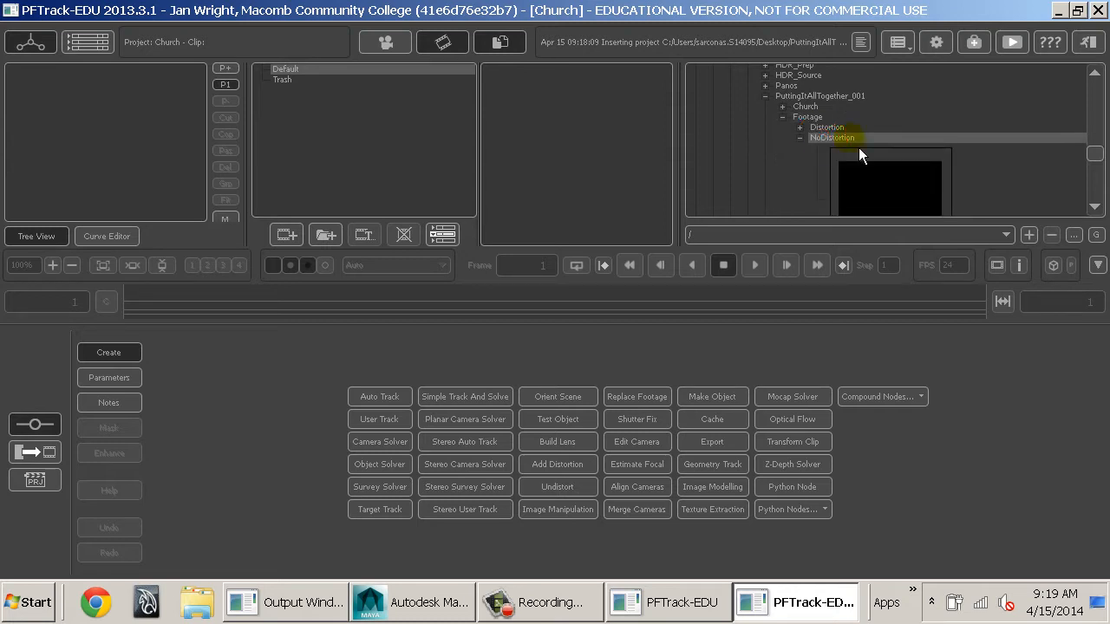
# - Add the Church image sequence from the NoDistortion folder to the node tree as a clip input
pyautogui.scroll(-3, 858, 149)
pyautogui.moveTo(881, 125); pyautogui.dragTo(58, 99)
pyautogui.click(103, 141)
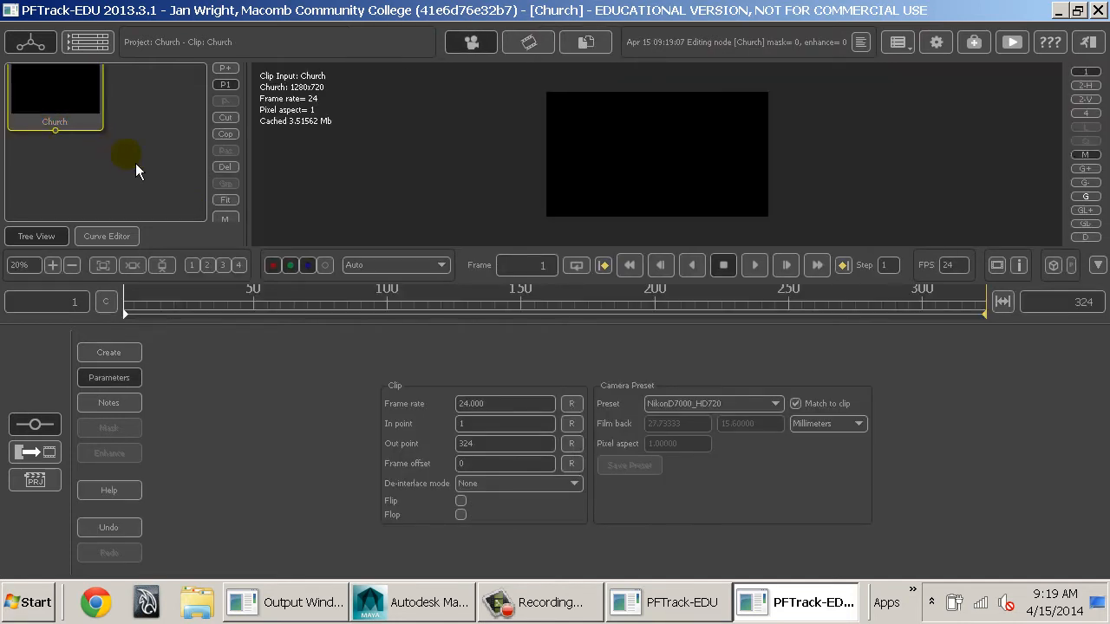
# - Reposition the Church clip node within the node tree and scrub the opening part of its timeline
pyautogui.moveTo(67, 110); pyautogui.dragTo(112, 127)
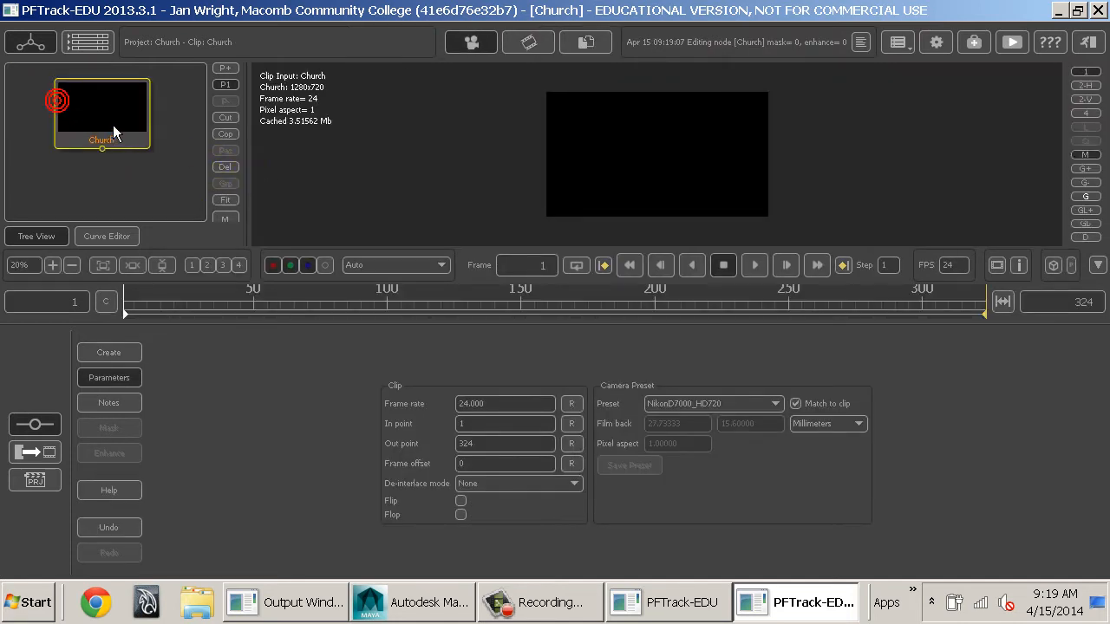
pyautogui.click(113, 126)
pyautogui.click(167, 302)
pyautogui.moveTo(175, 309); pyautogui.dragTo(154, 320)
pyautogui.click(93, 140)
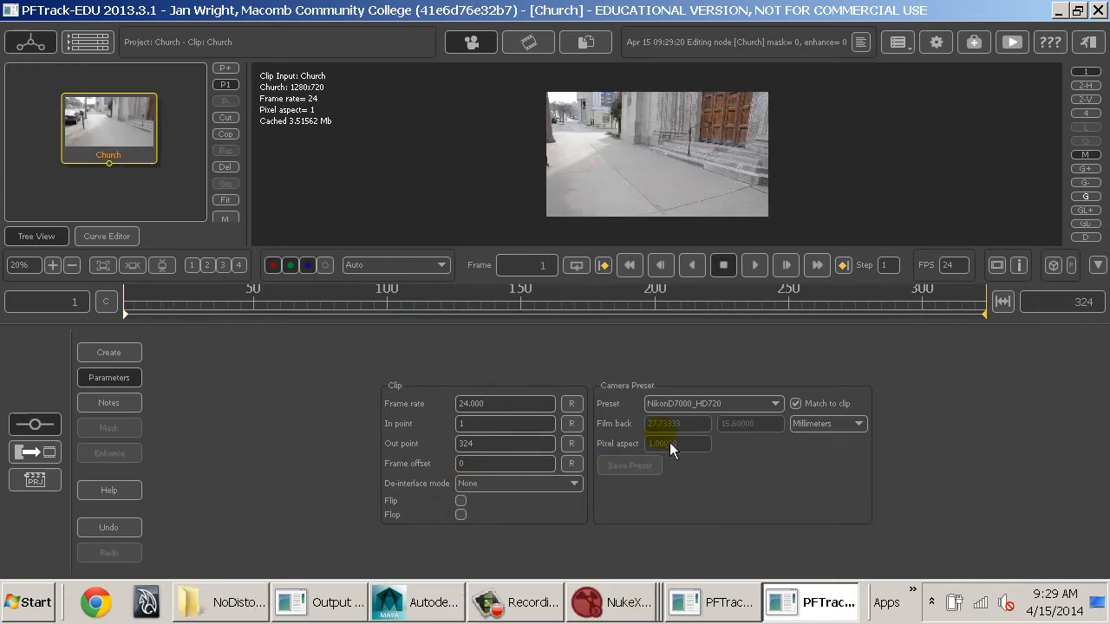
# - Switch to NukeX, close it while saving the changes to Nuke_PrepFootage.nk, and return to the Church project in PFTrack
pyautogui.hotkey('alt', 'Tab')
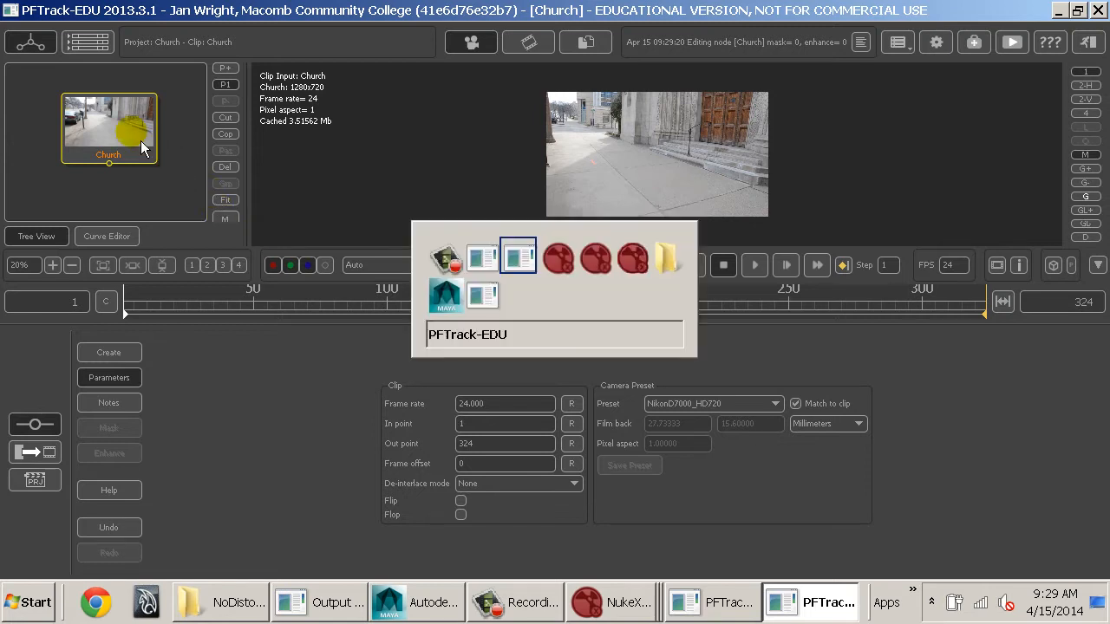
pyautogui.hotkey('alt', 'Tab')
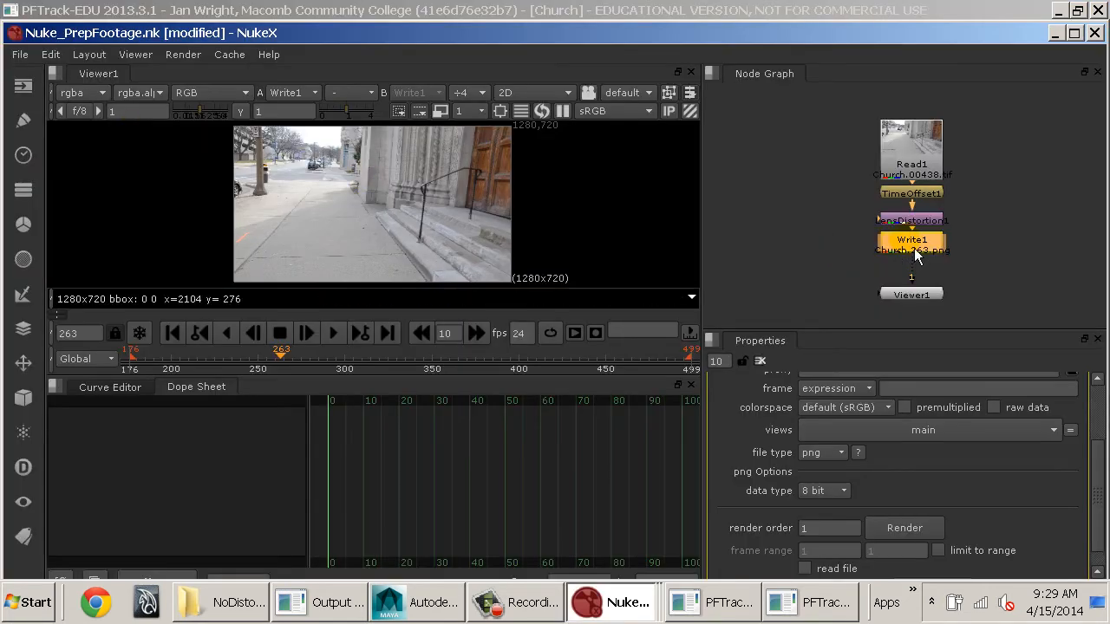
pyautogui.click(912, 256)
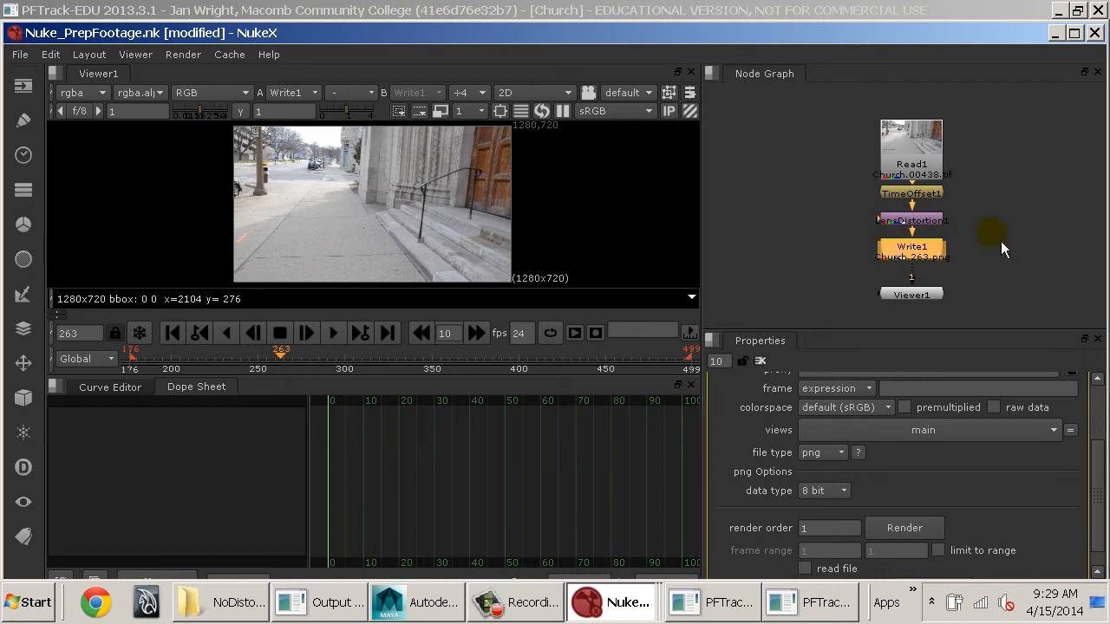
pyautogui.click(1095, 32)
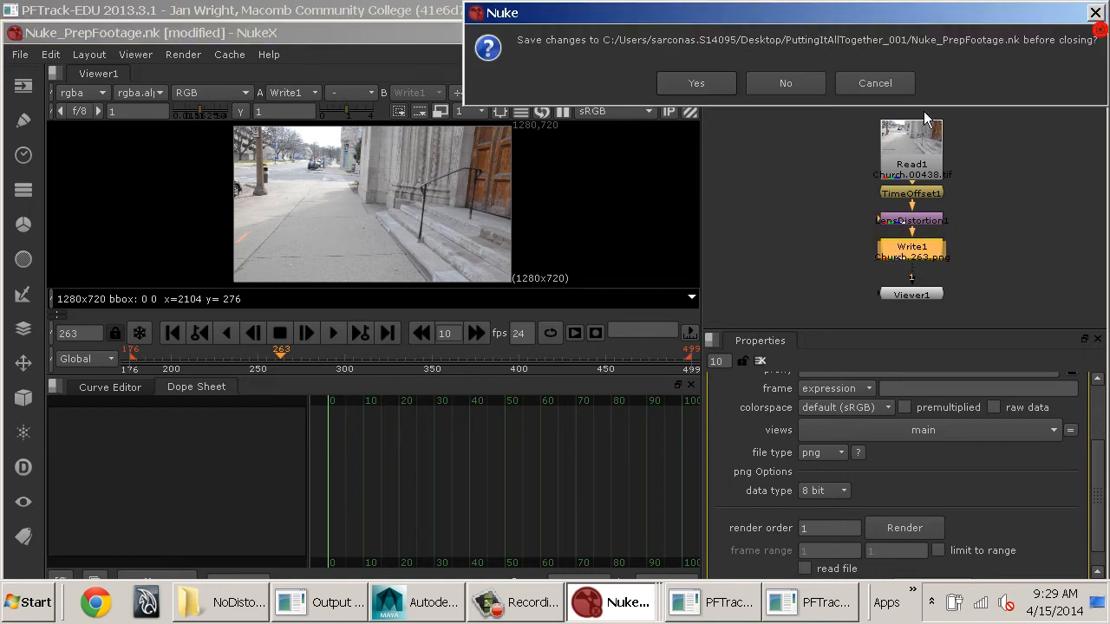
pyautogui.click(724, 90)
pyautogui.click(157, 144)
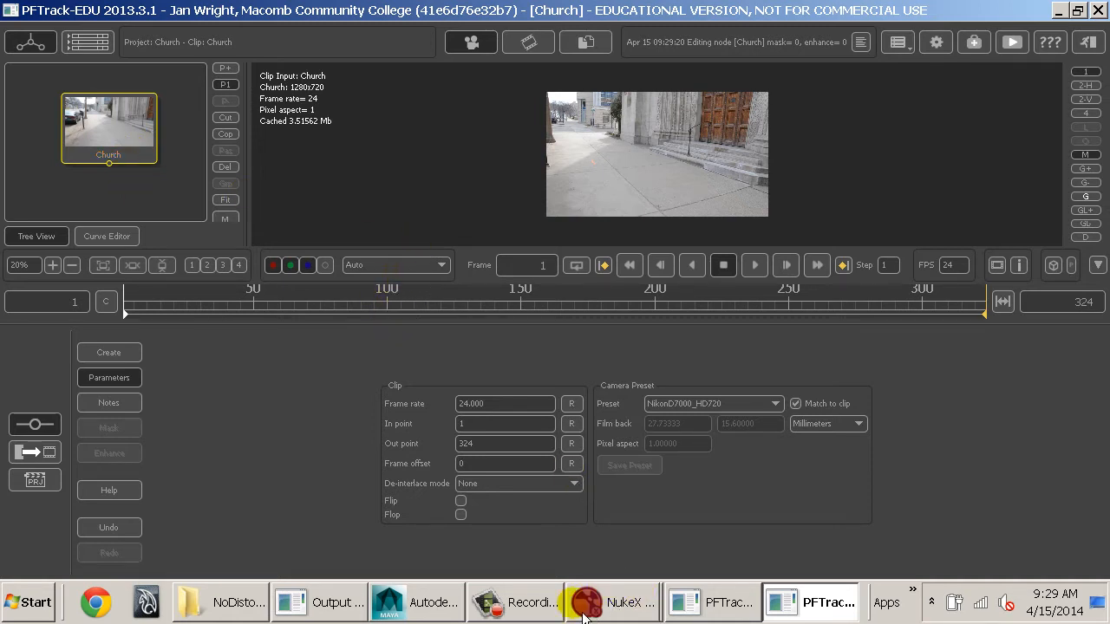
# - Scrub through the Church clip, return it to its first frame, and check the available camera presets
pyautogui.click(731, 603)
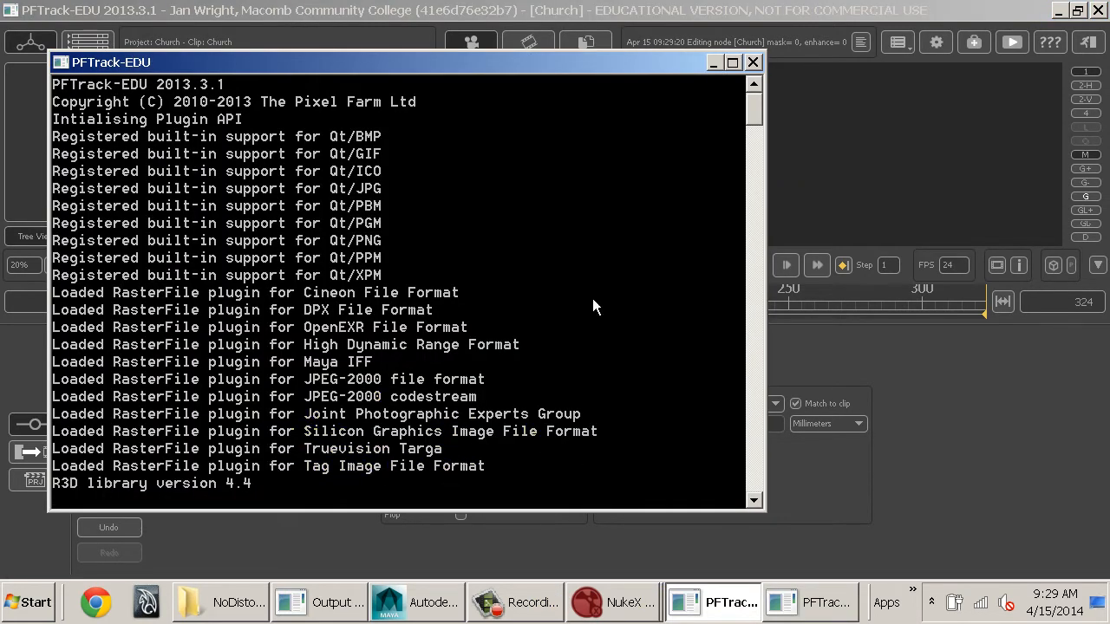
pyautogui.click(714, 64)
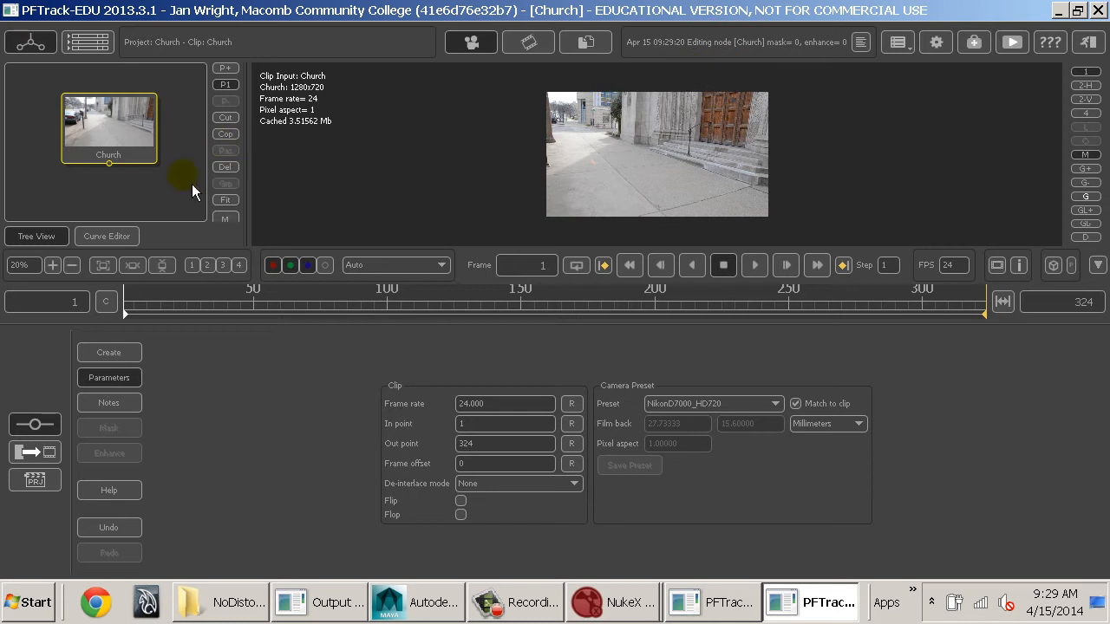
pyautogui.moveTo(179, 301)
pyautogui.mouseDown()
pyautogui.moveTo(932, 327)
pyautogui.moveTo(116, 308)
pyautogui.moveTo(131, 313)
pyautogui.mouseUp()
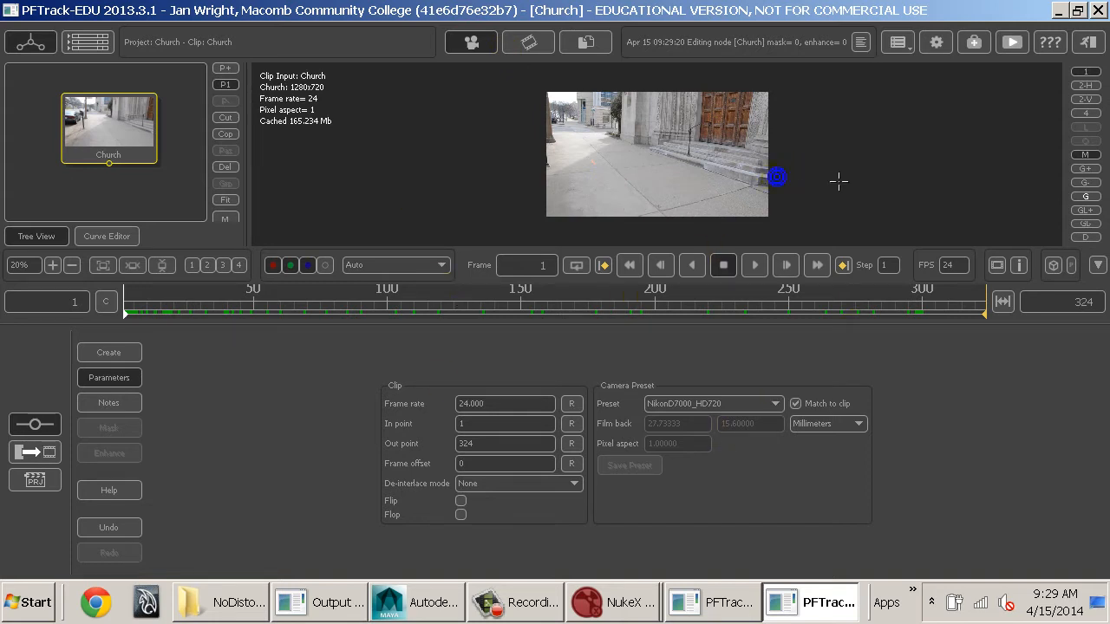
pyautogui.moveTo(270, 301); pyautogui.dragTo(183, 312)
pyautogui.click(633, 267)
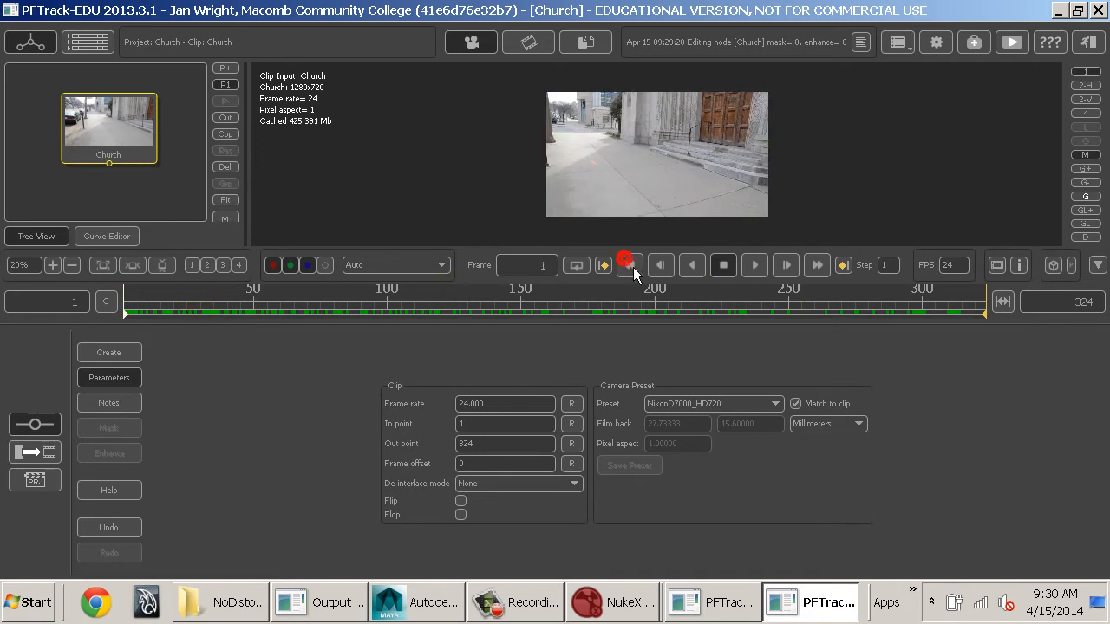
pyautogui.click(713, 411)
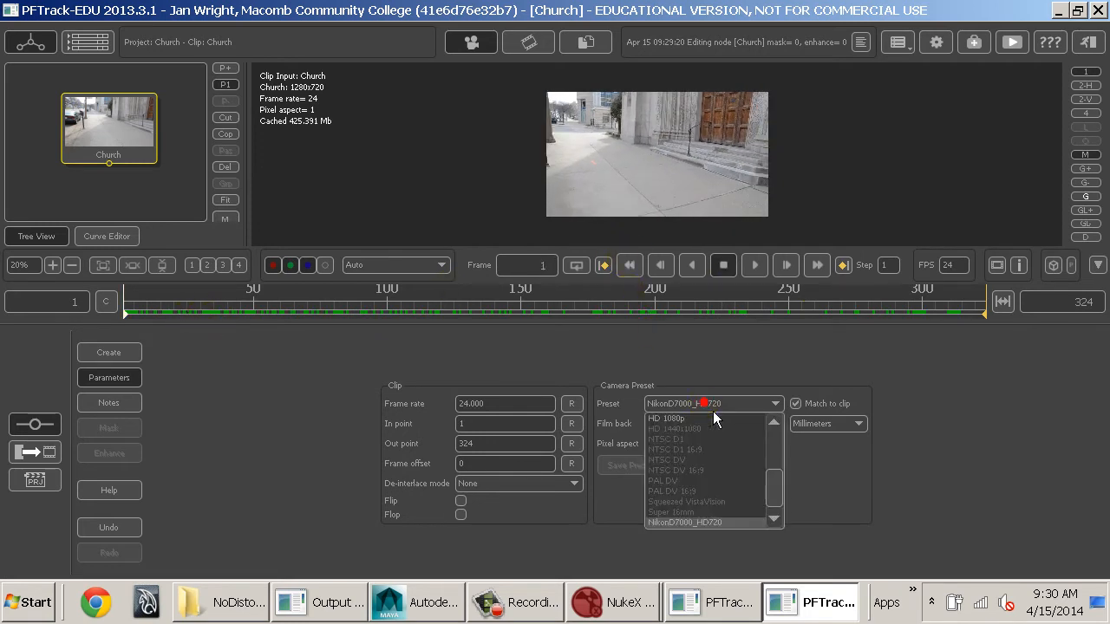
pyautogui.click(713, 411)
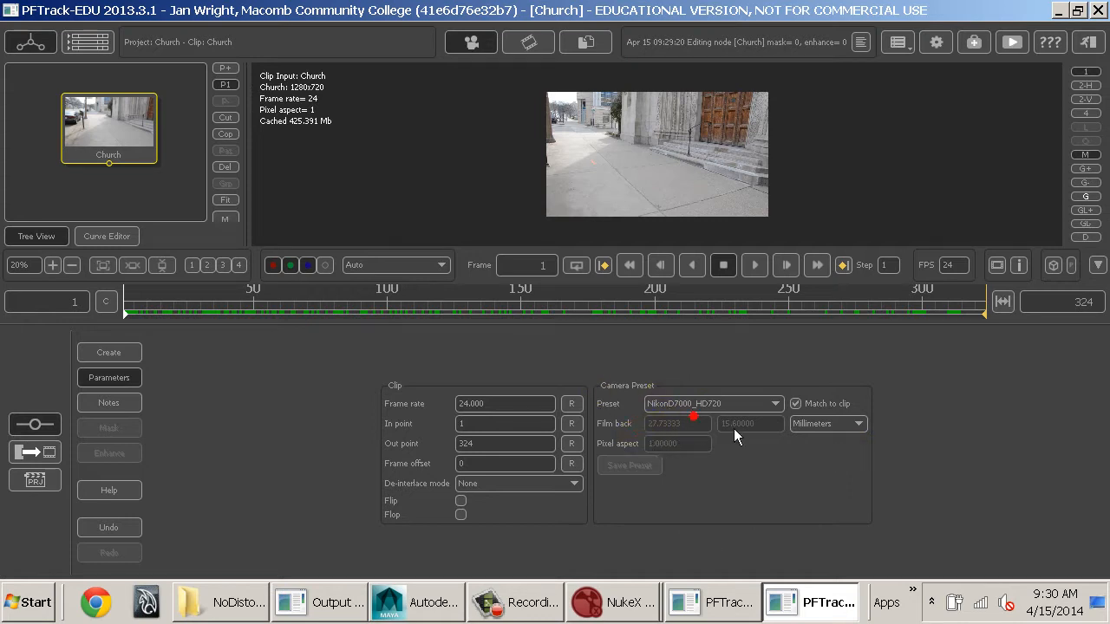
# - Switch to the NoDistortion folder window in Windows Explorer and go up to the Desktop folder
pyautogui.hotkey('alt', 'Tab')
pyautogui.hotkey('alt', 'Tab')
pyautogui.hotkey('alt', 'Tab')
pyautogui.hotkey('alt', 'Tab')
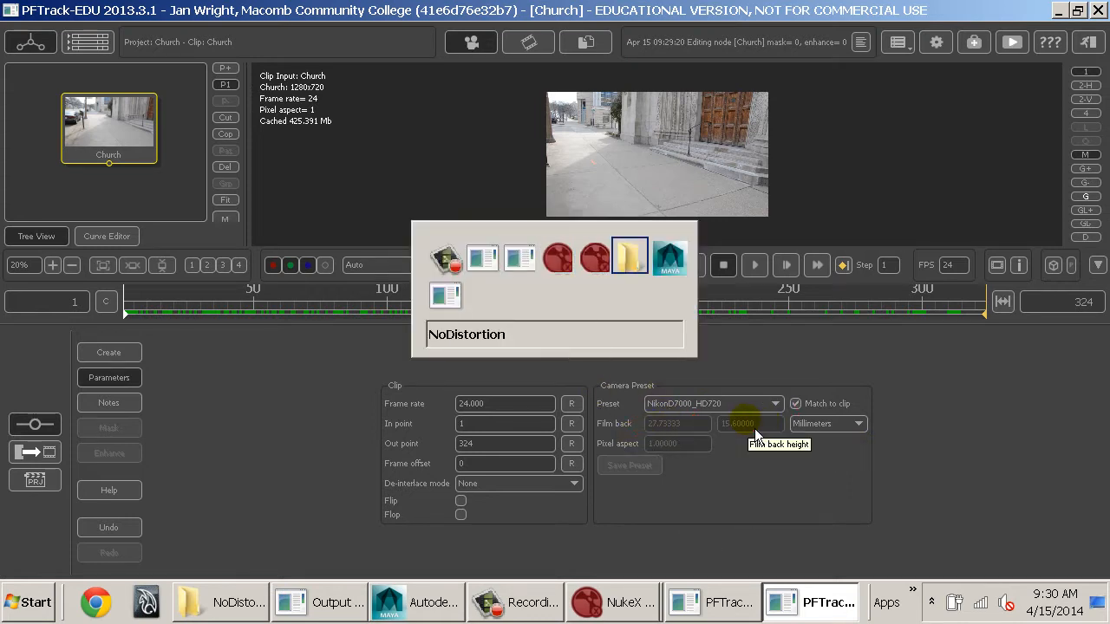
pyautogui.press('BackSpace')
pyautogui.press('BackSpace')
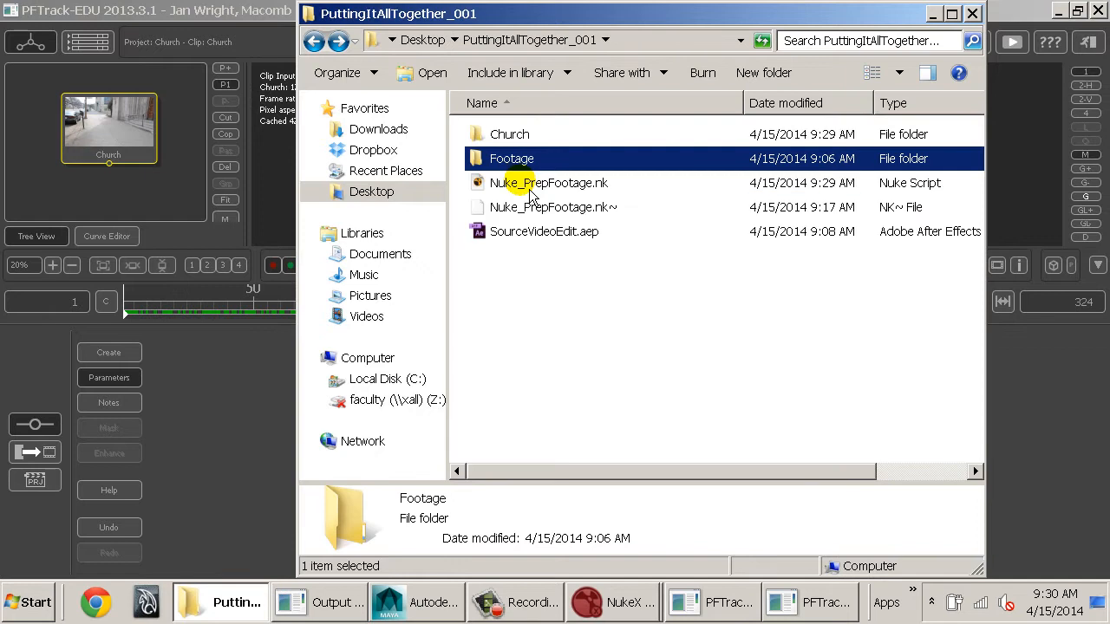
pyautogui.press('BackSpace')
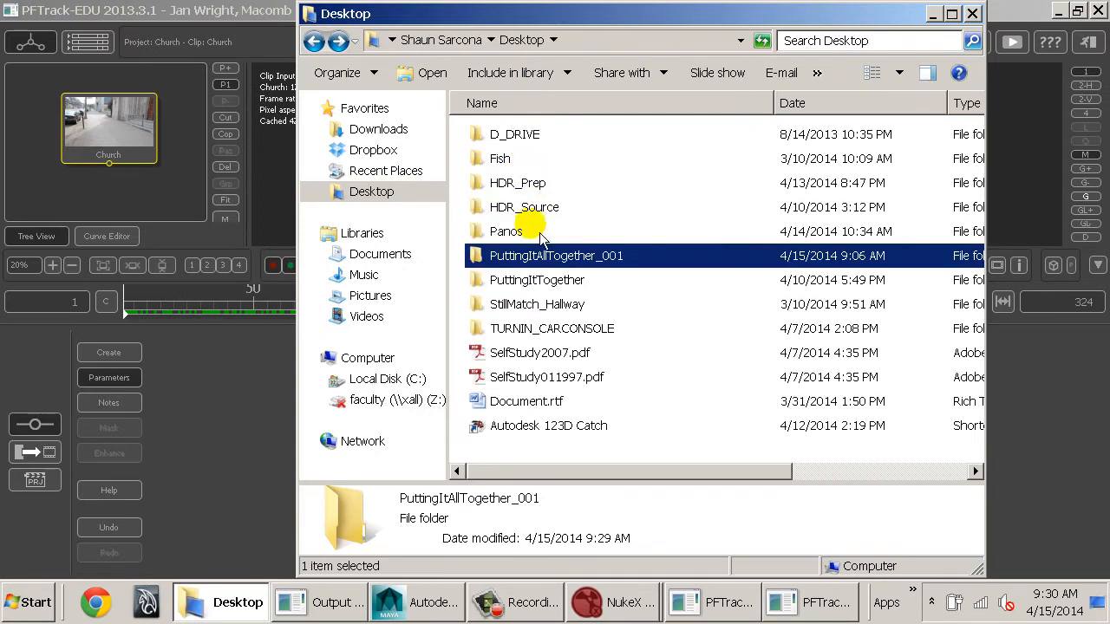
# - Browse to Church_Footage in the HDR_Source folder and look through its files for the camera information
pyautogui.doubleClick(529, 185)
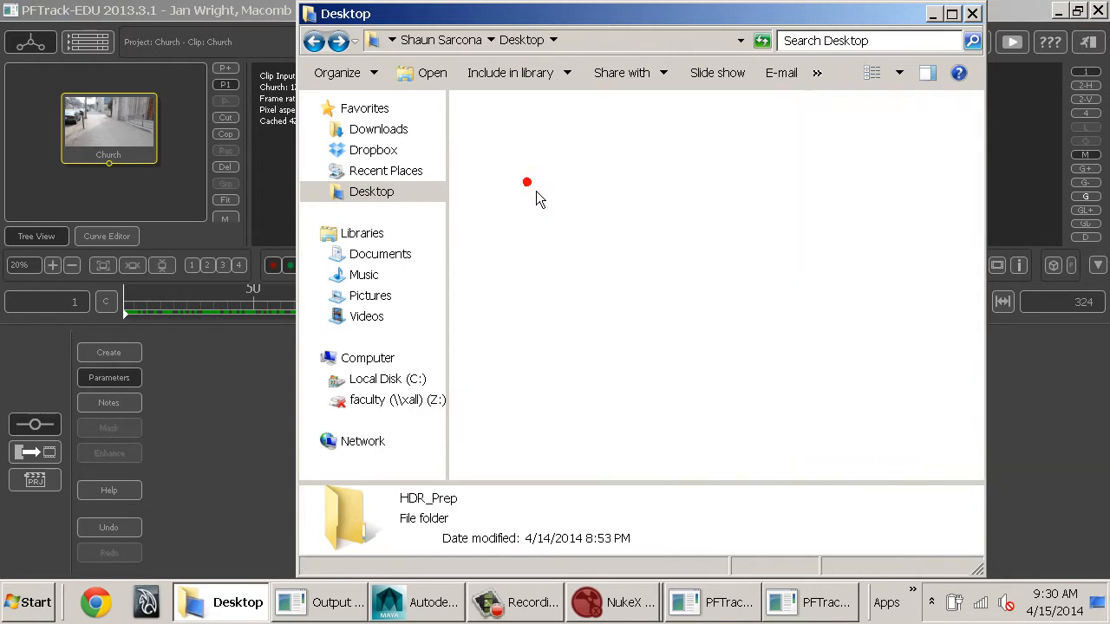
pyautogui.press('BackSpace')
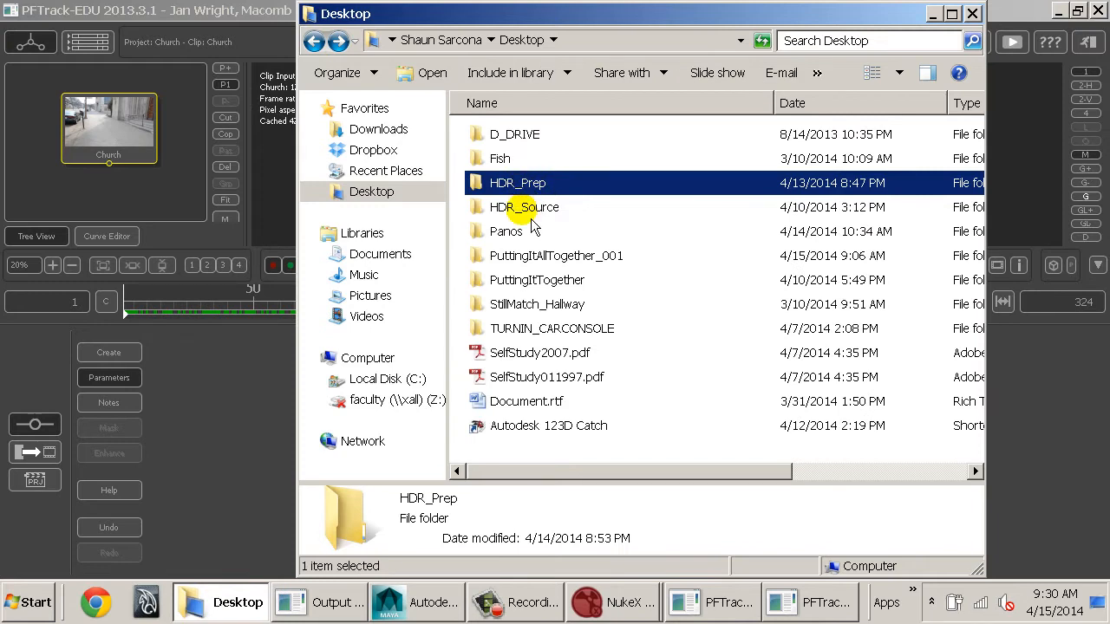
pyautogui.doubleClick(529, 208)
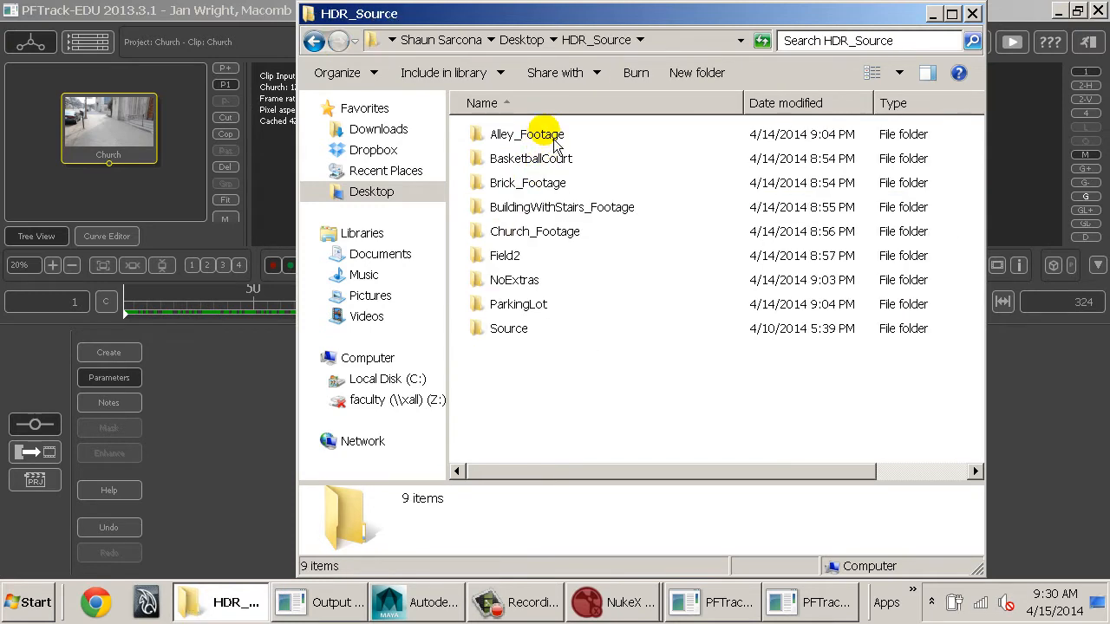
pyautogui.doubleClick(520, 231)
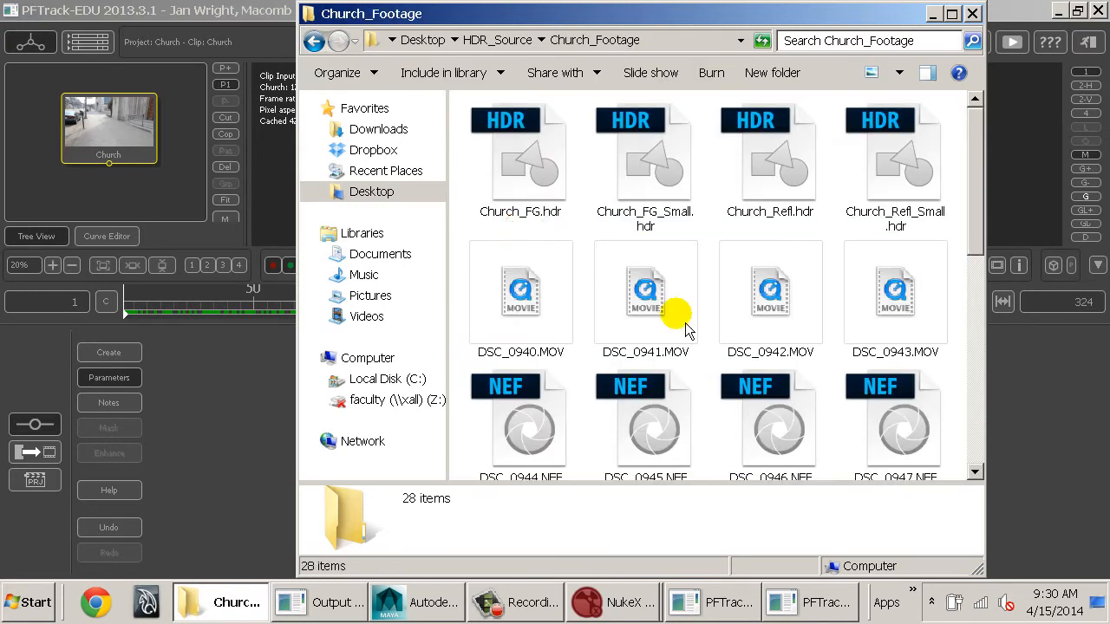
pyautogui.scroll(-5, 672, 317)
pyautogui.scroll(5, 672, 317)
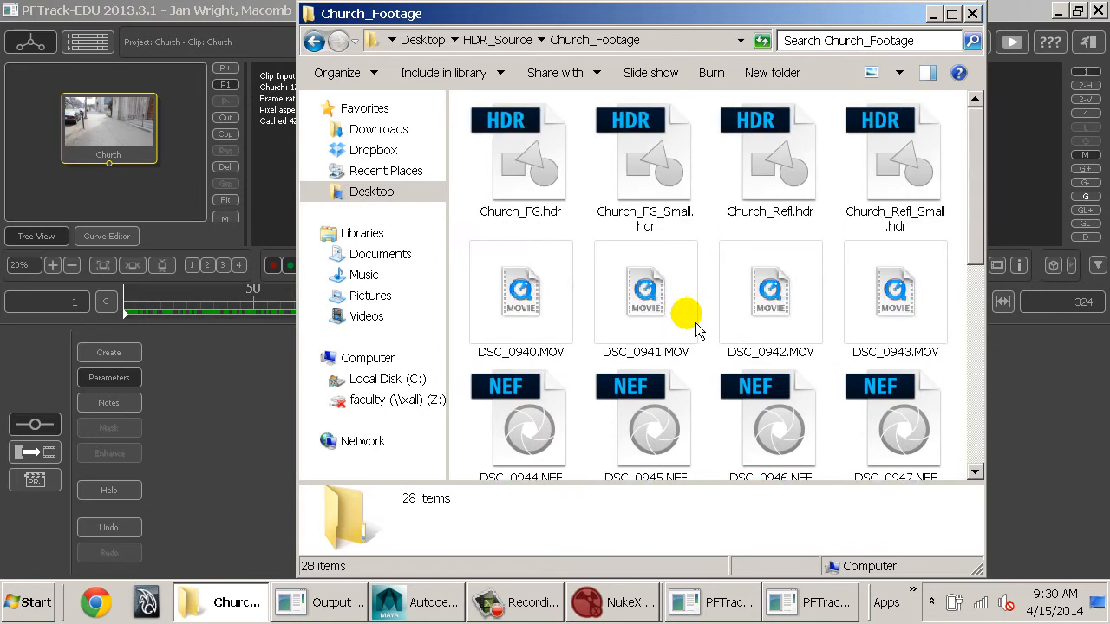
pyautogui.scroll(-5, 697, 330)
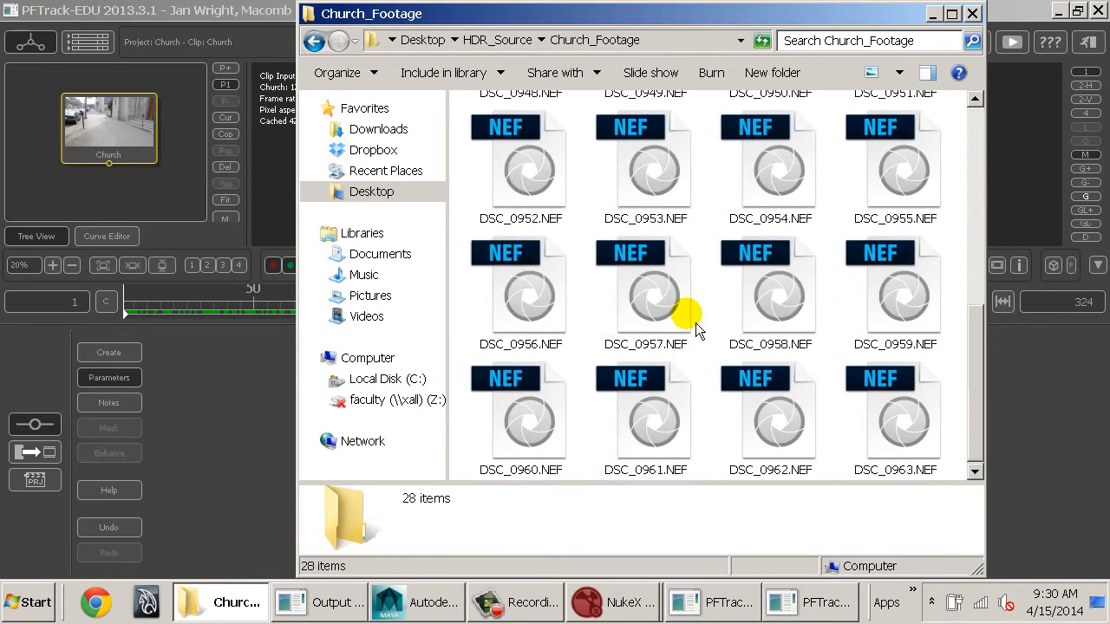
pyautogui.scroll(5, 693, 321)
# - Check the BuildingWithStairs_Footage and Alley_Footage folders, and open CameraInfo.txt from the NoExtras folder in HDR_Source
pyautogui.press('BackSpace')
pyautogui.doubleClick(598, 205)
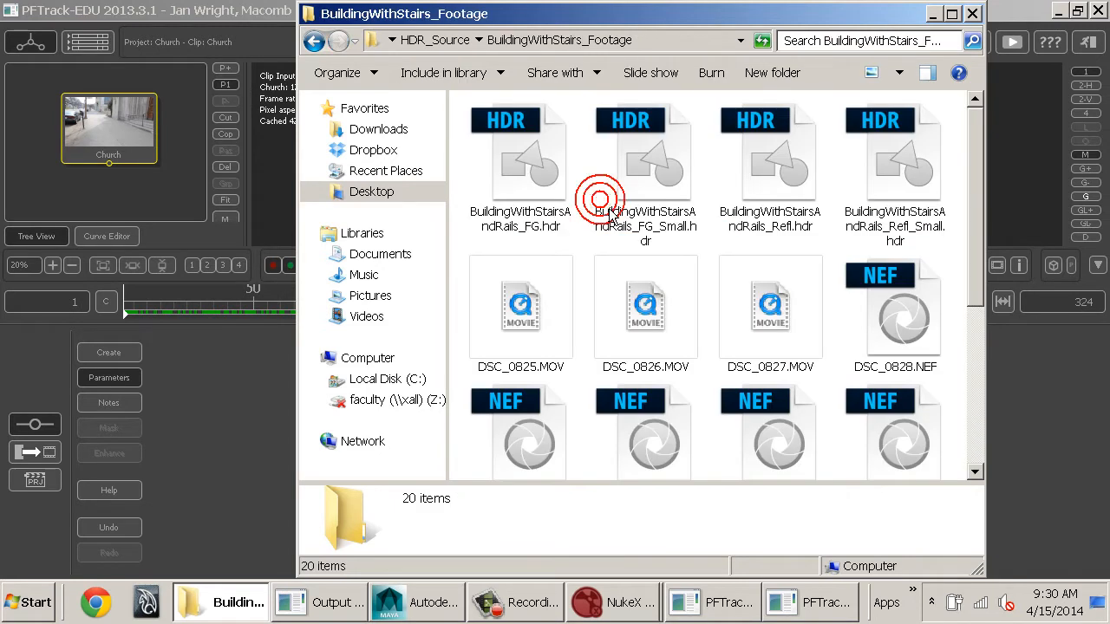
pyautogui.scroll(-3, 607, 208)
pyautogui.press('BackSpace')
pyautogui.doubleClick(555, 135)
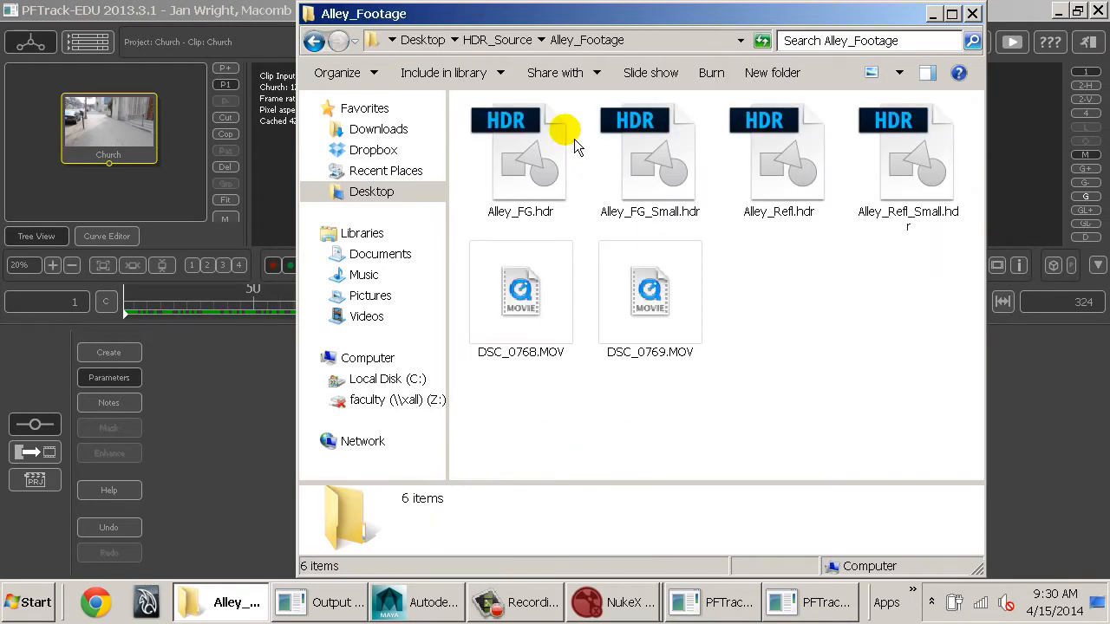
pyautogui.press('BackSpace')
pyautogui.doubleClick(564, 274)
pyautogui.click(560, 171)
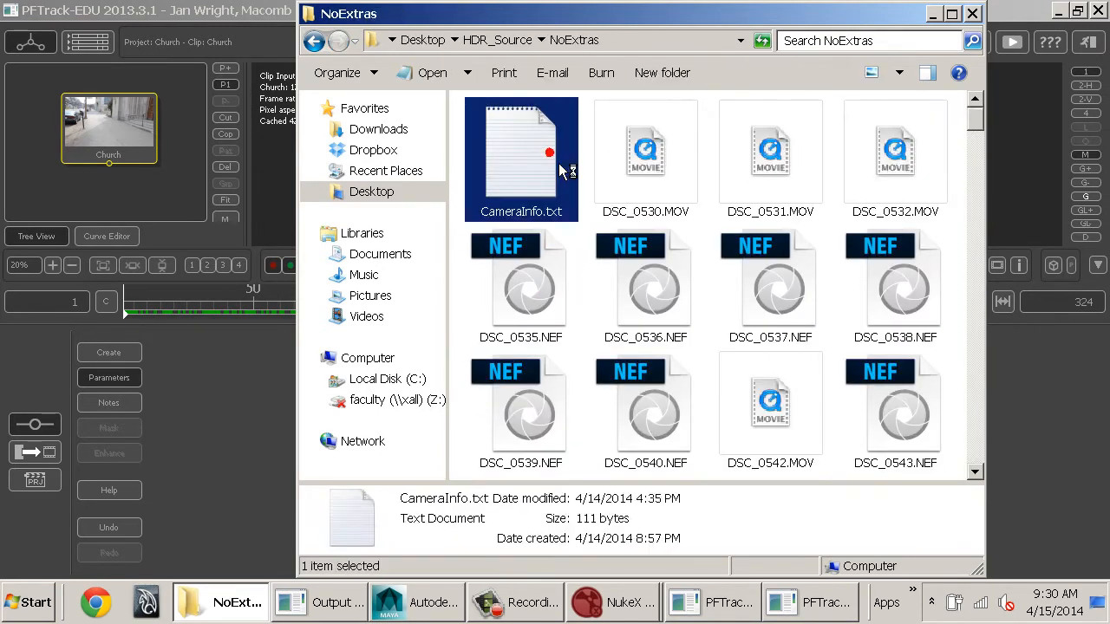
pyautogui.moveTo(485, 472); pyautogui.dragTo(595, 99)
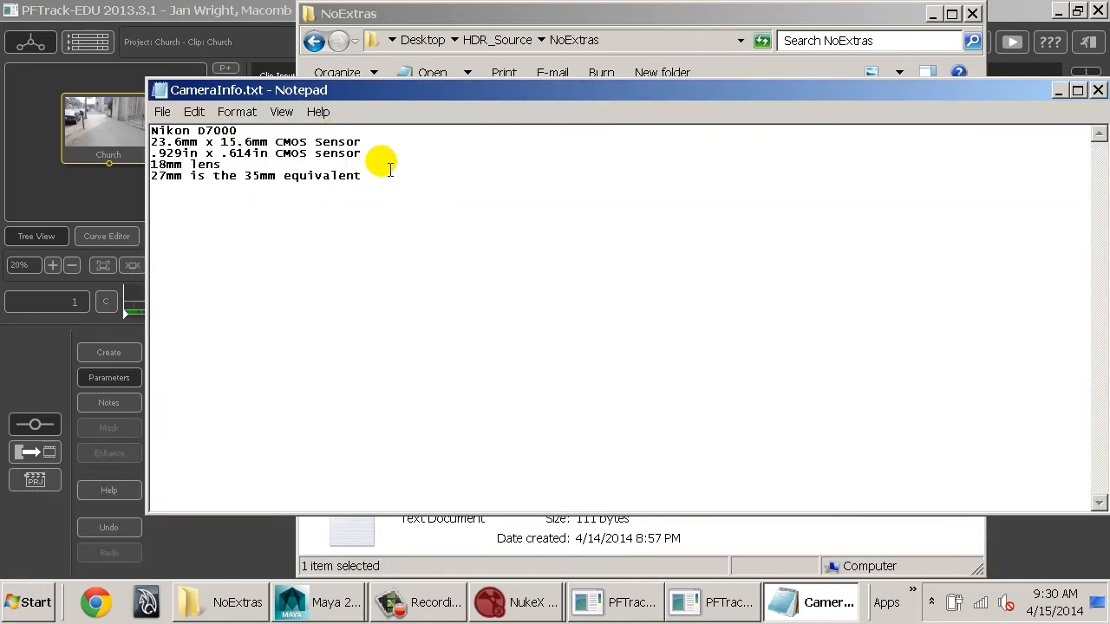
# - Enlarge the Notepad font for CameraInfo.txt to size 48
pyautogui.hotkey('ctrl', 'a')
pyautogui.click(237, 111)
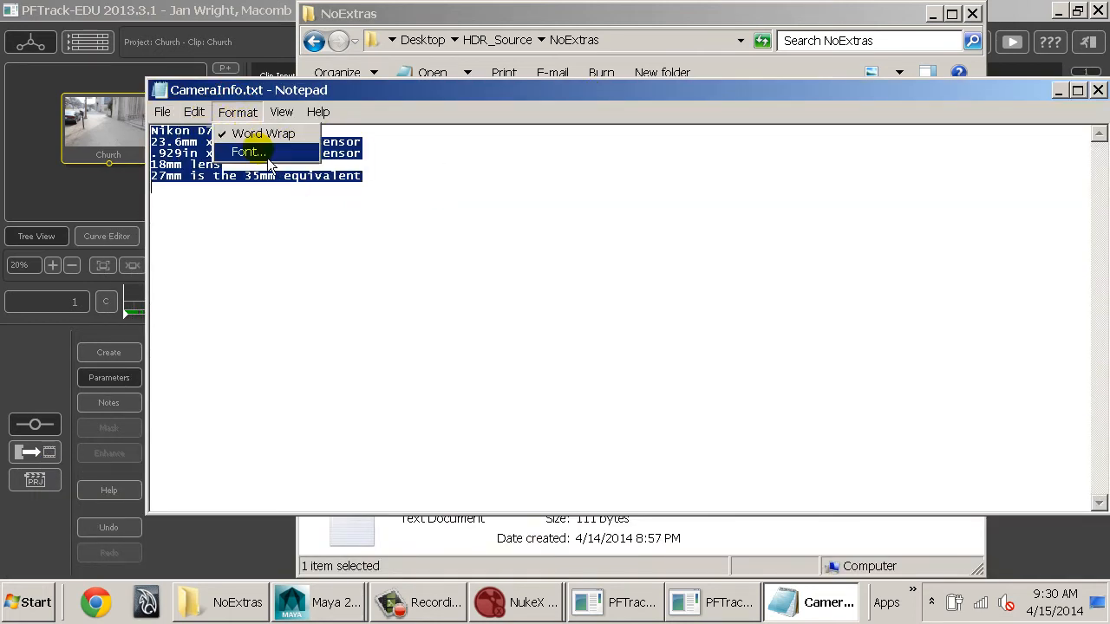
pyautogui.click(268, 160)
pyautogui.click(530, 230)
pyautogui.scroll(-3, 546, 242)
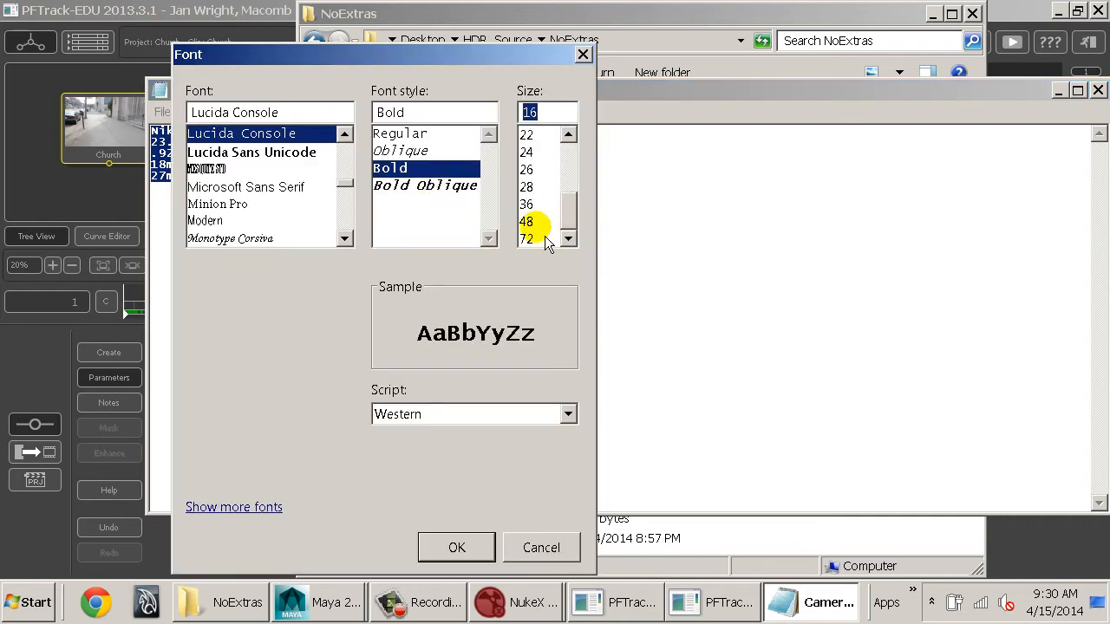
pyautogui.click(529, 222)
pyautogui.click(456, 546)
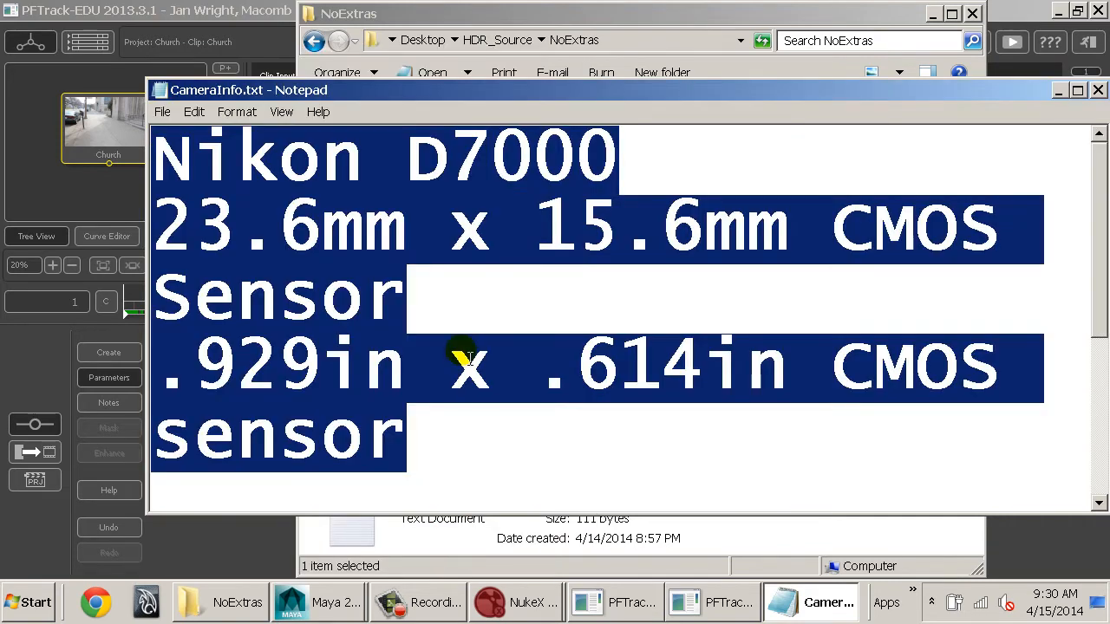
# - Highlight the camera model and the sensor dimensions in millimetres in CameraInfo.txt to read them
pyautogui.click(462, 358)
pyautogui.moveTo(156, 227); pyautogui.dragTo(1001, 232)
pyautogui.moveTo(628, 169); pyautogui.dragTo(174, 158)
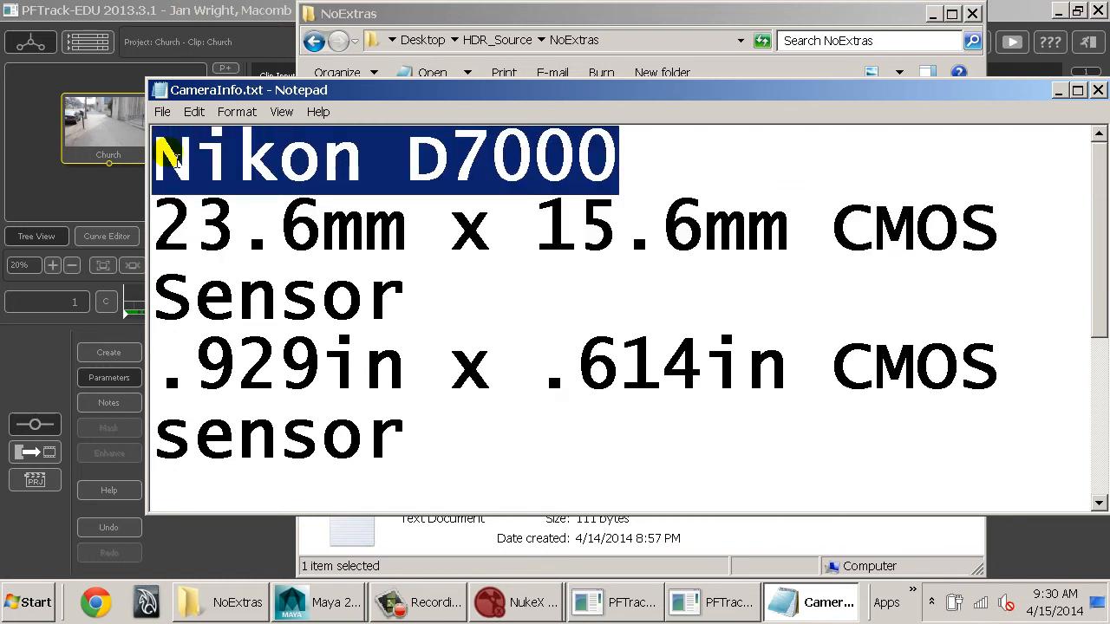
pyautogui.moveTo(165, 228); pyautogui.dragTo(677, 263)
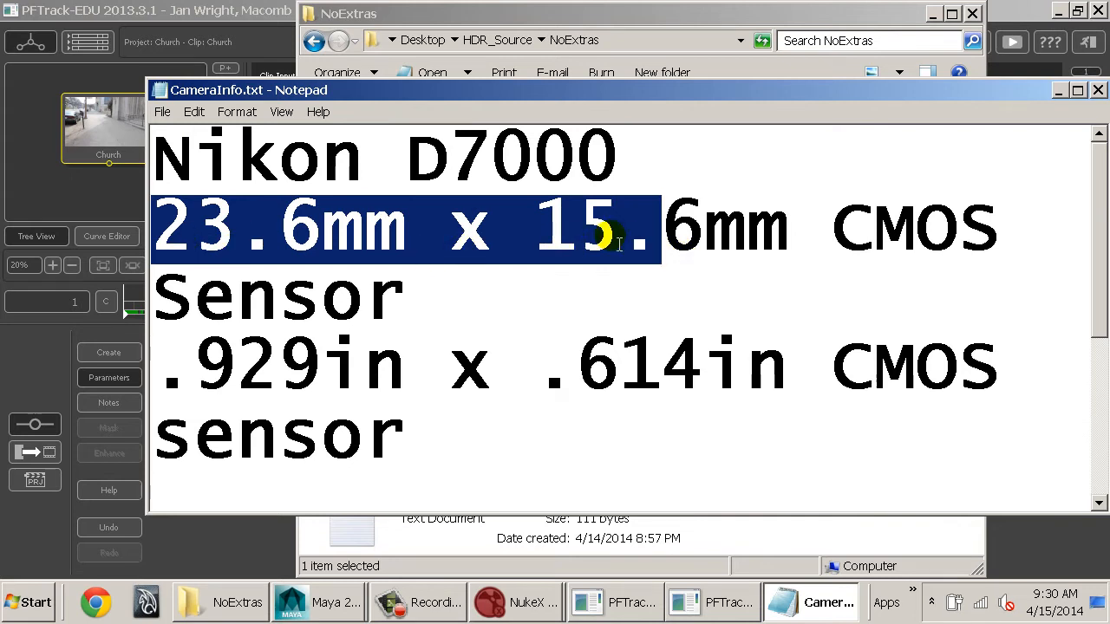
# - Switch to PFTrack, set the Church clip's camera preset to Custom, and set the film back width to 23.6 mm
pyautogui.hotkey('alt', 'Tab')
pyautogui.hotkey('alt', 'Tab')
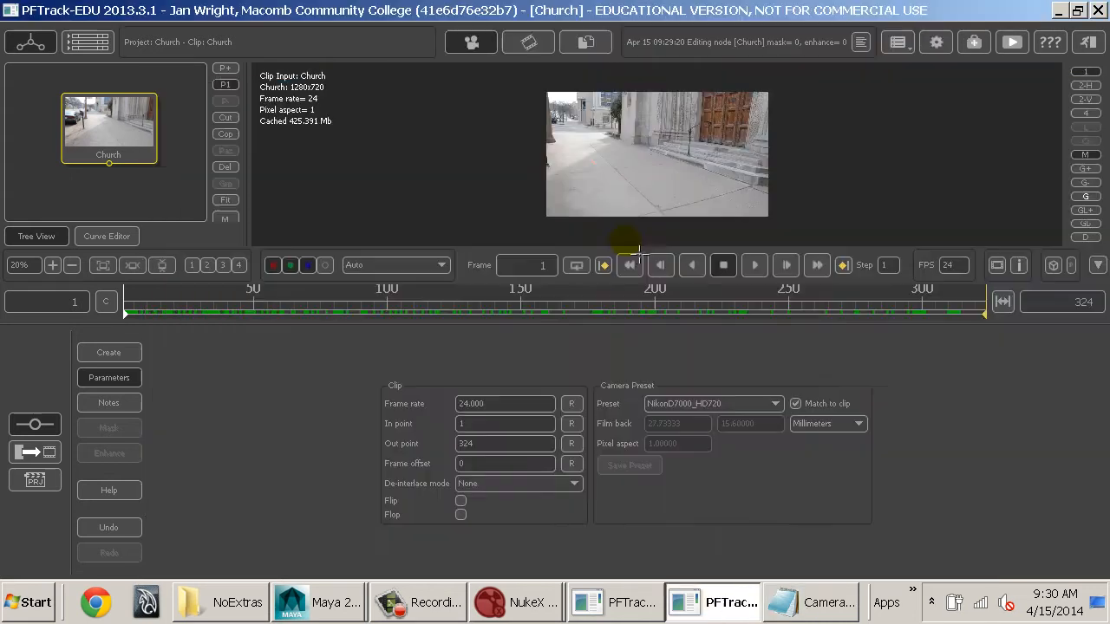
pyautogui.click(816, 433)
pyautogui.click(818, 433)
pyautogui.click(773, 411)
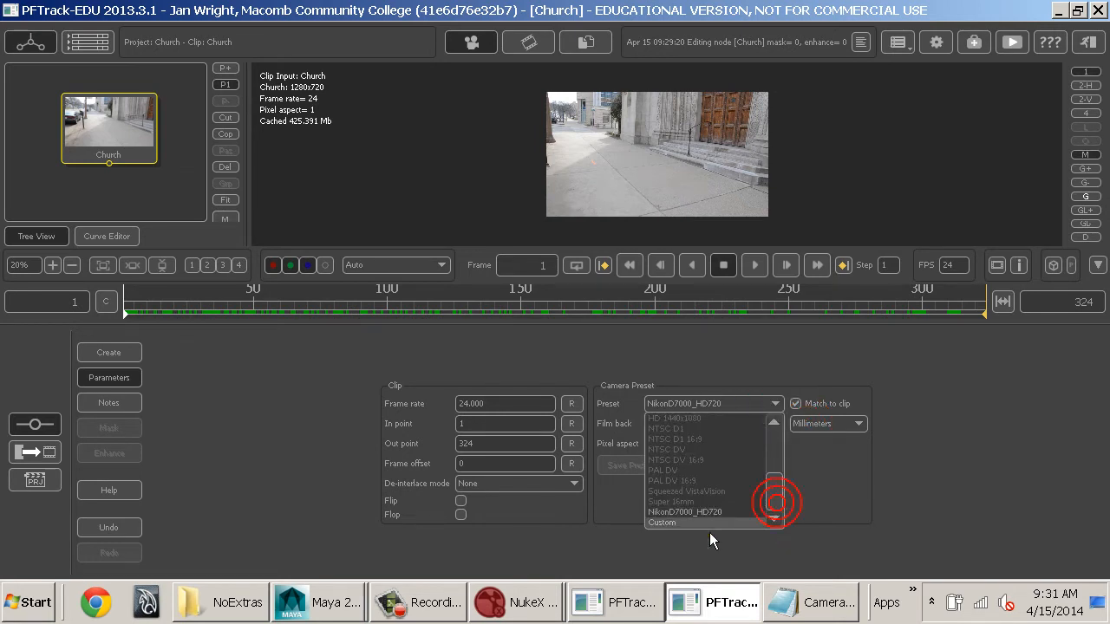
pyautogui.click(700, 523)
pyautogui.doubleClick(684, 422)
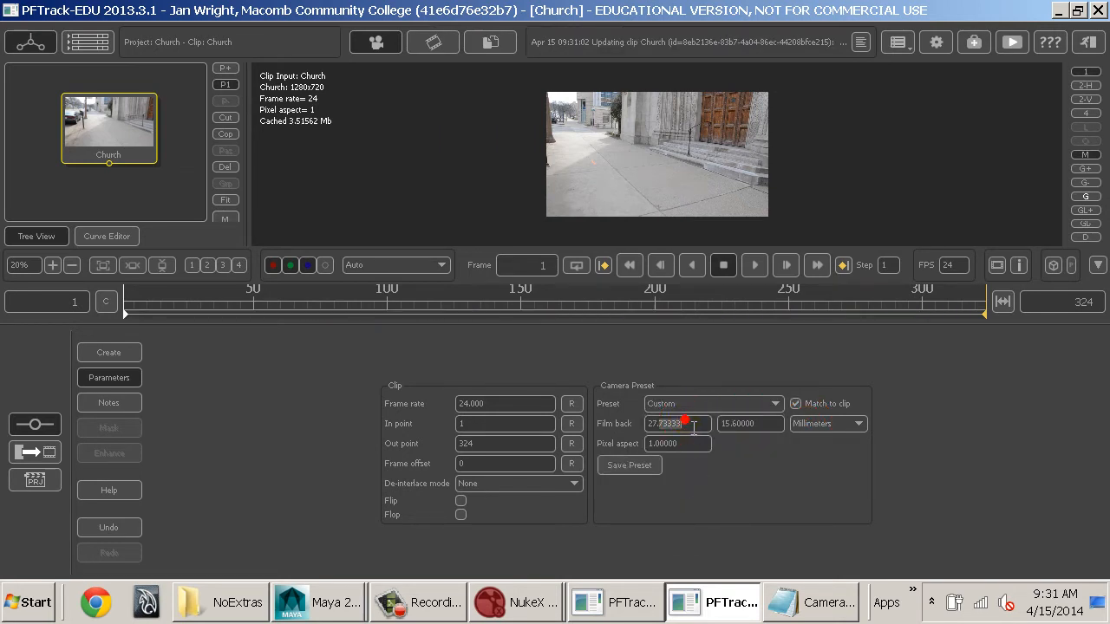
pyautogui.write('22')
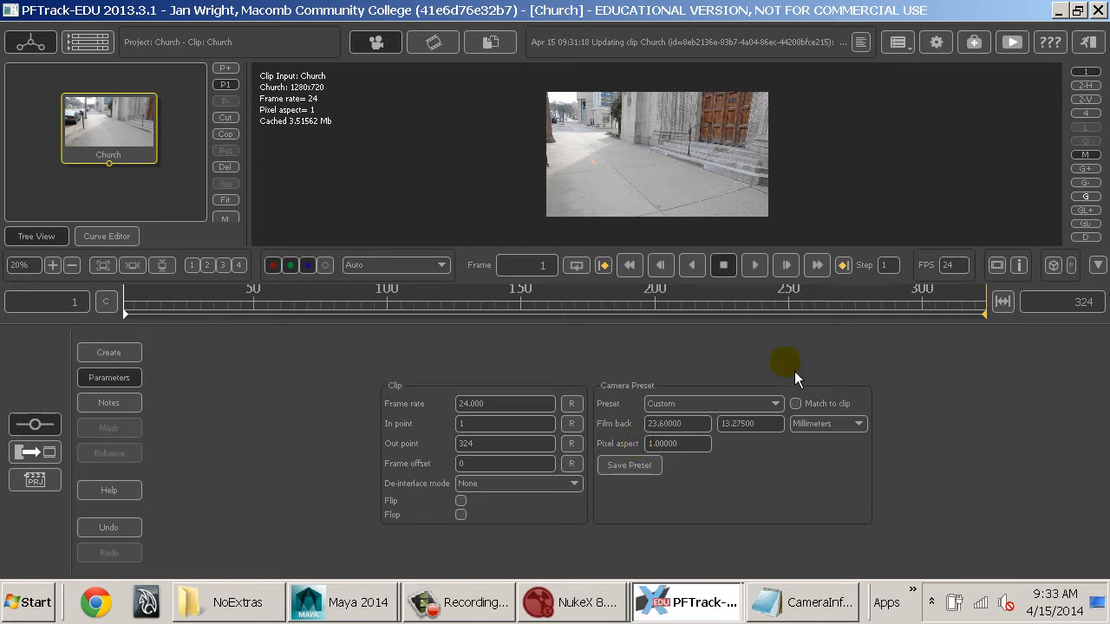
# - Check CameraInfo.txt once more, scrub through the Church clip, and return the playhead to frame 1
pyautogui.click(787, 605)
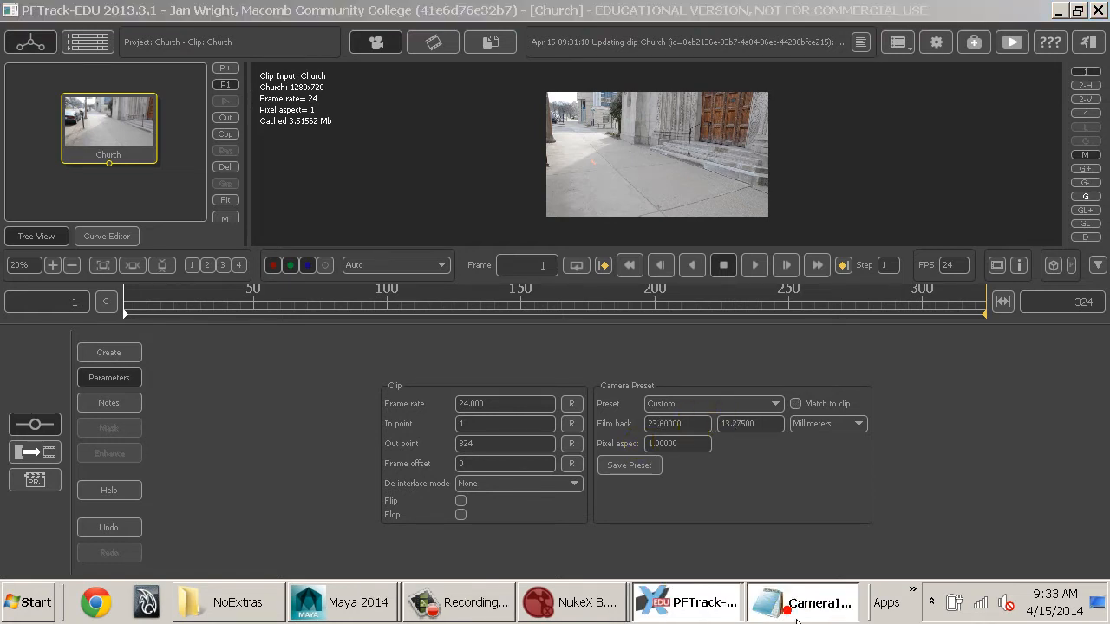
pyautogui.hotkey('alt', 'Tab')
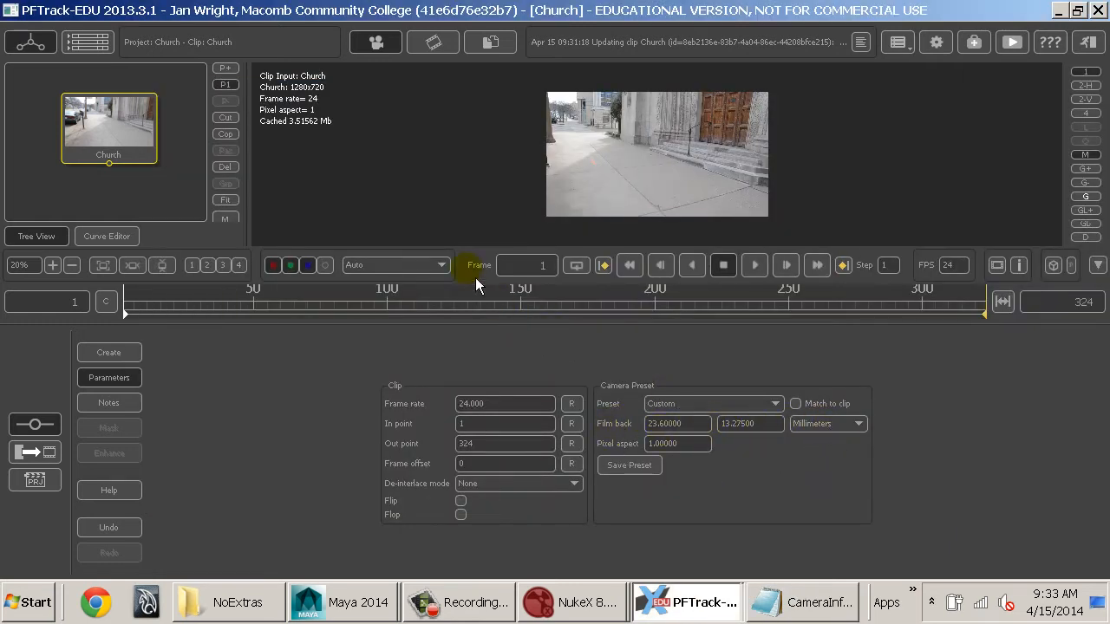
pyautogui.moveTo(329, 307)
pyautogui.mouseDown()
pyautogui.moveTo(283, 314)
pyautogui.moveTo(560, 310)
pyautogui.moveTo(156, 312)
pyautogui.mouseUp()
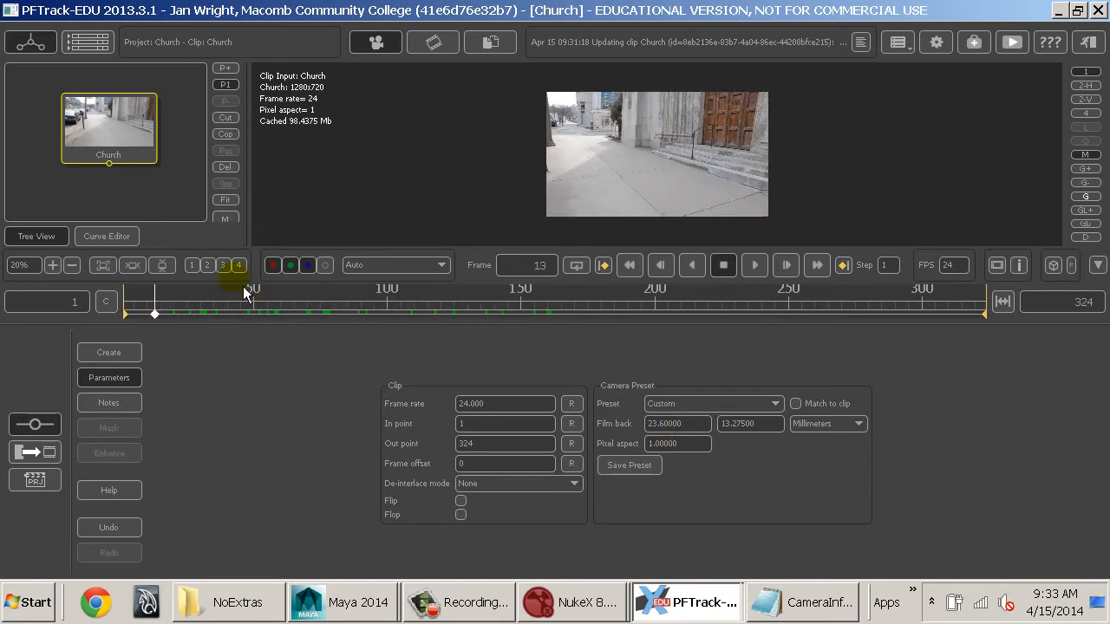
pyautogui.click(627, 270)
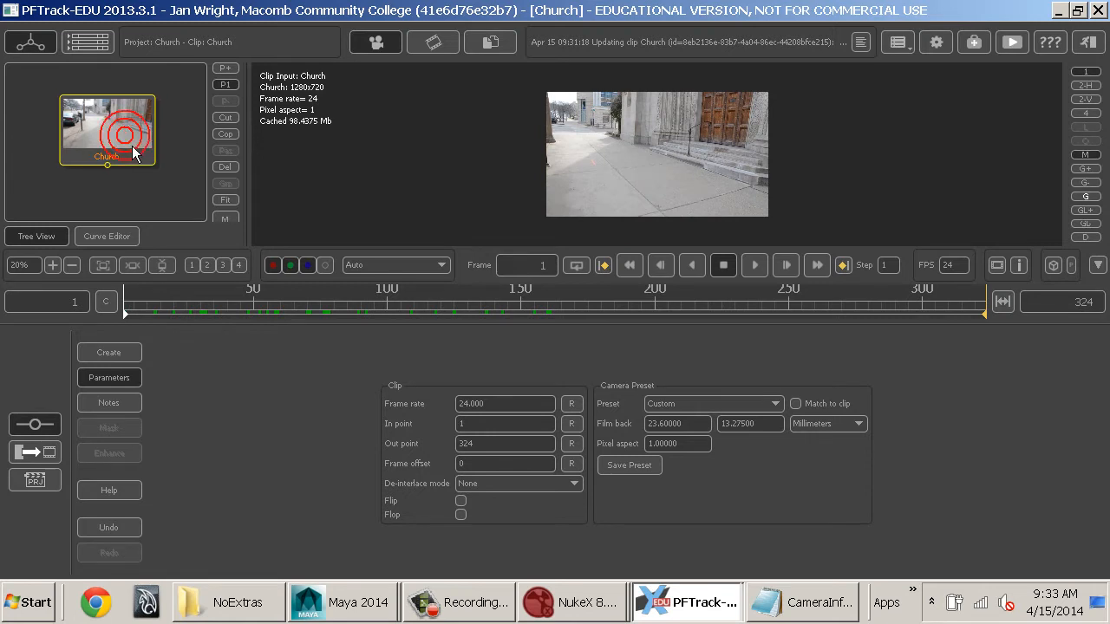
# - Move the Church node up in the node tree and add an Auto Track node connected beneath it
pyautogui.moveTo(106, 141)
pyautogui.mouseDown()
pyautogui.moveTo(103, 129)
pyautogui.moveTo(133, 104)
pyautogui.moveTo(116, 144)
pyautogui.mouseUp()
pyautogui.moveTo(172, 177); pyautogui.dragTo(56, 139, button='right')
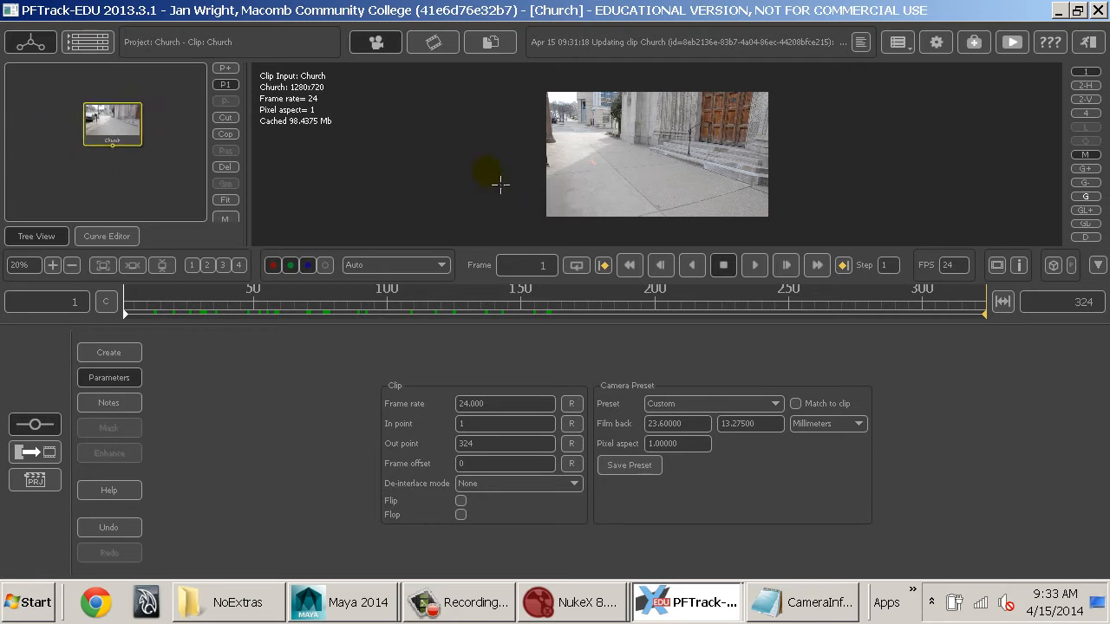
pyautogui.moveTo(129, 137); pyautogui.dragTo(107, 116)
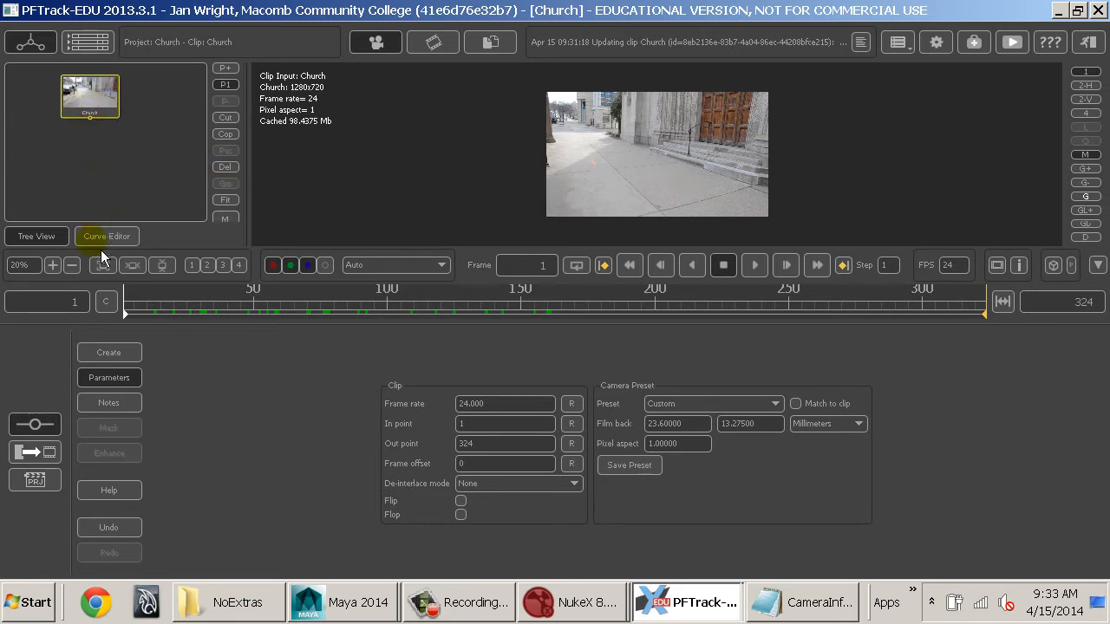
pyautogui.click(109, 354)
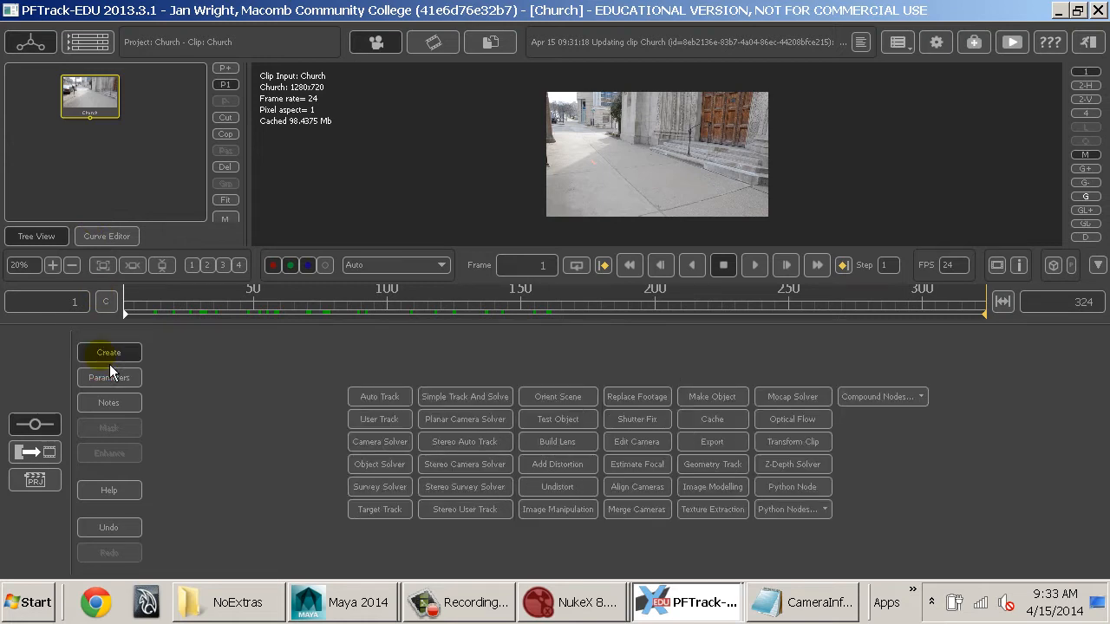
pyautogui.click(397, 404)
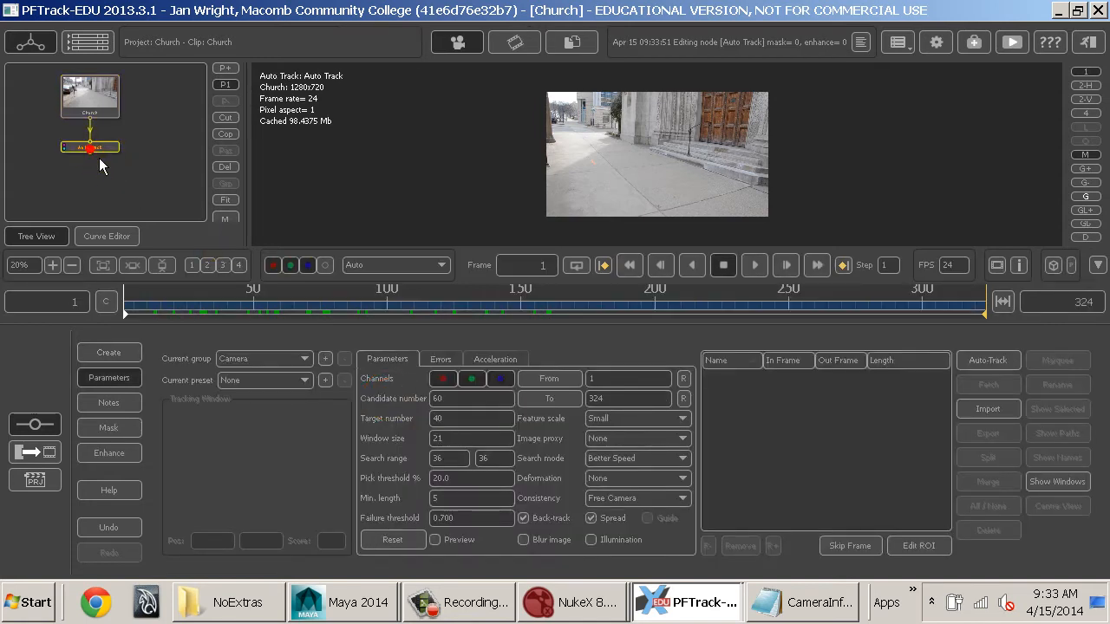
pyautogui.moveTo(90, 159); pyautogui.dragTo(241, 157, button='right')
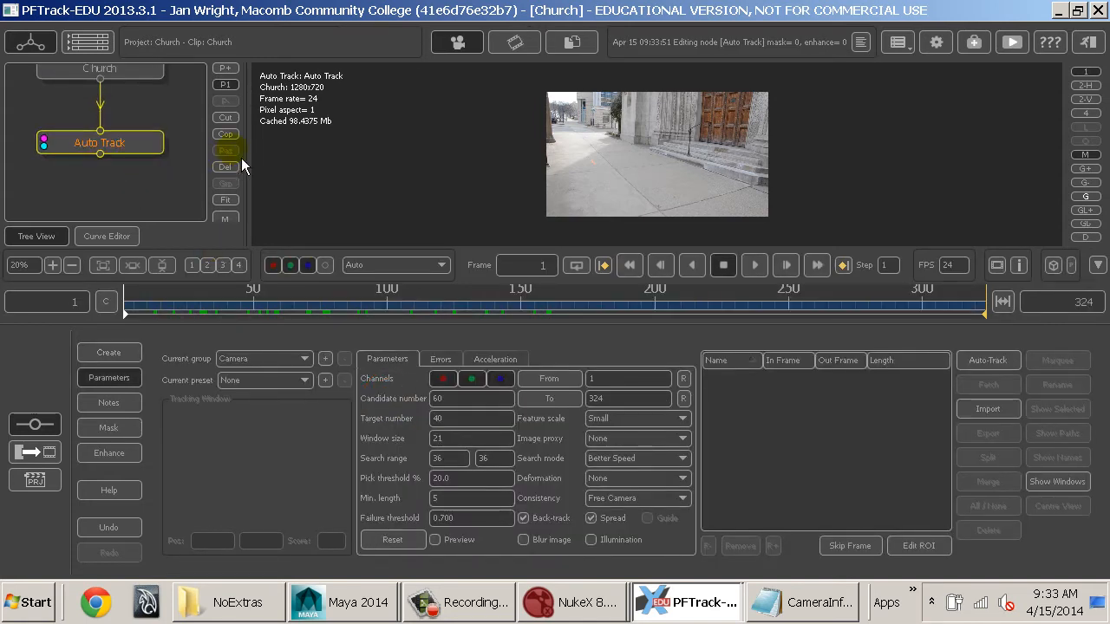
pyautogui.moveTo(163, 182); pyautogui.dragTo(161, 167, button='middle')
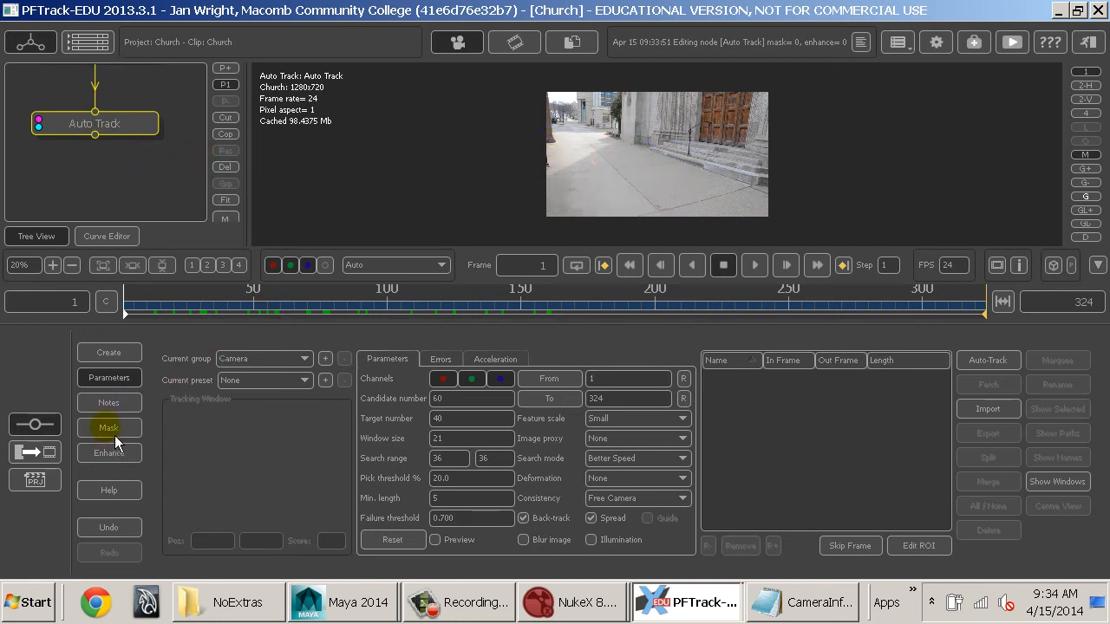
# - Draw a closed Bezier roto mask over the church steps beside the wooden door at frame 64 of the Auto Track node
pyautogui.moveTo(473, 314); pyautogui.dragTo(387, 334)
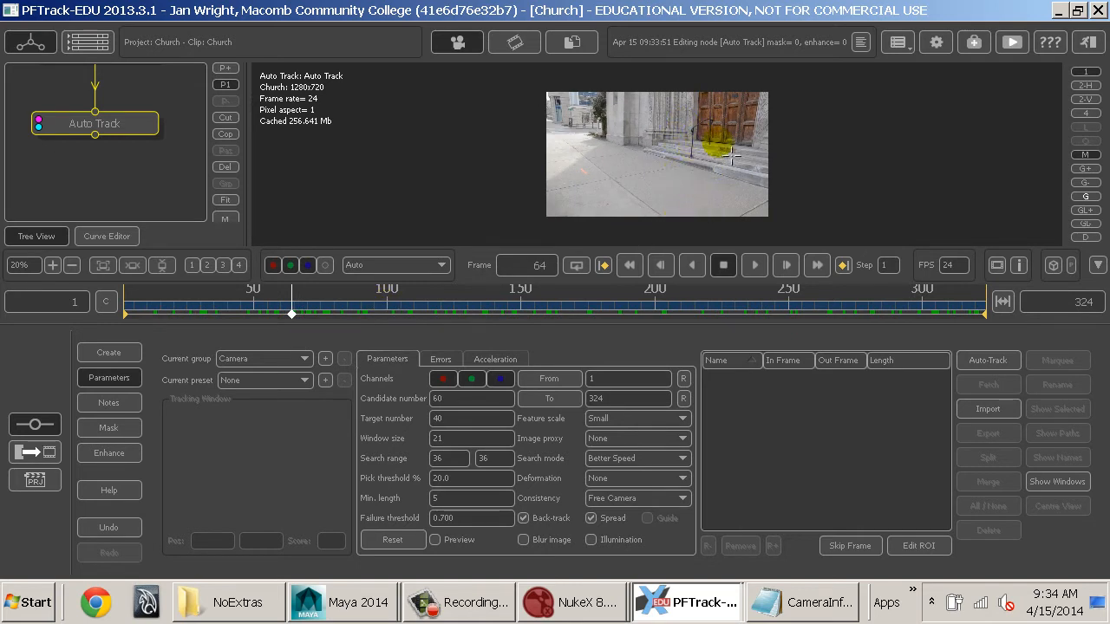
pyautogui.click(110, 427)
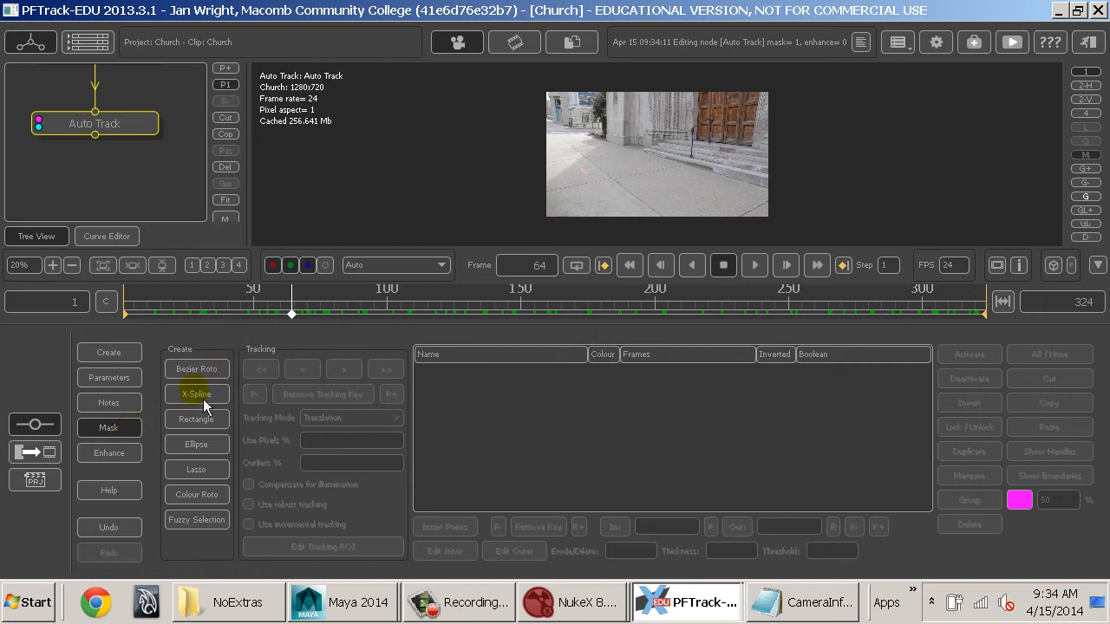
pyautogui.click(196, 369)
pyautogui.click(685, 130)
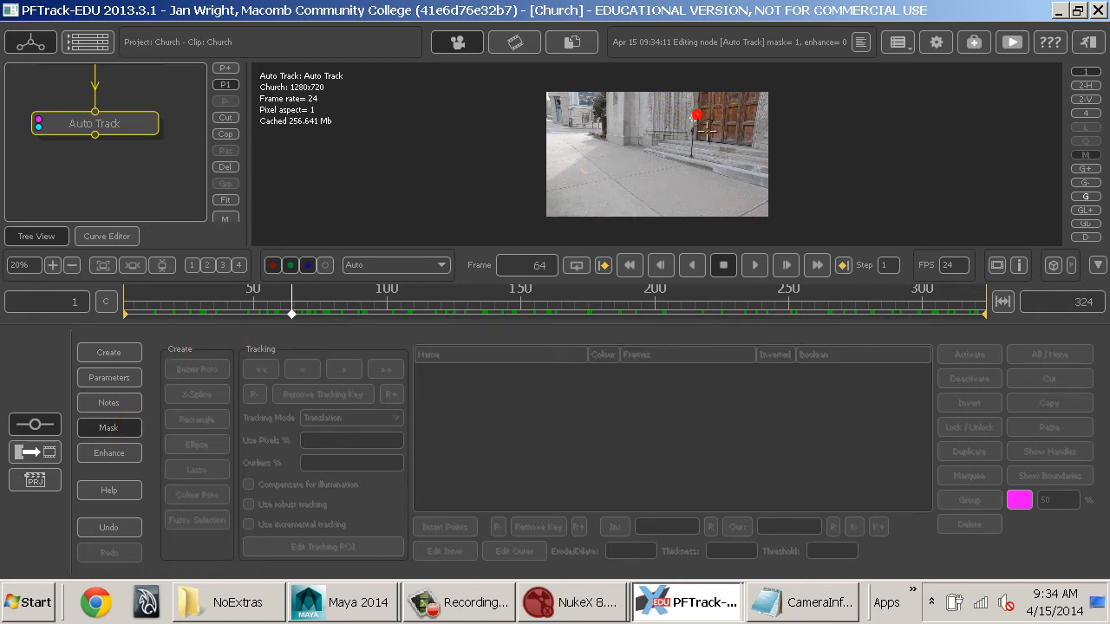
pyautogui.click(677, 164)
pyautogui.click(698, 169)
pyautogui.click(721, 153)
pyautogui.click(723, 114)
pyautogui.click(686, 130)
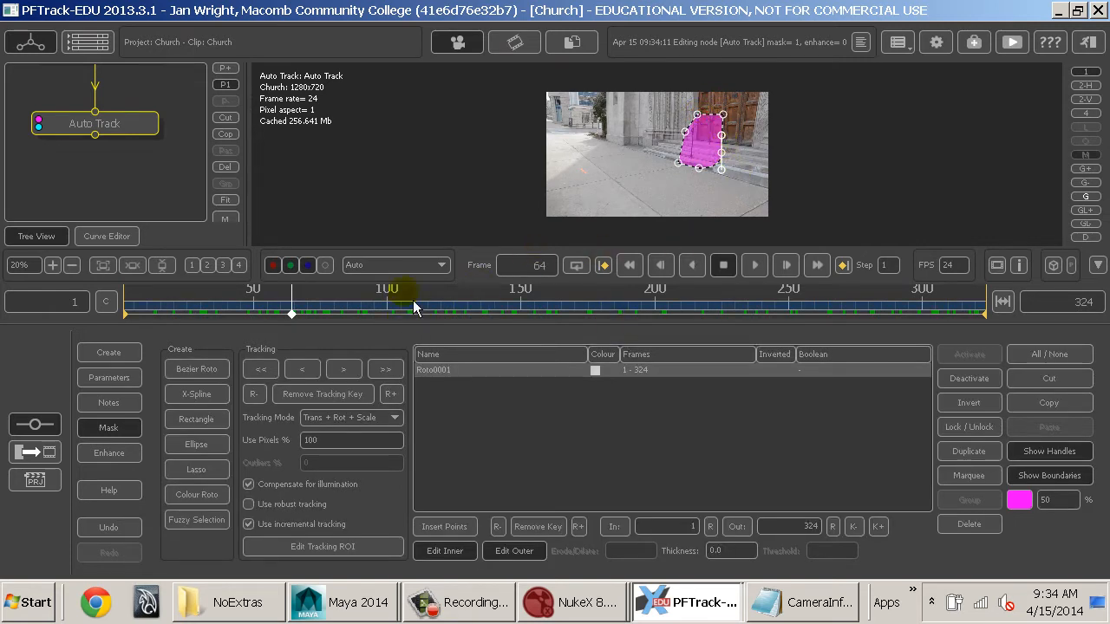
# - Reshape the roto mask at frame 134 by moving its points to follow the church steps toward the frame edge
pyautogui.moveTo(412, 300); pyautogui.dragTo(477, 303)
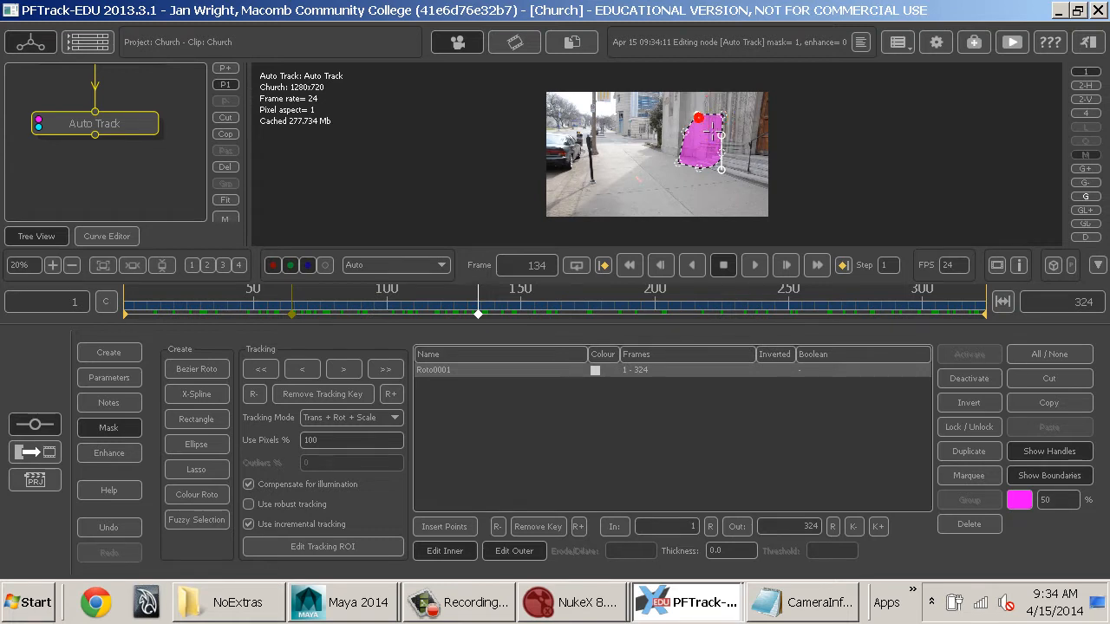
pyautogui.moveTo(726, 109); pyautogui.dragTo(785, 108)
pyautogui.moveTo(746, 163); pyautogui.dragTo(785, 177)
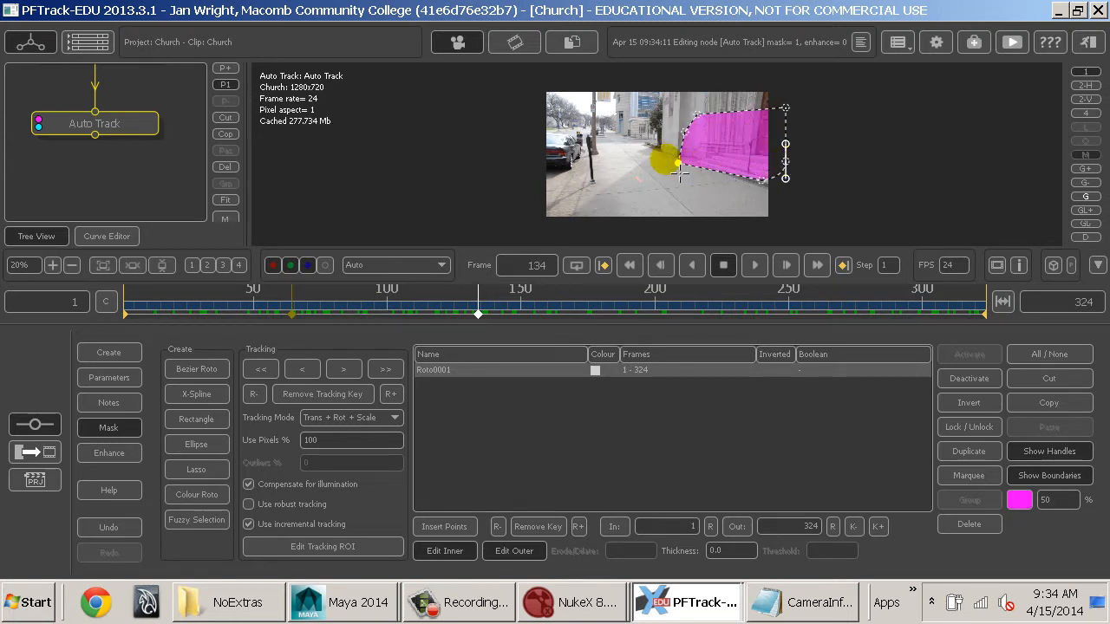
pyautogui.moveTo(674, 163); pyautogui.dragTo(737, 180)
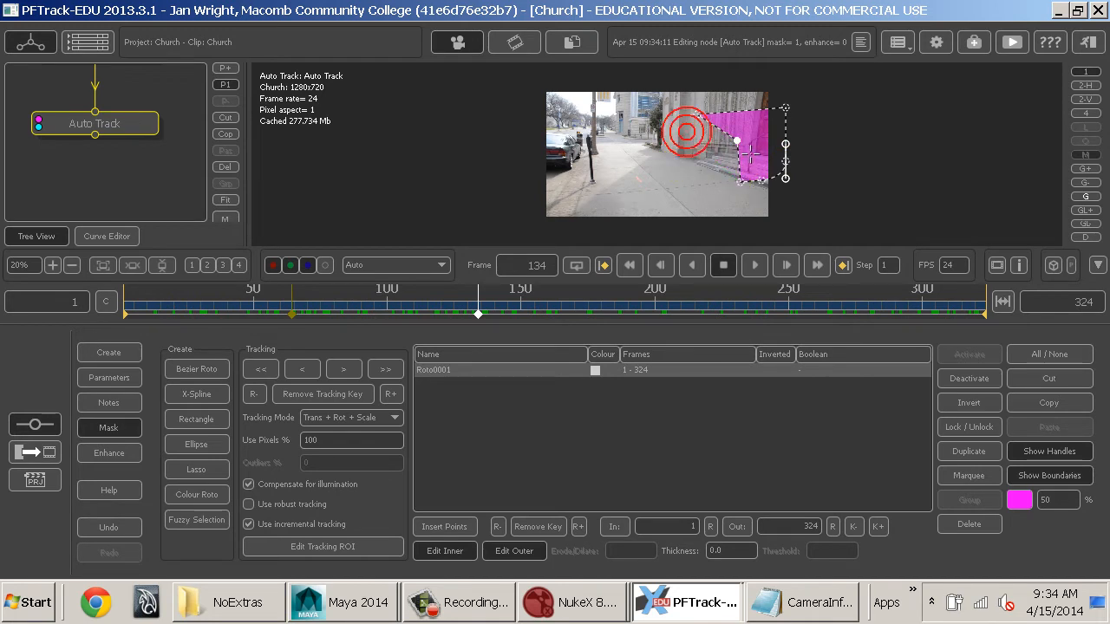
pyautogui.moveTo(700, 112); pyautogui.dragTo(754, 118)
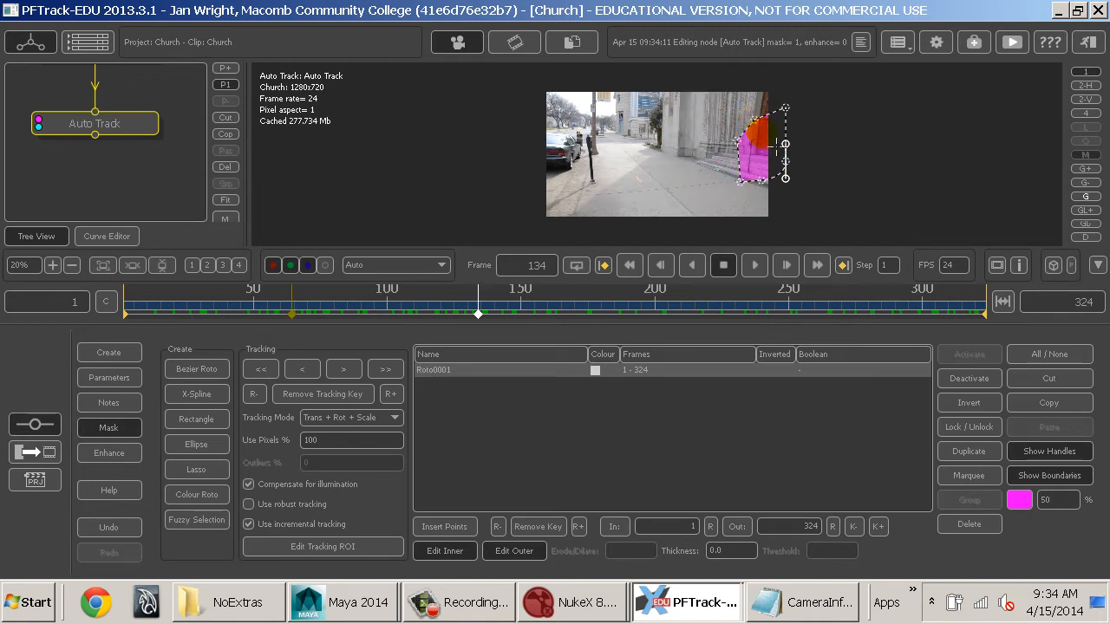
# - Adjust the roto mask's points at frame 93 to fit the steps, and review its interpolation up to frame 122
pyautogui.moveTo(477, 312); pyautogui.dragTo(369, 313)
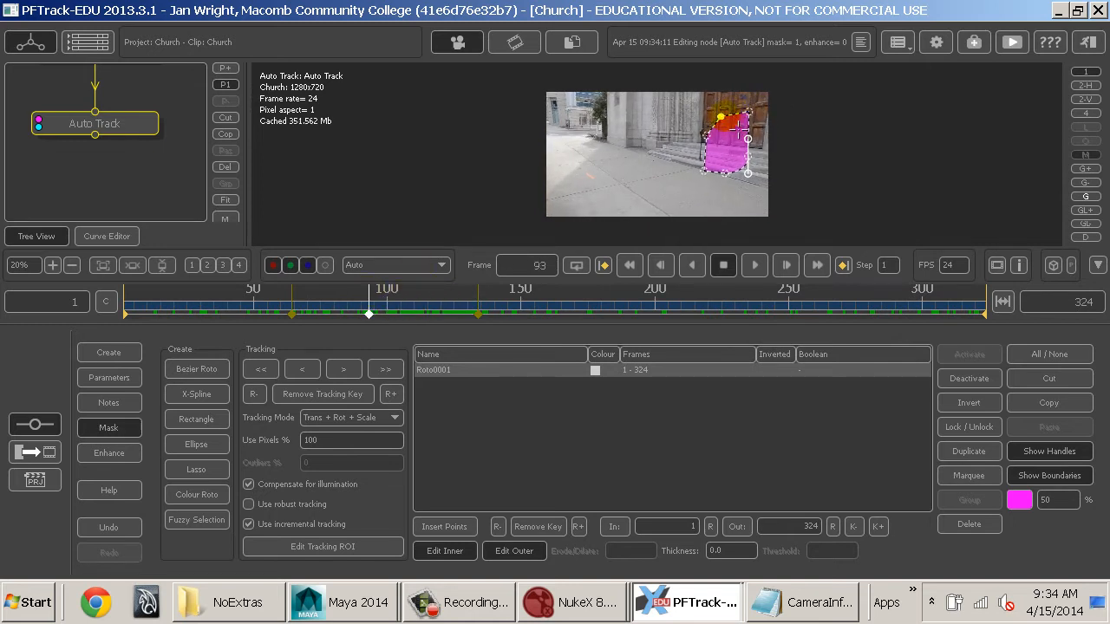
pyautogui.moveTo(721, 117); pyautogui.dragTo(715, 113)
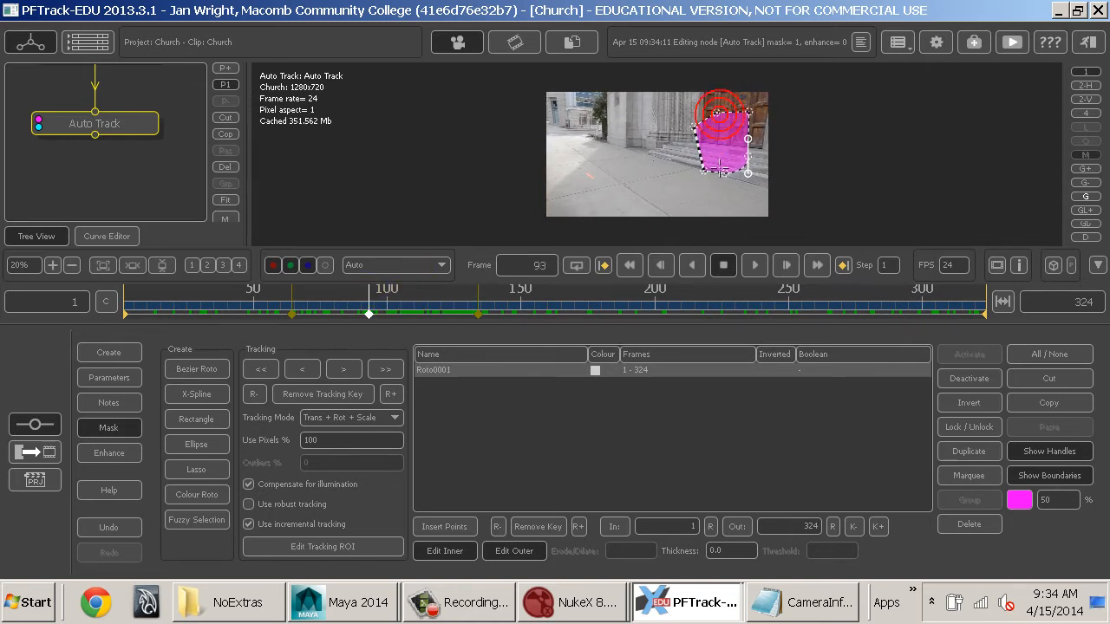
pyautogui.moveTo(703, 172); pyautogui.dragTo(735, 156)
pyautogui.moveTo(749, 112); pyautogui.dragTo(735, 112)
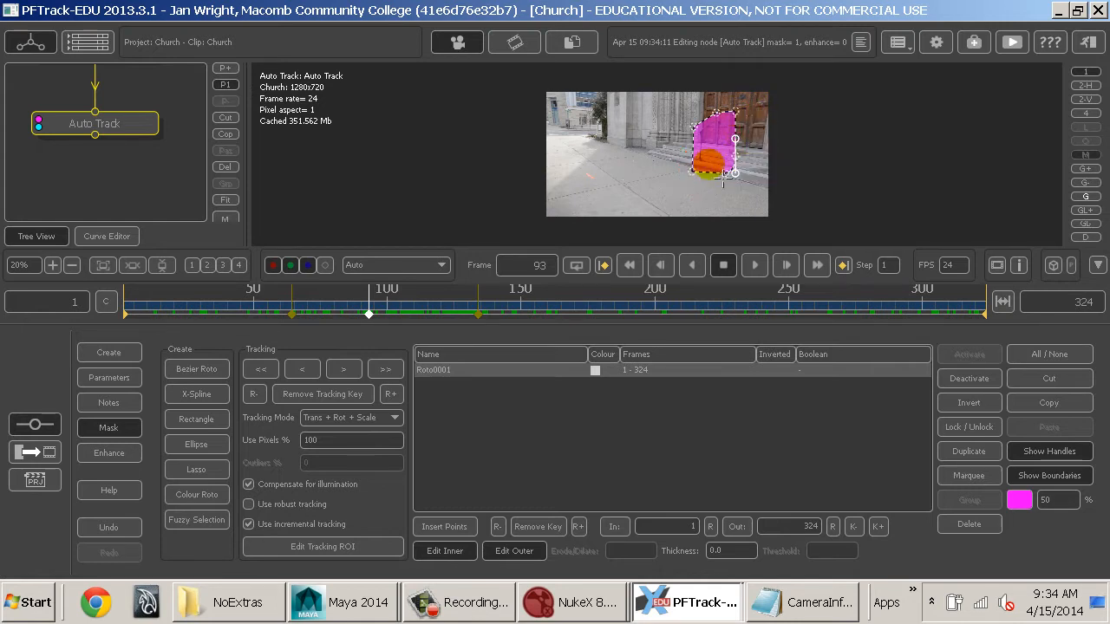
pyautogui.moveTo(368, 314)
pyautogui.mouseDown()
pyautogui.moveTo(322, 314)
pyautogui.moveTo(508, 317)
pyautogui.moveTo(445, 318)
pyautogui.mouseUp()
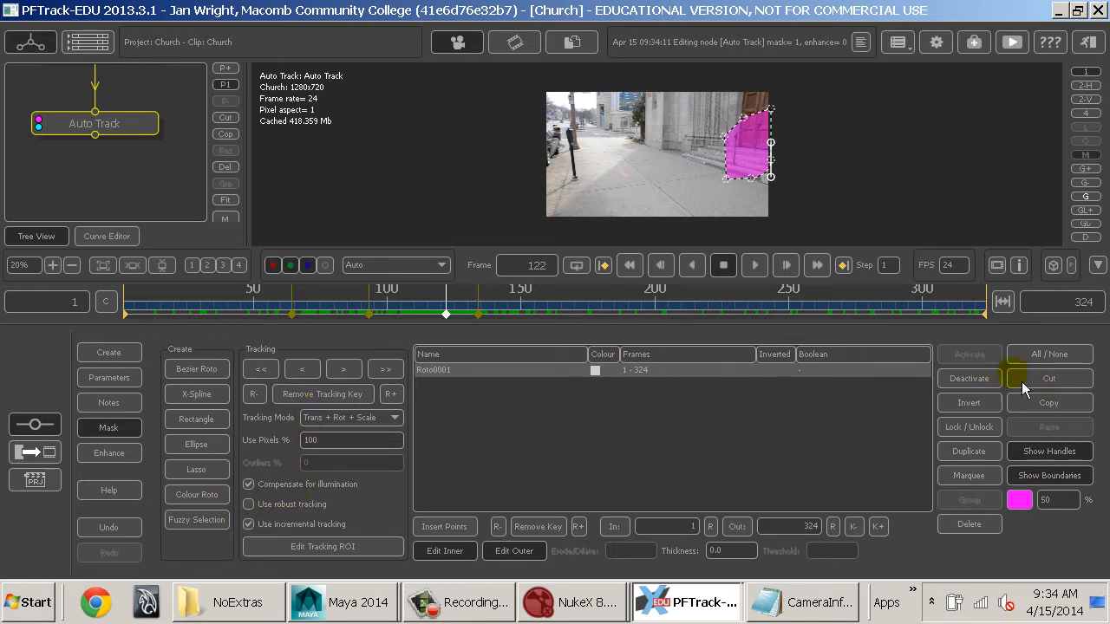
# - Delete the roto mask and return to the Auto Track parameters, looking over the group and preset choices
pyautogui.click(976, 529)
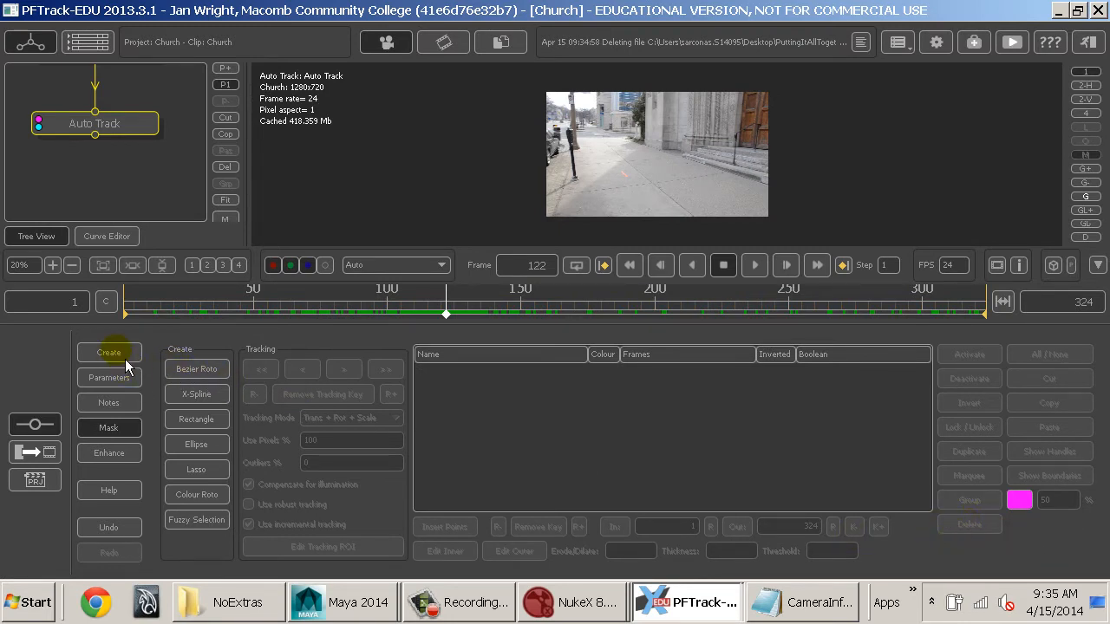
pyautogui.click(128, 382)
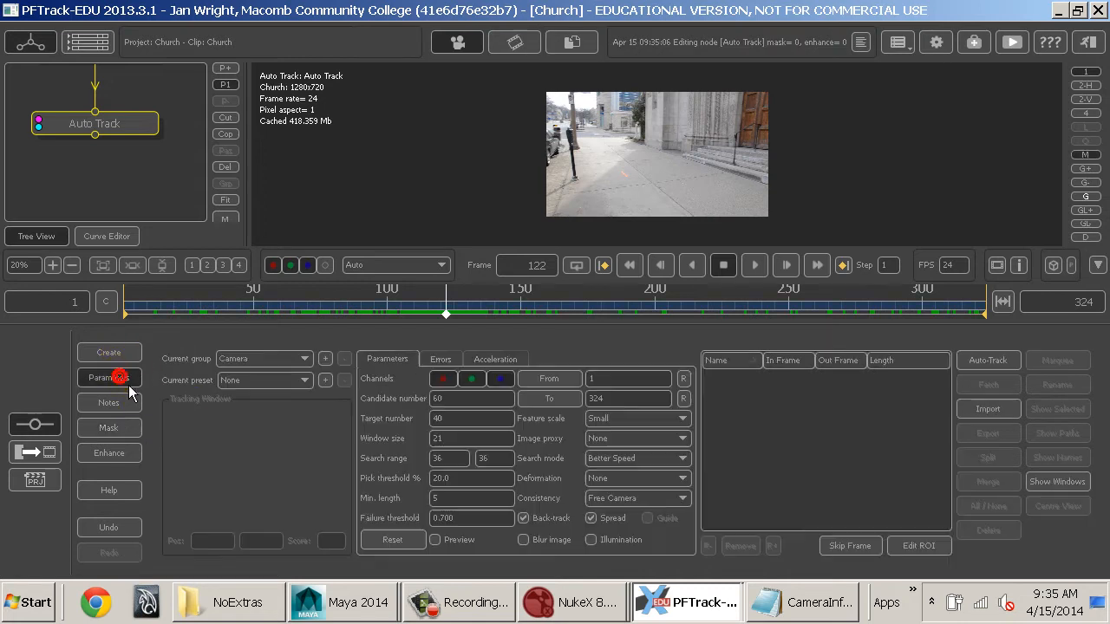
pyautogui.click(286, 358)
pyautogui.click(295, 374)
pyautogui.click(265, 381)
pyautogui.click(256, 380)
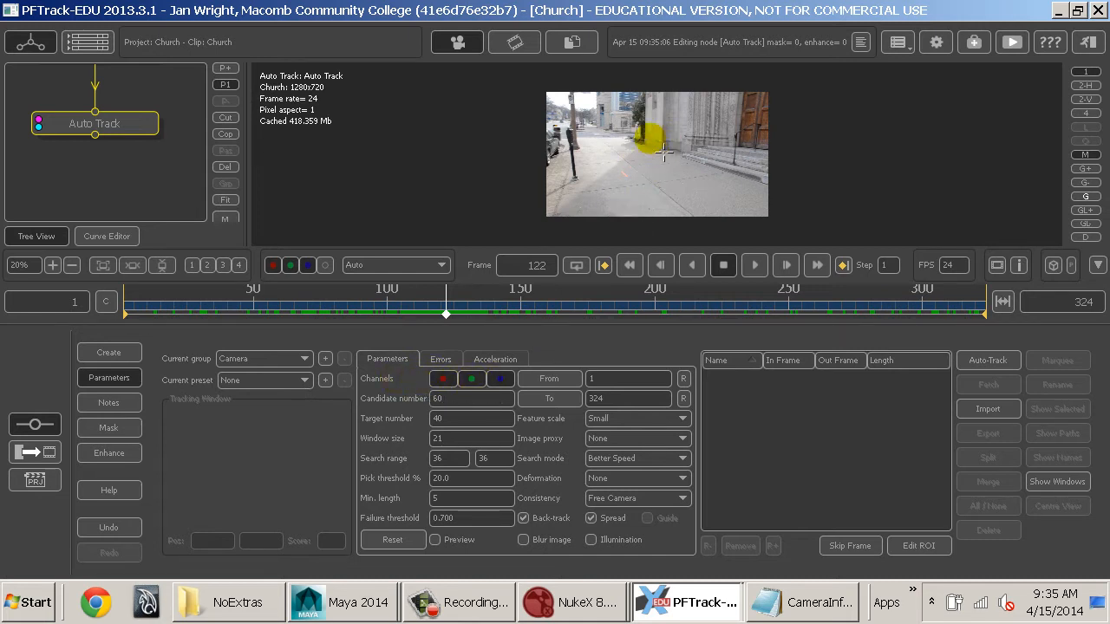
# - Cycle the viewer through the red, green and blue channels to compare contrast in the Church clip
pyautogui.press('r')
pyautogui.press('g')
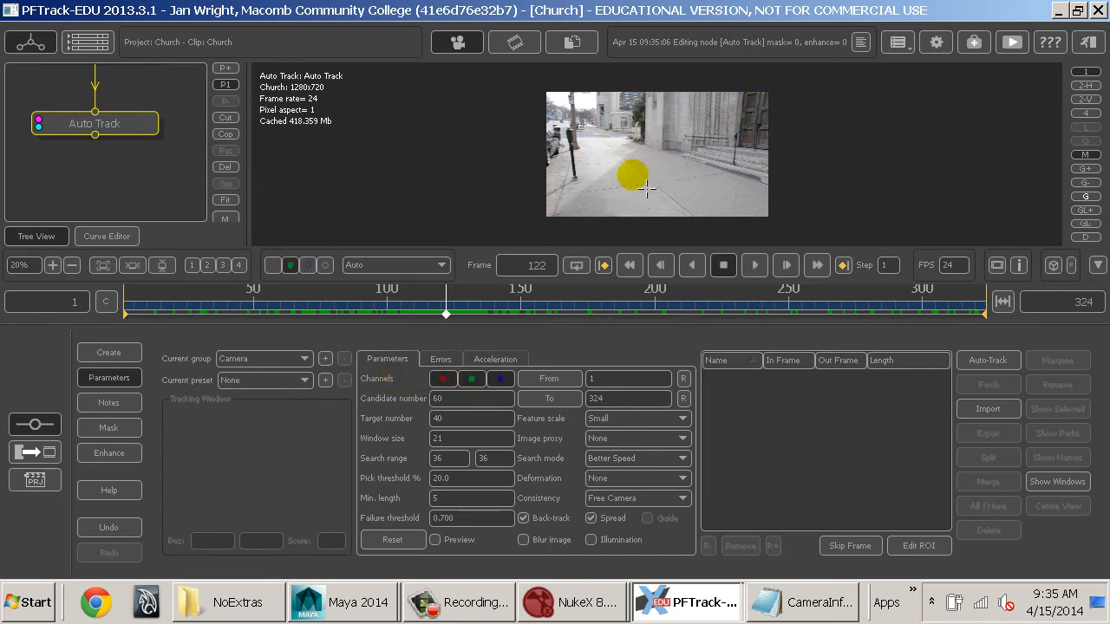
pyautogui.press('b')
pyautogui.press('r')
pyautogui.press('g')
pyautogui.press('b')
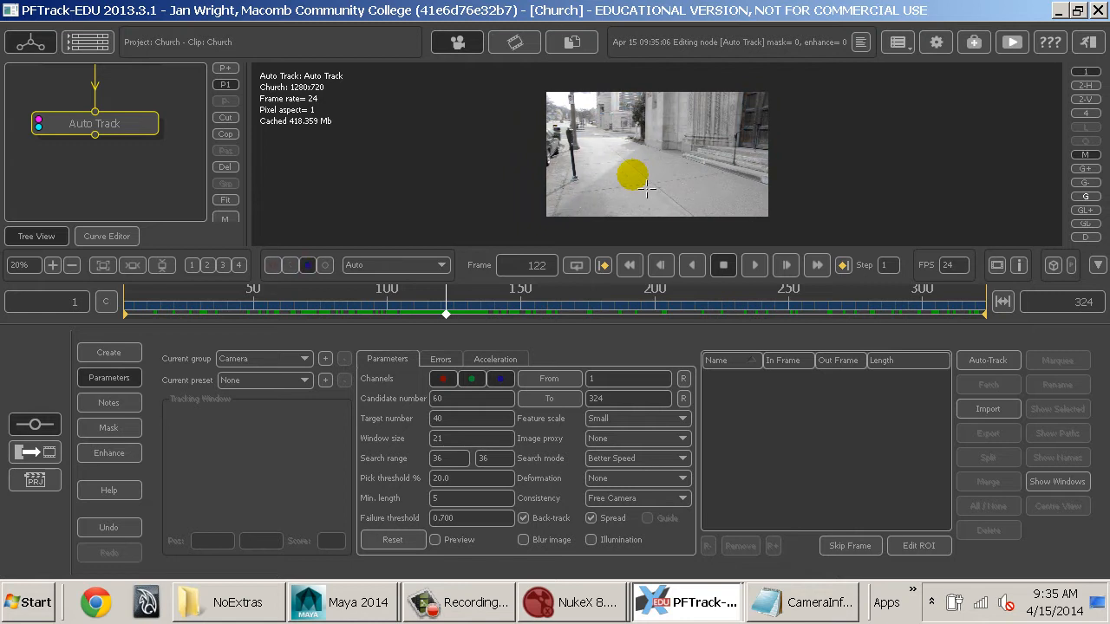
pyautogui.press('r')
pyautogui.press('g')
pyautogui.press('b')
pyautogui.press('r')
pyautogui.press('g')
pyautogui.press('b')
pyautogui.press('r')
pyautogui.press('g')
pyautogui.press('b')
pyautogui.press('b')
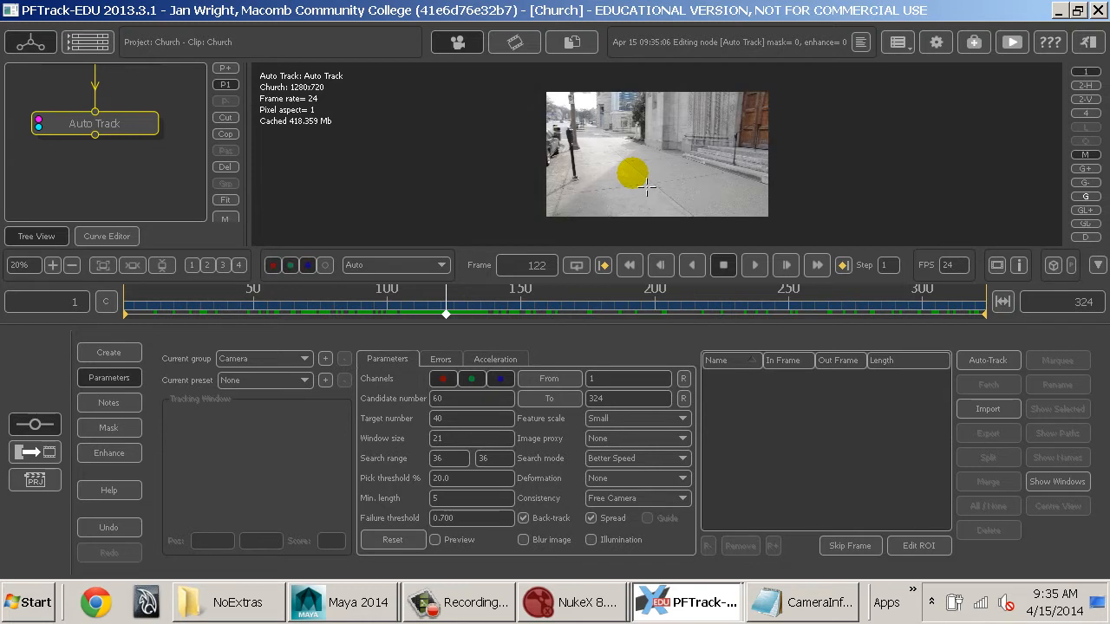
# - Try switching the green and blue tracking channels off and back on in the Auto Track parameters
pyautogui.click(468, 384)
pyautogui.click(501, 384)
pyautogui.click(500, 384)
pyautogui.click(478, 382)
# - Set the Auto Track candidate number to 200 and select the target number value
pyautogui.click(449, 399)
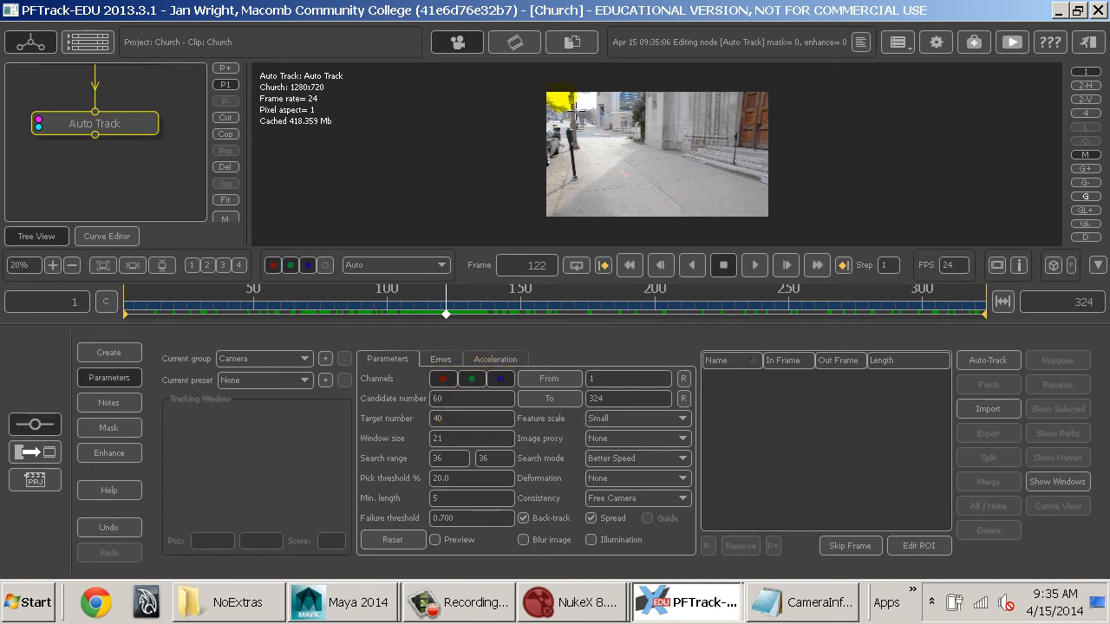
pyautogui.click(601, 111)
pyautogui.click(457, 399)
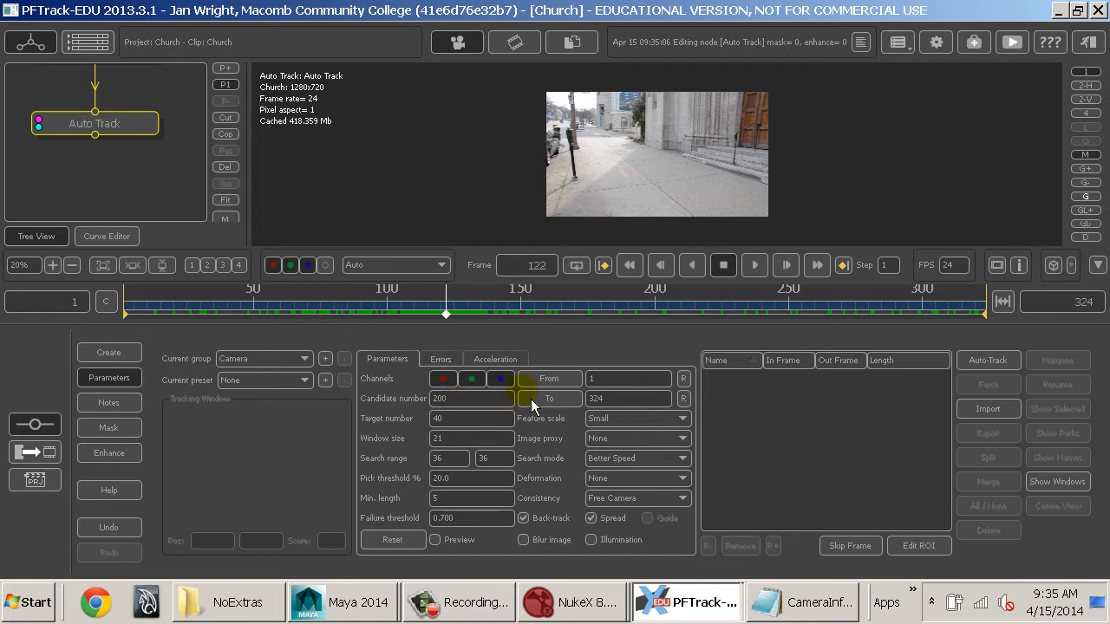
pyautogui.click(470, 425)
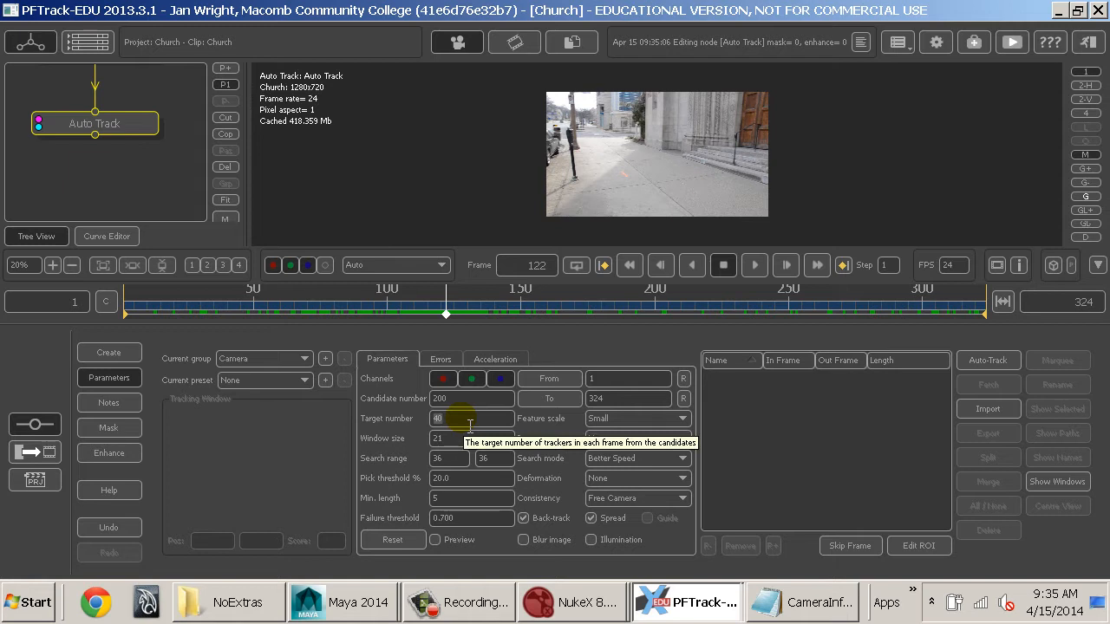
# - Preview the tracking window over the clip, hide it again, and set the Auto Track window size to 50
pyautogui.click(468, 444)
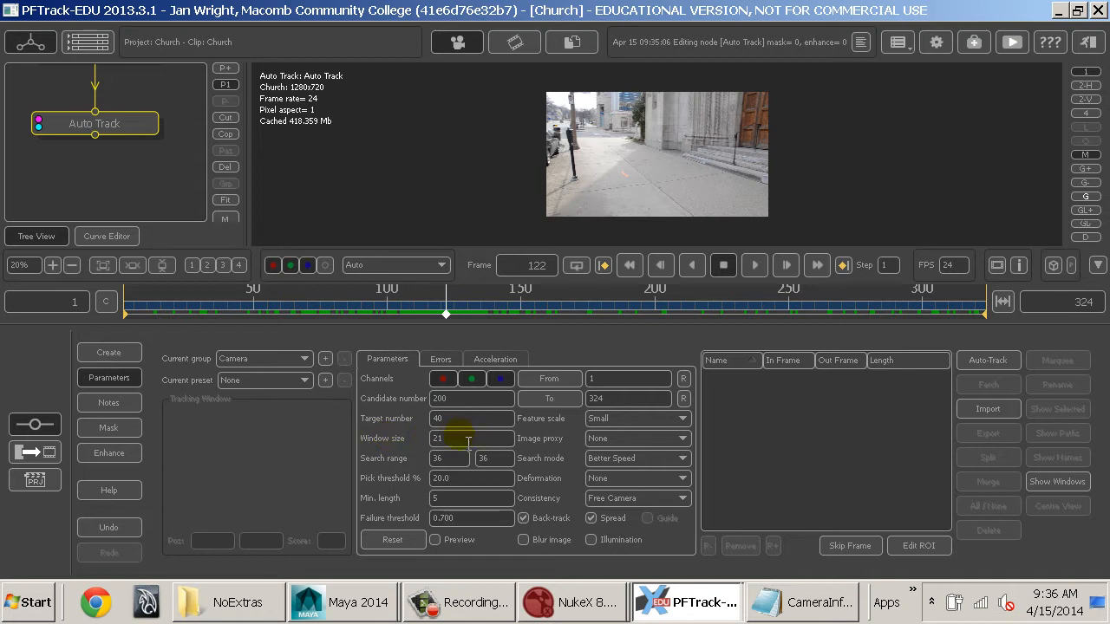
pyautogui.click(1058, 489)
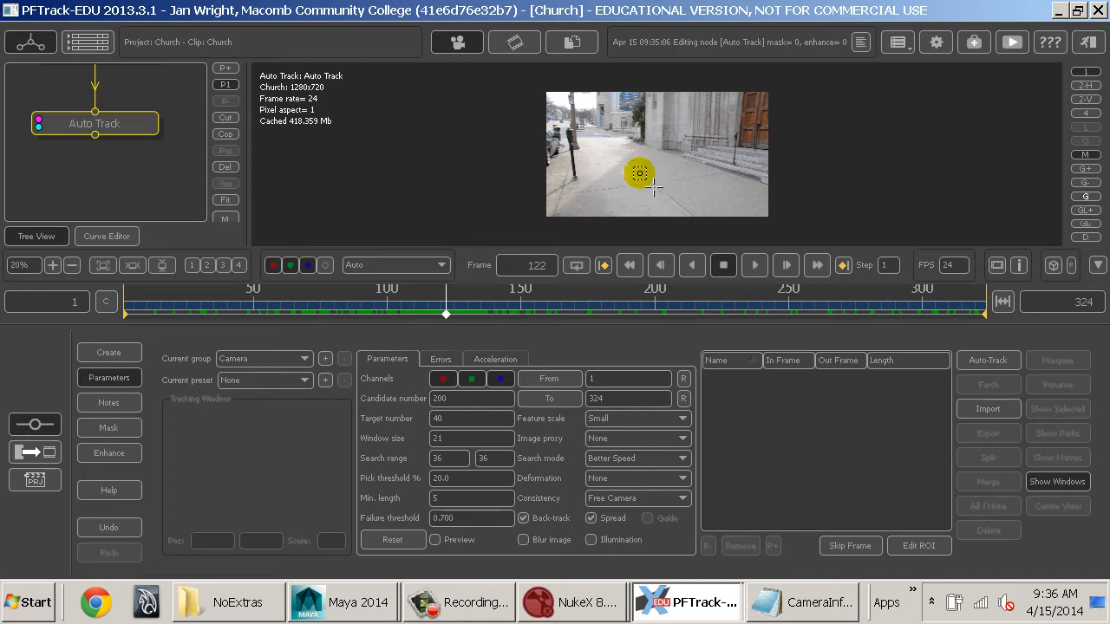
pyautogui.click(1042, 483)
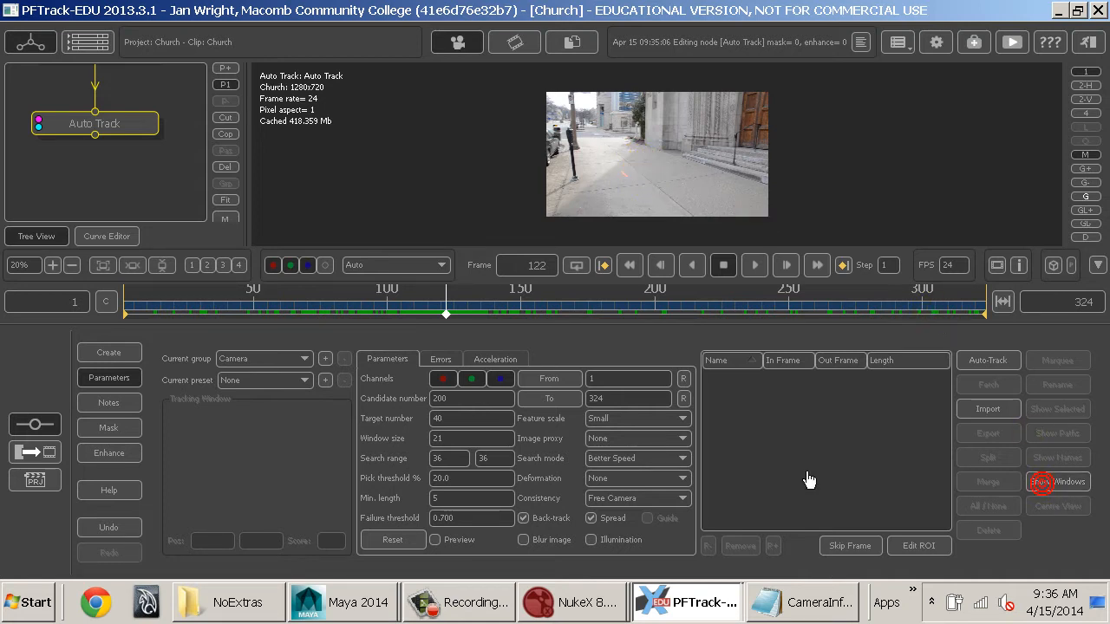
pyautogui.click(444, 439)
pyautogui.write('50')
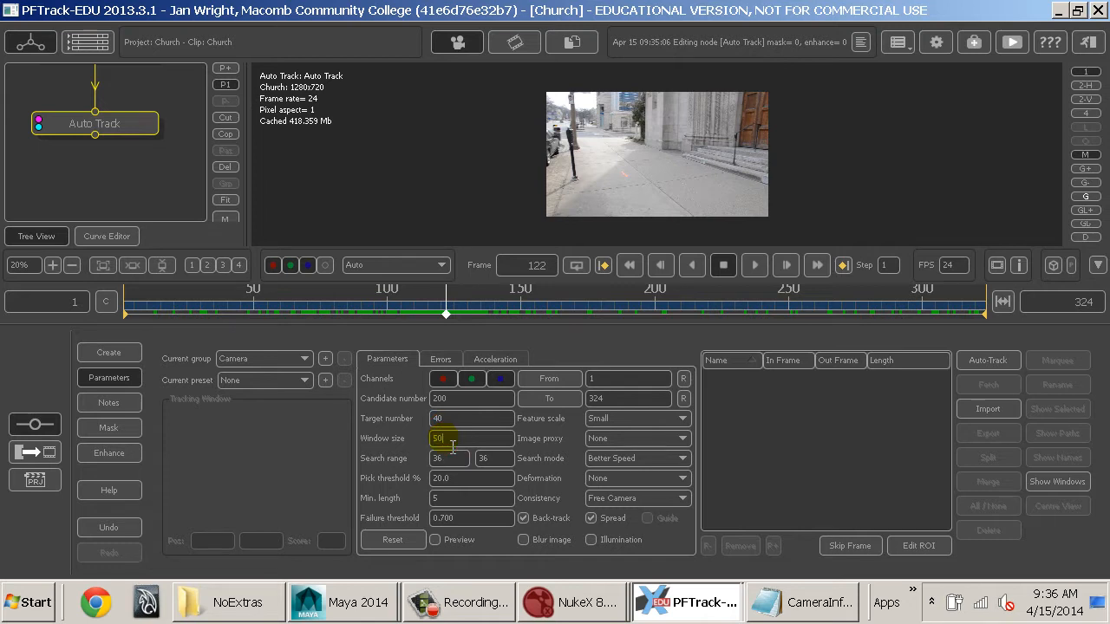
# - Confirm the window size, show the tracking window over the clip to check it, and hide it again
pyautogui.press('Return')
pyautogui.click(1052, 482)
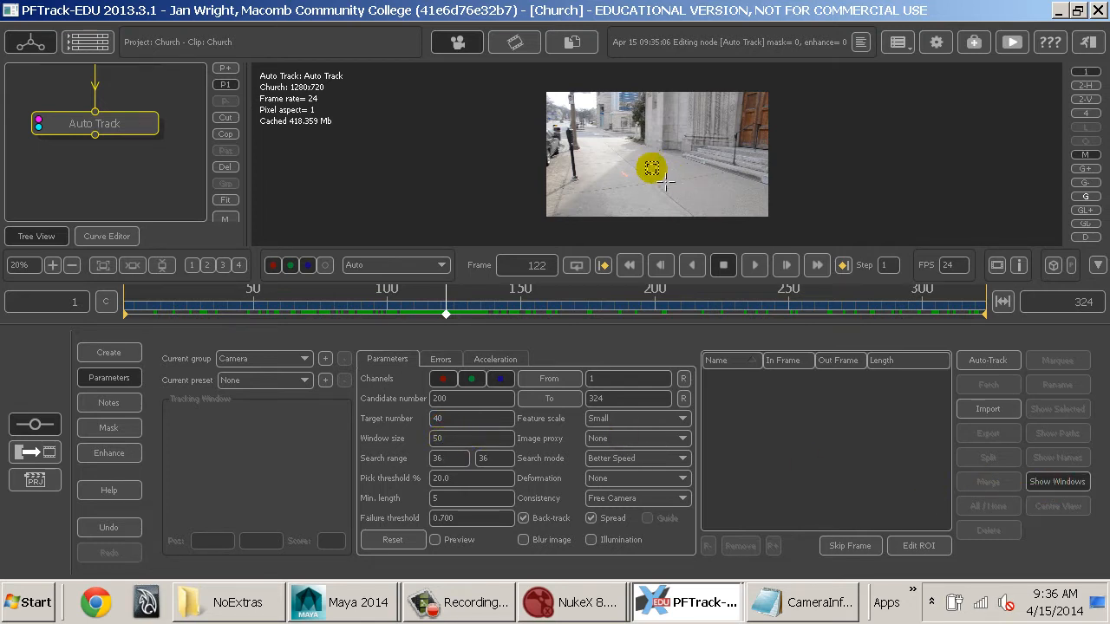
pyautogui.click(1044, 482)
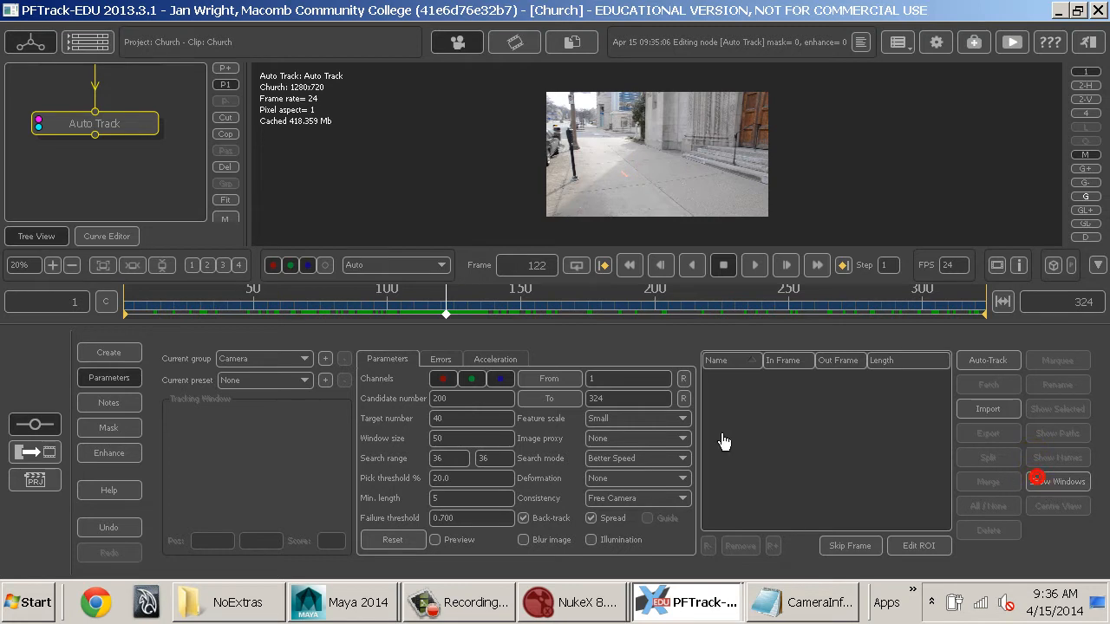
# - Try an Auto Track search range of 100 by 100 and show the search area over the clip
pyautogui.click(458, 459)
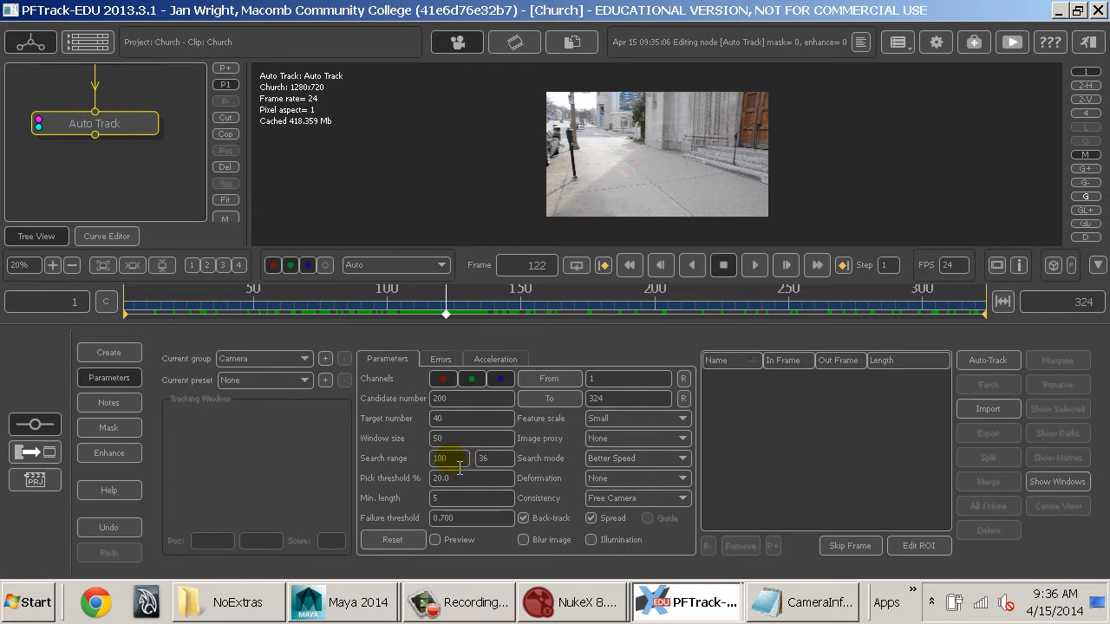
pyautogui.click(492, 474)
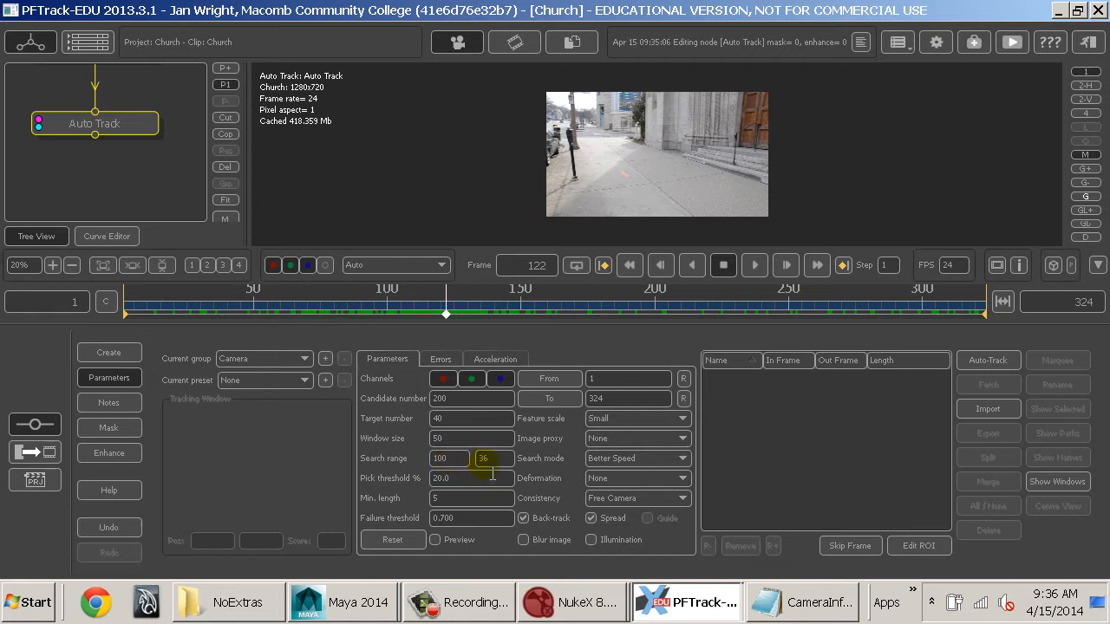
pyautogui.click(492, 468)
pyautogui.doubleClick(492, 469)
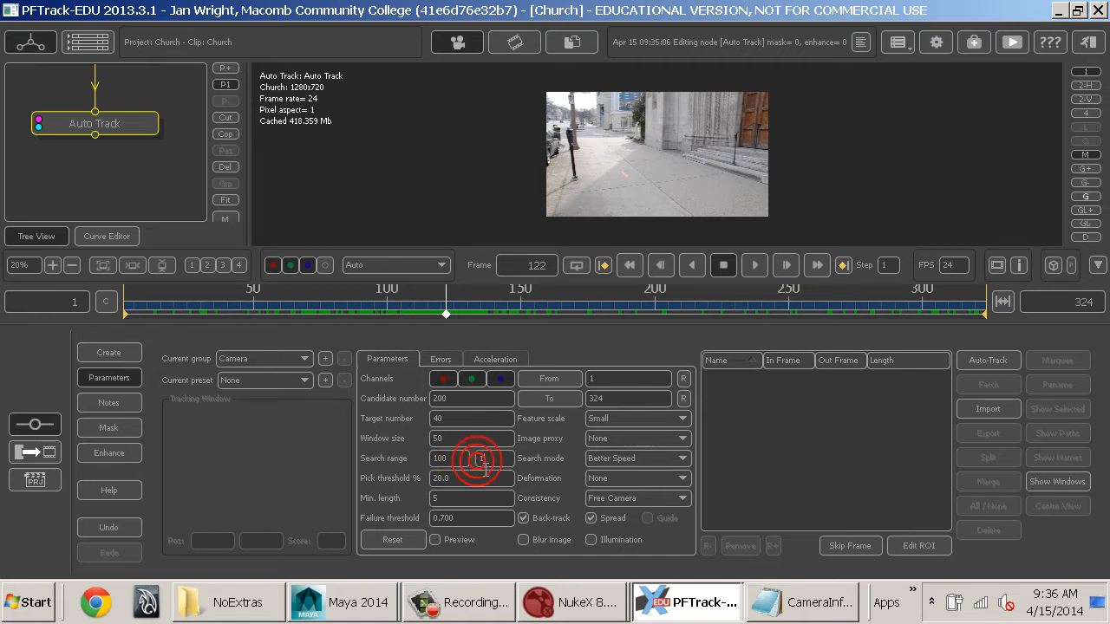
pyautogui.write('100')
pyautogui.click(1082, 481)
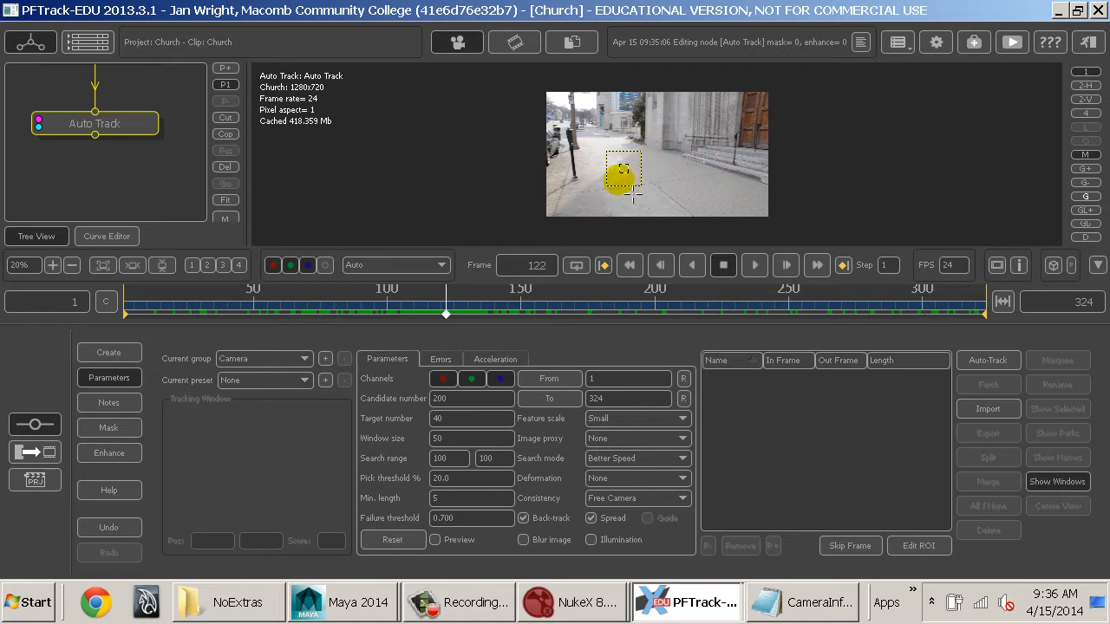
# - Restore the search range to 36 by 36 and check the tracking window against the clip's pavement features
pyautogui.doubleClick(447, 460)
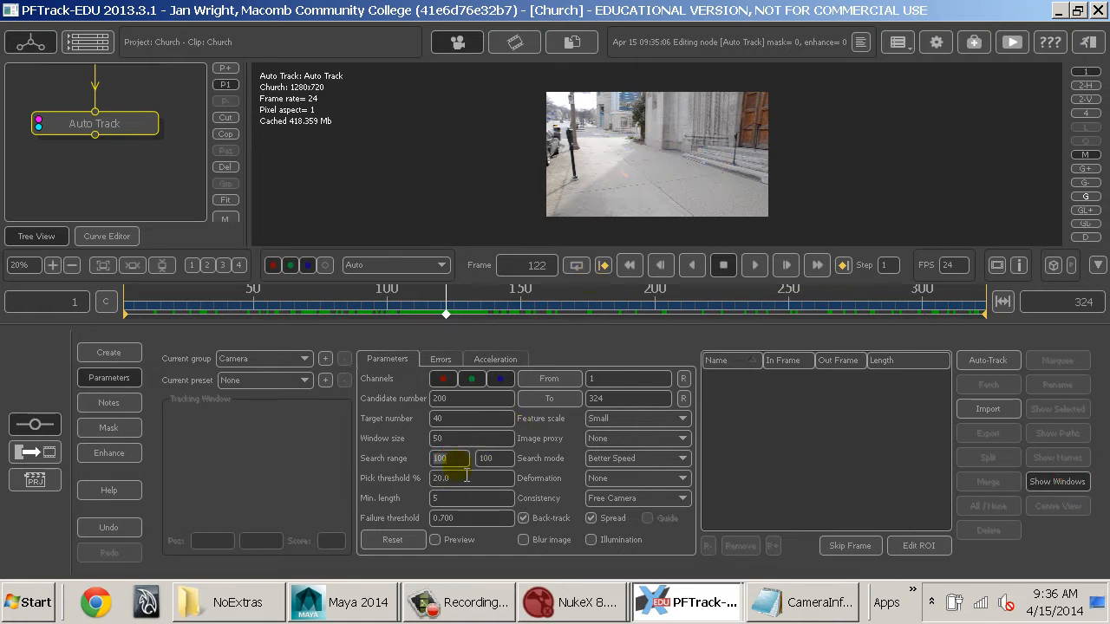
pyautogui.write('36')
pyautogui.click(489, 458)
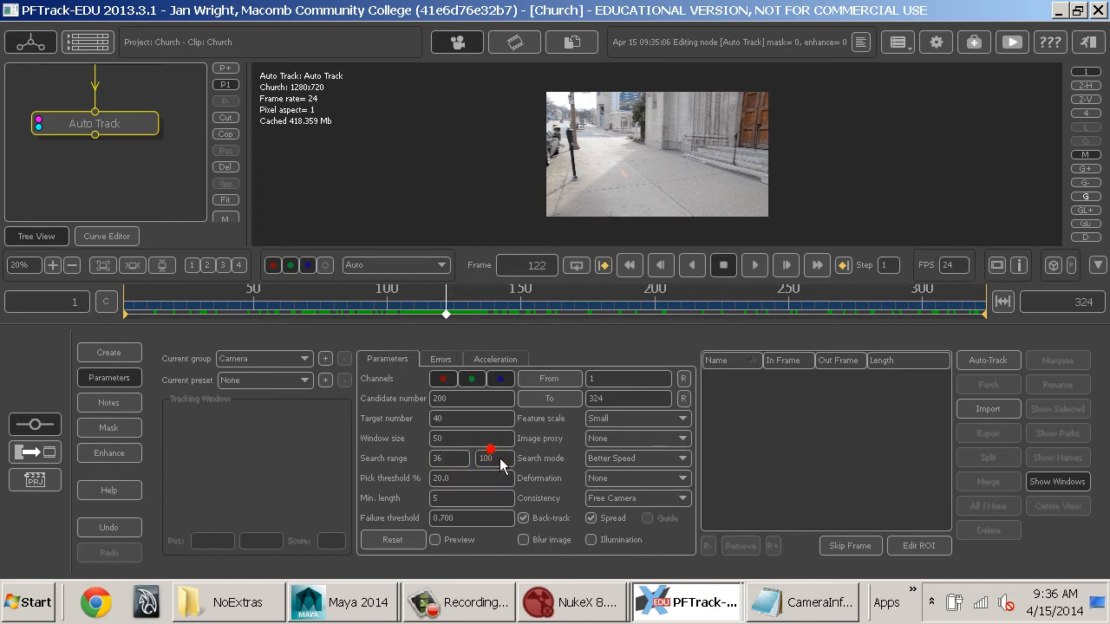
pyautogui.write('36')
pyautogui.doubleClick(463, 438)
pyautogui.click(609, 169)
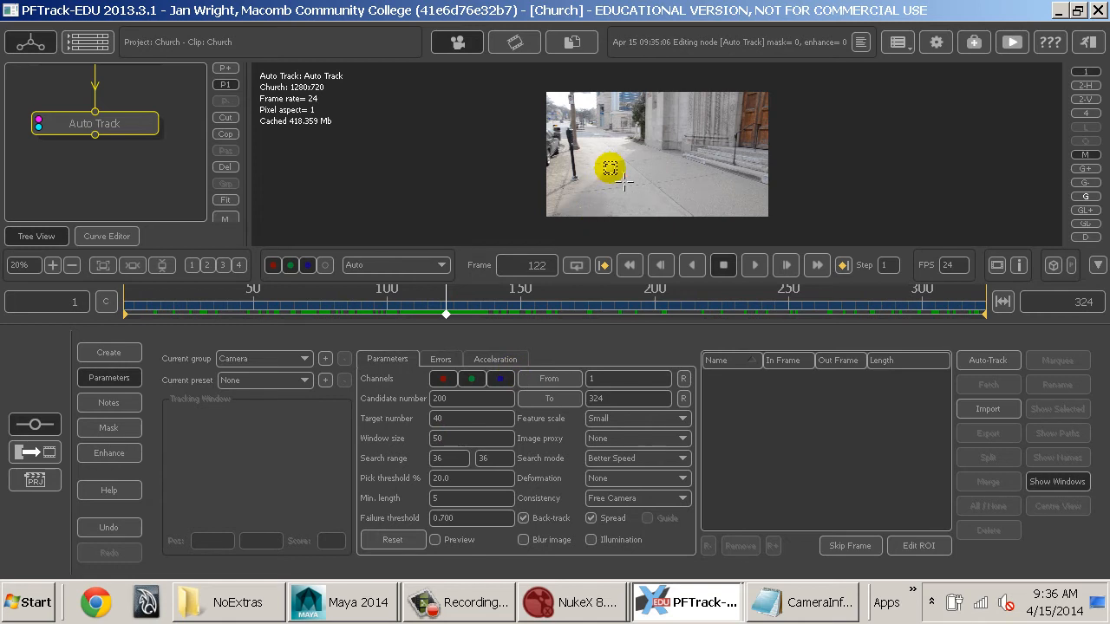
pyautogui.doubleClick(483, 431)
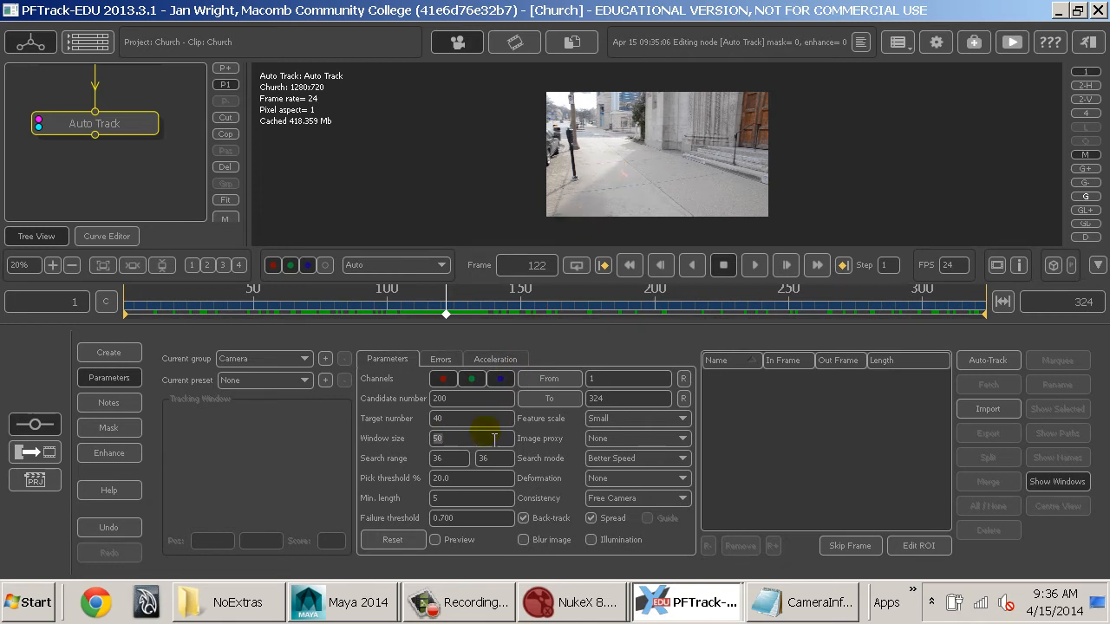
# - Set the Auto Track minimum track length to 15 and the failure threshold to 0.1
pyautogui.click(460, 502)
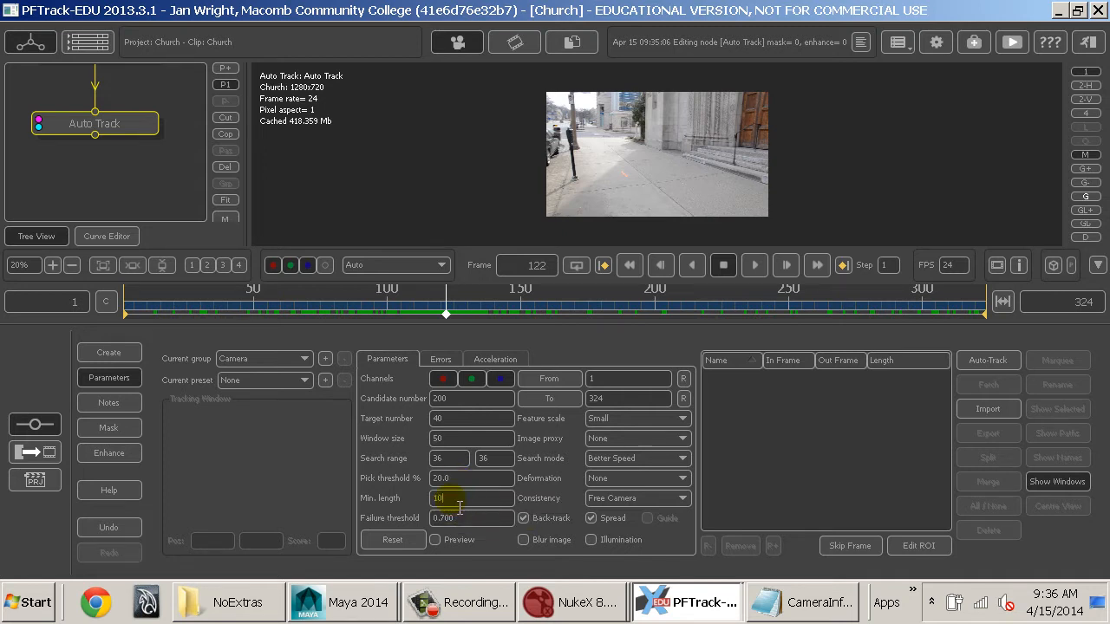
pyautogui.doubleClick(459, 505)
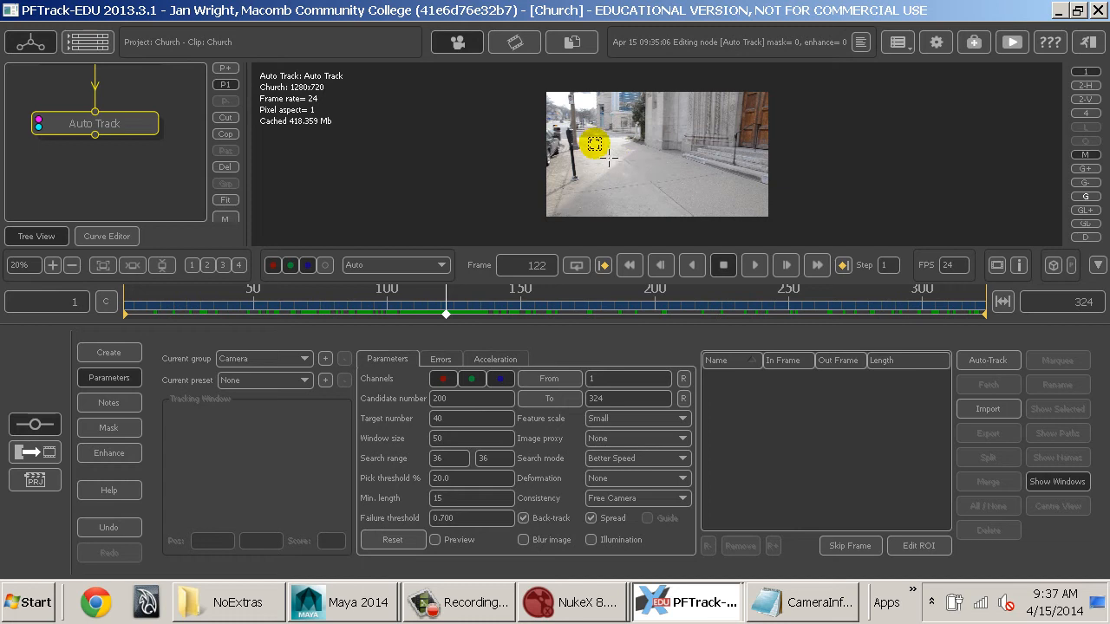
pyautogui.doubleClick(458, 520)
pyautogui.write('.1')
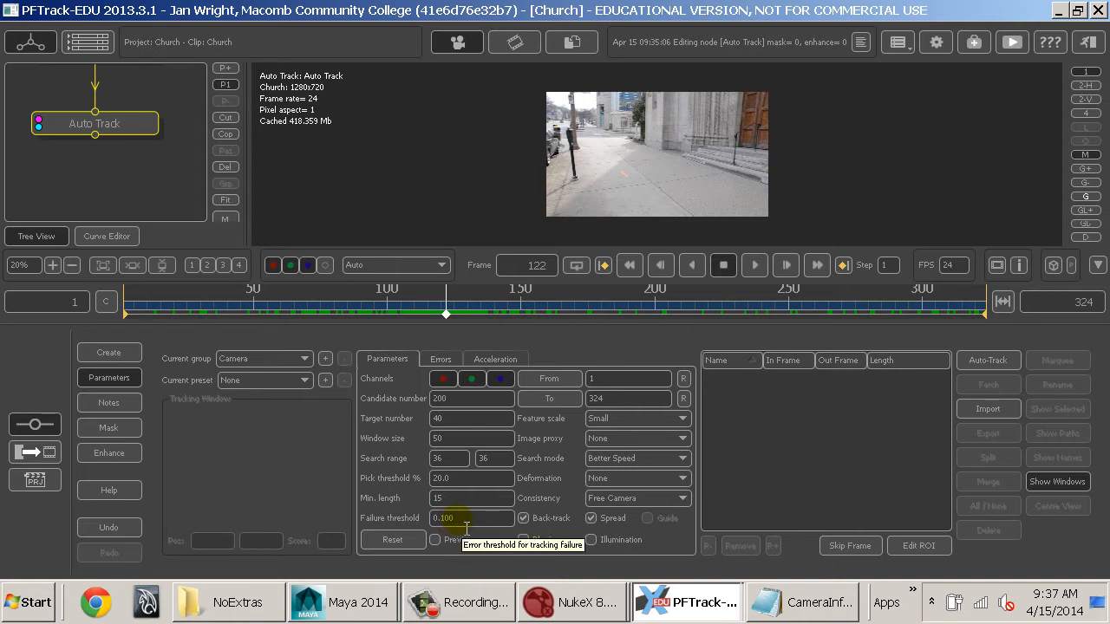
# - Turn on the preview of candidate feature points in the clip and set the candidate number to 300
pyautogui.click(436, 540)
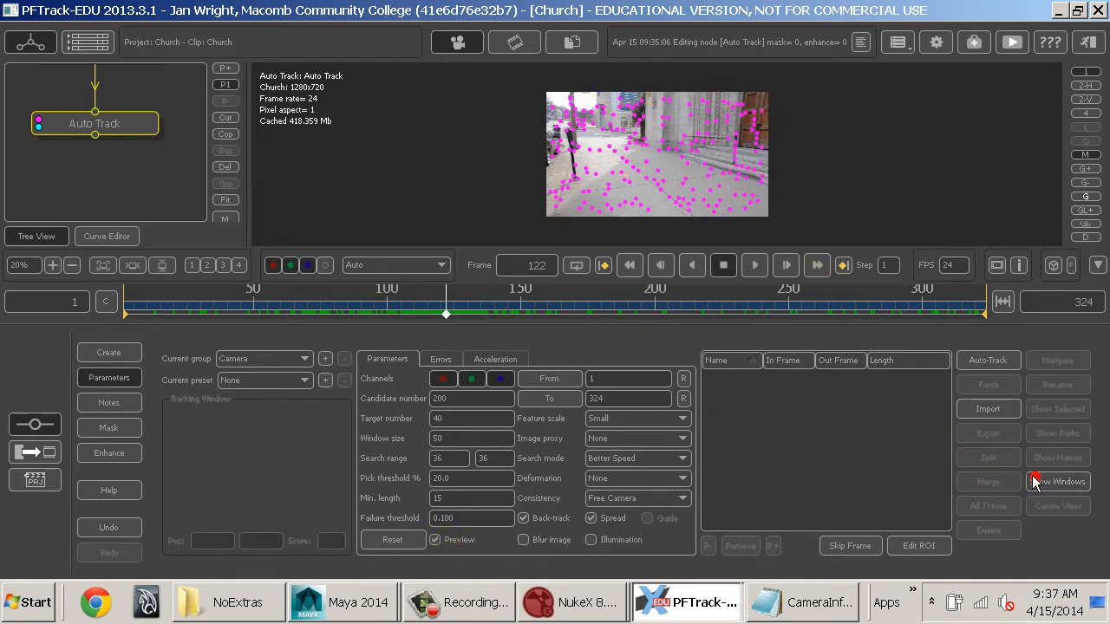
pyautogui.click(472, 441)
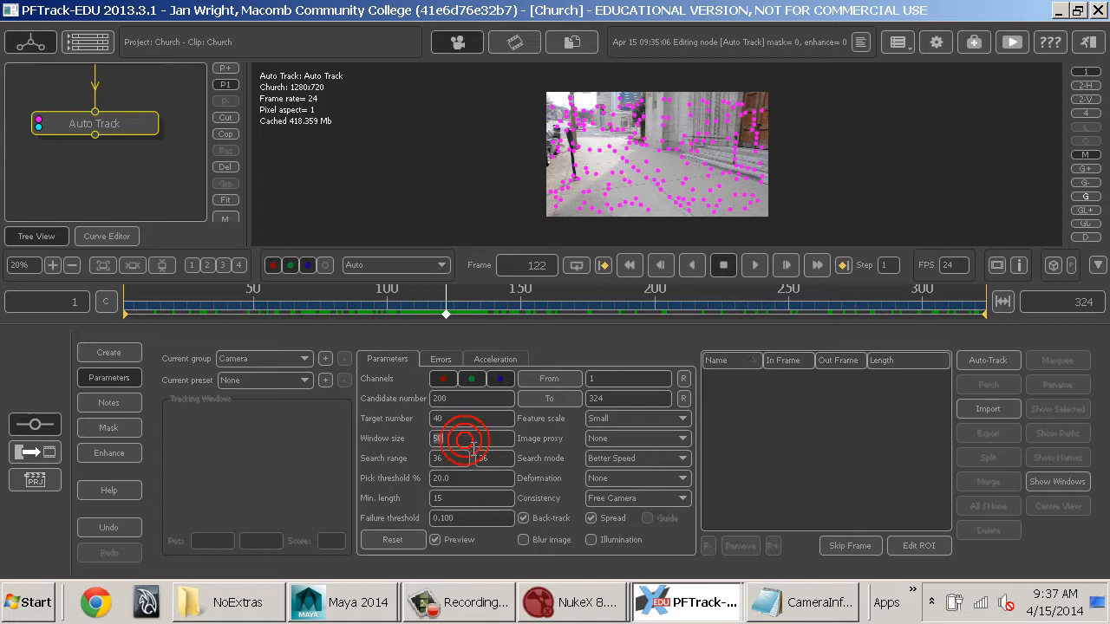
pyautogui.click(473, 419)
pyautogui.click(473, 414)
pyautogui.doubleClick(469, 403)
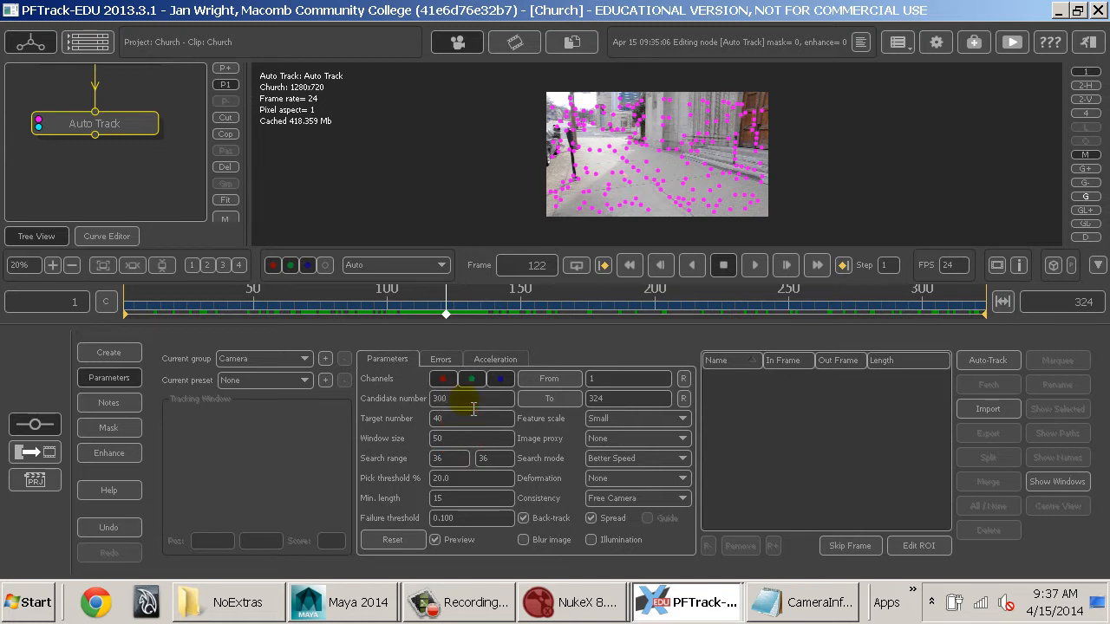
pyautogui.doubleClick(469, 401)
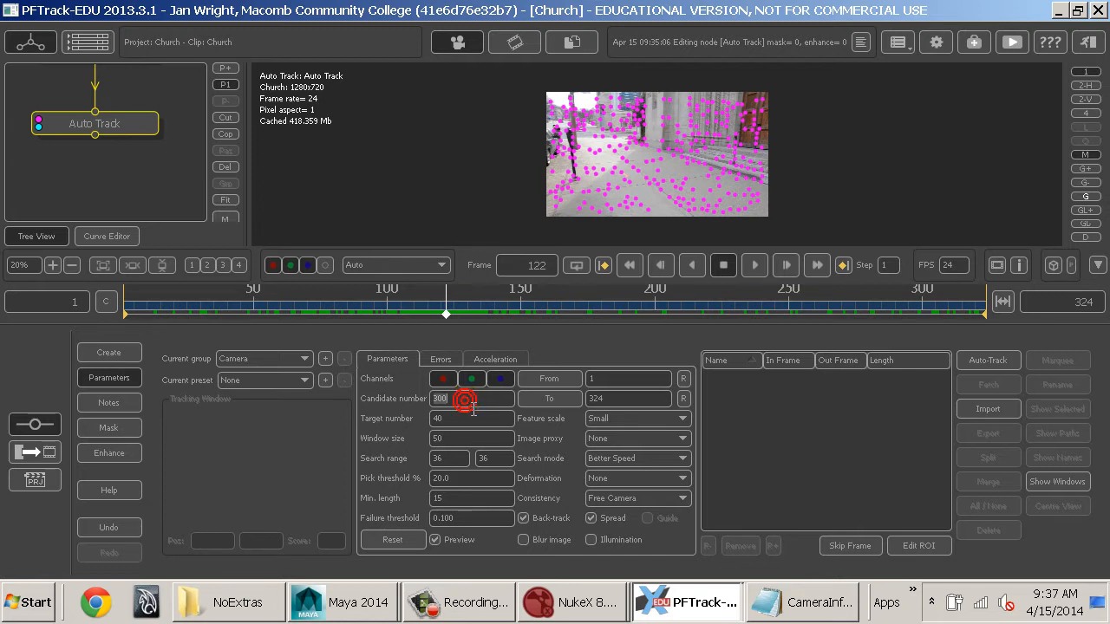
# - Set the Auto Track candidate number to 100 and play the clip to about frame 153 to preview the candidate points
pyautogui.write('100')
pyautogui.press('Return')
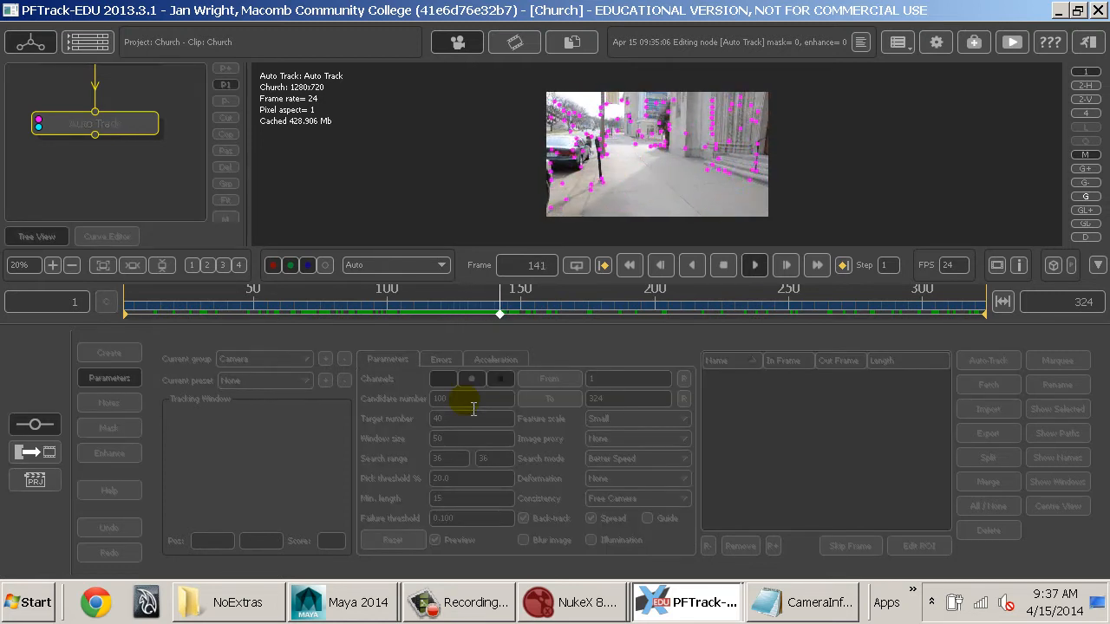
pyautogui.press('space')
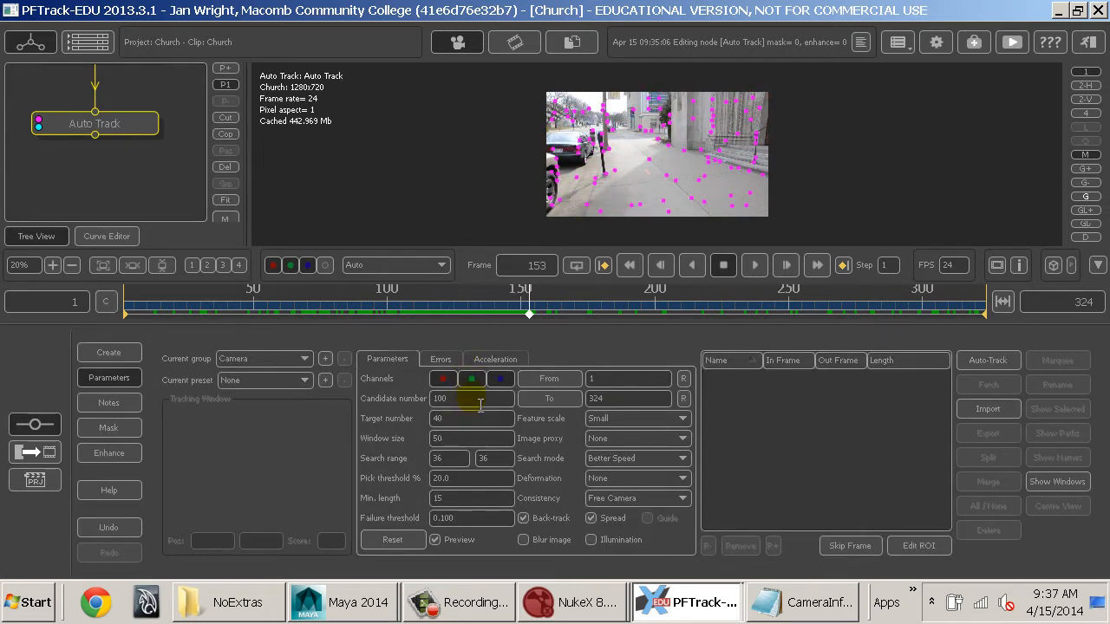
# - Try other candidate numbers for the Auto Track preview, settling on 200
pyautogui.doubleClick(472, 399)
pyautogui.write('5')
pyautogui.doubleClick(479, 403)
pyautogui.write('200')
# - Try the red, green and blue channel toggles used for feature tracking
pyautogui.click(470, 378)
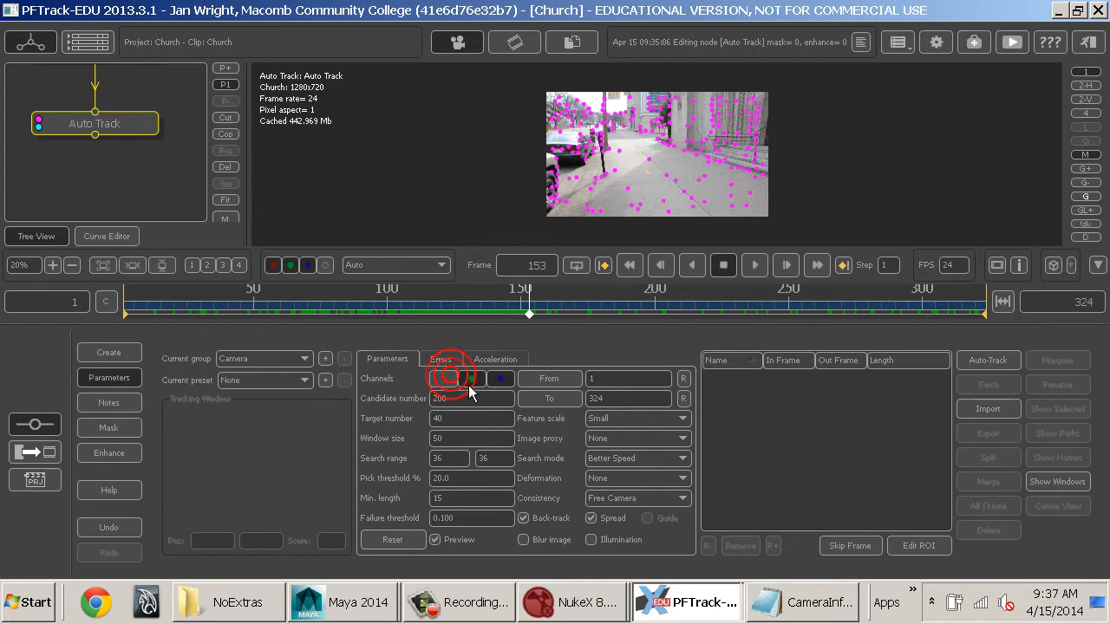
pyautogui.click(499, 378)
pyautogui.click(471, 378)
pyautogui.click(440, 378)
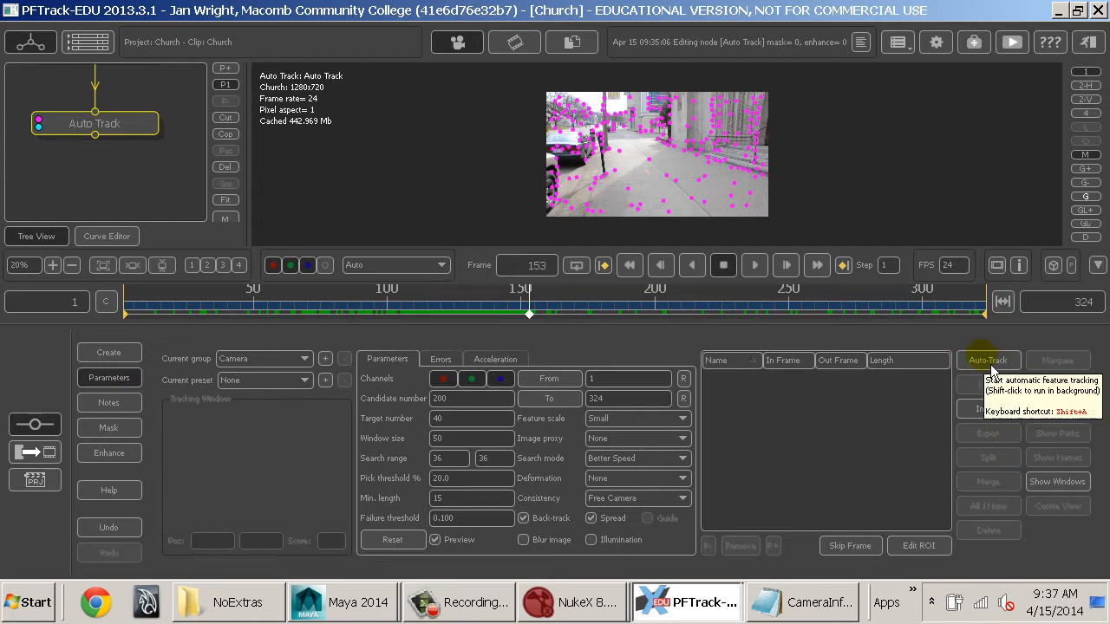
# - Compare the Large and Small feature scales in the preview and leave the feature scale on Large
pyautogui.click(607, 417)
pyautogui.click(598, 449)
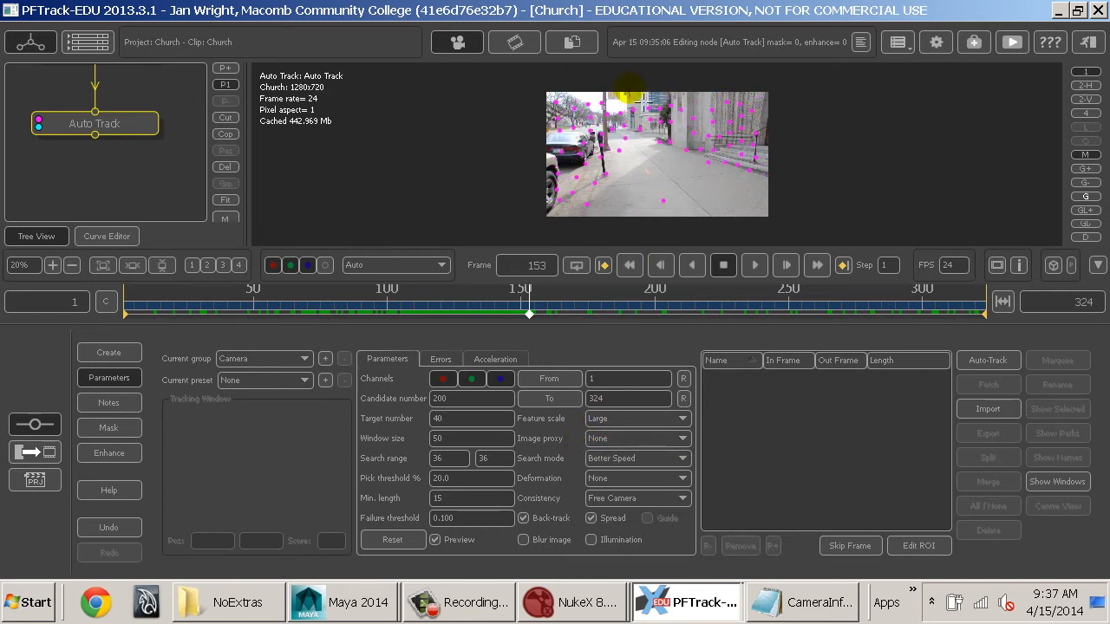
pyautogui.click(645, 421)
pyautogui.click(653, 432)
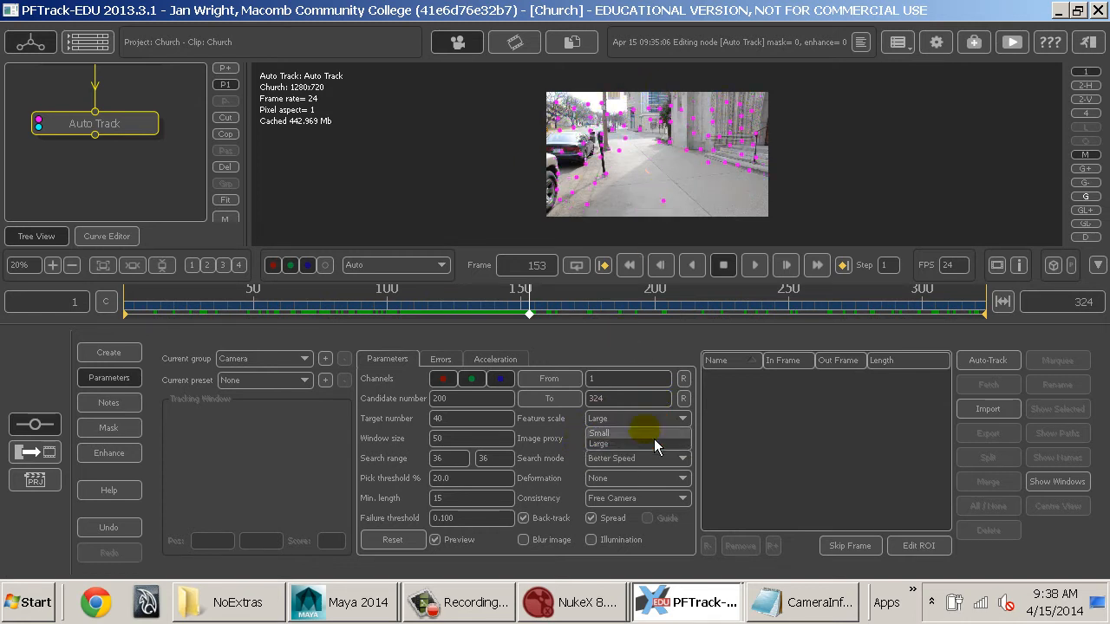
pyautogui.click(650, 423)
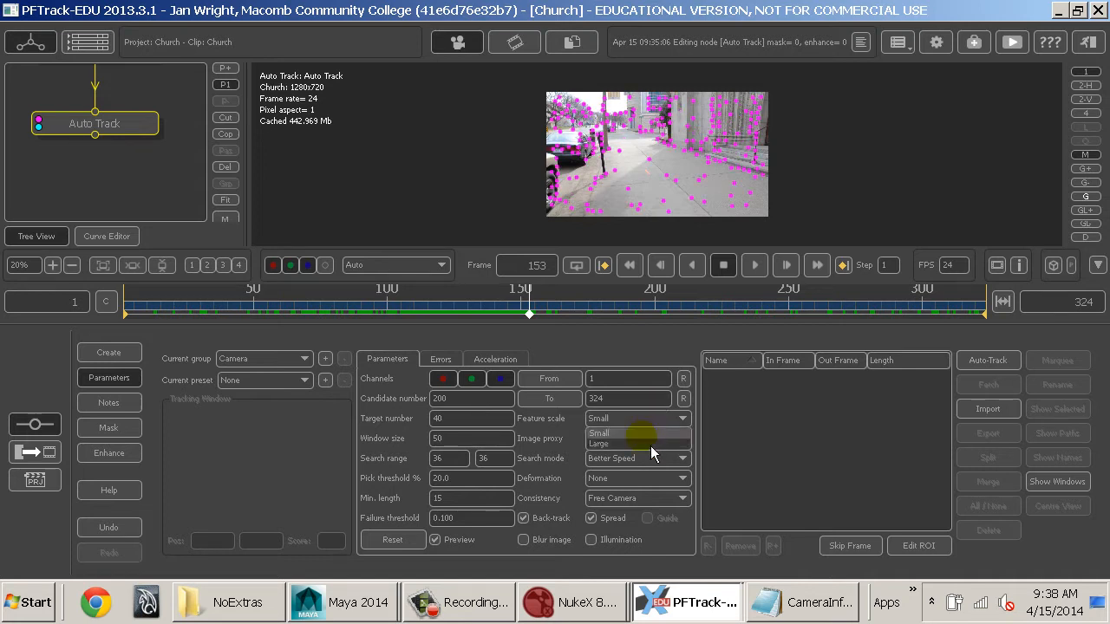
pyautogui.click(650, 444)
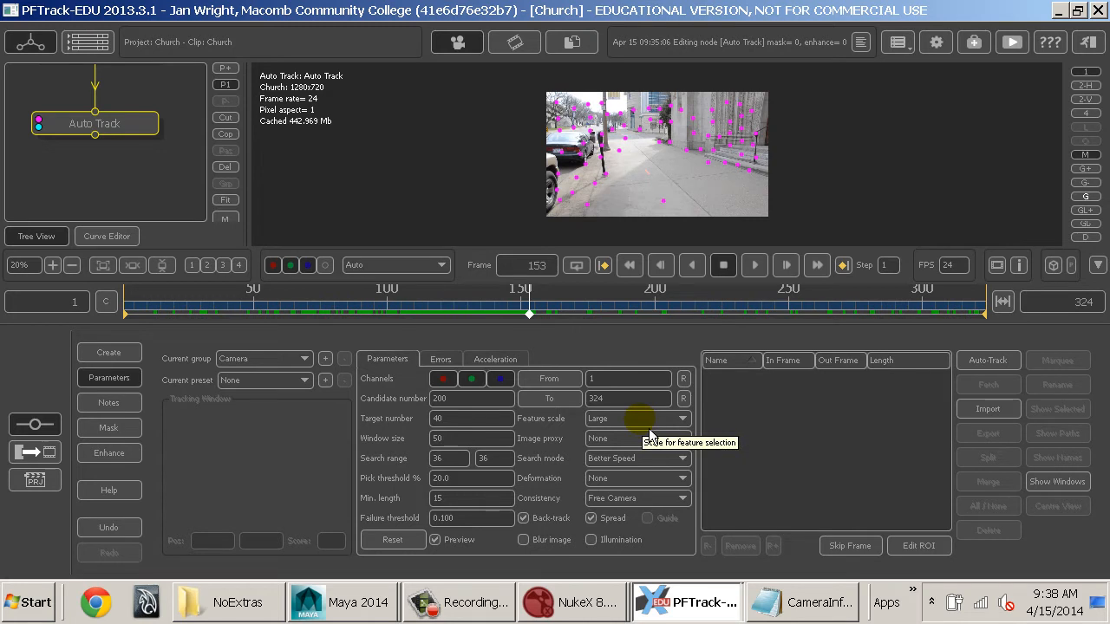
# - Set the candidate number to 300 and the search mode to Better Accuracy
pyautogui.doubleClick(457, 399)
pyautogui.write('3')
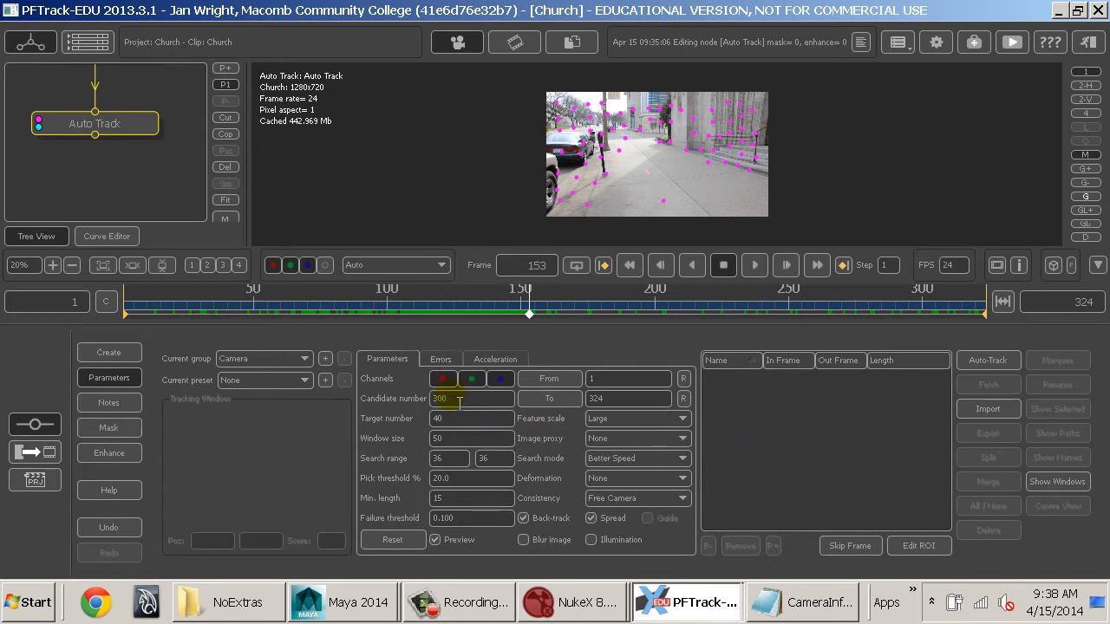
pyautogui.click(621, 461)
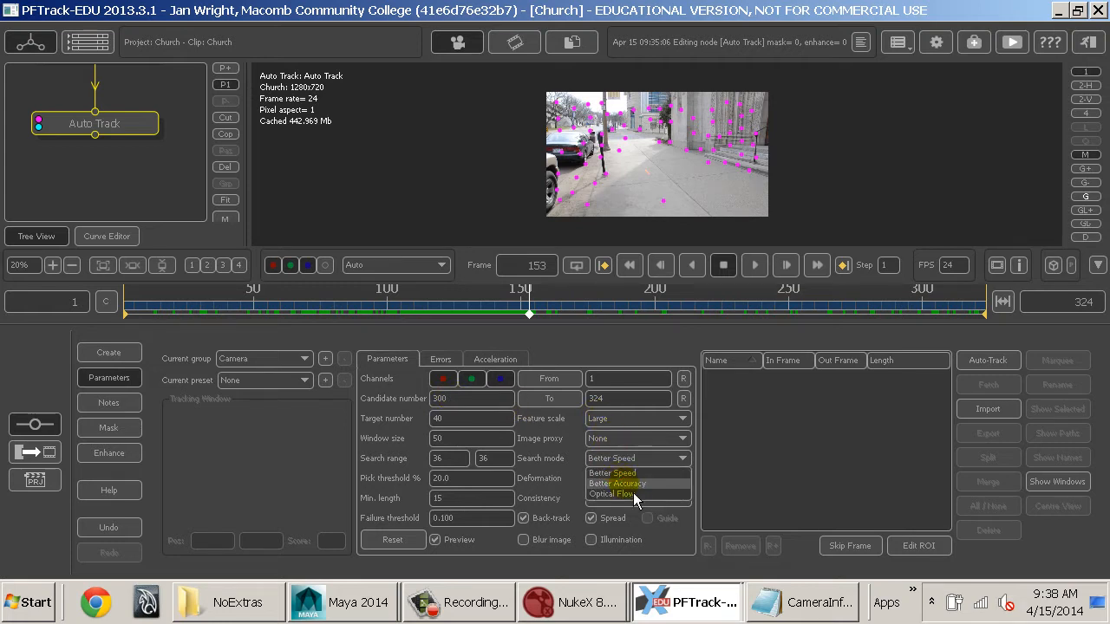
pyautogui.click(629, 484)
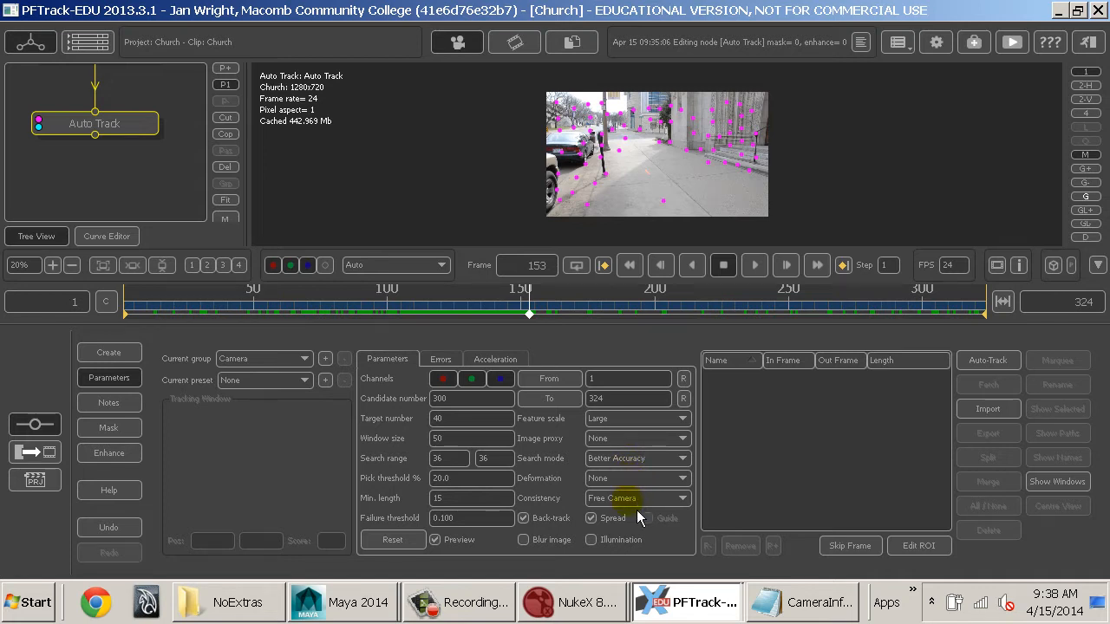
# - Keep the consistency on Free Camera and run automatic feature tracking over frames 1 to 324
pyautogui.click(626, 500)
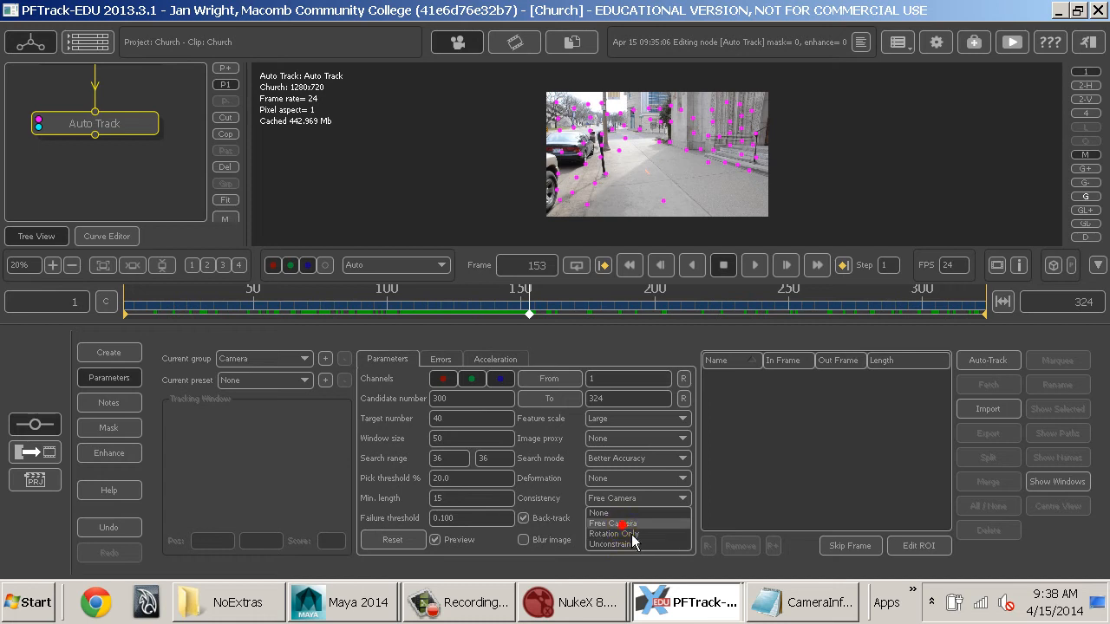
pyautogui.click(650, 523)
pyautogui.click(633, 499)
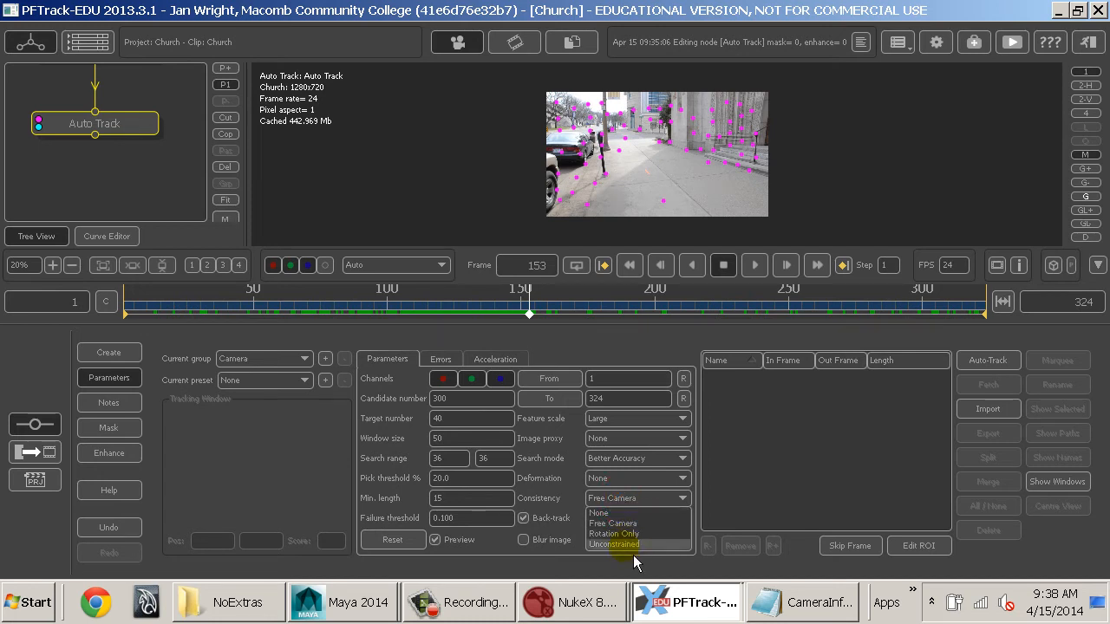
pyautogui.click(578, 512)
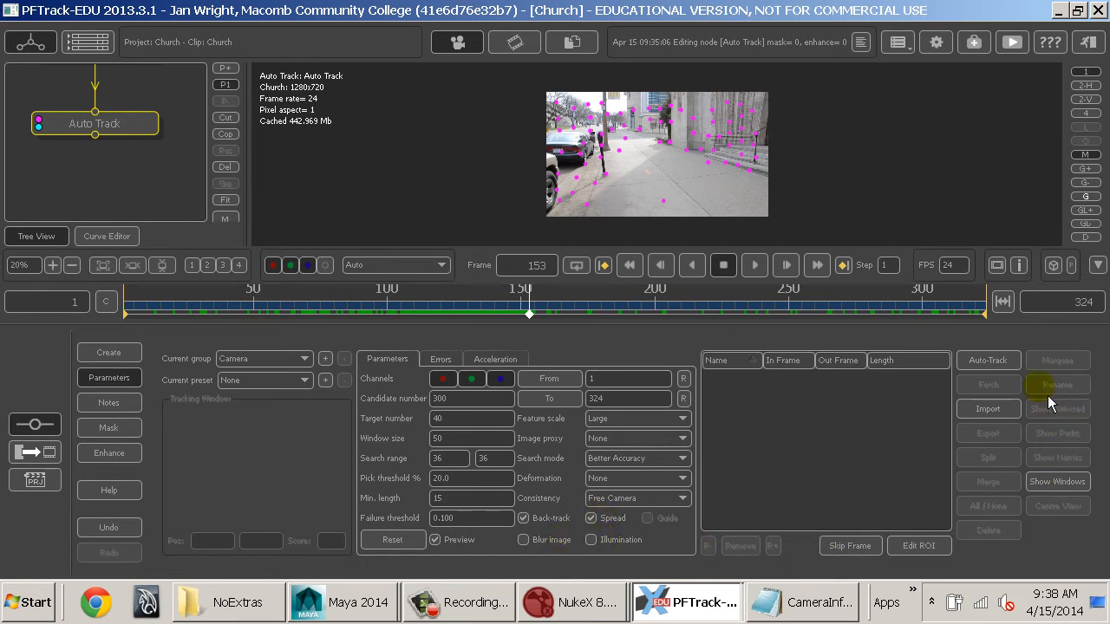
pyautogui.click(1014, 370)
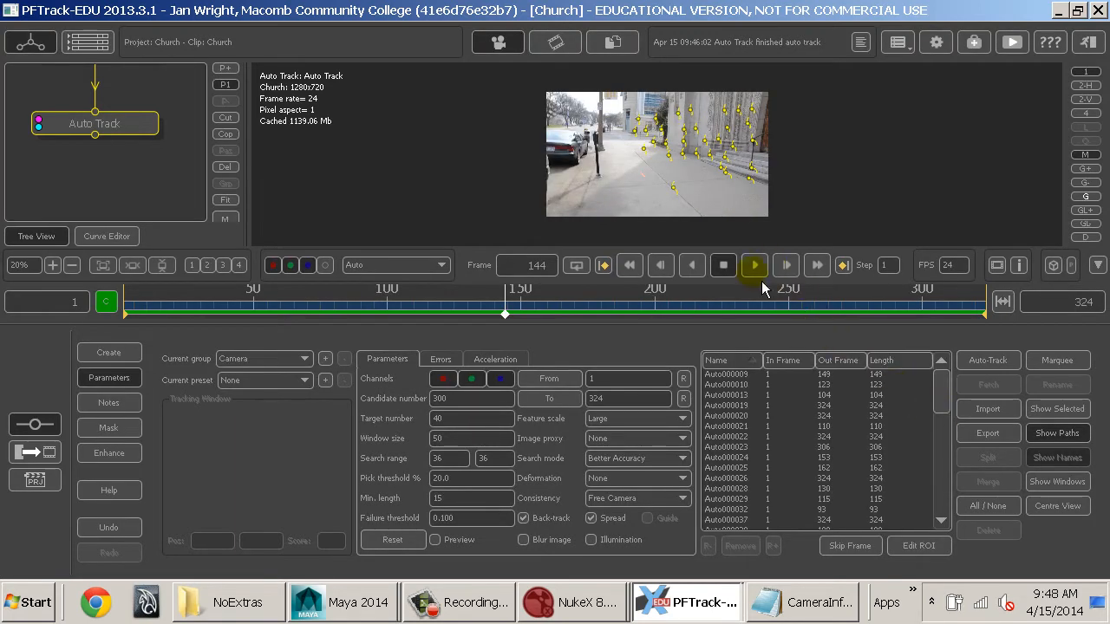
# - Scrub the clip to frame 203 to examine the tracker paths and check the feature scale options
pyautogui.moveTo(526, 319); pyautogui.dragTo(672, 303)
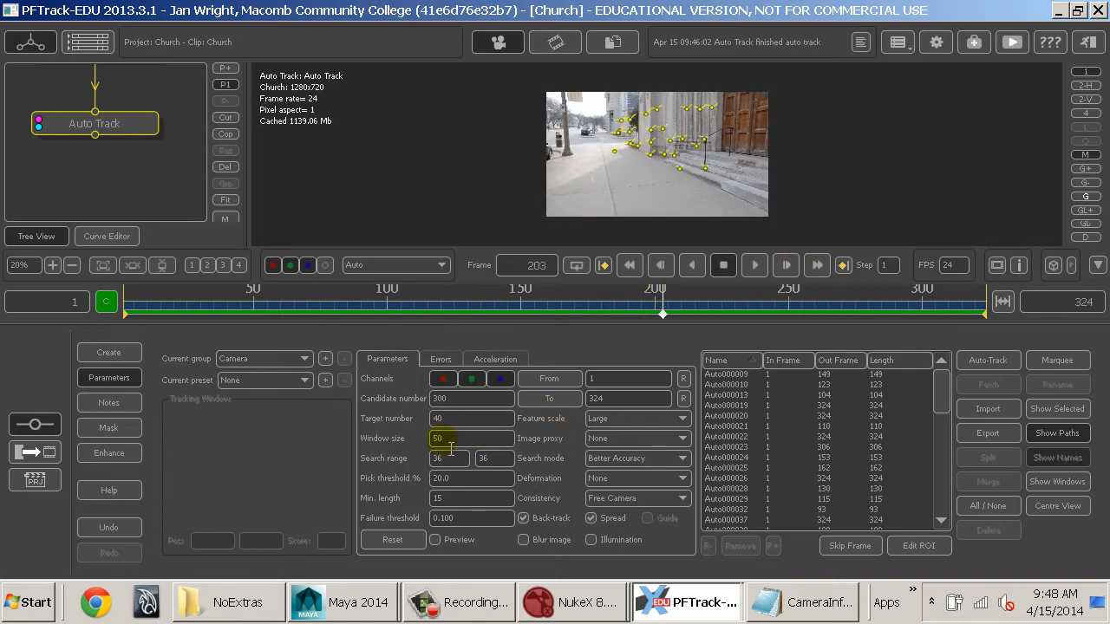
pyautogui.click(634, 424)
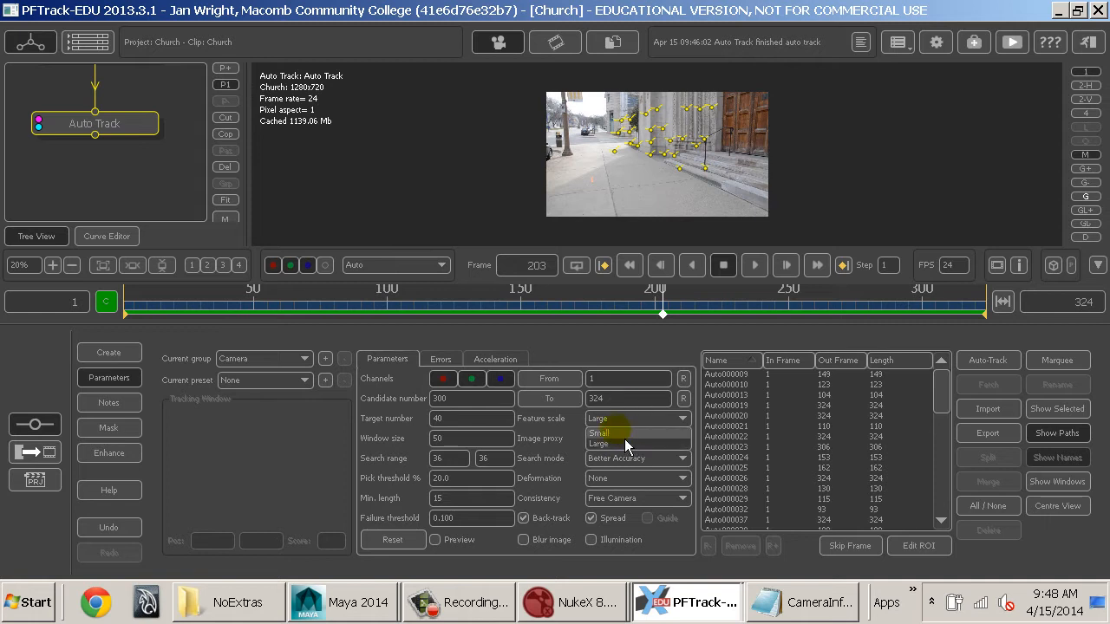
pyautogui.click(565, 345)
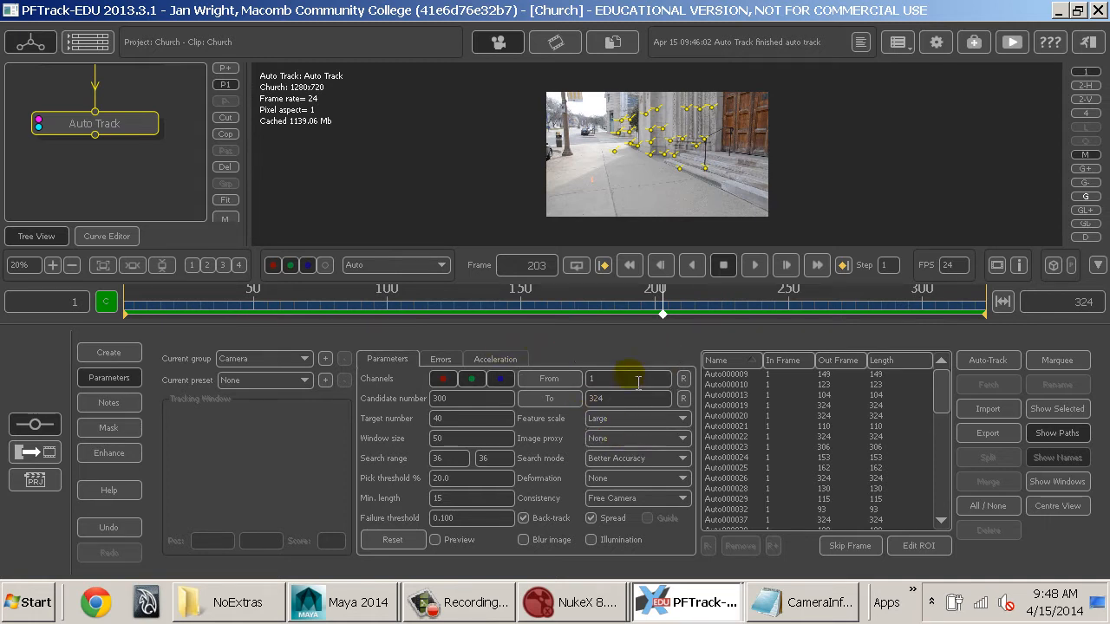
# - Show the tracker error graph, enable trimming and lower the trim threshold to about 0.2
pyautogui.click(446, 359)
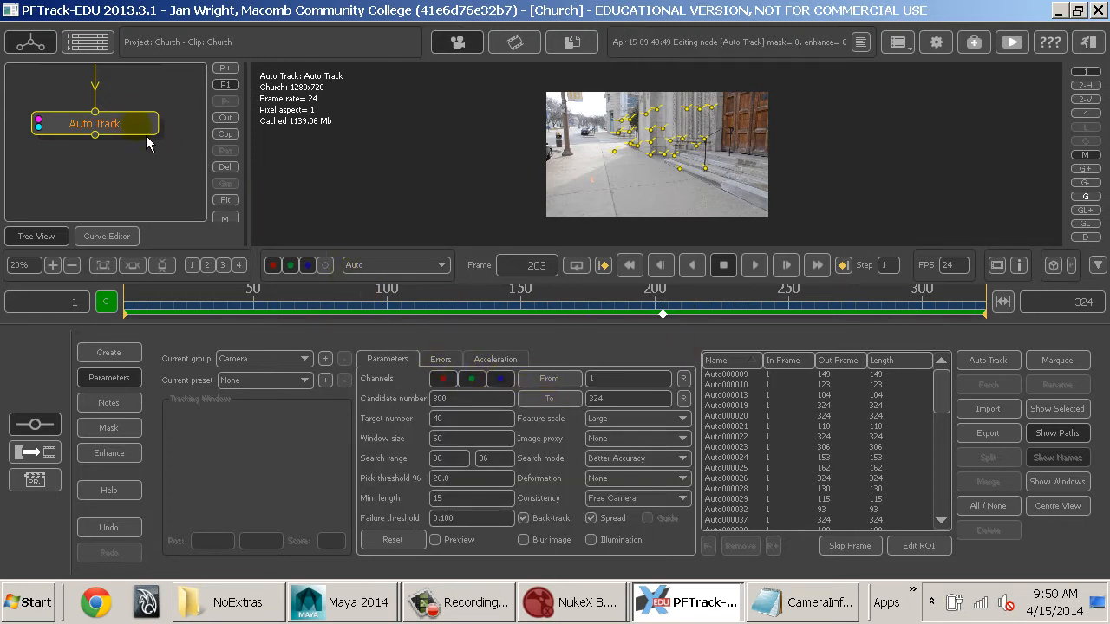
pyautogui.click(441, 358)
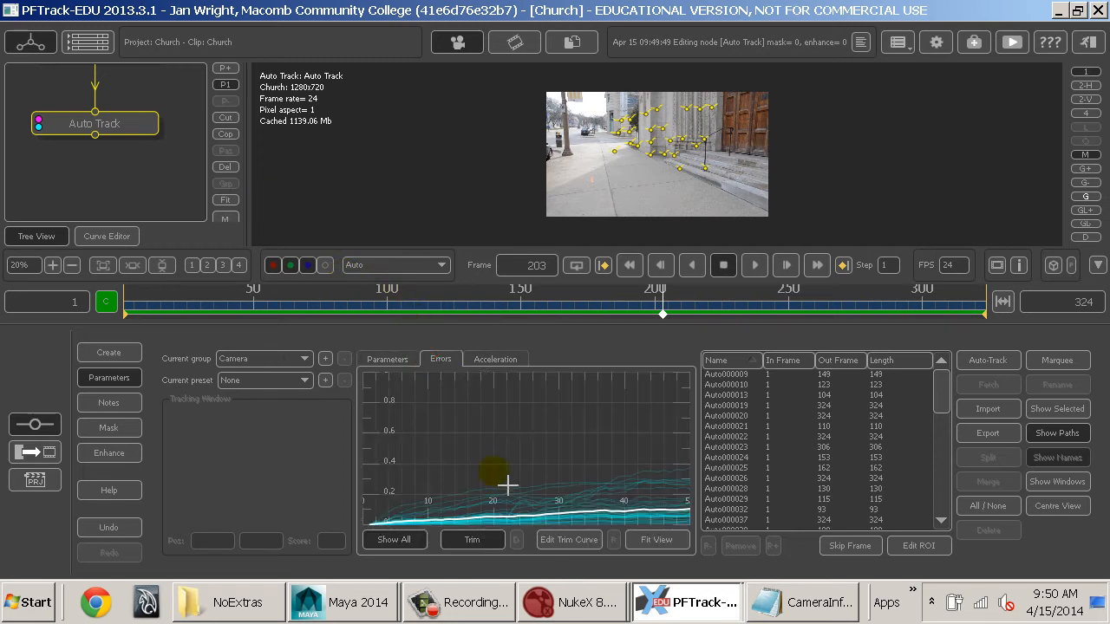
pyautogui.click(469, 544)
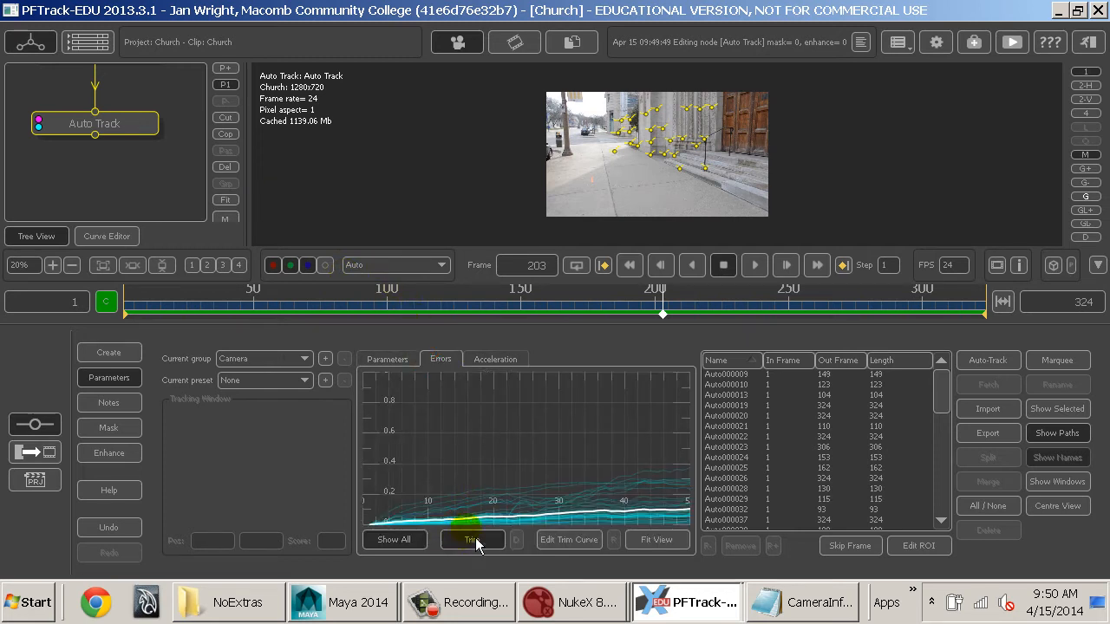
pyautogui.moveTo(508, 393); pyautogui.dragTo(522, 448)
pyautogui.moveTo(436, 453); pyautogui.dragTo(431, 462)
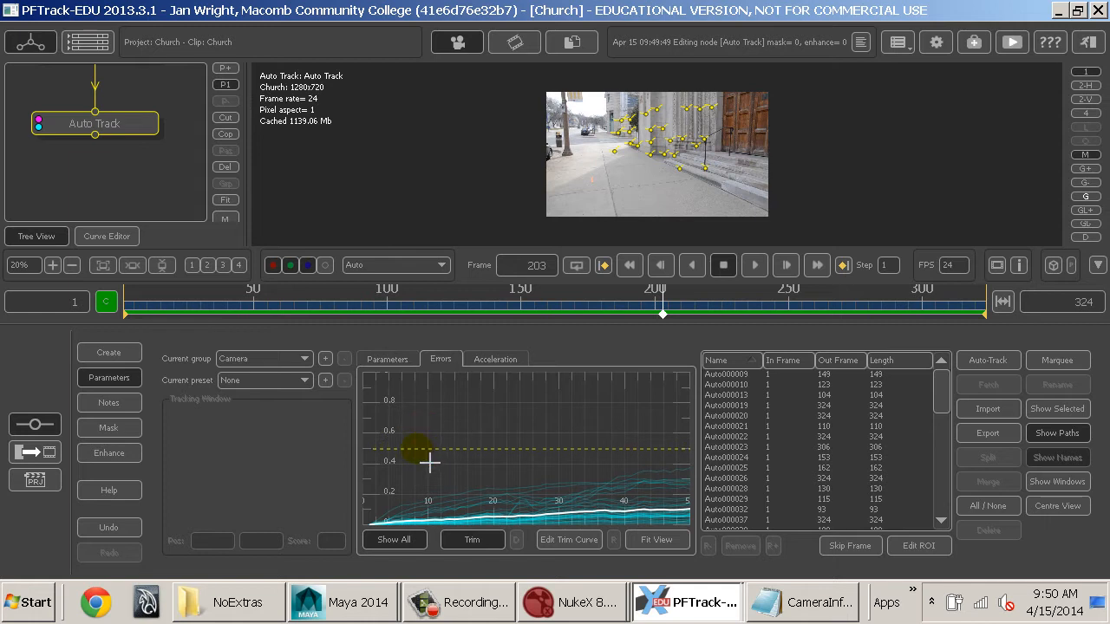
pyautogui.moveTo(429, 462); pyautogui.dragTo(429, 506)
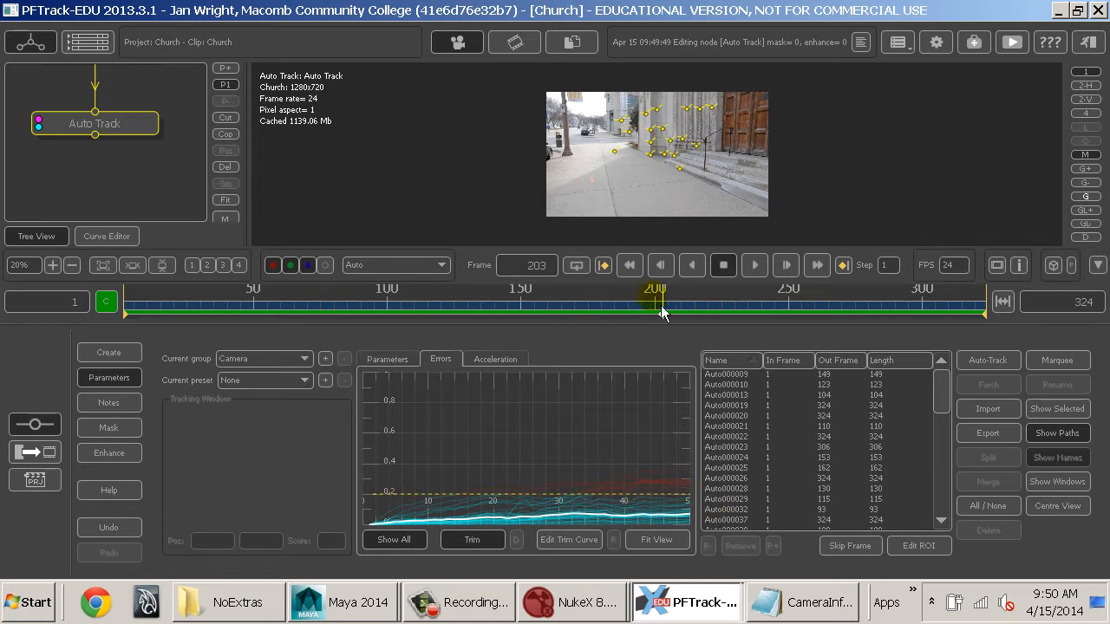
# - At frame 177, try an error trim threshold below 0.1 and return it to about 0.2
pyautogui.moveTo(660, 305); pyautogui.dragTo(593, 310)
pyautogui.moveTo(531, 505); pyautogui.dragTo(535, 523)
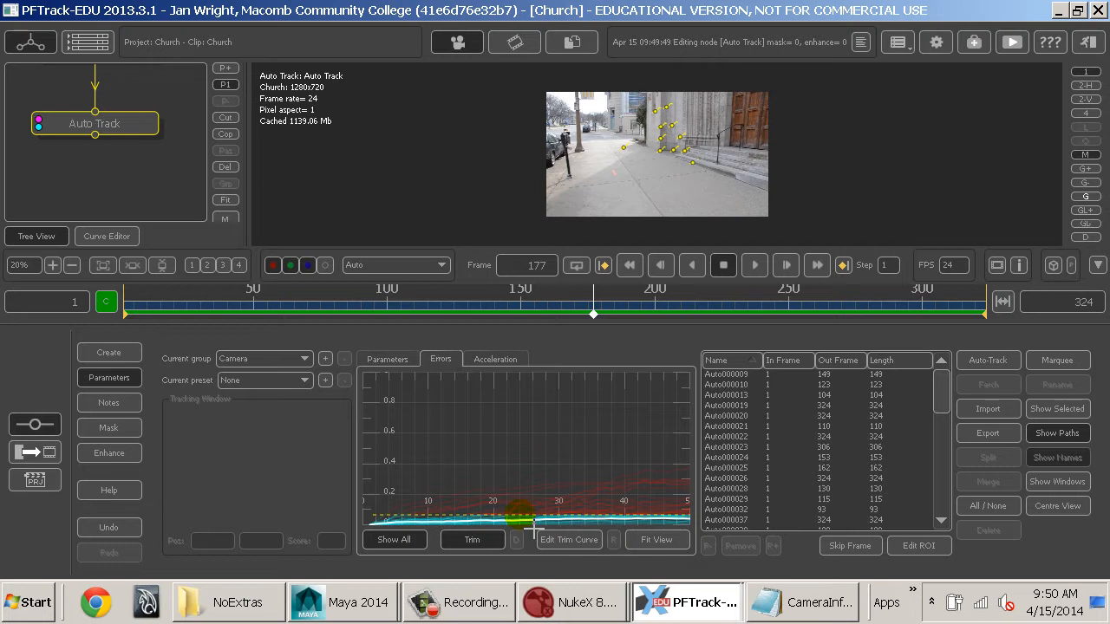
pyautogui.moveTo(533, 525); pyautogui.dragTo(532, 505)
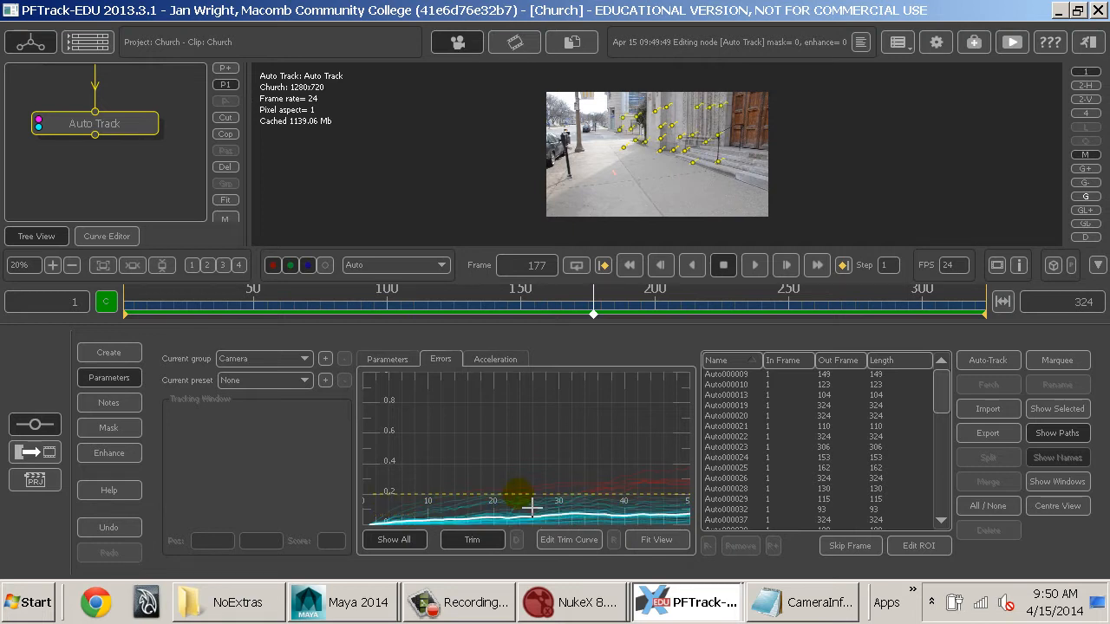
# - Scrub back to frame 4 and add a Camera Solver node after the Auto Track node
pyautogui.moveTo(593, 313); pyautogui.dragTo(130, 313)
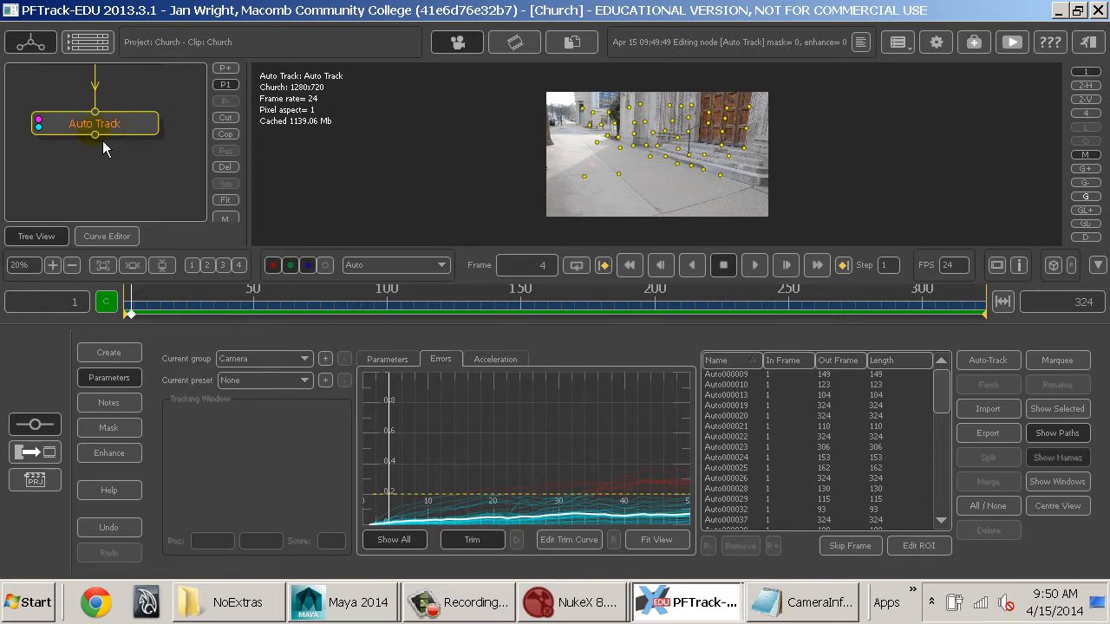
pyautogui.click(187, 196)
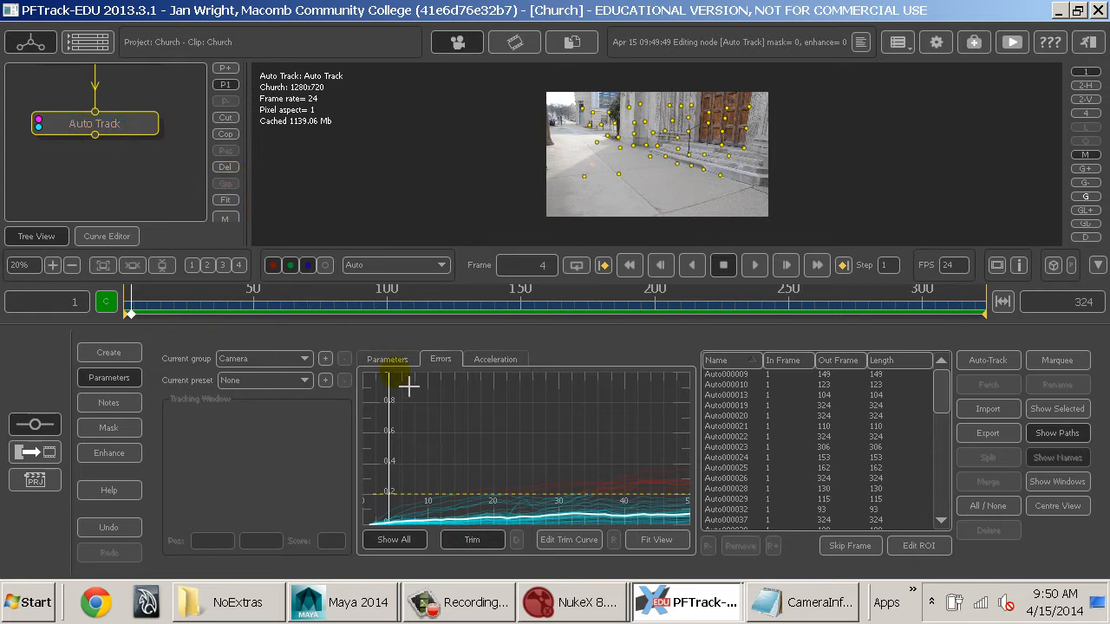
pyautogui.click(400, 361)
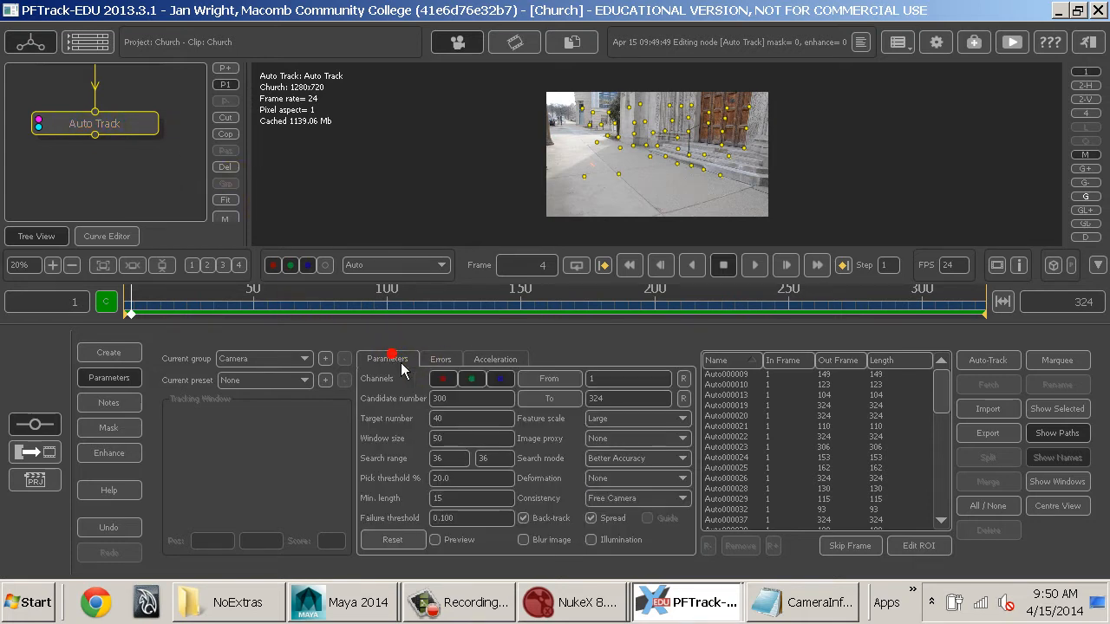
pyautogui.click(111, 354)
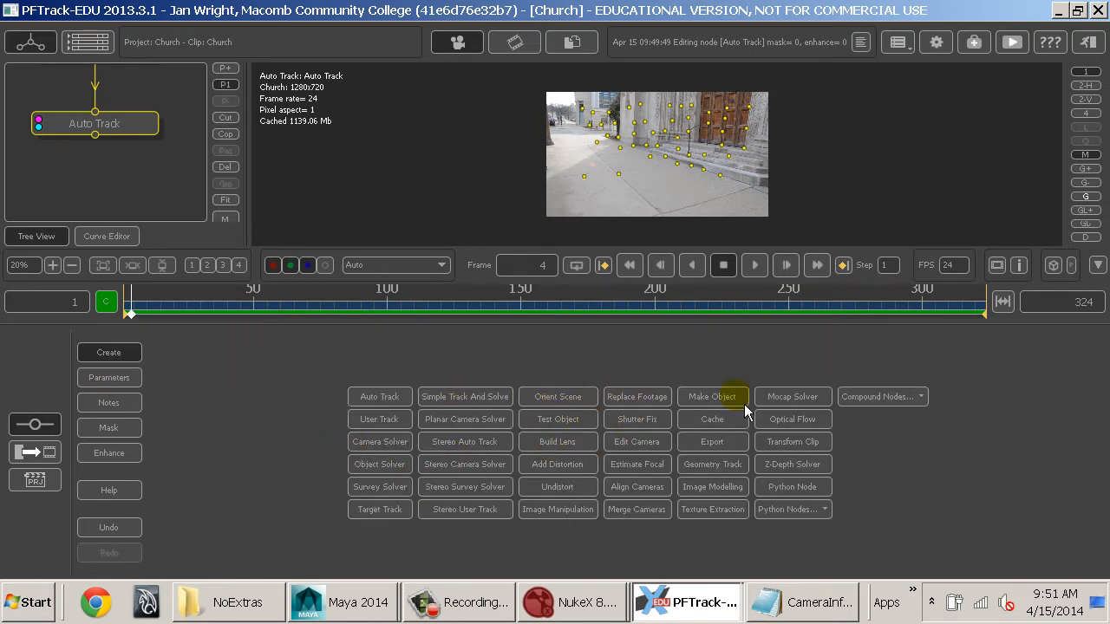
pyautogui.click(381, 446)
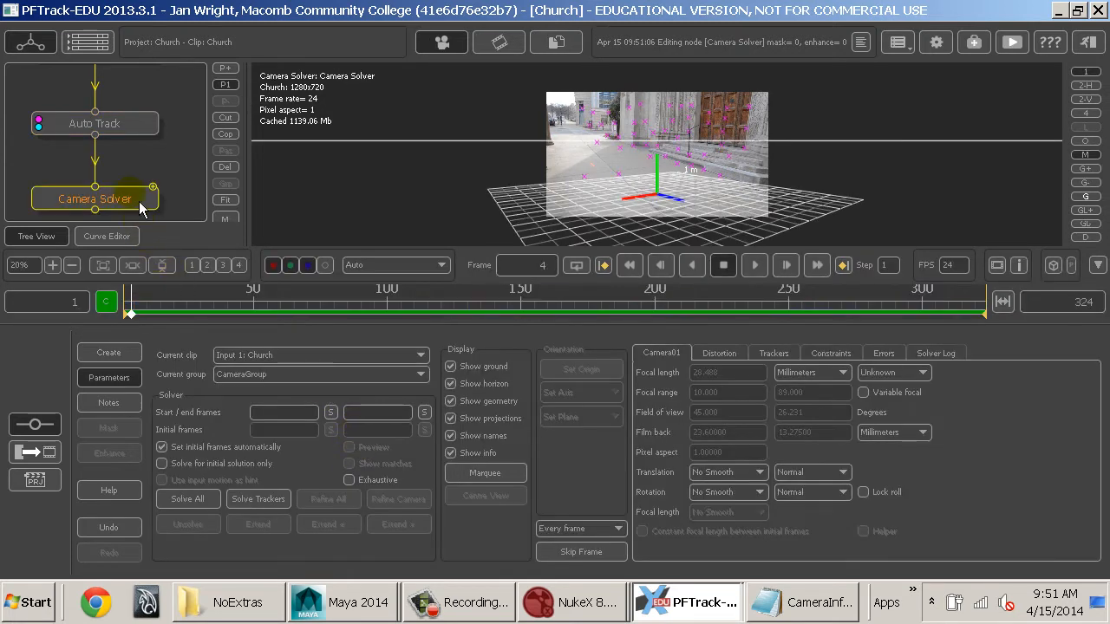
# - Unlink the Camera Solver node from the Auto Track node and link the two again
pyautogui.moveTo(97, 174); pyautogui.dragTo(71, 168)
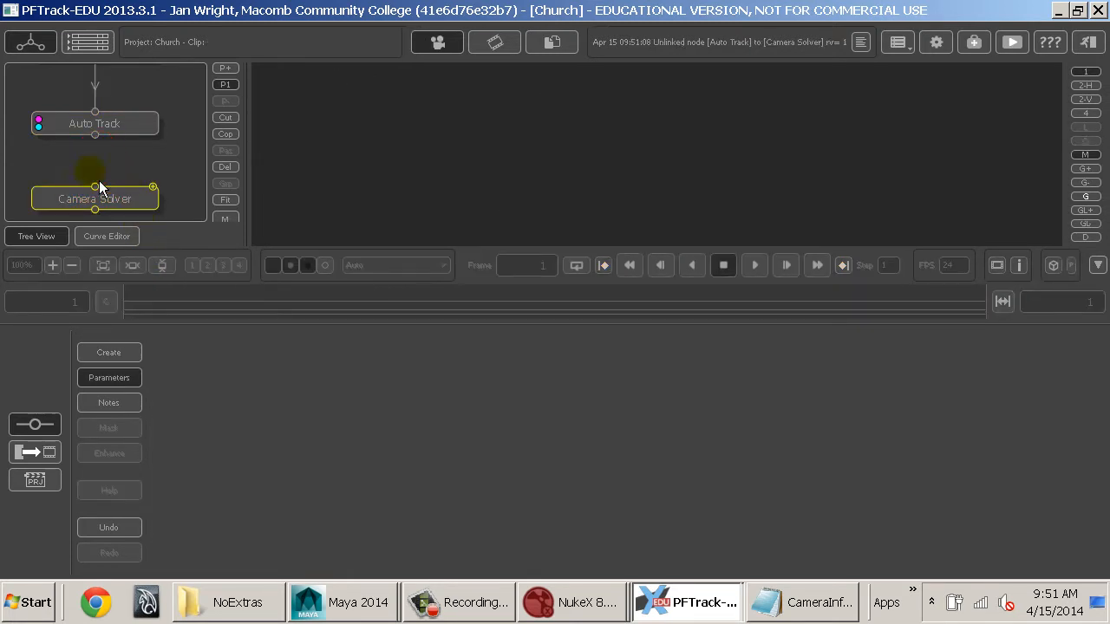
pyautogui.click(100, 199)
pyautogui.moveTo(96, 188); pyautogui.dragTo(97, 137)
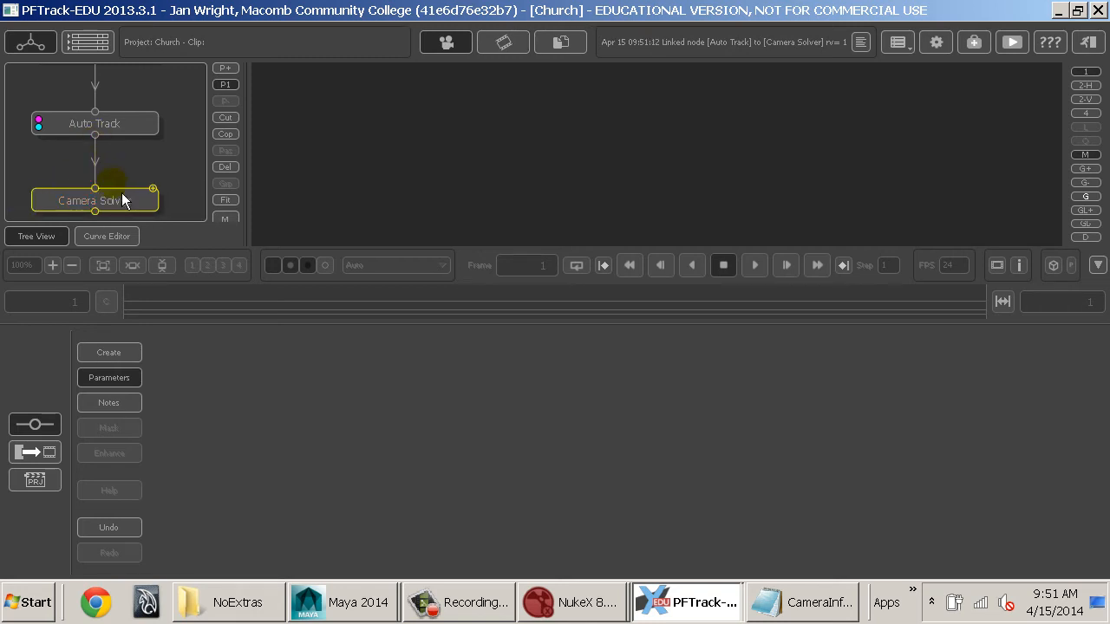
pyautogui.moveTo(121, 201); pyautogui.dragTo(121, 199)
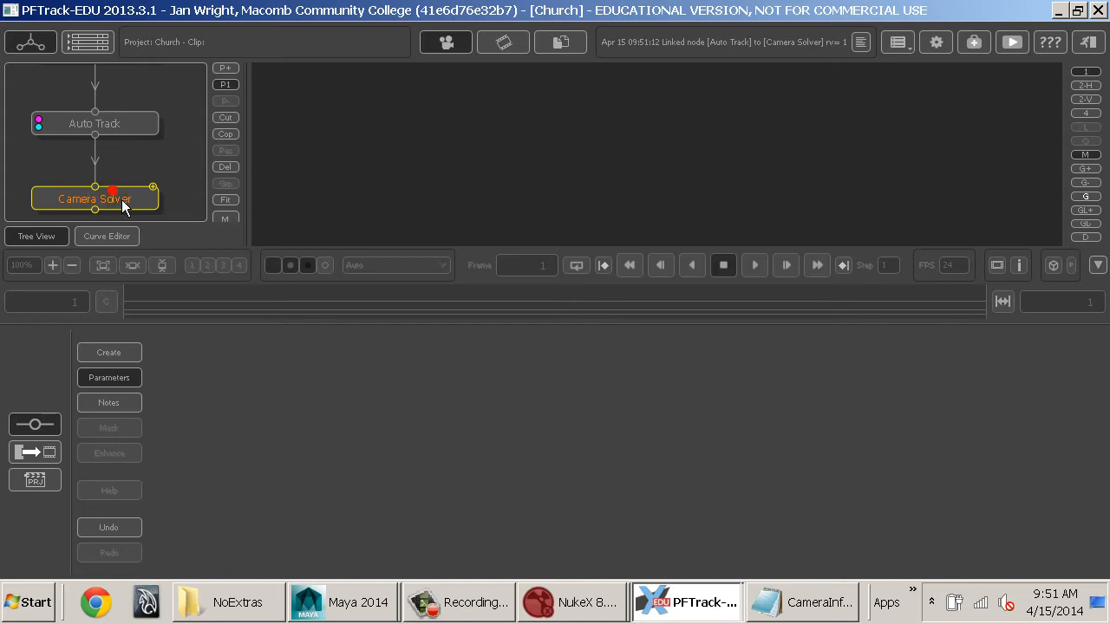
# - Open the Camera Solver node for editing and solve the camera for all frames of the Church clip
pyautogui.doubleClick(122, 199)
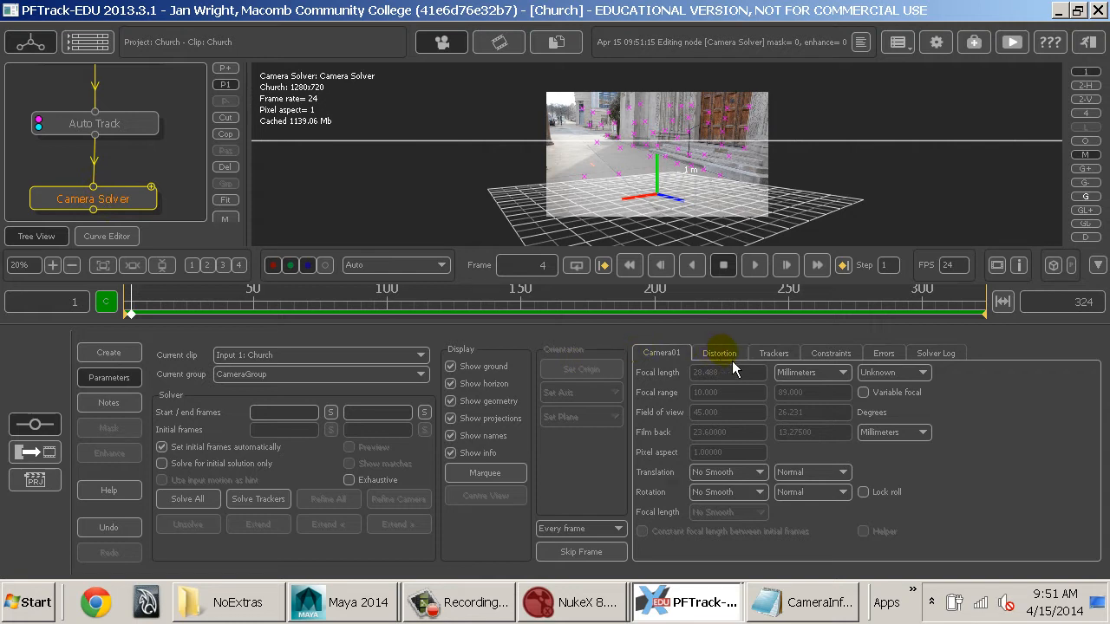
pyautogui.click(204, 516)
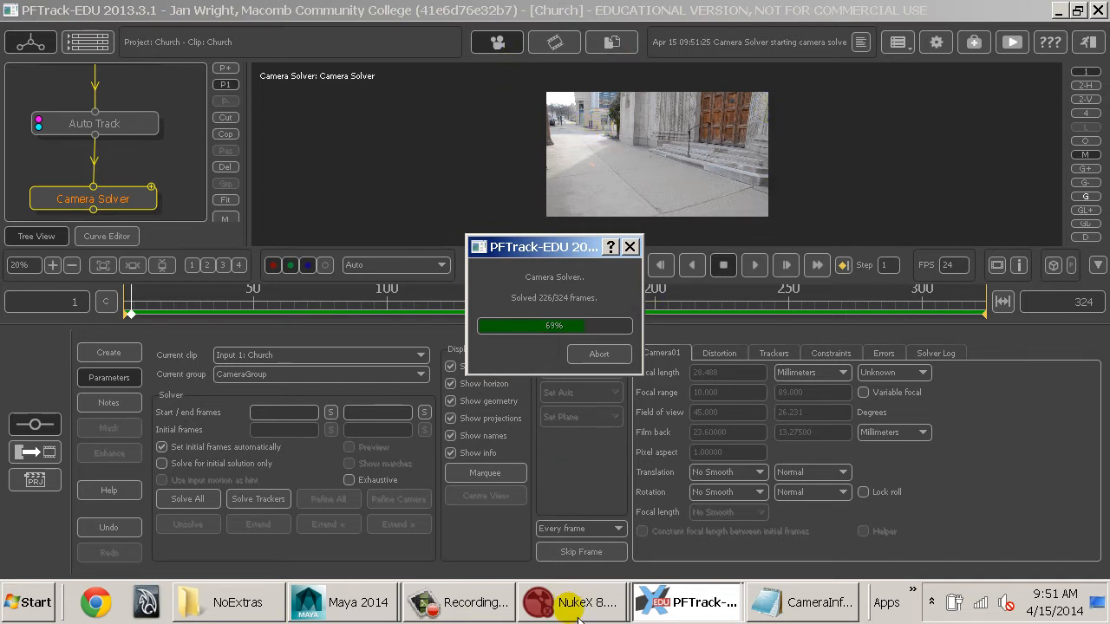
pyautogui.click(555, 601)
pyautogui.click(563, 557)
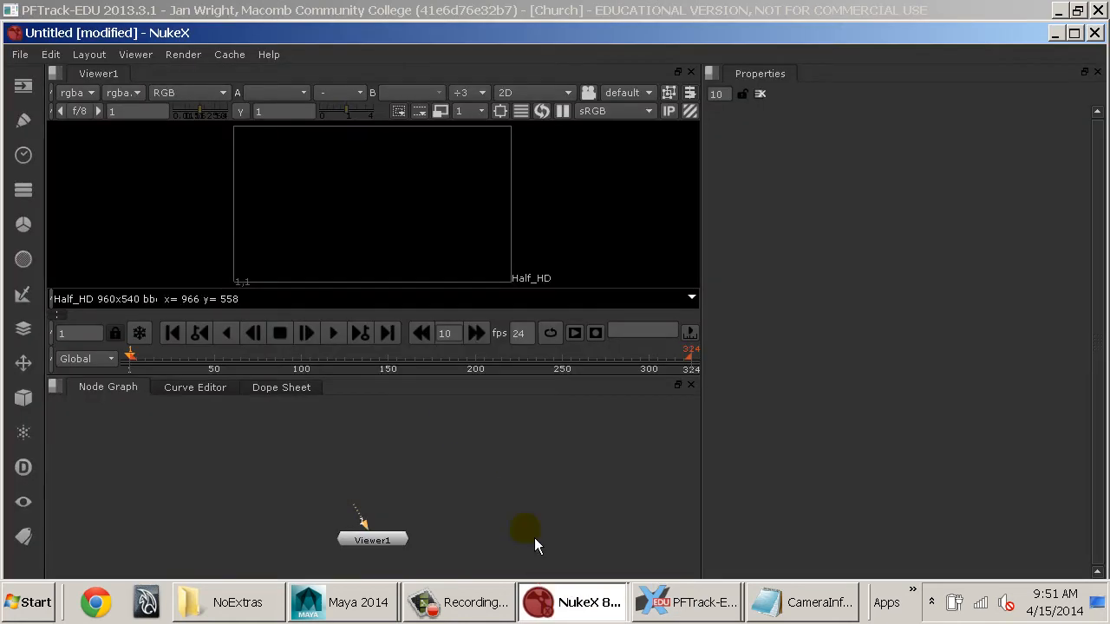
pyautogui.click(572, 604)
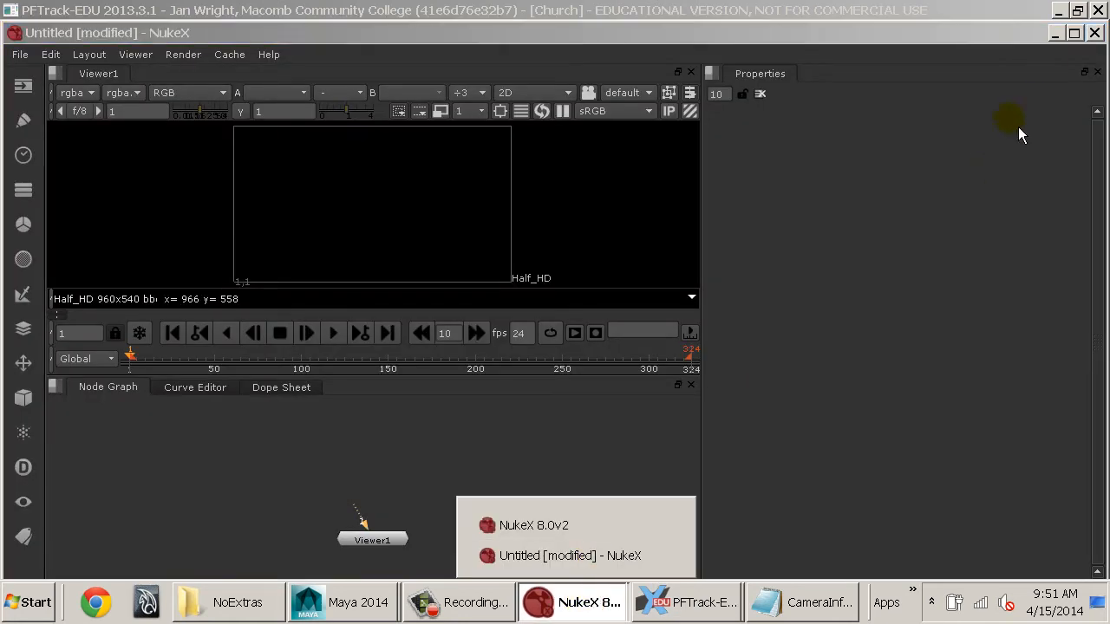
pyautogui.click(1055, 33)
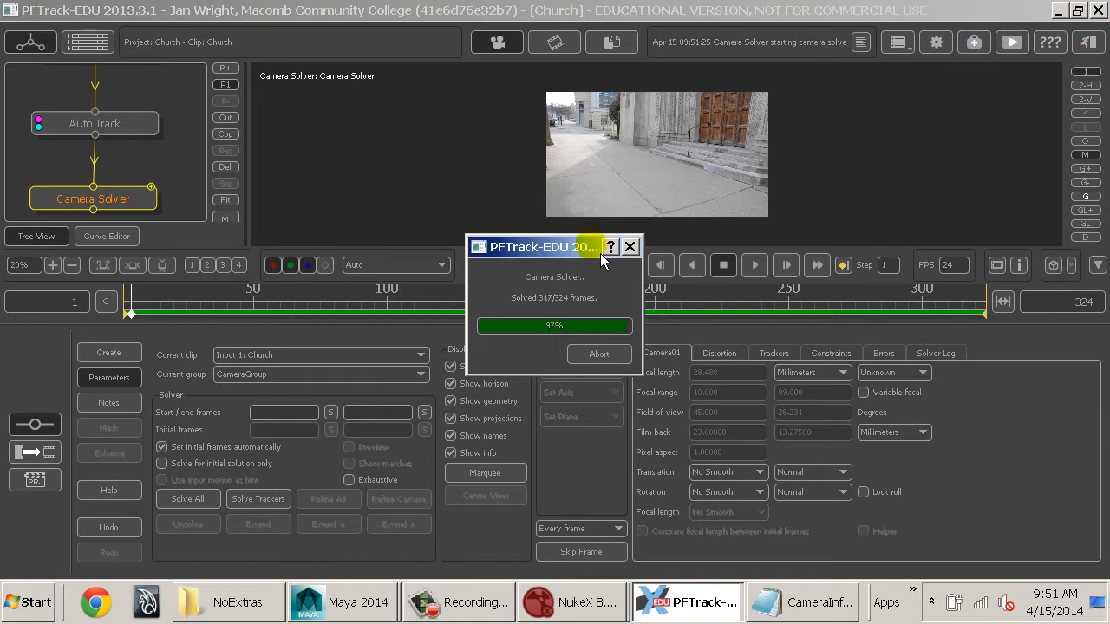
pyautogui.moveTo(577, 256); pyautogui.dragTo(472, 161)
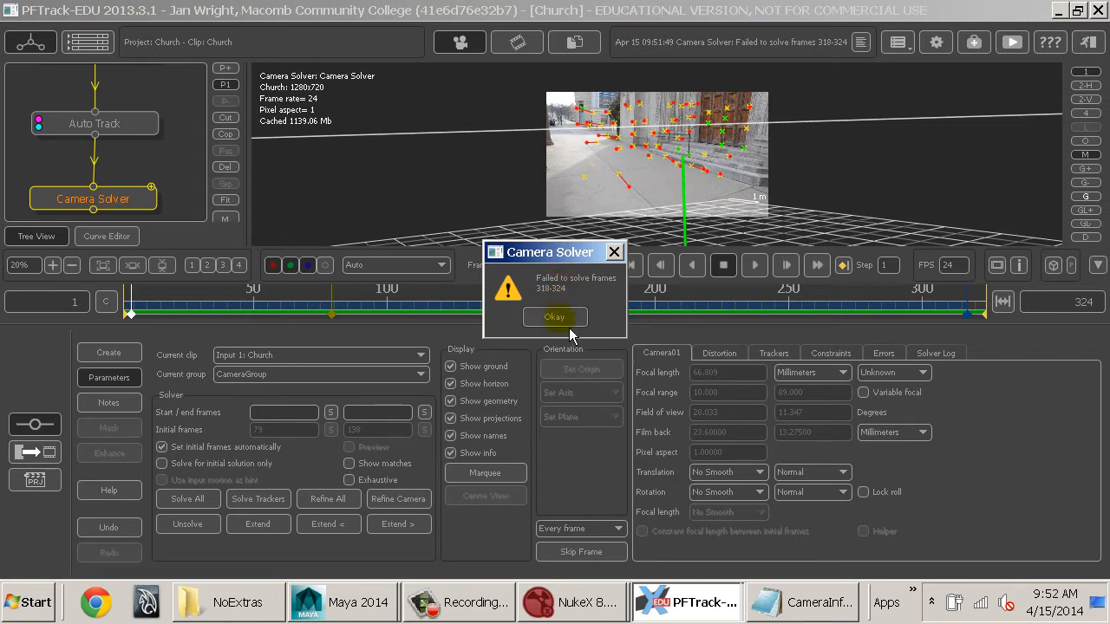
# - Dismiss the solve warning and scrub back through frames 188 and 76 to examine the solved trackers and ground grid
pyautogui.click(556, 317)
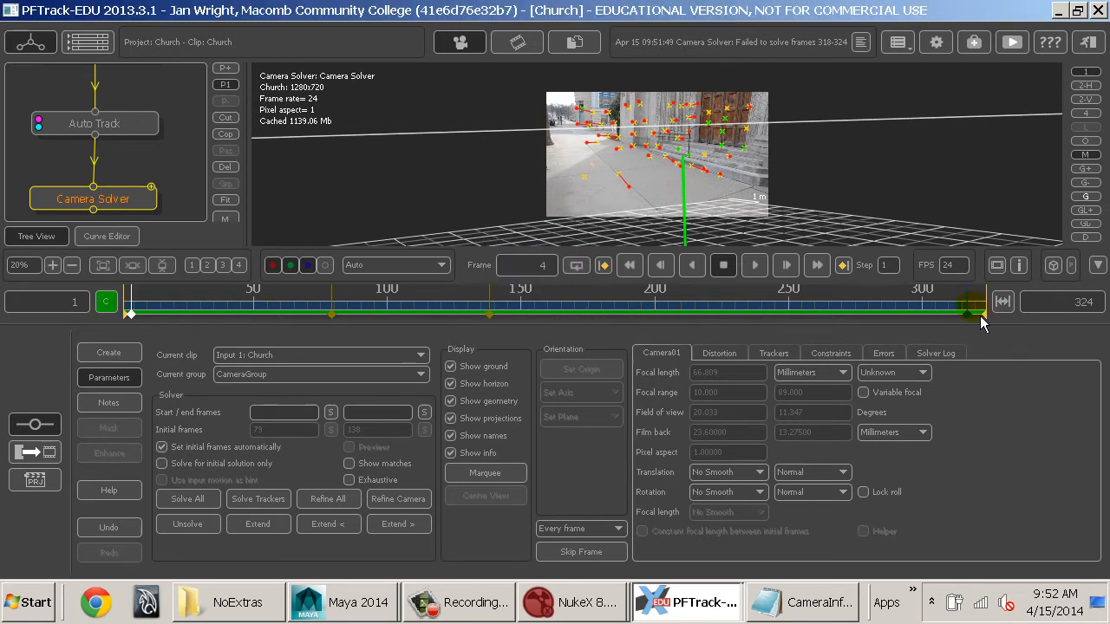
pyautogui.moveTo(976, 312); pyautogui.dragTo(623, 314)
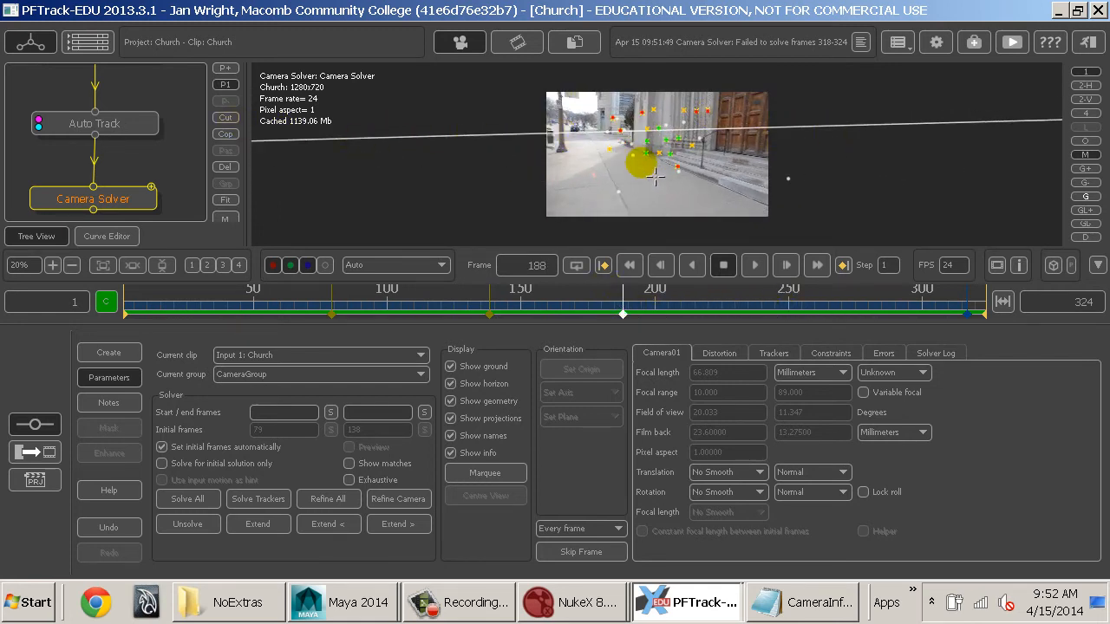
pyautogui.moveTo(622, 314); pyautogui.dragTo(323, 313)
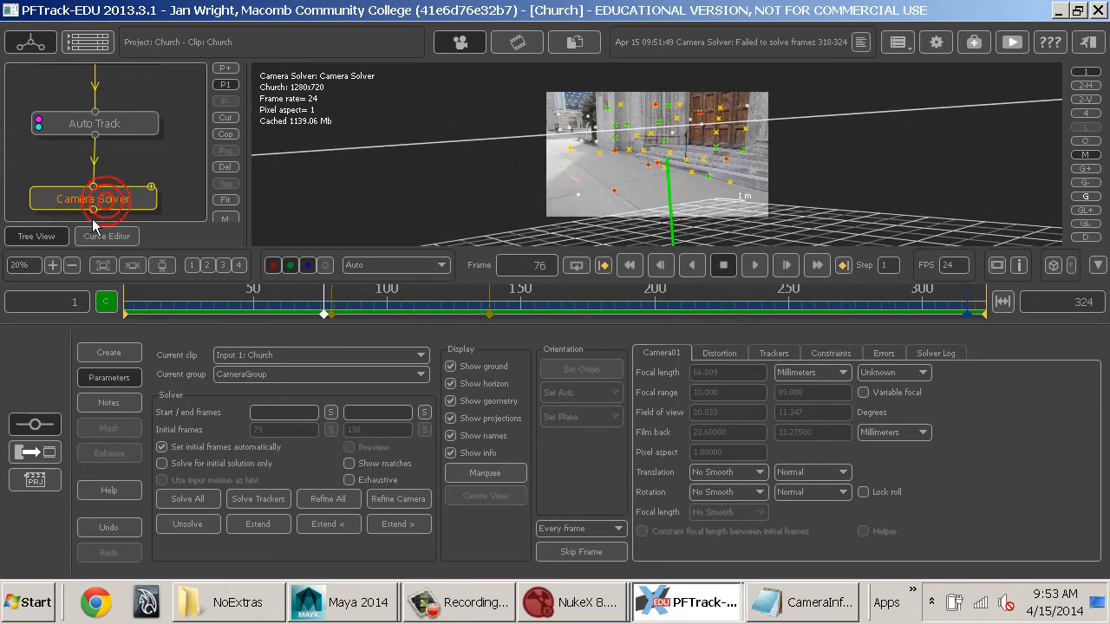
# - Delete the Camera Solver node and open the Auto Track node for editing
pyautogui.press('Delete')
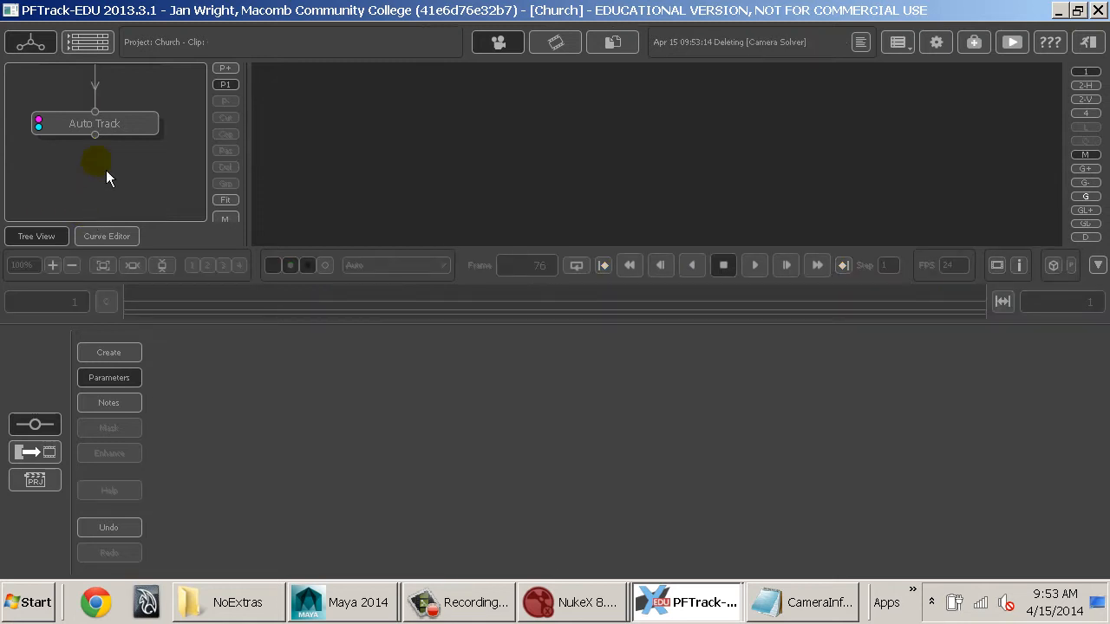
pyautogui.doubleClick(125, 135)
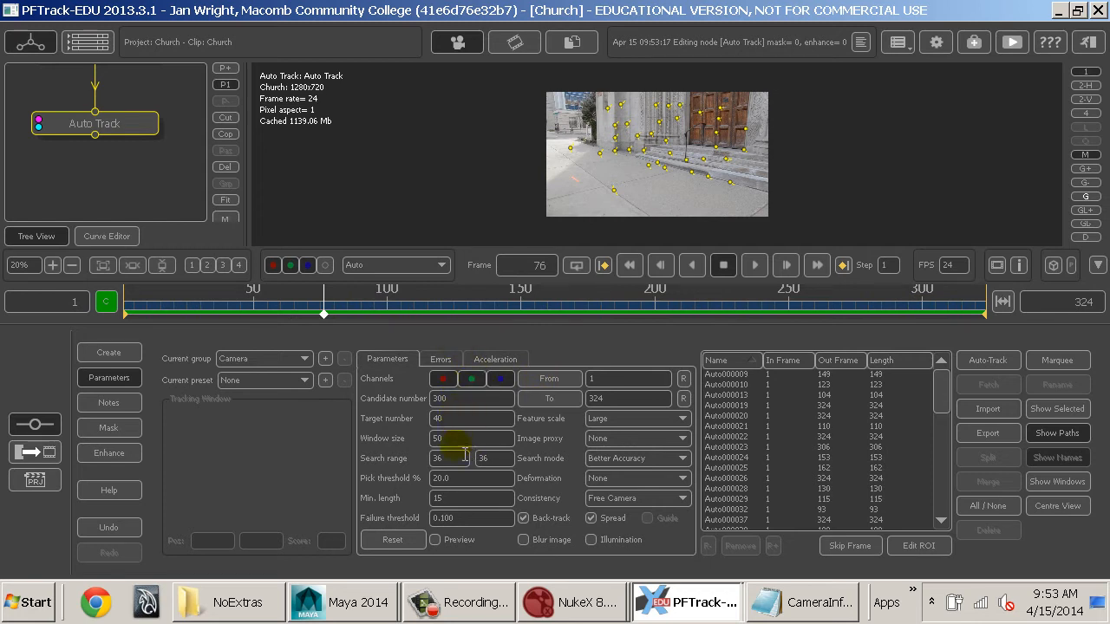
# - Set the Auto Track window size to 40 and the feature scale to Small
pyautogui.doubleClick(459, 444)
pyautogui.write('4')
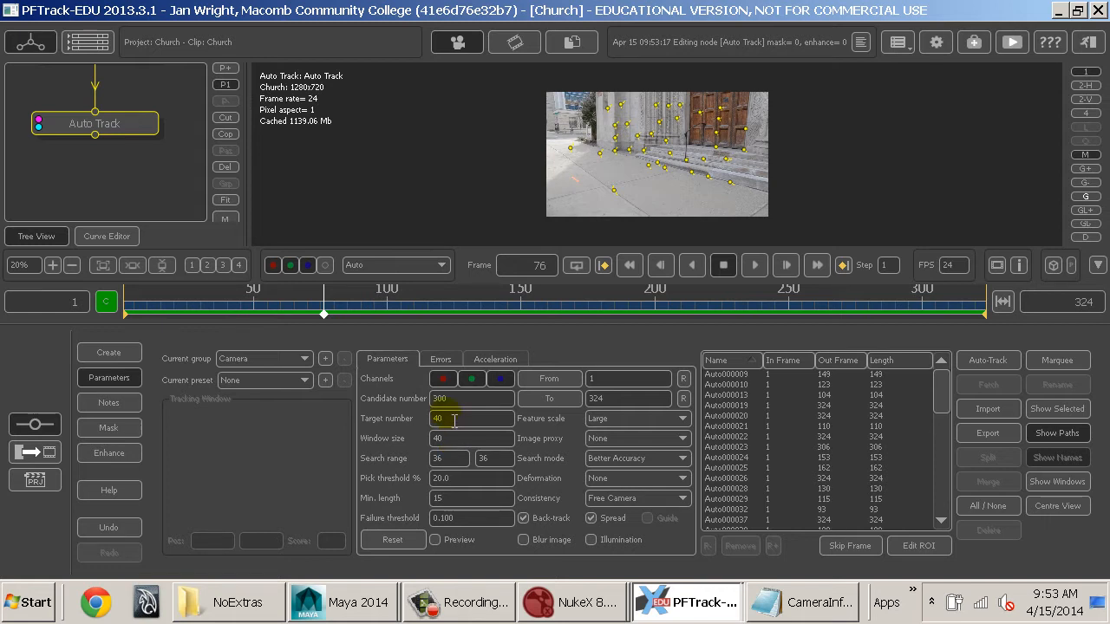
pyautogui.click(610, 422)
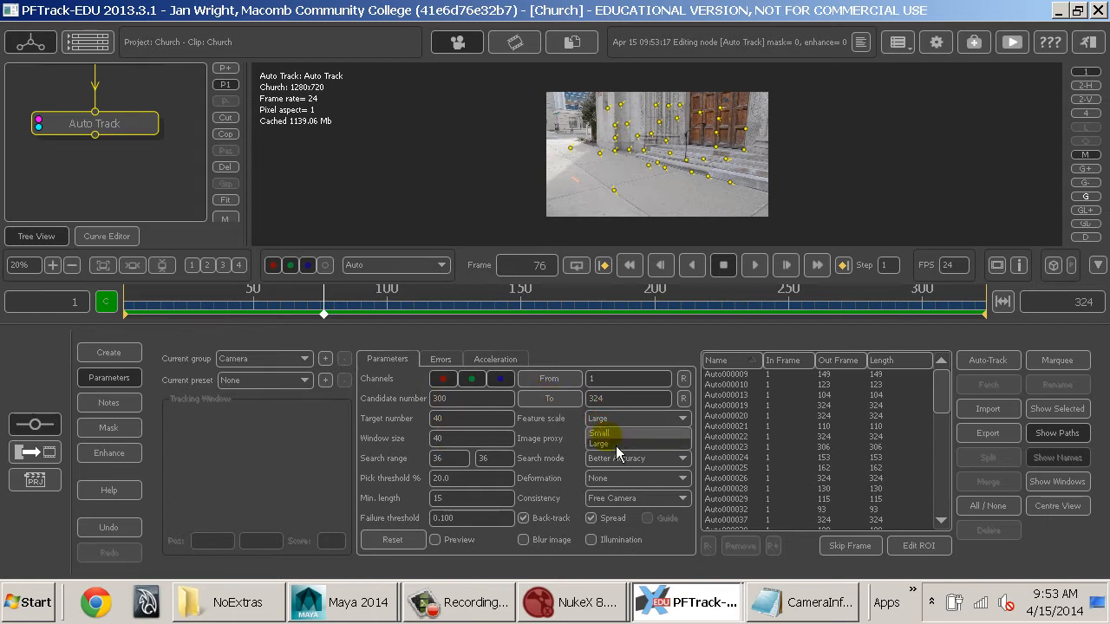
pyautogui.click(615, 444)
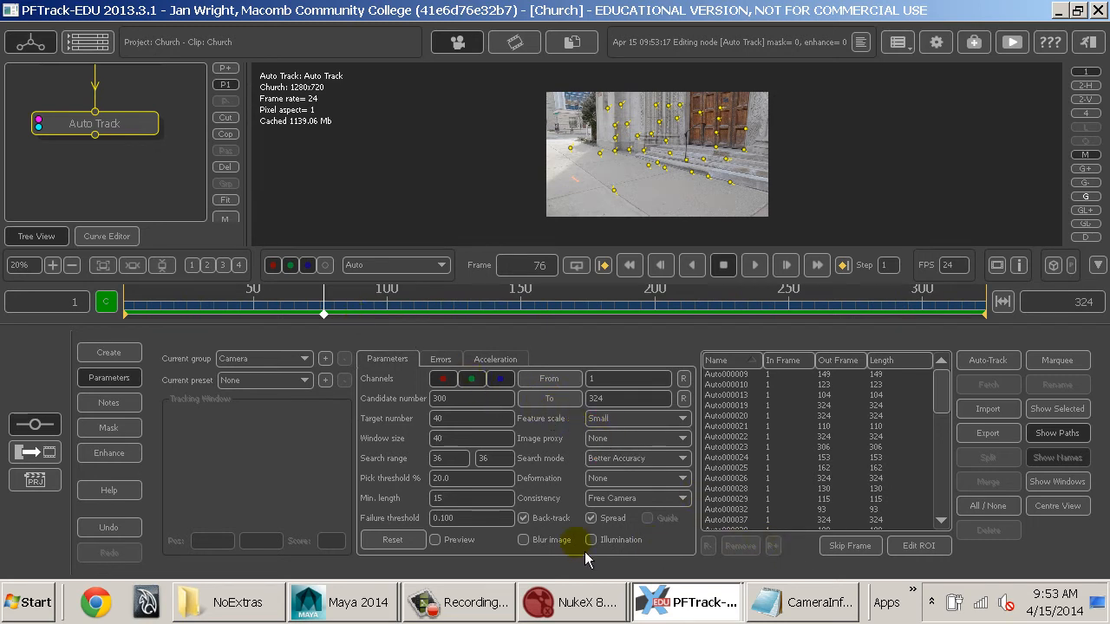
# - Preview the candidate features briefly, then rerun auto-tracking with the existing trackers removed
pyautogui.click(464, 546)
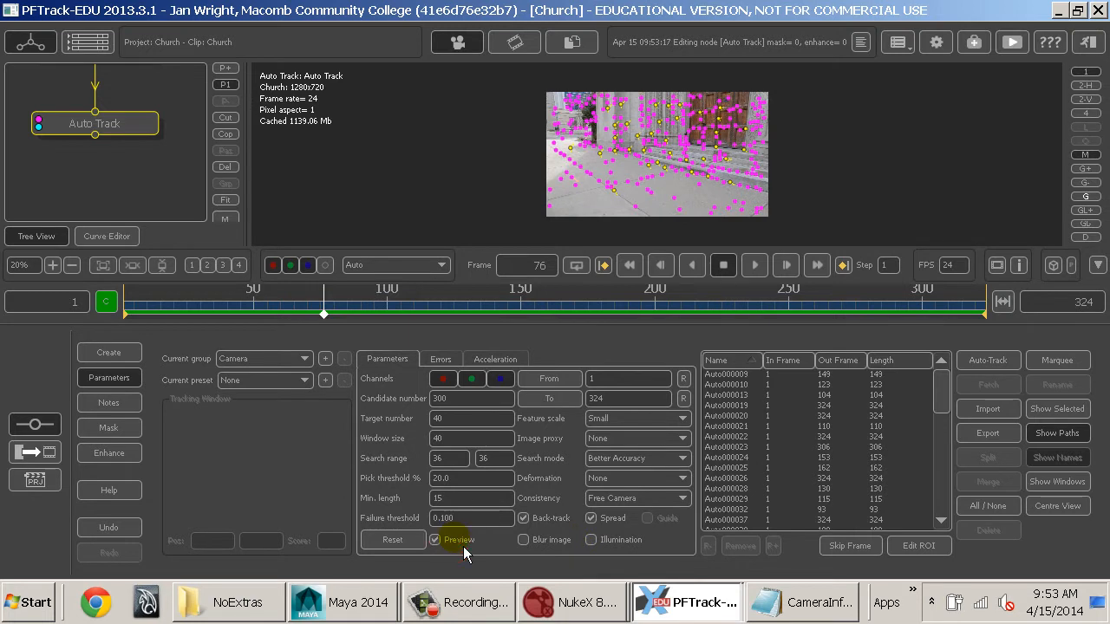
pyautogui.click(464, 546)
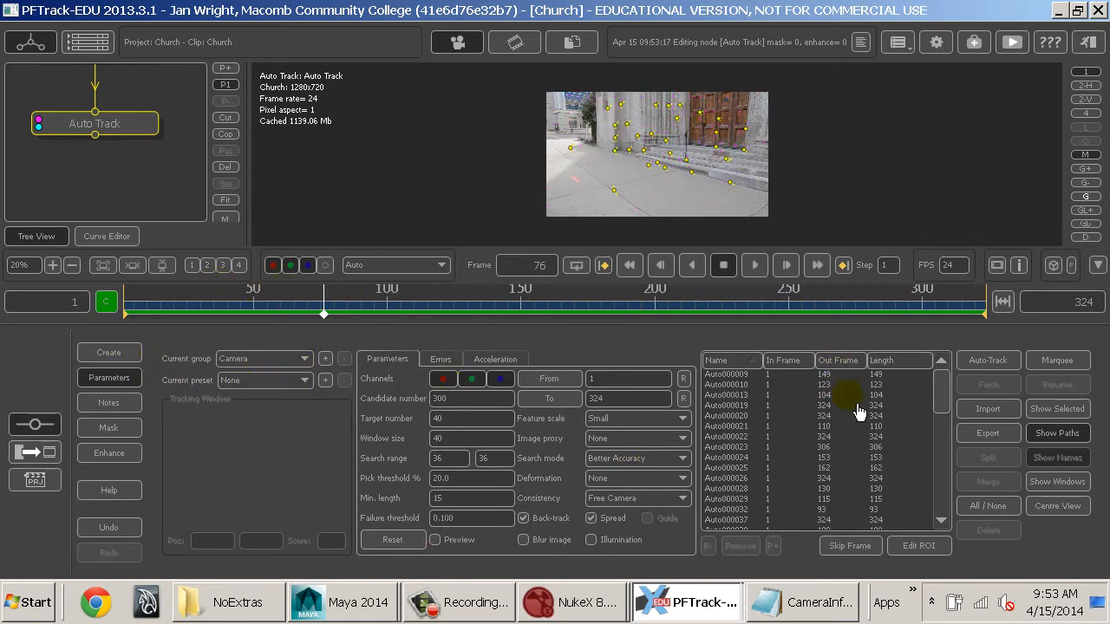
pyautogui.click(988, 363)
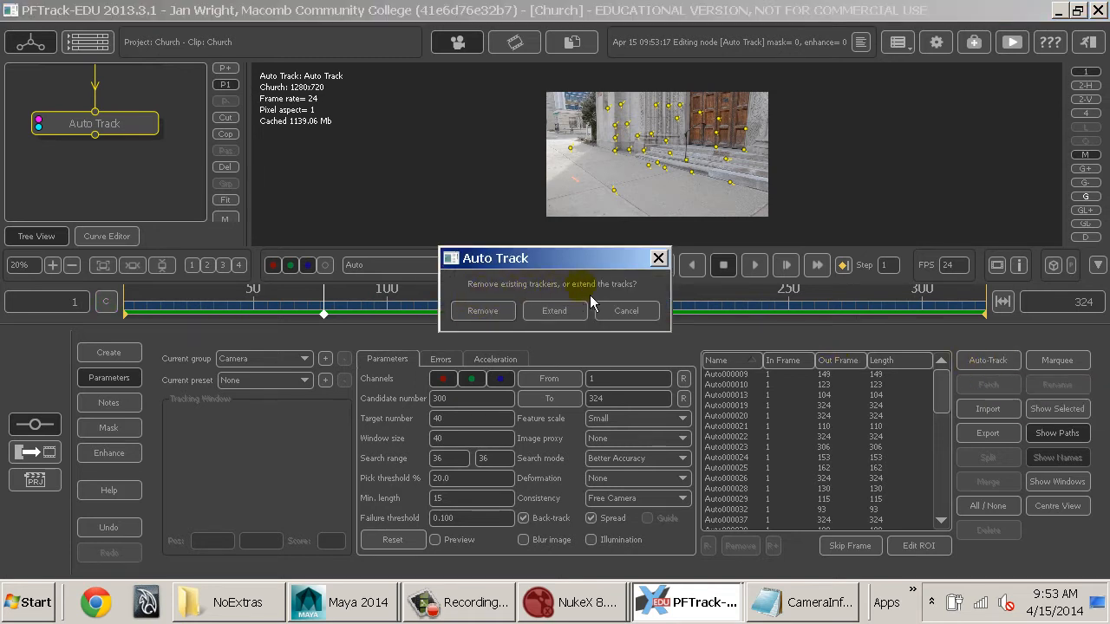
pyautogui.click(477, 317)
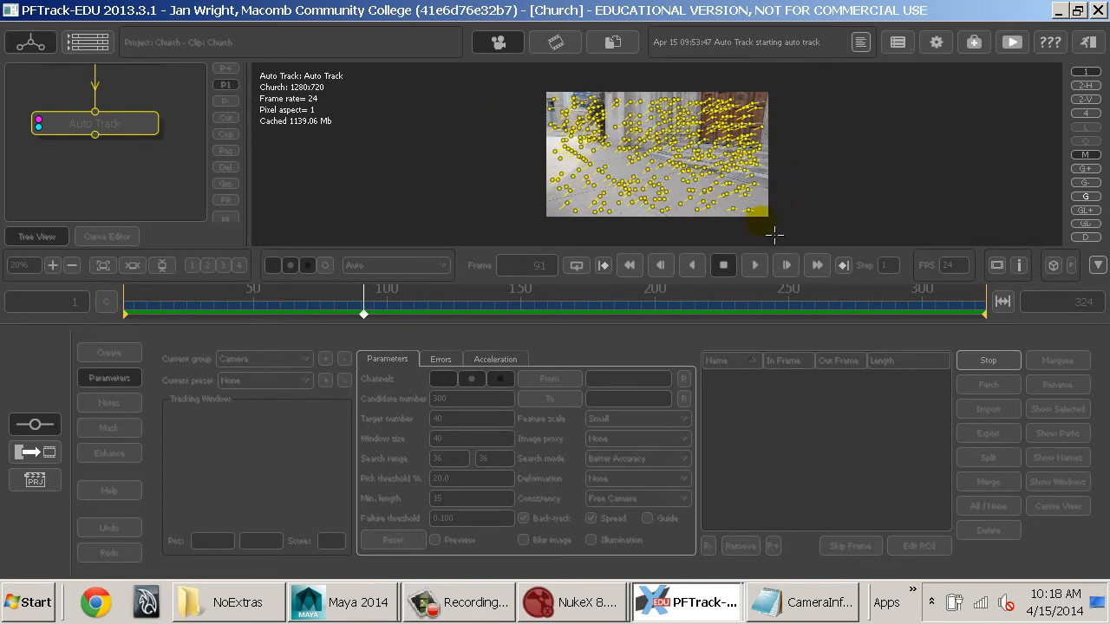
# - Switch to CameraInfo.txt in Notepad, close it and return to the PFTrack project
pyautogui.click(739, 614)
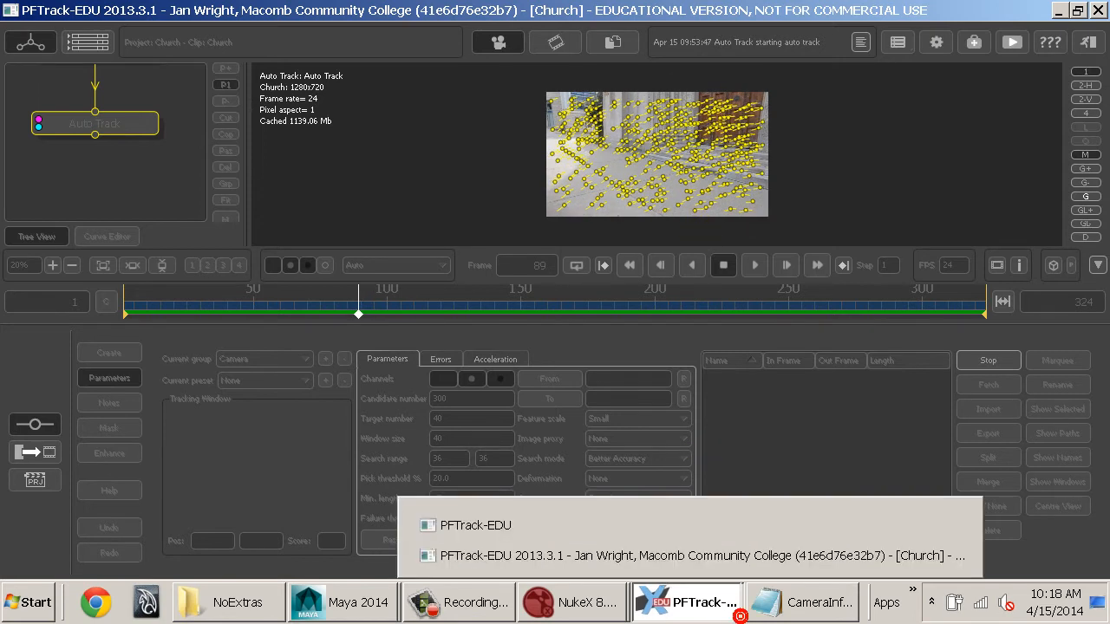
pyautogui.click(802, 603)
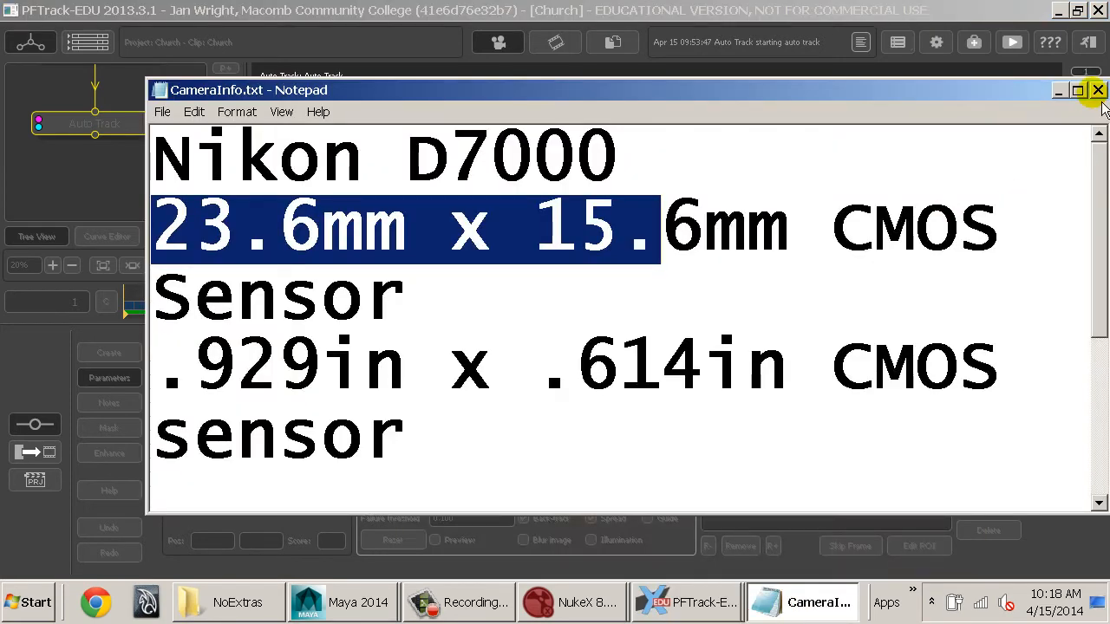
pyautogui.click(1097, 92)
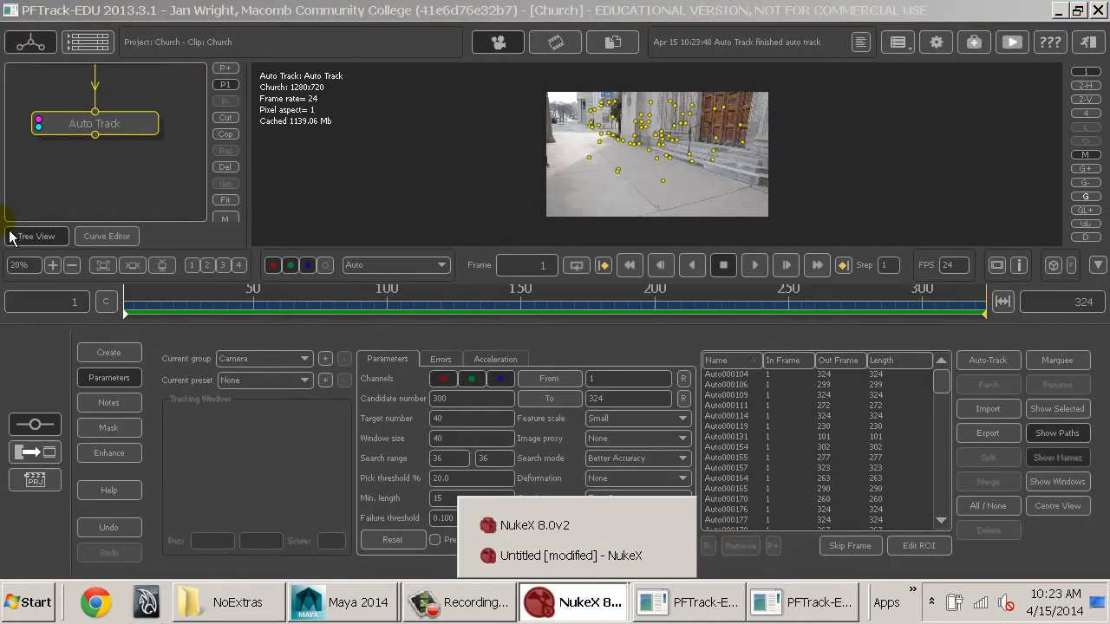
pyautogui.click(244, 15)
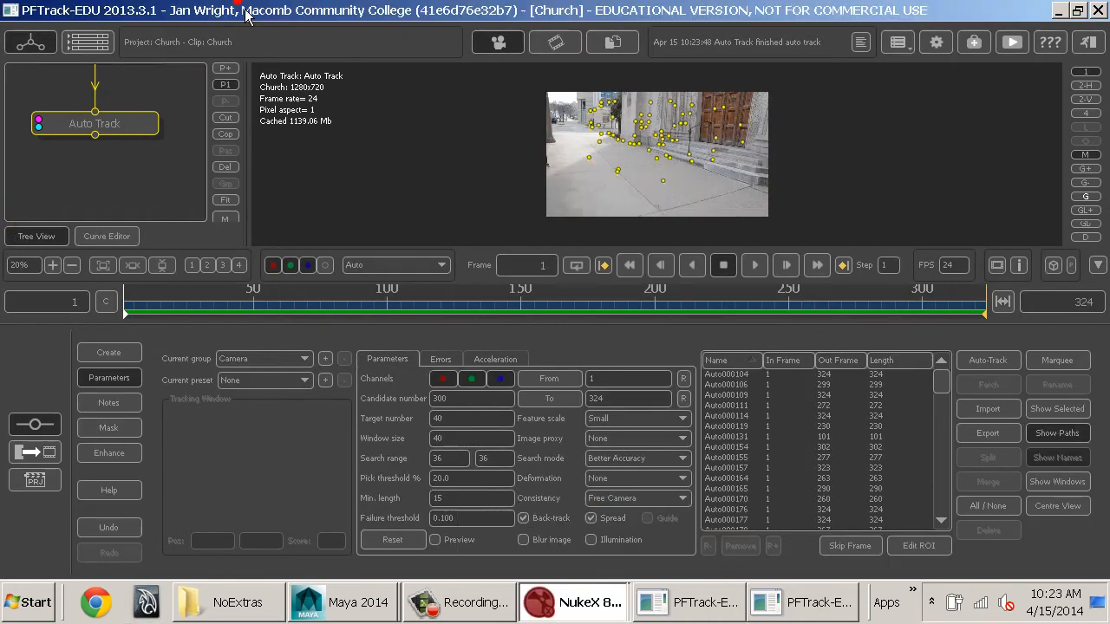
# - At frame 20, try an error trim threshold of about 0.3, lower it to about 0.25 and trim the trackers
pyautogui.moveTo(151, 308); pyautogui.dragTo(173, 300)
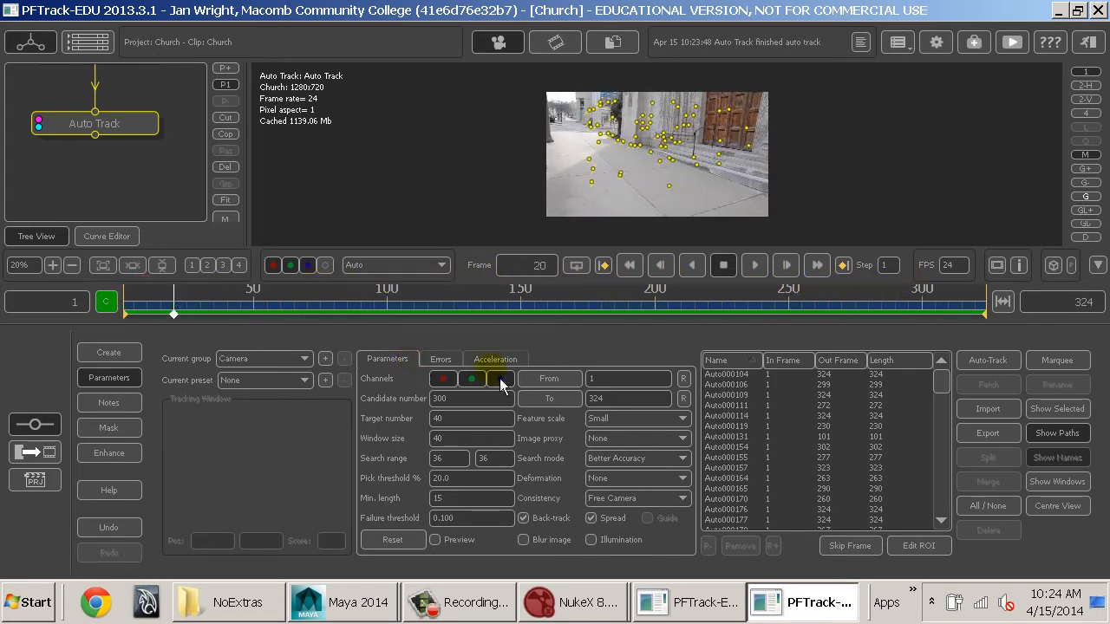
pyautogui.click(433, 359)
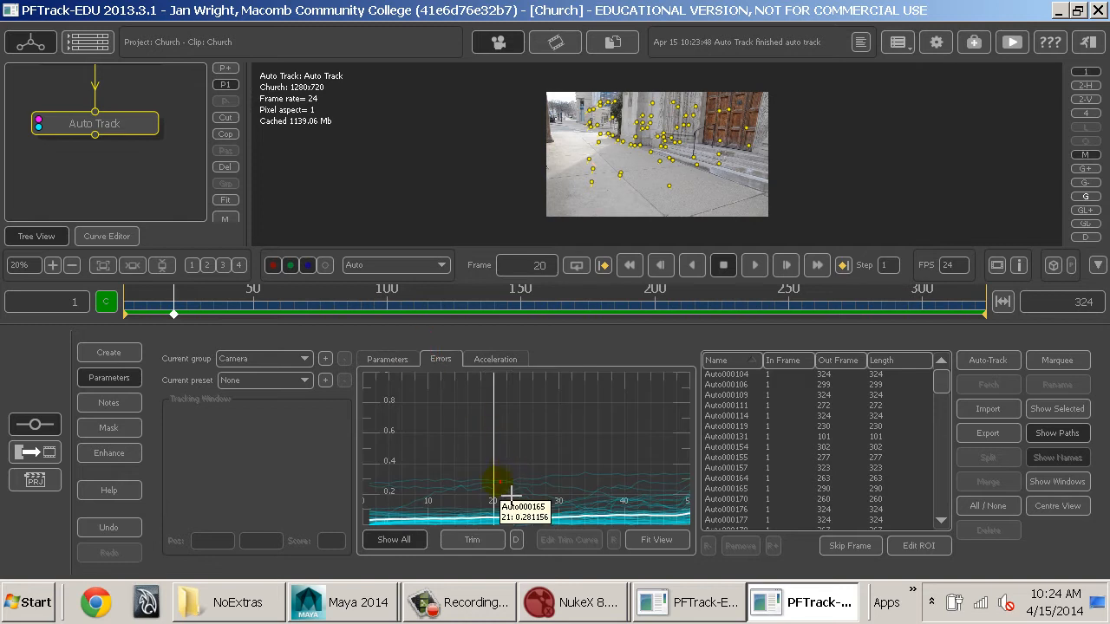
pyautogui.click(492, 539)
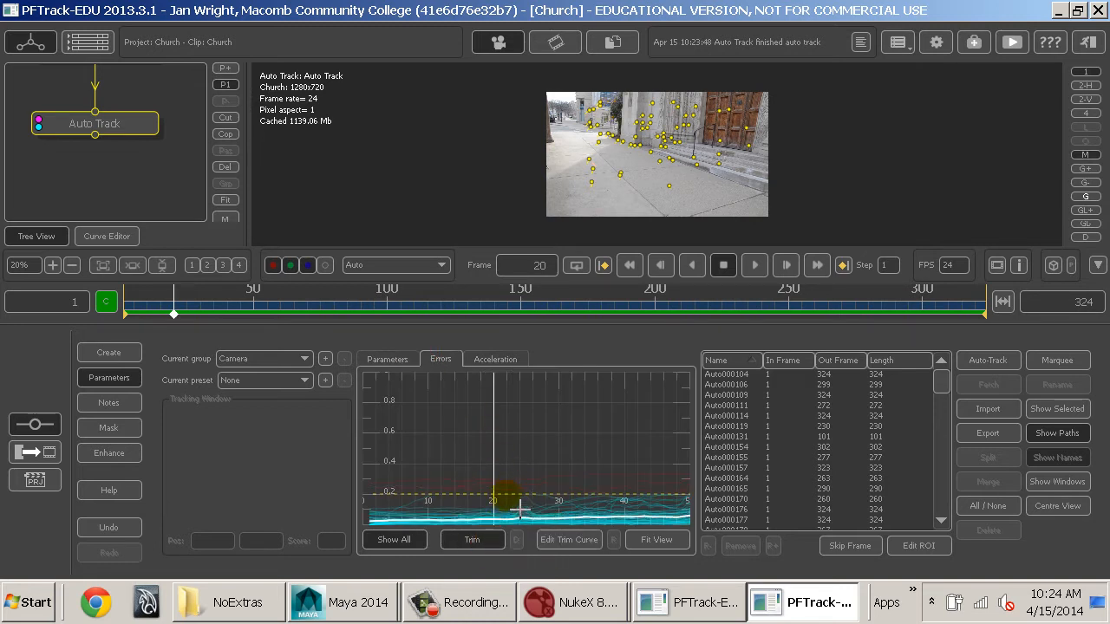
pyautogui.moveTo(521, 509); pyautogui.dragTo(522, 501)
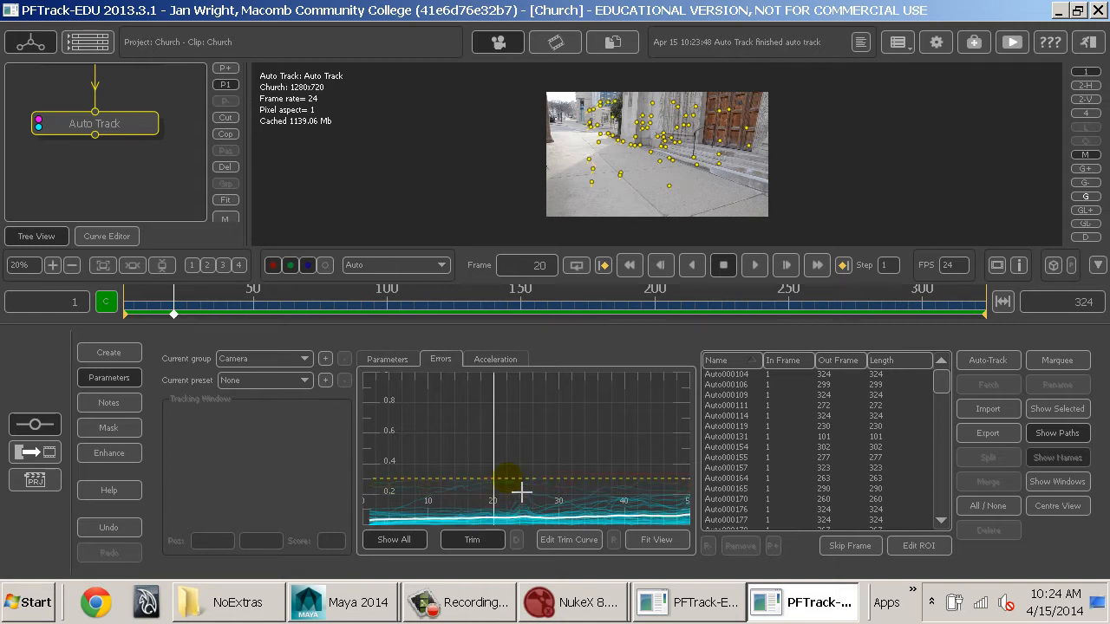
pyautogui.click(508, 478)
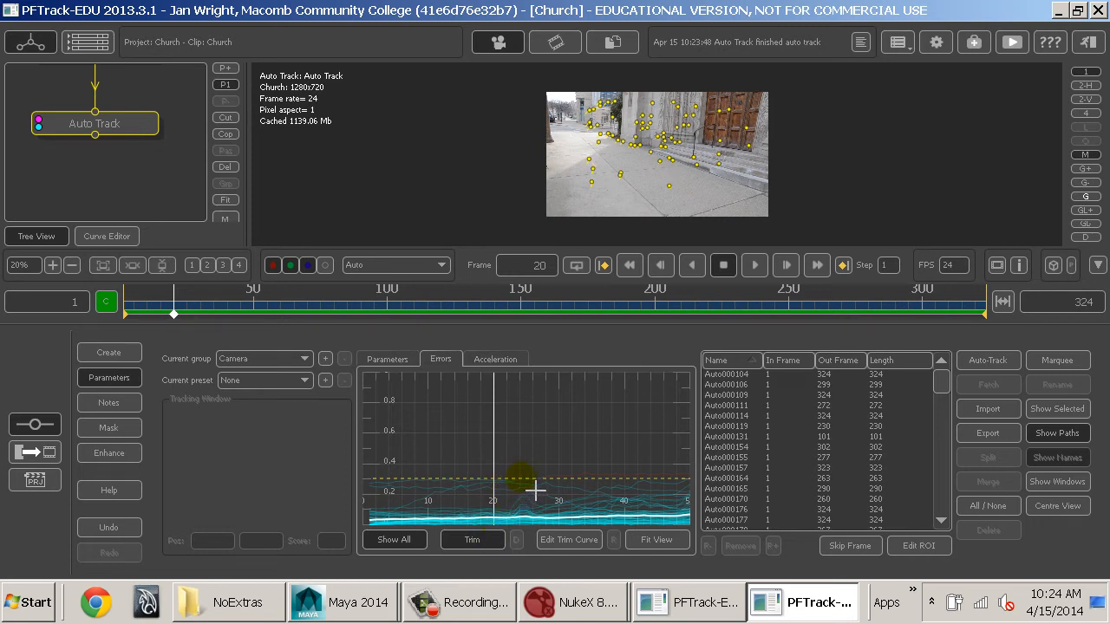
pyautogui.moveTo(520, 475)
pyautogui.mouseDown()
pyautogui.moveTo(507, 402)
pyautogui.moveTo(520, 486)
pyautogui.mouseUp()
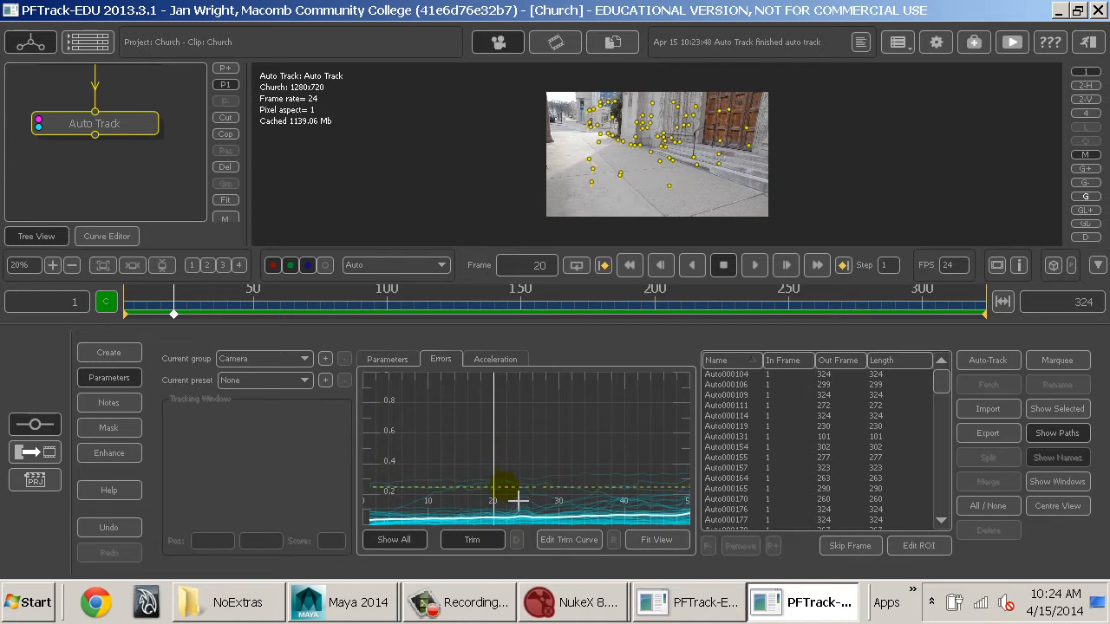
pyautogui.click(465, 540)
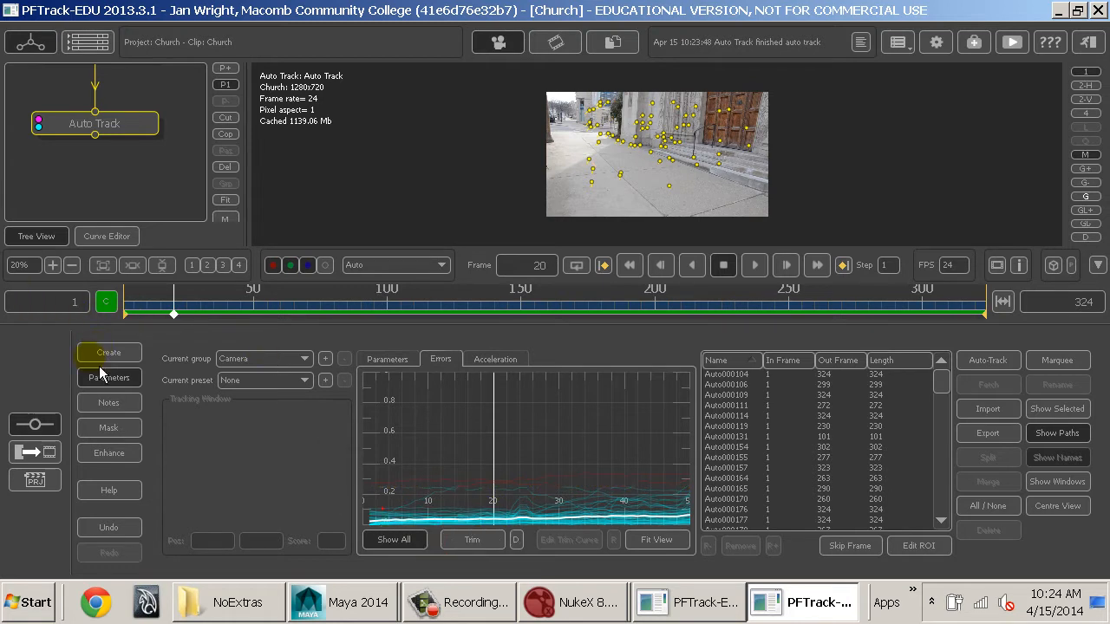
# - Add a Camera Solver node after the Auto Track node, open it for editing and solve the camera for all frames
pyautogui.click(101, 132)
pyautogui.click(110, 352)
pyautogui.click(367, 440)
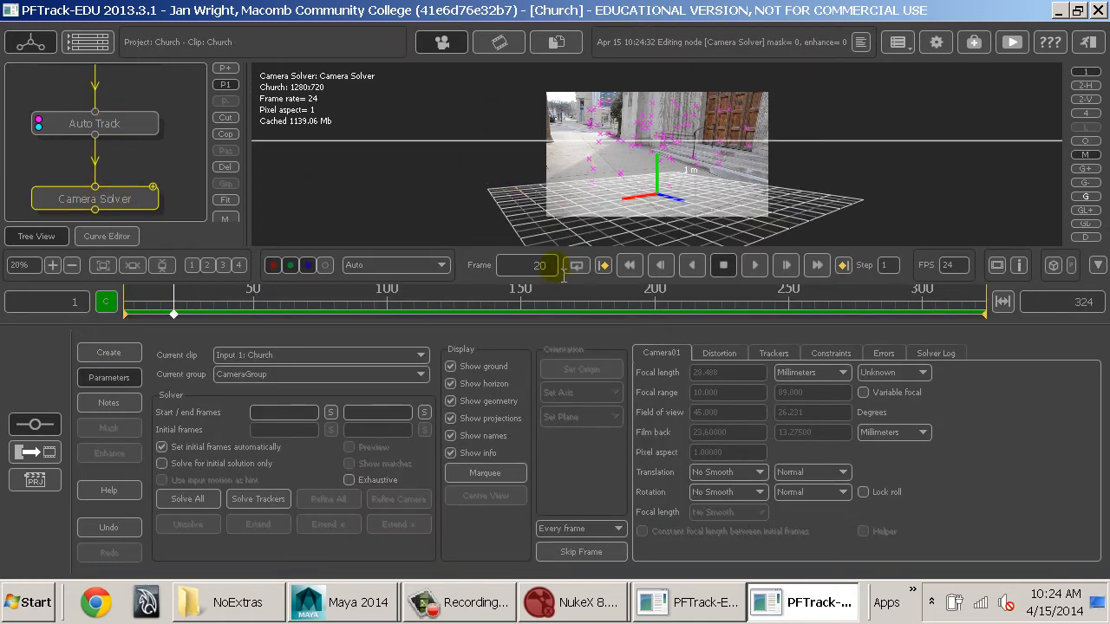
pyautogui.click(209, 500)
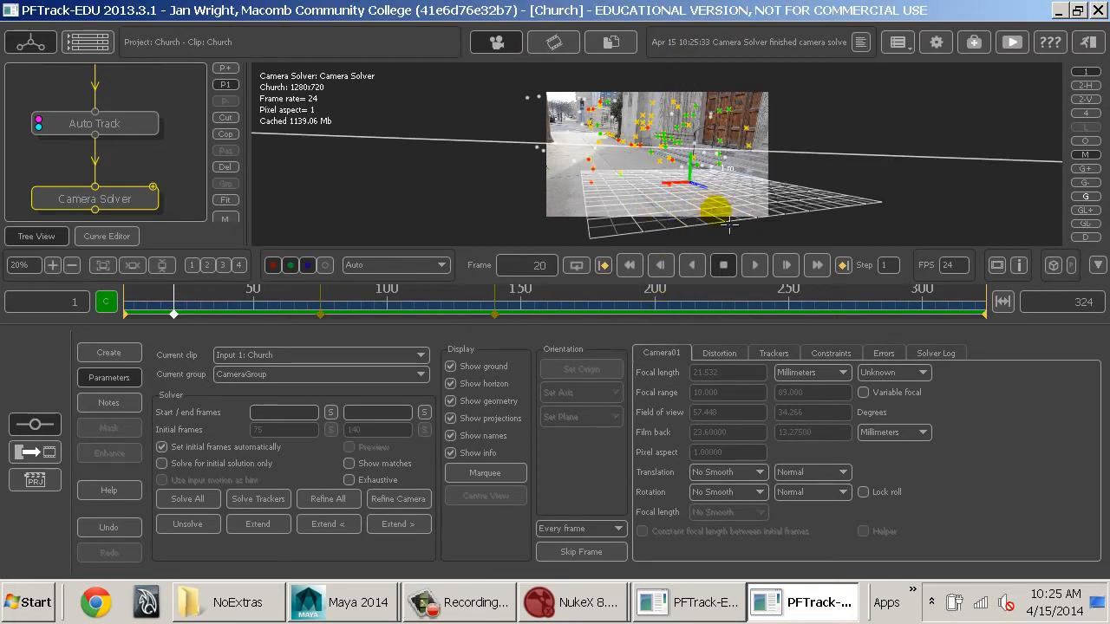
# - Scrub the solved clip from frame 303 back to frame 152 to examine the trackers and ground grid
pyautogui.moveTo(977, 309); pyautogui.dragTo(921, 305)
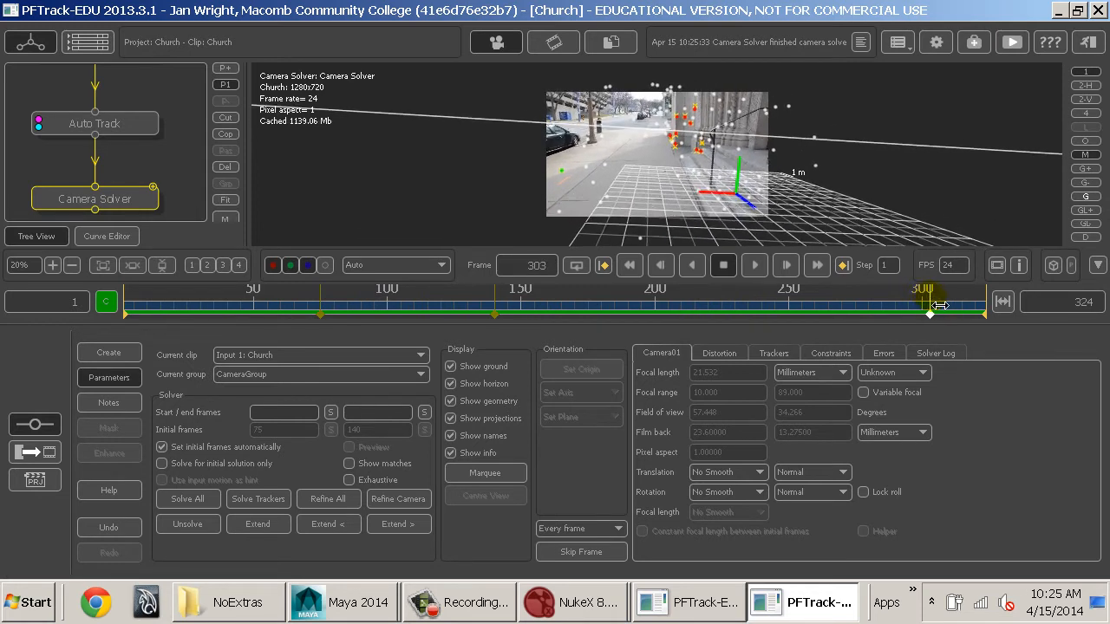
pyautogui.moveTo(921, 305); pyautogui.dragTo(571, 313)
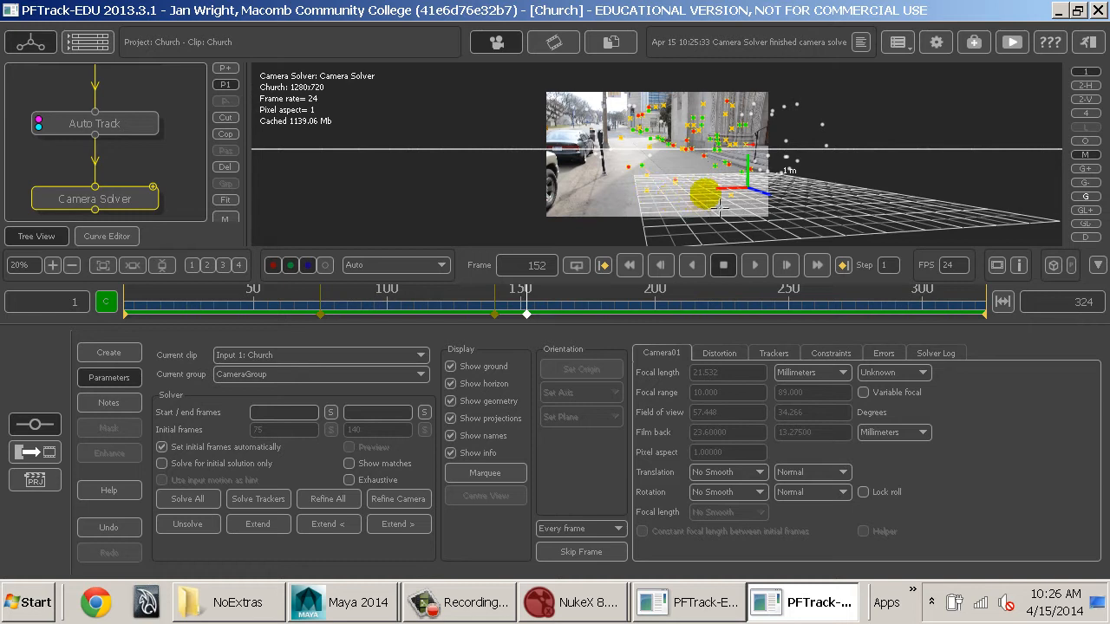
# - Move to frame 163 and select the solved trackers lying on the sidewalk
pyautogui.moveTo(647, 201); pyautogui.dragTo(722, 241)
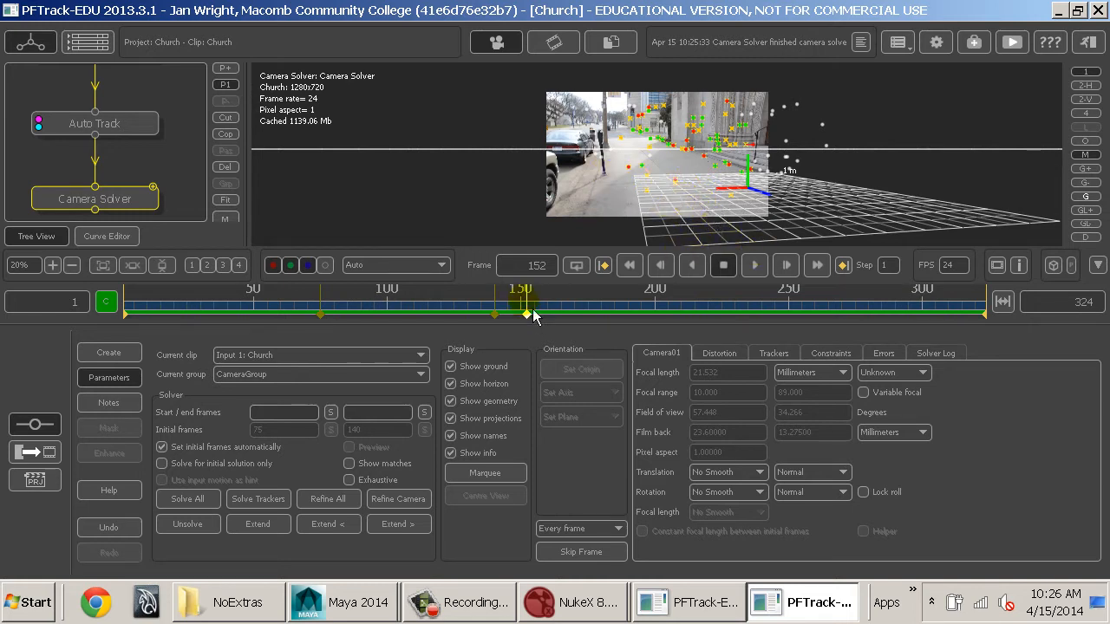
pyautogui.moveTo(497, 319); pyautogui.dragTo(575, 315)
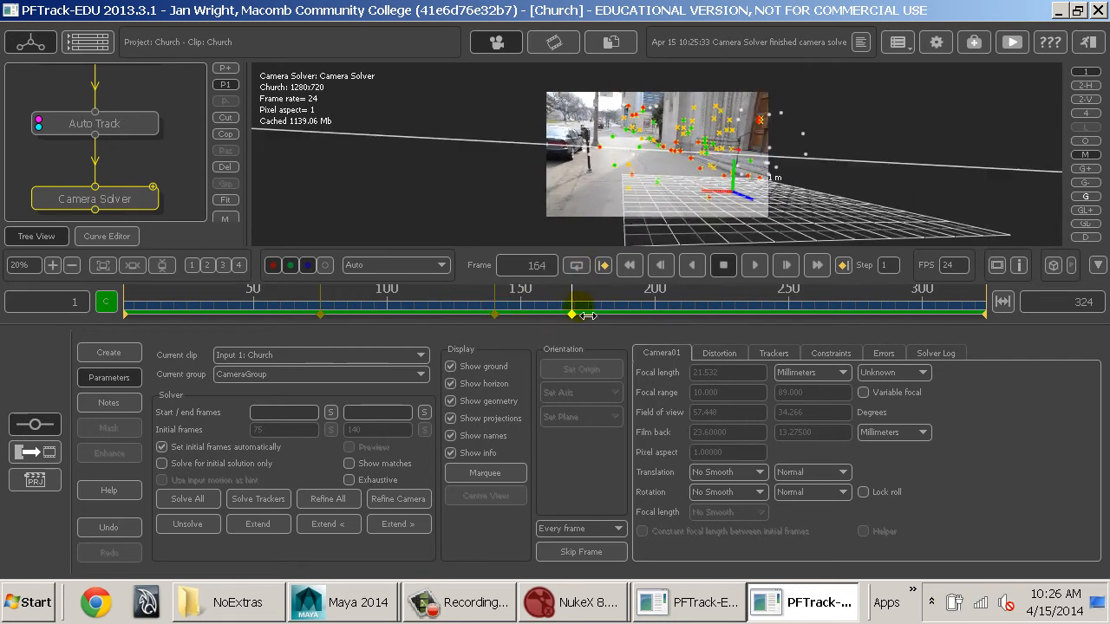
pyautogui.click(494, 318)
pyautogui.moveTo(494, 317); pyautogui.dragTo(556, 317)
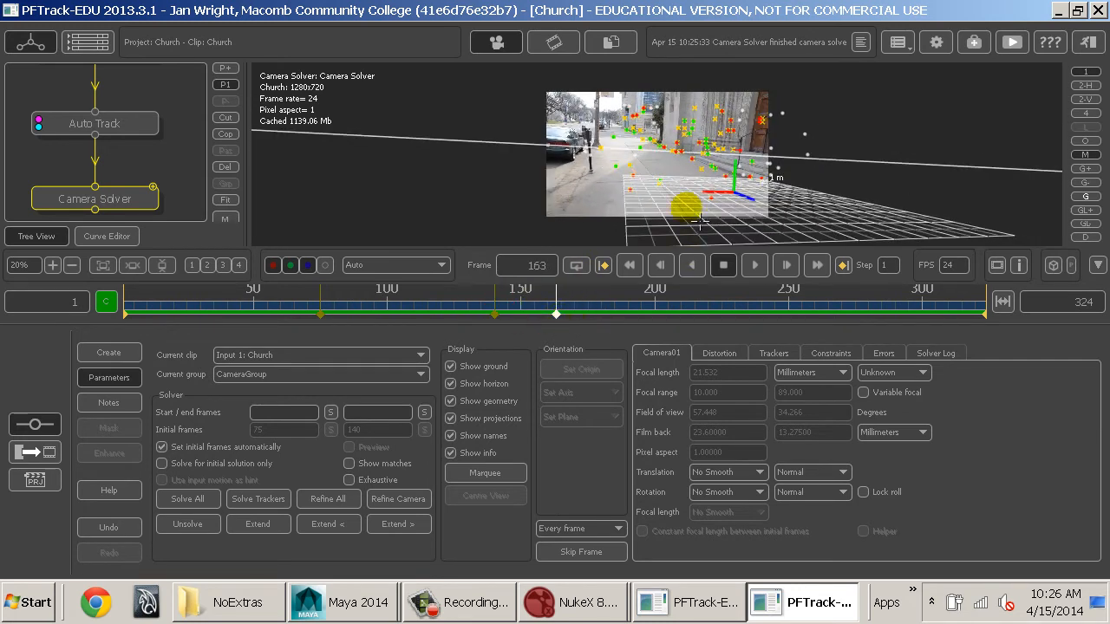
pyautogui.click(660, 180)
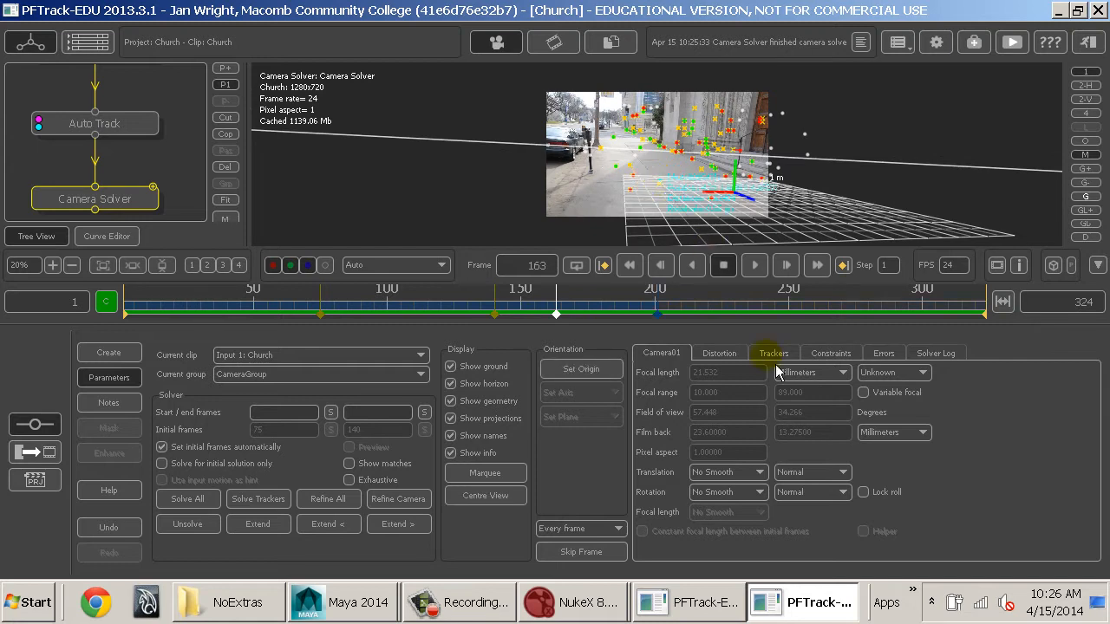
# - Set the scene origin at the selected sidewalk trackers and scrub to frame 281 and back to 238 to check the ground grid
pyautogui.click(579, 371)
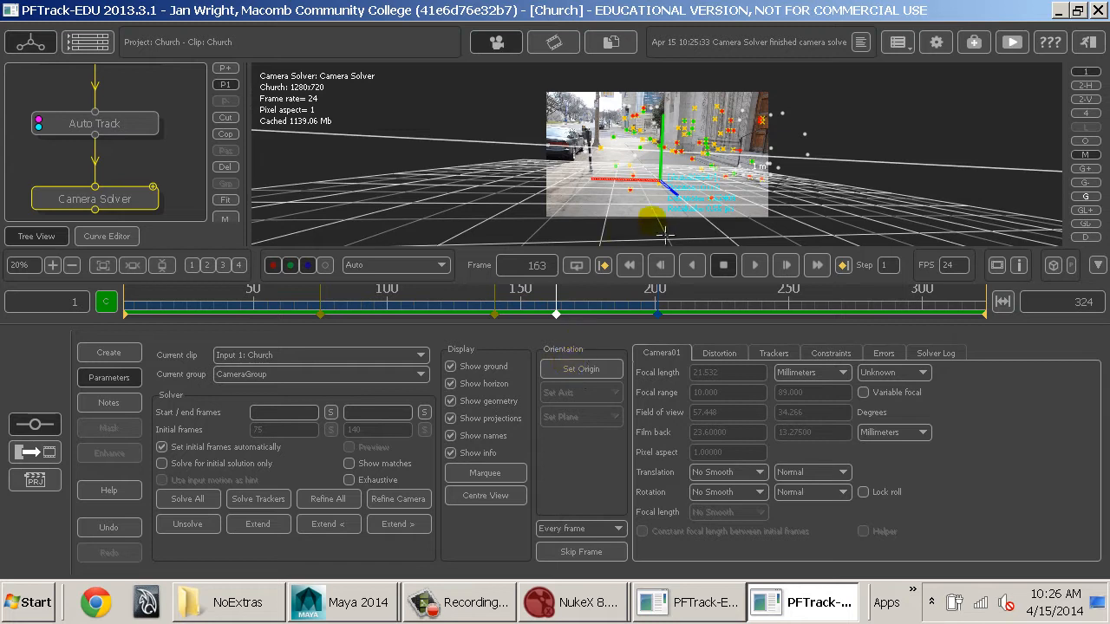
pyautogui.moveTo(551, 318); pyautogui.dragTo(830, 313)
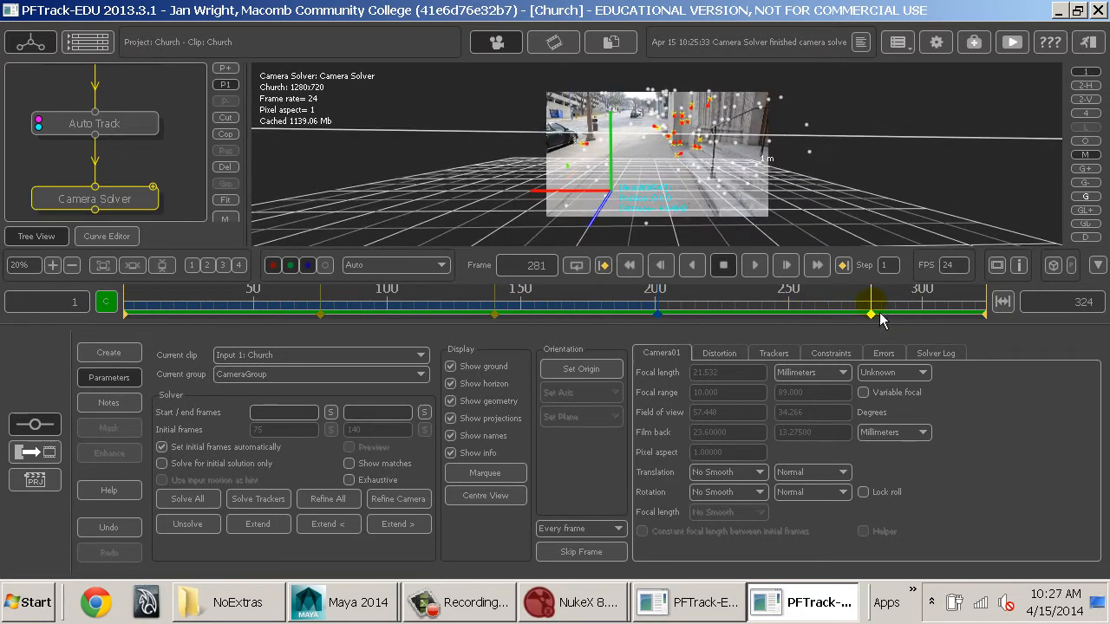
pyautogui.moveTo(870, 314); pyautogui.dragTo(756, 312)
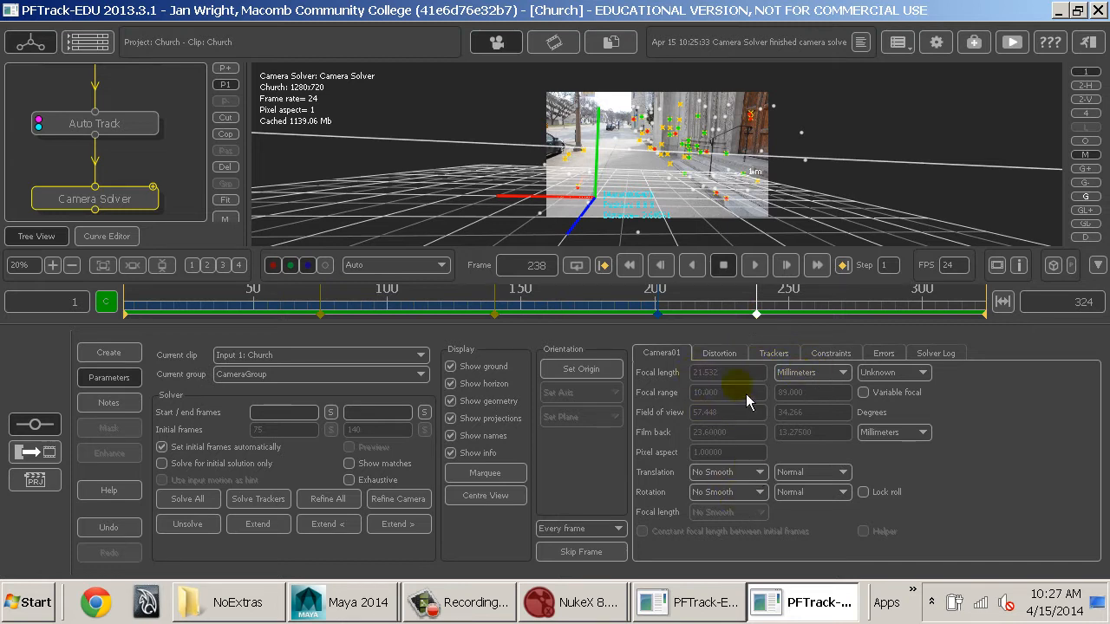
# - Mark the camera's focal length as Known and set it to 27 mm
pyautogui.click(876, 372)
pyautogui.click(893, 386)
pyautogui.doubleClick(705, 373)
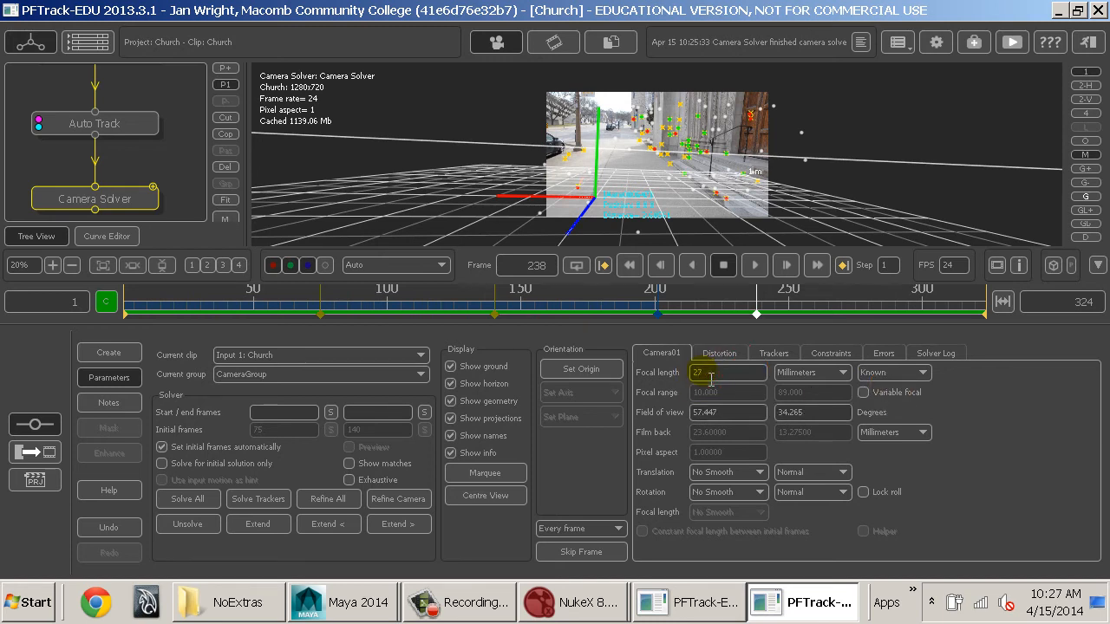
pyautogui.press('Return')
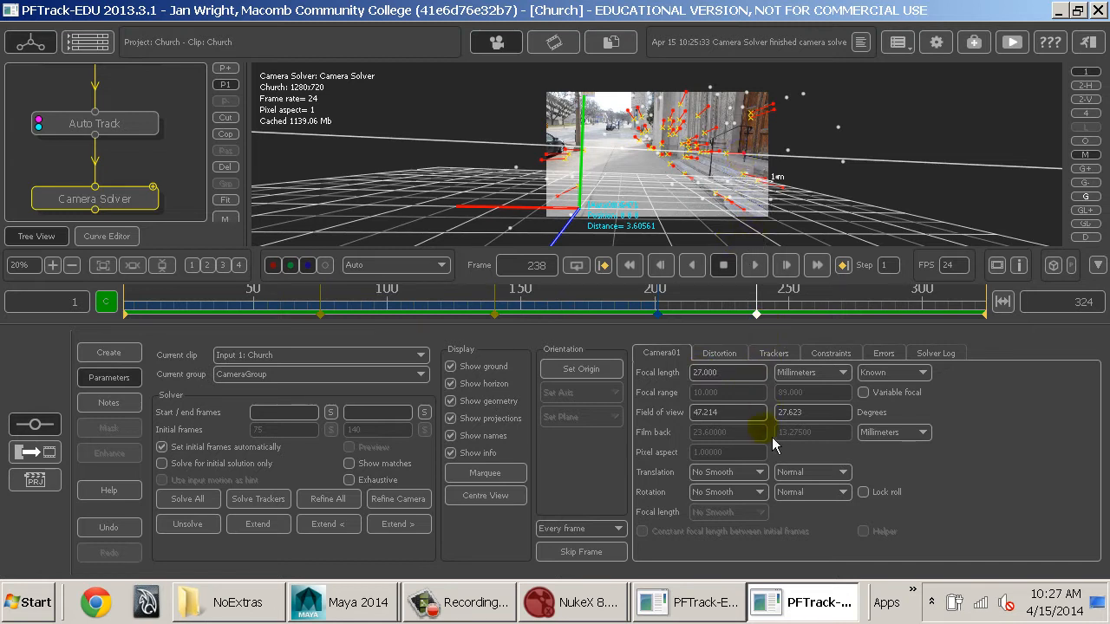
# - Set the camera's translation and rotation smoothing to Med. Smooth and refine the whole solve
pyautogui.click(745, 472)
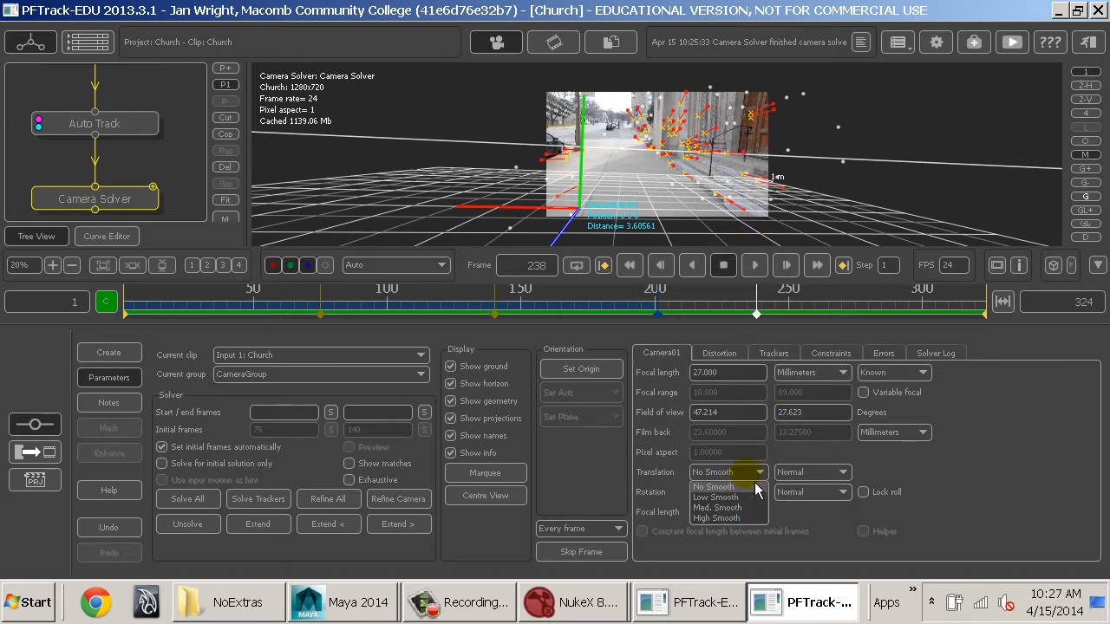
pyautogui.click(731, 506)
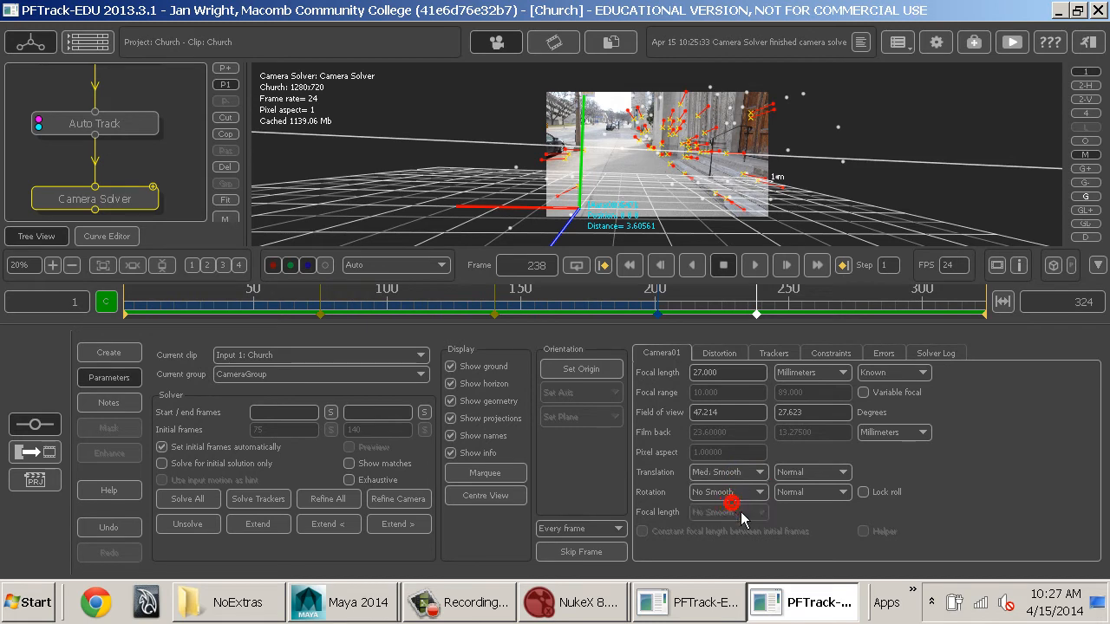
pyautogui.click(764, 492)
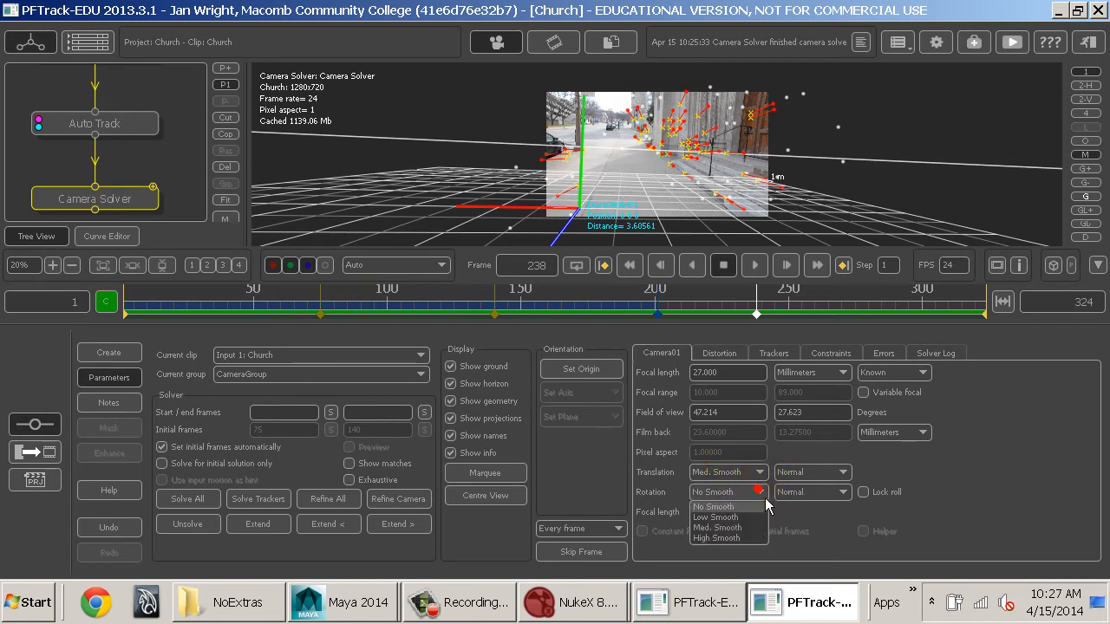
pyautogui.click(736, 525)
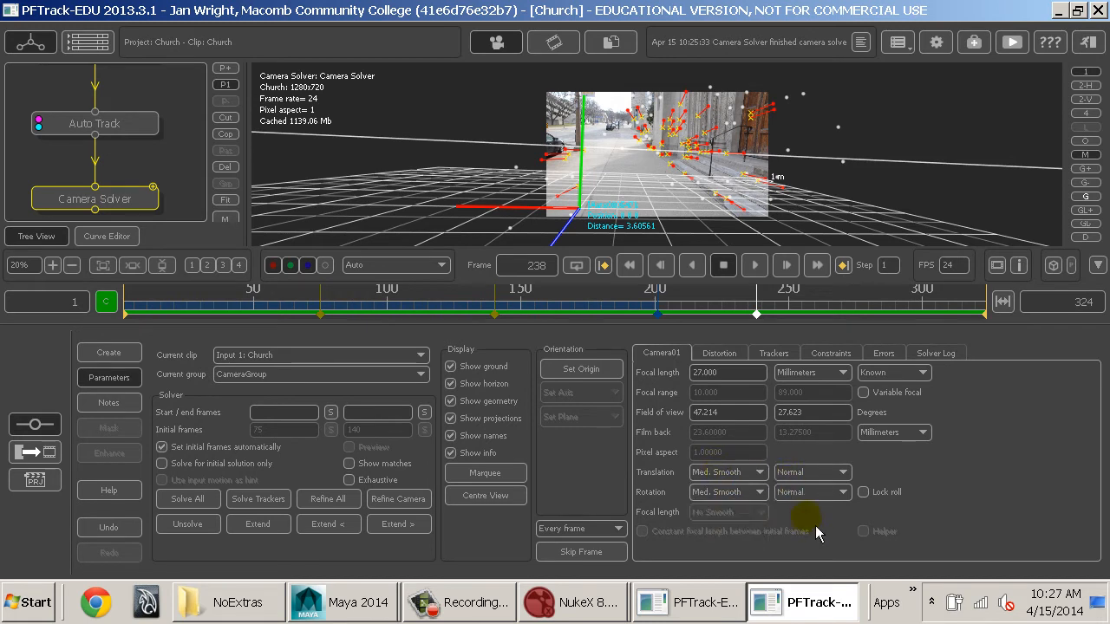
pyautogui.click(336, 510)
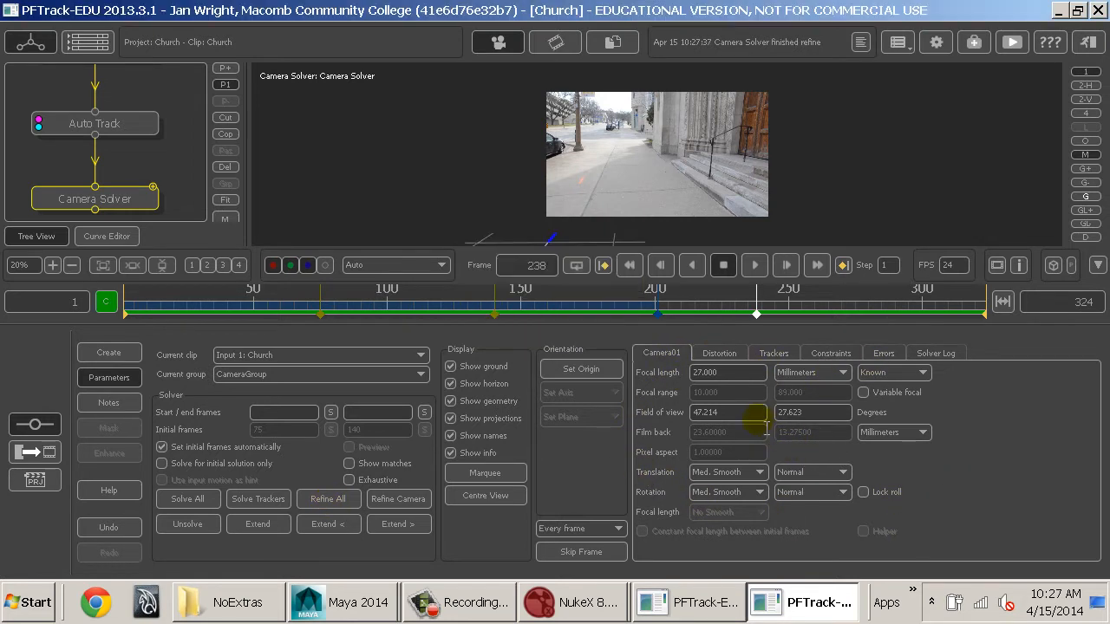
# - Move to frame 209, select a tracker on the sidewalk and set the scene origin there
pyautogui.click(473, 302)
pyautogui.moveTo(473, 302); pyautogui.dragTo(688, 303)
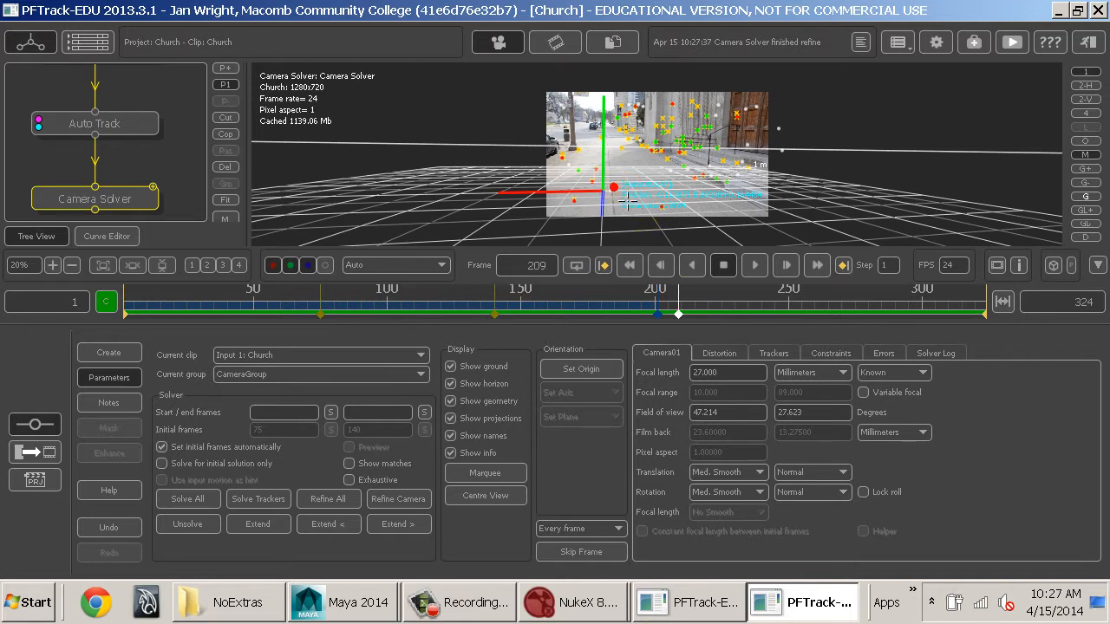
pyautogui.click(614, 368)
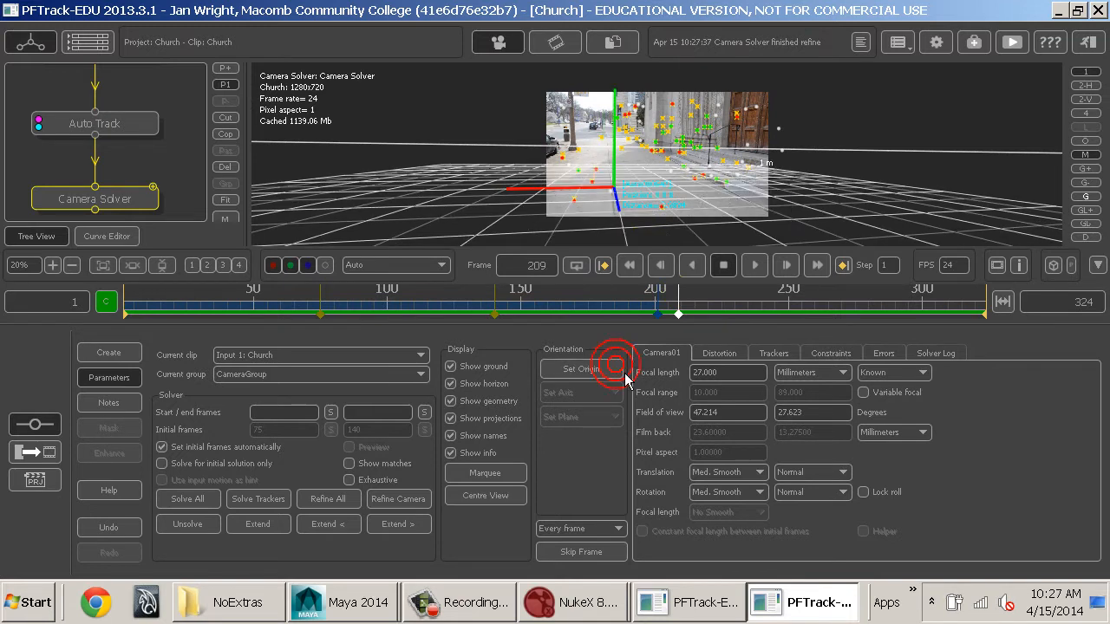
# - Scrub the refined clip through frames 277, 224 and 13 with no tracker selected to examine the ground grid
pyautogui.moveTo(685, 316); pyautogui.dragTo(783, 321)
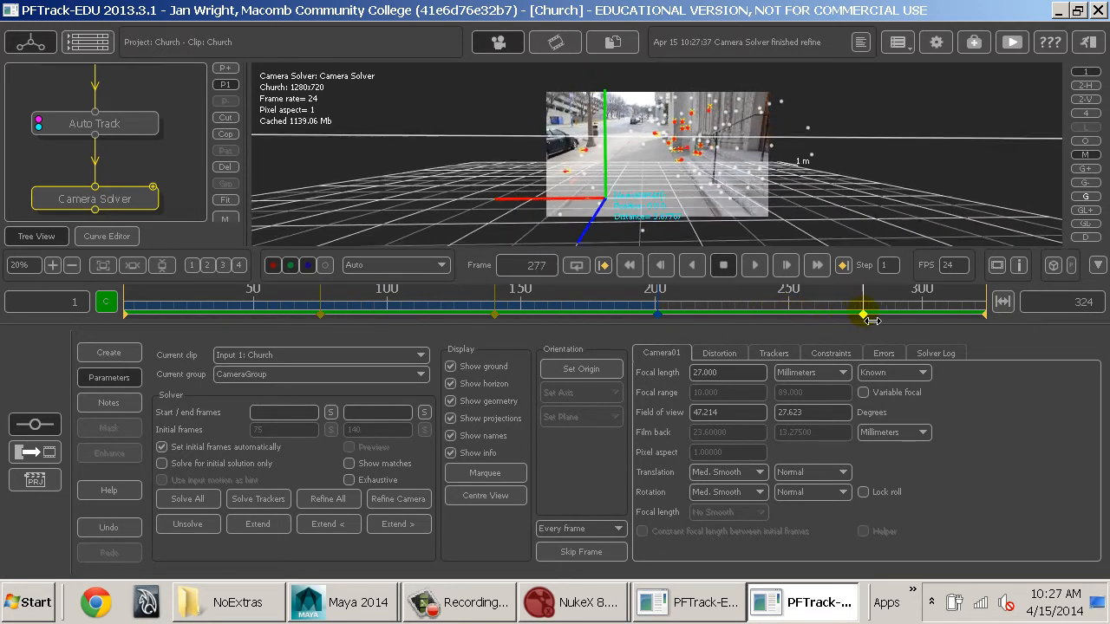
pyautogui.moveTo(870, 319); pyautogui.dragTo(729, 336)
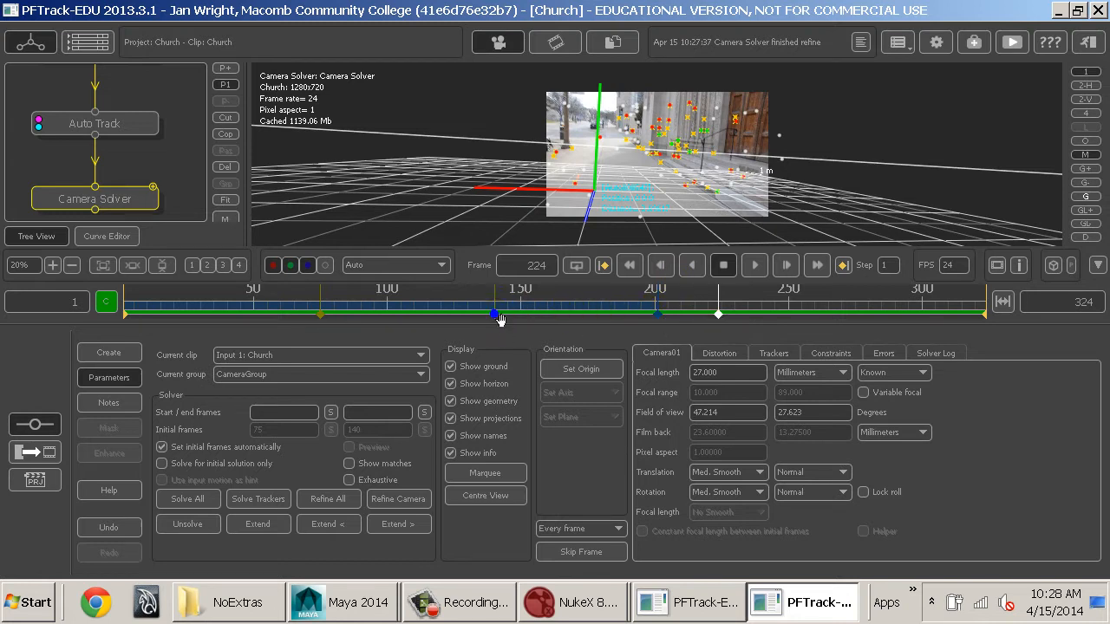
pyautogui.moveTo(642, 172)
pyautogui.mouseDown(button='middle')
pyautogui.moveTo(617, 178)
pyautogui.moveTo(614, 167)
pyautogui.moveTo(638, 189)
pyautogui.mouseUp(button='middle')
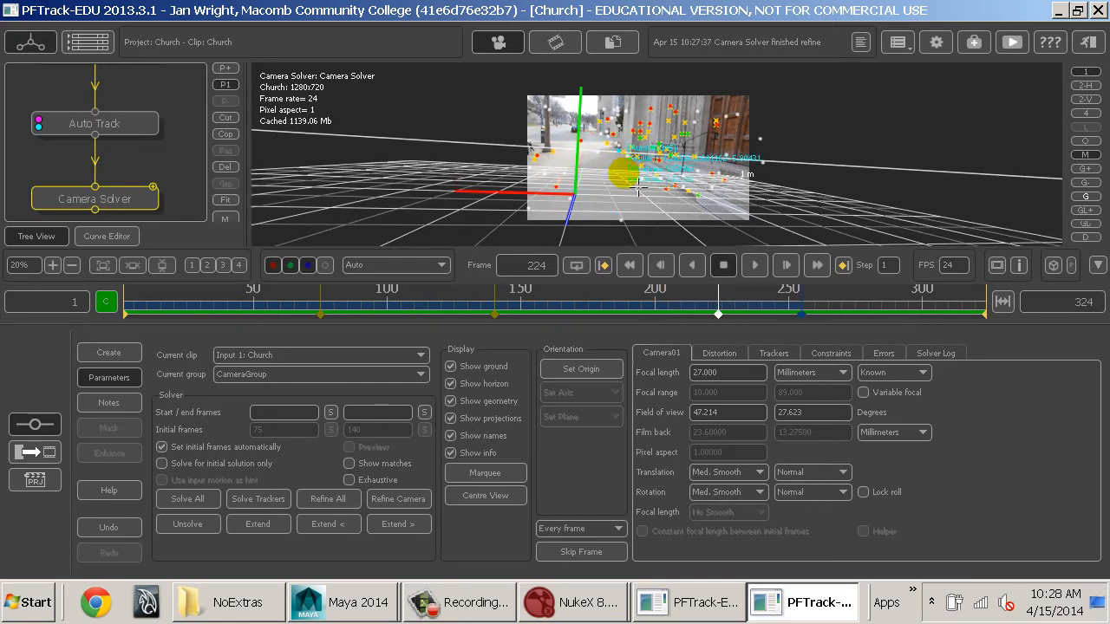
pyautogui.click(815, 138)
pyautogui.moveTo(728, 295); pyautogui.dragTo(157, 319)
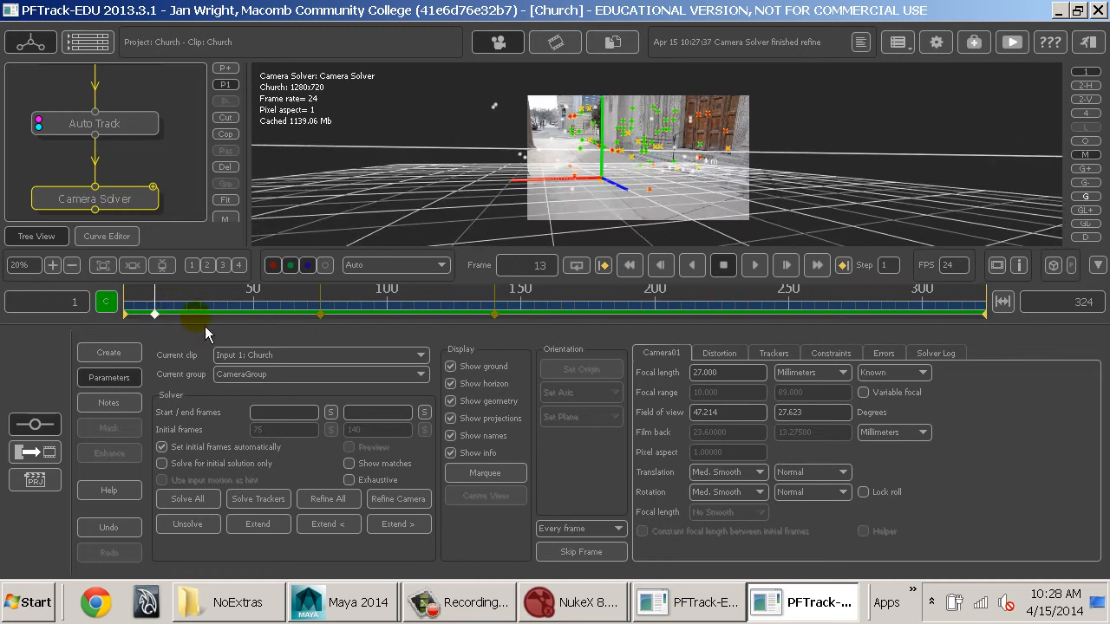
# - Trim the solver's high-error trackers with a threshold lowered to about 1.7 and refine the whole solve
pyautogui.click(737, 358)
pyautogui.click(880, 352)
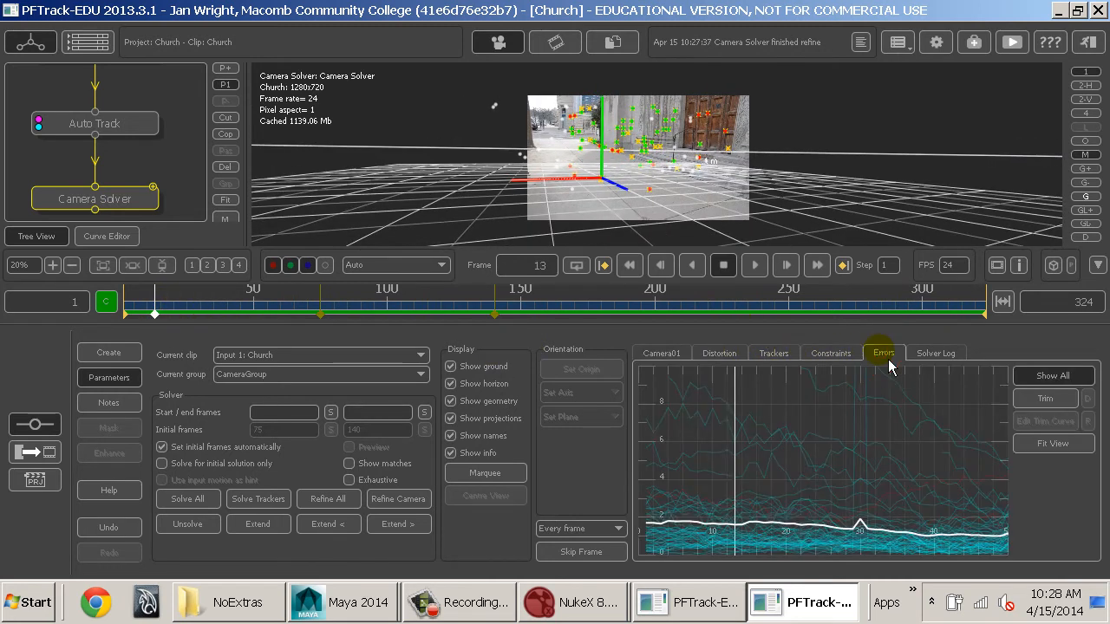
pyautogui.click(1045, 398)
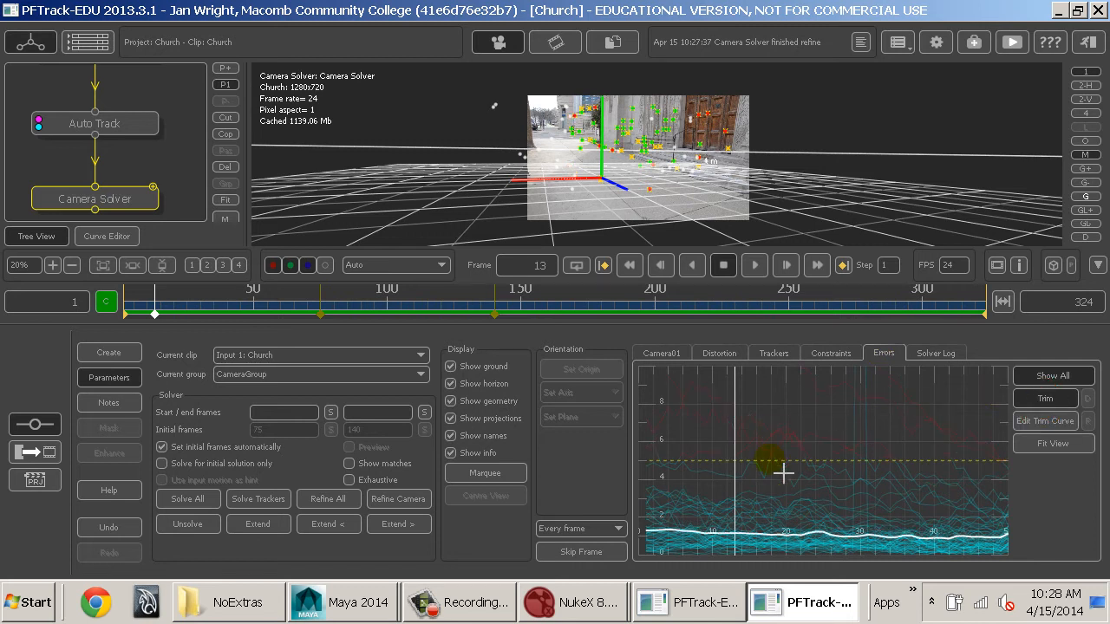
pyautogui.moveTo(782, 473); pyautogui.dragTo(794, 531)
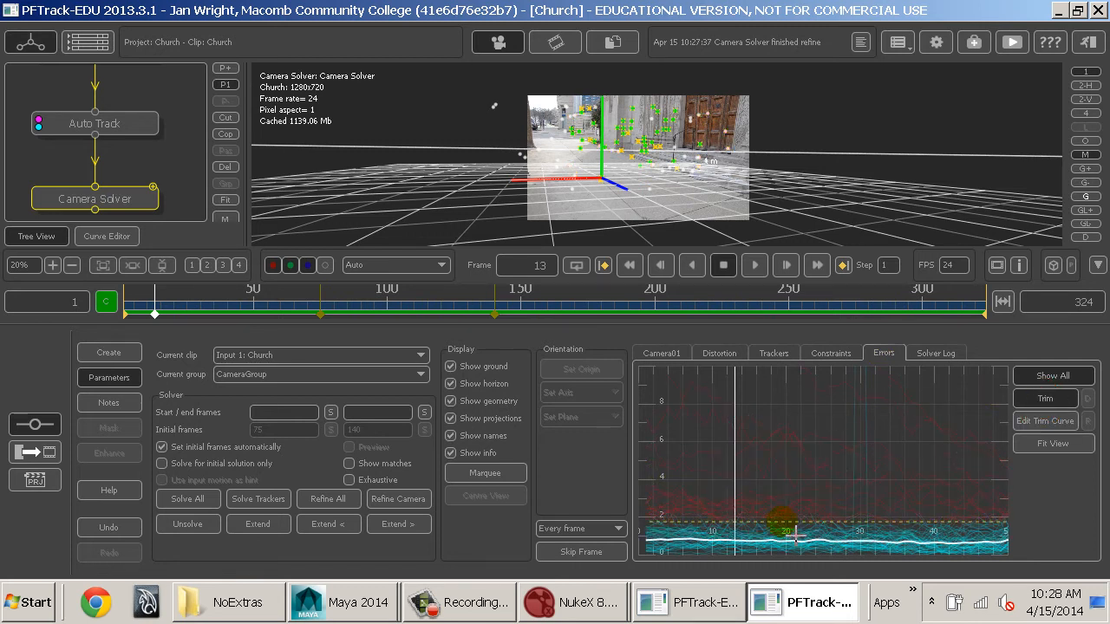
pyautogui.click(321, 498)
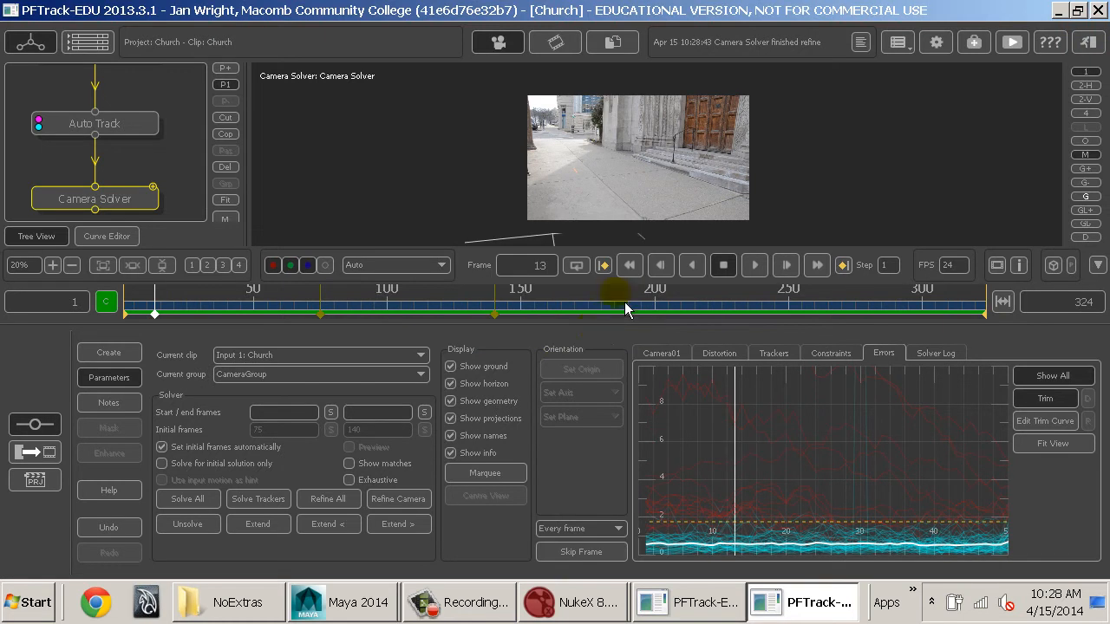
# - Examine the refined solve at frame 286, open the Auto Track node for editing and inspect its trackers at frame 301
pyautogui.moveTo(662, 315); pyautogui.dragTo(884, 312)
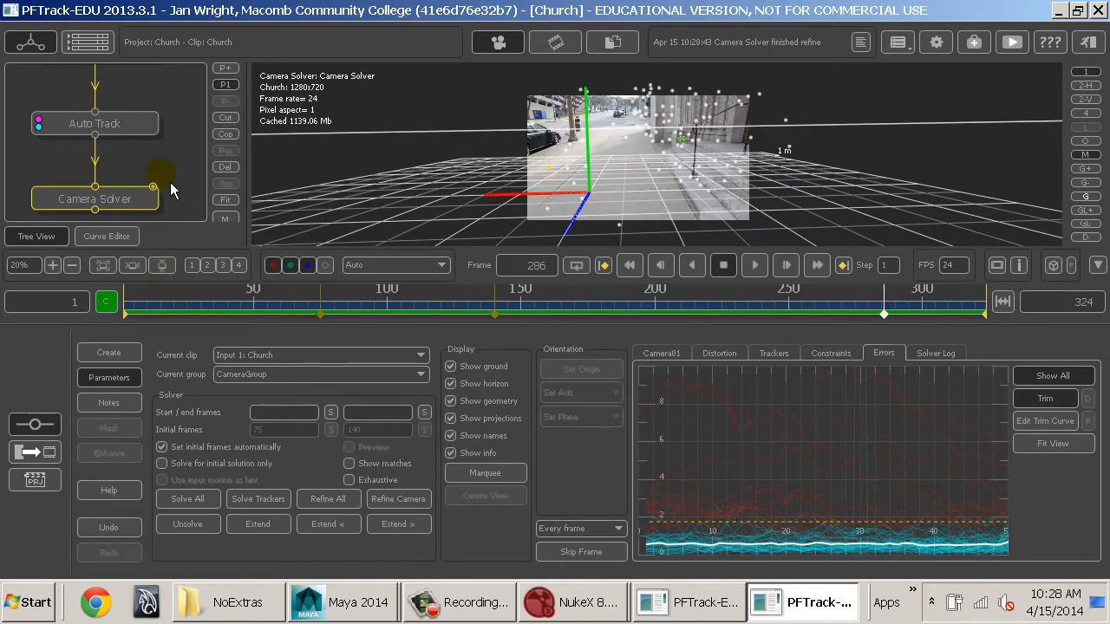
pyautogui.click(79, 123)
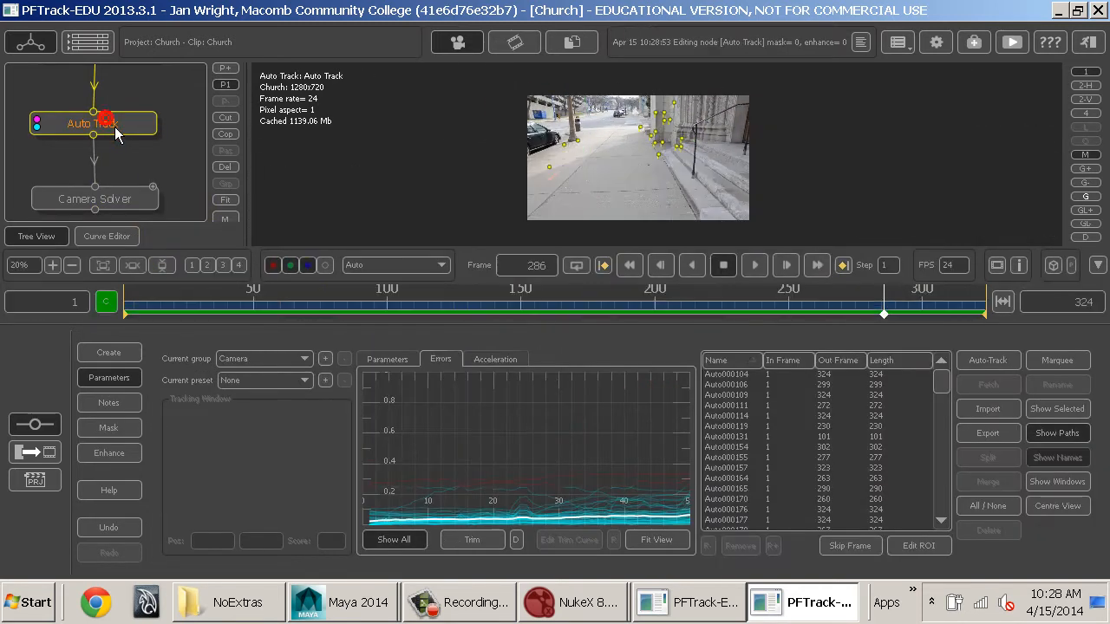
pyautogui.doubleClick(78, 121)
pyautogui.moveTo(800, 314)
pyautogui.mouseDown()
pyautogui.moveTo(957, 314)
pyautogui.moveTo(212, 314)
pyautogui.moveTo(969, 317)
pyautogui.moveTo(785, 324)
pyautogui.mouseUp()
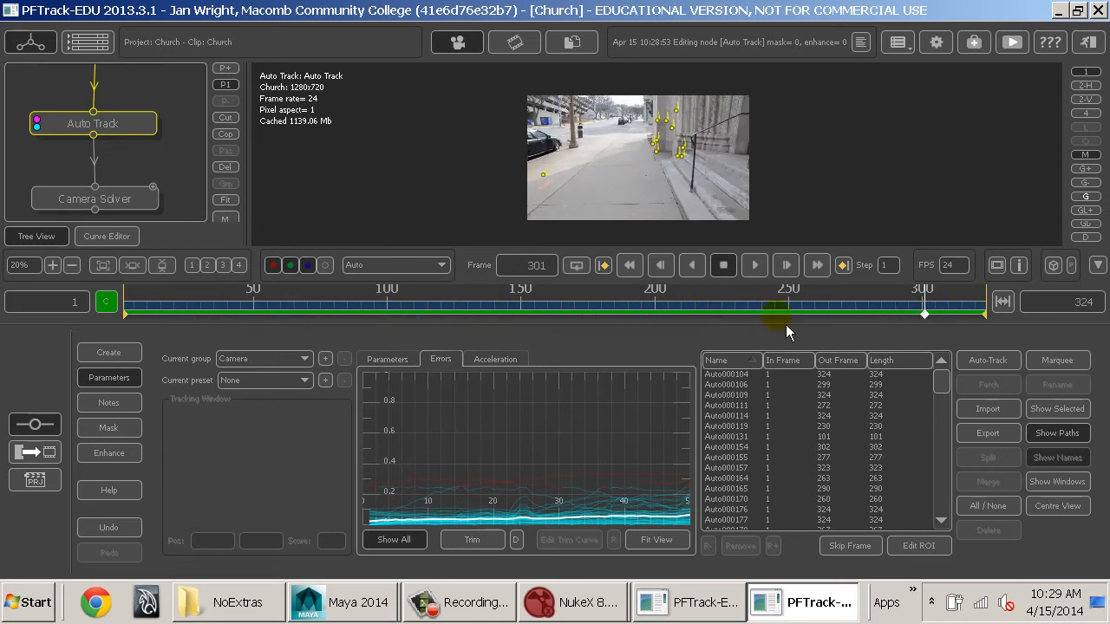
# - Set the Auto Track failure threshold to 0.200 and the candidate number to 200
pyautogui.click(402, 358)
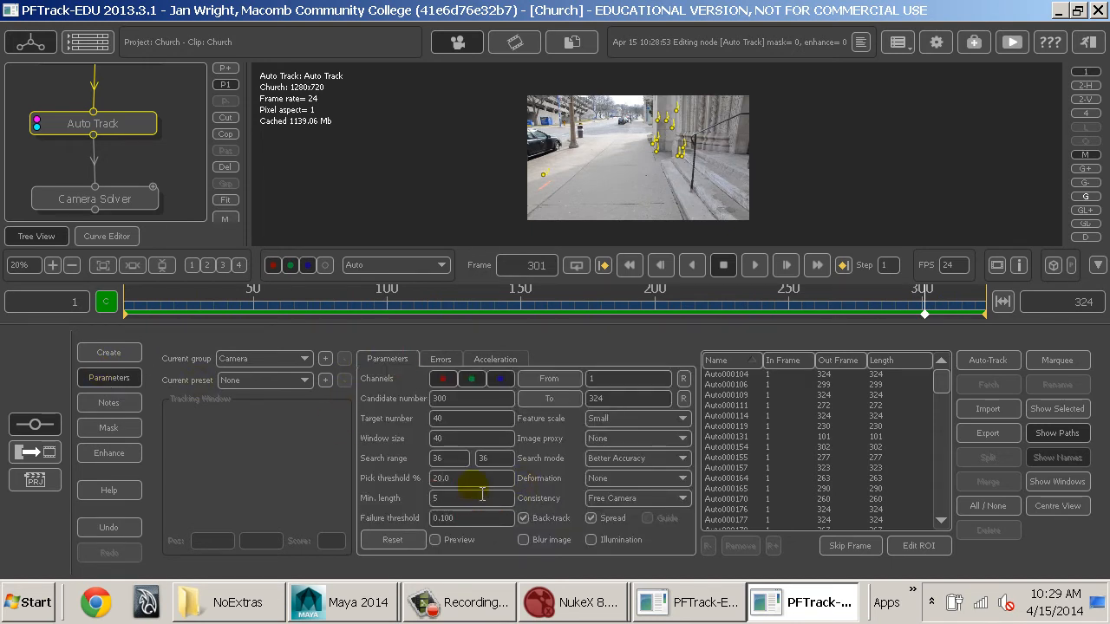
pyautogui.click(471, 517)
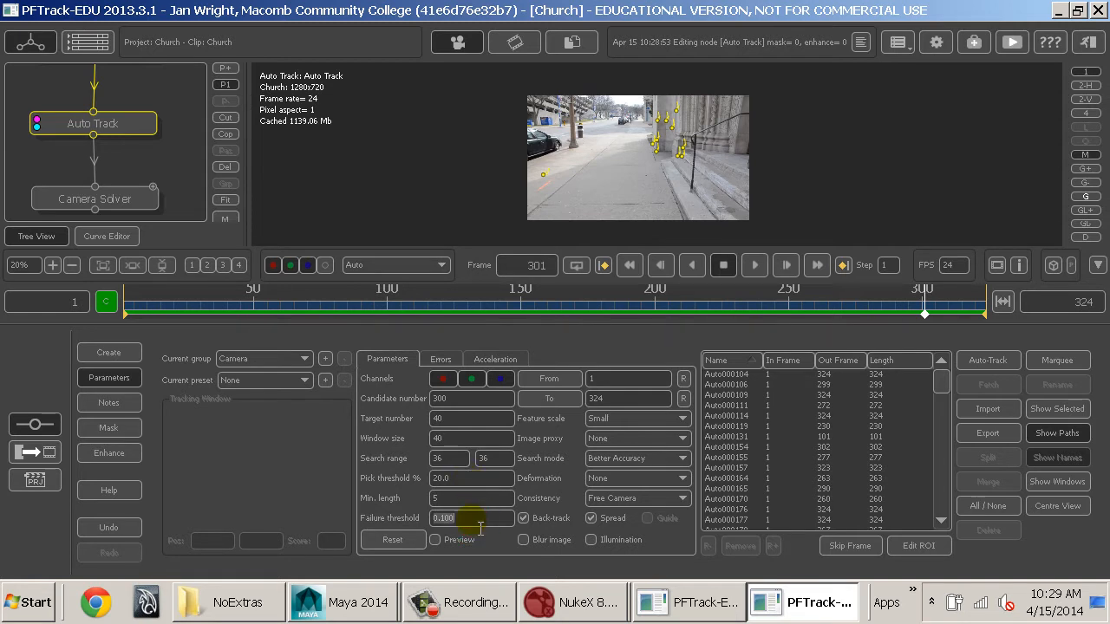
pyautogui.click(455, 402)
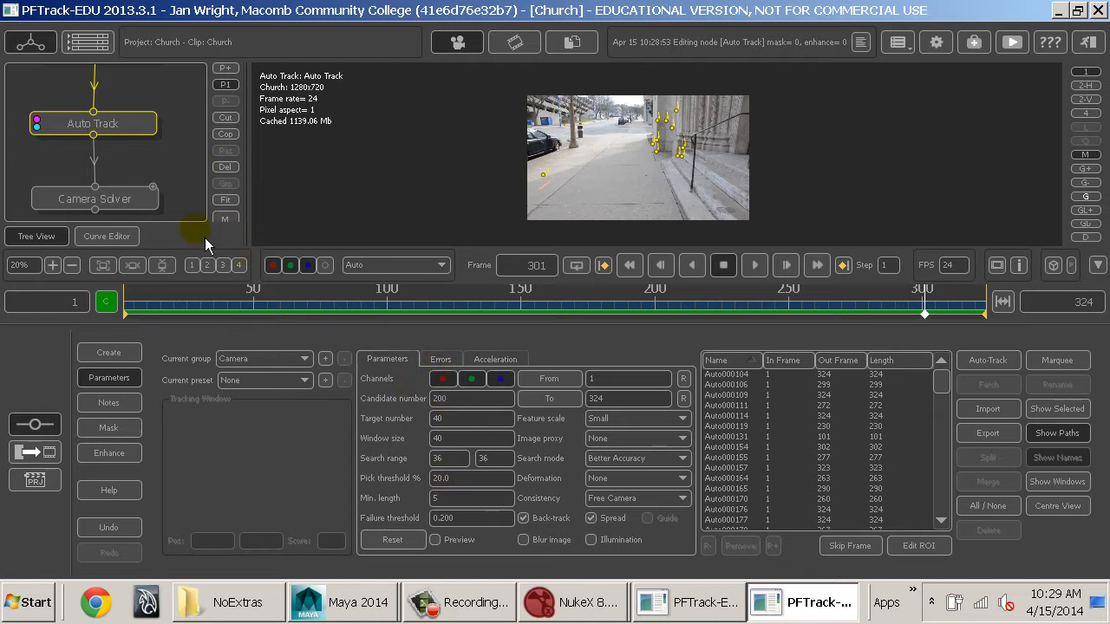
pyautogui.click(484, 402)
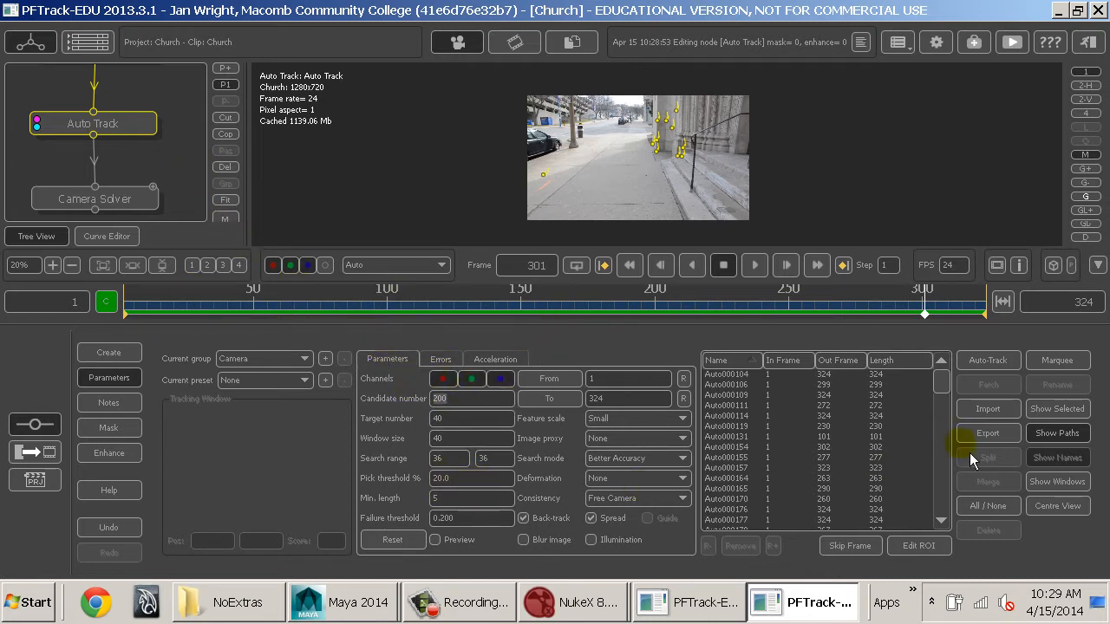
# - Run Auto-Track again on the clip, removing the existing trackers
pyautogui.click(1067, 433)
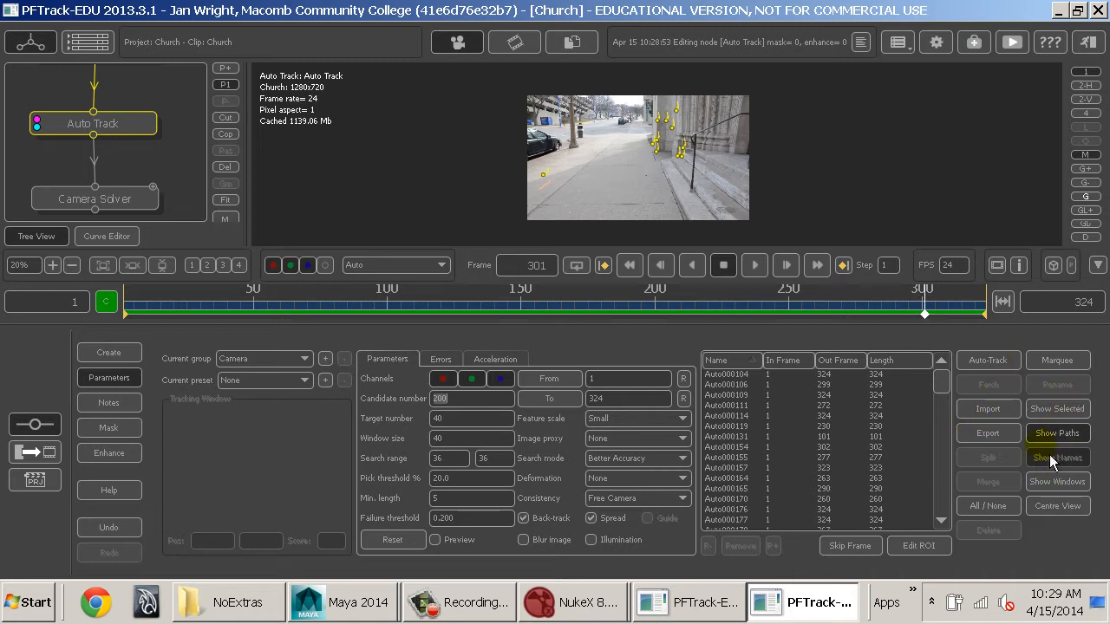
pyautogui.click(1009, 366)
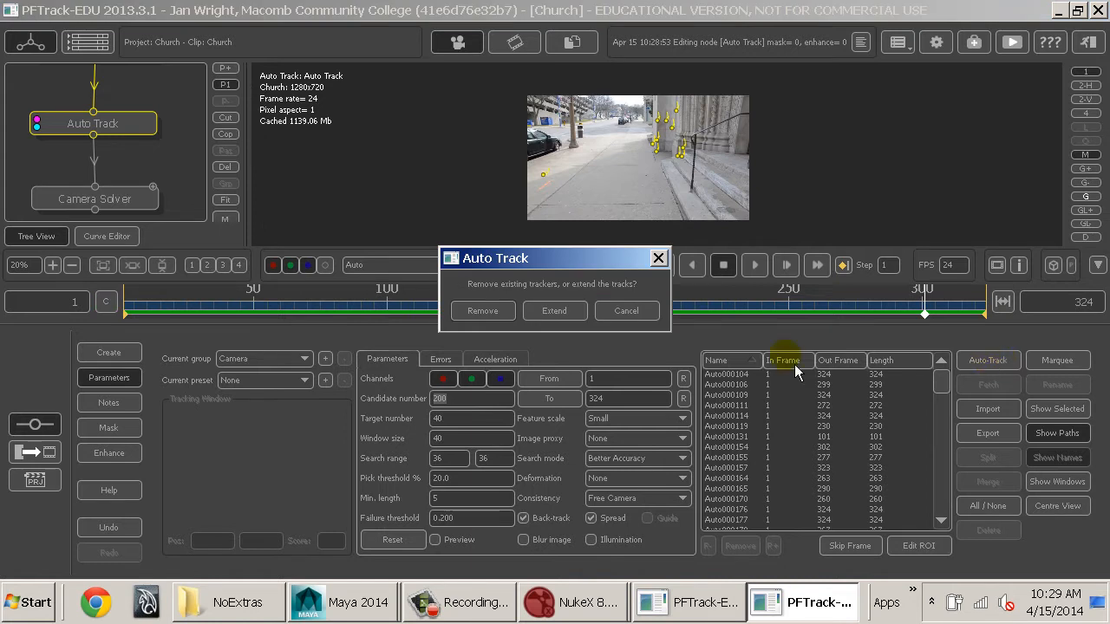
pyautogui.click(493, 310)
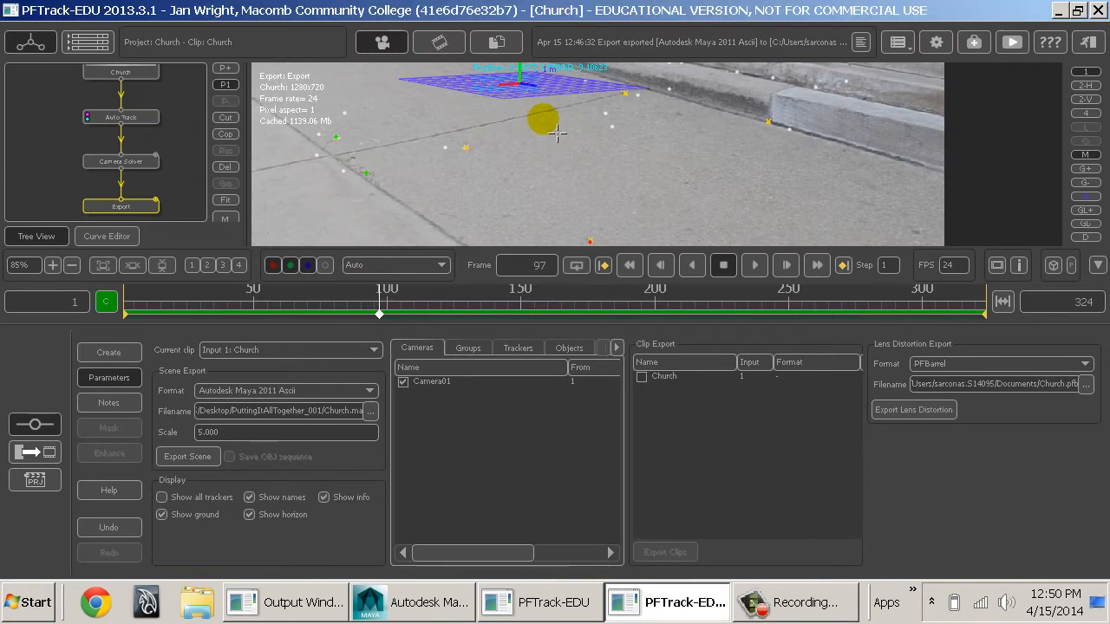
# - Open the Auto Track node of the exported scene for editing, set its search mode to Better Accuracy and show the tracker errors
pyautogui.moveTo(557, 131); pyautogui.dragTo(554, 185, button='right')
pyautogui.moveTo(541, 136); pyautogui.dragTo(646, 220, button='middle')
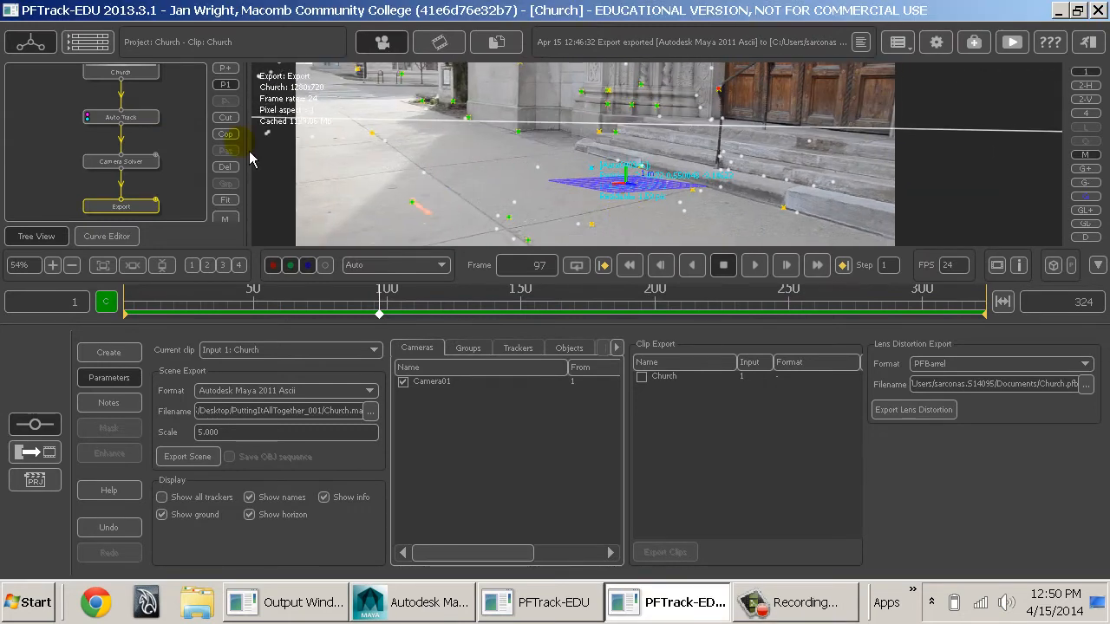
pyautogui.doubleClick(148, 116)
pyautogui.click(387, 359)
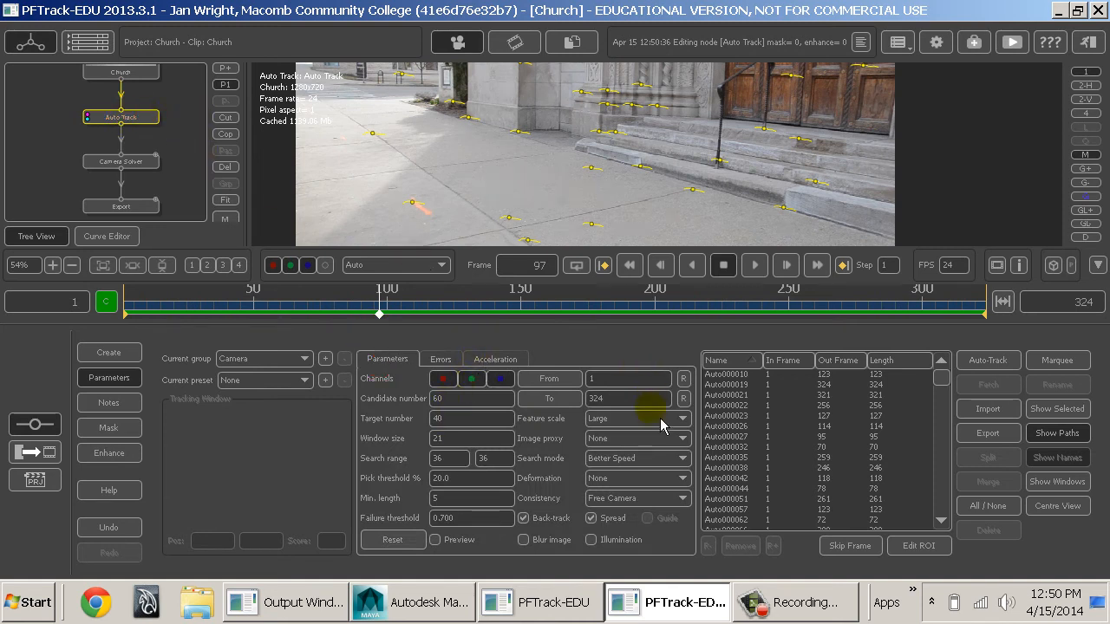
pyautogui.click(655, 458)
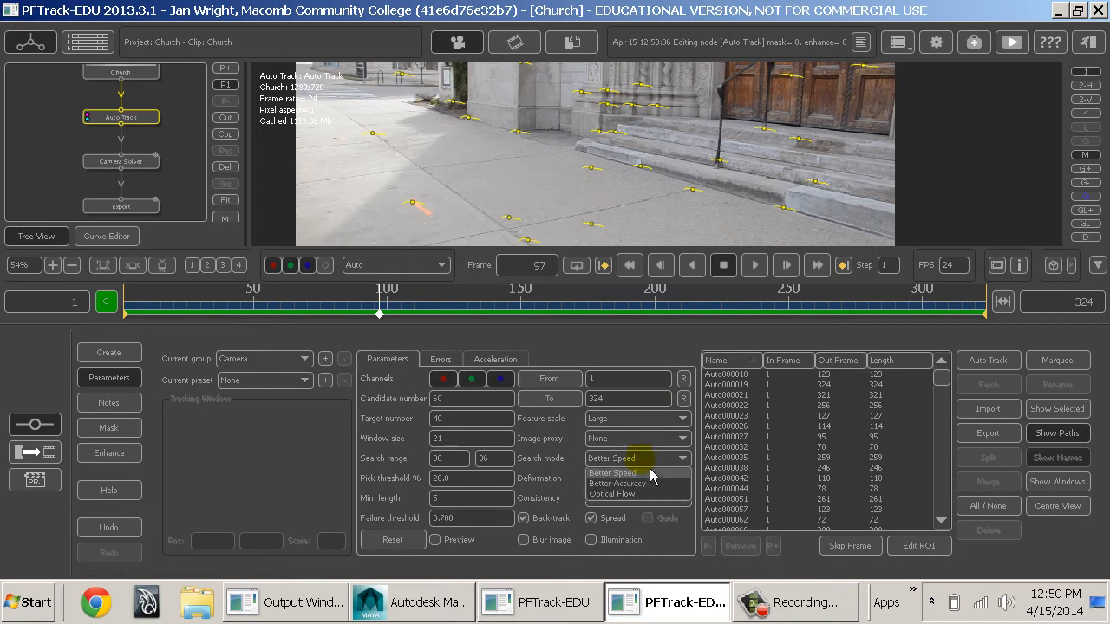
pyautogui.click(632, 482)
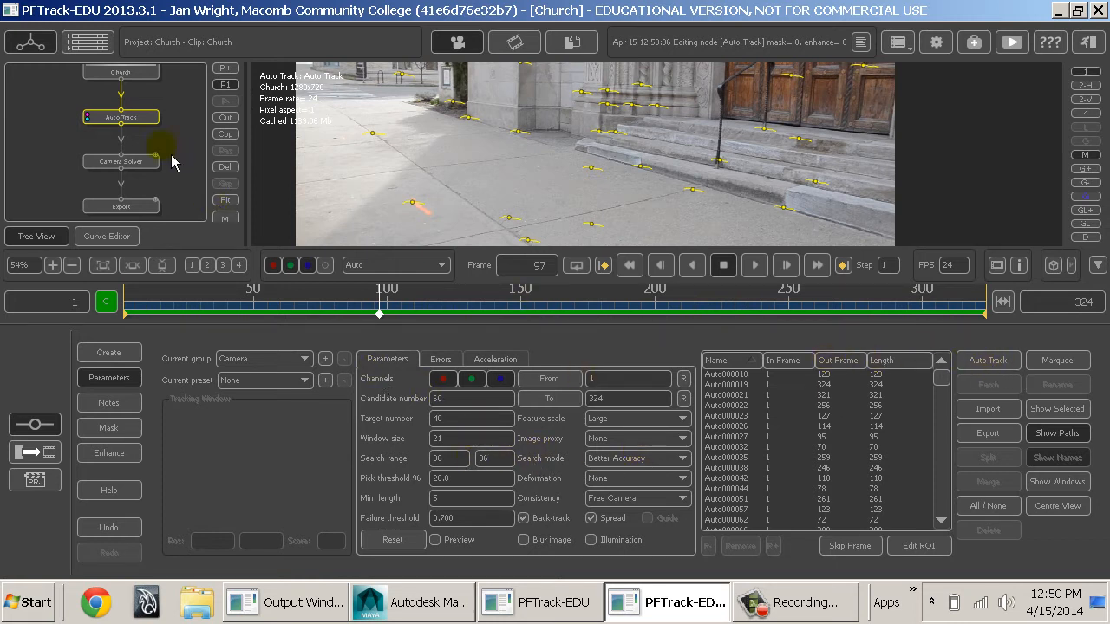
pyautogui.click(437, 360)
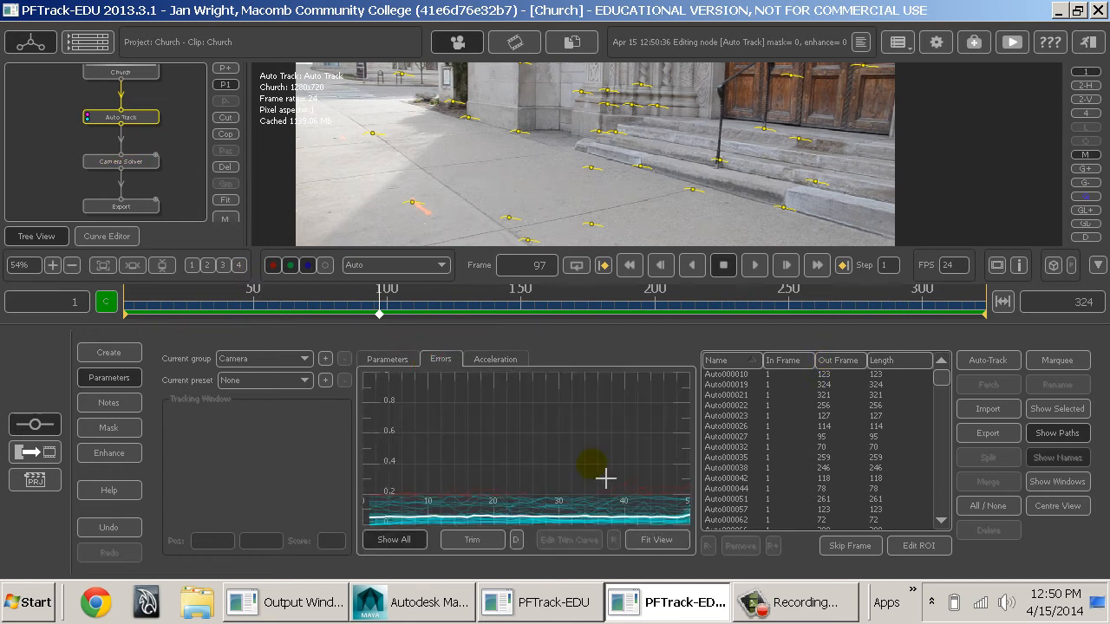
# - Toggle the tracker error trimming on and off, open the Camera Solver node for editing and examine its fitted error graph
pyautogui.moveTo(471, 526)
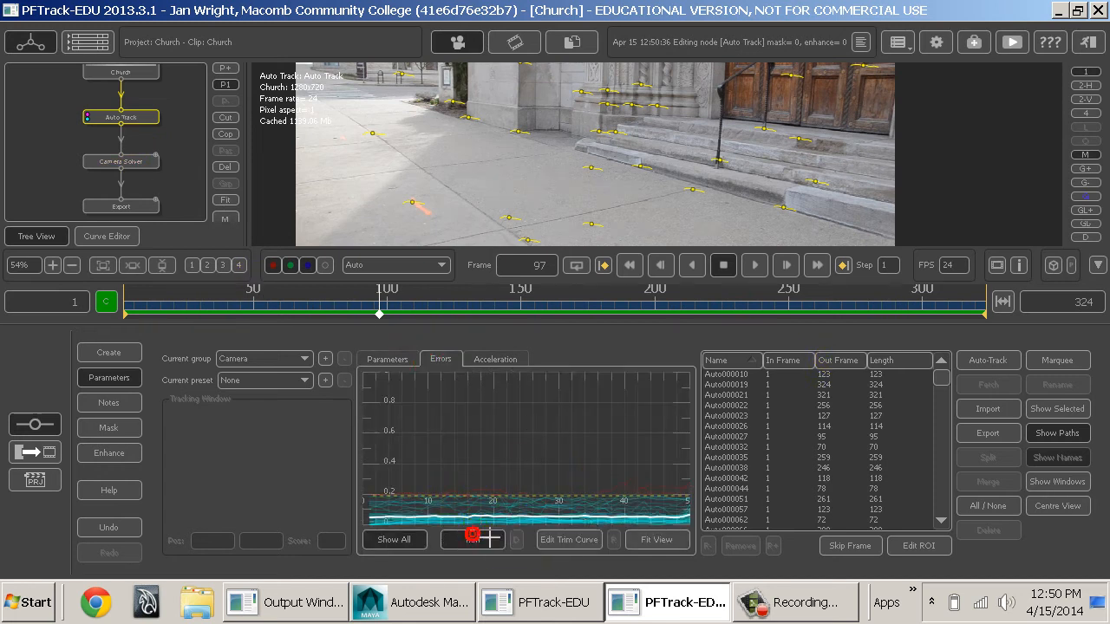
pyautogui.click(456, 537)
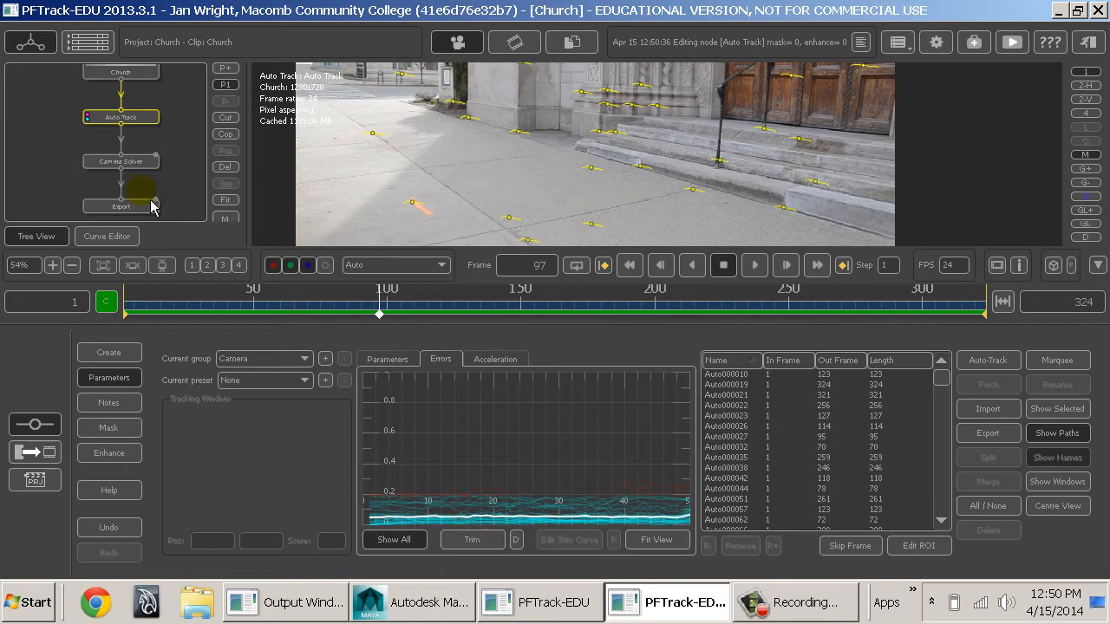
pyautogui.doubleClick(137, 165)
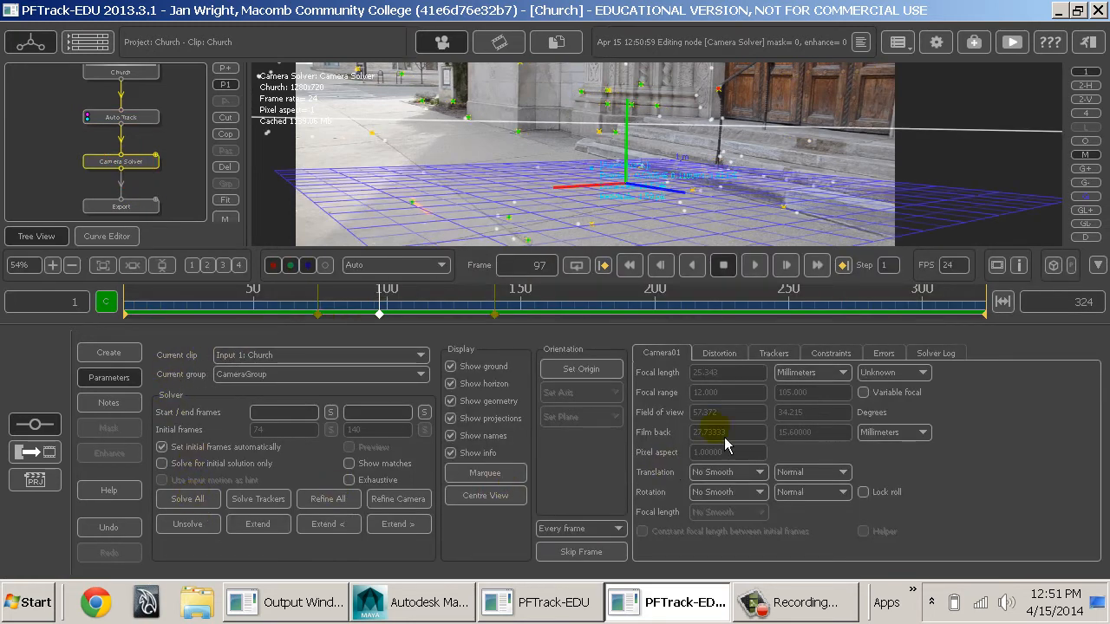
pyautogui.click(722, 353)
pyautogui.click(784, 353)
pyautogui.click(828, 354)
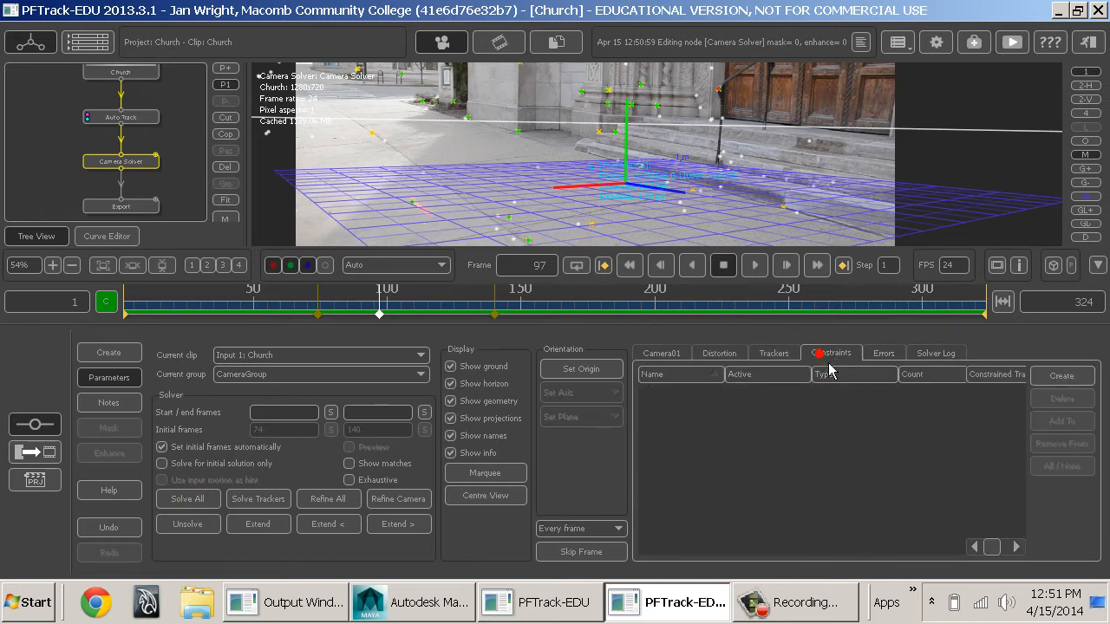
pyautogui.click(893, 354)
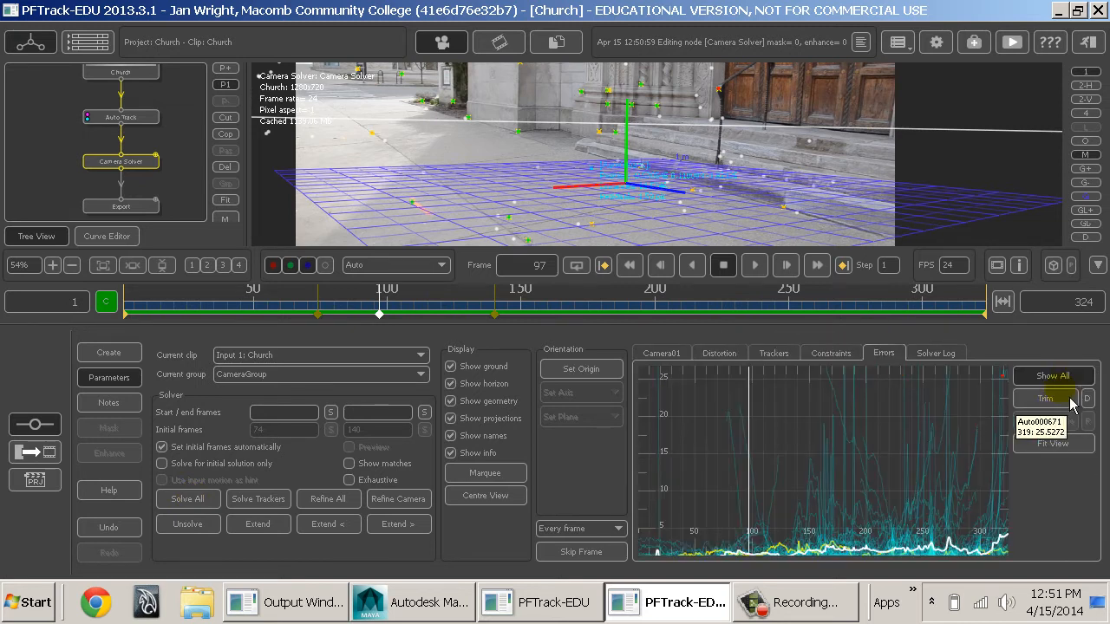
pyautogui.click(1052, 445)
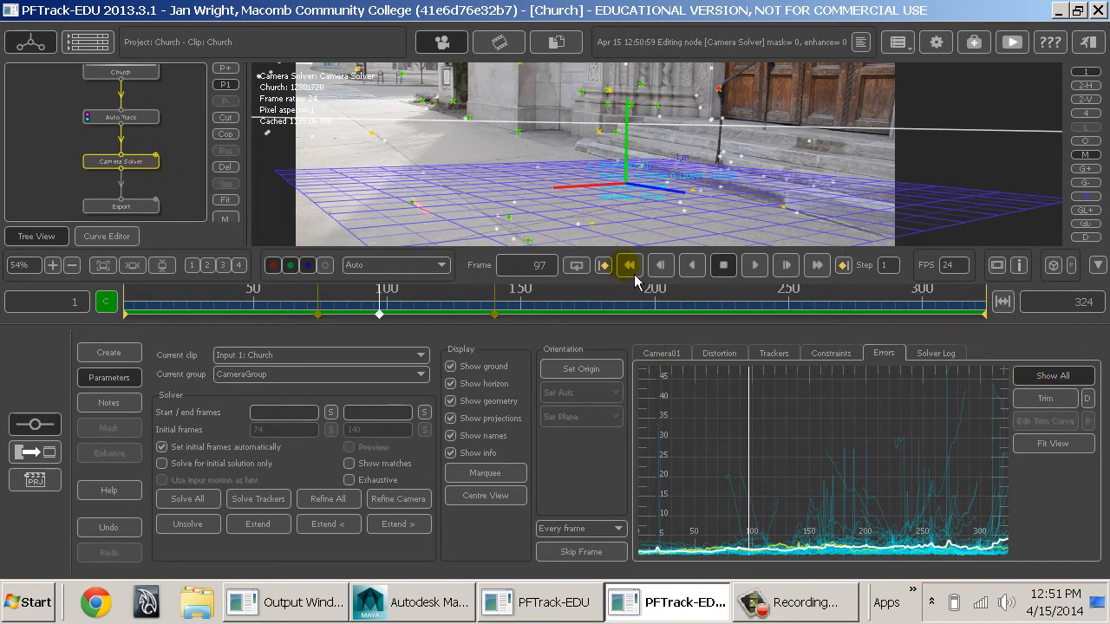
# - Delete the Export node from the end of the Church node tree
pyautogui.moveTo(154, 208); pyautogui.dragTo(103, 209)
pyautogui.click(149, 213)
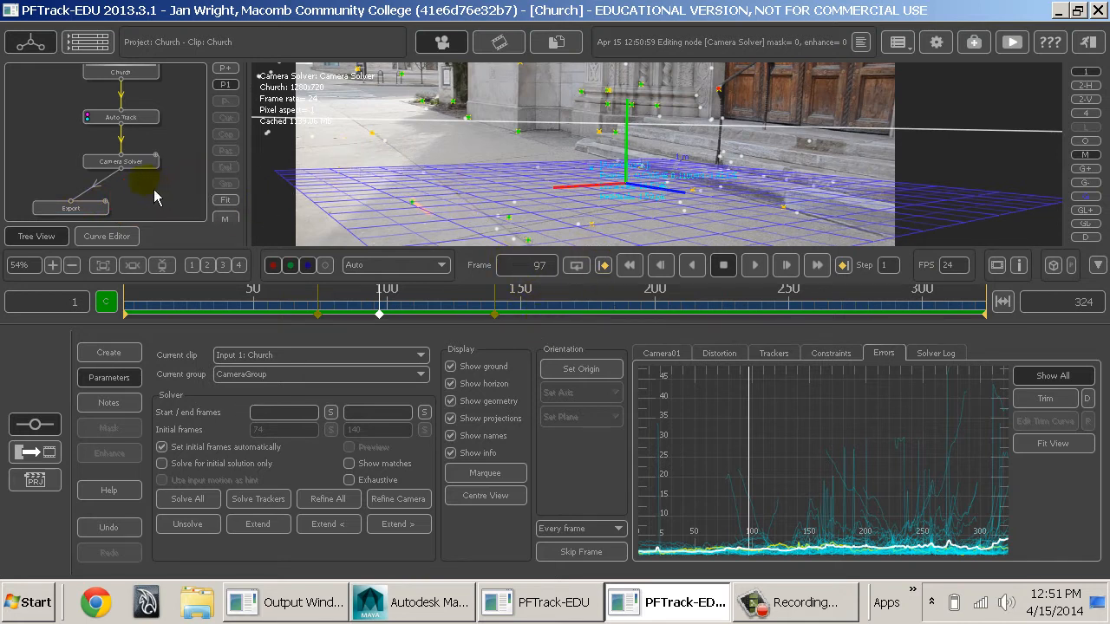
pyautogui.moveTo(155, 189); pyautogui.dragTo(138, 164, button='right')
pyautogui.moveTo(69, 189); pyautogui.dragTo(59, 204)
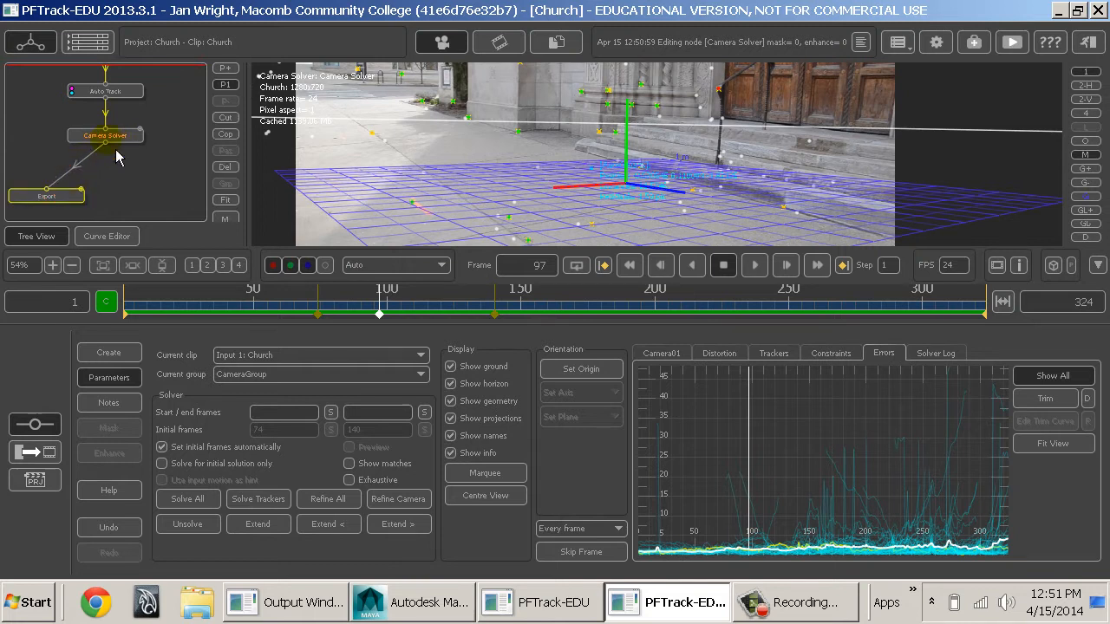
pyautogui.click(52, 194)
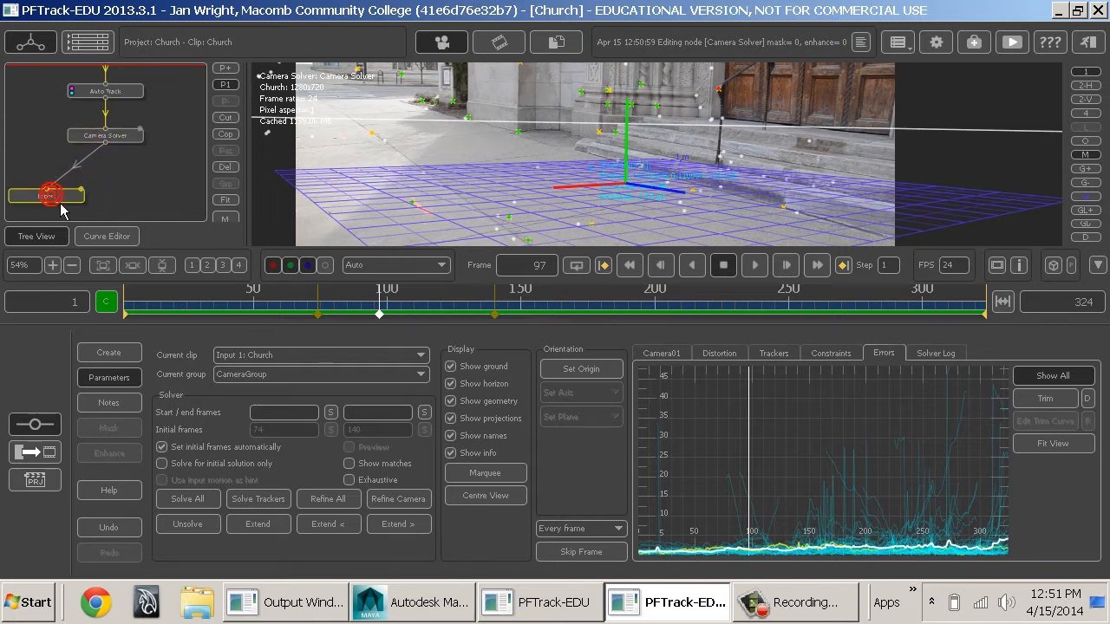
pyautogui.press('Delete')
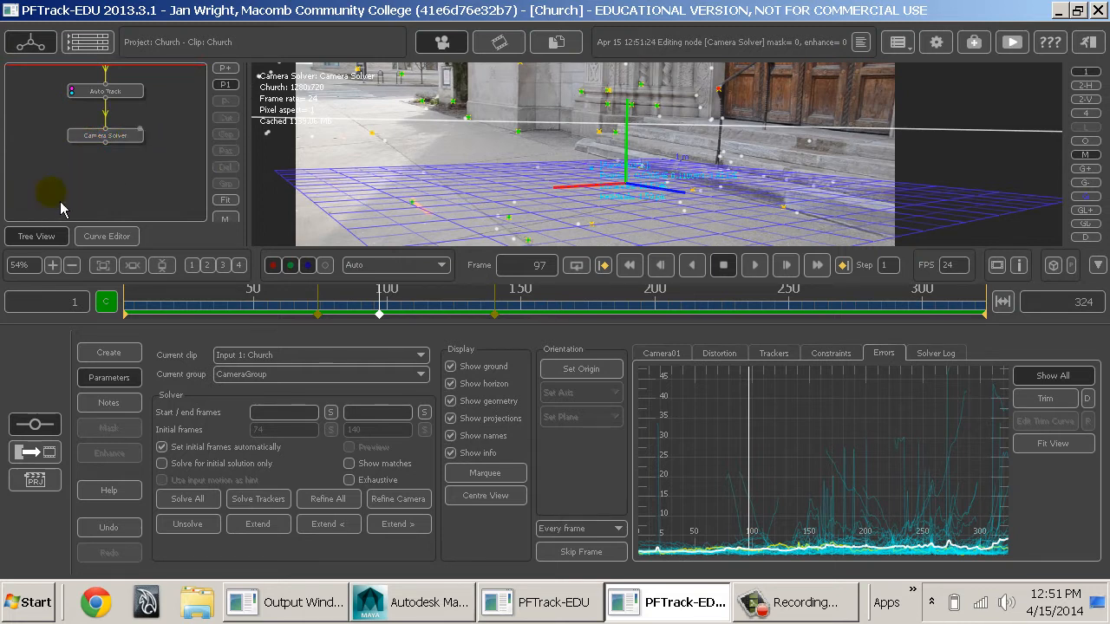
# - Add a Test Object node after the Camera Solver and place it slightly lower in the tree
pyautogui.rightClick(98, 132)
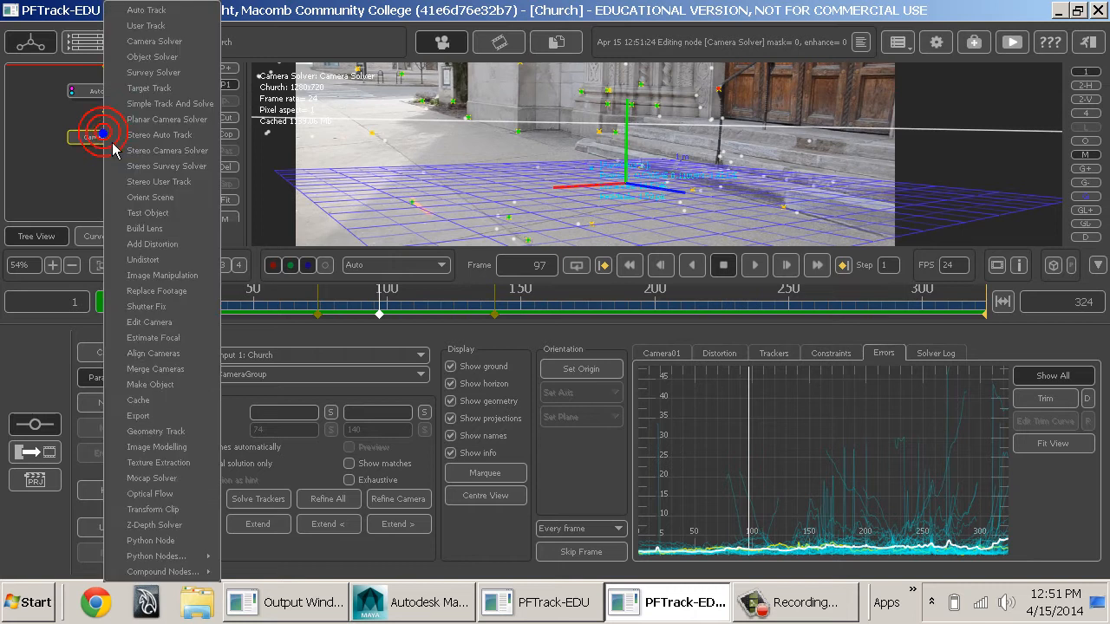
pyautogui.click(165, 214)
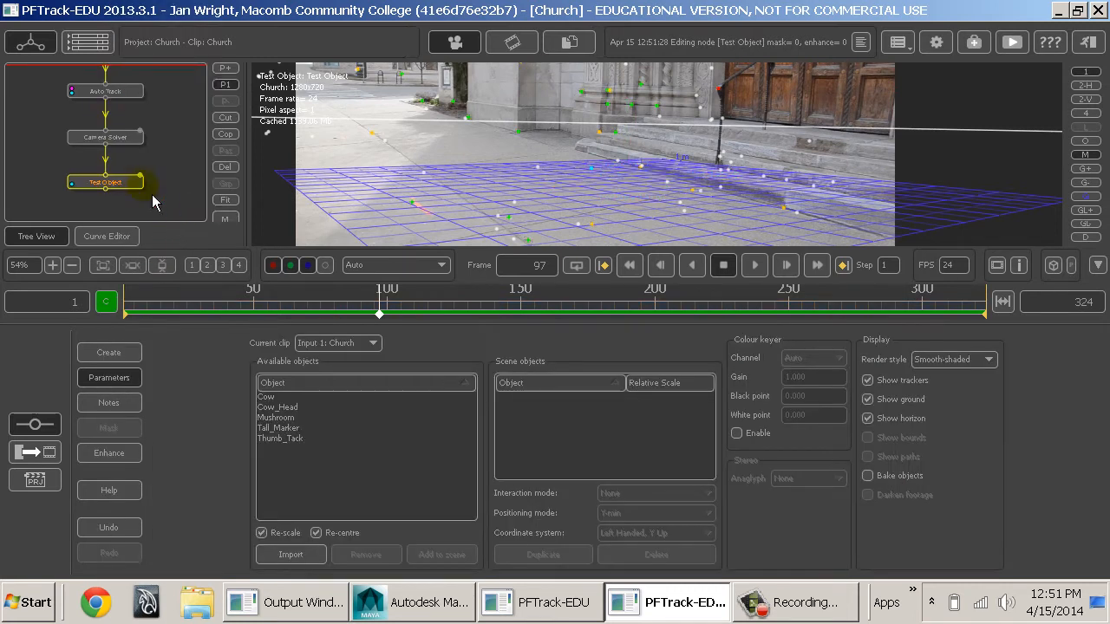
pyautogui.click(128, 180)
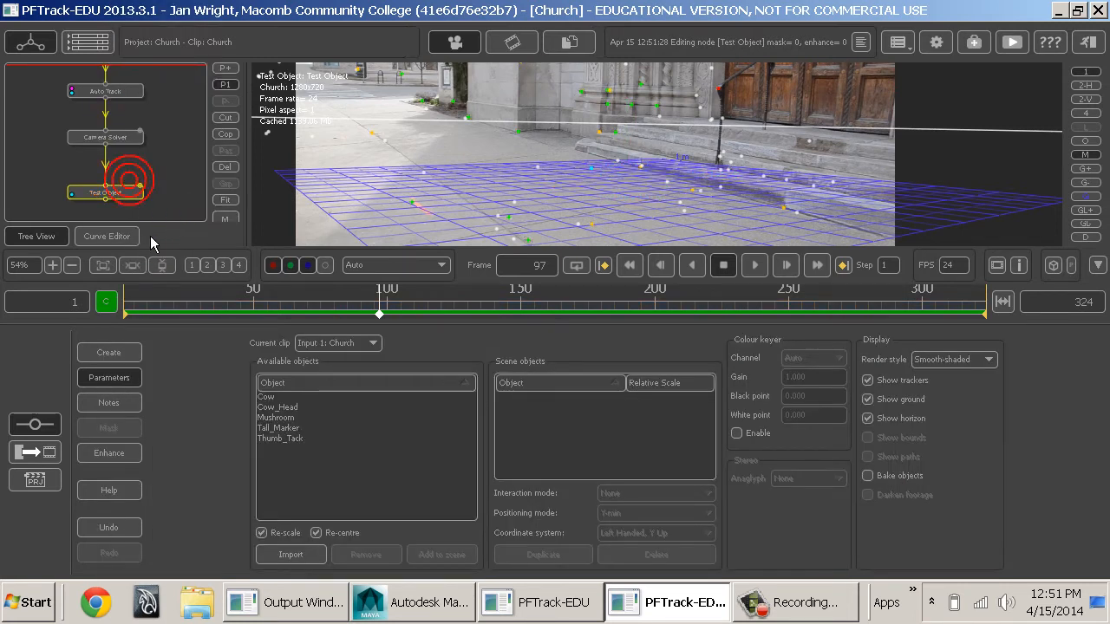
# - Add the Cow from the available test objects to the scene
pyautogui.click(265, 397)
pyautogui.click(305, 551)
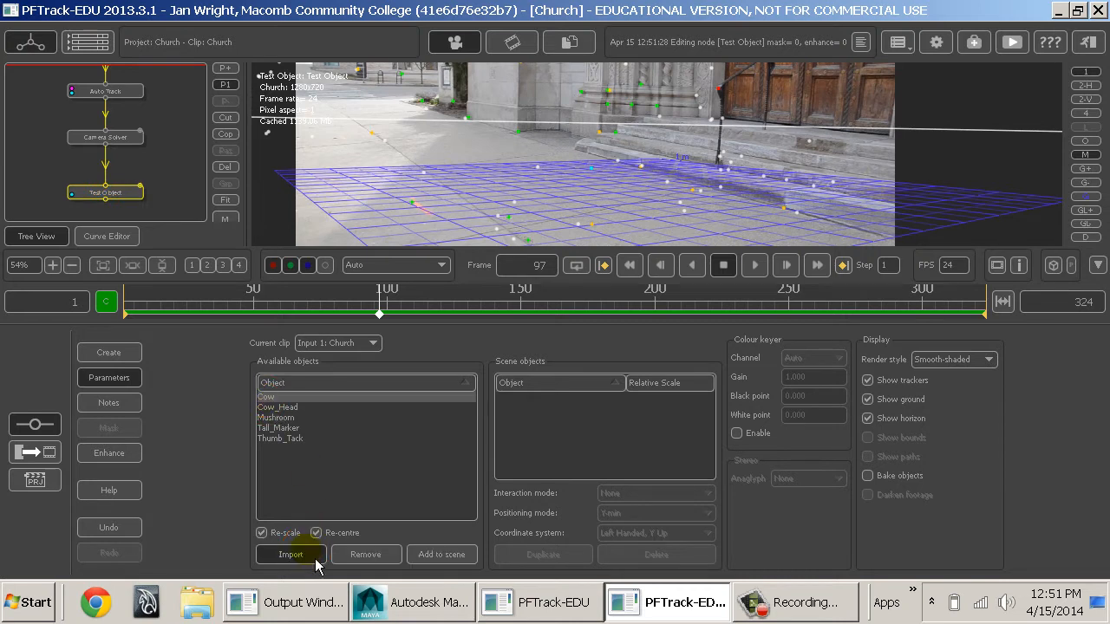
pyautogui.click(442, 563)
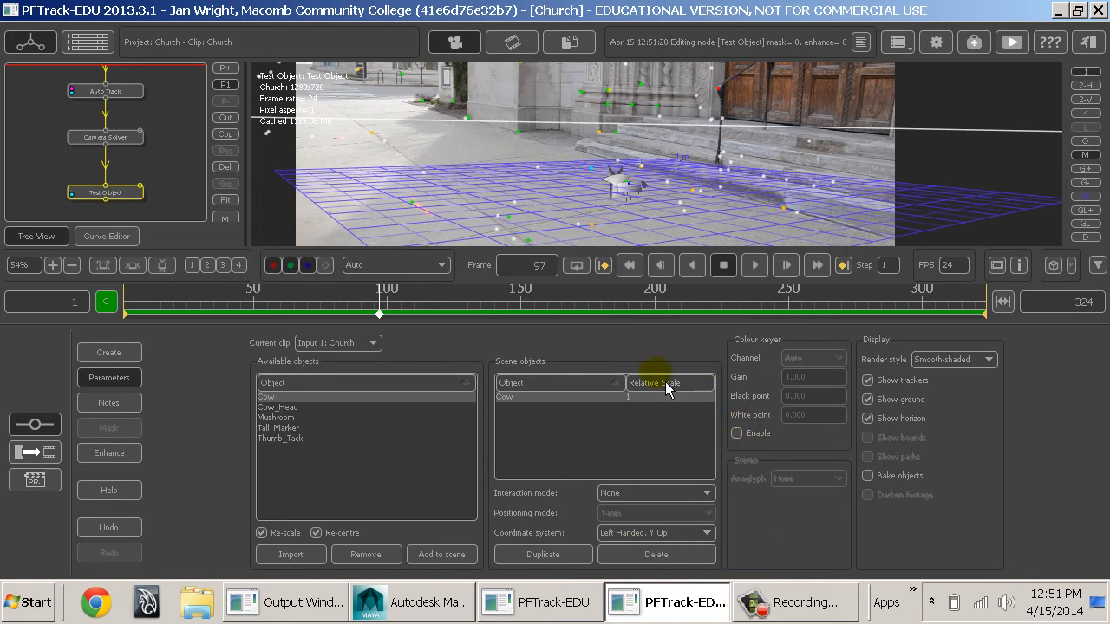
pyautogui.click(527, 408)
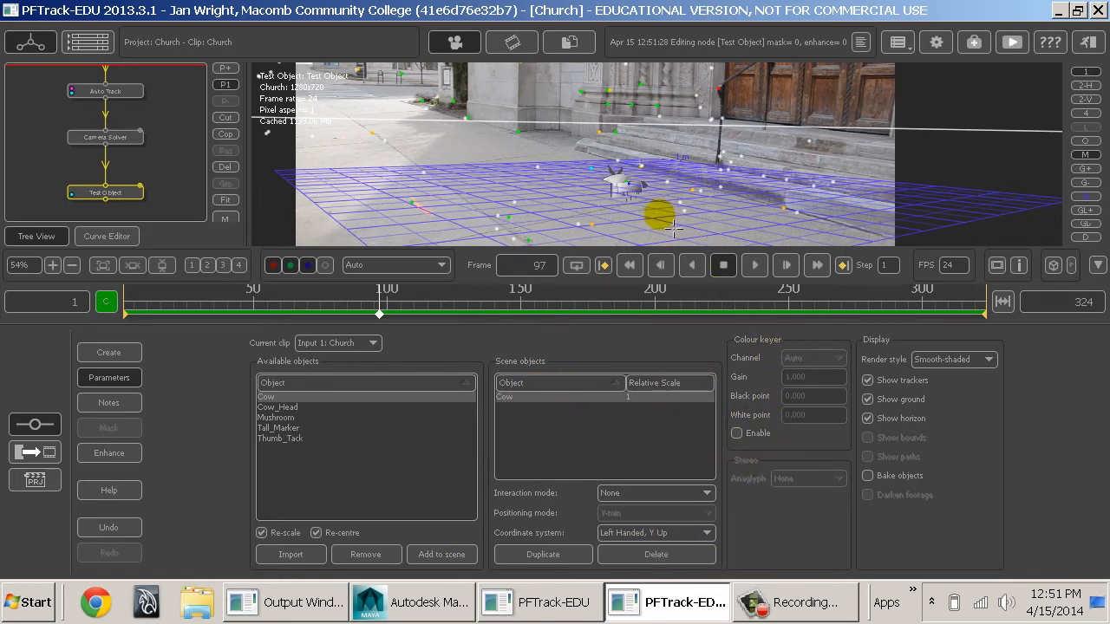
pyautogui.click(654, 176)
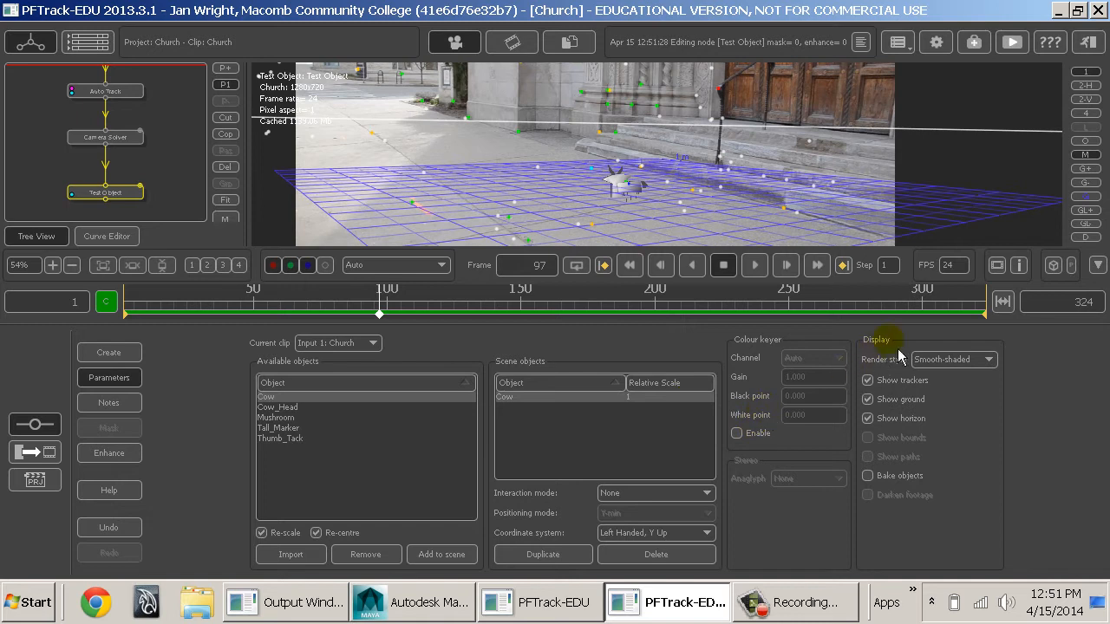
# - Set the cow's interaction mode to Place at selected feature and try it on several trackers, ending near the stair handrail
pyautogui.click(651, 537)
pyautogui.click(655, 546)
pyautogui.click(666, 491)
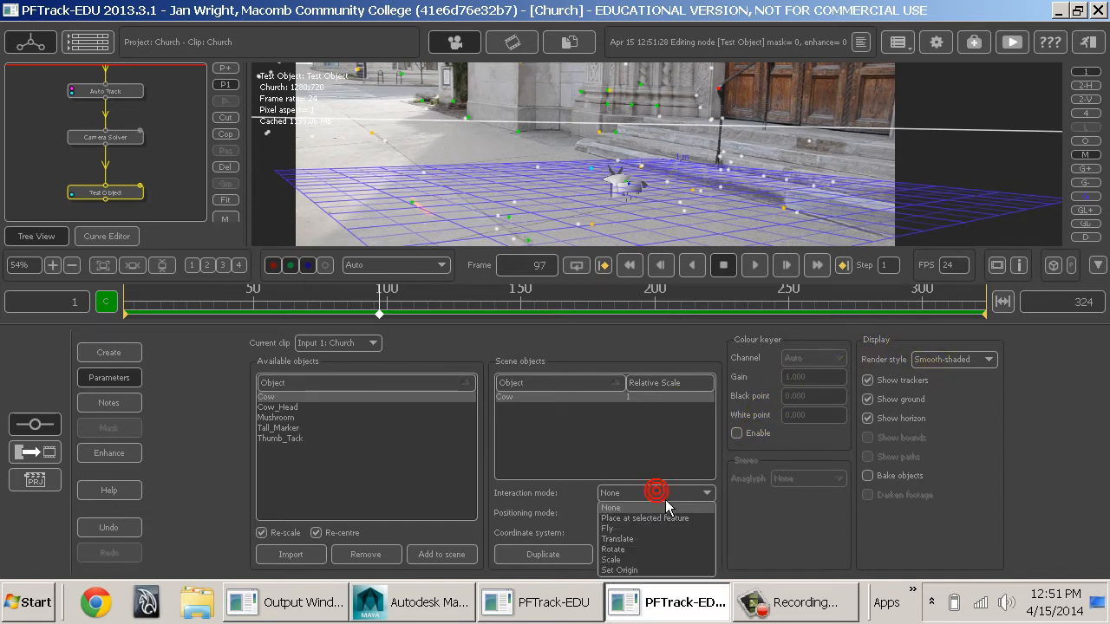
pyautogui.click(643, 518)
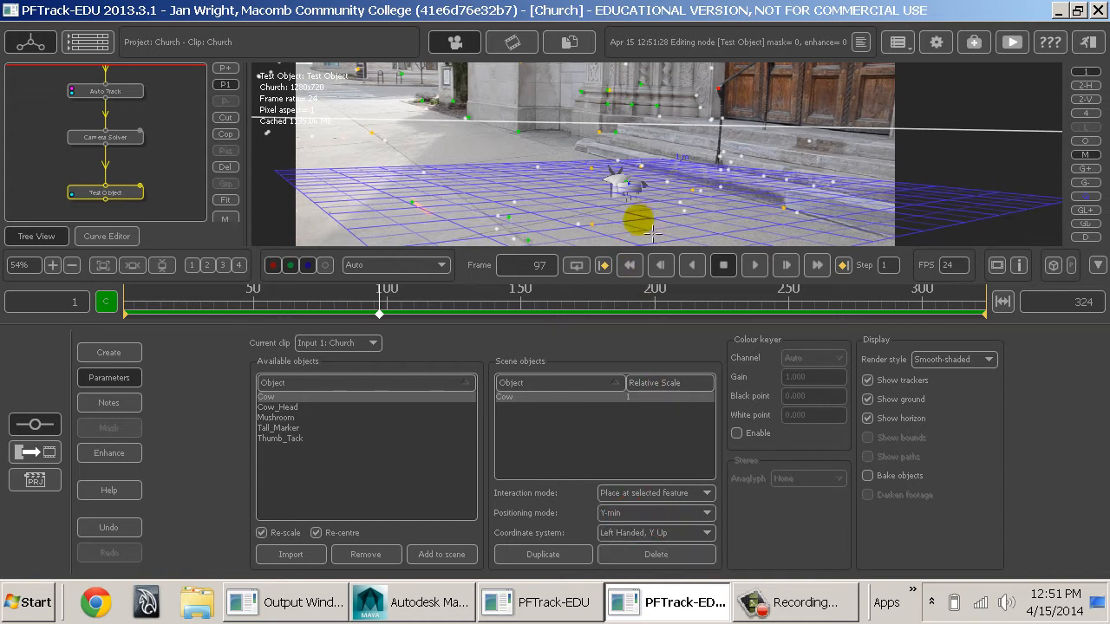
pyautogui.click(642, 178)
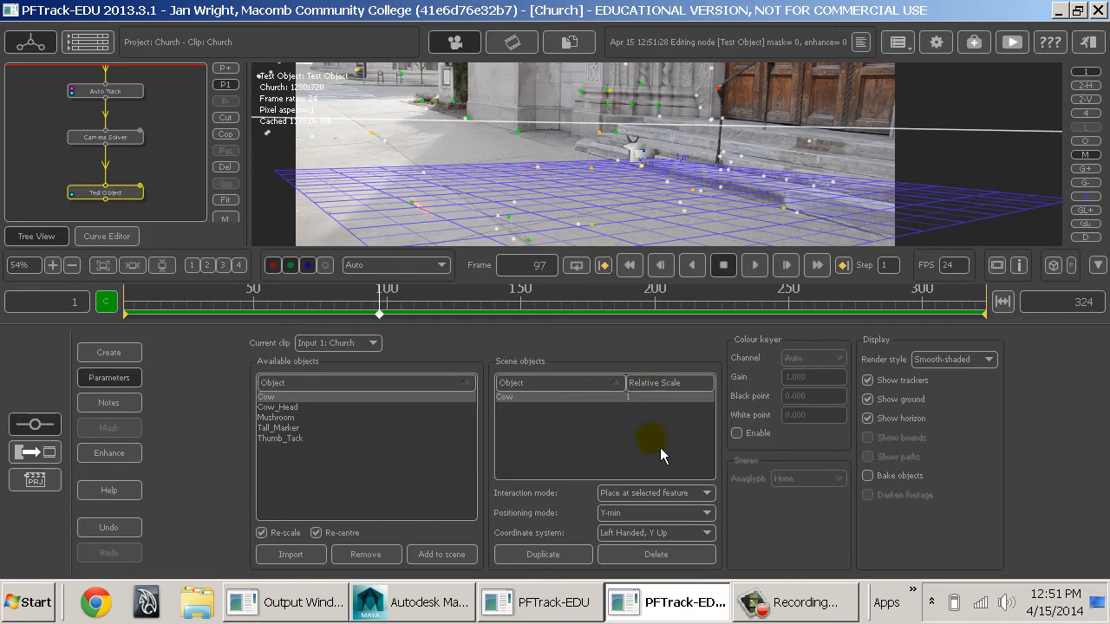
pyautogui.click(544, 184)
pyautogui.click(426, 170)
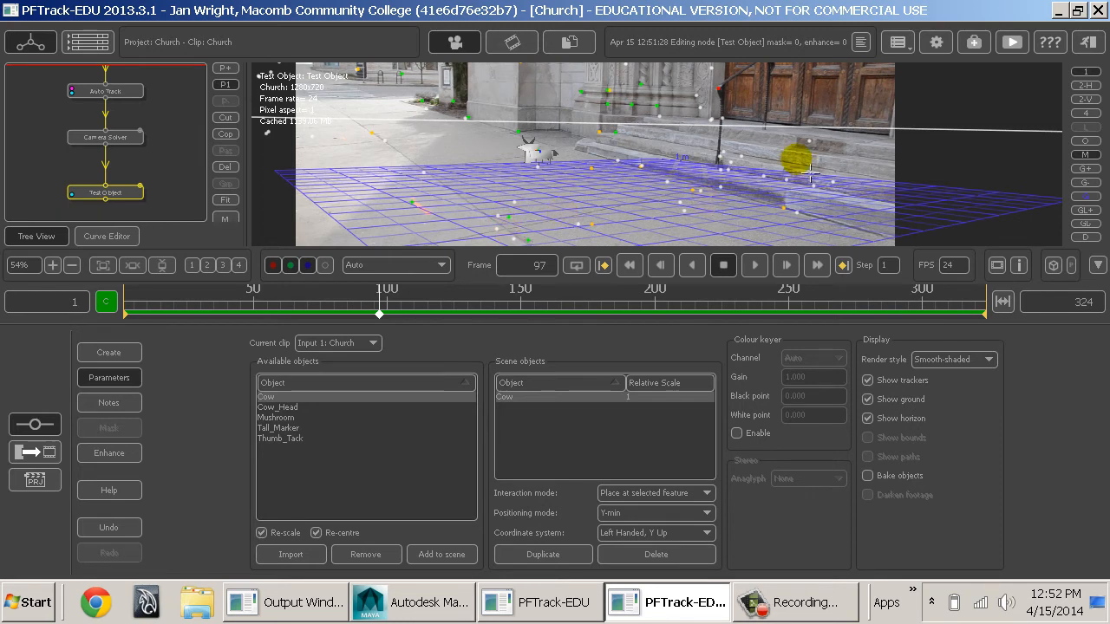
pyautogui.click(718, 126)
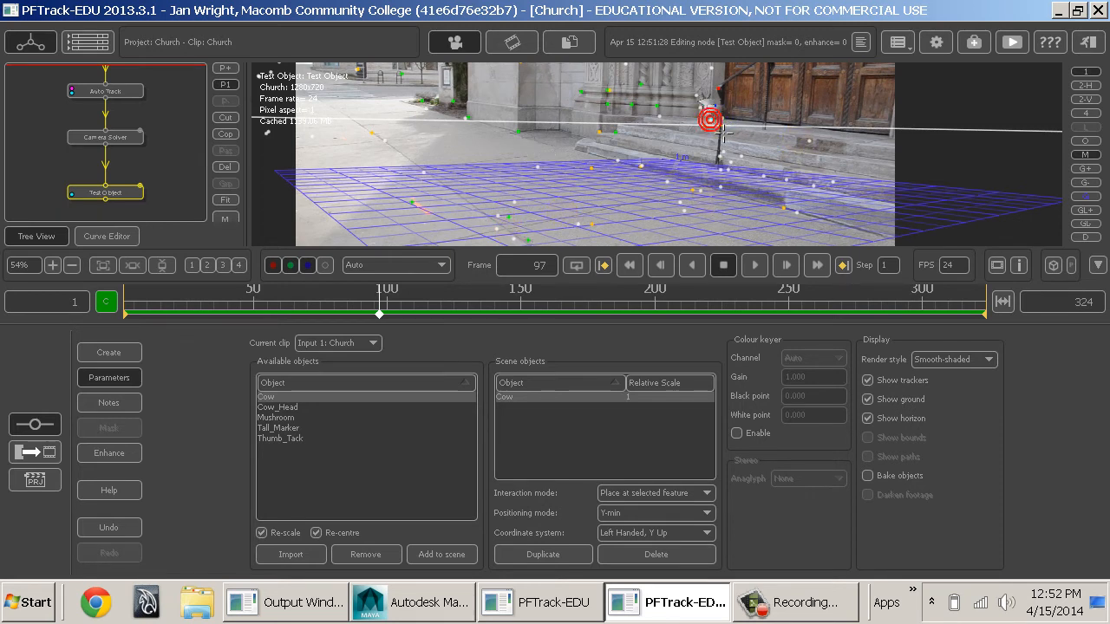
# - Check the cow at frame 278 and set its coordinate system to Right Handed, Y Up
pyautogui.moveTo(391, 314); pyautogui.dragTo(862, 315)
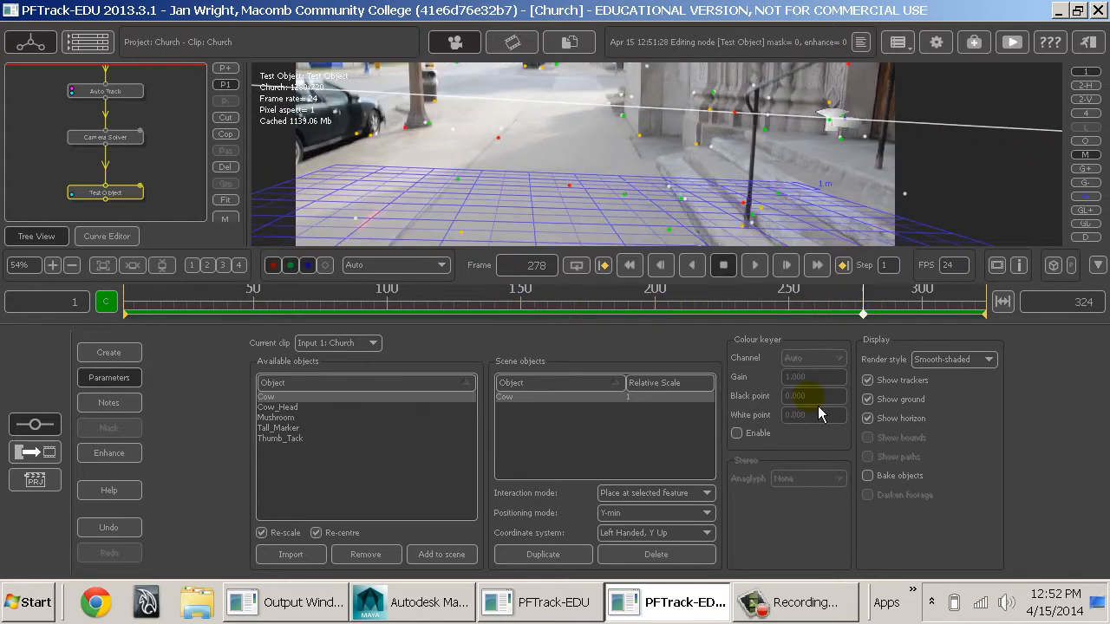
pyautogui.click(691, 512)
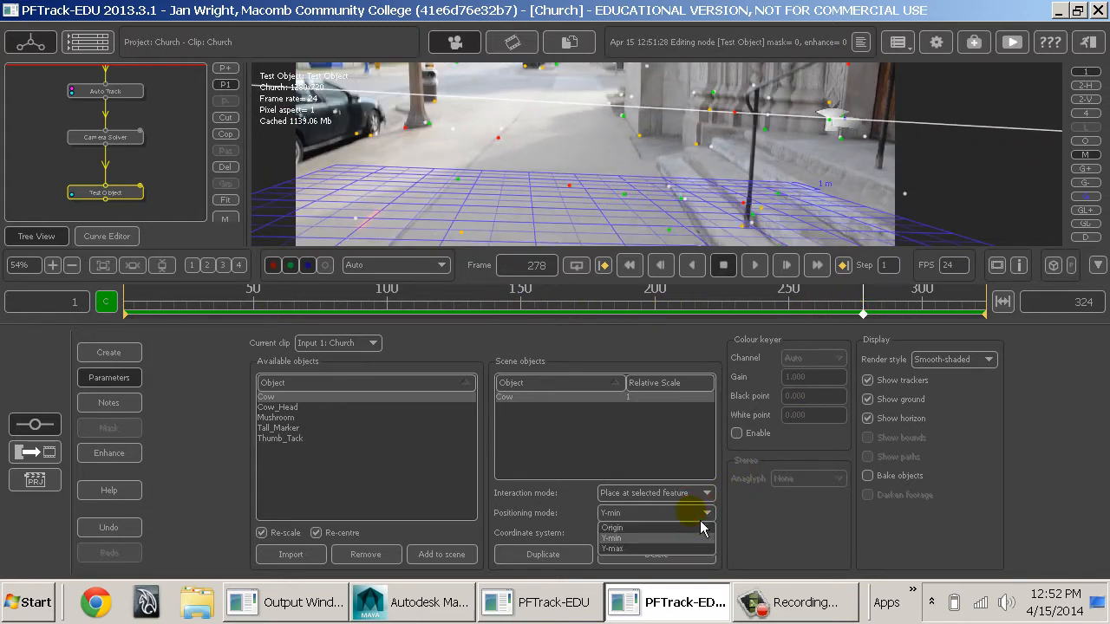
pyautogui.click(700, 520)
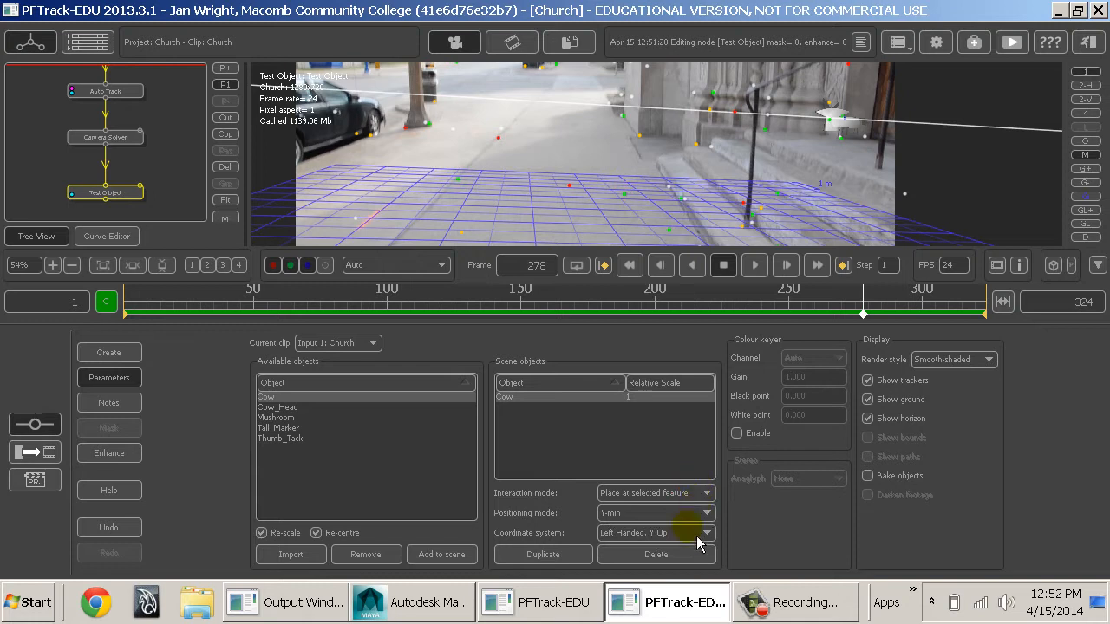
pyautogui.click(685, 532)
pyautogui.click(681, 568)
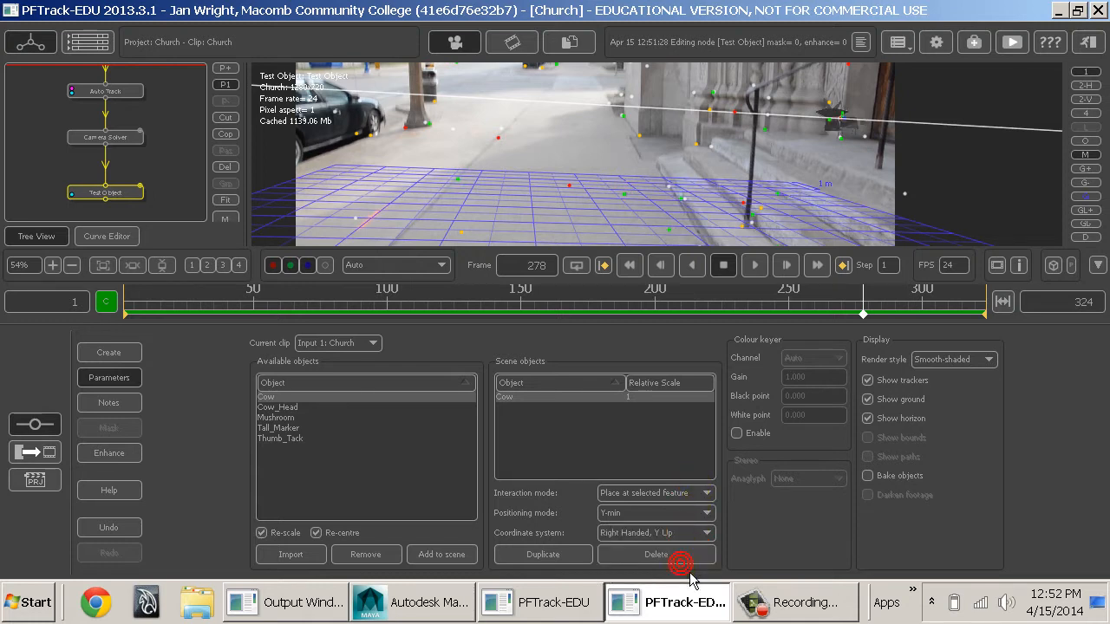
pyautogui.click(694, 532)
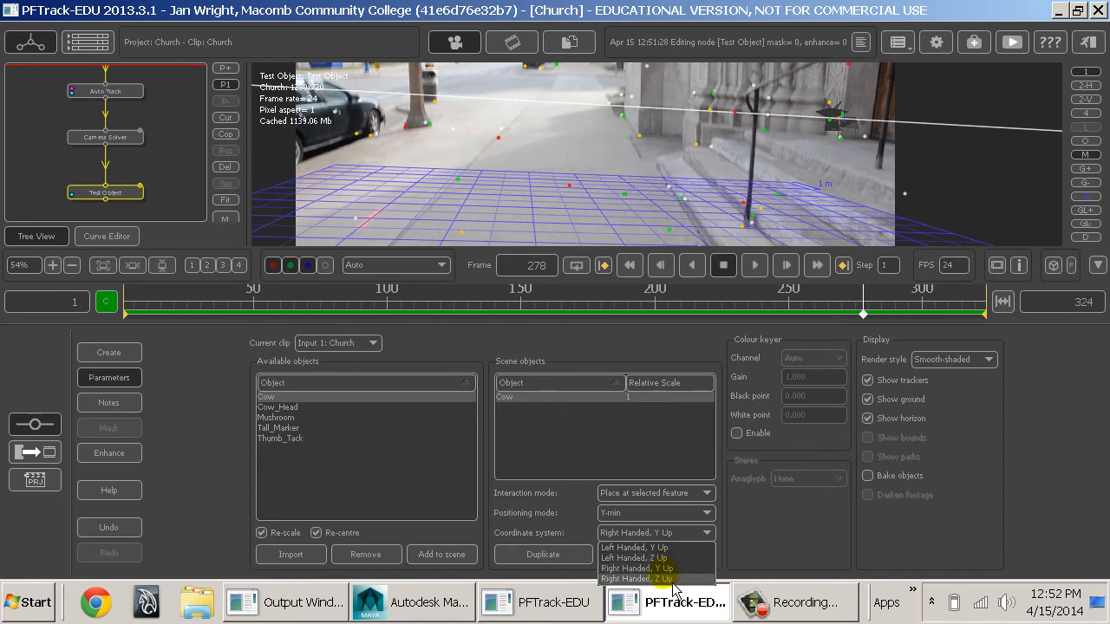
pyautogui.click(673, 577)
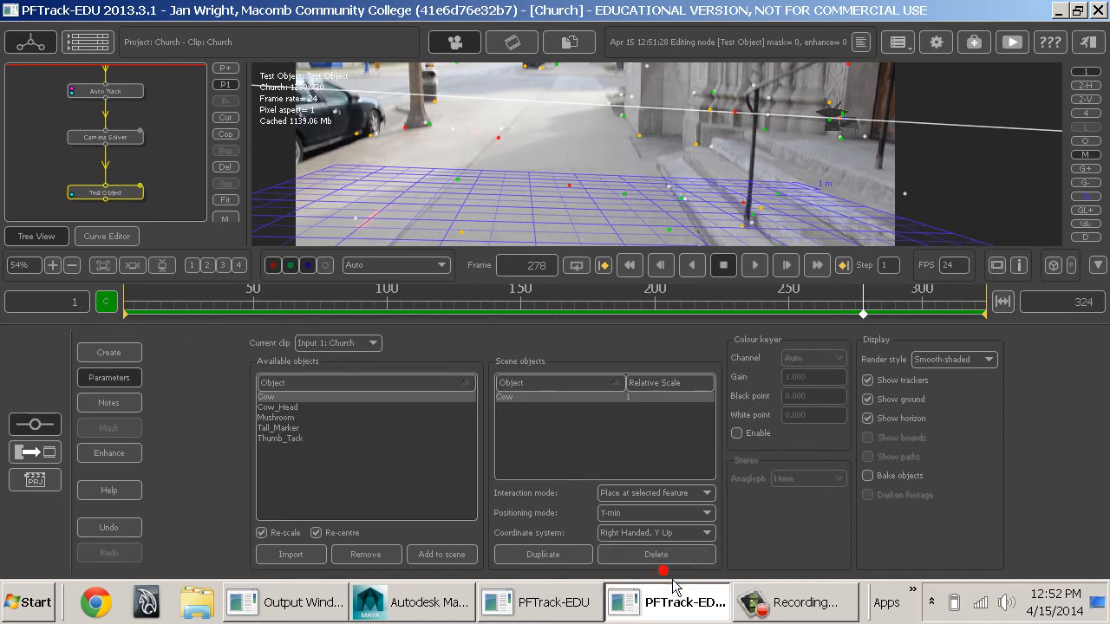
# - Move the cow to other sidewalk trackers at frames 278 and 234, and review its placement back to frame 45
pyautogui.click(679, 239)
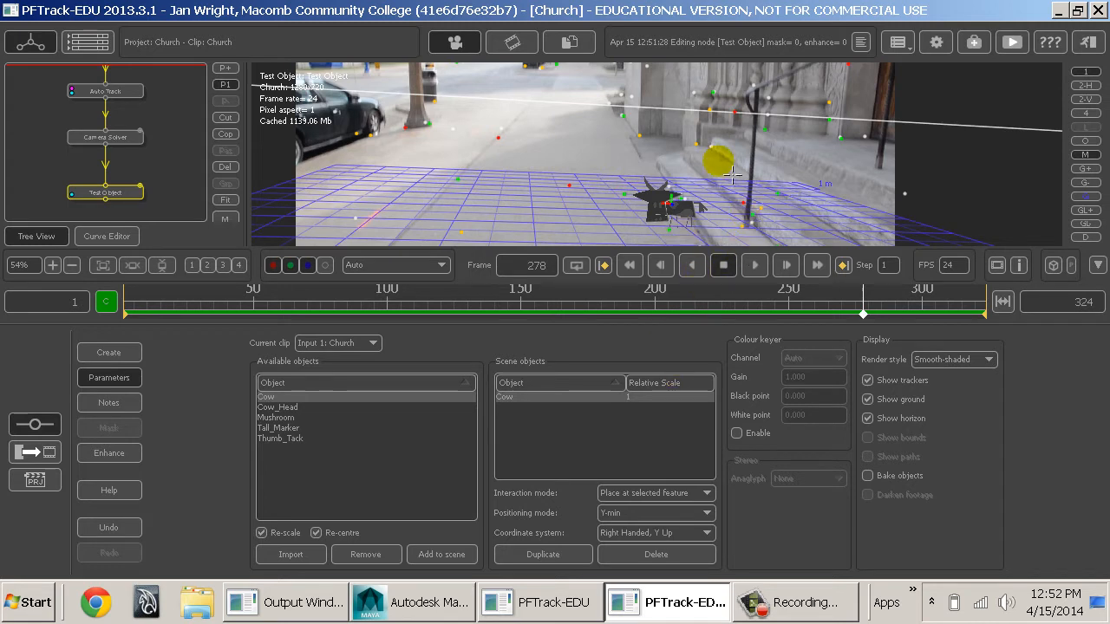
pyautogui.moveTo(622, 303); pyautogui.dragTo(753, 316)
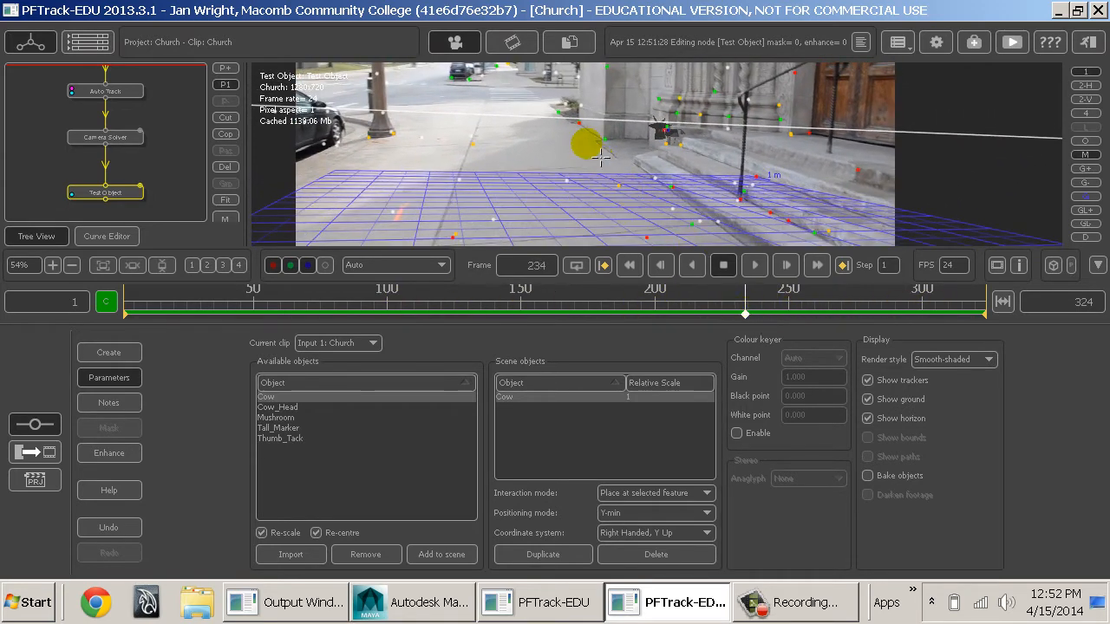
pyautogui.click(575, 120)
pyautogui.moveTo(615, 299); pyautogui.dragTo(410, 296)
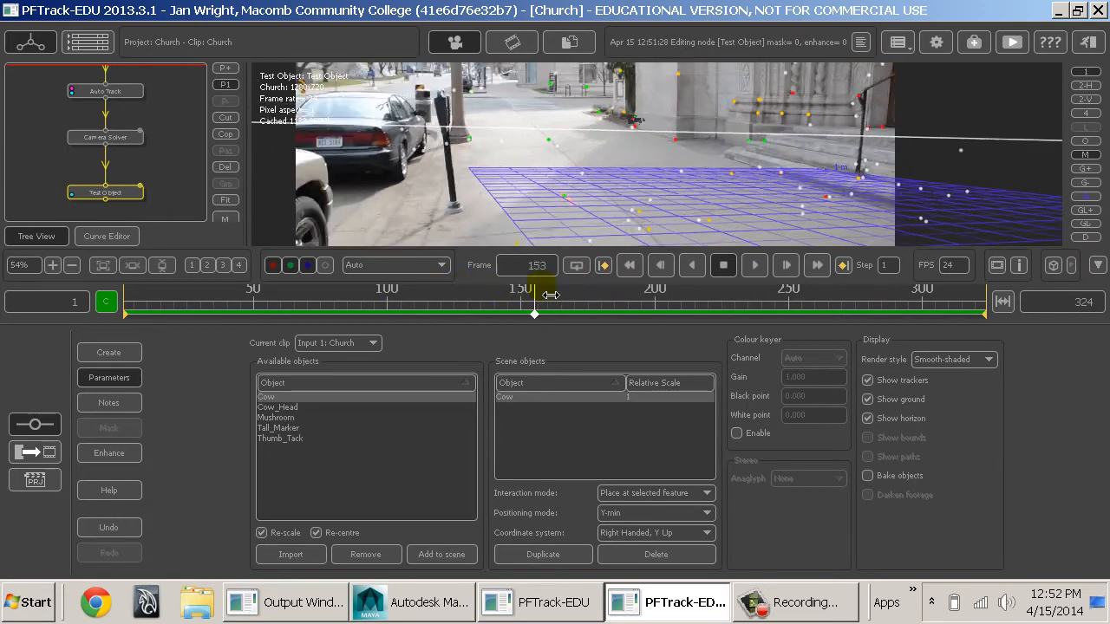
pyautogui.moveTo(598, 296); pyautogui.dragTo(249, 264)
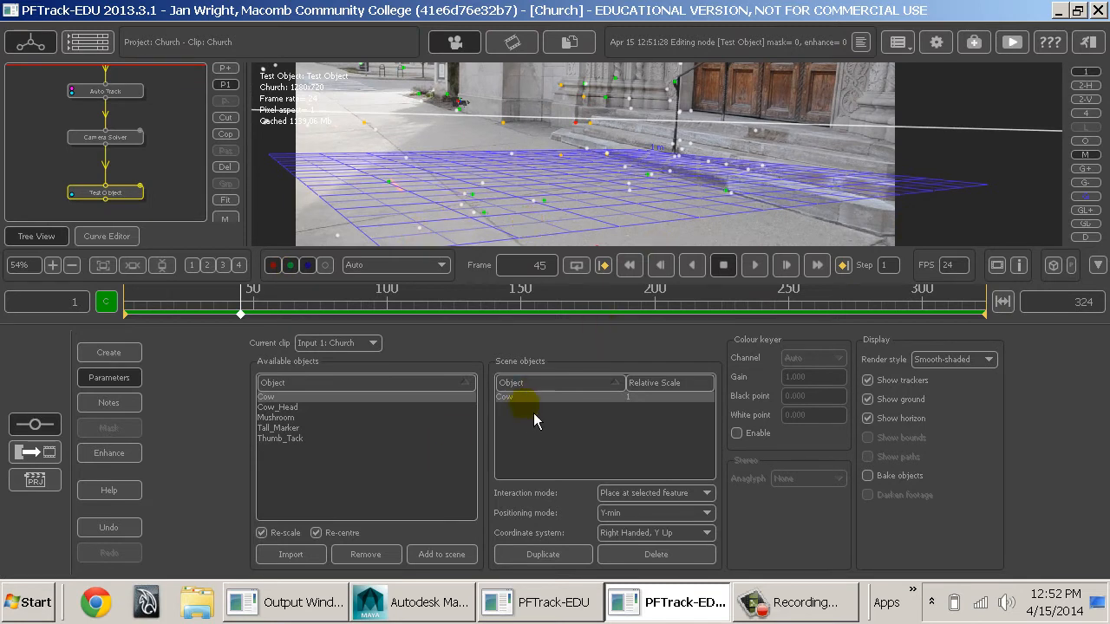
# - Add the Thumb_Tack test object to the scene and place it at a tracker on the pavement at frame 45
pyautogui.click(291, 439)
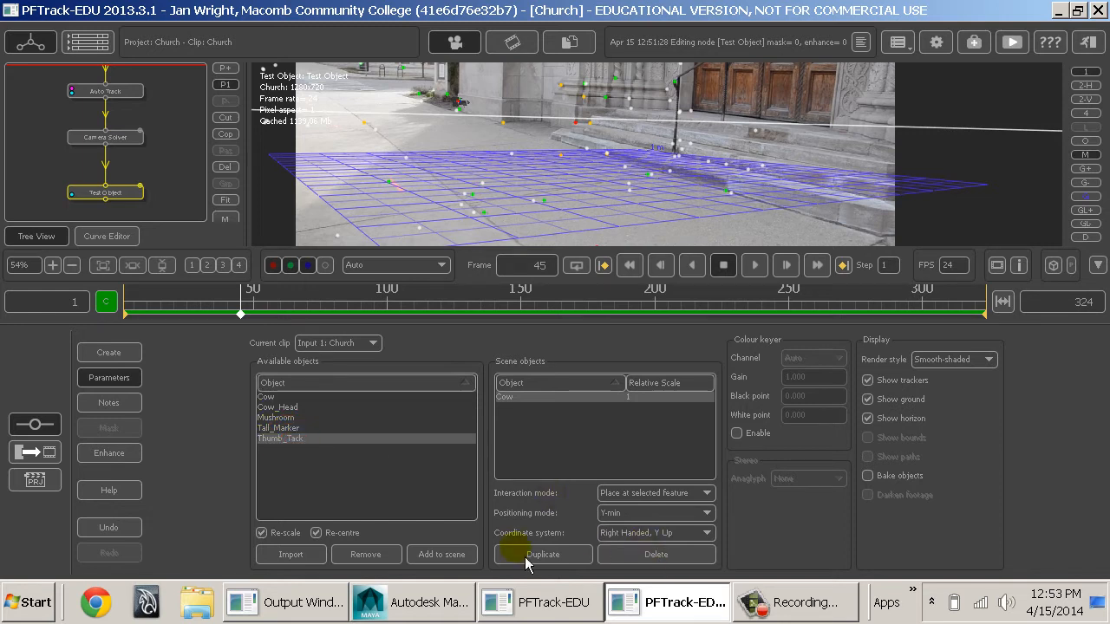
pyautogui.click(458, 555)
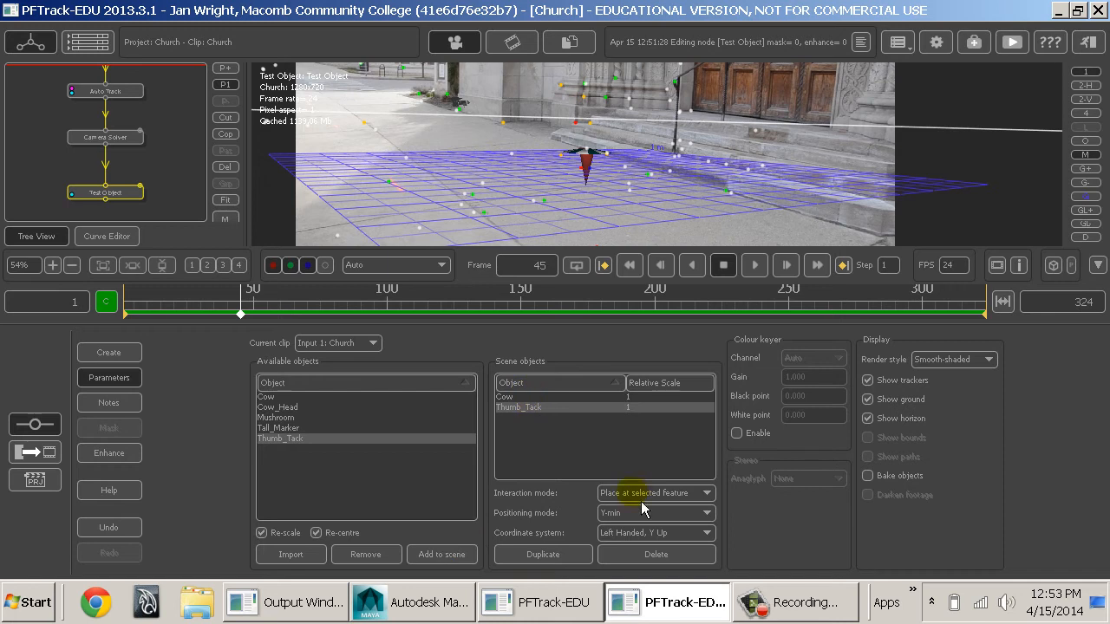
pyautogui.click(475, 202)
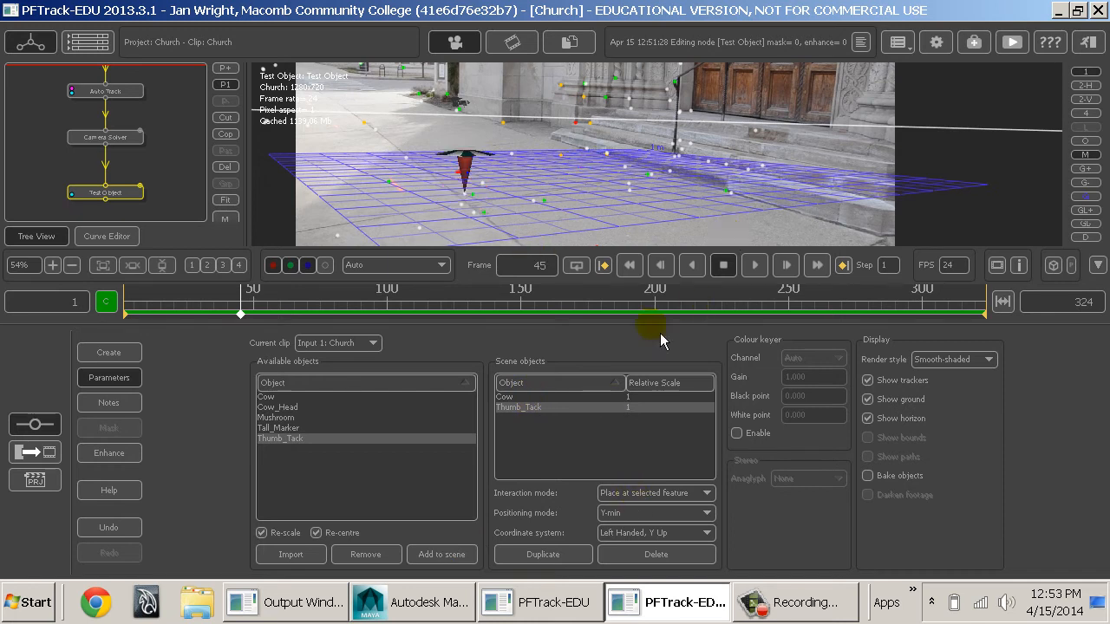
# - Review the Thumb_Tack's placement at frames 187 and 250, shrinking the displayed ground grid
pyautogui.moveTo(522, 313); pyautogui.dragTo(619, 314)
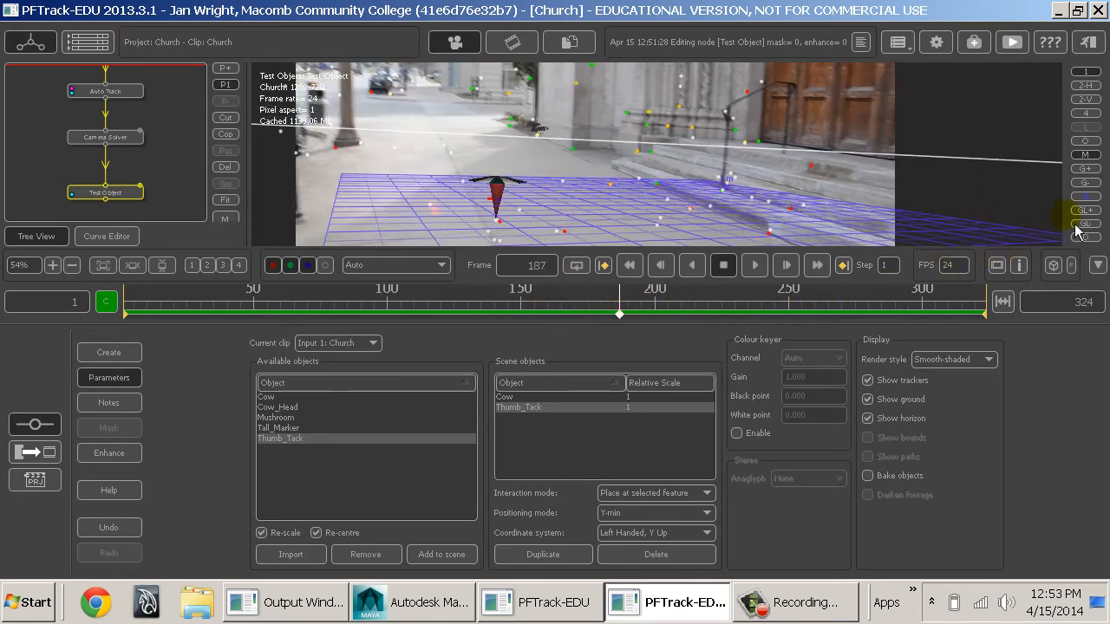
pyautogui.click(1092, 196)
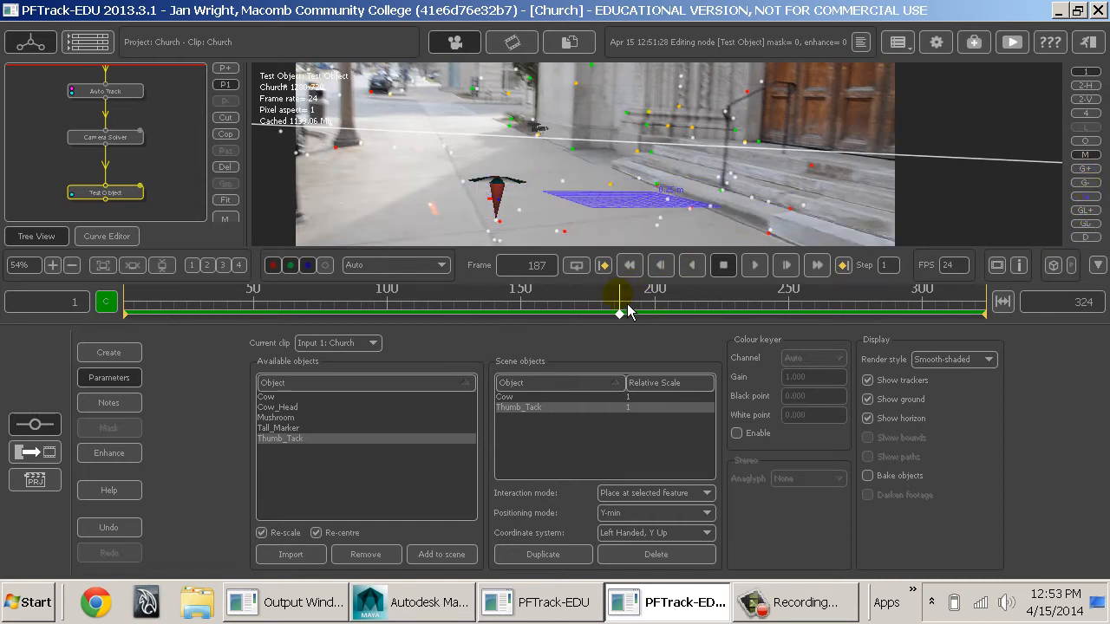
pyautogui.moveTo(625, 312); pyautogui.dragTo(788, 311)
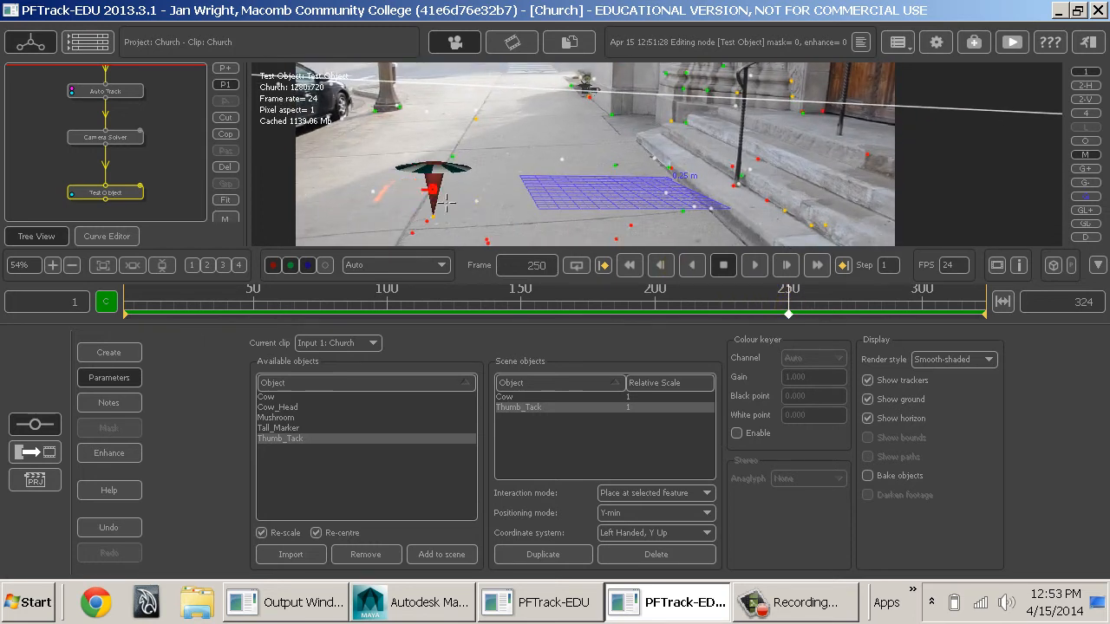
# - Try the Thumb_Tack at a neighbouring pavement tracker at frame 71, return it to its previous tracker, and check it at frame 108
pyautogui.moveTo(453, 304); pyautogui.dragTo(310, 303)
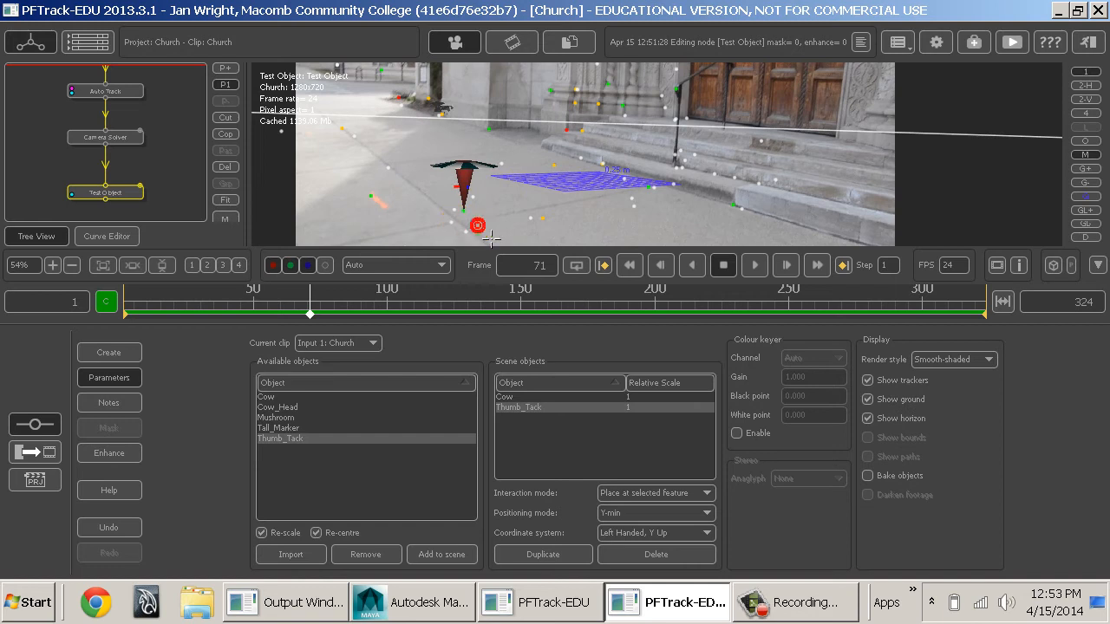
pyautogui.click(539, 216)
pyautogui.click(544, 218)
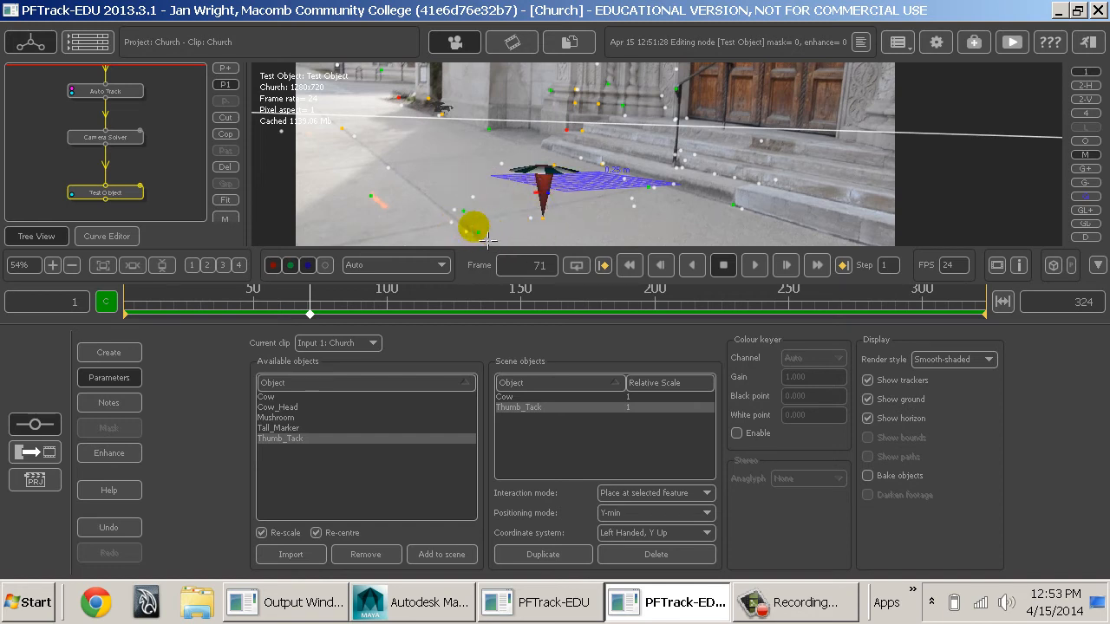
pyautogui.click(463, 208)
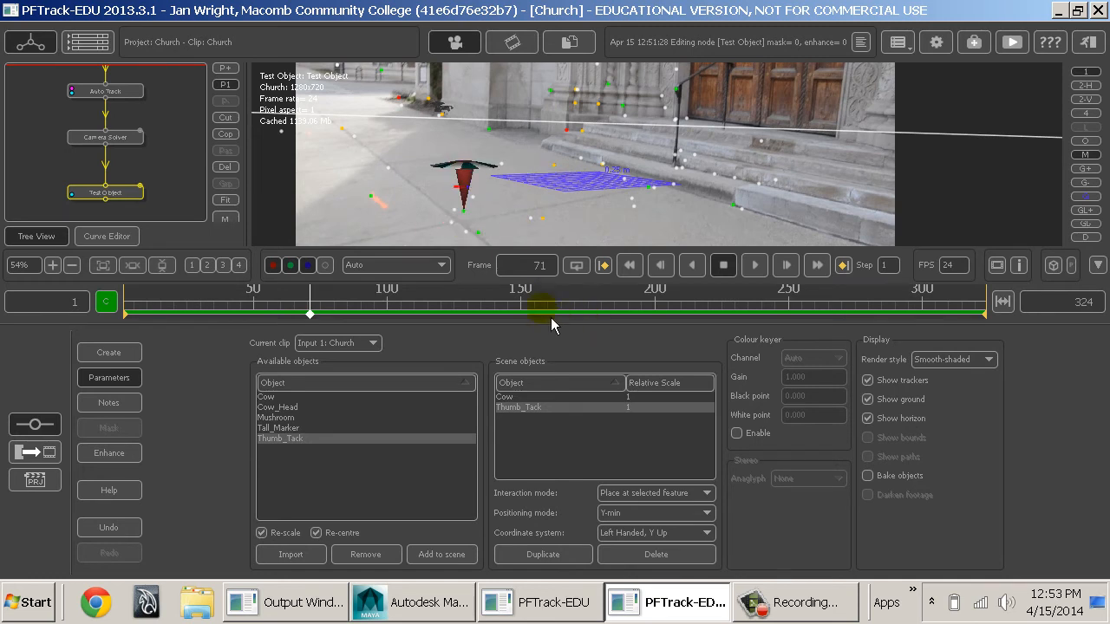
pyautogui.moveTo(526, 298); pyautogui.dragTo(409, 299)
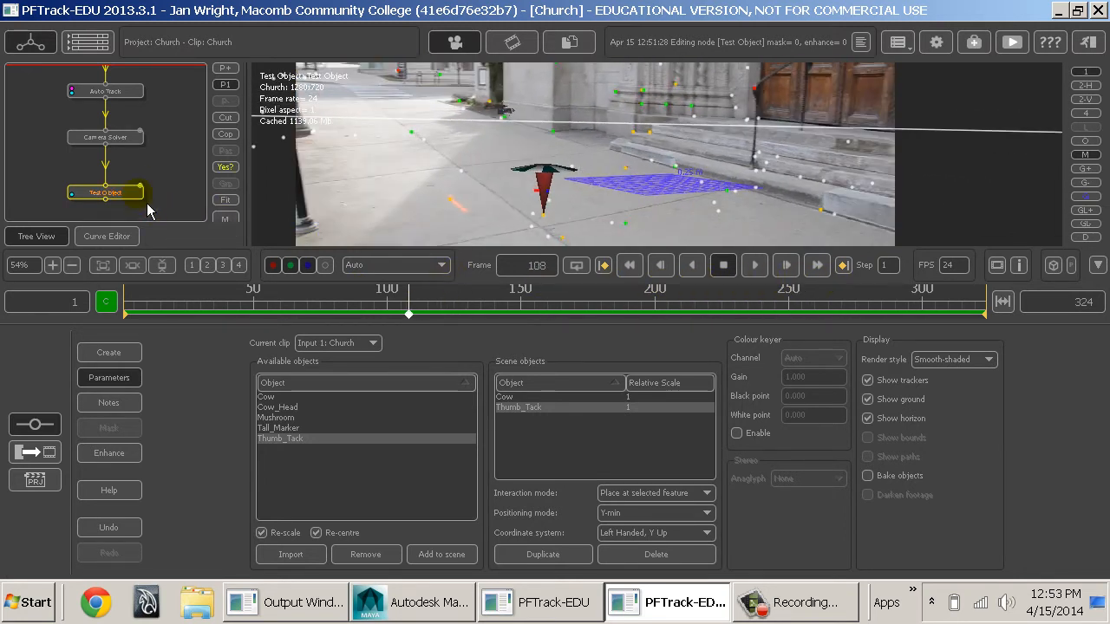
# - Delete the Test Object node and attach an Export node below the Camera Solver
pyautogui.press('Delete')
pyautogui.rightClick(119, 137)
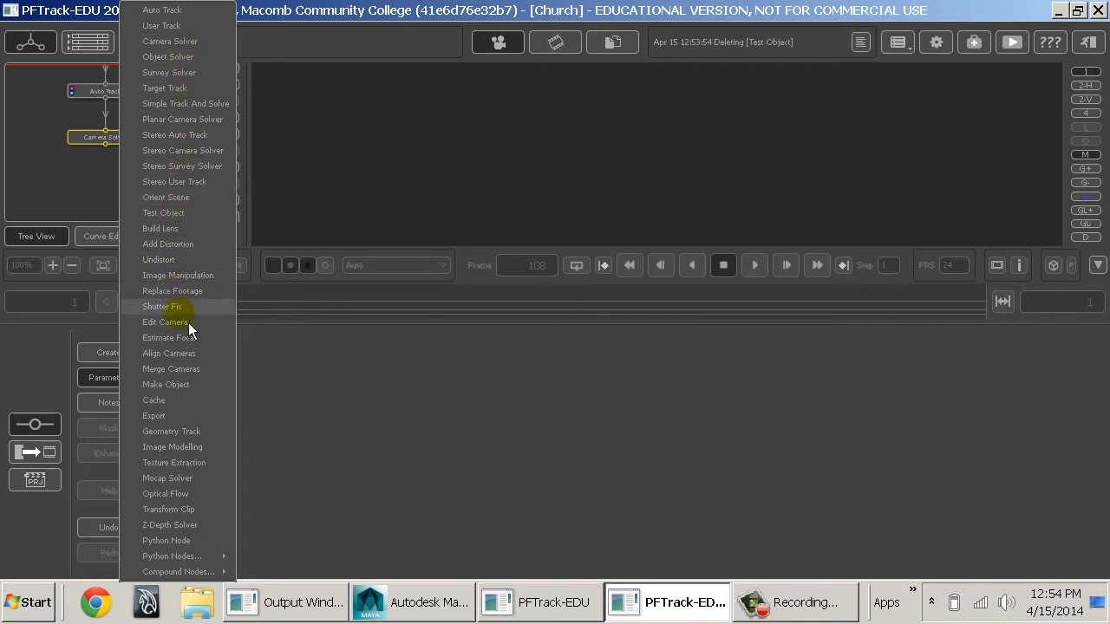
pyautogui.click(182, 421)
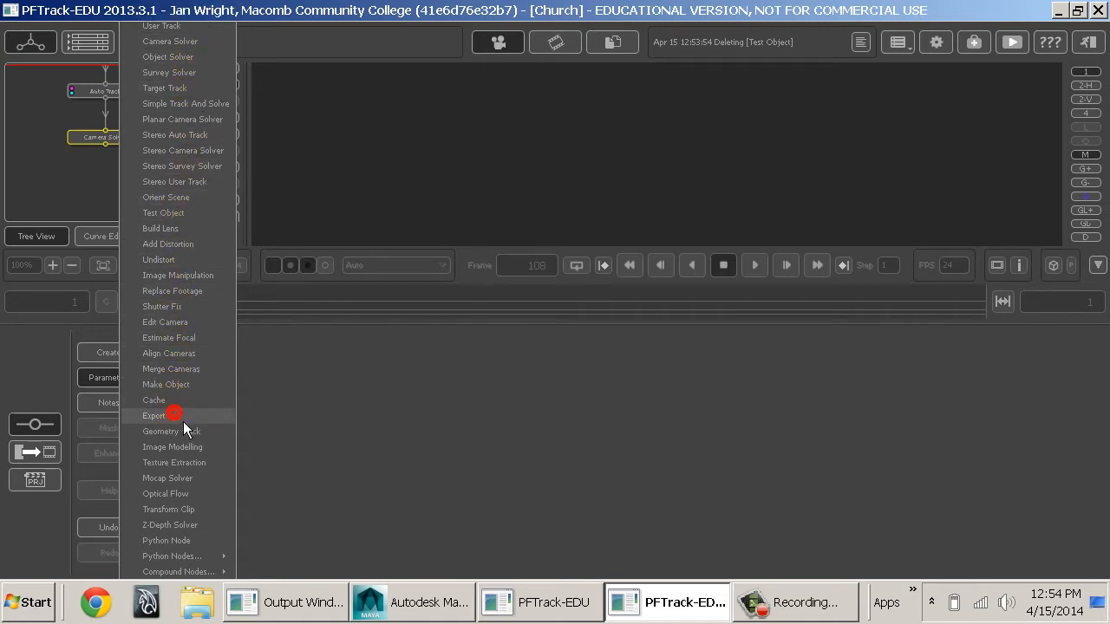
pyautogui.moveTo(120, 185); pyautogui.dragTo(112, 208)
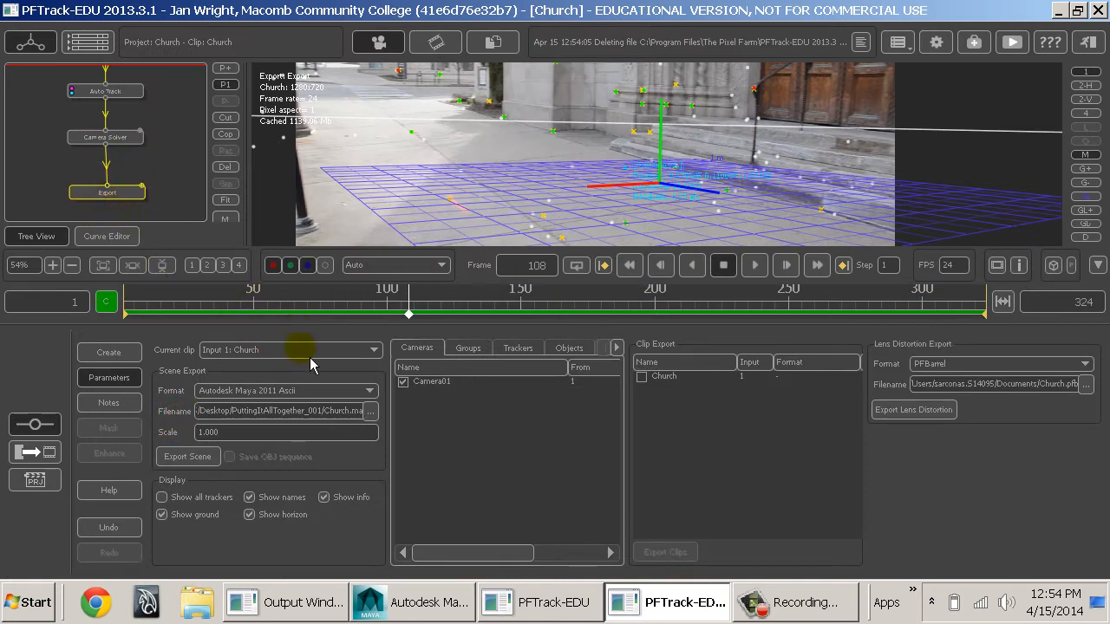
# - Choose Autodesk Maya 2011 Ascii as the scene export format and set the export scale to 5
pyautogui.click(232, 390)
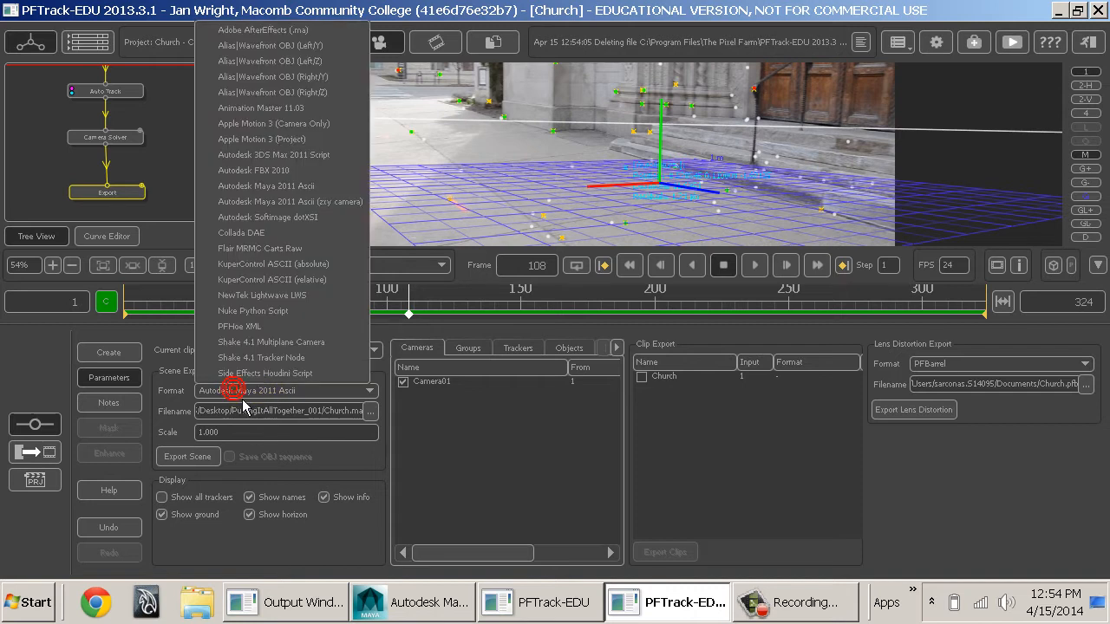
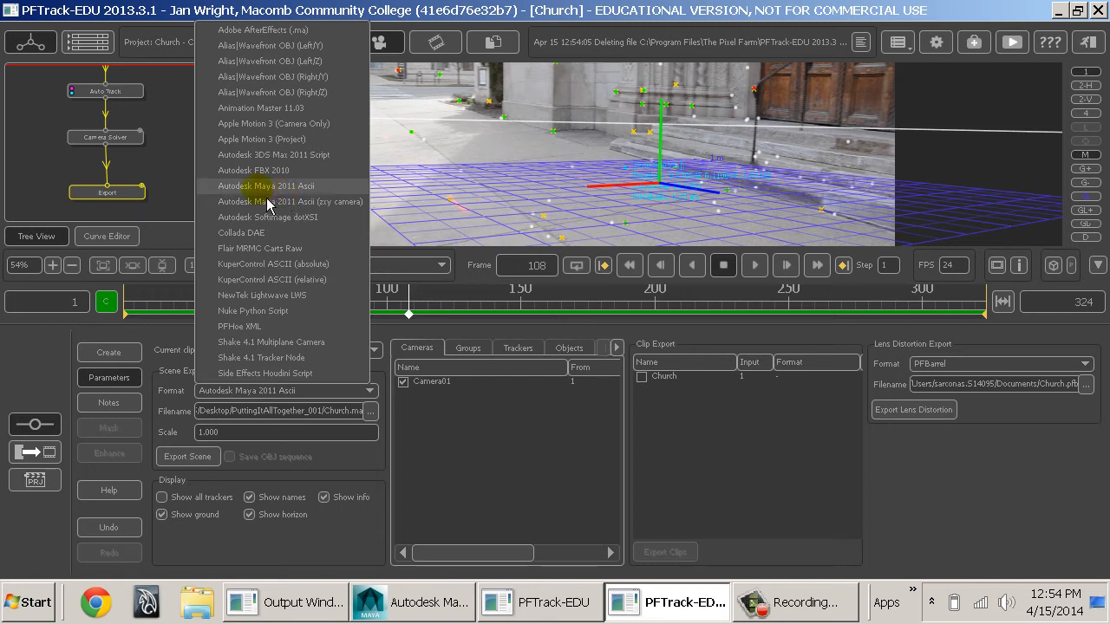
pyautogui.click(334, 188)
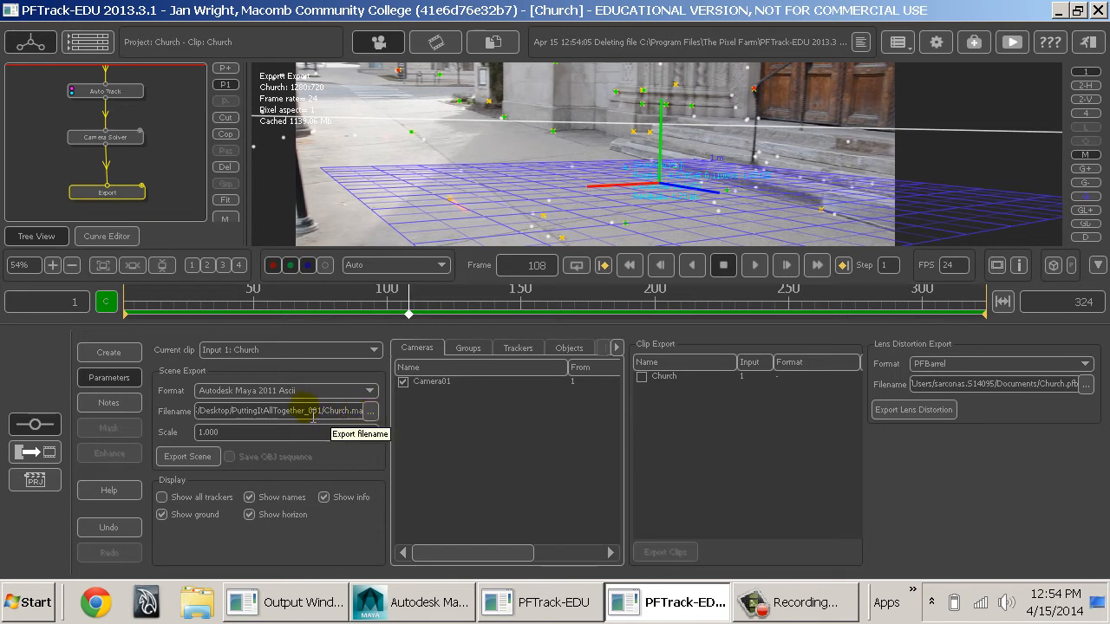
pyautogui.moveTo(232, 411); pyautogui.dragTo(322, 414)
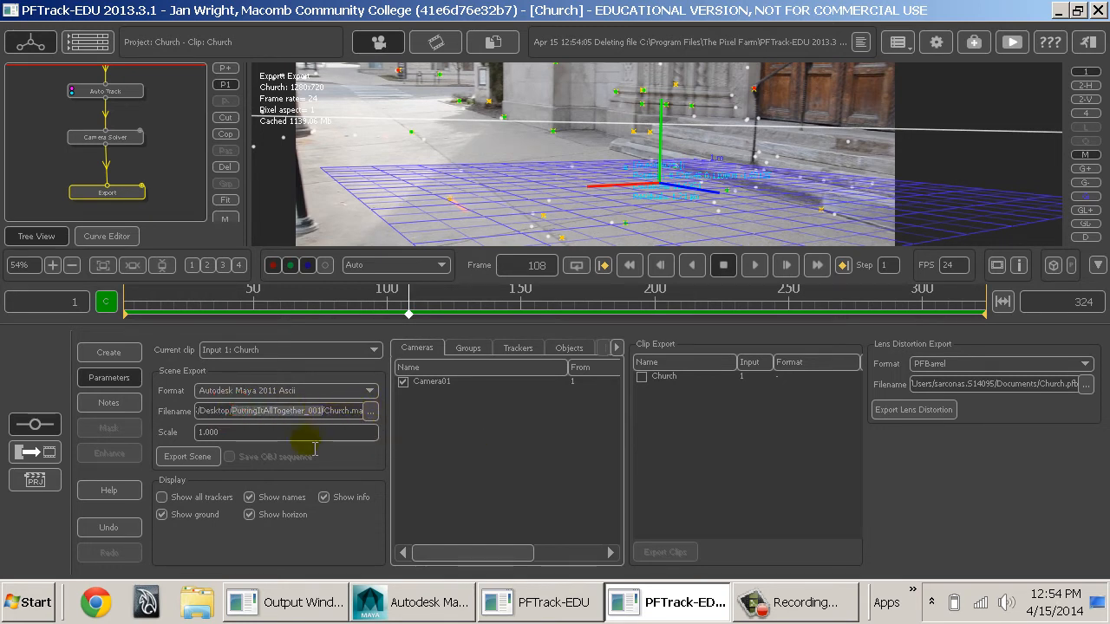
pyautogui.doubleClick(292, 431)
pyautogui.write('5')
pyautogui.press('Return')
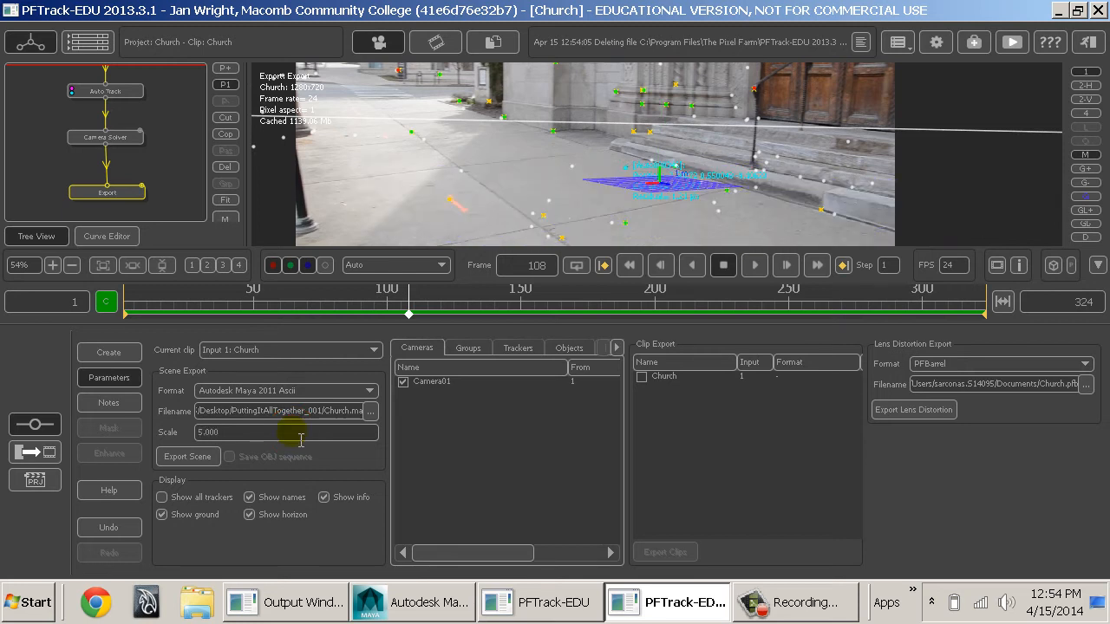
# - Export the scene to Church.ma in PuttingItAllTogether_001, and check the lens distortion format options
pyautogui.click(205, 464)
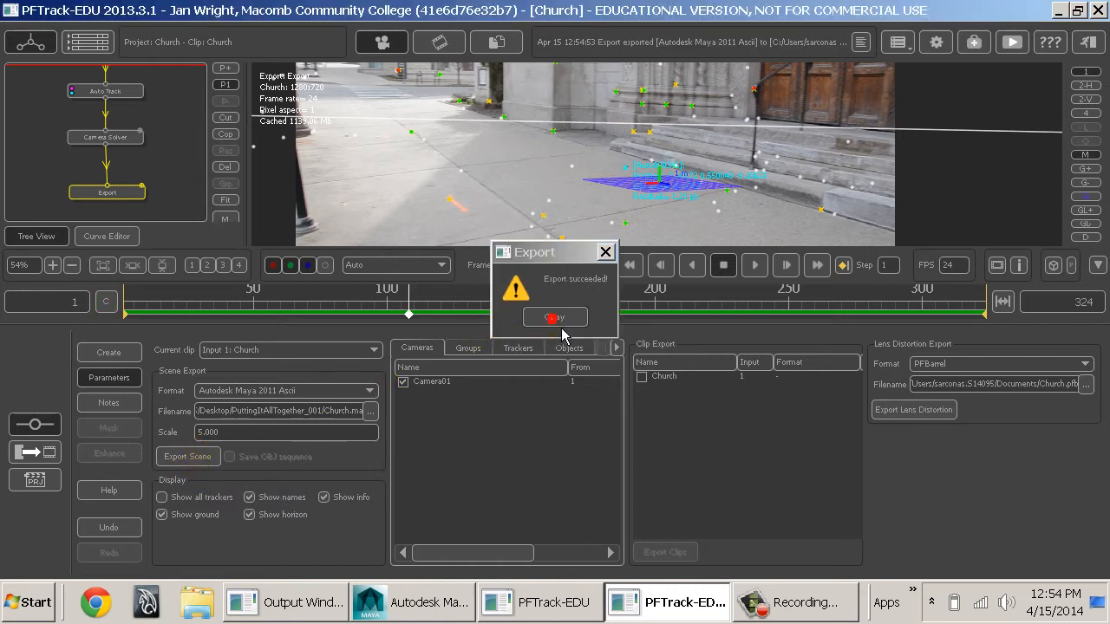
pyautogui.click(554, 318)
pyautogui.click(973, 368)
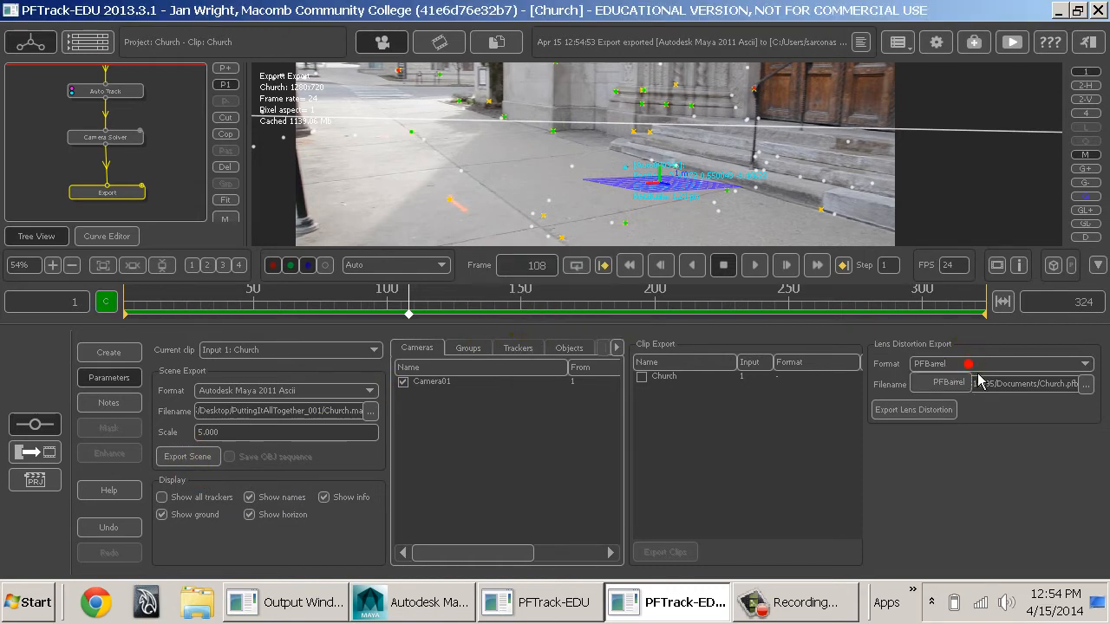
pyautogui.click(975, 374)
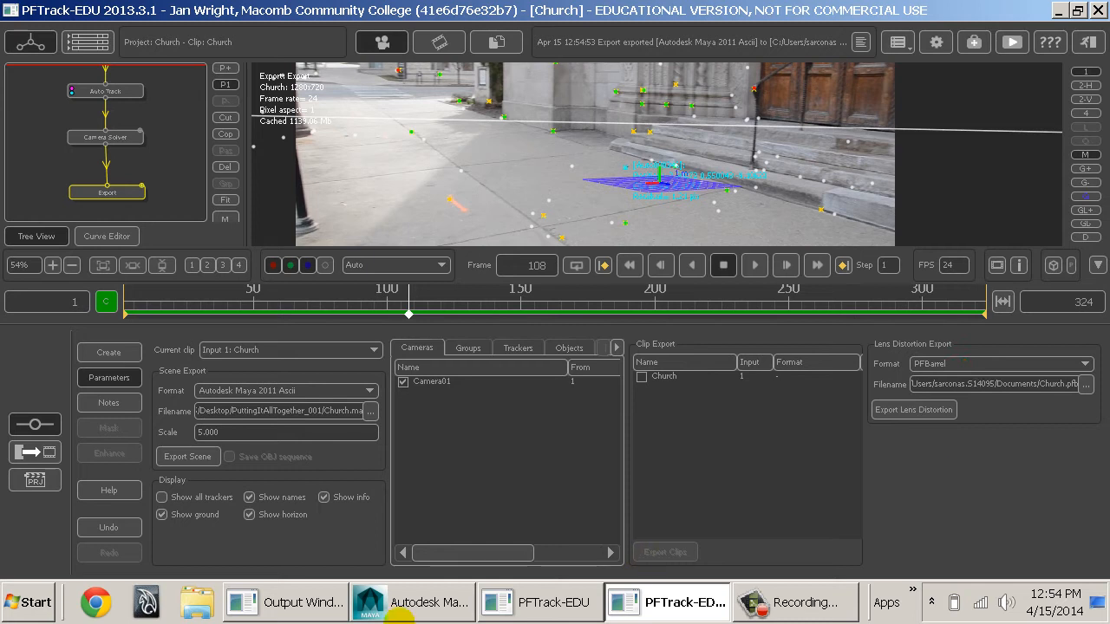
# - Switch to Maya and start a new scene without saving the changes to the open Church scene
pyautogui.click(433, 609)
pyautogui.hotkey('ctrl', 'n')
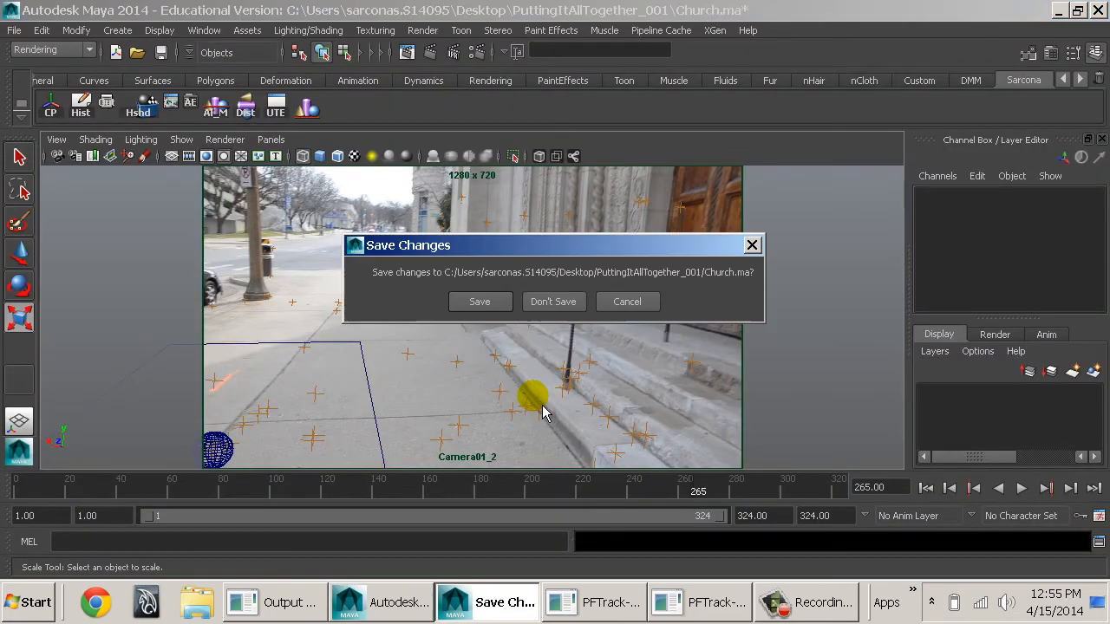
pyautogui.press('n')
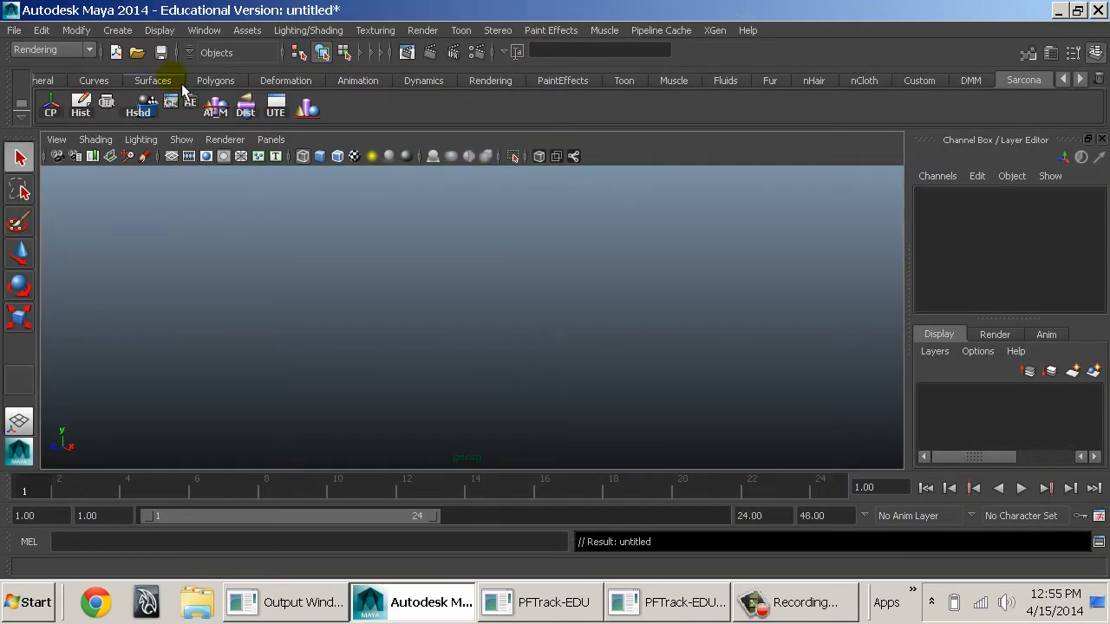
pyautogui.click(14, 29)
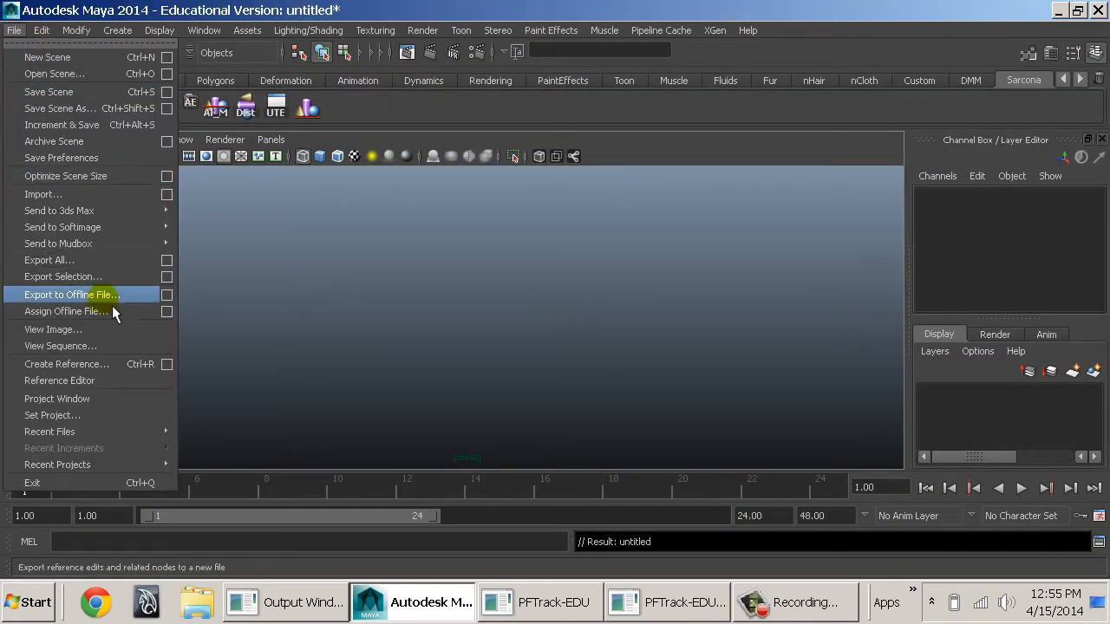
pyautogui.click(120, 421)
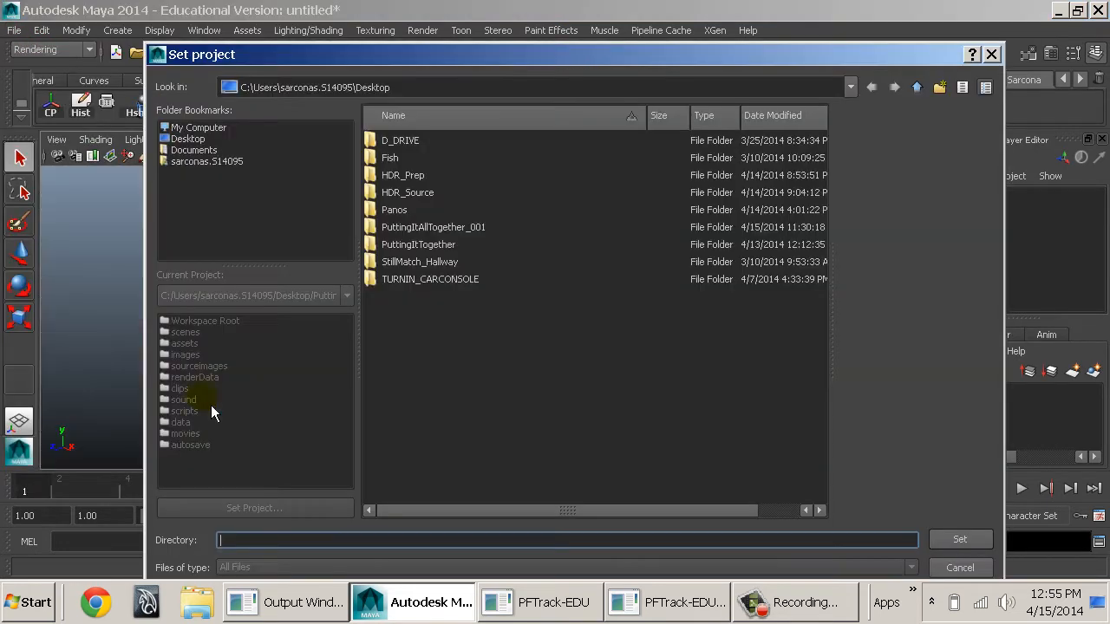
pyautogui.doubleClick(157, 57)
# - Create a new Maya project named Church inside the desktop folder PuttingItAllTogether_001
pyautogui.click(14, 31)
pyautogui.click(107, 398)
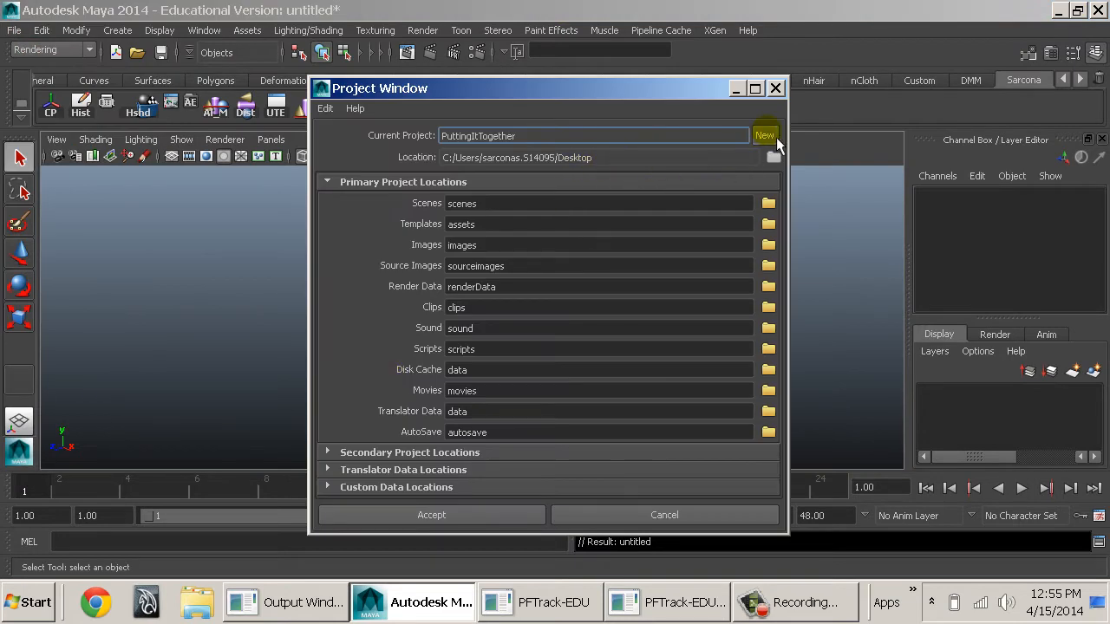
pyautogui.click(774, 138)
pyautogui.click(772, 157)
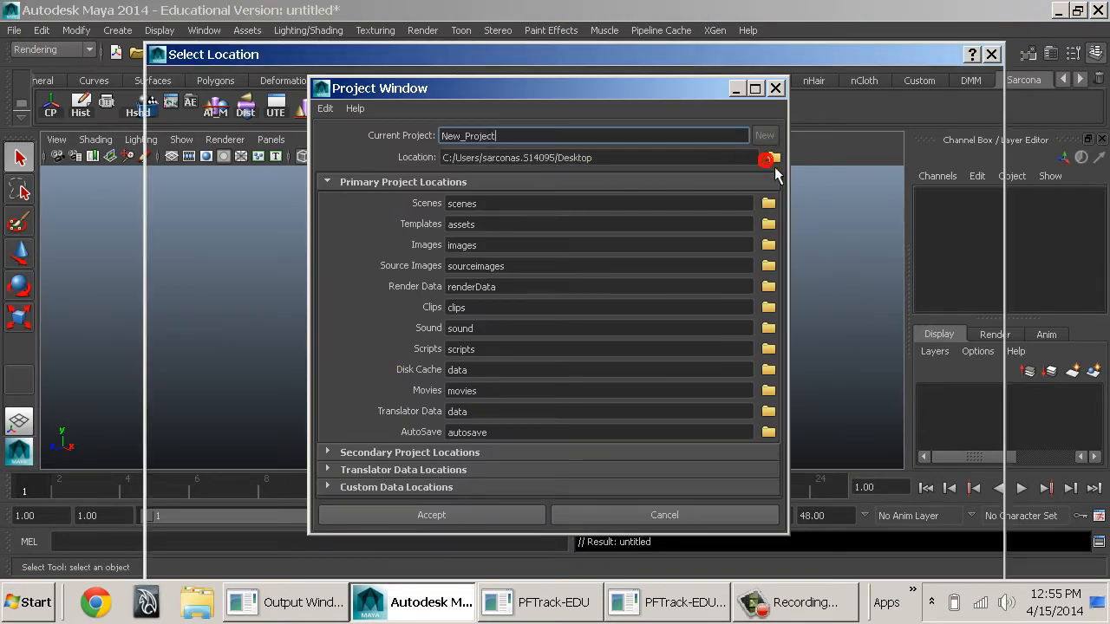
pyautogui.click(916, 86)
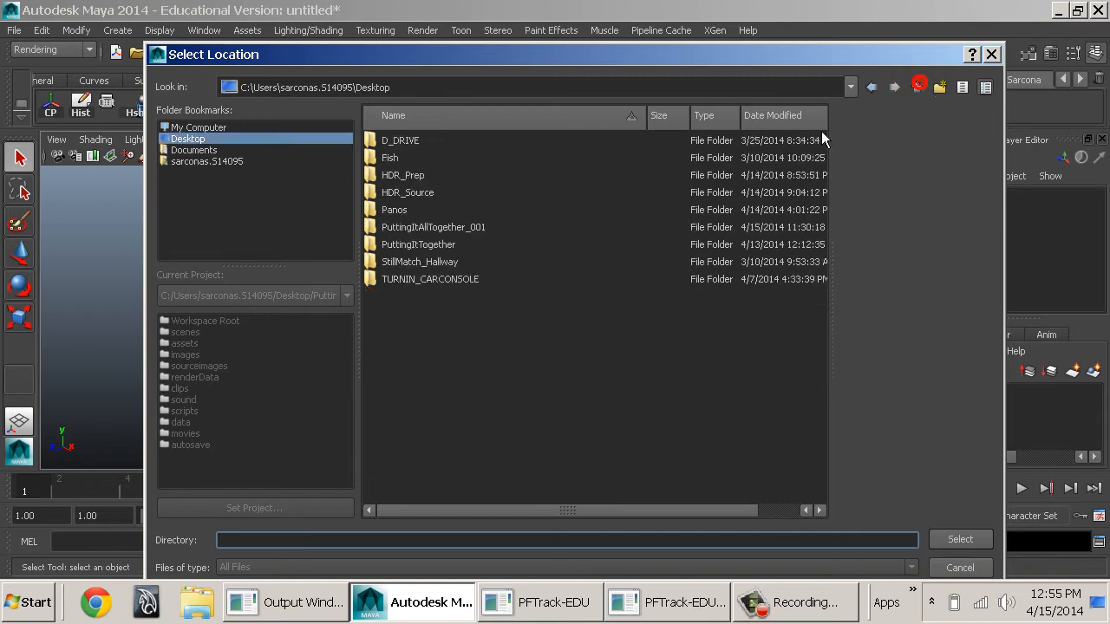
pyautogui.doubleClick(435, 229)
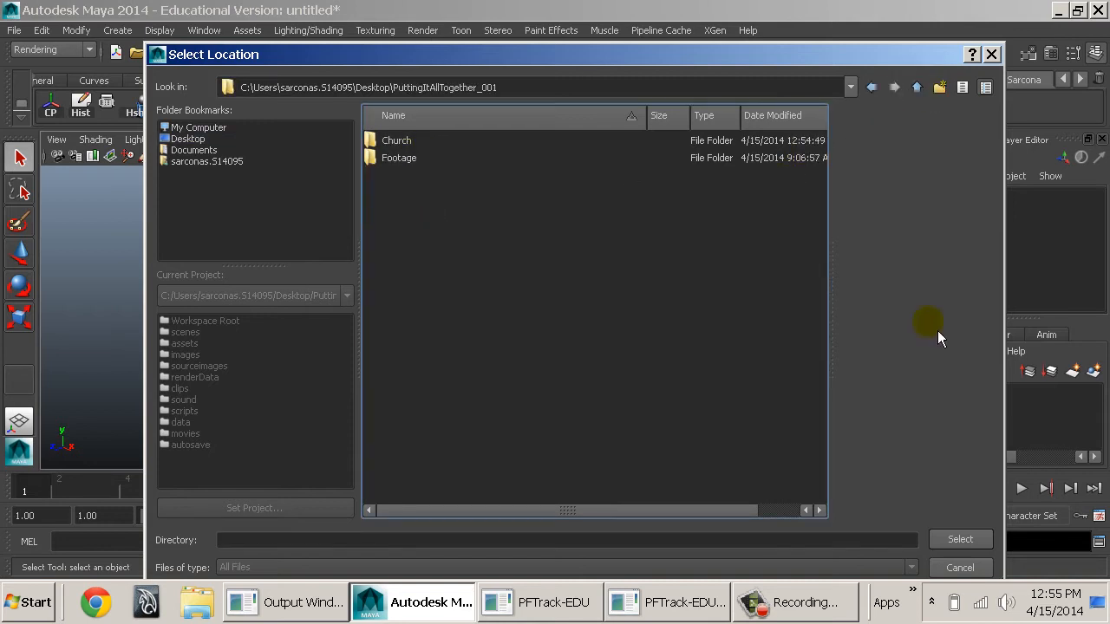
pyautogui.click(960, 539)
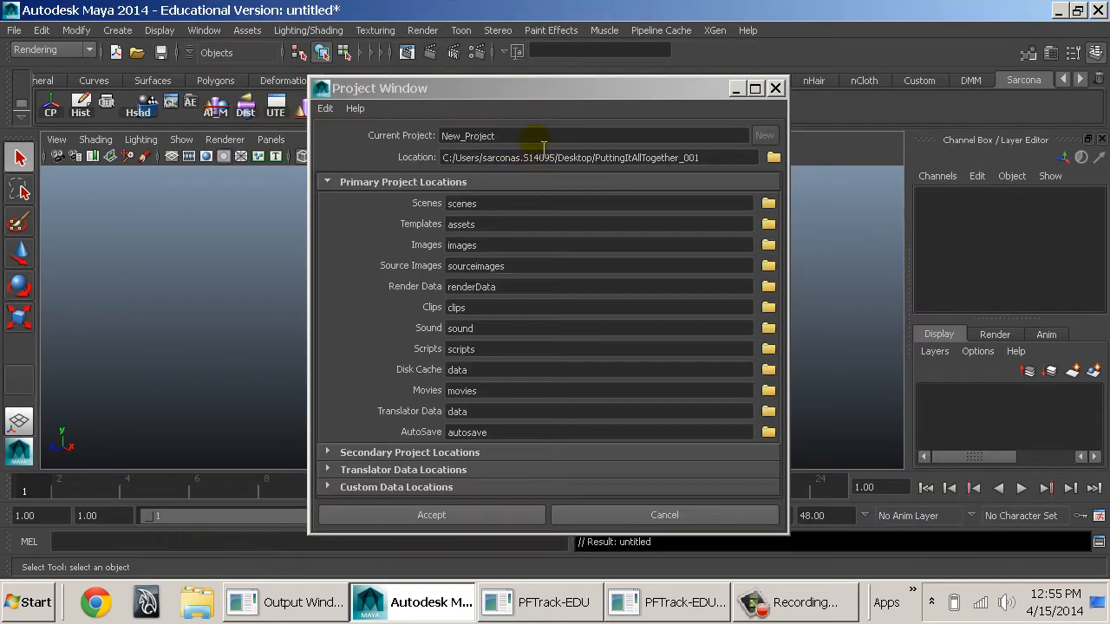
pyautogui.moveTo(534, 138); pyautogui.dragTo(414, 144)
pyautogui.write('Church')
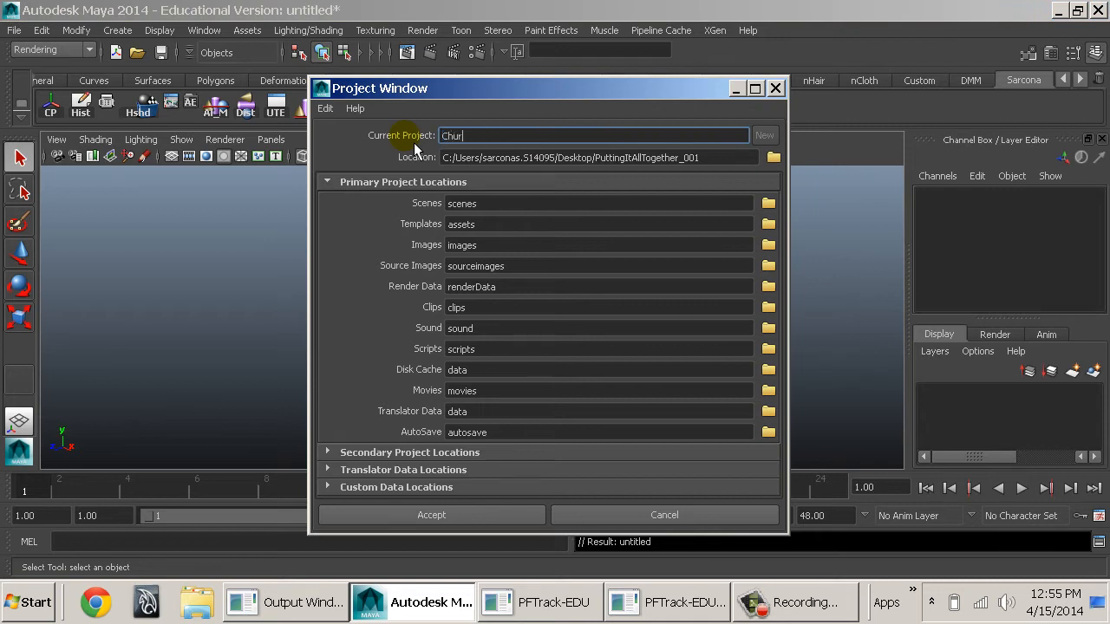
pyautogui.click(475, 517)
# - On the desktop, move Church.ma from the PuttingItAllTogether_001 folder into the Church project's scenes folder
pyautogui.press('super+d')
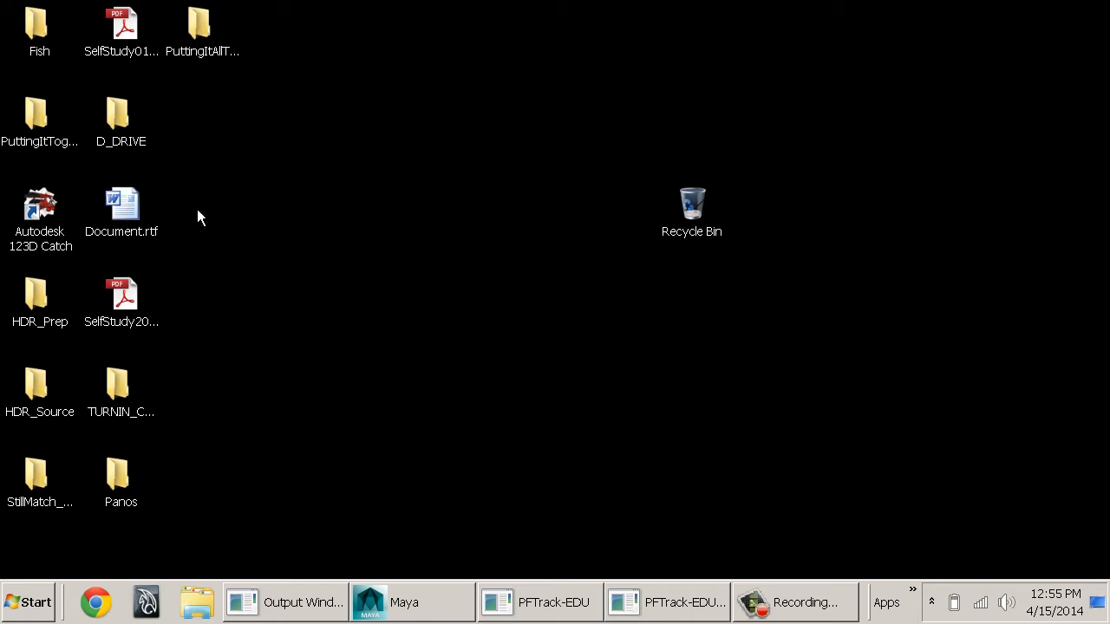
pyautogui.doubleClick(208, 57)
pyautogui.click(547, 183)
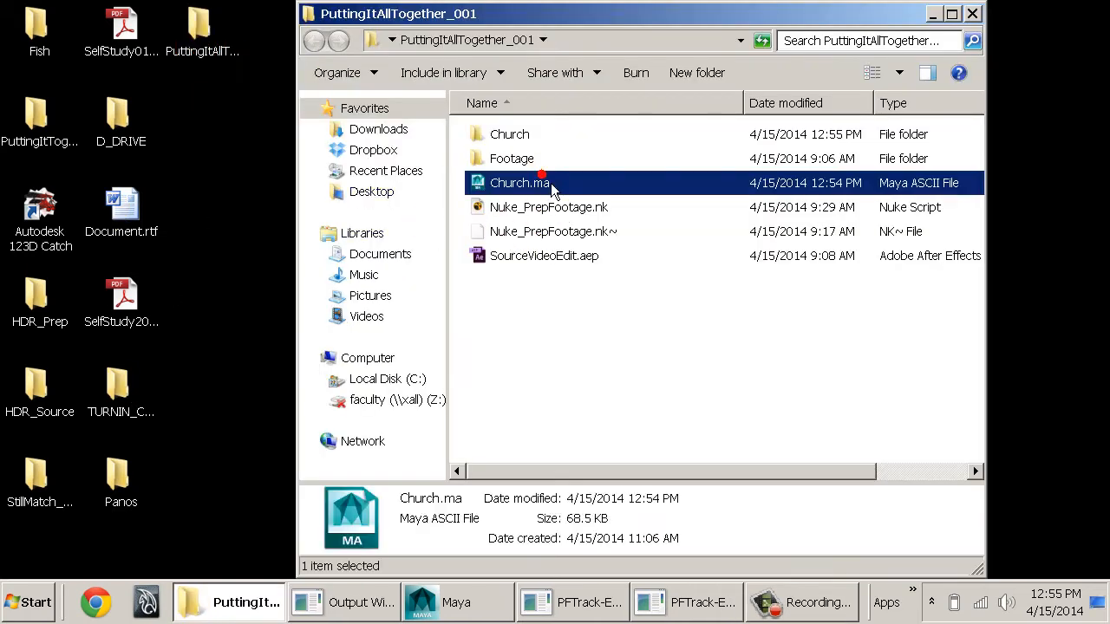
pyautogui.doubleClick(510, 135)
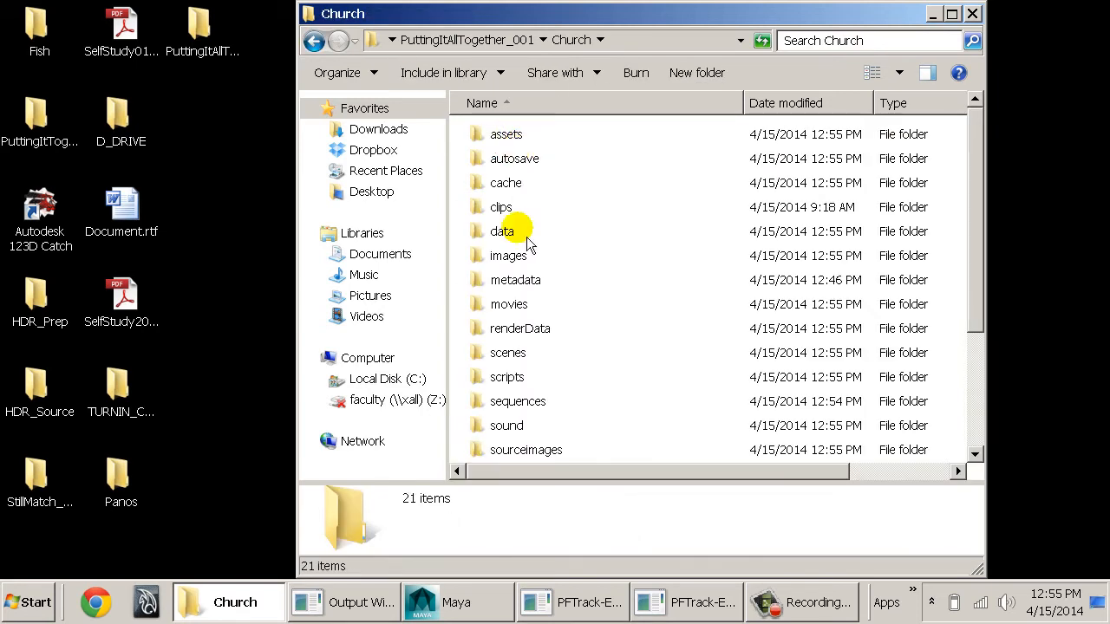
pyautogui.scroll(-1, 529, 362)
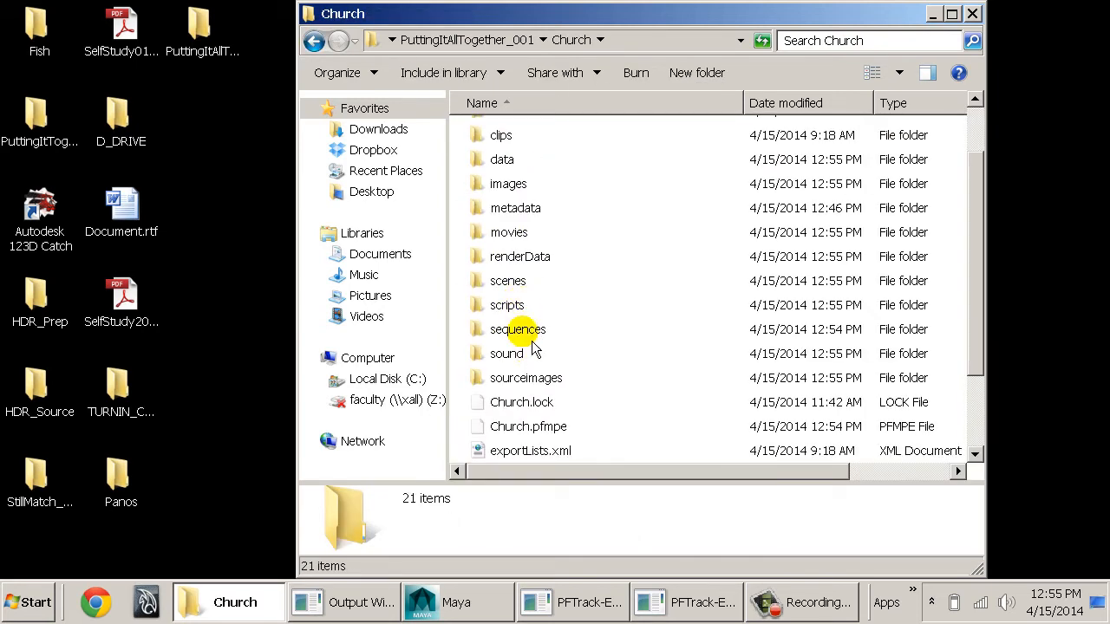
pyautogui.click(514, 281)
pyautogui.doubleClick(513, 281)
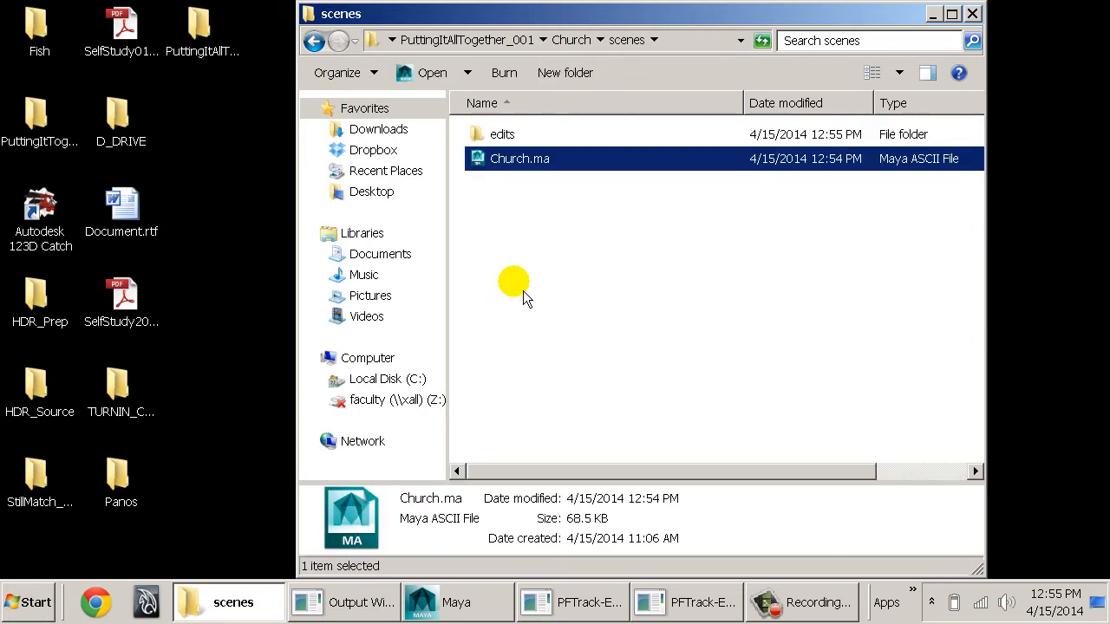
# - Switch back to Maya and open Church.ma from the project's scenes folder
pyautogui.click(498, 605)
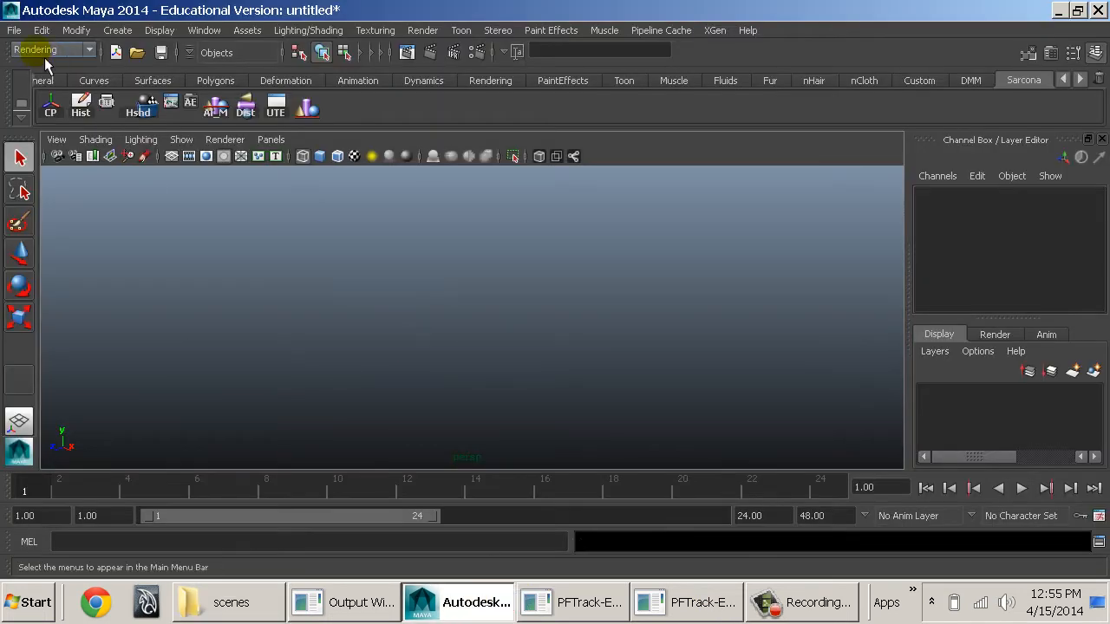
pyautogui.click(15, 31)
pyautogui.click(39, 76)
pyautogui.doubleClick(439, 164)
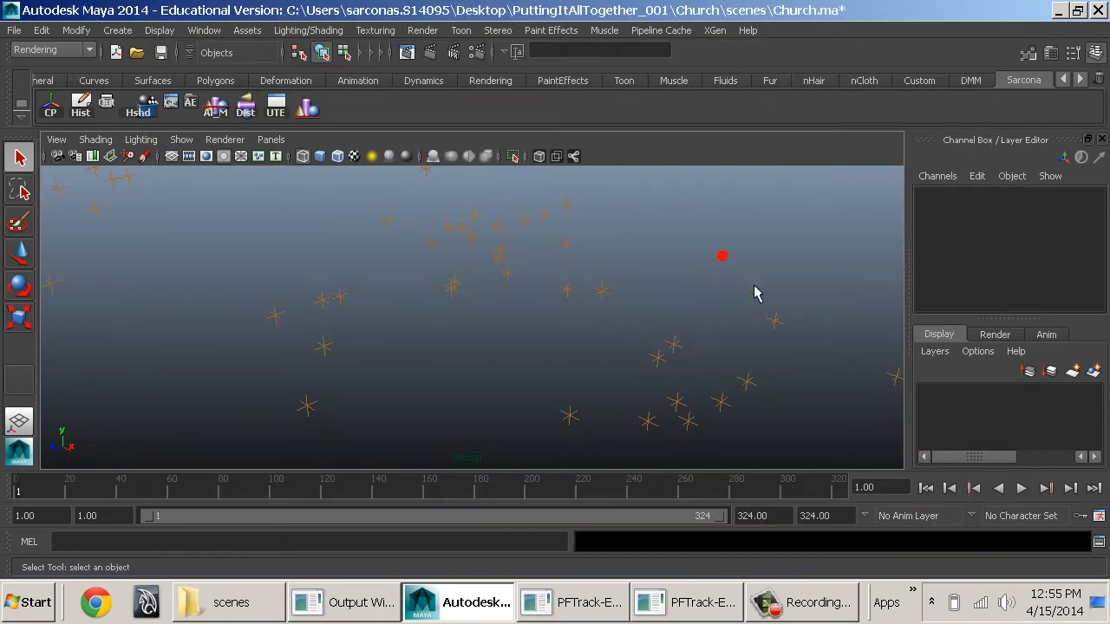
# - Look at the tracked points from the perspective view, and switch the viewport to look through Camera01_2
pyautogui.keyDown('alt'); pyautogui.moveTo(755, 295); pyautogui.dragTo(737, 357); pyautogui.keyUp('alt')
pyautogui.click(271, 138)
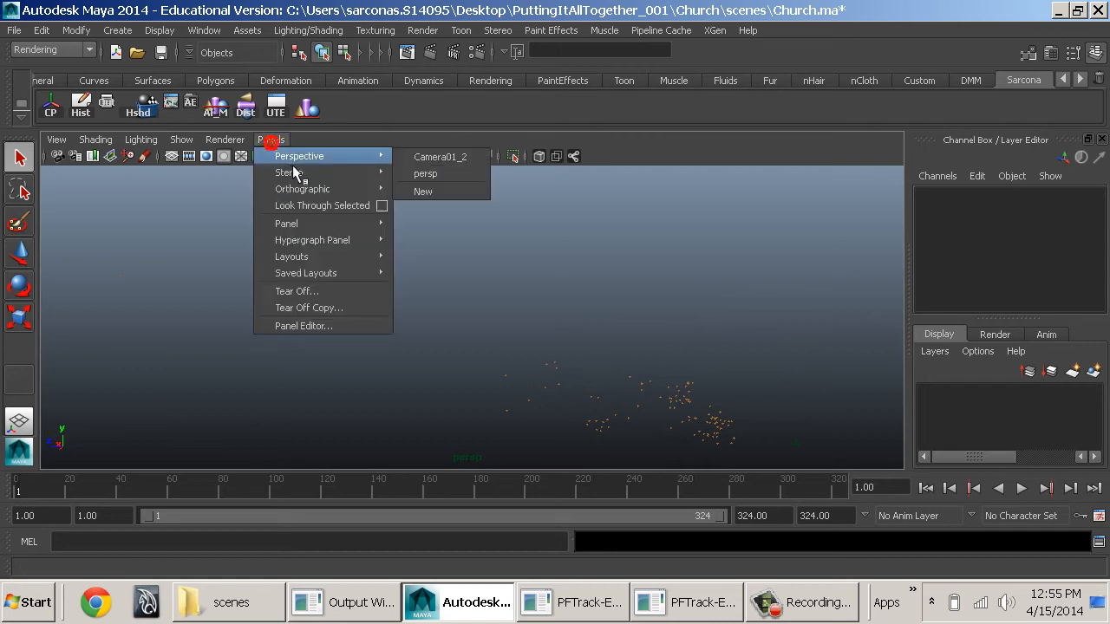
pyautogui.click(433, 156)
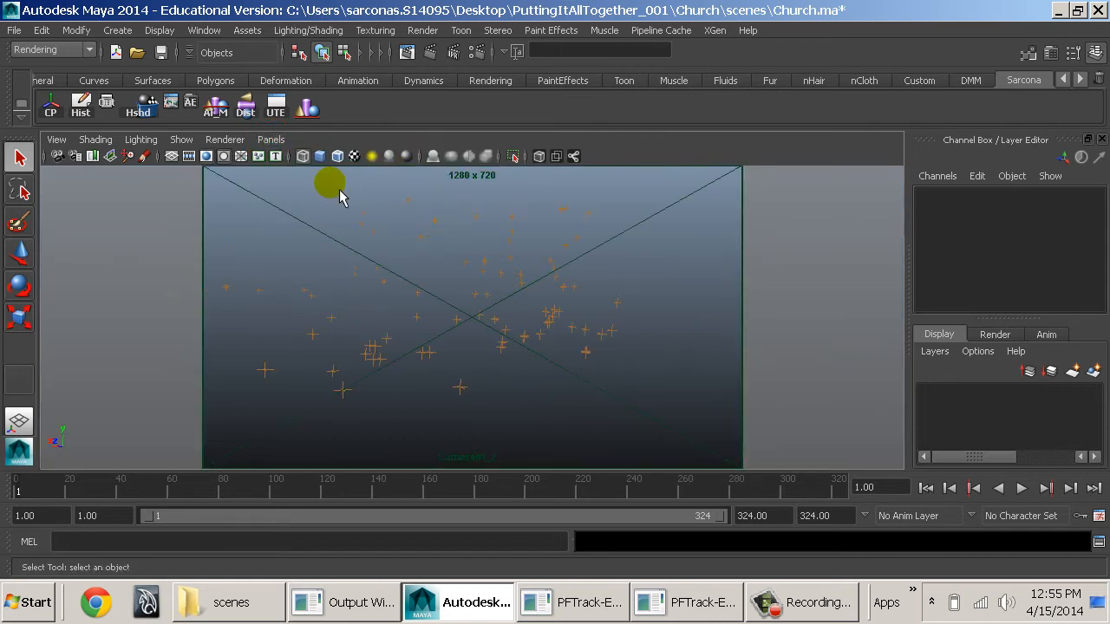
# - Load Church.001.png from the Footage folder's NoDistortion subfolder as the image of Camera01_2's image plane
pyautogui.click(69, 165)
pyautogui.click(68, 161)
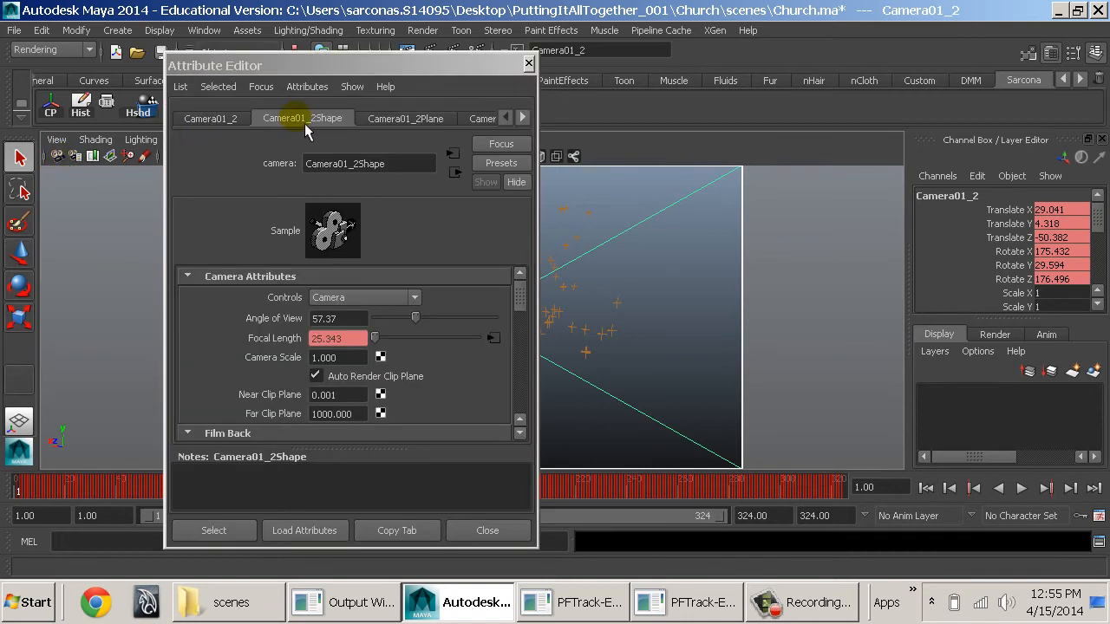
pyautogui.moveTo(370, 72); pyautogui.dragTo(514, 74)
pyautogui.click(559, 119)
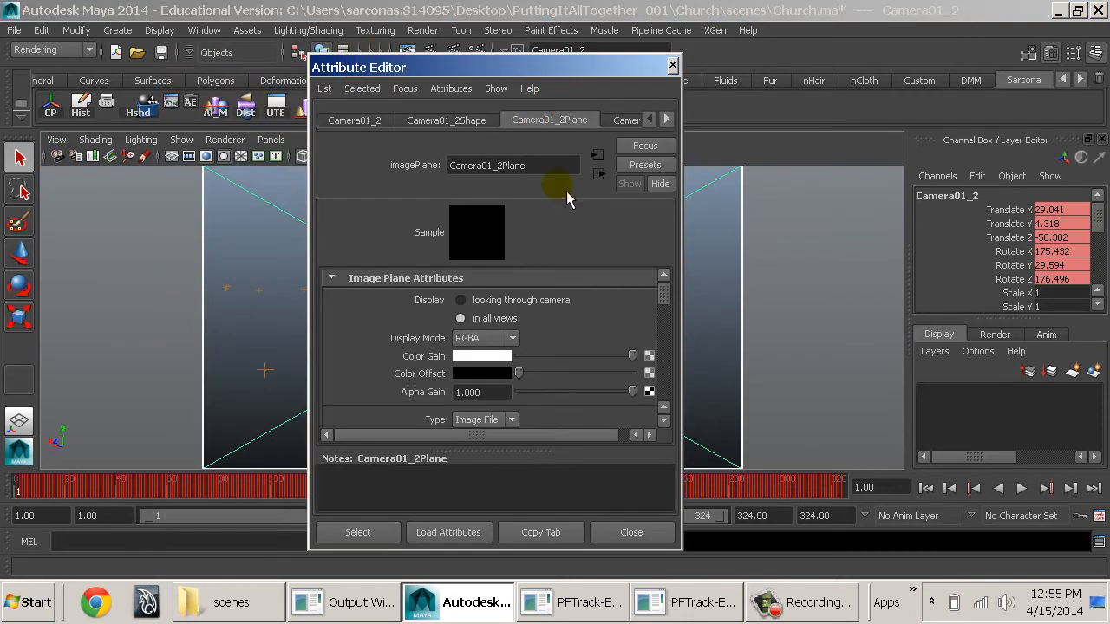
pyautogui.scroll(-3, 607, 358)
pyautogui.click(646, 358)
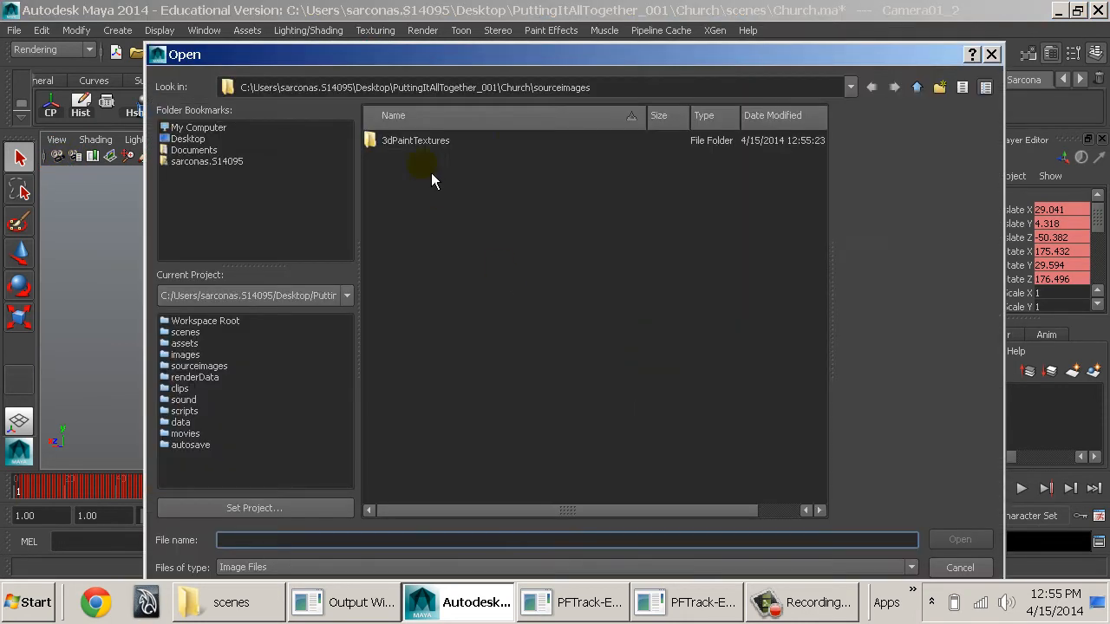
pyautogui.click(925, 94)
pyautogui.click(925, 95)
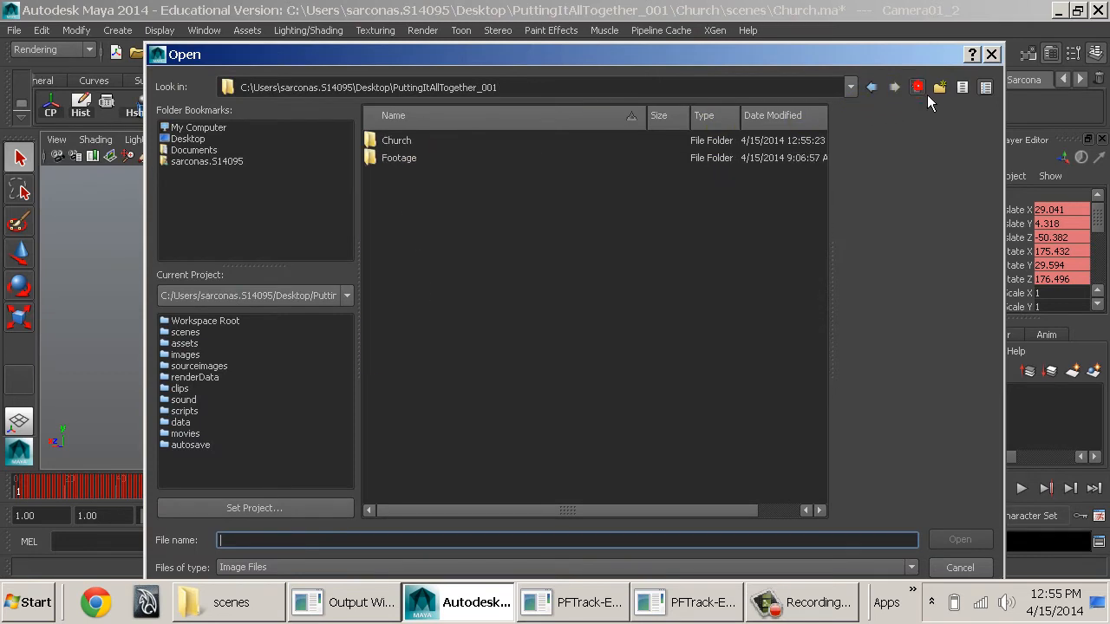
pyautogui.doubleClick(400, 169)
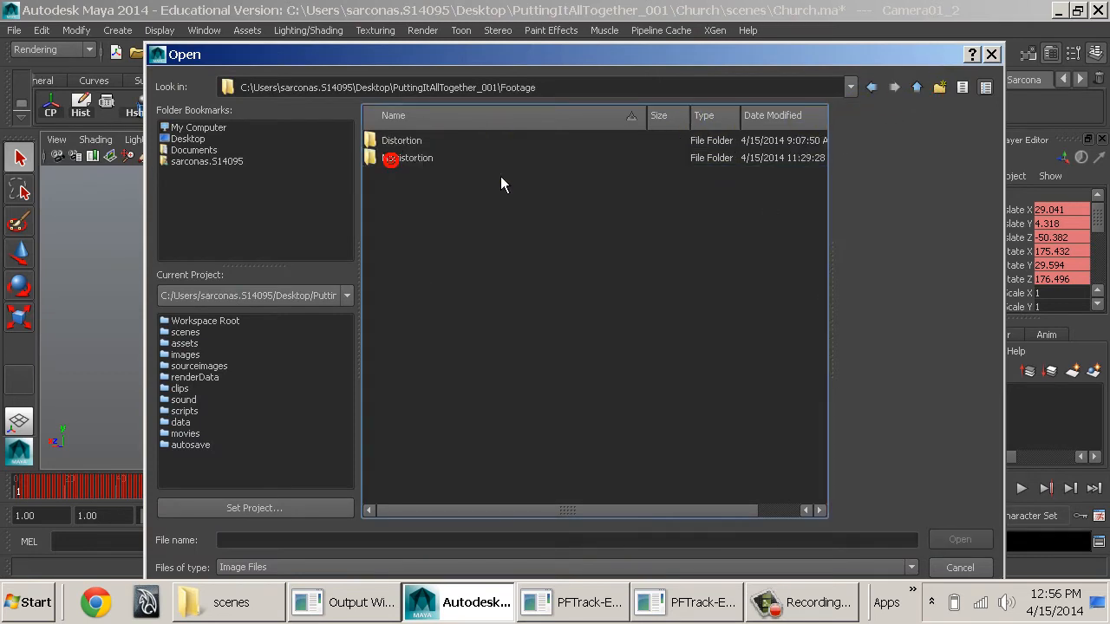
pyautogui.doubleClick(409, 165)
pyautogui.click(441, 158)
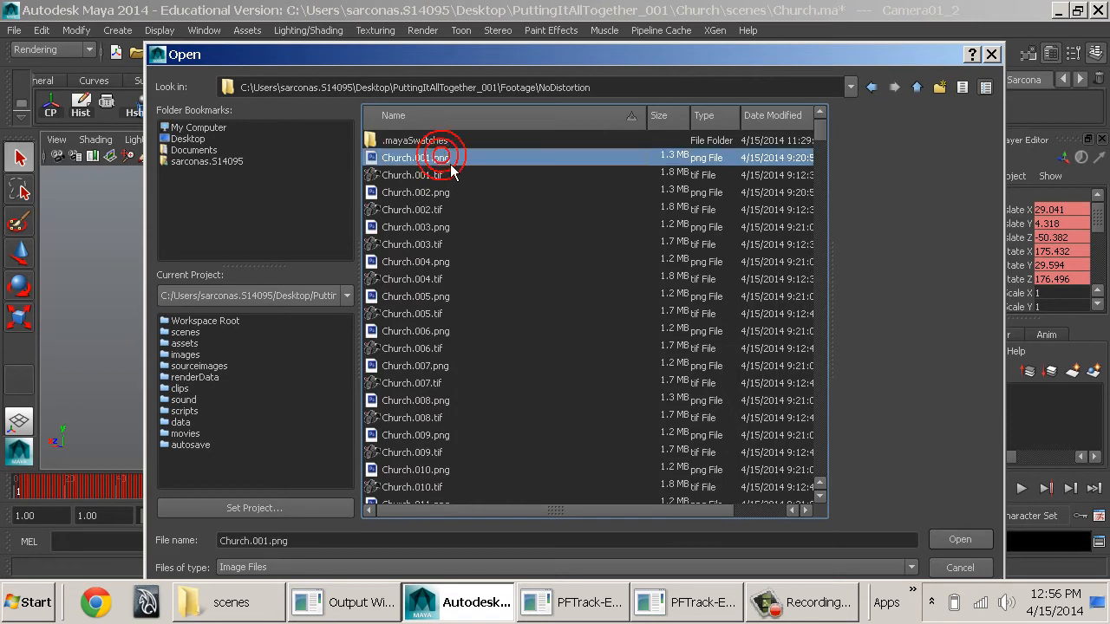
pyautogui.click(959, 539)
# - Enable the image sequence for Camera01_2's image plane and set its display mode to RGB
pyautogui.scroll(-2, 559, 321)
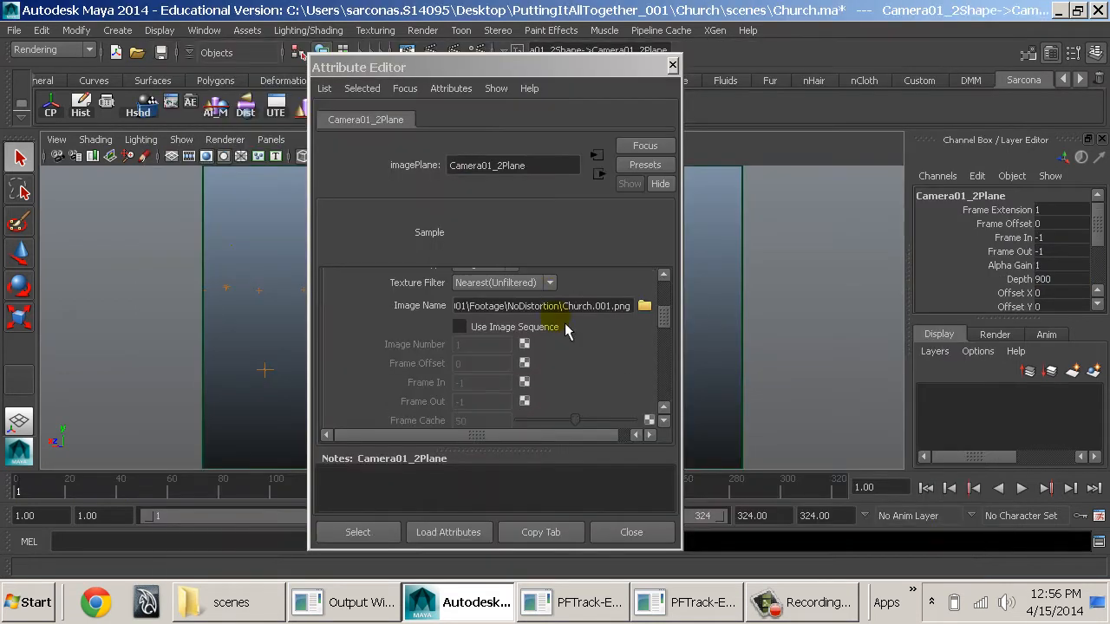
pyautogui.click(504, 328)
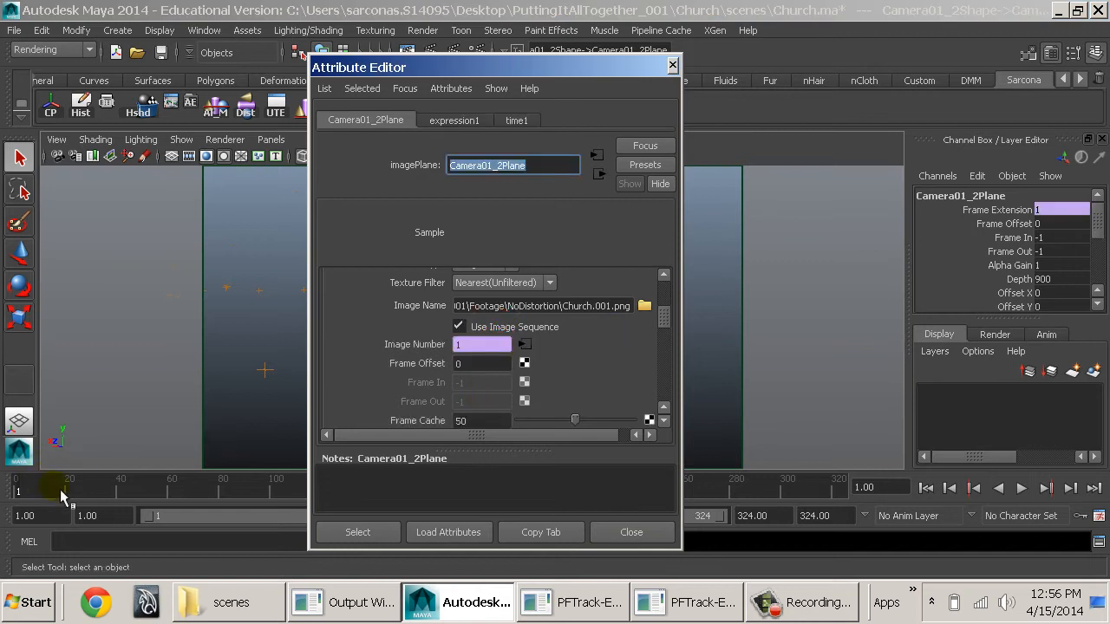
pyautogui.scroll(5, 611, 357)
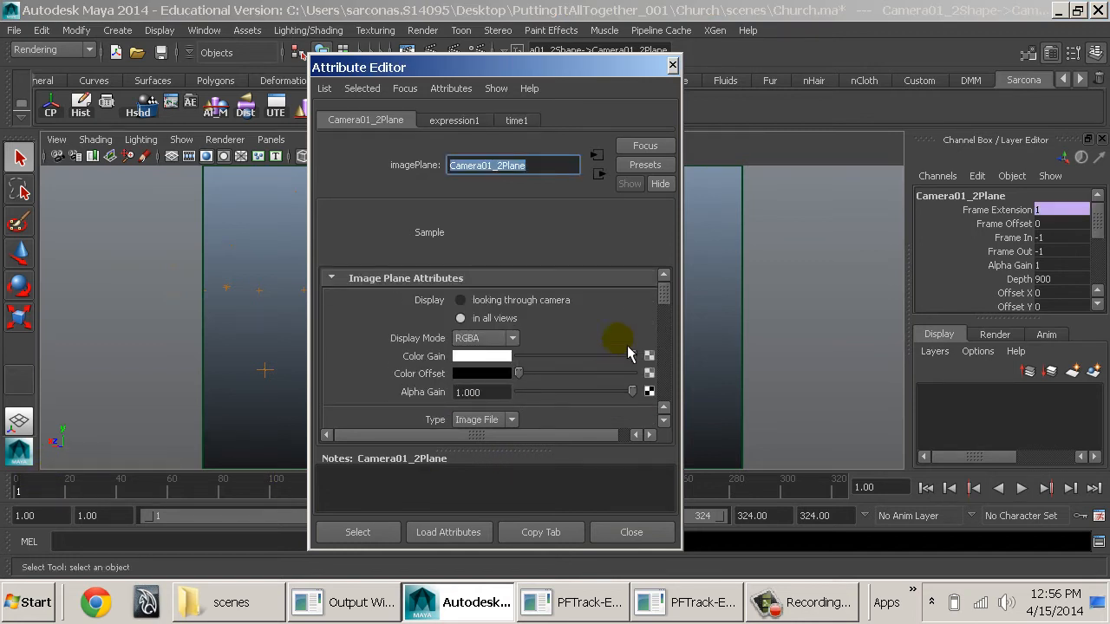
pyautogui.click(509, 339)
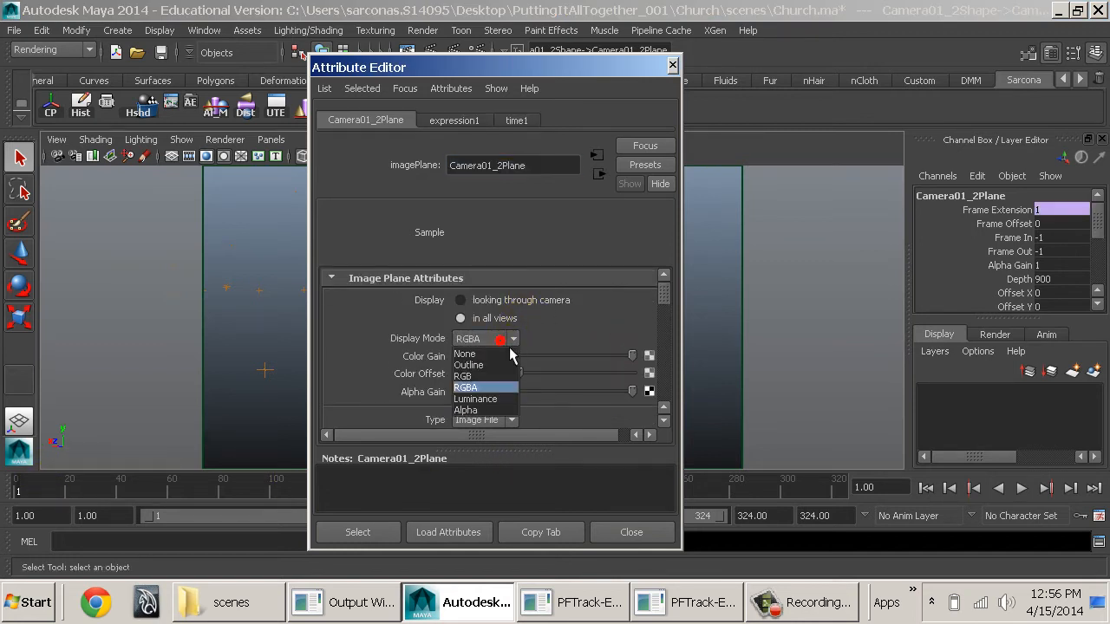
pyautogui.click(463, 377)
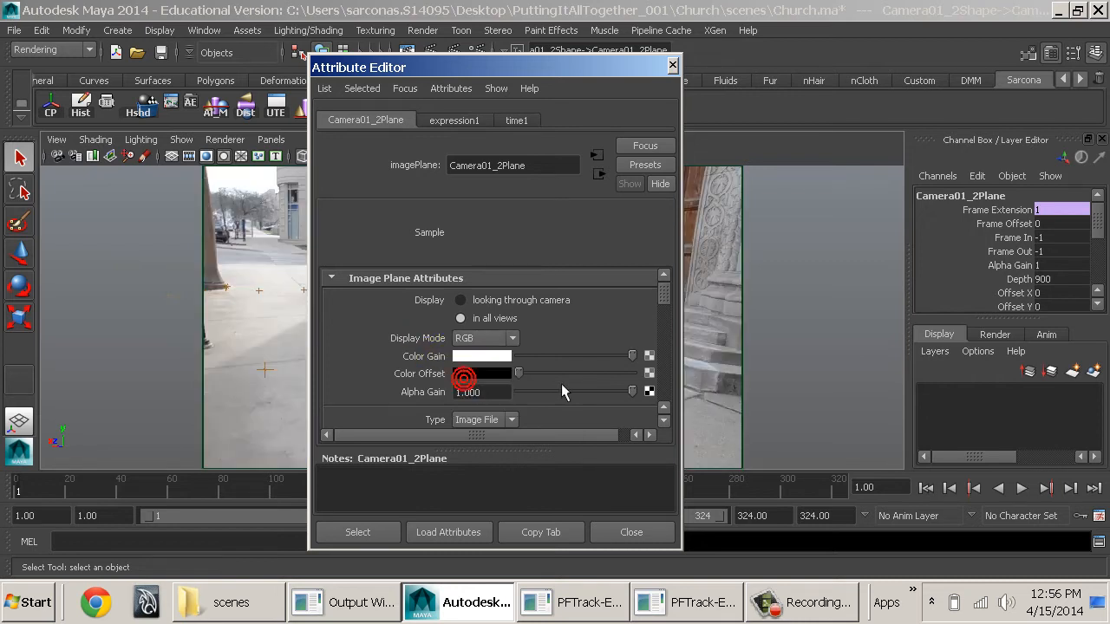
pyautogui.click(632, 532)
pyautogui.click(830, 313)
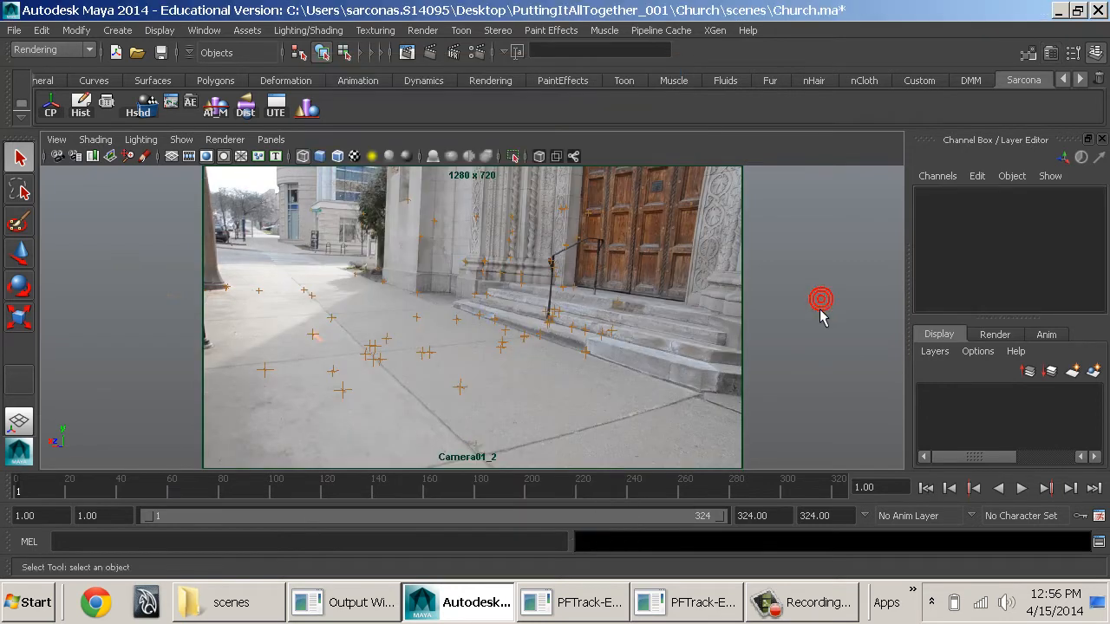
# - Play back the shot through Camera01_2 to check the tracked points against the footage
pyautogui.hotkey('alt', 'v')
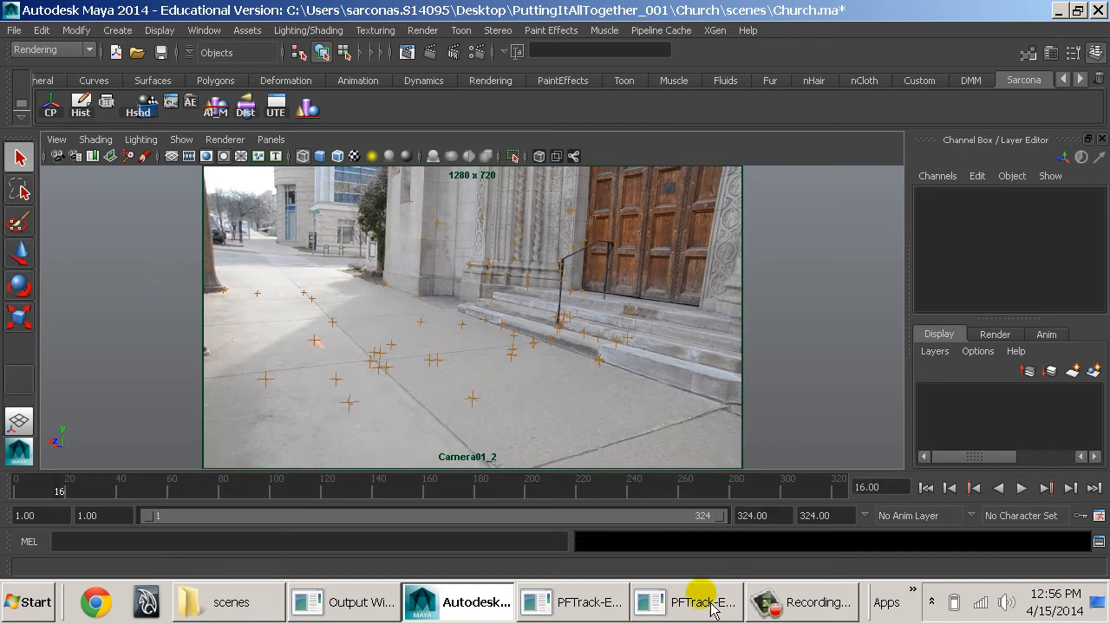
pyautogui.click(708, 604)
pyautogui.click(572, 603)
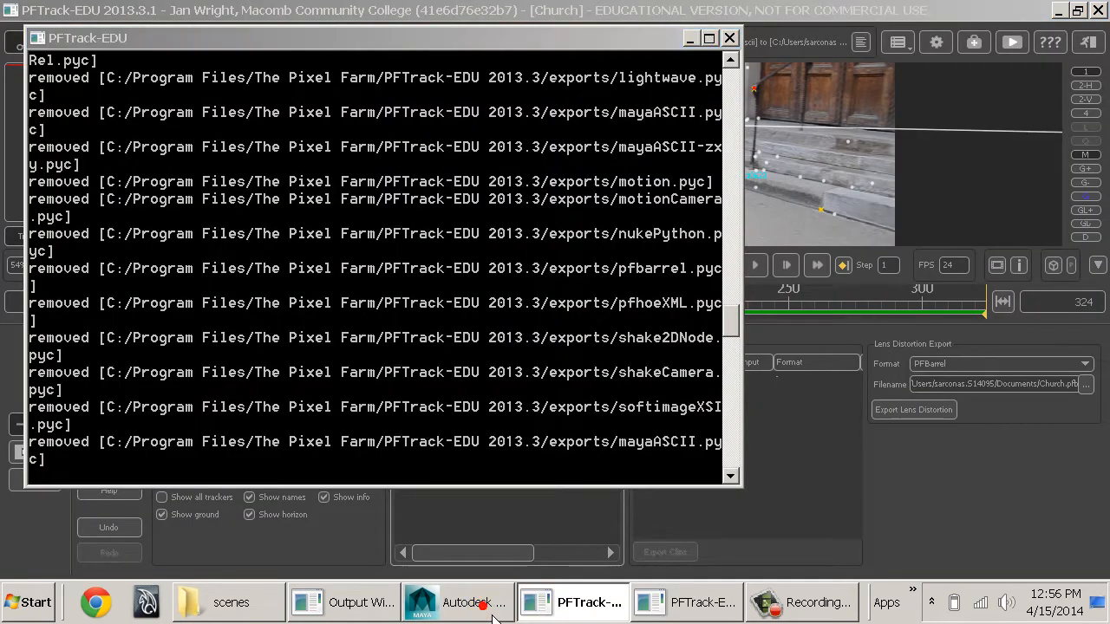
pyautogui.click(459, 602)
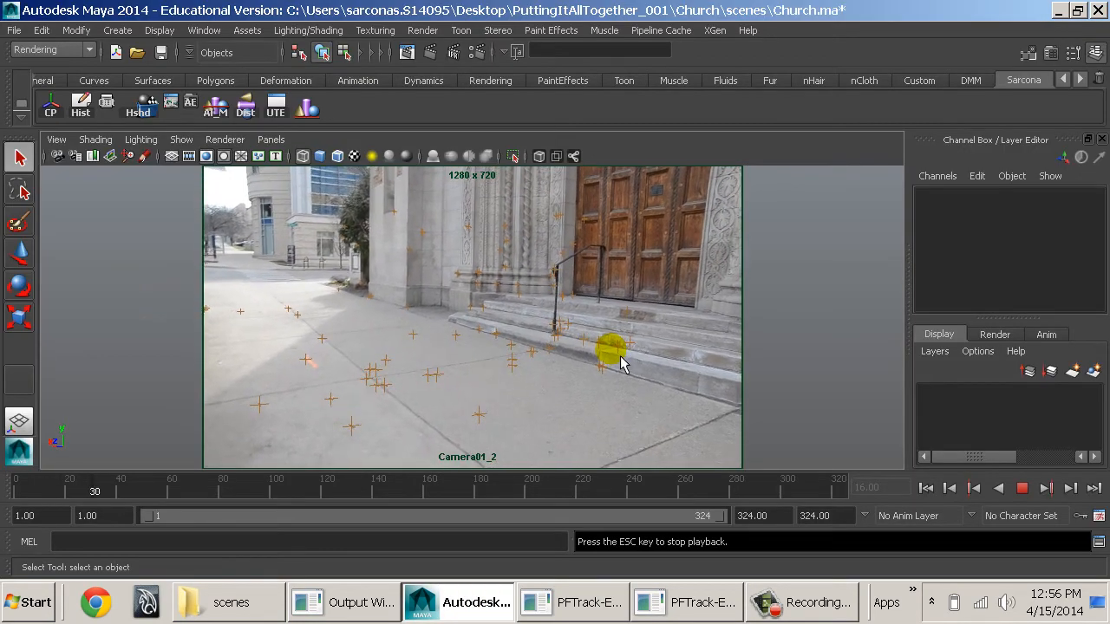
pyautogui.press('Escape')
# - Create a polygon test cube, place it on the sidewalk near the steps, and flatten it to a scale of about 4.49 × 0.556 × 4.49
pyautogui.click(118, 31)
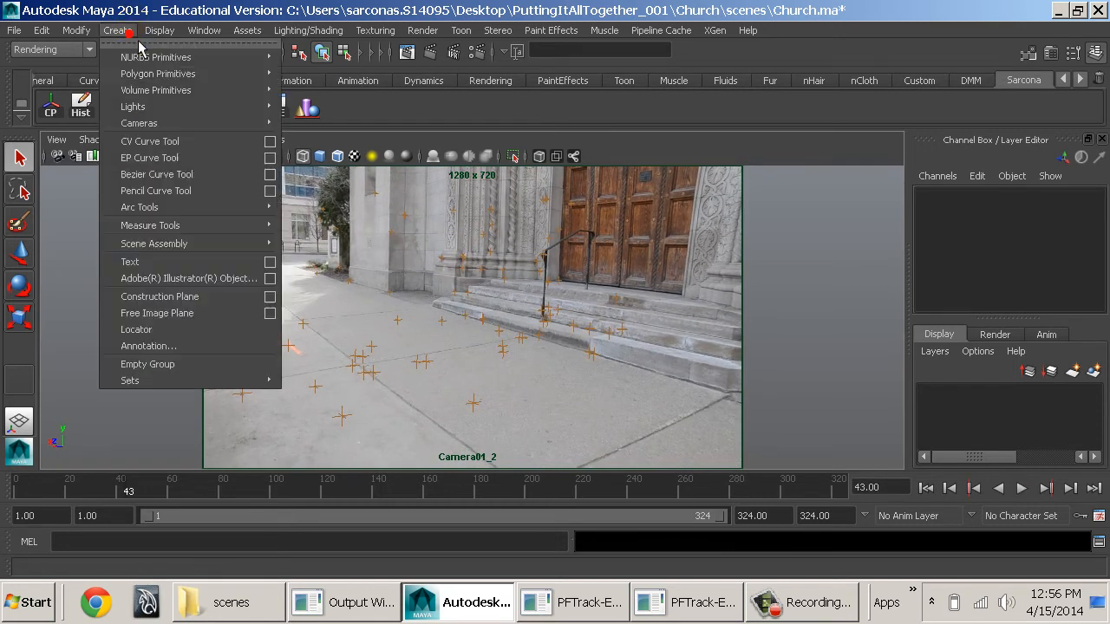
pyautogui.moveTo(260, 74)
pyautogui.click(330, 101)
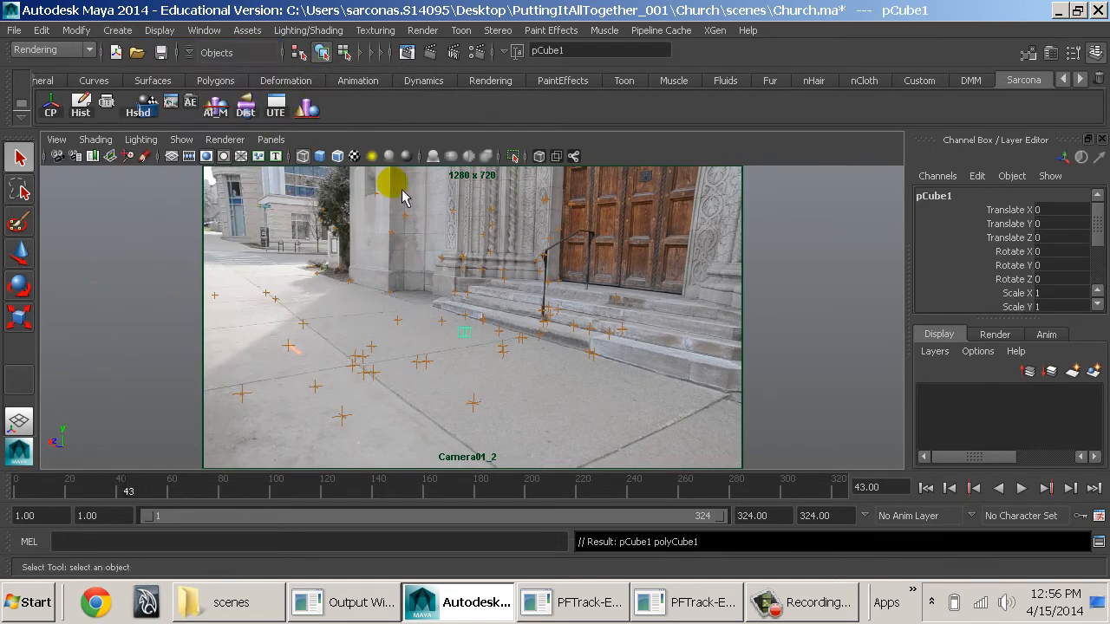
pyautogui.press('w')
pyautogui.moveTo(475, 338); pyautogui.dragTo(429, 371)
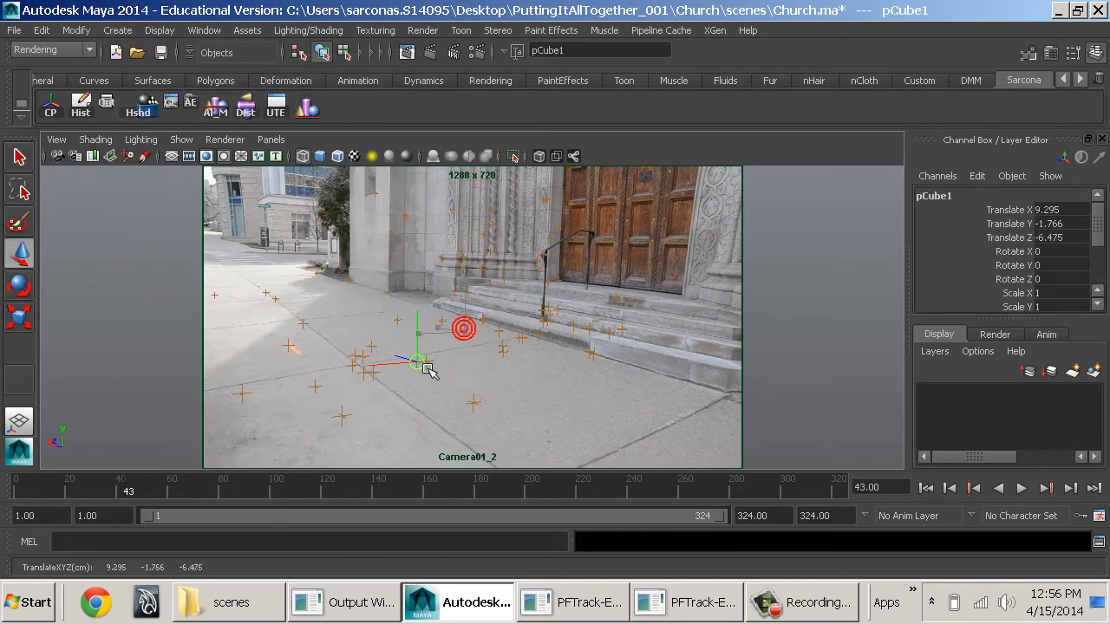
pyautogui.press('r')
pyautogui.moveTo(472, 405); pyautogui.dragTo(523, 441)
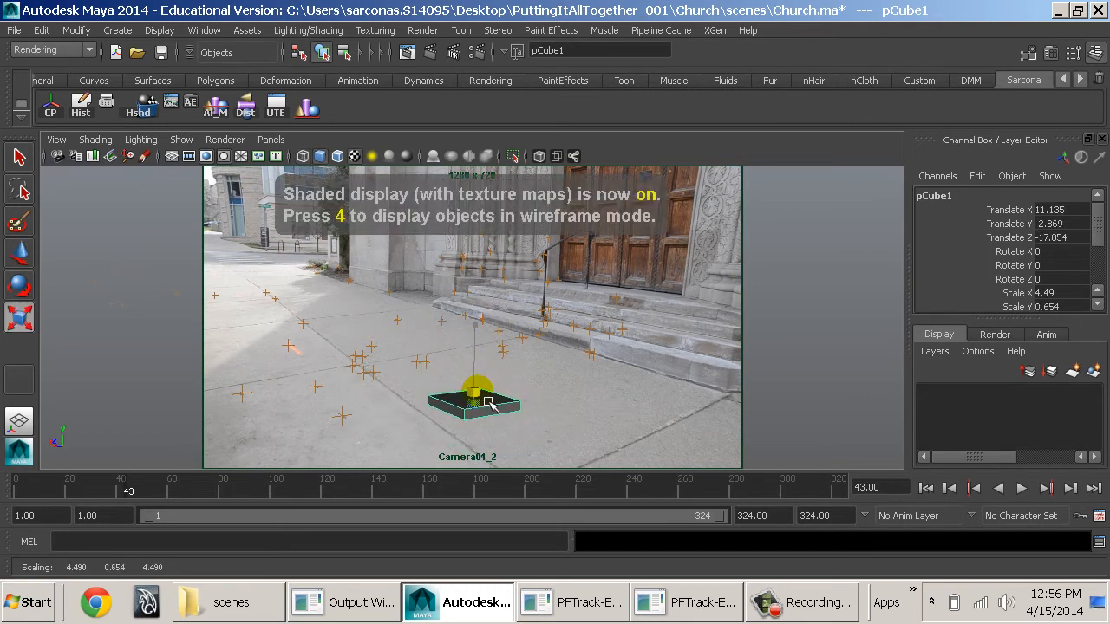
# - Play and scrub the shot to check how the test cube sticks to the sidewalk, and delete the cube
pyautogui.hotkey('alt', 'v')
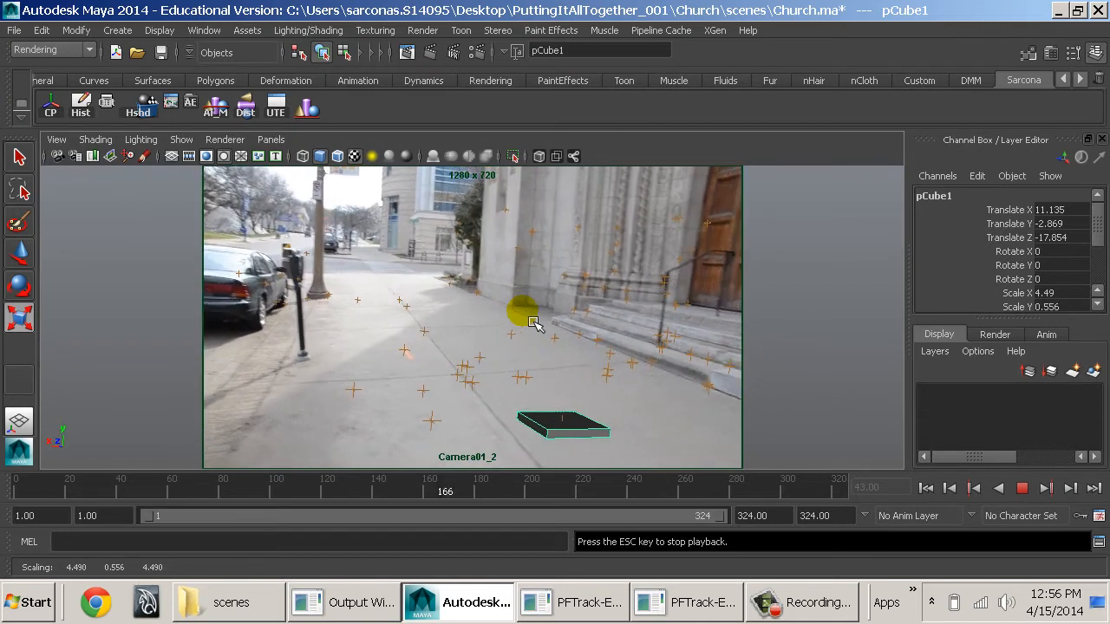
pyautogui.press('Escape')
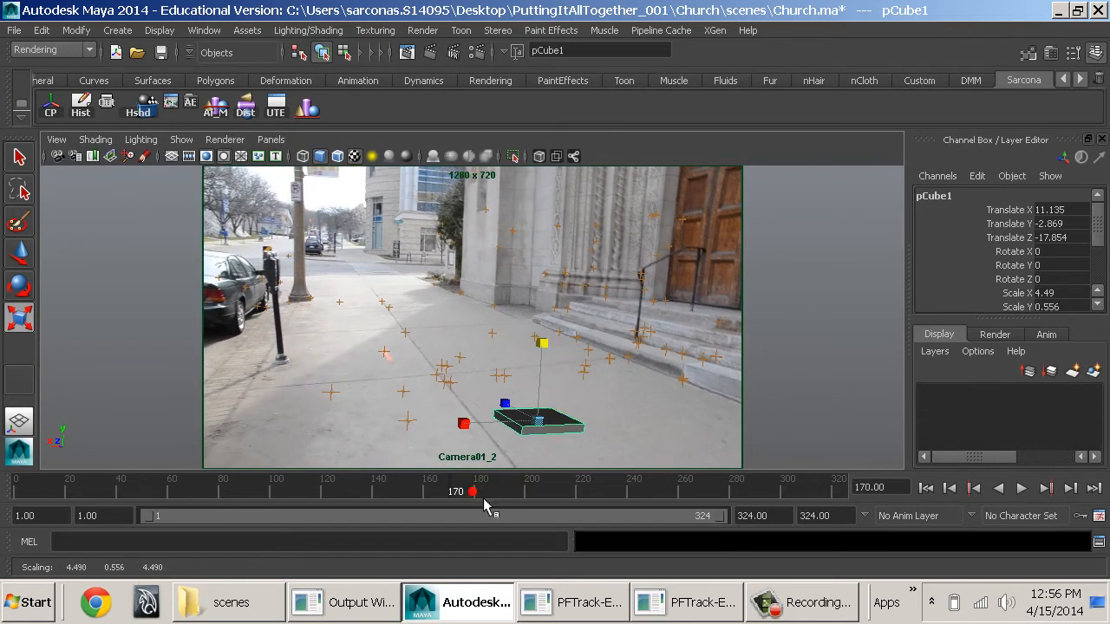
pyautogui.moveTo(482, 498); pyautogui.dragTo(319, 513)
pyautogui.press('Delete')
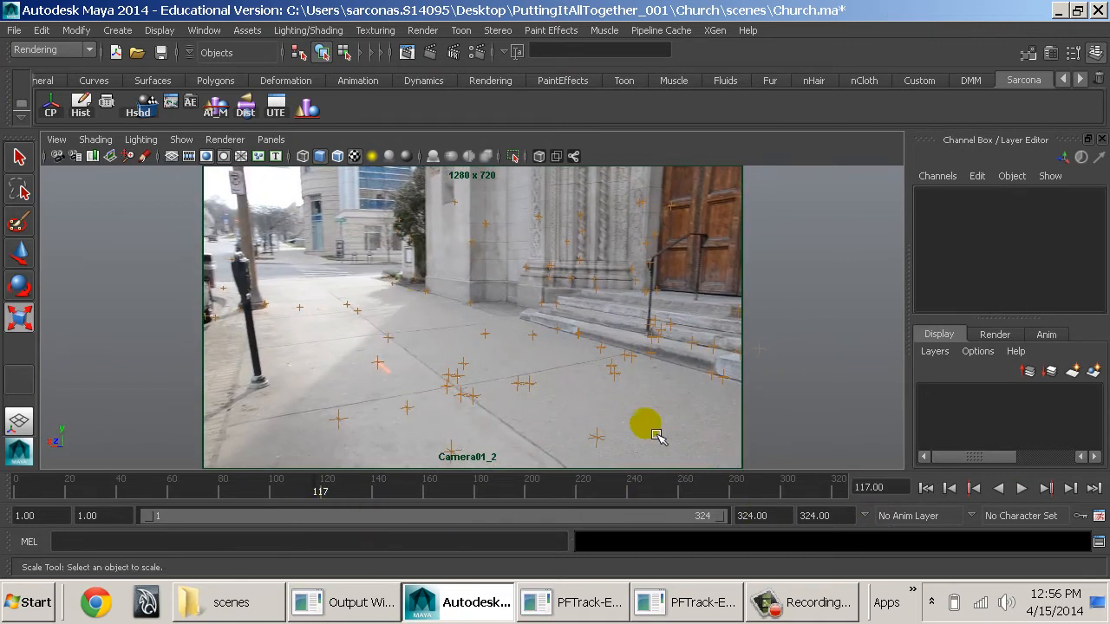
# - Create a polygon plane scaled uniformly to about 50, and set its width and height subdivisions to 1
pyautogui.click(118, 29)
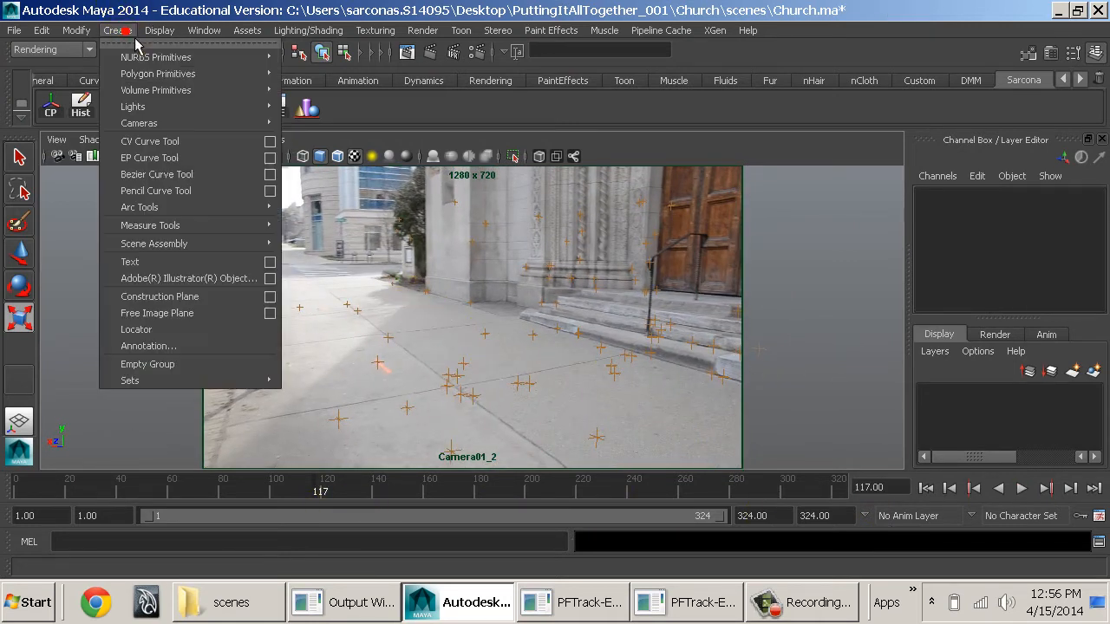
pyautogui.moveTo(217, 90)
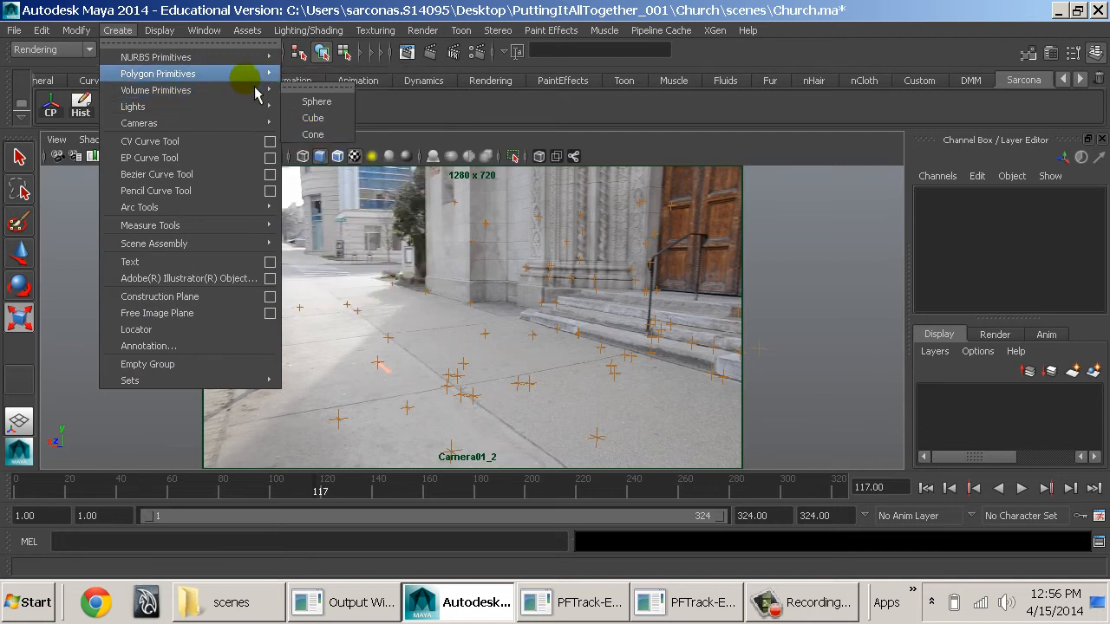
pyautogui.moveTo(248, 73)
pyautogui.click(373, 148)
pyautogui.moveTo(456, 332); pyautogui.dragTo(1006, 344)
pyautogui.scroll(-2, 1008, 292)
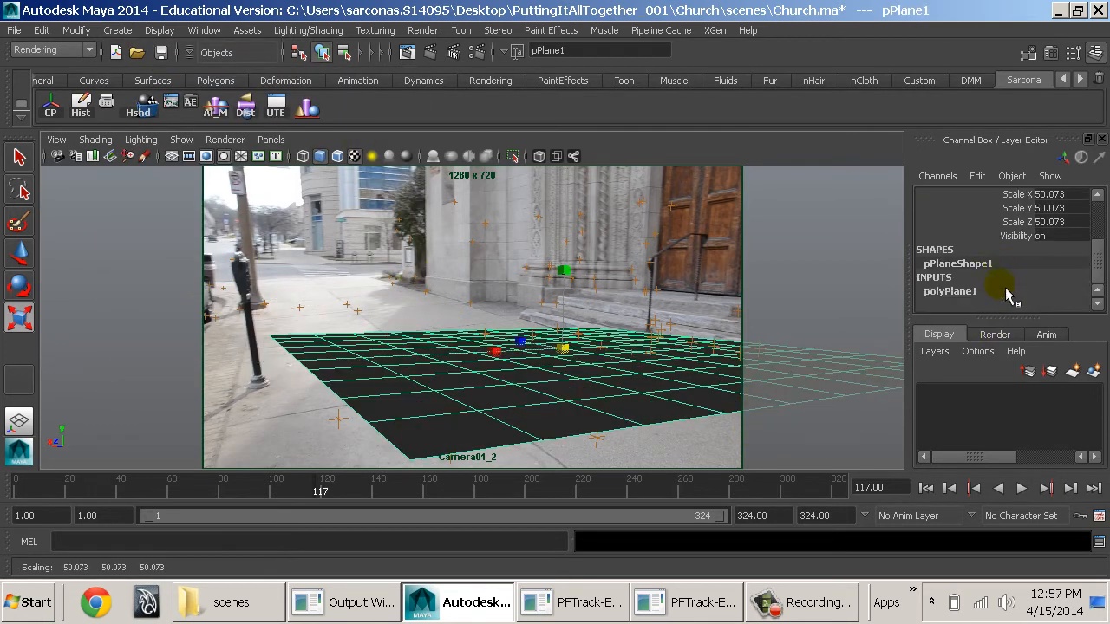
pyautogui.click(1006, 289)
pyautogui.moveTo(1003, 292); pyautogui.dragTo(1003, 305)
pyautogui.moveTo(525, 338); pyautogui.dragTo(515, 337, button='middle')
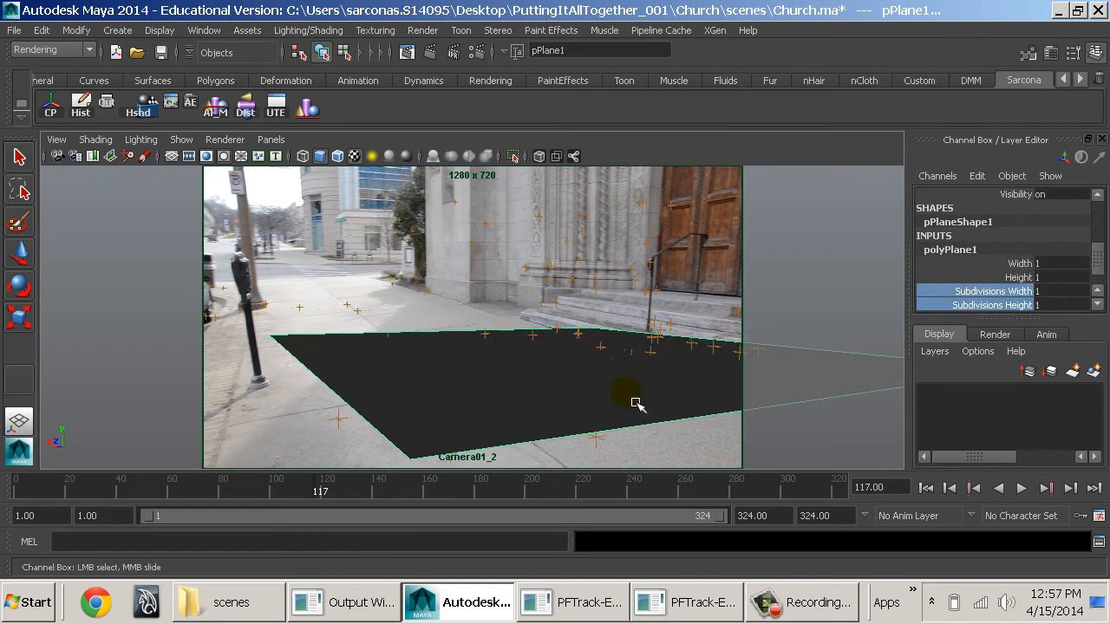
# - At frame 192, move the plane over the sidewalk to about X 9.746, Y -1.339, Z 2.459, and play back the shot to check it
pyautogui.moveTo(464, 494); pyautogui.dragTo(511, 493)
pyautogui.press('w')
pyautogui.moveTo(499, 371); pyautogui.dragTo(400, 371)
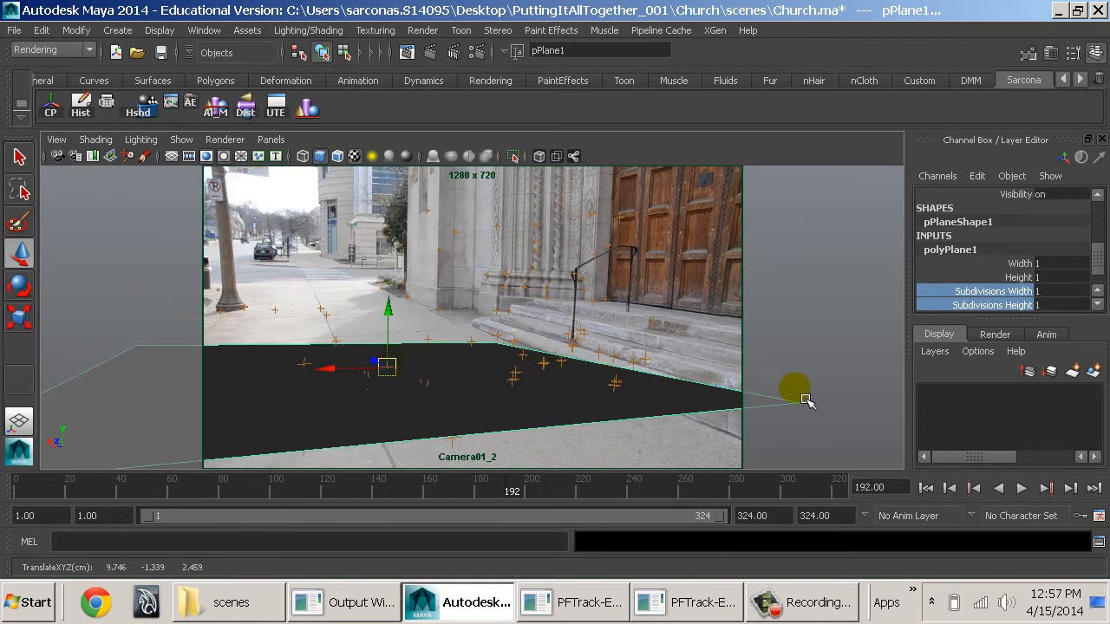
pyautogui.hotkey('alt', 'v')
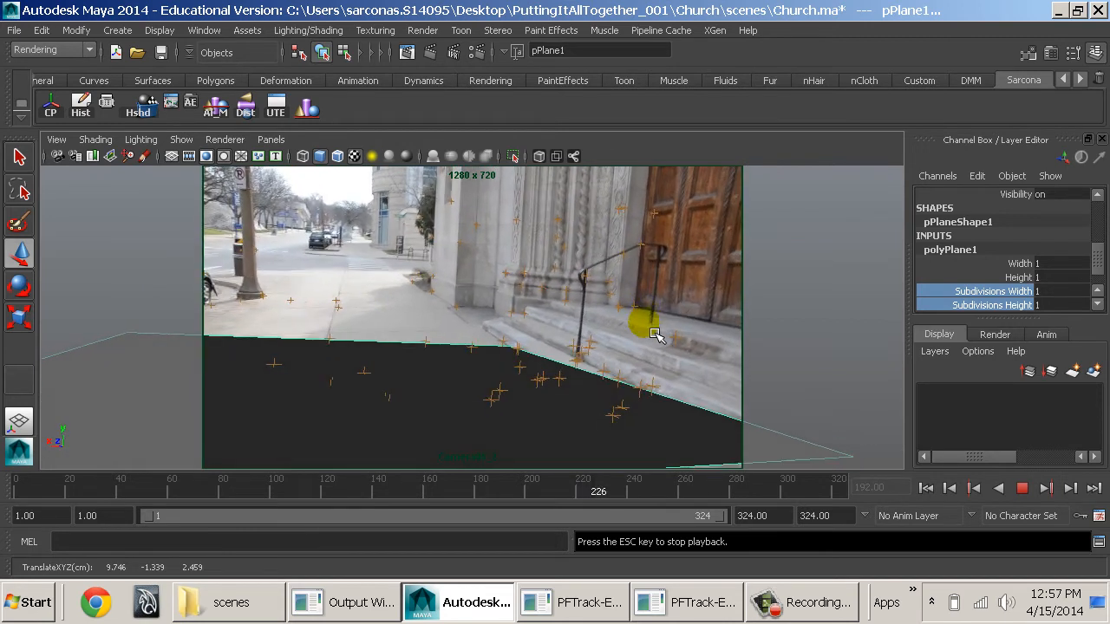
pyautogui.press('Escape')
# - Switch to the perspective view and examine the plane's position relative to the tracked points from several angles
pyautogui.press('space')
pyautogui.moveTo(654, 331); pyautogui.dragTo(651, 303)
pyautogui.keyDown('alt'); pyautogui.moveTo(636, 367); pyautogui.dragTo(475, 312, button='middle'); pyautogui.keyUp('alt')
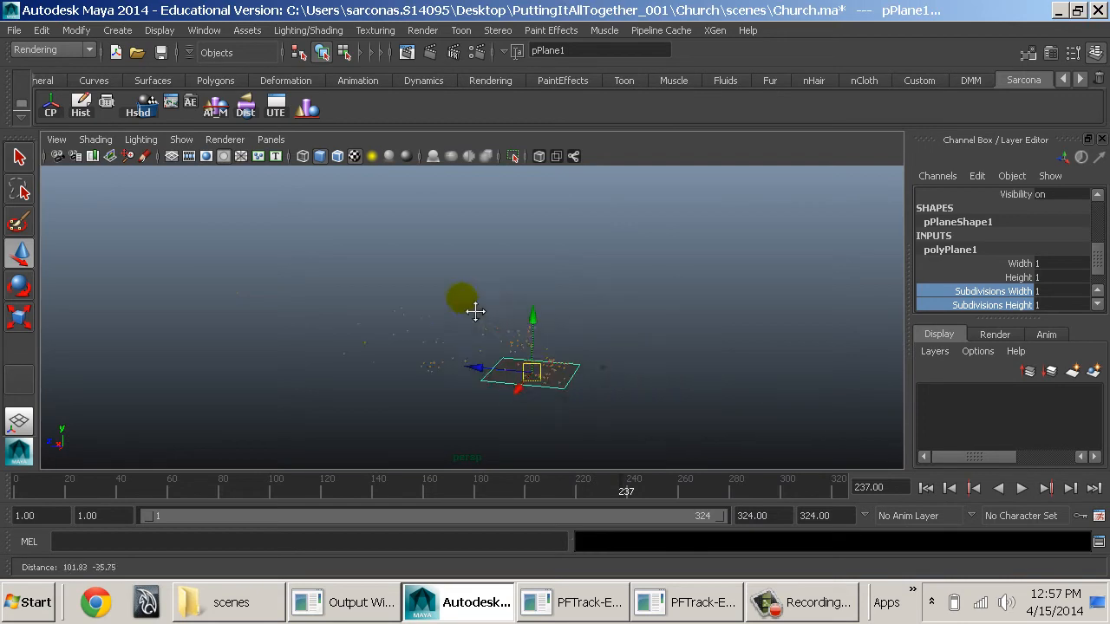
pyautogui.keyDown('alt'); pyautogui.moveTo(613, 379); pyautogui.dragTo(524, 316, button='middle'); pyautogui.keyUp('alt')
pyautogui.keyDown('alt'); pyautogui.moveTo(524, 315); pyautogui.dragTo(677, 358, button='right'); pyautogui.keyUp('alt')
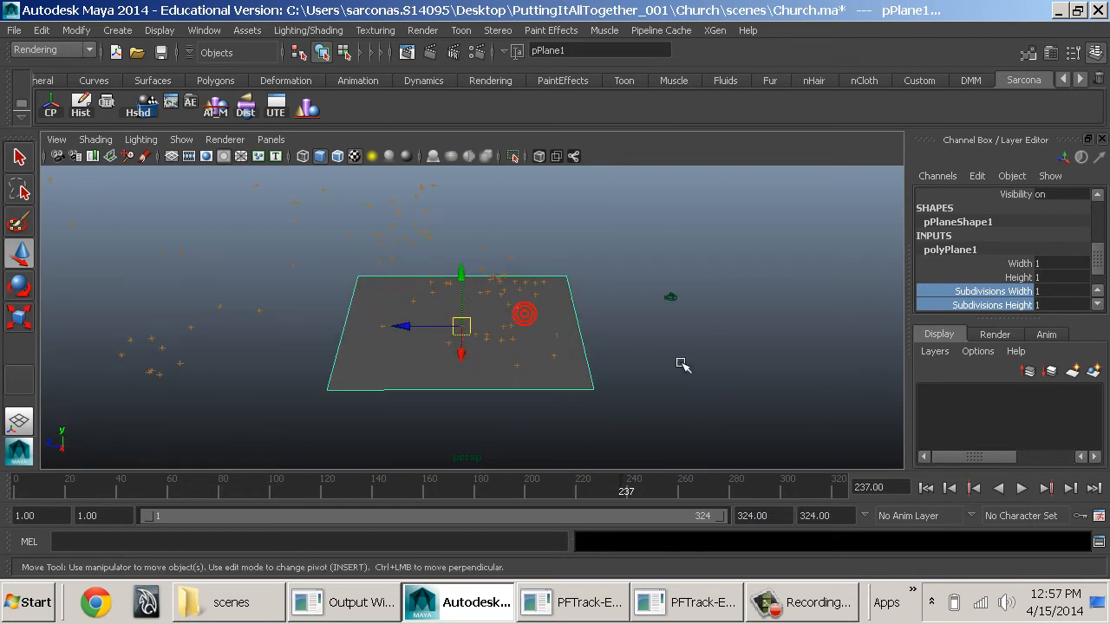
pyautogui.keyDown('alt'); pyautogui.moveTo(639, 341); pyautogui.dragTo(636, 309); pyautogui.keyUp('alt')
pyautogui.keyDown('alt'); pyautogui.moveTo(636, 310); pyautogui.dragTo(861, 420, button='right'); pyautogui.keyUp('alt')
pyautogui.keyDown('alt'); pyautogui.moveTo(671, 357); pyautogui.dragTo(738, 378); pyautogui.keyUp('alt')
pyautogui.keyDown('alt'); pyautogui.moveTo(738, 379); pyautogui.dragTo(875, 328, button='middle'); pyautogui.keyUp('alt')
pyautogui.keyDown('alt'); pyautogui.moveTo(875, 328); pyautogui.dragTo(601, 395); pyautogui.keyUp('alt')
# - Set the perspective view's background to black and display the scene in wireframe
pyautogui.hotkey('alt', 'b')
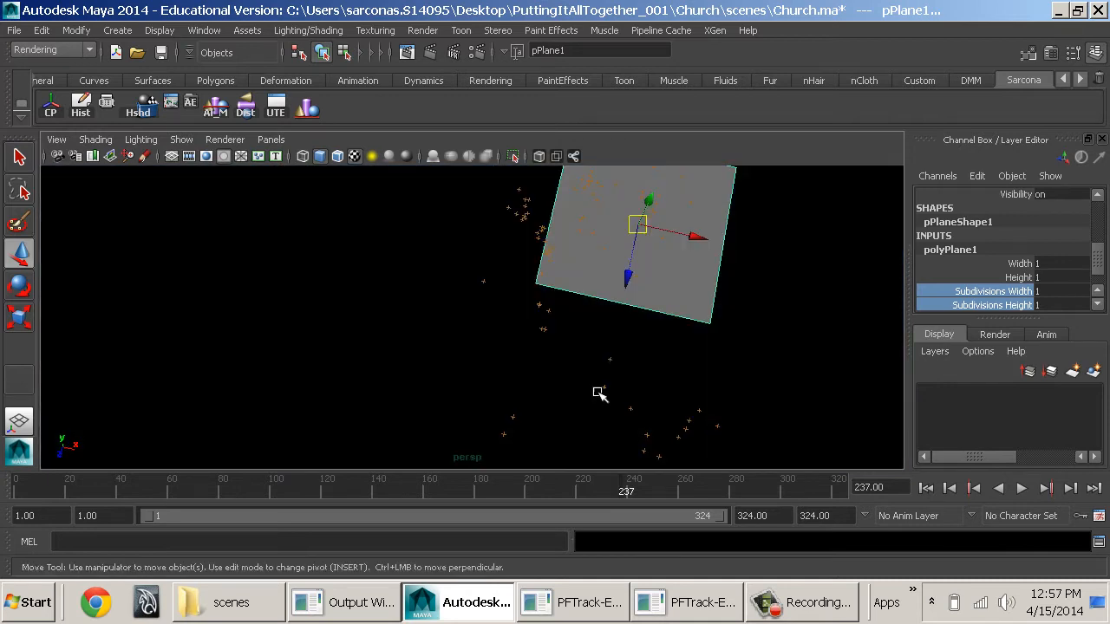
pyautogui.keyDown('alt'); pyautogui.moveTo(772, 360); pyautogui.dragTo(653, 337); pyautogui.keyUp('alt')
pyautogui.hotkey('alt', 'b')
pyautogui.hotkey('alt', 'b')
pyautogui.hotkey('alt', 'b')
pyautogui.hotkey('alt', 'b')
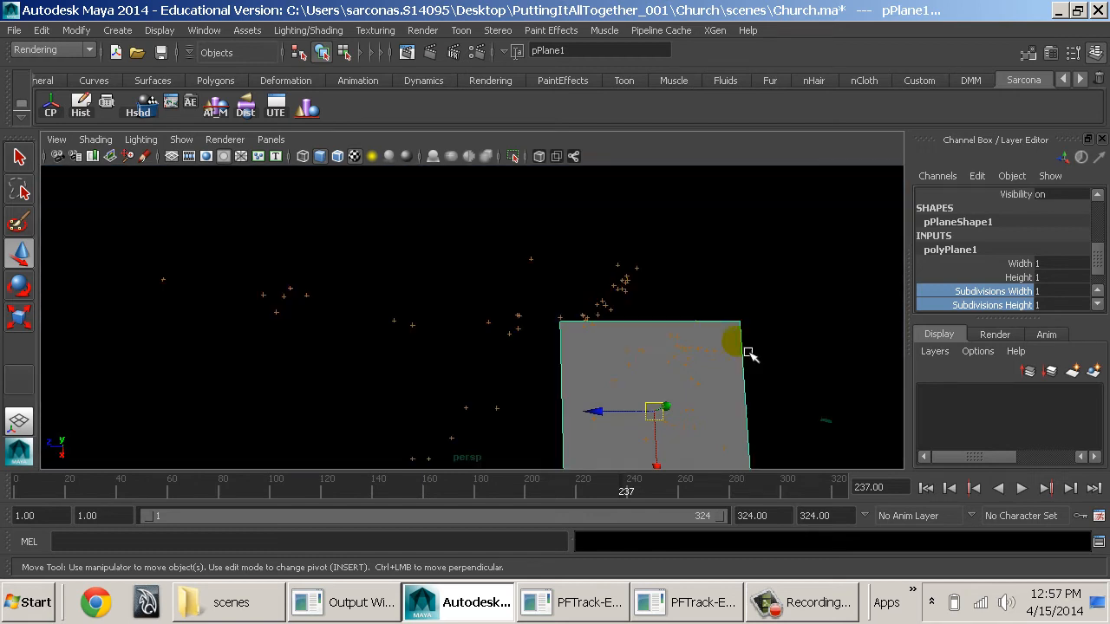
pyautogui.press('4')
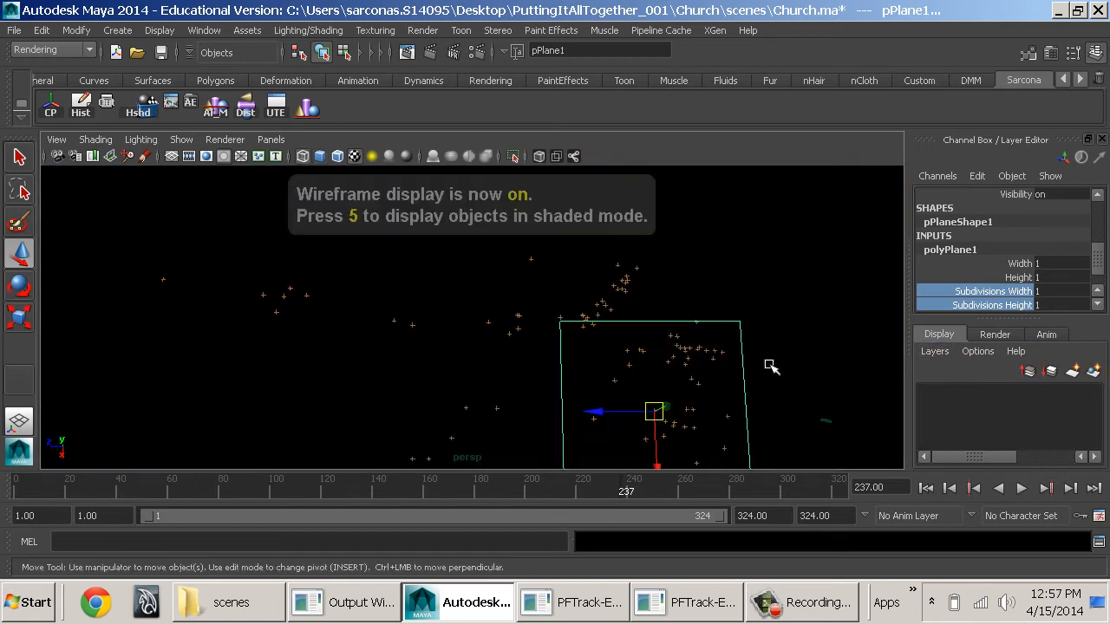
# - Move the plane along Z clear of the tracked points and select the cluster of points at ground level
pyautogui.moveTo(771, 367)
pyautogui.keyDown('alt'); pyautogui.mouseDown()
pyautogui.moveTo(743, 369)
pyautogui.moveTo(736, 402)
pyautogui.moveTo(747, 419)
pyautogui.moveTo(760, 363)
pyautogui.mouseUp(); pyautogui.keyUp('alt')
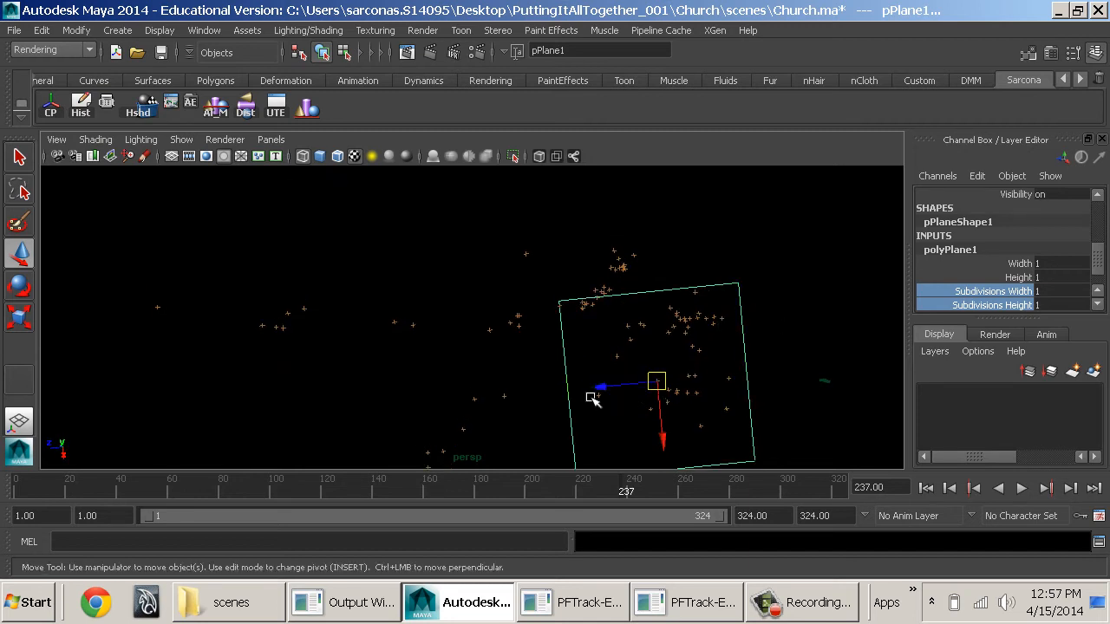
pyautogui.moveTo(592, 397); pyautogui.dragTo(852, 370)
pyautogui.moveTo(727, 293); pyautogui.dragTo(713, 353)
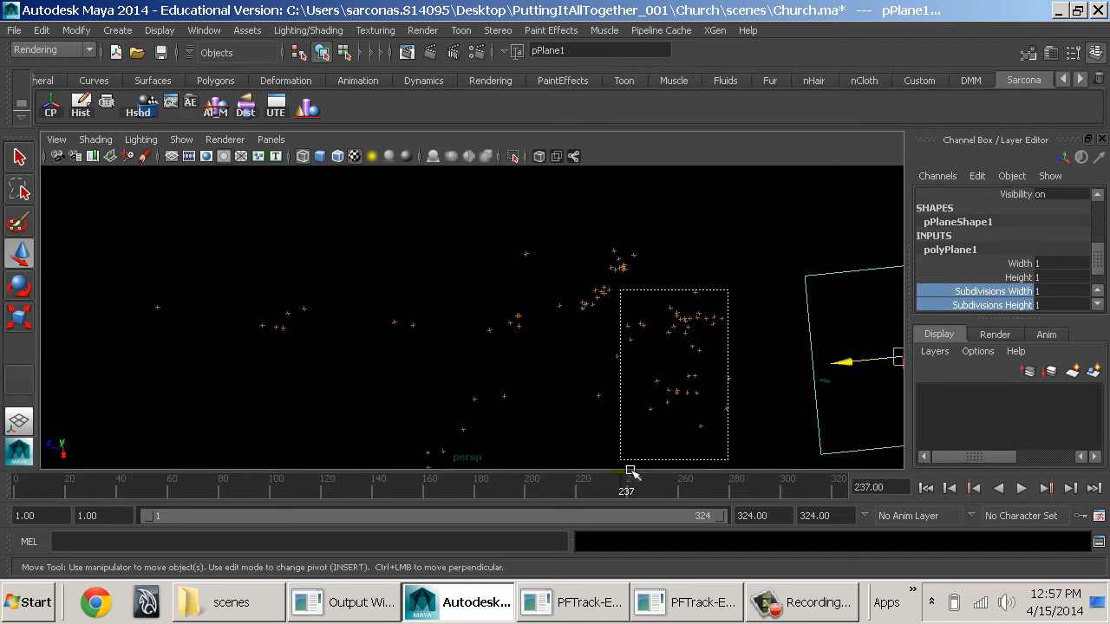
pyautogui.moveTo(604, 472); pyautogui.dragTo(598, 467)
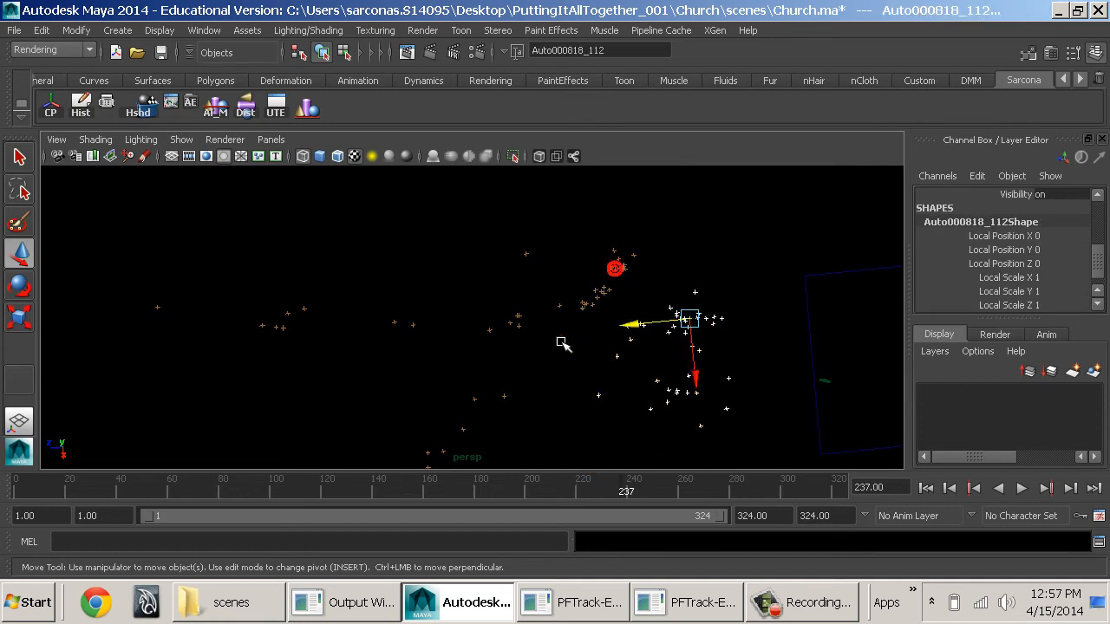
# - Check the selected points through the Camera01_2 view and remove those on the church steps from the selection
pyautogui.keyDown('alt'); pyautogui.moveTo(562, 343); pyautogui.dragTo(677, 317); pyautogui.keyUp('alt')
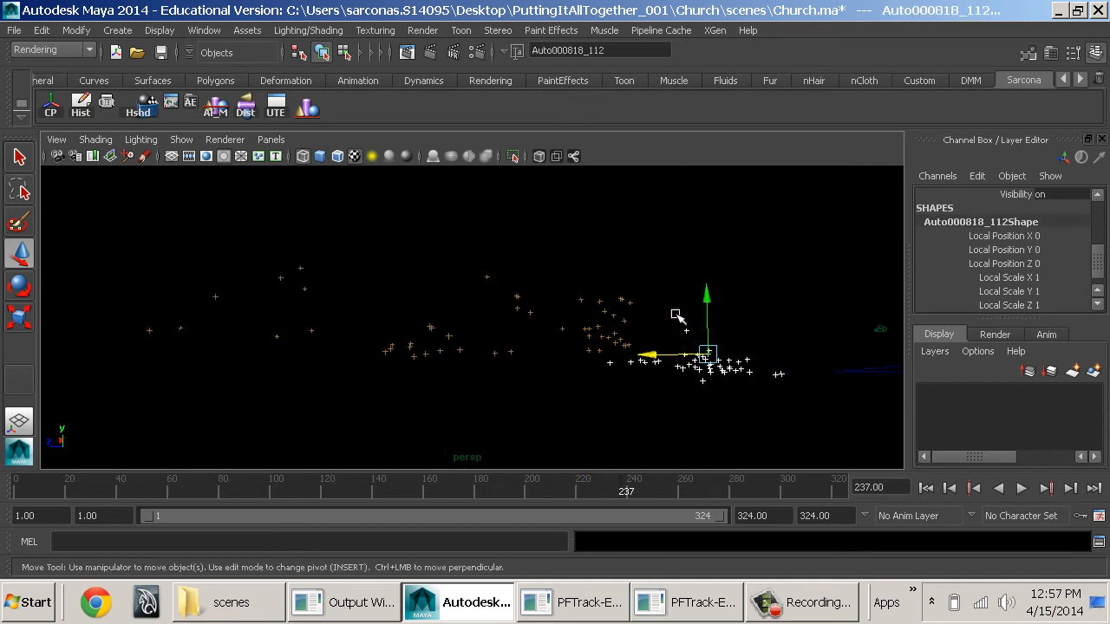
pyautogui.keyDown('alt'); pyautogui.moveTo(807, 396); pyautogui.dragTo(580, 415); pyautogui.keyUp('alt')
pyautogui.scroll(5, 580, 415)
pyautogui.keyDown('alt'); pyautogui.moveTo(580, 415); pyautogui.dragTo(638, 384, button='middle'); pyautogui.keyUp('alt')
pyautogui.keyDown('alt'); pyautogui.moveTo(637, 384); pyautogui.dragTo(615, 364); pyautogui.keyUp('alt')
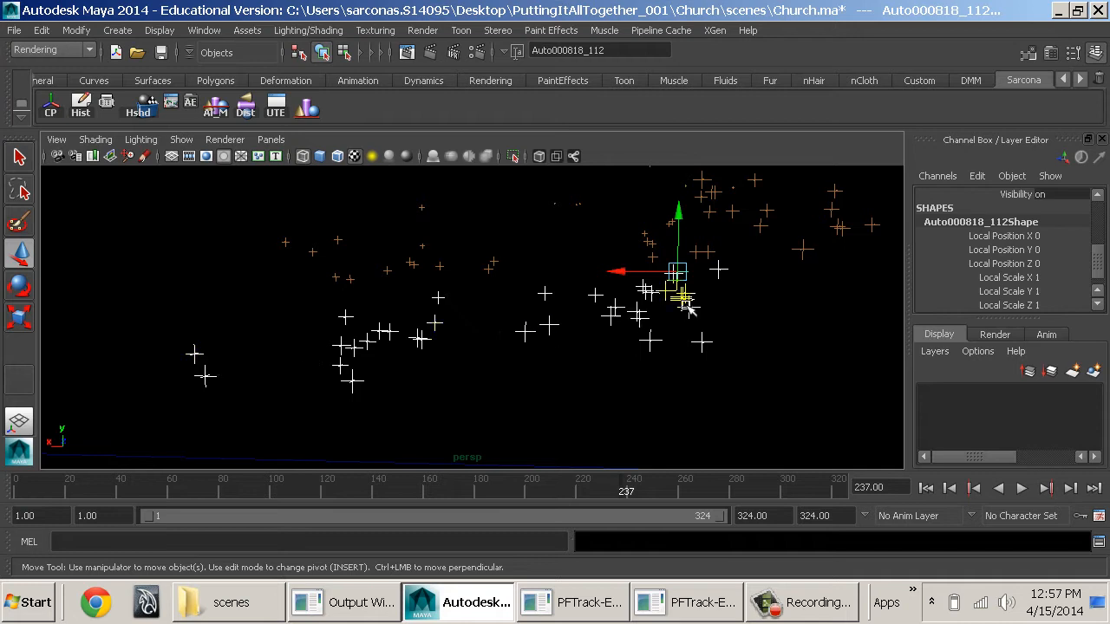
pyautogui.keyDown('alt'); pyautogui.moveTo(323, 376); pyautogui.dragTo(417, 316); pyautogui.keyUp('alt')
pyautogui.keyDown('alt'); pyautogui.moveTo(572, 297); pyautogui.dragTo(604, 279); pyautogui.keyUp('alt')
pyautogui.click(270, 139)
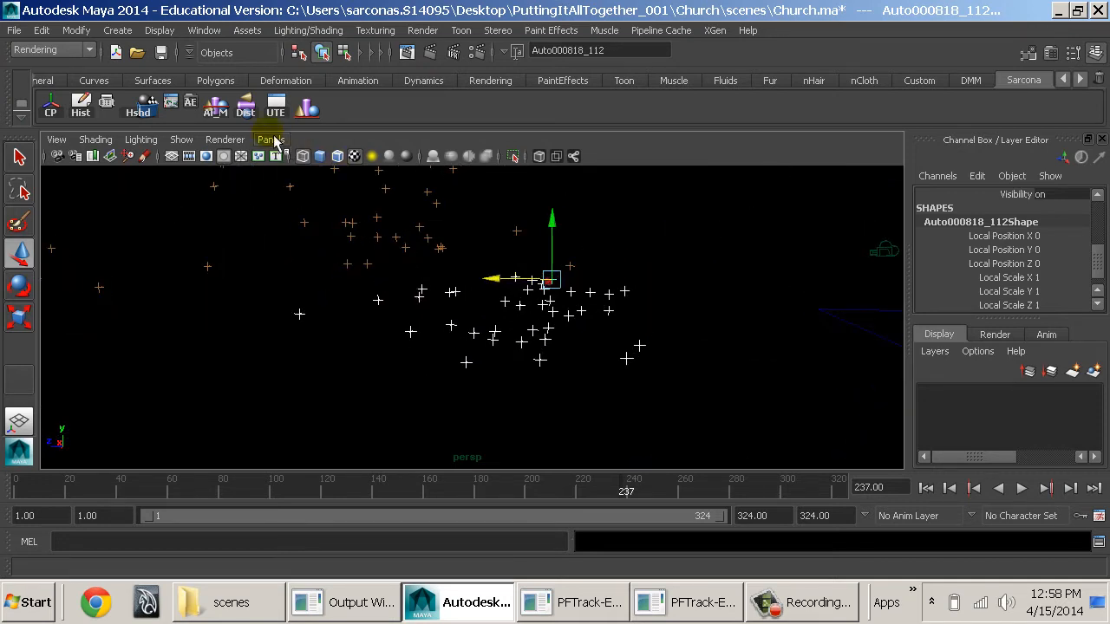
pyautogui.click(438, 154)
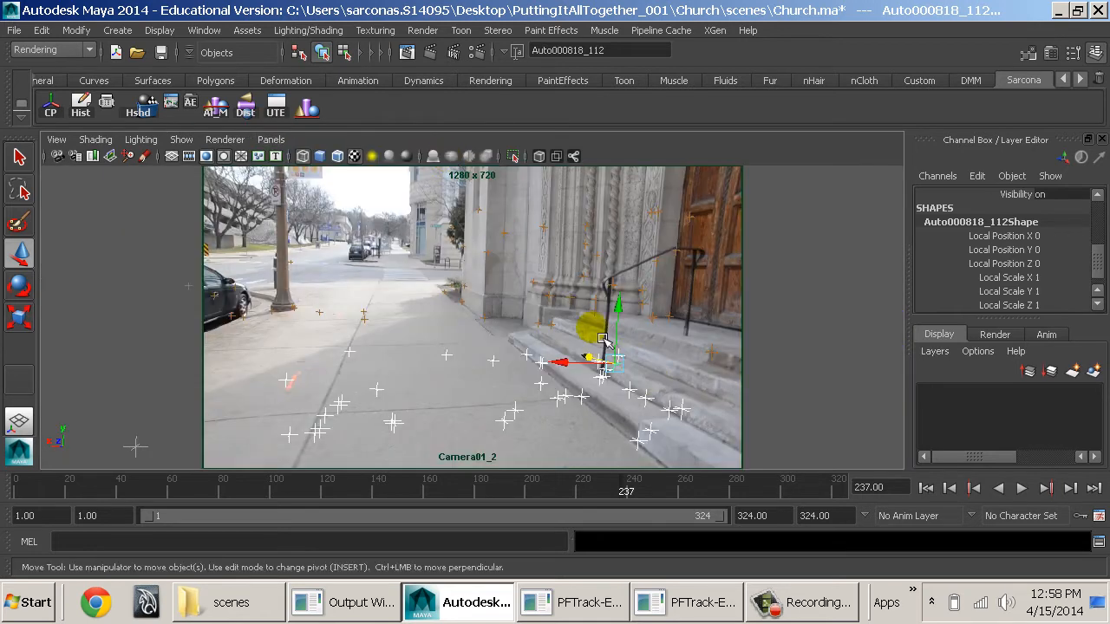
pyautogui.moveTo(639, 379); pyautogui.dragTo(674, 465)
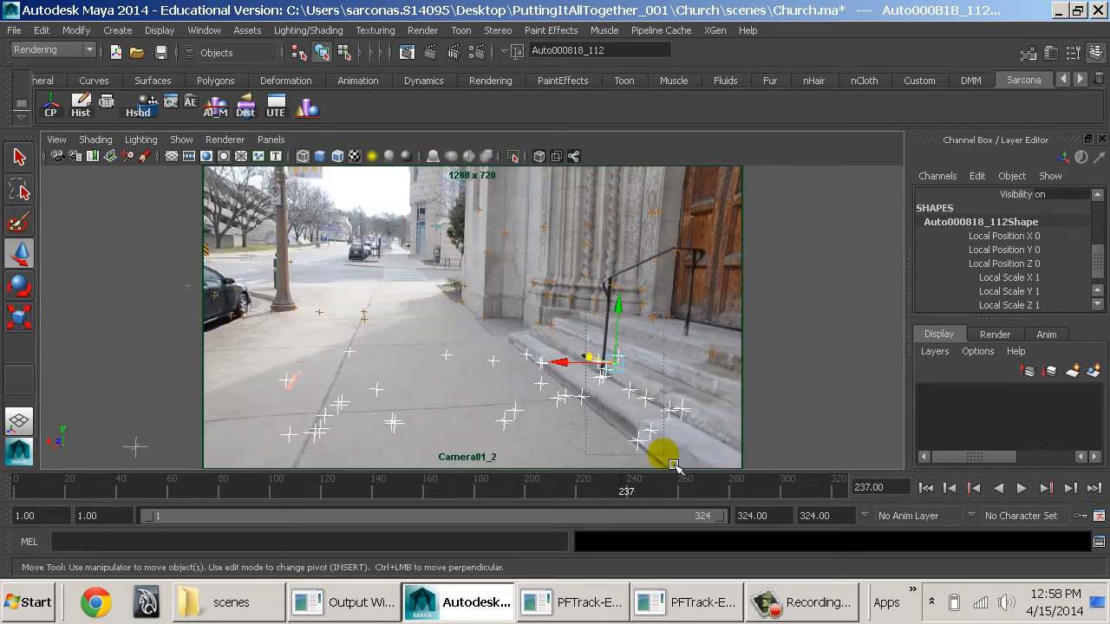
pyautogui.keyDown('ctrl'); pyautogui.moveTo(733, 492); pyautogui.dragTo(734, 492); pyautogui.keyUp('ctrl')
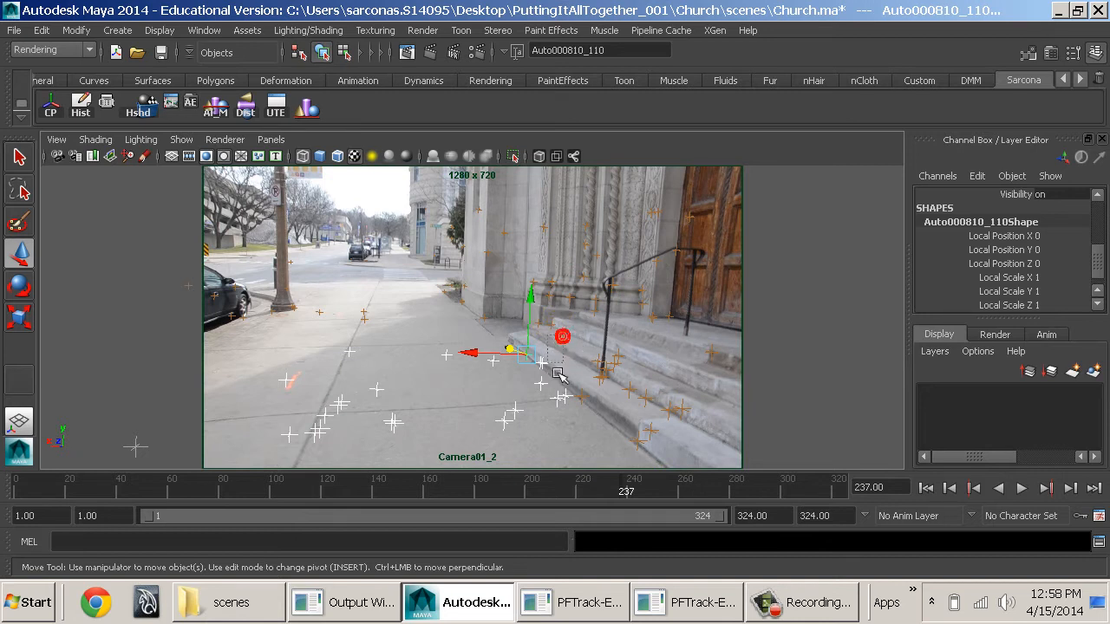
# - Examine how level the selected ground points are in the front, top and side views
pyautogui.press('space')
pyautogui.moveTo(577, 320); pyautogui.dragTo(469, 331)
pyautogui.press('space')
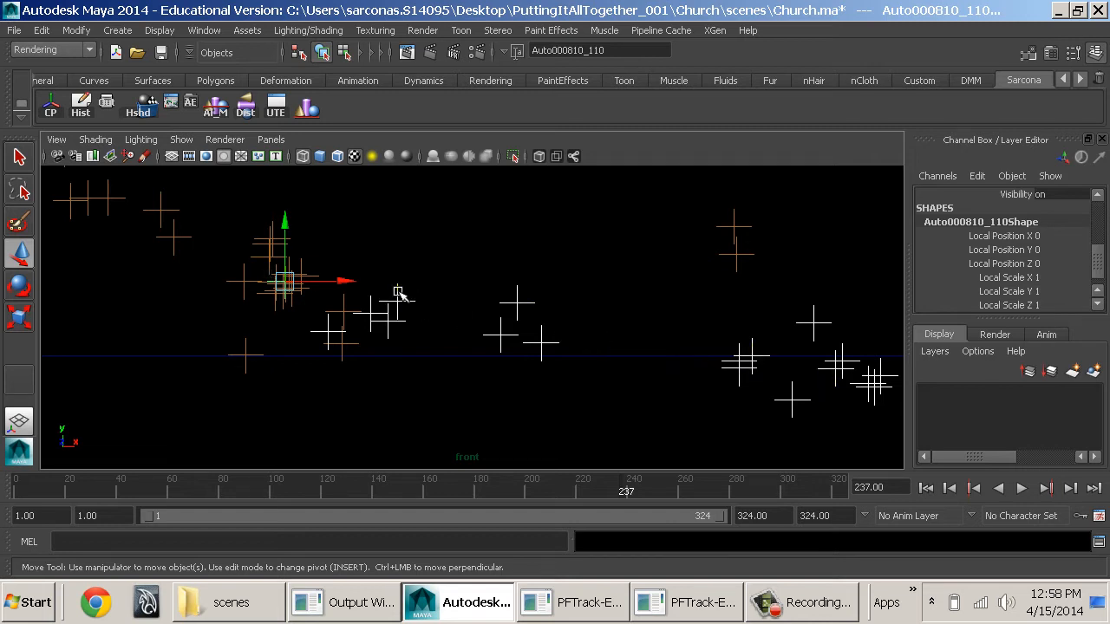
pyautogui.press('space')
pyautogui.moveTo(397, 292); pyautogui.dragTo(341, 293)
pyautogui.keyDown('alt'); pyautogui.moveTo(624, 322); pyautogui.dragTo(520, 323, button='right'); pyautogui.keyUp('alt')
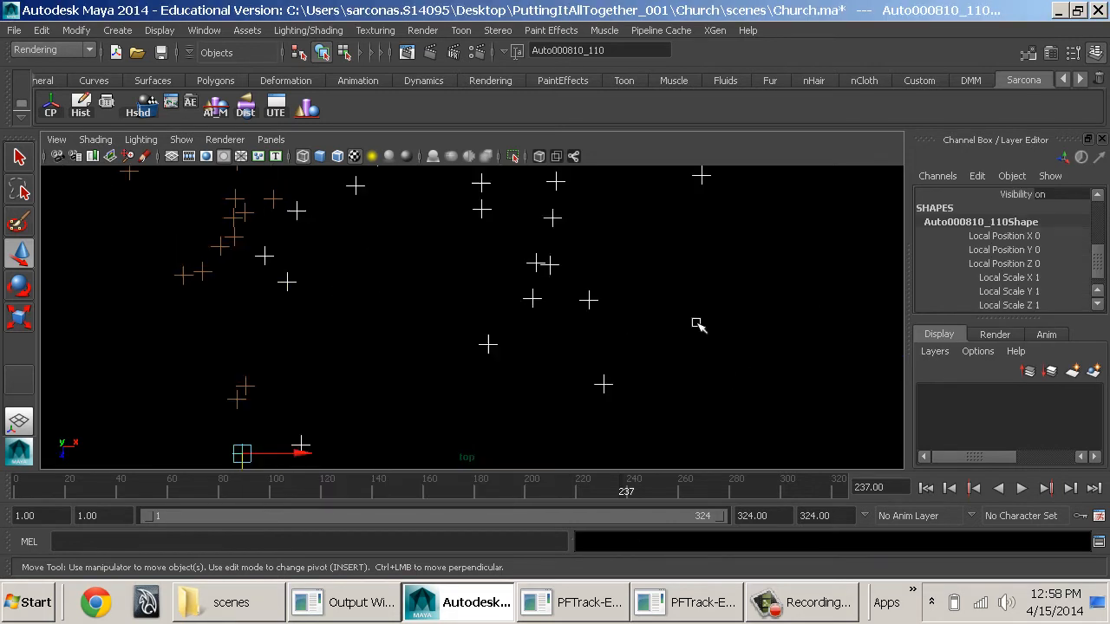
pyautogui.keyDown('alt'); pyautogui.moveTo(683, 319); pyautogui.dragTo(476, 325, button='right'); pyautogui.keyUp('alt')
pyautogui.keyDown('alt'); pyautogui.moveTo(476, 324); pyautogui.dragTo(483, 330, button='middle'); pyautogui.keyUp('alt')
pyautogui.press('space')
pyautogui.moveTo(483, 329); pyautogui.dragTo(568, 323)
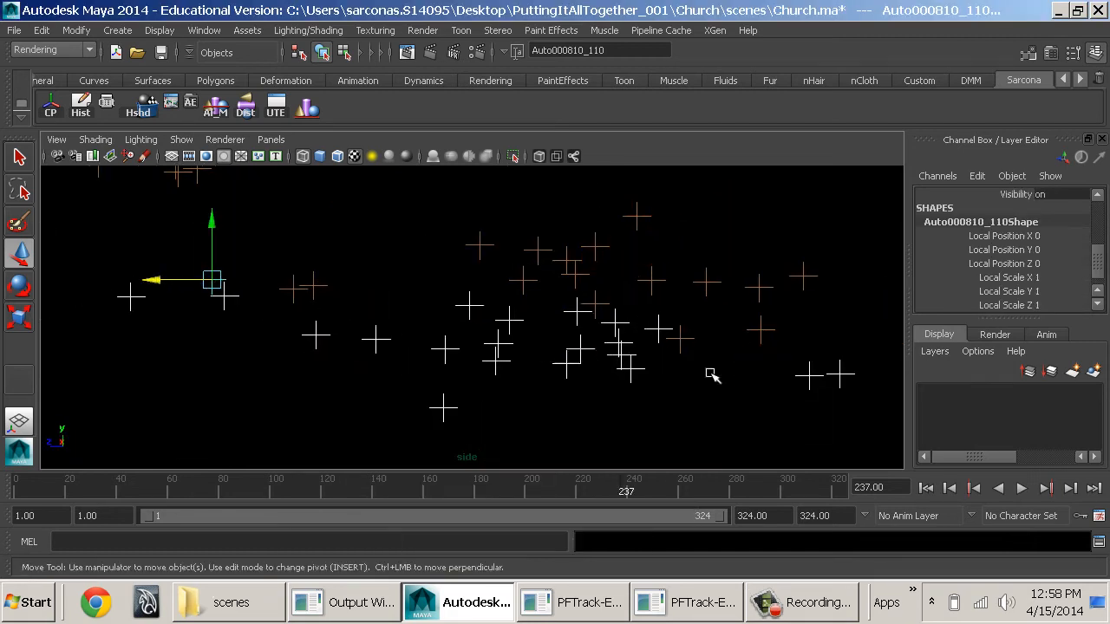
pyautogui.keyDown('alt'); pyautogui.click(773, 386); pyautogui.keyUp('alt')
pyautogui.keyDown('alt'); pyautogui.moveTo(774, 387); pyautogui.dragTo(619, 339, button='right'); pyautogui.keyUp('alt')
pyautogui.keyDown('alt'); pyautogui.moveTo(619, 339); pyautogui.dragTo(731, 364, button='middle'); pyautogui.keyUp('alt')
# - In the shaded perspective view, invert the point selection, assign the non-ground points to a new display layer and hide that layer
pyautogui.press('space')
pyautogui.moveTo(719, 352); pyautogui.dragTo(726, 338)
pyautogui.press('5')
pyautogui.click(590, 364)
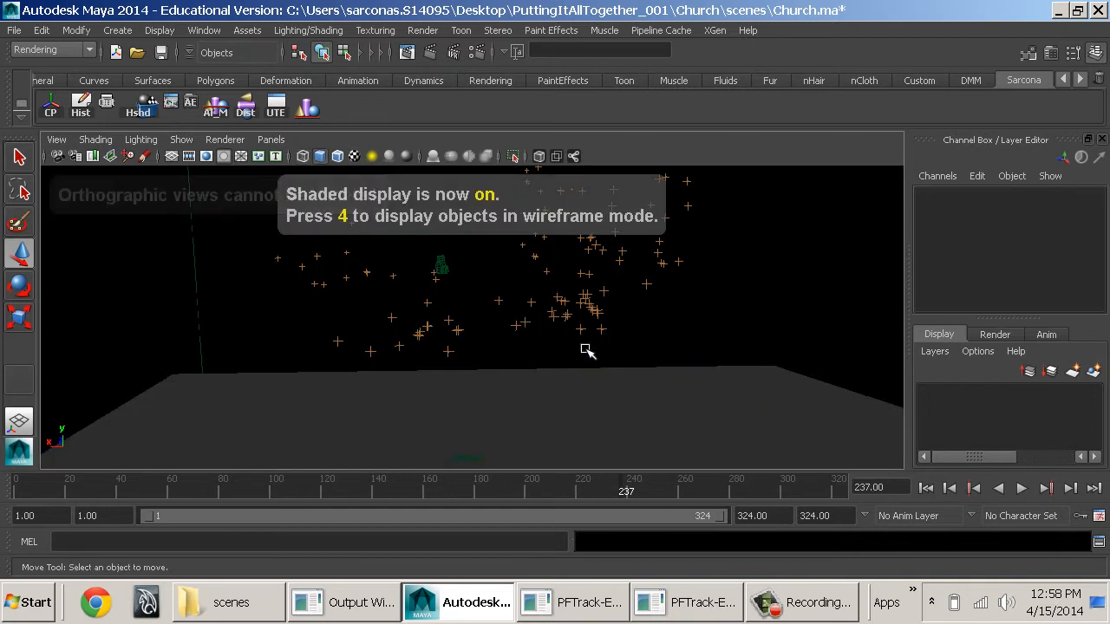
pyautogui.hotkey('ctrl', 'z')
pyautogui.keyDown('alt'); pyautogui.moveTo(565, 337); pyautogui.dragTo(739, 360); pyautogui.keyUp('alt')
pyautogui.keyDown('alt'); pyautogui.moveTo(739, 360); pyautogui.dragTo(483, 315, button='right'); pyautogui.keyUp('alt')
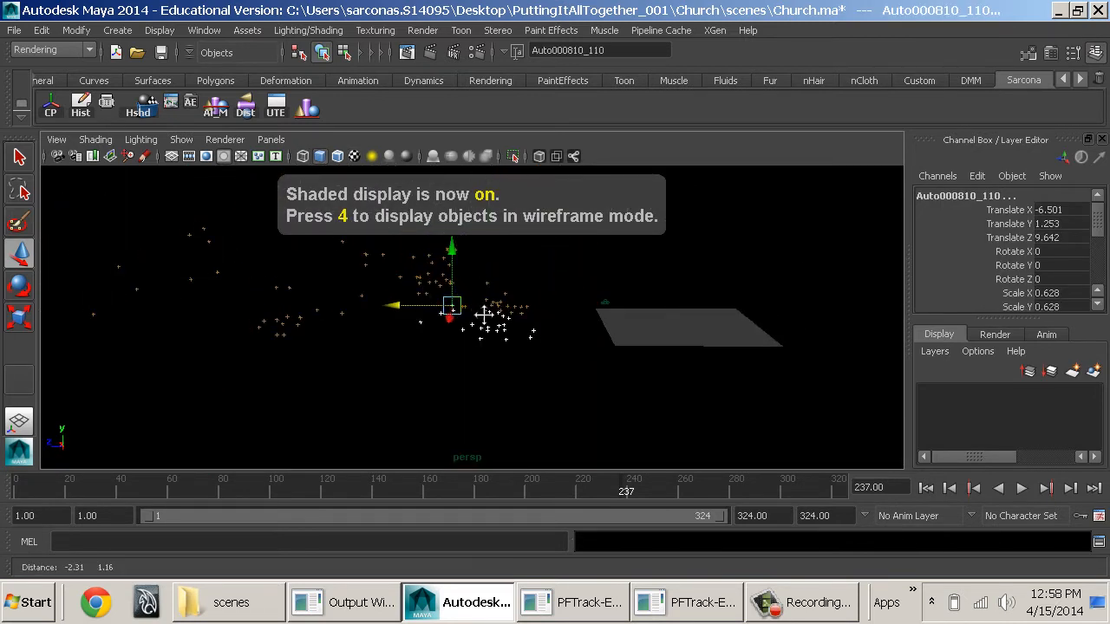
pyautogui.moveTo(571, 389)
pyautogui.mouseDown()
pyautogui.moveTo(42, 215)
pyautogui.moveTo(57, 189)
pyautogui.mouseUp()
pyautogui.moveTo(577, 337)
pyautogui.keyDown('alt'); pyautogui.mouseDown()
pyautogui.moveTo(575, 375)
pyautogui.moveTo(451, 349)
pyautogui.moveTo(590, 350)
pyautogui.mouseUp(); pyautogui.keyUp('alt')
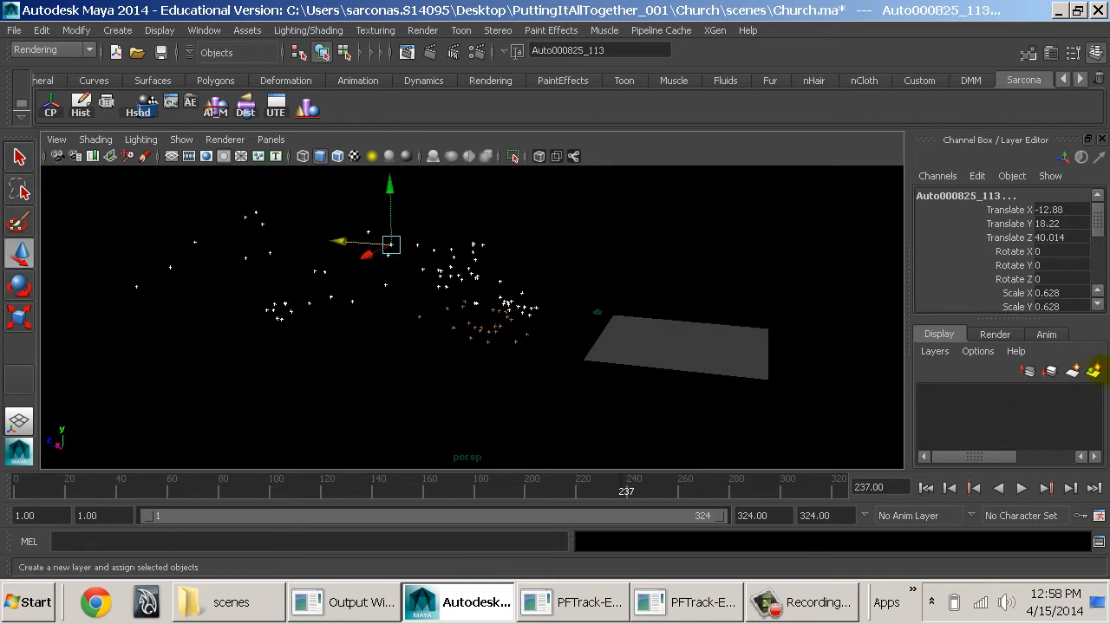
pyautogui.click(1095, 371)
pyautogui.click(928, 393)
# - Select the distant stray tracking points still visible and add them to the hidden layer1
pyautogui.keyDown('alt'); pyautogui.moveTo(632, 349); pyautogui.dragTo(693, 345); pyautogui.keyUp('alt')
pyautogui.keyDown('alt'); pyautogui.moveTo(694, 345); pyautogui.dragTo(700, 333, button='right'); pyautogui.keyUp('alt')
pyautogui.keyDown('alt'); pyautogui.moveTo(701, 333); pyautogui.dragTo(636, 306); pyautogui.keyUp('alt')
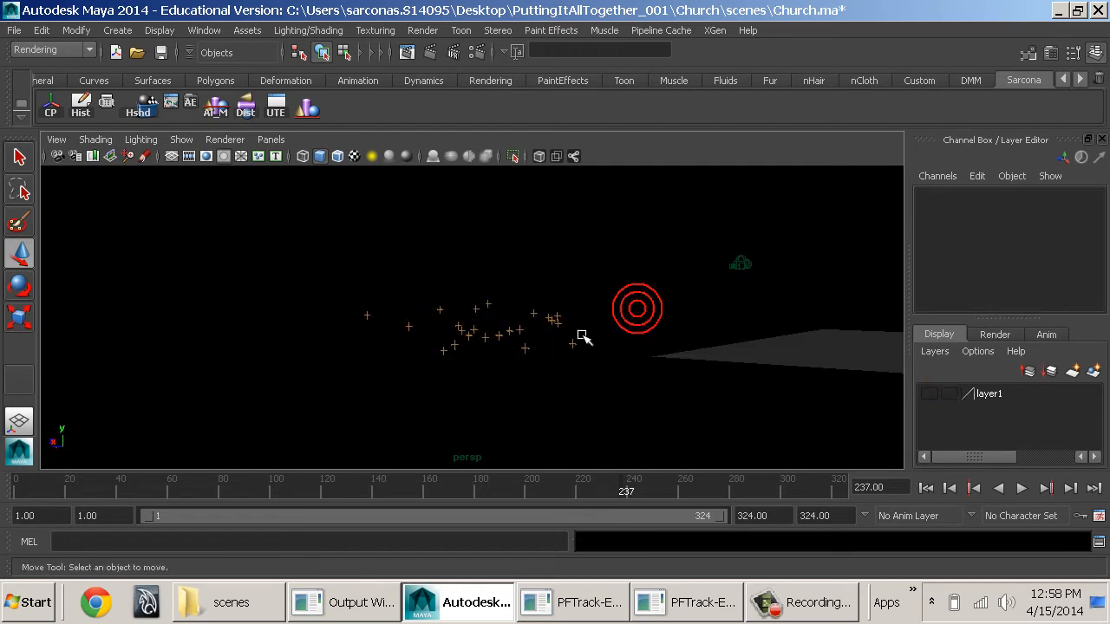
pyautogui.moveTo(584, 336); pyautogui.dragTo(468, 309)
pyautogui.keyDown('alt'); pyautogui.moveTo(525, 359); pyautogui.dragTo(536, 361); pyautogui.keyUp('alt')
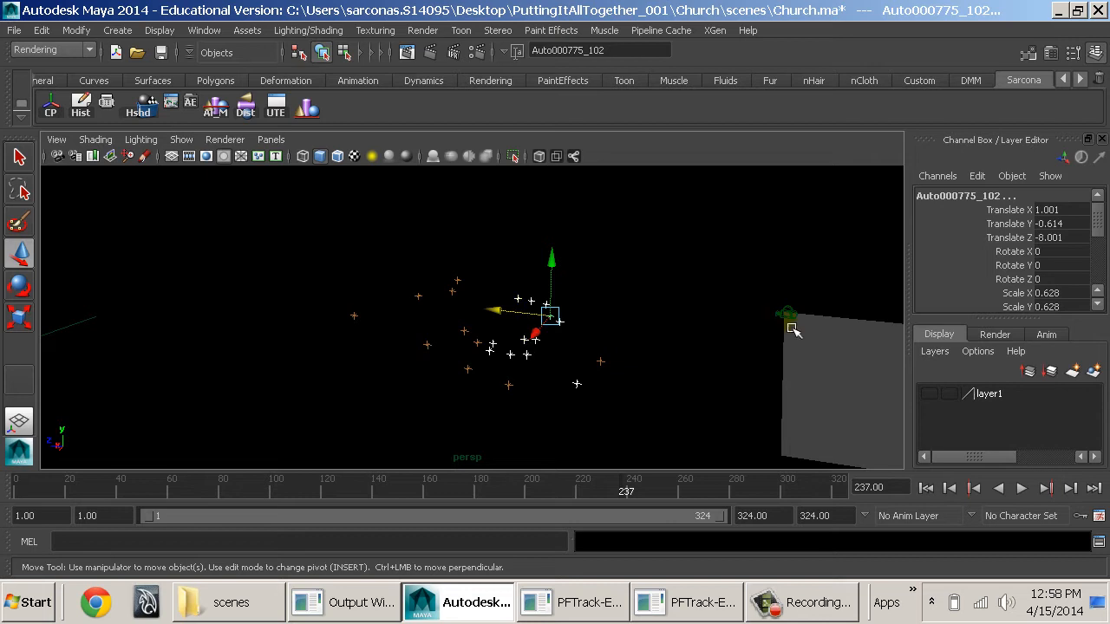
pyautogui.keyDown('alt'); pyautogui.moveTo(789, 387); pyautogui.dragTo(615, 380); pyautogui.keyUp('alt')
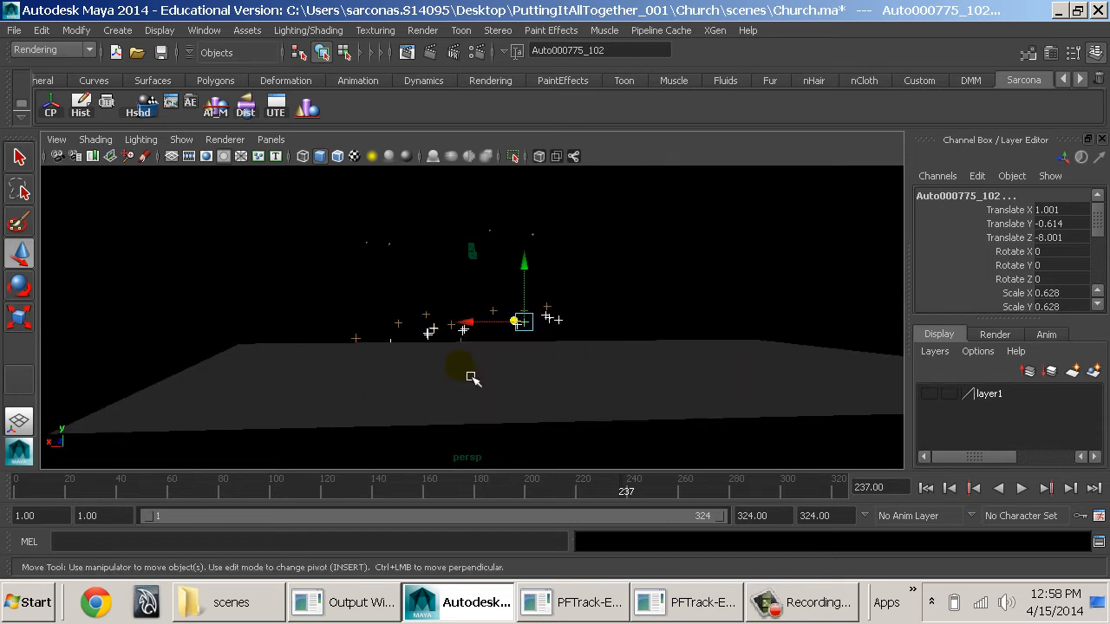
pyautogui.moveTo(323, 264); pyautogui.dragTo(642, 240)
pyautogui.keyDown('alt'); pyautogui.moveTo(488, 295); pyautogui.dragTo(553, 309); pyautogui.keyUp('alt')
pyautogui.moveTo(349, 283); pyautogui.dragTo(130, 243)
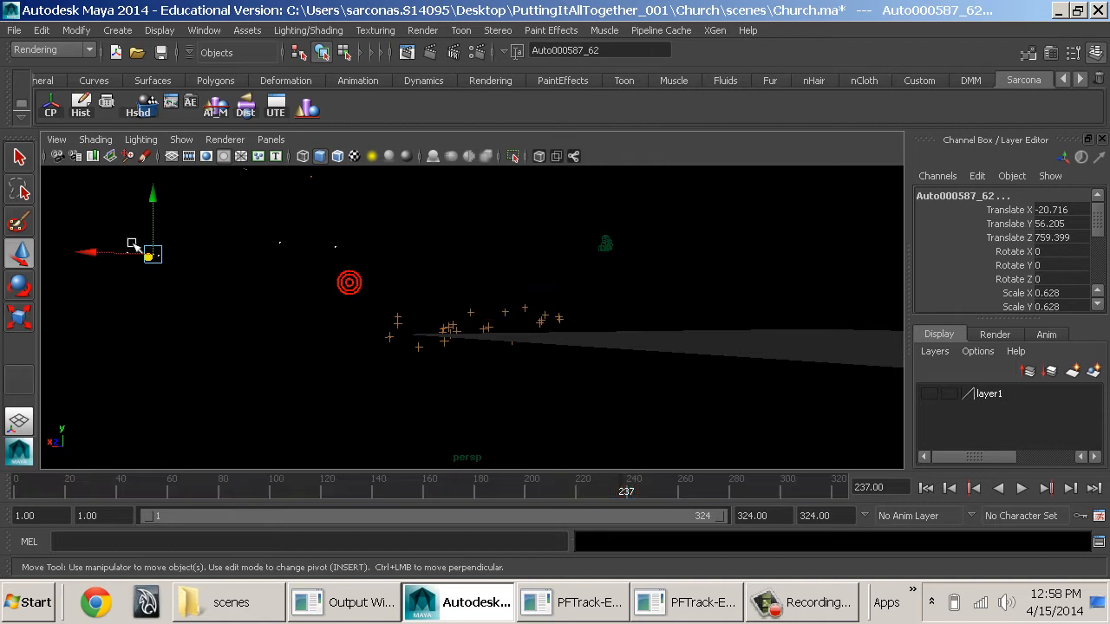
pyautogui.rightClick(1010, 409)
pyautogui.click(974, 424)
pyautogui.click(639, 307)
# - Inspect the camera and point group inside pf_data in the Outliner and select the whole pf_data group
pyautogui.keyDown('alt'); pyautogui.moveTo(639, 307); pyautogui.dragTo(597, 341); pyautogui.keyUp('alt')
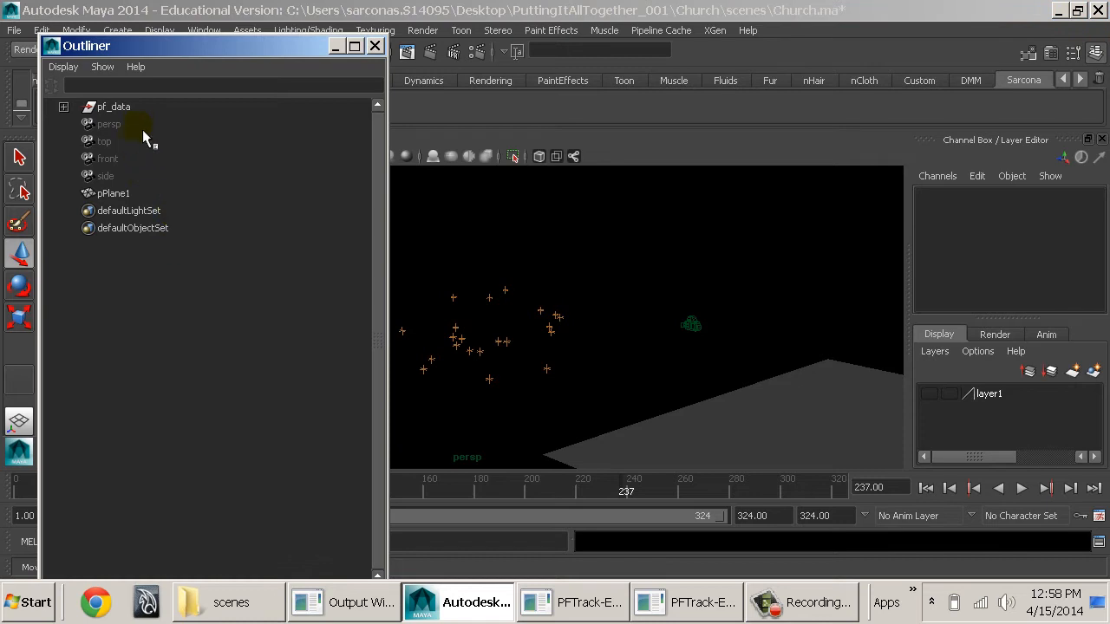
pyautogui.click(113, 106)
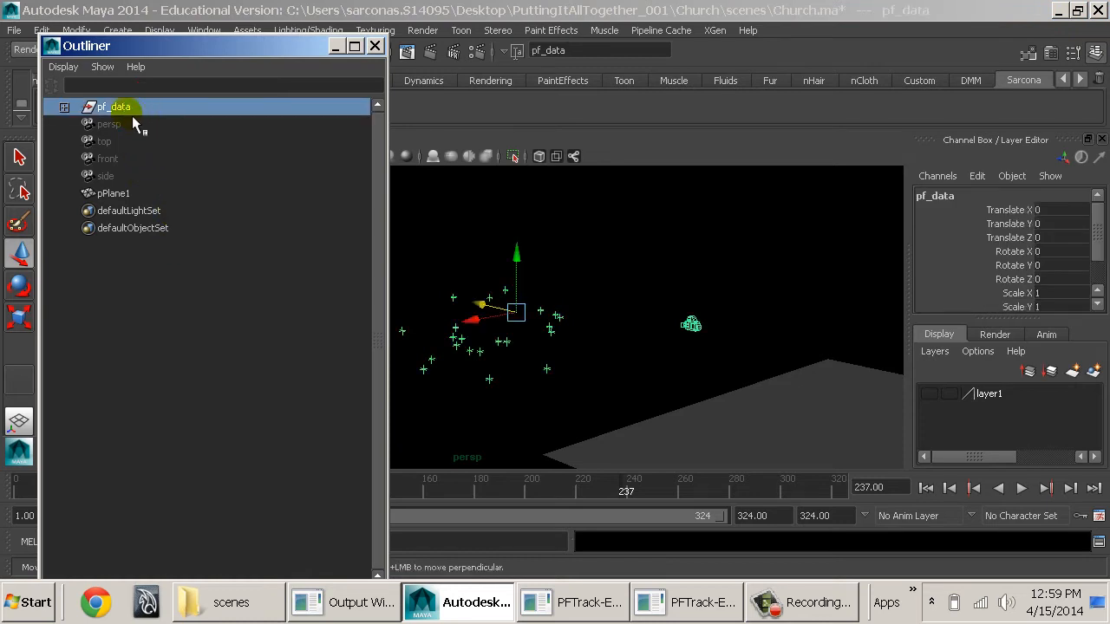
pyautogui.click(65, 107)
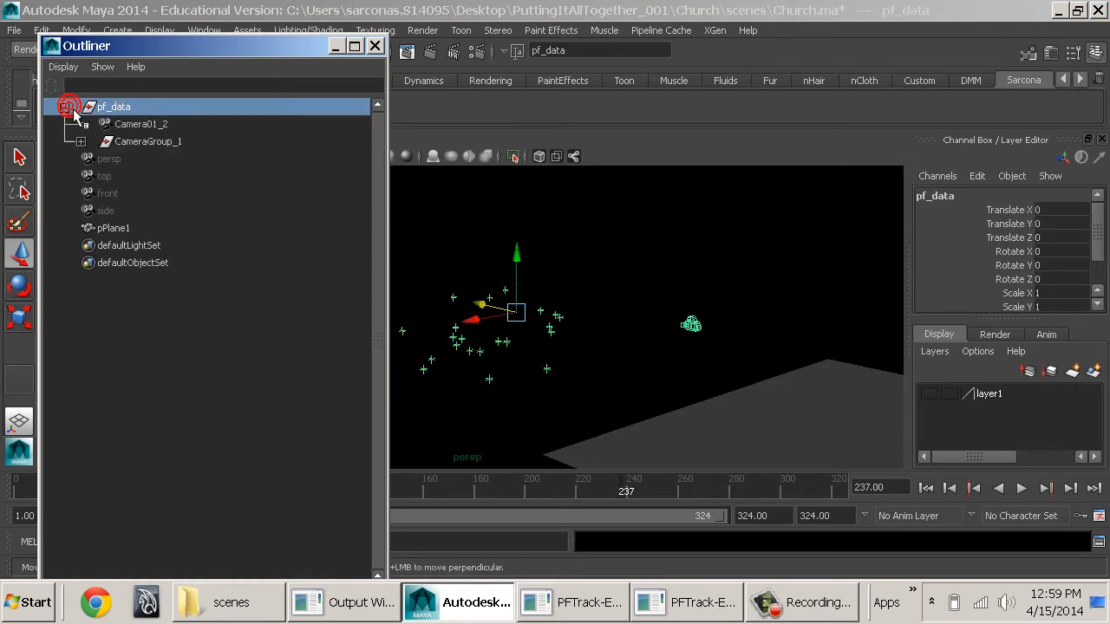
pyautogui.click(130, 127)
pyautogui.click(139, 141)
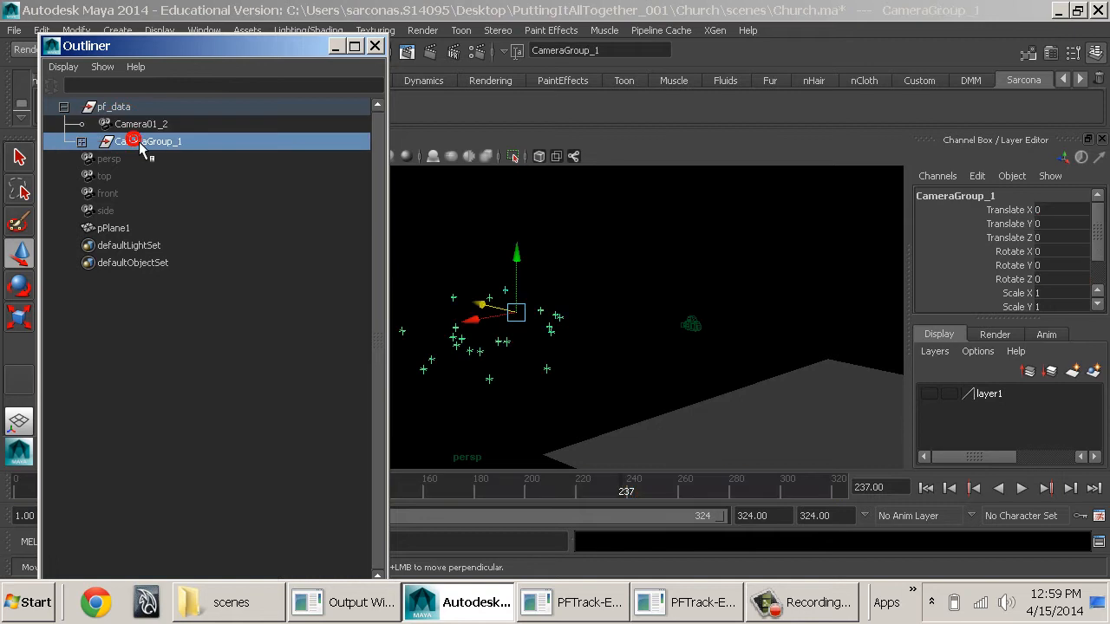
pyautogui.click(65, 107)
pyautogui.click(102, 111)
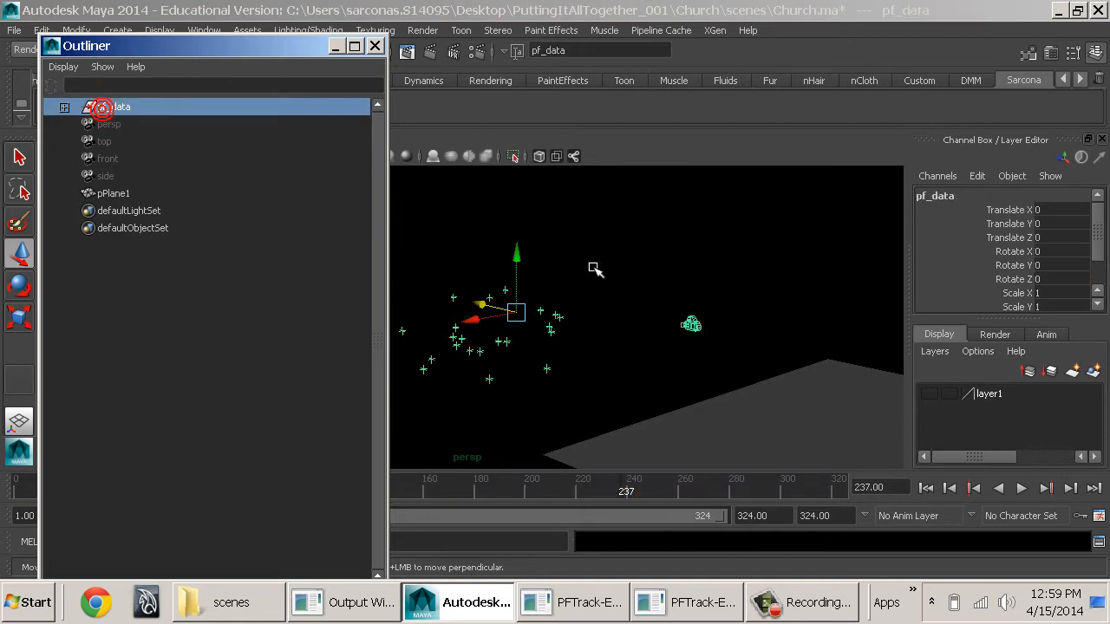
pyautogui.moveTo(770, 379)
pyautogui.keyDown('alt'); pyautogui.mouseDown(button='middle')
pyautogui.moveTo(782, 391)
pyautogui.moveTo(775, 383)
pyautogui.mouseUp(button='middle'); pyautogui.keyUp('alt')
pyautogui.keyDown('alt'); pyautogui.moveTo(774, 383); pyautogui.dragTo(415, 308, button='right'); pyautogui.keyUp('alt')
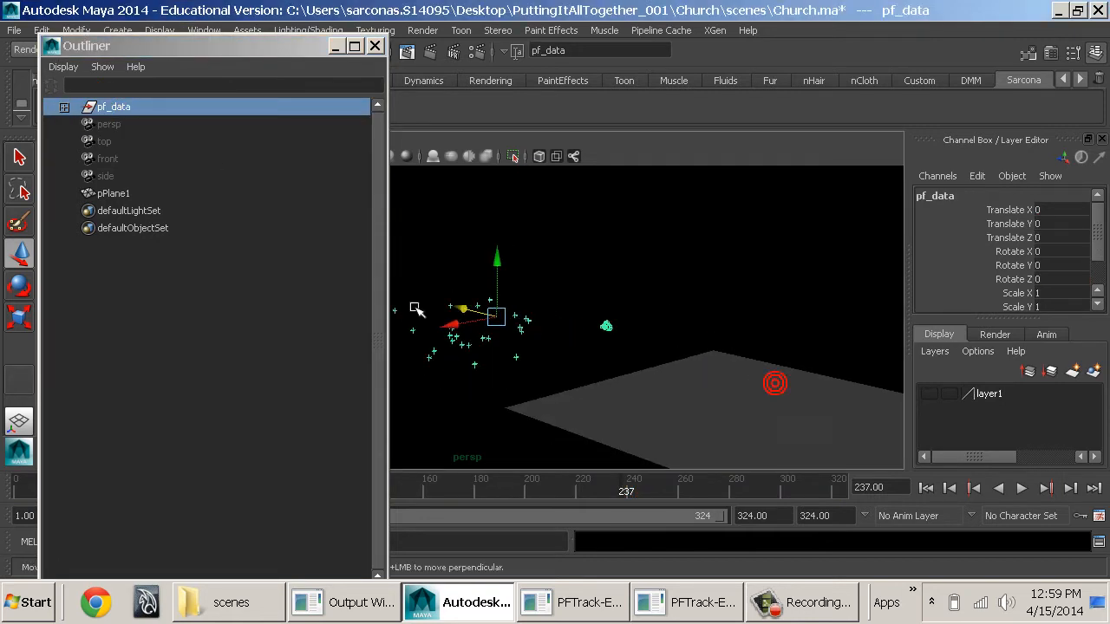
# - Select the plane and set its Translate X, Y and Z to 0
pyautogui.click(757, 424)
pyautogui.moveTo(1049, 210); pyautogui.dragTo(1049, 237)
pyautogui.write('0')
pyautogui.press('Return')
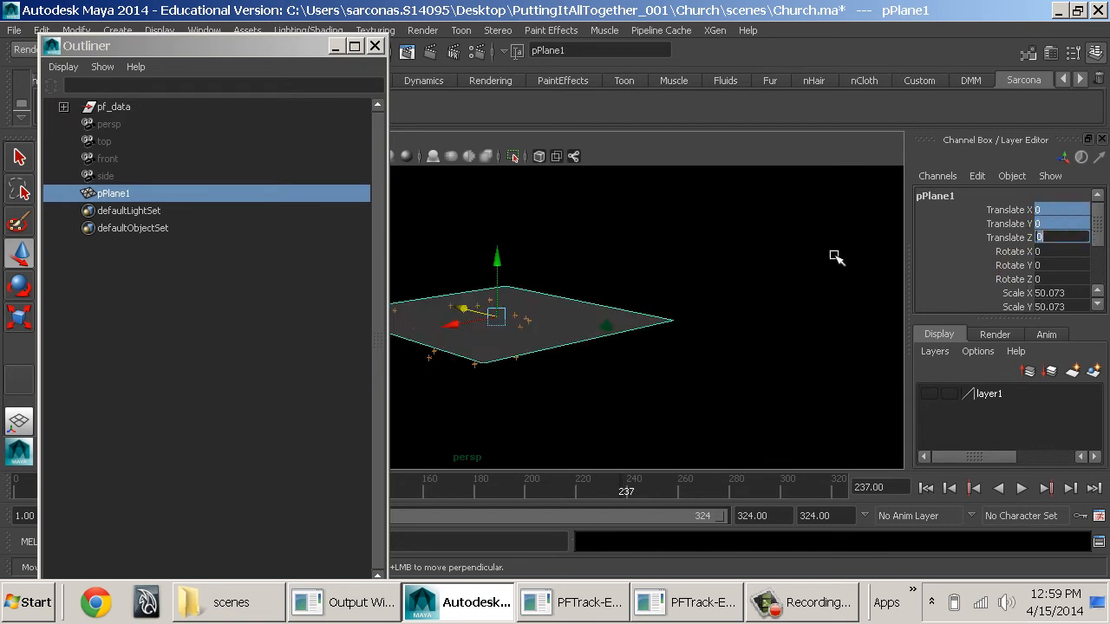
# - Rotate the pf_data group to about X 2.945, Y 0.173, Z 5.029 so its ground points lie parallel to the plane
pyautogui.click(148, 106)
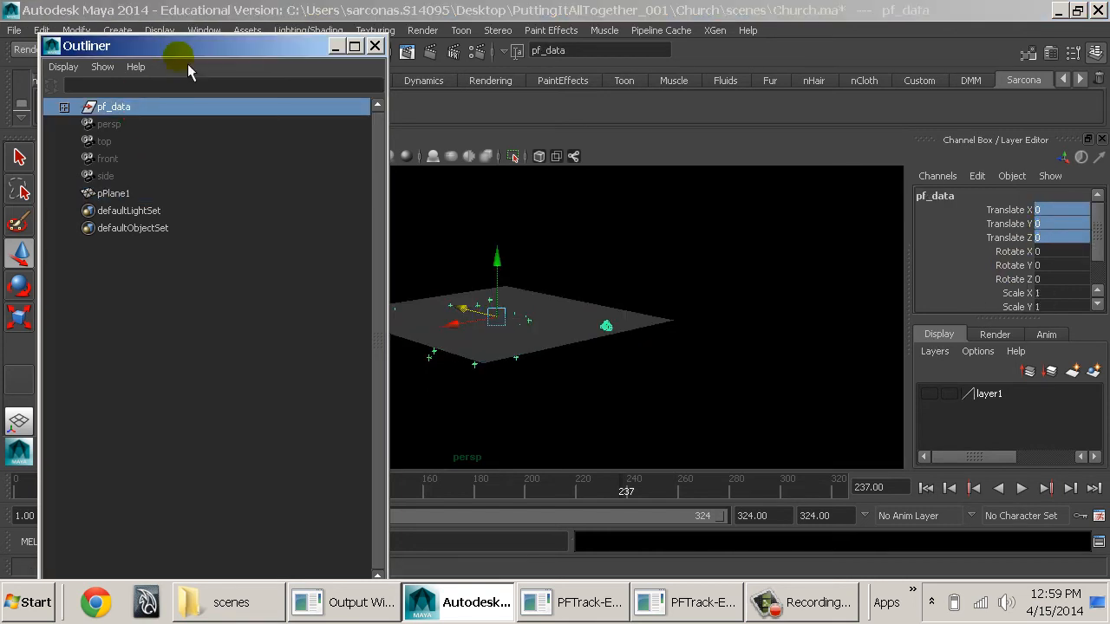
pyautogui.moveTo(177, 45); pyautogui.dragTo(784, 162)
pyautogui.keyDown('alt'); pyautogui.moveTo(476, 231); pyautogui.dragTo(555, 265, button='right'); pyautogui.keyUp('alt')
pyautogui.press('e')
pyautogui.keyDown('alt'); pyautogui.moveTo(555, 265); pyautogui.dragTo(364, 276); pyautogui.keyUp('alt')
pyautogui.moveTo(448, 290)
pyautogui.mouseDown()
pyautogui.moveTo(451, 279)
pyautogui.moveTo(443, 286)
pyautogui.mouseUp()
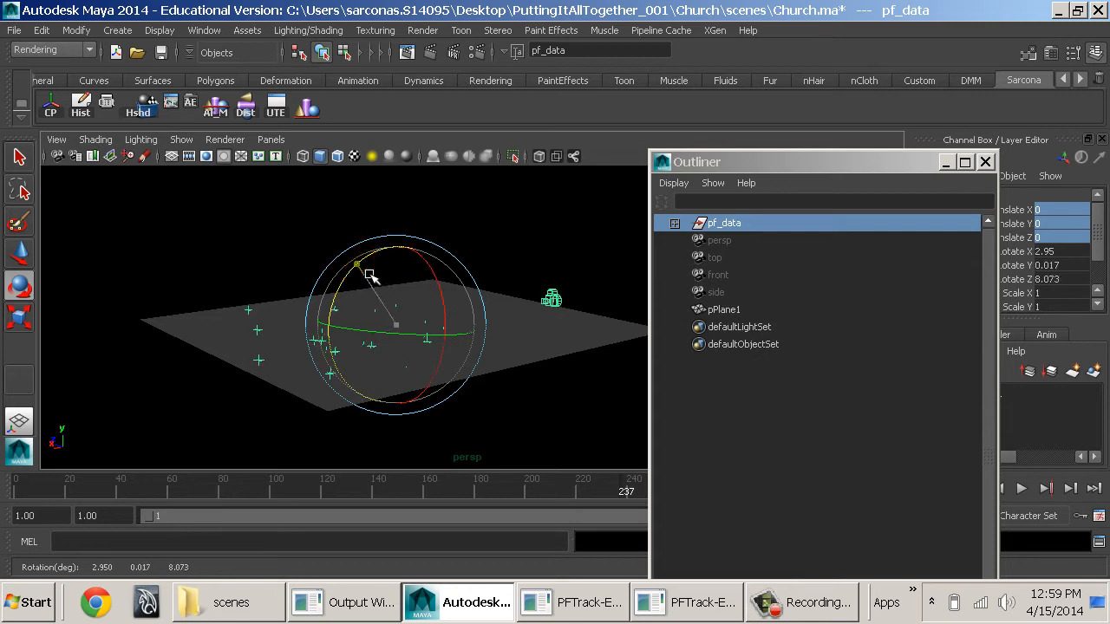
pyautogui.moveTo(371, 275); pyautogui.dragTo(373, 279)
# - Move the pf_data group vertically to Translate Y 0.443 so its ground points rest on the plane
pyautogui.press('w')
pyautogui.keyDown('alt'); pyautogui.moveTo(480, 337); pyautogui.dragTo(482, 335); pyautogui.keyUp('alt')
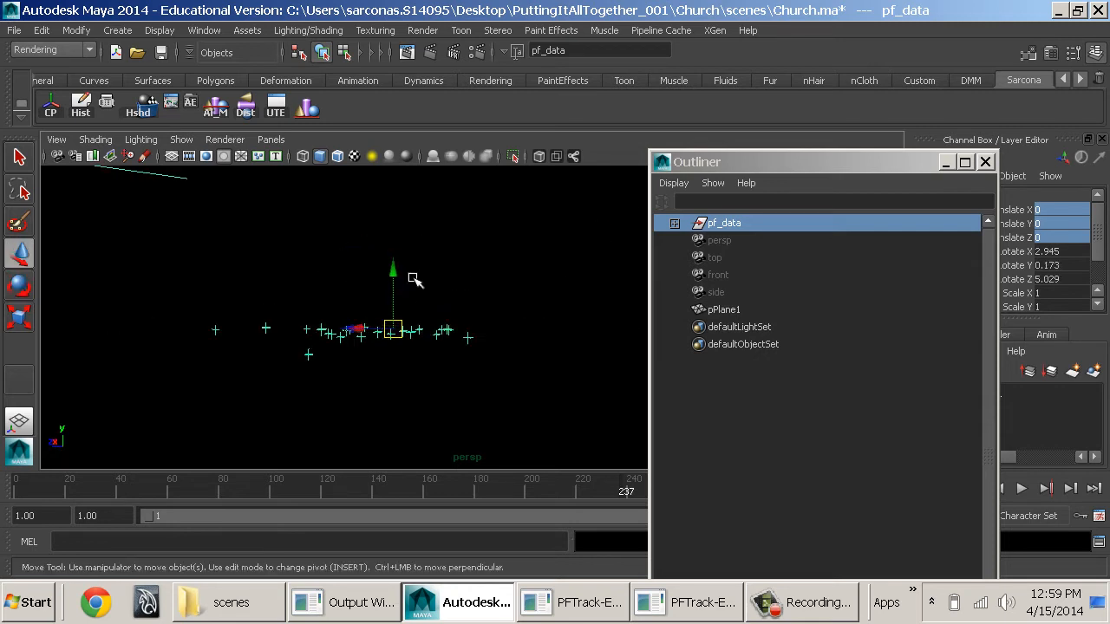
pyautogui.moveTo(397, 273); pyautogui.dragTo(360, 342)
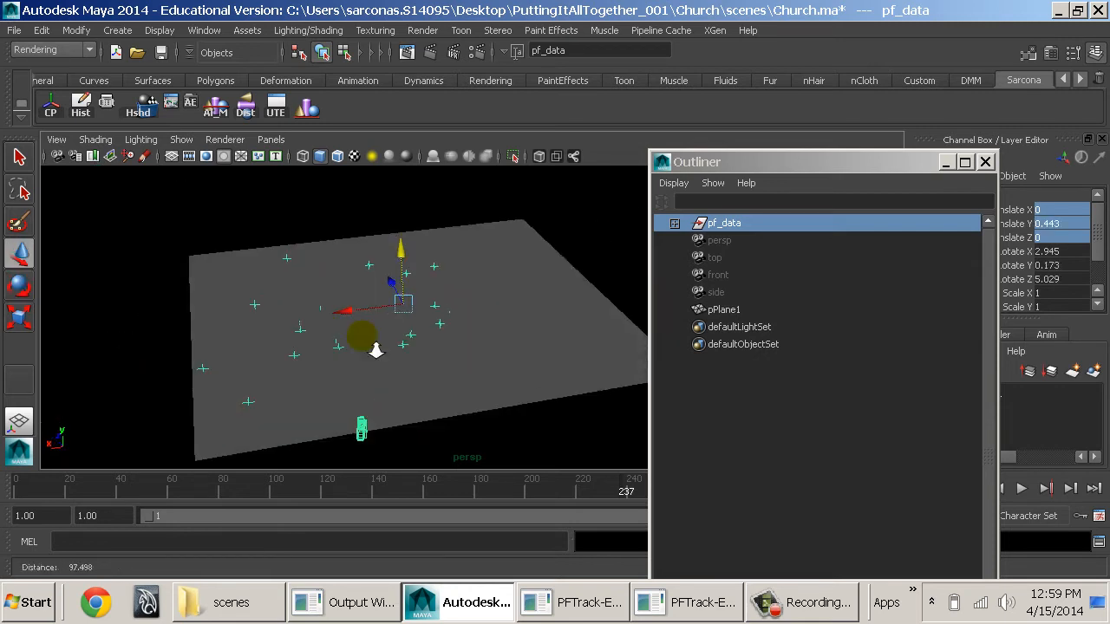
# - Show the front view in wireframe with a grey background and close the Outliner
pyautogui.keyDown('alt'); pyautogui.moveTo(520, 356); pyautogui.dragTo(398, 337); pyautogui.keyUp('alt')
pyautogui.keyDown('alt'); pyautogui.moveTo(499, 345); pyautogui.dragTo(481, 390, button='middle'); pyautogui.keyUp('alt')
pyautogui.moveTo(482, 389)
pyautogui.keyDown('alt'); pyautogui.mouseDown()
pyautogui.moveTo(497, 369)
pyautogui.moveTo(500, 385)
pyautogui.mouseUp(); pyautogui.keyUp('alt')
pyautogui.press('space')
pyautogui.press('4')
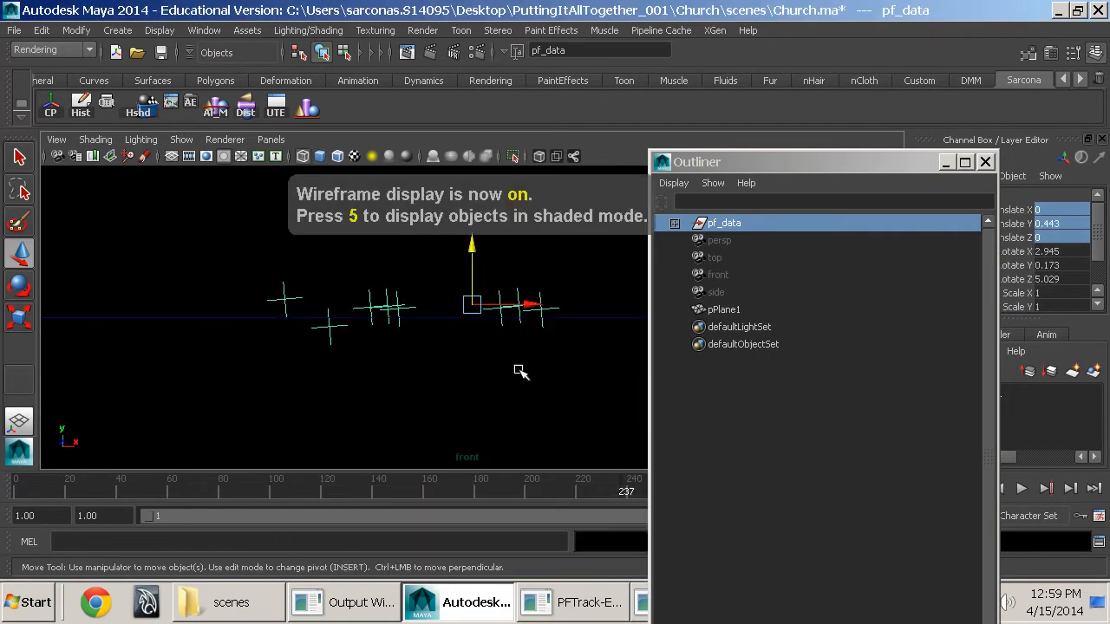
pyautogui.hotkey('alt', 'b')
pyautogui.click(986, 163)
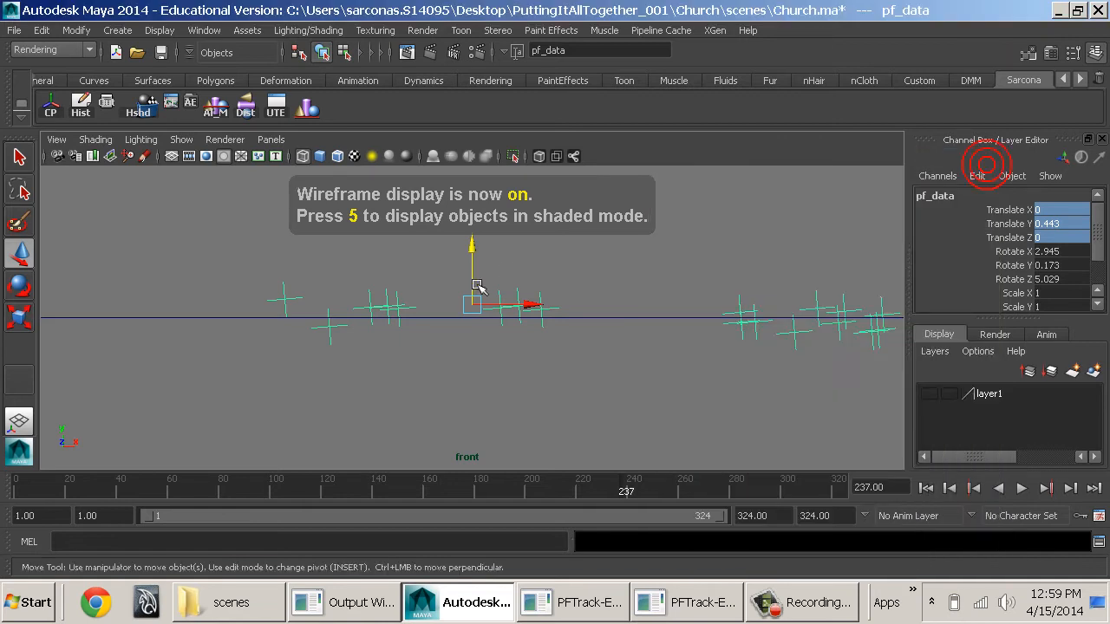
# - Examine the alignment of the ground points with the plane in the front, side and shaded perspective views
pyautogui.keyDown('alt'); pyautogui.moveTo(519, 347); pyautogui.dragTo(153, 367, button='middle'); pyautogui.keyUp('alt')
pyautogui.keyDown('alt'); pyautogui.moveTo(349, 391); pyautogui.dragTo(576, 390, button='middle'); pyautogui.keyUp('alt')
pyautogui.press('space')
pyautogui.moveTo(527, 297); pyautogui.dragTo(572, 299)
pyautogui.keyDown('alt'); pyautogui.moveTo(561, 318); pyautogui.dragTo(513, 347, button='middle'); pyautogui.keyUp('alt')
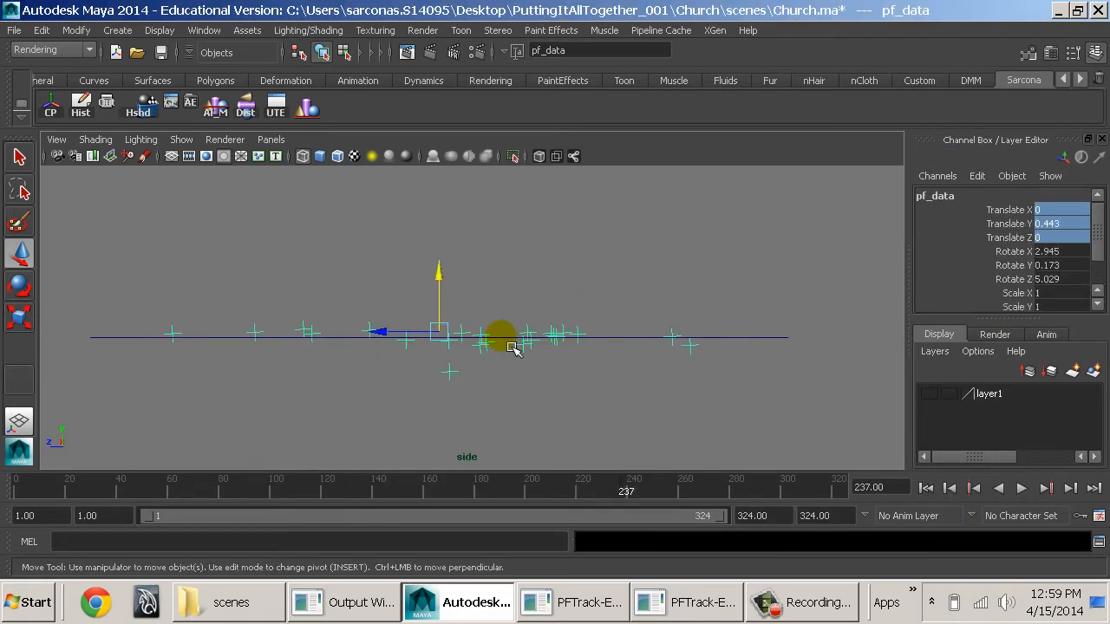
pyautogui.press('space')
pyautogui.moveTo(503, 338); pyautogui.dragTo(515, 299)
pyautogui.press('5')
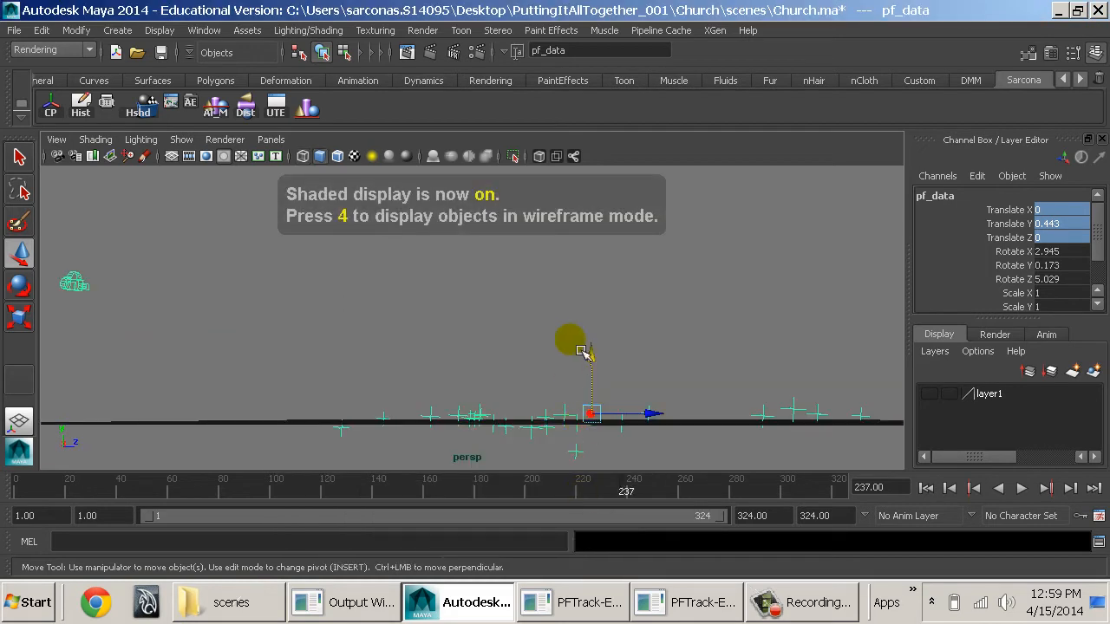
pyautogui.keyDown('alt'); pyautogui.moveTo(574, 350); pyautogui.dragTo(565, 392); pyautogui.keyUp('alt')
pyautogui.moveTo(565, 392)
pyautogui.keyDown('alt'); pyautogui.mouseDown(button='right')
pyautogui.moveTo(478, 393)
pyautogui.moveTo(366, 375)
pyautogui.mouseUp(button='right'); pyautogui.keyUp('alt')
pyautogui.keyDown('alt'); pyautogui.moveTo(434, 379); pyautogui.dragTo(612, 393); pyautogui.keyUp('alt')
# - Select the plane and inspect its coverage of the ground points from several angles
pyautogui.click(593, 383)
pyautogui.keyDown('alt'); pyautogui.moveTo(515, 386); pyautogui.dragTo(640, 375); pyautogui.keyUp('alt')
pyautogui.keyDown('alt'); pyautogui.moveTo(562, 404); pyautogui.dragTo(652, 376); pyautogui.keyUp('alt')
pyautogui.keyDown('alt'); pyautogui.moveTo(652, 373); pyautogui.dragTo(573, 343, button='right'); pyautogui.keyUp('alt')
pyautogui.keyDown('alt'); pyautogui.moveTo(569, 338); pyautogui.dragTo(563, 364); pyautogui.keyUp('alt')
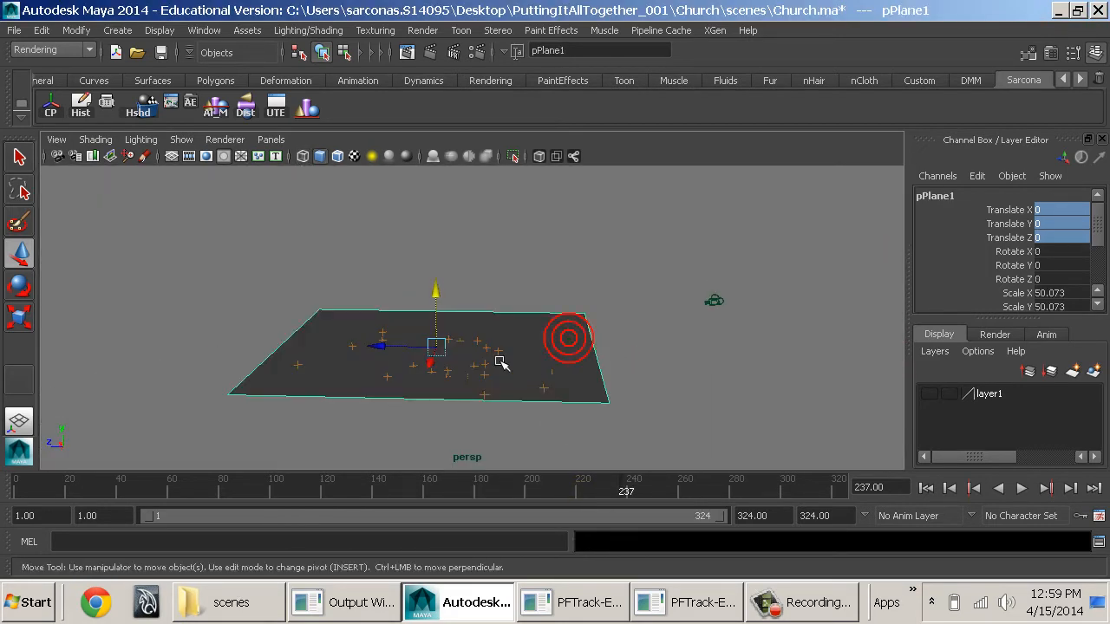
# - Try to rotate the pf_data group about the plane
pyautogui.click(713, 301)
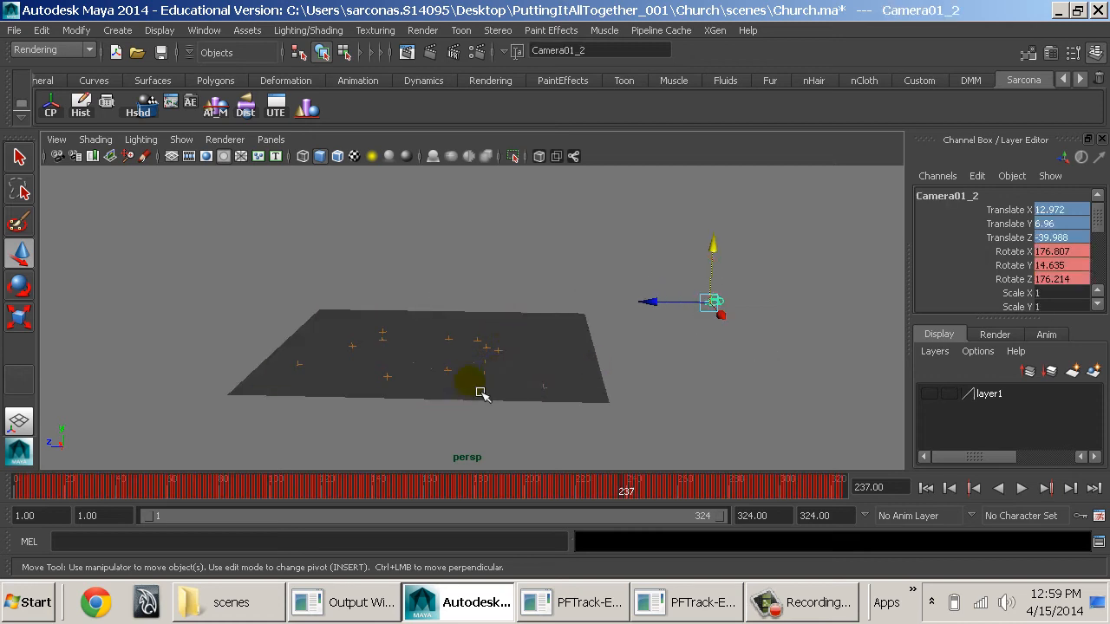
pyautogui.hotkey('ctrl', 'z')
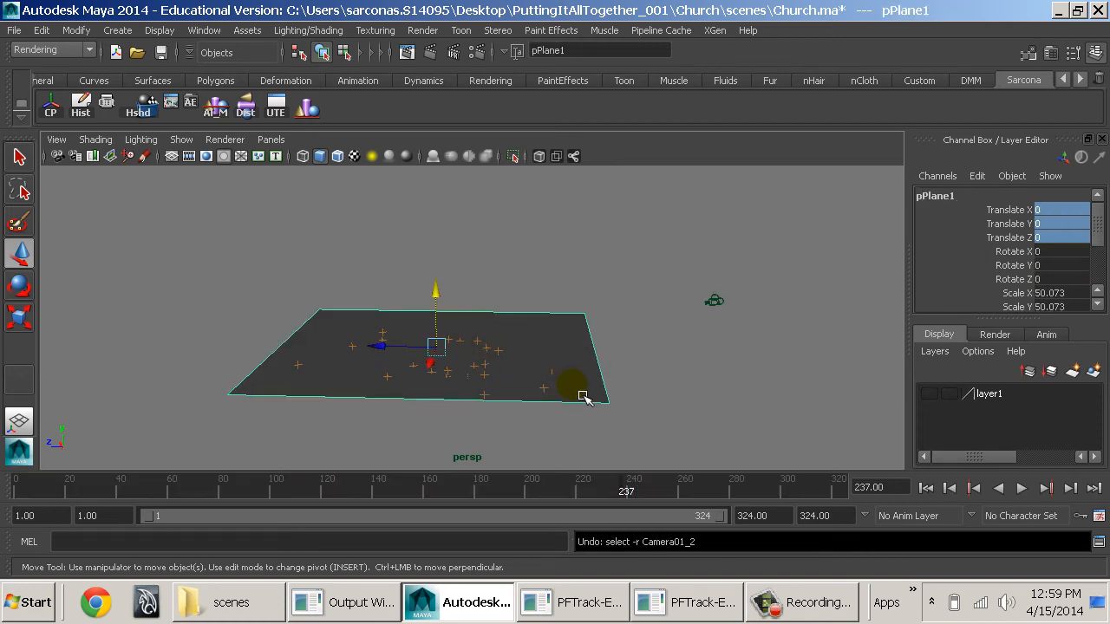
pyautogui.click(719, 300)
pyautogui.press('e')
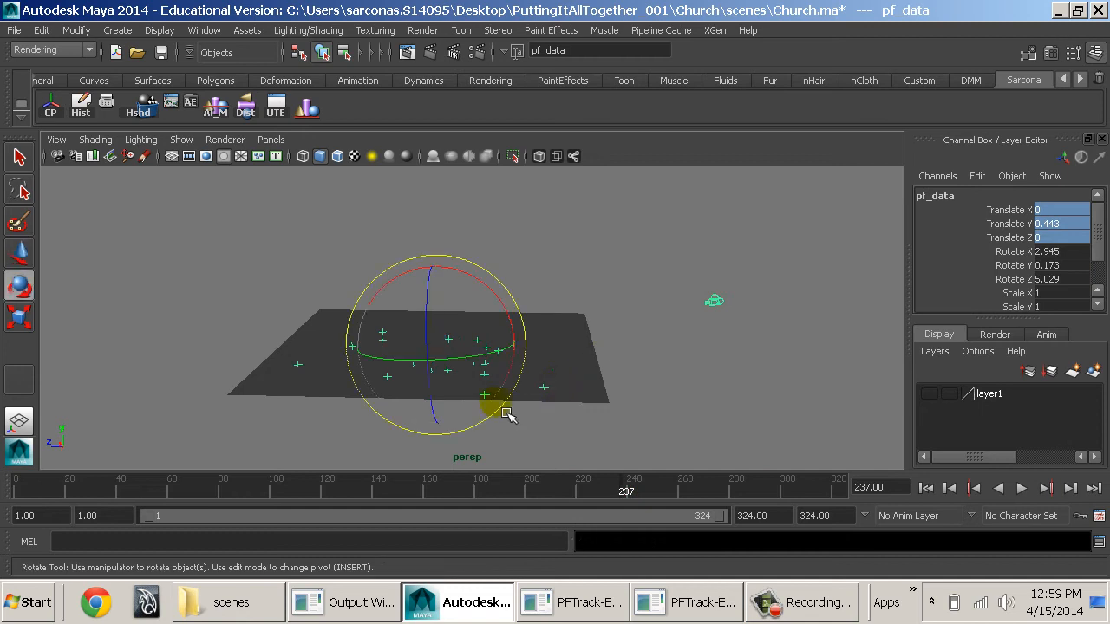
pyautogui.moveTo(478, 370); pyautogui.dragTo(454, 362)
pyautogui.press('z')
# - Look through Camera01_2 and display the scene in wireframe over the church footage
pyautogui.keyDown('alt'); pyautogui.moveTo(711, 339); pyautogui.dragTo(602, 359); pyautogui.keyUp('alt')
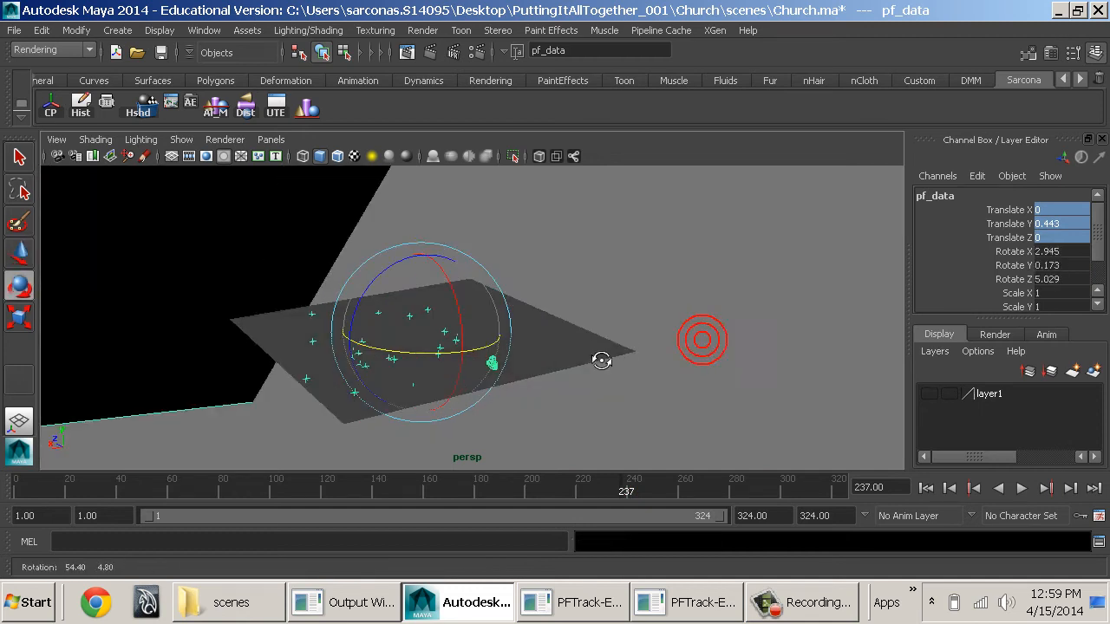
pyautogui.click(275, 140)
pyautogui.moveTo(302, 157)
pyautogui.click(438, 154)
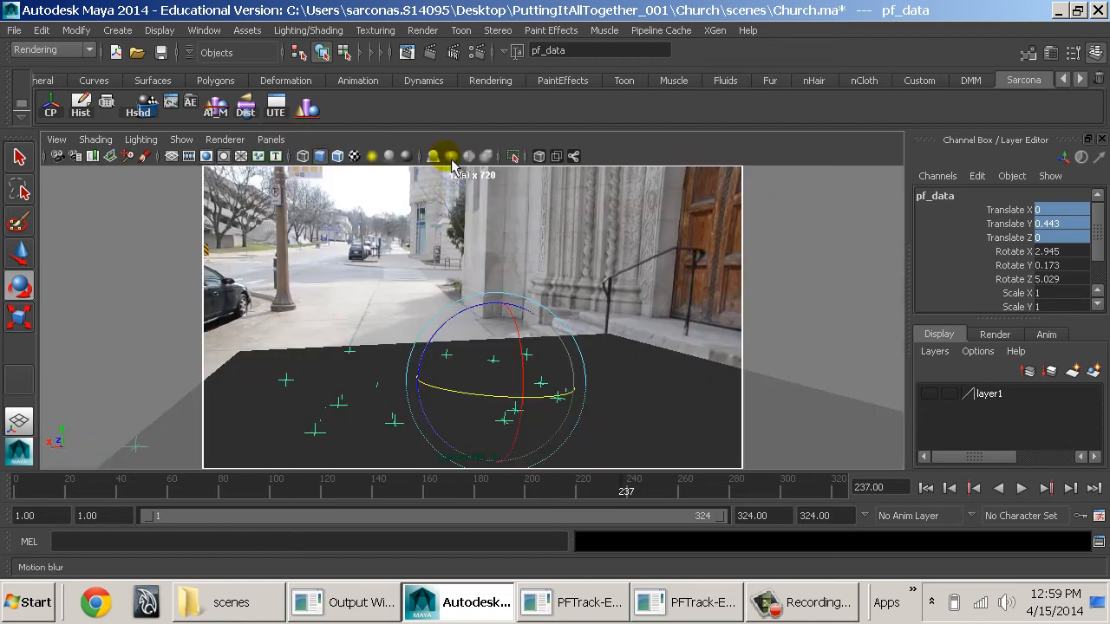
pyautogui.press('4')
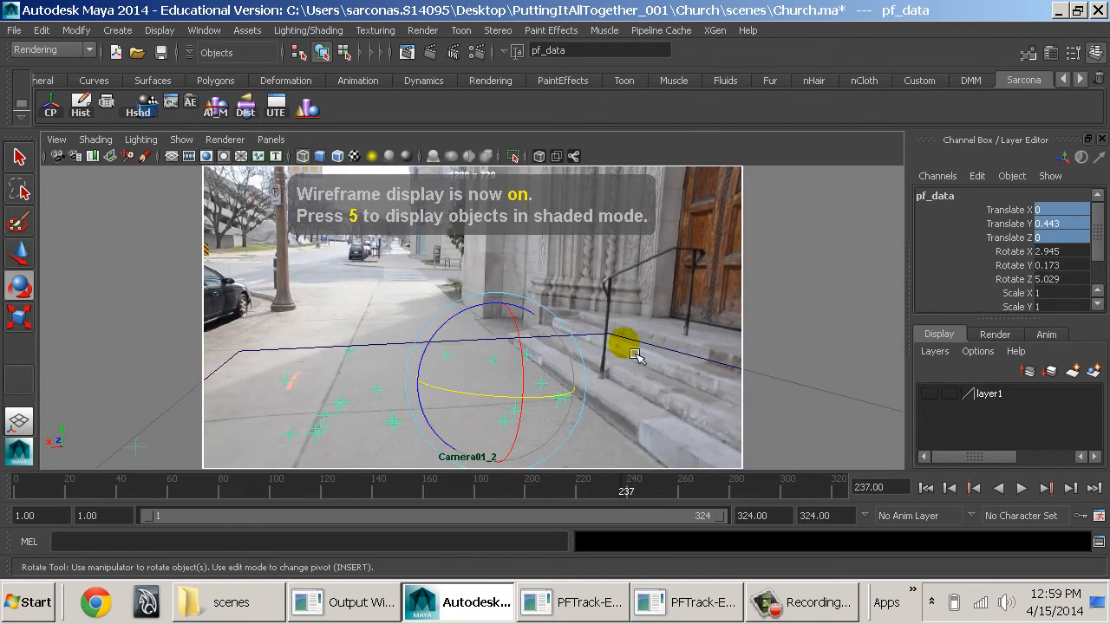
# - Scale the plane down along X to 16.925 and display the camera view shaded
pyautogui.click(635, 349)
pyautogui.press('w')
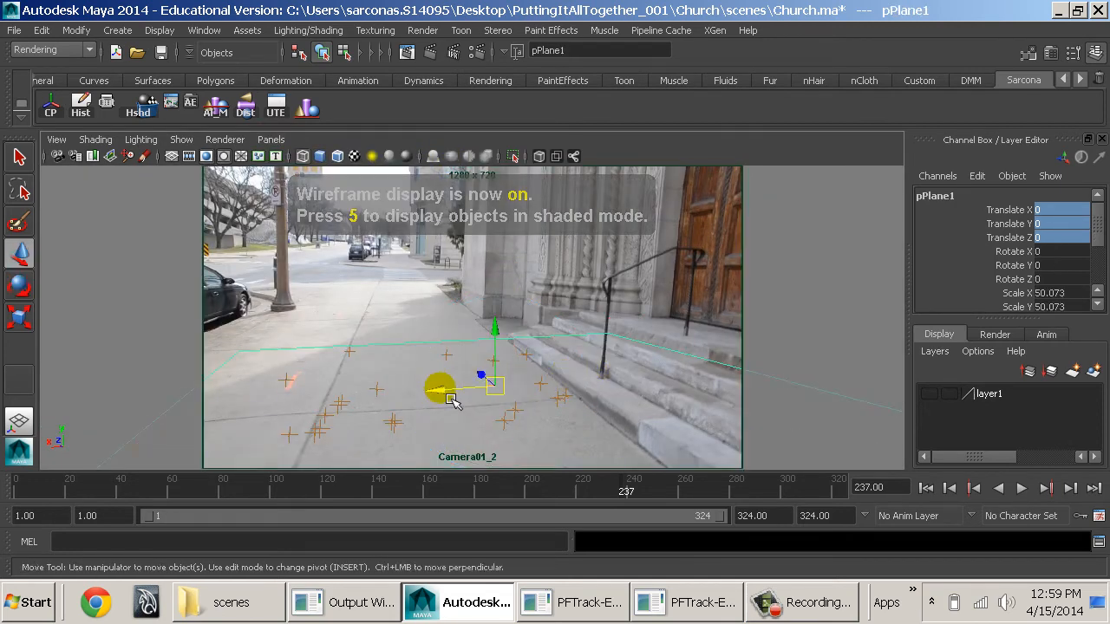
pyautogui.press('r')
pyautogui.moveTo(451, 399); pyautogui.dragTo(483, 406)
pyautogui.press('5')
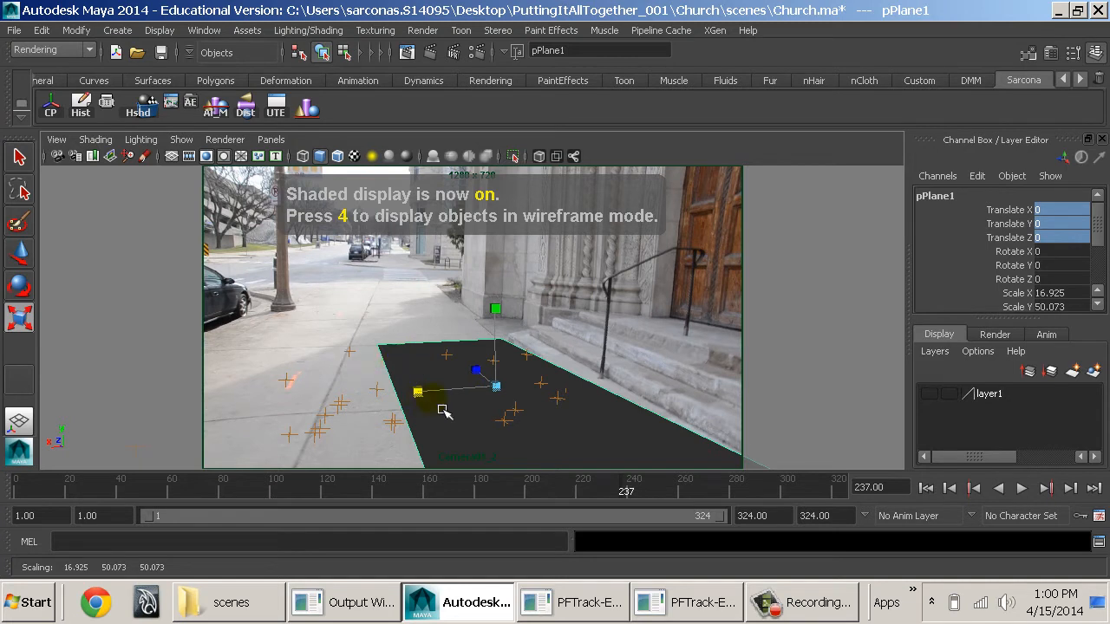
# - Try to move the narrowed plane along X by about 4.981
pyautogui.press('w')
pyautogui.moveTo(459, 389); pyautogui.dragTo(378, 389)
pyautogui.hotkey('ctrl', 'z')
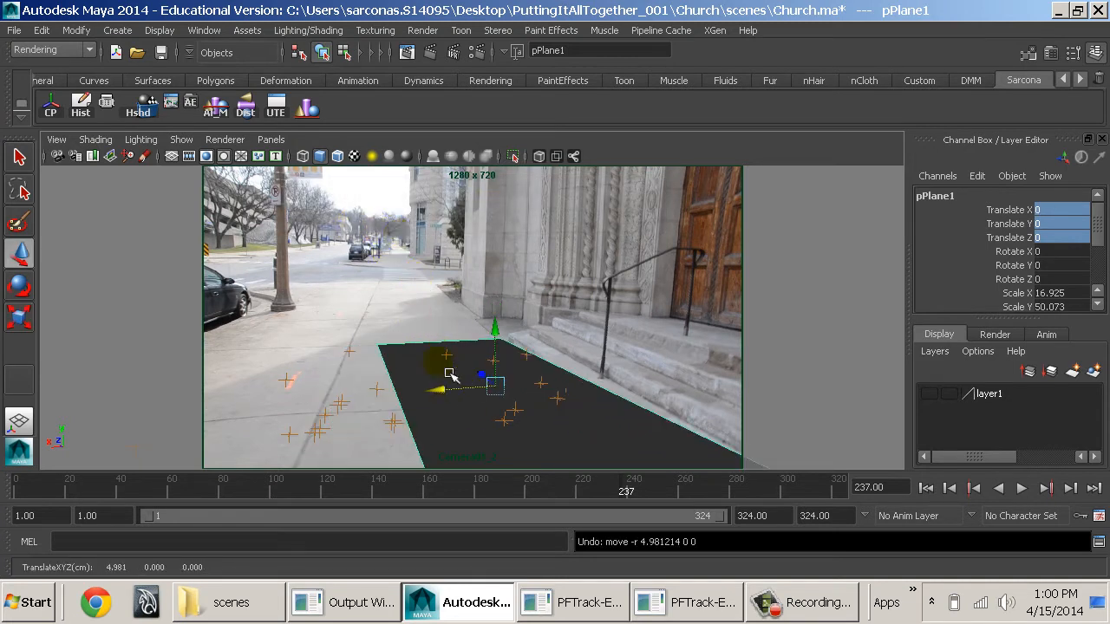
# - Return to the perspective view and select the pf_data group through its camera
pyautogui.press('space')
pyautogui.moveTo(445, 332); pyautogui.dragTo(445, 284)
pyautogui.keyDown('alt'); pyautogui.moveTo(582, 309); pyautogui.dragTo(474, 370); pyautogui.keyUp('alt')
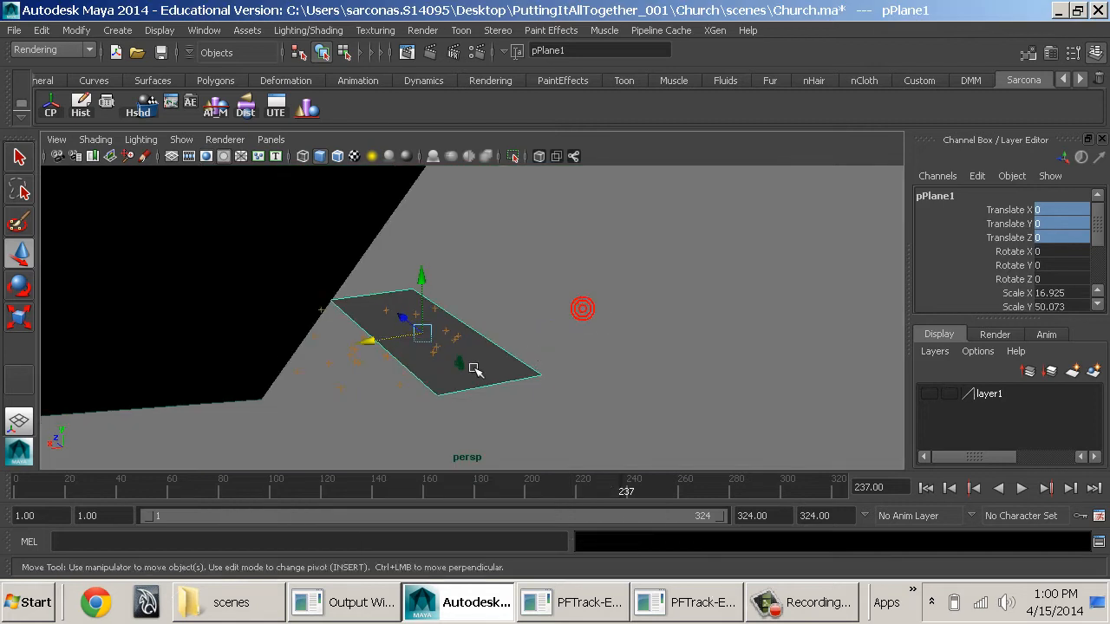
pyautogui.click(459, 364)
pyautogui.press('Up')
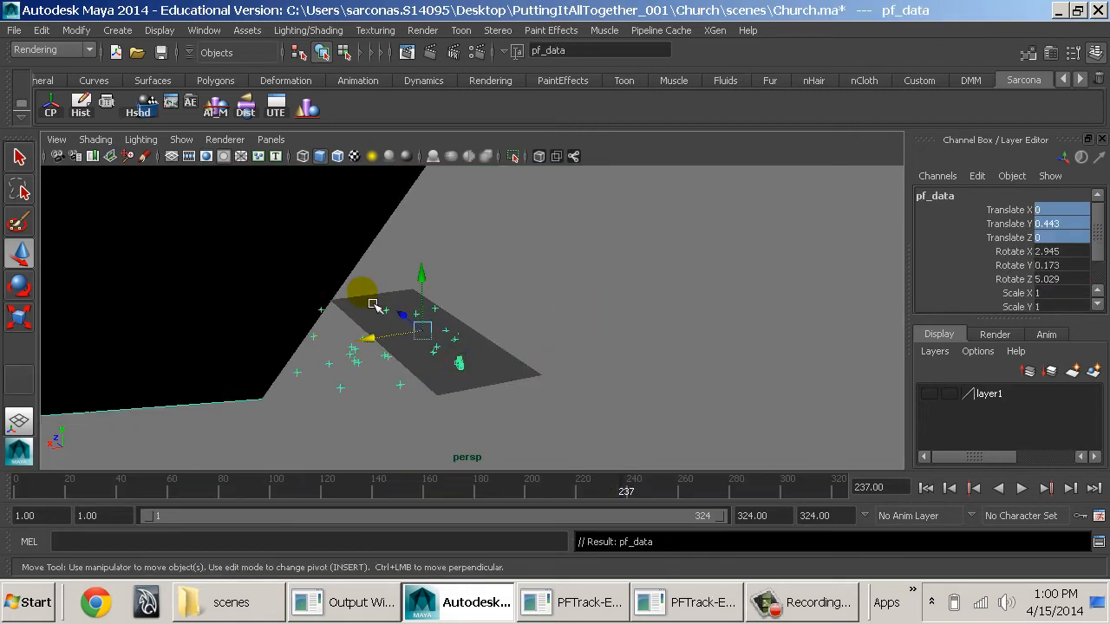
# - Split the workspace into two side-by-side views, with perspective in one and Camera01_2 in the other
pyautogui.click(270, 139)
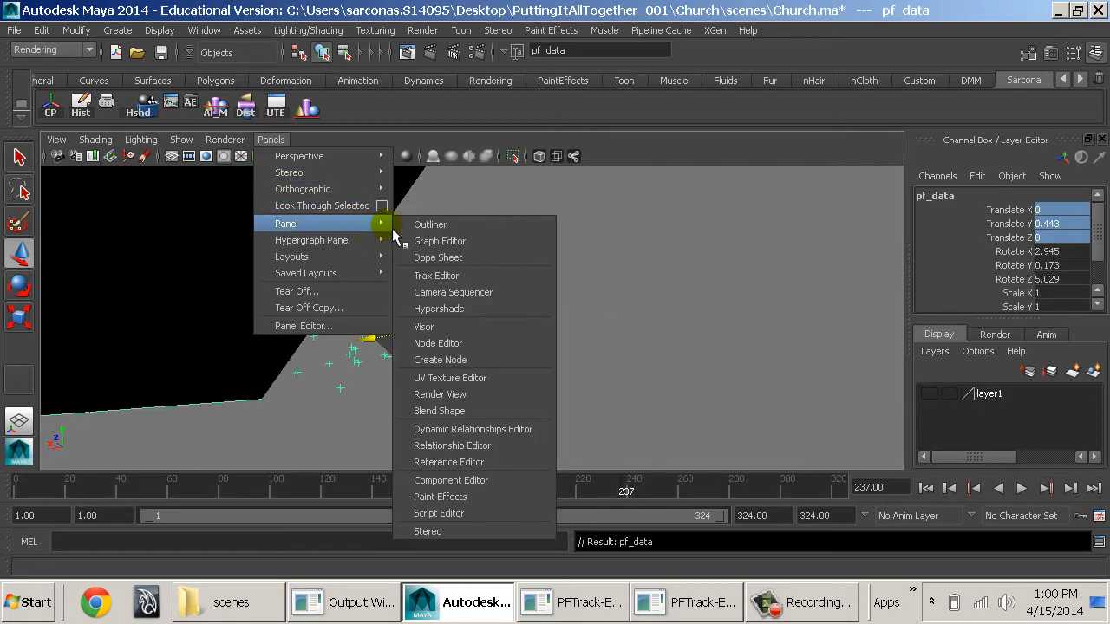
pyautogui.moveTo(358, 258)
pyautogui.click(451, 284)
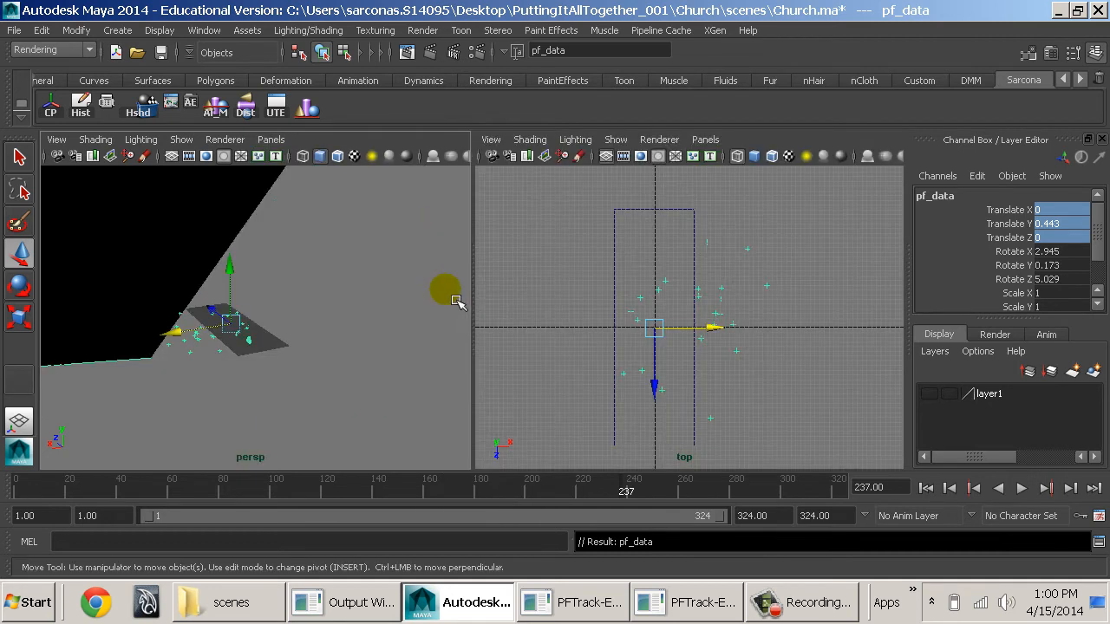
pyautogui.click(705, 139)
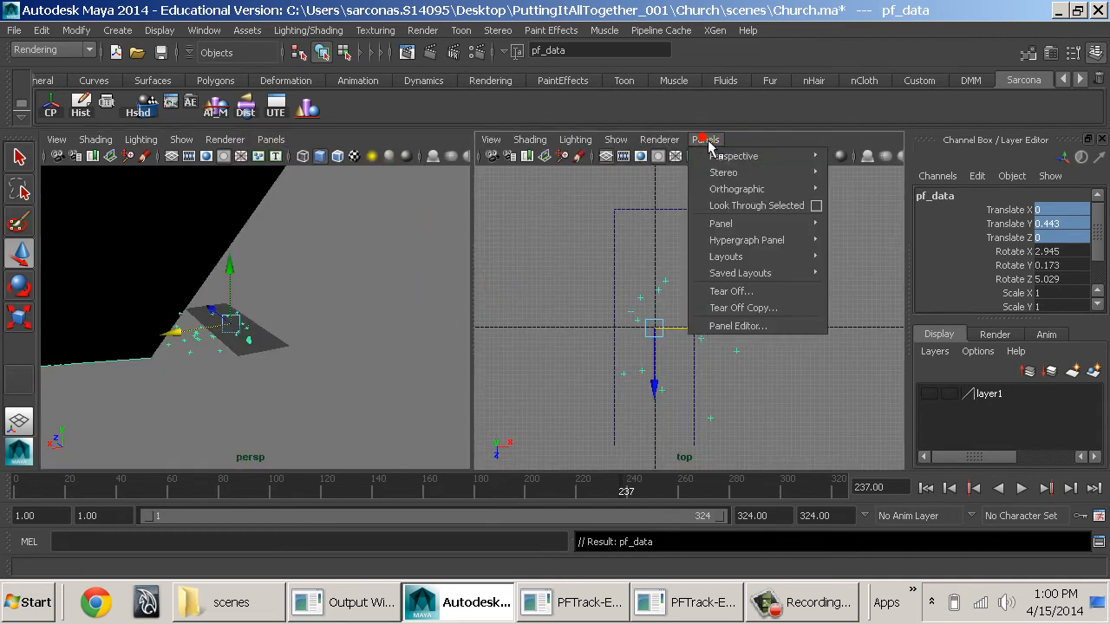
pyautogui.moveTo(807, 156)
pyautogui.click(851, 159)
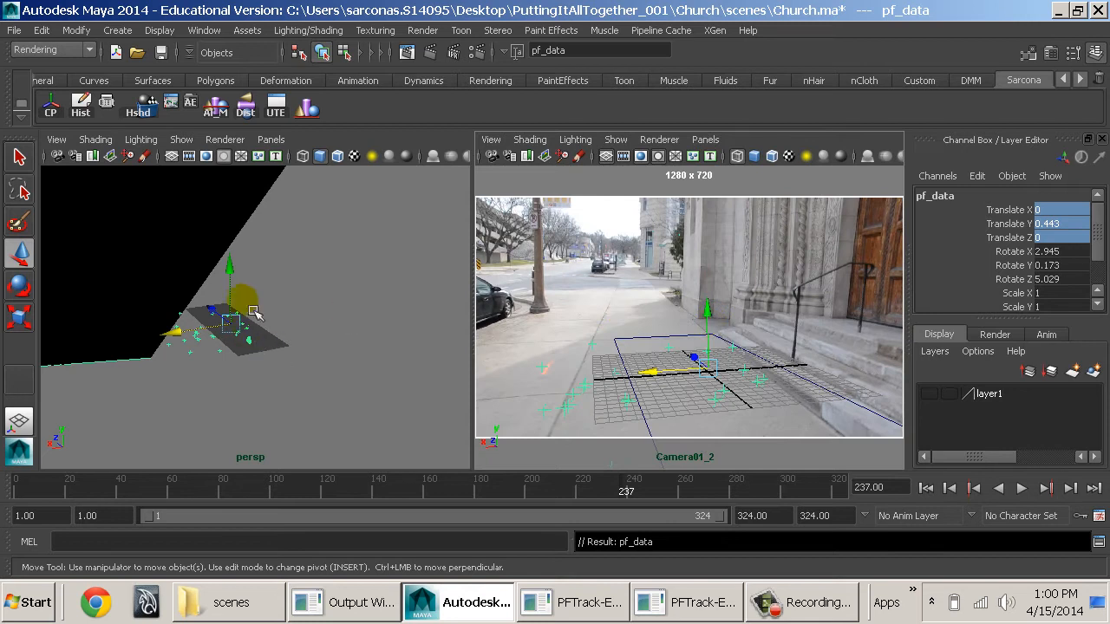
# - Put the pf_data node inside a new parent group
pyautogui.keyDown('alt'); pyautogui.moveTo(238, 337); pyautogui.dragTo(212, 338); pyautogui.keyUp('alt')
pyautogui.keyDown('alt'); pyautogui.moveTo(217, 340); pyautogui.dragTo(431, 376, button='right'); pyautogui.keyUp('alt')
pyautogui.keyDown('alt'); pyautogui.moveTo(276, 331); pyautogui.dragTo(297, 383); pyautogui.keyUp('alt')
pyautogui.press('e')
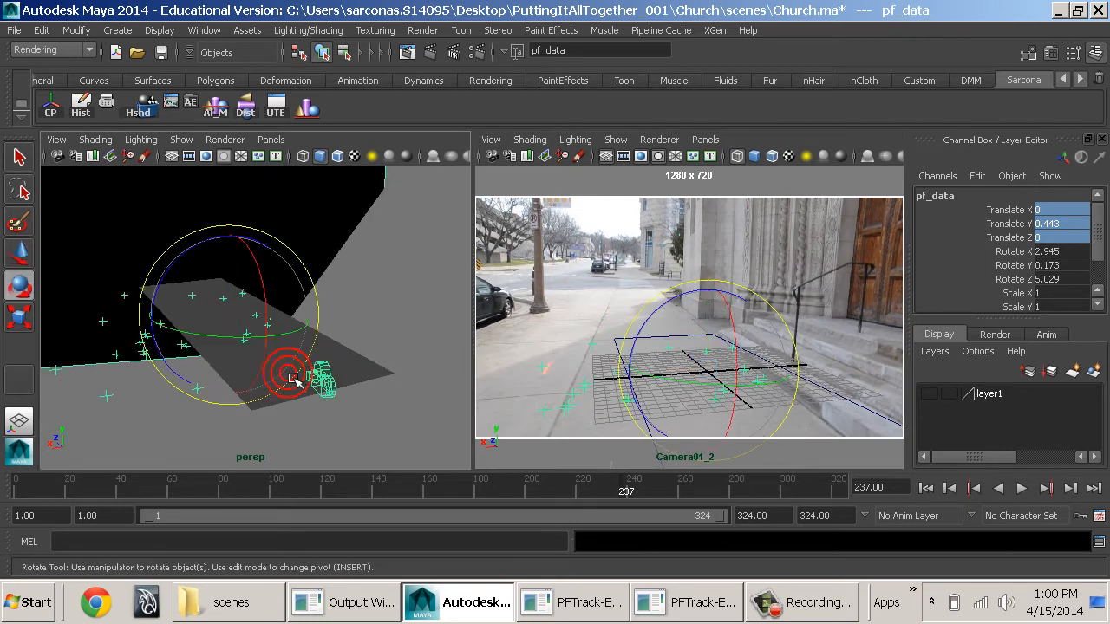
pyautogui.hotkey('ctrl', 'g')
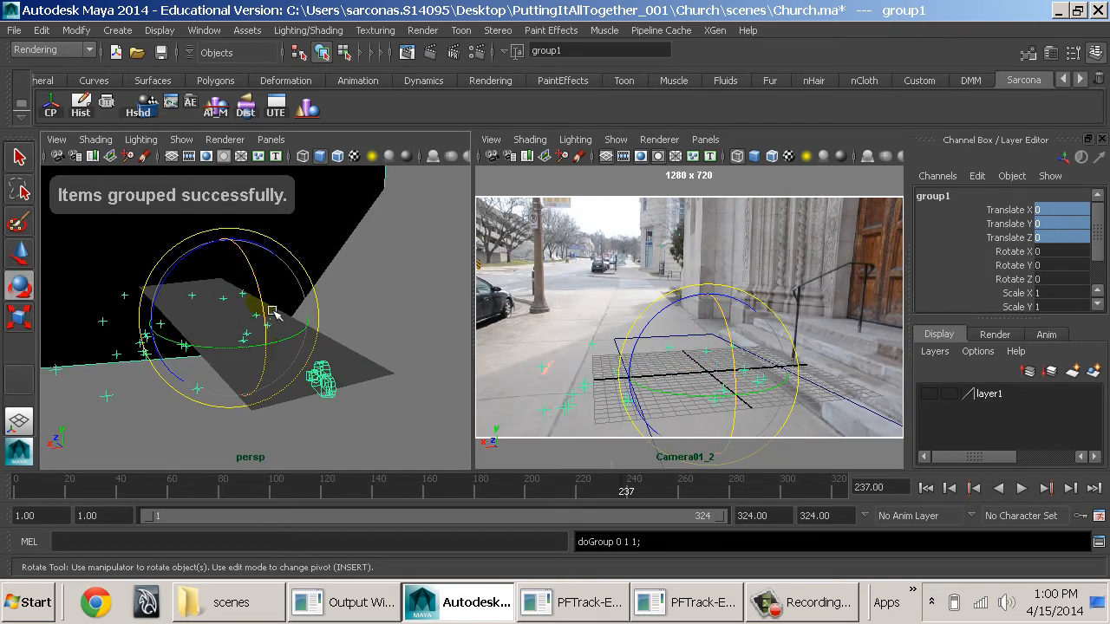
# - Rotate the new group to Rotate Y 6.13 and slide it to Translate X -2.605
pyautogui.keyDown('alt'); pyautogui.moveTo(341, 374); pyautogui.dragTo(426, 404); pyautogui.keyUp('alt')
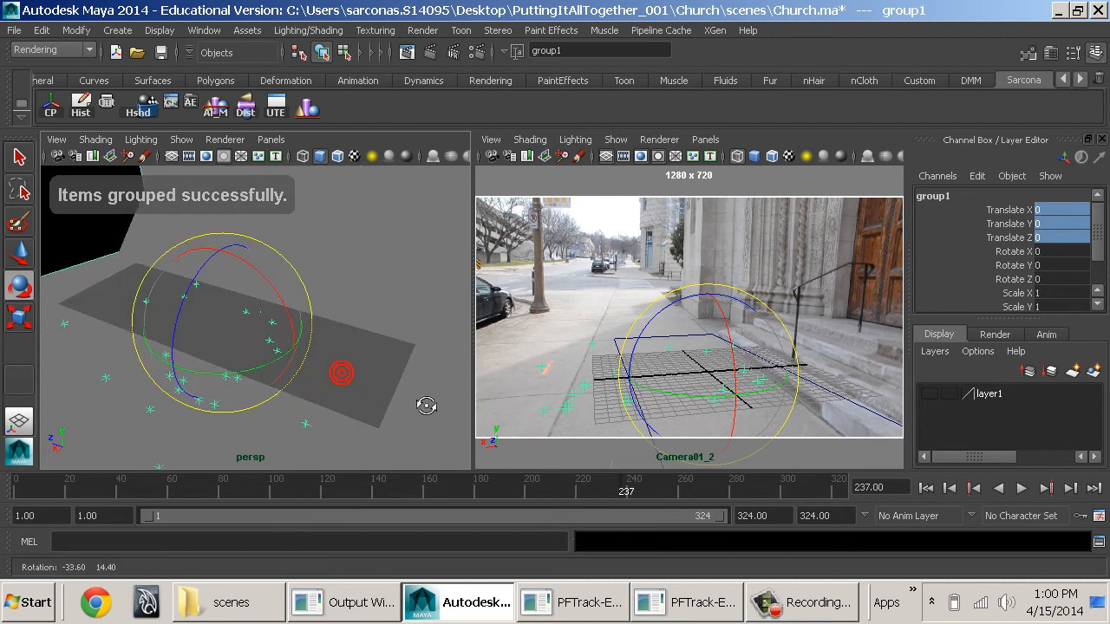
pyautogui.keyDown('alt'); pyautogui.moveTo(423, 402); pyautogui.dragTo(362, 394, button='right'); pyautogui.keyUp('alt')
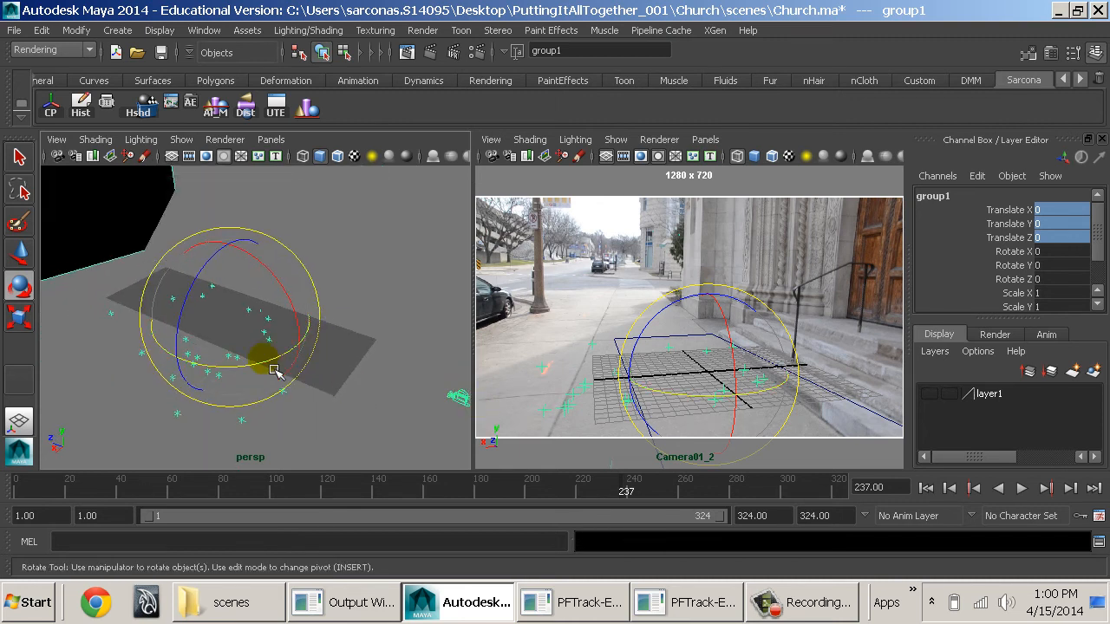
pyautogui.moveTo(275, 370)
pyautogui.mouseDown()
pyautogui.moveTo(260, 362)
pyautogui.moveTo(280, 371)
pyautogui.mouseUp()
pyautogui.press('w')
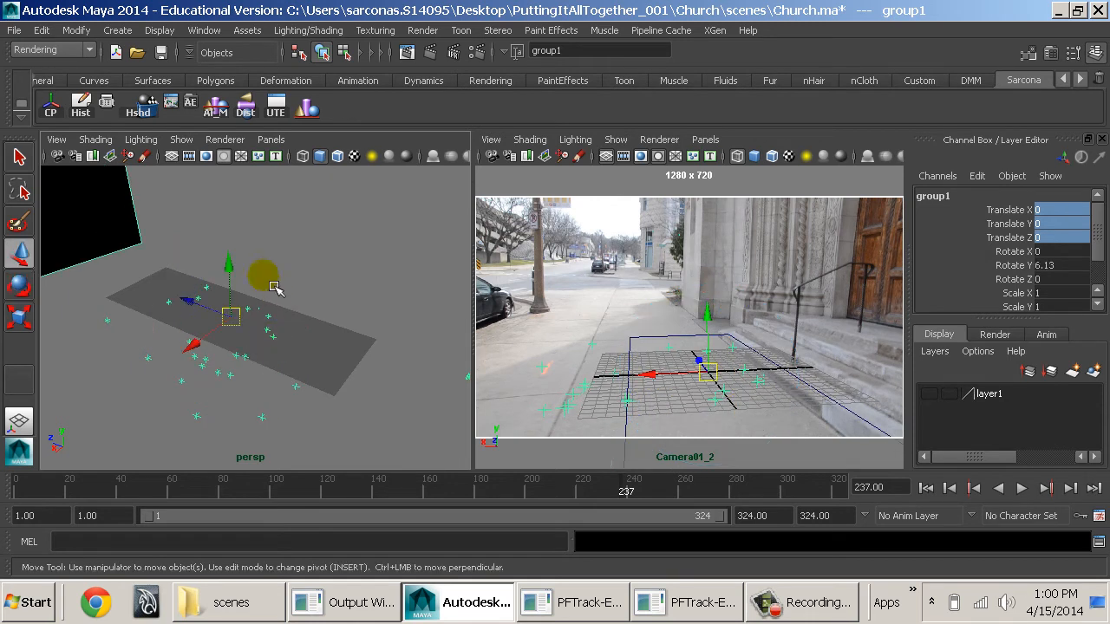
pyautogui.moveTo(210, 342)
pyautogui.mouseDown()
pyautogui.moveTo(225, 348)
pyautogui.moveTo(216, 341)
pyautogui.mouseUp()
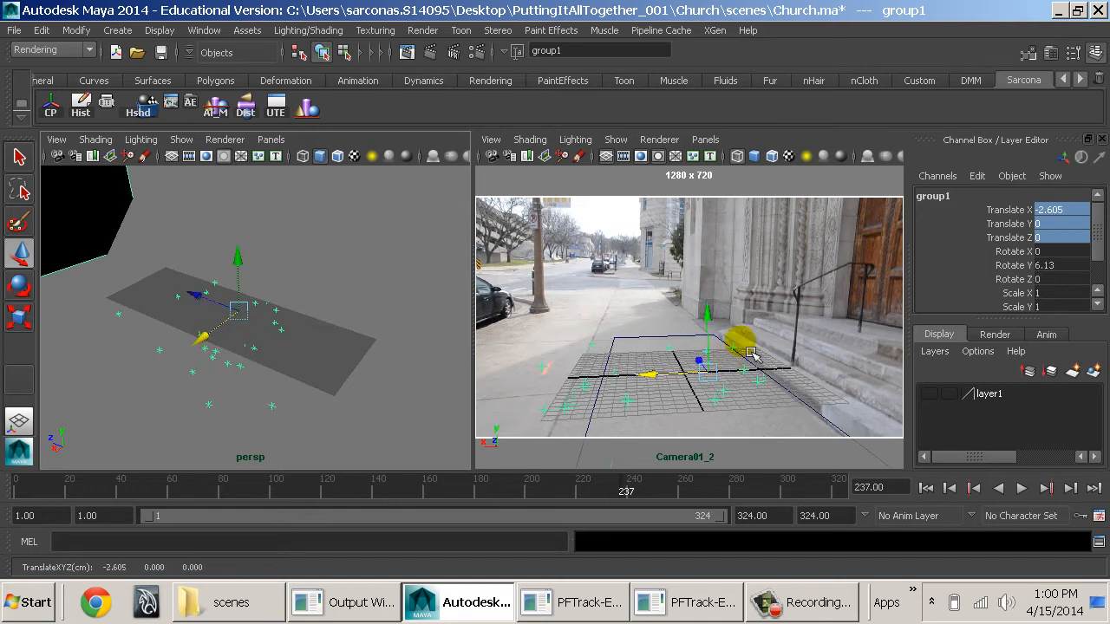
# - Refine the group's rotation to Rotate Y 7.468 against the sidewalk lines in the camera footage
pyautogui.keyDown('alt'); pyautogui.moveTo(299, 367); pyautogui.dragTo(353, 403, button='right'); pyautogui.keyUp('alt')
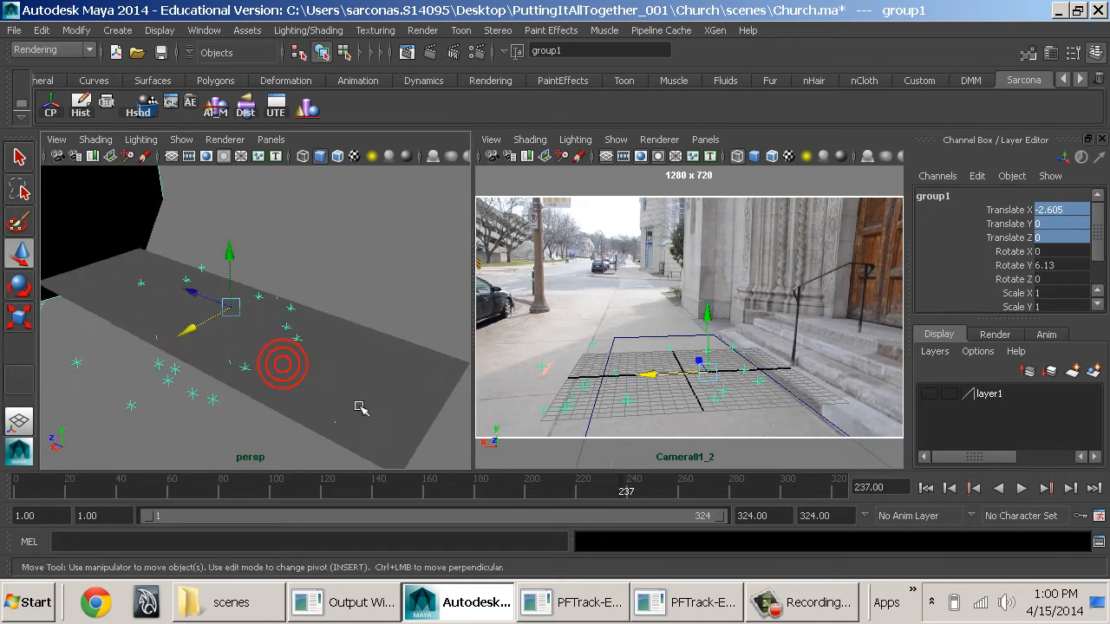
pyautogui.press('e')
pyautogui.moveTo(287, 356); pyautogui.dragTo(288, 356)
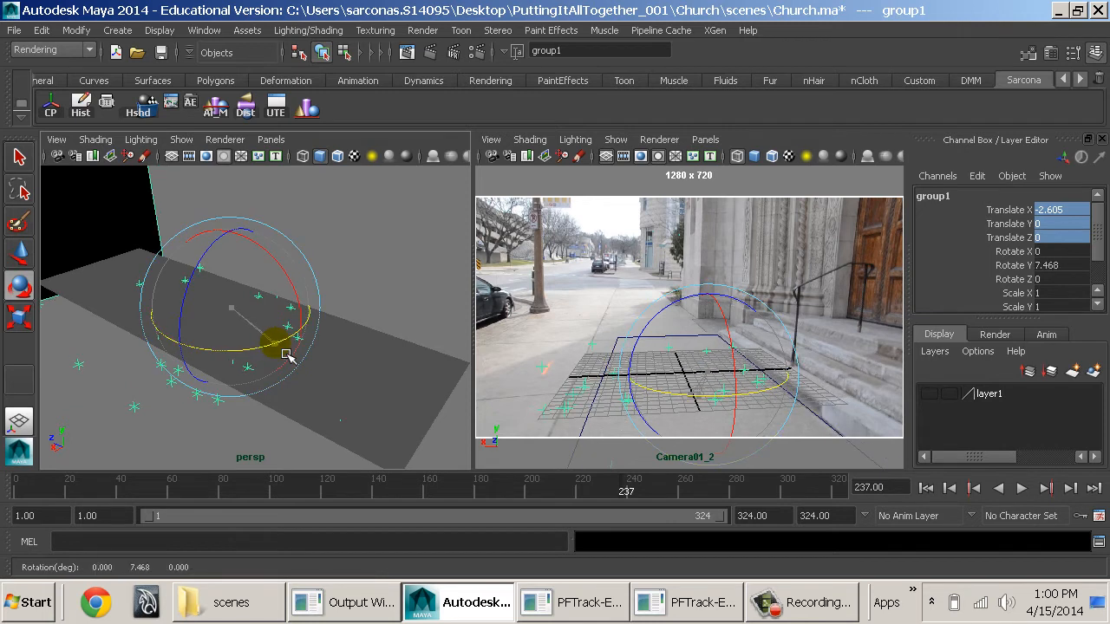
# - Try to move the plane to Translate X 2.861 in the enlarged camera view
pyautogui.press('w')
pyautogui.press('space')
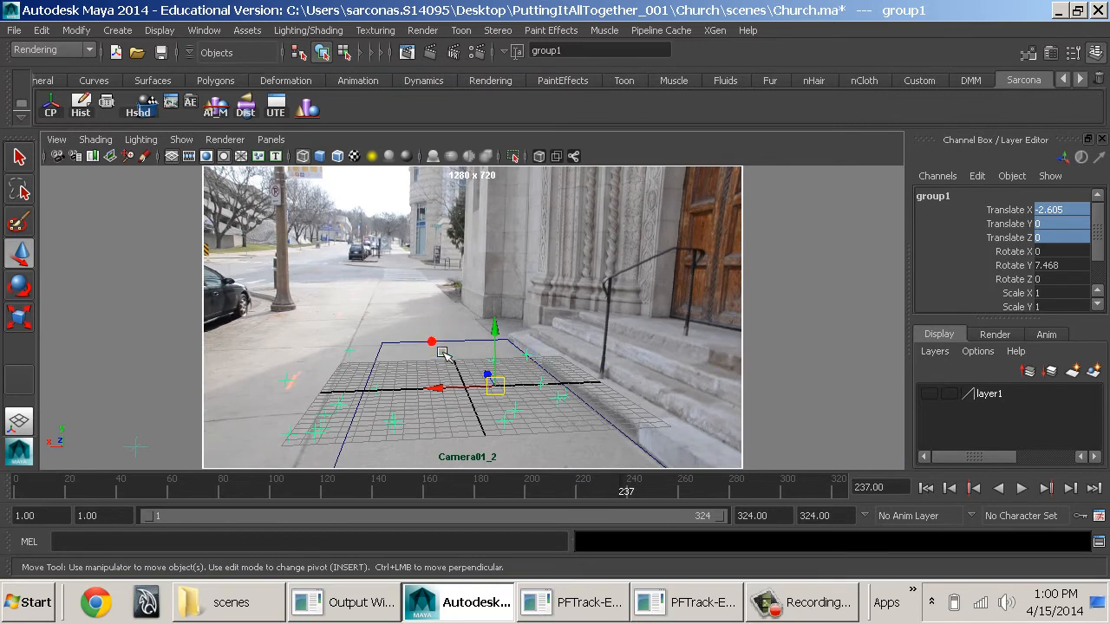
pyautogui.click(410, 397)
pyautogui.moveTo(410, 397); pyautogui.dragTo(386, 400)
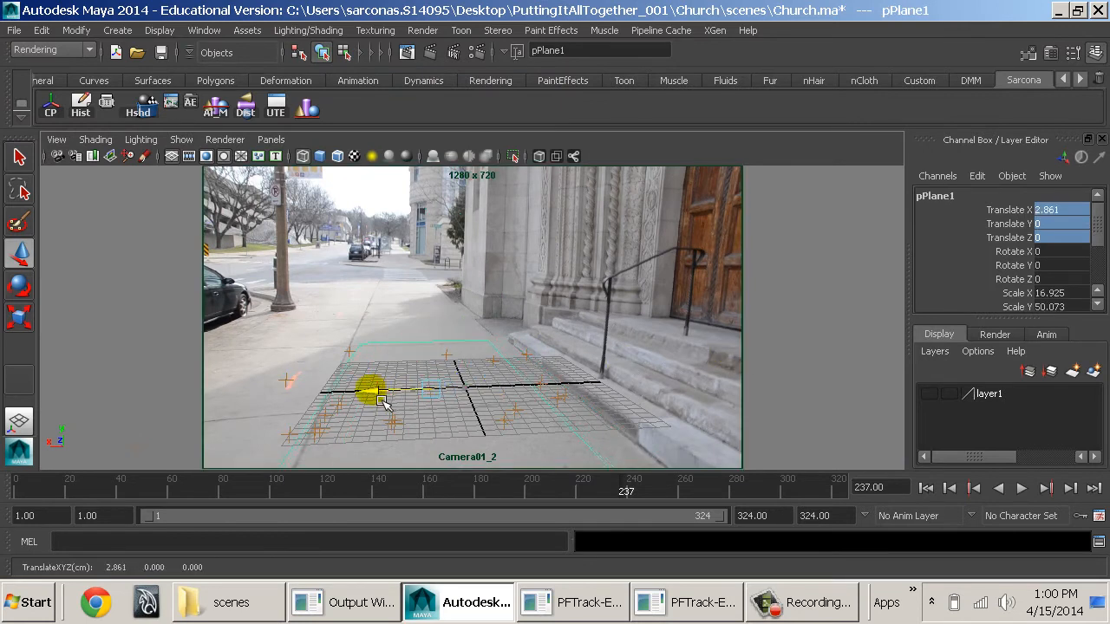
pyautogui.hotkey('ctrl', 'z')
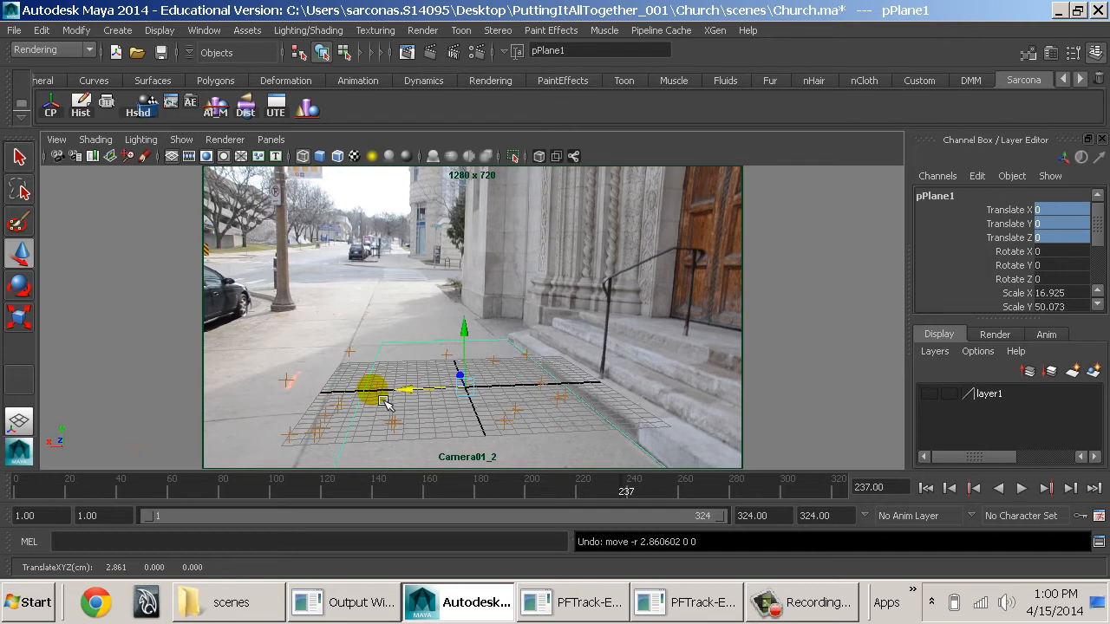
# - Widen the plane by moving its street-side edge outward to about 11.729 along X, then return to object selection
pyautogui.press('space')
pyautogui.click(345, 342)
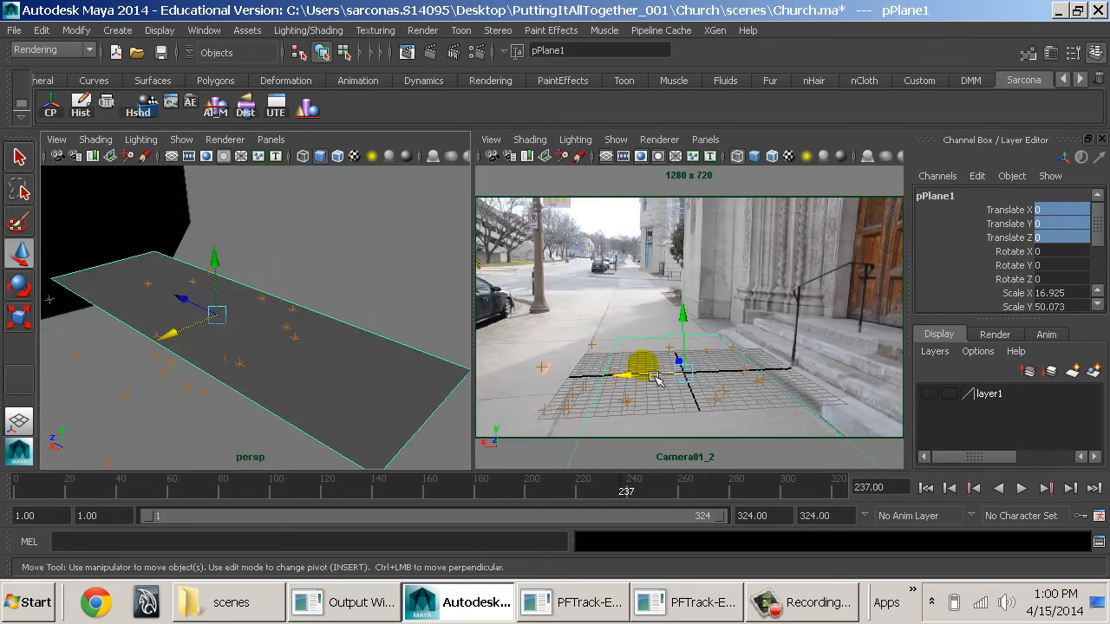
pyautogui.moveTo(624, 354); pyautogui.dragTo(612, 152, button='right')
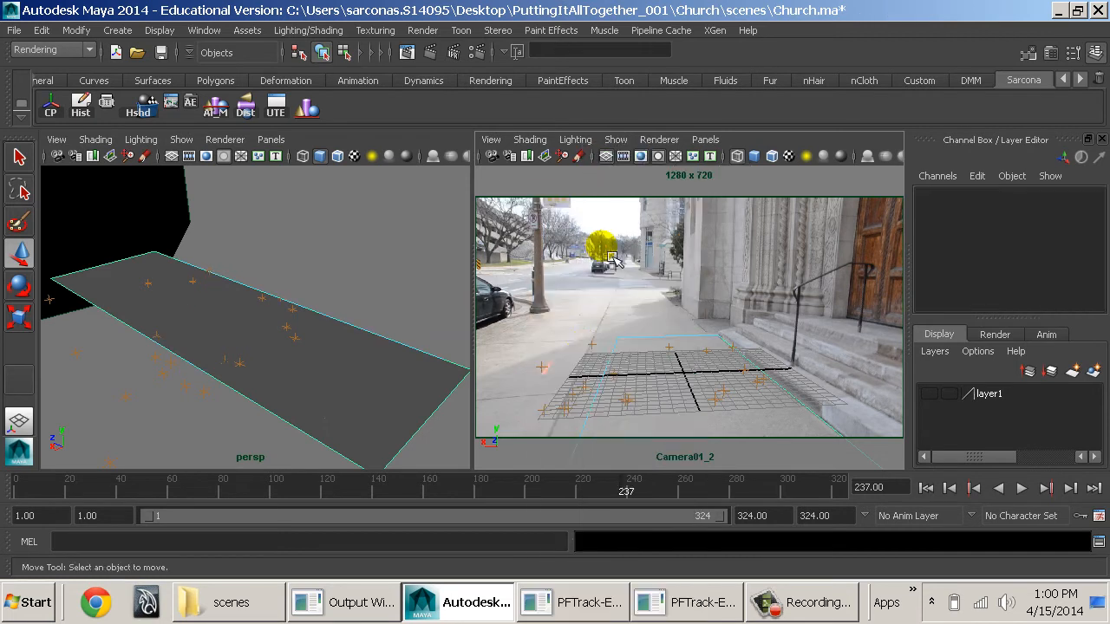
pyautogui.click(607, 369)
pyautogui.moveTo(600, 367); pyautogui.dragTo(532, 390)
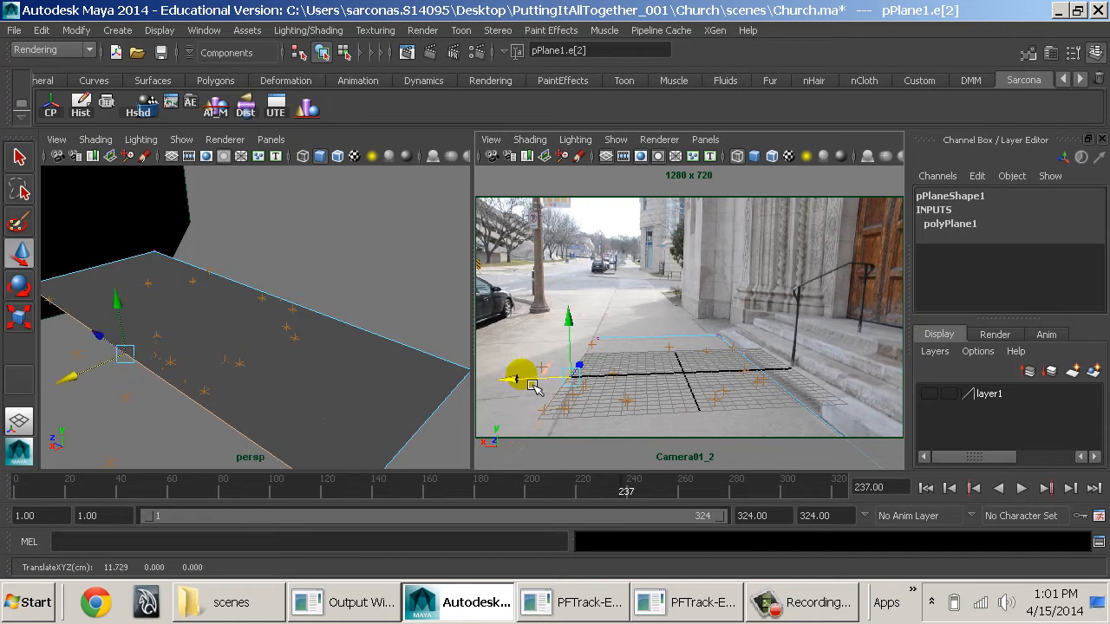
pyautogui.press('F8')
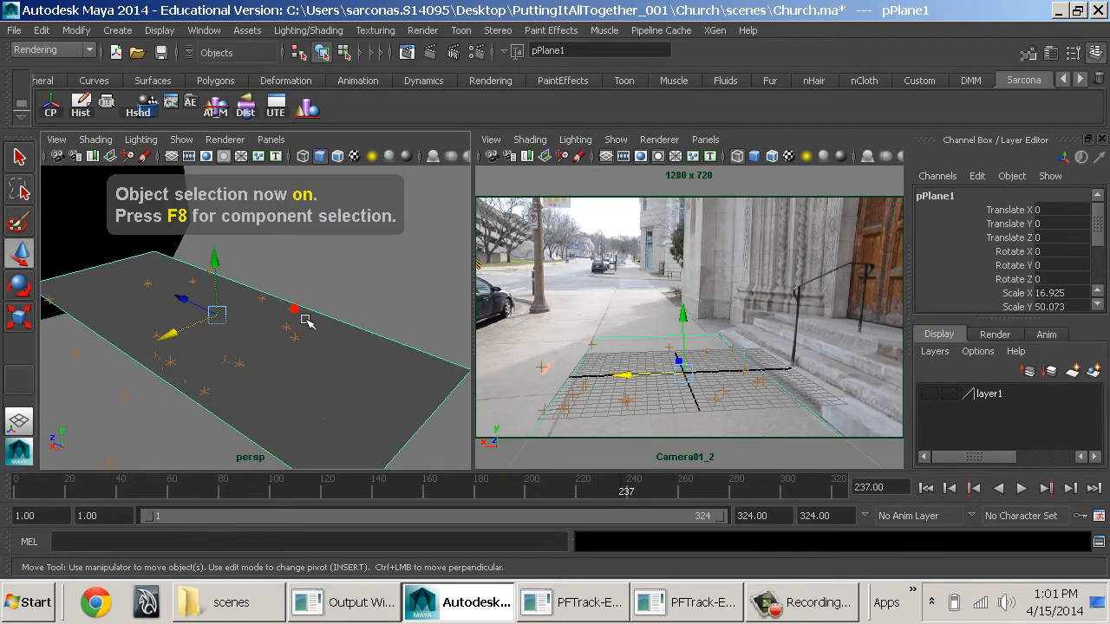
# - Select group1, the parent of the tracking data, and tilt it to Rotate X 1.194
pyautogui.click(139, 426)
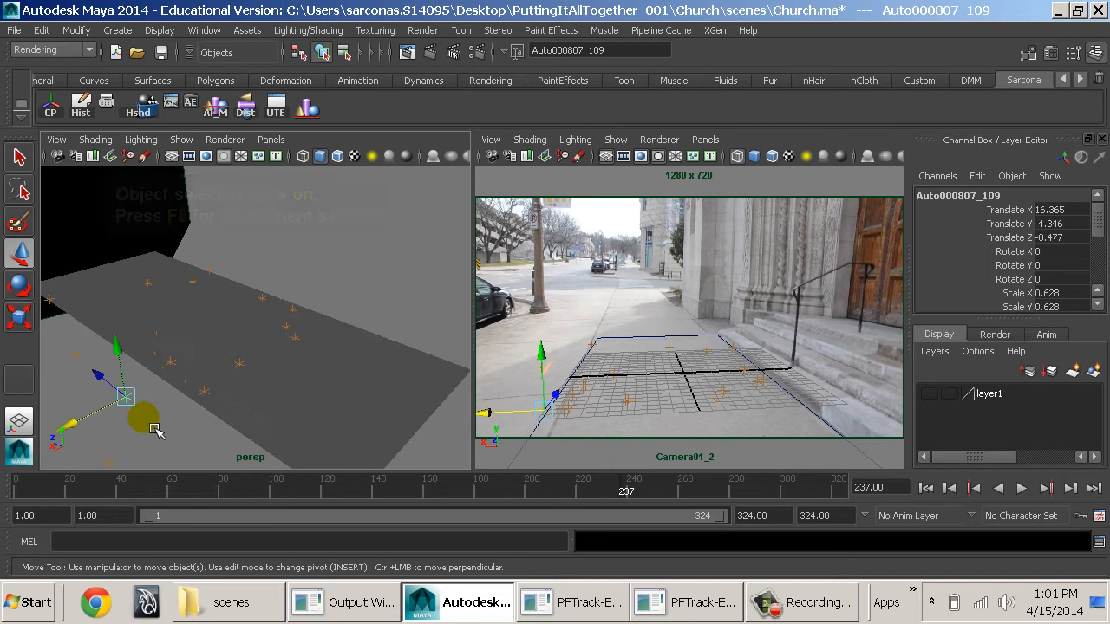
pyautogui.press('Up')
pyautogui.press('Up')
pyautogui.press('e')
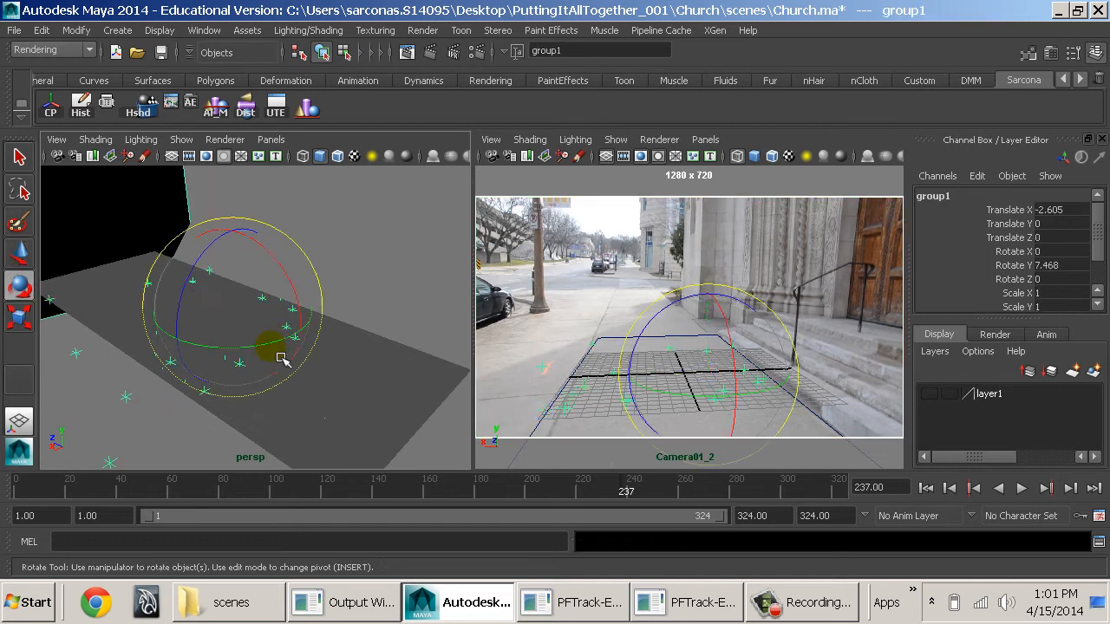
pyautogui.moveTo(261, 357); pyautogui.dragTo(265, 357)
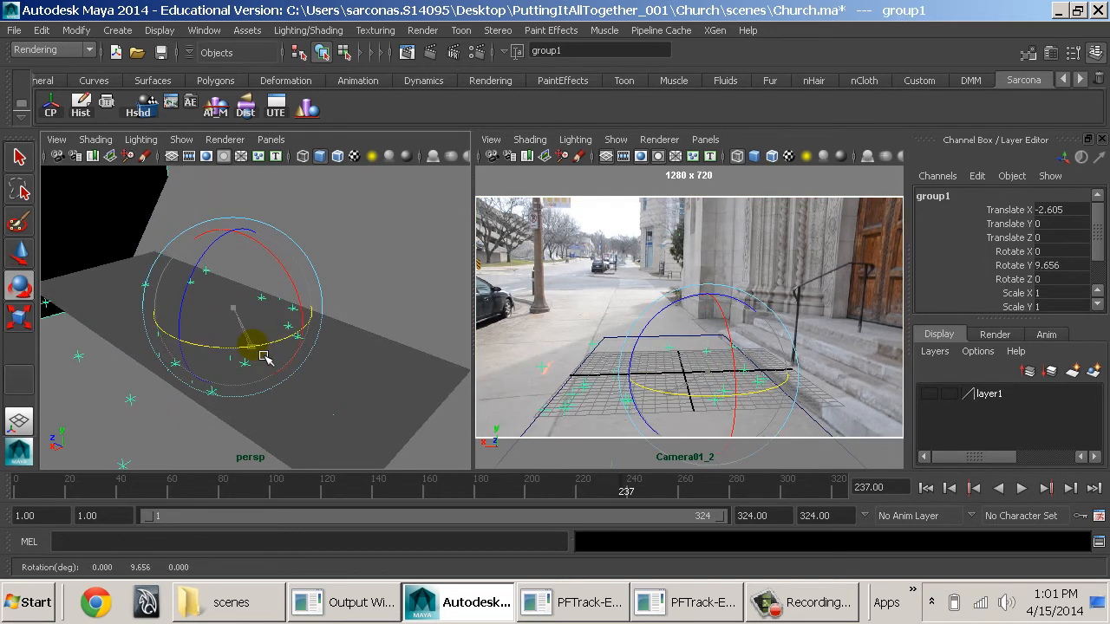
pyautogui.hotkey('ctrl', 'z')
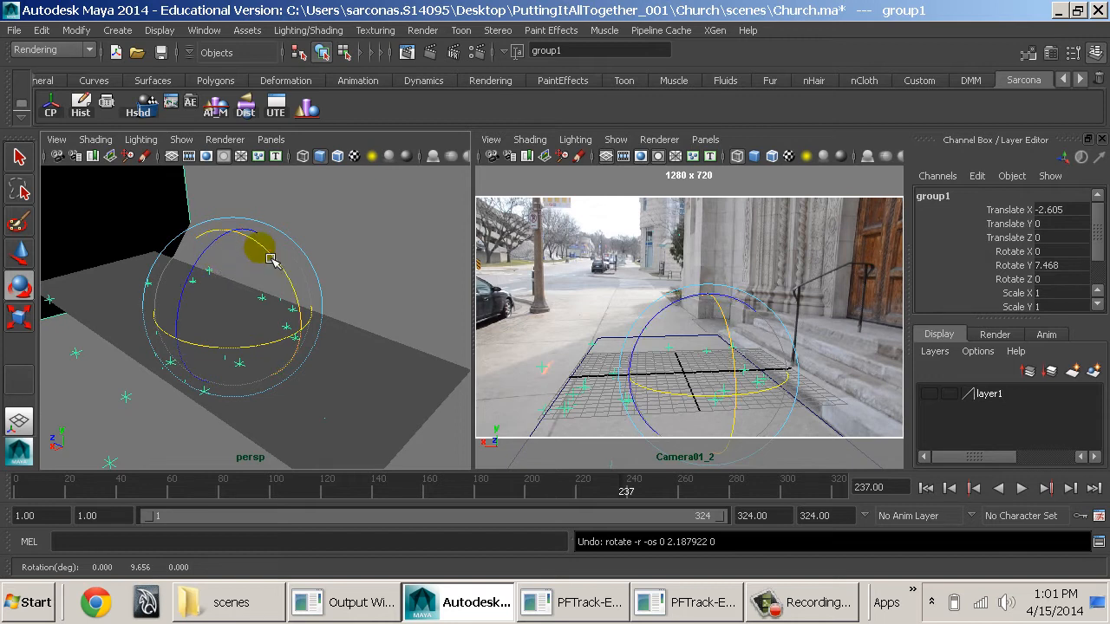
pyautogui.moveTo(269, 259); pyautogui.dragTo(273, 257)
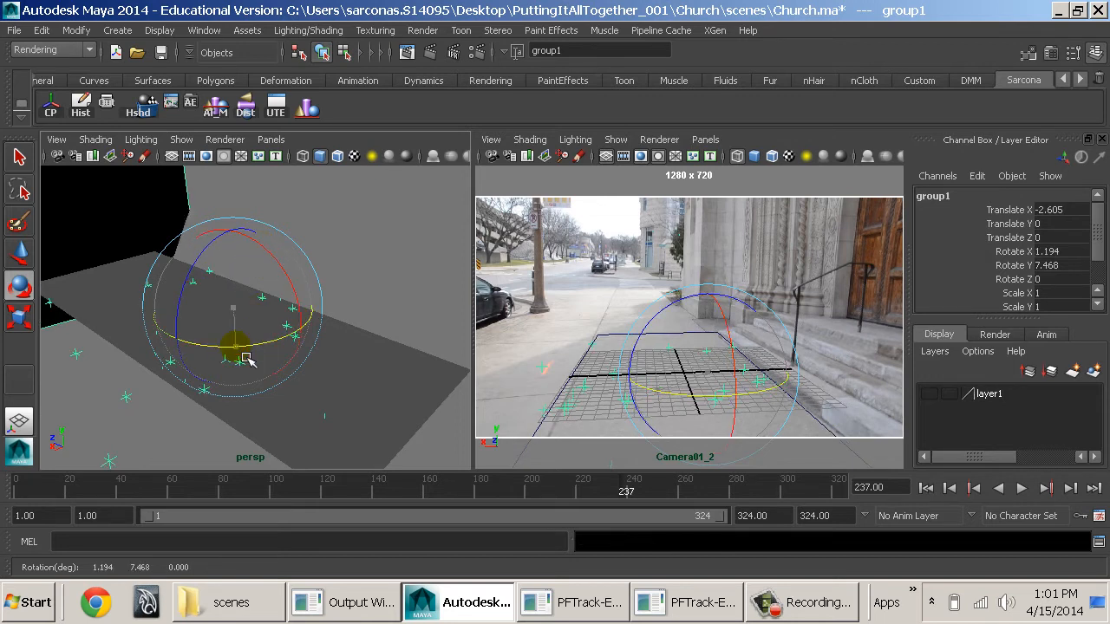
# - Refine group1 to Rotate X 1.191, Rotate Y 6.41 and Rotate Z -0.022, and shift it to Translate X -2.51
pyautogui.moveTo(246, 358); pyautogui.dragTo(247, 359)
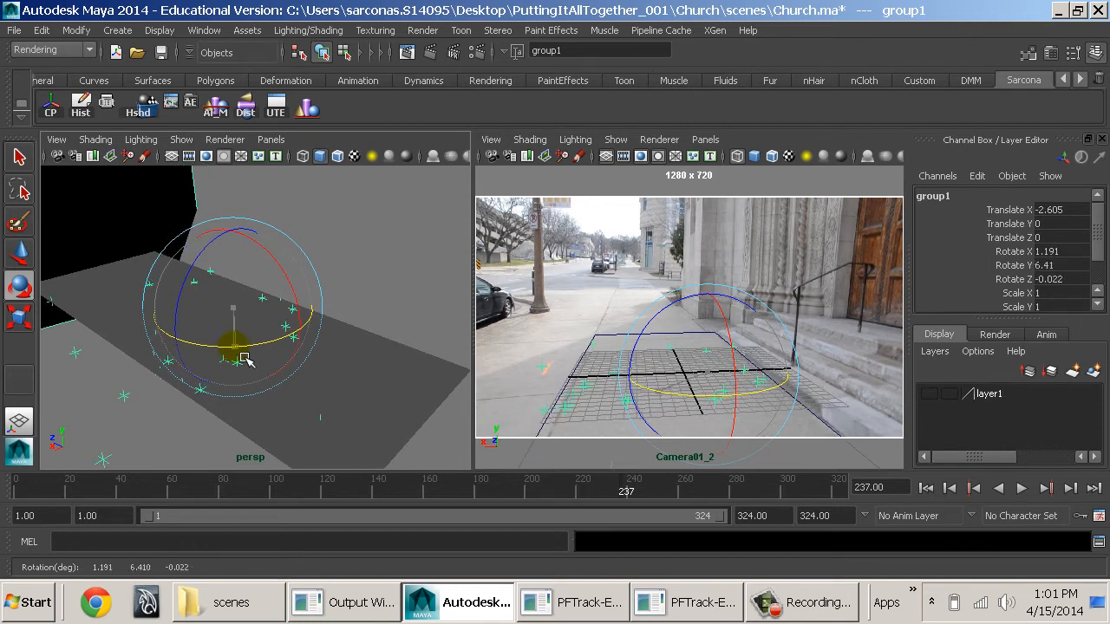
pyautogui.press('w')
pyautogui.moveTo(212, 319)
pyautogui.mouseDown()
pyautogui.moveTo(231, 312)
pyautogui.moveTo(224, 334)
pyautogui.mouseUp()
pyautogui.press('e')
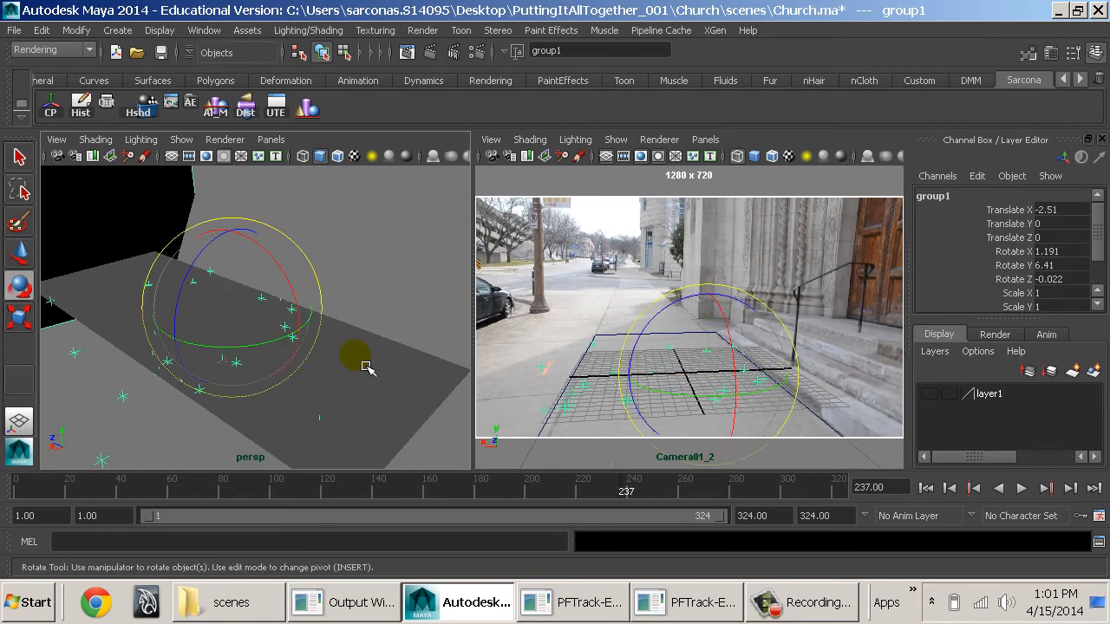
# - Pull the plane's street-side edge inward to about 11.059 along X and return to object selection in the enlarged camera view
pyautogui.moveTo(554, 208); pyautogui.dragTo(559, 158, button='right')
pyautogui.click(565, 413)
pyautogui.press('w')
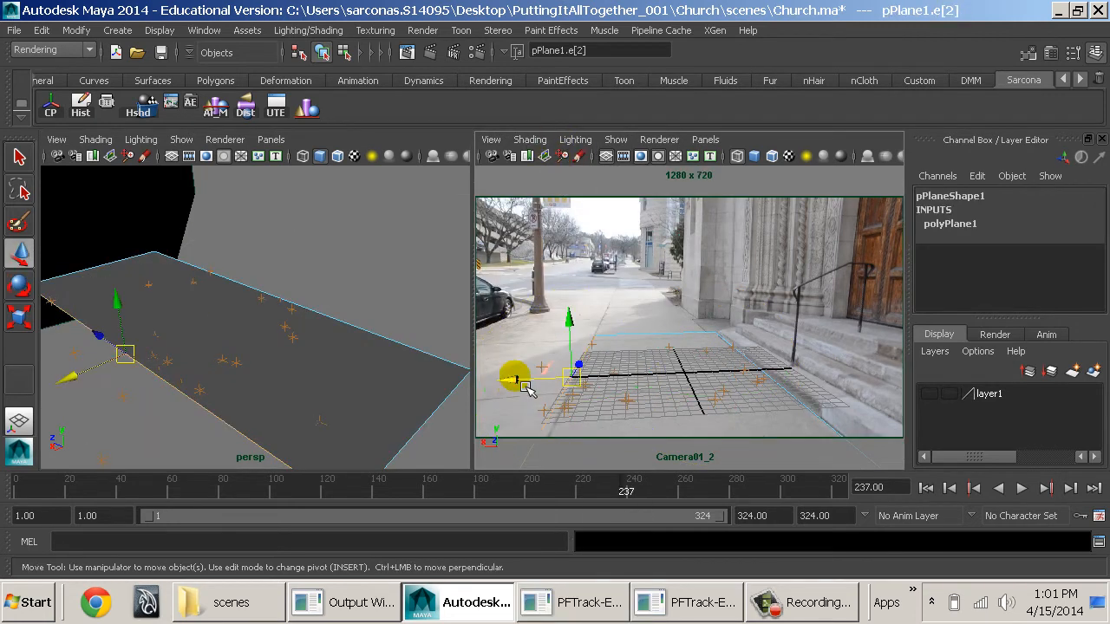
pyautogui.moveTo(522, 386); pyautogui.dragTo(529, 388)
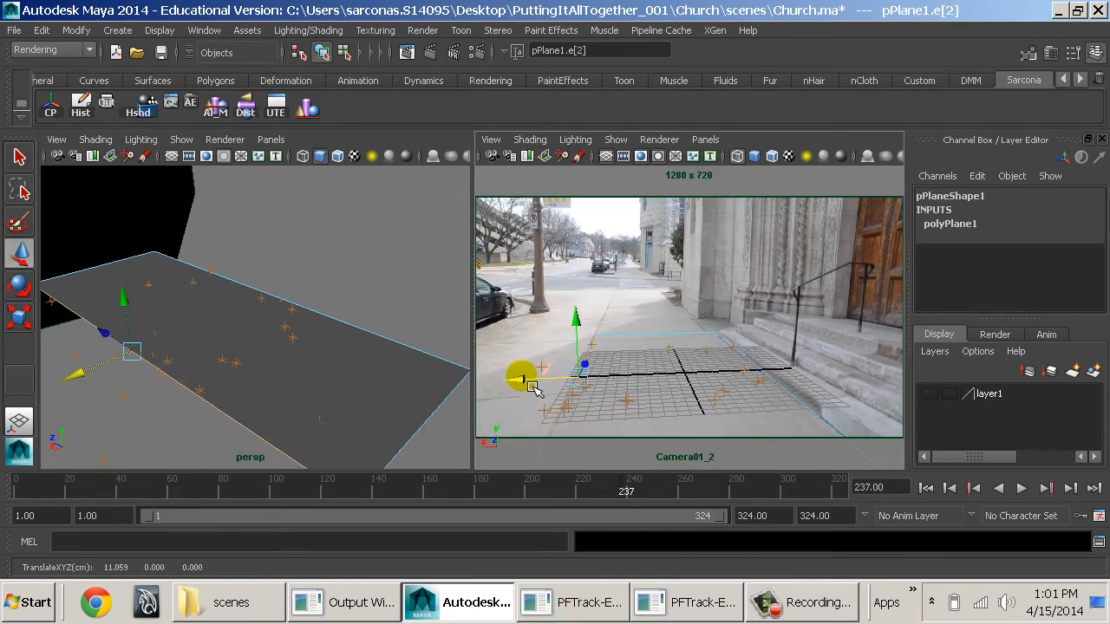
pyautogui.press('space')
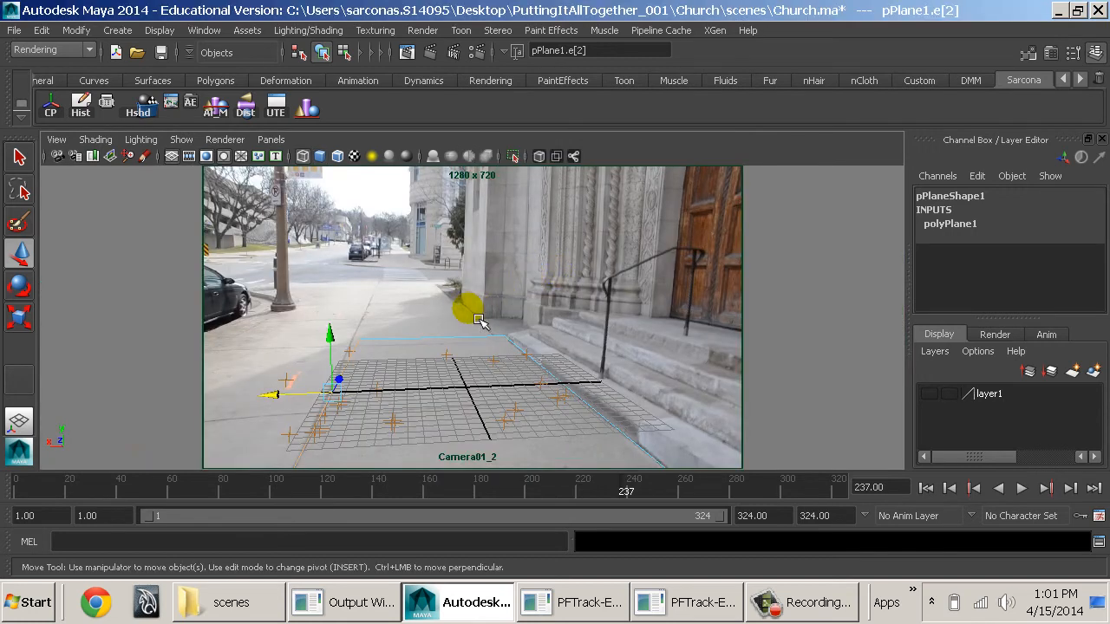
pyautogui.press('F8')
pyautogui.press('F8')
# - Compare the plane with the sidewalk across the footage and move it to Translate X 0.33 and Translate Y -0.329
pyautogui.press('5')
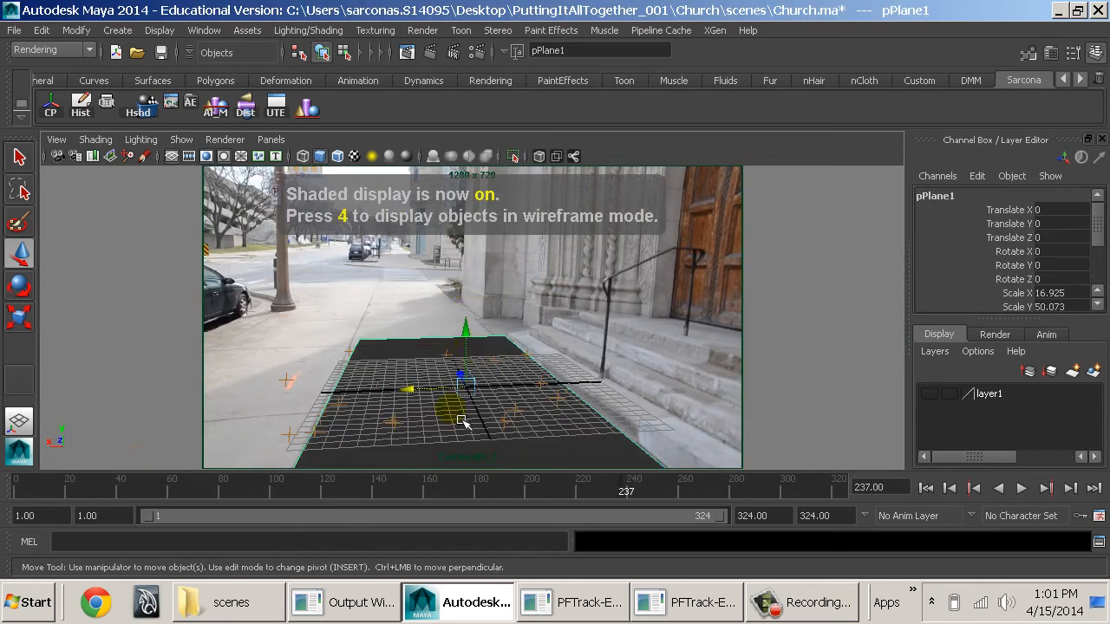
pyautogui.press('4')
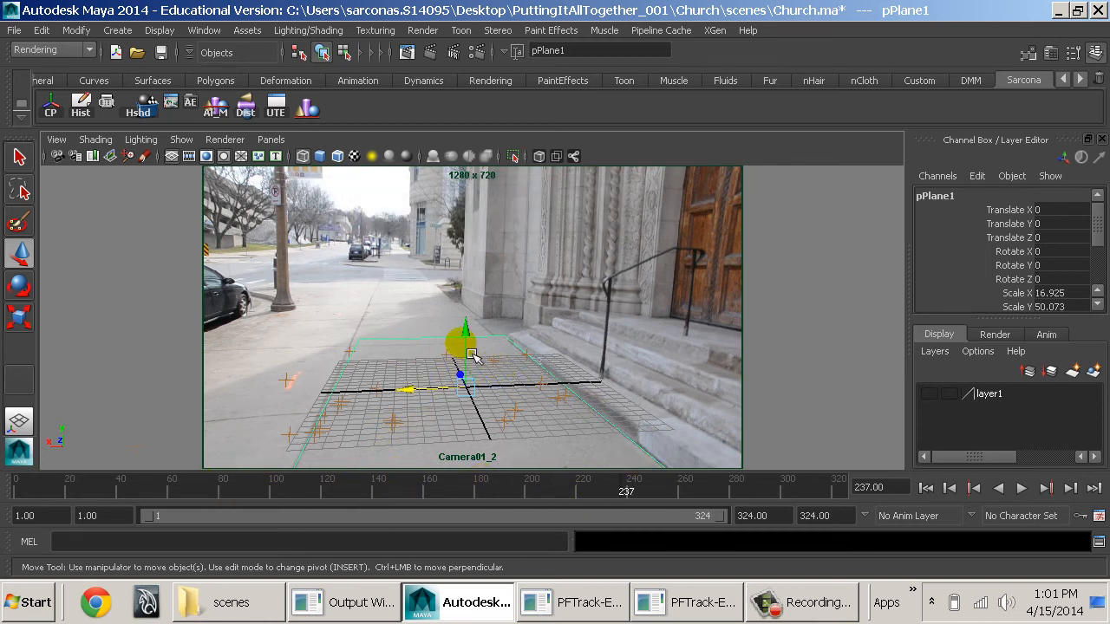
pyautogui.click(223, 491)
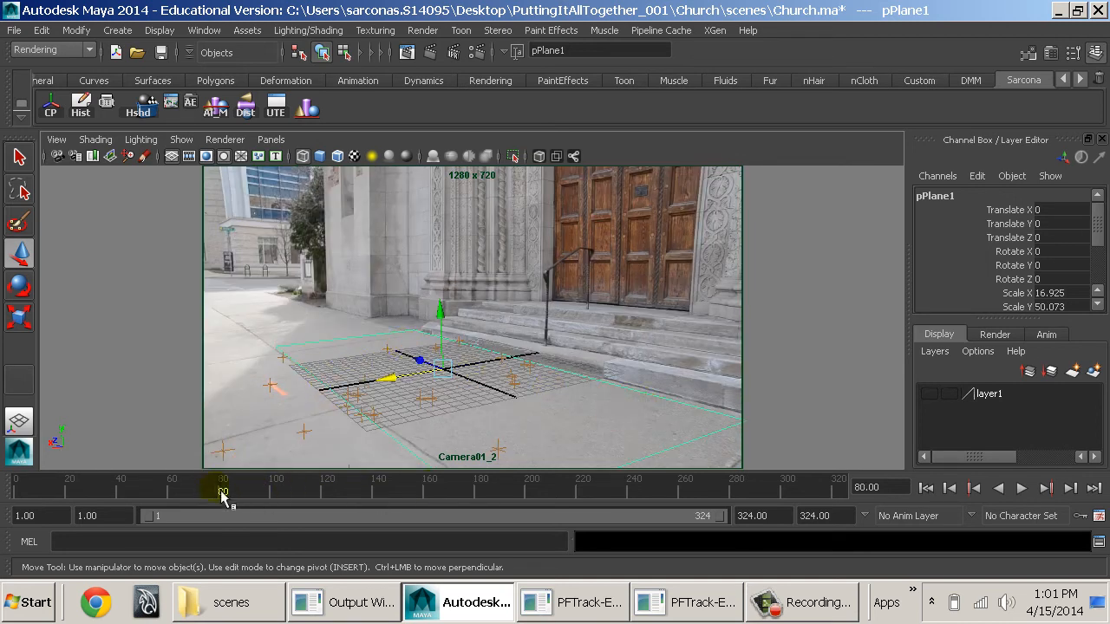
pyautogui.moveTo(220, 491); pyautogui.dragTo(845, 494)
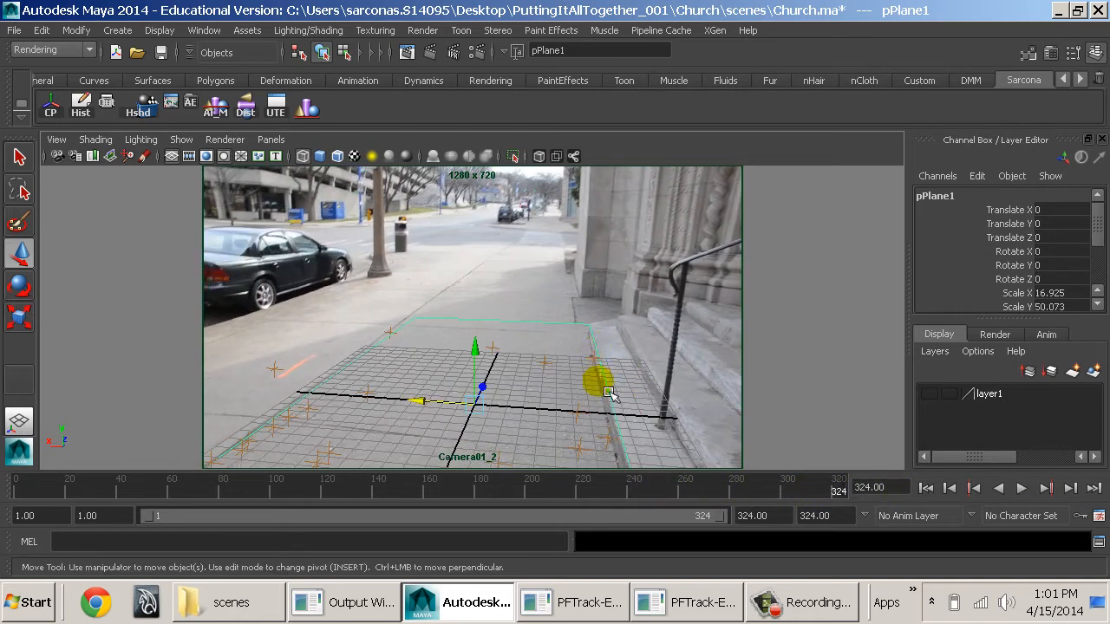
pyautogui.moveTo(431, 407); pyautogui.dragTo(432, 408)
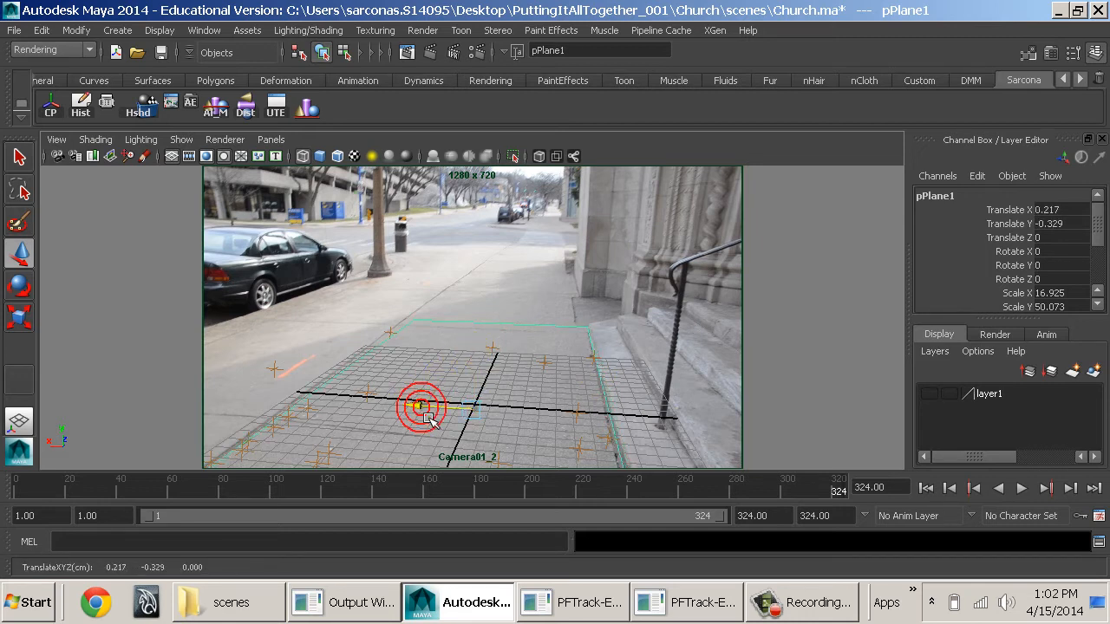
pyautogui.moveTo(734, 488); pyautogui.dragTo(58, 442)
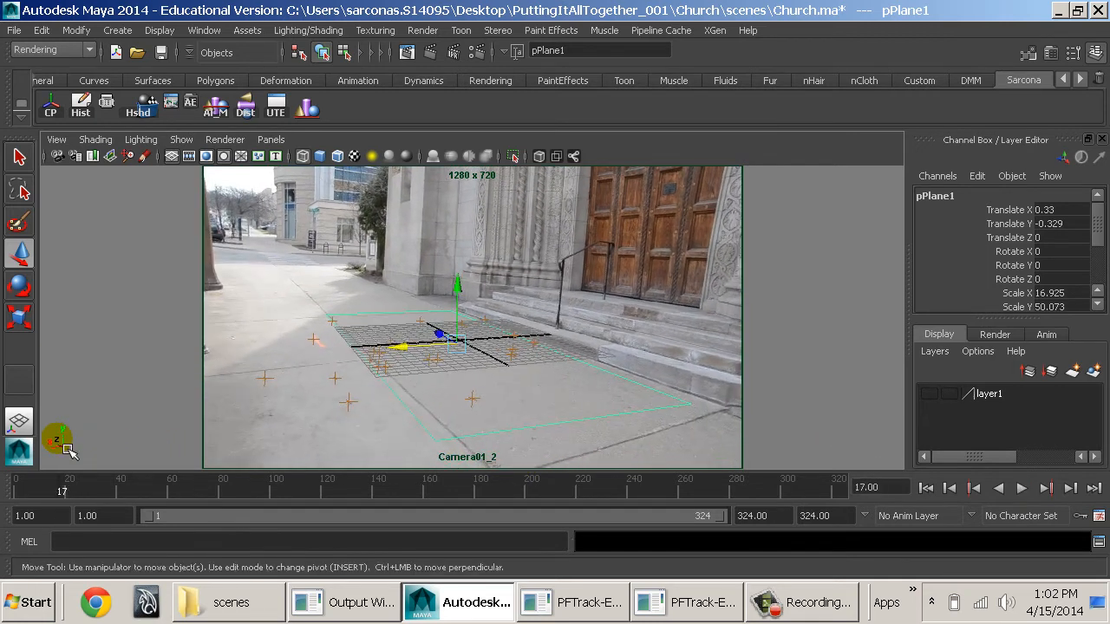
# - Try to move the plane's two near corner vertices outward along the sidewalk at frame 17
pyautogui.moveTo(520, 425); pyautogui.dragTo(422, 185, button='right')
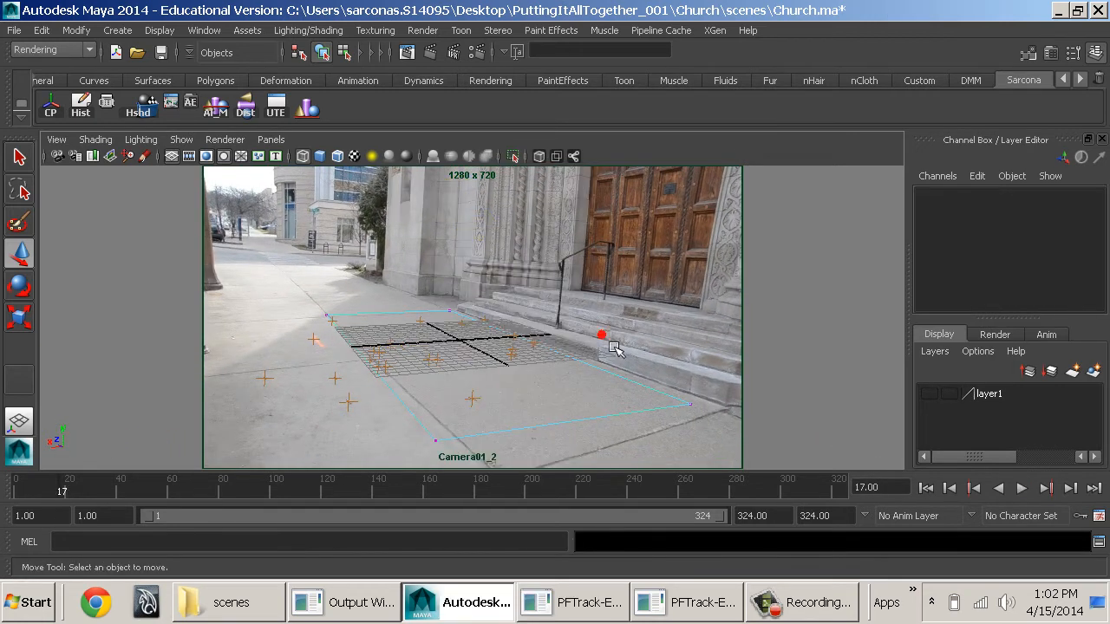
pyautogui.moveTo(607, 338); pyautogui.dragTo(742, 415)
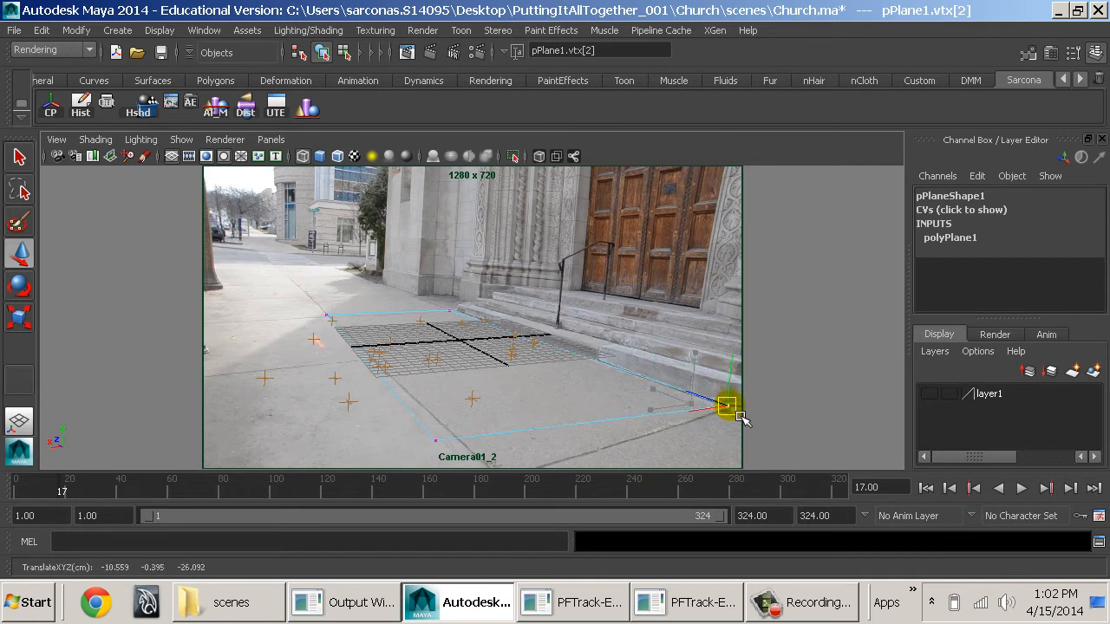
pyautogui.moveTo(415, 437); pyautogui.dragTo(530, 506)
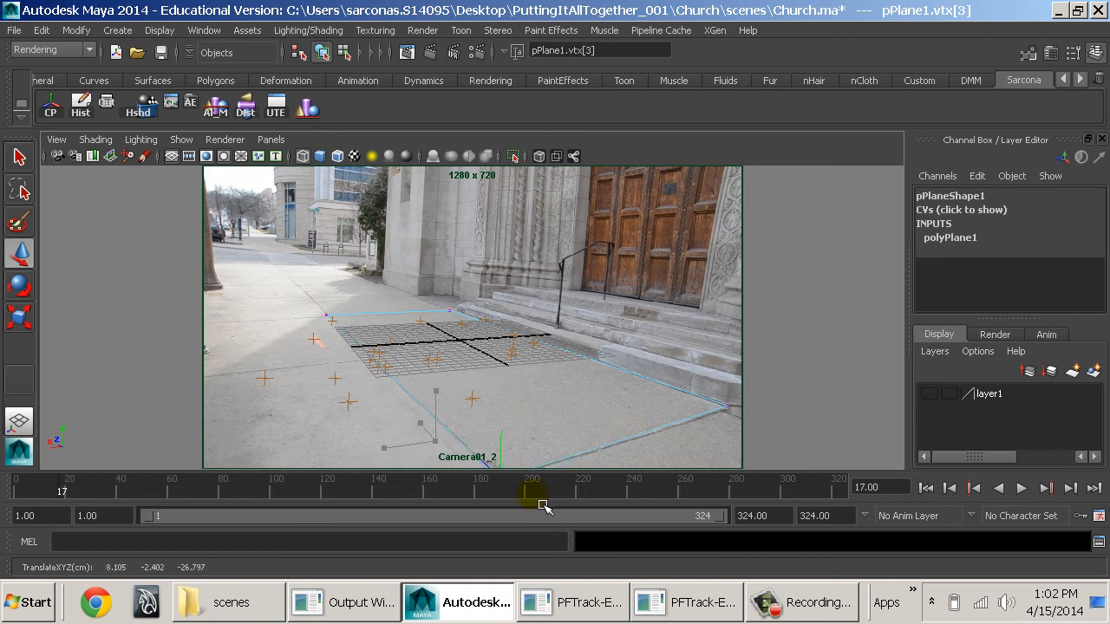
pyautogui.moveTo(555, 490); pyautogui.dragTo(595, 495)
pyautogui.click(346, 405)
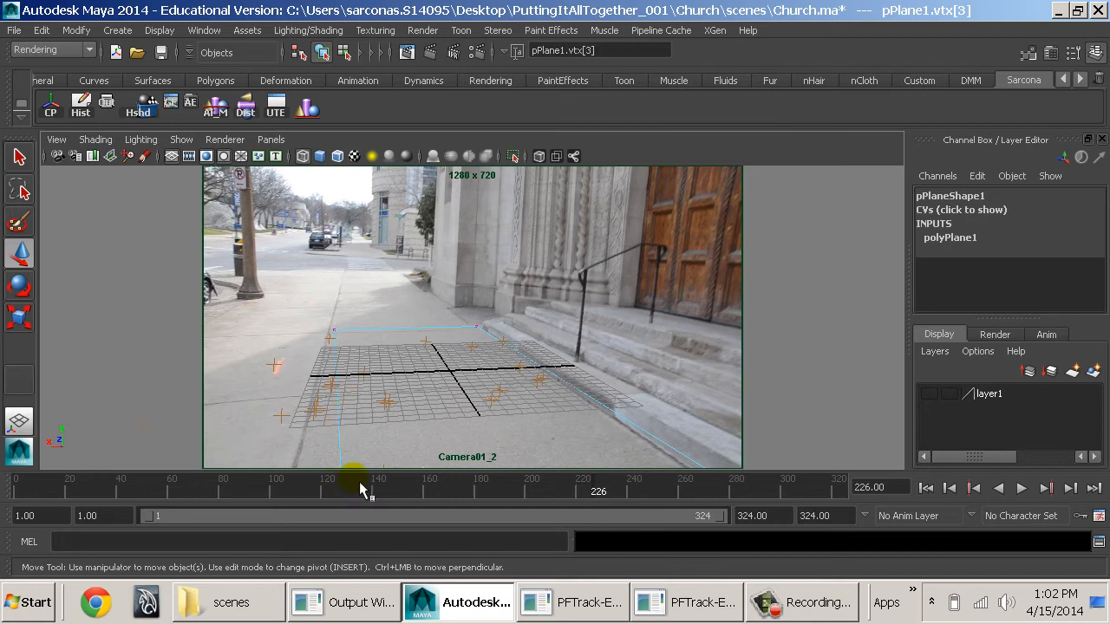
pyautogui.hotkey('ctrl', 'z')
pyautogui.hotkey('ctrl', 'z')
pyautogui.hotkey('ctrl', 'z')
pyautogui.hotkey('ctrl', 'z')
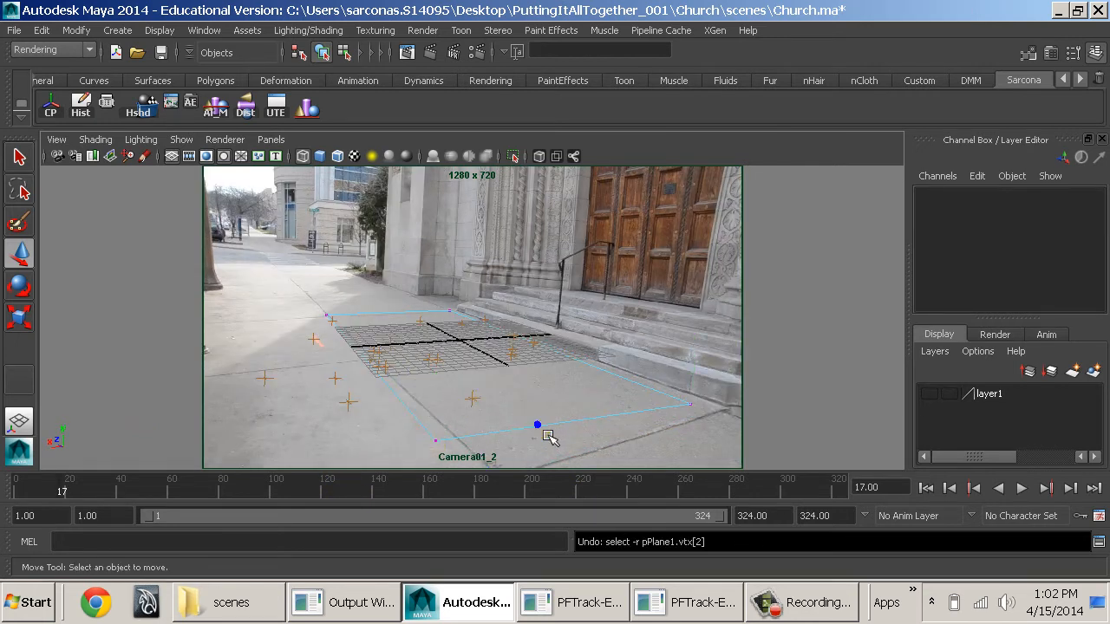
# - Try to reposition the plane's near edge and its street-side edge in edge selection
pyautogui.rightClick(537, 192)
pyautogui.click(547, 220)
pyautogui.click(564, 422)
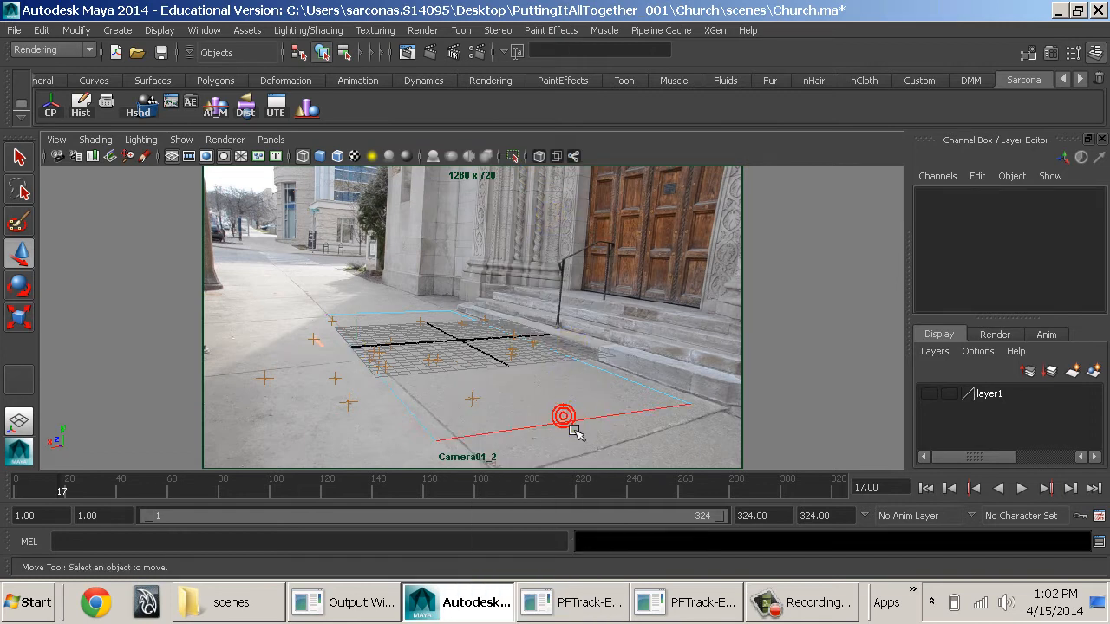
pyautogui.moveTo(569, 424); pyautogui.dragTo(572, 422)
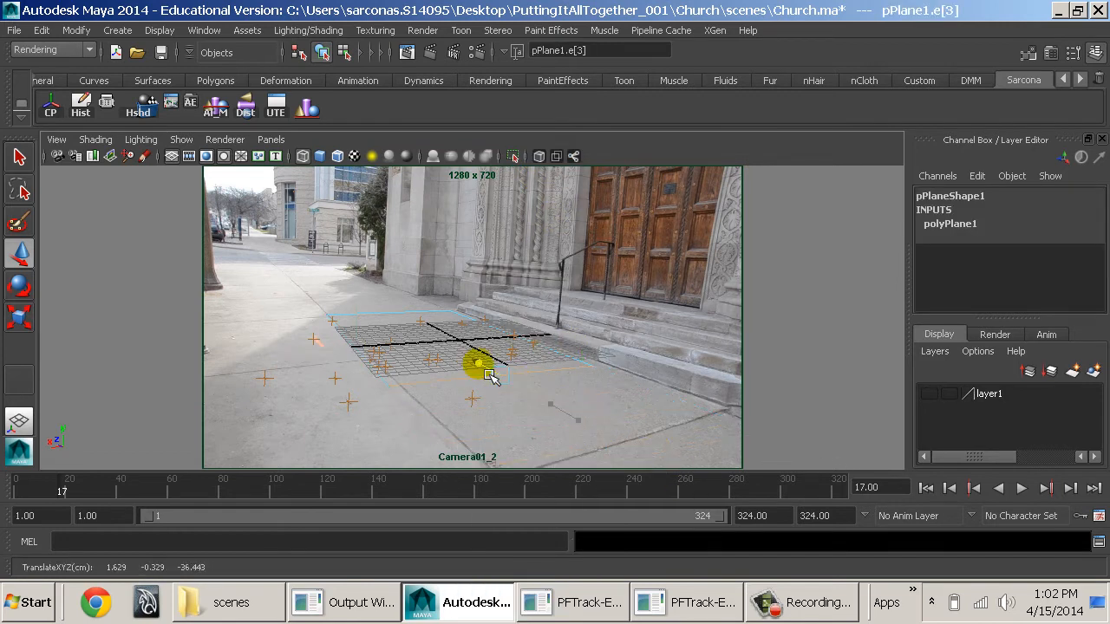
pyautogui.hotkey('ctrl', 'z')
pyautogui.click(416, 420)
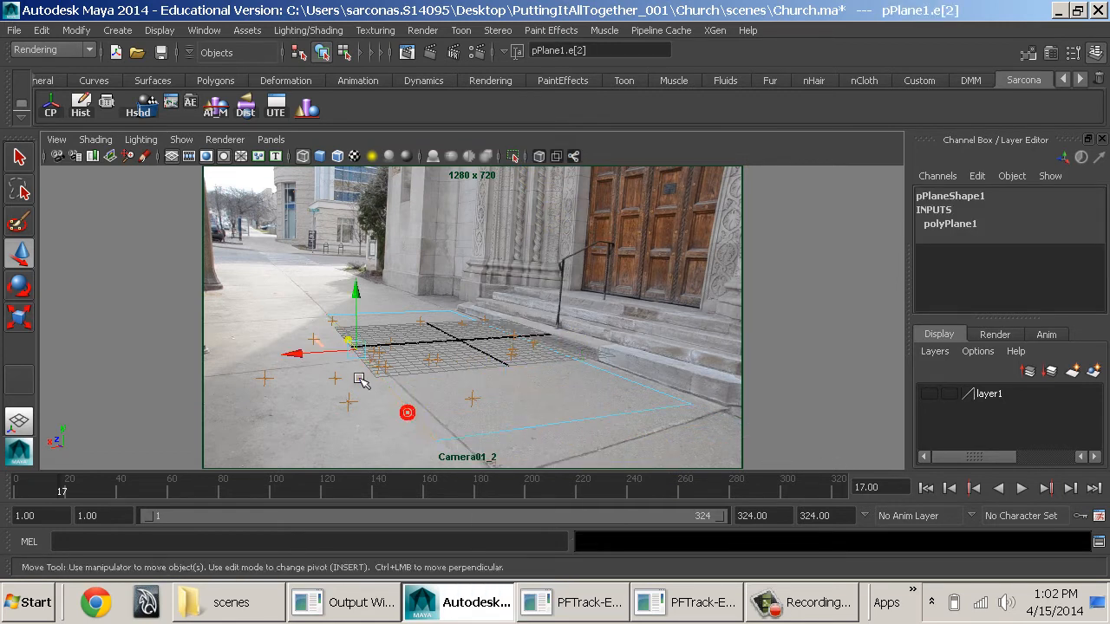
pyautogui.moveTo(323, 355); pyautogui.dragTo(288, 361)
pyautogui.hotkey('ctrl', 'z')
# - Move the plane's near edge to about 0.055 along X and check the steps-side edge against the footage at frame 324
pyautogui.click(519, 445)
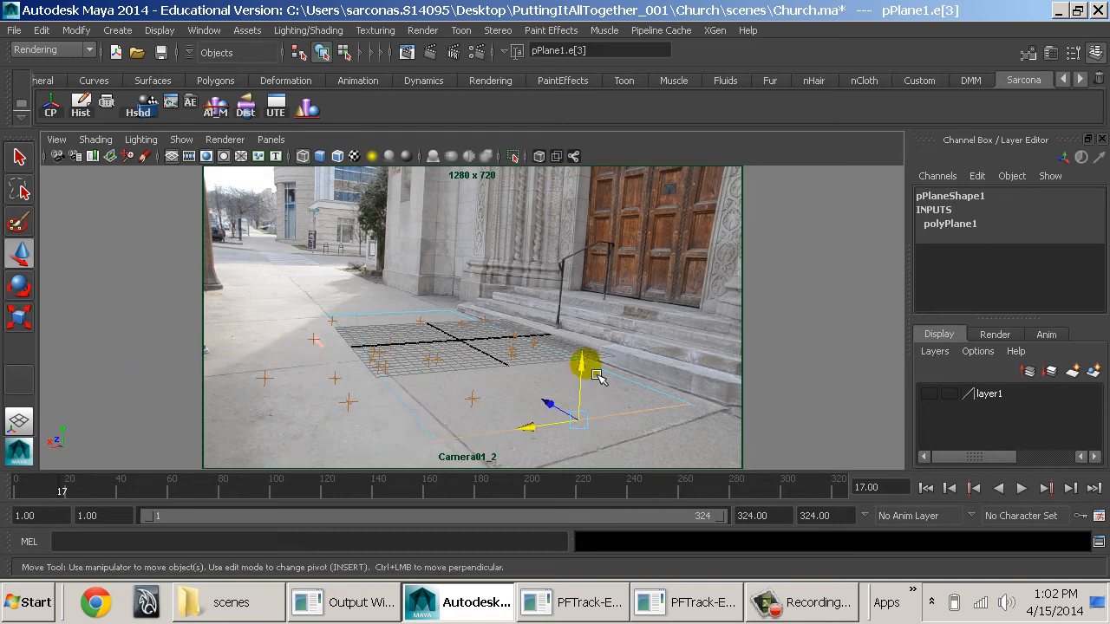
pyautogui.moveTo(596, 382); pyautogui.dragTo(595, 198)
pyautogui.hotkey('ctrl', 'z')
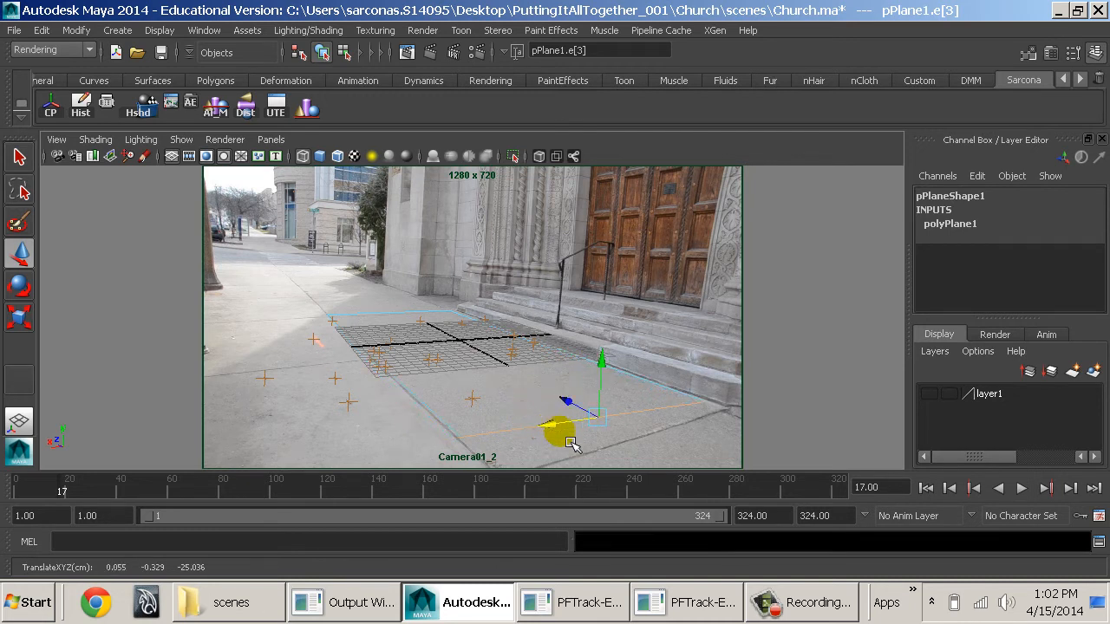
pyautogui.moveTo(581, 489)
pyautogui.mouseDown()
pyautogui.moveTo(570, 488)
pyautogui.moveTo(634, 496)
pyautogui.moveTo(255, 495)
pyautogui.moveTo(490, 525)
pyautogui.moveTo(871, 529)
pyautogui.mouseUp()
pyautogui.click(617, 334)
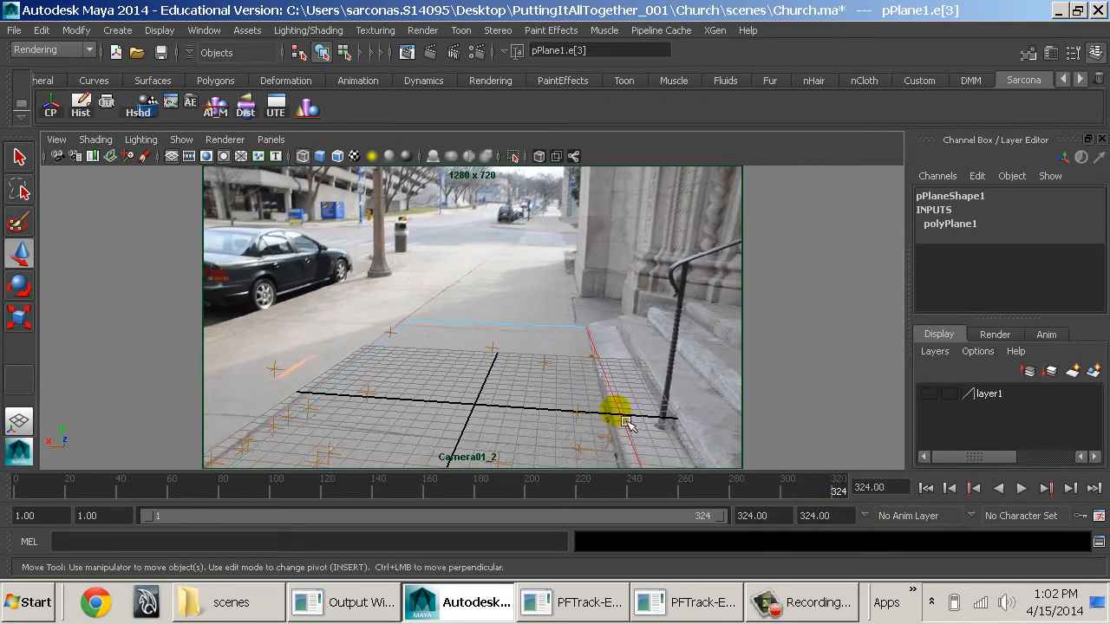
pyautogui.press('5')
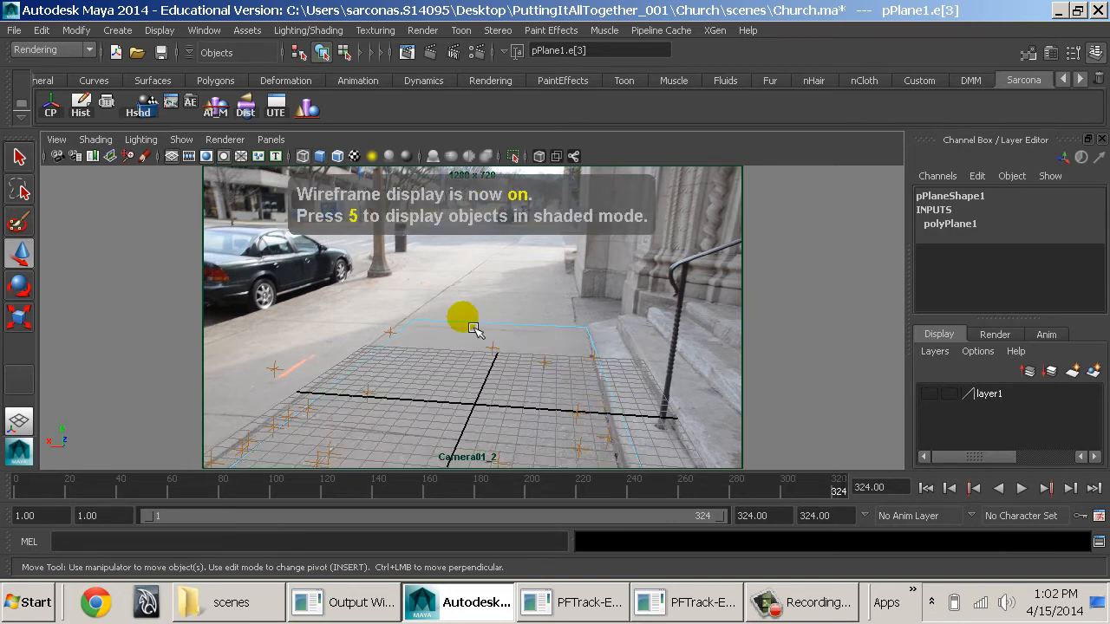
# - Return to object selection and move the plane toward the street to Translate X 10.133, checking it at frame 136
pyautogui.moveTo(451, 330); pyautogui.dragTo(512, 171, button='right')
pyautogui.click(482, 323)
pyautogui.moveTo(470, 389); pyautogui.dragTo(321, 394)
pyautogui.moveTo(404, 487); pyautogui.dragTo(368, 491)
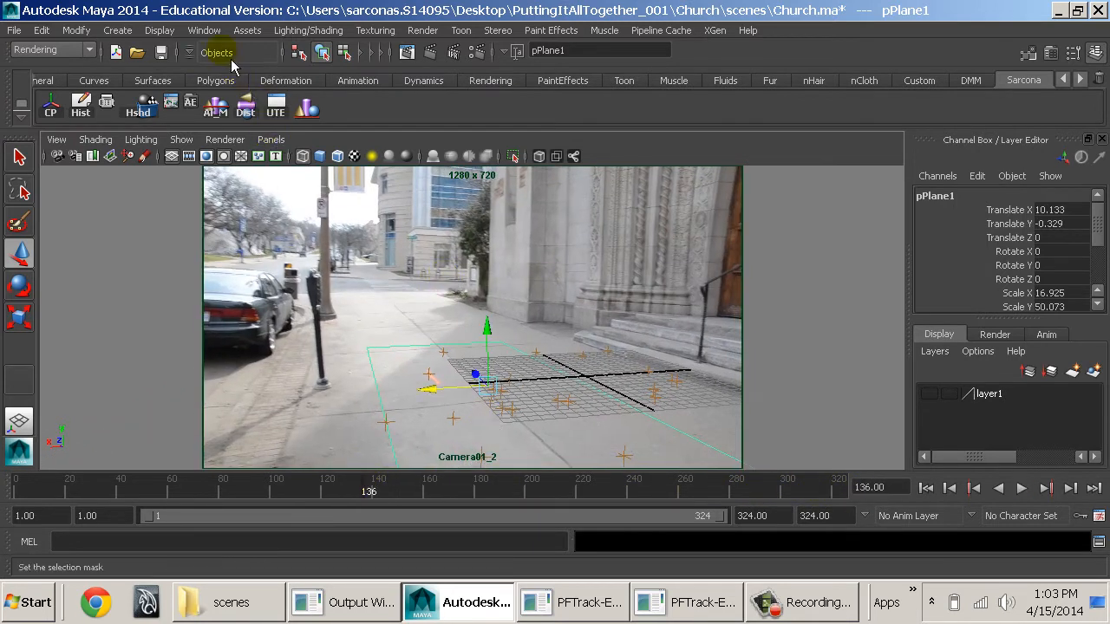
# - Widen the plane to Scale X 37.376 and lengthen it along the sidewalk direction
pyautogui.press('r')
pyautogui.moveTo(410, 391); pyautogui.dragTo(310, 404)
pyautogui.moveTo(475, 371); pyautogui.dragTo(440, 319)
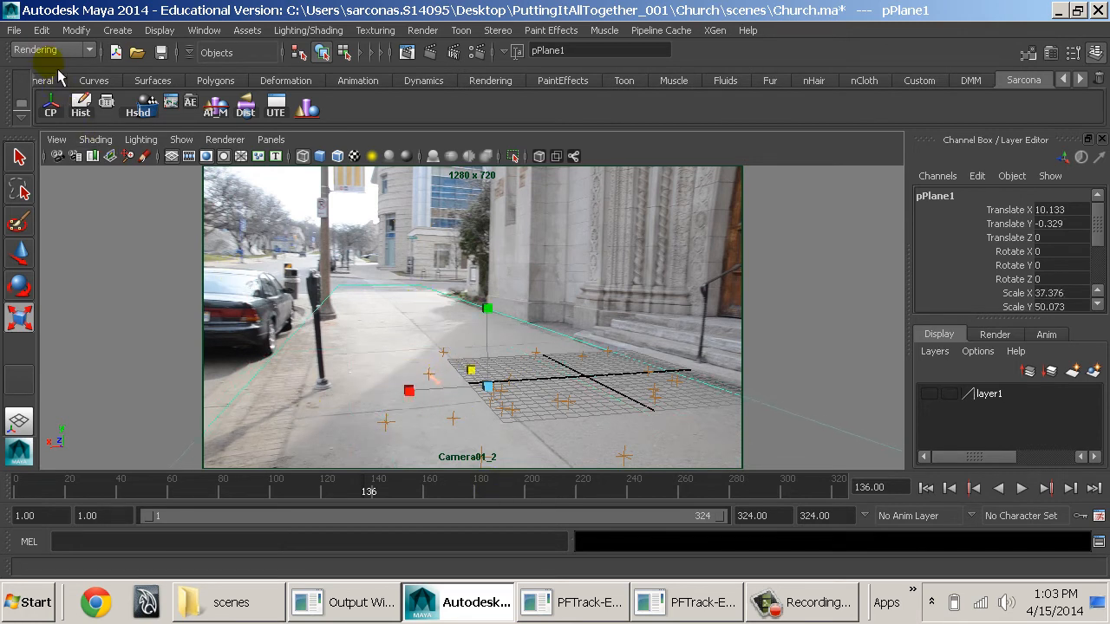
# - Save the scene under the new name Church_01.mb in the scenes folder
pyautogui.click(14, 29)
pyautogui.click(75, 111)
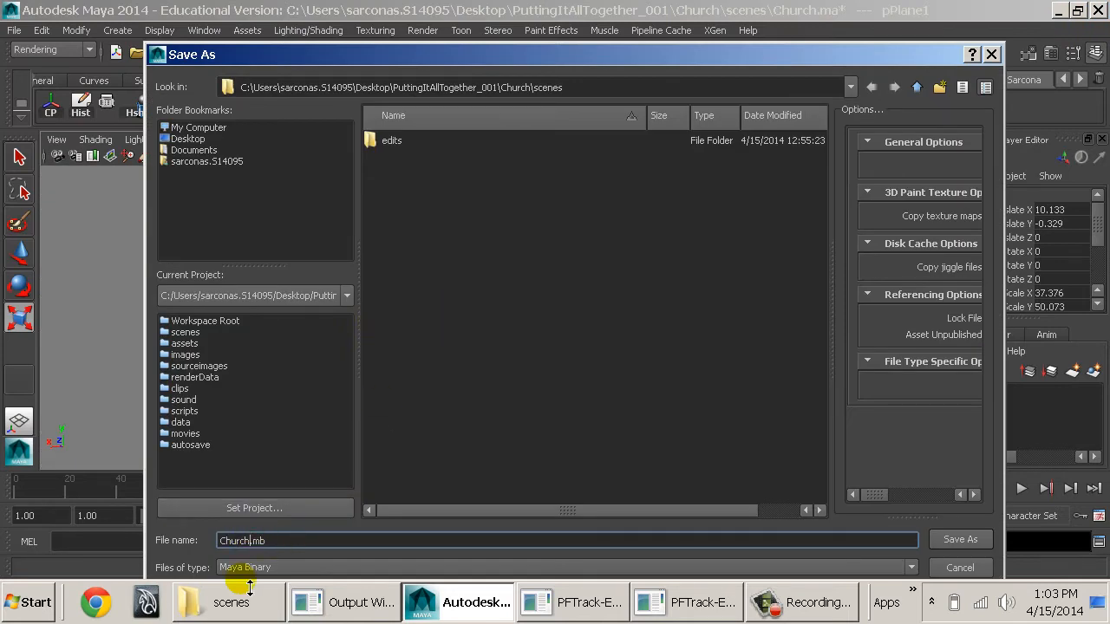
pyautogui.write('_01')
pyautogui.press('Return')
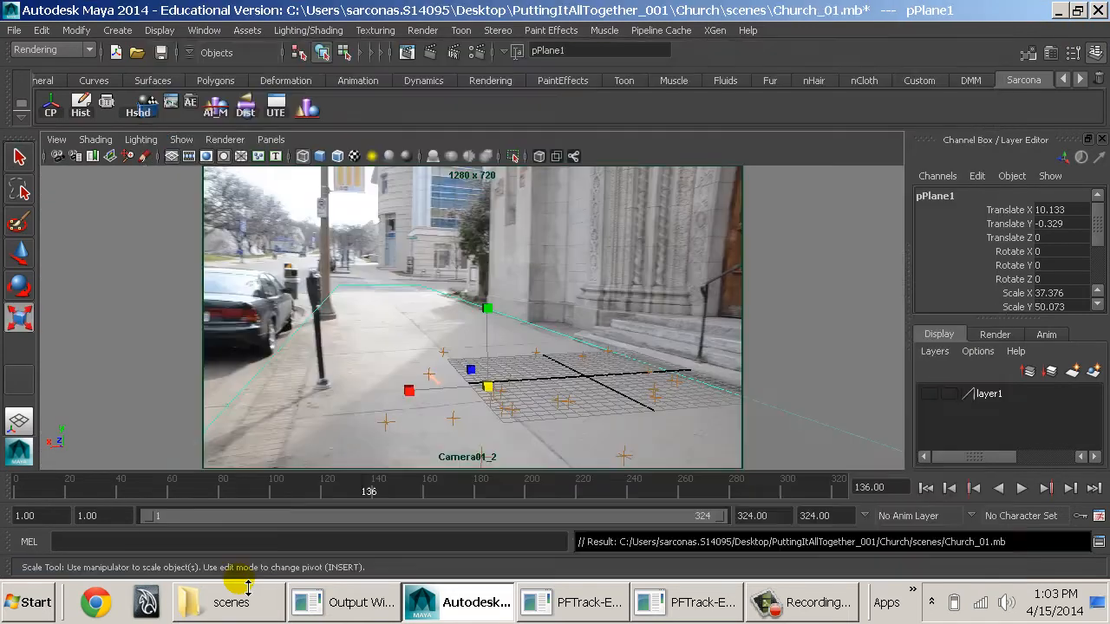
# - Scrub through frames 1 to 324 to examine how well the ground plane sticks to the sidewalk footage
pyautogui.moveTo(480, 502)
pyautogui.mouseDown()
pyautogui.moveTo(728, 498)
pyautogui.moveTo(17, 494)
pyautogui.mouseUp()
pyautogui.press('r')
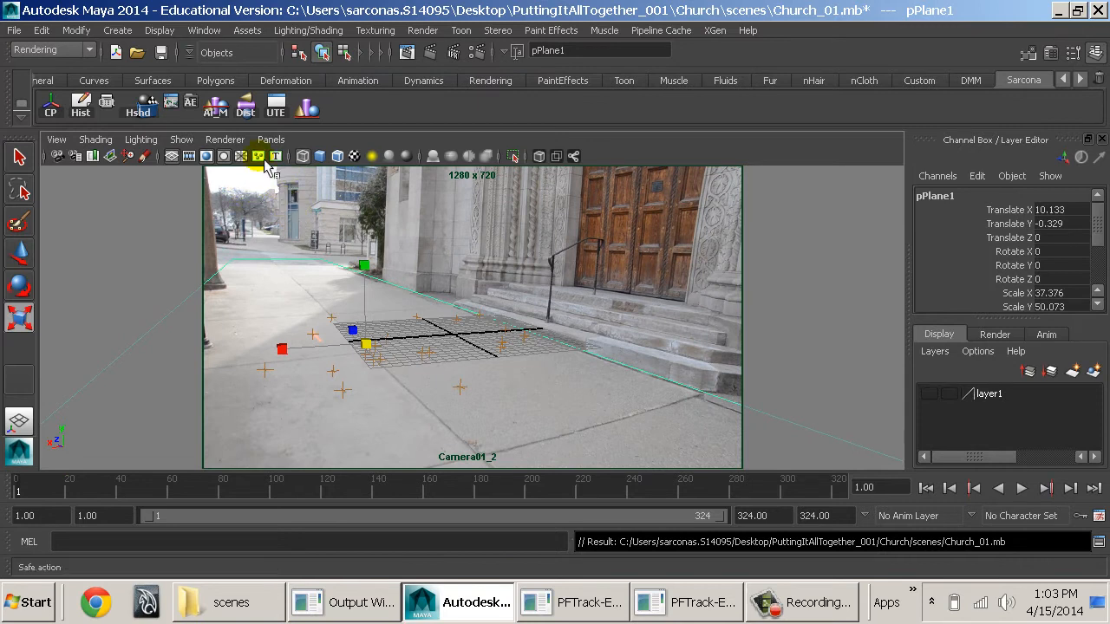
pyautogui.moveTo(275, 486); pyautogui.dragTo(458, 490)
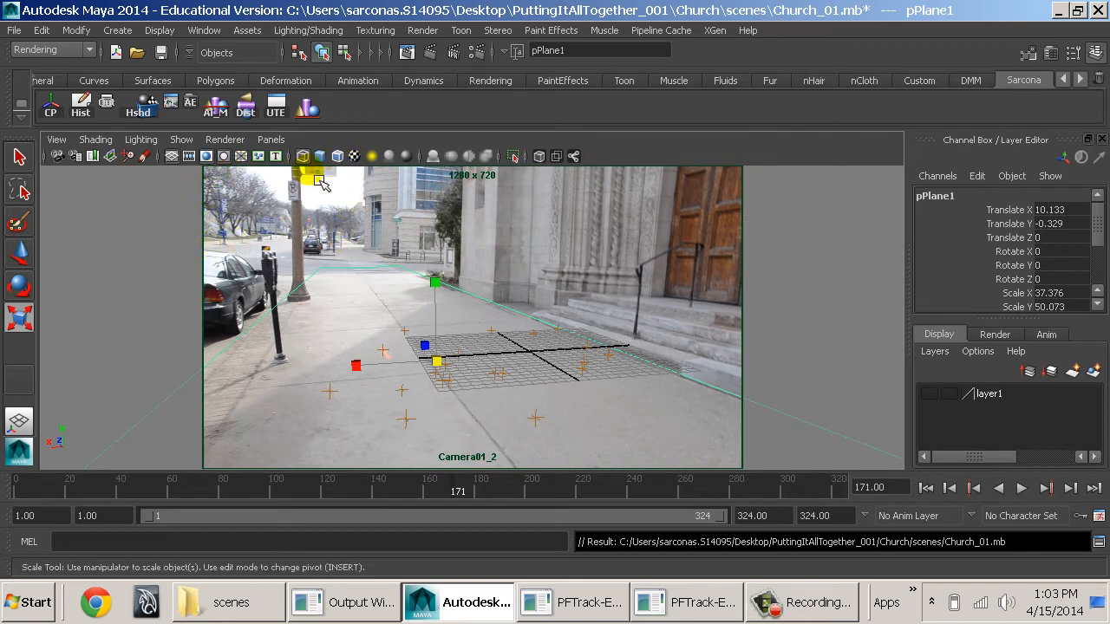
pyautogui.moveTo(540, 488); pyautogui.dragTo(345, 507)
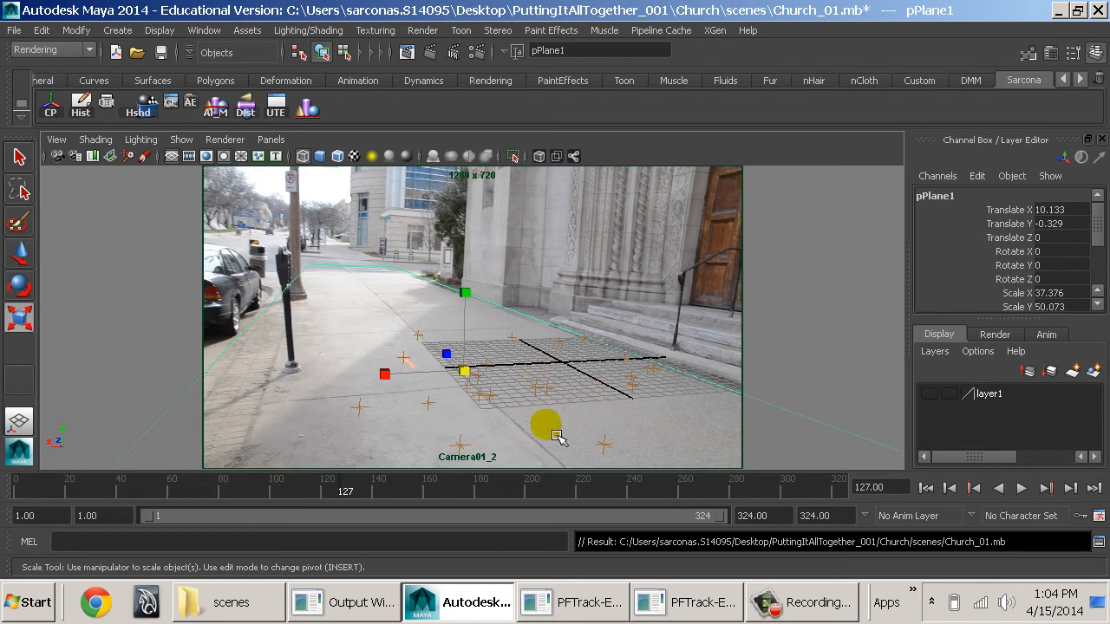
pyautogui.moveTo(444, 491); pyautogui.dragTo(845, 512)
pyautogui.moveTo(667, 513); pyautogui.dragTo(19, 509)
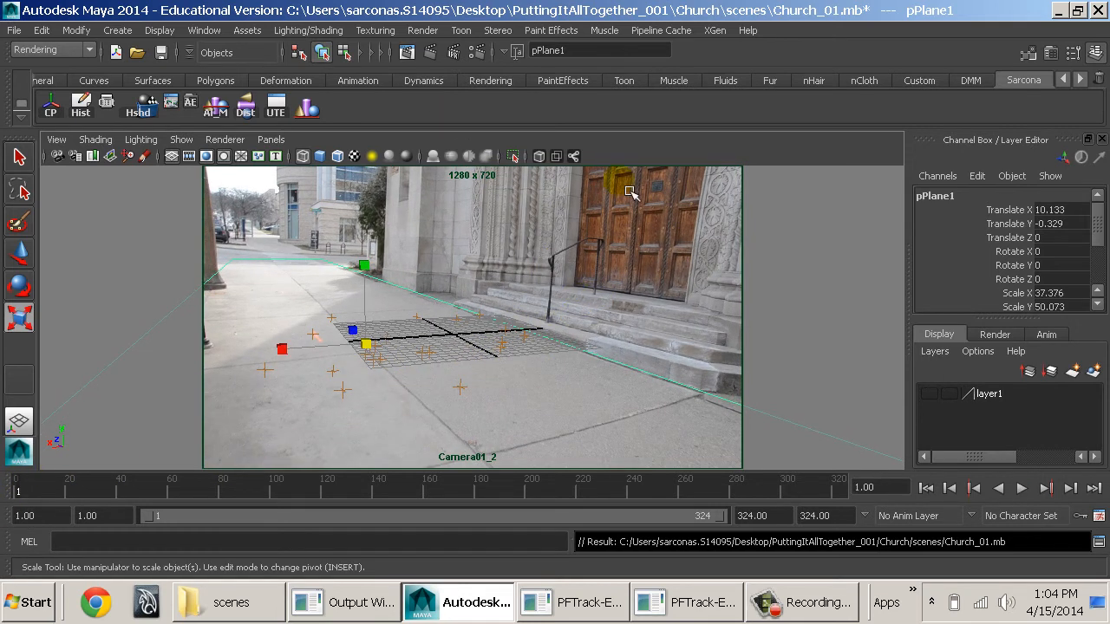
# - Create a second polygon plane with Subdivisions Width 1 and Subdivisions Height 1
pyautogui.click(117, 29)
pyautogui.moveTo(152, 72)
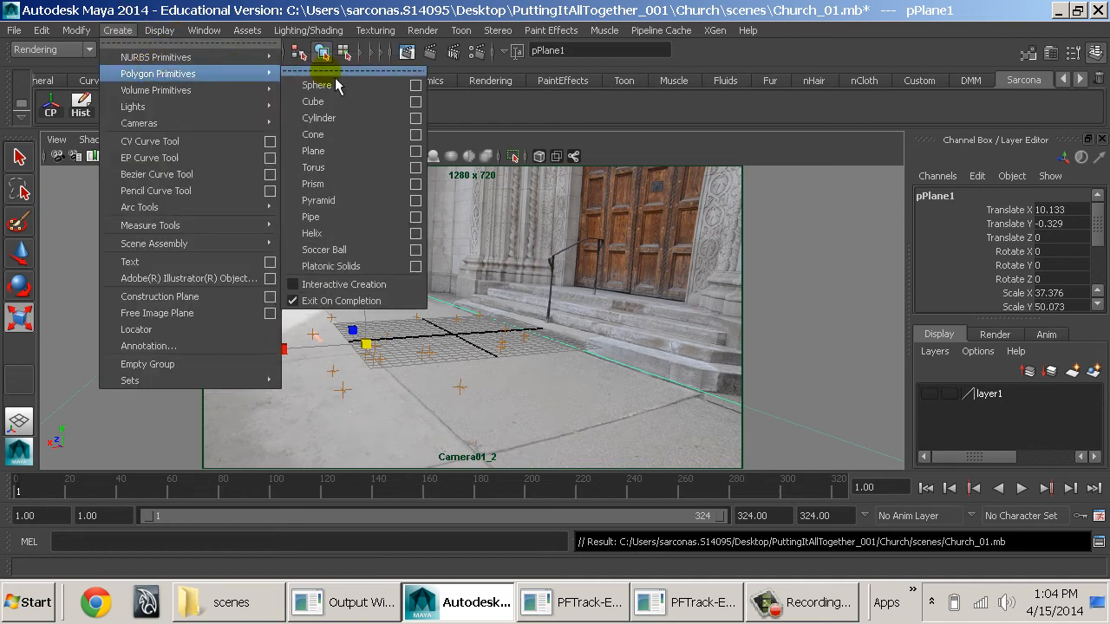
pyautogui.click(313, 150)
pyautogui.press('w')
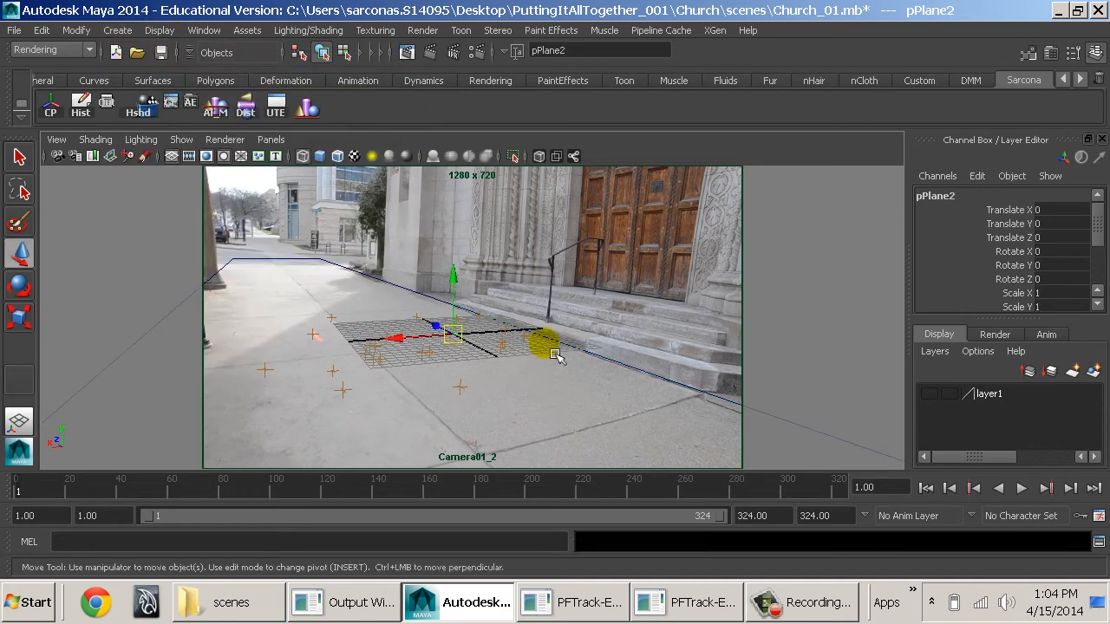
pyautogui.scroll(-3, 994, 292)
pyautogui.click(961, 290)
pyautogui.scroll(-2, 1015, 297)
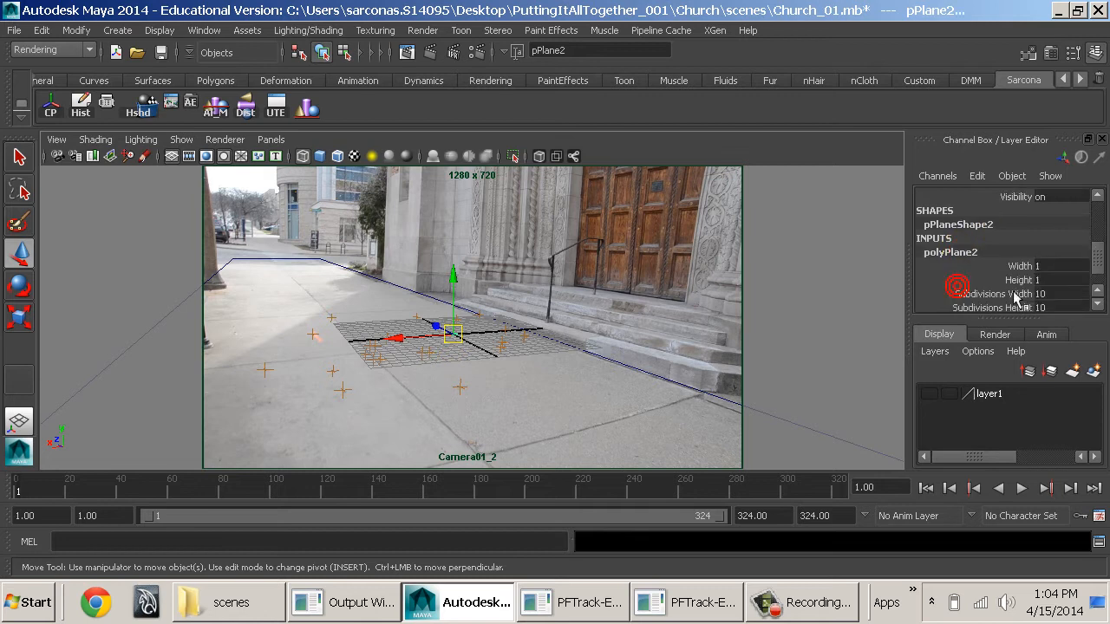
pyautogui.moveTo(1053, 262); pyautogui.dragTo(1062, 277)
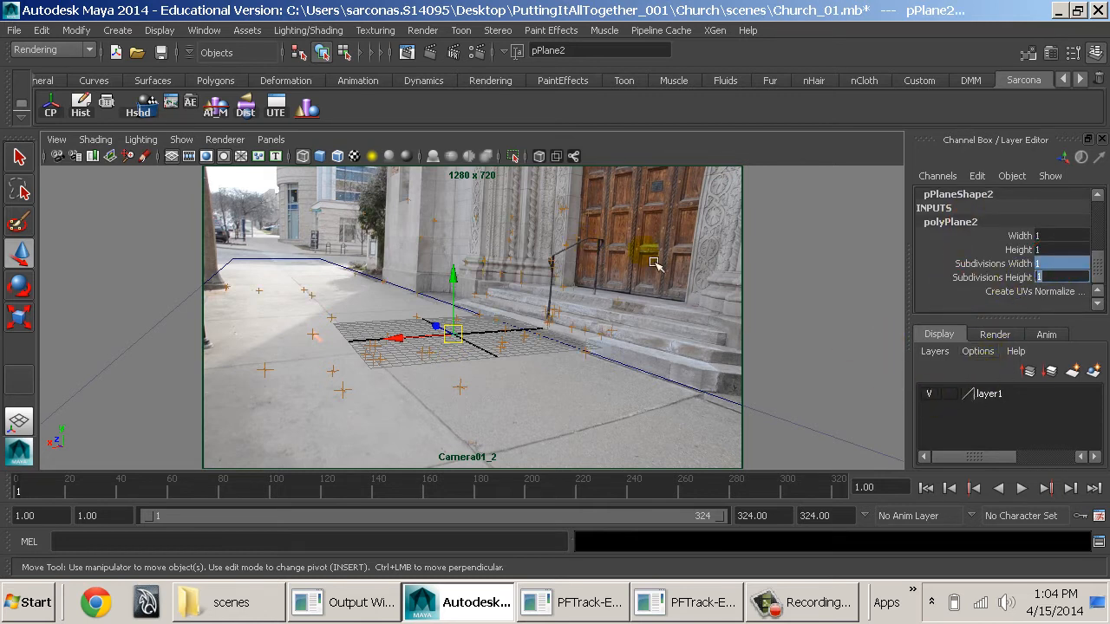
# - Snap the second plane onto the tracking locator beside the church doors, at about -27.821, 15.36, 13.57
pyautogui.click(596, 221)
pyautogui.hotkey('ctrl', 'z')
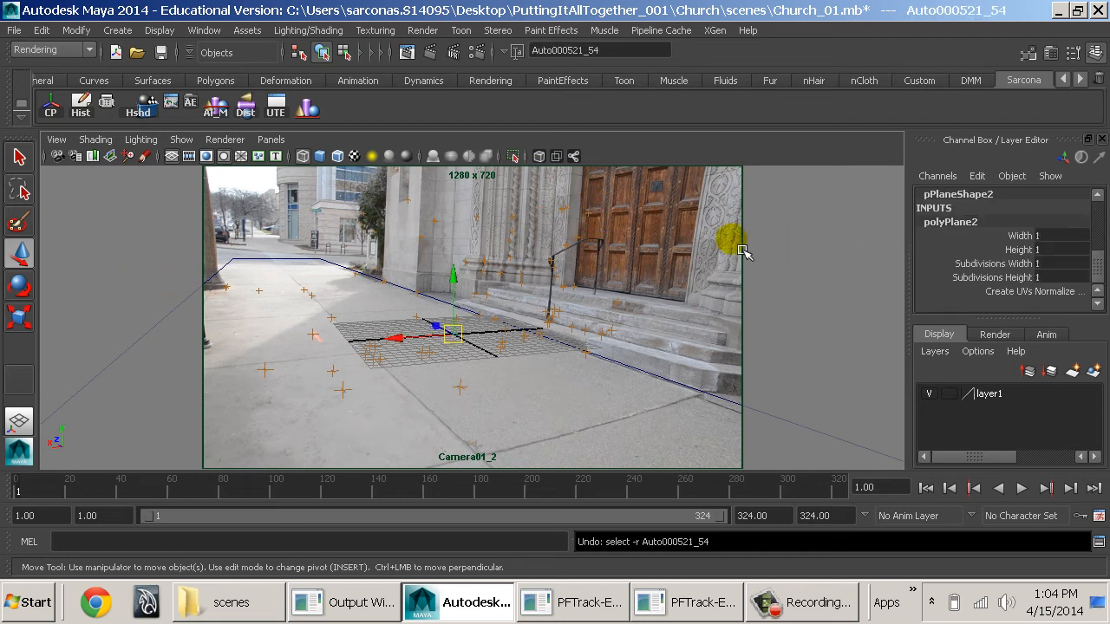
pyautogui.moveTo(601, 222); pyautogui.dragTo(601, 222, button='middle')
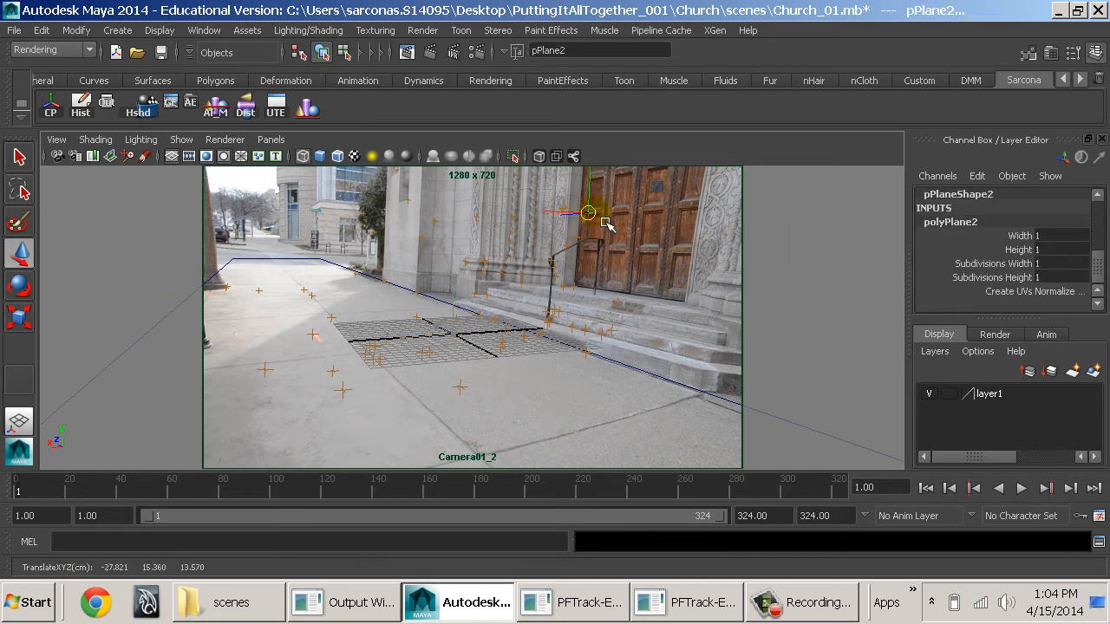
# - Rotate the second plane upright with Rotate Z set to 90
pyautogui.press('e')
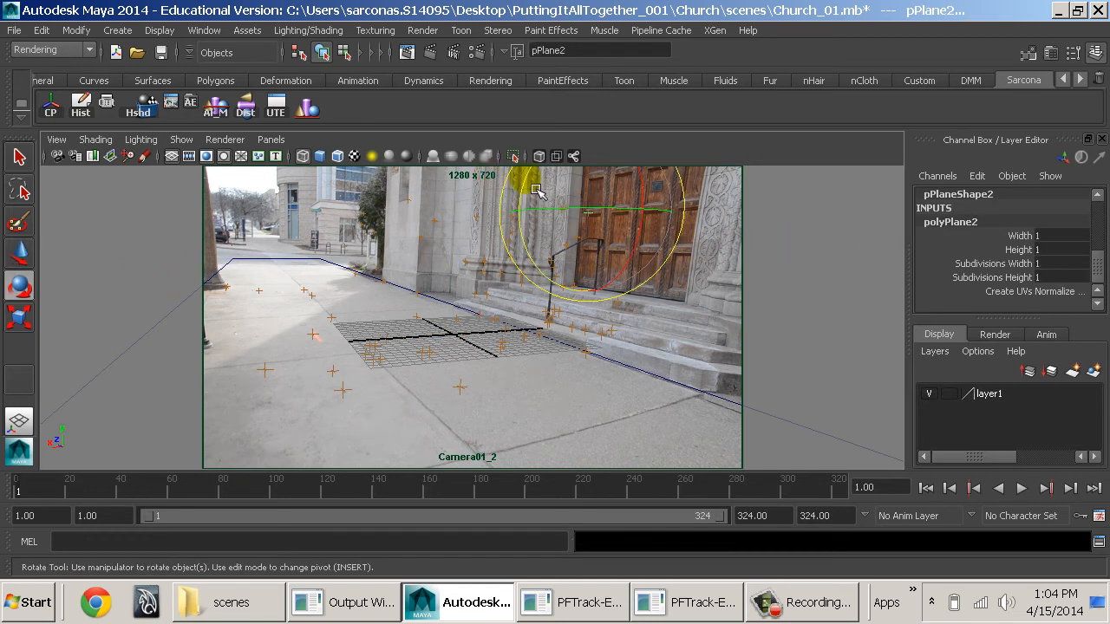
pyautogui.moveTo(536, 189); pyautogui.dragTo(530, 312)
pyautogui.scroll(5, 1092, 271)
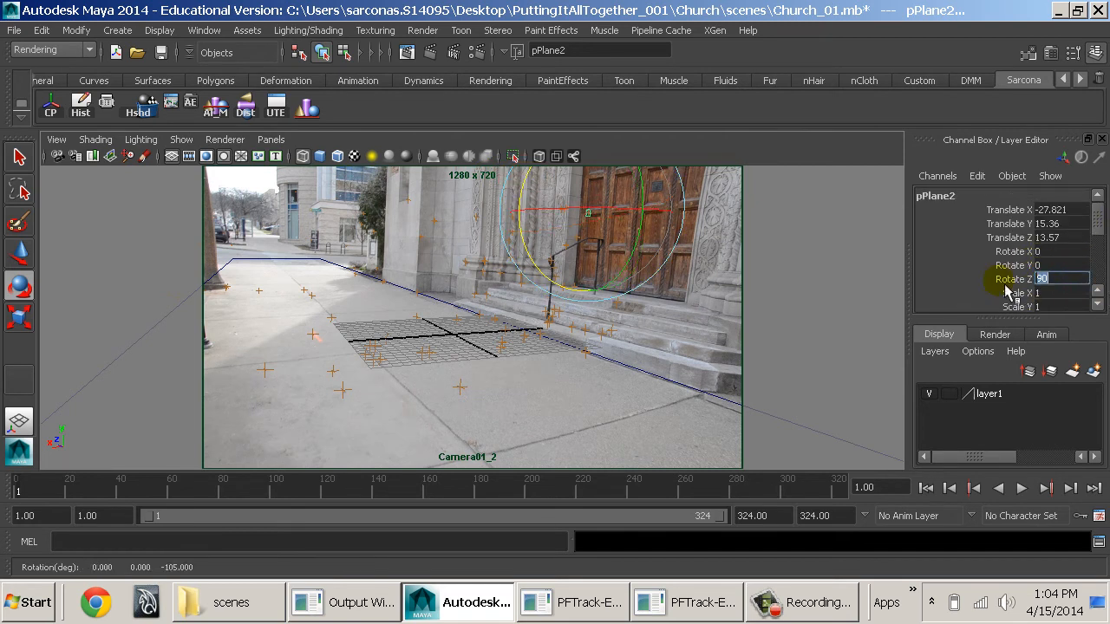
pyautogui.press('Return')
# - Slide the upright plane over the church door to about Translate Z 9.477 and scale it uniformly to about 13.481
pyautogui.press('r')
pyautogui.press('w')
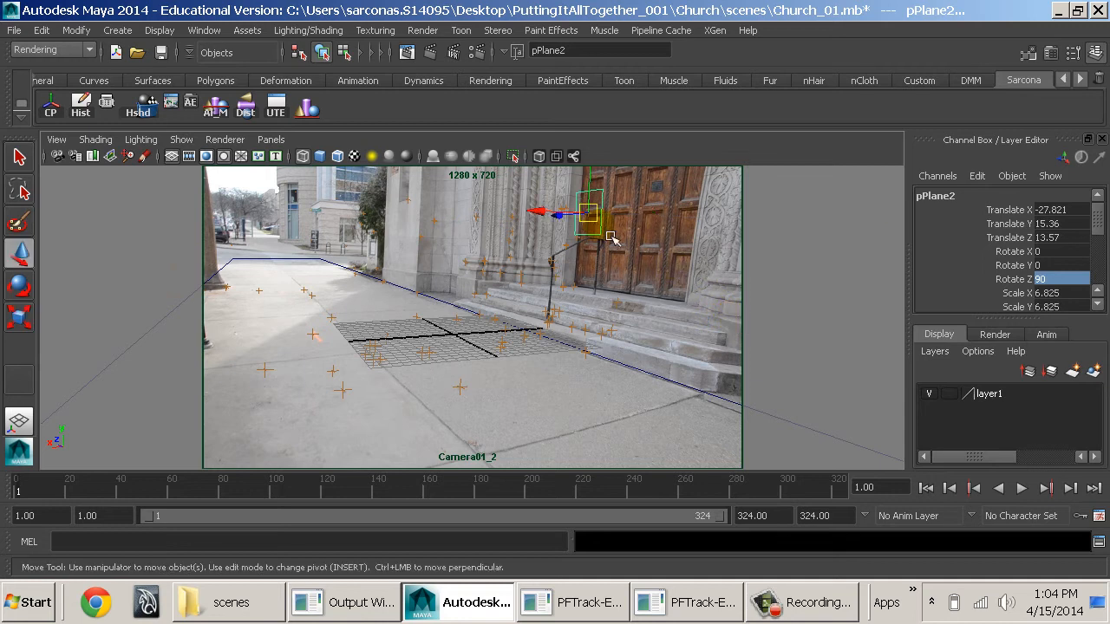
pyautogui.click(577, 229)
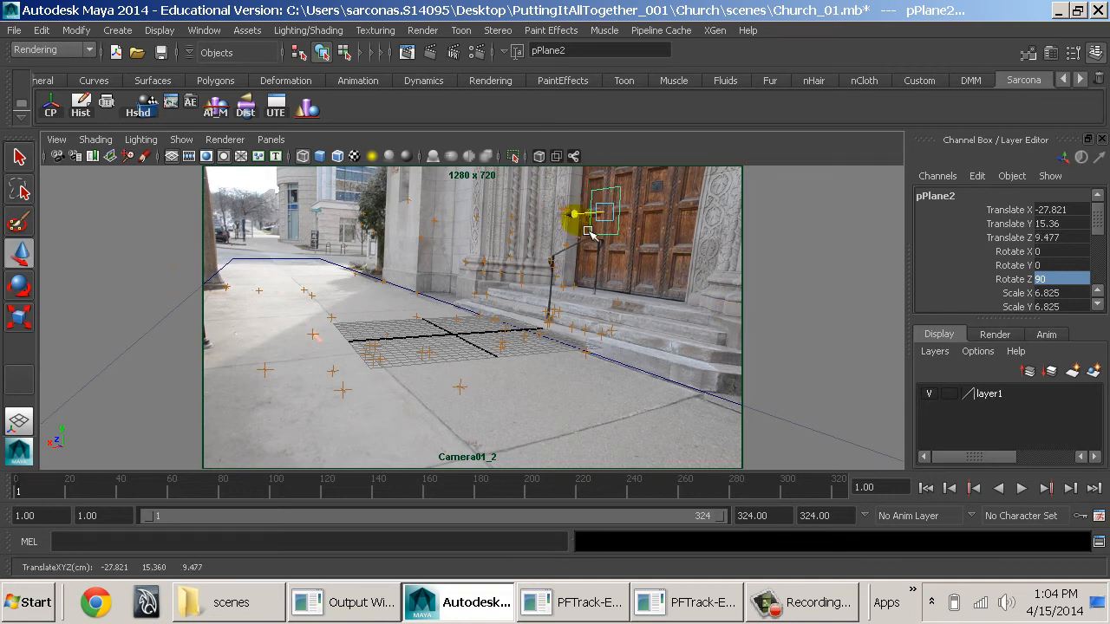
pyautogui.press('r')
pyautogui.moveTo(589, 232); pyautogui.dragTo(629, 267, button='middle')
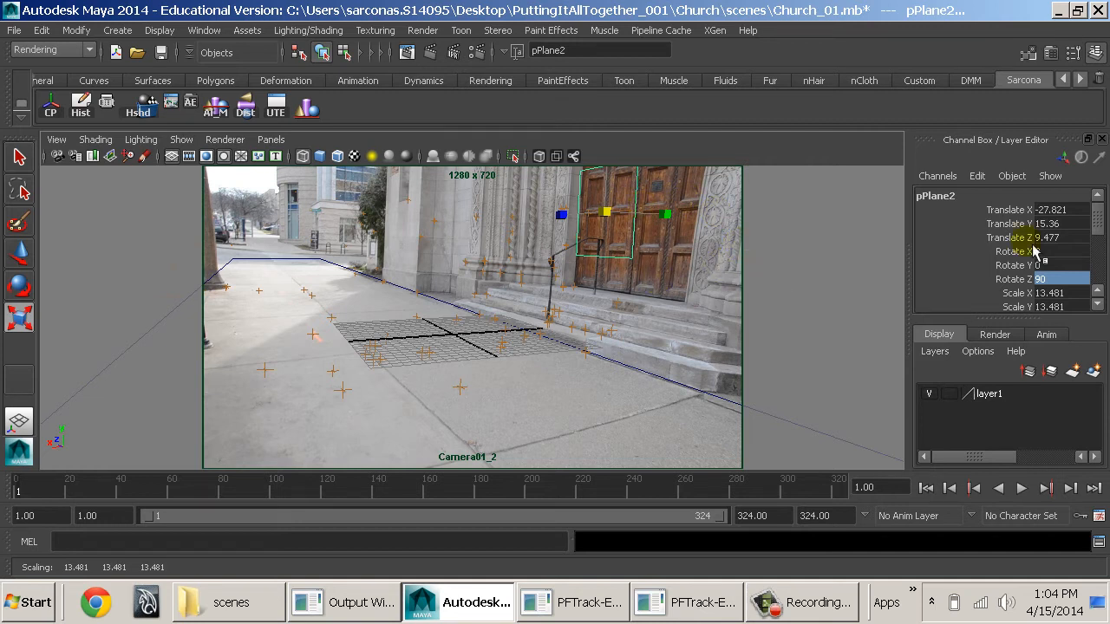
# - Stretch the door plane vertically to about Scale X 23.42 and play the footage to check its alignment, returning to frame 1
pyautogui.scroll(-1, 1014, 297)
pyautogui.click(1005, 271)
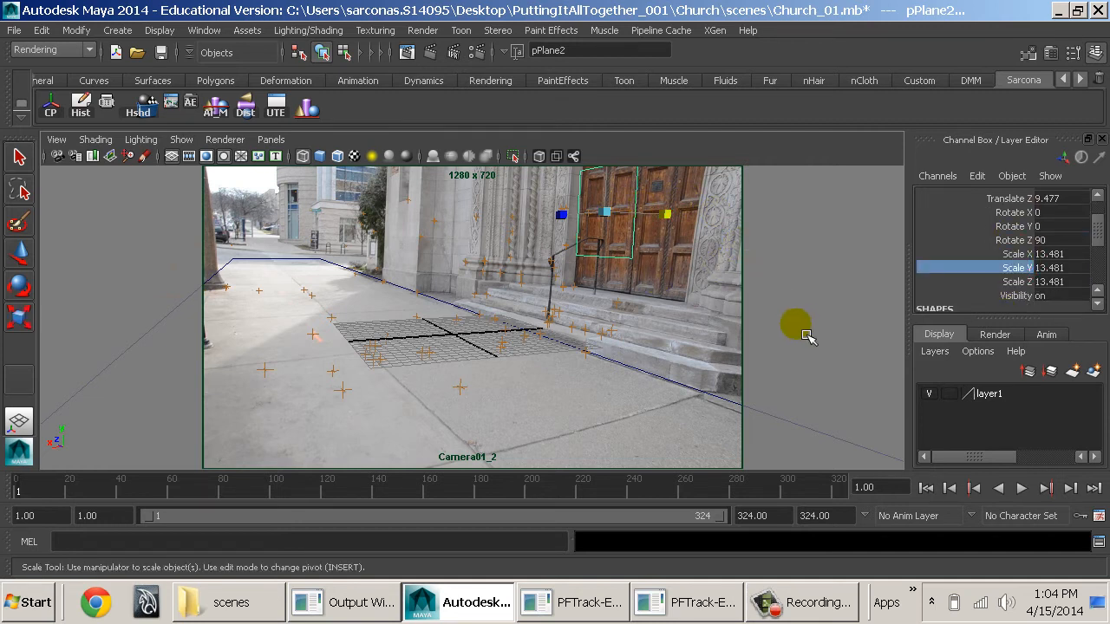
pyautogui.moveTo(806, 337); pyautogui.dragTo(800, 212, button='middle')
pyautogui.click(1018, 252)
pyautogui.hotkey('alt', 'v')
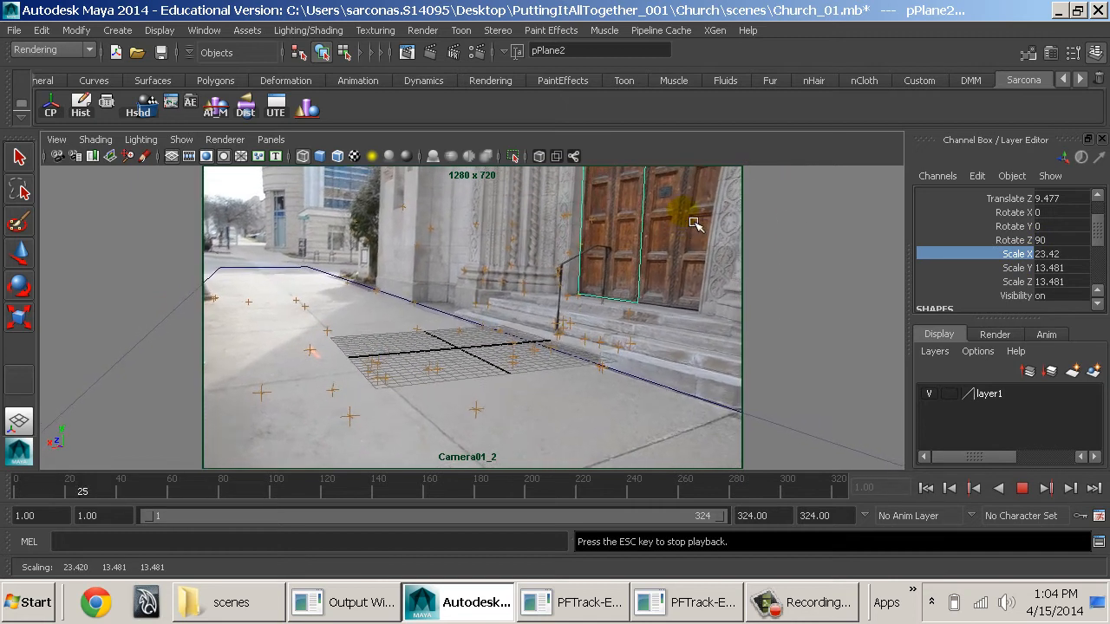
pyautogui.moveTo(435, 491); pyautogui.dragTo(9, 538)
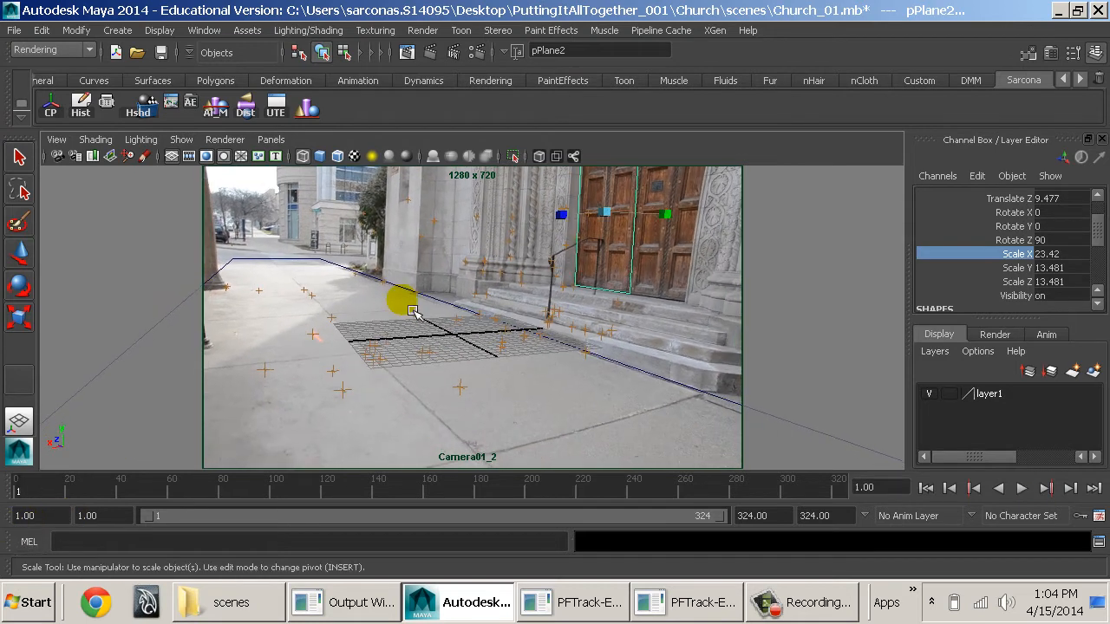
# - Move the door plane's upper edge along X to about -28.43 and check the fit at other frames
pyautogui.press('space')
pyautogui.keyDown('alt'); pyautogui.moveTo(376, 239); pyautogui.dragTo(355, 283); pyautogui.keyUp('alt')
pyautogui.keyDown('alt'); pyautogui.moveTo(355, 260); pyautogui.dragTo(351, 421, button='middle'); pyautogui.keyUp('alt')
pyautogui.moveTo(308, 303); pyautogui.dragTo(305, 152, button='right')
pyautogui.click(317, 267)
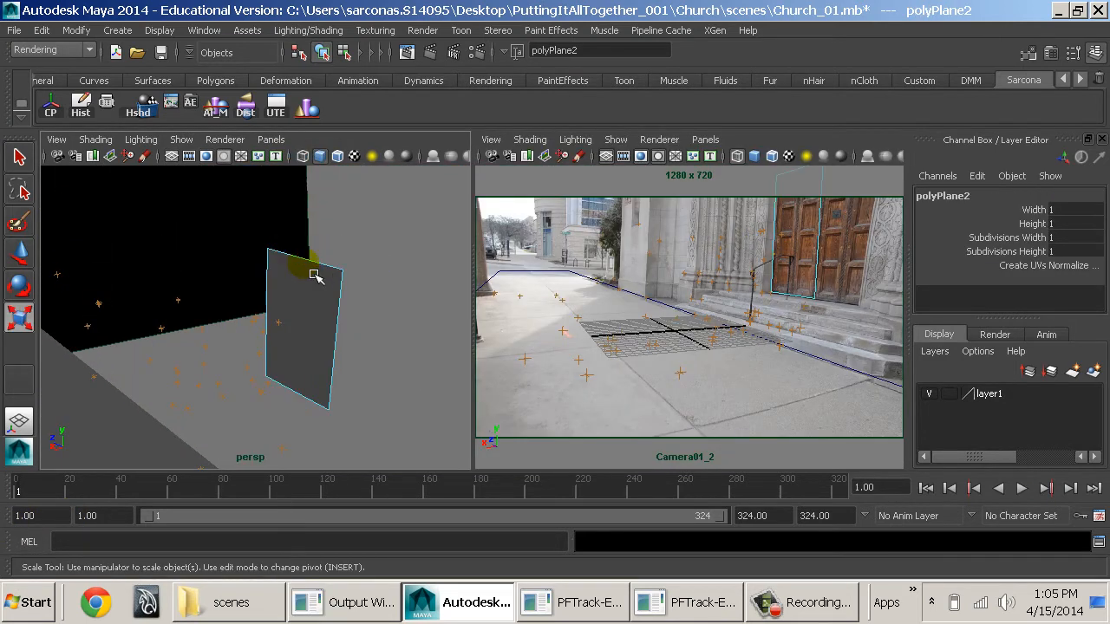
pyautogui.press('w')
pyautogui.moveTo(292, 284); pyautogui.dragTo(289, 284)
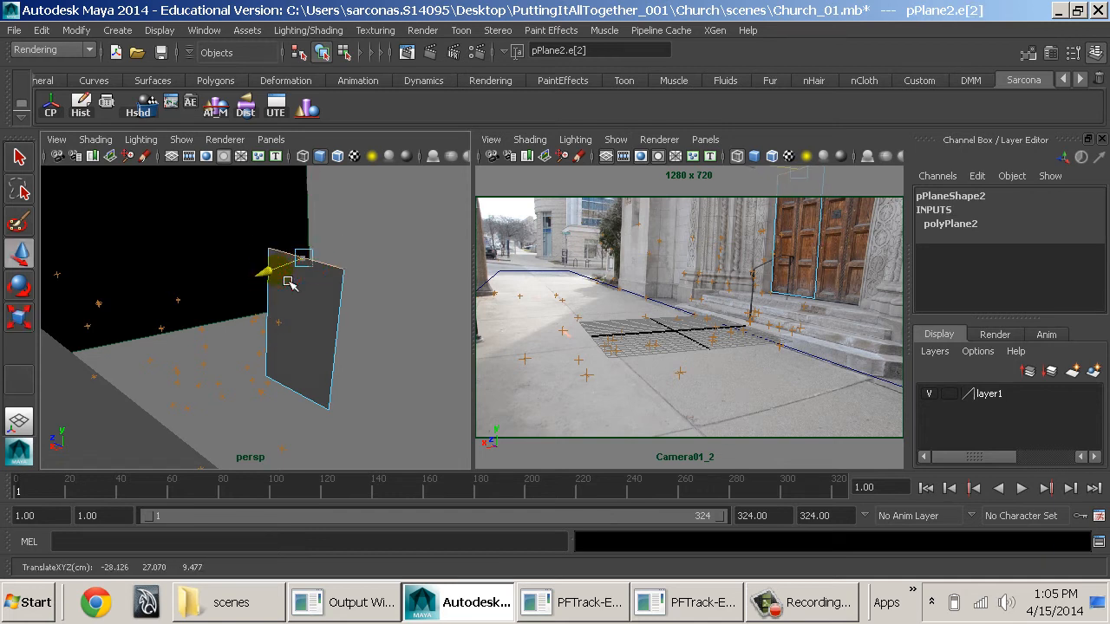
pyautogui.click(569, 483)
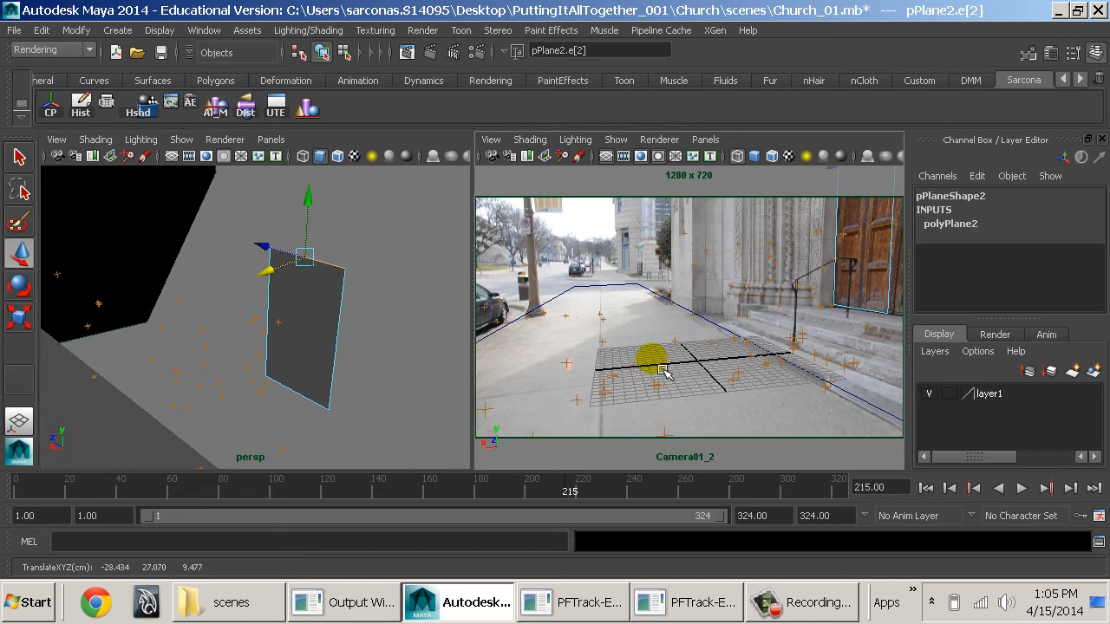
pyautogui.click(718, 493)
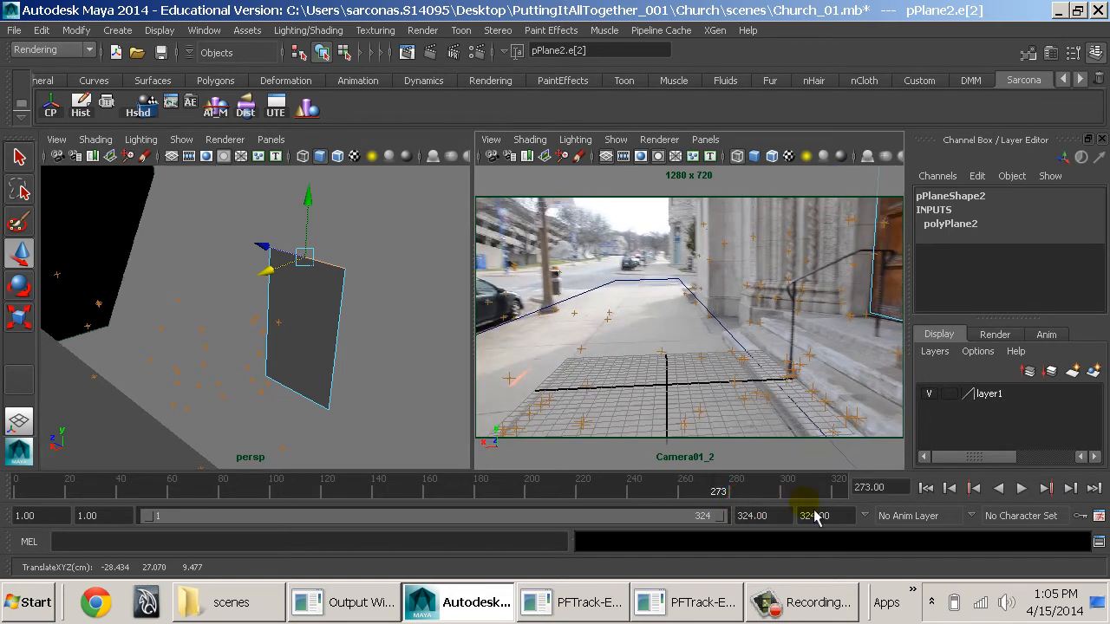
pyautogui.moveTo(629, 490); pyautogui.dragTo(247, 551)
# - Duplicate the door plane and move the copy along Z to about -4.07 so it covers the second door
pyautogui.press('F8')
pyautogui.press('F8')
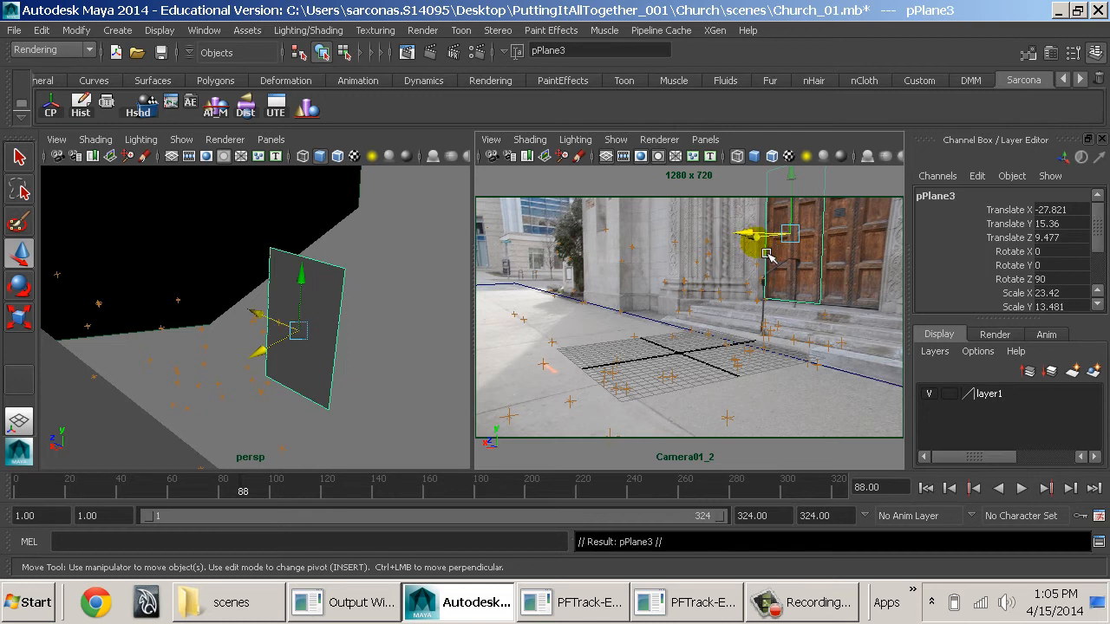
pyautogui.moveTo(766, 254); pyautogui.dragTo(822, 257)
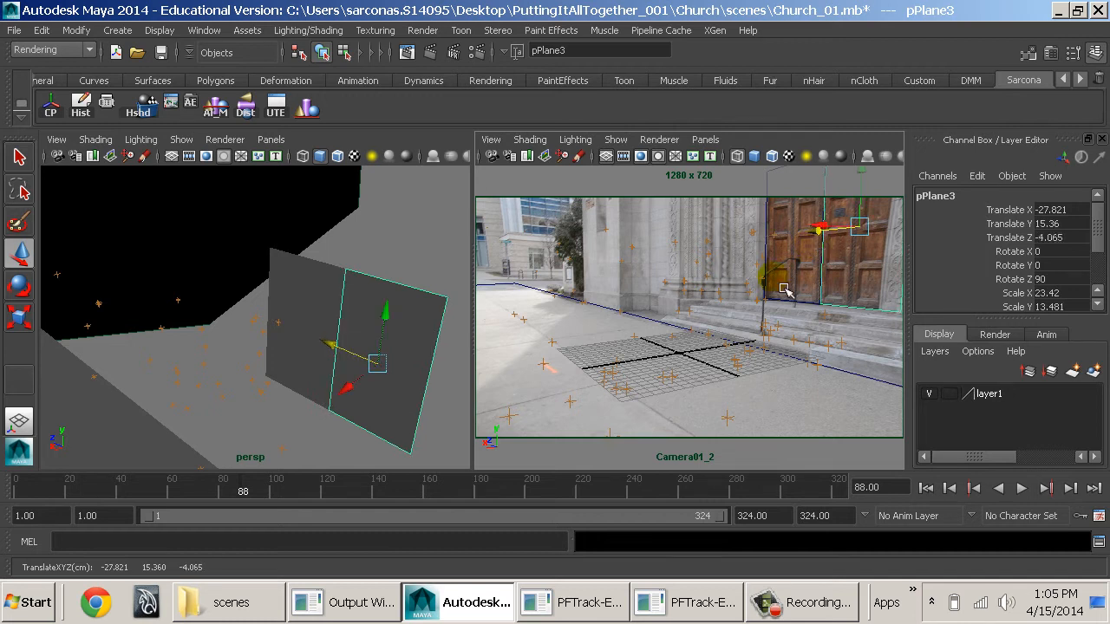
pyautogui.moveTo(302, 491)
pyautogui.mouseDown()
pyautogui.moveTo(354, 487)
pyautogui.moveTo(93, 484)
pyautogui.moveTo(322, 499)
pyautogui.moveTo(281, 492)
pyautogui.mouseUp()
# - Create a polygon cube and snap it to the lower outer corner of the second door plane
pyautogui.keyDown('alt'); pyautogui.moveTo(309, 414); pyautogui.dragTo(367, 352); pyautogui.keyUp('alt')
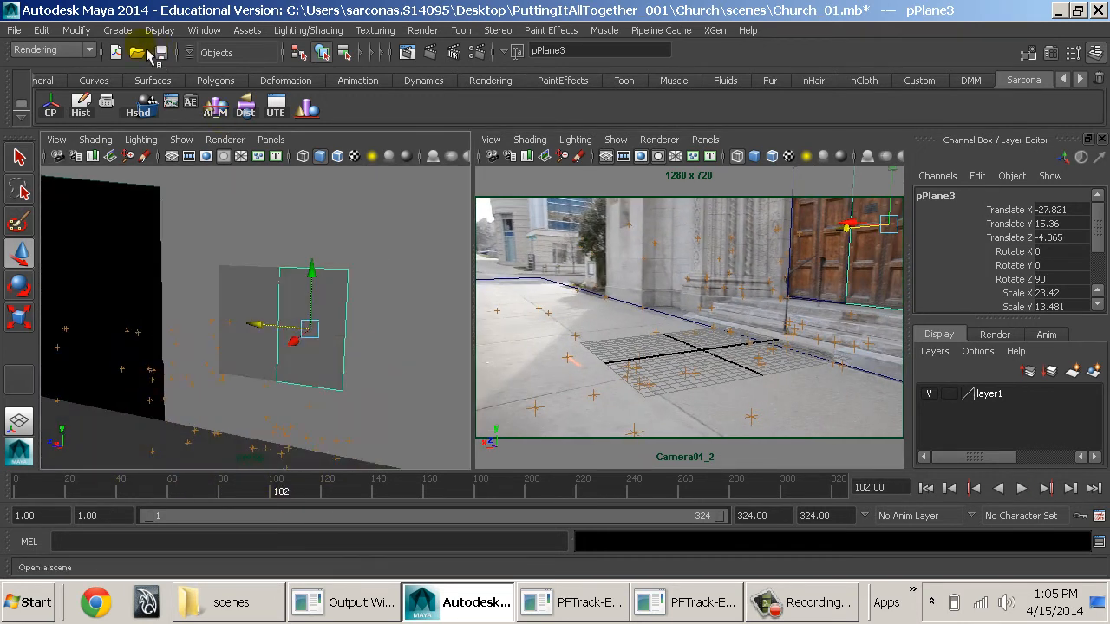
pyautogui.click(117, 30)
pyautogui.moveTo(174, 72)
pyautogui.click(315, 97)
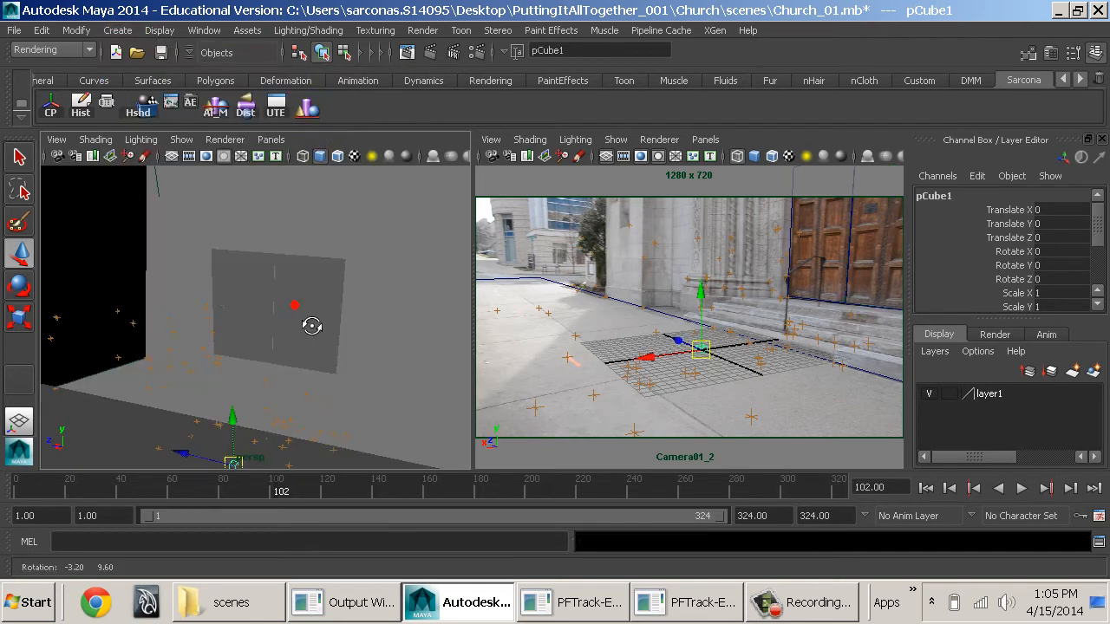
pyautogui.keyDown('alt'); pyautogui.moveTo(307, 321); pyautogui.dragTo(330, 337, button='right'); pyautogui.keyUp('alt')
pyautogui.press('v')
pyautogui.middleClick(330, 315)
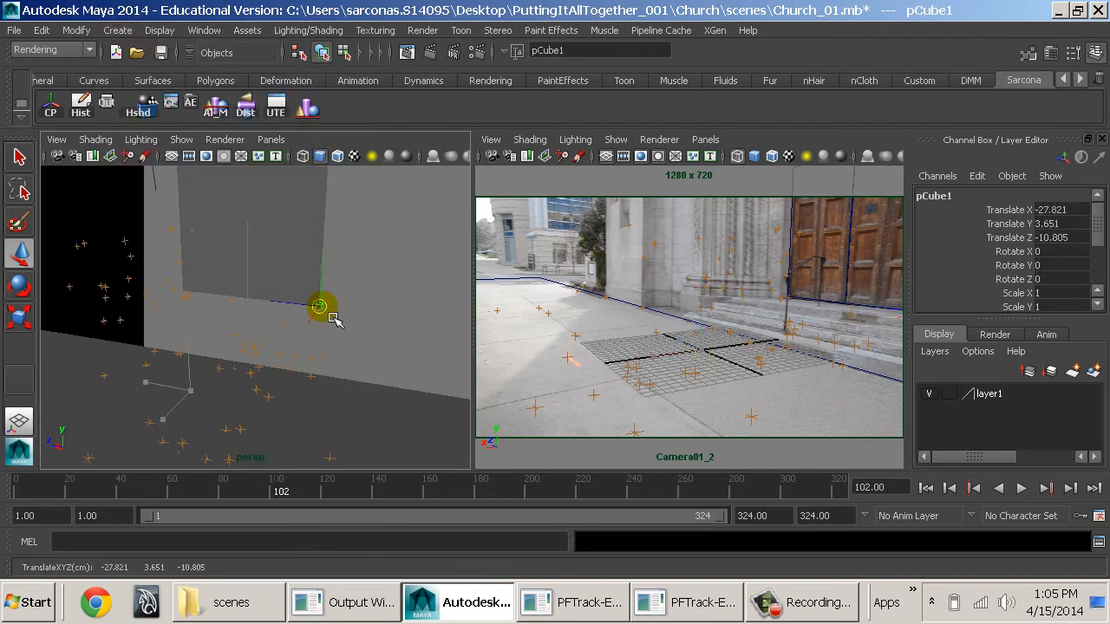
# - Snap the cube's pivot to its upper corner against the wall, and snap the cube to the first door plane's lower outer corner
pyautogui.press('f')
pyautogui.press('Insert')
pyautogui.moveTo(353, 249); pyautogui.dragTo(361, 234, button='middle')
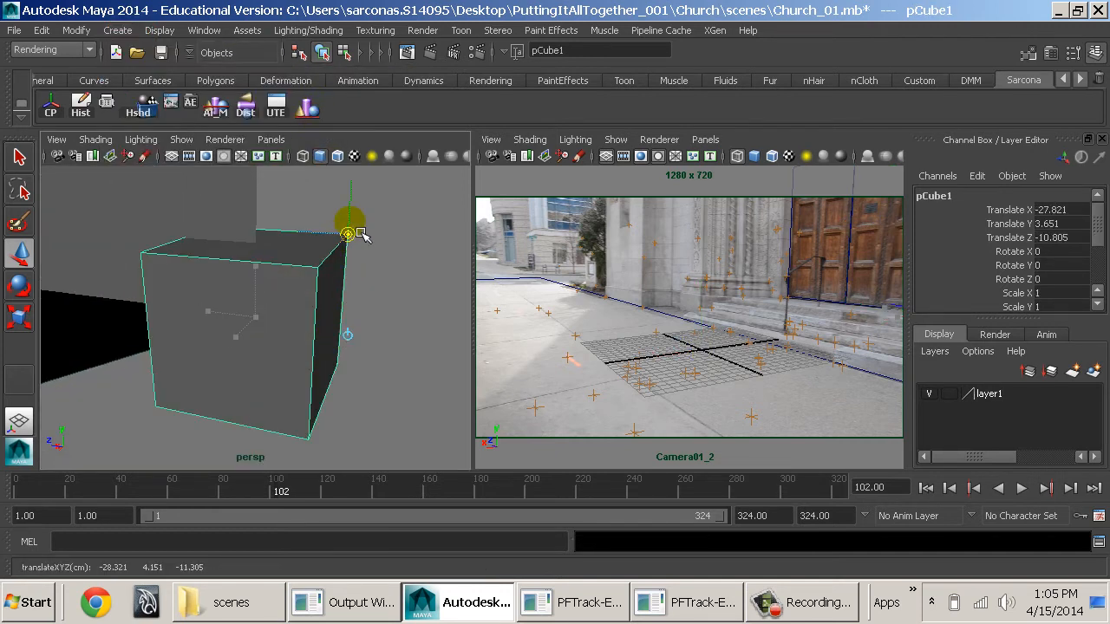
pyautogui.keyDown('alt'); pyautogui.moveTo(361, 234); pyautogui.dragTo(397, 322); pyautogui.keyUp('alt')
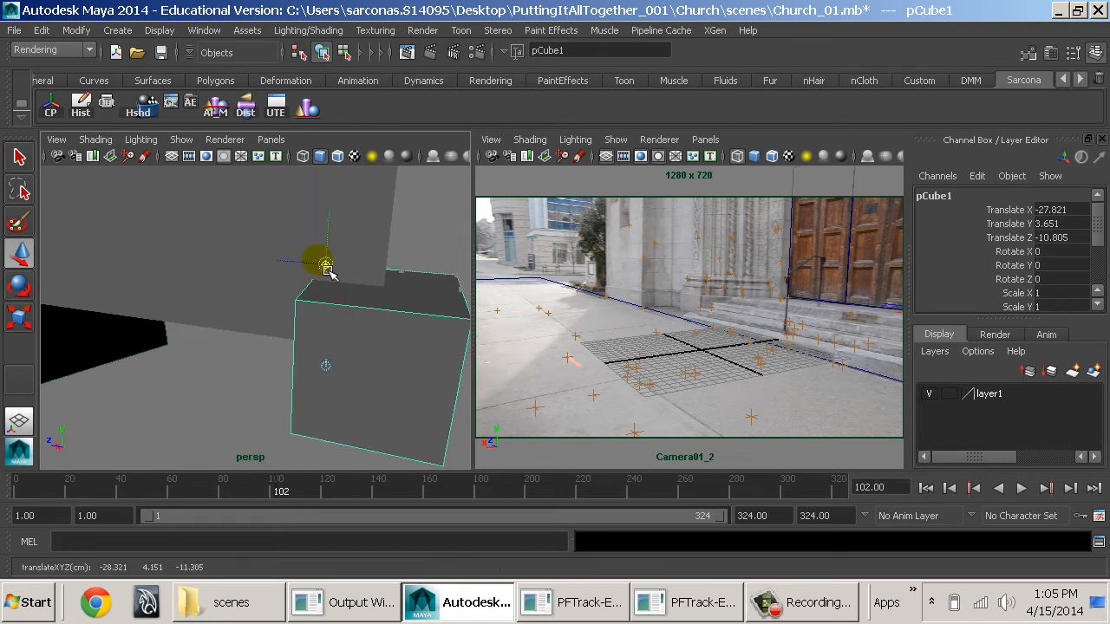
pyautogui.moveTo(318, 258)
pyautogui.keyDown('alt'); pyautogui.mouseDown()
pyautogui.moveTo(361, 369)
pyautogui.moveTo(325, 366)
pyautogui.mouseUp(); pyautogui.keyUp('alt')
pyautogui.keyDown('alt'); pyautogui.moveTo(170, 300); pyautogui.dragTo(391, 356, button='middle'); pyautogui.keyUp('alt')
pyautogui.moveTo(131, 444)
pyautogui.keyDown('alt'); pyautogui.mouseDown(button='middle')
pyautogui.moveTo(339, 401)
pyautogui.moveTo(429, 404)
pyautogui.mouseUp(button='middle'); pyautogui.keyUp('alt')
pyautogui.moveTo(268, 372); pyautogui.dragTo(260, 384, button='middle')
# - Scale the cube into a slab, about 26.6 in Z to span both doors and about 16.7 in X
pyautogui.keyDown('alt'); pyautogui.moveTo(434, 446); pyautogui.dragTo(395, 439); pyautogui.keyUp('alt')
pyautogui.press('r')
pyautogui.moveTo(127, 357); pyautogui.dragTo(43, 436)
pyautogui.moveTo(179, 460); pyautogui.dragTo(118, 466, button='middle')
pyautogui.keyDown('alt'); pyautogui.moveTo(461, 462); pyautogui.dragTo(303, 433); pyautogui.keyUp('alt')
pyautogui.moveTo(304, 433); pyautogui.dragTo(188, 434, button='middle')
pyautogui.keyDown('alt'); pyautogui.moveTo(141, 352); pyautogui.dragTo(173, 347); pyautogui.keyUp('alt')
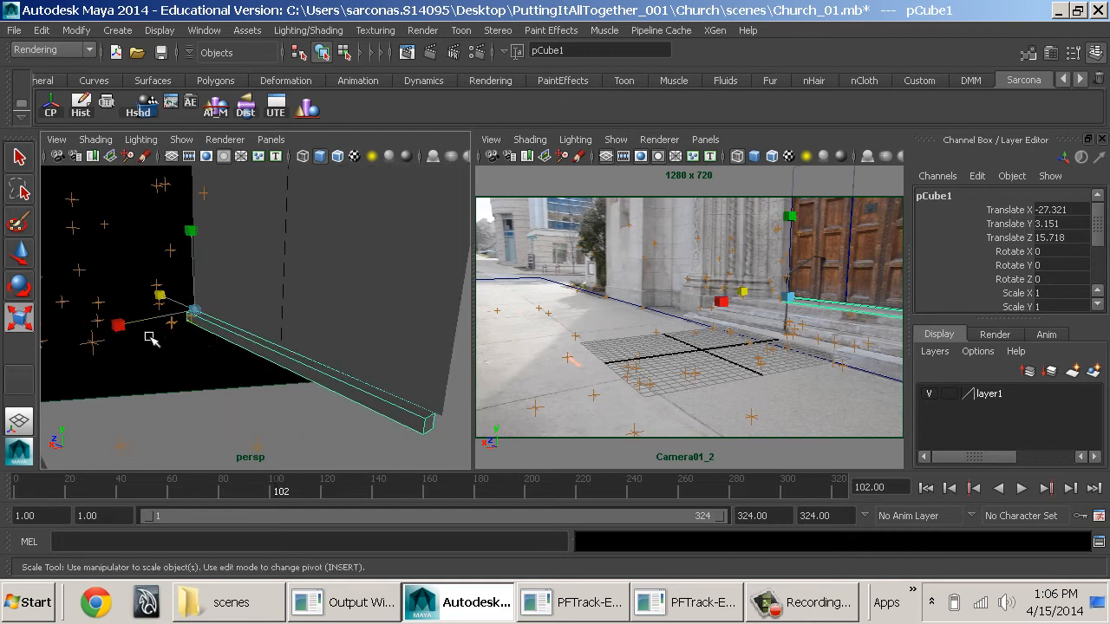
pyautogui.moveTo(118, 326); pyautogui.dragTo(57, 374)
pyautogui.moveTo(184, 426); pyautogui.dragTo(159, 428, button='middle')
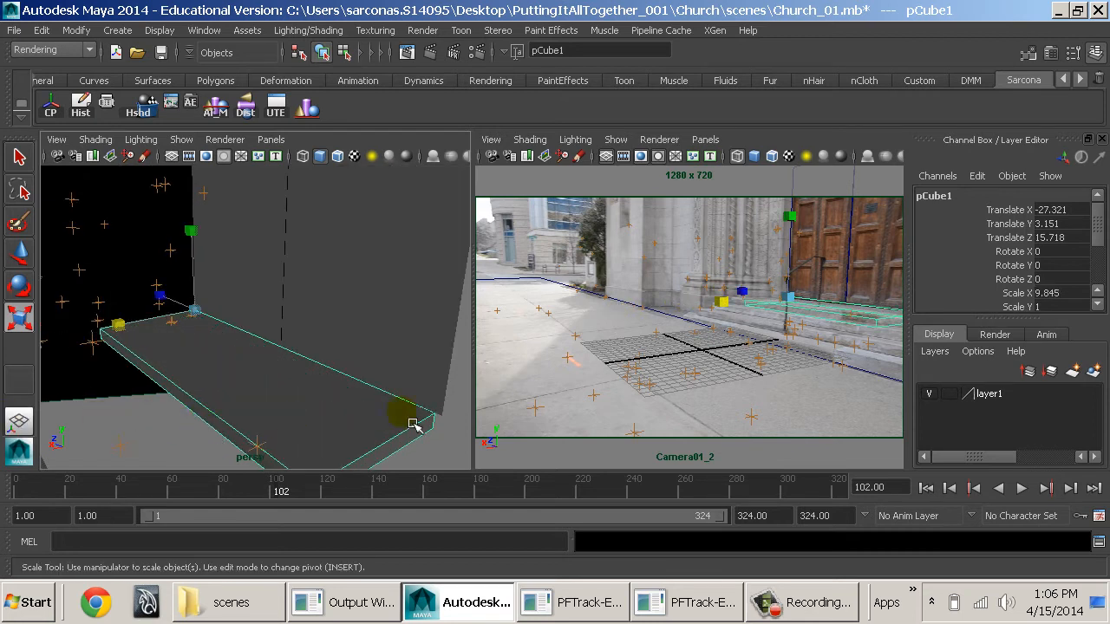
pyautogui.press('space')
pyautogui.moveTo(405, 390); pyautogui.dragTo(751, 299, button='middle')
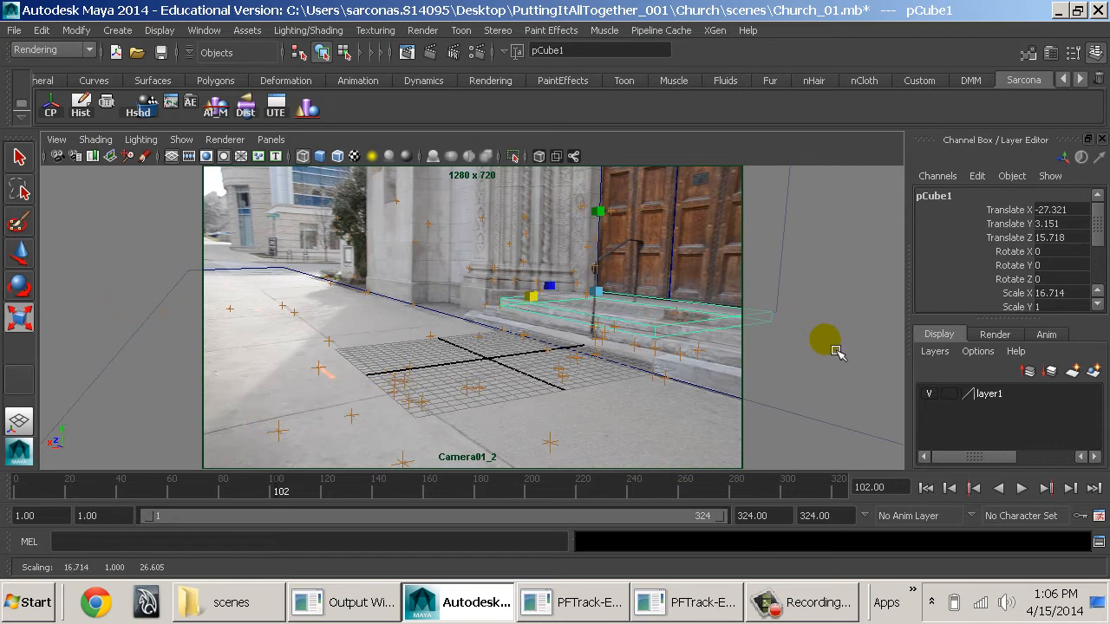
pyautogui.press('w')
pyautogui.press('4')
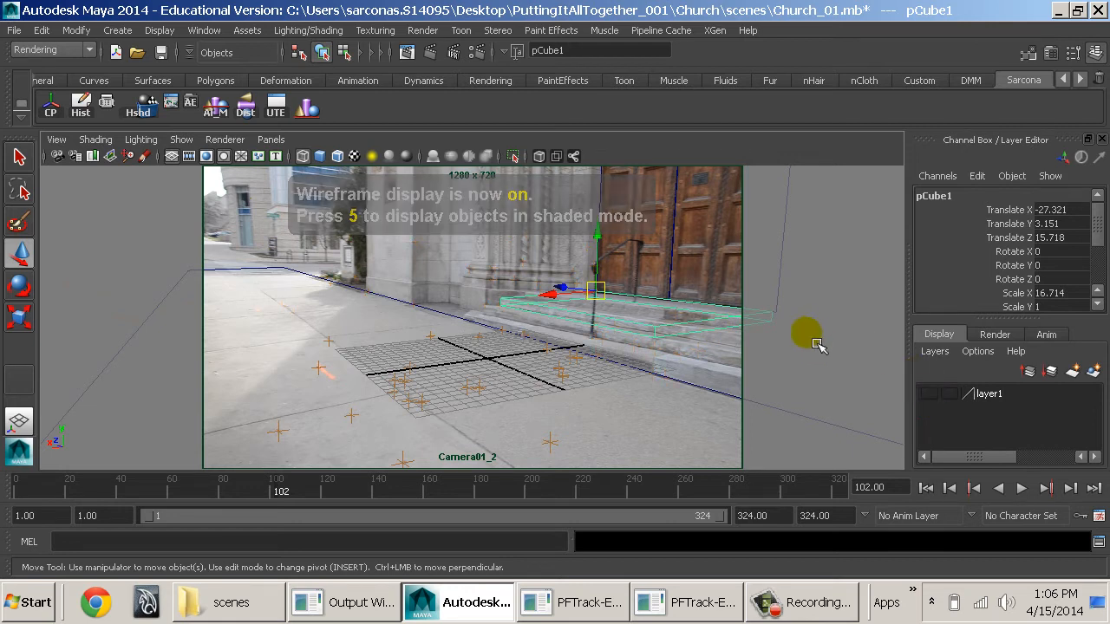
pyautogui.moveTo(564, 297); pyautogui.dragTo(343, 417, button='middle')
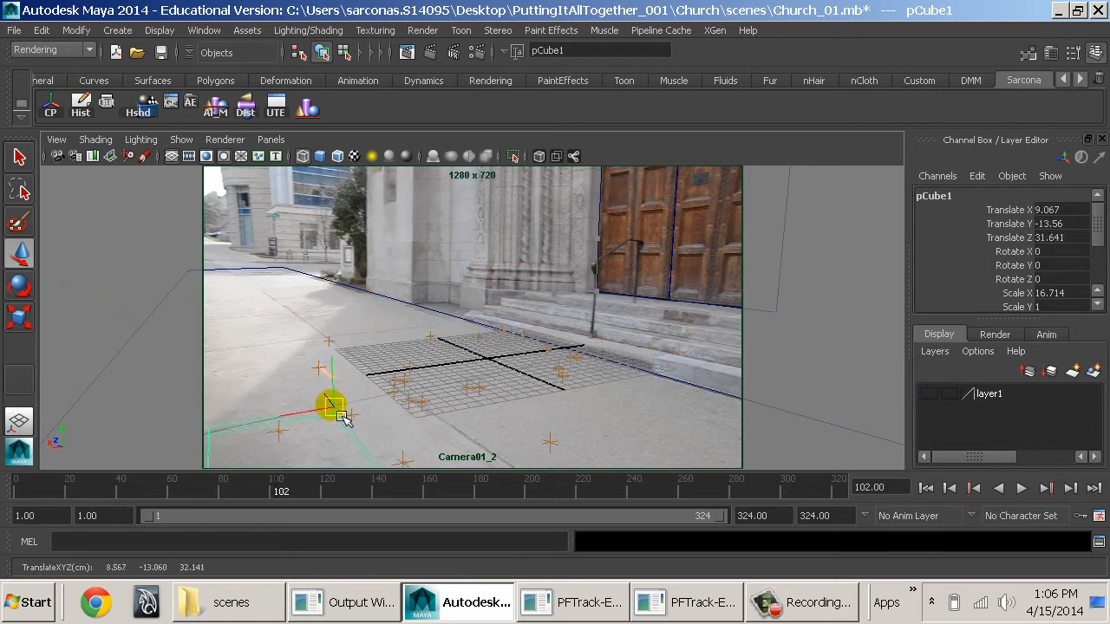
pyautogui.hotkey('ctrl', 'z')
pyautogui.hotkey('ctrl', 'z')
pyautogui.hotkey('ctrl', 'z')
pyautogui.hotkey('ctrl', 'z')
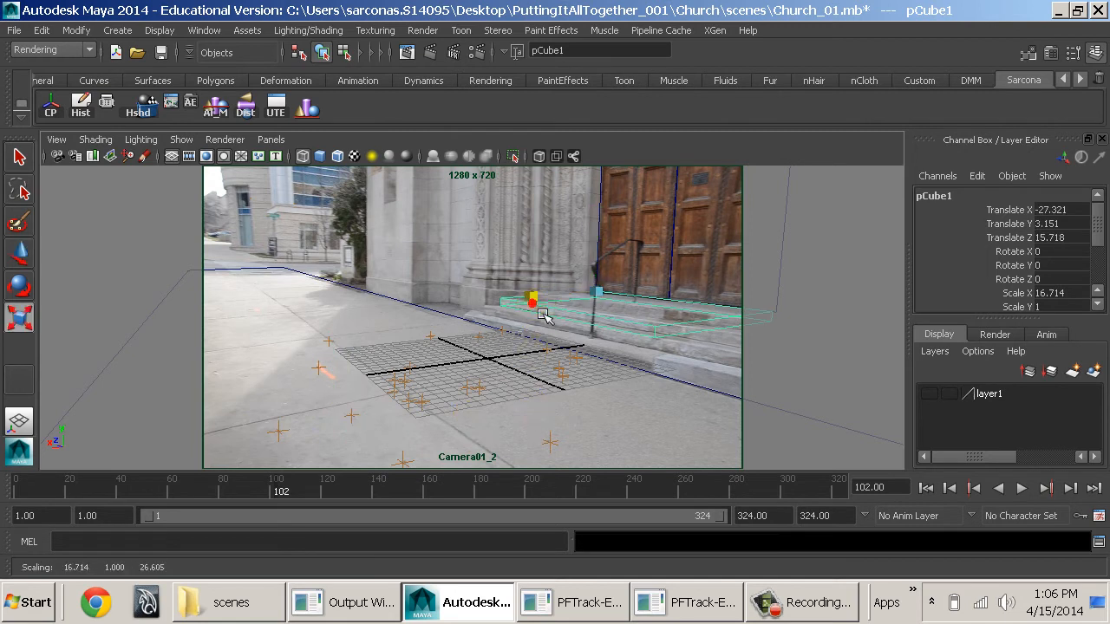
# - Reduce the slab's X scale to about 7.86 to match the depth of the church's top step
pyautogui.moveTo(568, 310); pyautogui.dragTo(579, 313, button='middle')
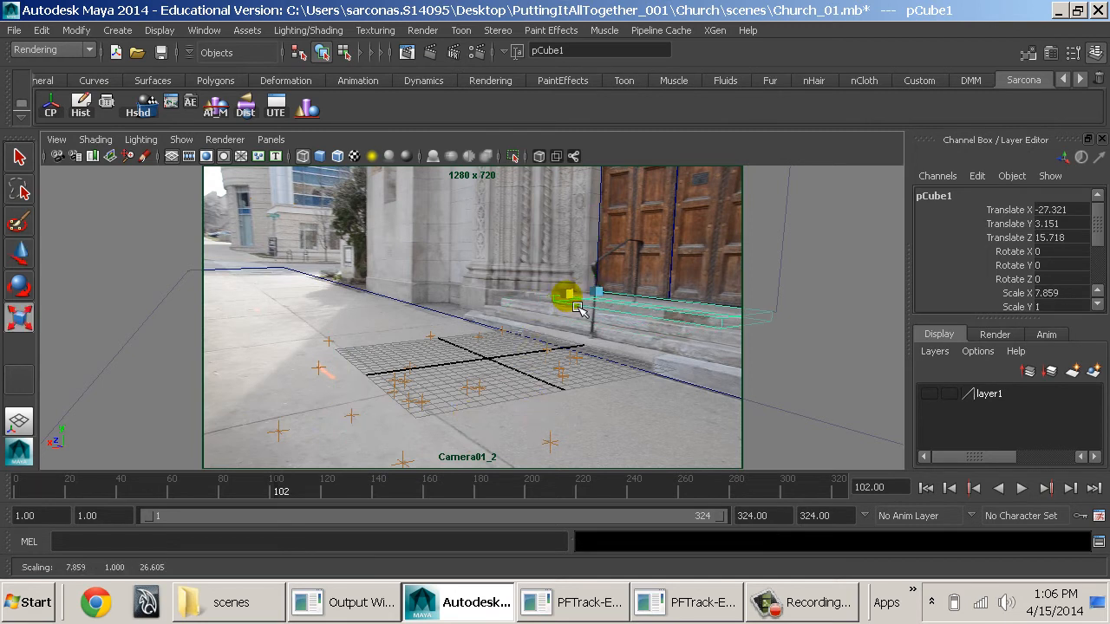
pyautogui.moveTo(577, 306); pyautogui.dragTo(575, 306)
# - Move the vertical outer corner edge at the first door's end of the slab outward along Z to about 22.08
pyautogui.press('space')
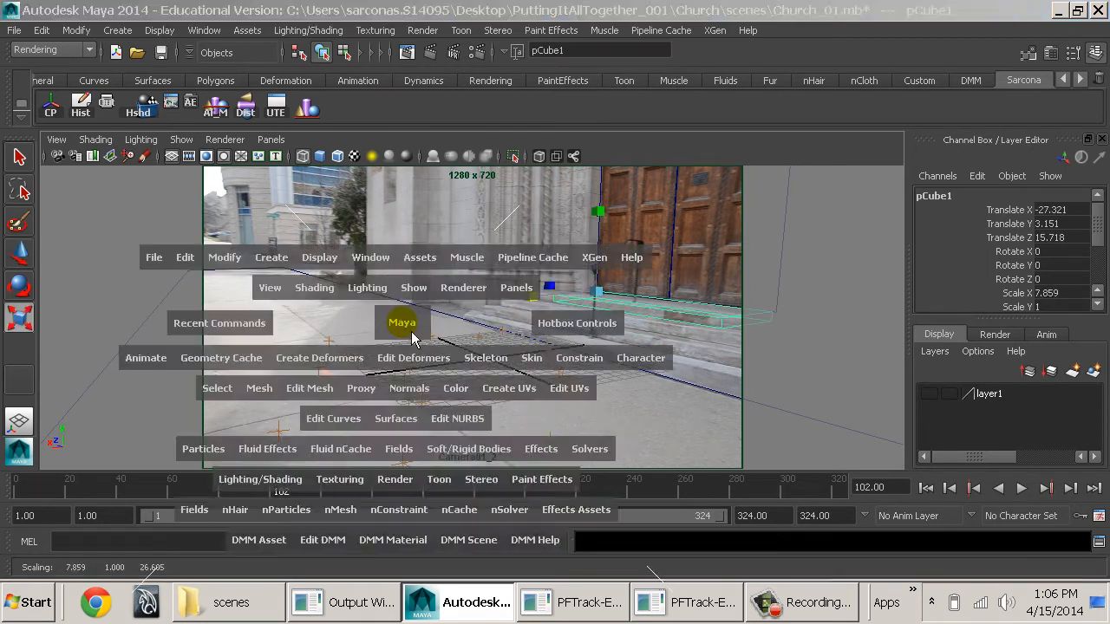
pyautogui.keyDown('alt'); pyautogui.moveTo(261, 375); pyautogui.dragTo(340, 366); pyautogui.keyUp('alt')
pyautogui.moveTo(338, 366); pyautogui.dragTo(344, 161, button='right')
pyautogui.click(303, 383)
pyautogui.press('w')
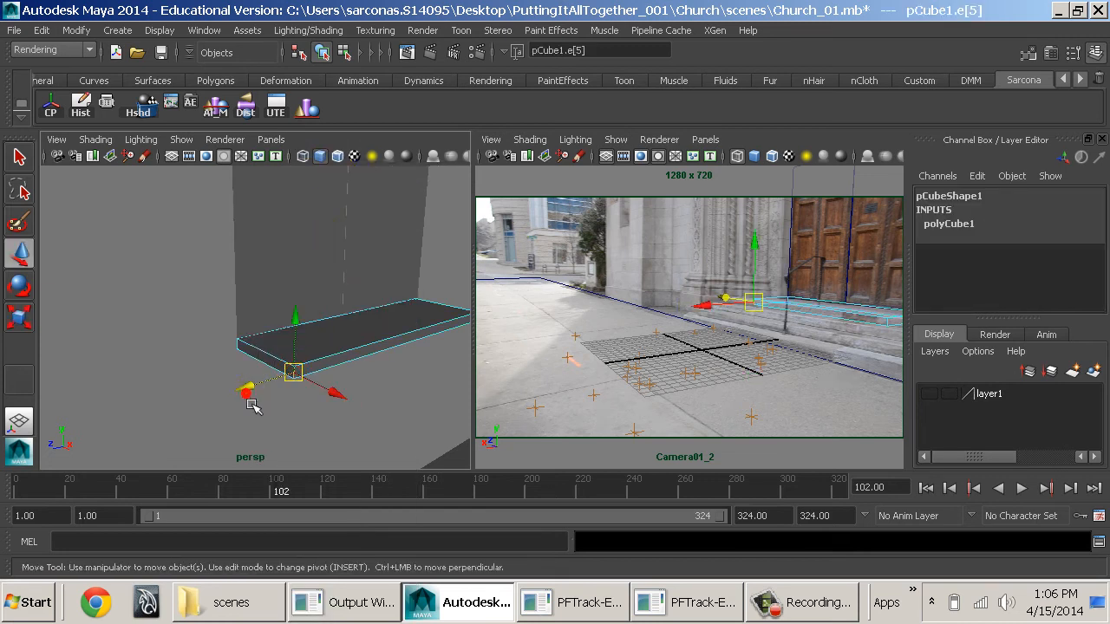
pyautogui.click(248, 398)
pyautogui.press('z')
pyautogui.moveTo(250, 387); pyautogui.dragTo(181, 407)
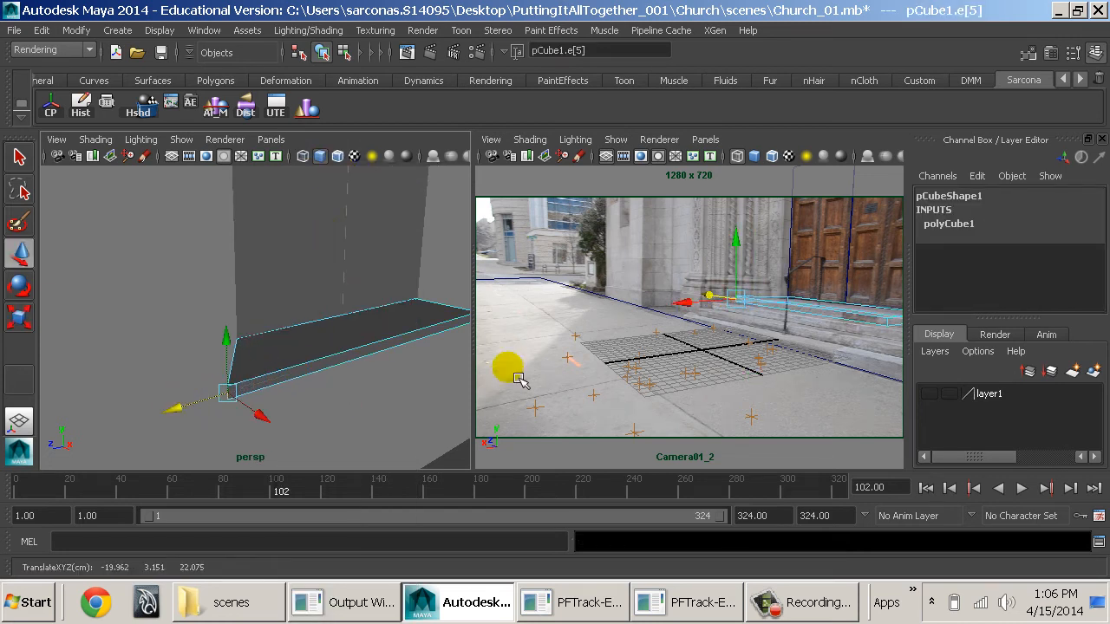
# - Extend the same corner edge along Z to about 25.03, matching the step in the camera view
pyautogui.press('space')
pyautogui.moveTo(651, 376)
pyautogui.mouseDown(button='middle')
pyautogui.moveTo(619, 376)
pyautogui.moveTo(654, 387)
pyautogui.mouseUp(button='middle')
pyautogui.press('q')
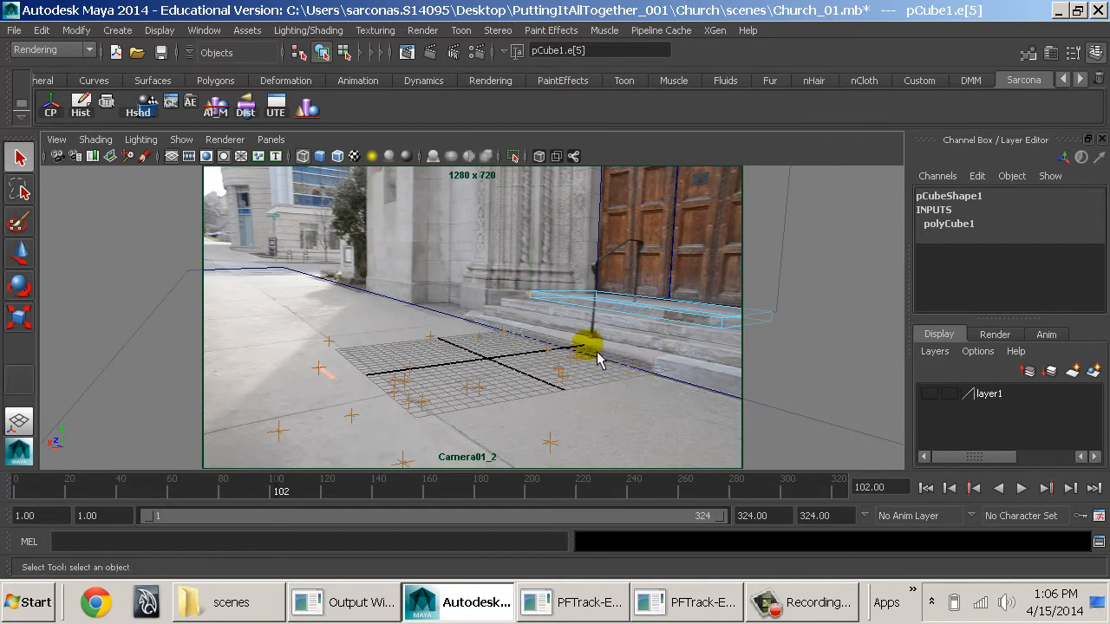
pyautogui.press('w')
pyautogui.moveTo(595, 355); pyautogui.dragTo(508, 296, button='middle')
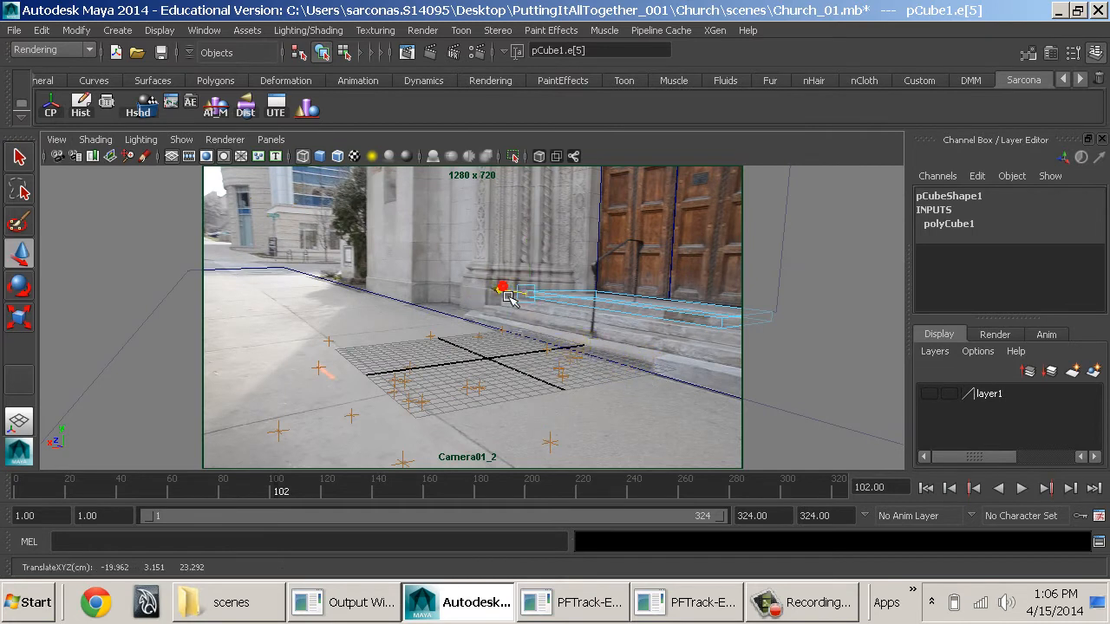
pyautogui.moveTo(668, 310); pyautogui.dragTo(727, 268, button='right')
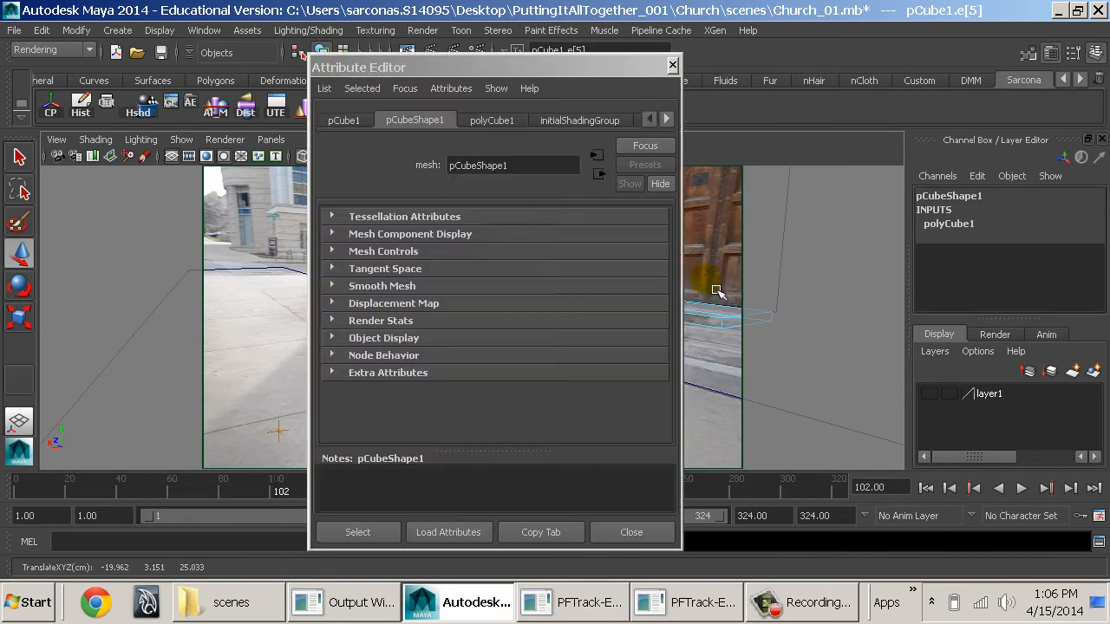
pyautogui.click(671, 64)
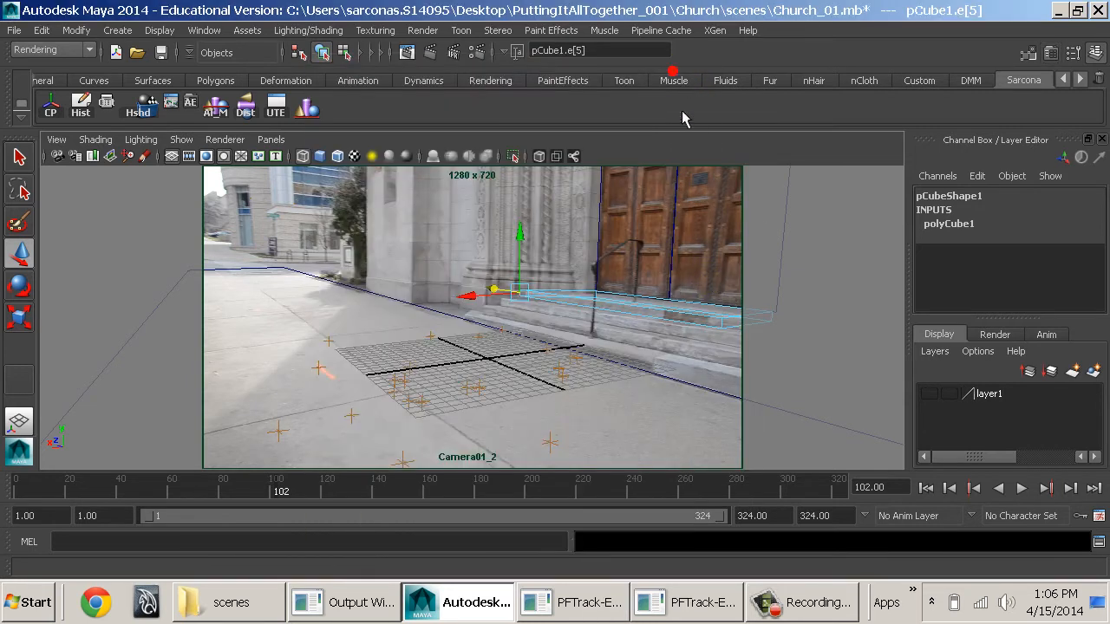
# - Move the slab's opposite outer corner edge along Z to about -15.83 and return to object selection
pyautogui.click(726, 329)
pyautogui.moveTo(679, 320); pyautogui.dragTo(725, 342)
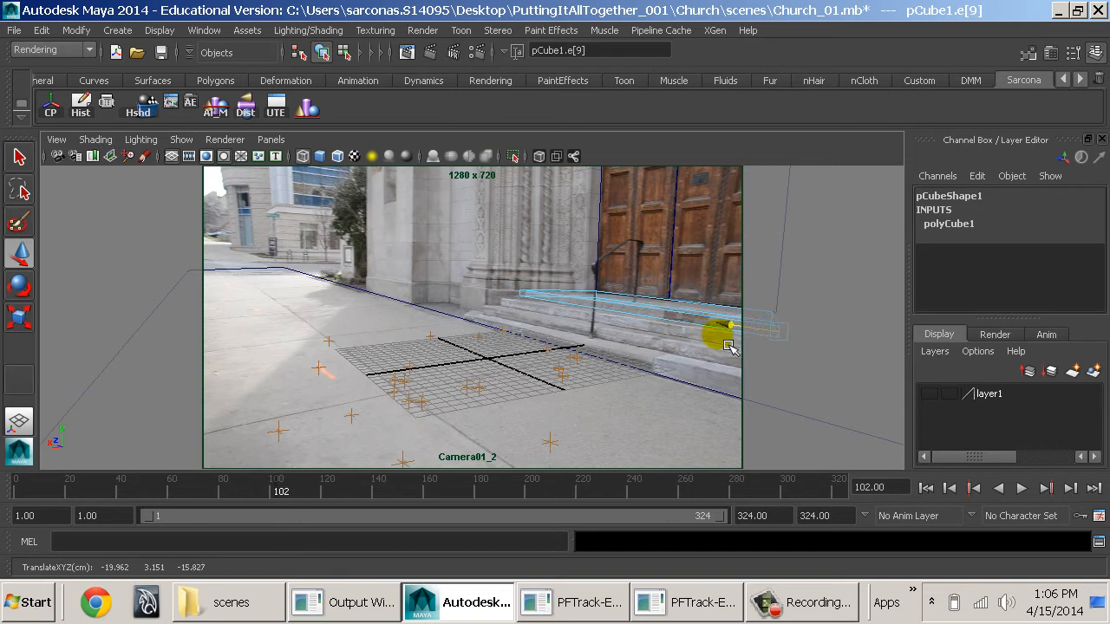
pyautogui.press('F8')
pyautogui.press('F8')
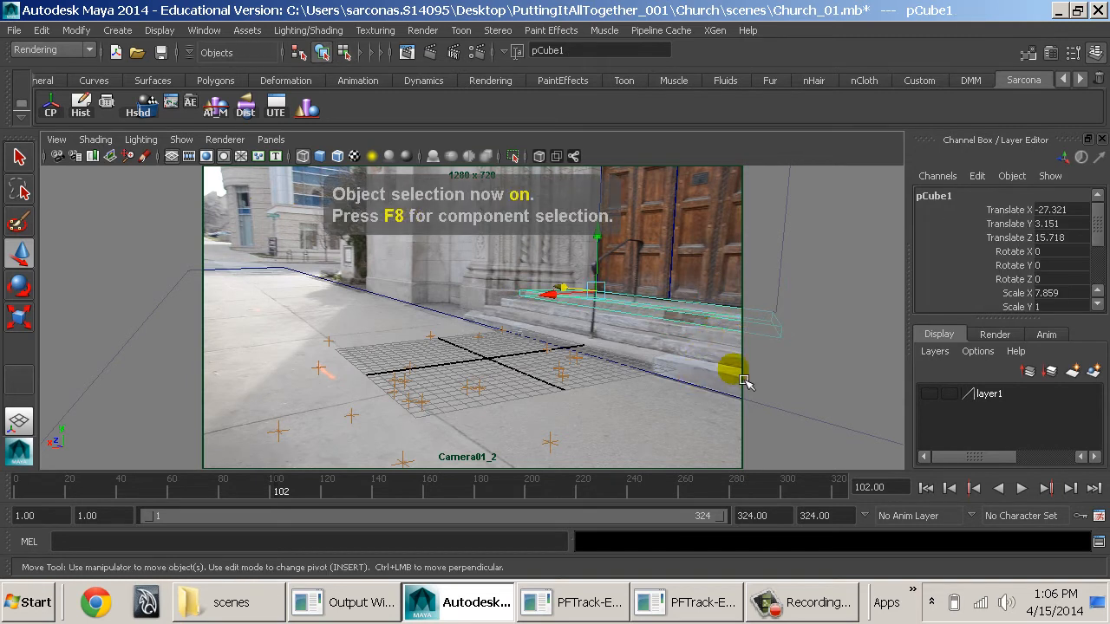
# - With layer1 shown at frame 287, move the slab to about X -25.9, Y 3.19, Z 13.94 and rotate it about -2.81° in Z
pyautogui.moveTo(450, 493); pyautogui.dragTo(752, 490)
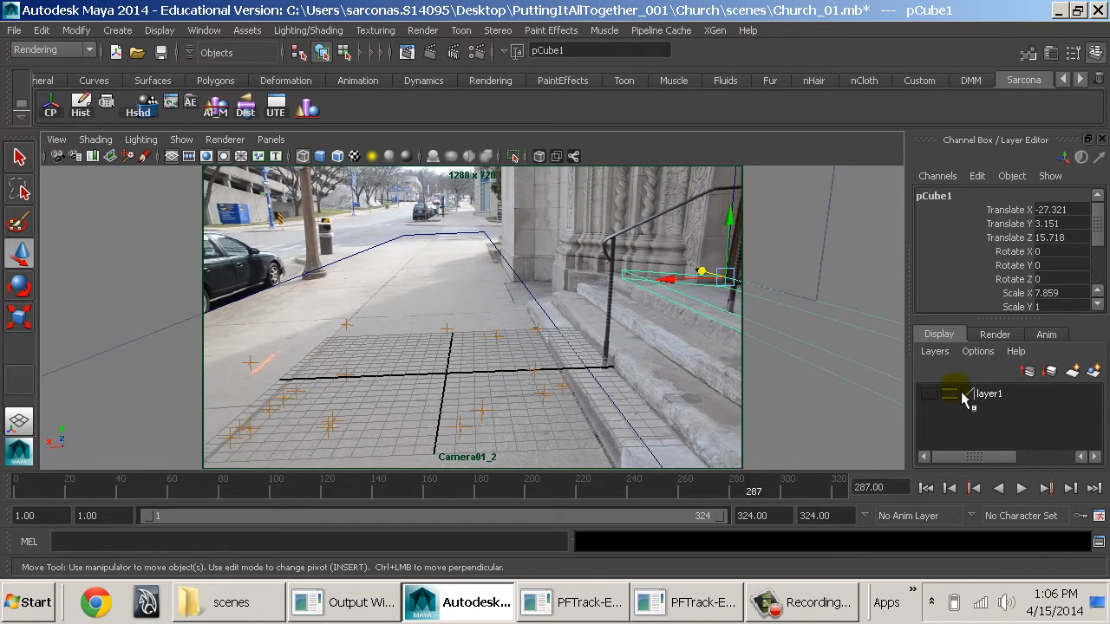
pyautogui.click(933, 395)
pyautogui.moveTo(731, 296); pyautogui.dragTo(734, 298)
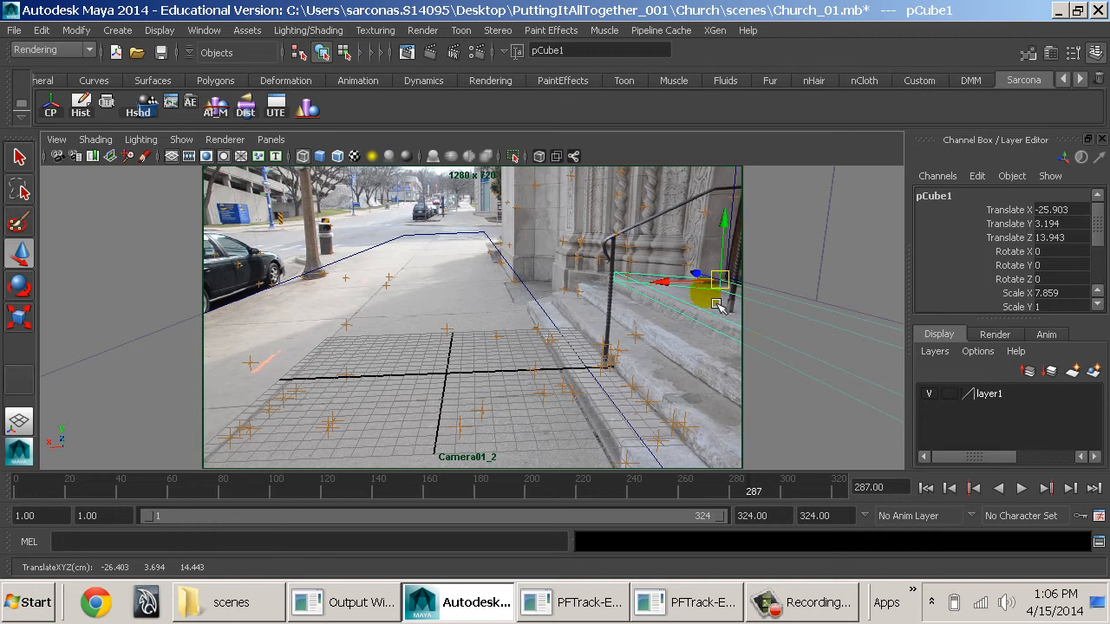
pyautogui.press('e')
pyautogui.moveTo(690, 232); pyautogui.dragTo(689, 232)
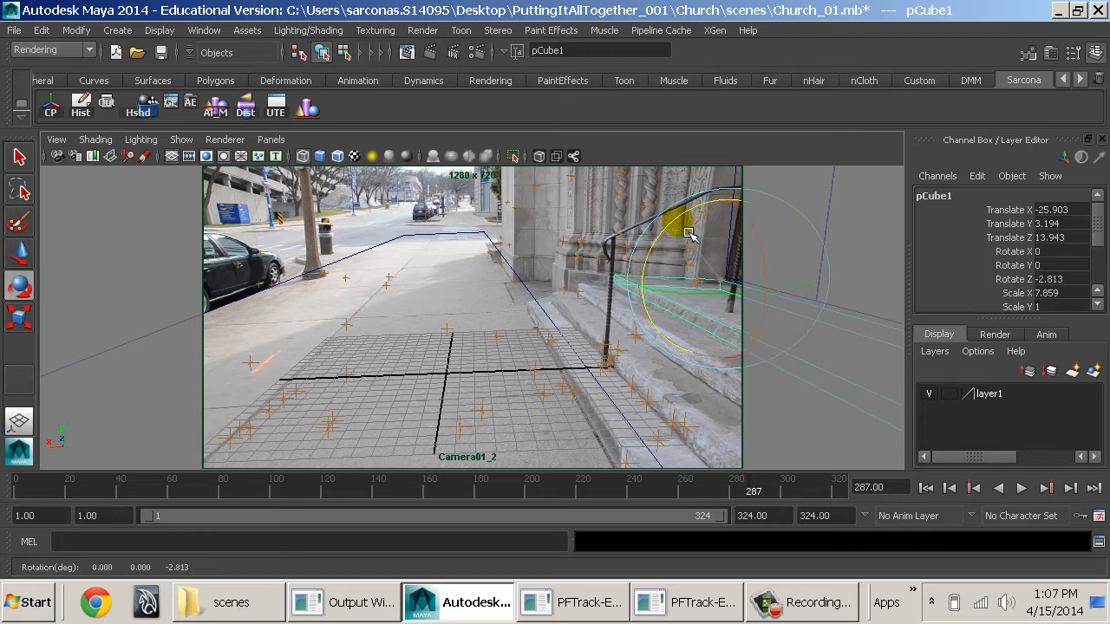
# - Lower the slab's long bottom edge on the street side to about Y 1.72
pyautogui.press('w')
pyautogui.moveTo(628, 288); pyautogui.dragTo(620, 151, button='right')
pyautogui.click(702, 340)
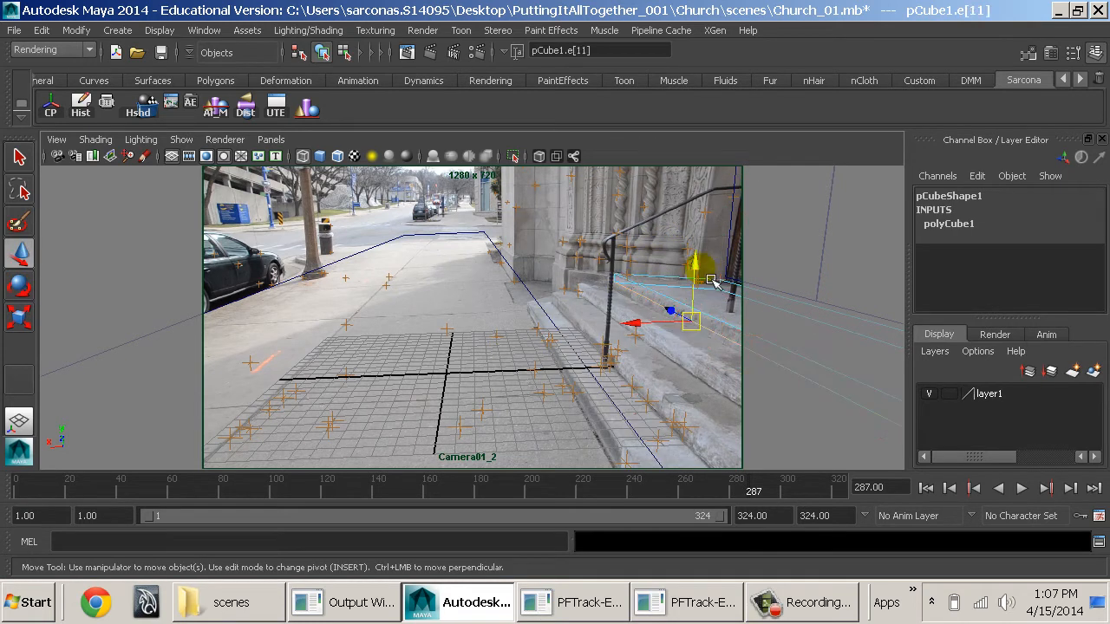
pyautogui.moveTo(710, 281); pyautogui.dragTo(706, 276)
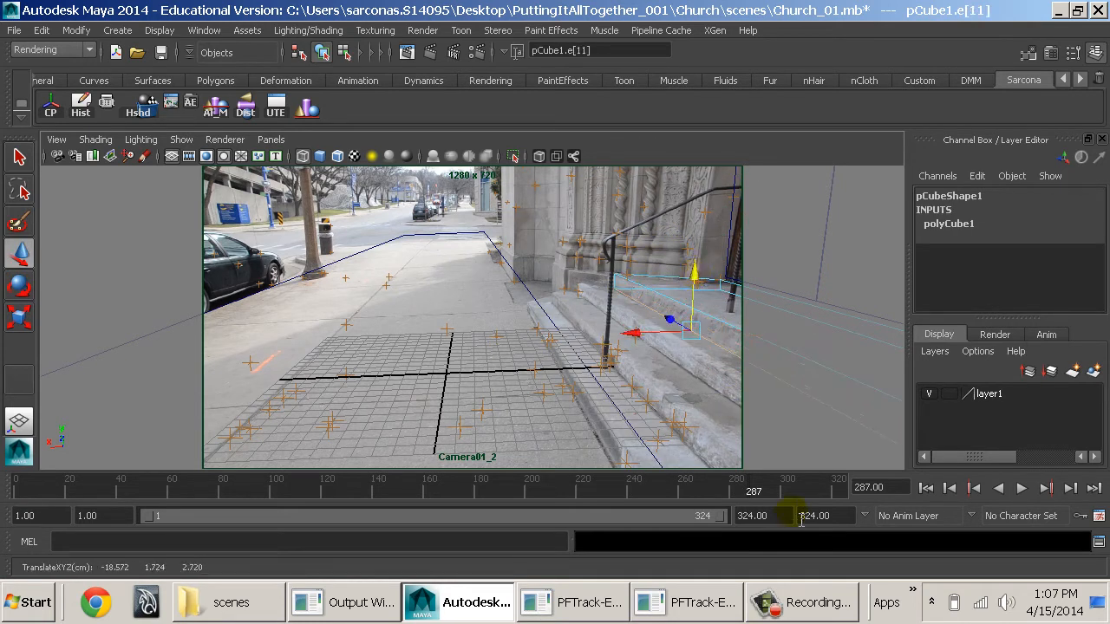
# - At frame 324 in shaded display, reposition the slab's near-handrail corner edge to about X -18.56, Y 2.08, Z 25.44
pyautogui.moveTo(735, 492); pyautogui.dragTo(870, 546)
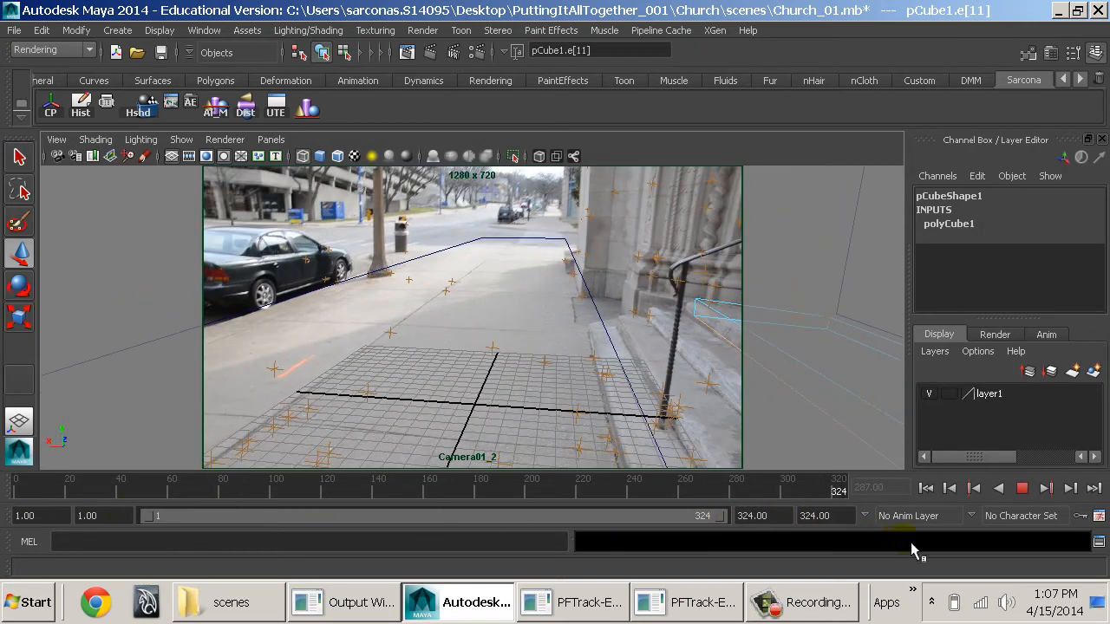
pyautogui.press('5')
pyautogui.moveTo(743, 319); pyautogui.dragTo(706, 155, button='right')
pyautogui.click(688, 307)
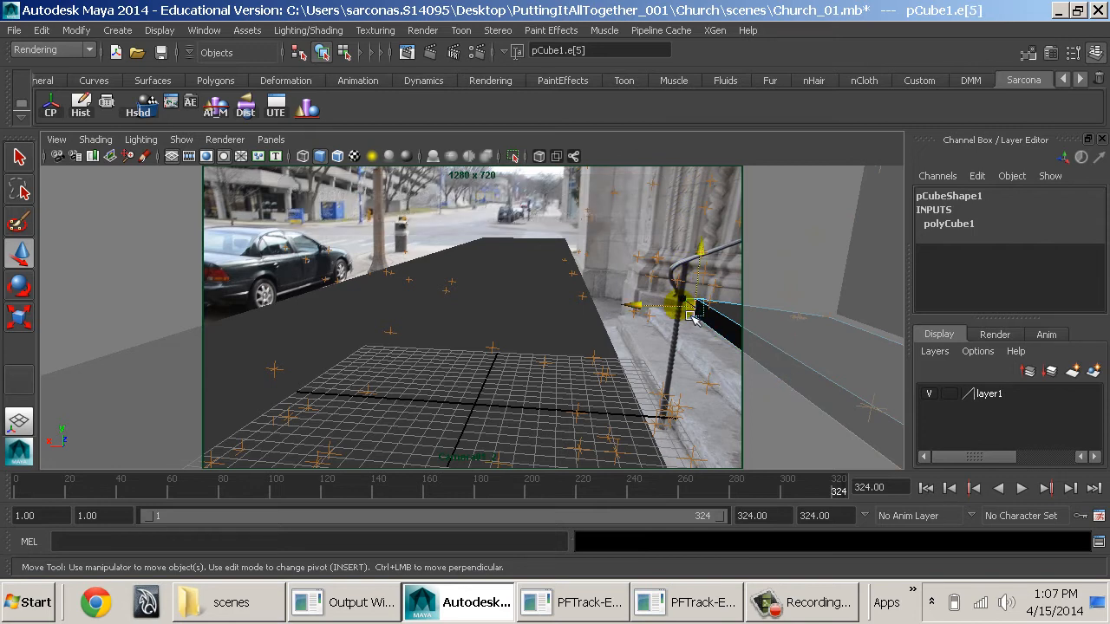
pyautogui.moveTo(703, 267); pyautogui.dragTo(704, 270)
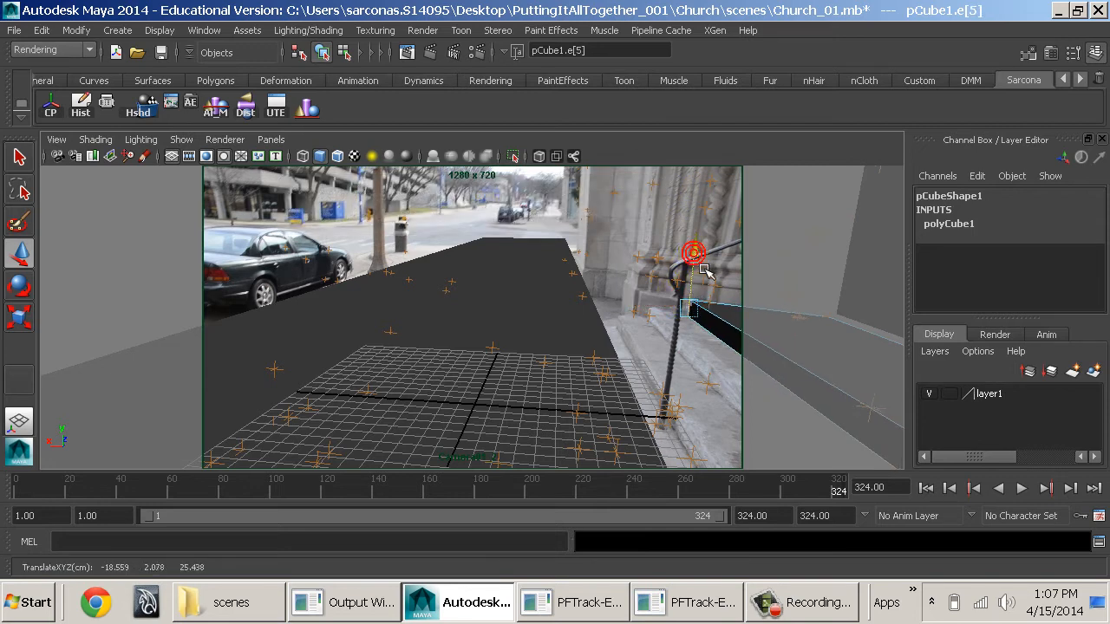
# - In wireframe display at frame 1, move the ground plane's edge beside the church steps to about X -9.83 and return to object selection
pyautogui.press('4')
pyautogui.click(580, 382)
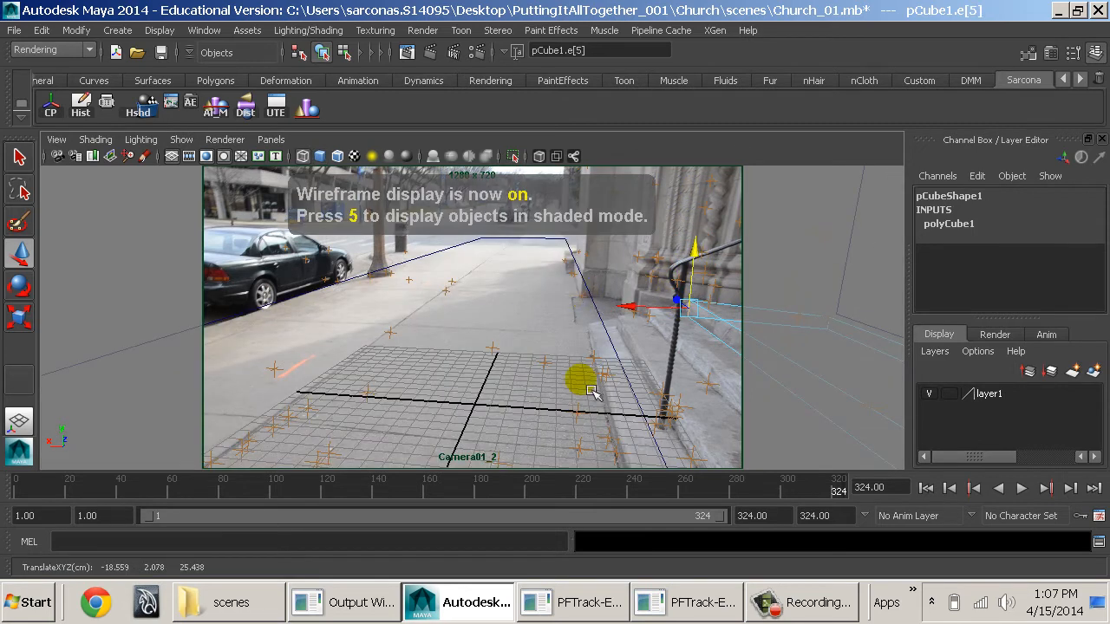
pyautogui.moveTo(689, 495); pyautogui.dragTo(18, 498)
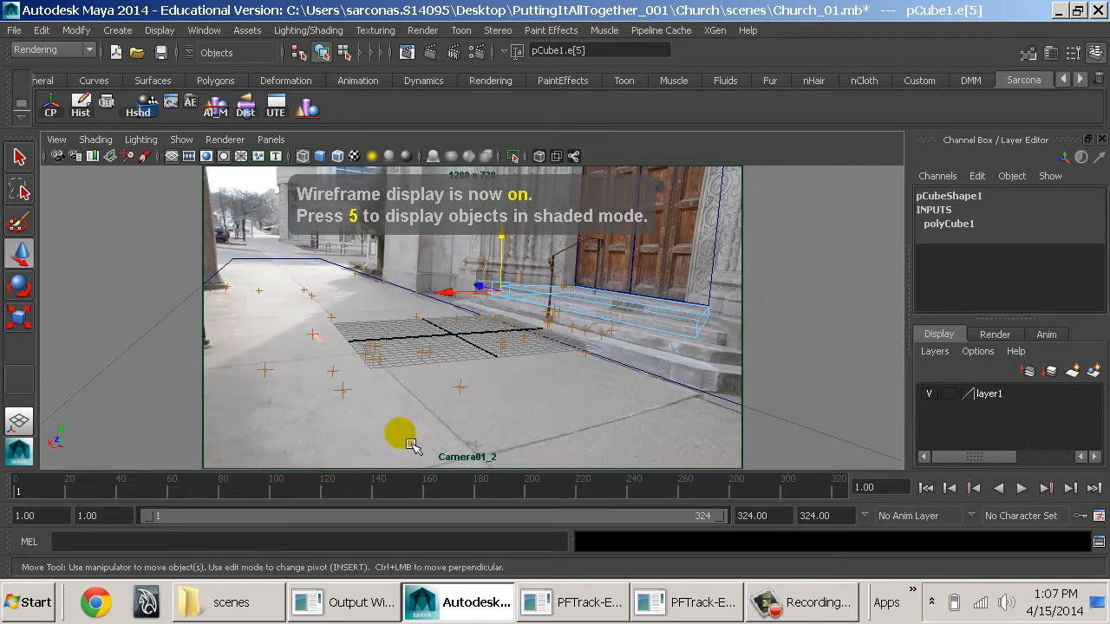
pyautogui.click(598, 355)
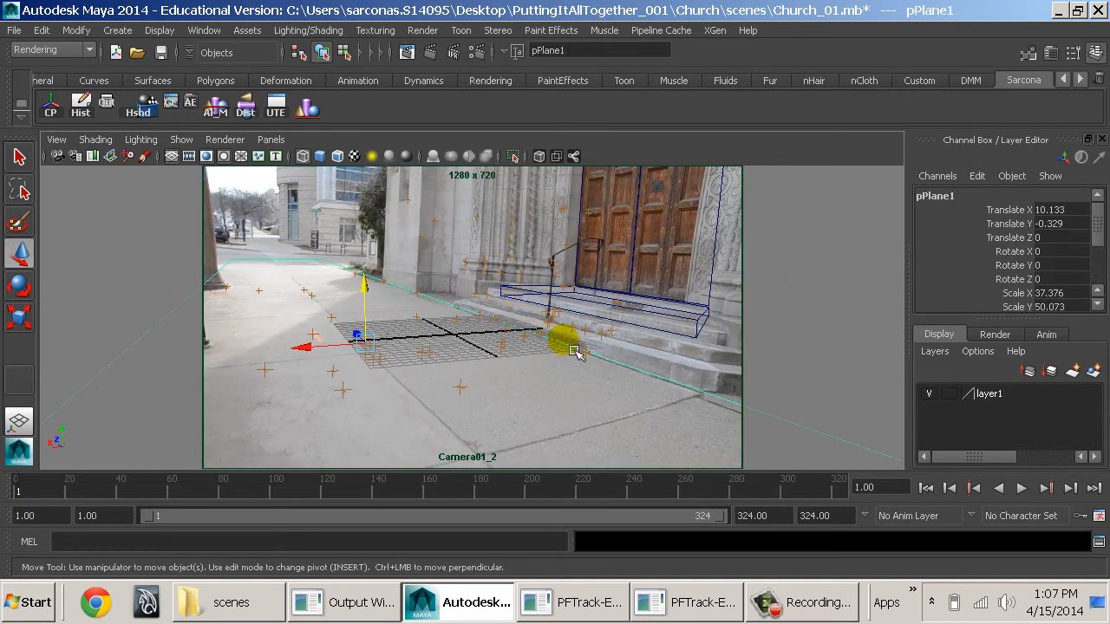
pyautogui.moveTo(623, 371); pyautogui.dragTo(619, 186, button='right')
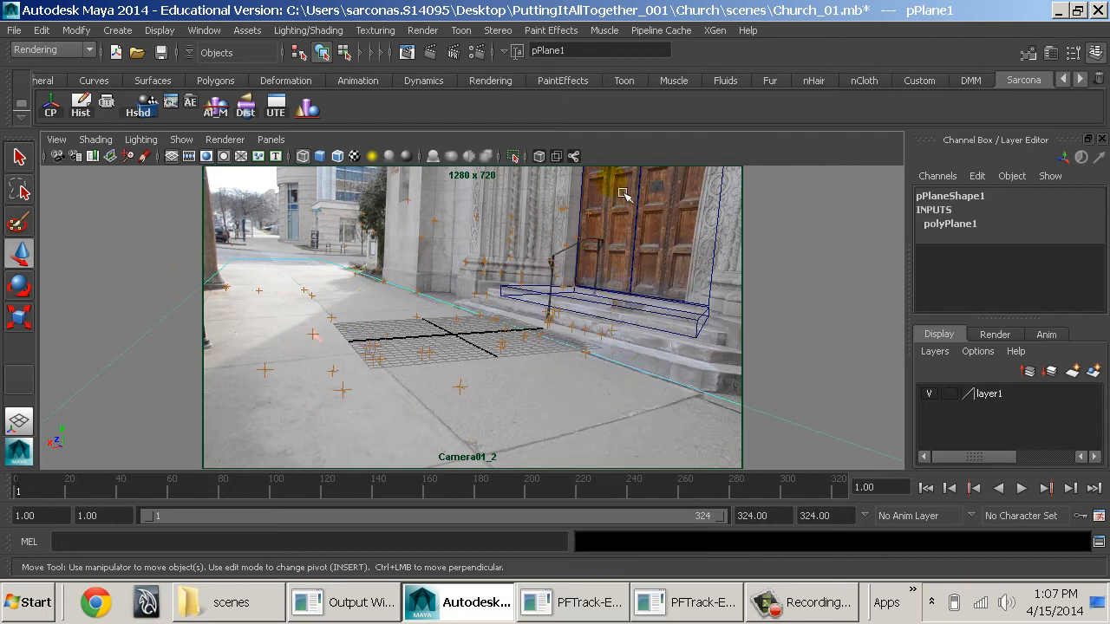
pyautogui.click(657, 376)
pyautogui.click(532, 336)
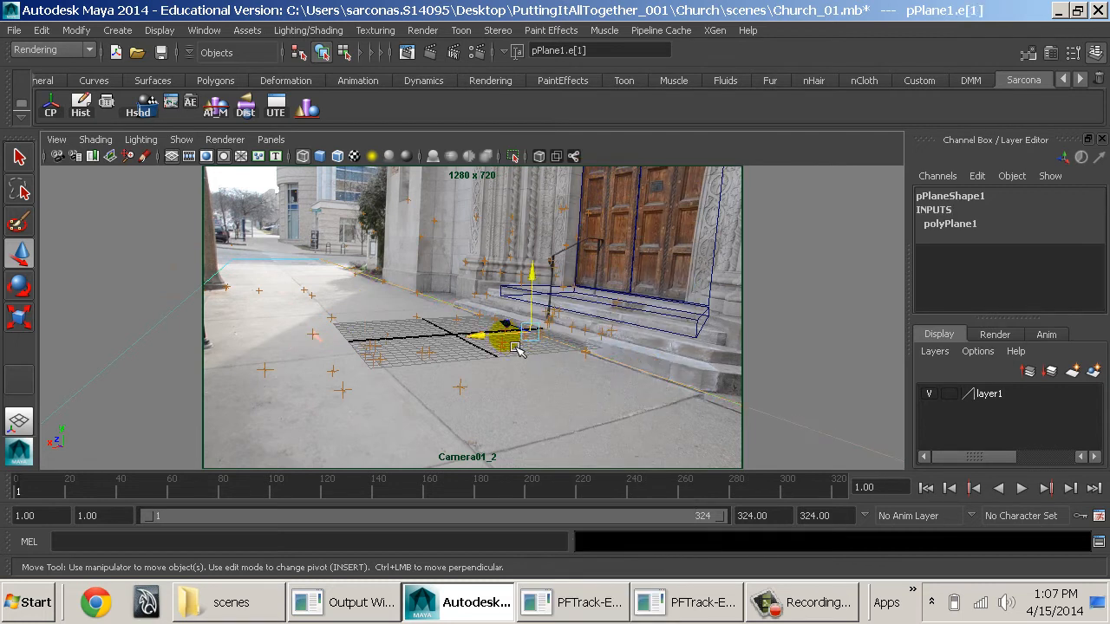
pyautogui.moveTo(517, 348); pyautogui.dragTo(507, 349)
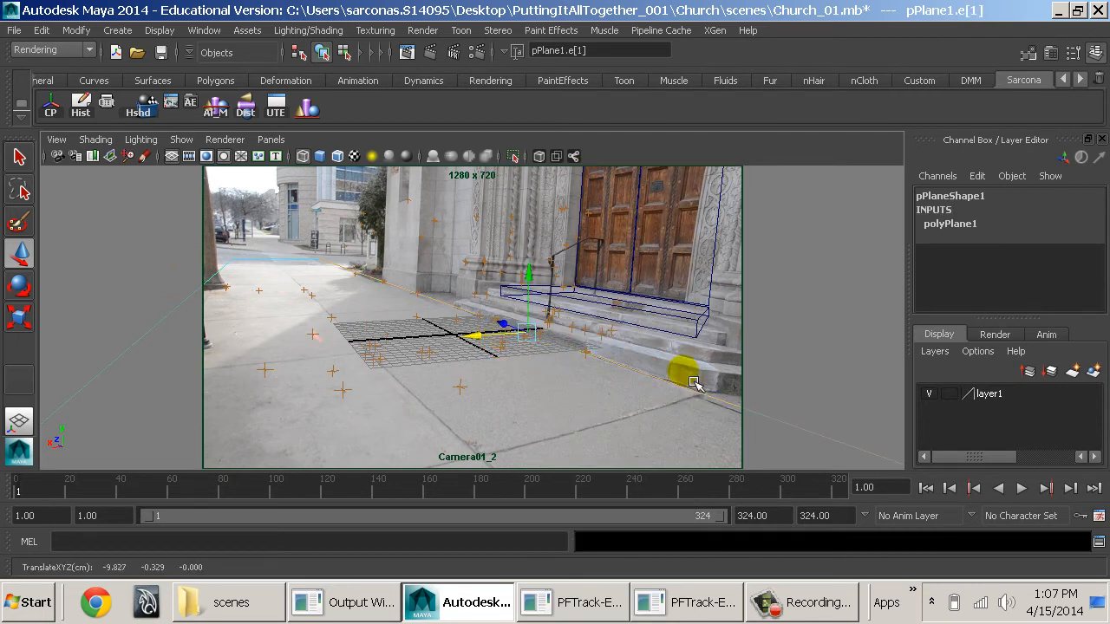
pyautogui.press('F8')
pyautogui.press('F8')
# - Check the ground plane against the footage across the shot, stop at frame 182, and rename group1 to matchCamGroup
pyautogui.click(854, 491)
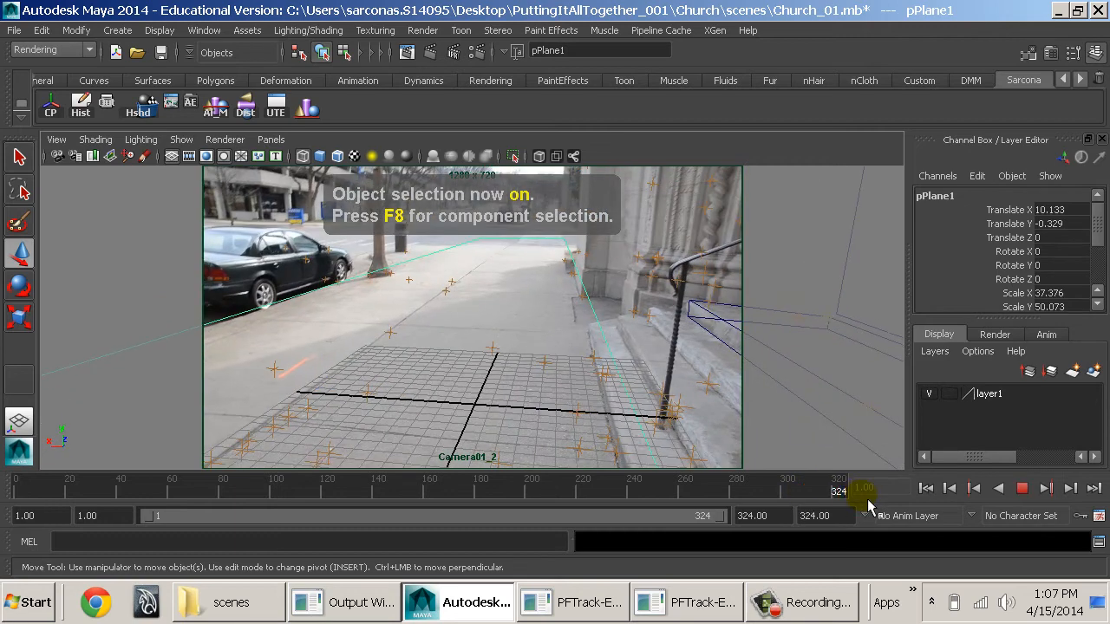
pyautogui.moveTo(865, 494)
pyautogui.mouseDown()
pyautogui.moveTo(572, 495)
pyautogui.moveTo(495, 503)
pyautogui.moveTo(482, 521)
pyautogui.moveTo(547, 506)
pyautogui.moveTo(771, 506)
pyautogui.moveTo(485, 514)
pyautogui.mouseUp()
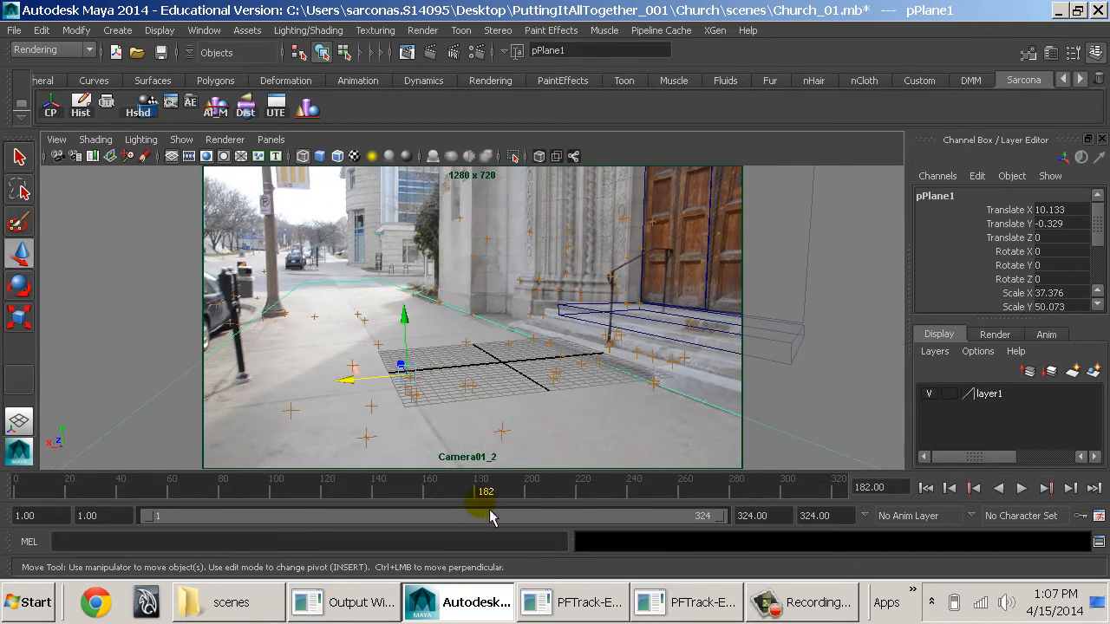
pyautogui.click(106, 102)
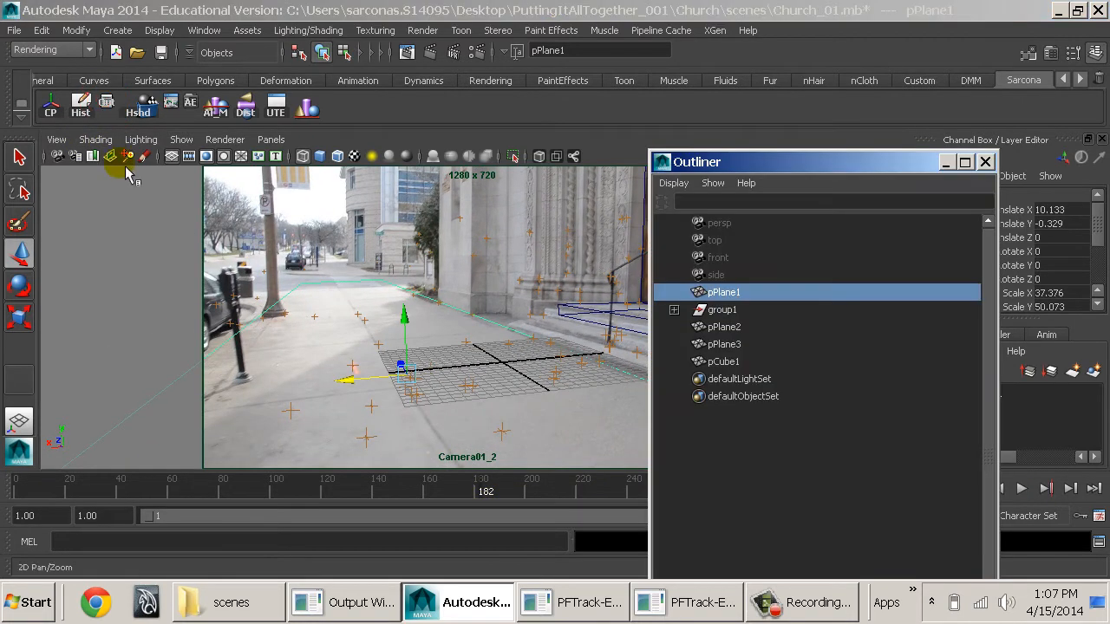
pyautogui.click(728, 309)
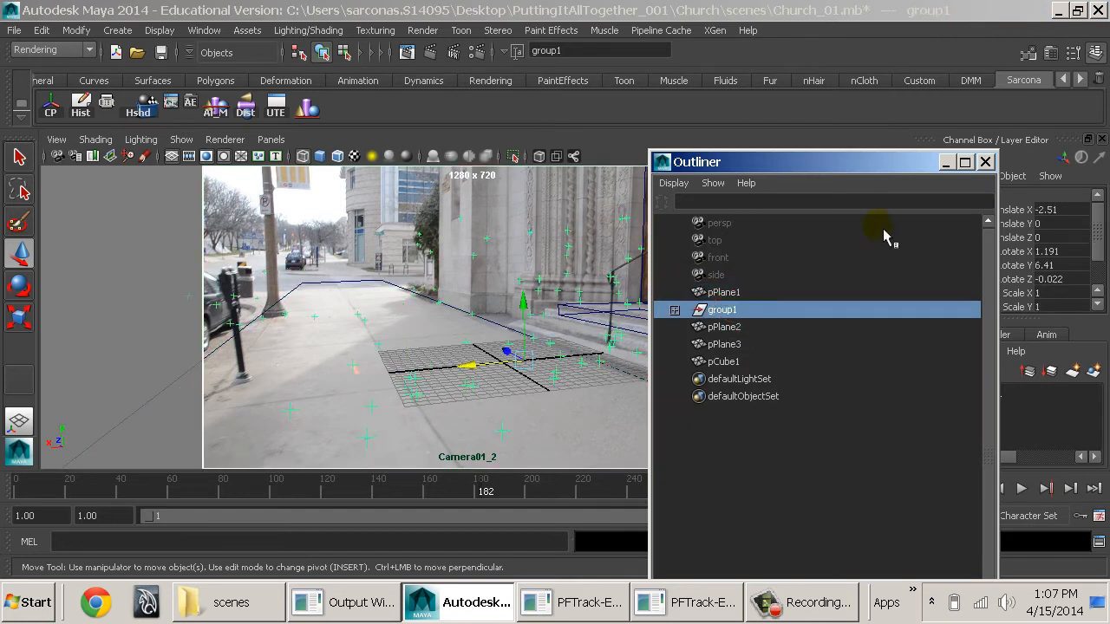
pyautogui.doubleClick(723, 312)
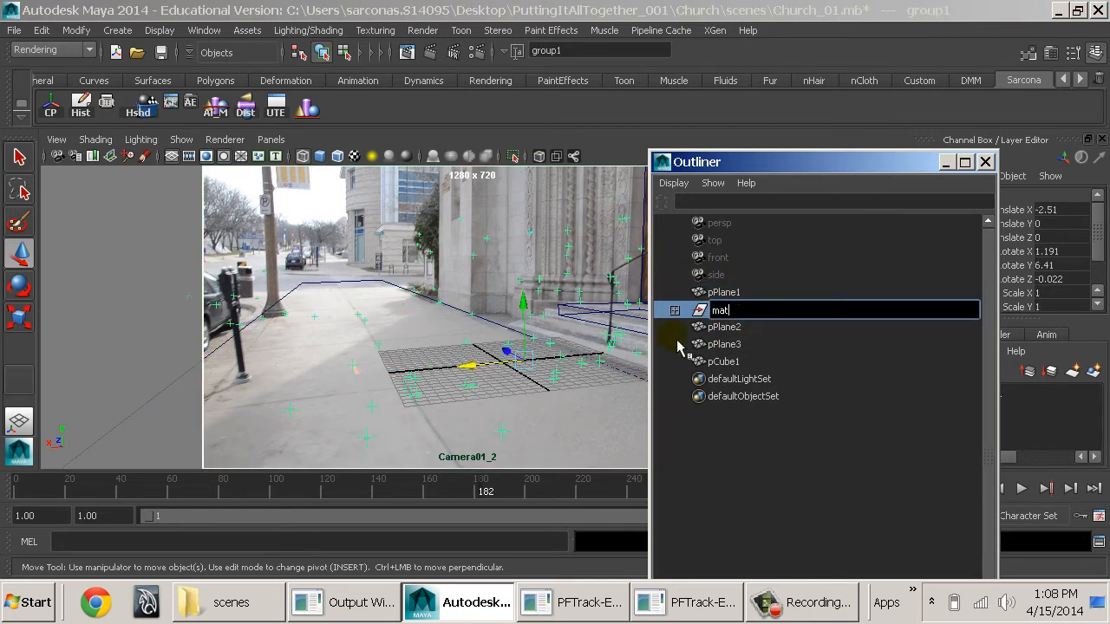
pyautogui.press('Return')
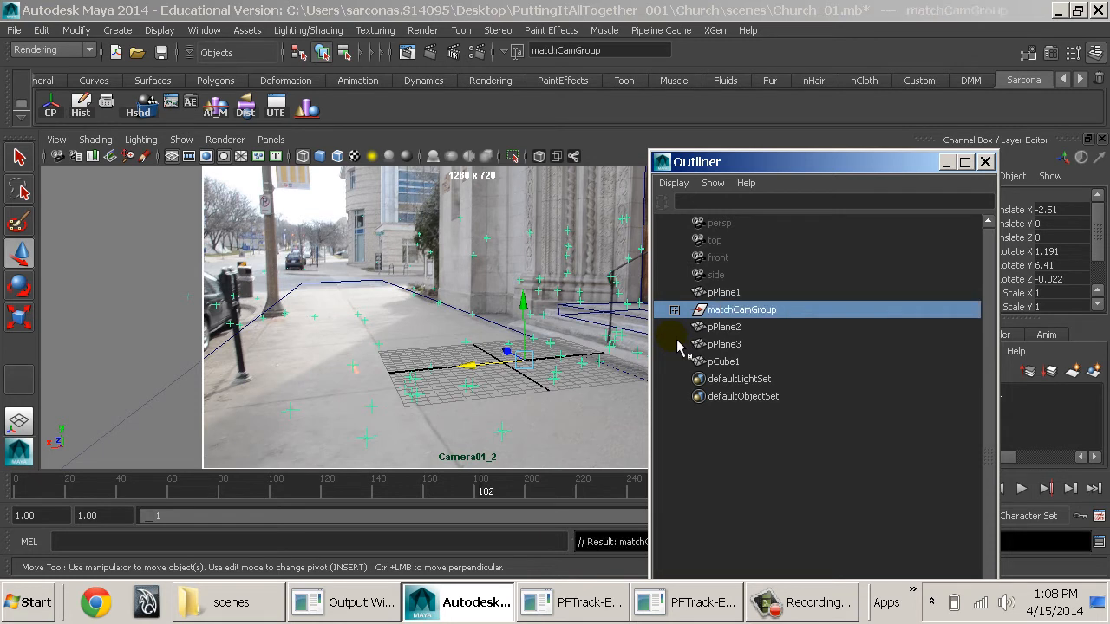
pyautogui.click(985, 161)
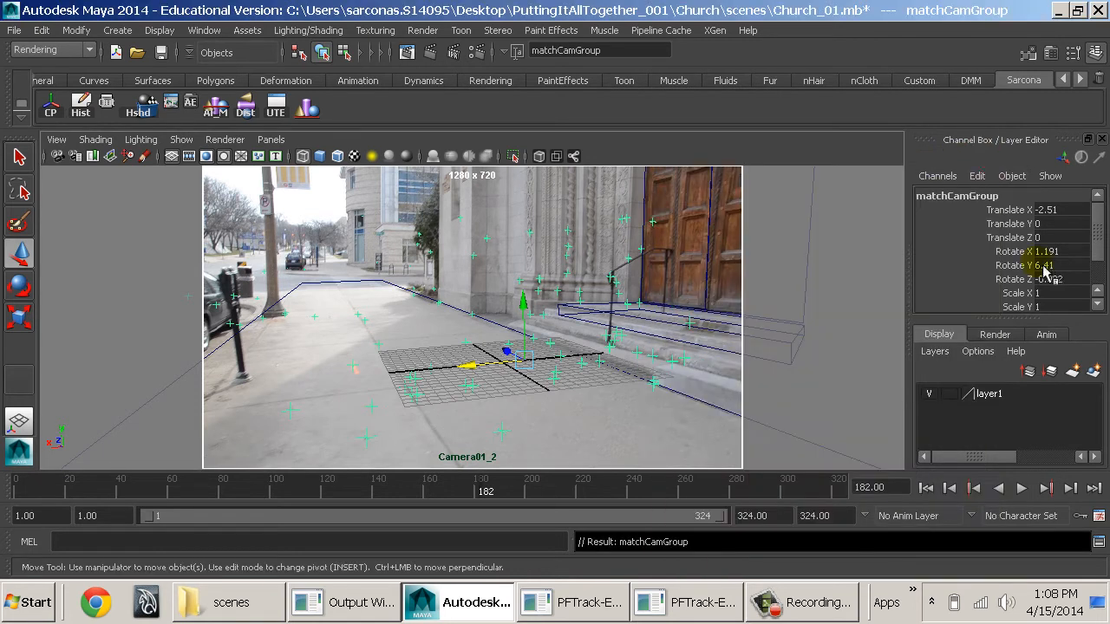
# - Key matchCamGroup at frame 182, and at frame 324 move it to about X -4.19 and key it
pyautogui.press('s')
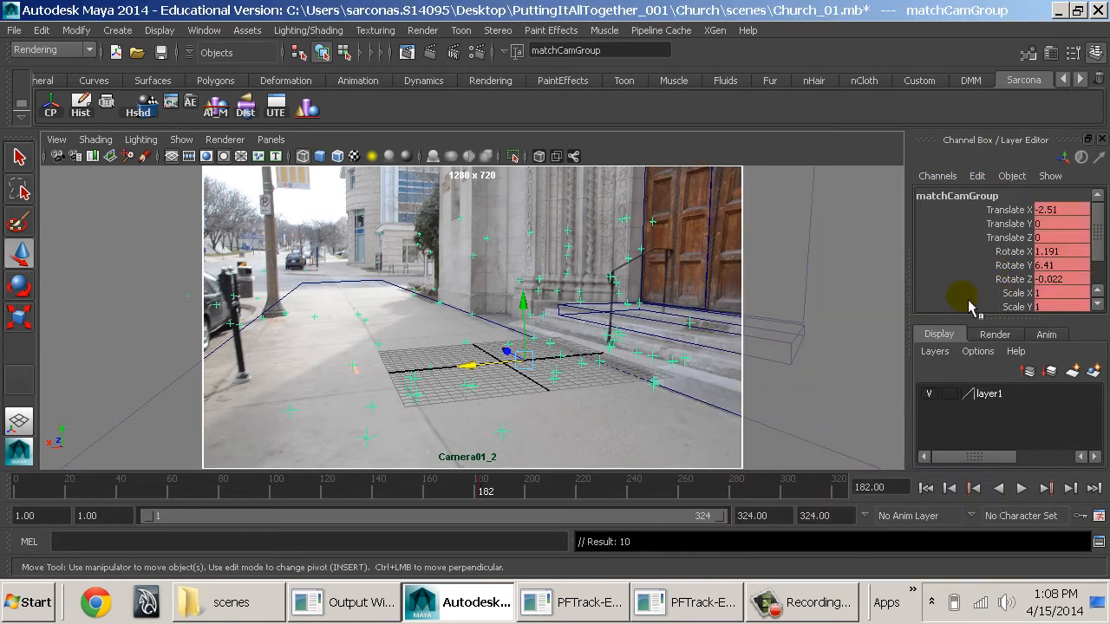
pyautogui.click(839, 491)
pyautogui.press('space')
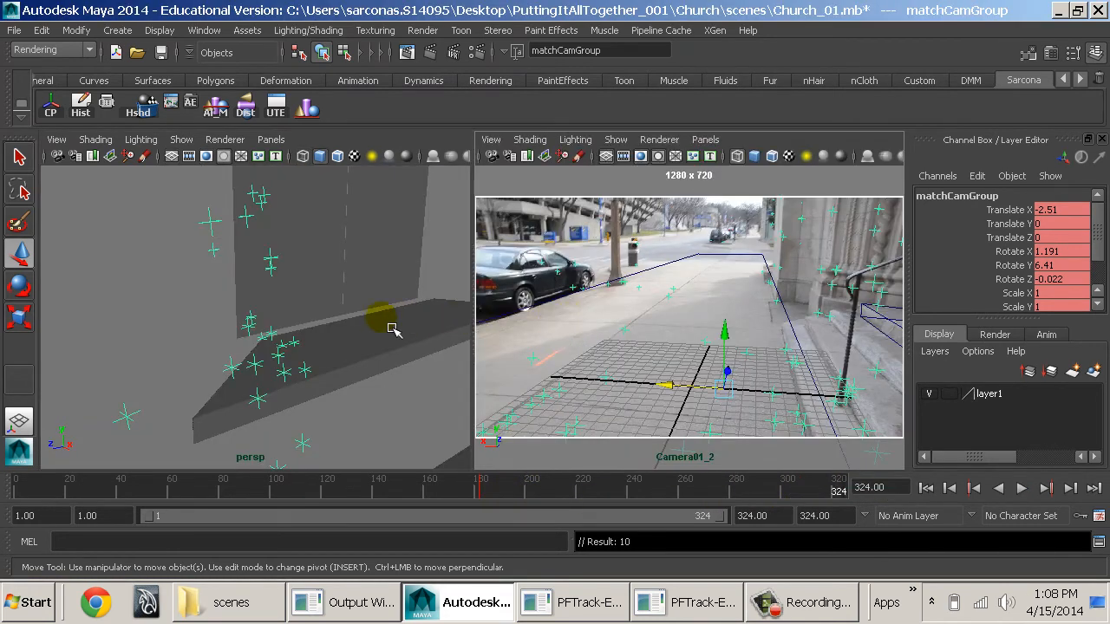
pyautogui.keyDown('alt'); pyautogui.moveTo(393, 329); pyautogui.dragTo(255, 292); pyautogui.keyUp('alt')
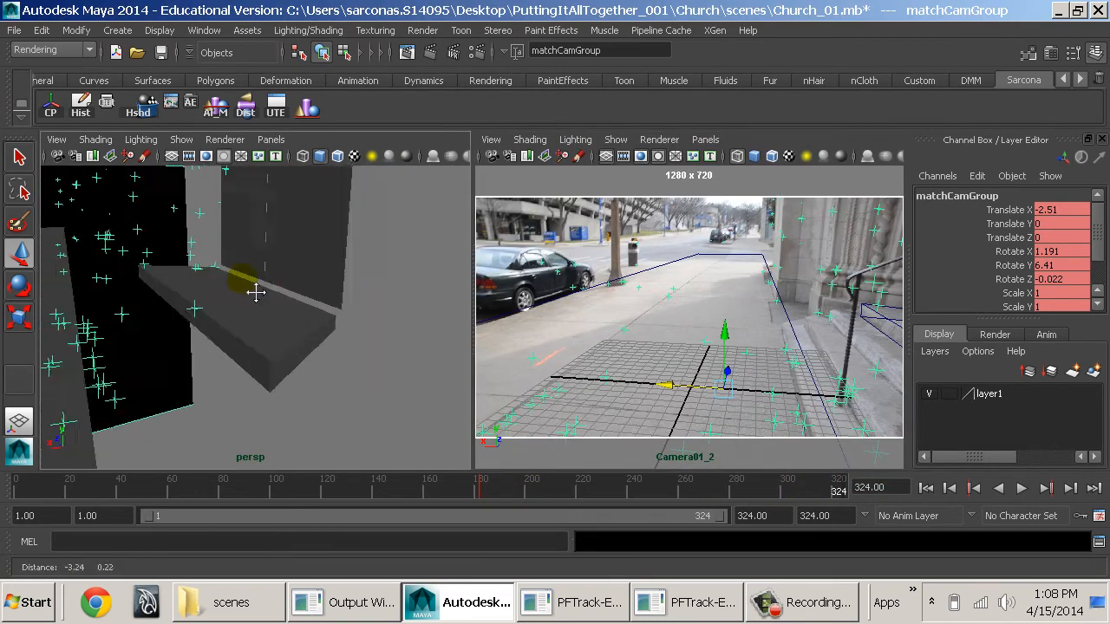
pyautogui.keyDown('alt'); pyautogui.moveTo(256, 292); pyautogui.dragTo(306, 324, button='middle'); pyautogui.keyUp('alt')
pyautogui.keyDown('alt'); pyautogui.moveTo(194, 422); pyautogui.dragTo(269, 411, button='middle'); pyautogui.keyUp('alt')
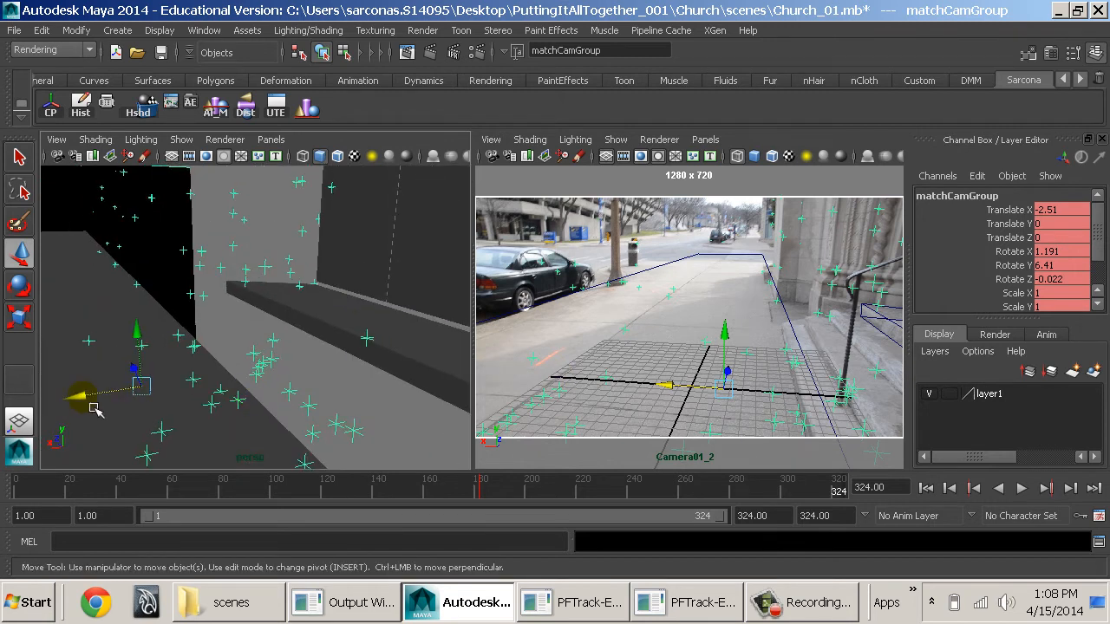
pyautogui.moveTo(95, 410)
pyautogui.mouseDown()
pyautogui.moveTo(76, 397)
pyautogui.moveTo(116, 415)
pyautogui.mouseUp()
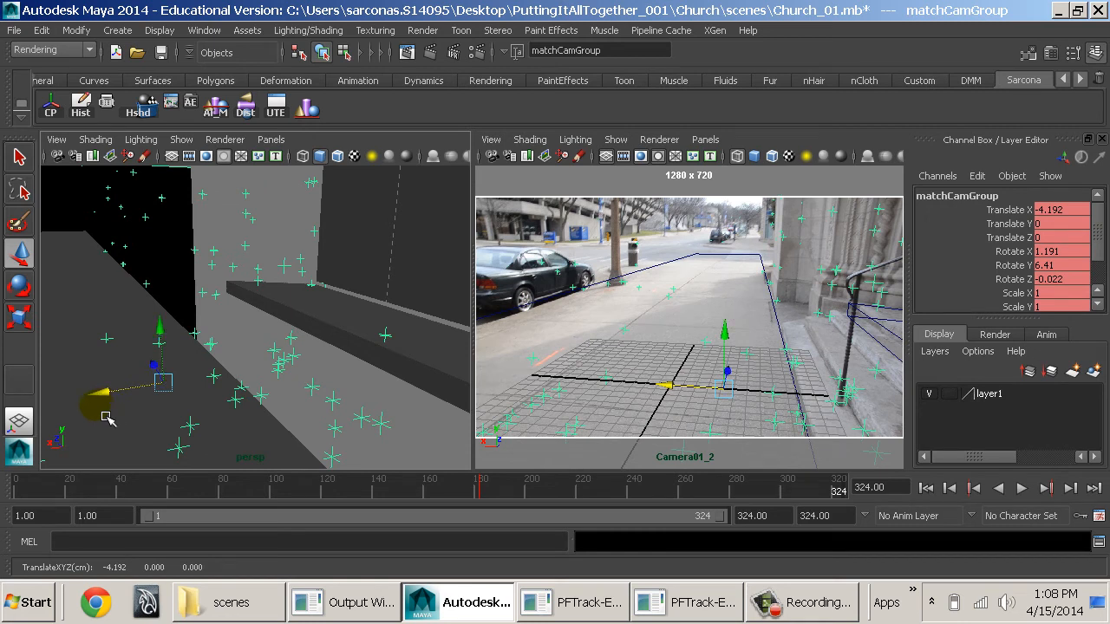
# - At frame 220, move matchCamGroup to about X -3.23 and set a key
pyautogui.click(832, 488)
pyautogui.press('space')
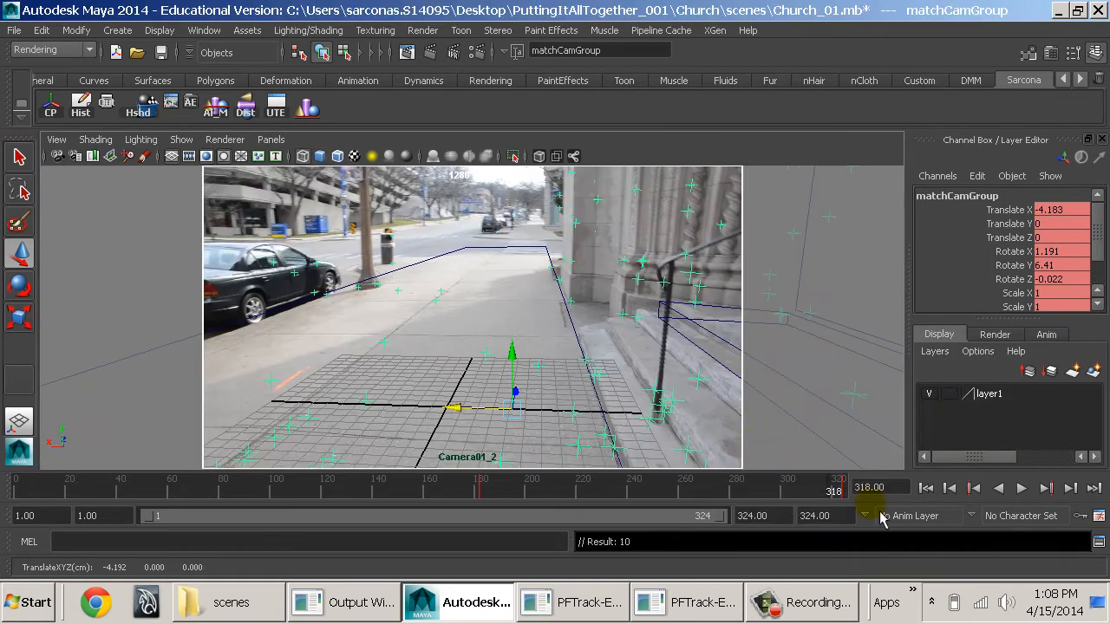
pyautogui.moveTo(828, 489); pyautogui.dragTo(575, 530)
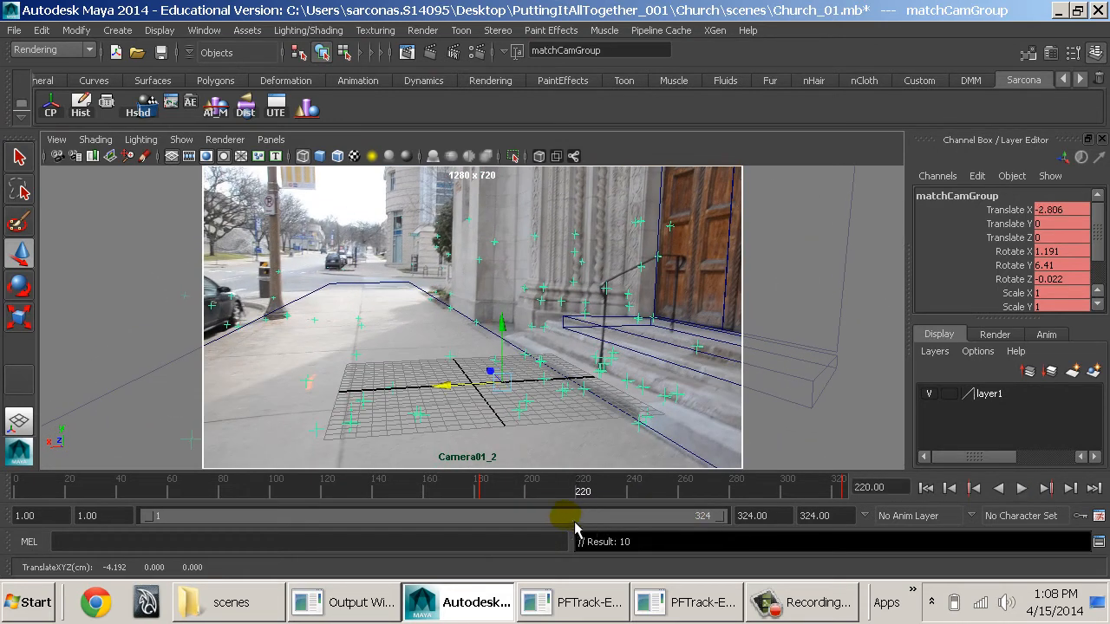
pyautogui.press('space')
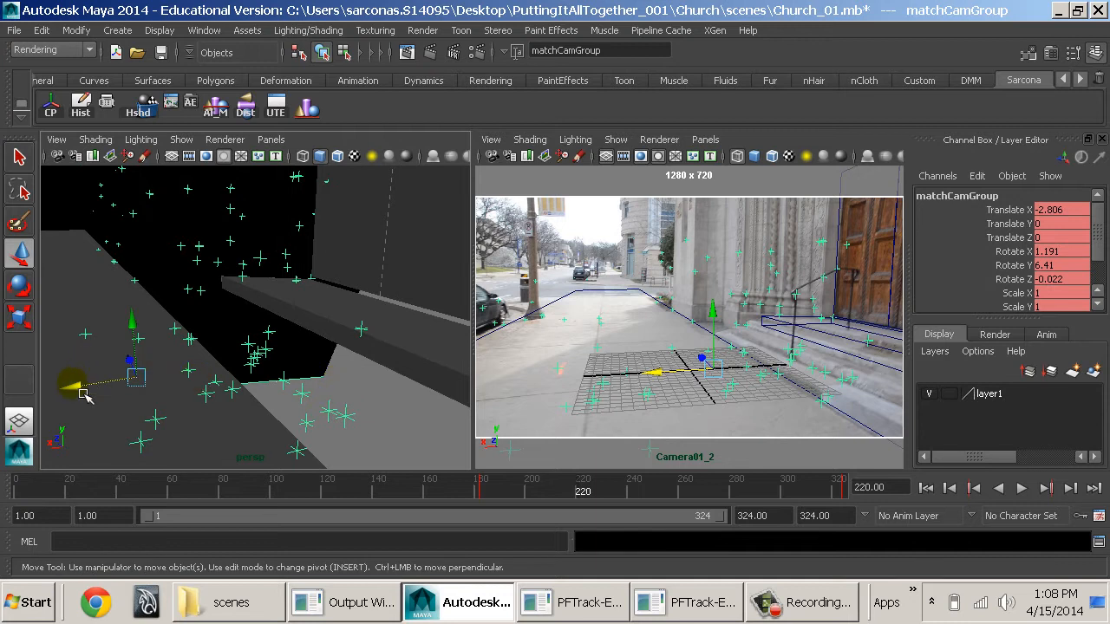
pyautogui.moveTo(84, 395); pyautogui.dragTo(92, 403)
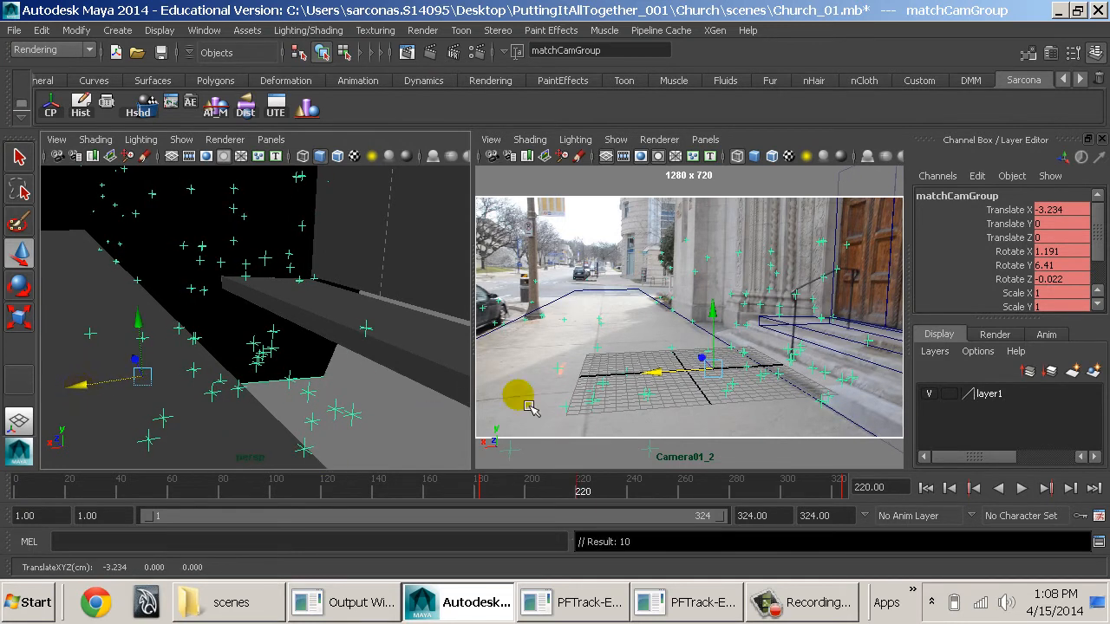
# - At frame 324, move the top-step slab's face on the street side to about X -20.21 and check it through the shot
pyautogui.press('space')
pyautogui.moveTo(638, 524); pyautogui.dragTo(904, 514)
pyautogui.click(717, 340)
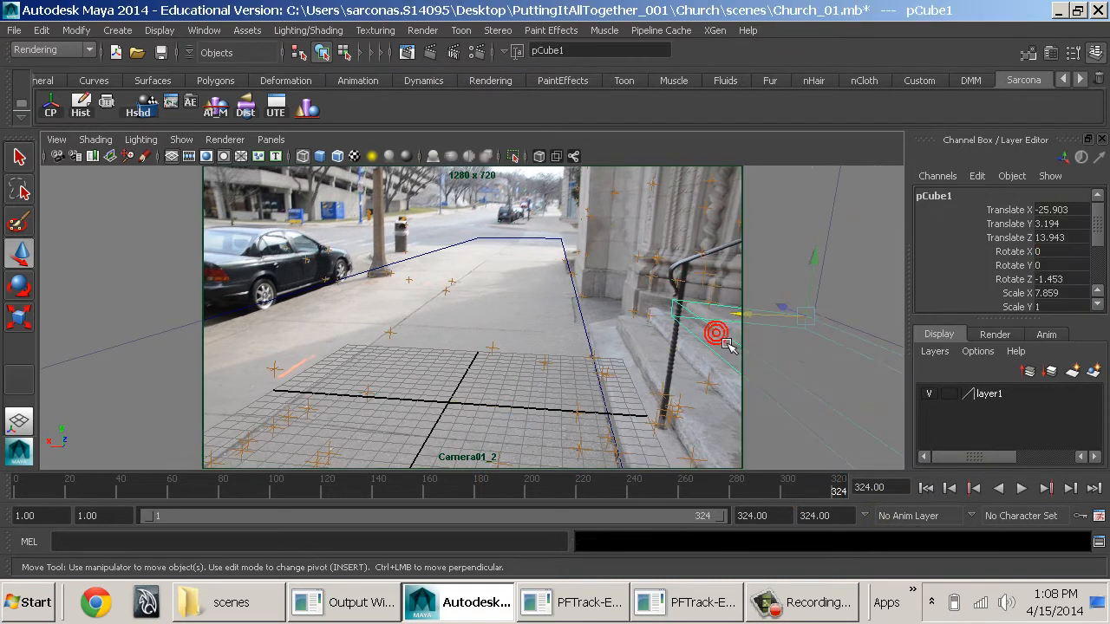
pyautogui.moveTo(718, 338); pyautogui.dragTo(716, 174, button='right')
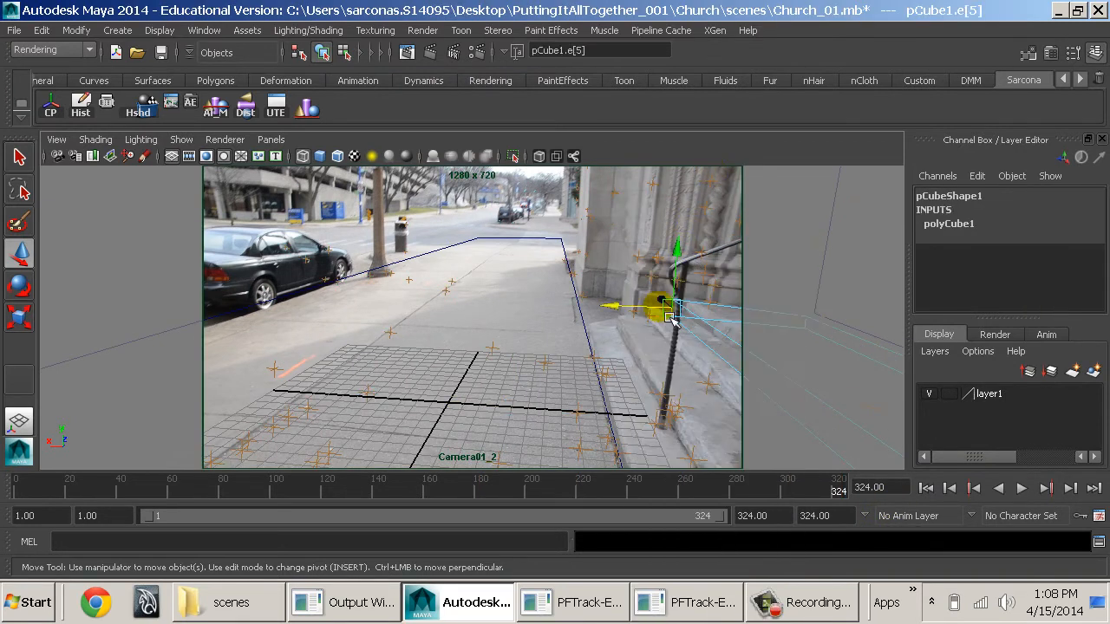
pyautogui.click(709, 336)
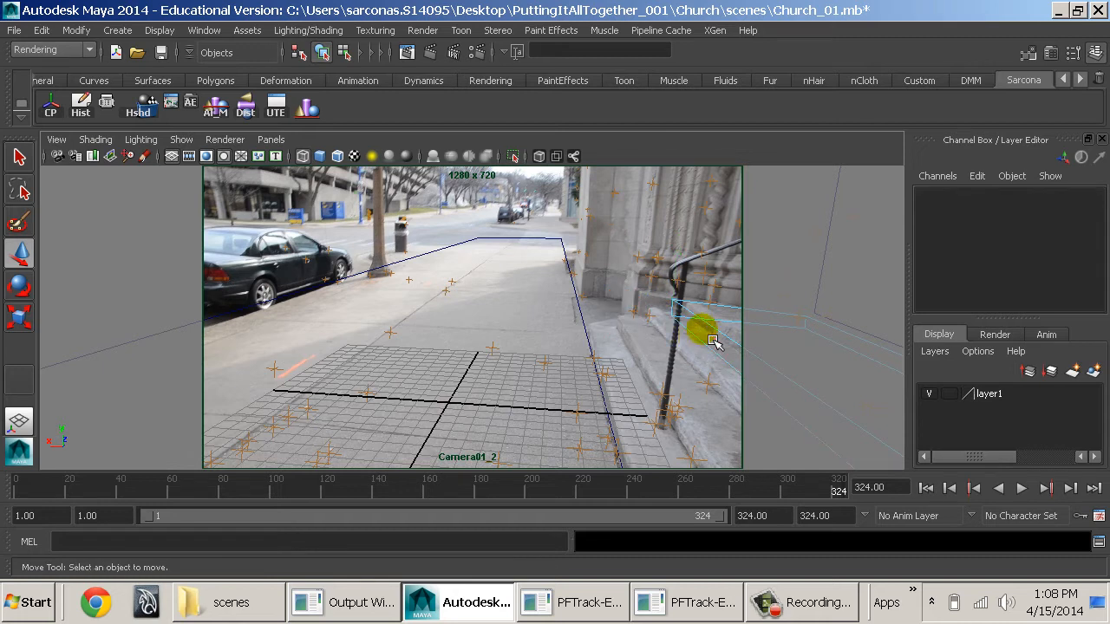
pyautogui.moveTo(719, 334); pyautogui.dragTo(707, 235, button='right')
pyautogui.click(719, 331)
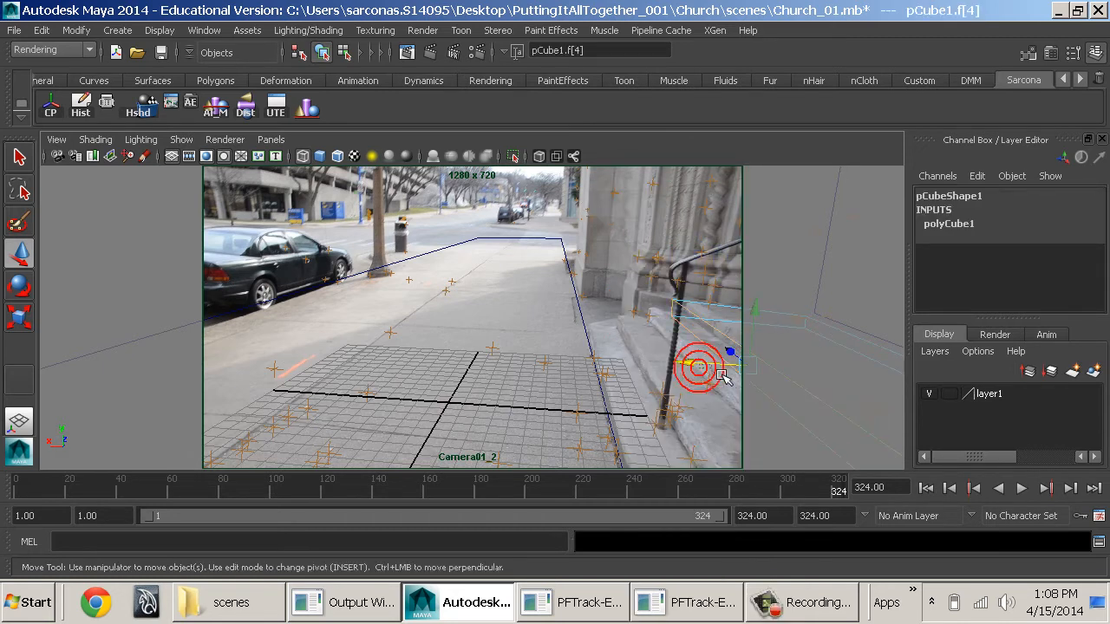
pyautogui.moveTo(709, 375); pyautogui.dragTo(736, 371)
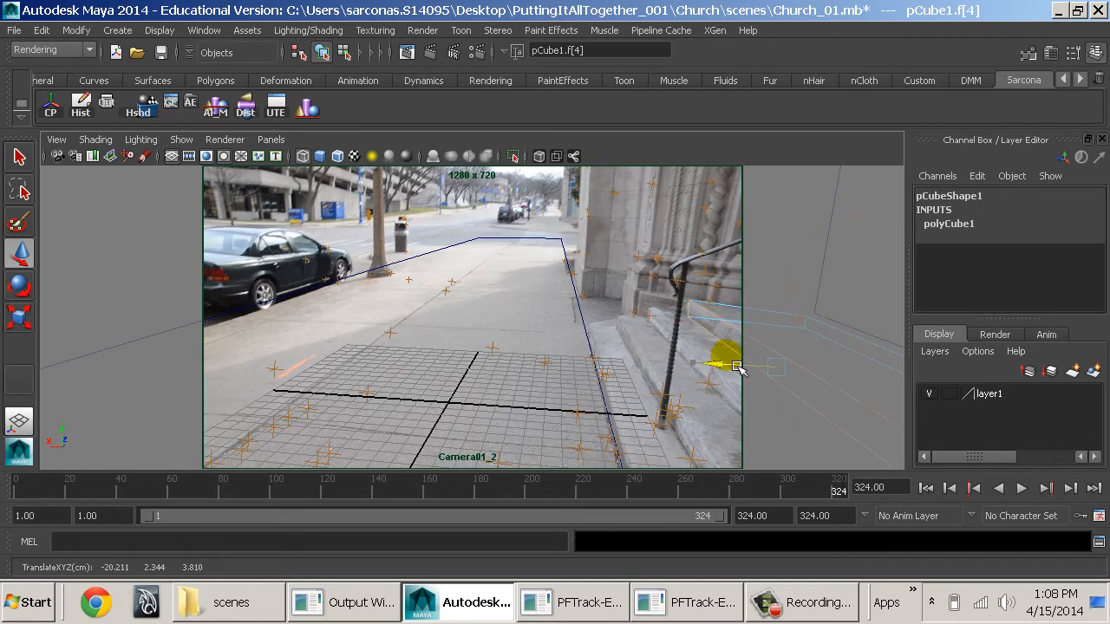
pyautogui.moveTo(806, 494); pyautogui.dragTo(918, 499)
pyautogui.moveTo(471, 492); pyautogui.dragTo(16, 496)
# - Return to object selection in shaded display at frame 1 and remove the top-step slab from view
pyautogui.press('F8')
pyautogui.press('5')
pyautogui.click(693, 432)
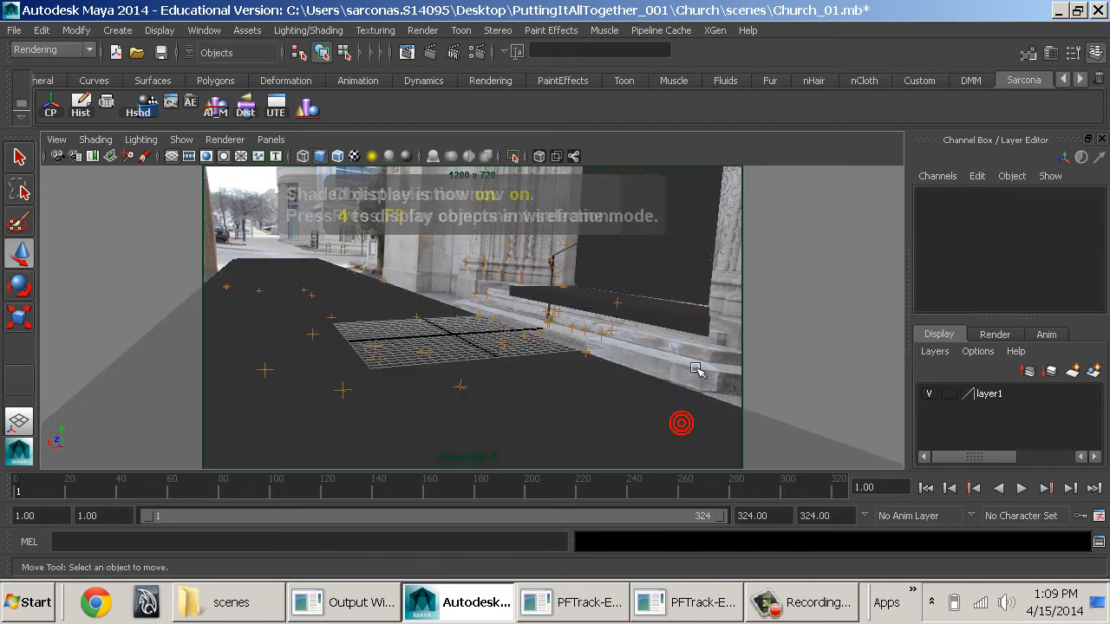
pyautogui.click(694, 317)
# - Save the scene Church_01.mb and select the ground plane and both door planes together
pyautogui.click(693, 292)
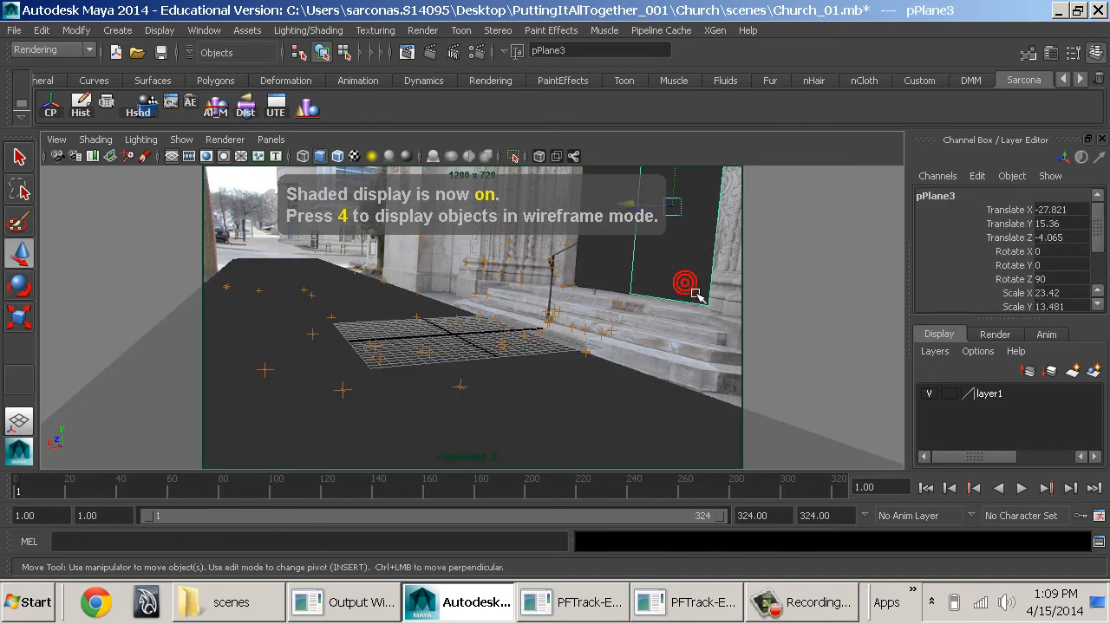
pyautogui.click(643, 302)
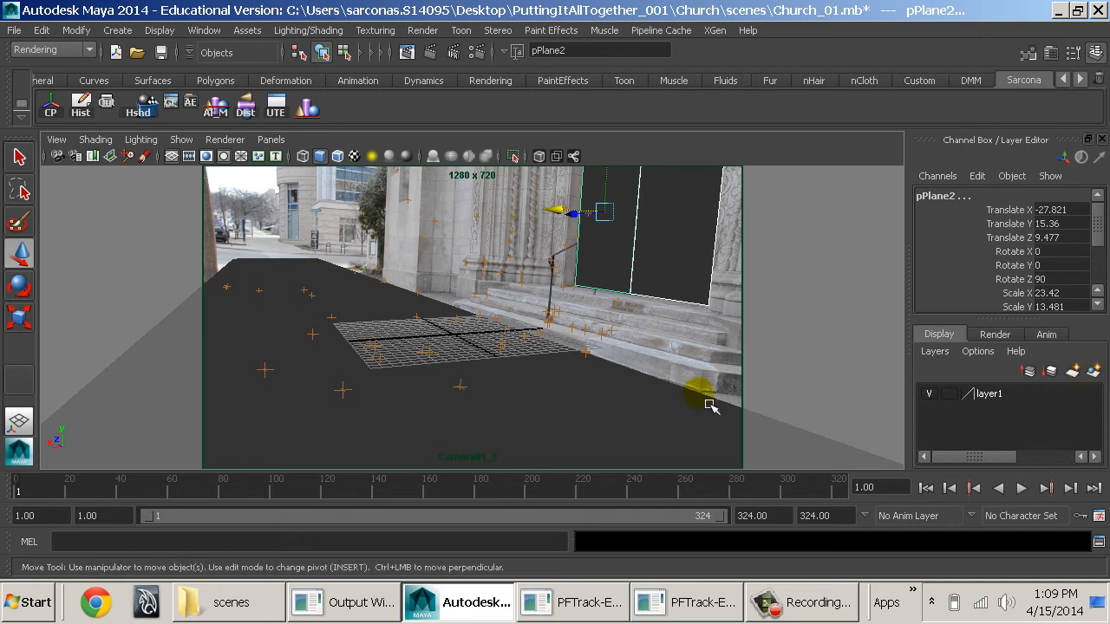
pyautogui.click(674, 398)
pyautogui.hotkey('ctrl', 's')
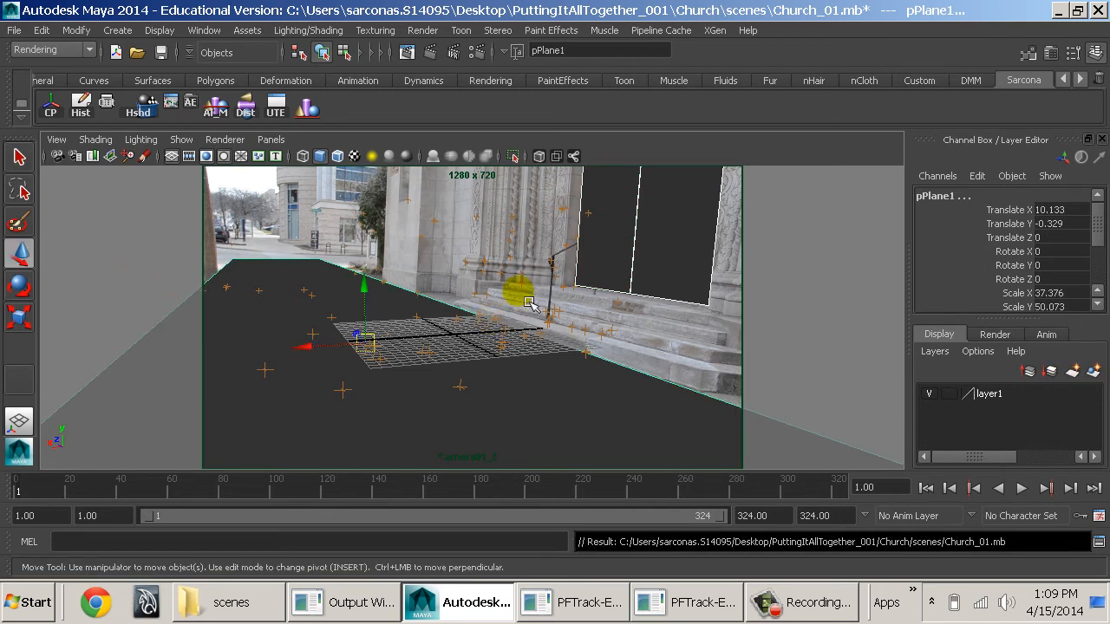
pyautogui.click(520, 385)
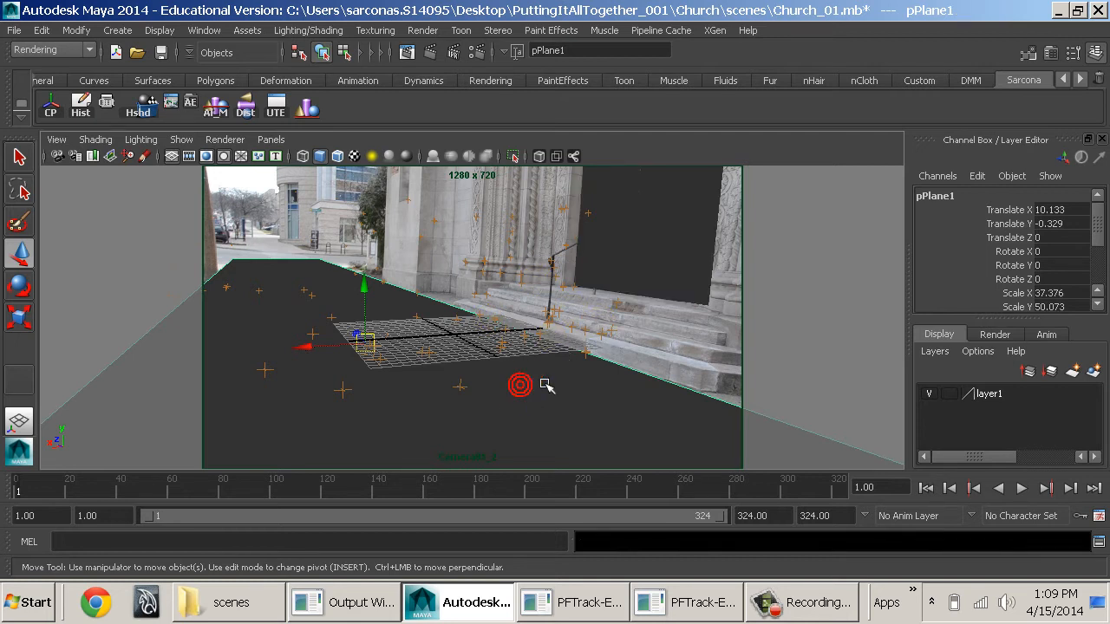
pyautogui.click(609, 275)
pyautogui.keyDown('shift'); pyautogui.click(652, 270); pyautogui.keyUp('shift')
pyautogui.keyDown('shift'); pyautogui.click(605, 395); pyautogui.keyUp('shift')
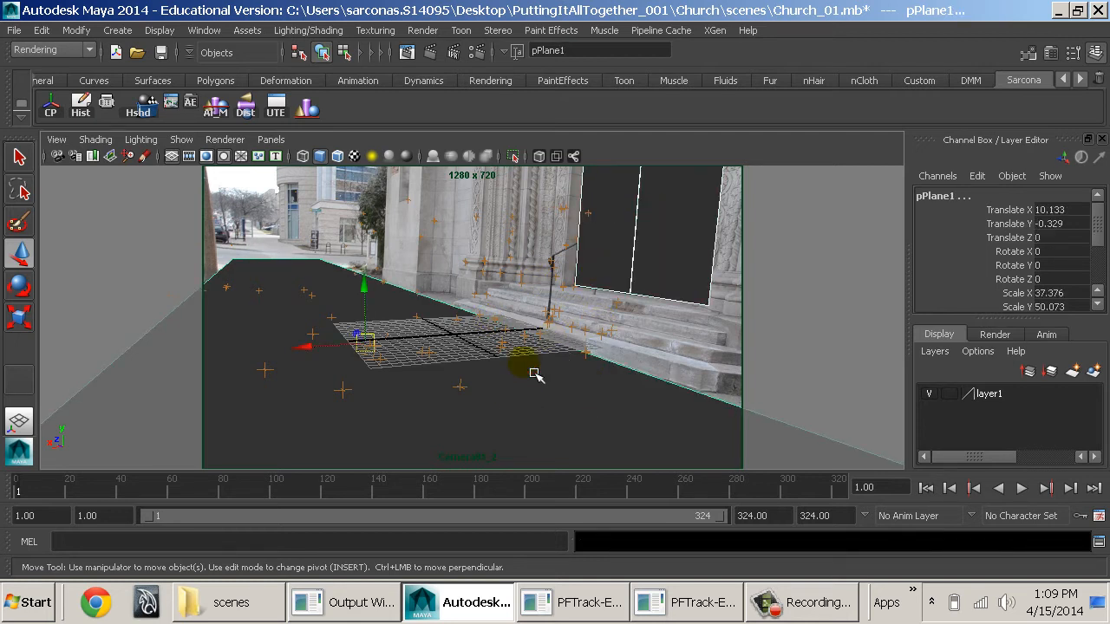
# - Deselect the planes and examine the shader network in the BBall_Court_02 scene's Hypershade, from the rayswitch nodes to the file texture
pyautogui.click(262, 240)
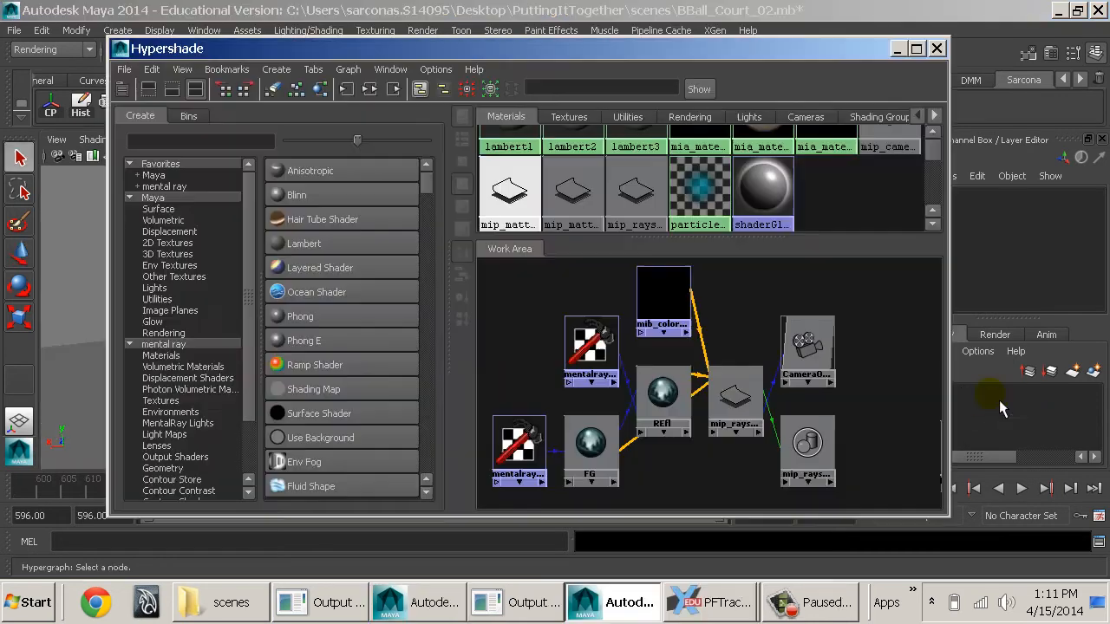
pyautogui.keyDown('alt'); pyautogui.moveTo(889, 458); pyautogui.dragTo(791, 425, button='right'); pyautogui.keyUp('alt')
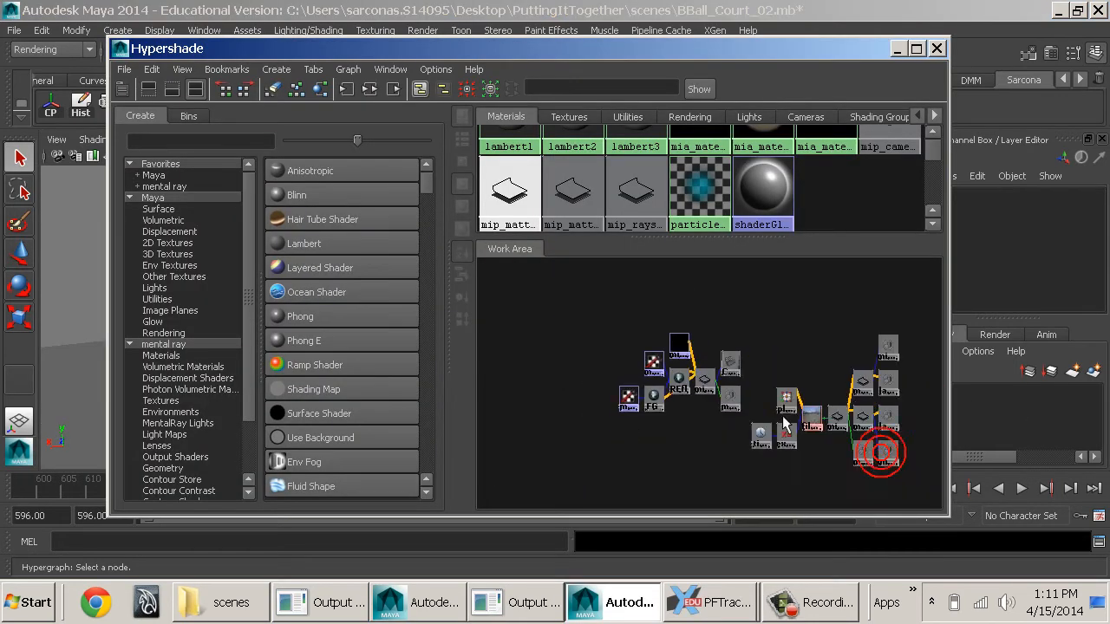
pyautogui.keyDown('alt'); pyautogui.moveTo(791, 424); pyautogui.dragTo(718, 396, button='middle'); pyautogui.keyUp('alt')
pyautogui.moveTo(717, 395)
pyautogui.keyDown('alt'); pyautogui.mouseDown(button='right')
pyautogui.moveTo(847, 414)
pyautogui.moveTo(884, 442)
pyautogui.moveTo(843, 446)
pyautogui.moveTo(626, 406)
pyautogui.mouseUp(button='right'); pyautogui.keyUp('alt')
# - Switch to FCheck, play the Test.#.iff animation from the PuttingItTogether project's images folder, and close it after review
pyautogui.press('super')
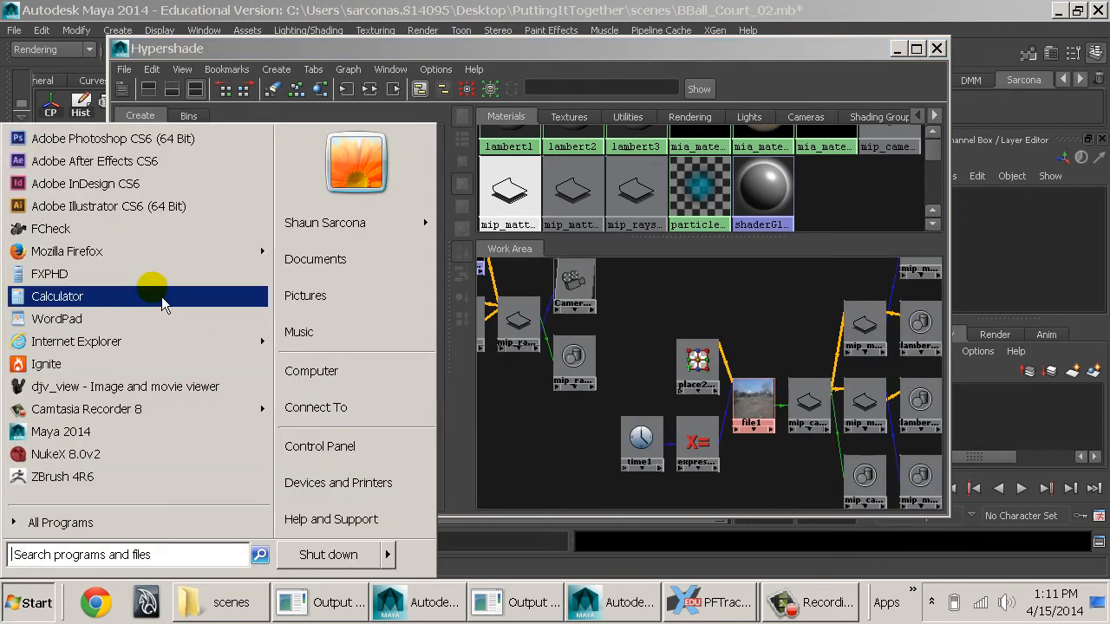
pyautogui.click(161, 235)
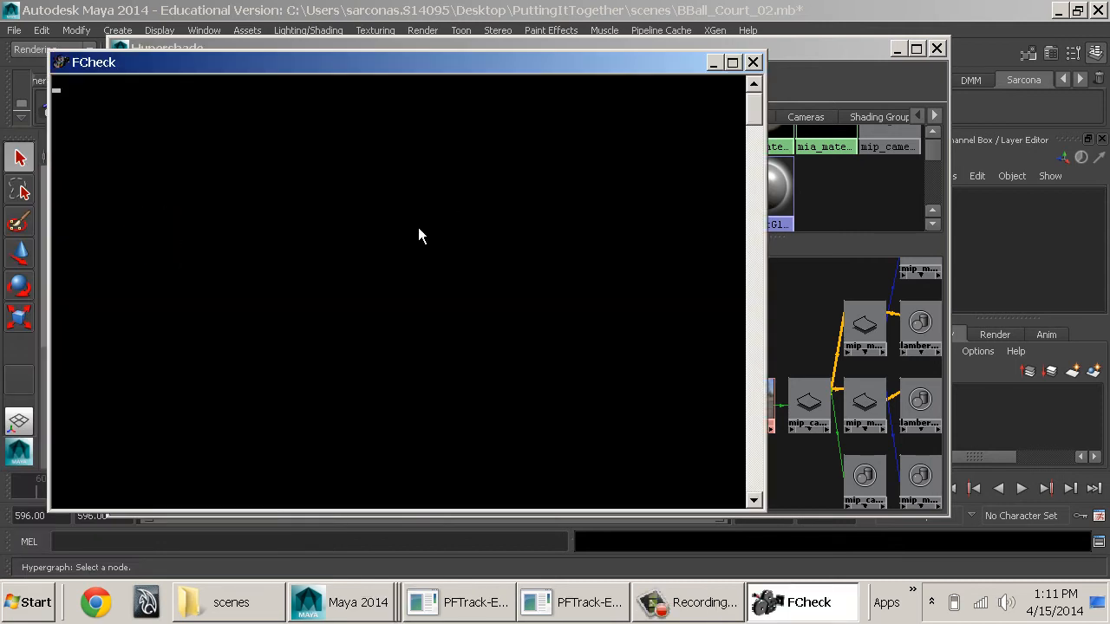
pyautogui.click(431, 174)
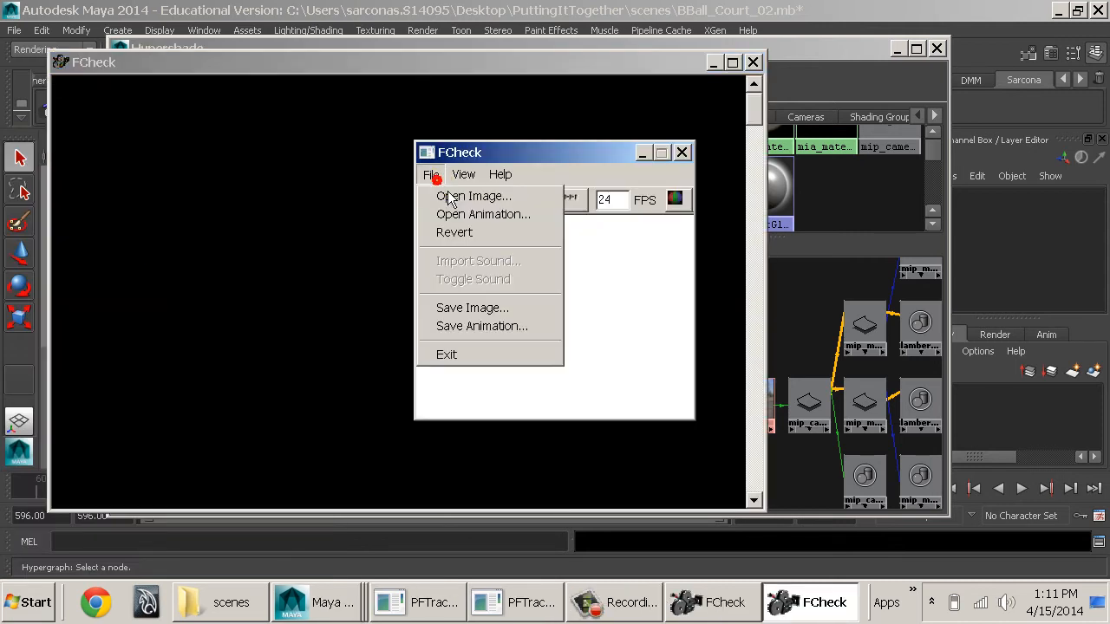
pyautogui.click(459, 215)
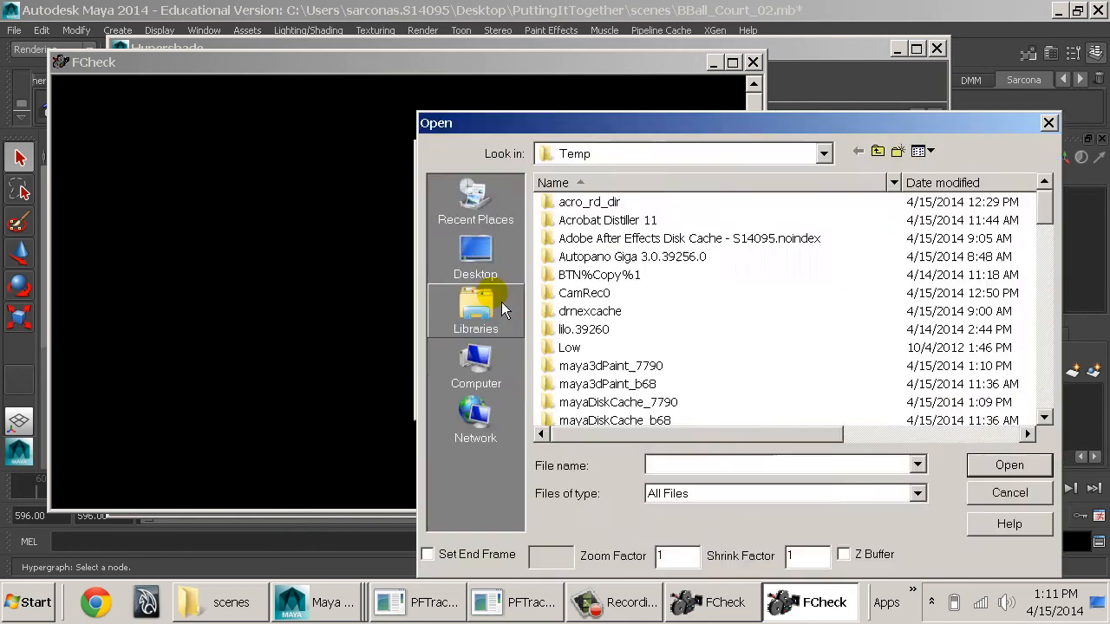
pyautogui.click(507, 273)
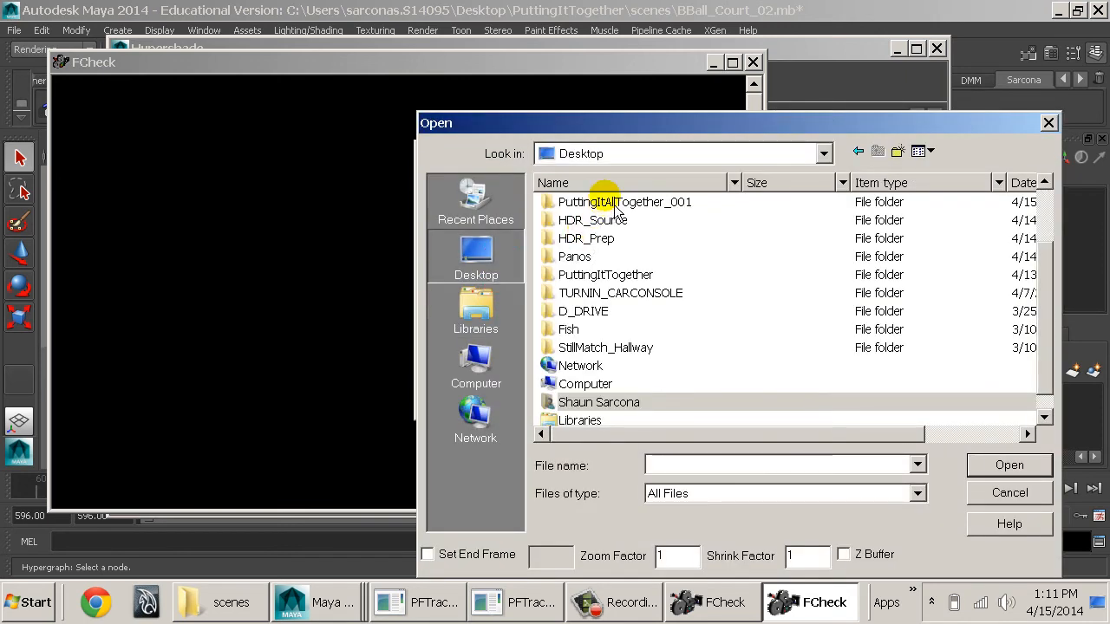
pyautogui.doubleClick(617, 275)
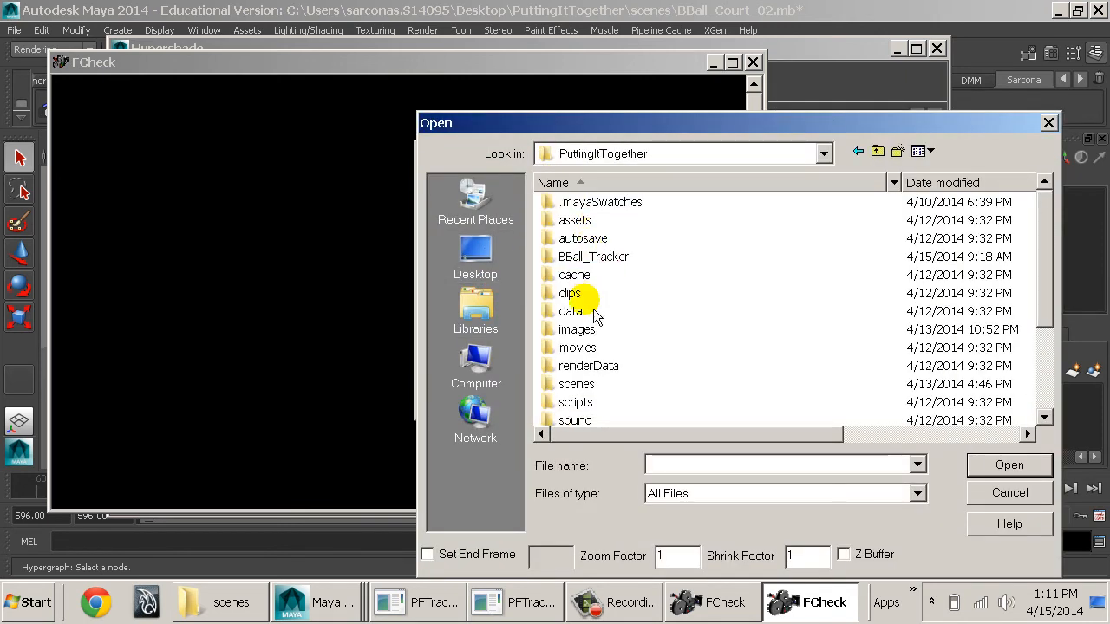
pyautogui.click(573, 335)
pyautogui.doubleClick(577, 329)
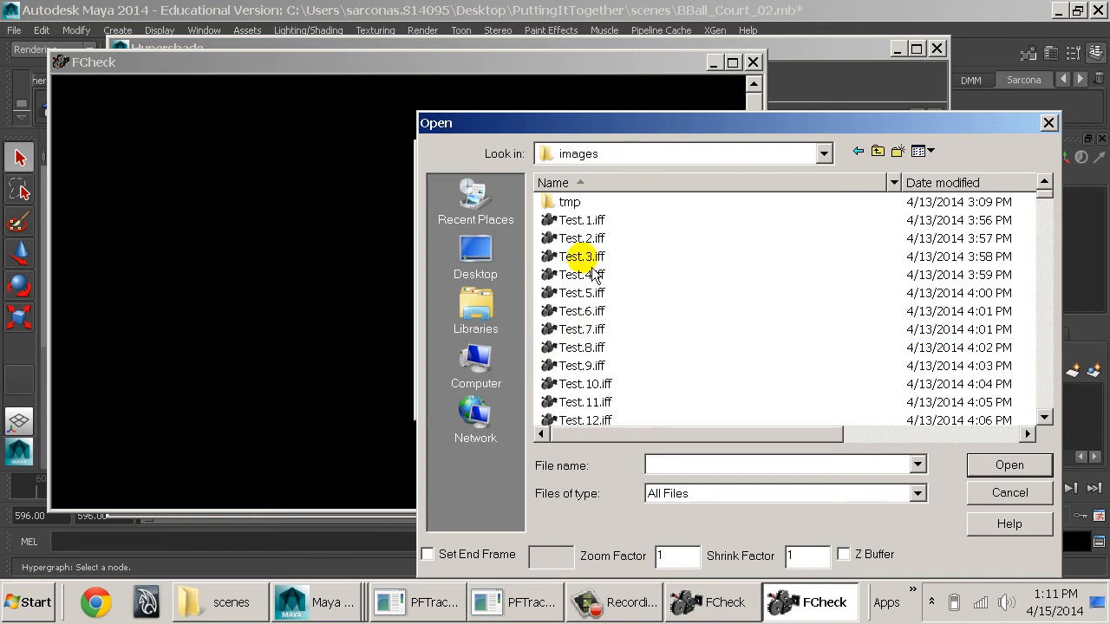
pyautogui.doubleClick(582, 218)
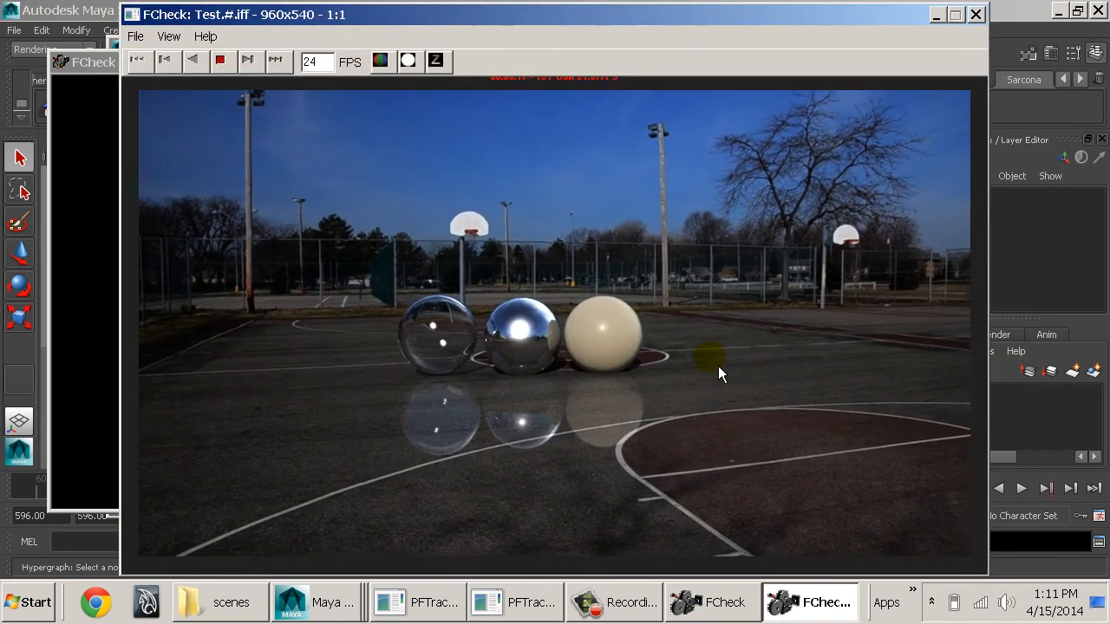
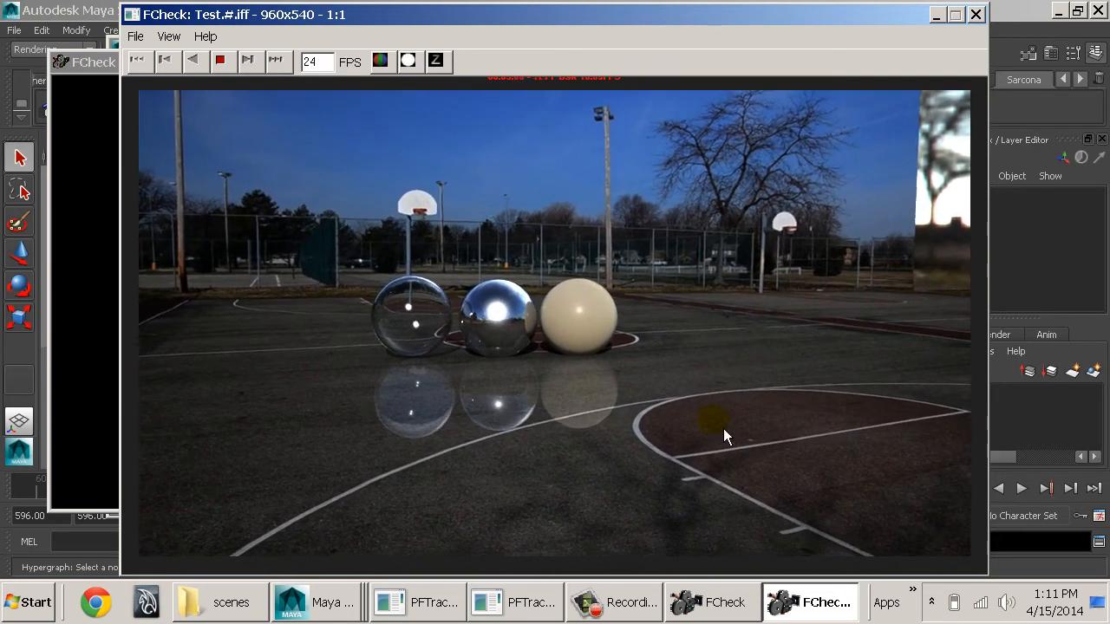
pyautogui.moveTo(692, 418); pyautogui.dragTo(727, 335)
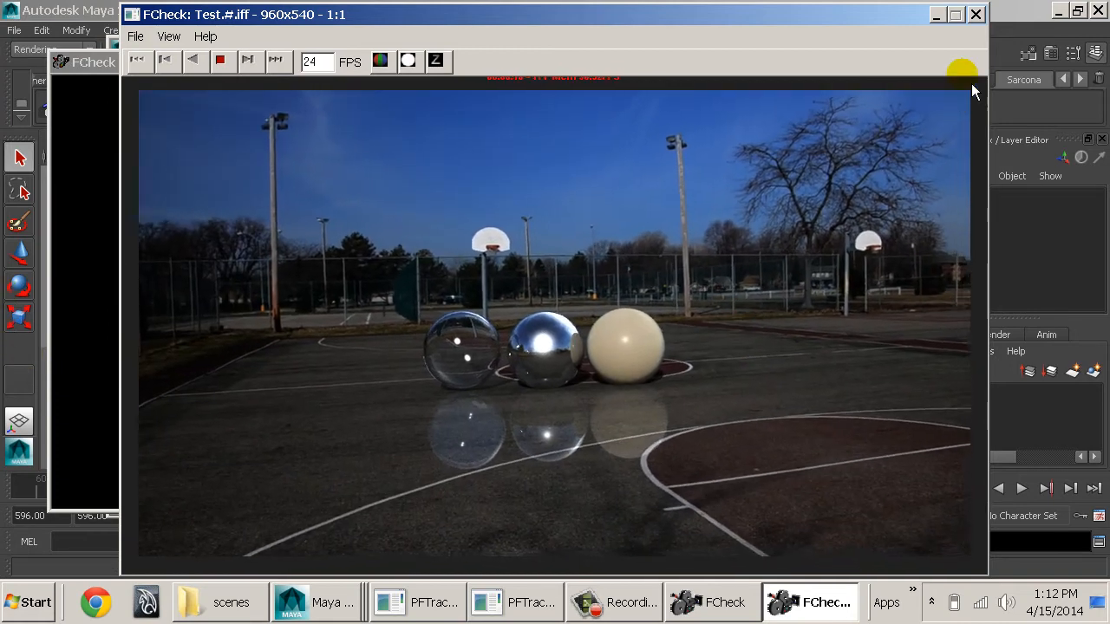
pyautogui.click(977, 15)
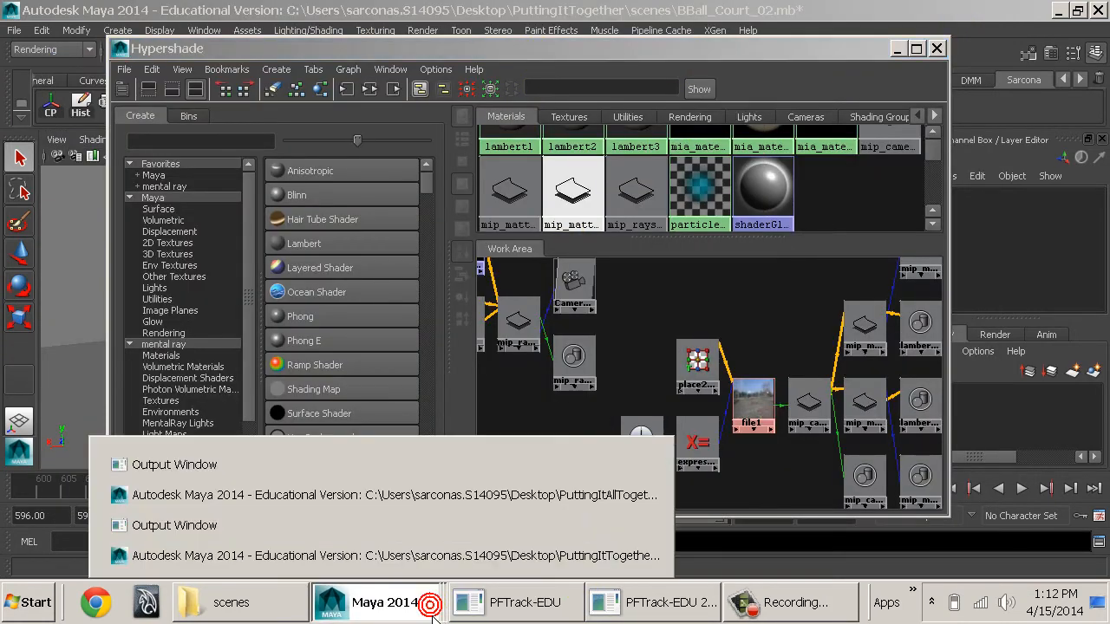
# - Set the Windows taskbar buttons to Never combine
pyautogui.rightClick(418, 607)
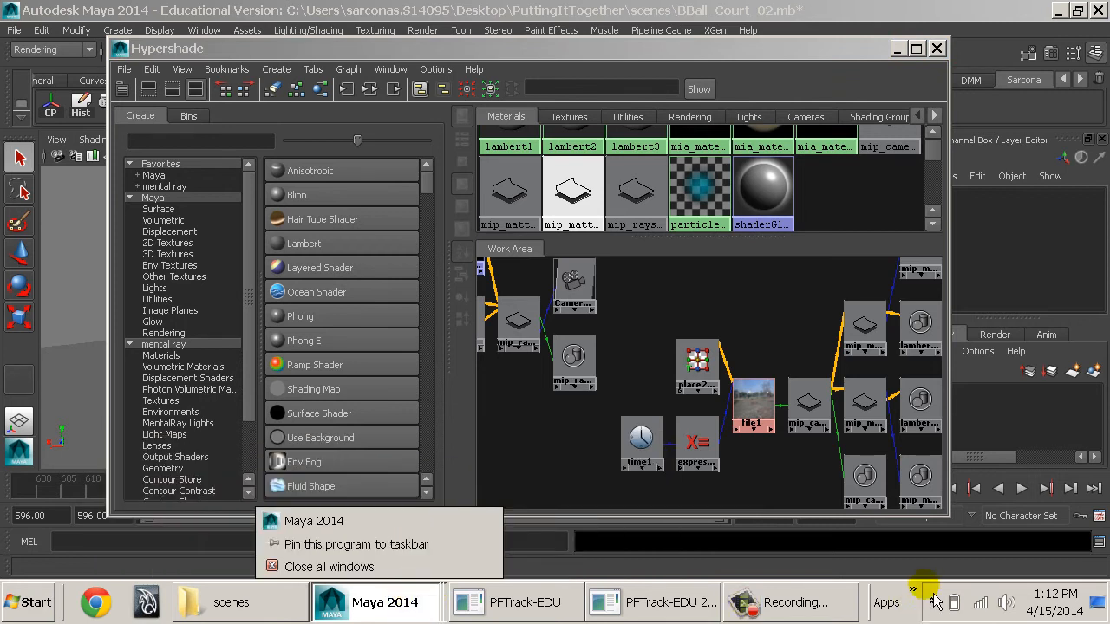
pyautogui.rightClick(872, 607)
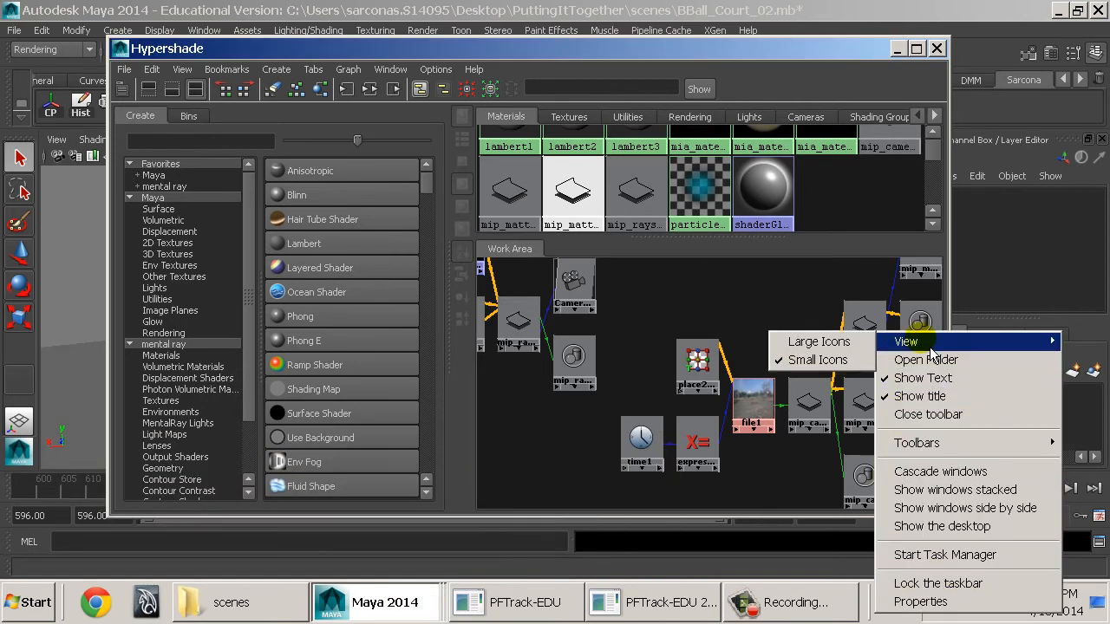
pyautogui.click(928, 602)
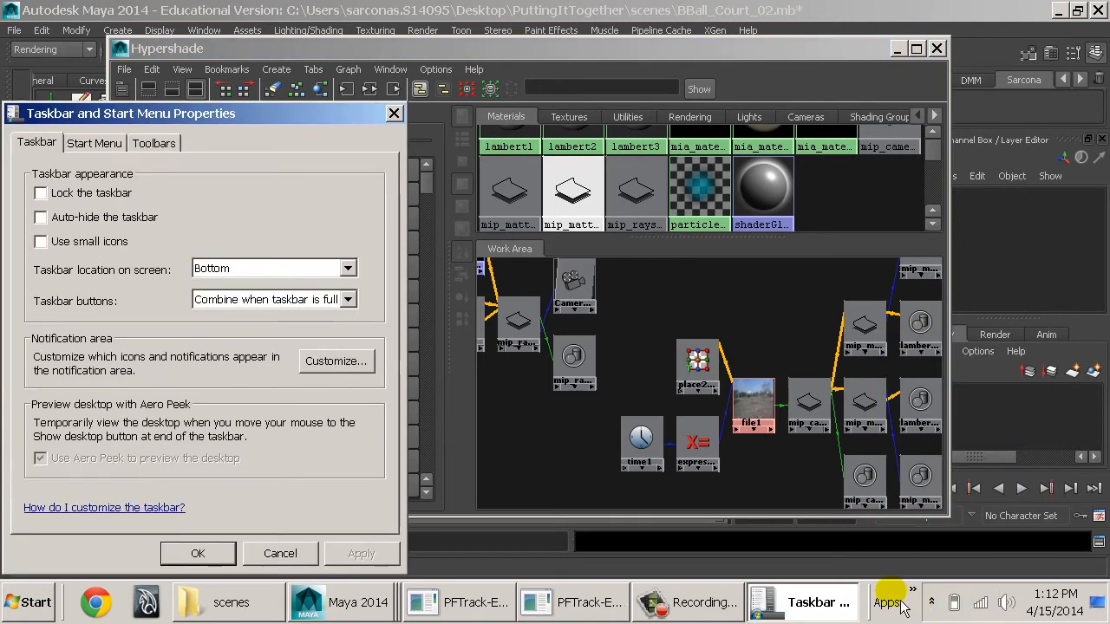
pyautogui.click(274, 299)
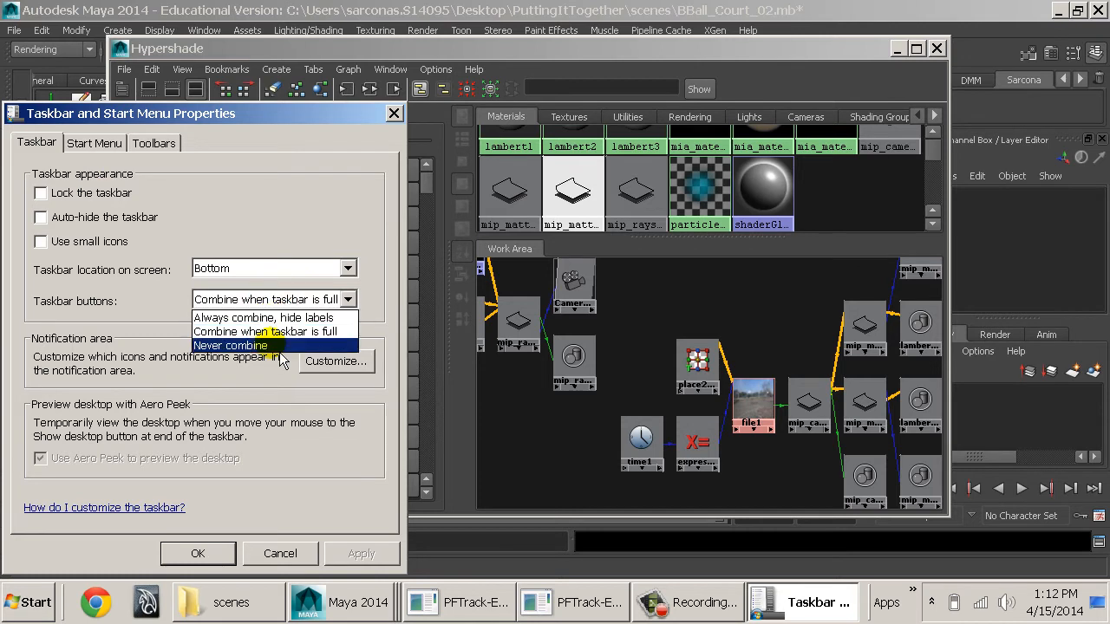
pyautogui.click(268, 342)
pyautogui.click(217, 551)
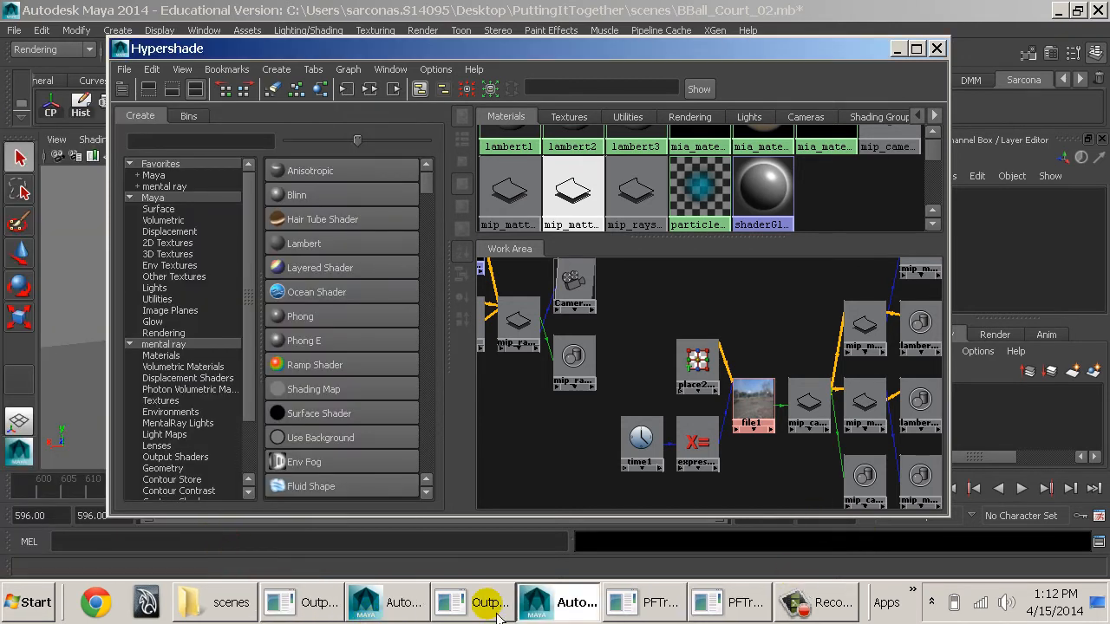
# - In the Church_01 scene, create a polygon sphere at the origin scaled to about 3.8 and test-render the frame
pyautogui.click(364, 604)
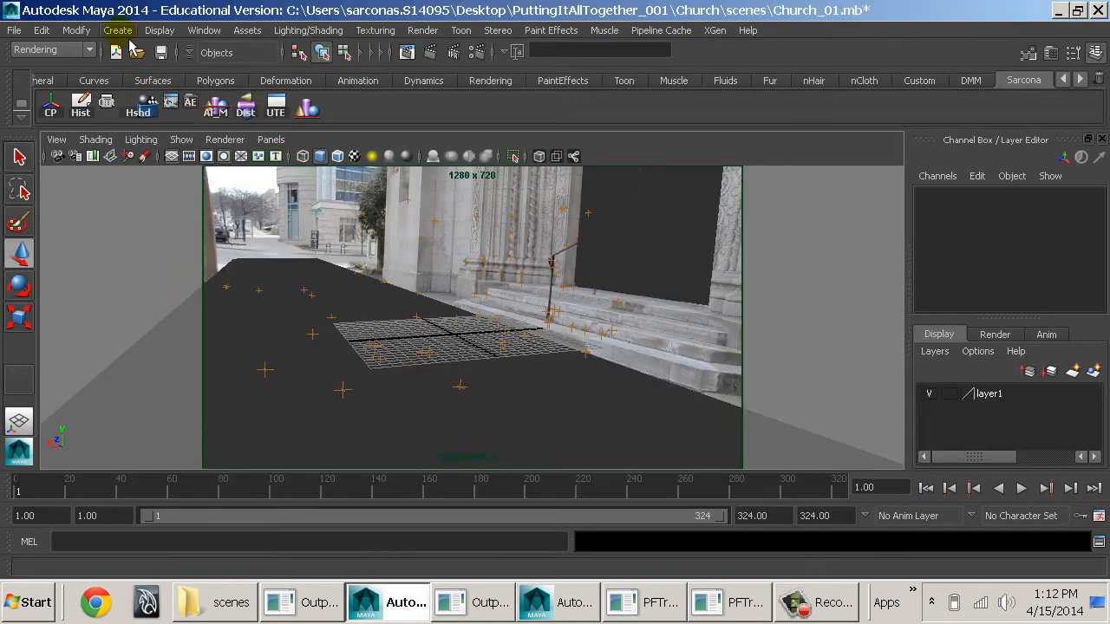
pyautogui.click(119, 31)
pyautogui.moveTo(199, 76)
pyautogui.click(309, 85)
pyautogui.press('r')
pyautogui.moveTo(427, 354); pyautogui.dragTo(481, 351, button='middle')
pyautogui.click(431, 51)
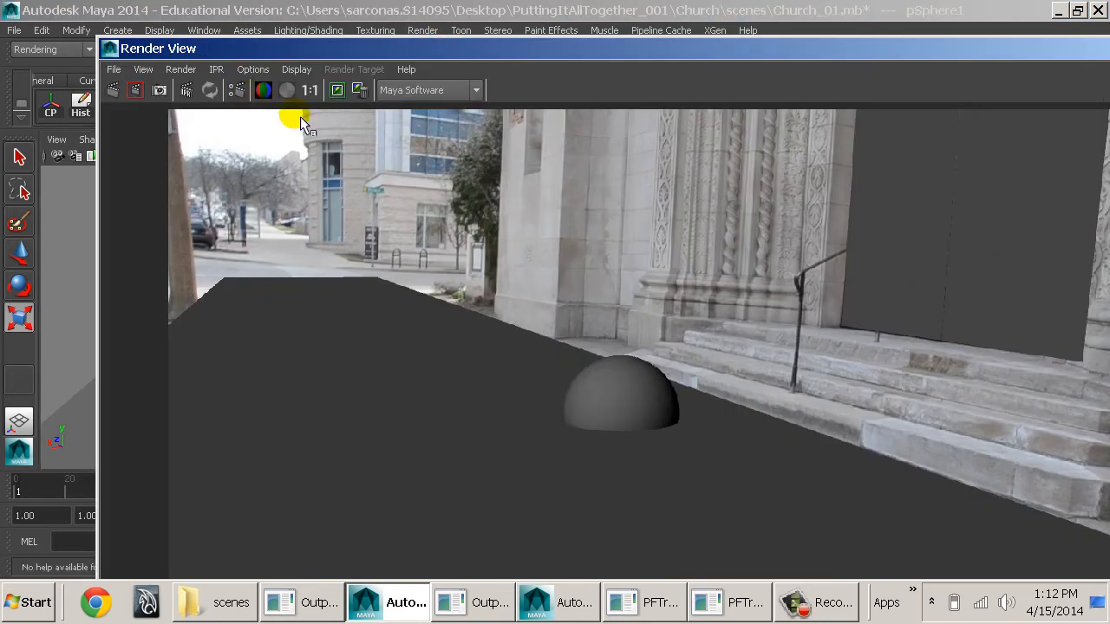
pyautogui.doubleClick(110, 48)
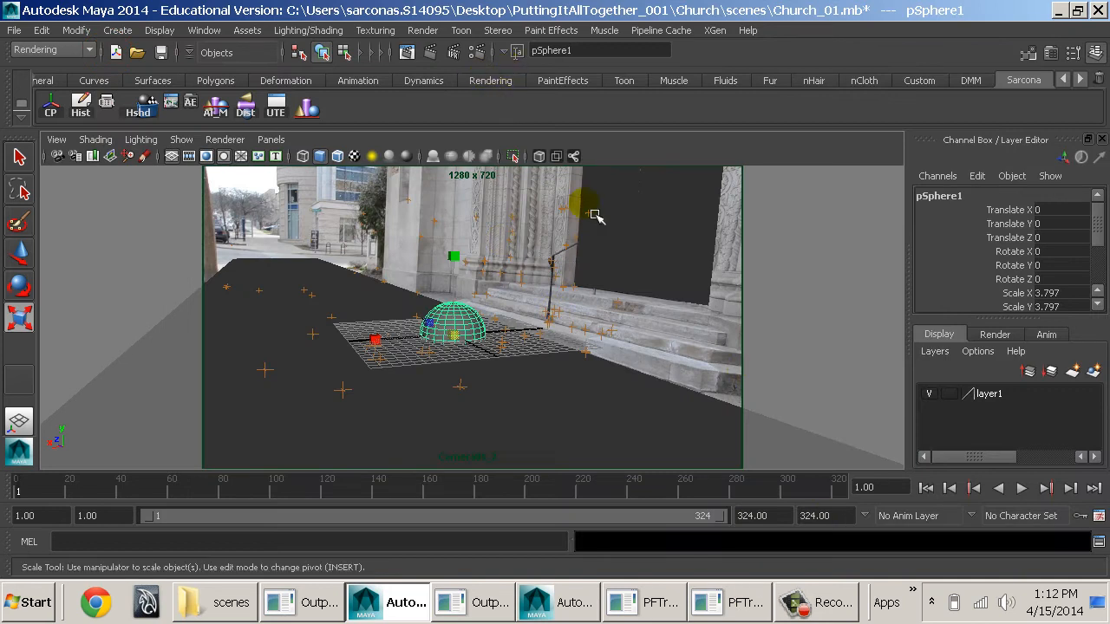
# - Enable Color Management in the render settings
pyautogui.click(488, 54)
pyautogui.moveTo(531, 113); pyautogui.dragTo(482, 29)
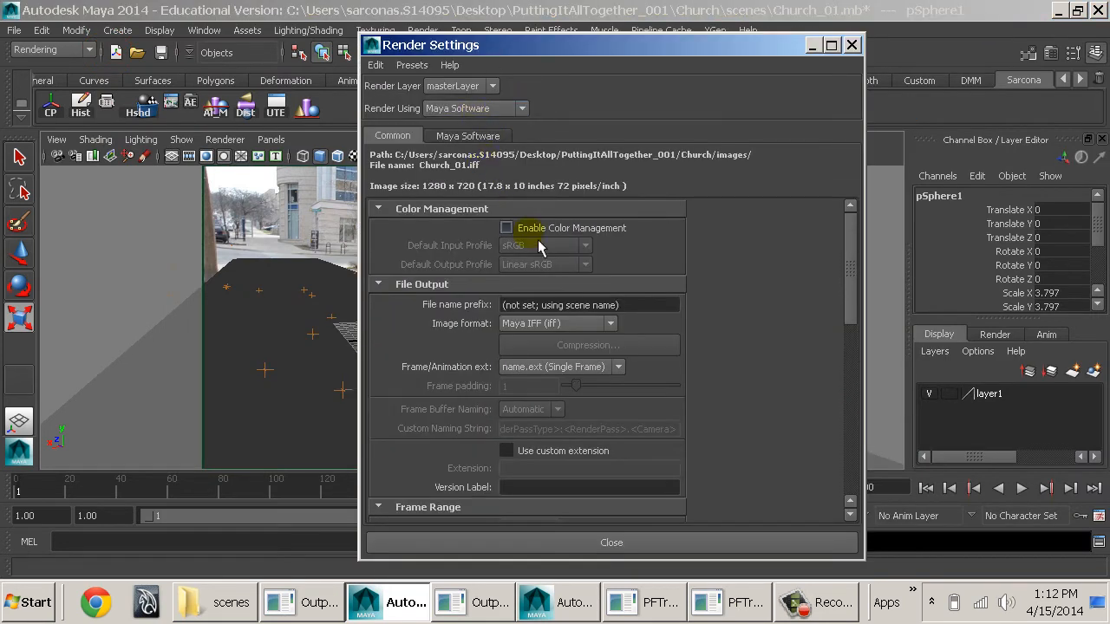
pyautogui.click(524, 228)
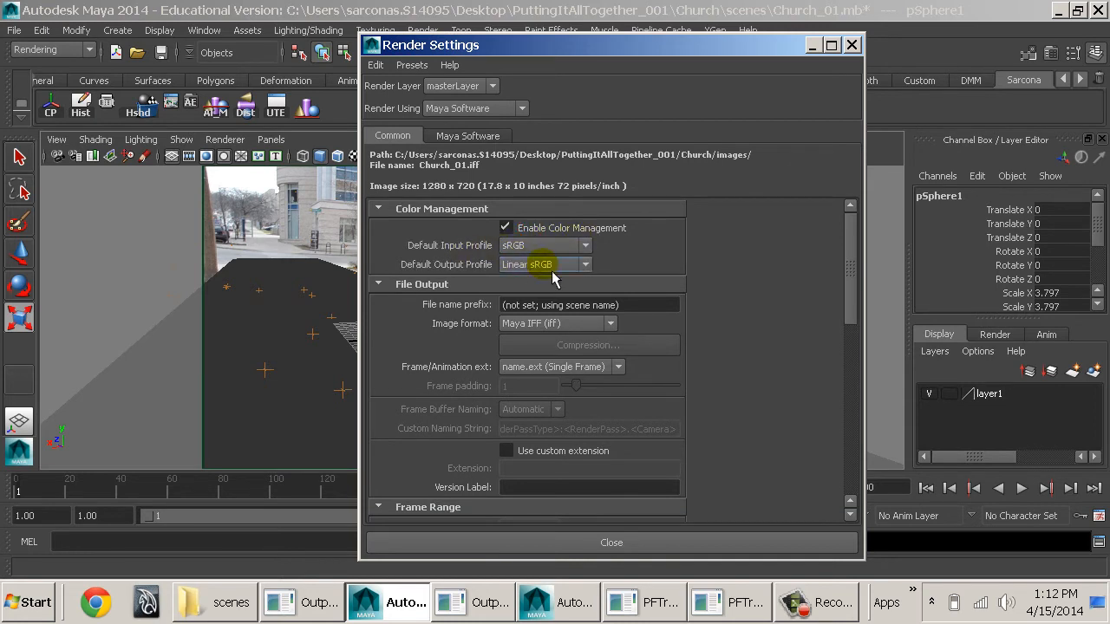
# - Look through the available output image formats and renderers in the render settings
pyautogui.scroll(-2, 555, 275)
pyautogui.click(533, 271)
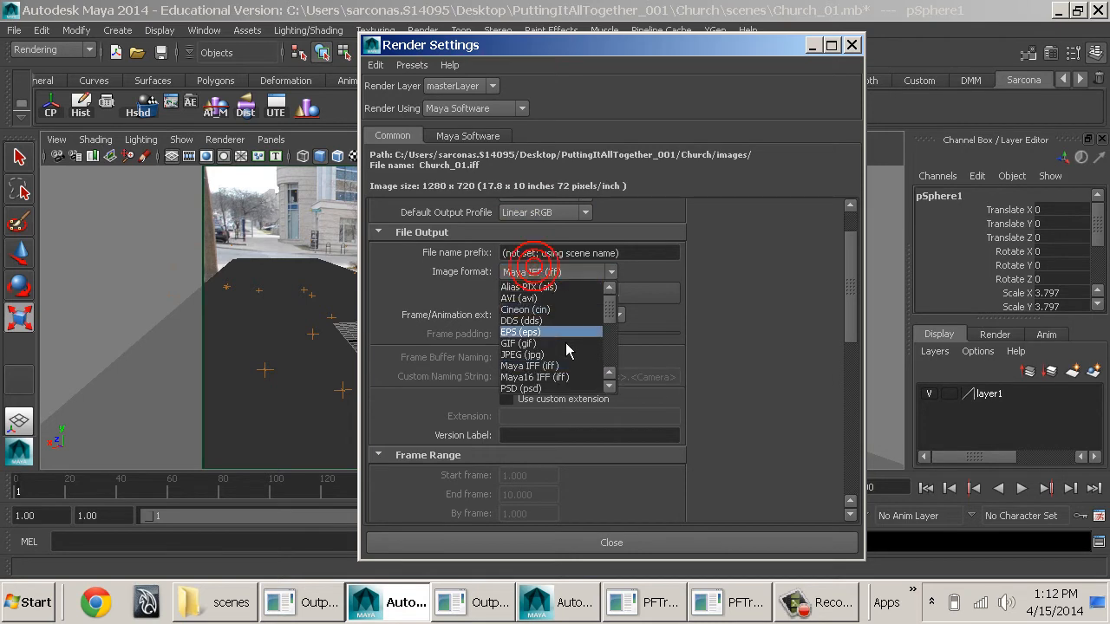
pyautogui.scroll(-4, 568, 364)
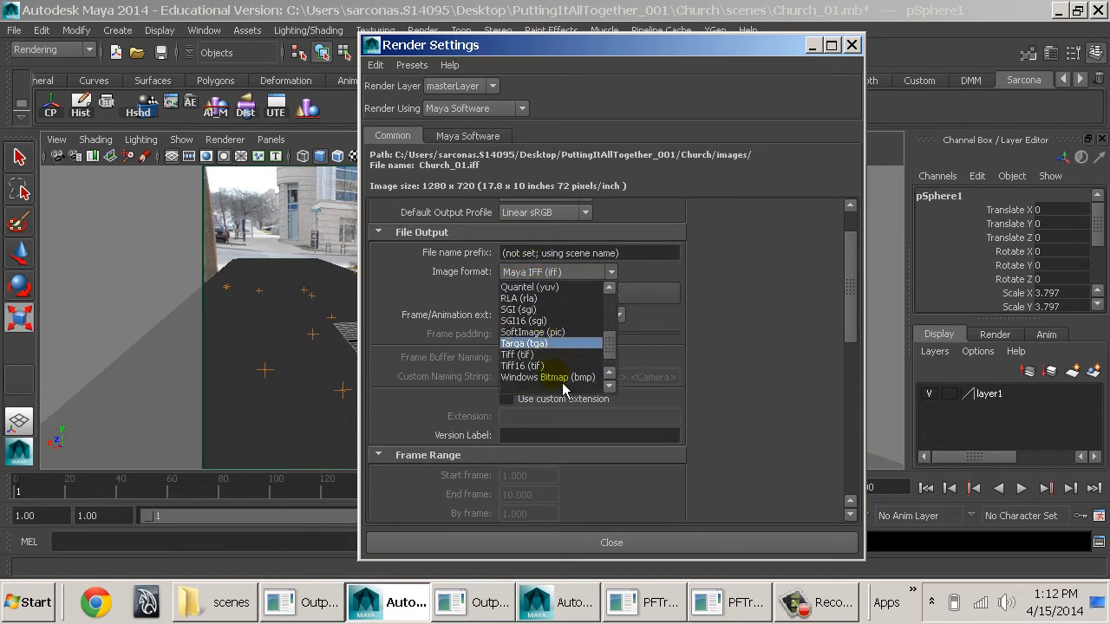
pyautogui.scroll(4, 555, 382)
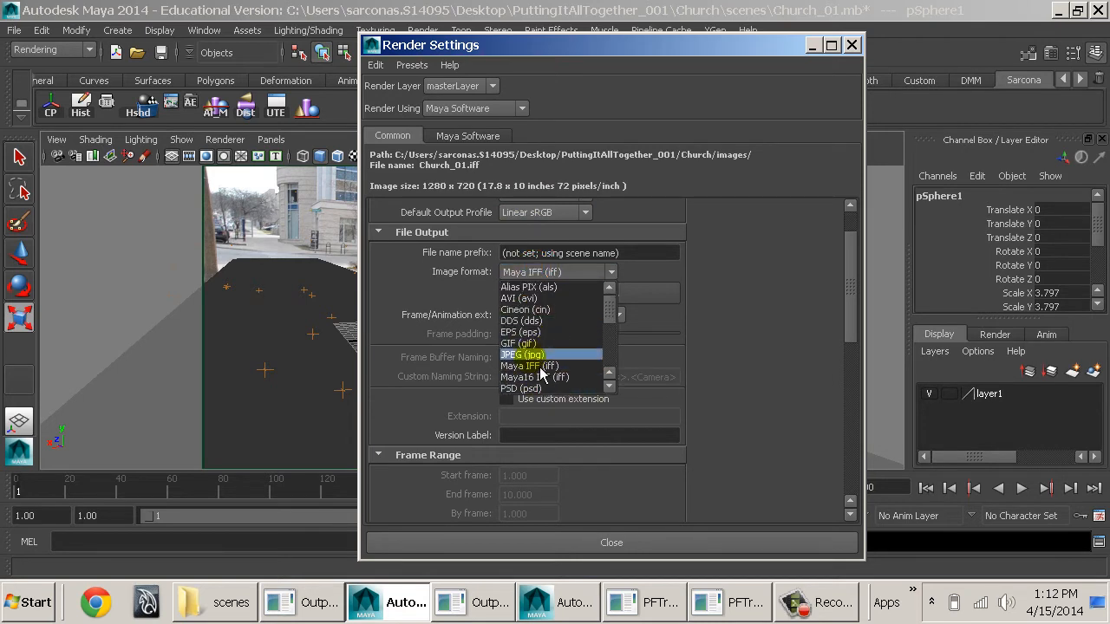
pyautogui.scroll(-2, 544, 368)
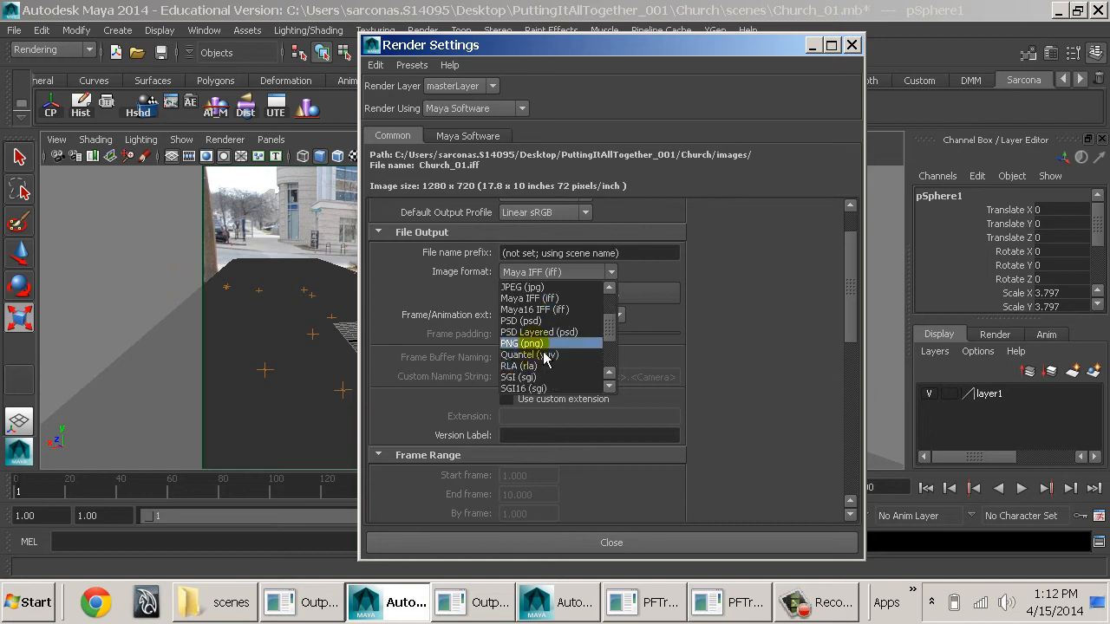
pyautogui.moveTo(618, 341); pyautogui.dragTo(618, 362)
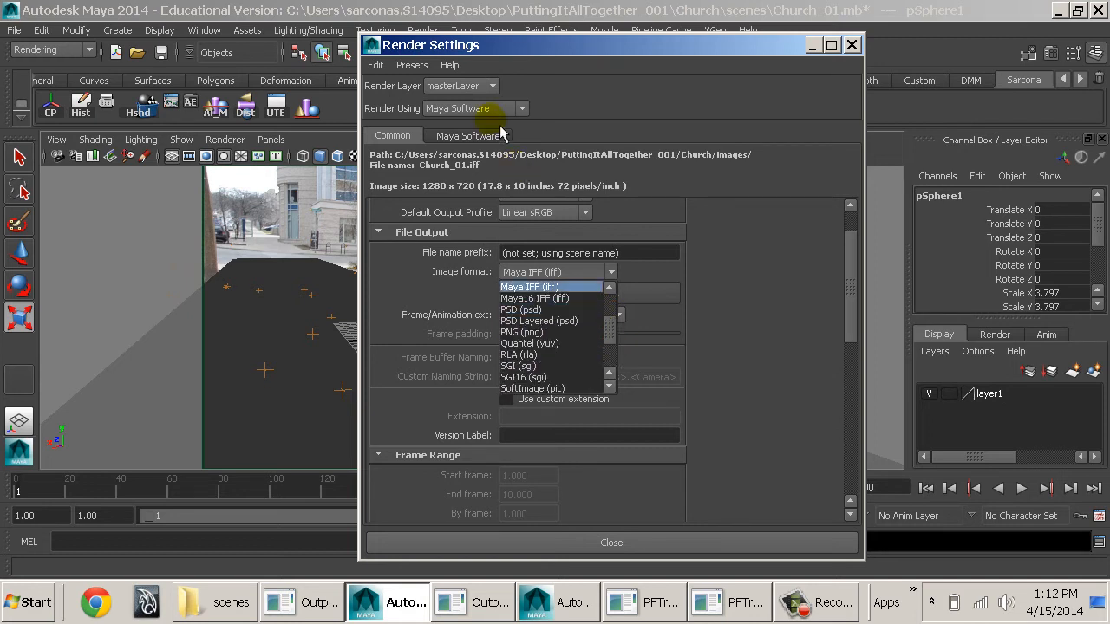
pyautogui.click(490, 110)
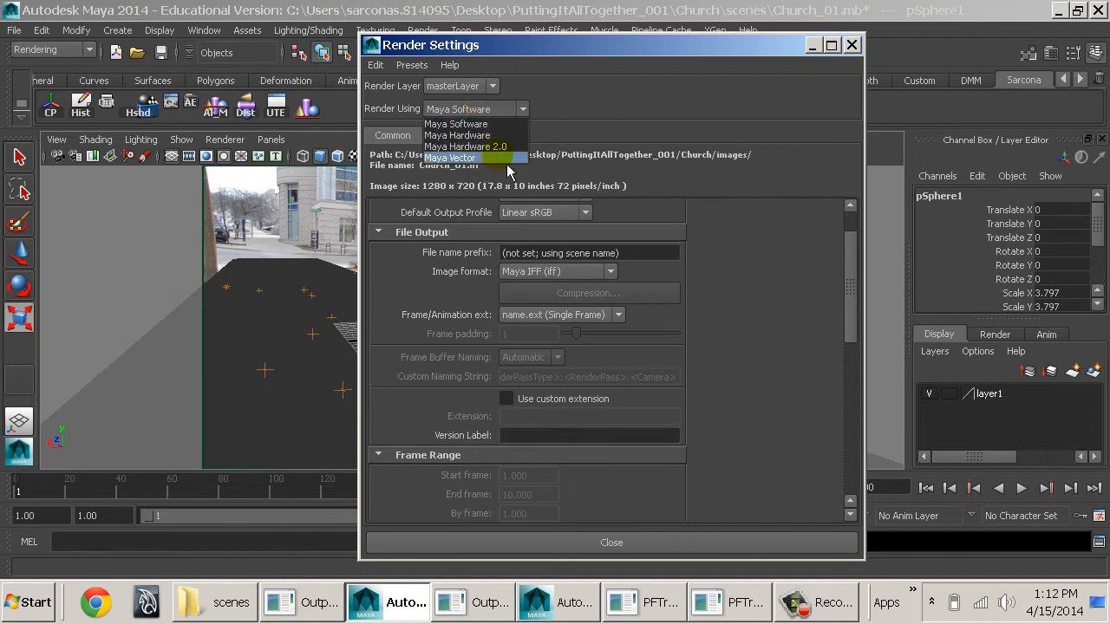
# - Load the mental ray plug-in Mayatomr.mll and set it to auto load
pyautogui.click(203, 31)
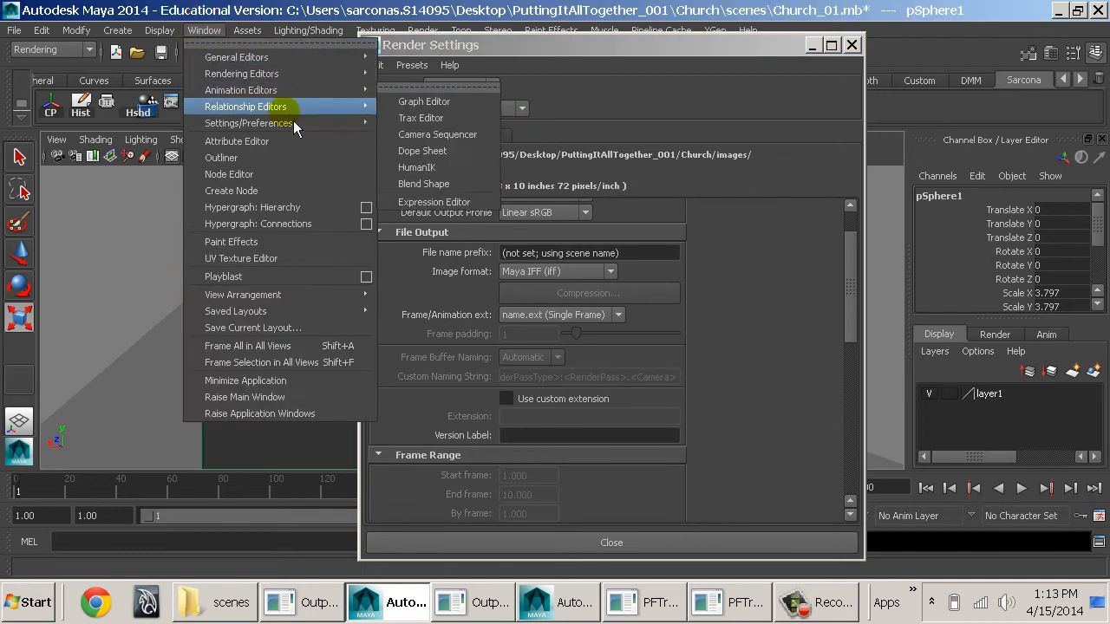
pyautogui.moveTo(295, 124)
pyautogui.click(442, 277)
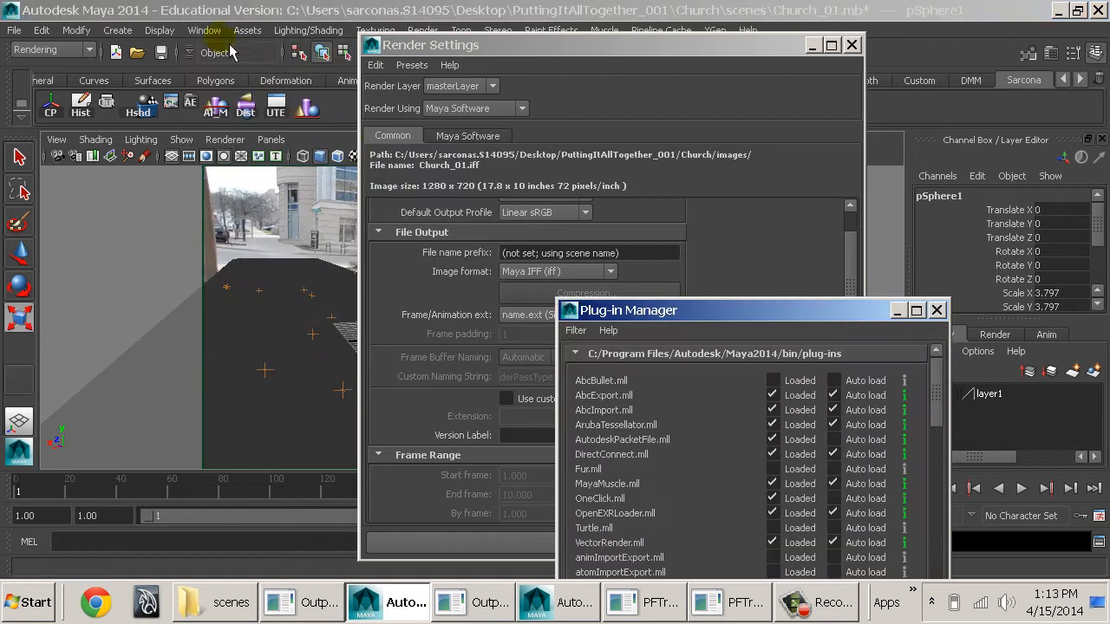
pyautogui.click(204, 30)
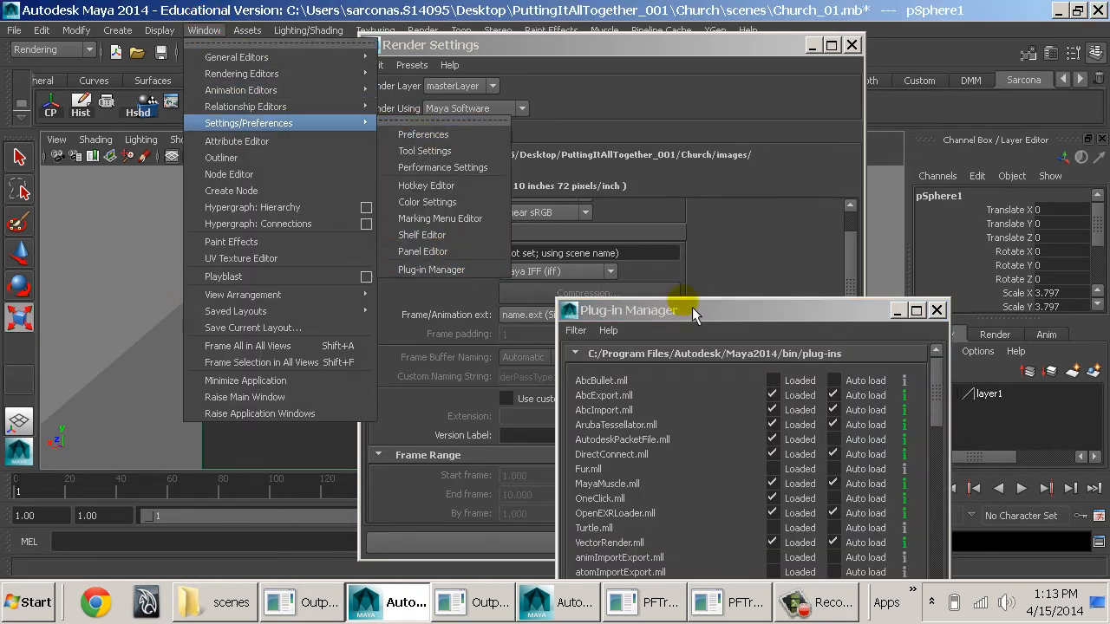
pyautogui.moveTo(763, 314); pyautogui.dragTo(485, 80)
pyautogui.scroll(-4, 524, 276)
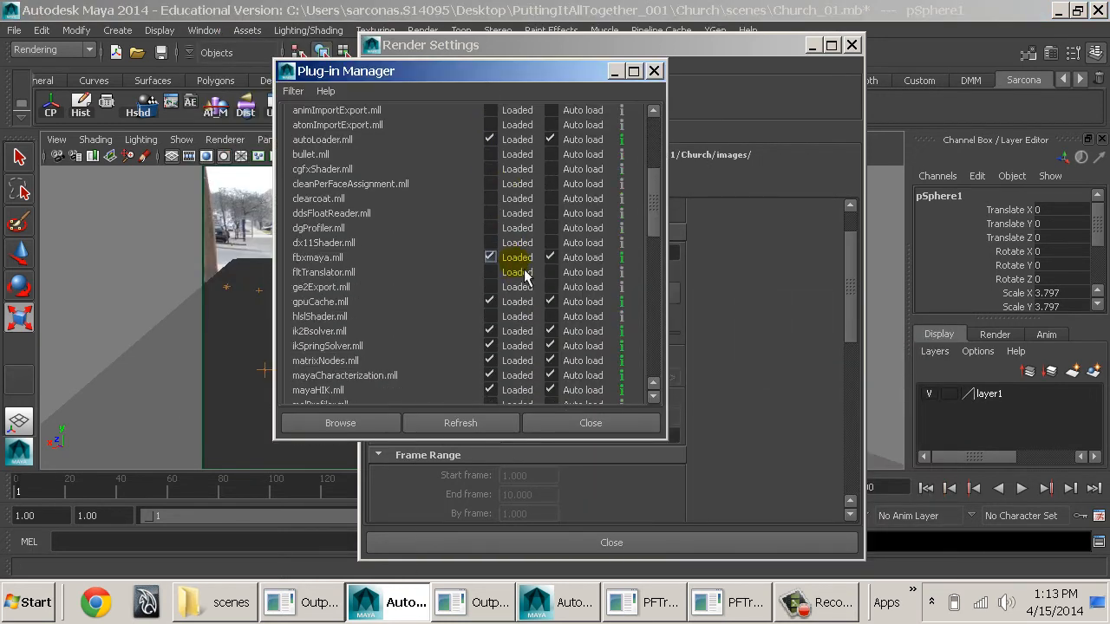
pyautogui.scroll(-10, 524, 276)
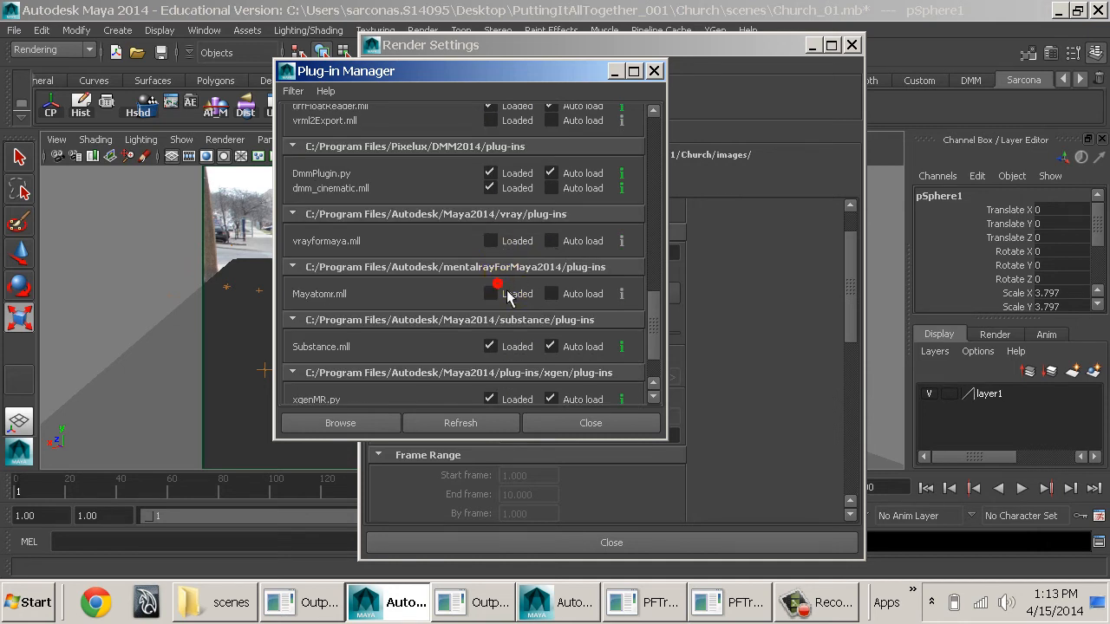
pyautogui.click(582, 294)
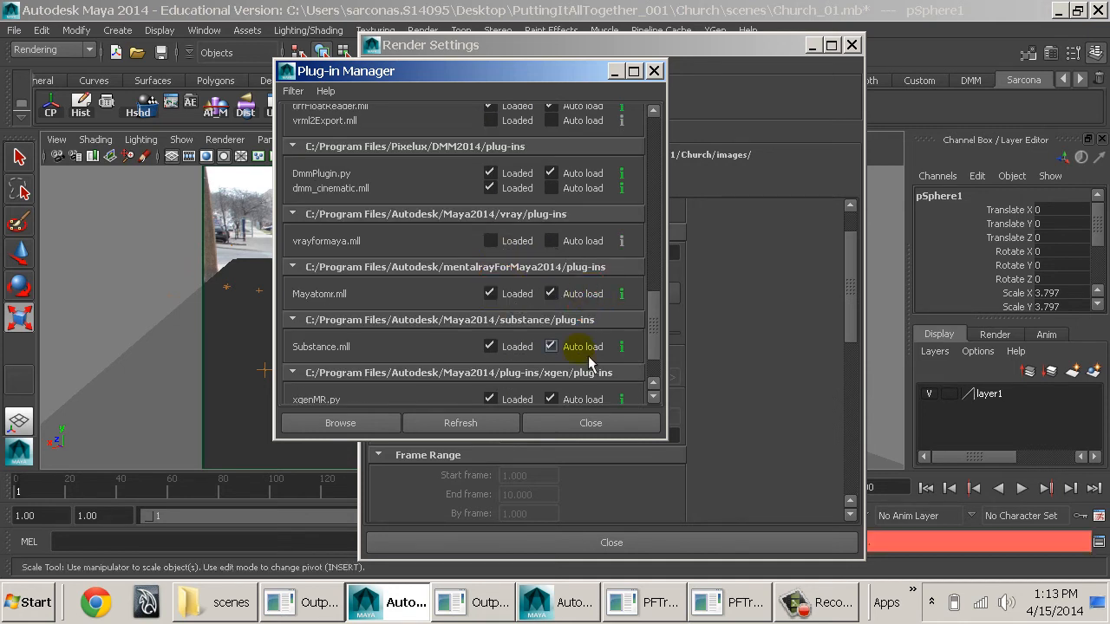
# - Set the renderer to mental ray and the output image format to OpenEXR (exr)
pyautogui.click(575, 423)
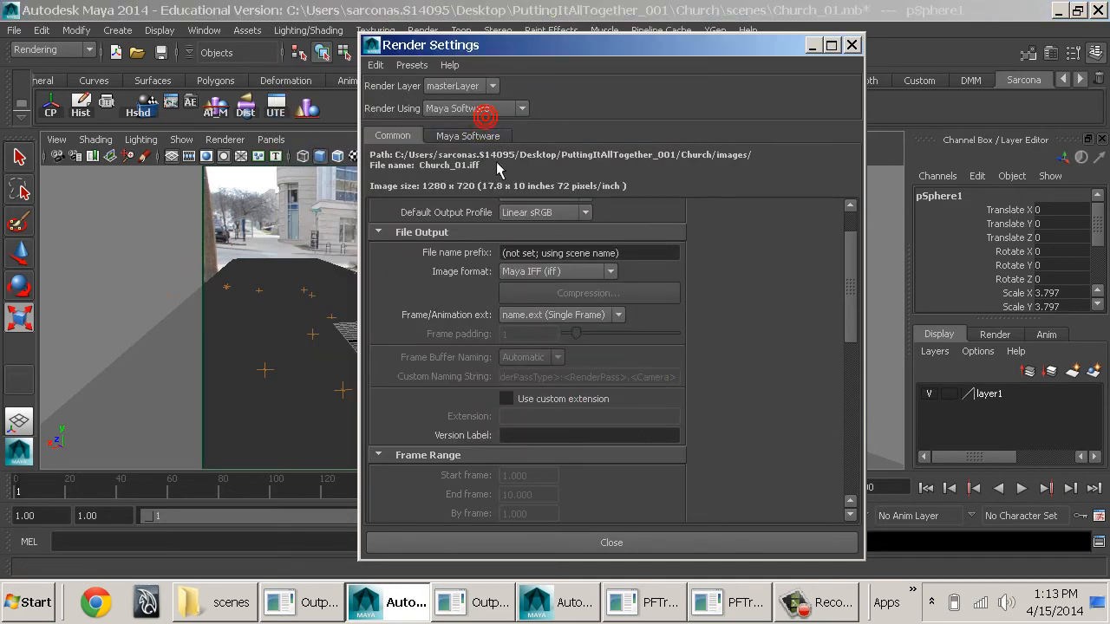
pyautogui.click(481, 108)
pyautogui.click(499, 149)
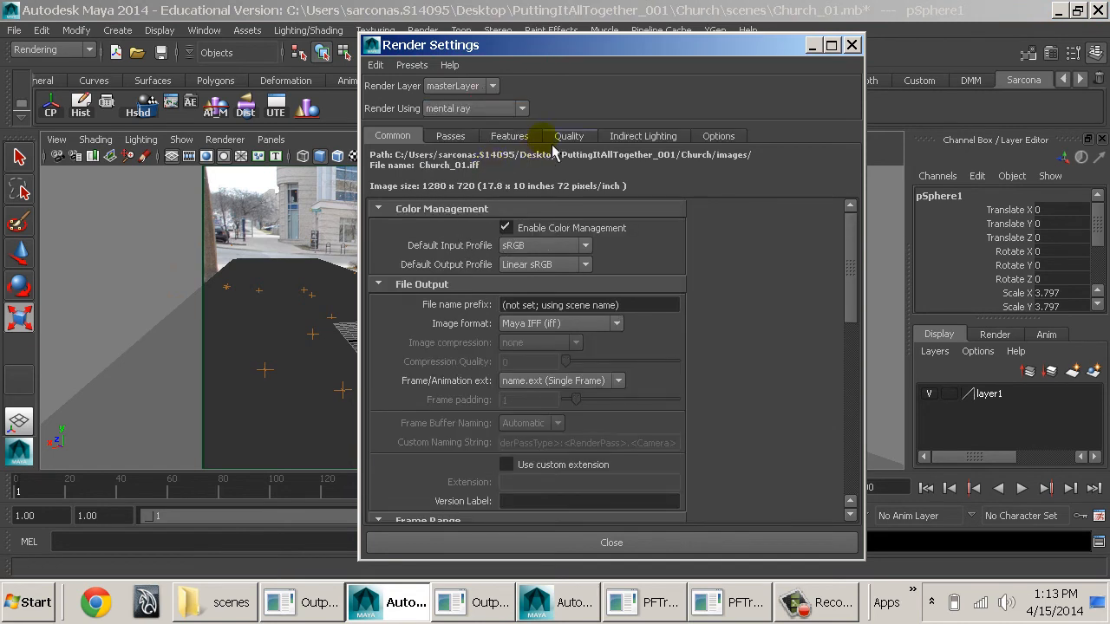
pyautogui.click(560, 323)
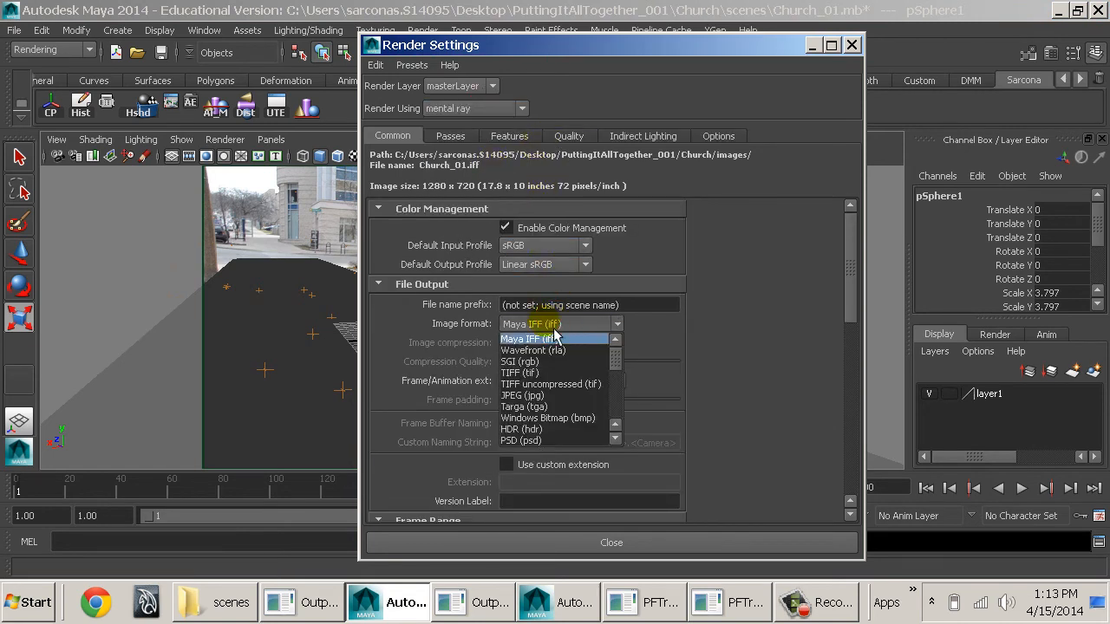
pyautogui.scroll(-3, 554, 347)
pyautogui.click(607, 434)
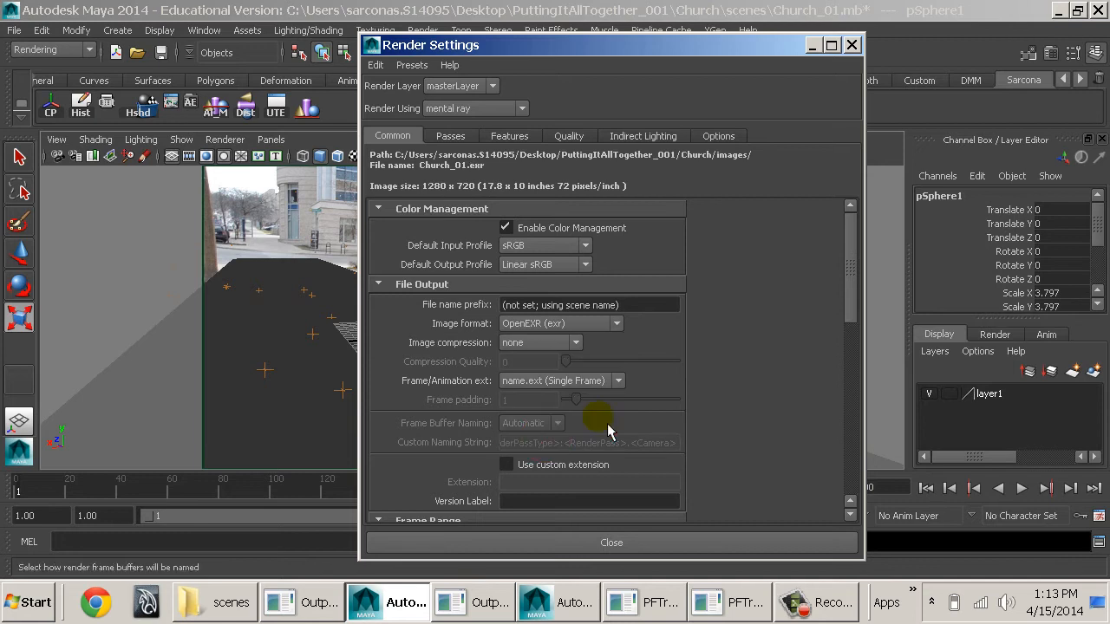
# - Review the mental ray frame range, image size, quality and indirect lighting settings, and close the render settings
pyautogui.scroll(-5, 633, 363)
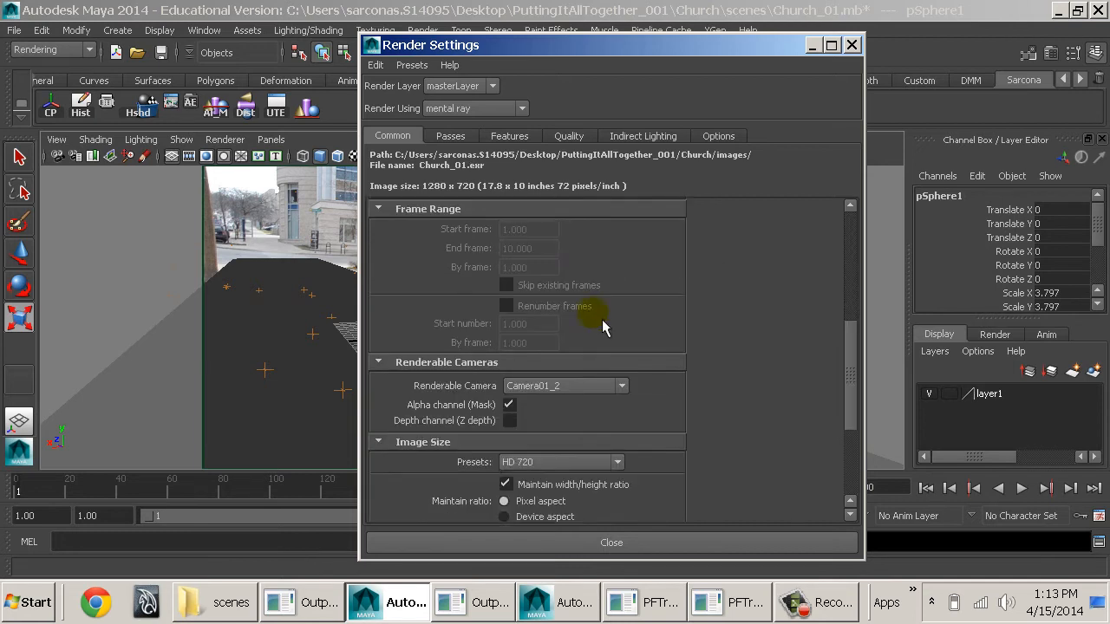
pyautogui.scroll(-5, 605, 328)
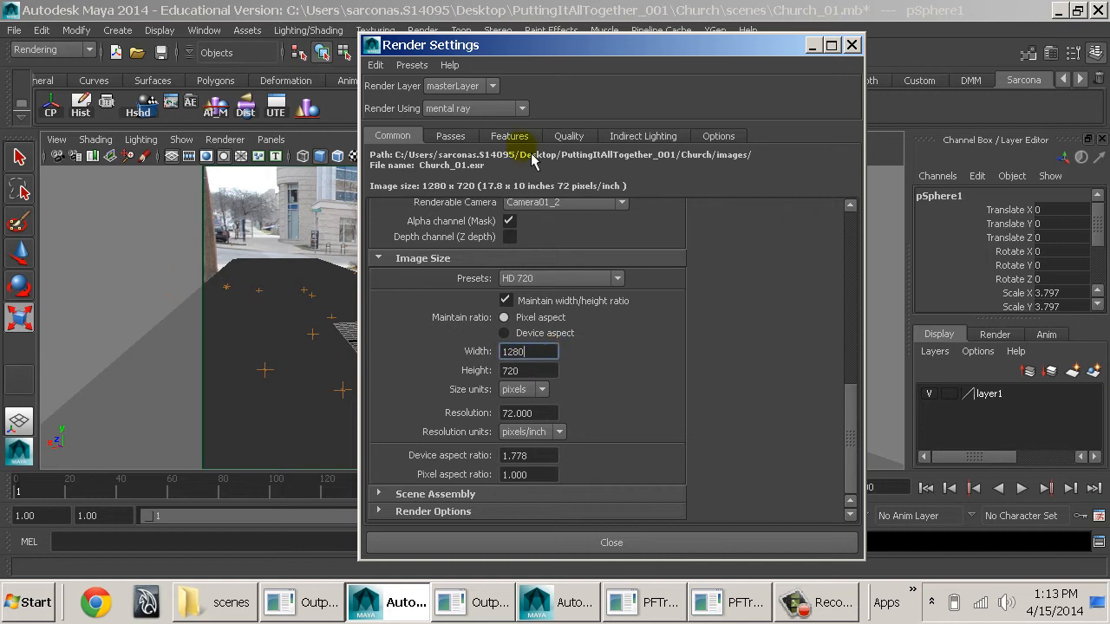
pyautogui.click(510, 138)
pyautogui.click(561, 140)
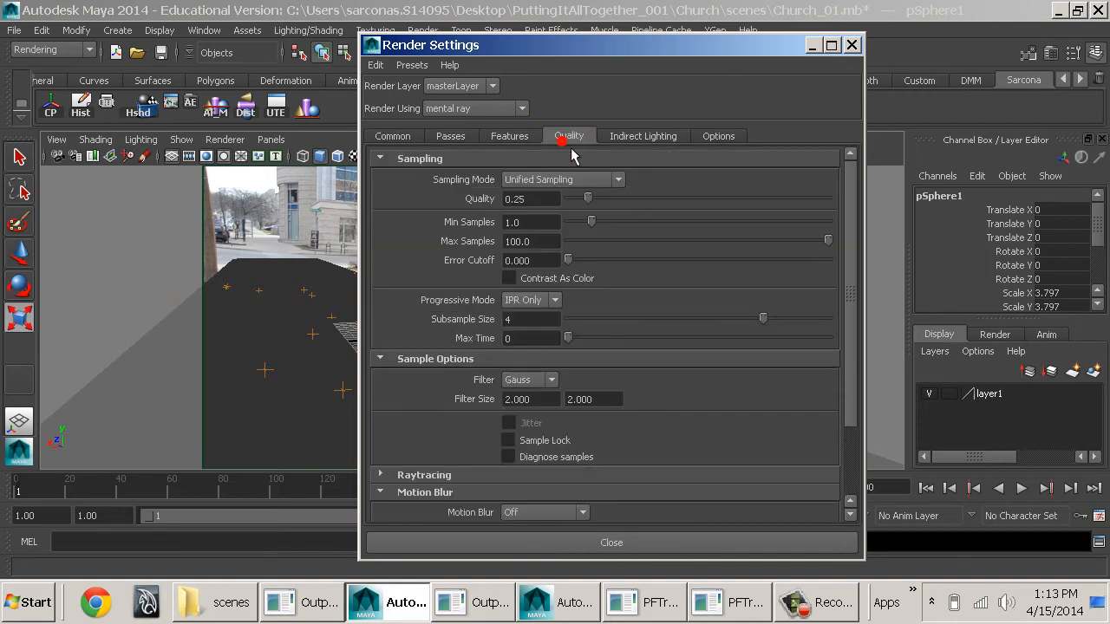
pyautogui.click(609, 136)
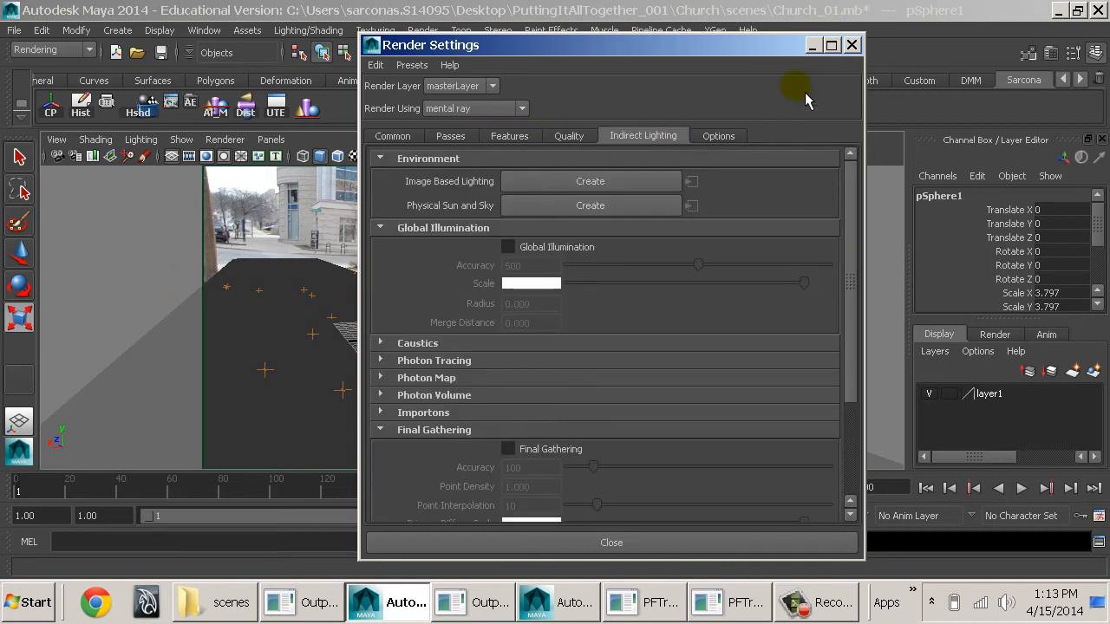
pyautogui.click(852, 45)
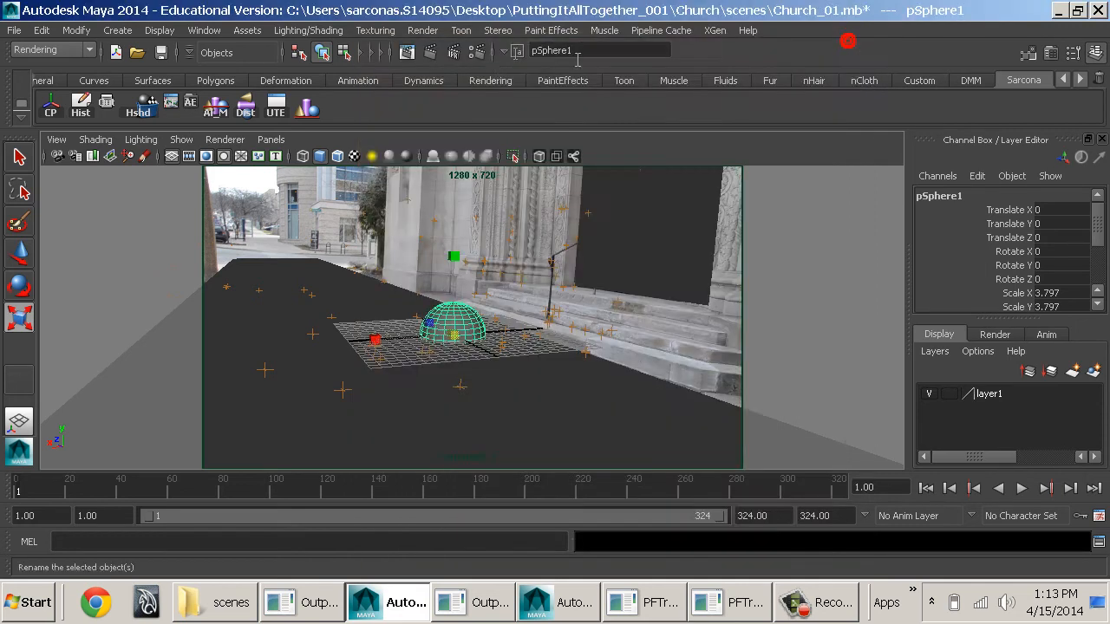
# - Set the Render View's Image Color Profile to Linear sRGB and close the Render View
pyautogui.click(417, 60)
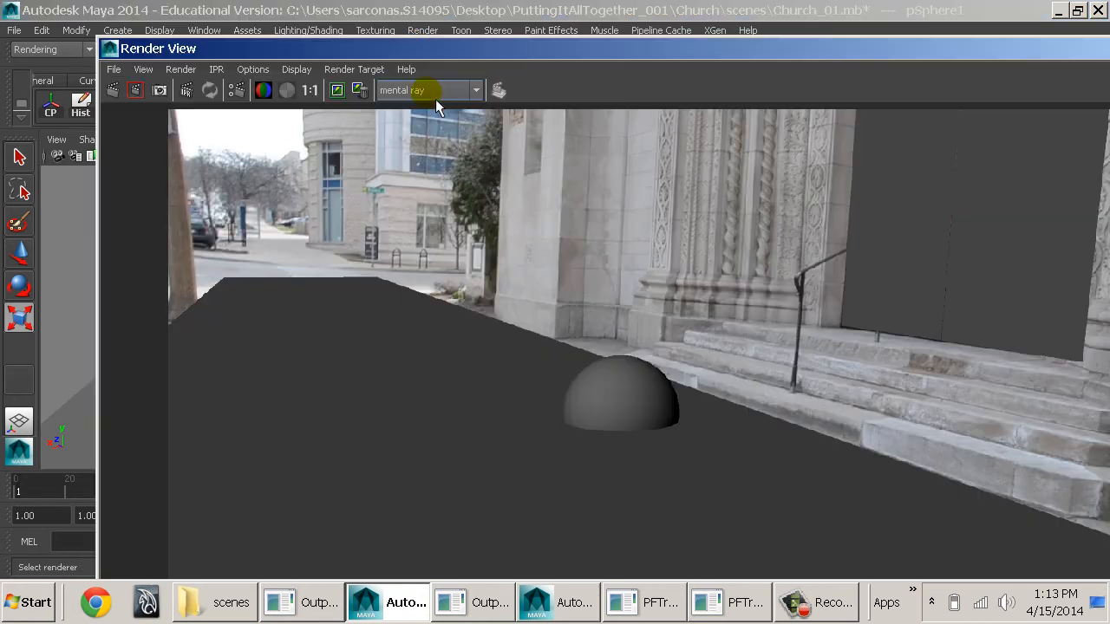
pyautogui.click(296, 69)
pyautogui.click(364, 239)
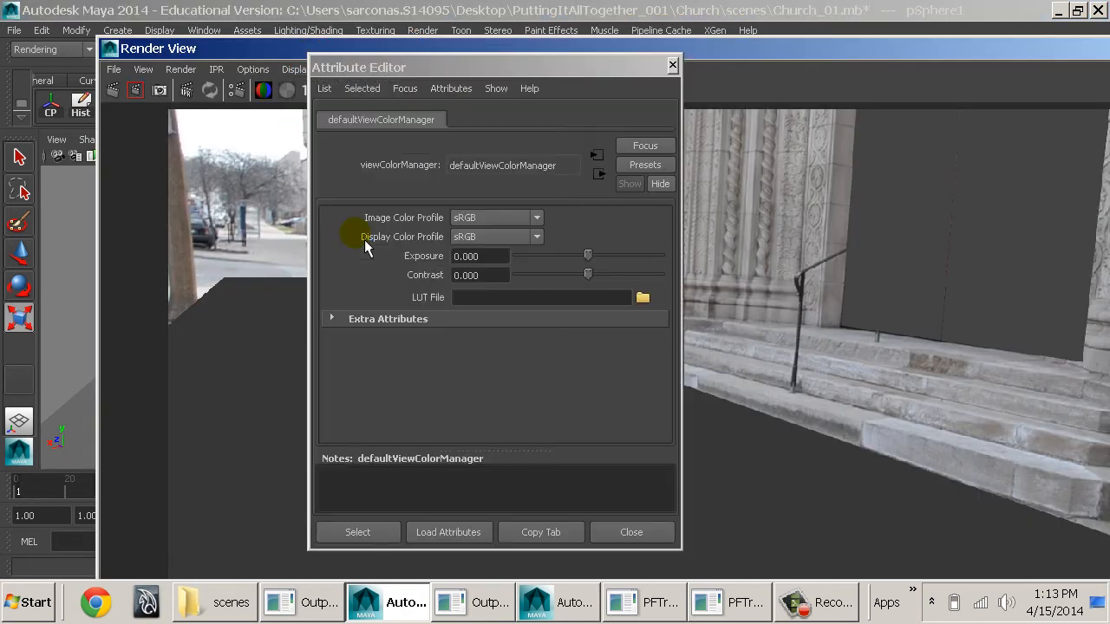
pyautogui.click(464, 218)
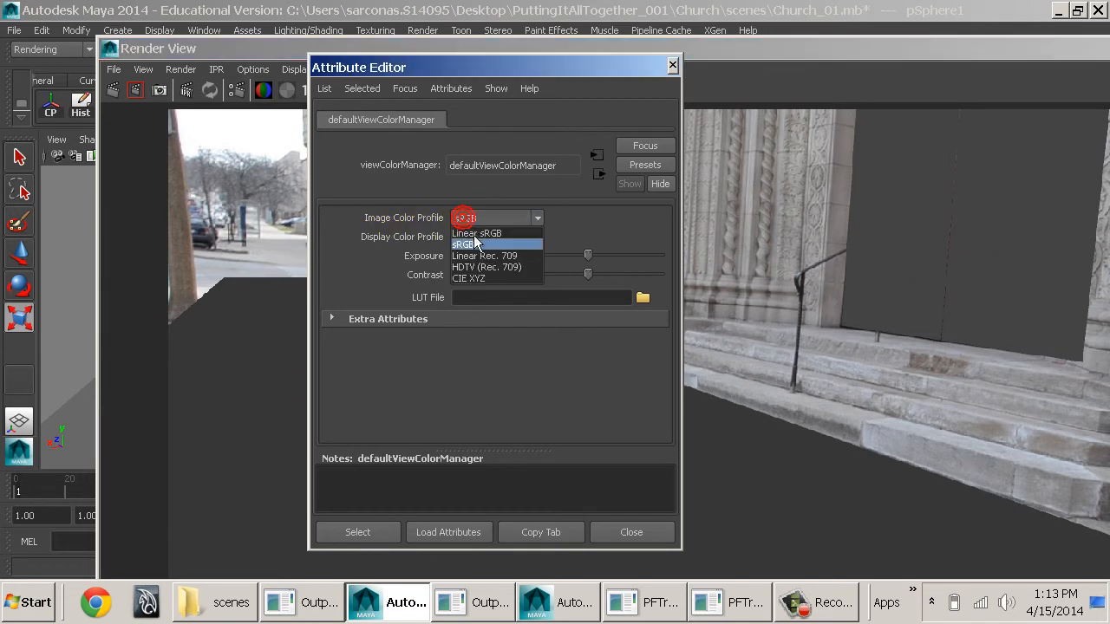
pyautogui.click(475, 234)
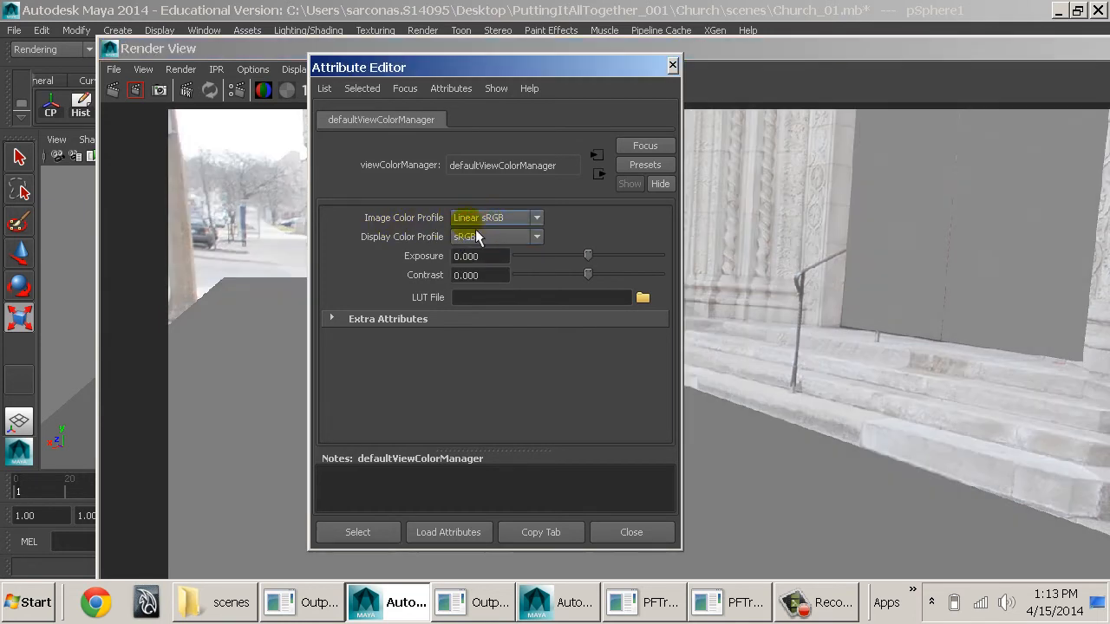
pyautogui.click(671, 66)
pyautogui.click(109, 48)
pyautogui.click(109, 49)
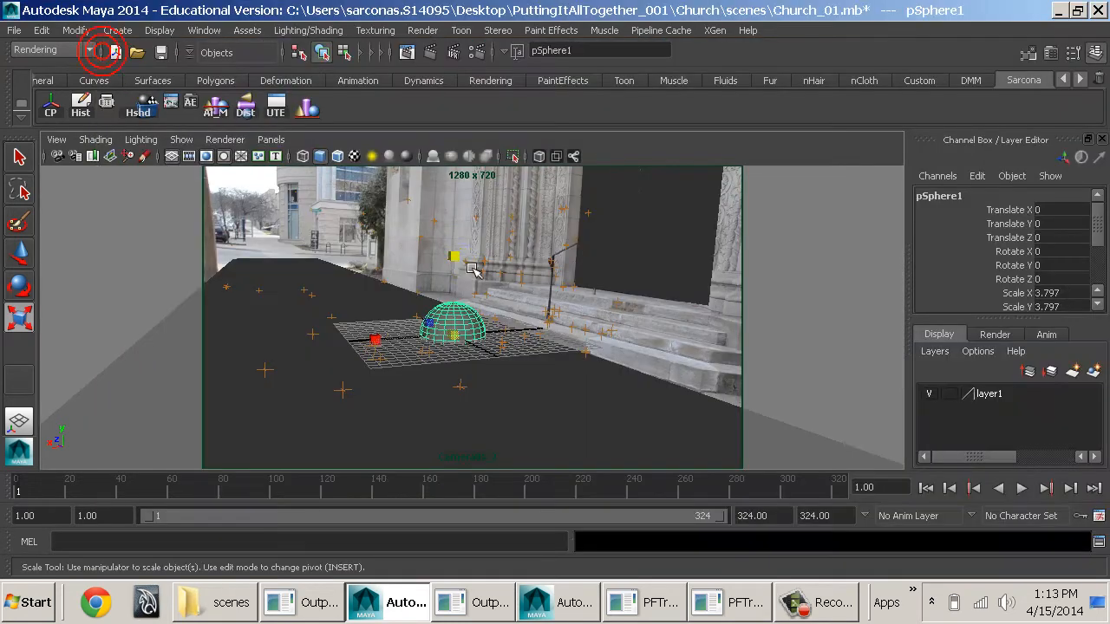
pyautogui.press('w')
pyautogui.moveTo(454, 335); pyautogui.dragTo(452, 309)
pyautogui.hotkey('ctrl', 'z')
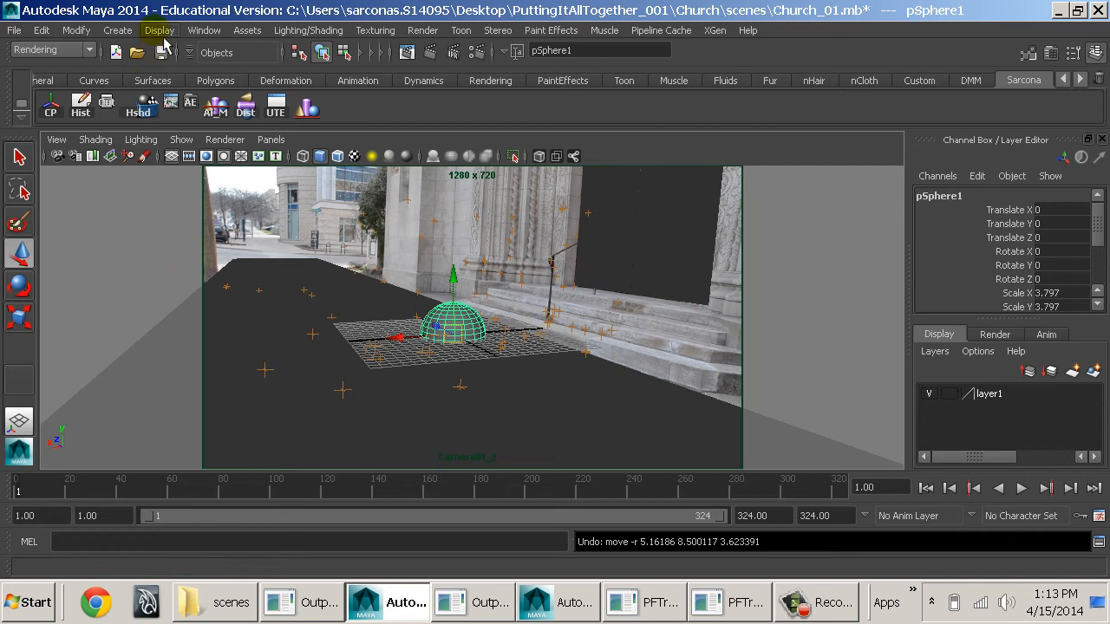
# - Open the Hypershade and filter its node creation list for "mip" to look through the production shaders
pyautogui.click(208, 31)
pyautogui.moveTo(317, 76)
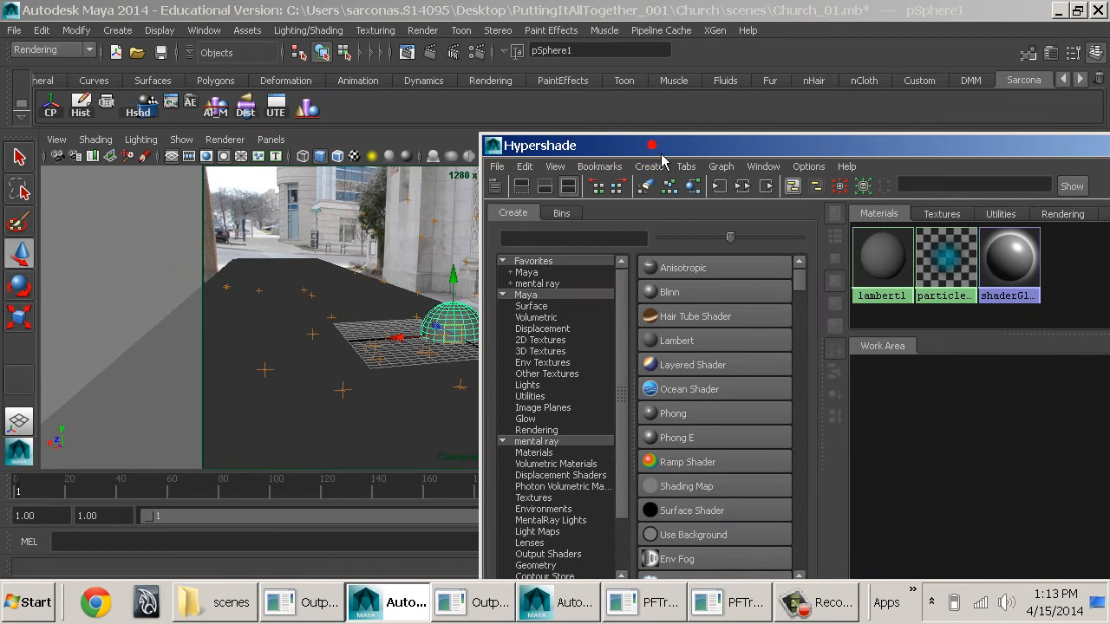
pyautogui.moveTo(661, 152); pyautogui.dragTo(360, 59)
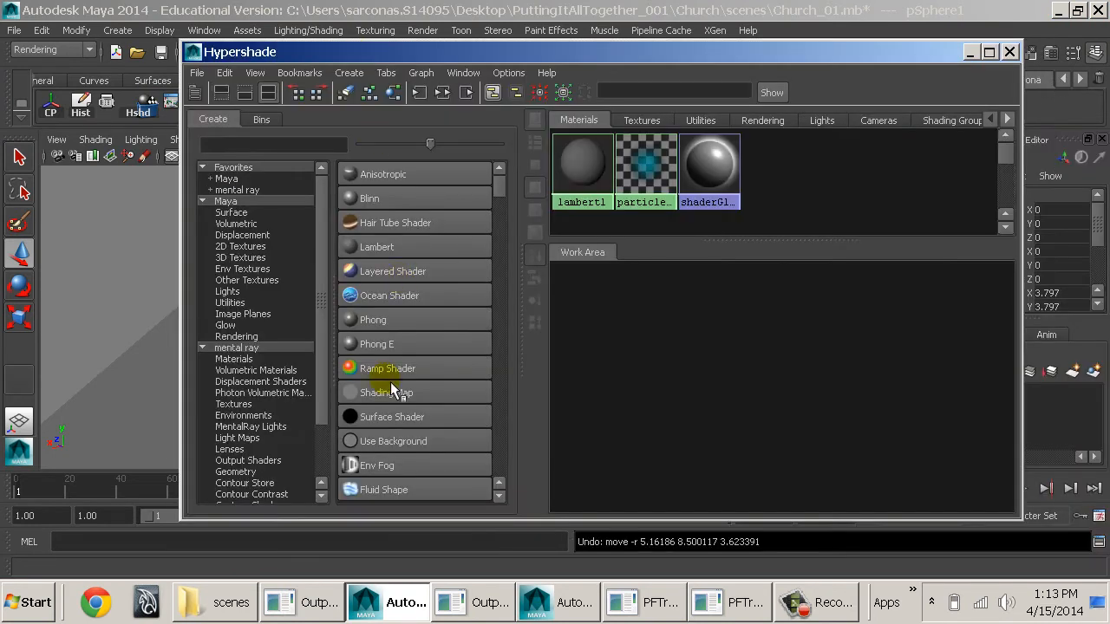
pyautogui.click(177, 544)
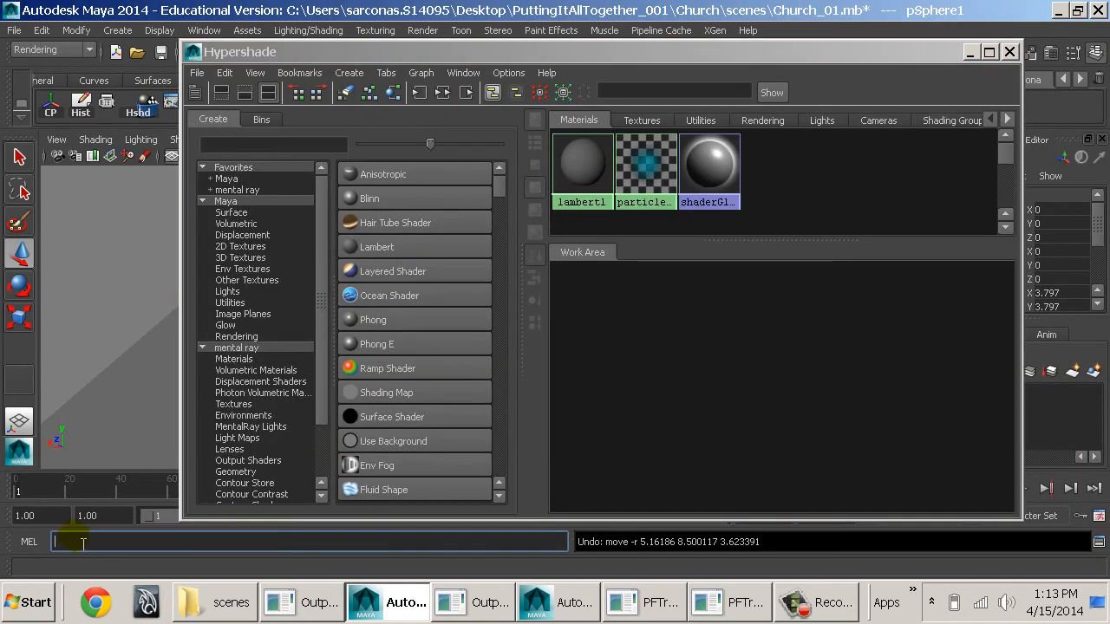
pyautogui.click(283, 147)
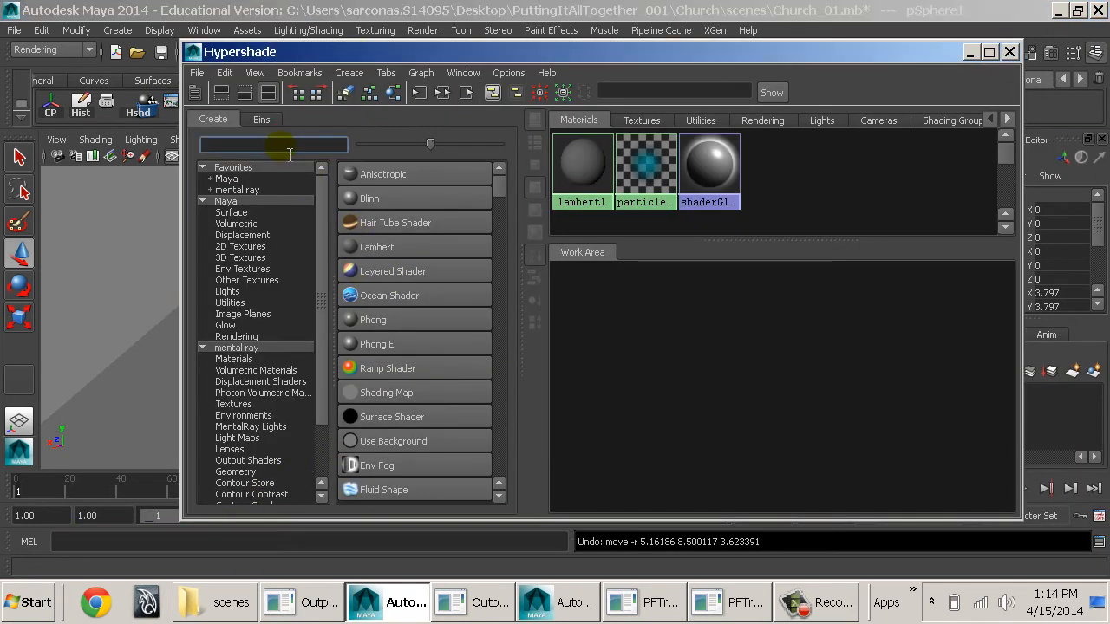
pyautogui.write('mip')
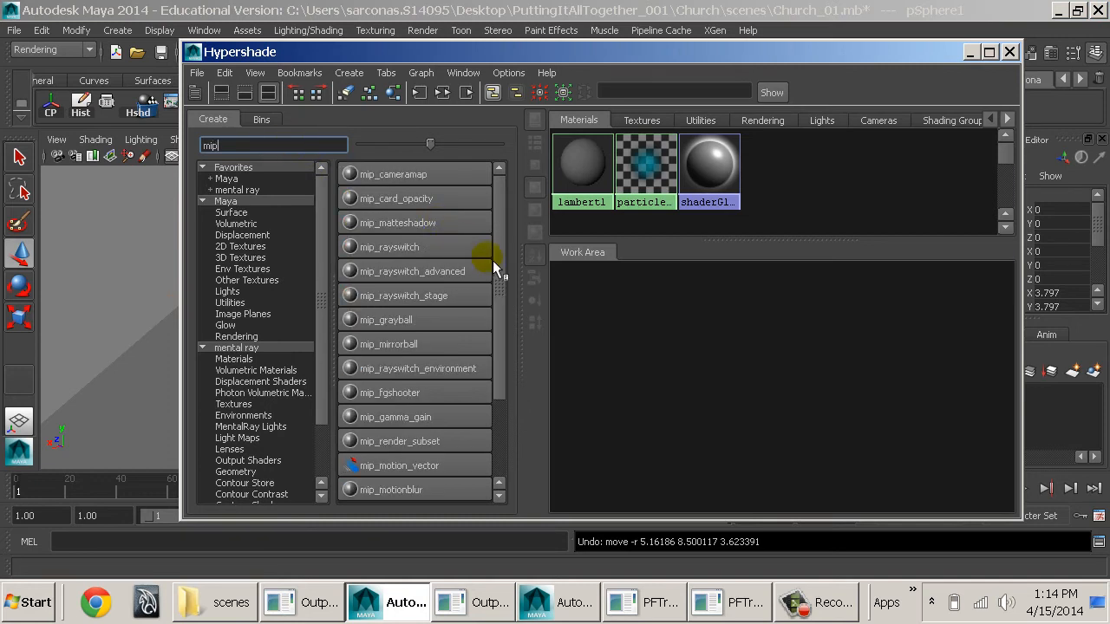
pyautogui.moveTo(501, 291); pyautogui.dragTo(491, 229)
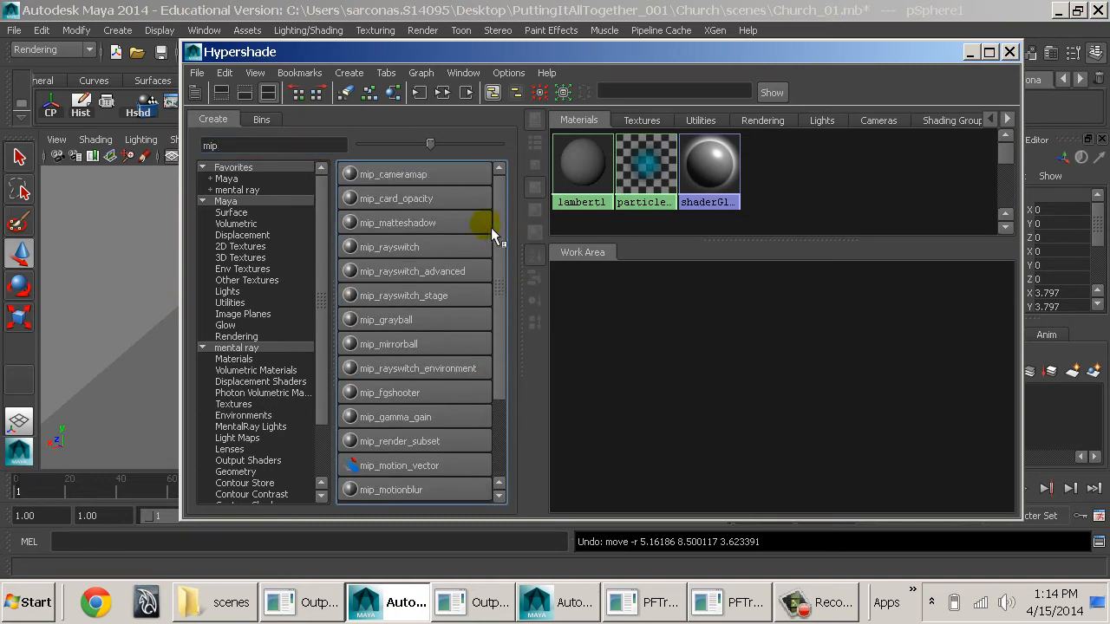
# - Search the web in Firefox for "enable mental ray production shaders" and read the Digital Tutors thread on Maya 2014
pyautogui.press('super')
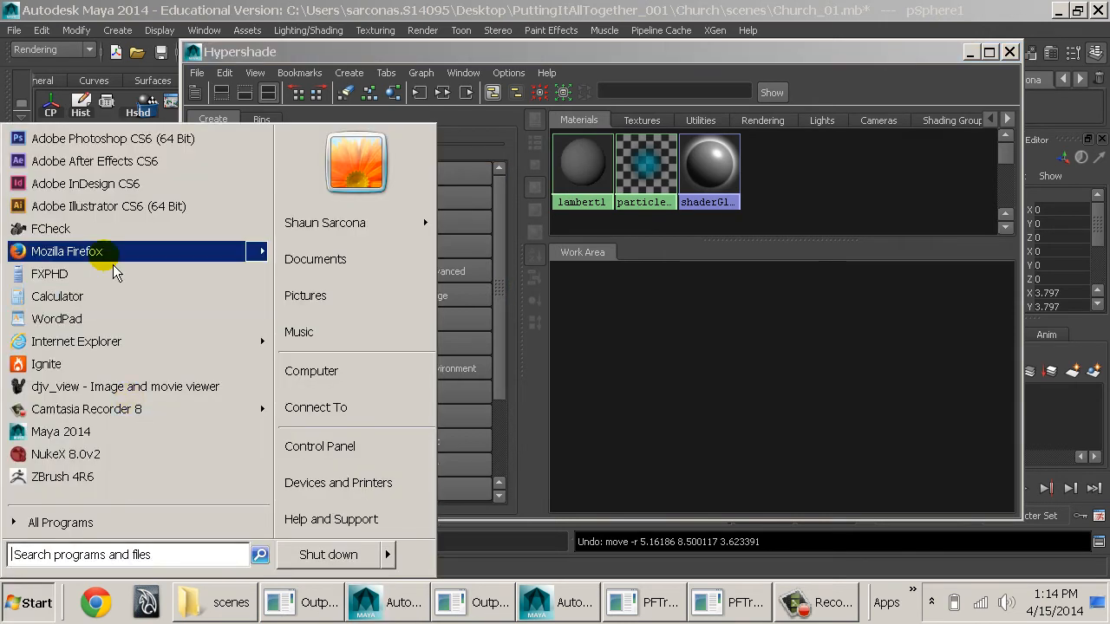
pyautogui.press('Escape')
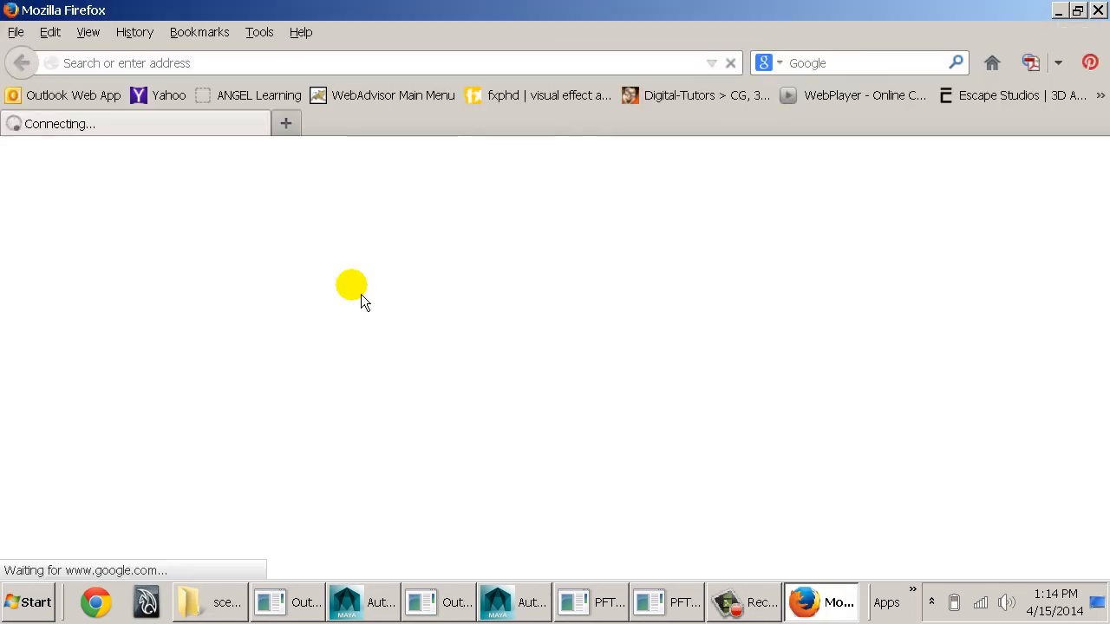
pyautogui.write('enable men')
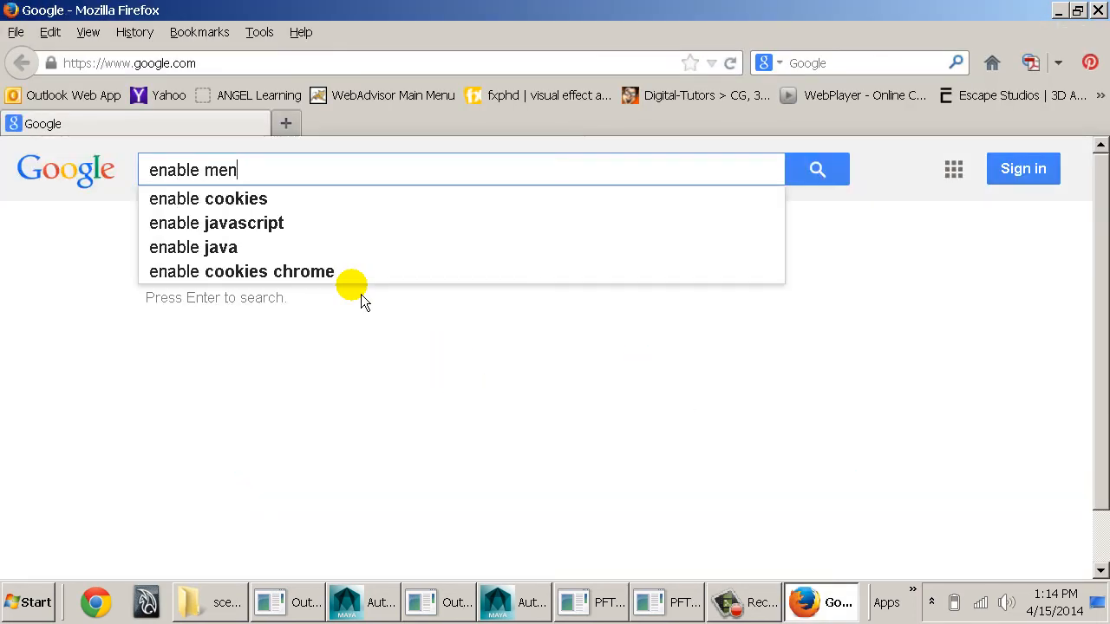
pyautogui.write('tal ray production ')
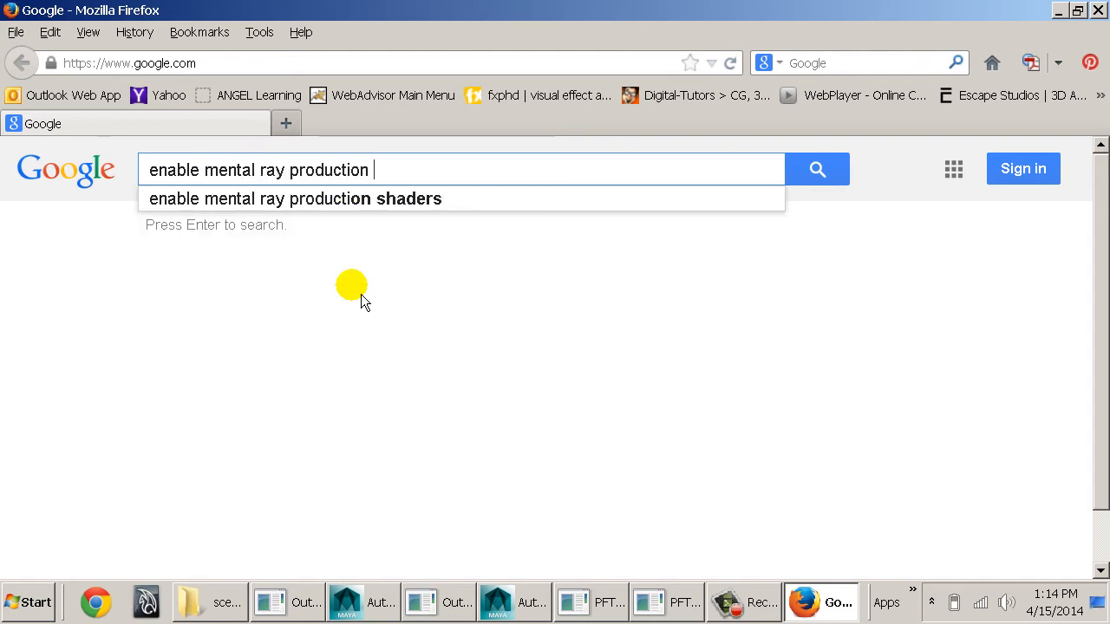
pyautogui.write('shaders')
pyautogui.press('Return')
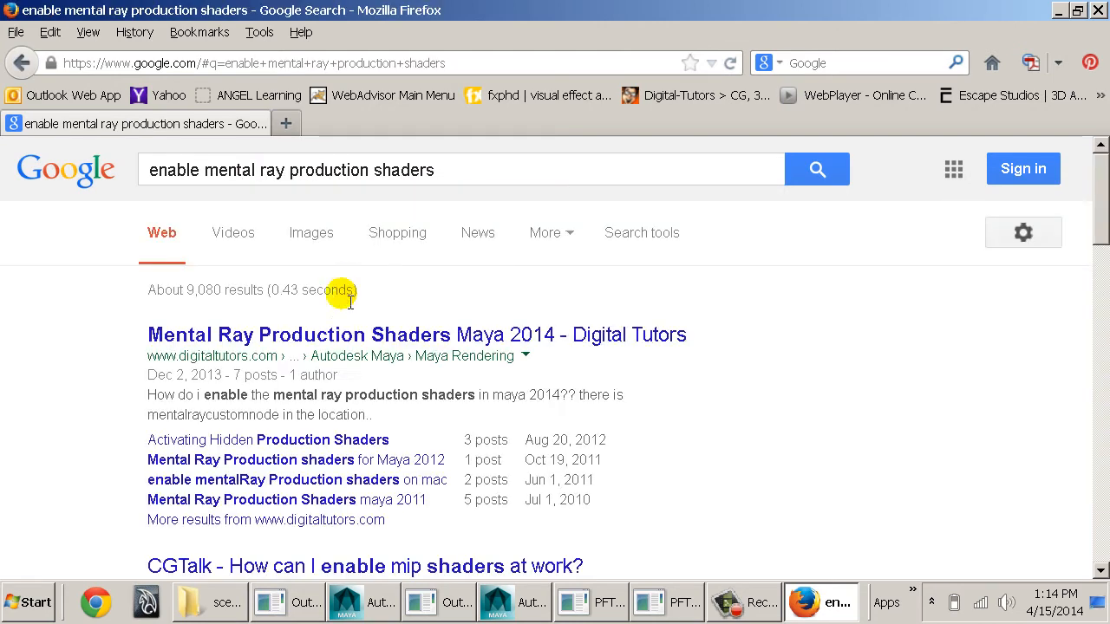
pyautogui.click(355, 338)
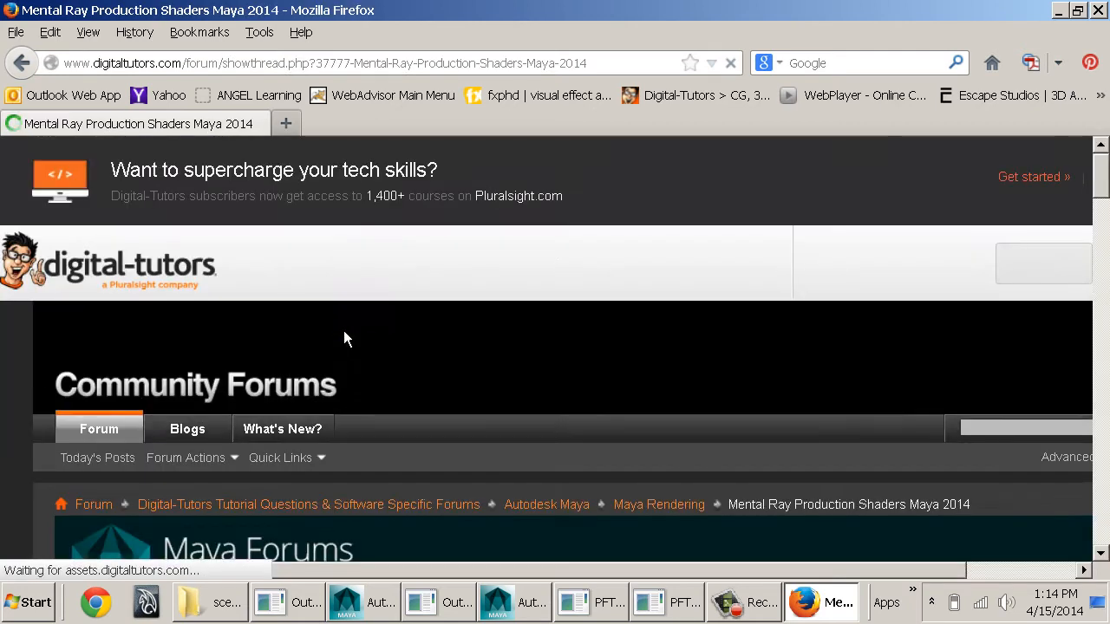
pyautogui.scroll(-12, 343, 331)
pyautogui.scroll(-3, 342, 330)
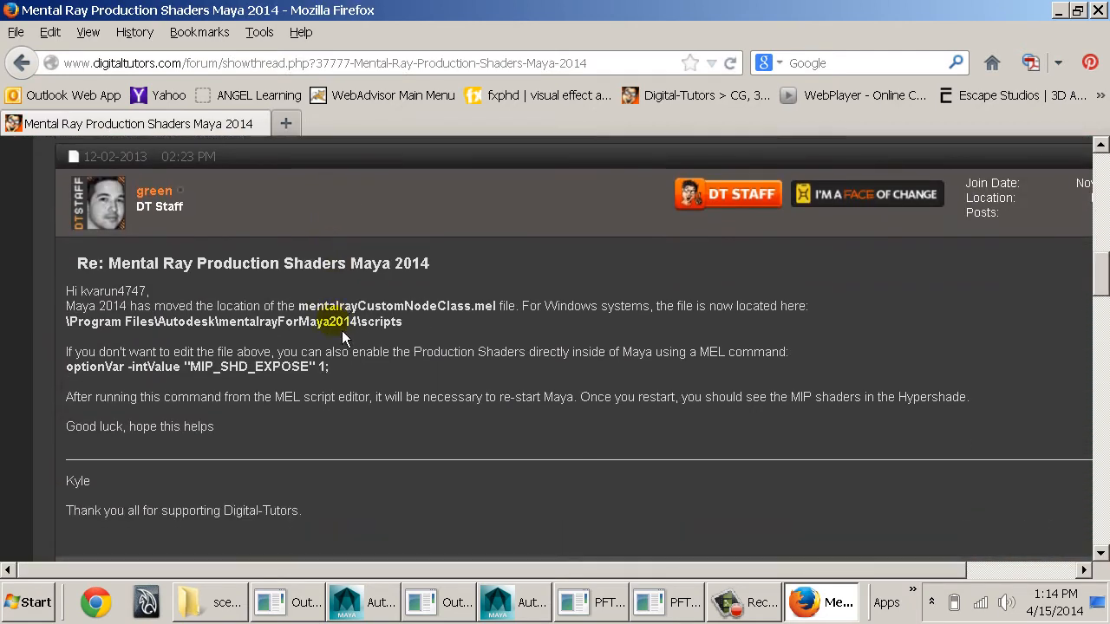
# - Take the command optionVar -intValue "MIP_SHD_EXPOSE" 1; from the forum post to the church scene's MEL command line, and clear the line
pyautogui.moveTo(342, 371); pyautogui.dragTo(68, 371)
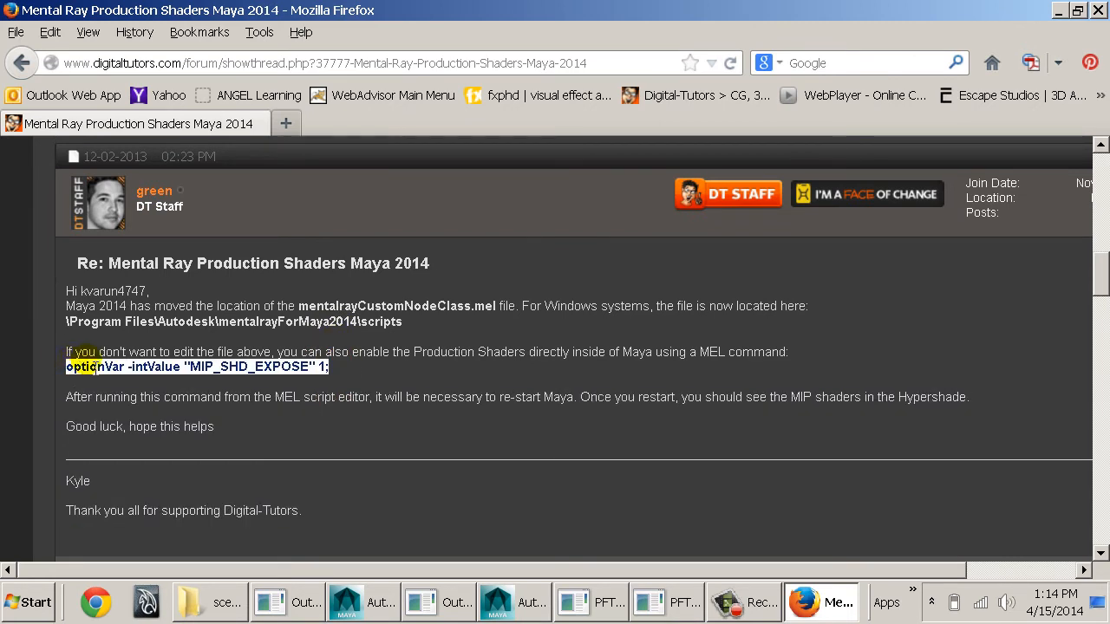
pyautogui.click(516, 602)
pyautogui.click(364, 601)
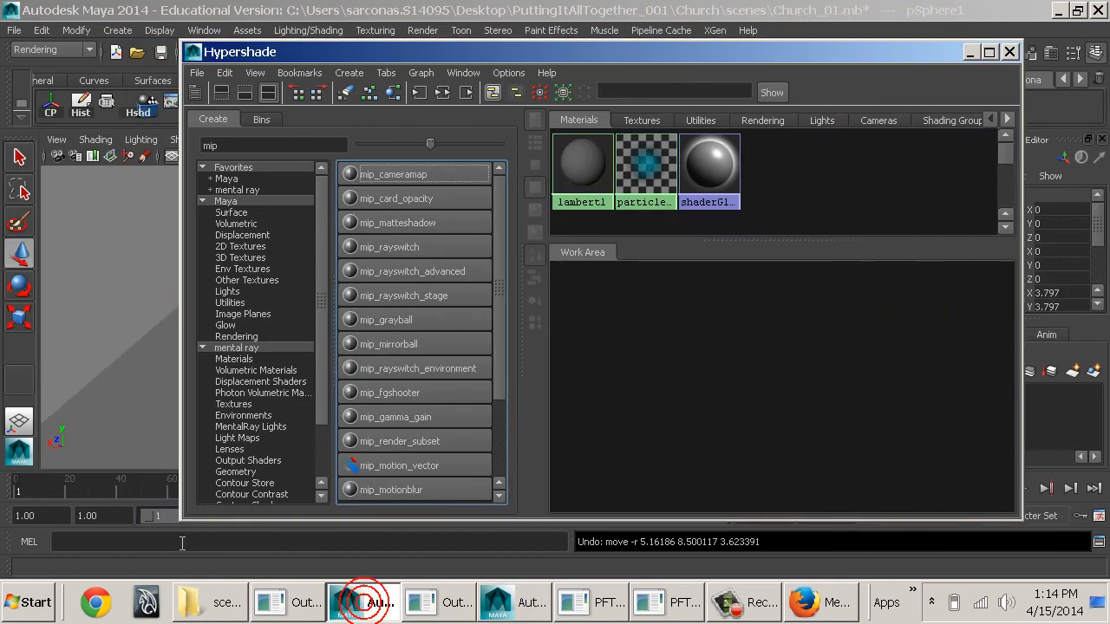
pyautogui.click(152, 542)
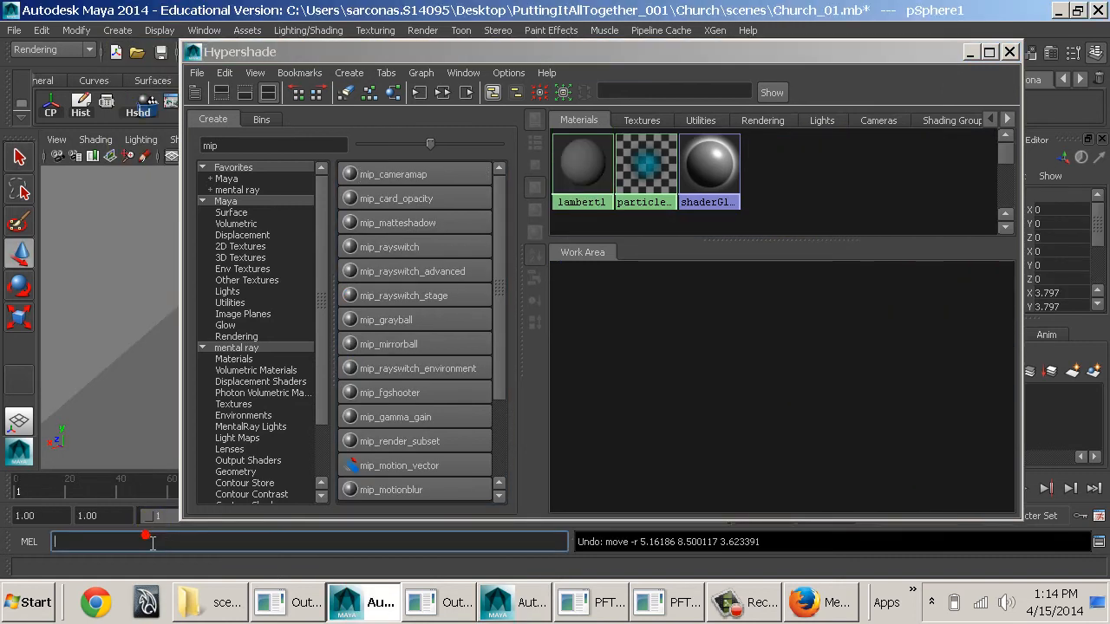
pyautogui.tripleClick(264, 541)
pyautogui.press('BackSpace')
# - Switch to the BBall_Court_02 scene and examine how the lookup and mental ray texture nodes feed its mip_rayswitch in the Hypershade
pyautogui.click(530, 609)
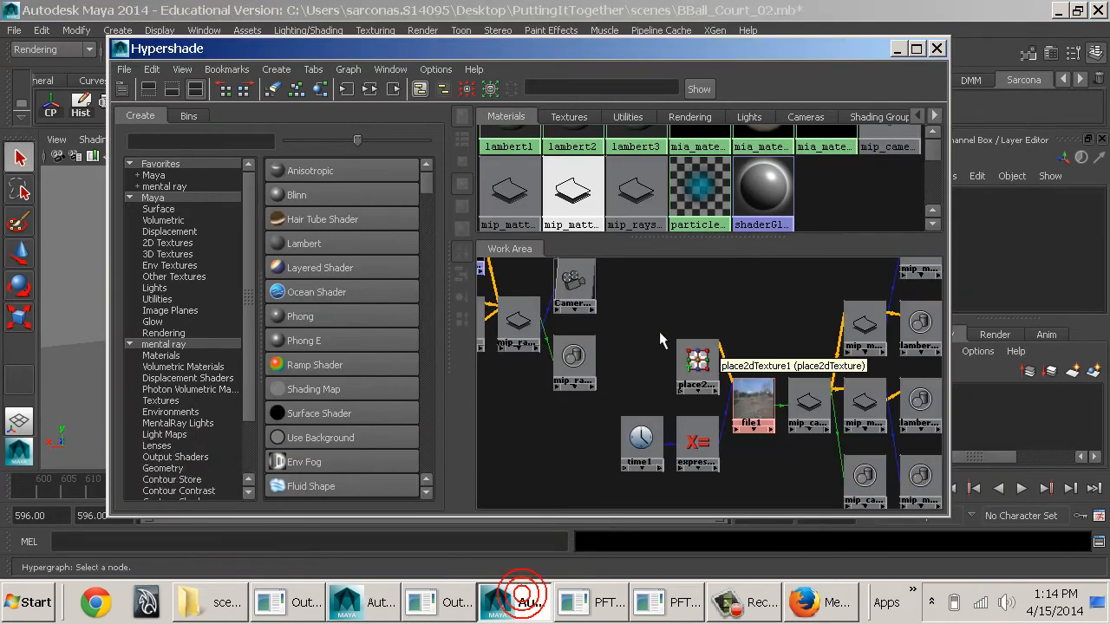
pyautogui.keyDown('alt'); pyautogui.moveTo(694, 359); pyautogui.dragTo(781, 367, button='middle'); pyautogui.keyUp('alt')
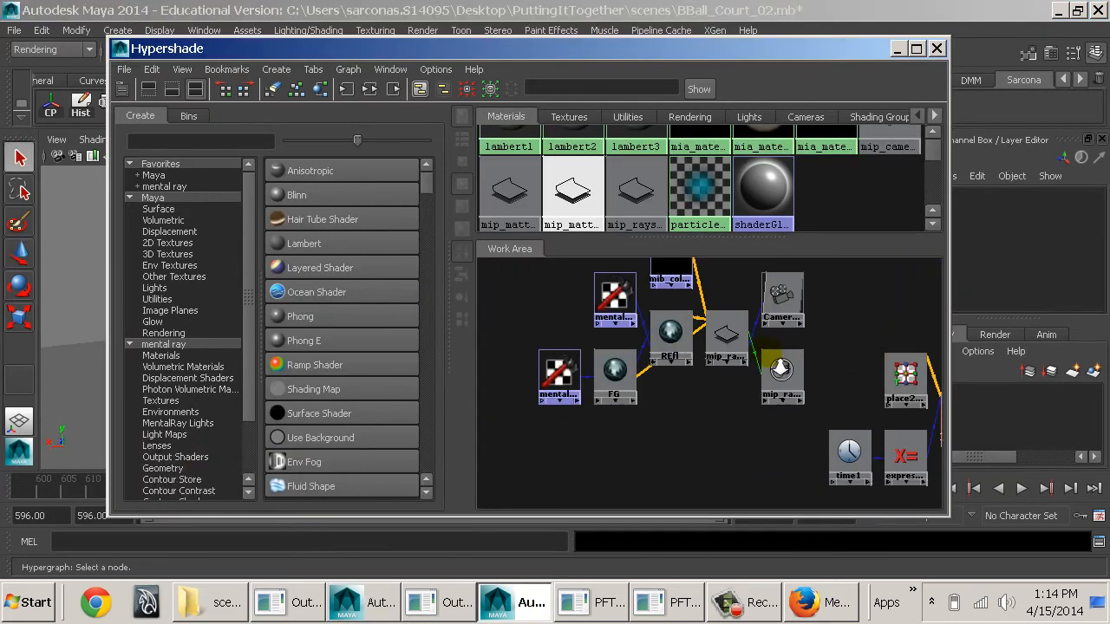
pyautogui.keyDown('alt'); pyautogui.moveTo(768, 353); pyautogui.dragTo(794, 463, button='right'); pyautogui.keyUp('alt')
pyautogui.moveTo(637, 461); pyautogui.dragTo(728, 501)
pyautogui.moveTo(727, 381); pyautogui.dragTo(711, 382)
pyautogui.moveTo(624, 327); pyautogui.dragTo(509, 336)
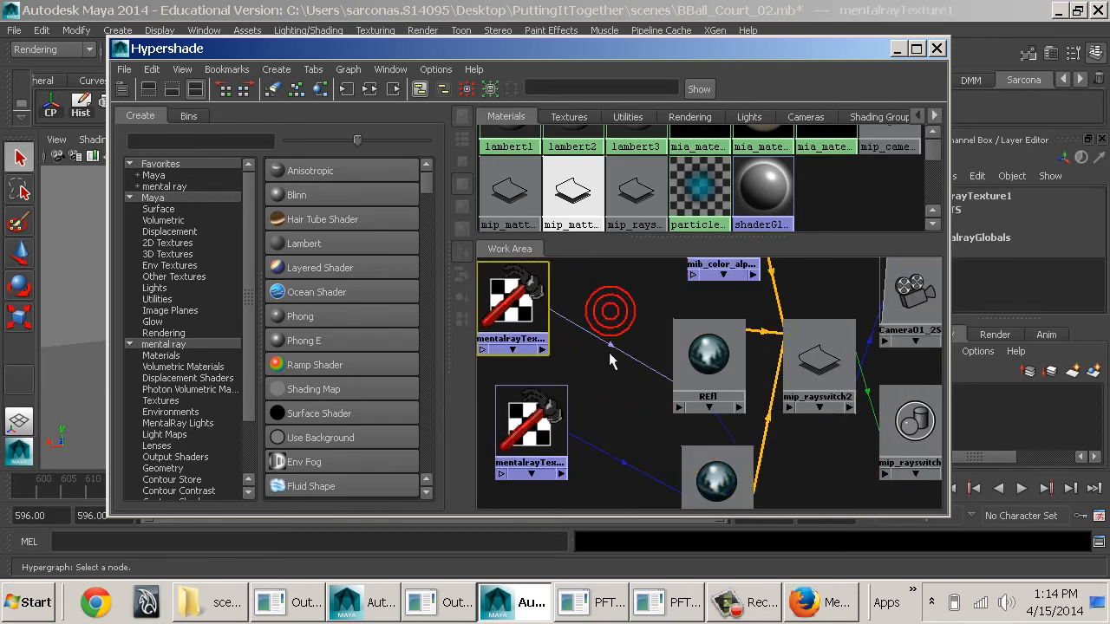
pyautogui.keyDown('alt'); pyautogui.moveTo(665, 365); pyautogui.dragTo(644, 347, button='middle'); pyautogui.keyUp('alt')
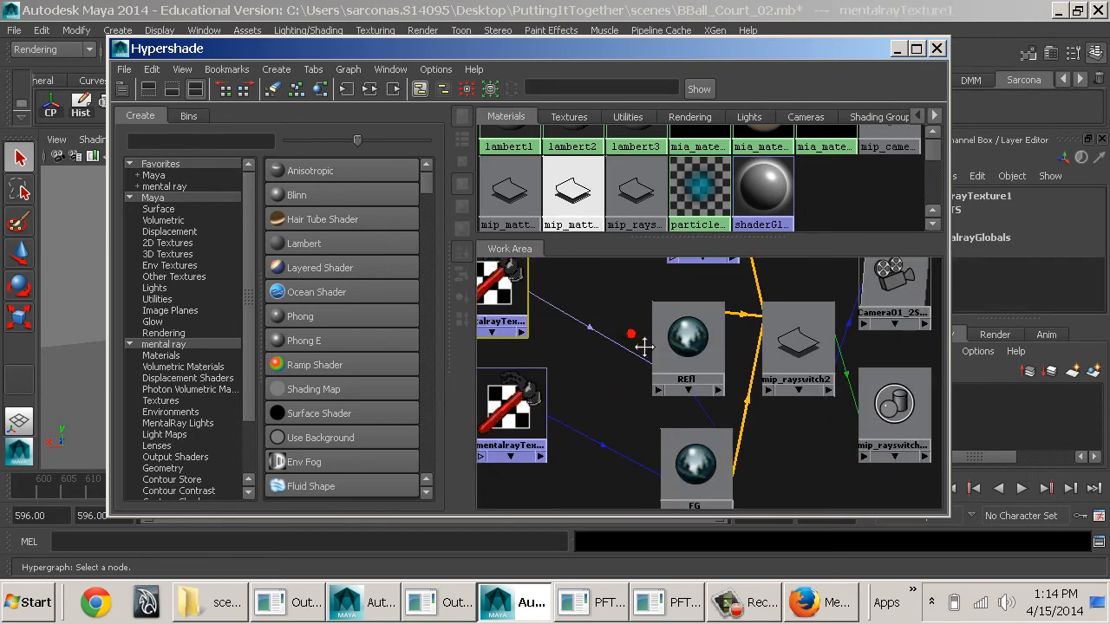
# - Return to the Church_01 scene, create a mip_rayswitch node in the Hypershade, and open its attributes beside the node graph
pyautogui.click(397, 609)
pyautogui.click(299, 145)
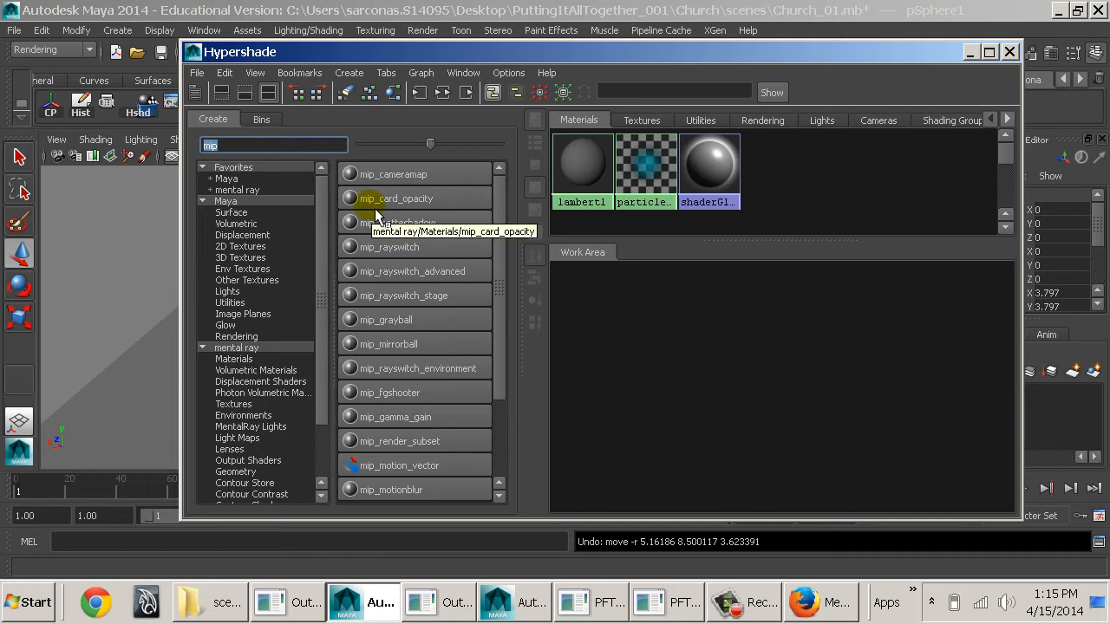
pyautogui.click(389, 247)
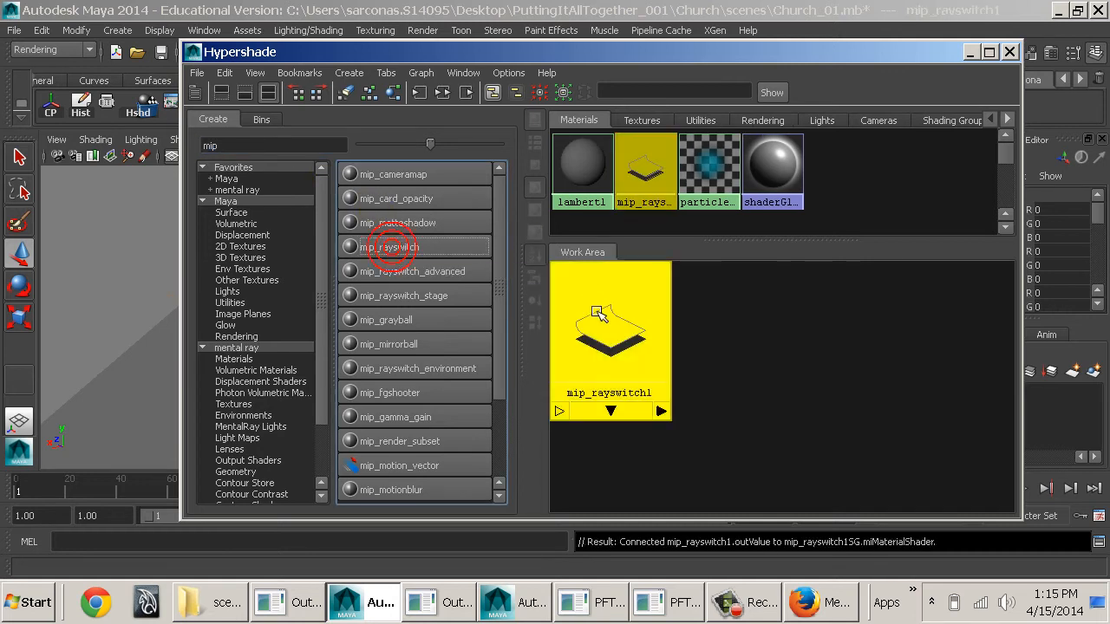
pyautogui.moveTo(616, 336); pyautogui.dragTo(735, 362)
pyautogui.doubleClick(735, 362)
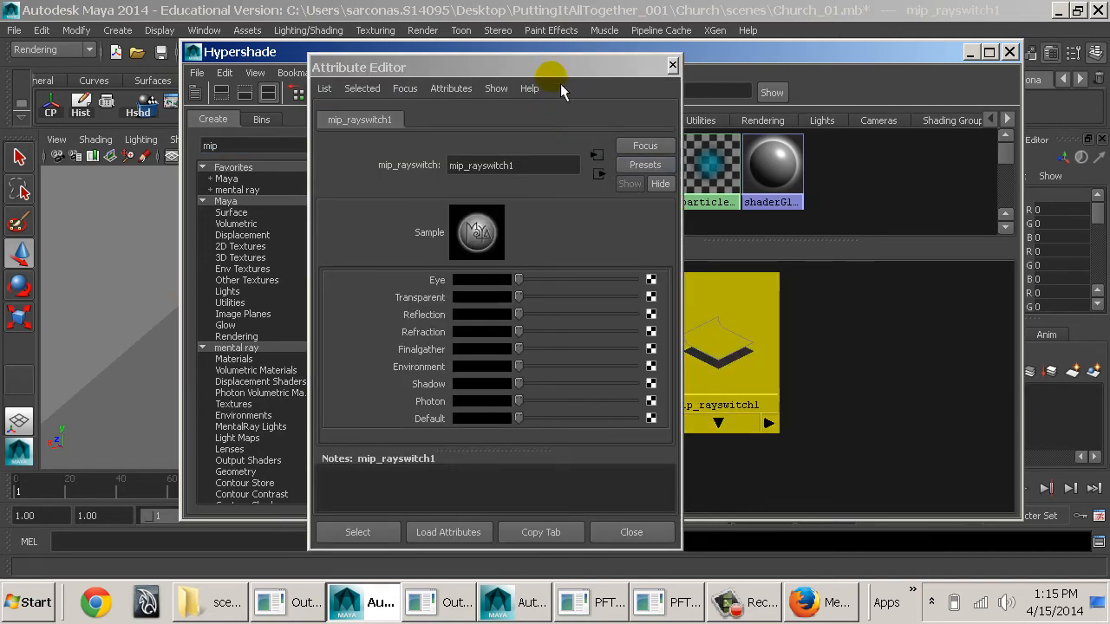
pyautogui.moveTo(558, 67); pyautogui.dragTo(1013, 69)
pyautogui.moveTo(736, 57); pyautogui.dragTo(612, 57)
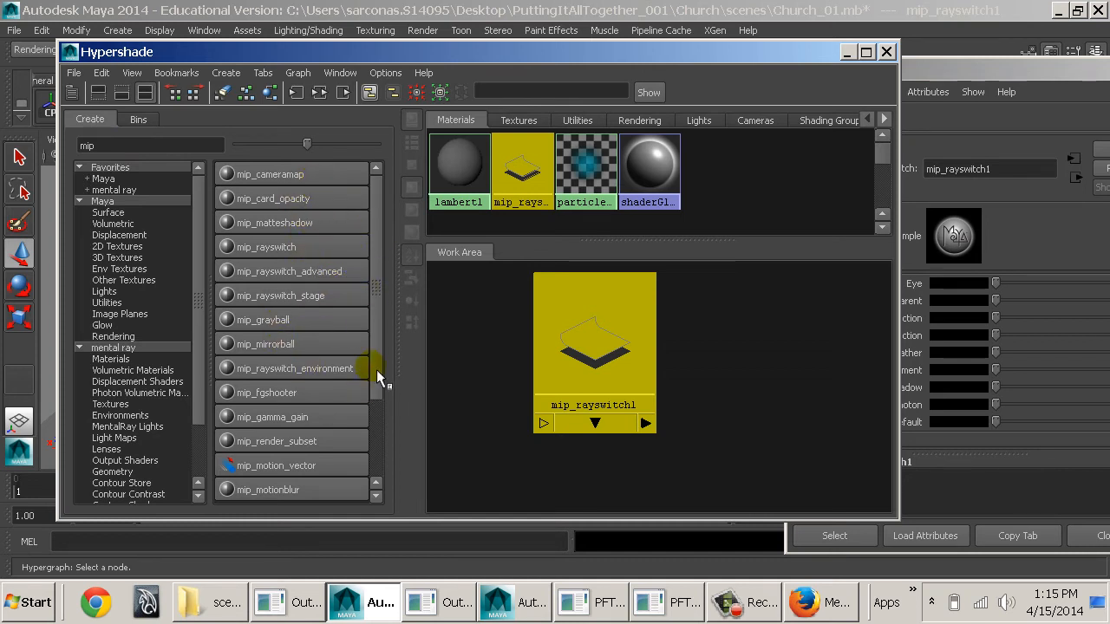
# - Filter the node creation list for "spher" and create two mib_lookup_spherical nodes, arranging them next to the mip_rayswitch node
pyautogui.moveTo(377, 373); pyautogui.dragTo(207, 220)
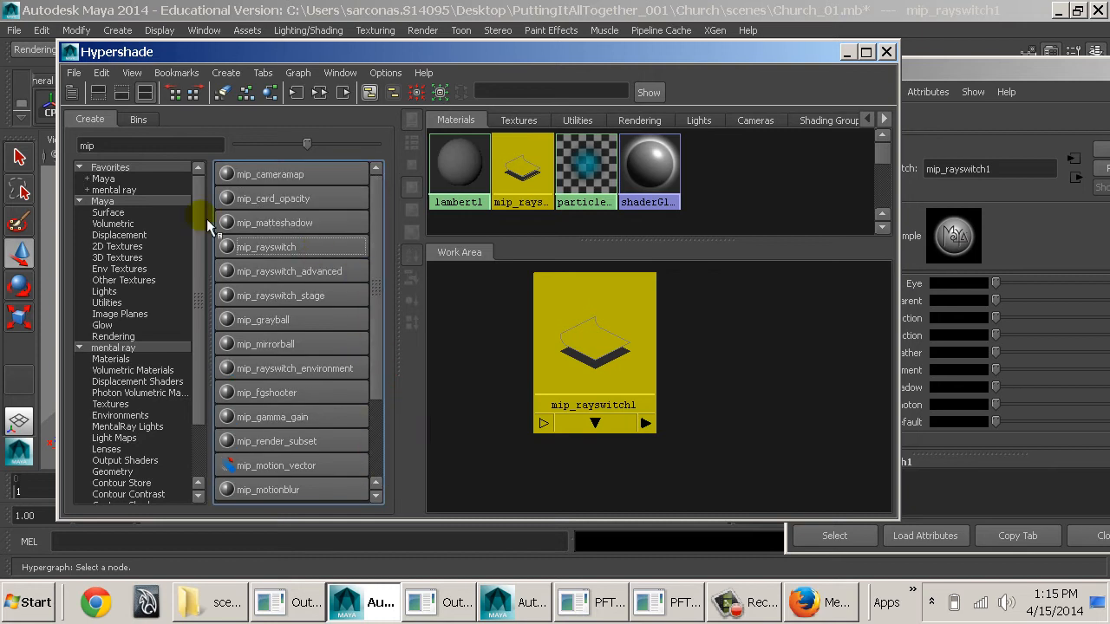
pyautogui.click(144, 147)
pyautogui.write('spher')
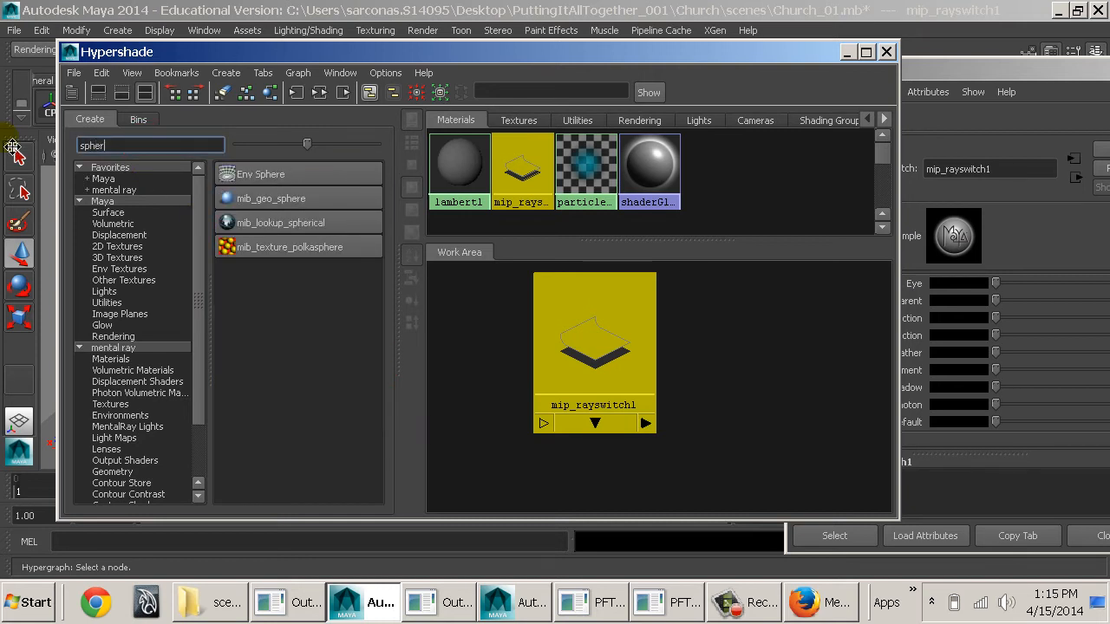
pyautogui.click(282, 225)
pyautogui.click(281, 229)
pyautogui.moveTo(769, 364); pyautogui.dragTo(550, 382)
pyautogui.keyDown('alt'); pyautogui.moveTo(551, 381); pyautogui.dragTo(737, 386, button='middle'); pyautogui.keyUp('alt')
pyautogui.keyDown('alt'); pyautogui.moveTo(740, 385); pyautogui.dragTo(712, 387, button='right'); pyautogui.keyUp('alt')
pyautogui.keyDown('alt'); pyautogui.moveTo(712, 384); pyautogui.dragTo(617, 422, button='middle'); pyautogui.keyUp('alt')
pyautogui.moveTo(703, 393); pyautogui.dragTo(631, 295)
pyautogui.moveTo(596, 420); pyautogui.dragTo(562, 420)
pyautogui.moveTo(657, 401); pyautogui.dragTo(696, 387)
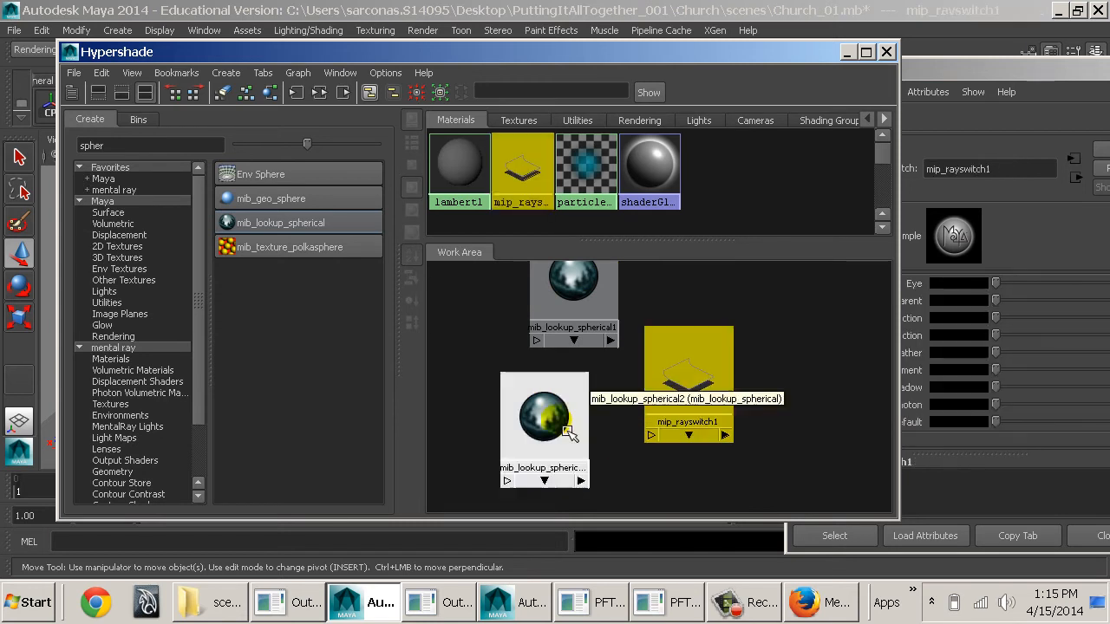
pyautogui.moveTo(565, 431); pyautogui.dragTo(601, 433)
# - Rename the first mib_lookup_spherical node FG and the second one Refl
pyautogui.click(601, 335)
pyautogui.doubleClick(605, 338)
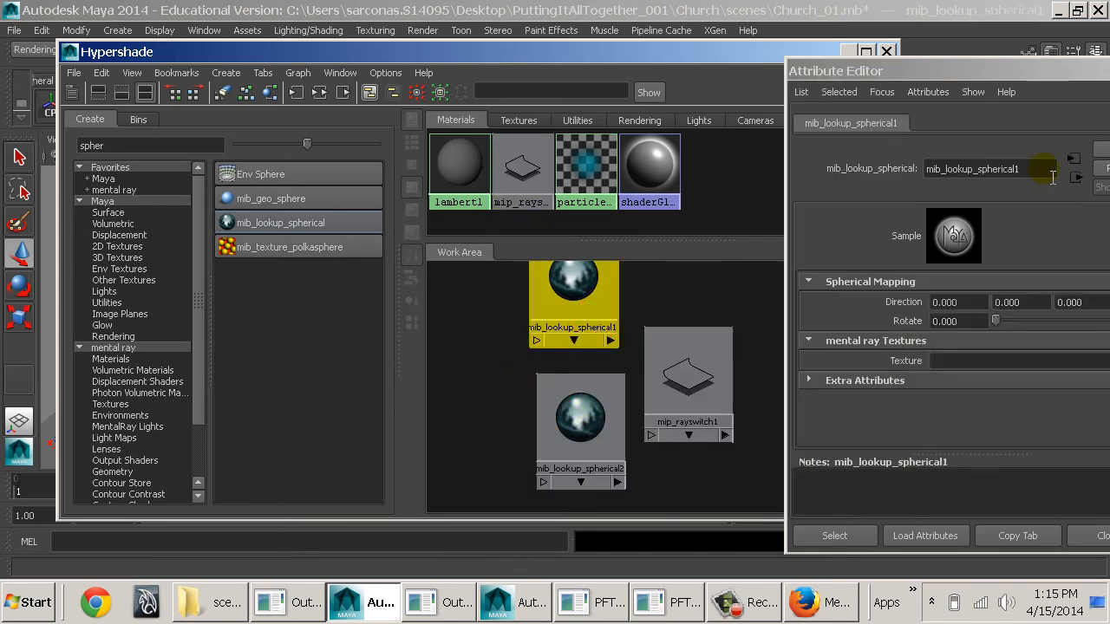
pyautogui.click(846, 182)
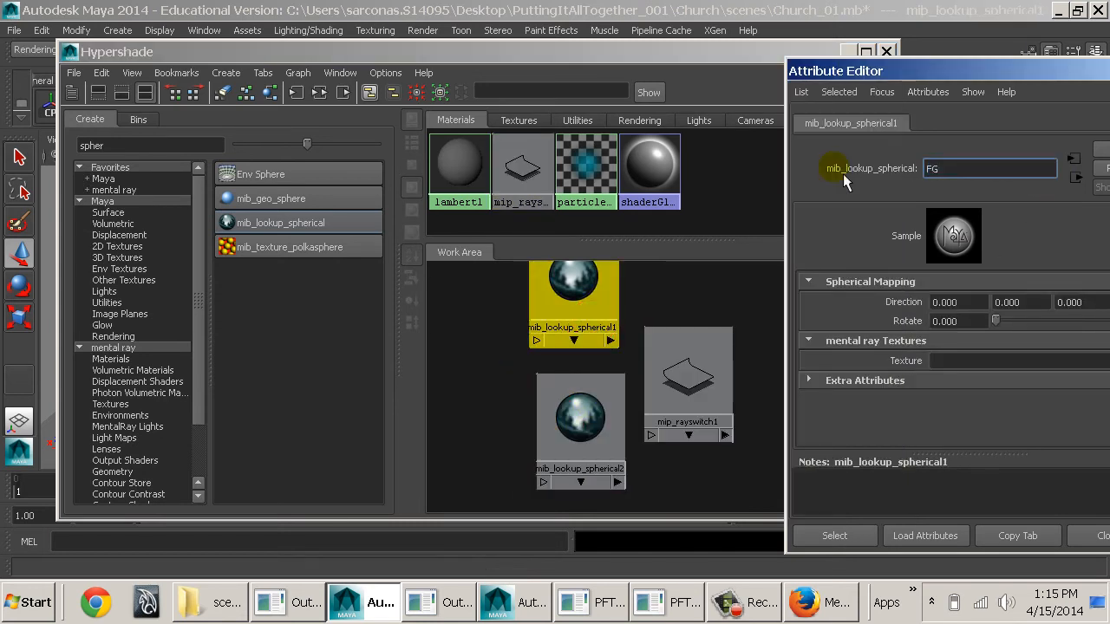
pyautogui.write('FG')
pyautogui.press('Return')
pyautogui.click(573, 413)
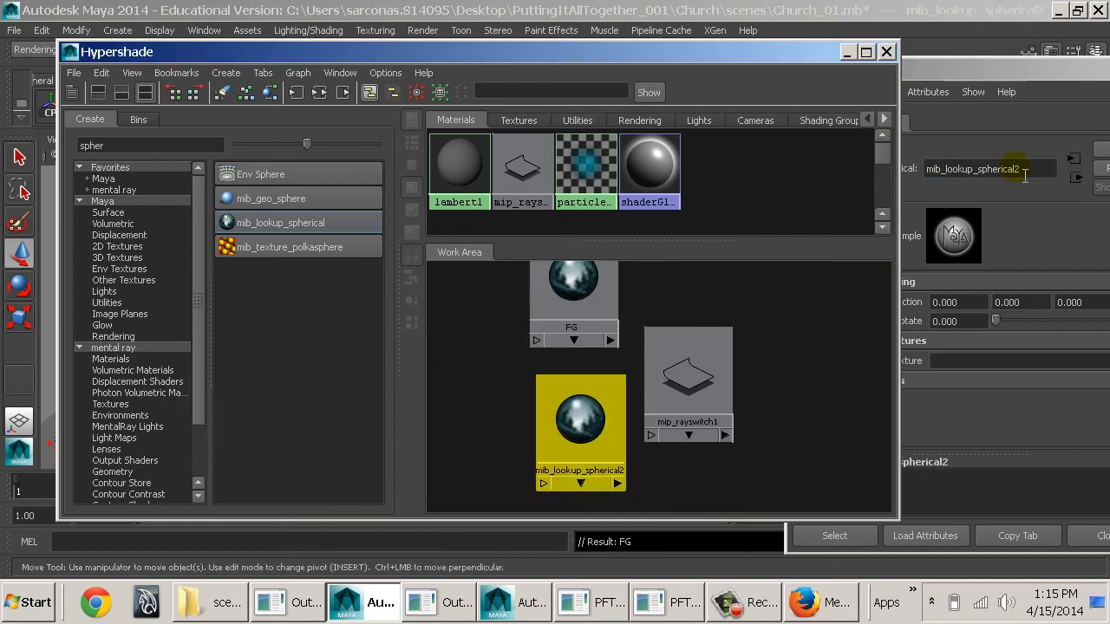
pyautogui.click(902, 170)
pyautogui.write('Refl')
pyautogui.press('Return')
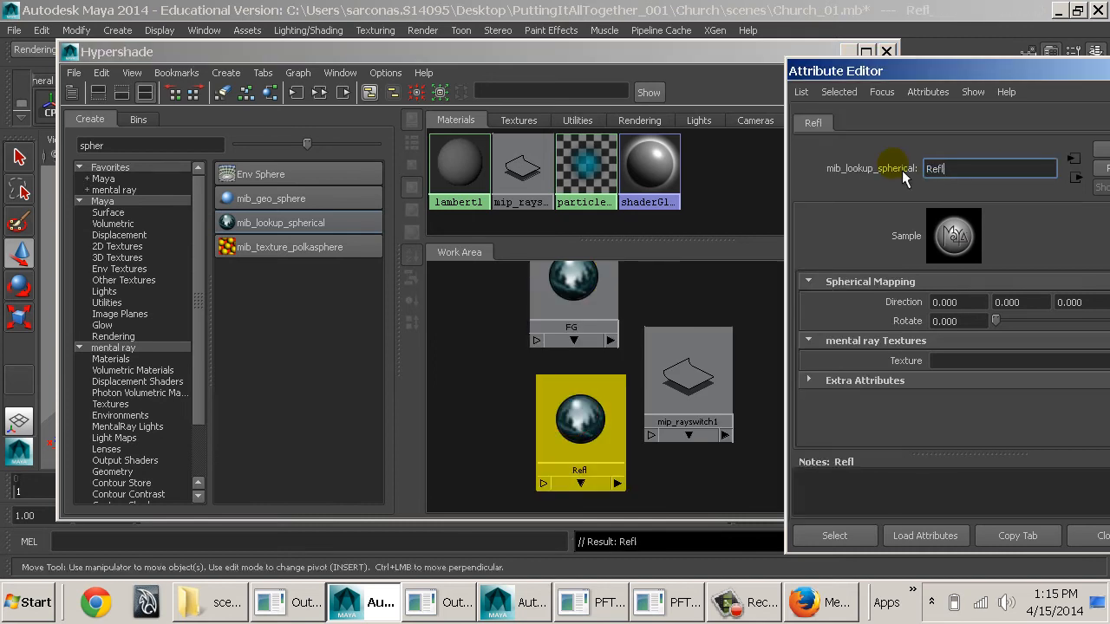
# - Connect a new mental ray texture to the FG node's Texture attribute and start browsing for its image file
pyautogui.click(564, 334)
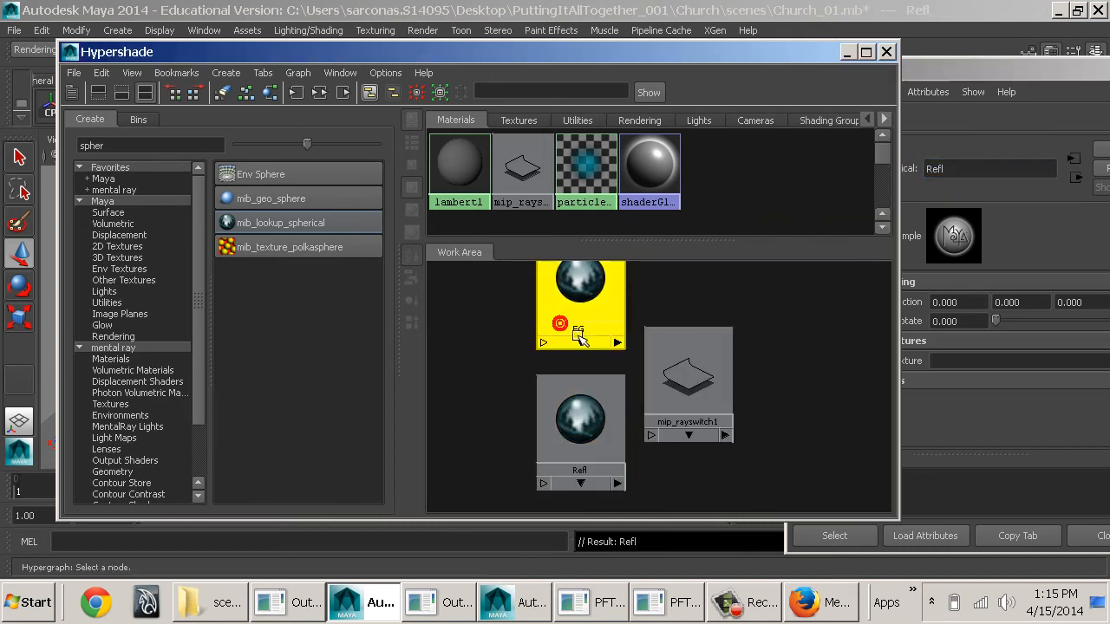
pyautogui.keyDown('alt'); pyautogui.moveTo(664, 319); pyautogui.dragTo(635, 335, button='middle'); pyautogui.keyUp('alt')
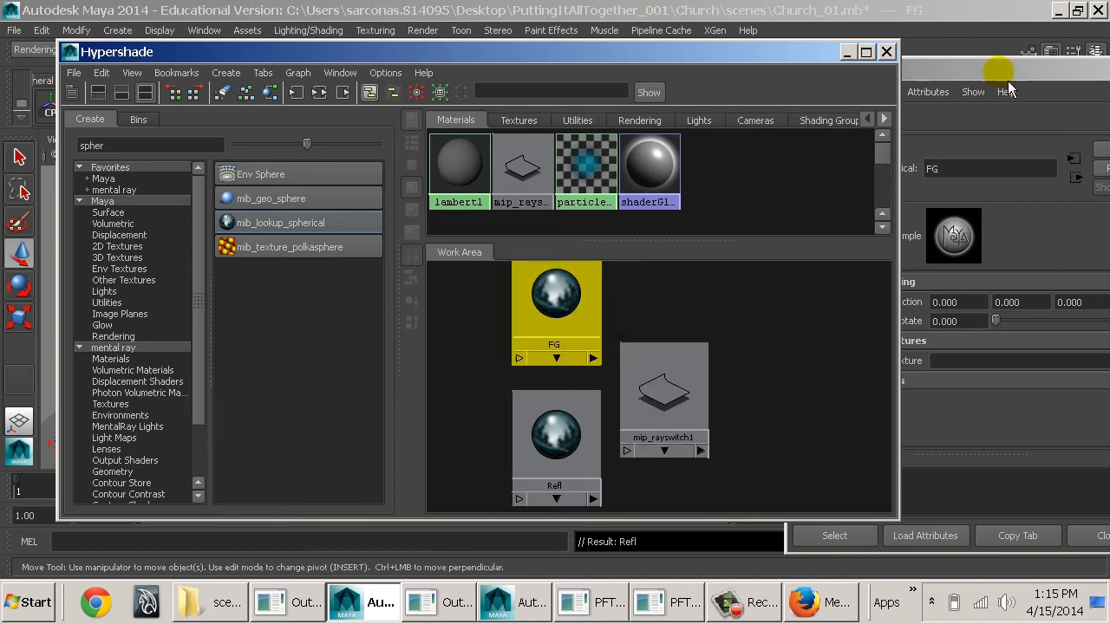
pyautogui.moveTo(1007, 78); pyautogui.dragTo(397, 72)
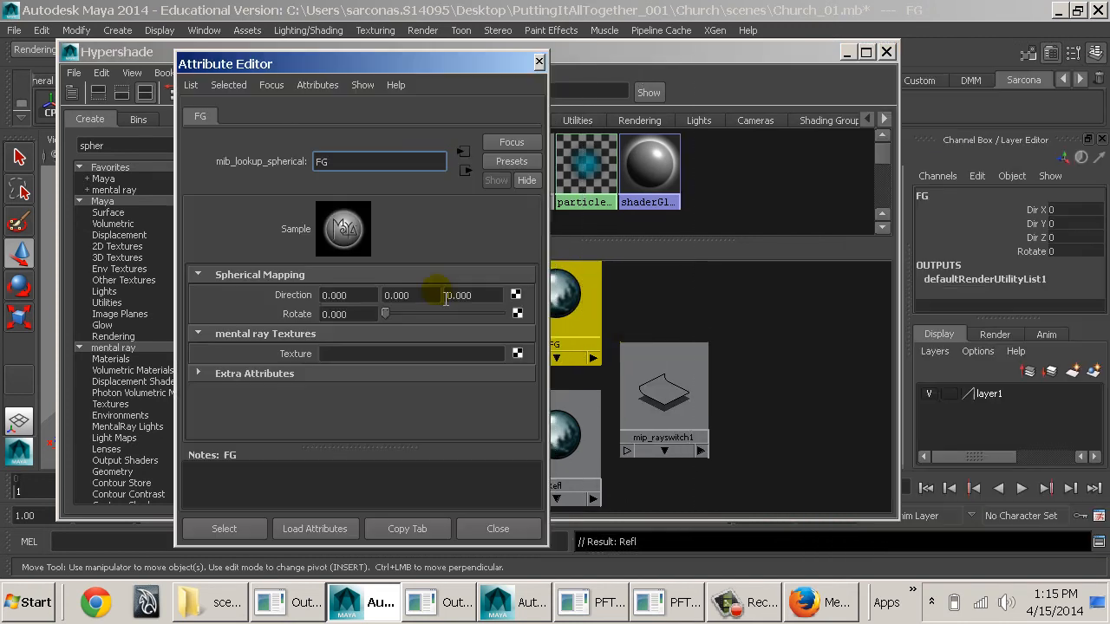
pyautogui.click(519, 355)
pyautogui.scroll(-3, 520, 297)
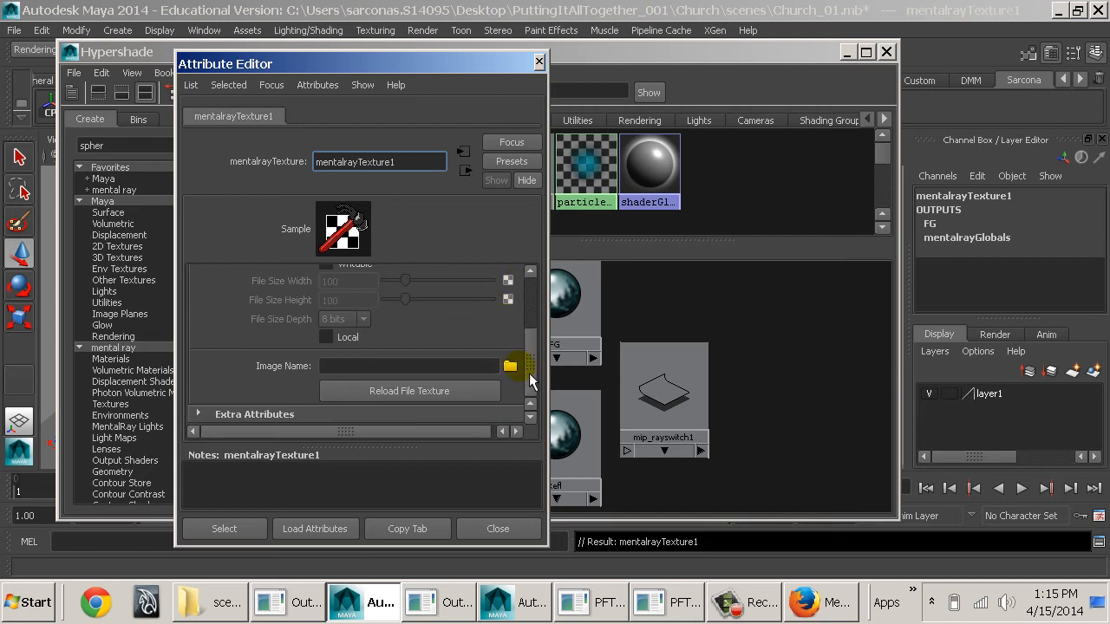
pyautogui.click(511, 366)
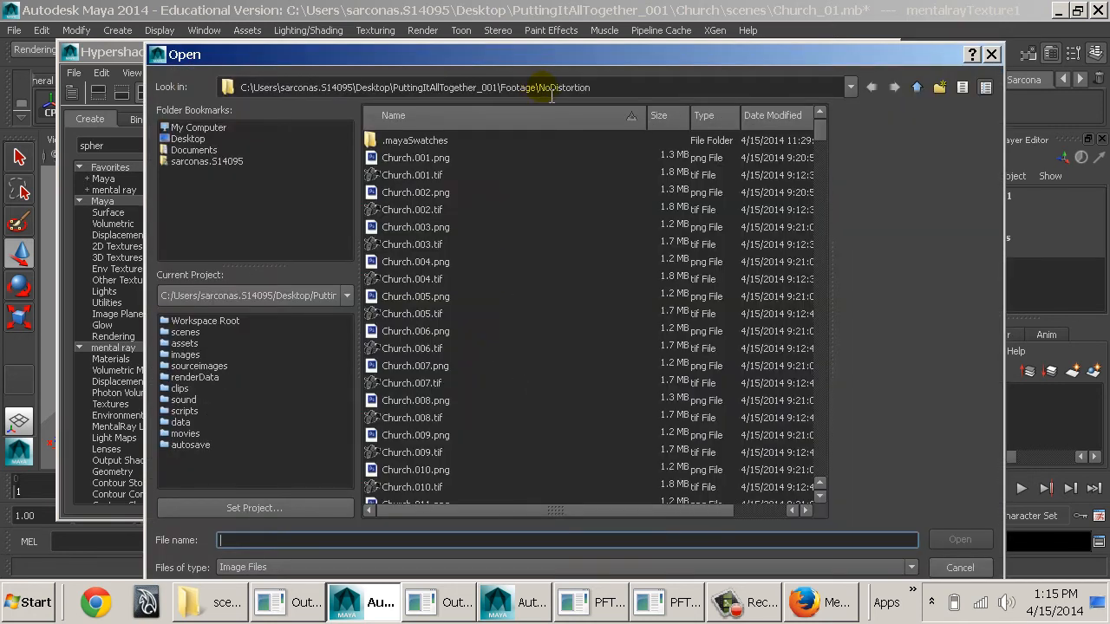
# - Find the four Church HDR files, Church_FG.hdr through Church_Refl_Small.hdr, in the Desktop's HDR_Source\Church_Footage folder and copy them
pyautogui.click(916, 87)
pyautogui.click(917, 87)
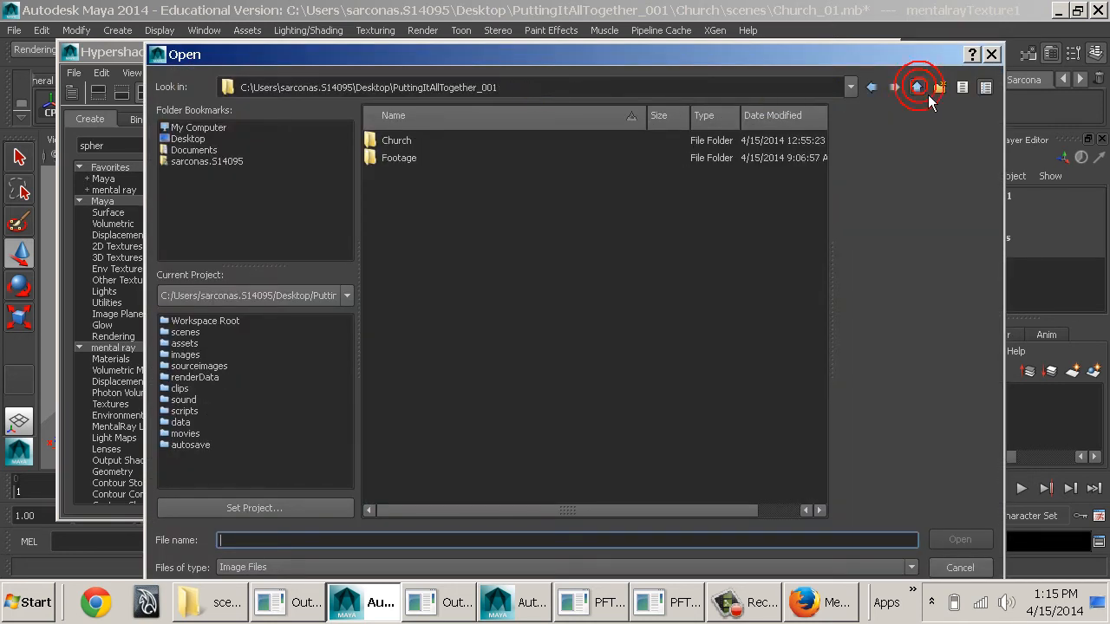
pyautogui.click(916, 87)
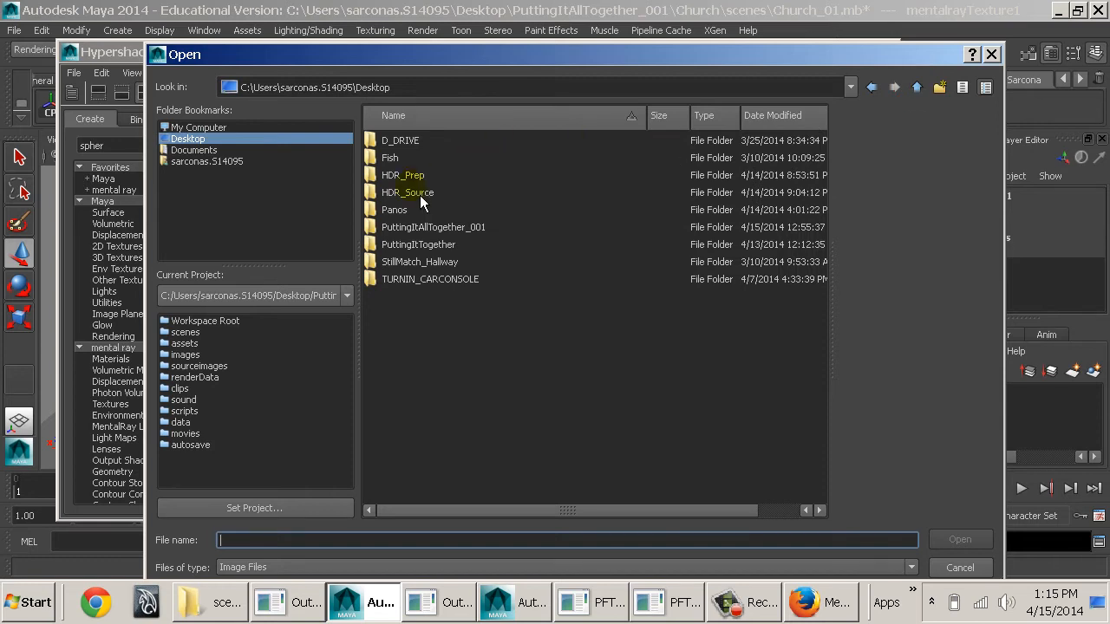
pyautogui.press('super')
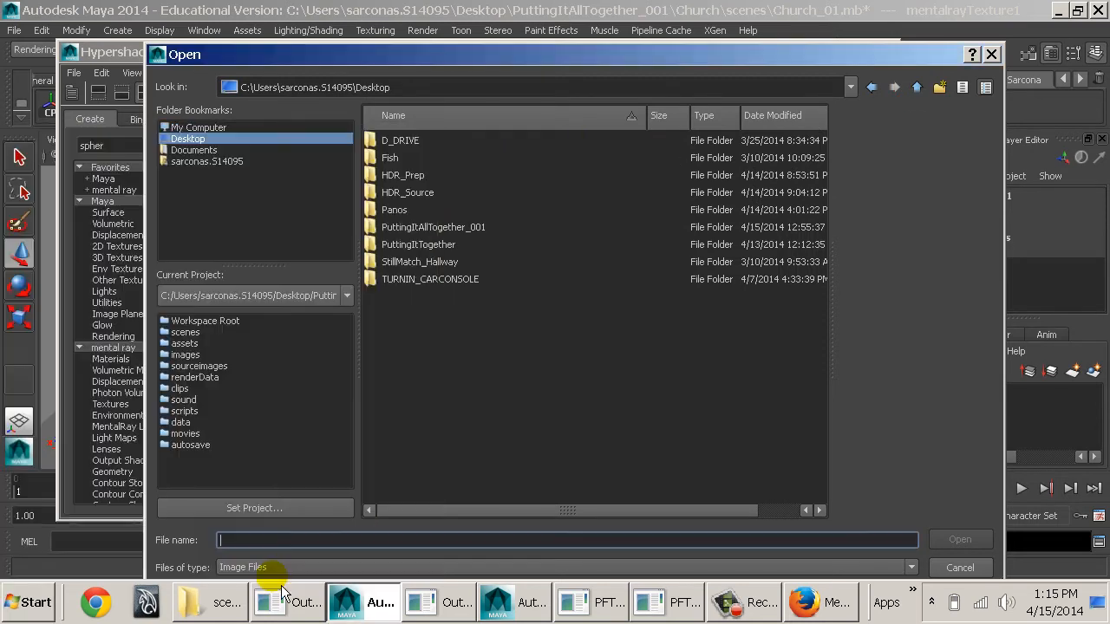
pyautogui.click(212, 603)
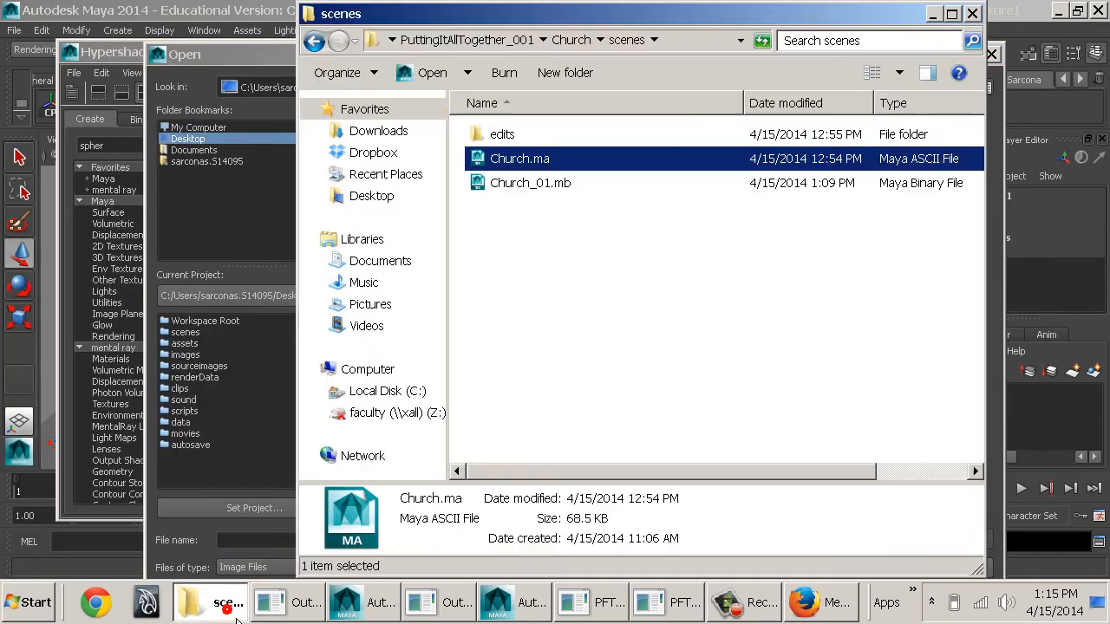
pyautogui.click(390, 213)
pyautogui.doubleClick(518, 184)
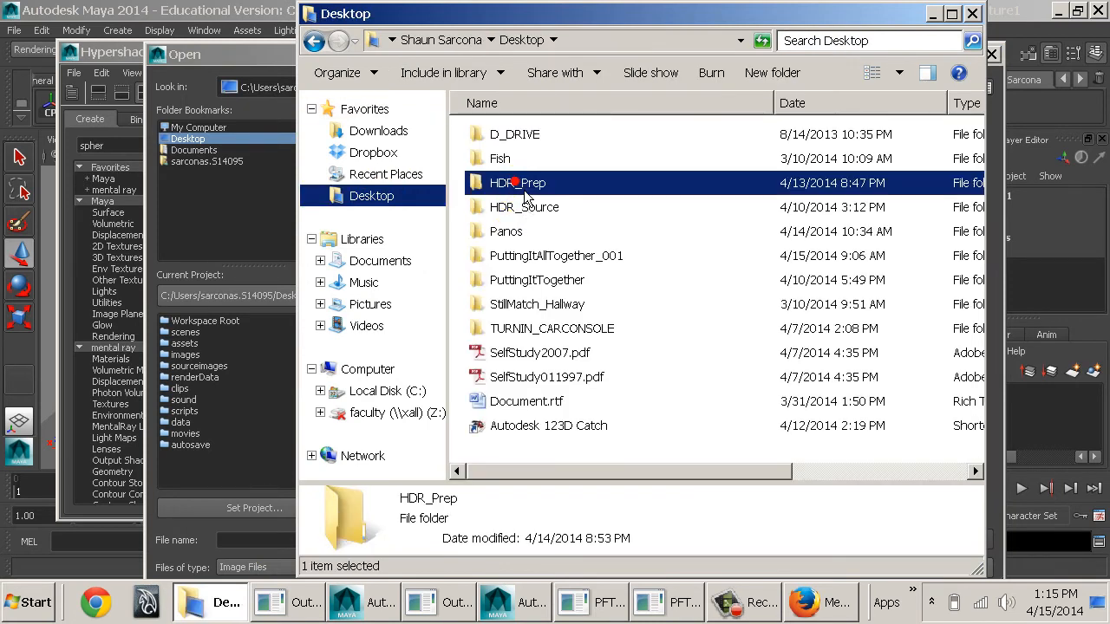
pyautogui.press('BackSpace')
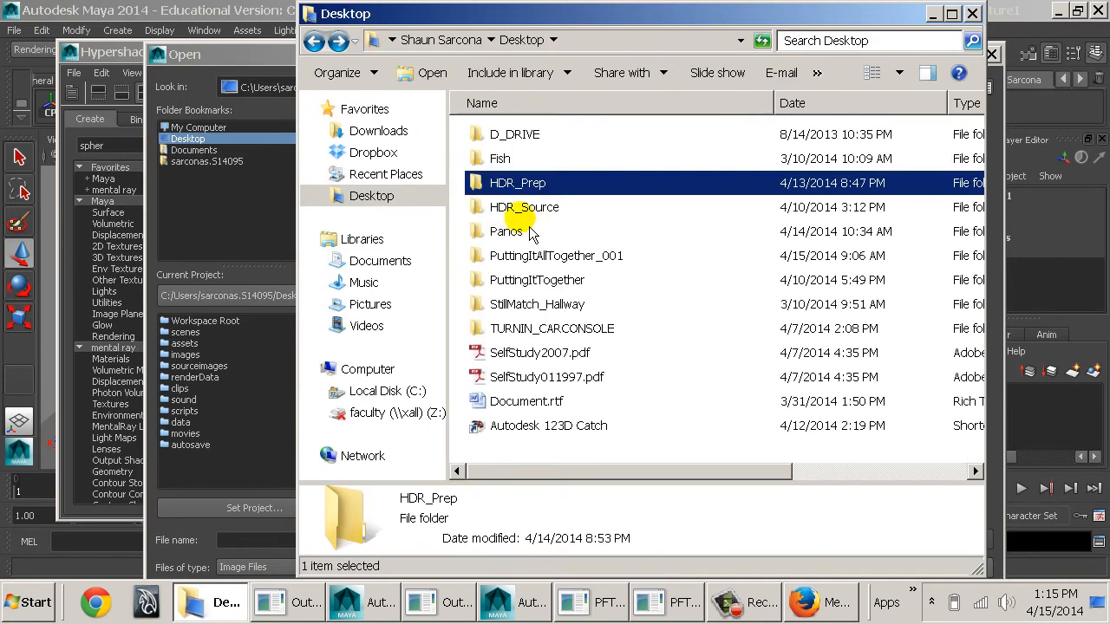
pyautogui.doubleClick(516, 213)
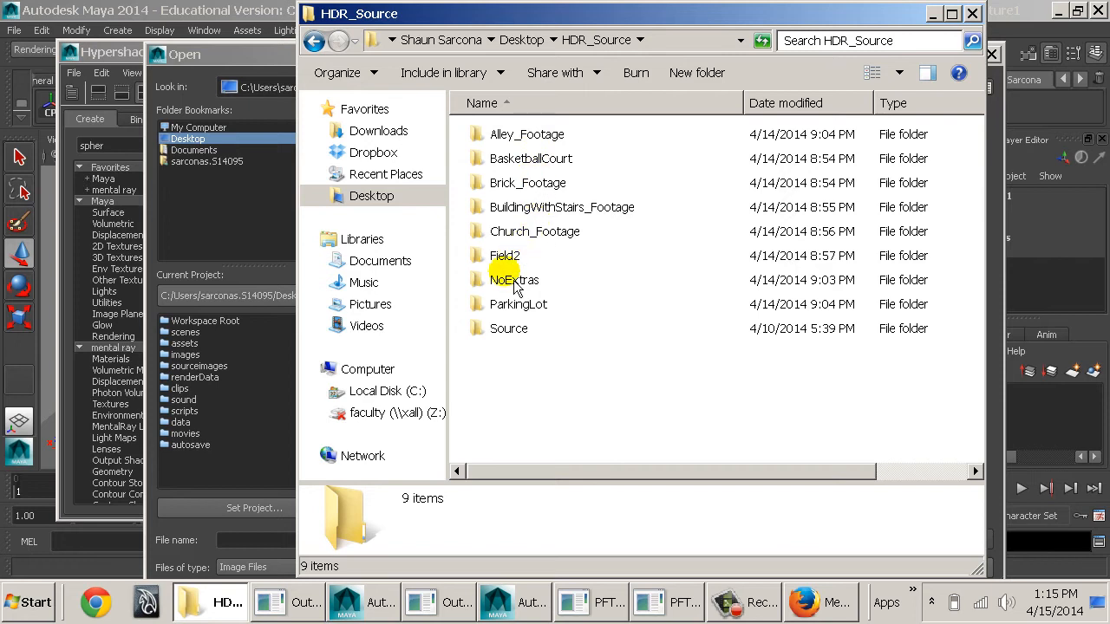
pyautogui.doubleClick(517, 231)
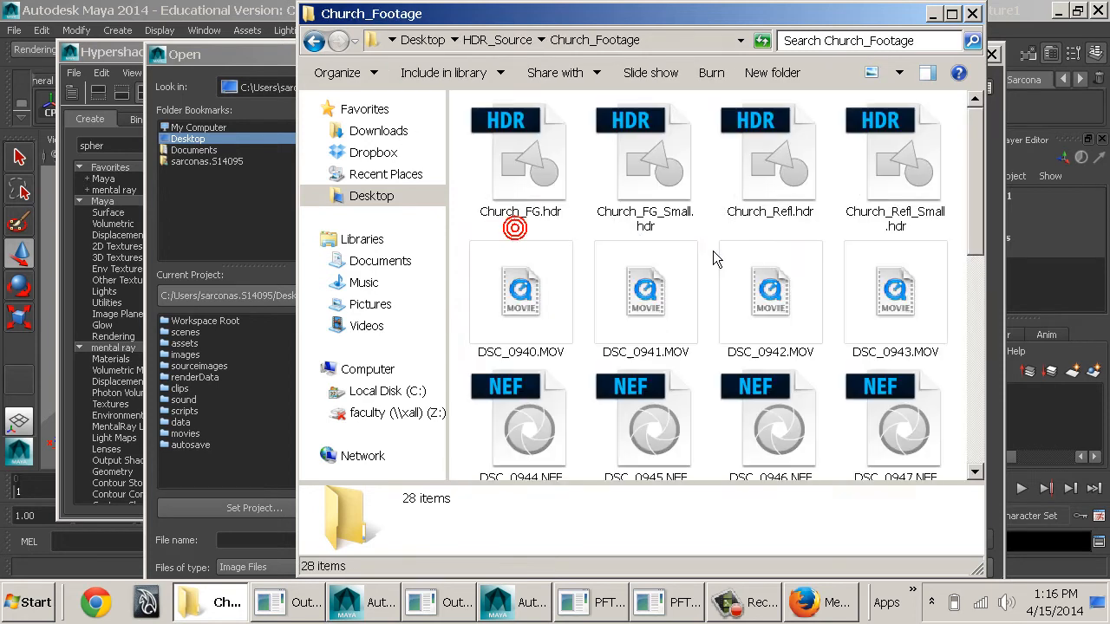
pyautogui.click(507, 174)
pyautogui.keyDown('shift'); pyautogui.click(875, 176); pyautogui.keyUp('shift')
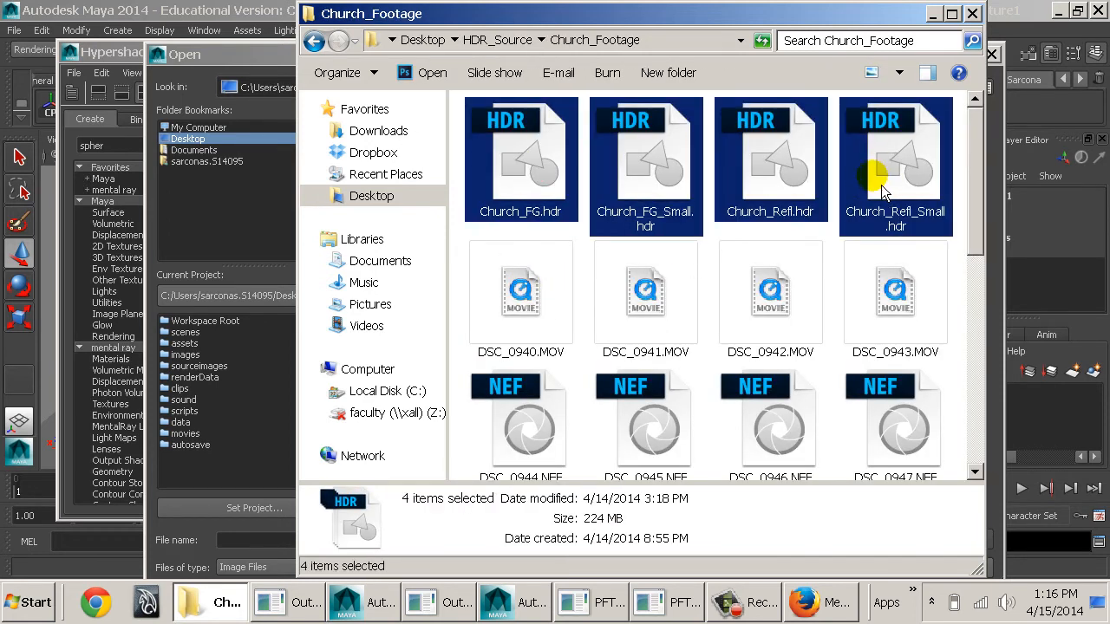
pyautogui.moveTo(624, 217); pyautogui.dragTo(256, 212)
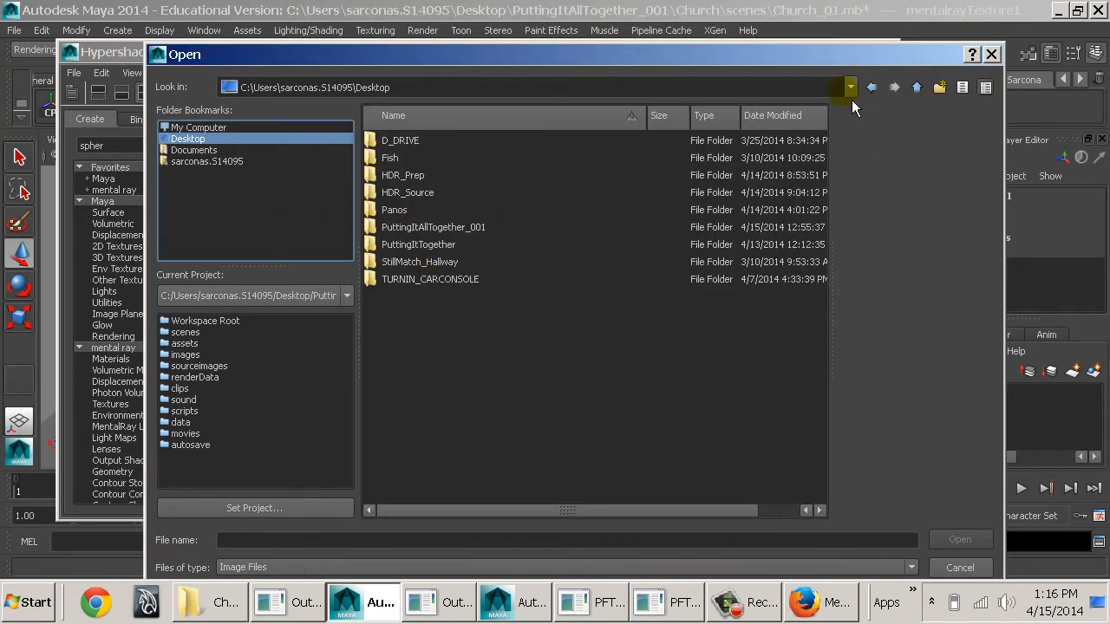
# - Paste the copied HDR files into the Church project's sourceimages folder from the image file dialog
pyautogui.click(202, 365)
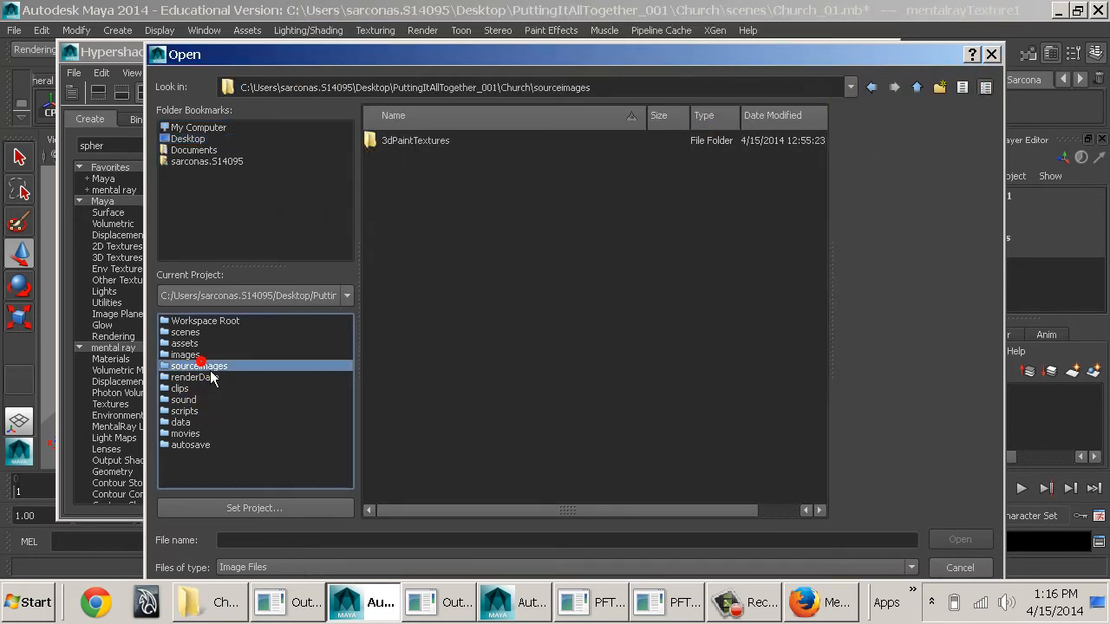
pyautogui.rightClick(427, 204)
pyautogui.click(449, 209)
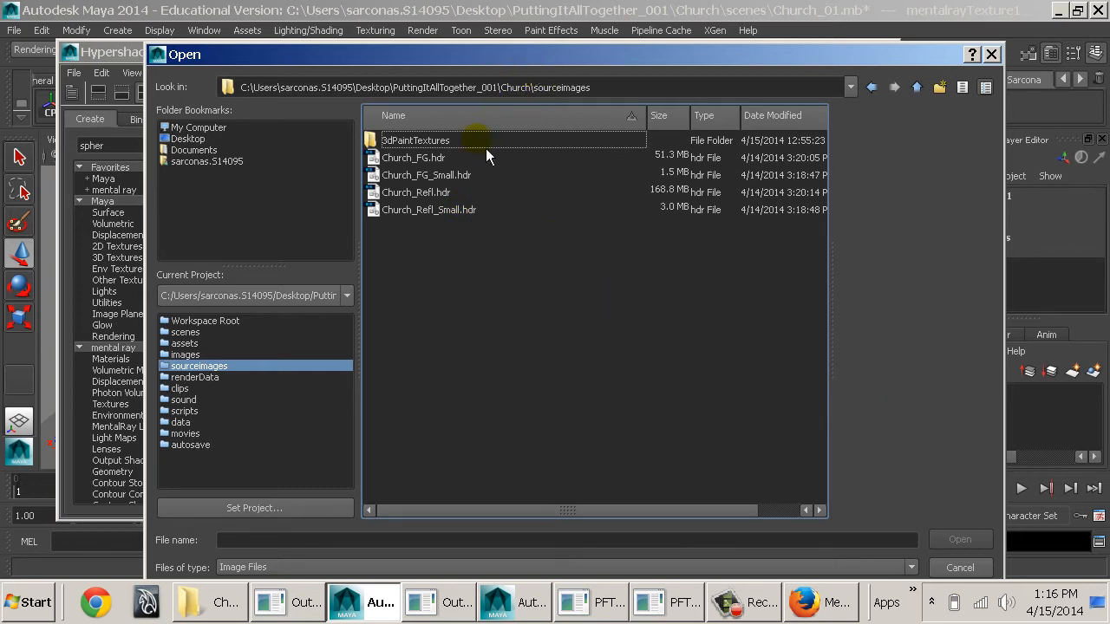
# - Load Church_FG_Small.hdr as the image of FG's mental ray texture and close its attributes
pyautogui.click(438, 175)
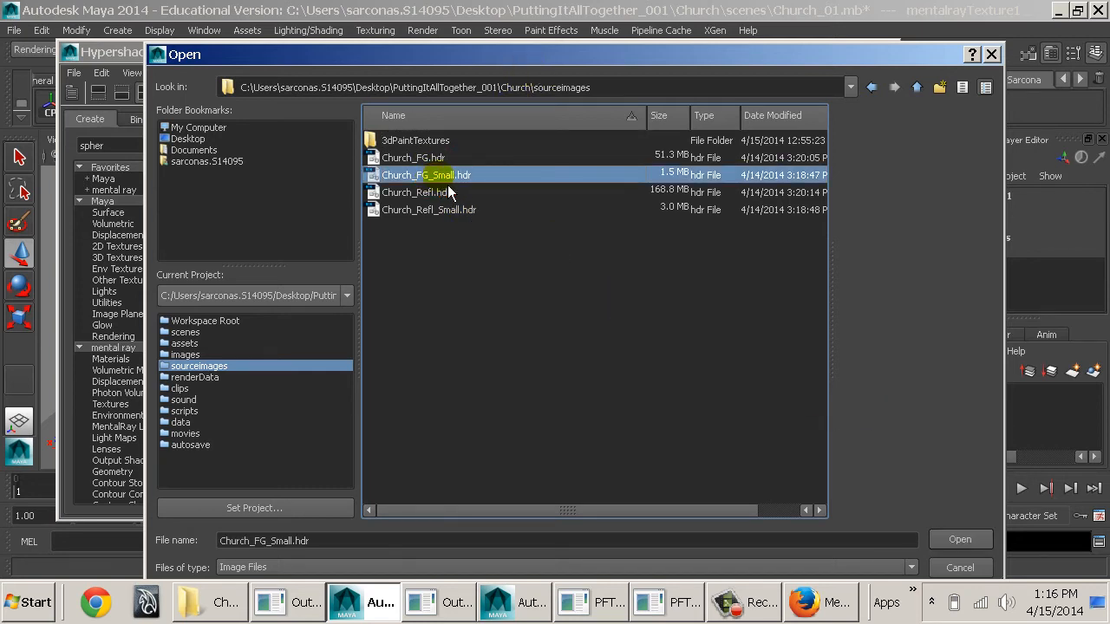
pyautogui.doubleClick(437, 177)
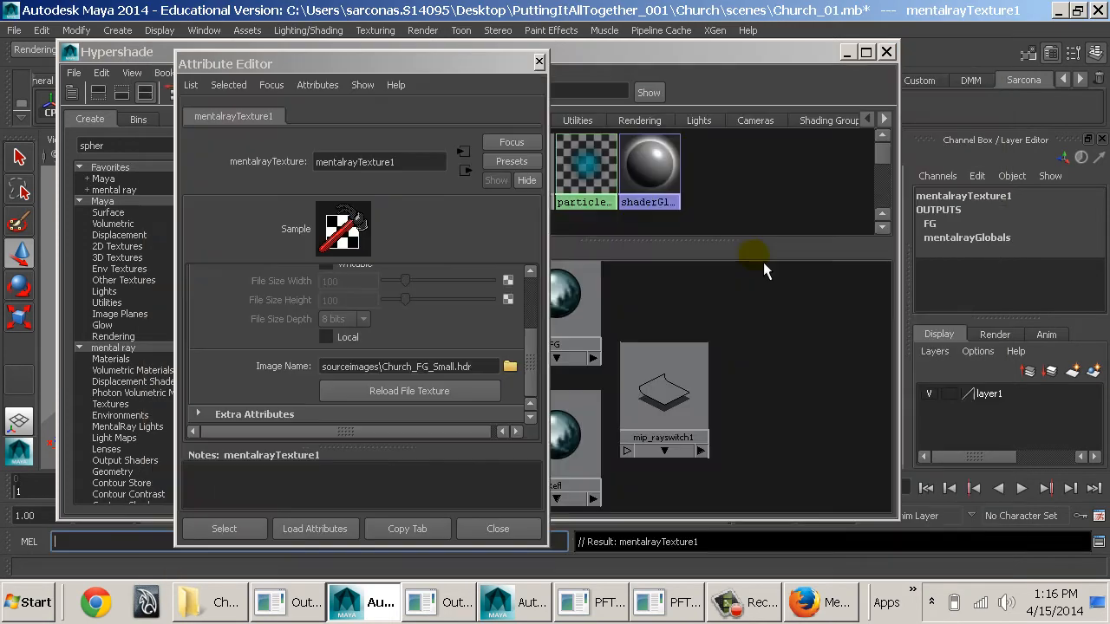
pyautogui.click(524, 531)
# - Connect a new mental ray texture to the Refl node's Texture attribute, load Church_Refl_Small.hdr as its image and close its attributes
pyautogui.doubleClick(568, 426)
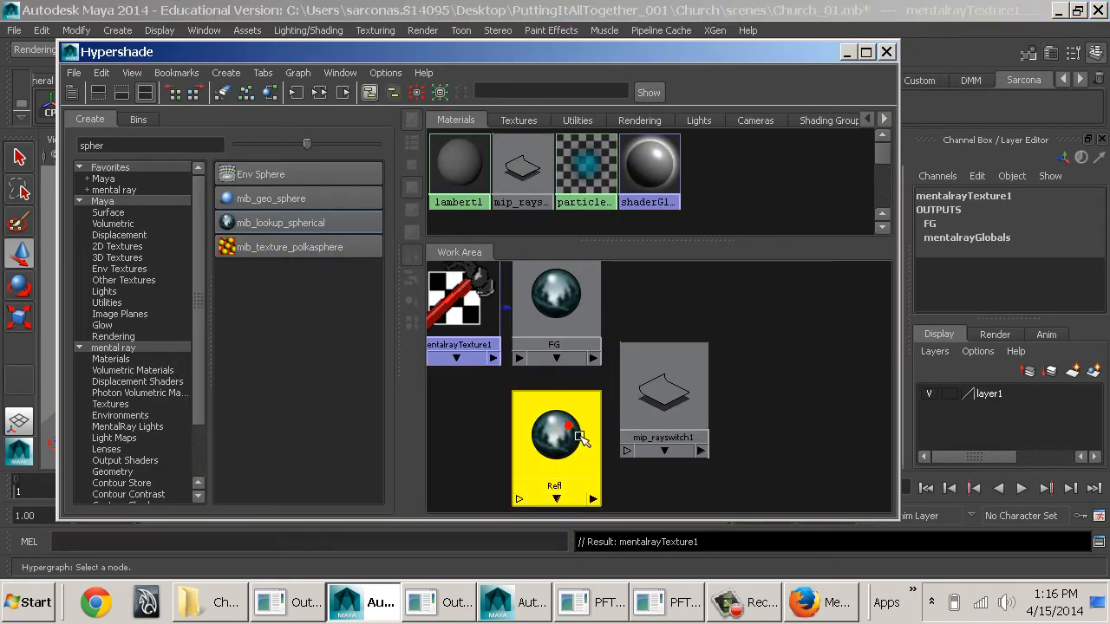
pyautogui.click(516, 352)
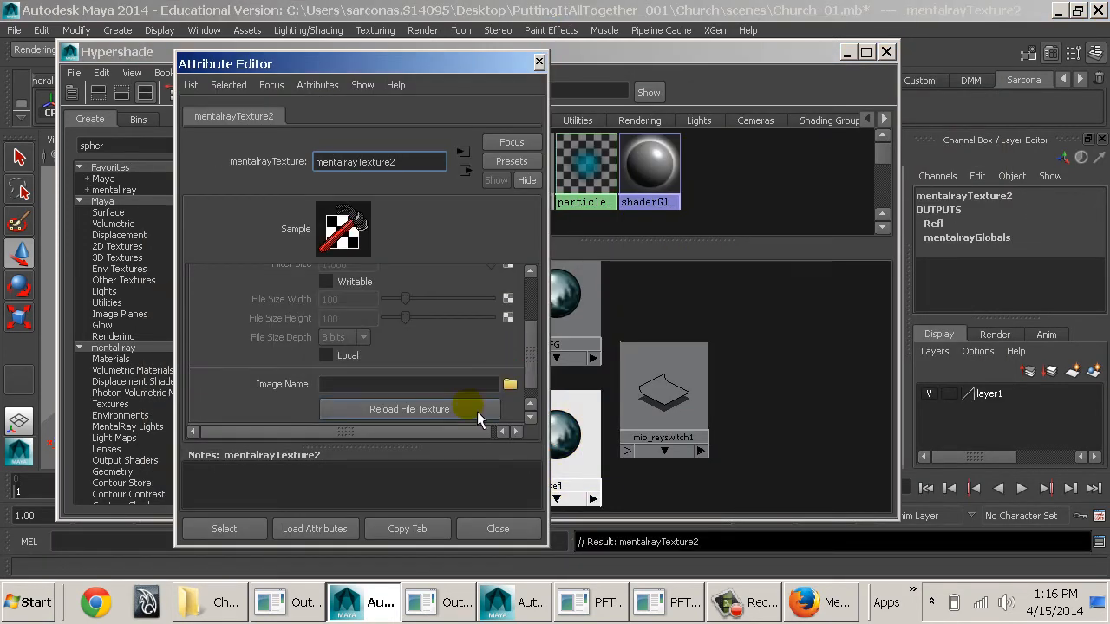
pyautogui.click(510, 383)
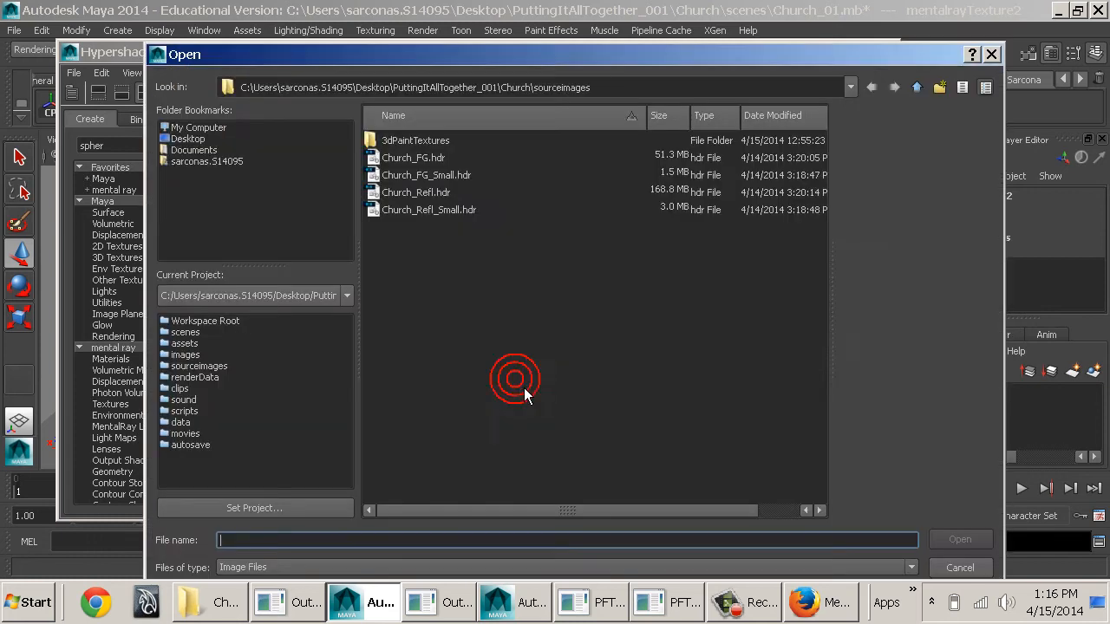
pyautogui.click(438, 210)
pyautogui.doubleClick(446, 217)
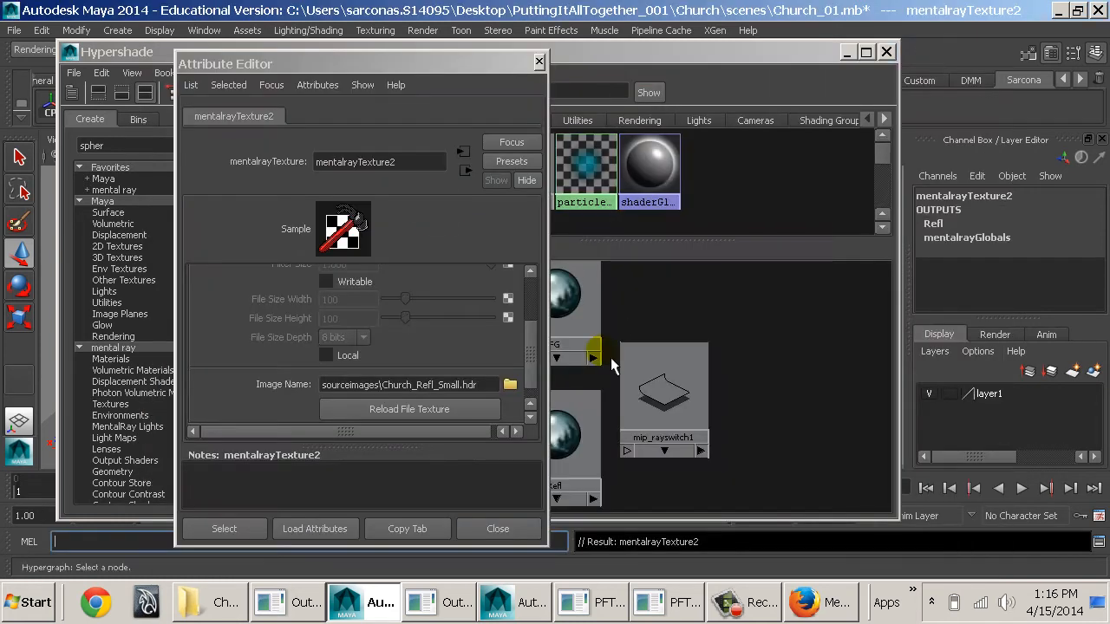
pyautogui.click(531, 530)
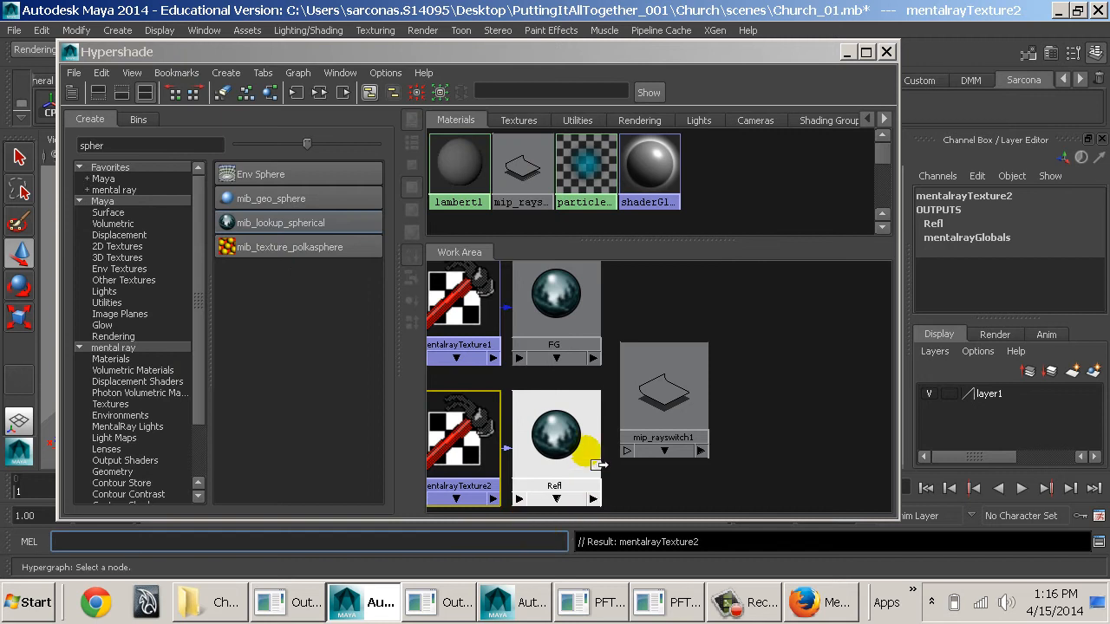
# - Move the mip_rayswitch1 node away from FG and Refl and open its attributes beside the Hypershade
pyautogui.moveTo(647, 408); pyautogui.dragTo(751, 397)
pyautogui.scroll(-2, 747, 390)
pyautogui.keyDown('alt'); pyautogui.moveTo(741, 380); pyautogui.dragTo(600, 381, button='middle'); pyautogui.keyUp('alt')
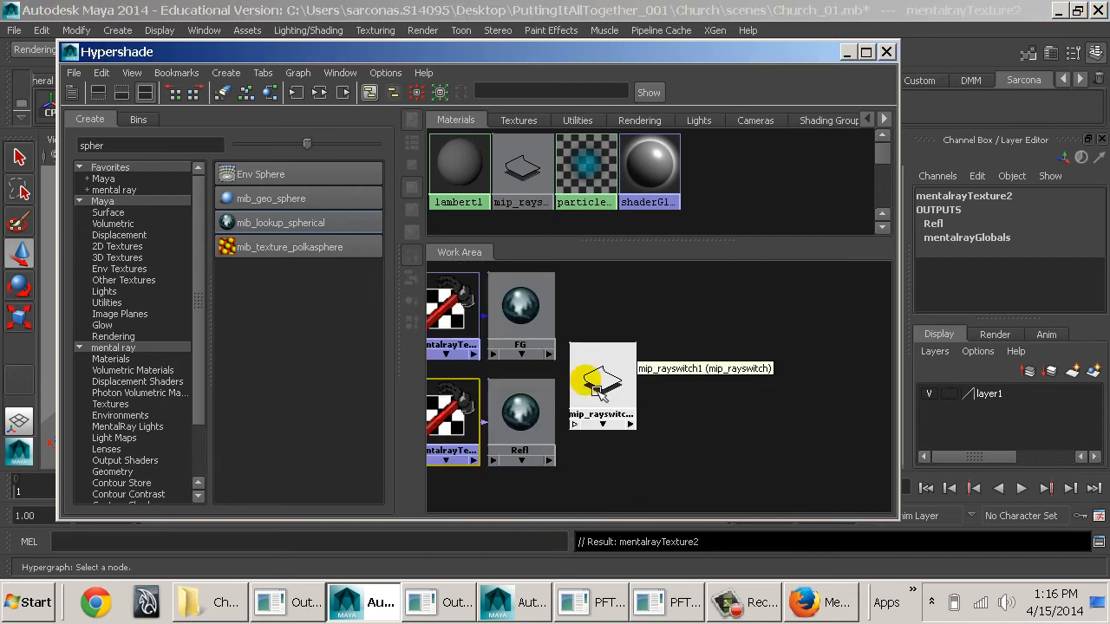
pyautogui.moveTo(588, 381); pyautogui.dragTo(625, 380)
pyautogui.moveTo(659, 55); pyautogui.dragTo(558, 51)
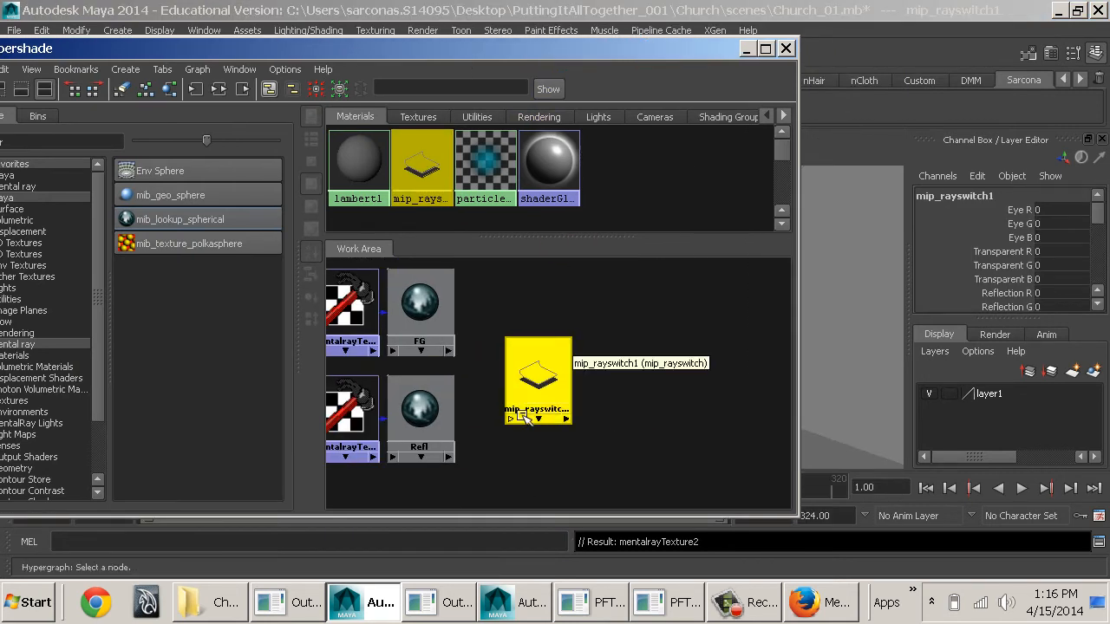
pyautogui.doubleClick(540, 364)
pyautogui.moveTo(437, 62); pyautogui.dragTo(944, 57)
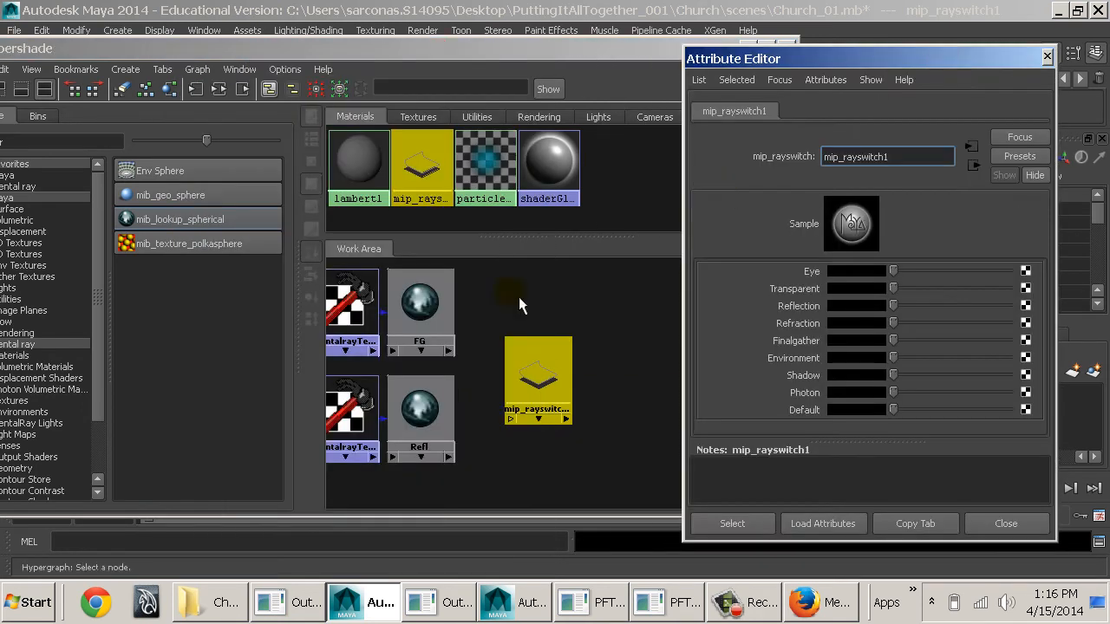
pyautogui.click(31, 142)
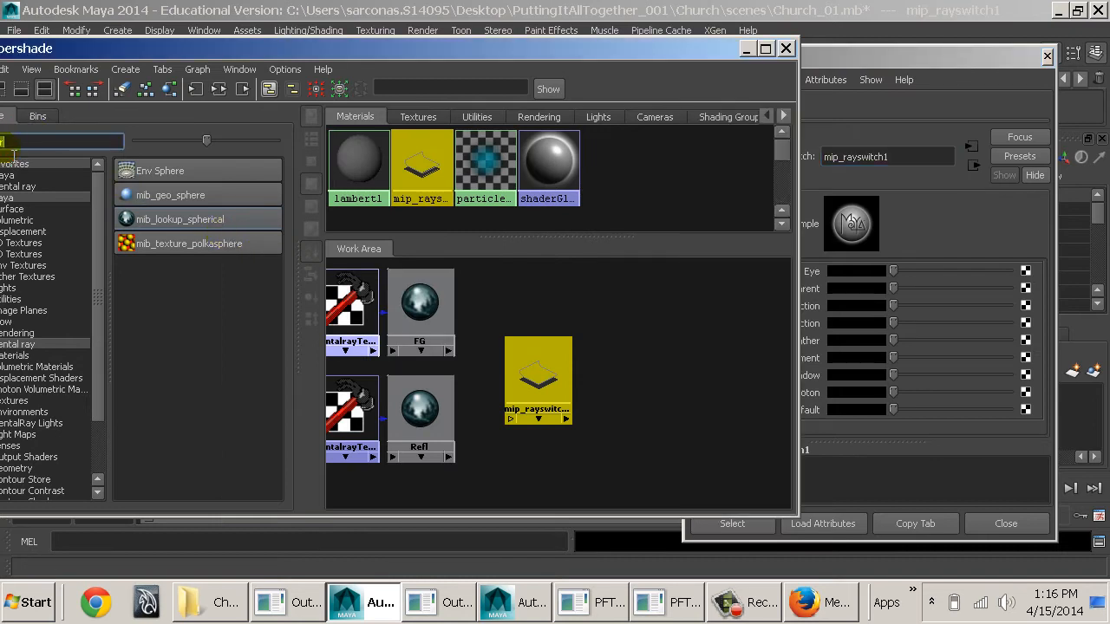
pyautogui.write('mip')
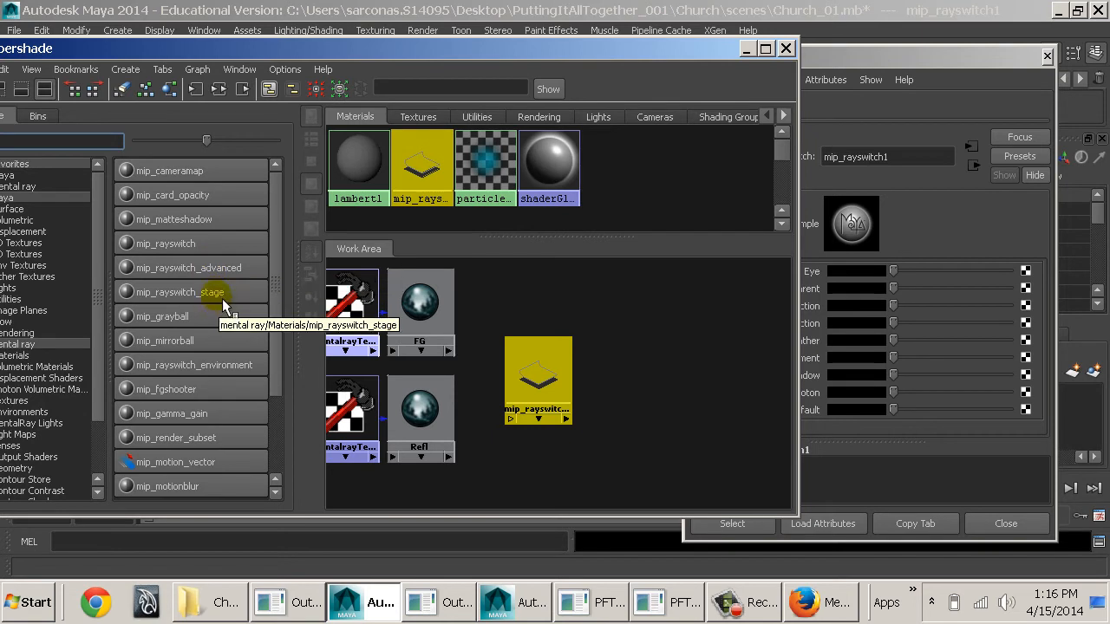
pyautogui.click(225, 271)
pyautogui.moveTo(388, 413); pyautogui.dragTo(751, 399)
pyautogui.press('Delete')
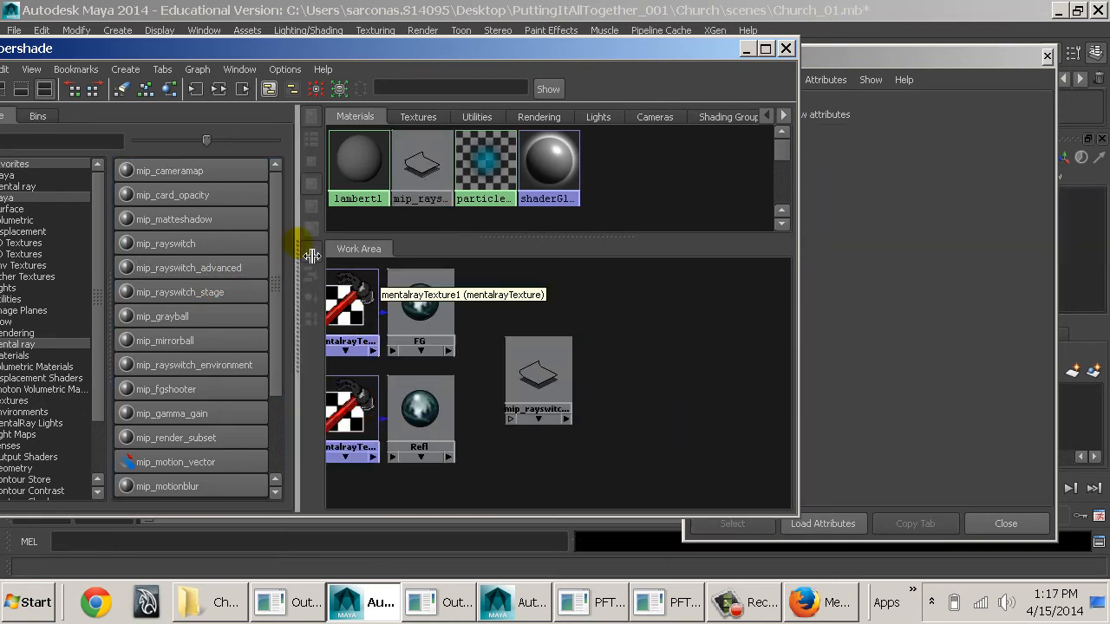
pyautogui.click(228, 171)
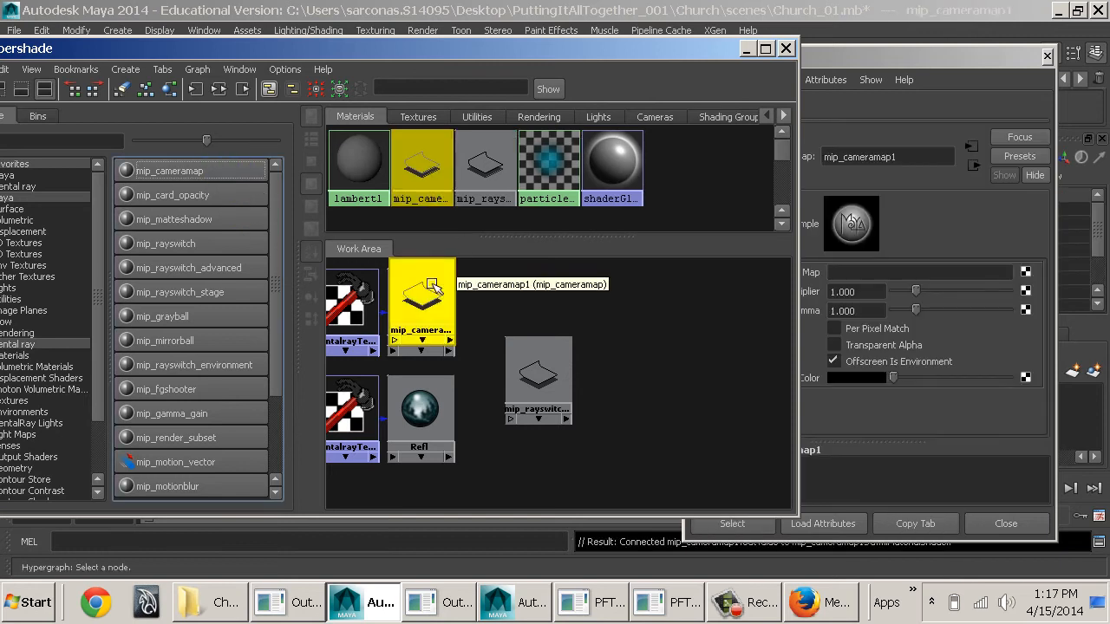
pyautogui.moveTo(433, 298); pyautogui.dragTo(645, 328)
pyautogui.press('Delete')
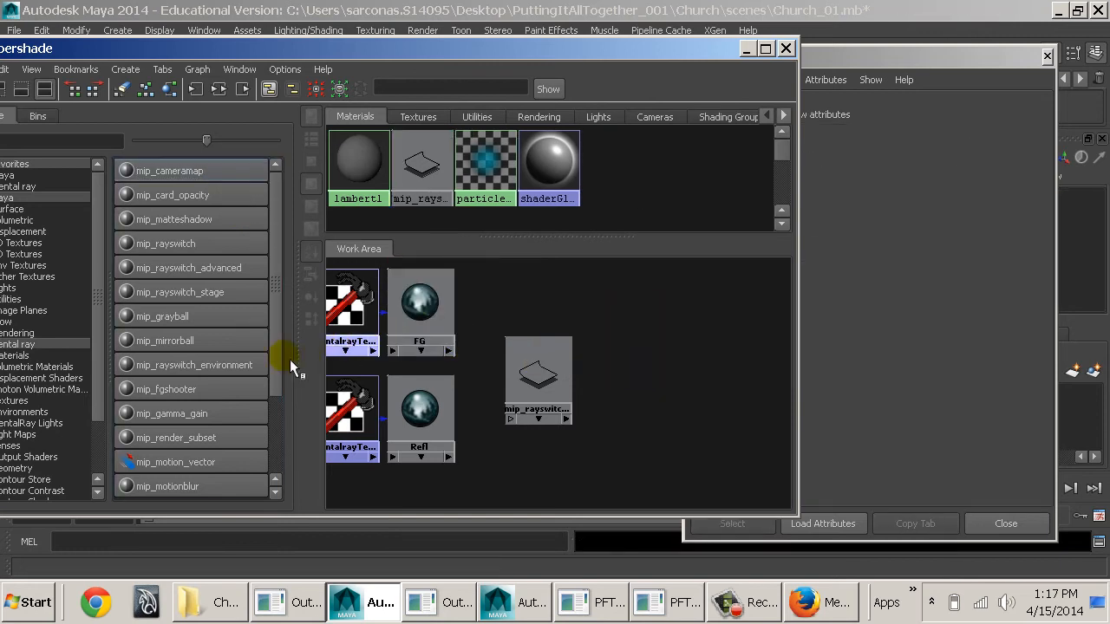
pyautogui.click(256, 365)
pyautogui.moveTo(434, 384); pyautogui.dragTo(659, 380)
pyautogui.click(956, 219)
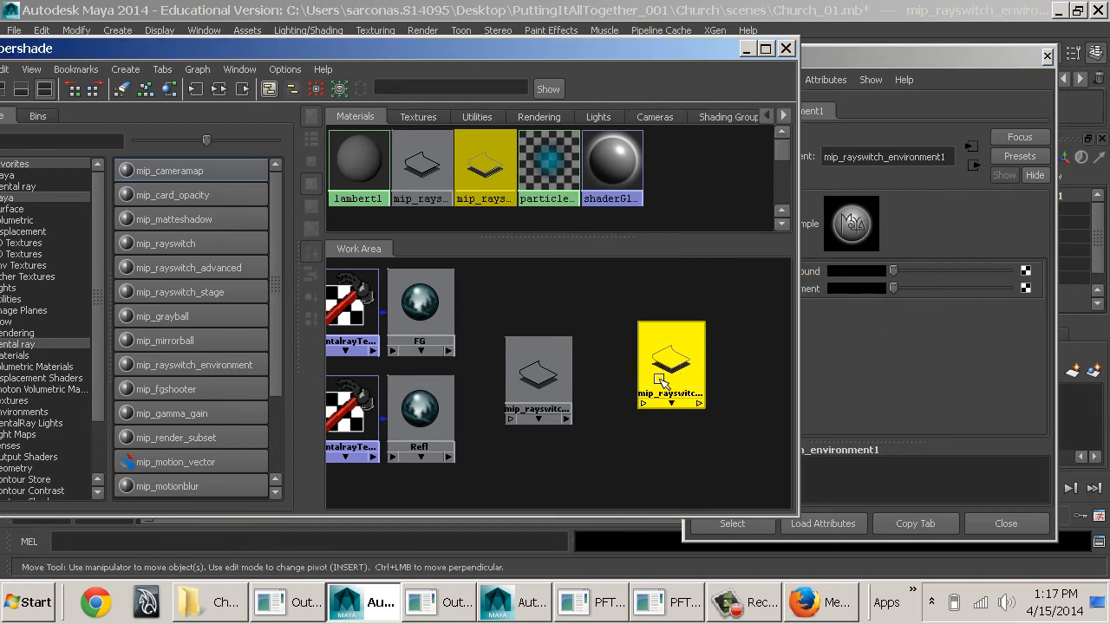
pyautogui.press('Delete')
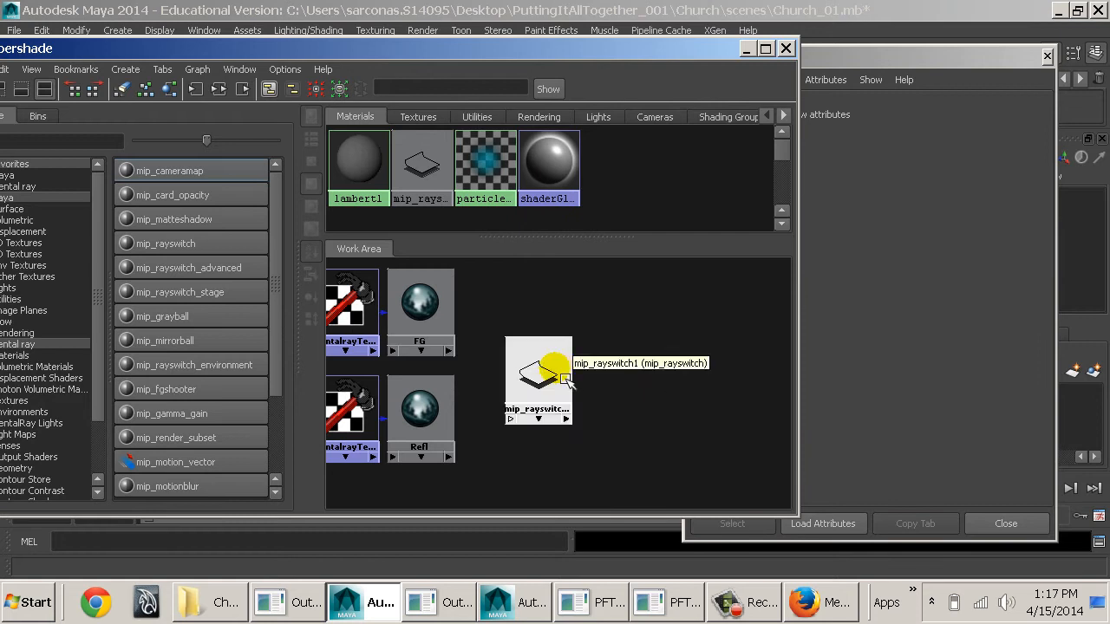
# - Show mip_rayswitch1's attributes next to a narrowed Hypershade and connect the FG node to its Finalgather attribute
pyautogui.click(563, 378)
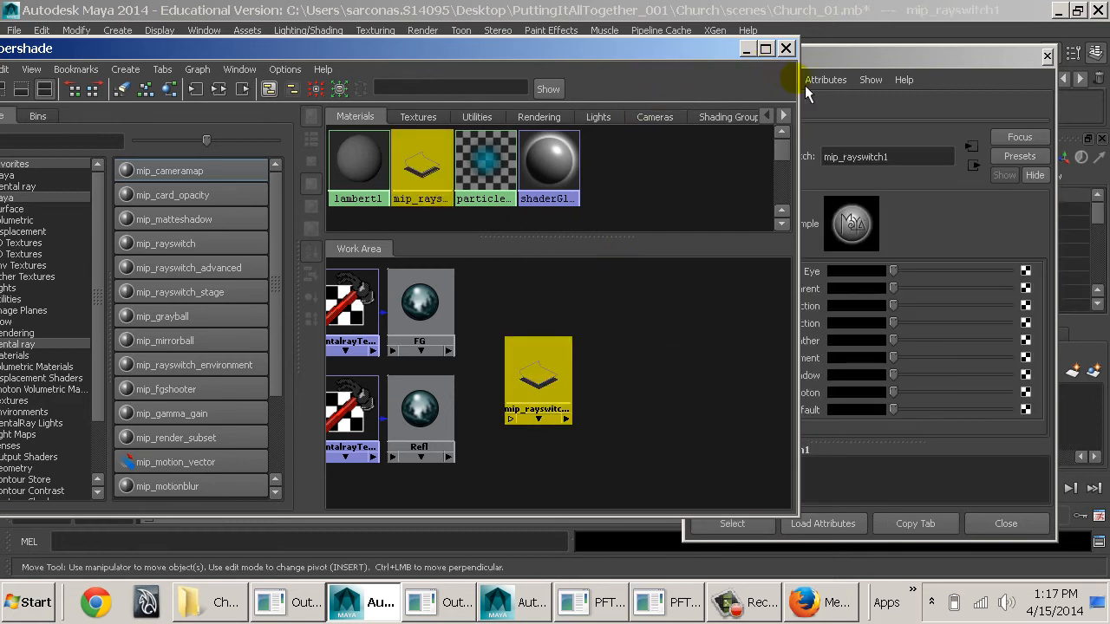
pyautogui.moveTo(797, 82); pyautogui.dragTo(707, 85)
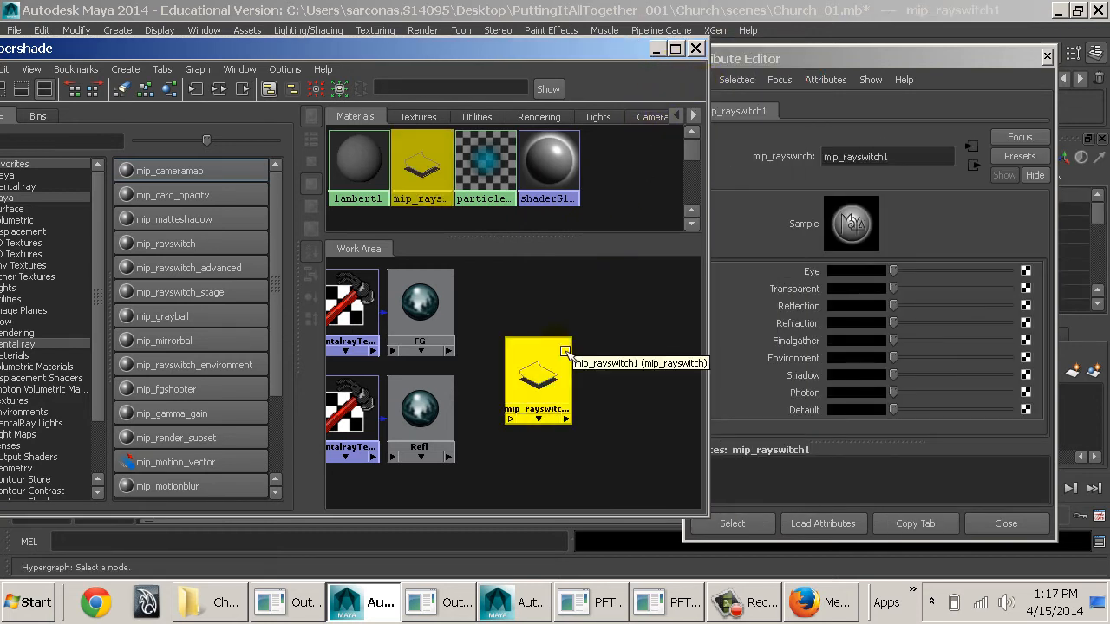
pyautogui.keyDown('alt'); pyautogui.moveTo(504, 352); pyautogui.dragTo(563, 356, button='middle'); pyautogui.keyUp('alt')
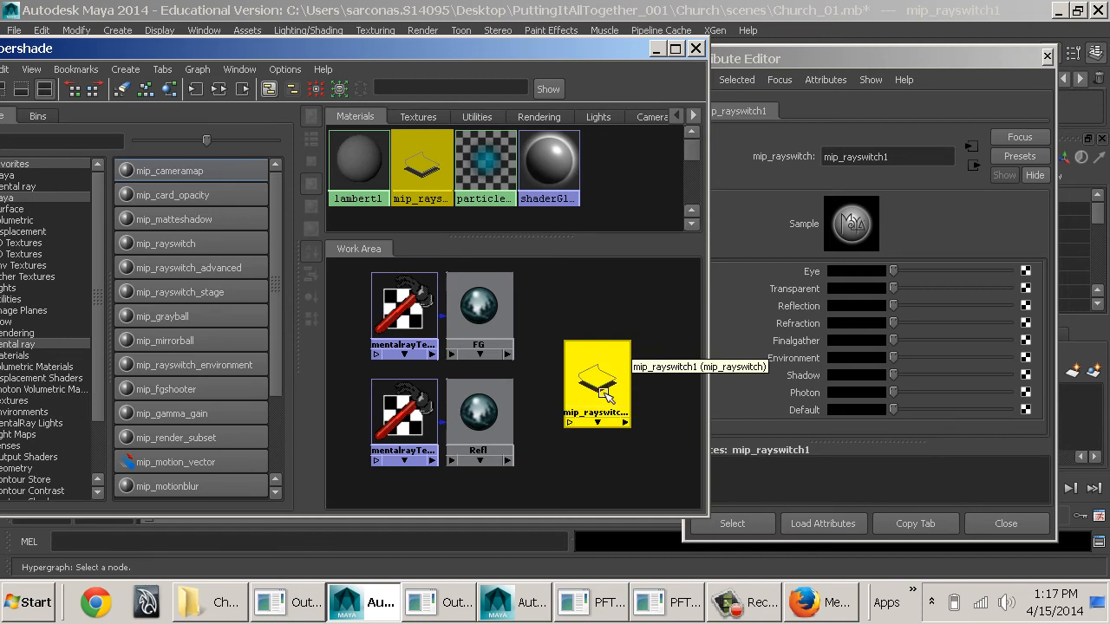
pyautogui.moveTo(605, 394)
pyautogui.mouseDown(button='middle')
pyautogui.moveTo(495, 336)
pyautogui.moveTo(496, 406)
pyautogui.moveTo(486, 338)
pyautogui.moveTo(572, 311)
pyautogui.moveTo(789, 342)
pyautogui.mouseUp(button='middle')
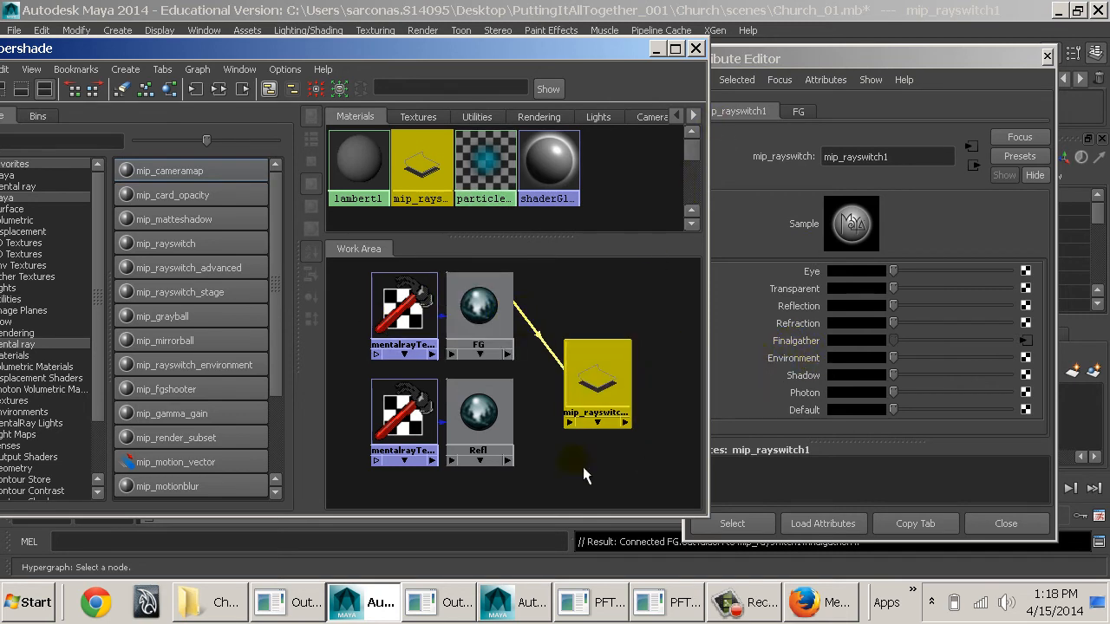
# - Connect the Refl node to the Environment, Refraction, Reflection and Transparent attributes of mip_rayswitch1
pyautogui.moveTo(475, 438); pyautogui.dragTo(770, 361, button='middle')
pyautogui.moveTo(480, 438); pyautogui.dragTo(774, 323, button='middle')
pyautogui.moveTo(507, 410); pyautogui.dragTo(758, 318, button='middle')
pyautogui.moveTo(488, 416); pyautogui.dragTo(758, 305, button='middle')
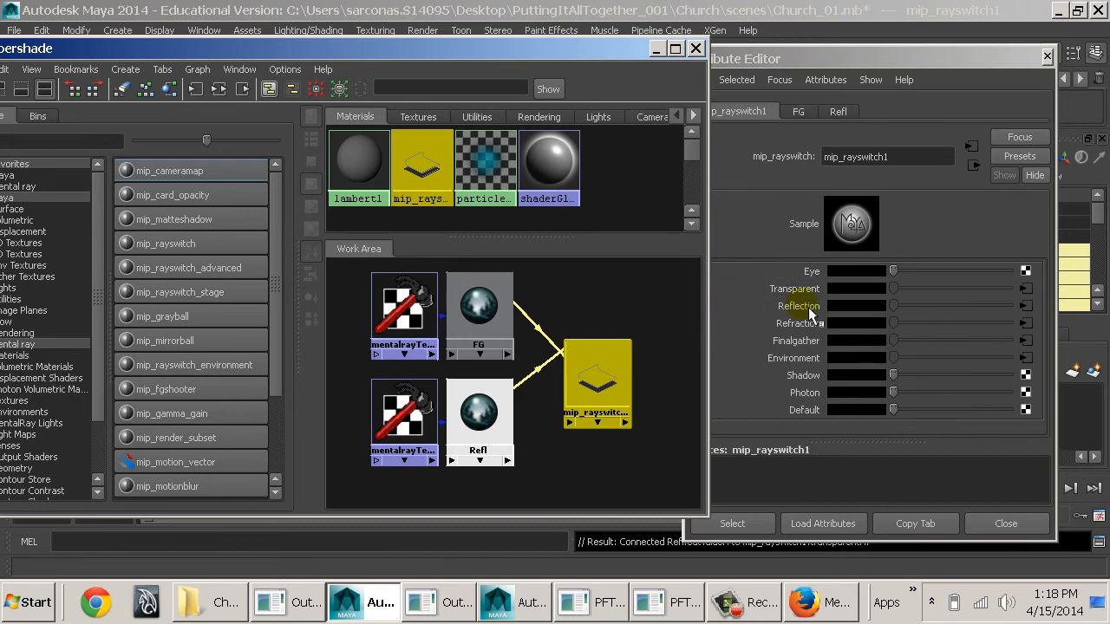
# - Search the node list for "alpha", create a mib_color_alpha node and place it above mip_rayswitch1
pyautogui.click(641, 314)
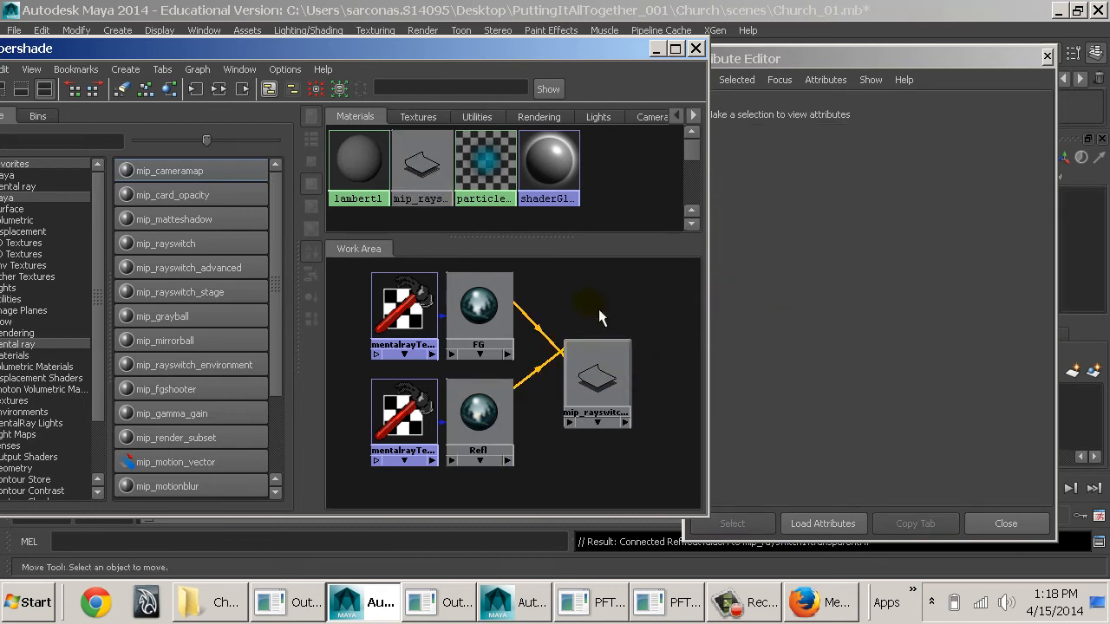
pyautogui.keyDown('alt'); pyautogui.moveTo(598, 309); pyautogui.dragTo(584, 337, button='middle'); pyautogui.keyUp('alt')
pyautogui.scroll(-1, 583, 338)
pyautogui.click(584, 390)
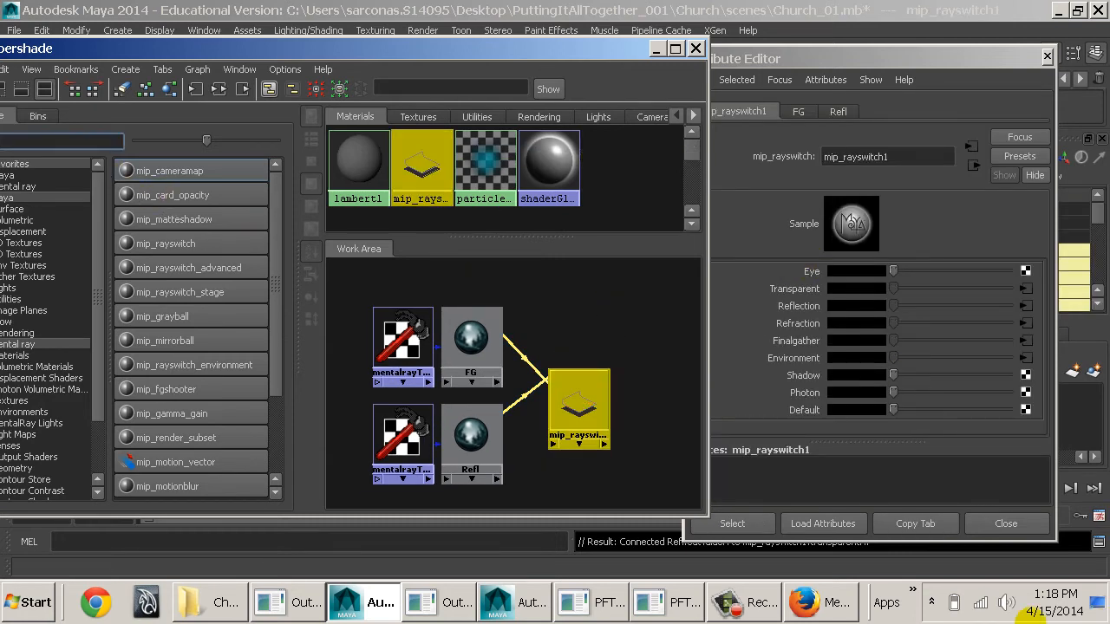
pyautogui.press('BackSpace')
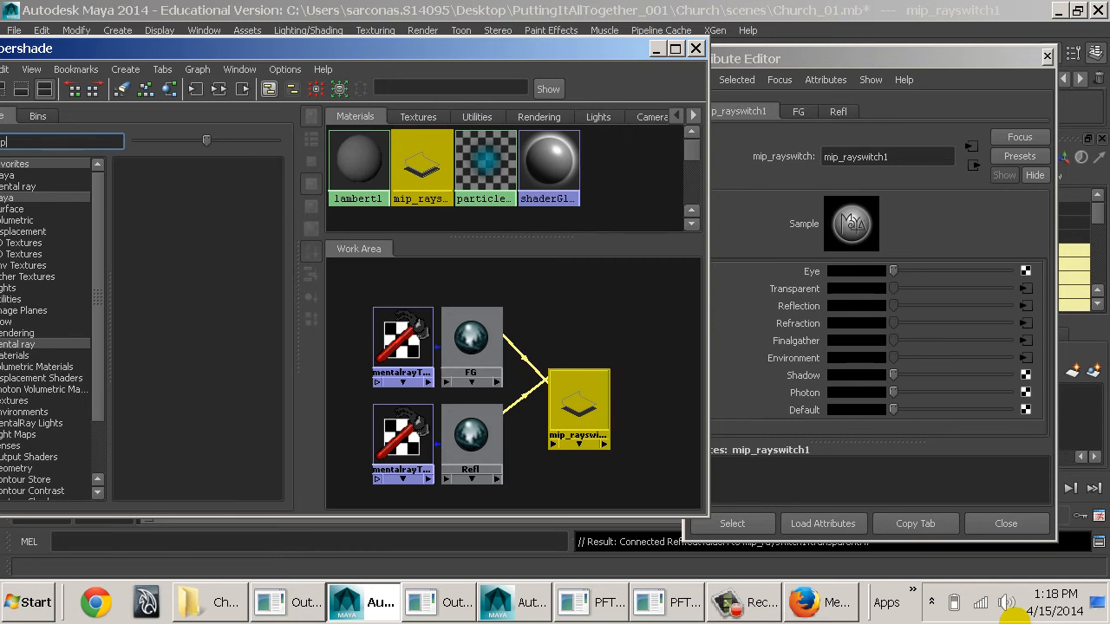
pyautogui.press('BackSpace')
pyautogui.press('BackSpace')
pyautogui.press('BackSpace')
pyautogui.press('BackSpace')
pyautogui.press('BackSpace')
pyautogui.write('alpha')
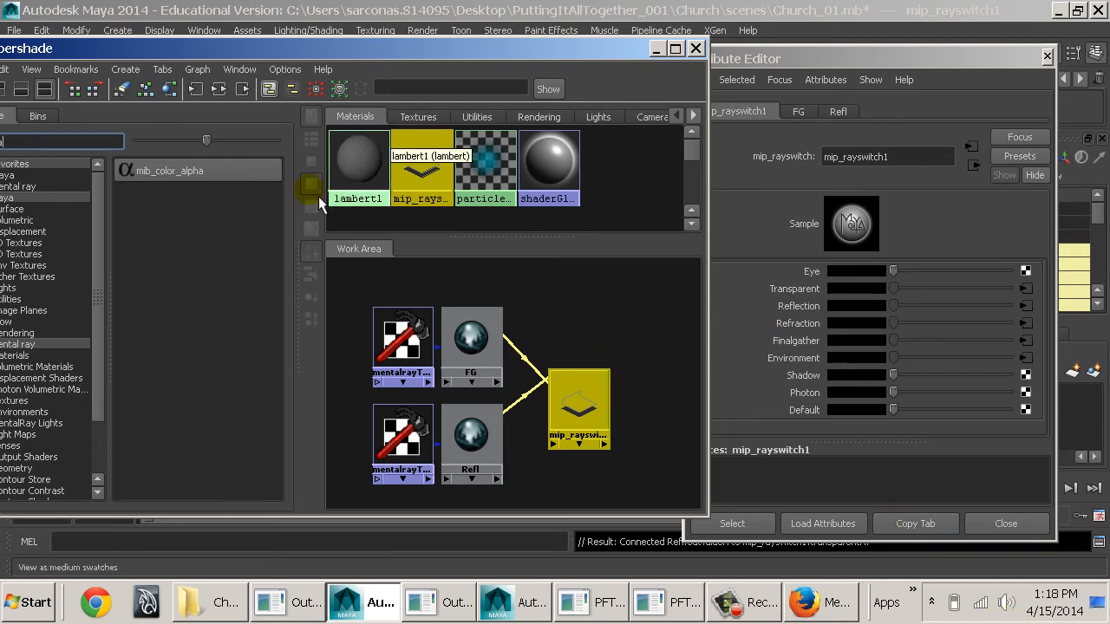
pyautogui.click(143, 169)
pyautogui.moveTo(366, 289); pyautogui.dragTo(554, 287)
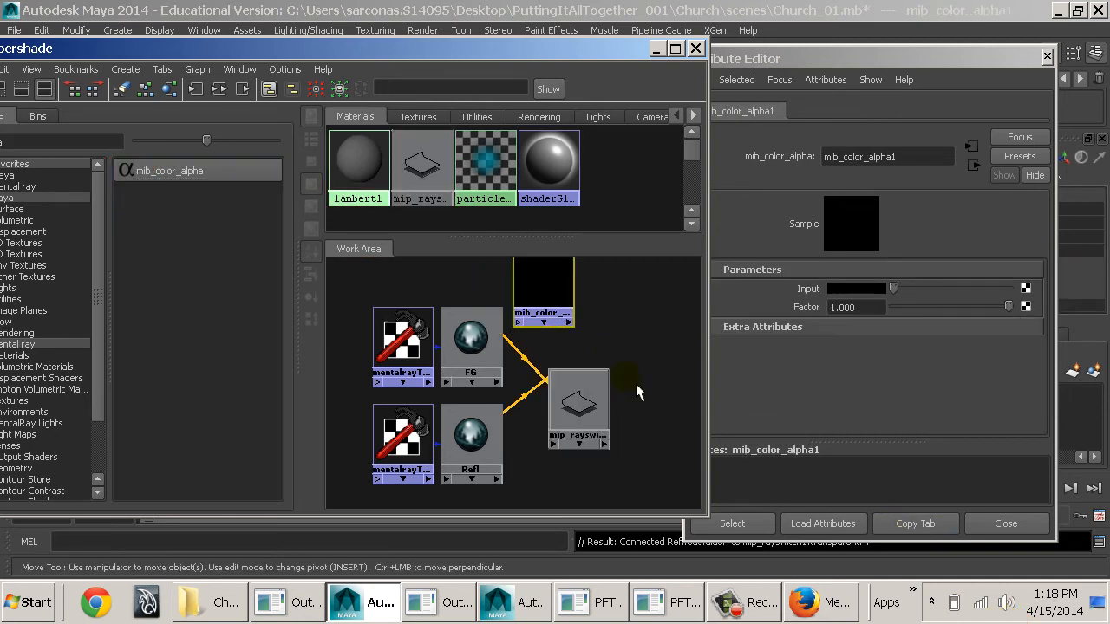
# - Connect the mib_color_alpha node to the Eye attribute of mip_rayswitch1
pyautogui.moveTo(564, 295); pyautogui.dragTo(572, 400, button='middle')
pyautogui.click(572, 399)
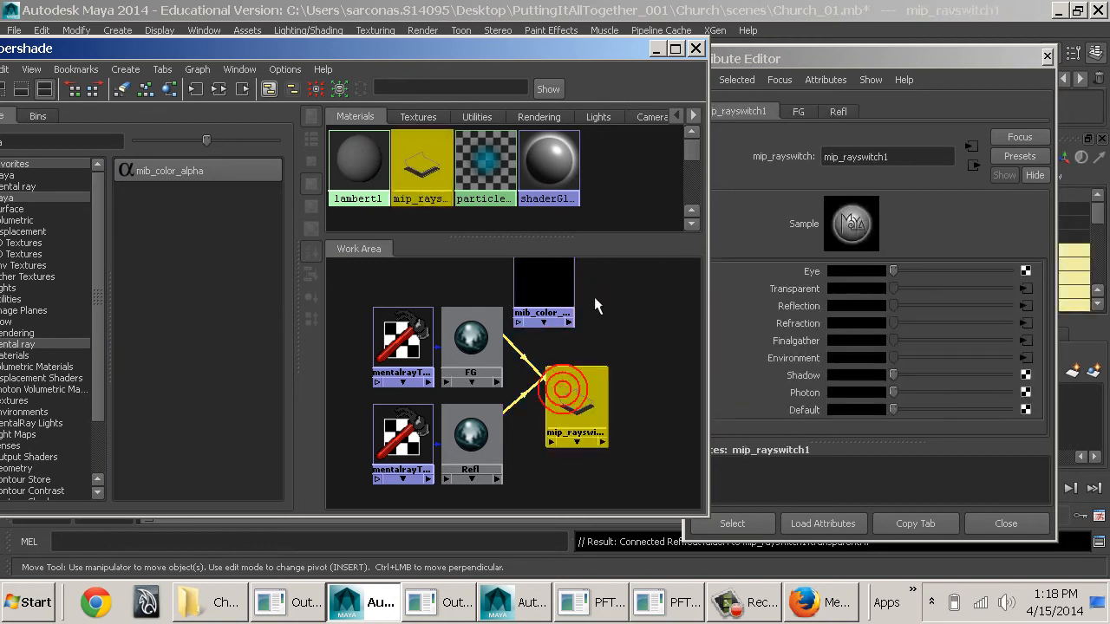
pyautogui.moveTo(559, 301); pyautogui.dragTo(816, 268, button='middle')
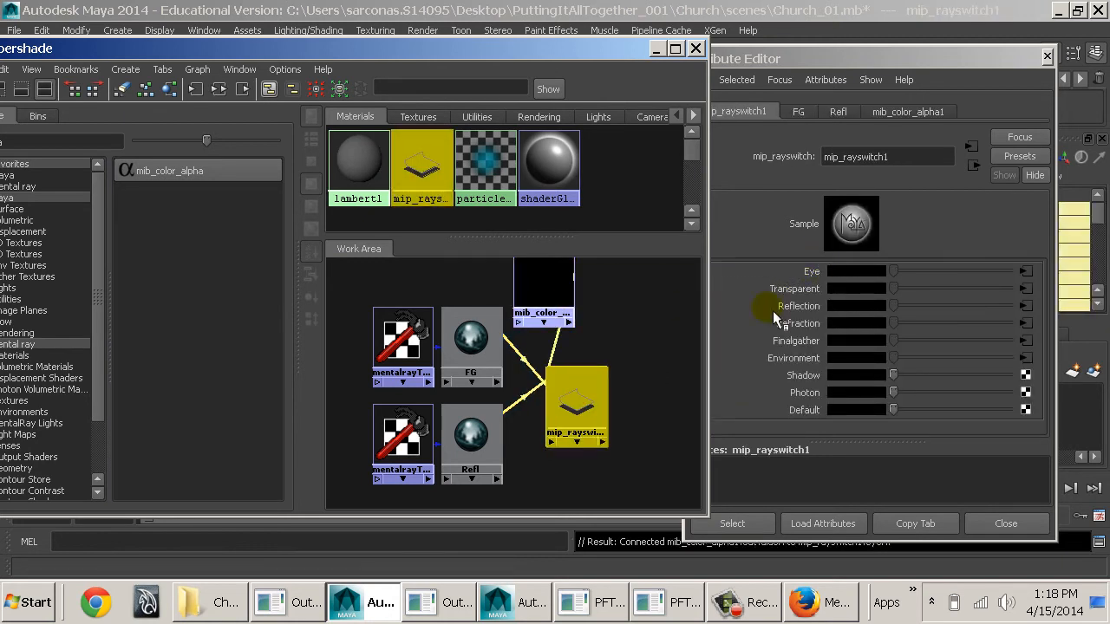
# - Set the mib_color_alpha node's Factor to 0, place the node above FG and select mip_rayswitch1 again
pyautogui.click(526, 305)
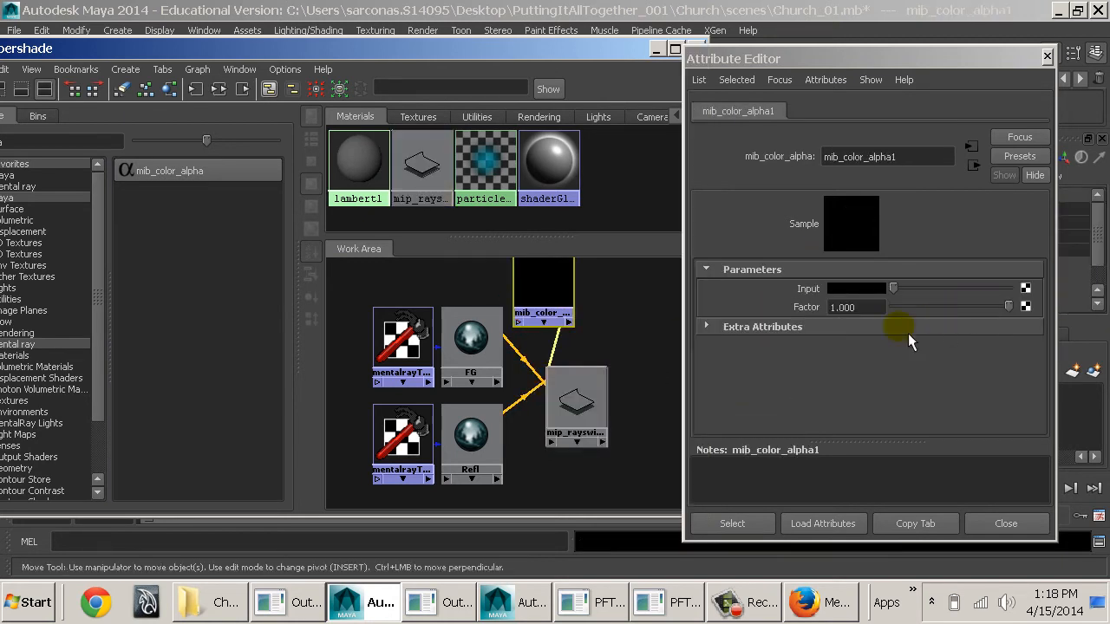
pyautogui.moveTo(1024, 317); pyautogui.dragTo(1016, 316)
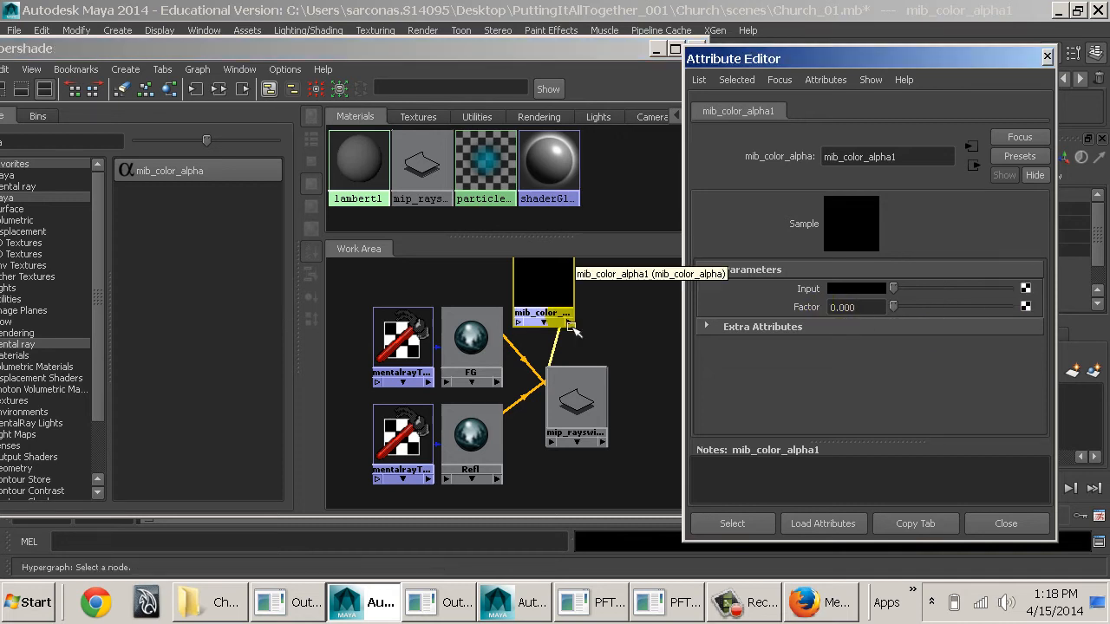
pyautogui.moveTo(560, 305); pyautogui.dragTo(480, 275)
pyautogui.click(596, 311)
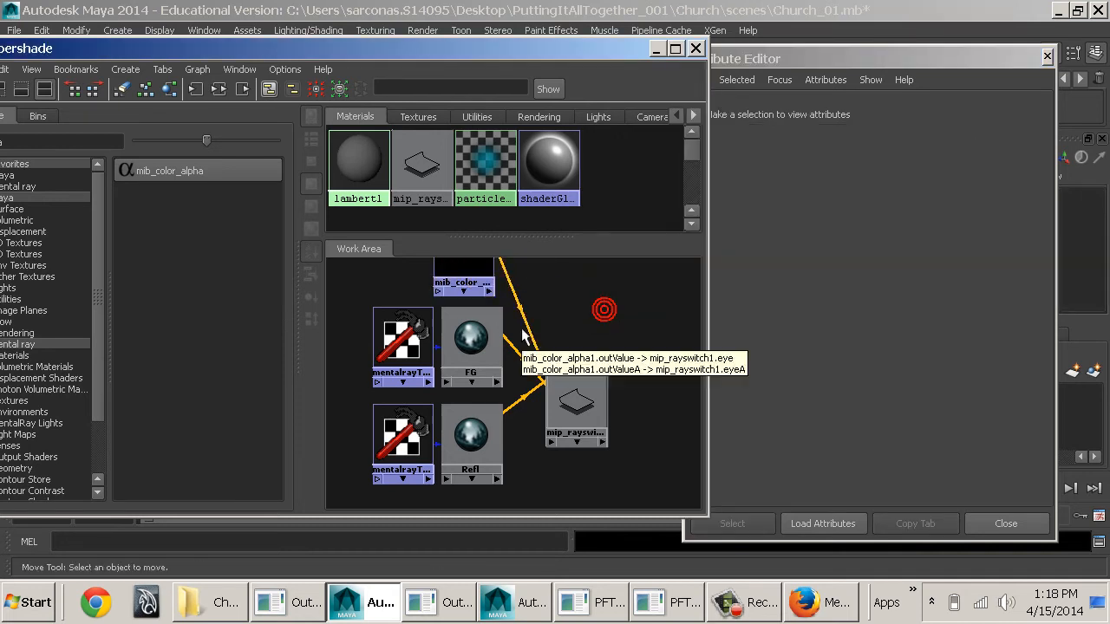
pyautogui.click(559, 308)
pyautogui.click(594, 371)
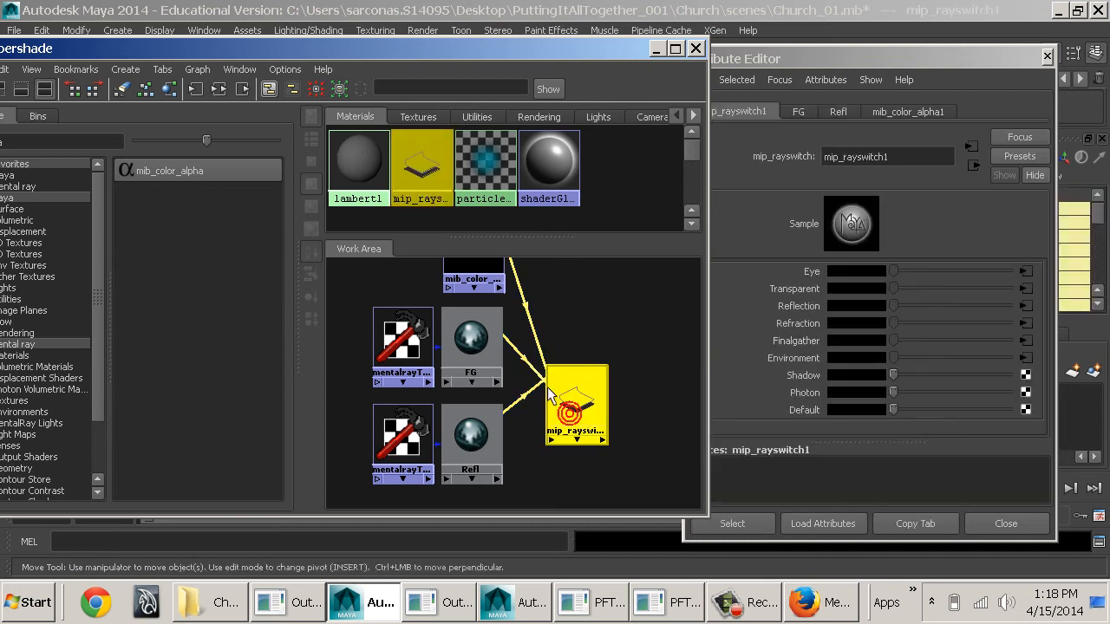
# - Search the node list for "camer", create a mip_cameramap node and place it on the output side of mip_rayswitch1
pyautogui.moveTo(138, 48); pyautogui.dragTo(232, 42)
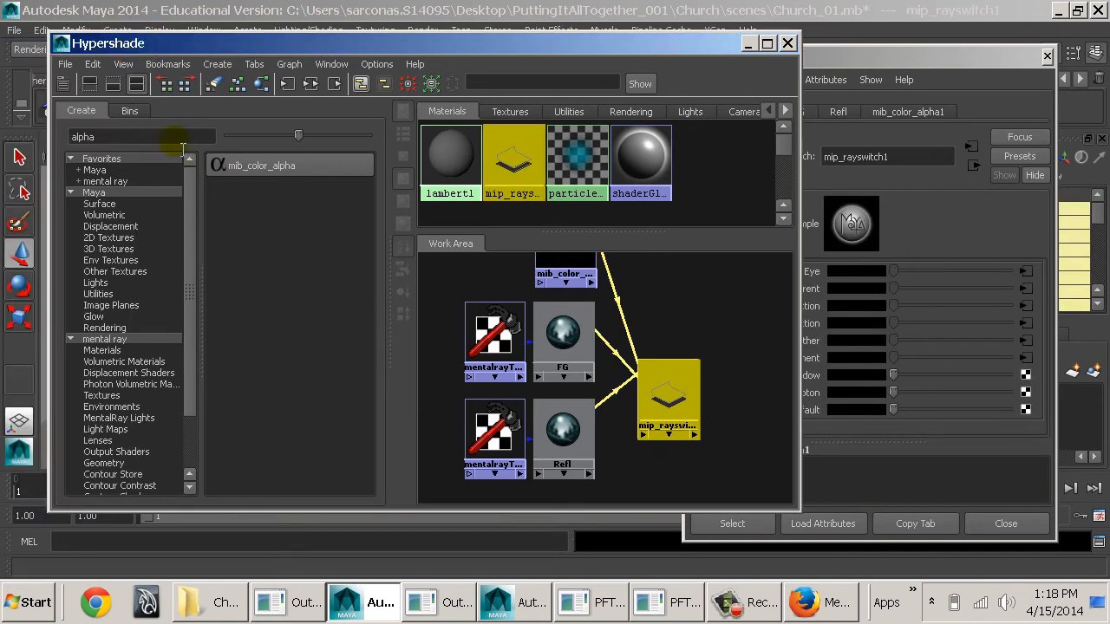
pyautogui.doubleClick(173, 139)
pyautogui.write('camer')
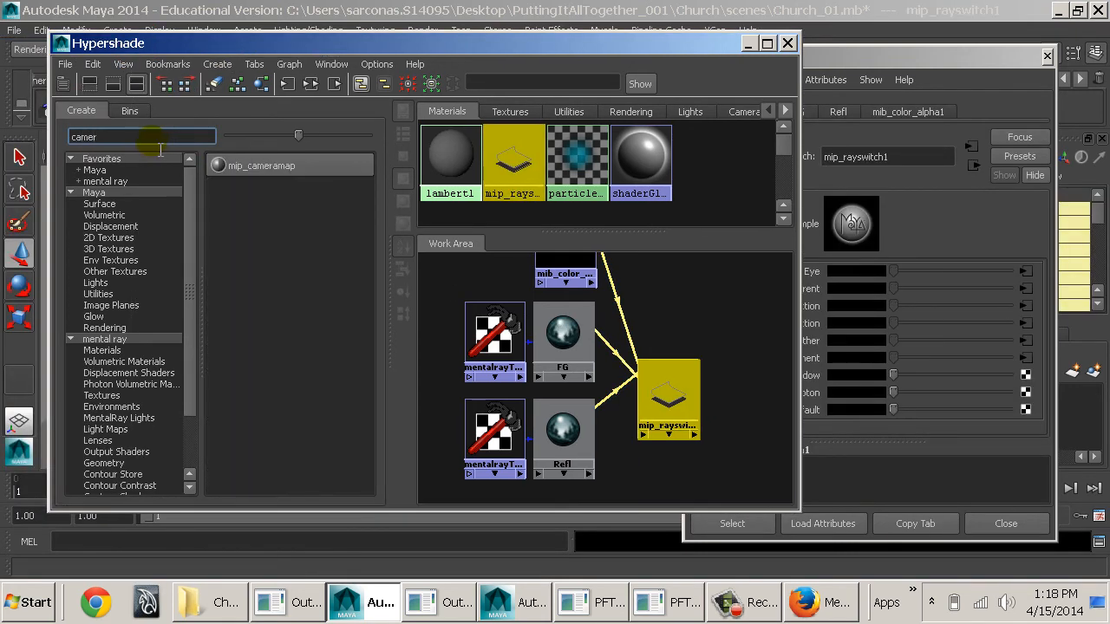
pyautogui.click(242, 165)
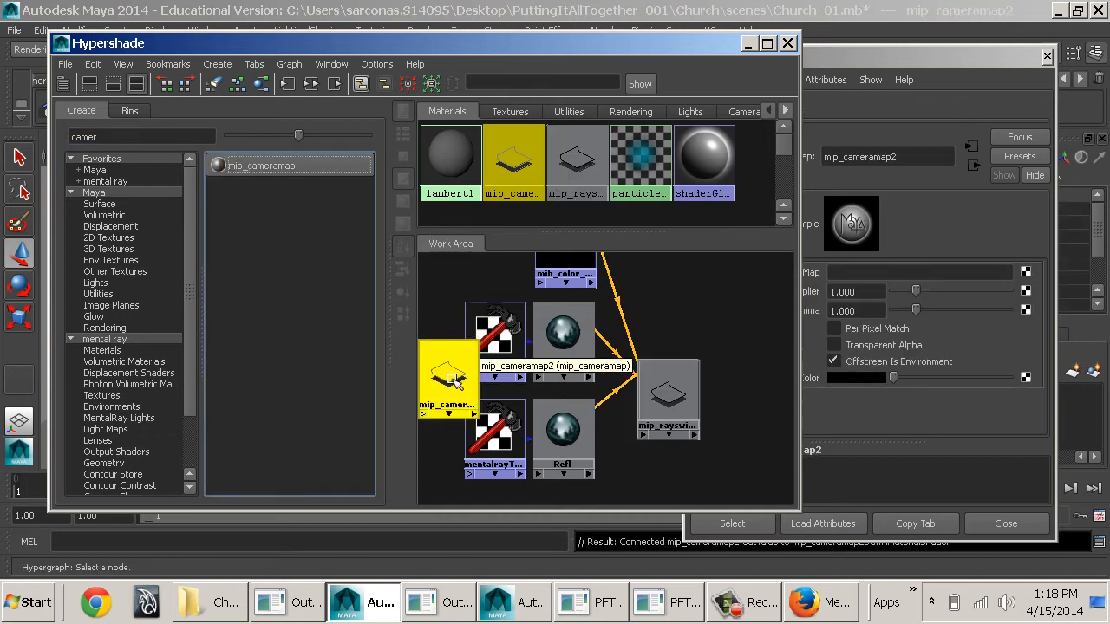
pyautogui.moveTo(451, 390); pyautogui.dragTo(754, 408)
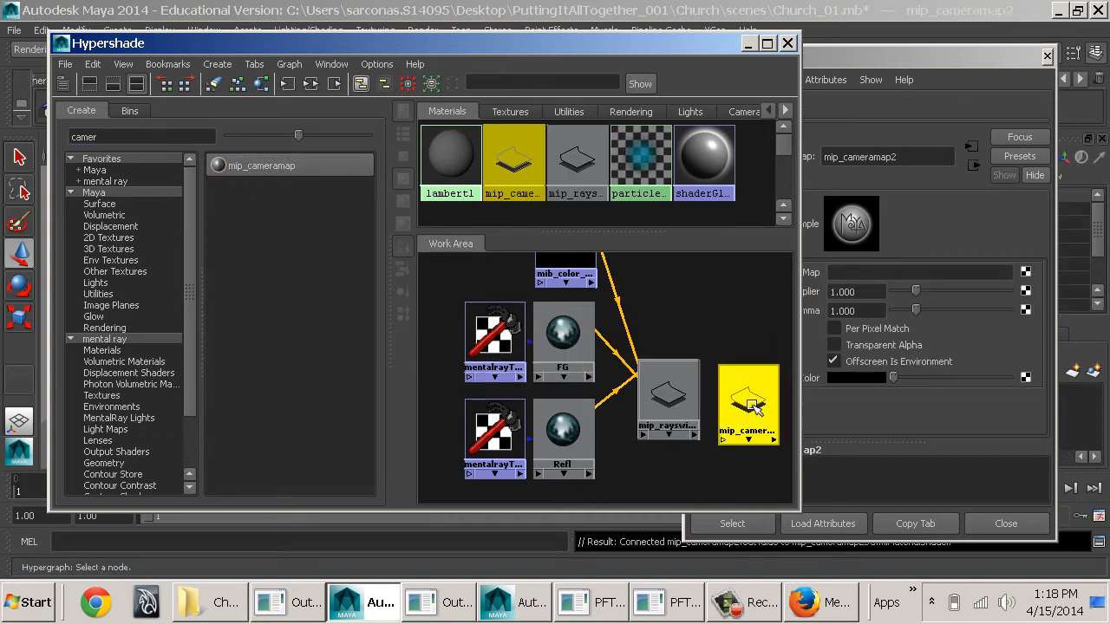
# - Move the new mip_cameramap node below mip_rayswitch1, beneath the reflection branch of the network
pyautogui.keyDown('alt'); pyautogui.moveTo(693, 340); pyautogui.dragTo(614, 299, button='middle'); pyautogui.keyUp('alt')
pyautogui.moveTo(681, 384); pyautogui.dragTo(640, 484)
pyautogui.keyDown('alt'); pyautogui.moveTo(695, 424); pyautogui.dragTo(737, 378, button='middle'); pyautogui.keyUp('alt')
pyautogui.moveTo(681, 417); pyautogui.dragTo(649, 448)
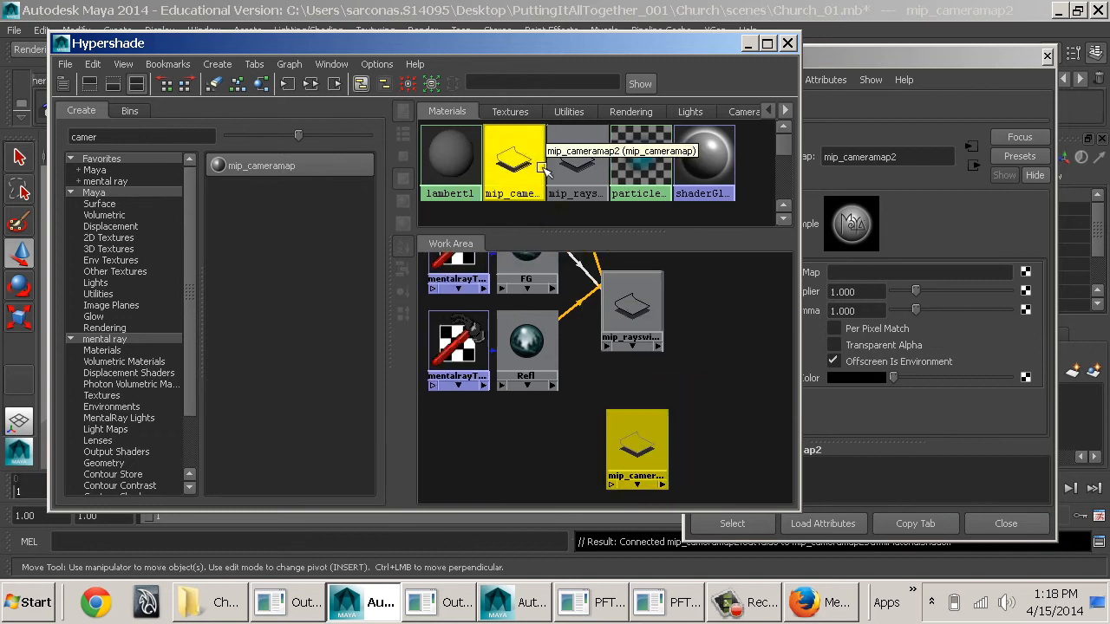
# - Search the node list for "fi", create a File texture node and place it on the input side of the mip_cameramap node
pyautogui.moveTo(127, 137); pyautogui.dragTo(71, 142)
pyautogui.write('f')
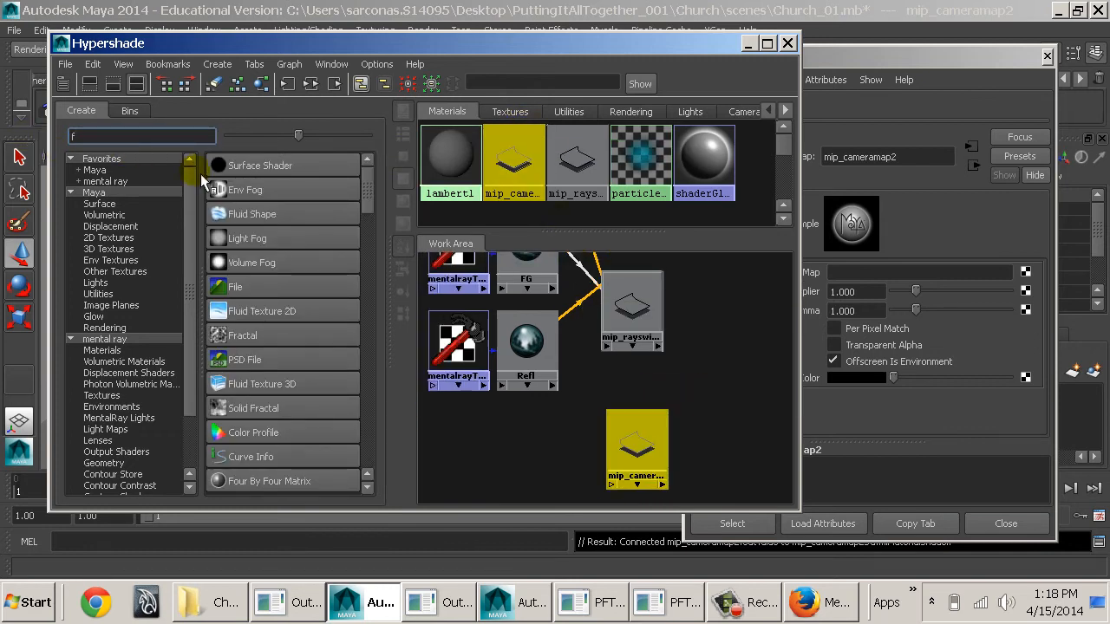
pyautogui.write('i')
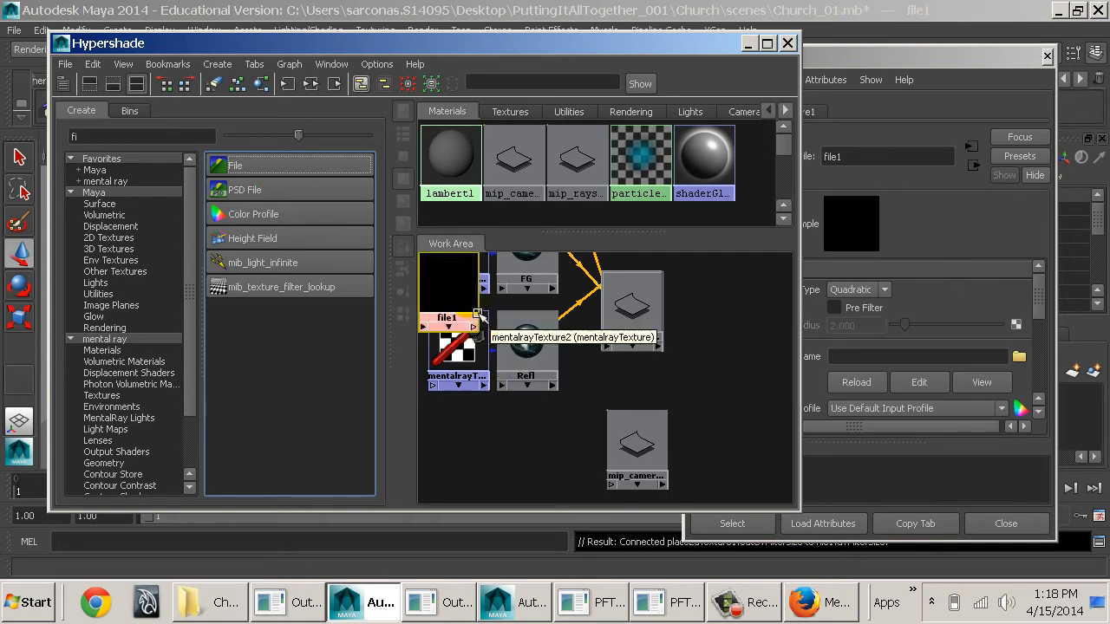
pyautogui.moveTo(476, 314); pyautogui.dragTo(522, 466)
pyautogui.keyDown('alt'); pyautogui.moveTo(615, 416); pyautogui.dragTo(673, 412, button='middle'); pyautogui.keyUp('alt')
pyautogui.scroll(-1, 542, 361)
pyautogui.moveTo(450, 295); pyautogui.dragTo(477, 437)
# - Line up the file1 and place2dTexture1 nodes in a row beneath the Refl branch, next to the mip_cameramap node
pyautogui.keyDown('alt'); pyautogui.moveTo(587, 287); pyautogui.dragTo(542, 332, button='middle'); pyautogui.keyUp('alt')
pyautogui.click(543, 330)
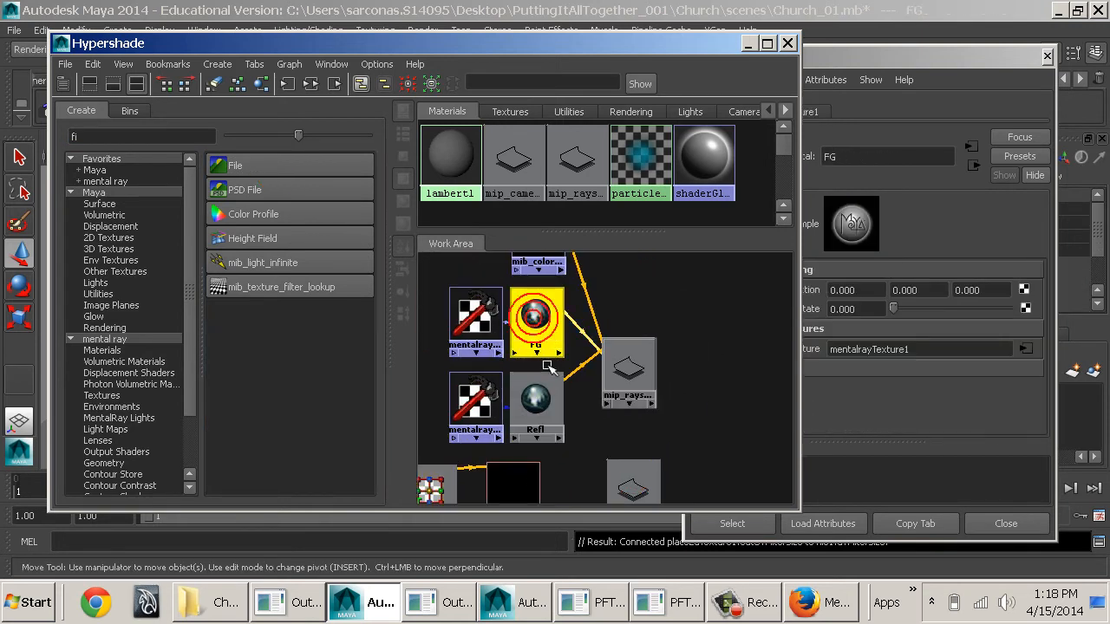
pyautogui.click(534, 389)
pyautogui.keyDown('shift'); pyautogui.click(536, 322); pyautogui.keyUp('shift')
pyautogui.click(529, 381)
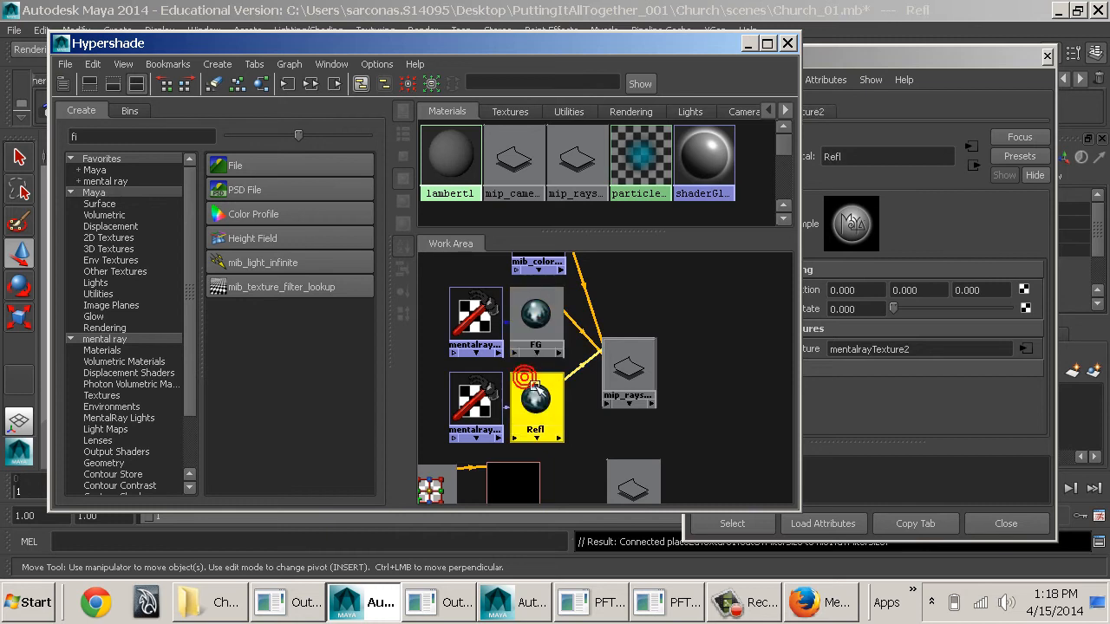
pyautogui.keyDown('alt'); pyautogui.moveTo(579, 425); pyautogui.dragTo(589, 345, button='middle'); pyautogui.keyUp('alt')
pyautogui.click(527, 419)
pyautogui.moveTo(537, 429); pyautogui.dragTo(562, 428)
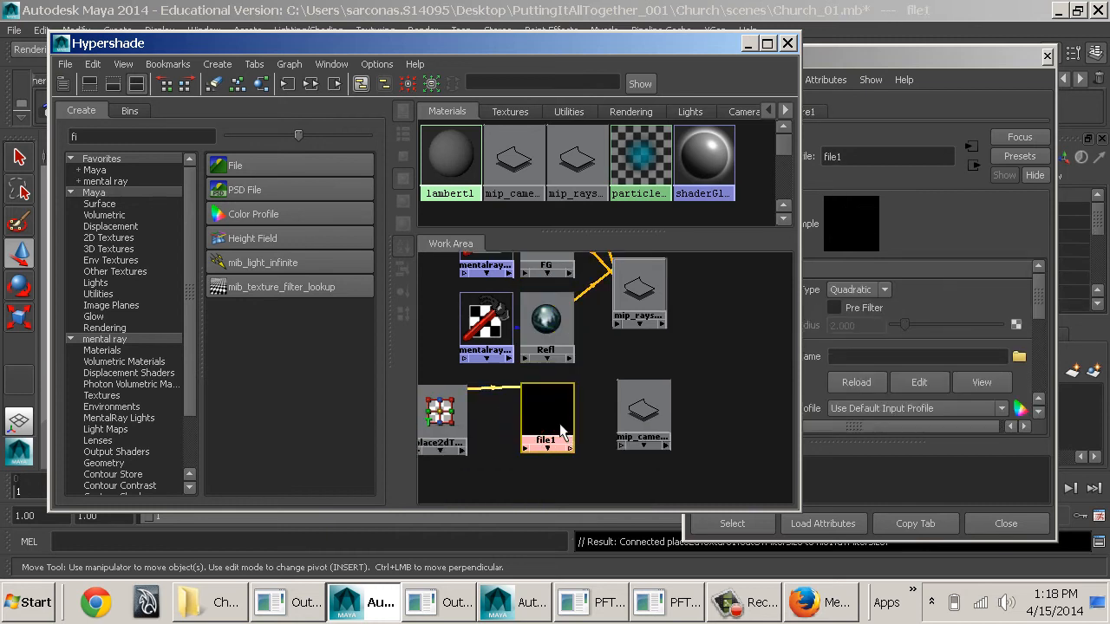
pyautogui.click(444, 414)
pyautogui.moveTo(444, 415); pyautogui.dragTo(464, 411)
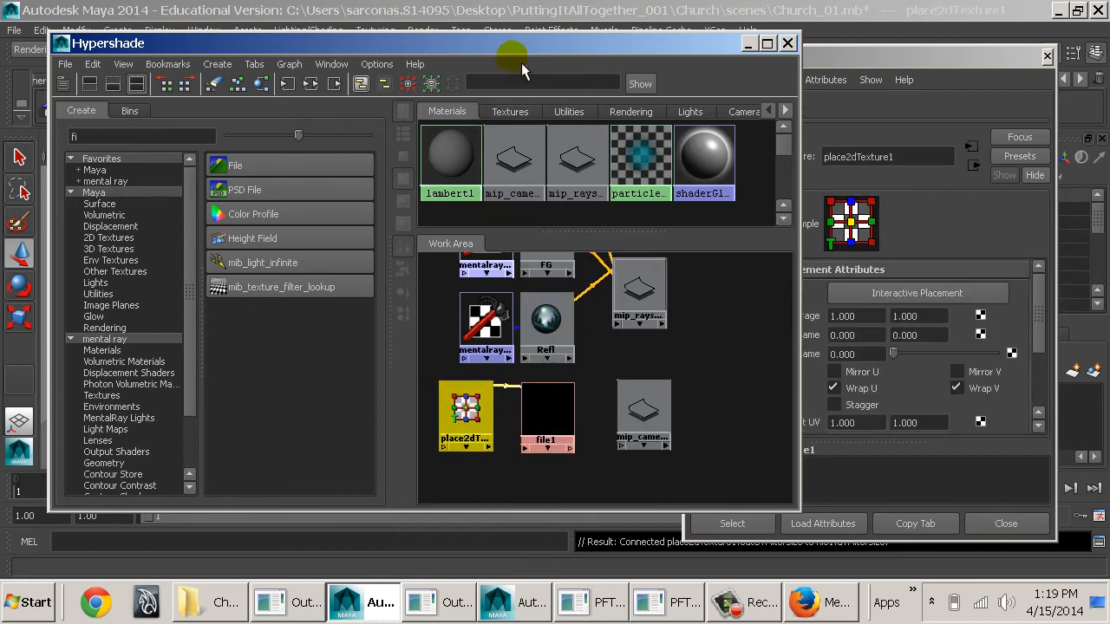
pyautogui.moveTo(520, 54); pyautogui.dragTo(508, 331)
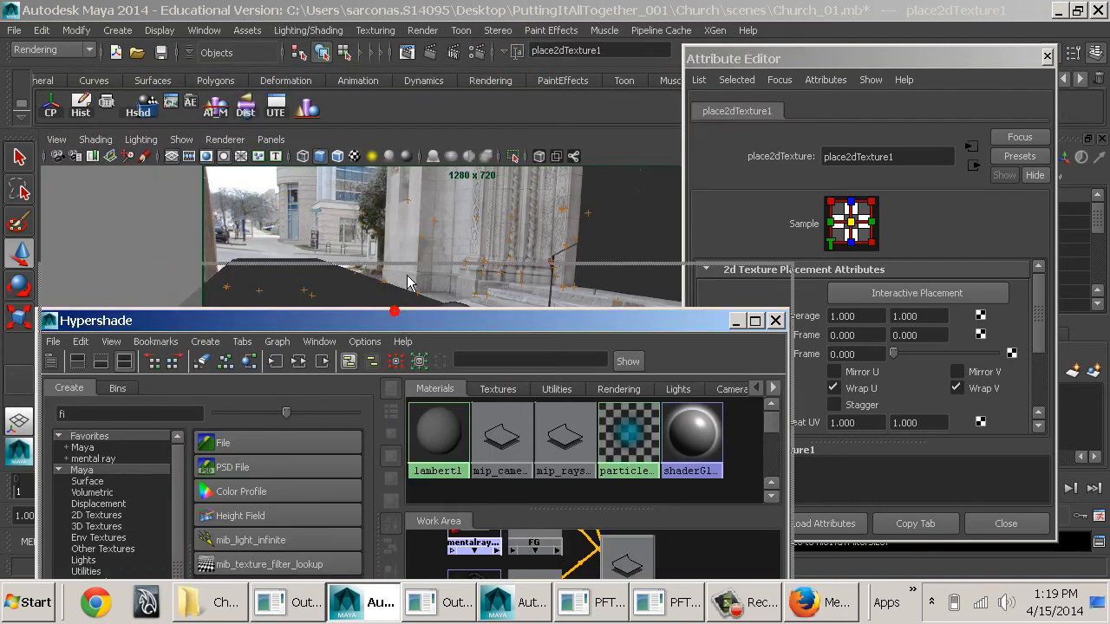
pyautogui.moveTo(400, 332); pyautogui.dragTo(403, 67)
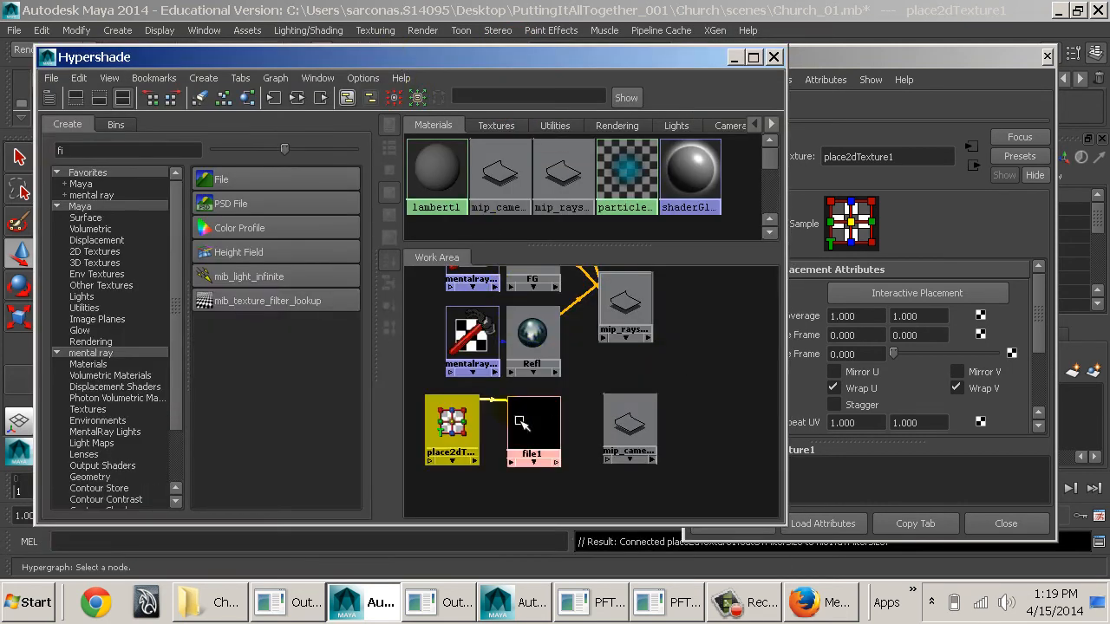
pyautogui.moveTo(453, 425); pyautogui.dragTo(467, 427)
# - Connect file1's outColor to the map attribute of the mip_cameramap node through the Connection Editor
pyautogui.click(638, 444)
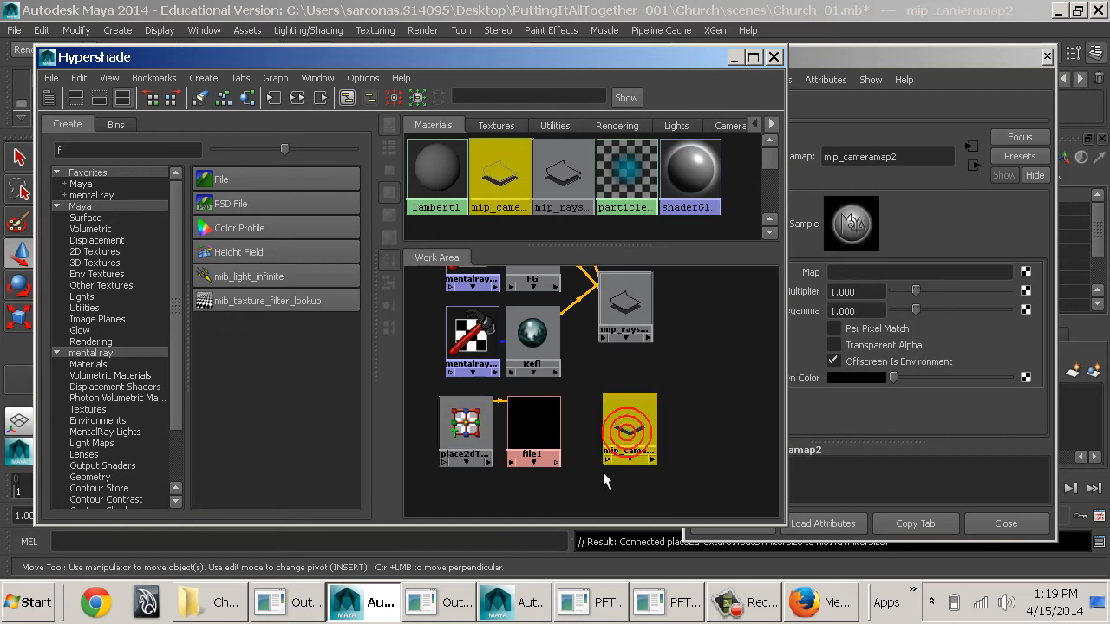
pyautogui.moveTo(546, 432); pyautogui.dragTo(538, 430, button='middle')
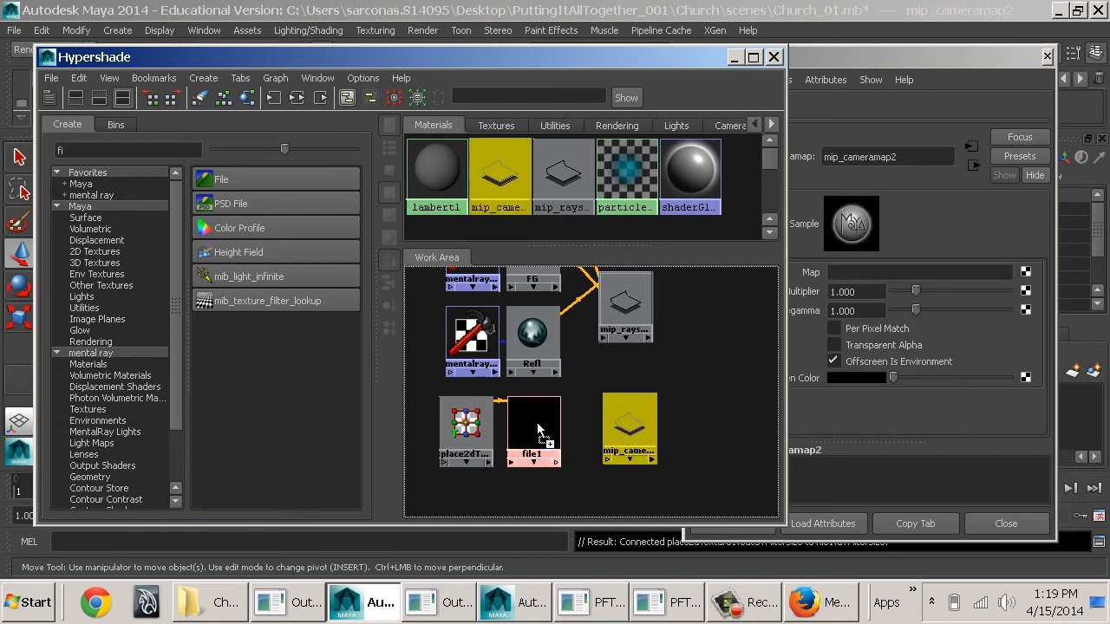
pyautogui.moveTo(641, 429); pyautogui.dragTo(645, 435, button='middle')
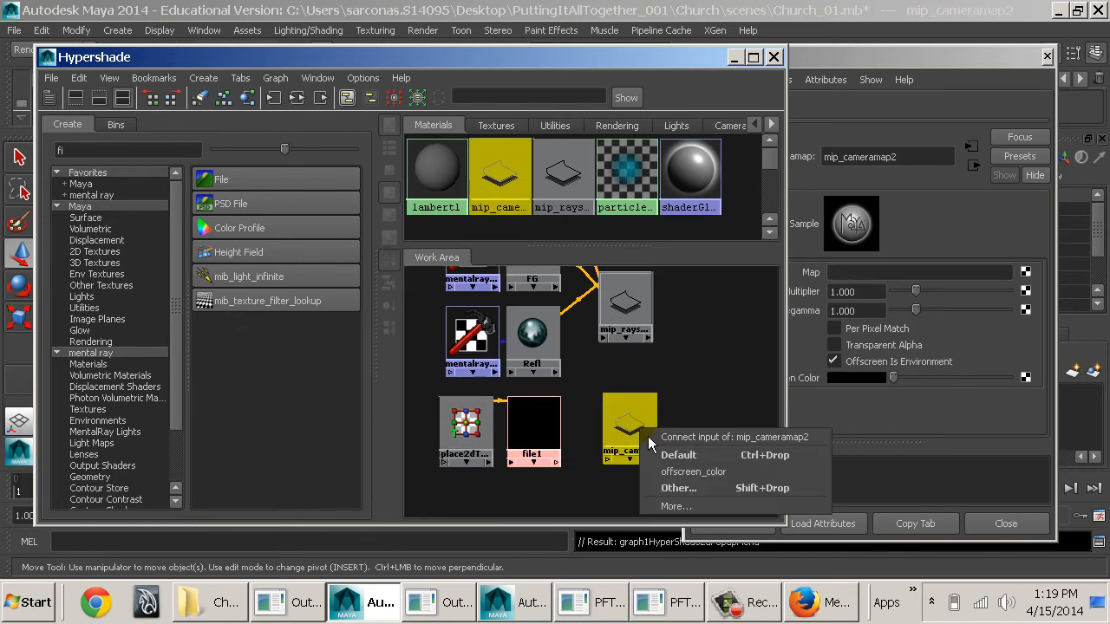
pyautogui.click(724, 495)
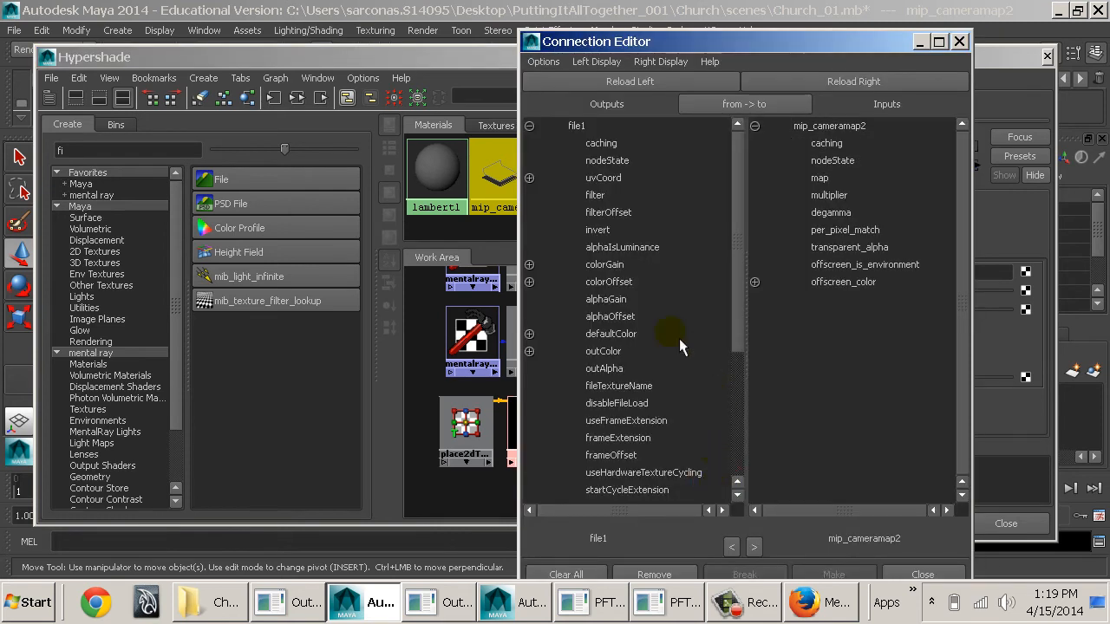
pyautogui.click(599, 352)
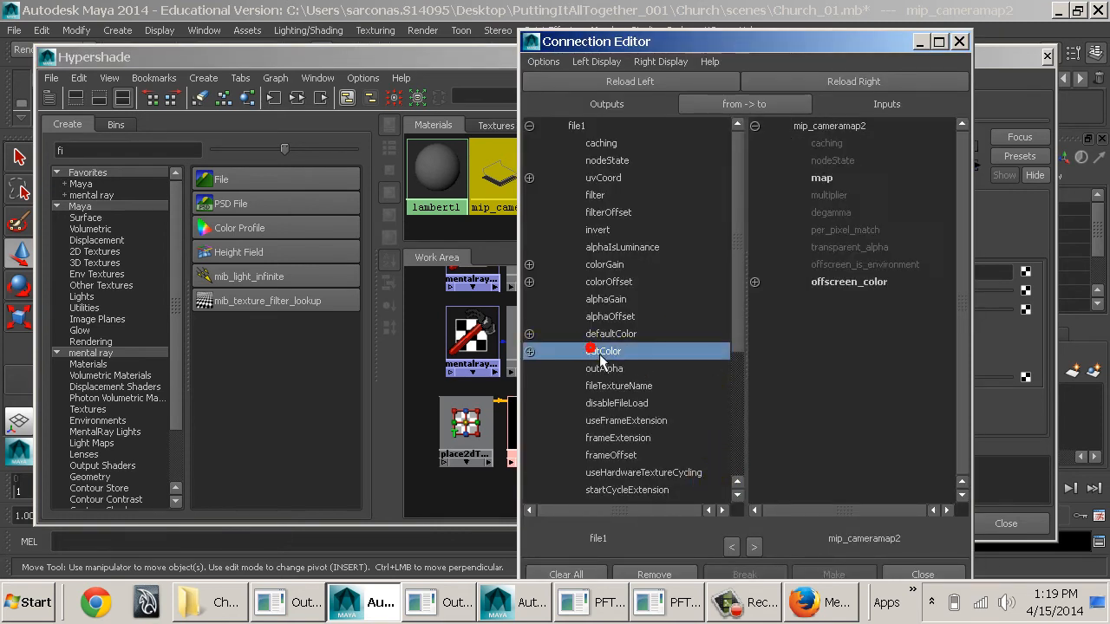
pyautogui.click(831, 182)
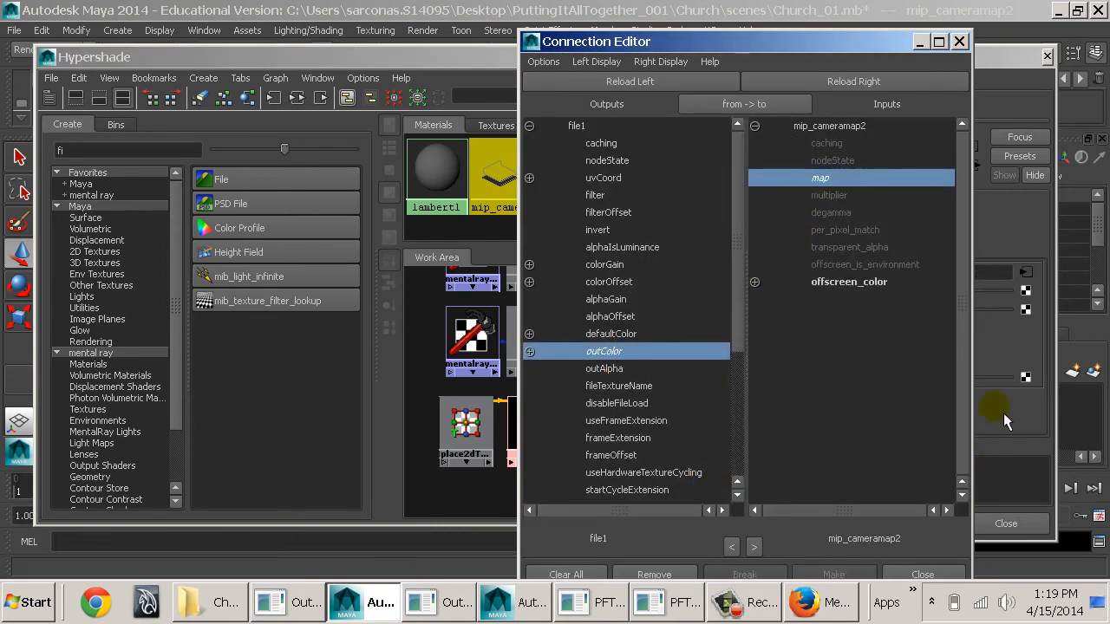
pyautogui.click(964, 39)
# - Shift mip_rayswitch1 slightly farther away from the FG and Refl lookup nodes
pyautogui.keyDown('alt'); pyautogui.moveTo(726, 365); pyautogui.dragTo(712, 393, button='middle'); pyautogui.keyUp('alt')
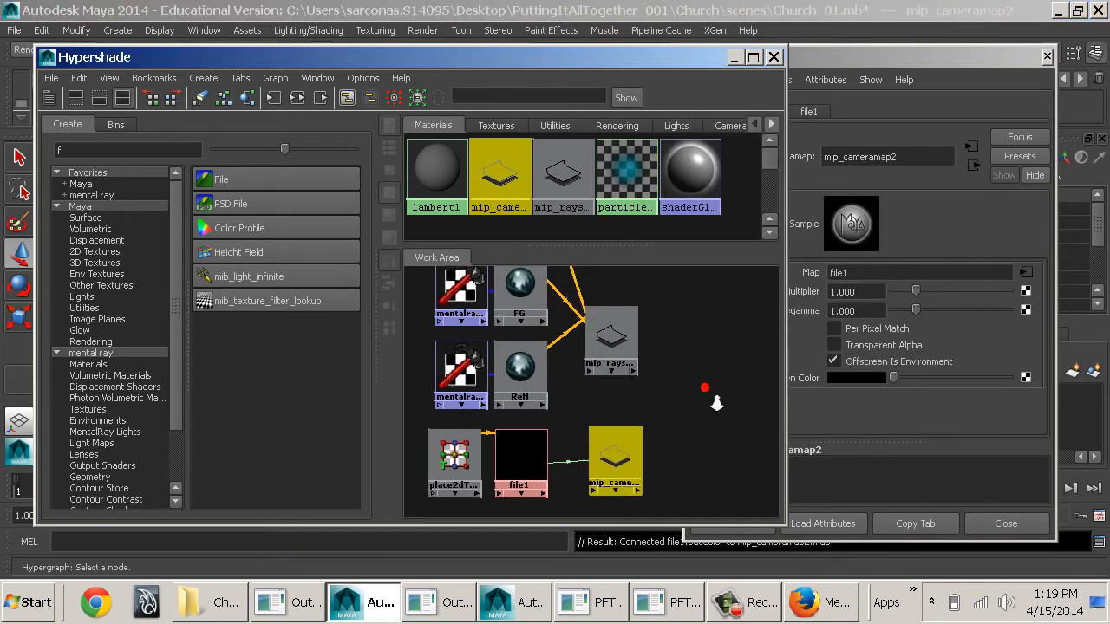
pyautogui.keyDown('alt'); pyautogui.moveTo(712, 394); pyautogui.dragTo(668, 381, button='right'); pyautogui.keyUp('alt')
pyautogui.keyDown('alt'); pyautogui.moveTo(667, 381); pyautogui.dragTo(628, 400, button='middle'); pyautogui.keyUp('alt')
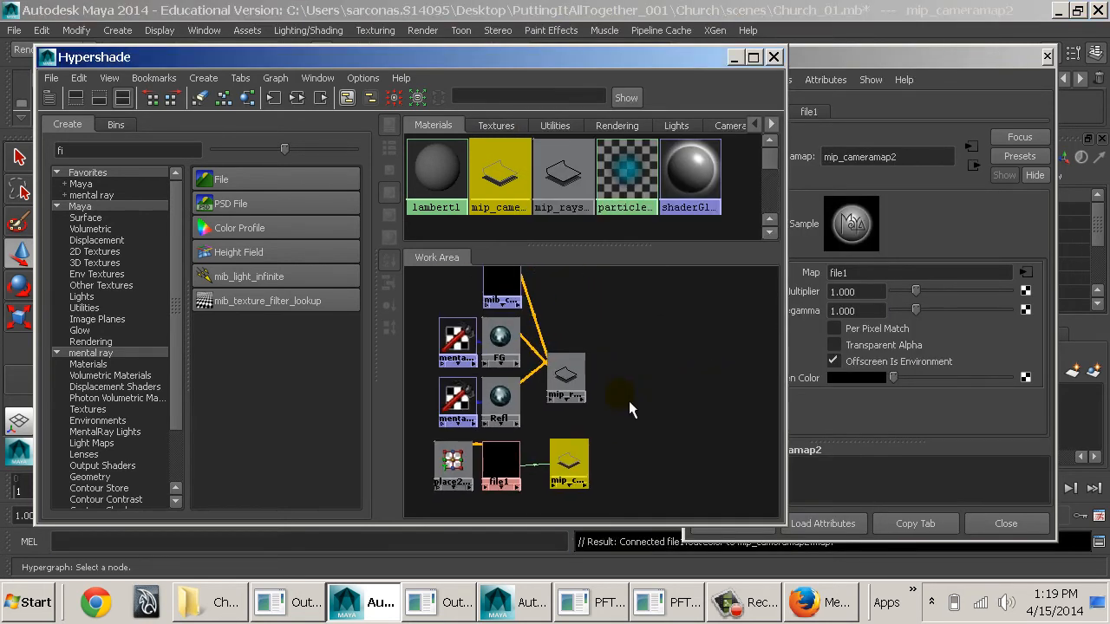
pyautogui.click(660, 369)
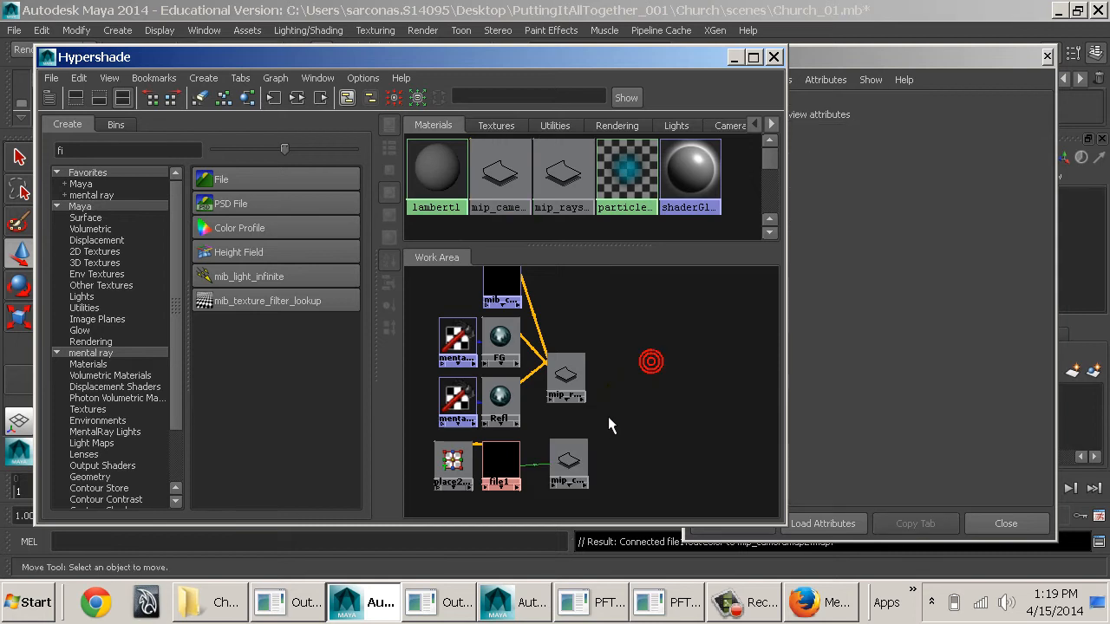
pyautogui.moveTo(584, 397); pyautogui.dragTo(605, 399)
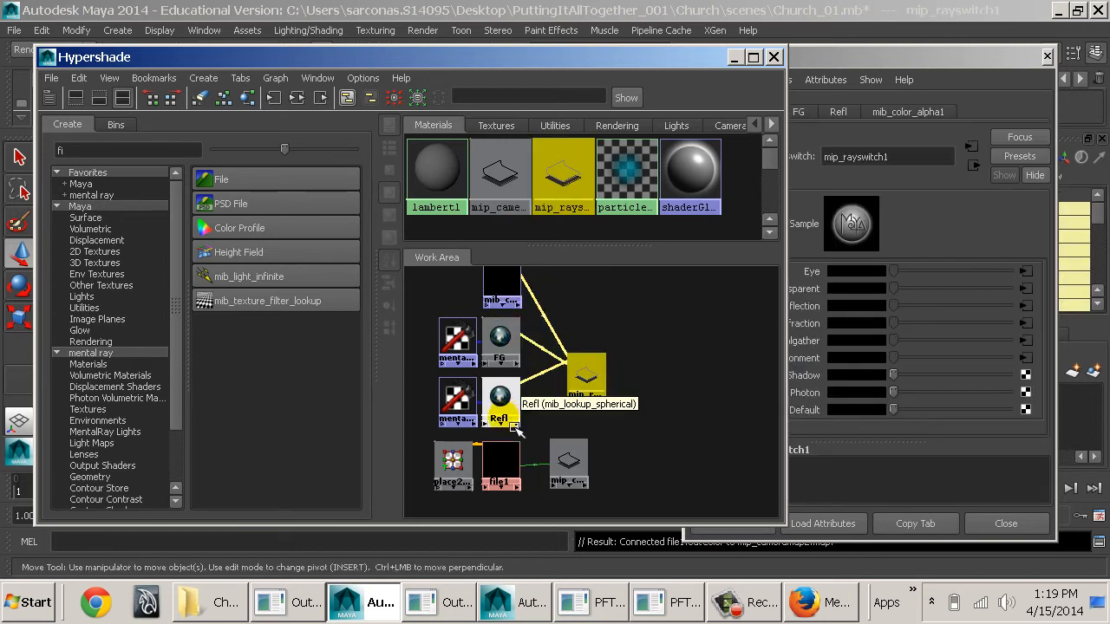
# - Load Church.001.png from the Footage\NoDistortion folder as the image of file1
pyautogui.doubleClick(518, 483)
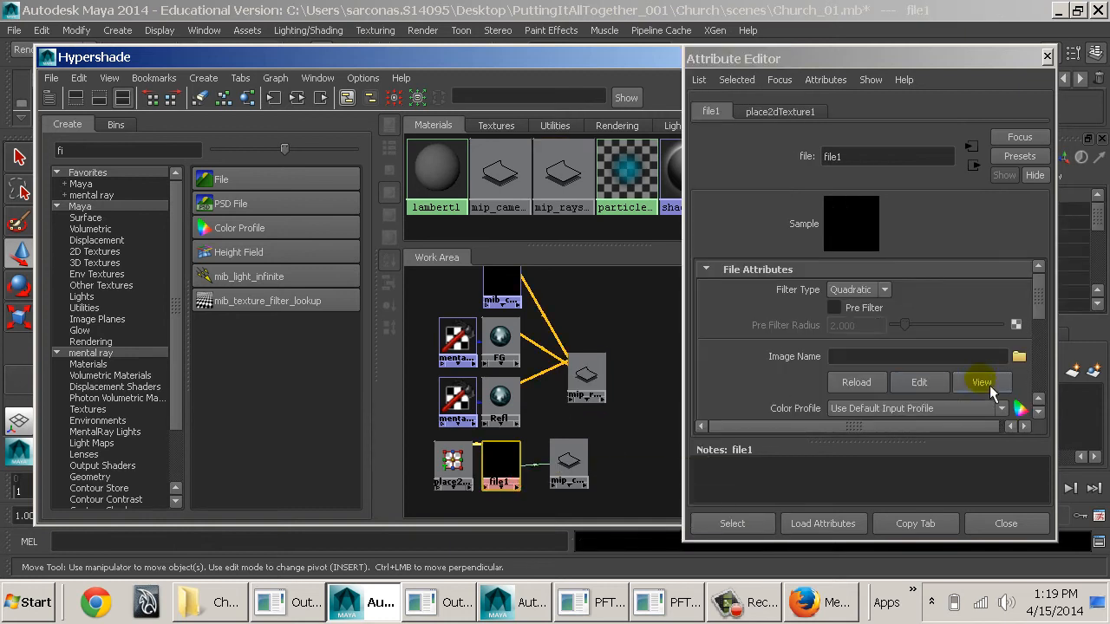
pyautogui.click(1016, 358)
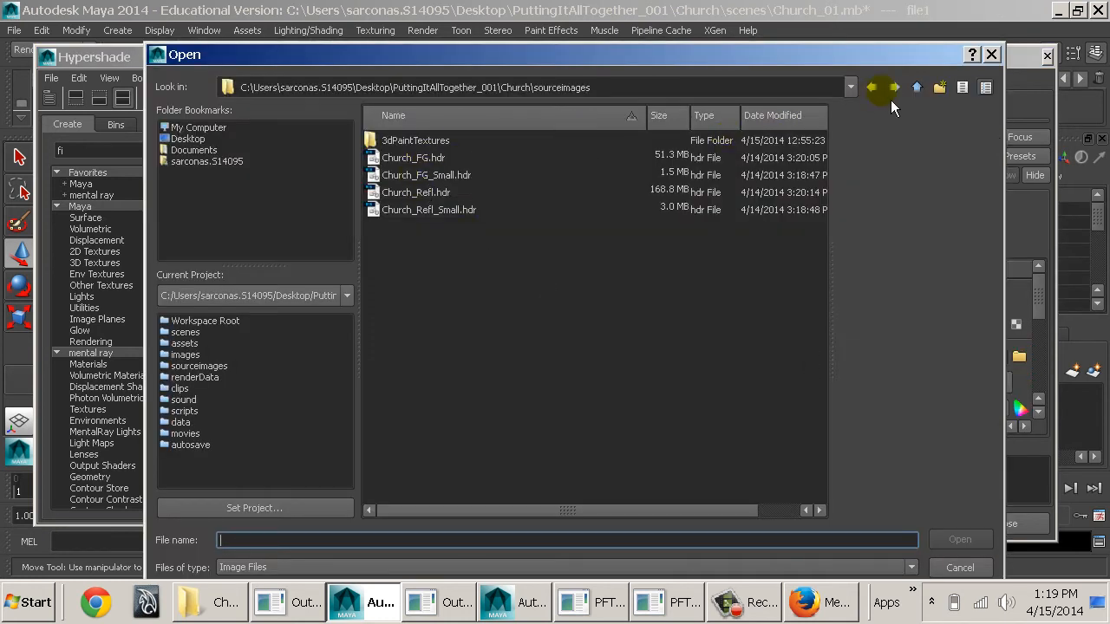
pyautogui.click(916, 87)
pyautogui.click(916, 86)
pyautogui.doubleClick(398, 162)
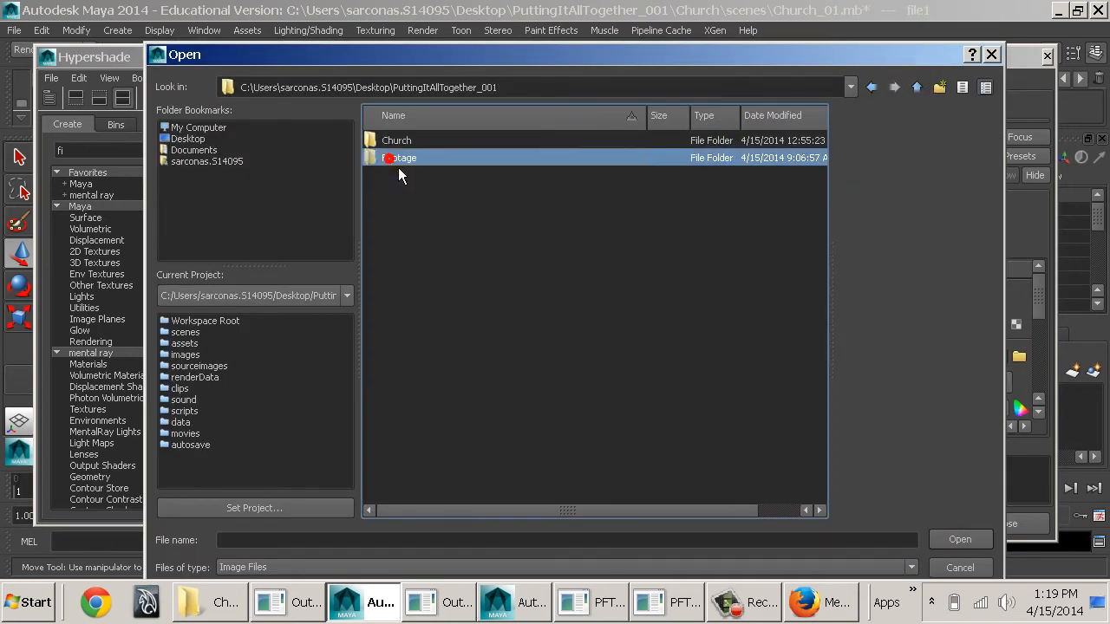
pyautogui.doubleClick(398, 163)
pyautogui.doubleClick(419, 160)
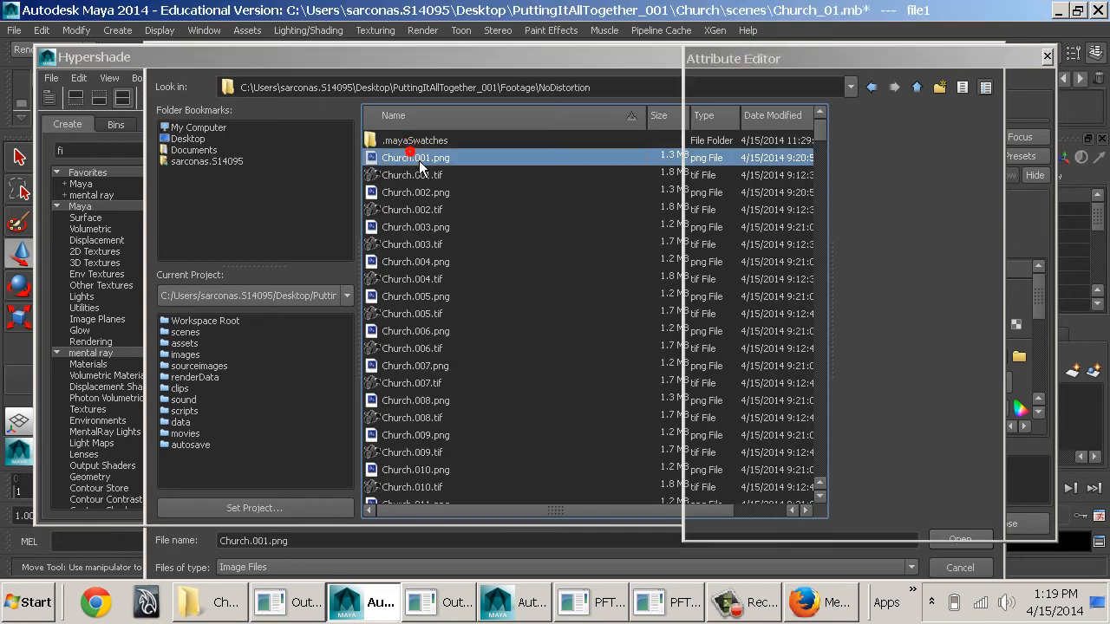
# - Set file1's Filter Type to Off, enable Use Image Sequence and close the Attribute Editor
pyautogui.click(866, 292)
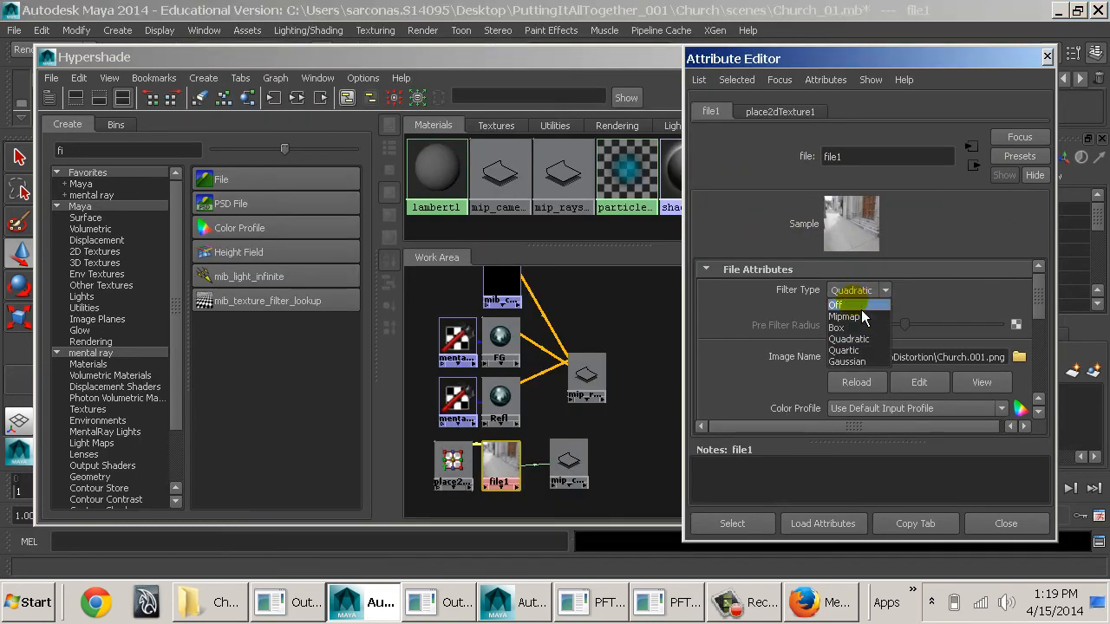
pyautogui.click(861, 308)
pyautogui.scroll(-2, 935, 345)
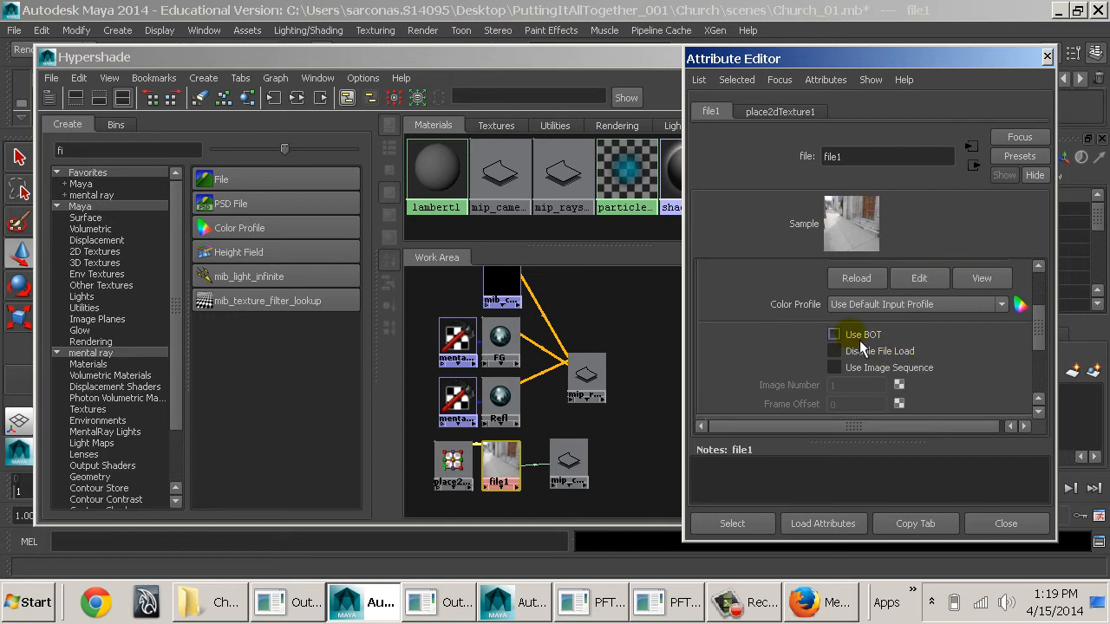
pyautogui.click(866, 369)
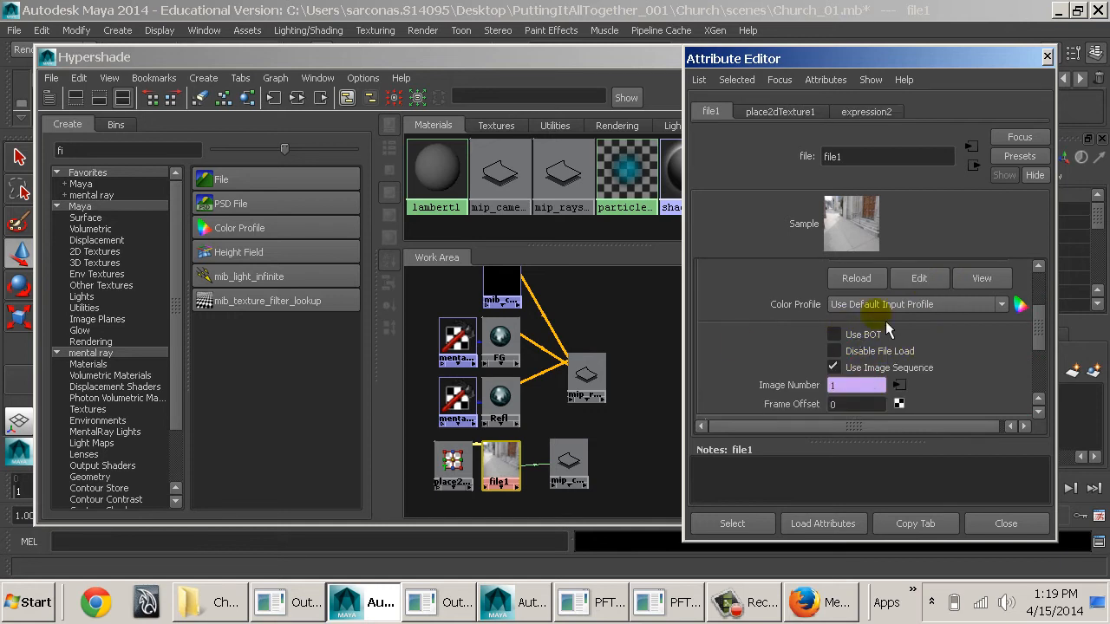
pyautogui.scroll(2, 1000, 382)
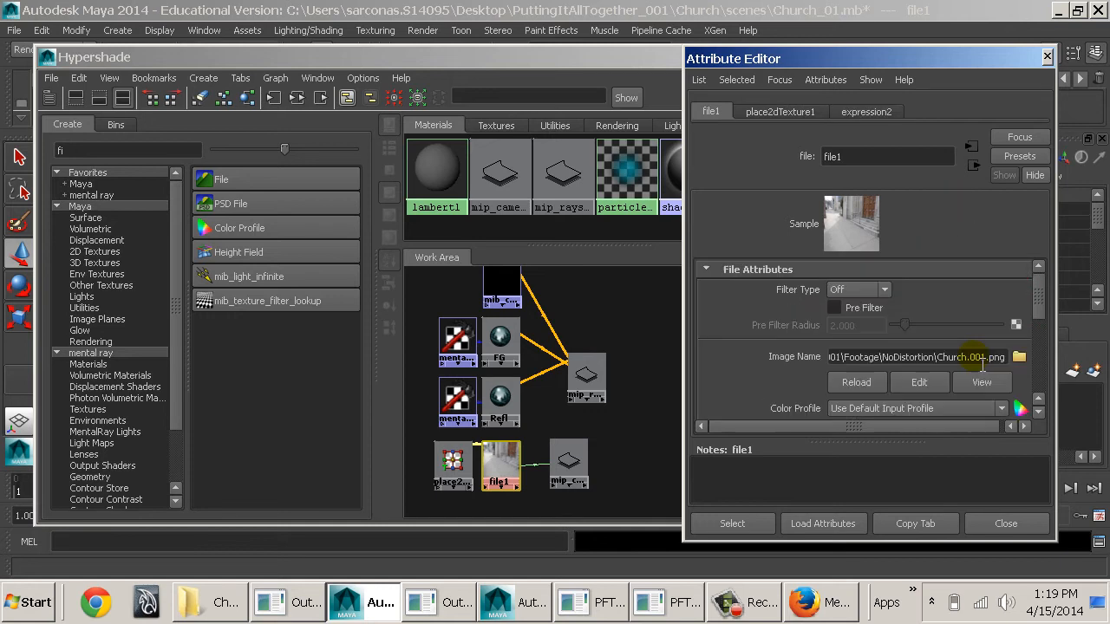
pyautogui.click(1006, 524)
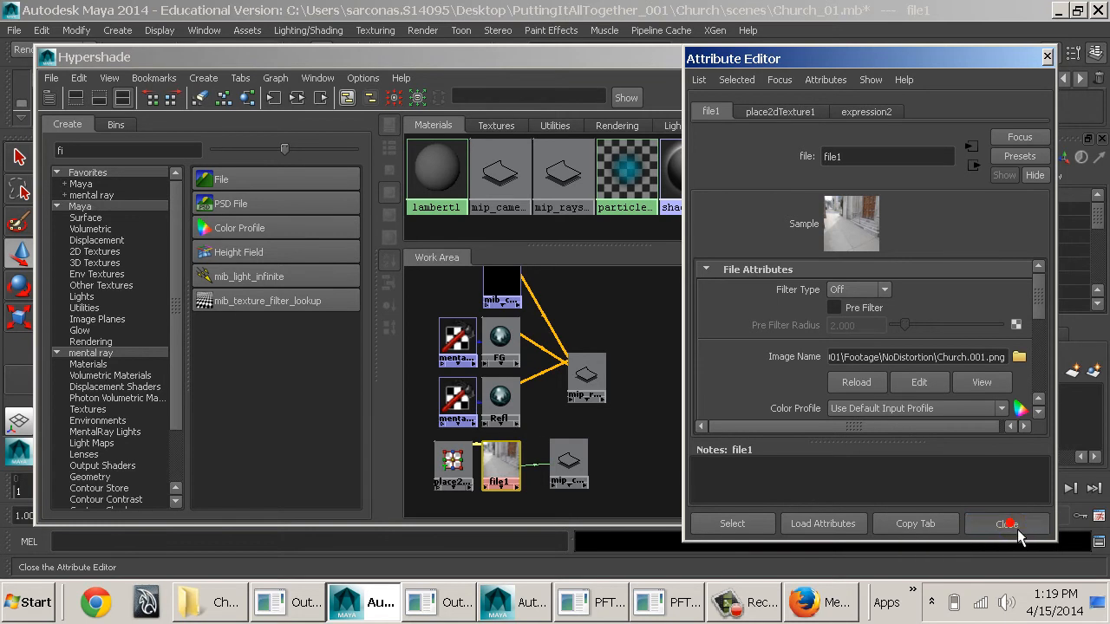
# - Bring the Camera01_2Shape camera into the work area beside the mip_cameramap node
pyautogui.keyDown('alt'); pyautogui.moveTo(651, 413); pyautogui.dragTo(635, 418, button='middle'); pyautogui.keyUp('alt')
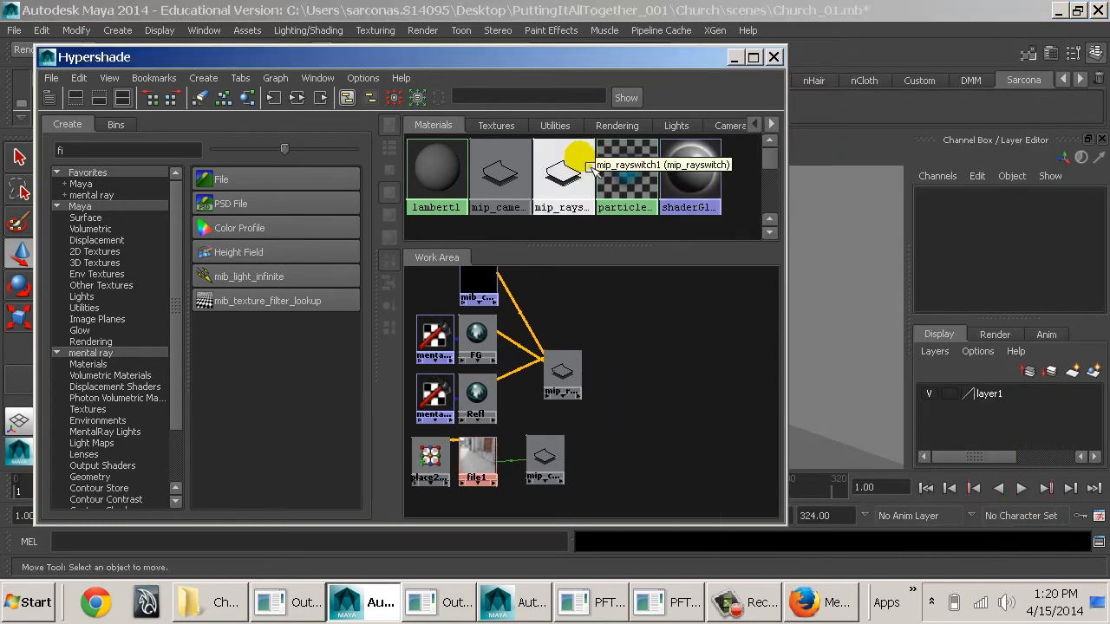
pyautogui.click(718, 127)
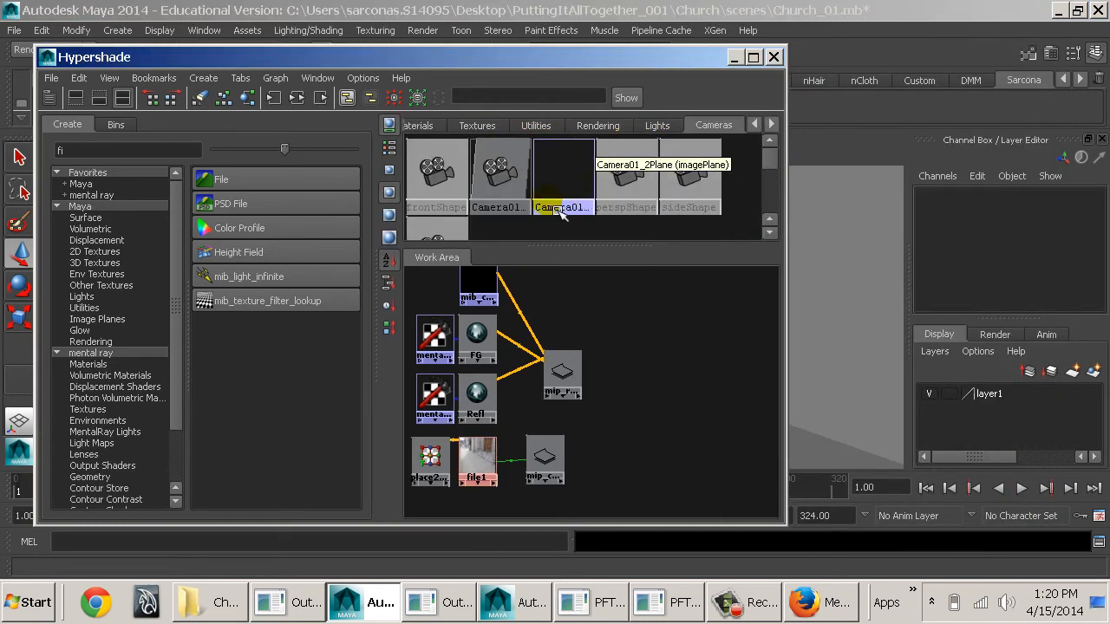
pyautogui.moveTo(501, 178); pyautogui.dragTo(606, 452, button='middle')
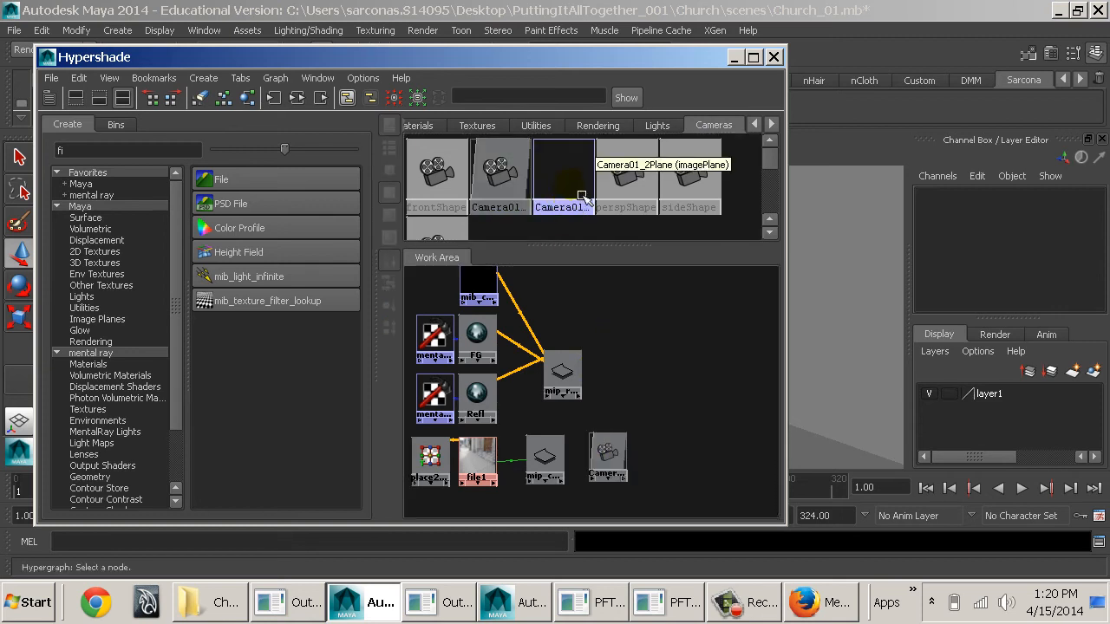
# - Assign mip_rayswitch1 as Camera01_2Shape's mental ray Environment Shader, and place the camera node beside mip_rayswitch1
pyautogui.doubleClick(606, 454)
pyautogui.scroll(-10, 729, 354)
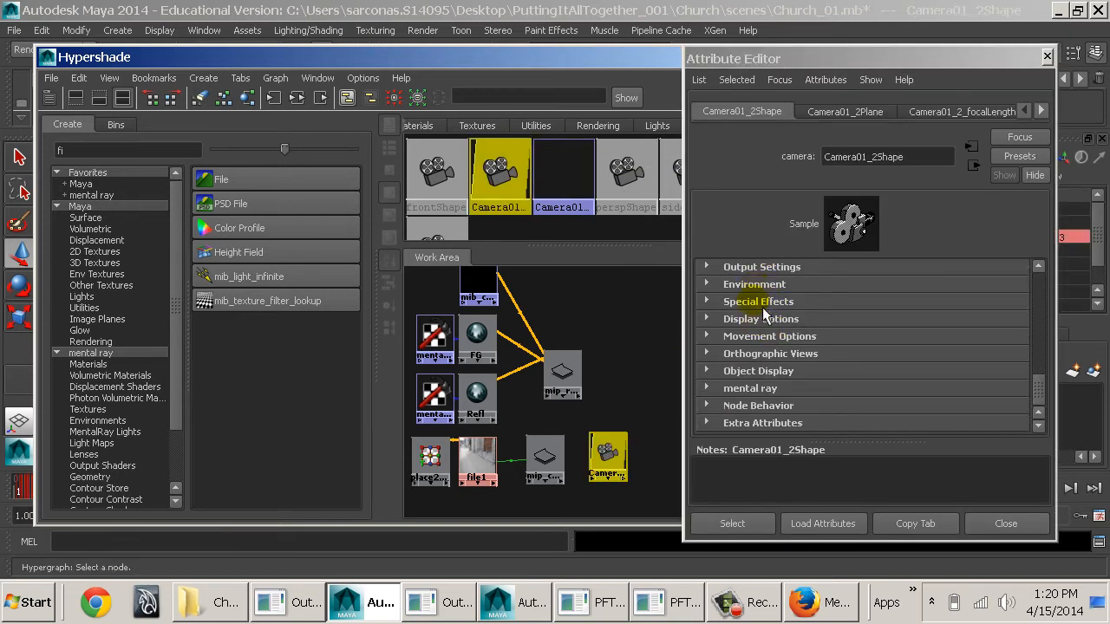
pyautogui.click(737, 389)
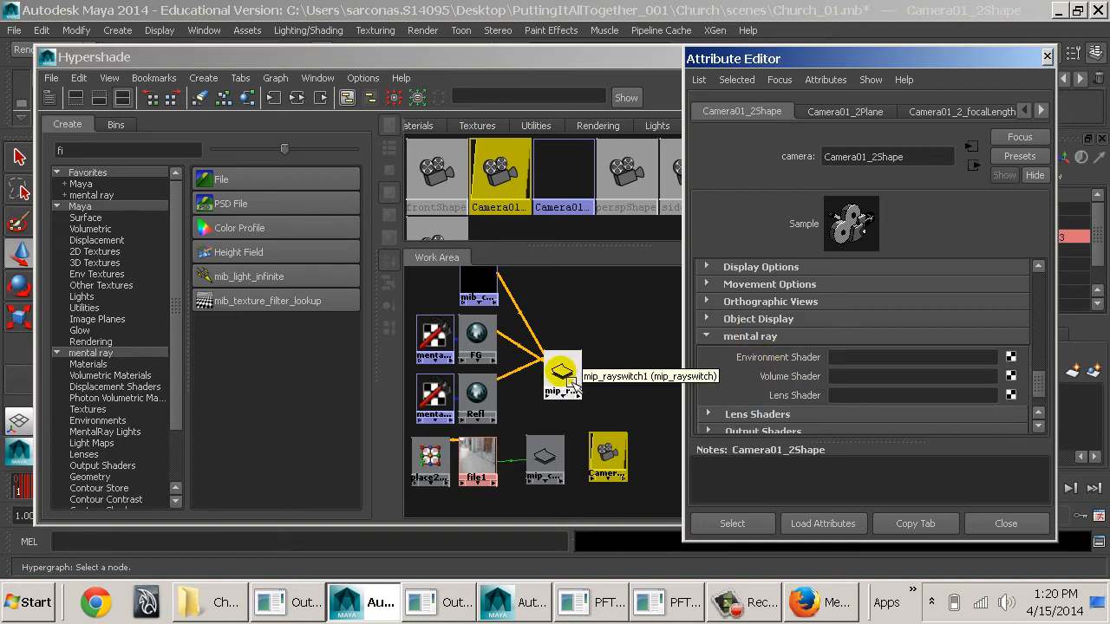
pyautogui.moveTo(568, 382); pyautogui.dragTo(813, 367, button='middle')
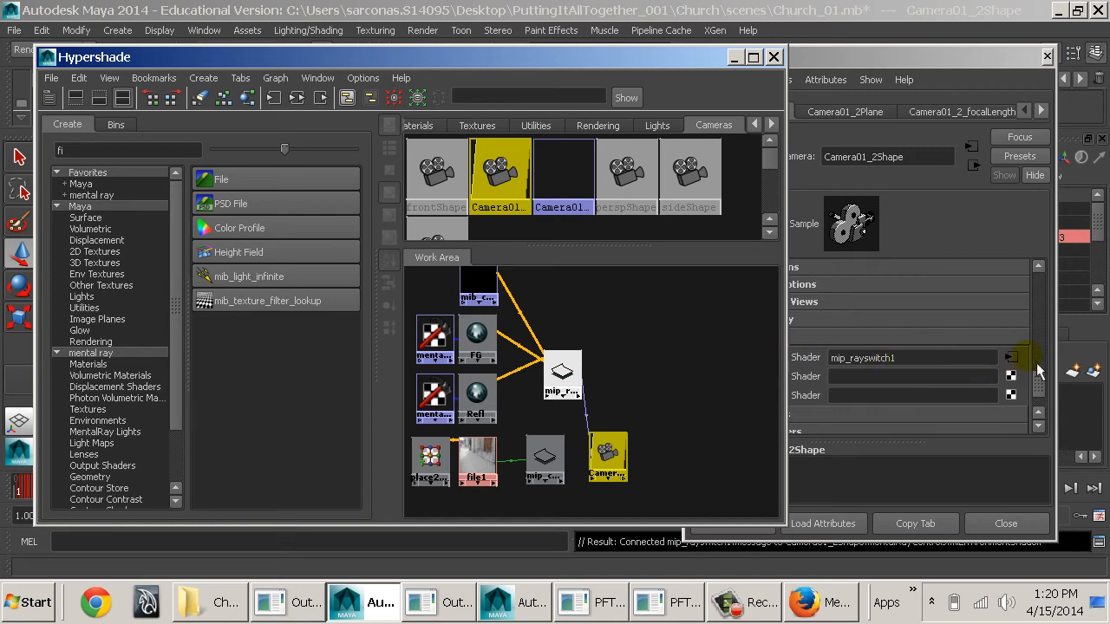
pyautogui.moveTo(608, 455); pyautogui.dragTo(621, 376)
pyautogui.click(661, 416)
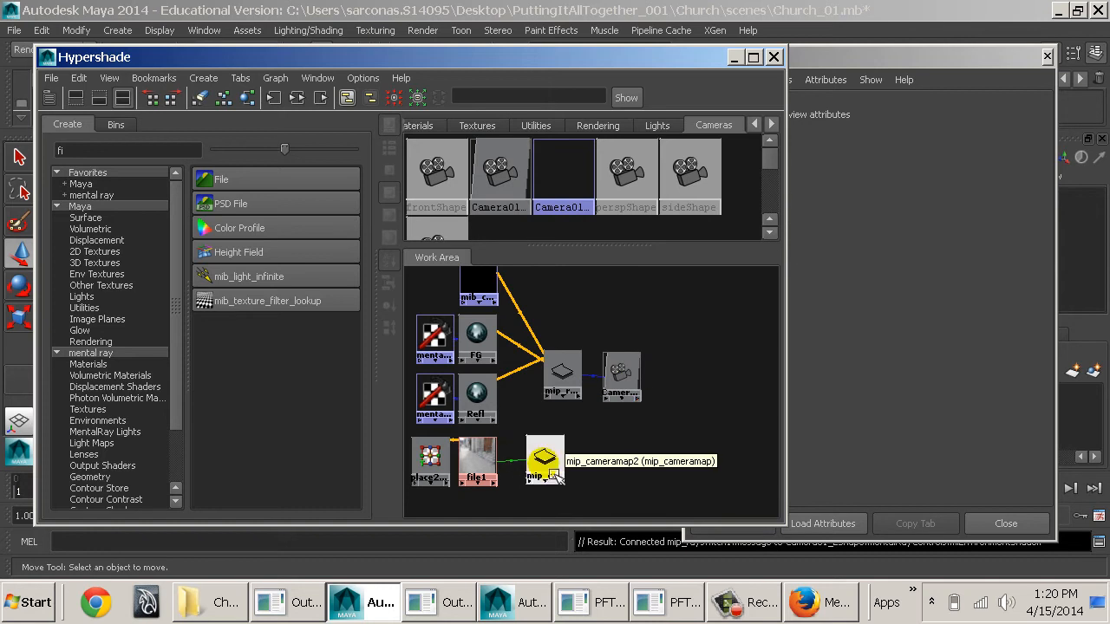
# - Reposition the mip_cameramap2 node beside file1, and assign a new Lambert material to the ground plane pPlane1
pyautogui.click(543, 463)
pyautogui.click(678, 457)
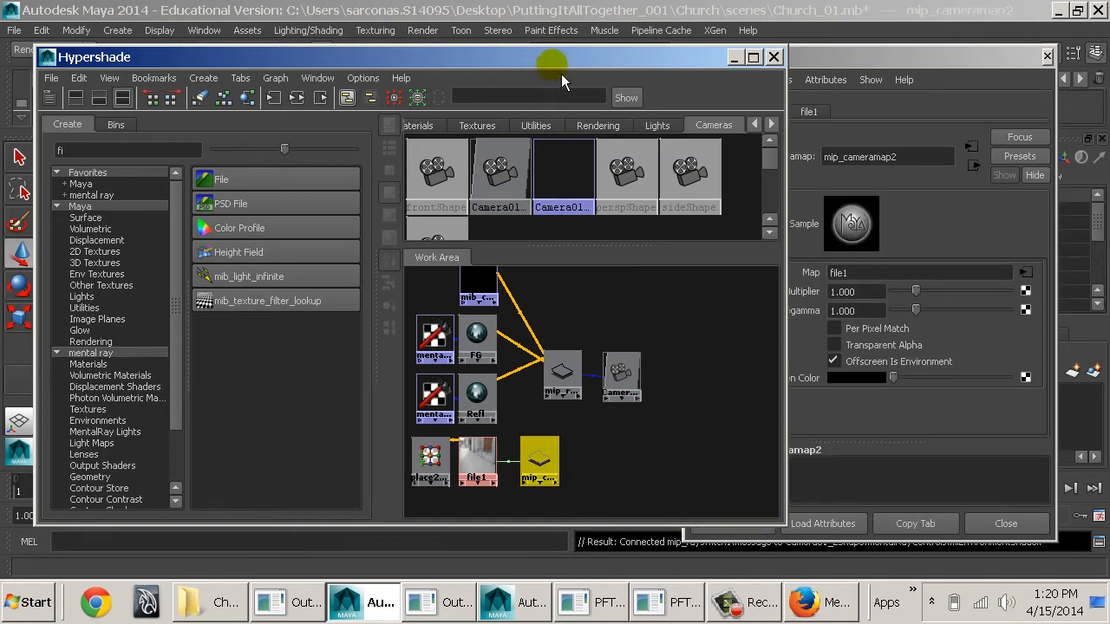
pyautogui.moveTo(553, 58); pyautogui.dragTo(876, 63)
pyautogui.click(246, 324)
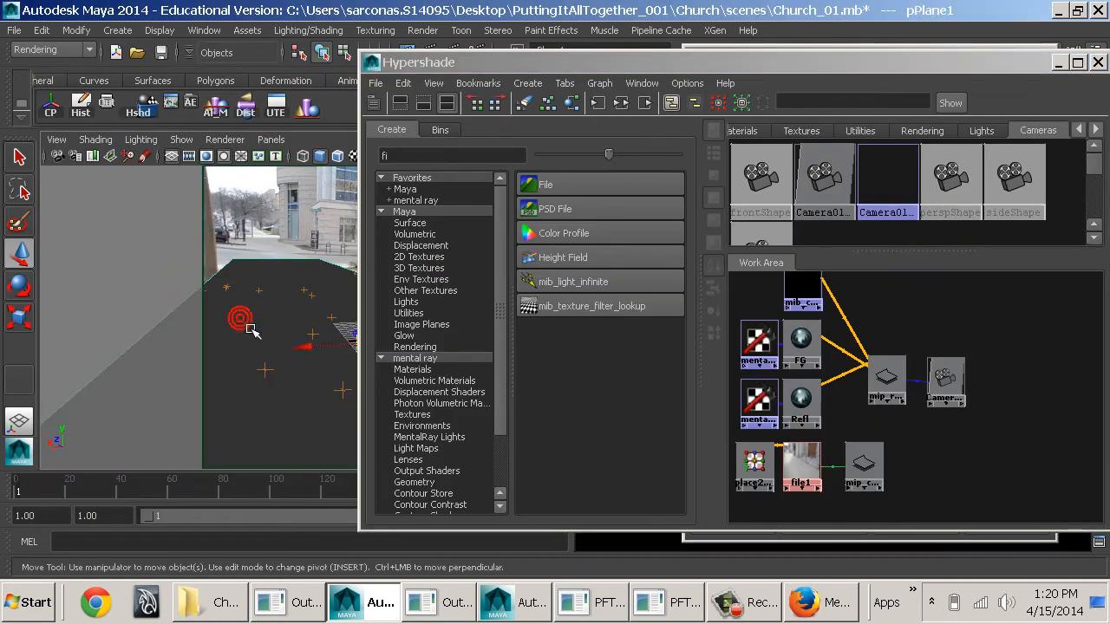
pyautogui.press('space')
pyautogui.click(130, 432)
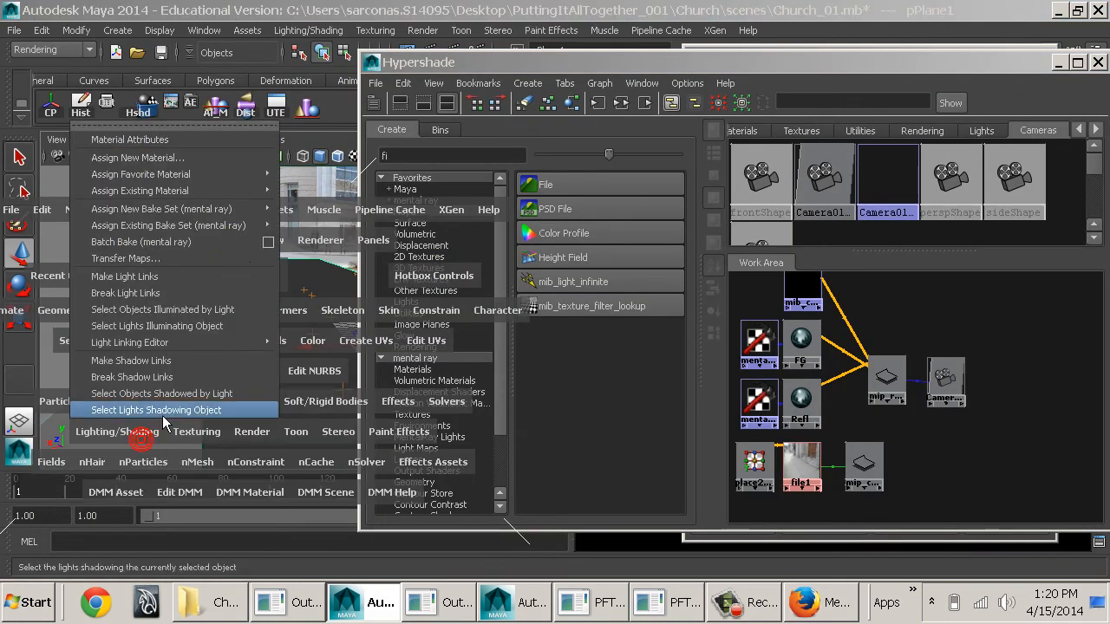
pyautogui.moveTo(260, 190)
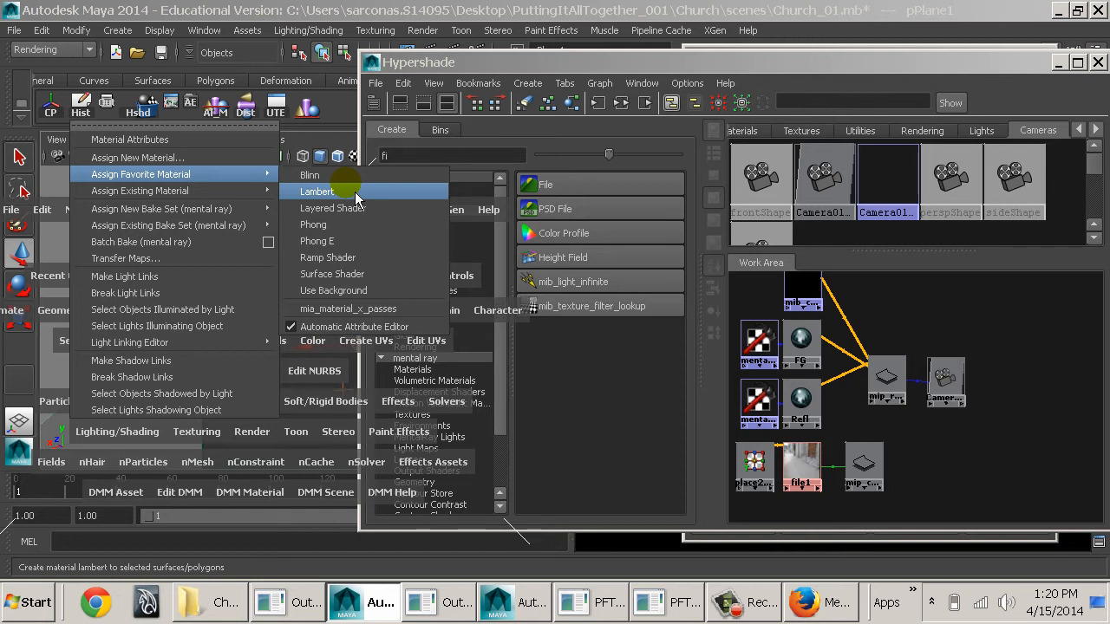
pyautogui.click(342, 192)
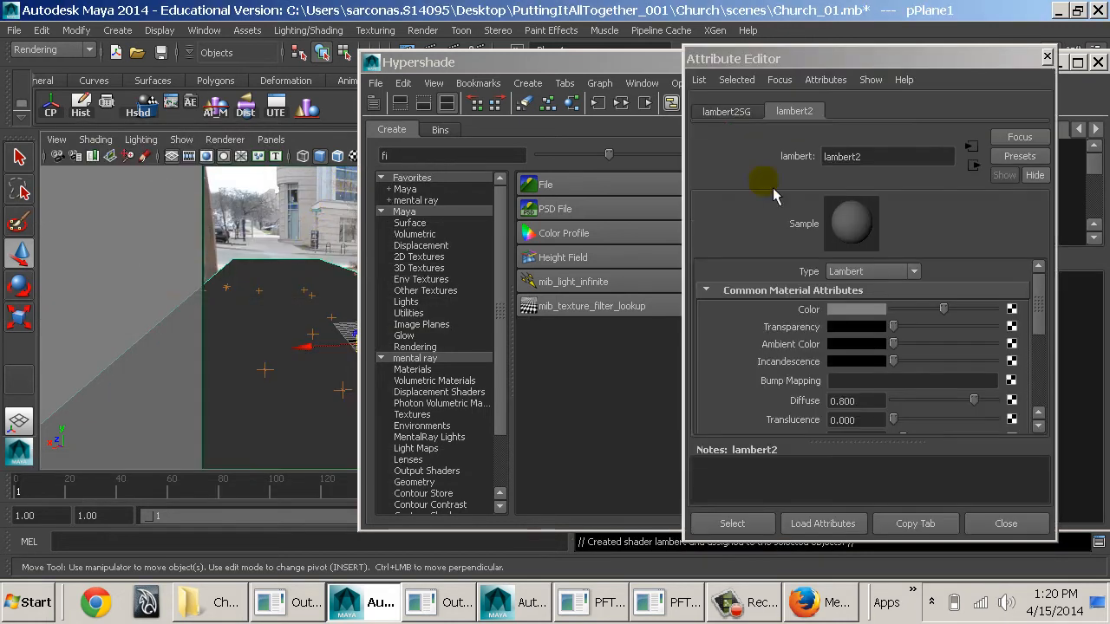
# - Show the mental ray custom shader slots of the ground material's shading group lambert2SG
pyautogui.click(726, 111)
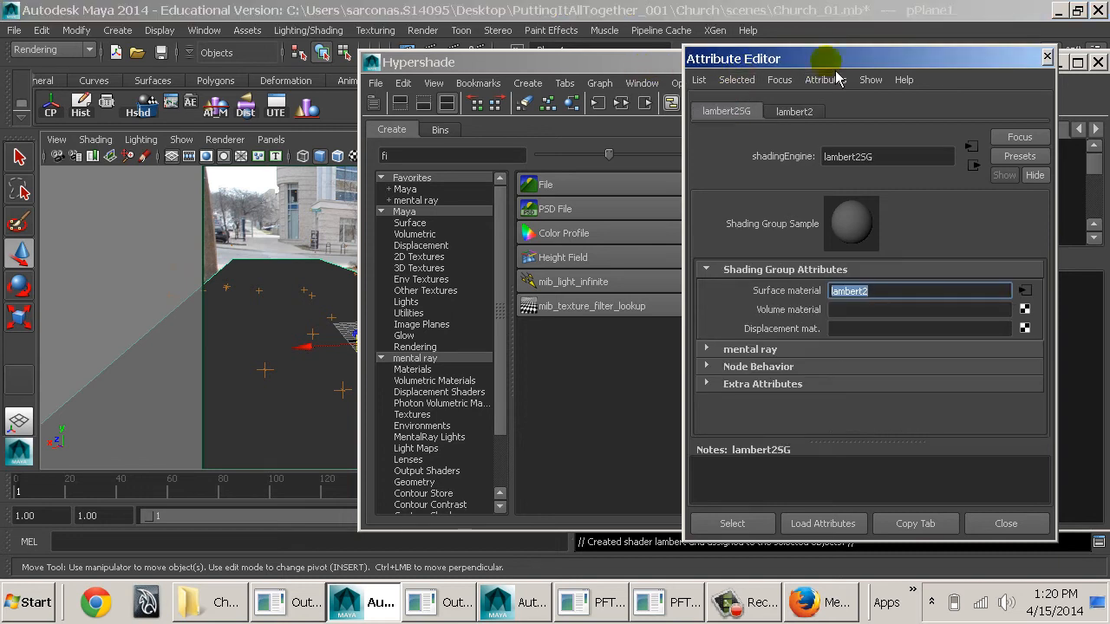
pyautogui.moveTo(824, 58); pyautogui.dragTo(219, 63)
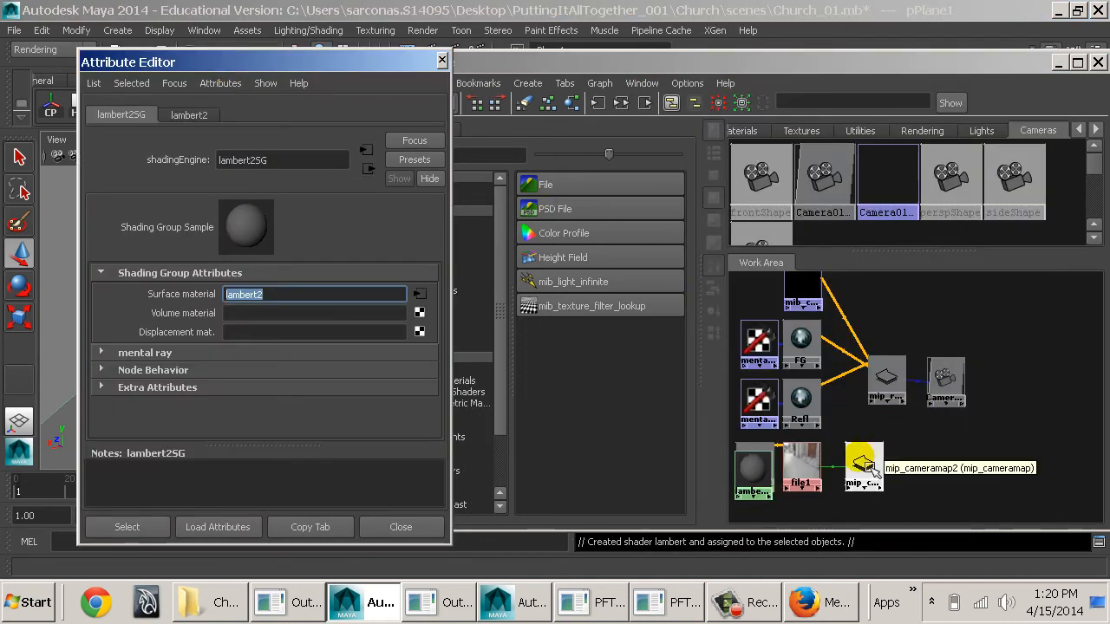
pyautogui.click(101, 352)
pyautogui.scroll(-3, 256, 347)
pyautogui.scroll(-5, 256, 346)
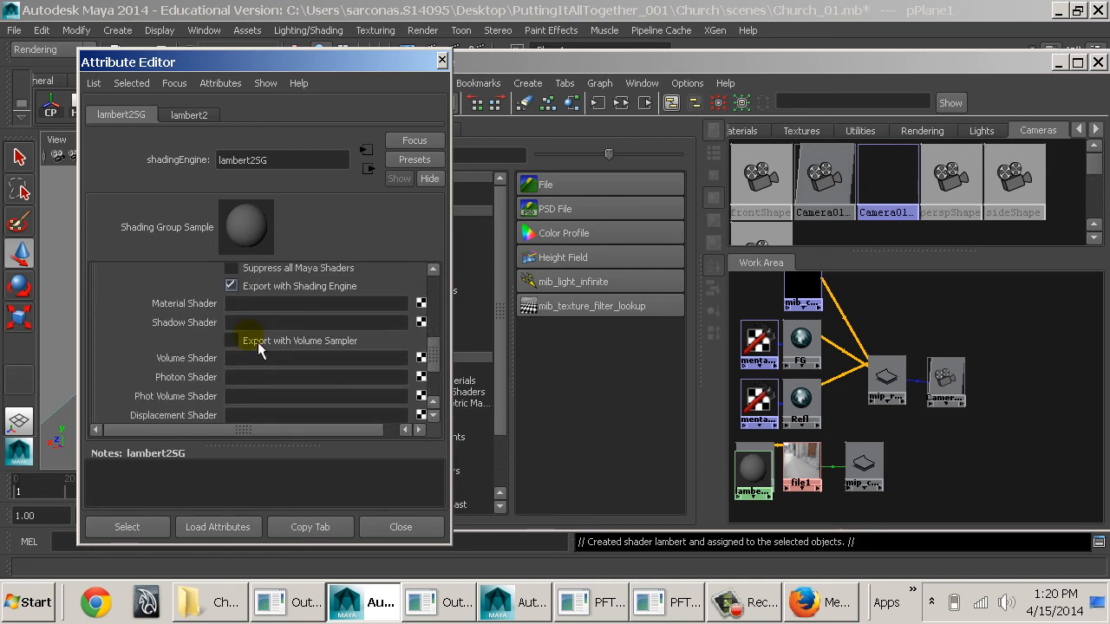
# - Create a mip_matteshadow node and place it beside mip_cameramap2 in the work area
pyautogui.click(506, 156)
pyautogui.write('mip')
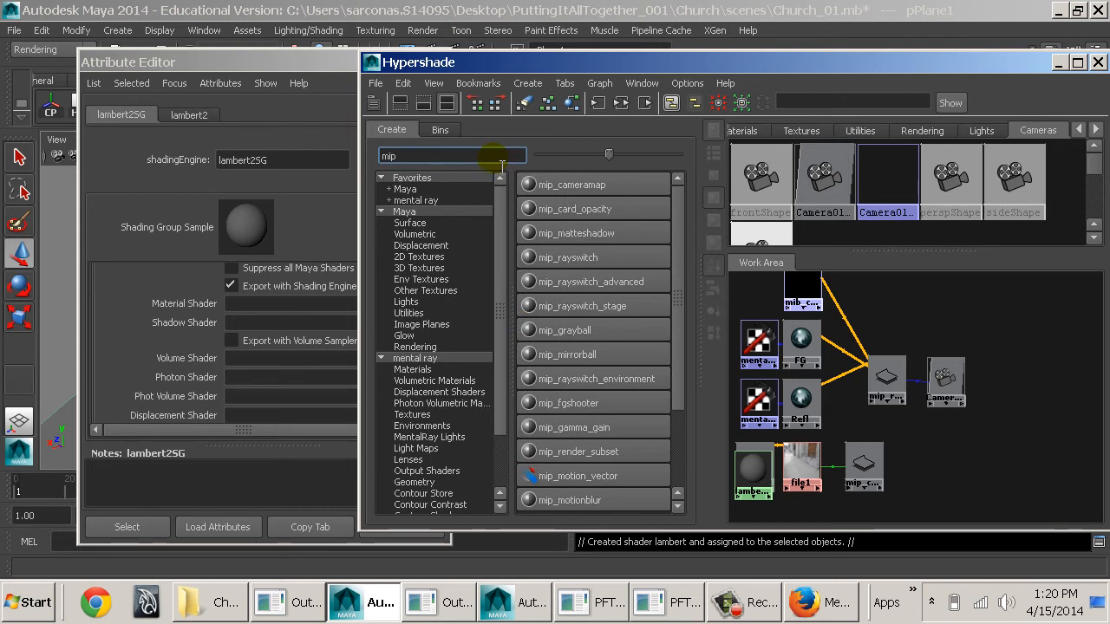
pyautogui.click(605, 234)
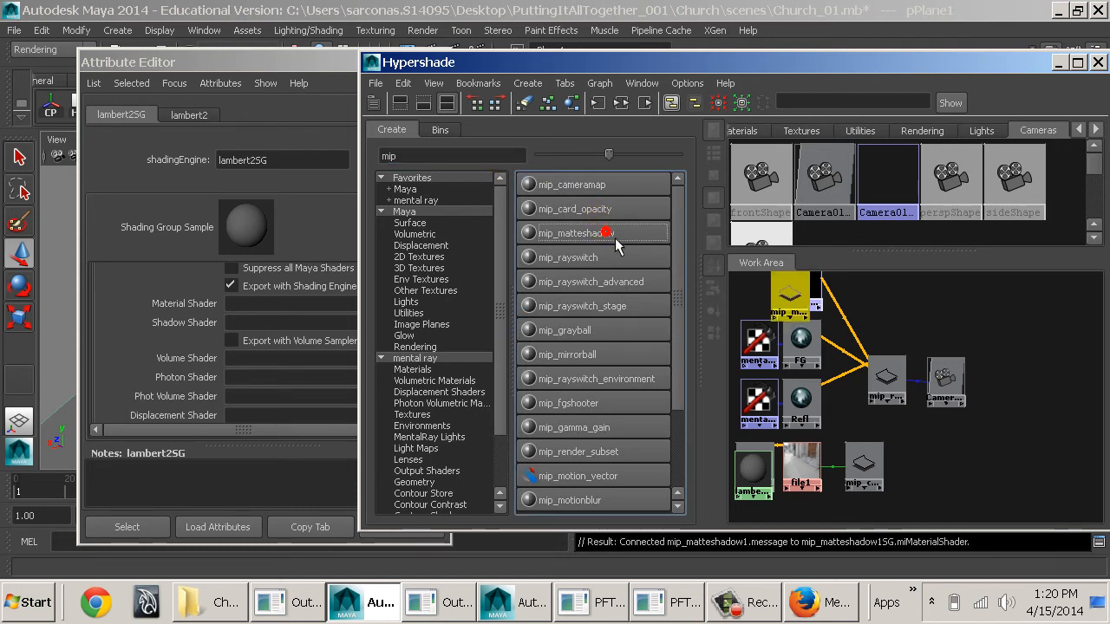
pyautogui.moveTo(815, 318); pyautogui.dragTo(960, 484)
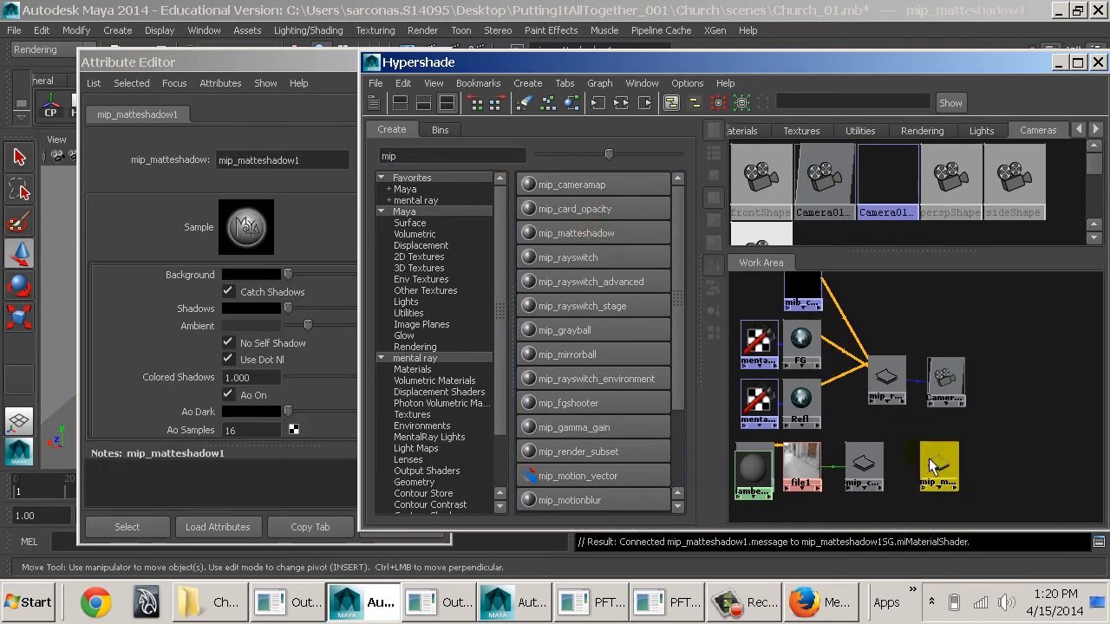
# - Assign mip_matteshadow1 as the Material Shader, Shadow Shader and Photon Shader of lambert2SG
pyautogui.click(744, 130)
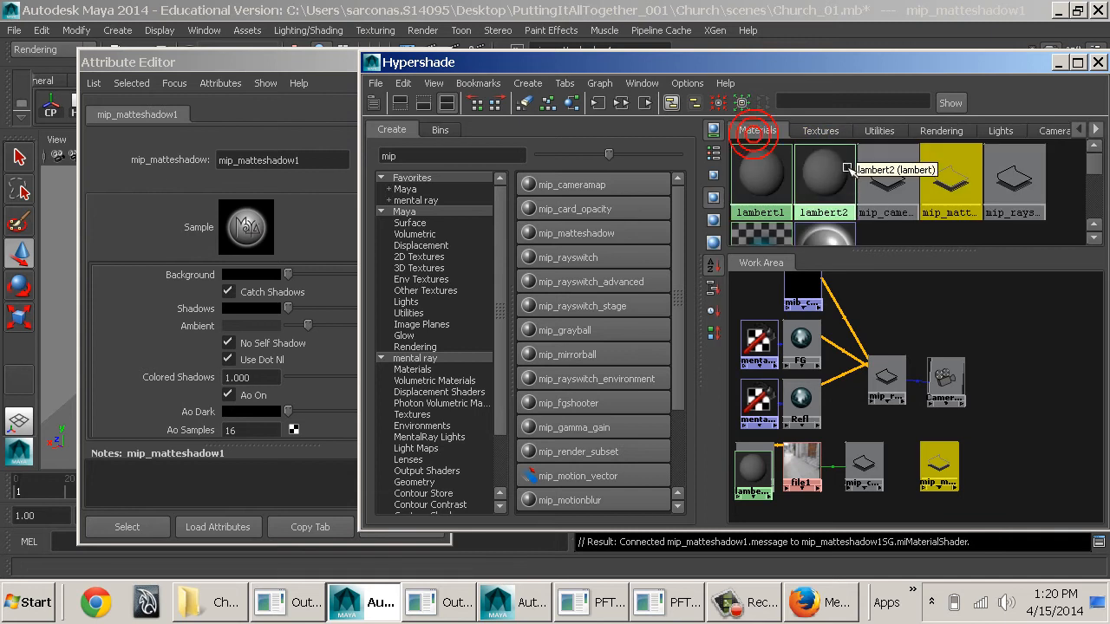
pyautogui.click(845, 193)
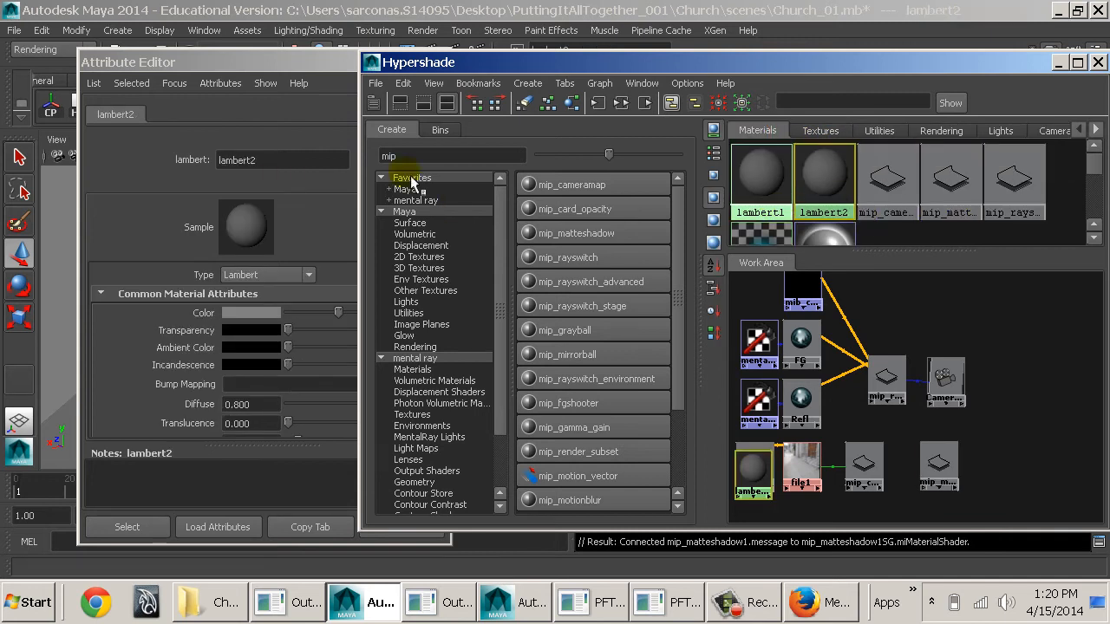
pyautogui.click(249, 136)
pyautogui.click(373, 171)
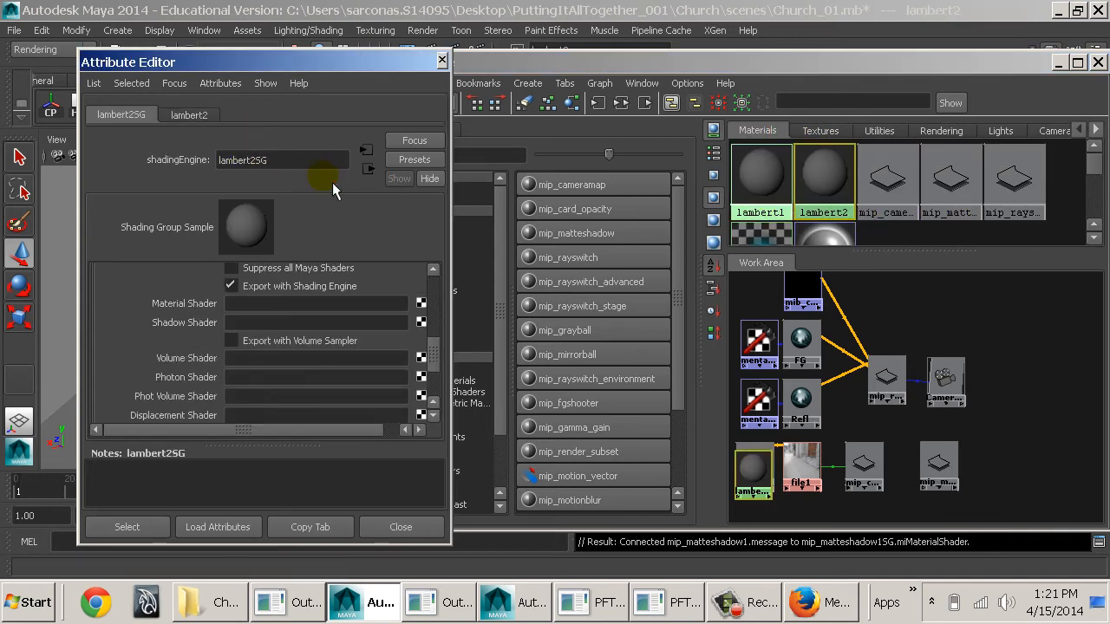
pyautogui.moveTo(952, 468); pyautogui.dragTo(185, 304, button='middle')
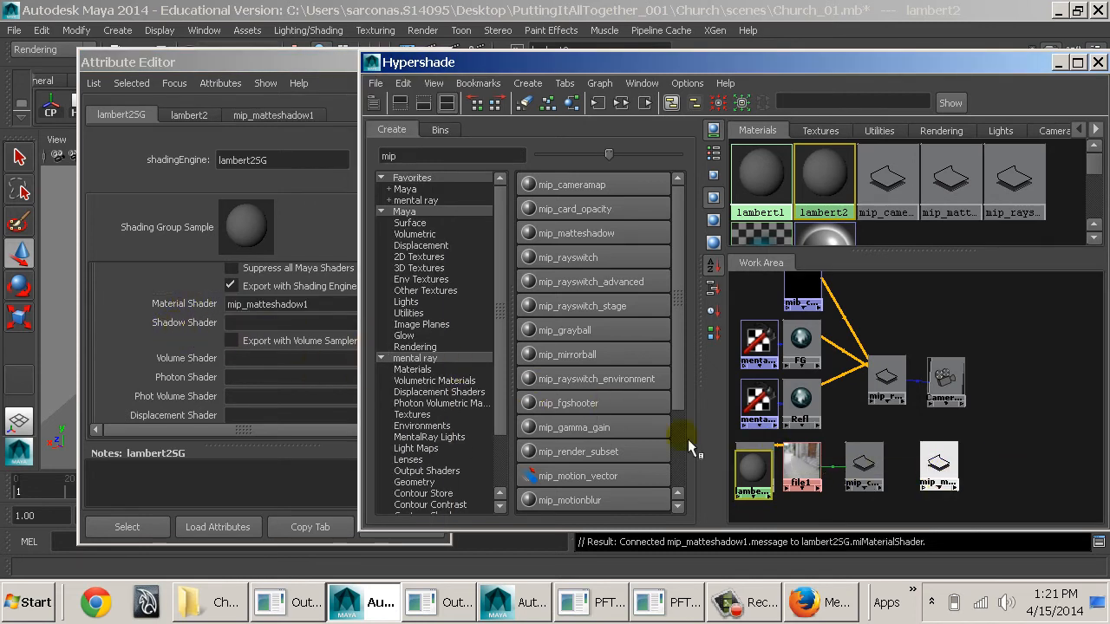
pyautogui.moveTo(938, 468); pyautogui.dragTo(185, 325, button='middle')
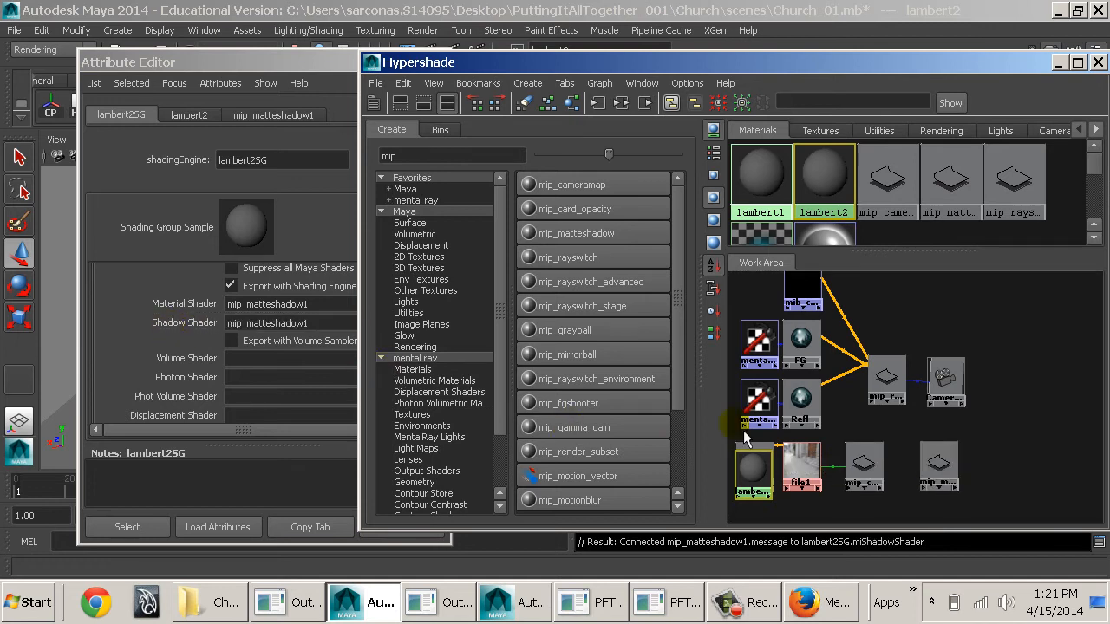
pyautogui.moveTo(938, 468); pyautogui.dragTo(208, 381, button='middle')
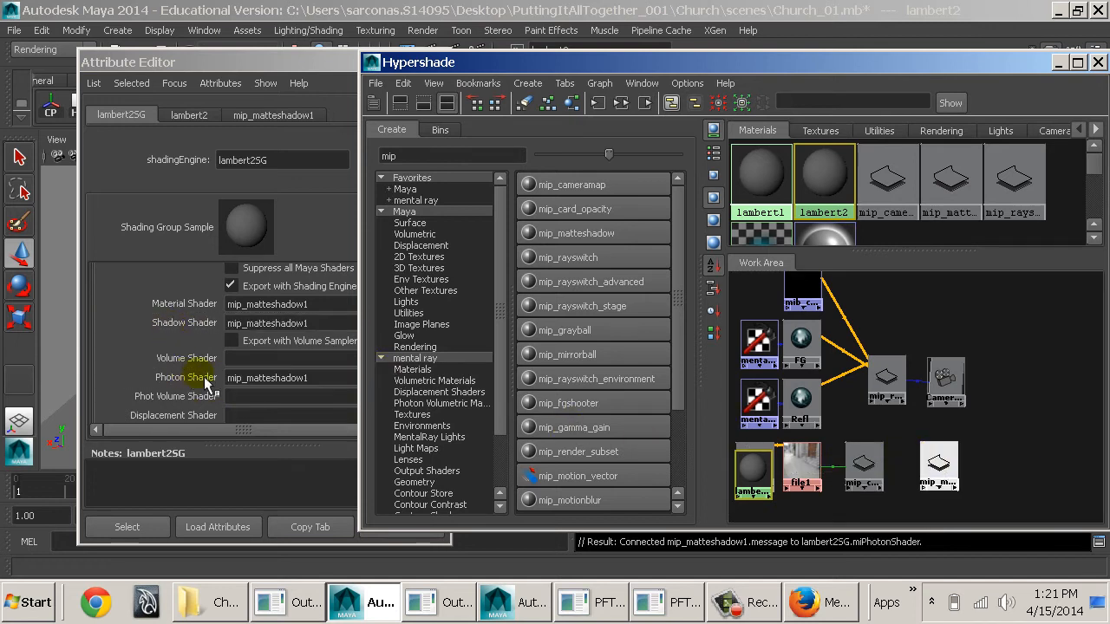
# - Connect mip_cameramap2 to the Background and Indirect attributes of mip_matteshadow1
pyautogui.click(940, 473)
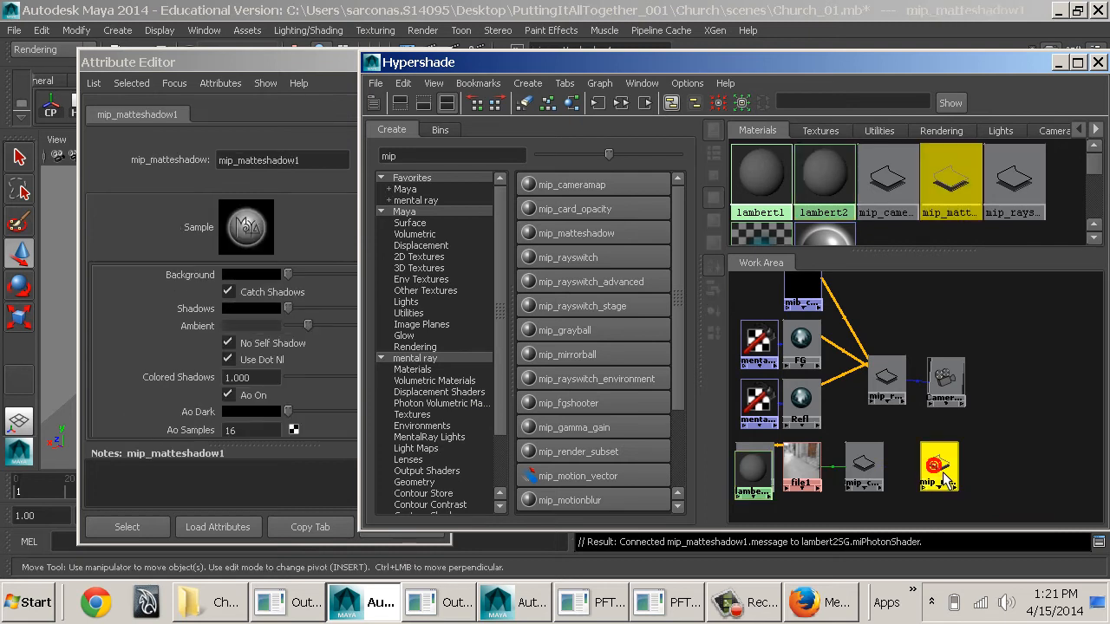
pyautogui.moveTo(869, 466); pyautogui.dragTo(234, 287, button='middle')
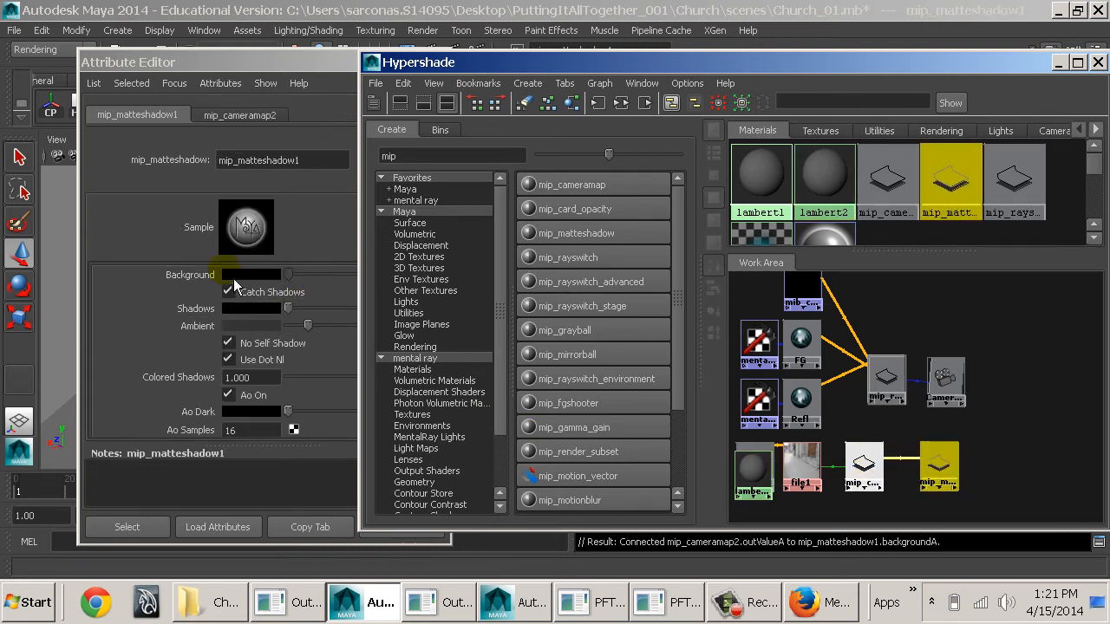
pyautogui.click(188, 246)
pyautogui.scroll(-5, 212, 327)
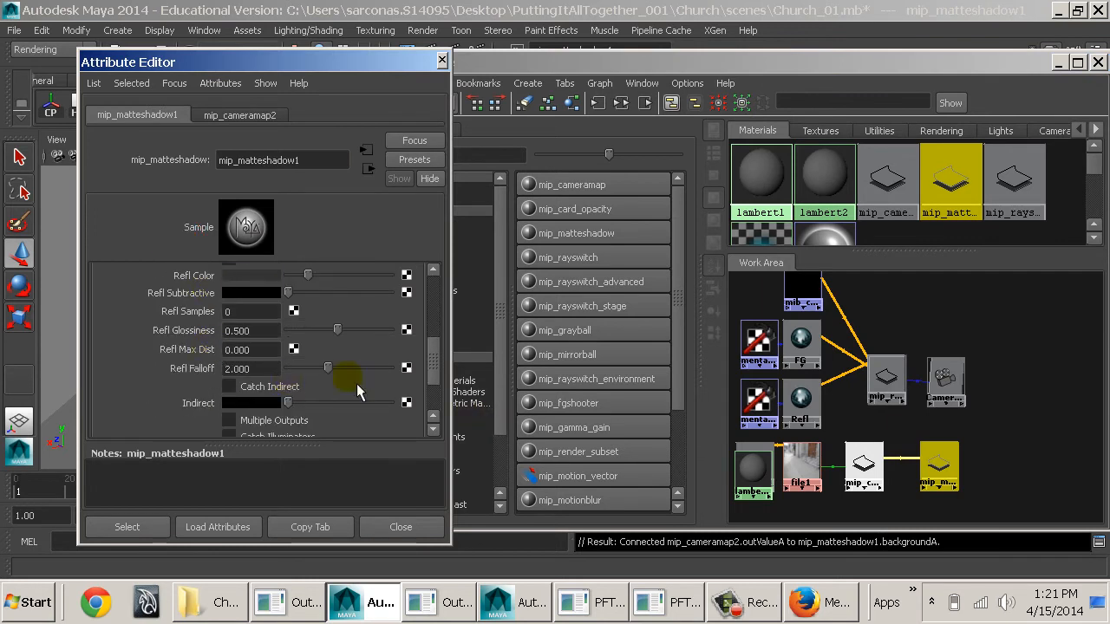
pyautogui.scroll(-3, 360, 392)
pyautogui.moveTo(867, 472); pyautogui.dragTo(181, 356, button='middle')
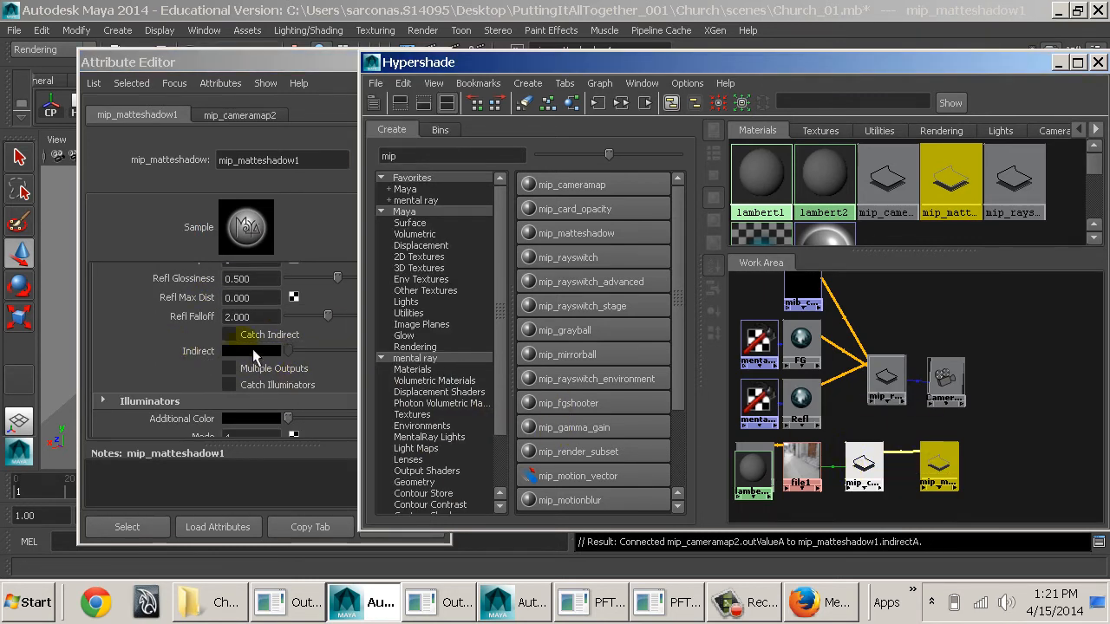
# - Enable Catch Indirect and Catch Reflections on mip_matteshadow1, and close the Attribute Editor and Hypershade
pyautogui.click(228, 334)
pyautogui.scroll(3, 364, 364)
pyautogui.scroll(2, 345, 371)
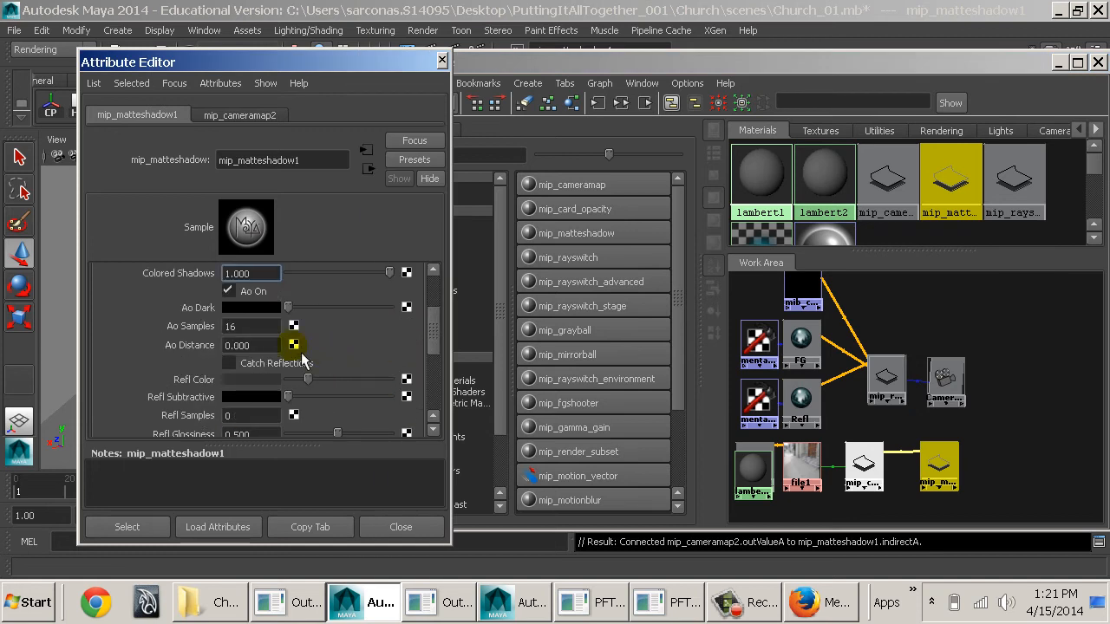
pyautogui.click(279, 361)
pyautogui.click(401, 527)
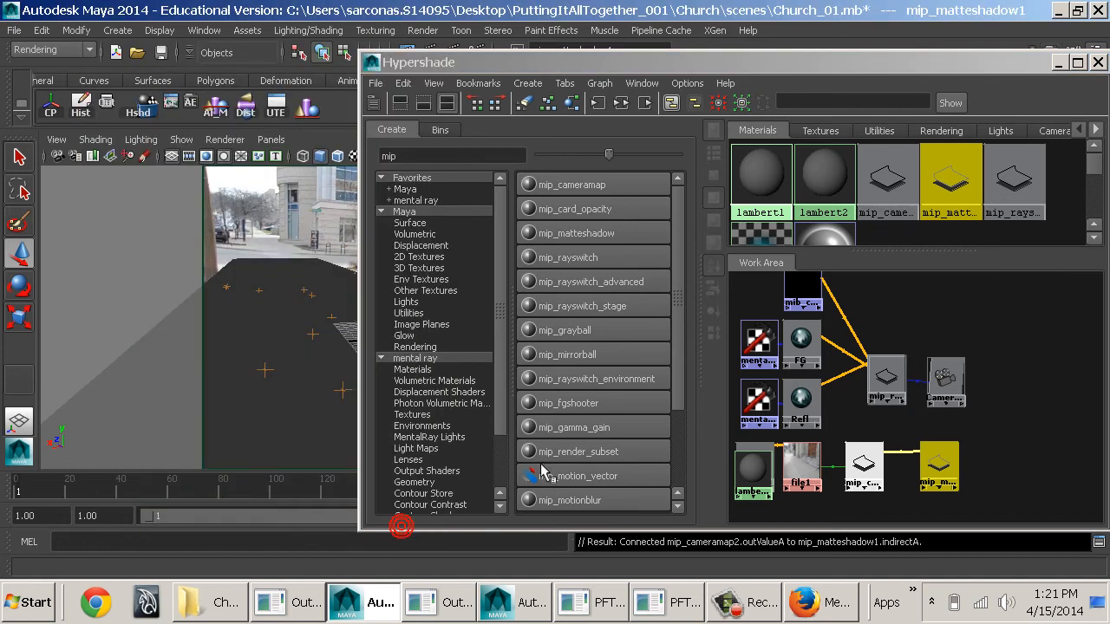
pyautogui.click(1097, 63)
# - Save the scene as Church_02.mb in the scenes folder
pyautogui.click(14, 31)
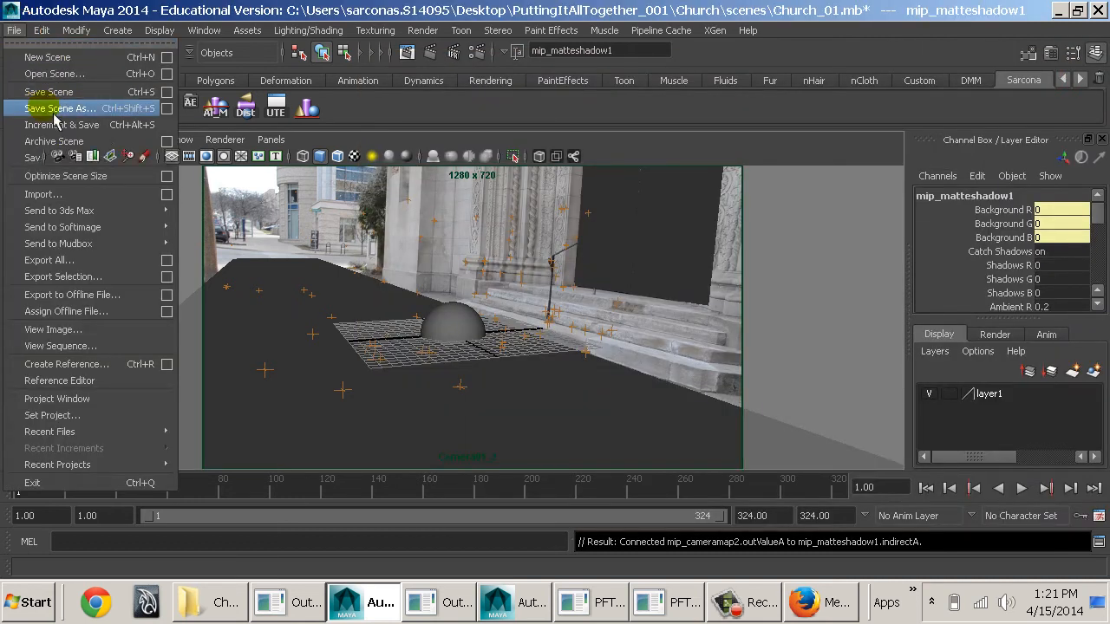
pyautogui.click(52, 108)
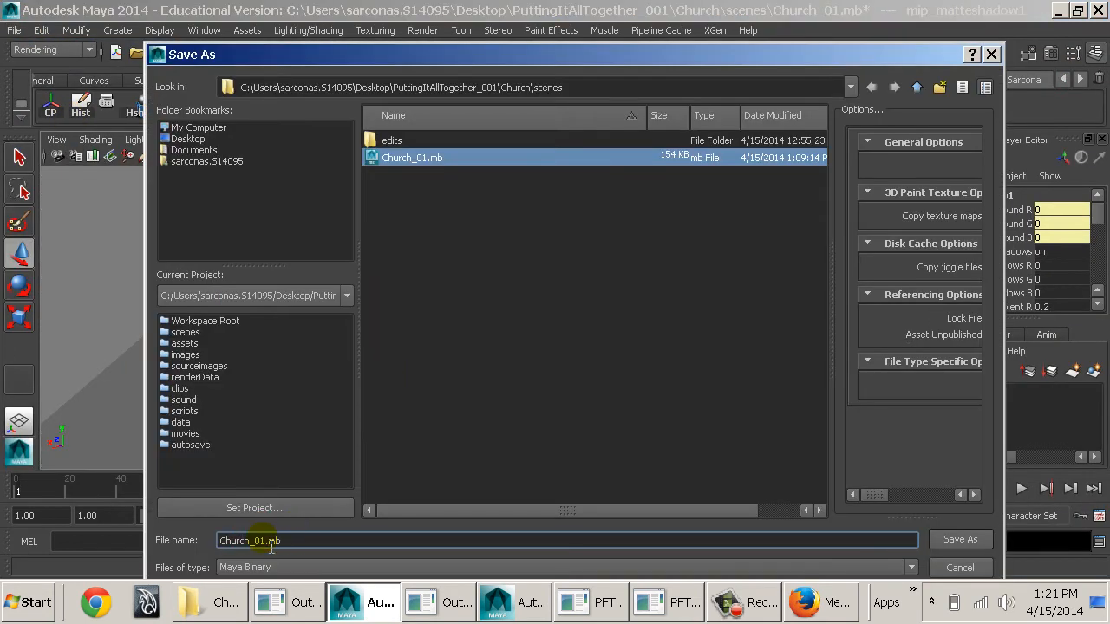
pyautogui.press('BackSpace')
pyautogui.write('2')
pyautogui.click(960, 539)
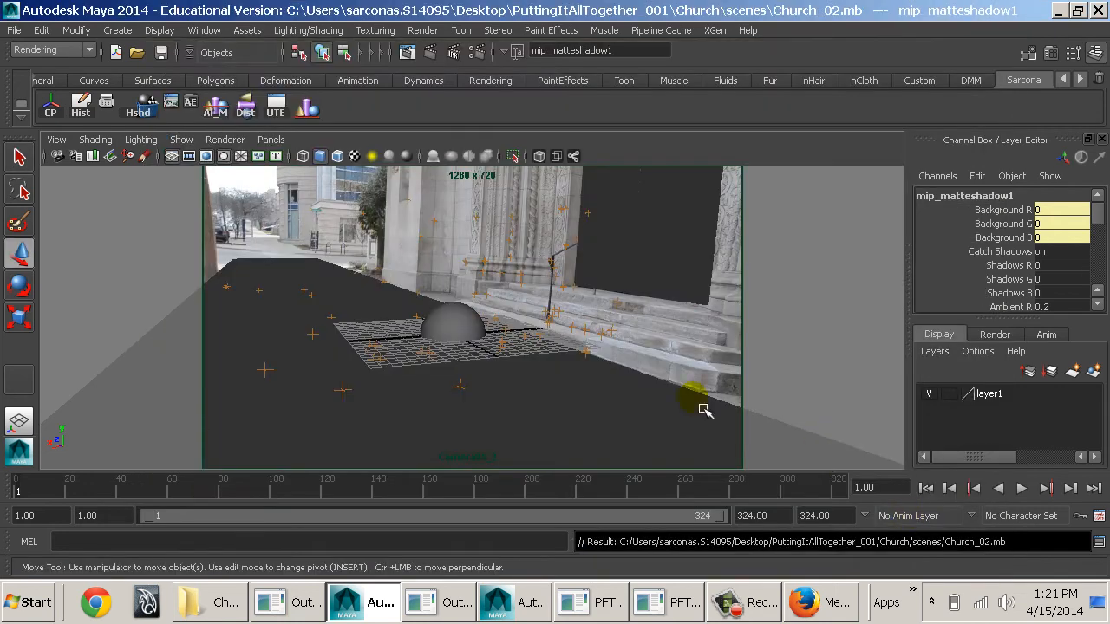
# - Render the current frame to check the sphere's shadow and reflection on the sidewalk, and close the Render View
pyautogui.click(472, 319)
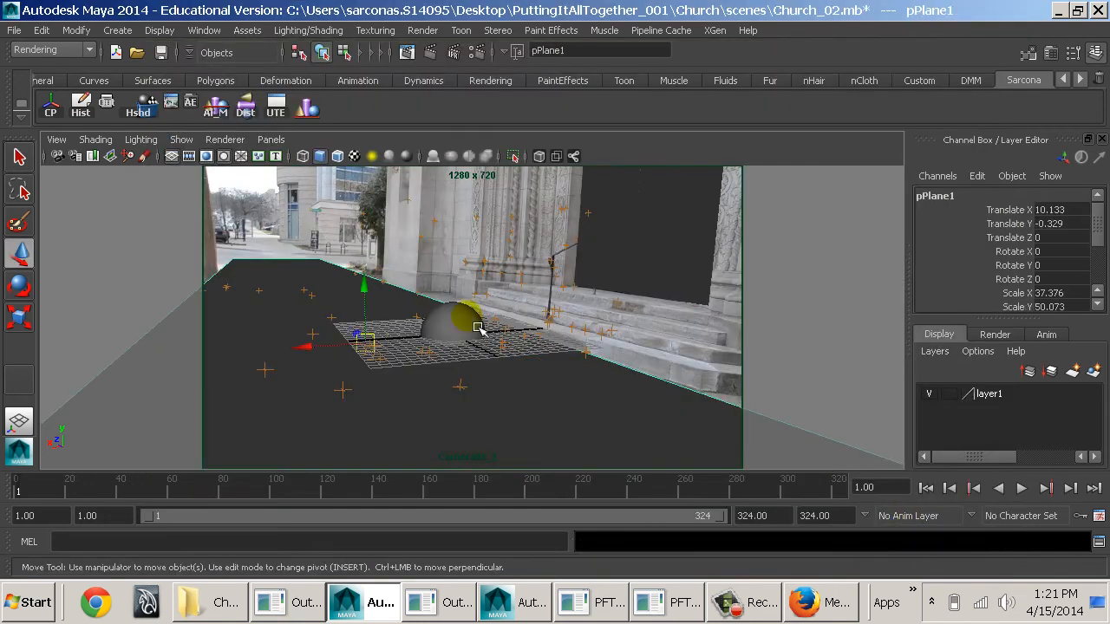
pyautogui.click(439, 61)
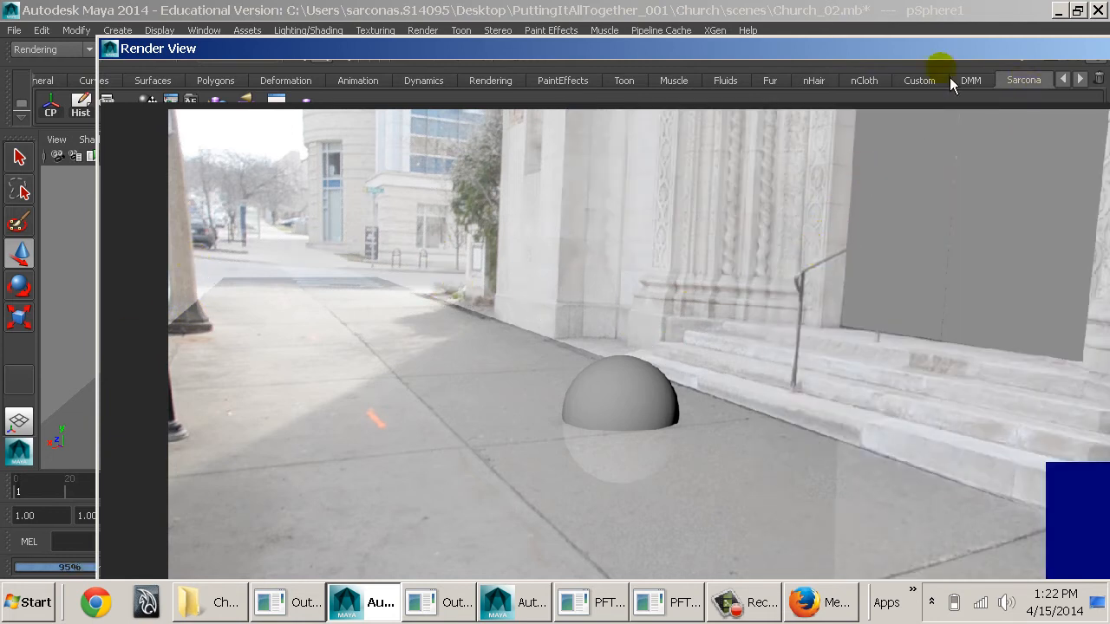
pyautogui.doubleClick(113, 50)
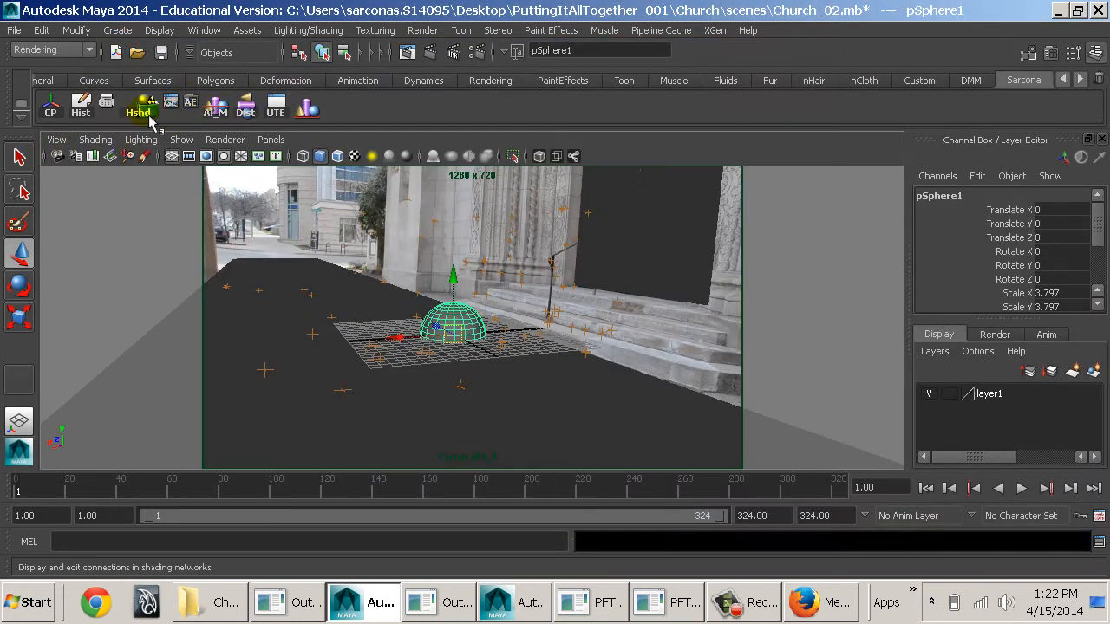
# - Set the Camera01_2Plane image plane's Display Mode to None, close the Attribute Editor and move the Hypershade aside
pyautogui.click(143, 113)
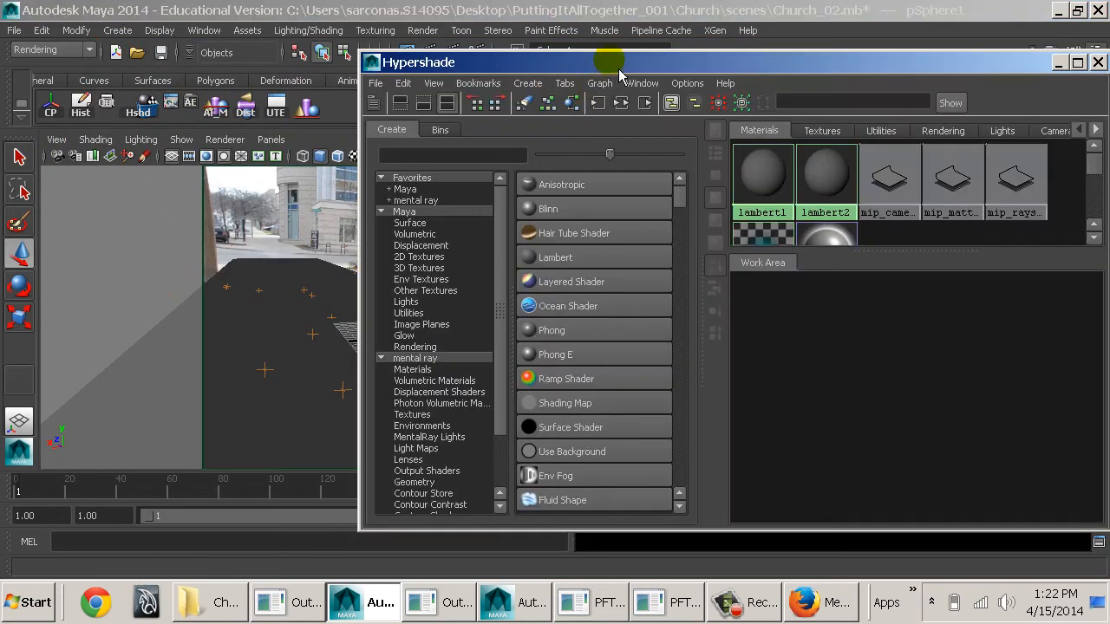
pyautogui.moveTo(611, 66); pyautogui.dragTo(530, 77)
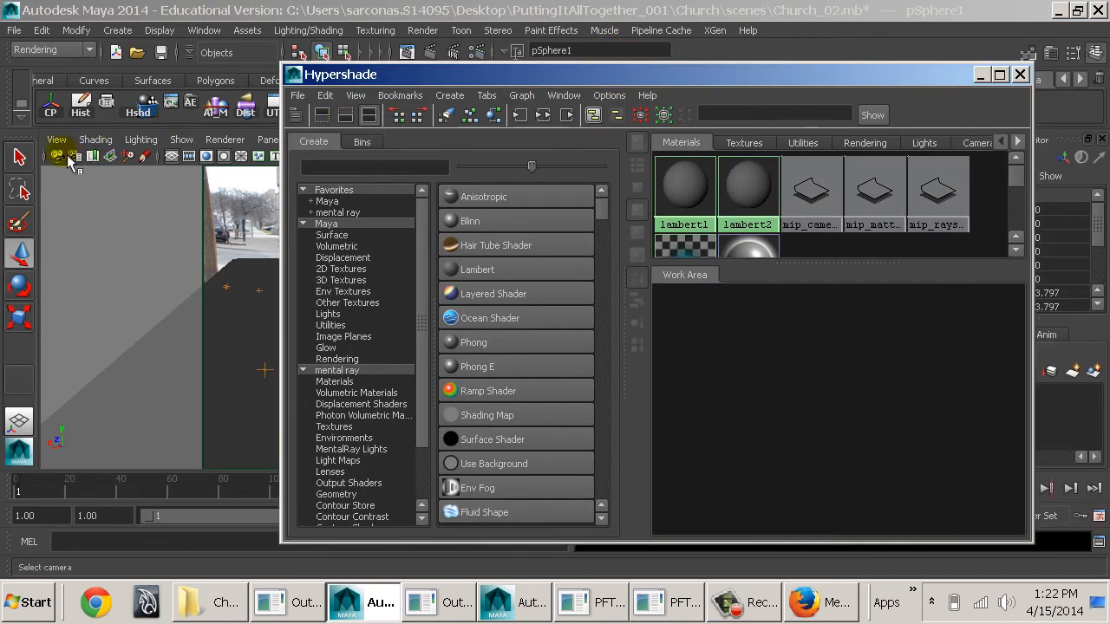
pyautogui.click(964, 142)
pyautogui.click(823, 205)
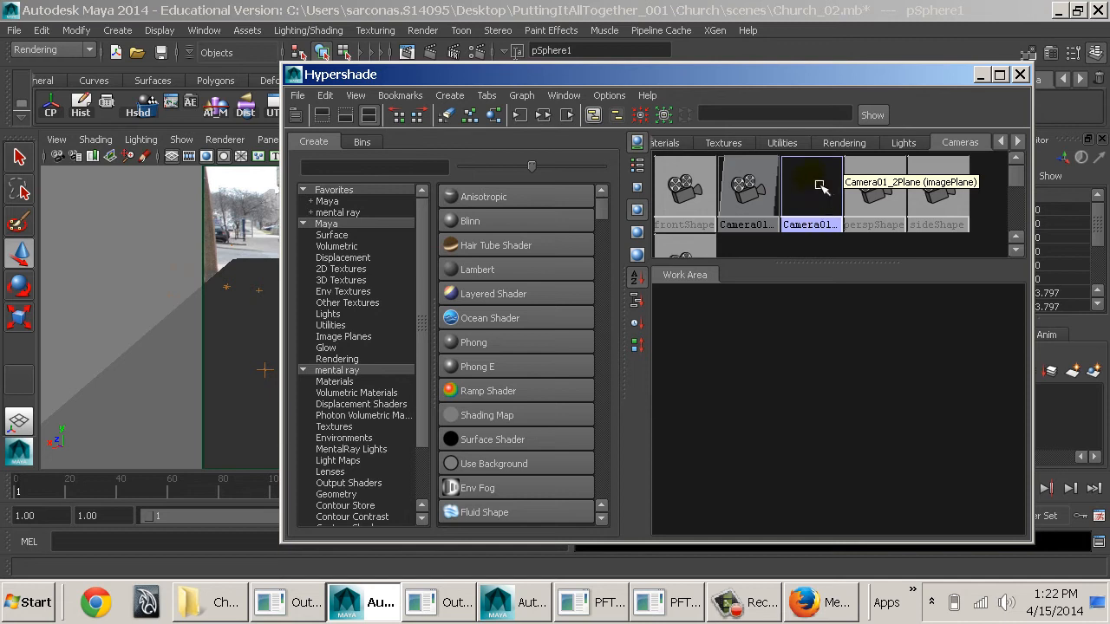
pyautogui.doubleClick(822, 202)
pyautogui.click(229, 313)
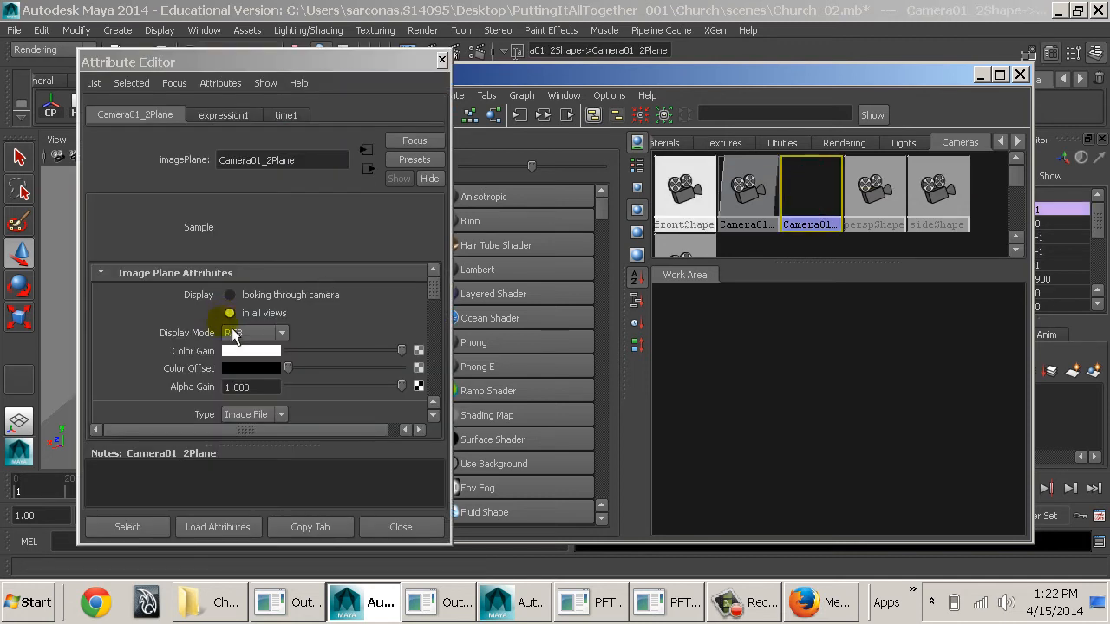
pyautogui.click(246, 333)
pyautogui.click(235, 349)
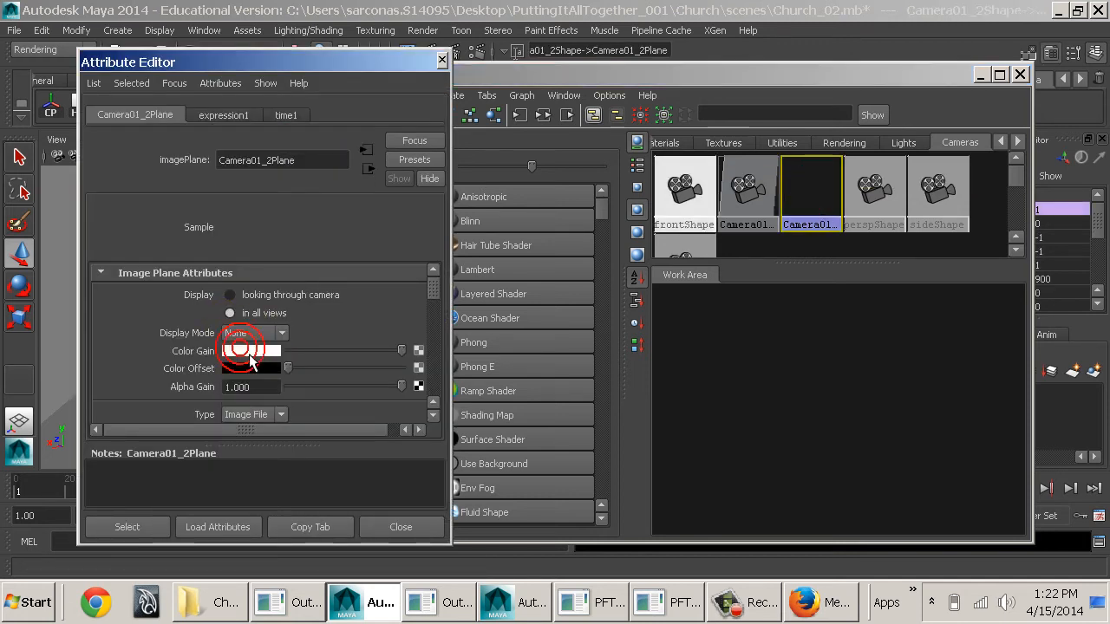
pyautogui.click(443, 60)
pyautogui.moveTo(375, 74); pyautogui.dragTo(658, 44)
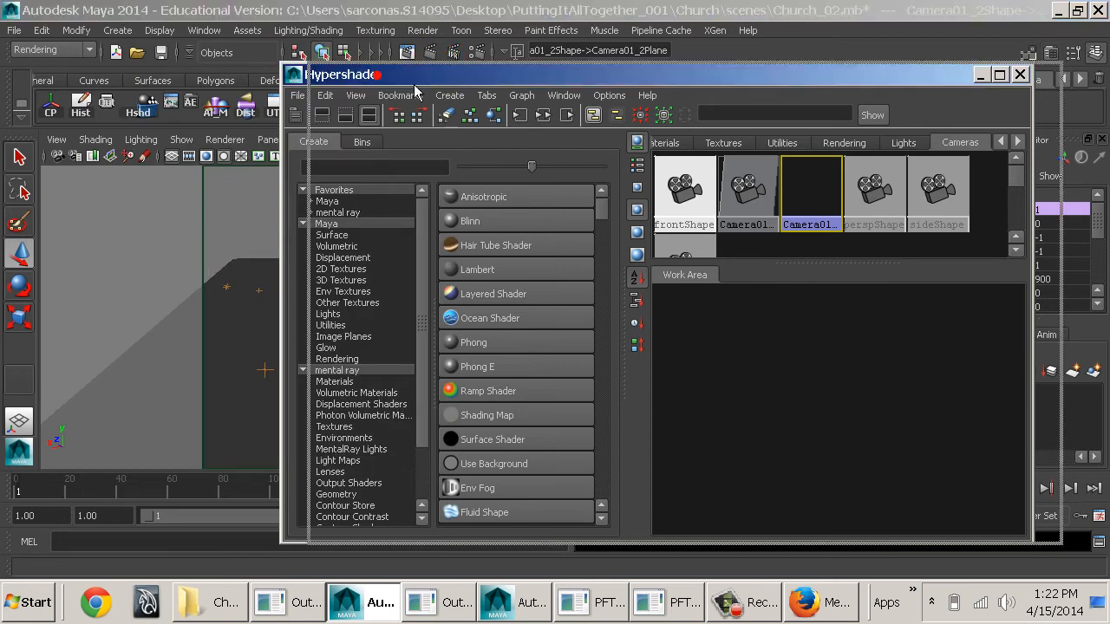
# - Graph the input and output connections of the FG and Refl utility nodes in the Hypershade work area
pyautogui.moveTo(498, 77); pyautogui.dragTo(278, 81)
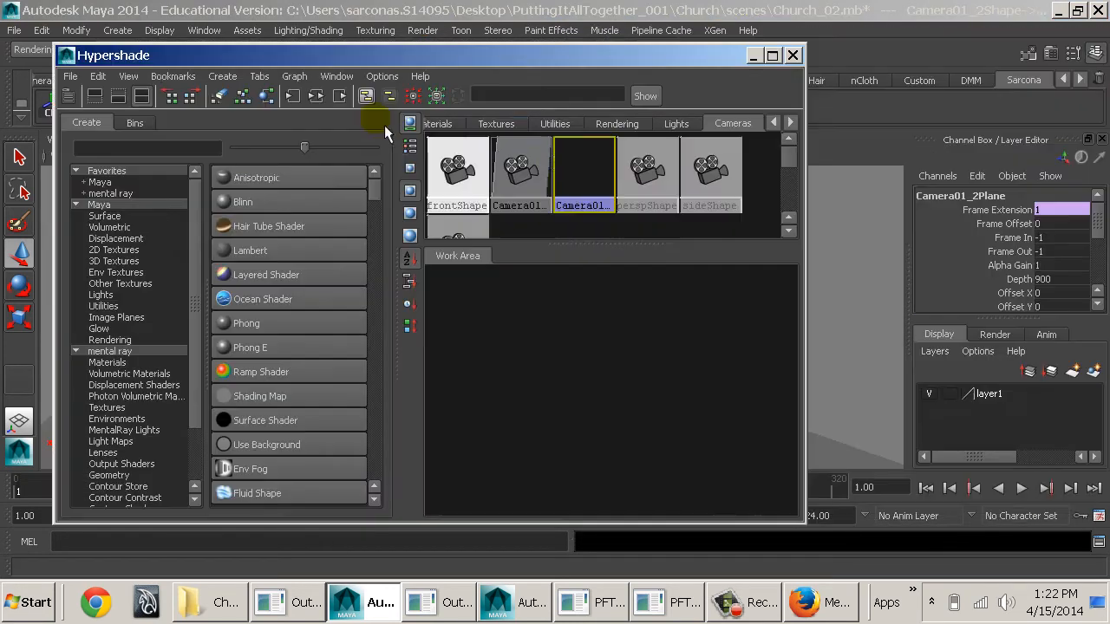
pyautogui.click(450, 123)
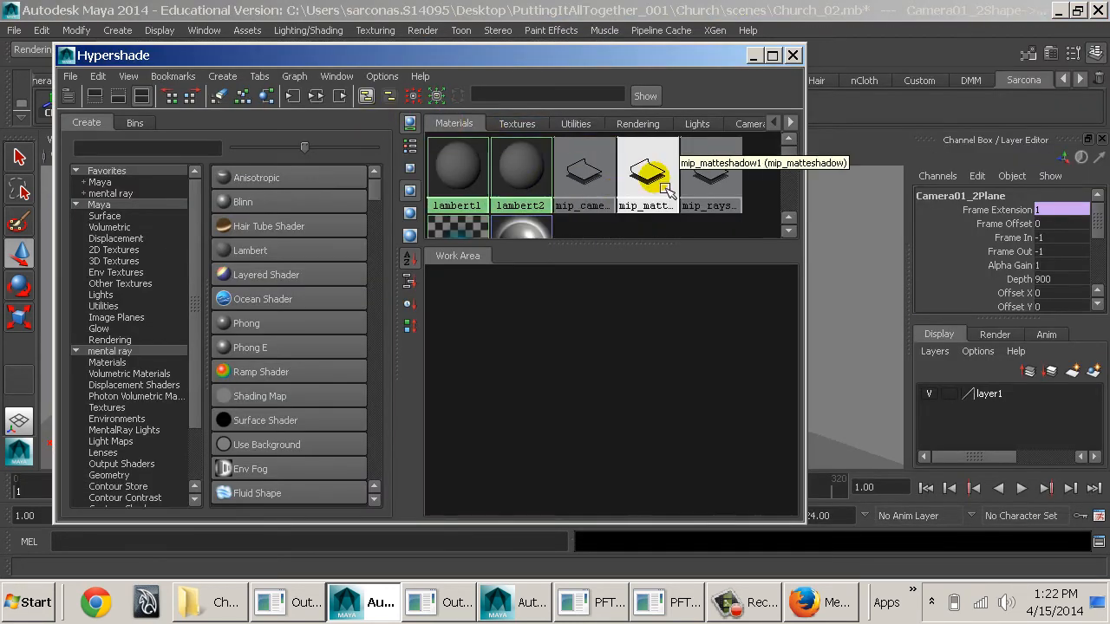
pyautogui.click(509, 128)
pyautogui.click(568, 126)
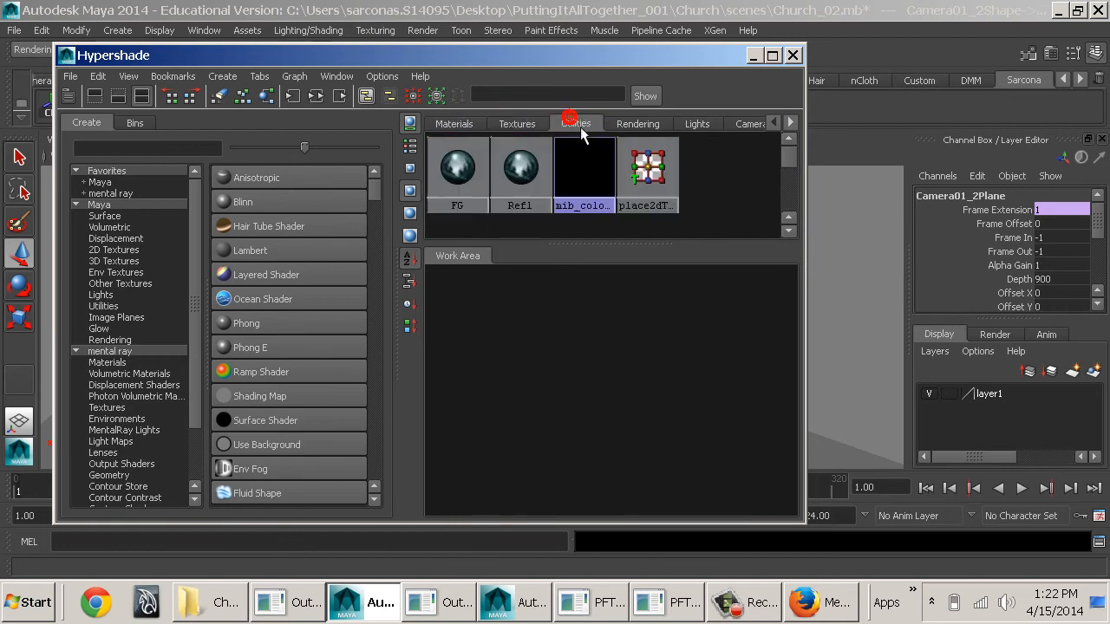
pyautogui.moveTo(526, 219); pyautogui.dragTo(412, 151)
pyautogui.click(317, 95)
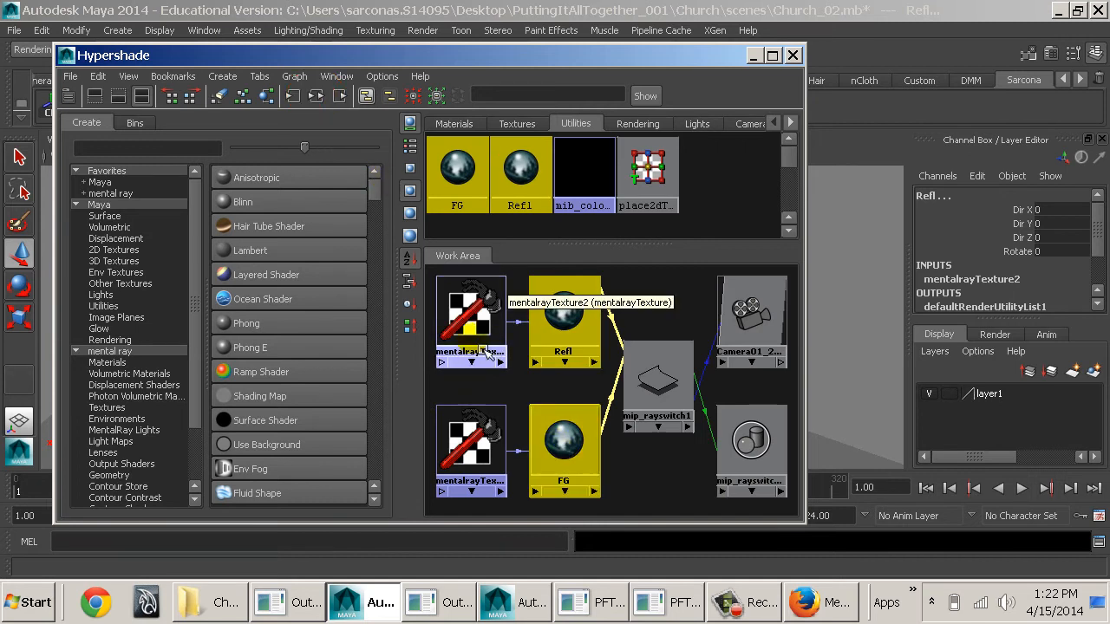
# - Set the Color Profile of mentalrayTexture2, the texture feeding the Refl node, to Linear sRGB
pyautogui.doubleClick(475, 299)
pyautogui.scroll(-1, 313, 331)
pyautogui.scroll(1, 313, 331)
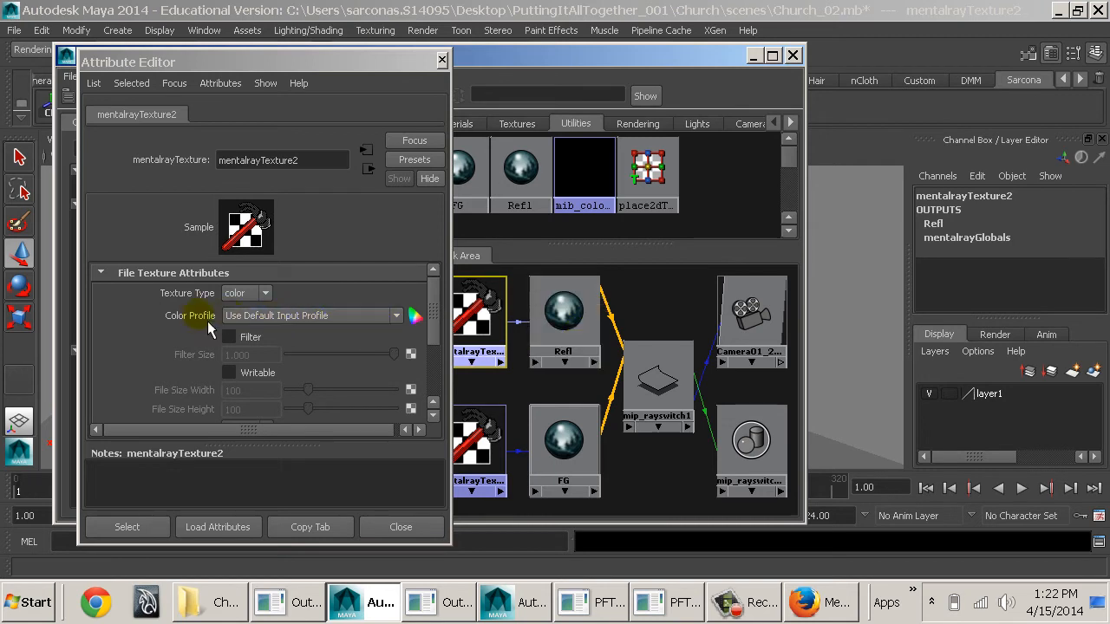
pyautogui.click(284, 316)
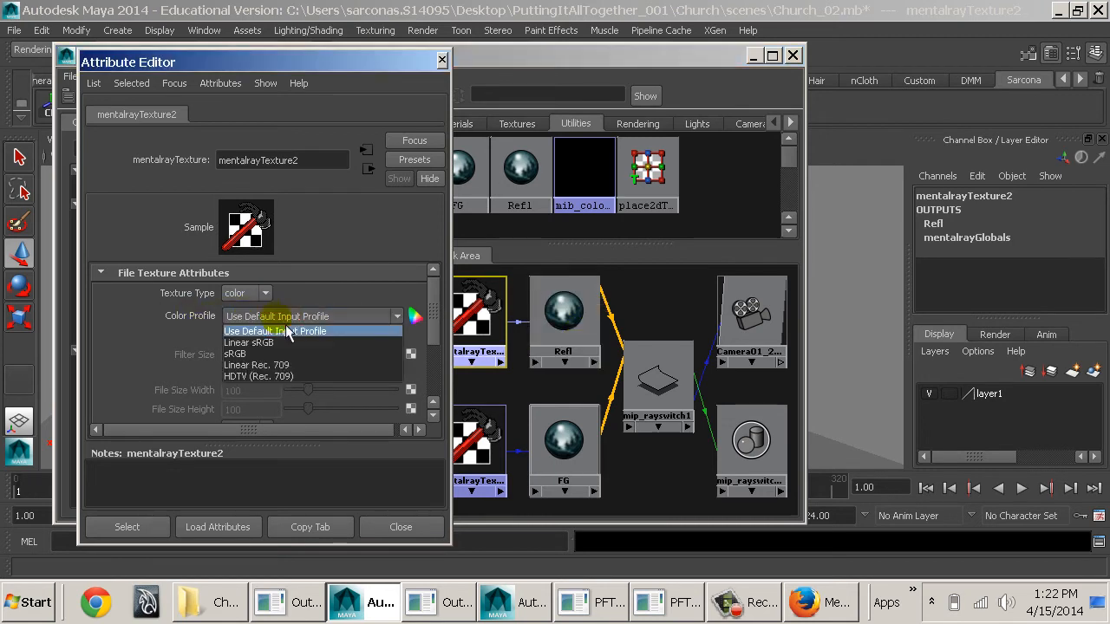
pyautogui.click(268, 340)
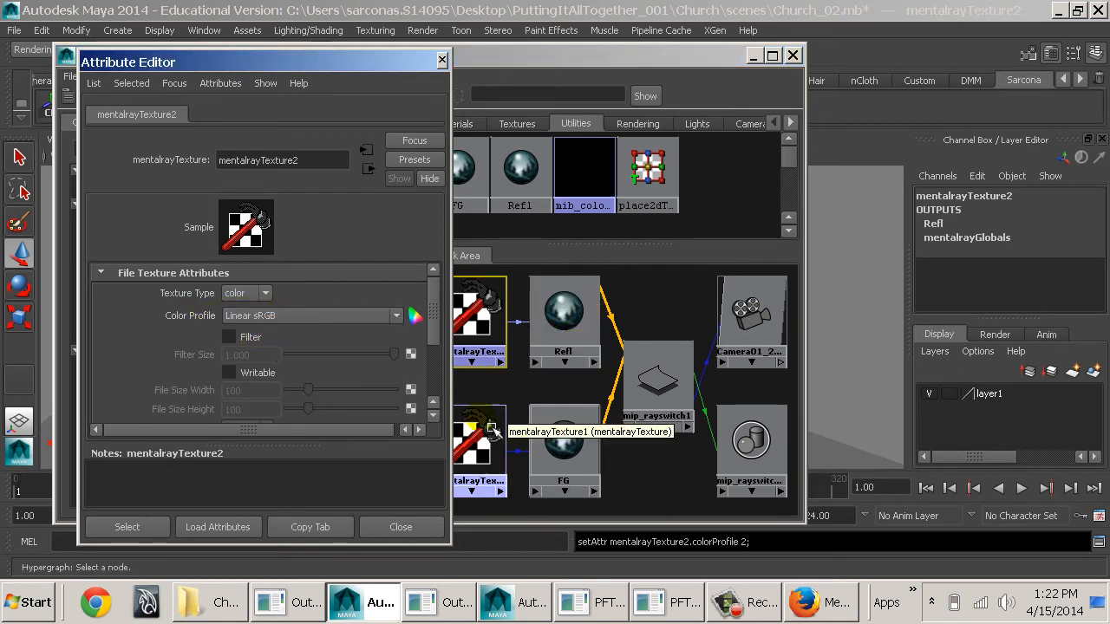
# - Set the Color Profile of mentalrayTexture1, the texture feeding the FG node, to Linear sRGB
pyautogui.click(540, 451)
pyautogui.click(477, 447)
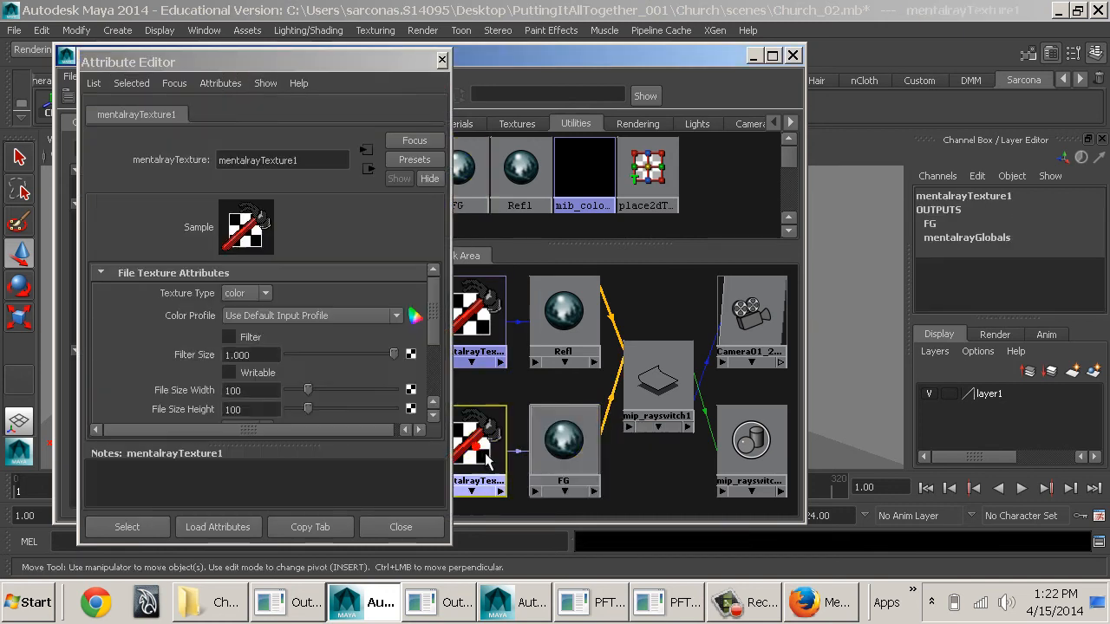
pyautogui.click(282, 315)
pyautogui.click(278, 345)
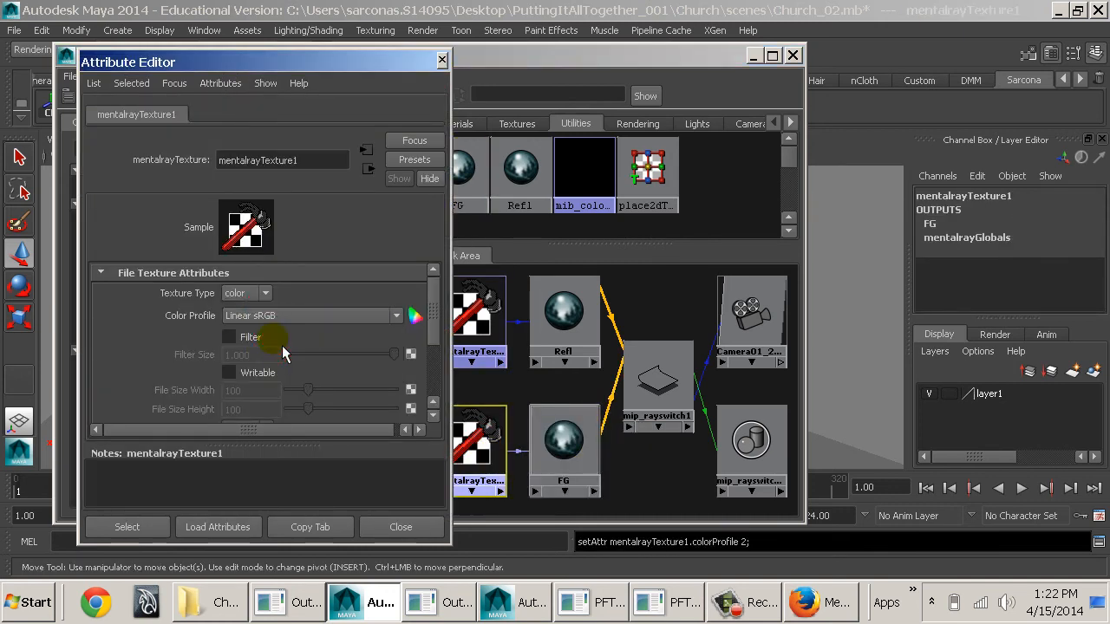
# - Move the Hypershade and Attribute Editor aside and render the current frame with mental ray to check the color profile change
pyautogui.moveTo(527, 59); pyautogui.dragTo(530, 123)
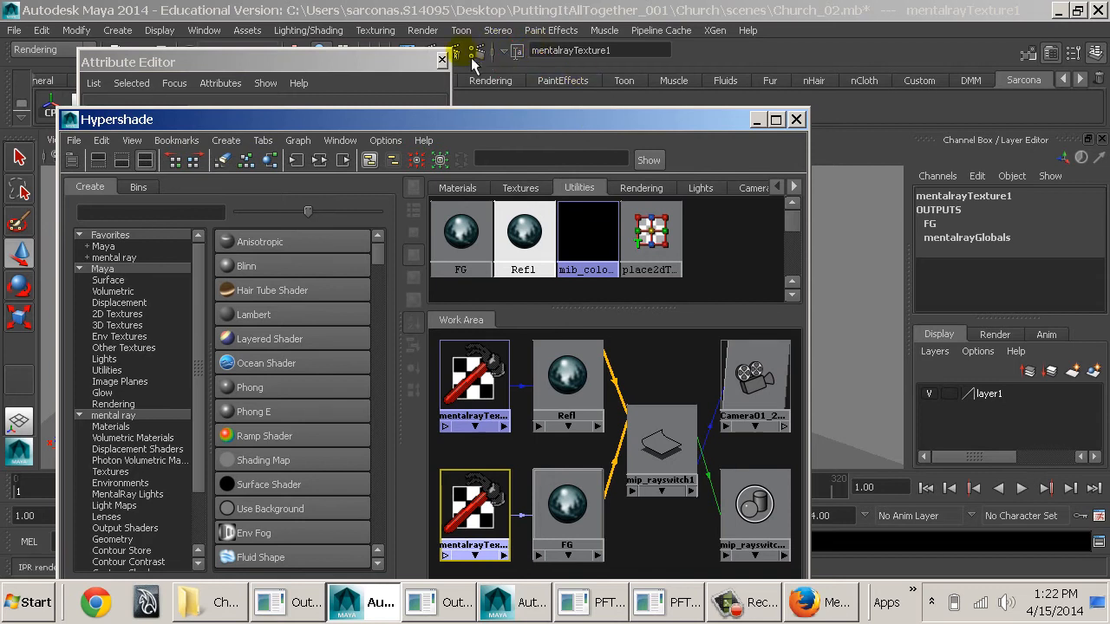
pyautogui.moveTo(437, 57); pyautogui.dragTo(433, 77)
pyautogui.click(428, 52)
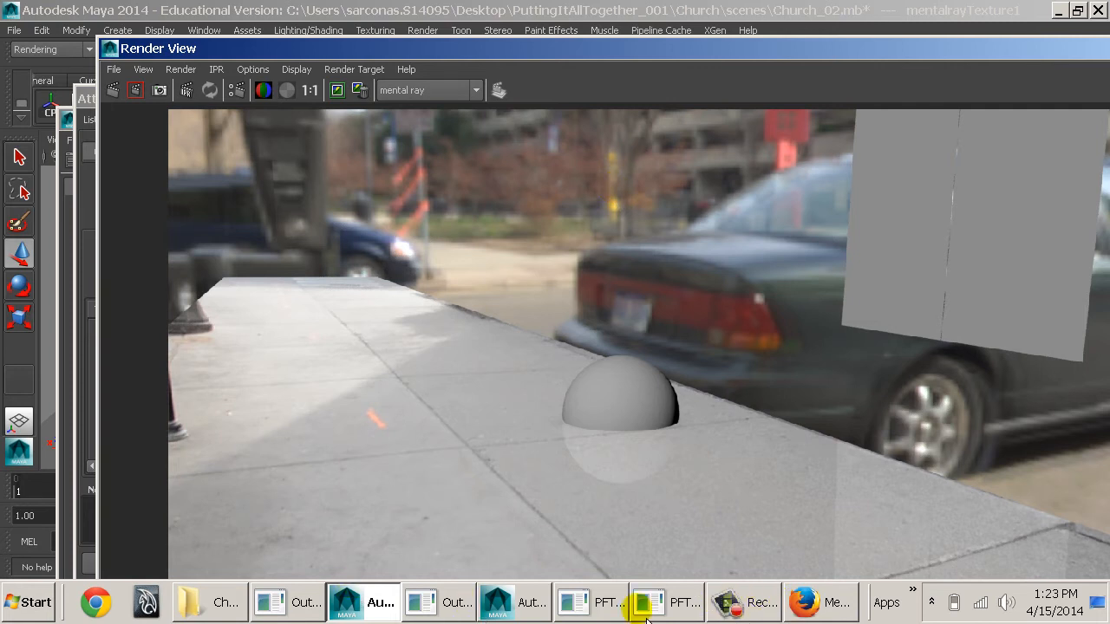
# - Launch NukeX 8.0v2 and return to the Maya render while it loads
pyautogui.press('super')
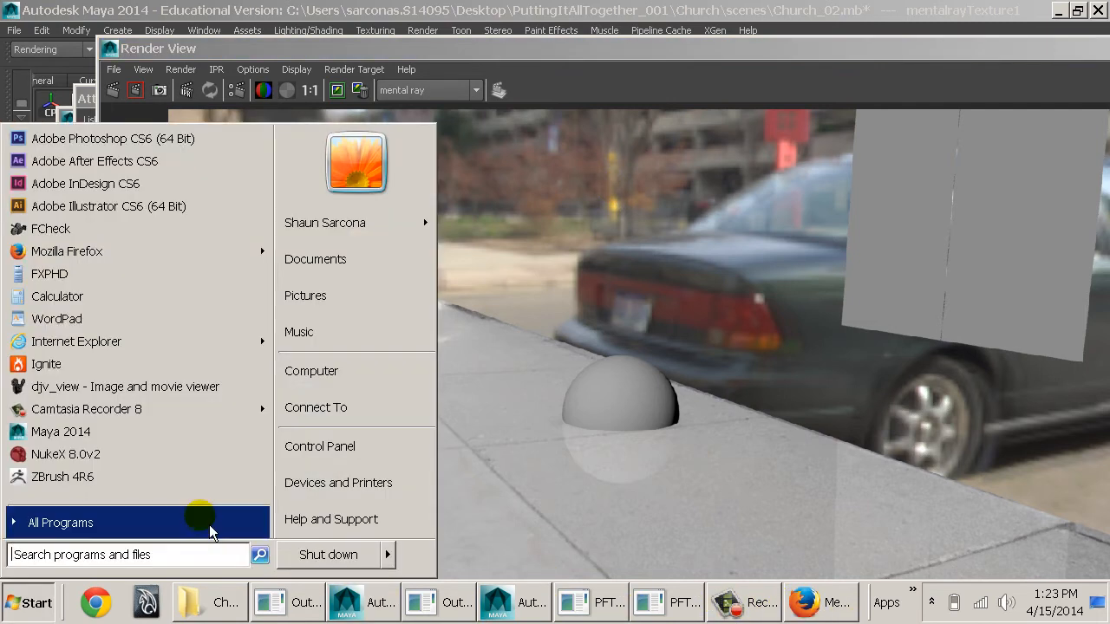
pyautogui.click(153, 461)
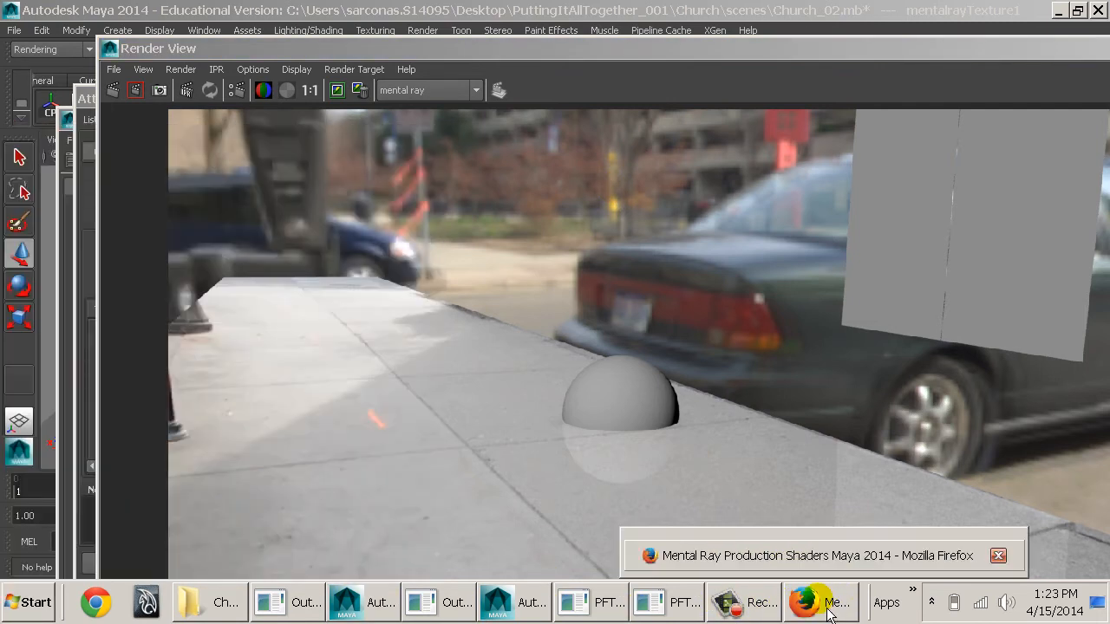
pyautogui.moveTo(761, 617)
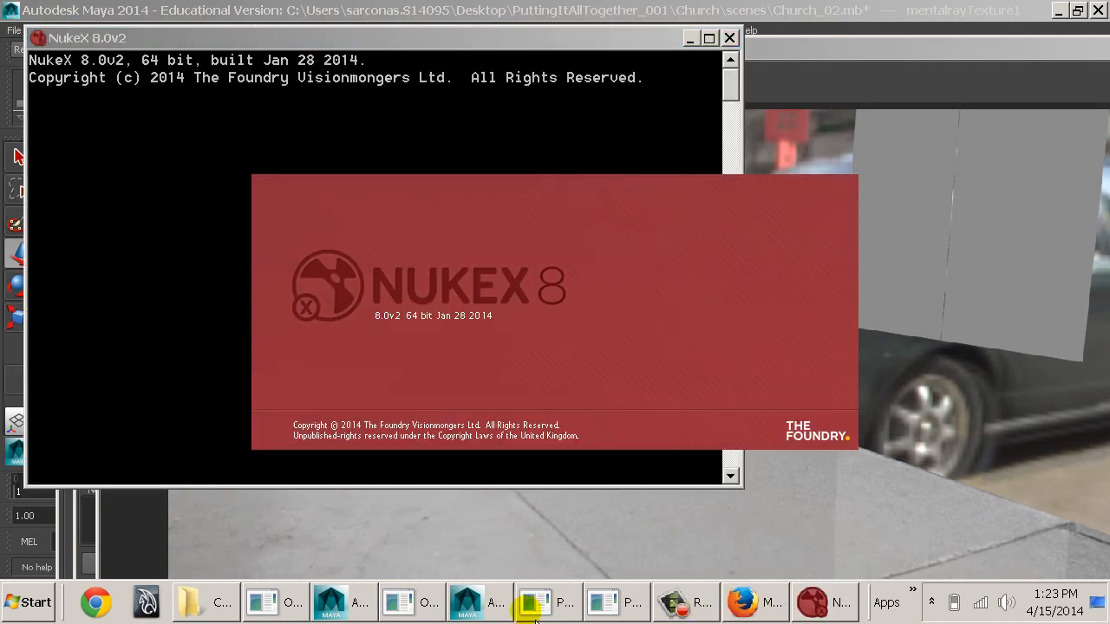
pyautogui.moveTo(535, 614)
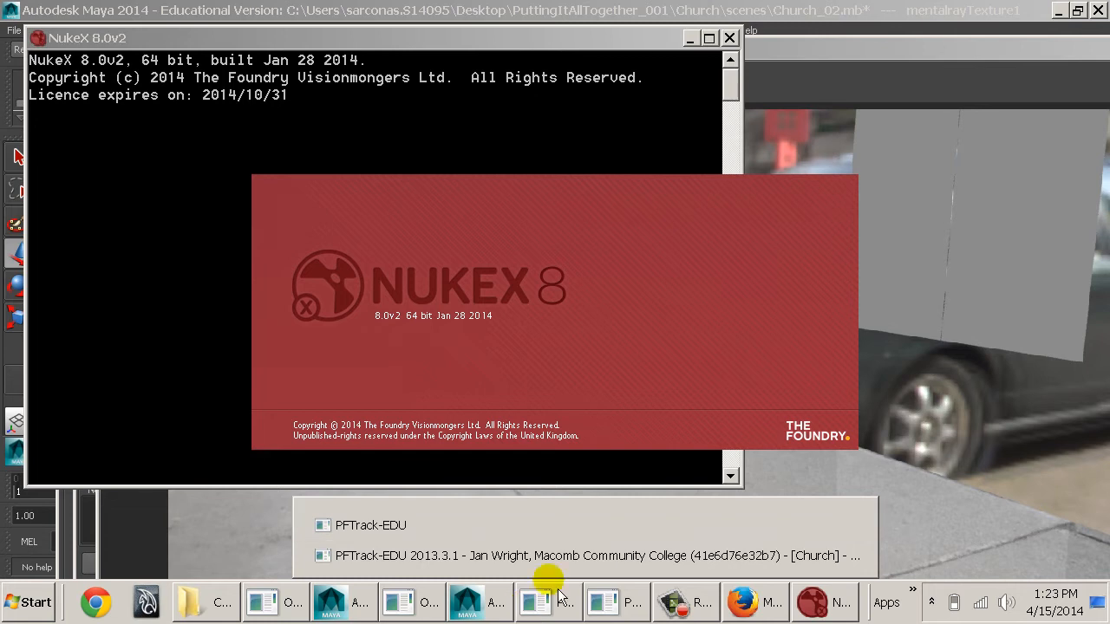
pyautogui.click(864, 152)
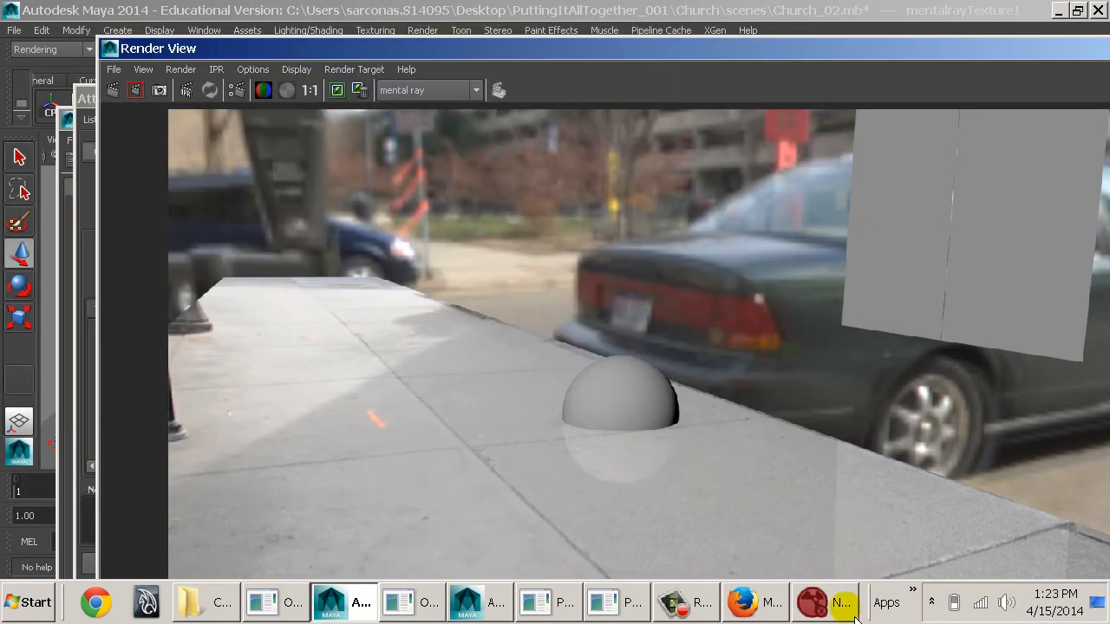
# - Import Church_FG_Small.hdr and Church_Refl_Small.hdr from the Church_Footage folder into the NukeX node graph, declining to restore the autosaved script
pyautogui.click(216, 598)
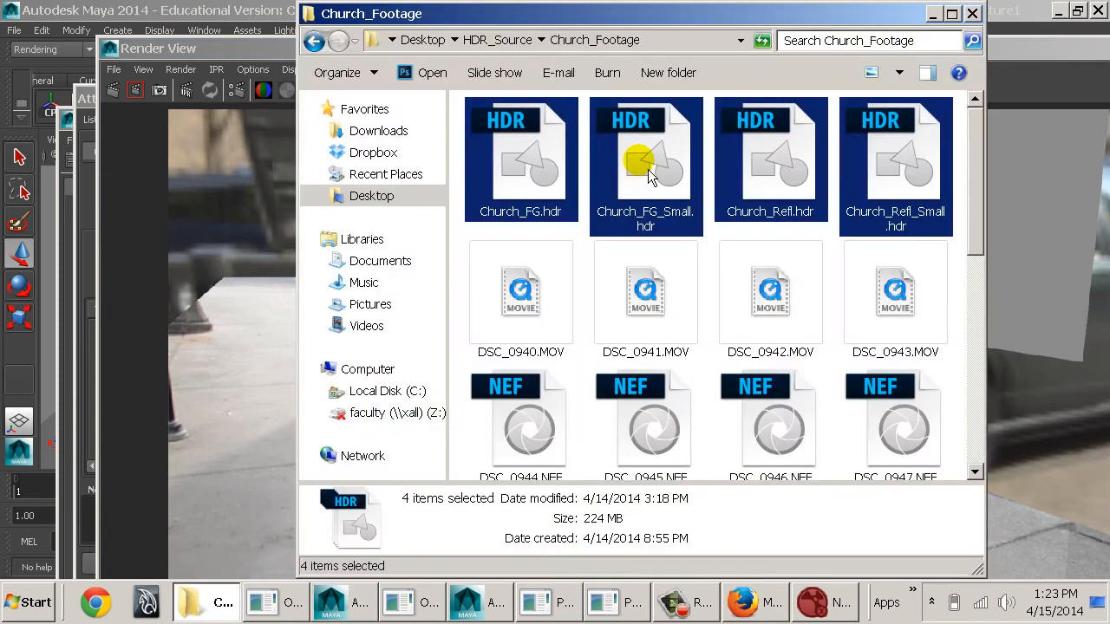
pyautogui.click(699, 249)
pyautogui.click(631, 176)
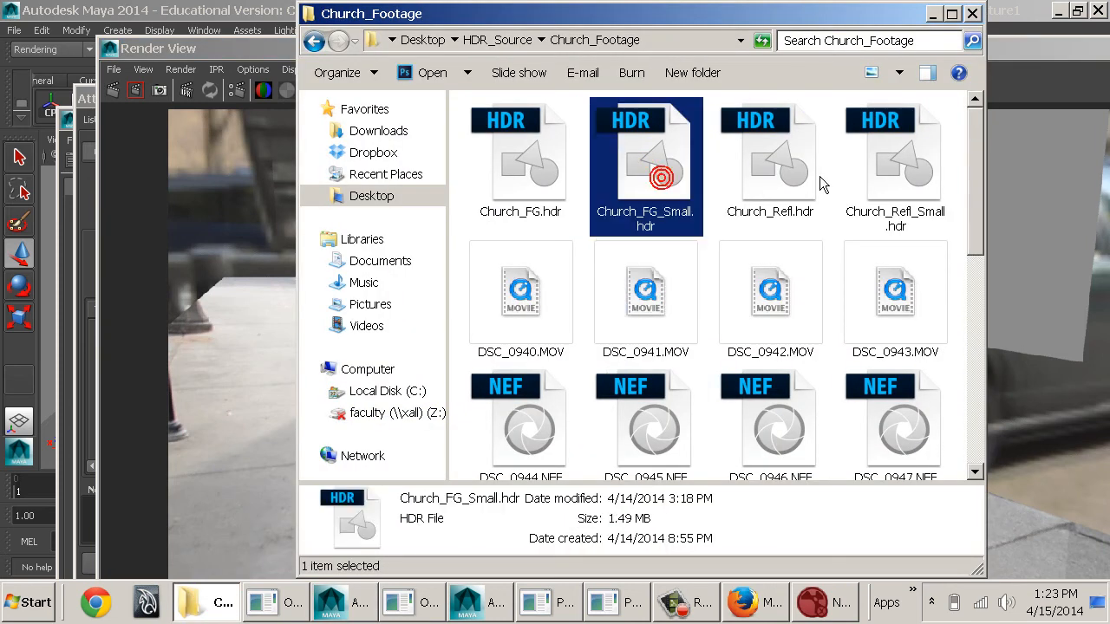
pyautogui.click(810, 168)
pyautogui.click(884, 158)
pyautogui.keyDown('ctrl'); pyautogui.click(672, 156); pyautogui.keyUp('ctrl')
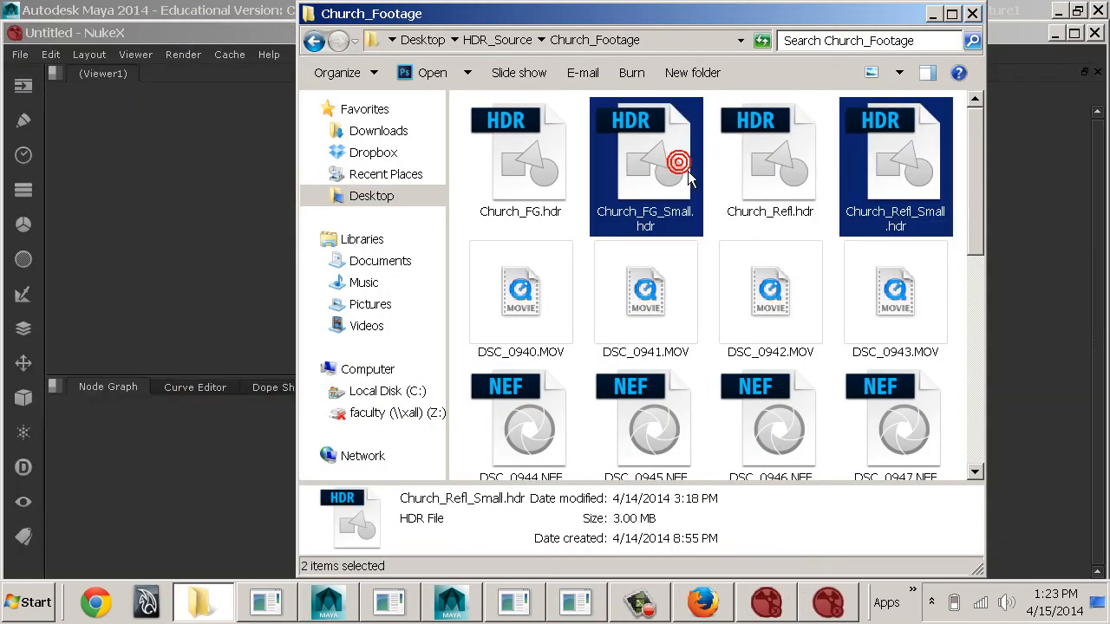
pyautogui.moveTo(649, 182); pyautogui.dragTo(172, 516)
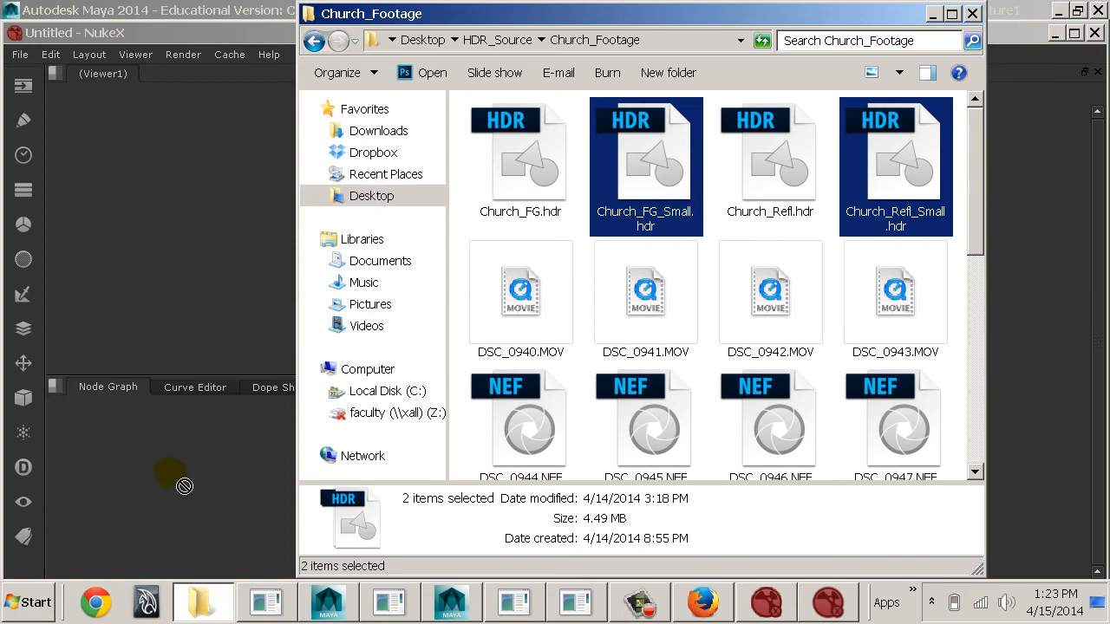
pyautogui.click(182, 461)
pyautogui.click(736, 197)
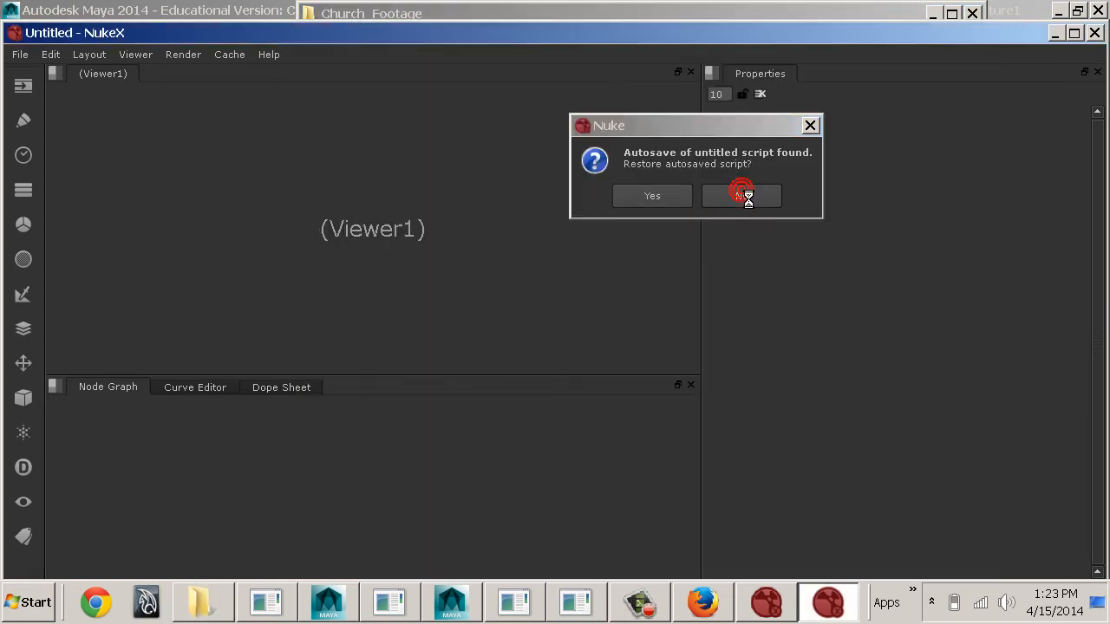
pyautogui.moveTo(650, 179); pyautogui.dragTo(216, 466)
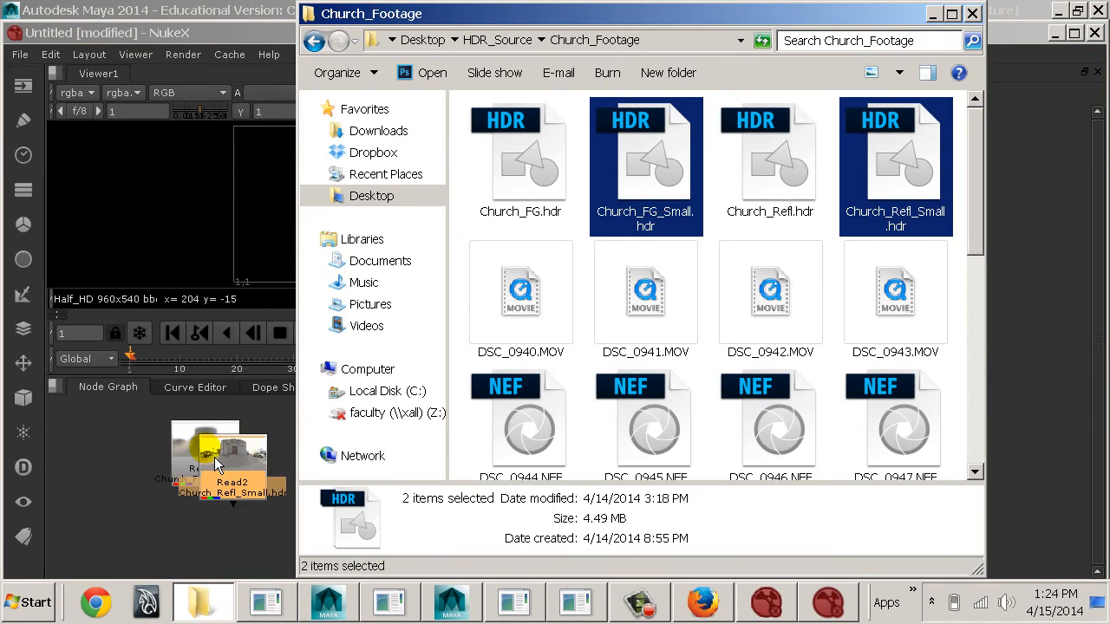
pyautogui.click(640, 602)
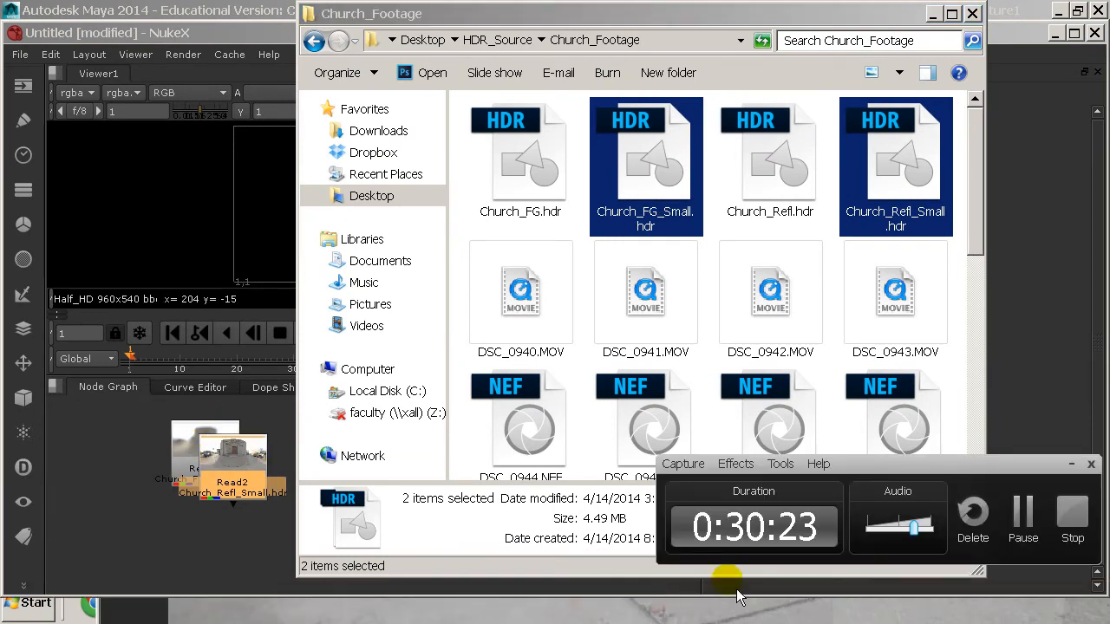
pyautogui.click(1070, 464)
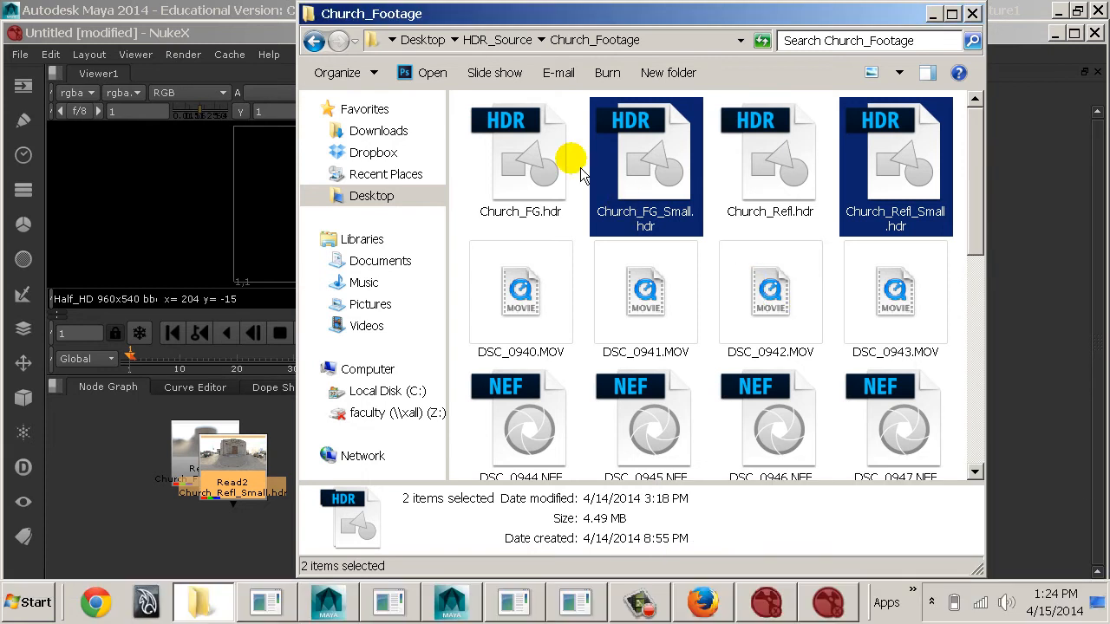
# - Move the Church_Refl_Small.hdr node apart from the other Read node, show it in the Viewer and enlarge the Viewer pane
pyautogui.click(149, 440)
pyautogui.moveTo(257, 490); pyautogui.dragTo(511, 461)
pyautogui.press('1')
pyautogui.moveTo(403, 388); pyautogui.dragTo(403, 540)
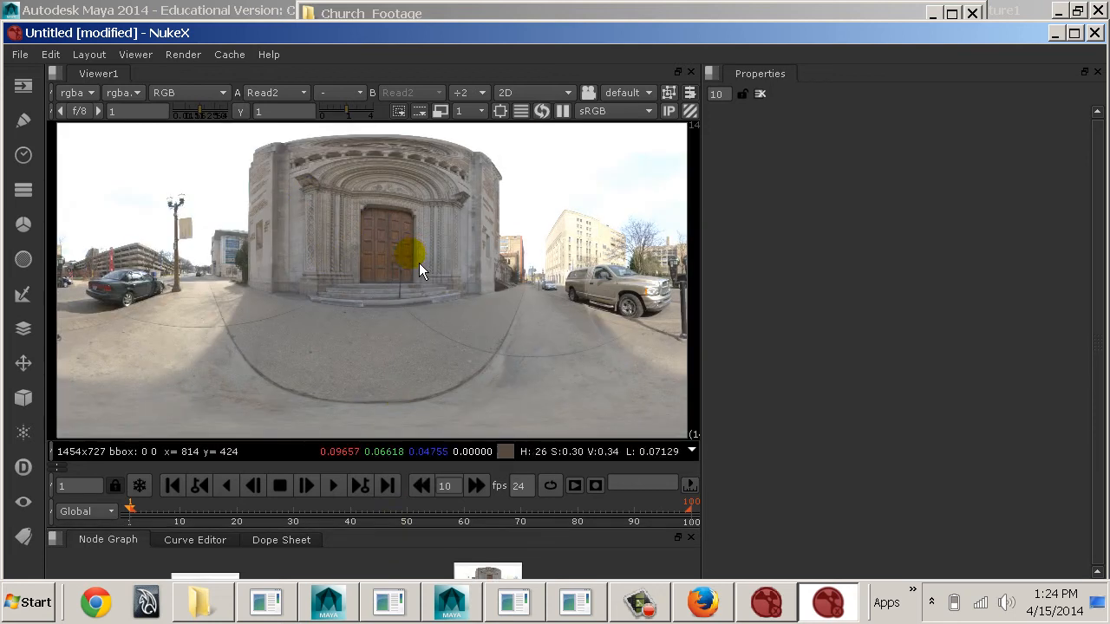
pyautogui.moveTo(387, 534); pyautogui.dragTo(388, 502)
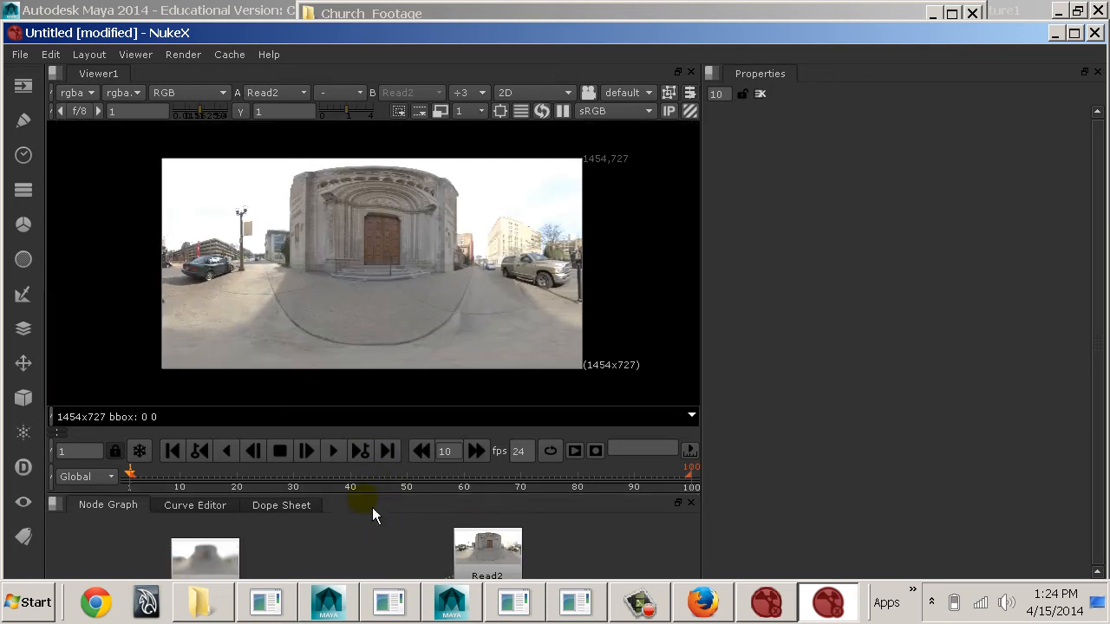
# - Switch the Viewer between Church_FG_Small.hdr and Church_Refl_Small.hdr to compare the blurred final gather map with the sharp reflection map
pyautogui.moveTo(317, 546); pyautogui.dragTo(453, 535, button='middle')
pyautogui.click(360, 552)
pyautogui.press('1')
pyautogui.press('b')
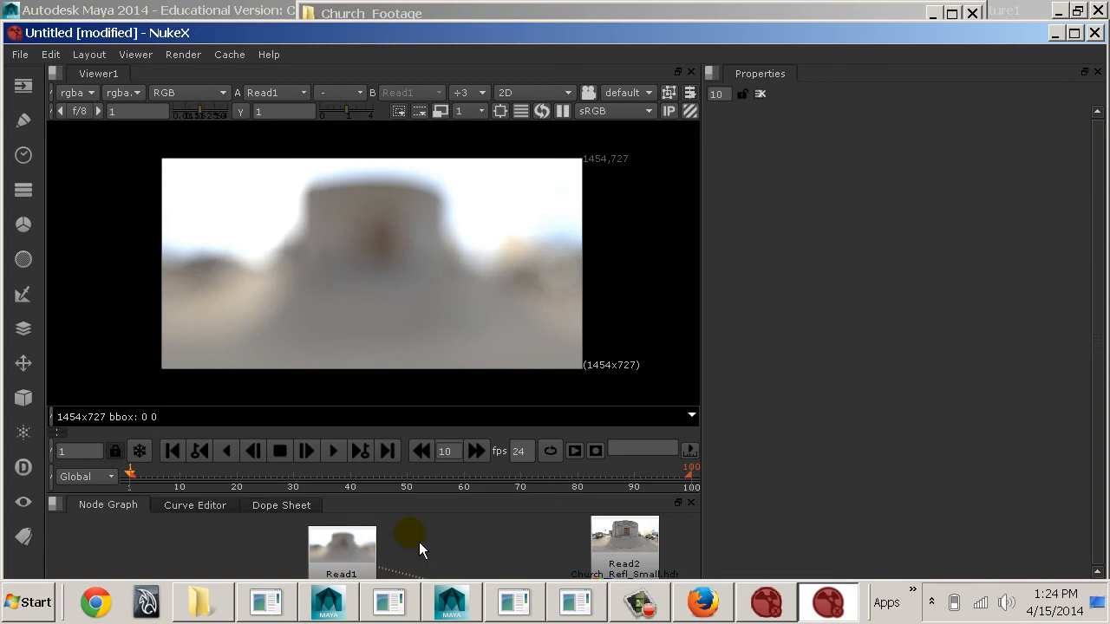
pyautogui.moveTo(528, 563); pyautogui.dragTo(376, 533, button='middle')
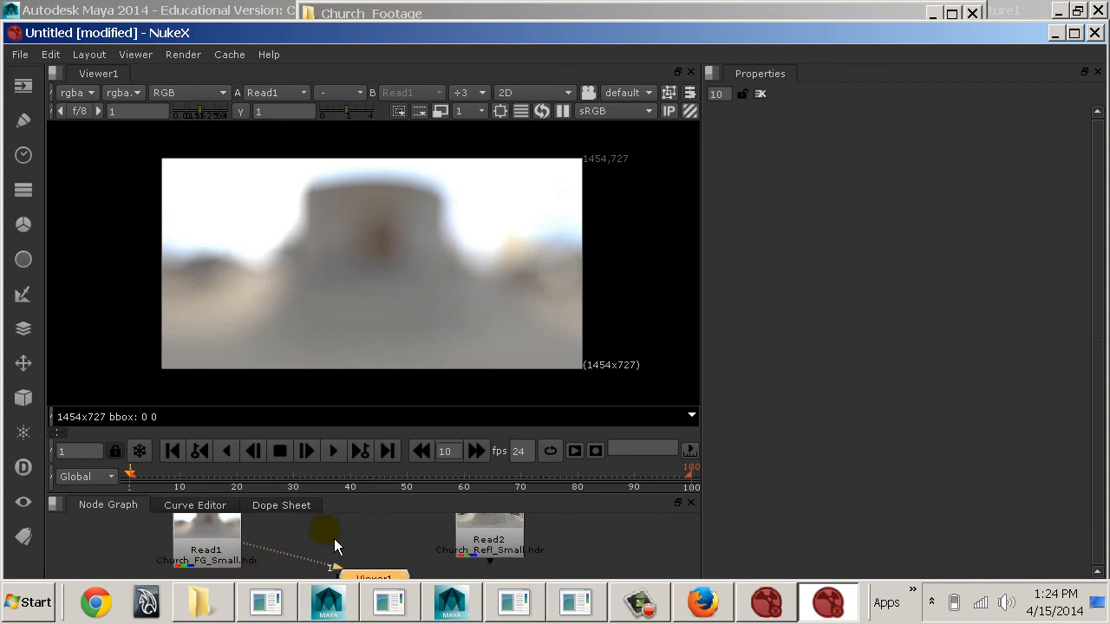
pyautogui.click(233, 541)
pyautogui.click(235, 174)
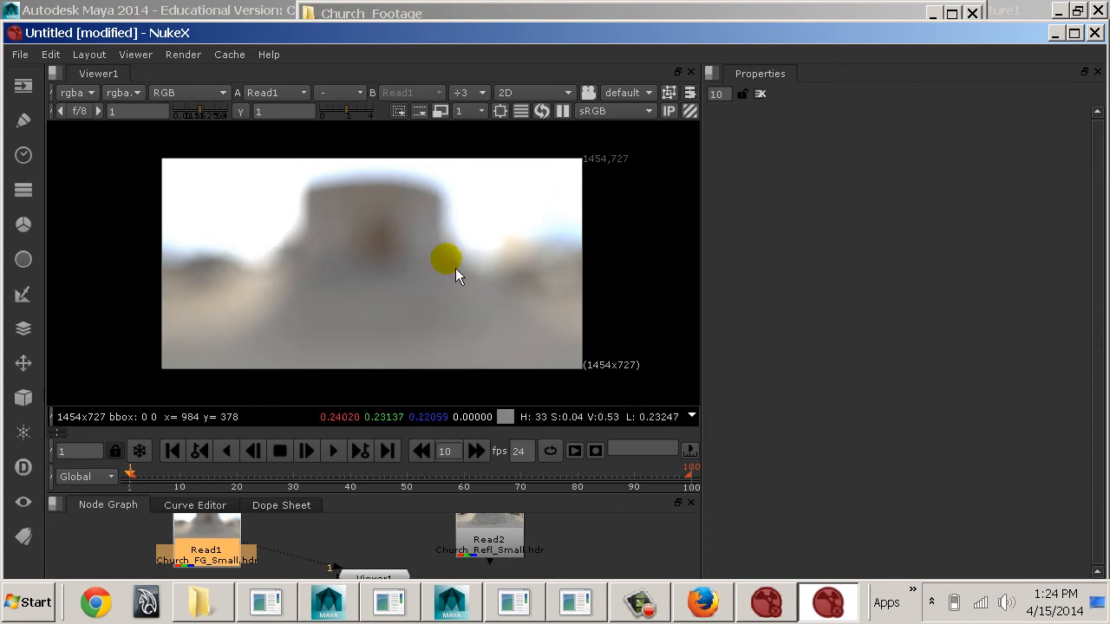
pyautogui.click(501, 550)
pyautogui.press('1')
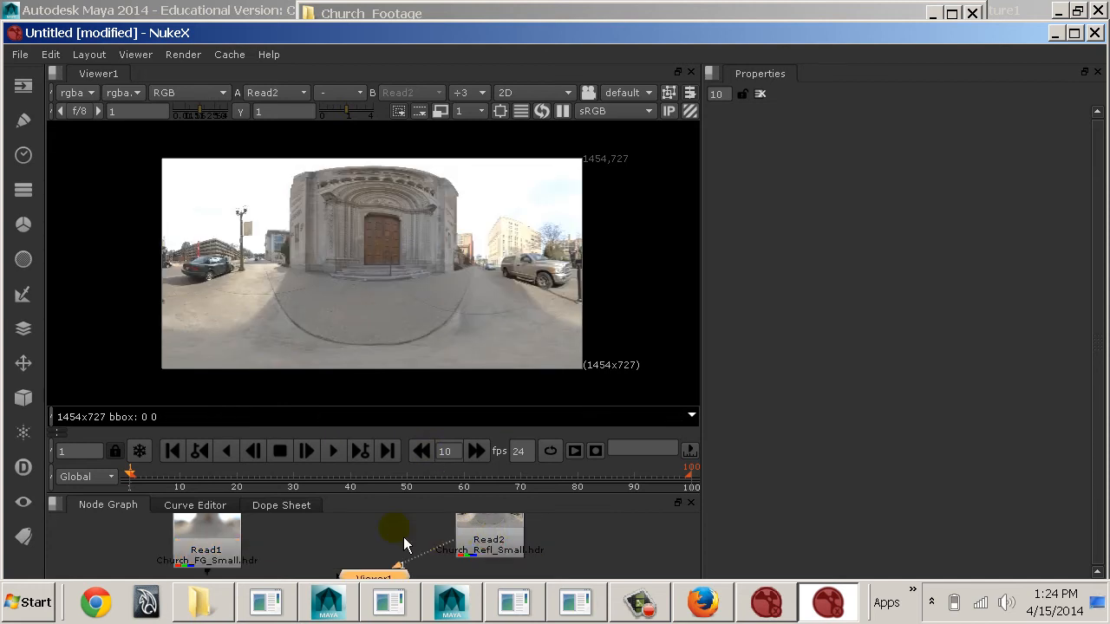
pyautogui.click(232, 538)
pyautogui.press('1')
pyautogui.click(472, 542)
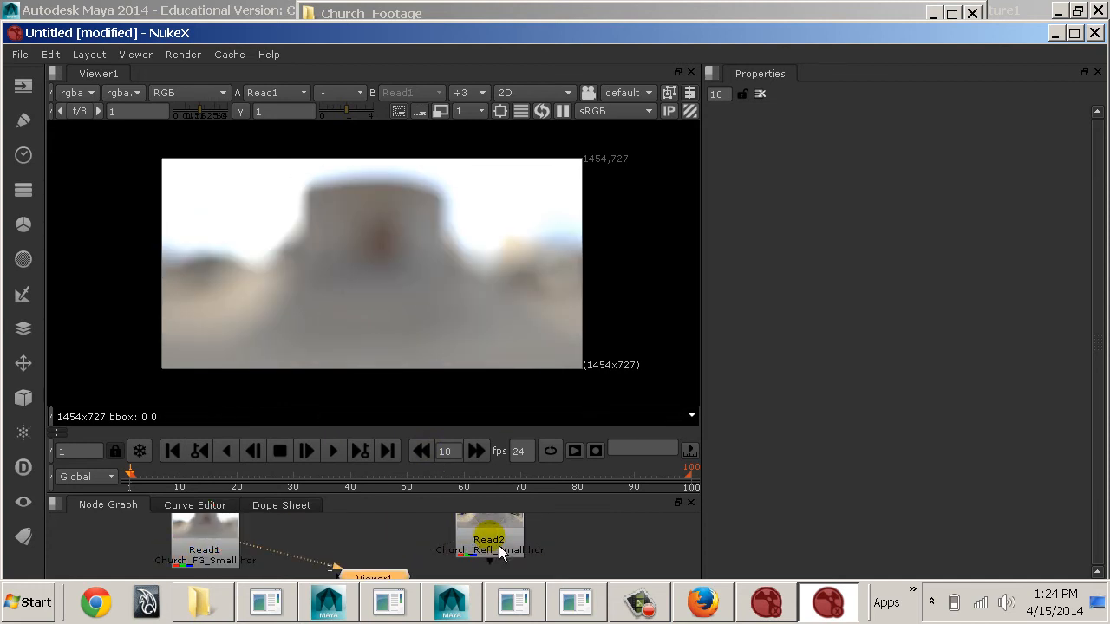
# - Place the two Read nodes closer together and view each in turn, finishing on Church_Refl_Small.hdr
pyautogui.moveTo(501, 549); pyautogui.dragTo(421, 545)
pyautogui.moveTo(223, 537); pyautogui.dragTo(288, 534)
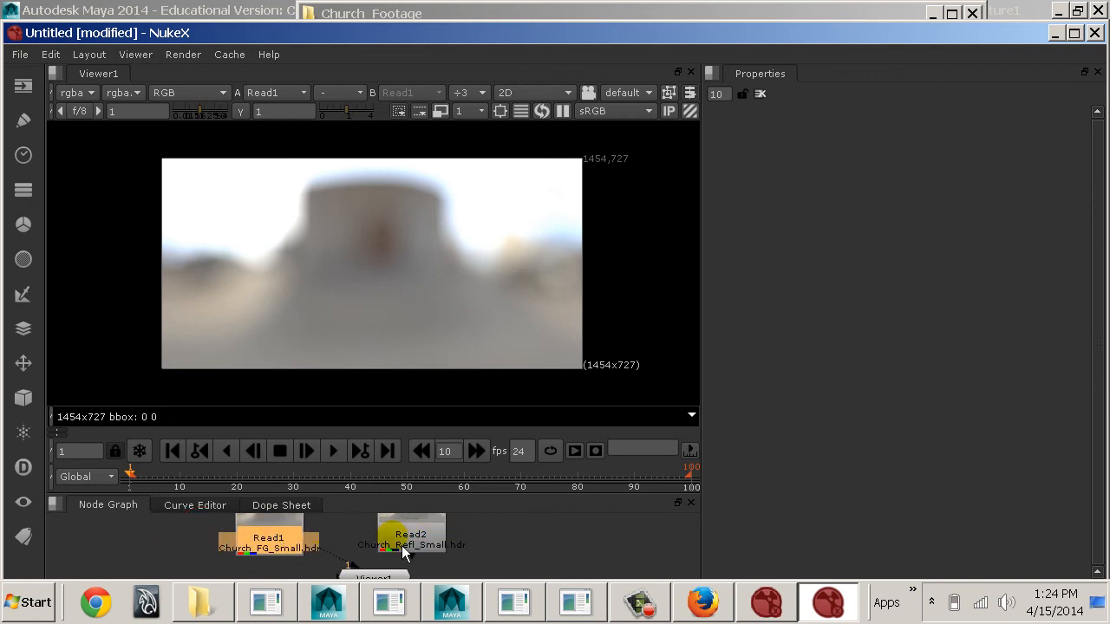
pyautogui.click(401, 548)
pyautogui.press('1')
pyautogui.click(291, 537)
pyautogui.press('1')
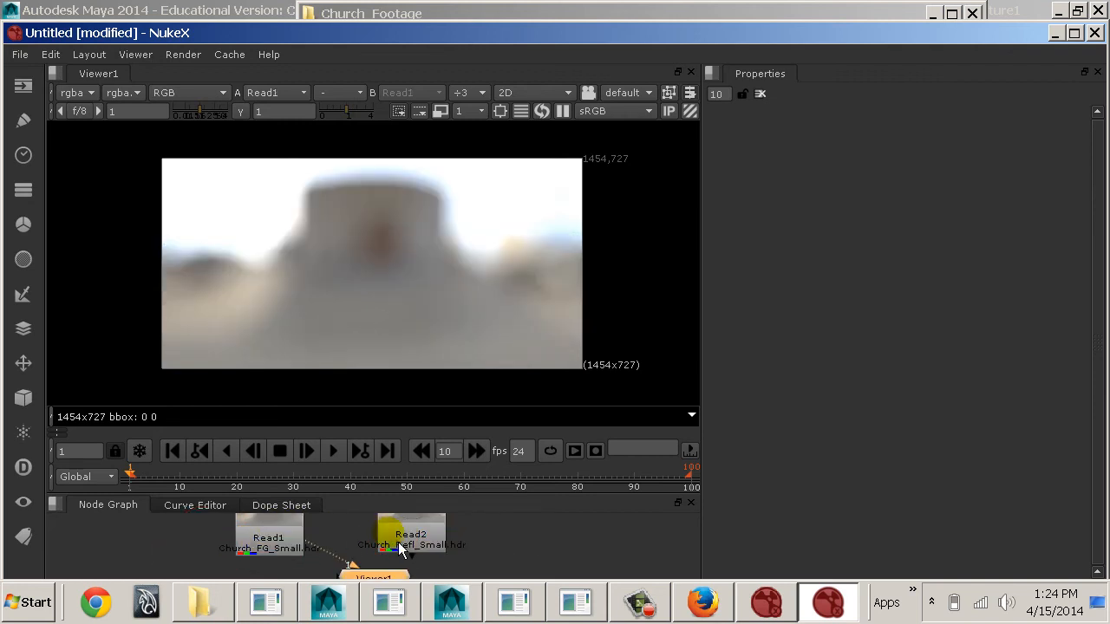
pyautogui.click(400, 548)
pyautogui.press('1')
# - Show the Church_Refl_Small.hdr Read node in the Viewer and add a Sphere node fed by it
pyautogui.moveTo(430, 546); pyautogui.dragTo(416, 546)
pyautogui.click(417, 549)
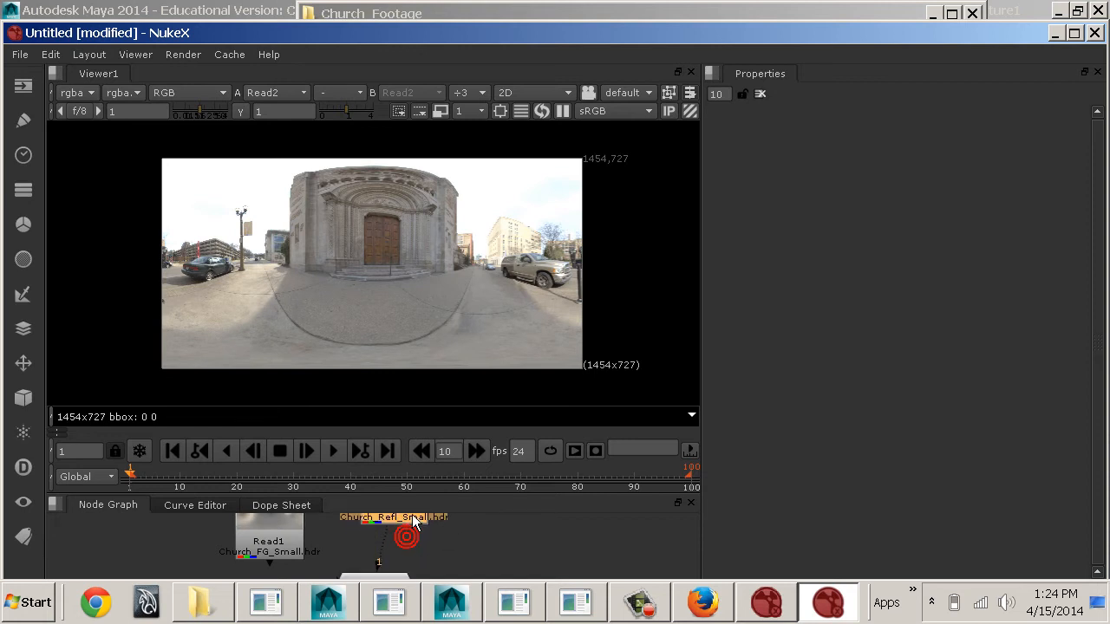
pyautogui.press('Tab')
pyautogui.write('sphere')
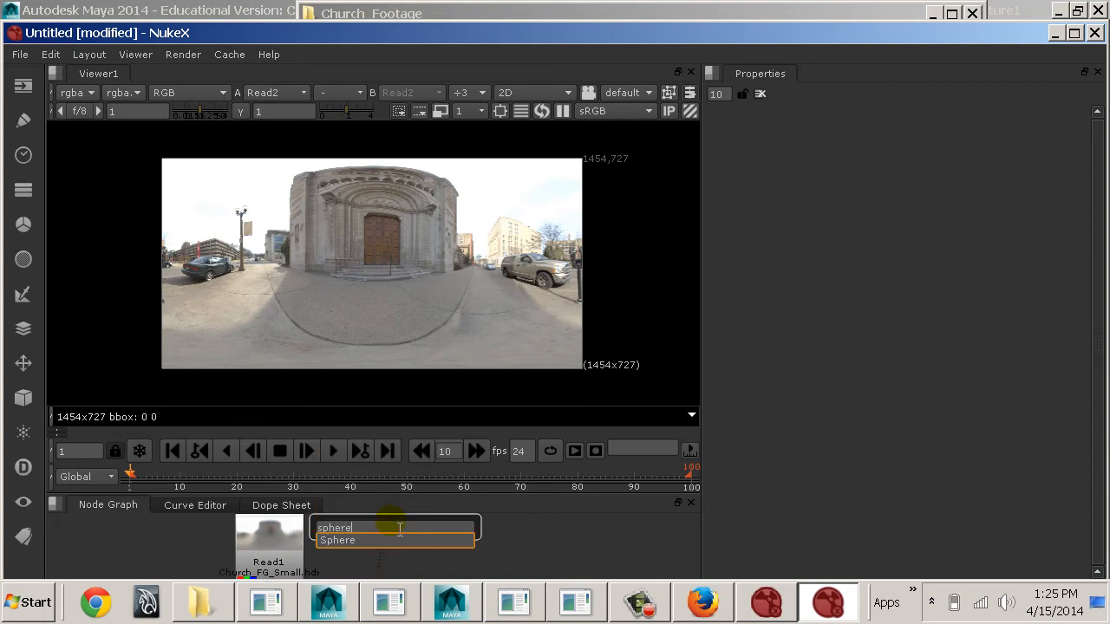
pyautogui.press('Return')
# - Examine the reflection map wrapped on the sphere in 3D, first from outside and then from inside looking around the street
pyautogui.click(526, 314)
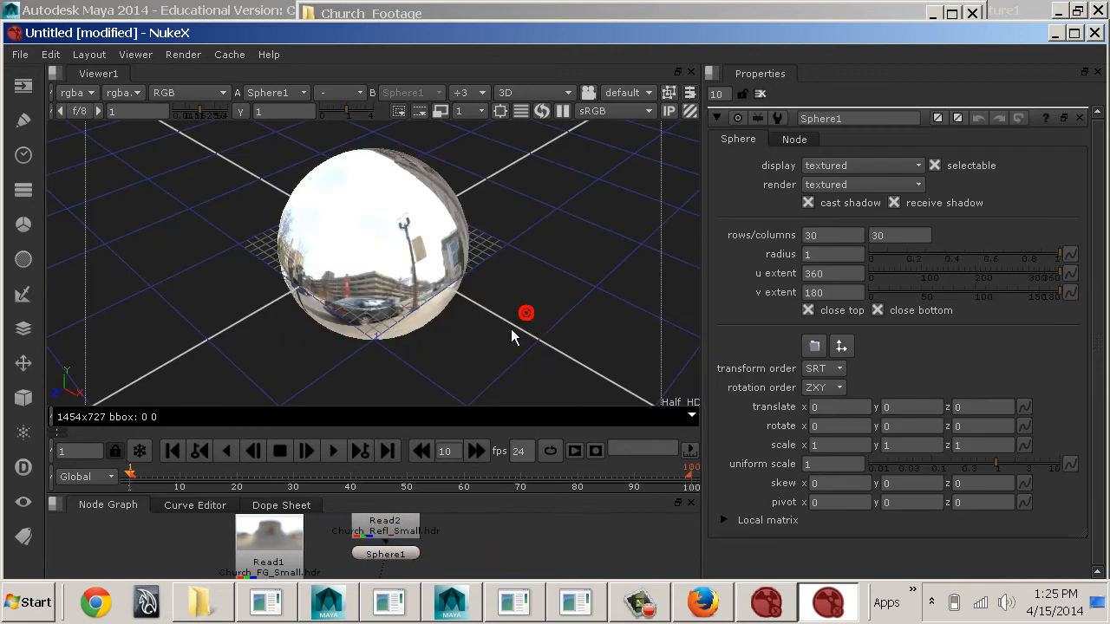
pyautogui.keyDown('ctrl'); pyautogui.moveTo(493, 320); pyautogui.dragTo(439, 227); pyautogui.keyUp('ctrl')
pyautogui.keyDown('alt'); pyautogui.moveTo(438, 225); pyautogui.dragTo(569, 268, button='middle'); pyautogui.keyUp('alt')
pyautogui.keyDown('ctrl'); pyautogui.moveTo(540, 263); pyautogui.dragTo(590, 219); pyautogui.keyUp('ctrl')
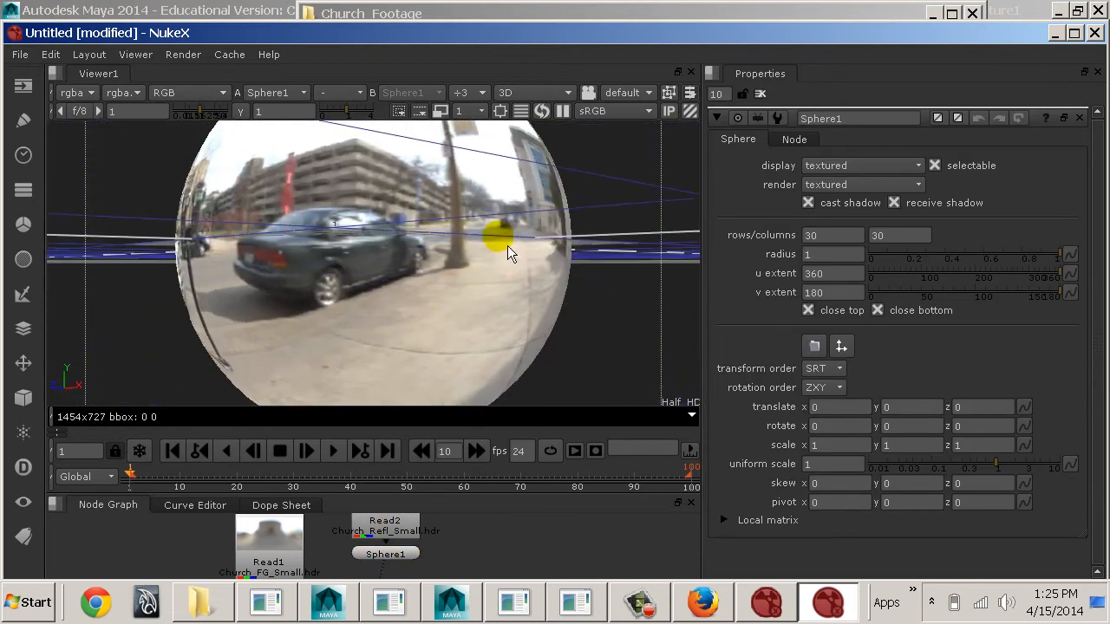
pyautogui.keyDown('ctrl'); pyautogui.moveTo(307, 231); pyautogui.dragTo(373, 264); pyautogui.keyUp('ctrl')
pyautogui.keyDown('ctrl'); pyautogui.moveTo(483, 239); pyautogui.dragTo(191, 271); pyautogui.keyUp('ctrl')
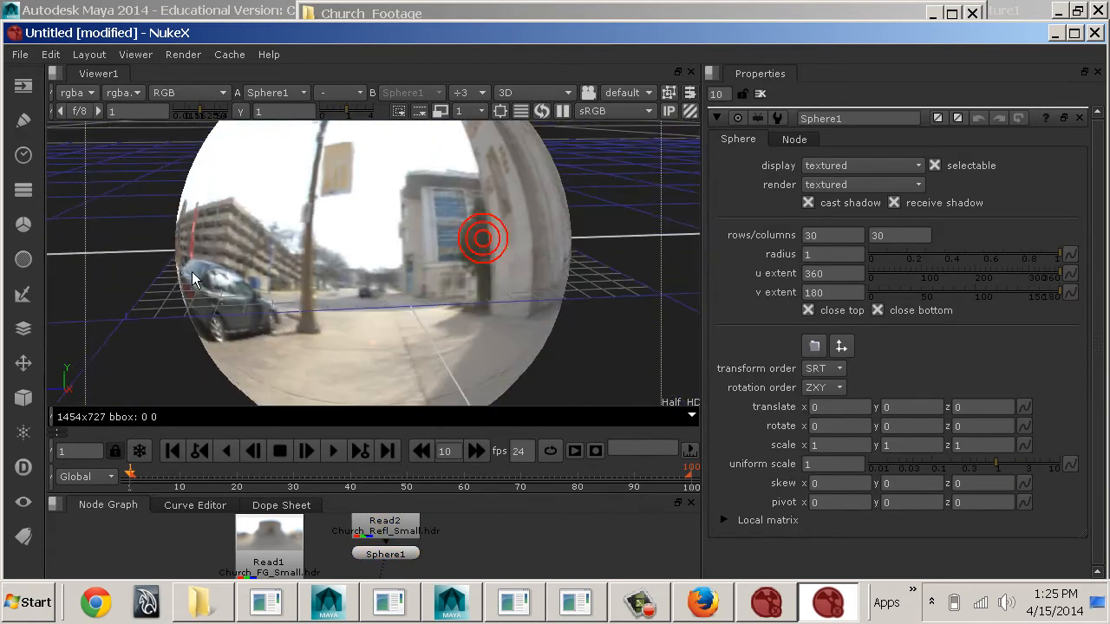
pyautogui.keyDown('alt'); pyautogui.moveTo(210, 266); pyautogui.dragTo(436, 293, button='middle'); pyautogui.keyUp('alt')
pyautogui.keyDown('ctrl'); pyautogui.moveTo(436, 293); pyautogui.dragTo(461, 304); pyautogui.keyUp('ctrl')
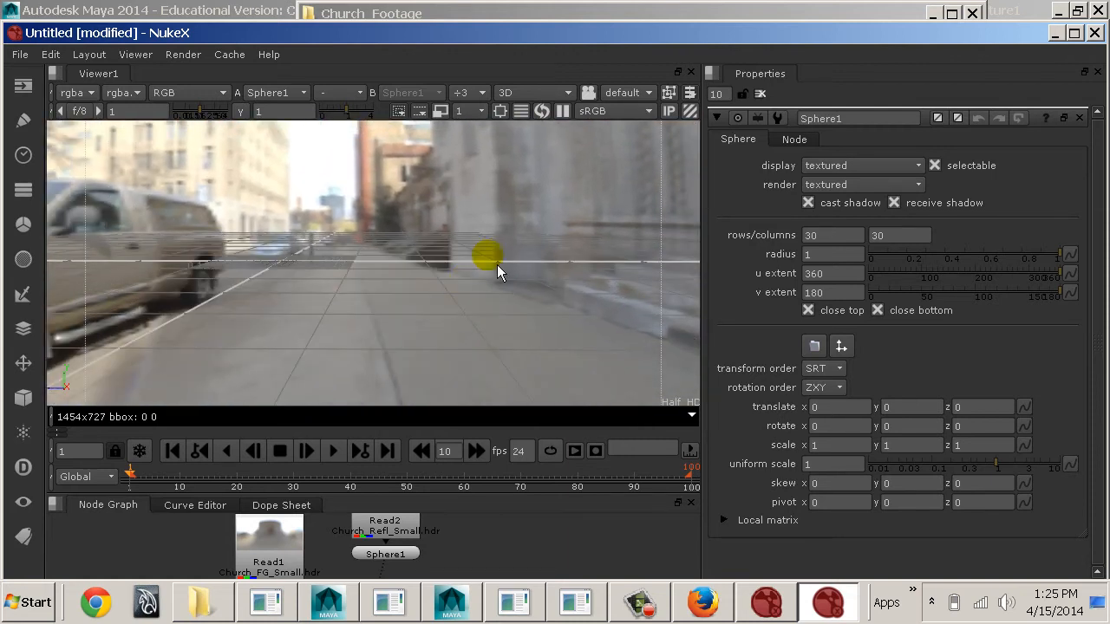
pyautogui.keyDown('ctrl'); pyautogui.moveTo(602, 243); pyautogui.dragTo(209, 233); pyautogui.keyUp('ctrl')
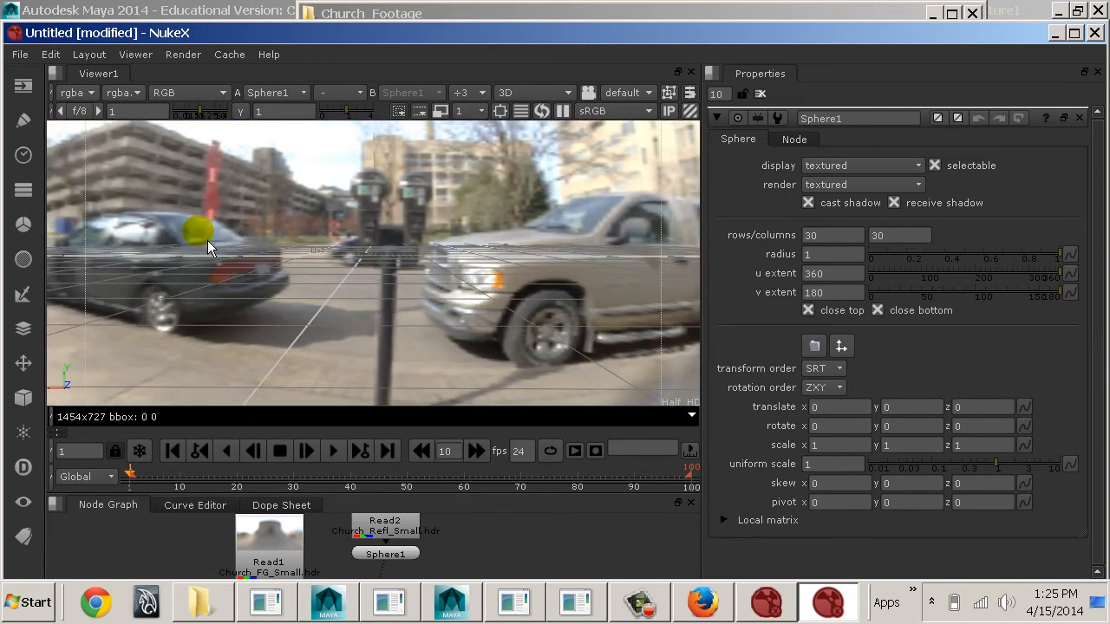
# - Switch to Firefox and search Google for "90 degrees to radians"
pyautogui.hotkey('alt', 'Tab')
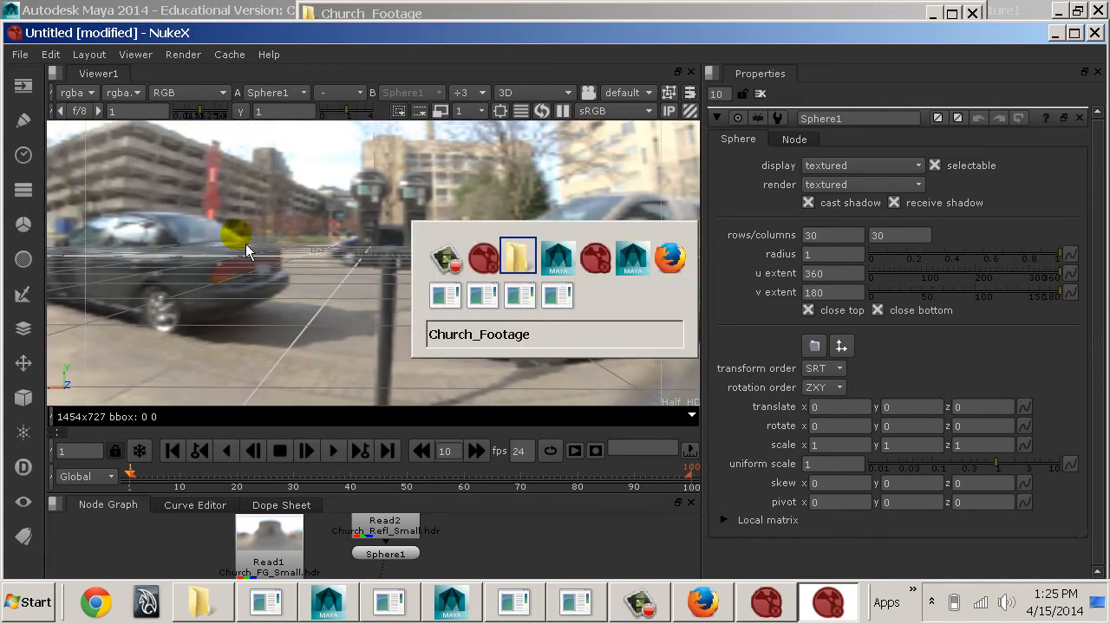
pyautogui.hotkey('alt', 'Tab')
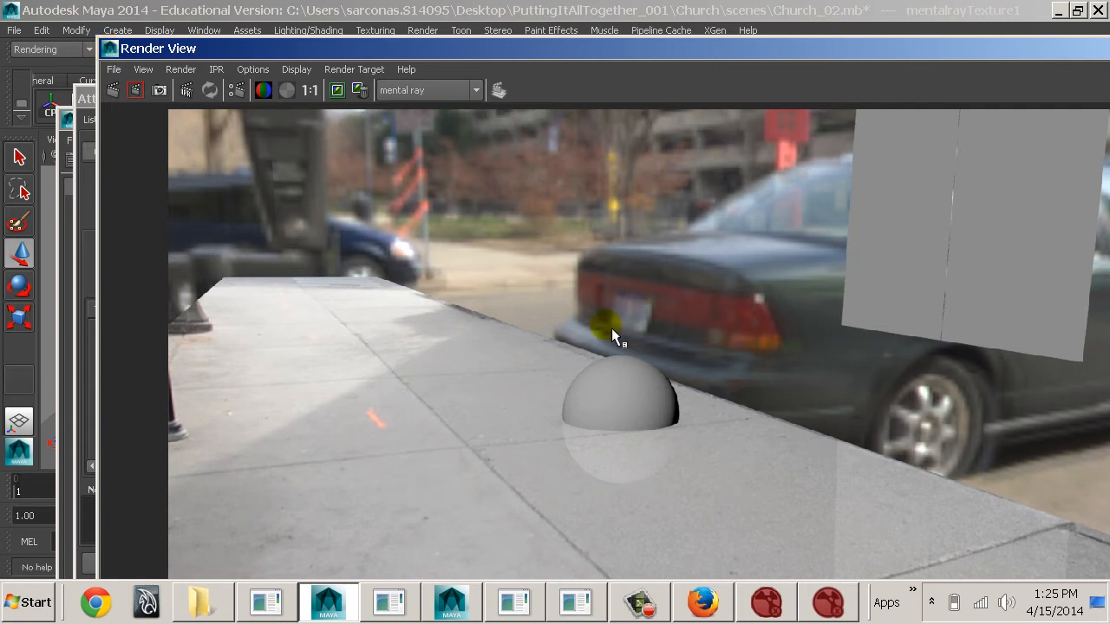
pyautogui.click(702, 601)
pyautogui.click(852, 64)
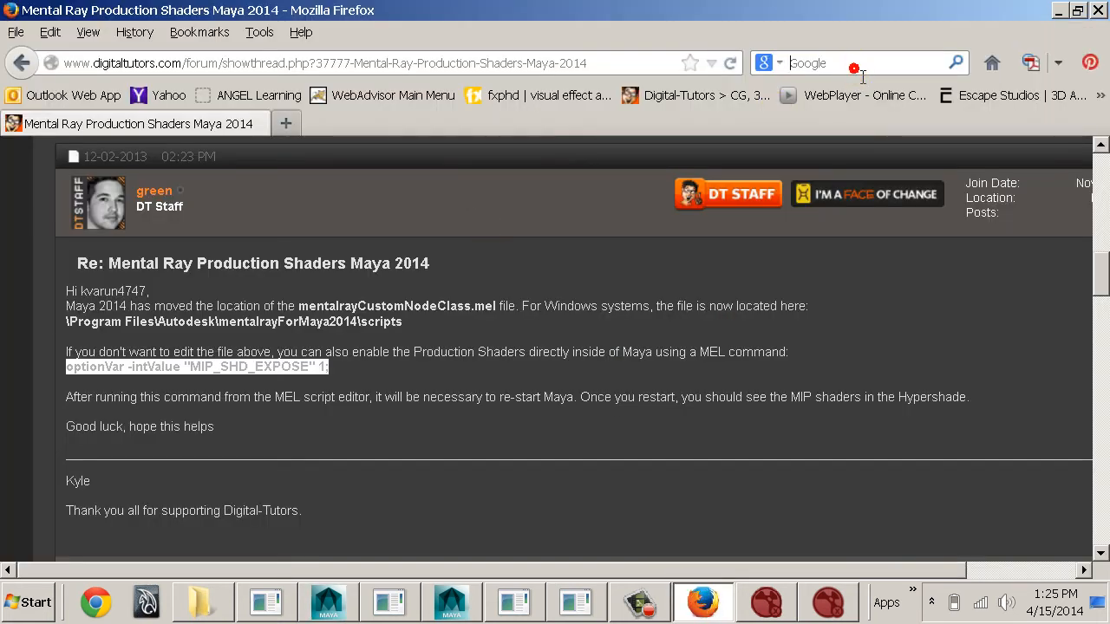
pyautogui.write('90')
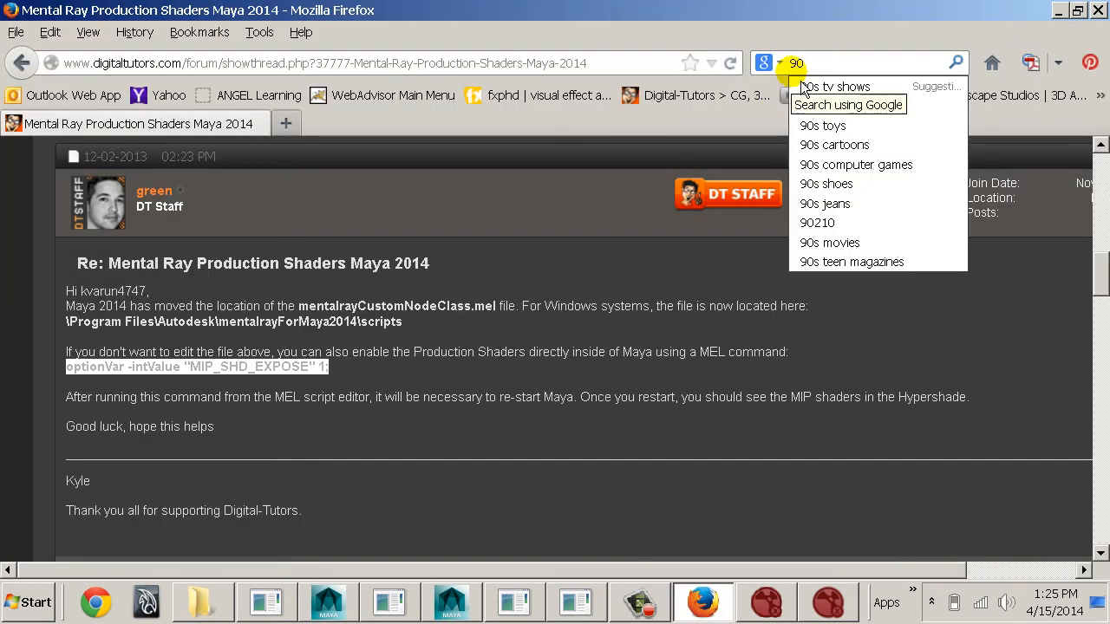
pyautogui.write(' degr')
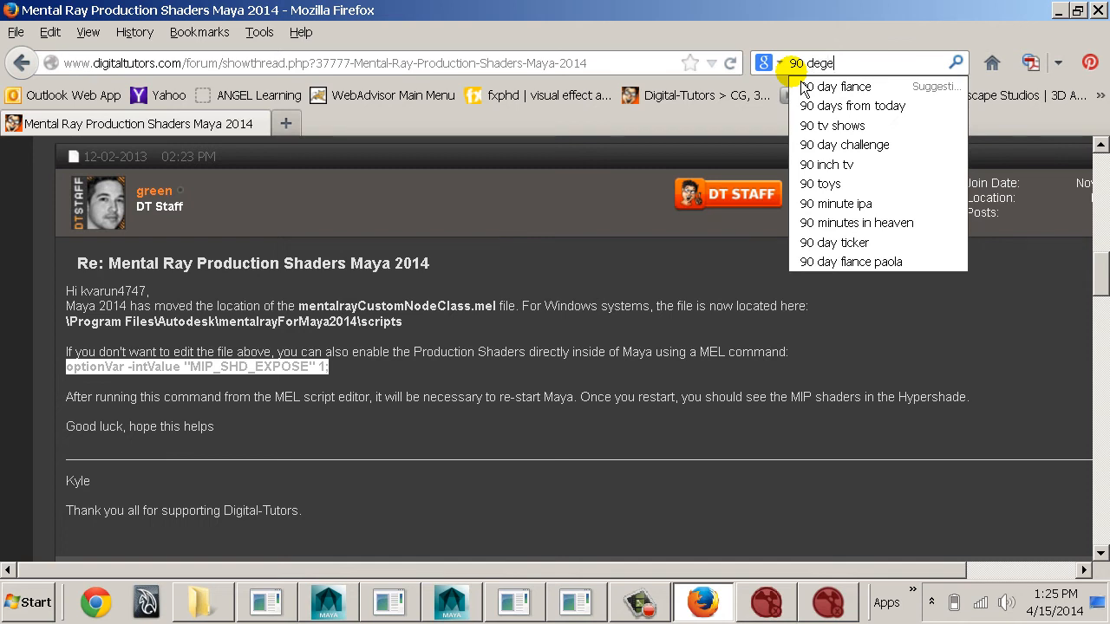
pyautogui.write('ees to radians')
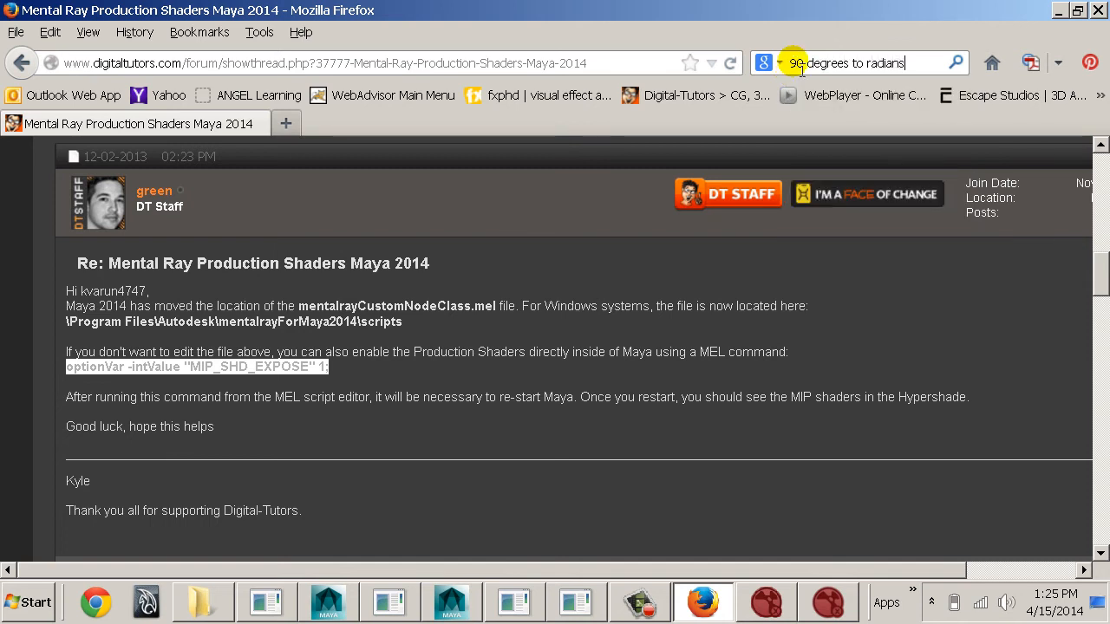
pyautogui.press('Return')
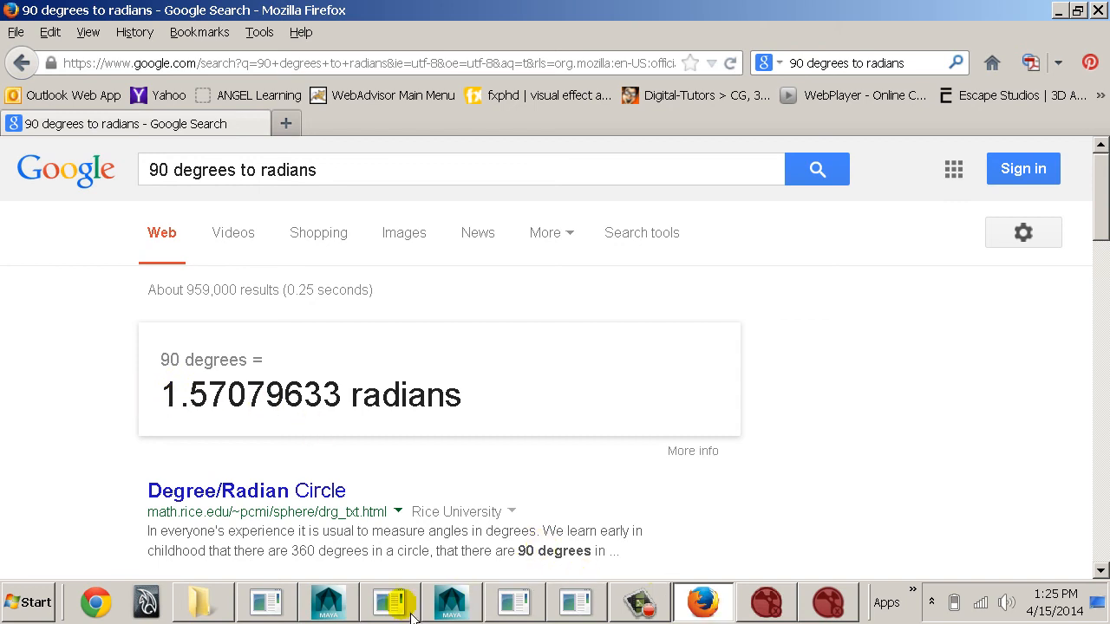
# - Switch to Maya, open the Refl spherical lookup node's attributes and set its Rotate value to the radian equivalent of 90 degrees
pyautogui.click(357, 607)
pyautogui.click(111, 48)
pyautogui.click(136, 185)
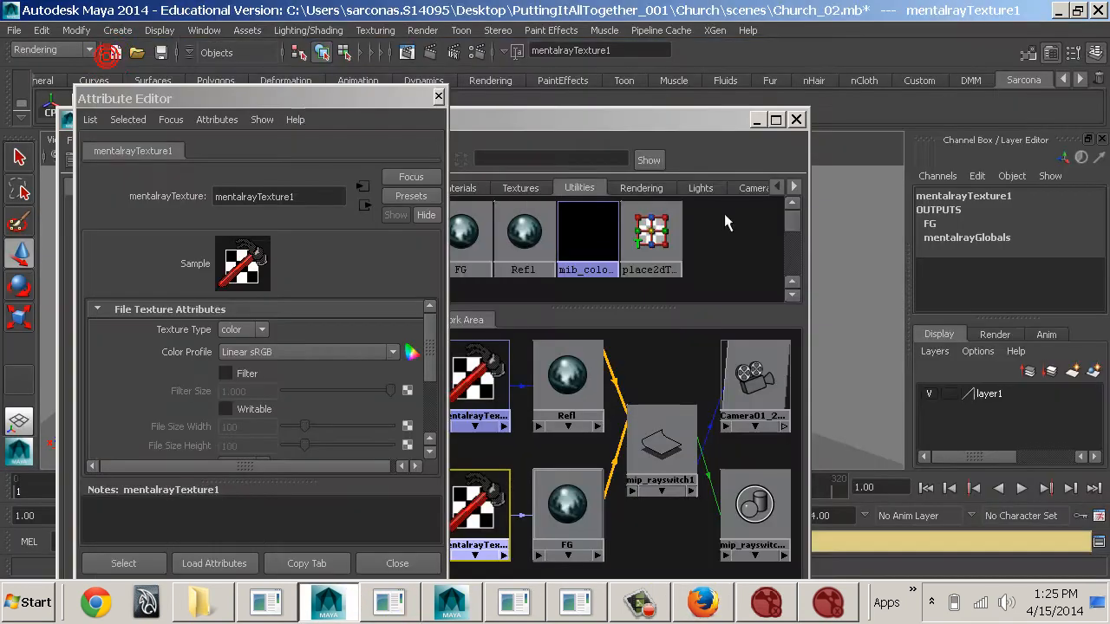
pyautogui.click(710, 279)
pyautogui.doubleClick(568, 374)
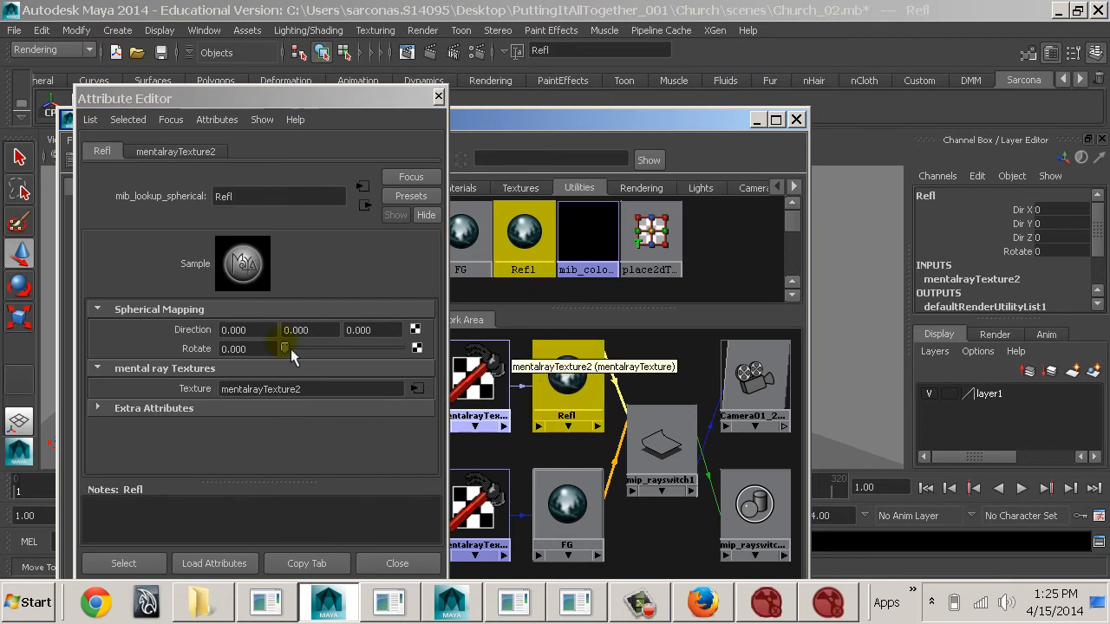
pyautogui.click(247, 350)
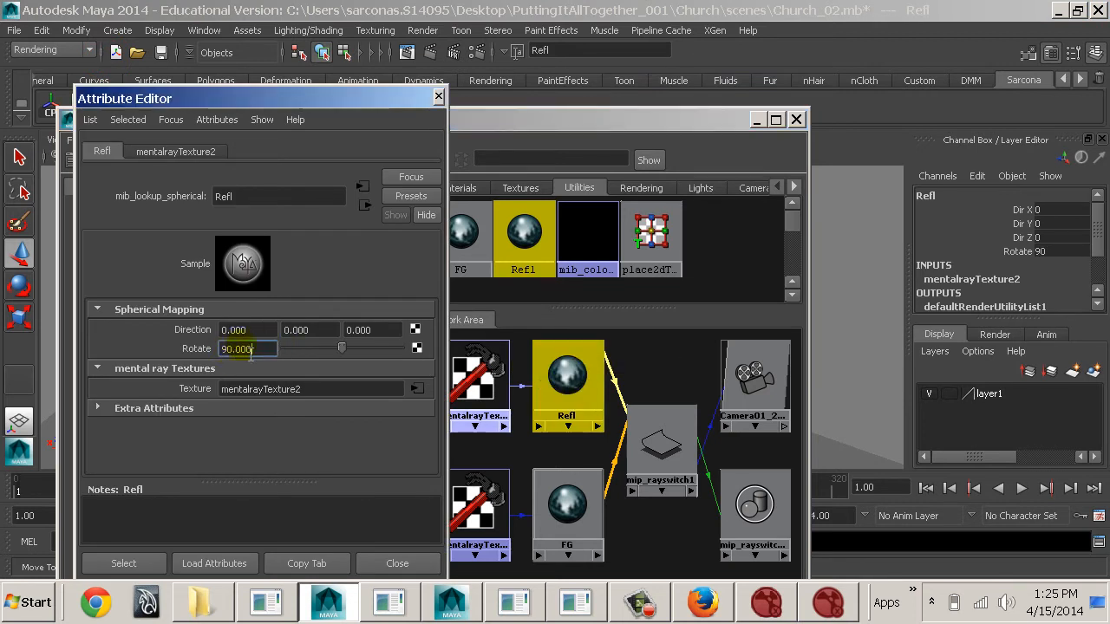
pyautogui.moveTo(256, 349); pyautogui.dragTo(218, 349)
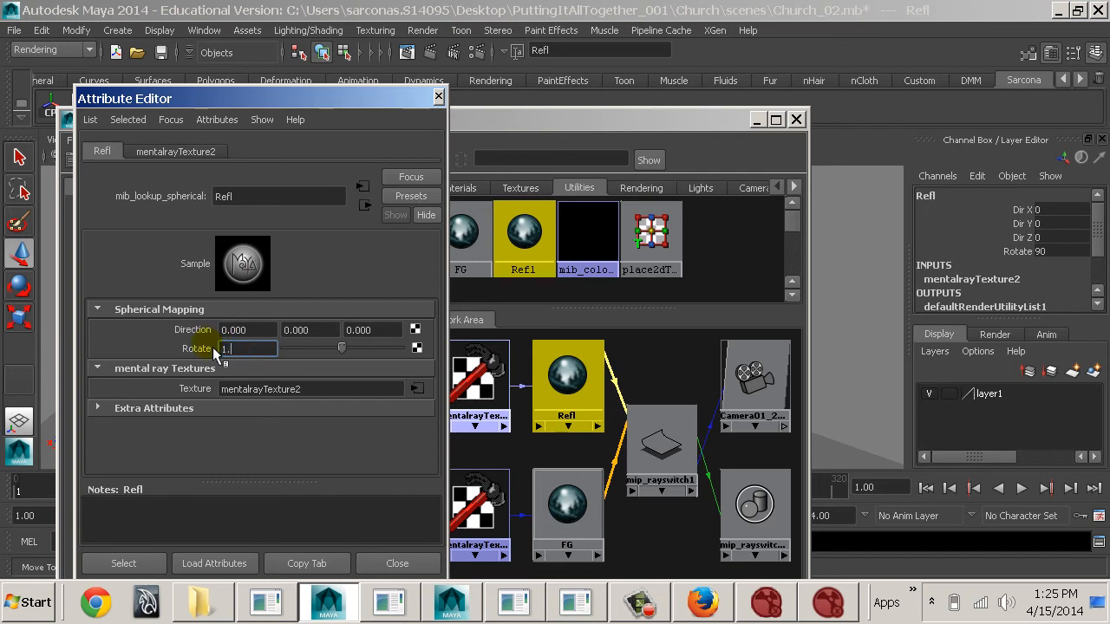
# - Check the 90-degree-to-radians conversion in Firefox and the textured sphere in NukeX, and return to Maya
pyautogui.hotkey('alt', 'Tab')
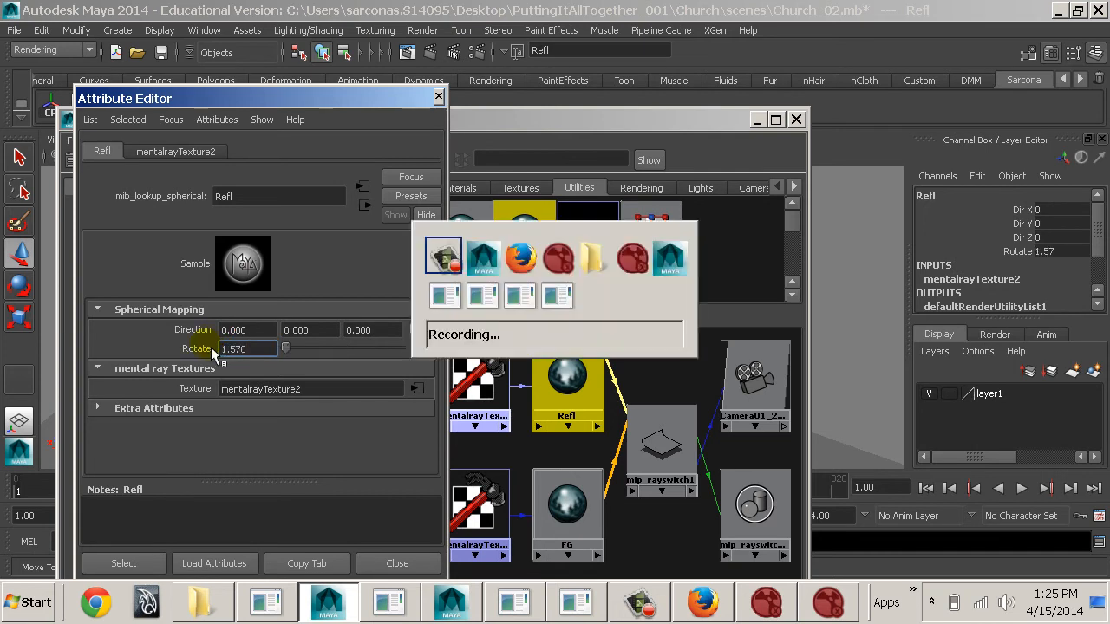
pyautogui.hotkey('alt', 'Tab')
pyautogui.hotkey('alt', 'Tab')
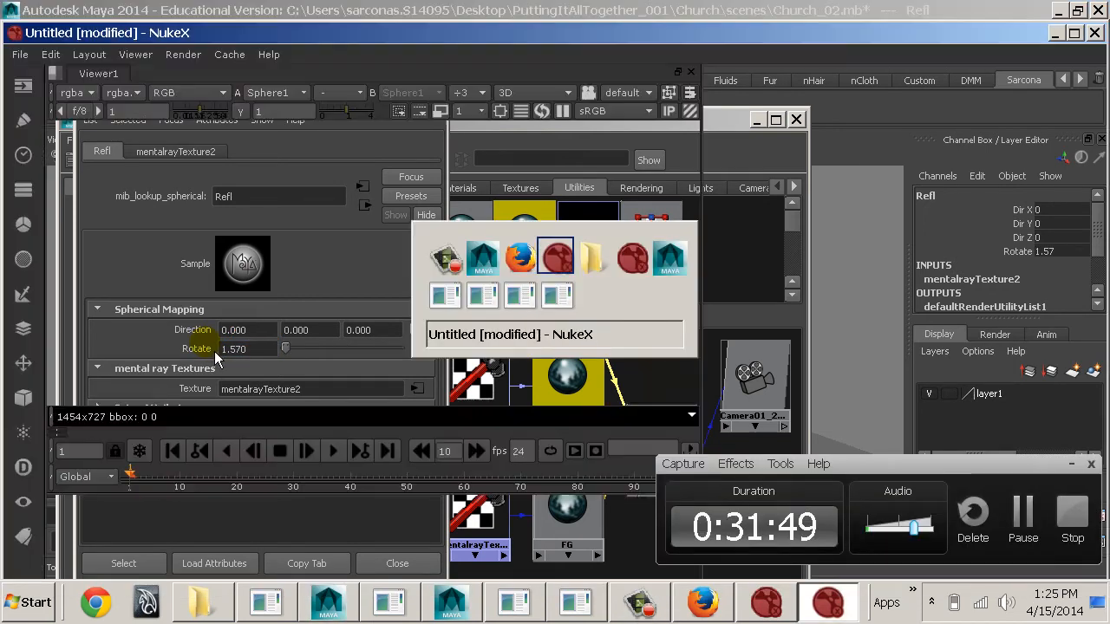
pyautogui.click(700, 616)
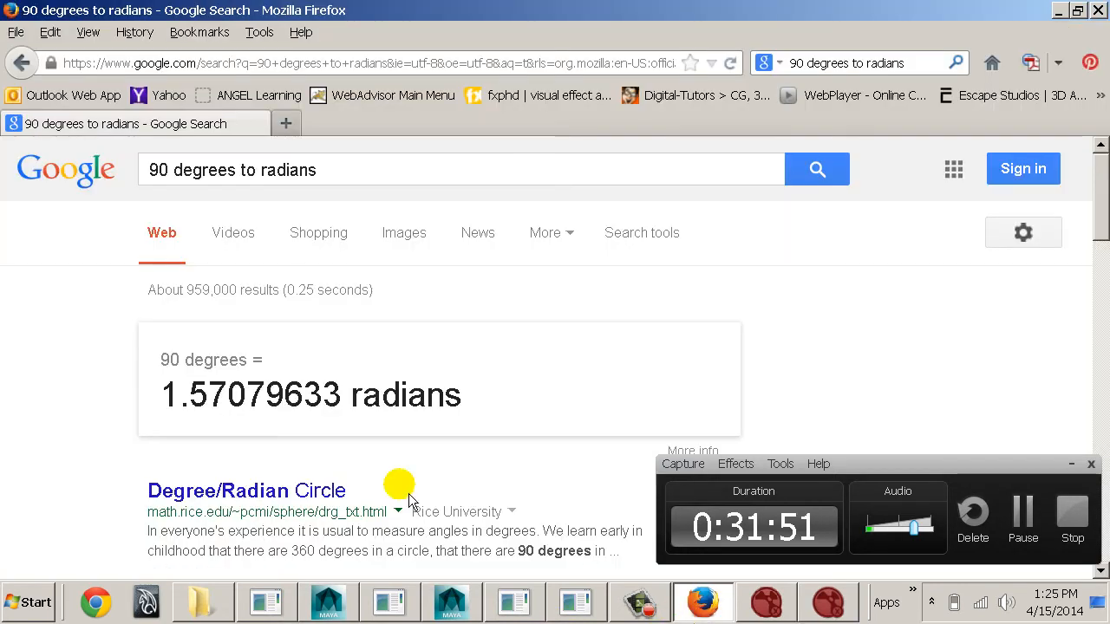
pyautogui.click(713, 613)
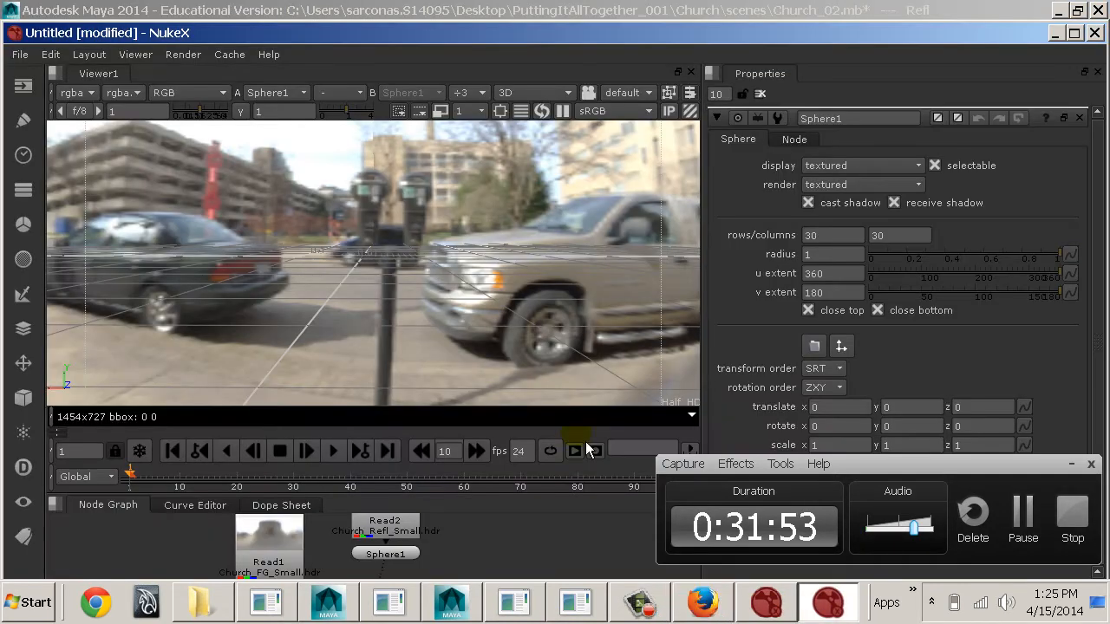
pyautogui.click(461, 607)
pyautogui.click(349, 610)
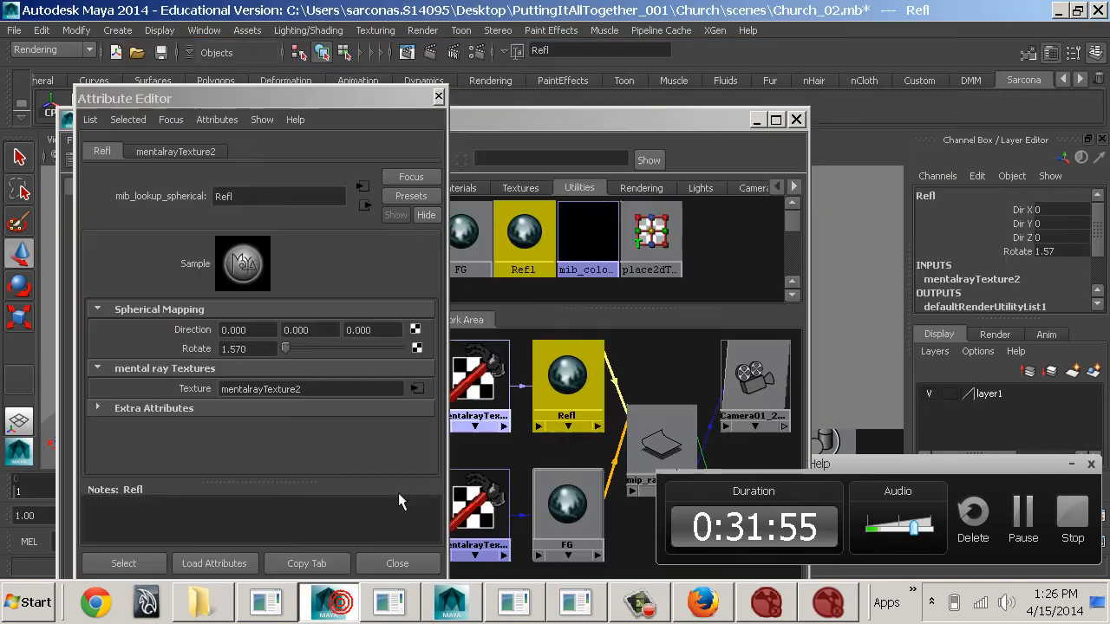
# - Set the Rotate value of the FG spherical lookup node to 1.57
pyautogui.click(565, 511)
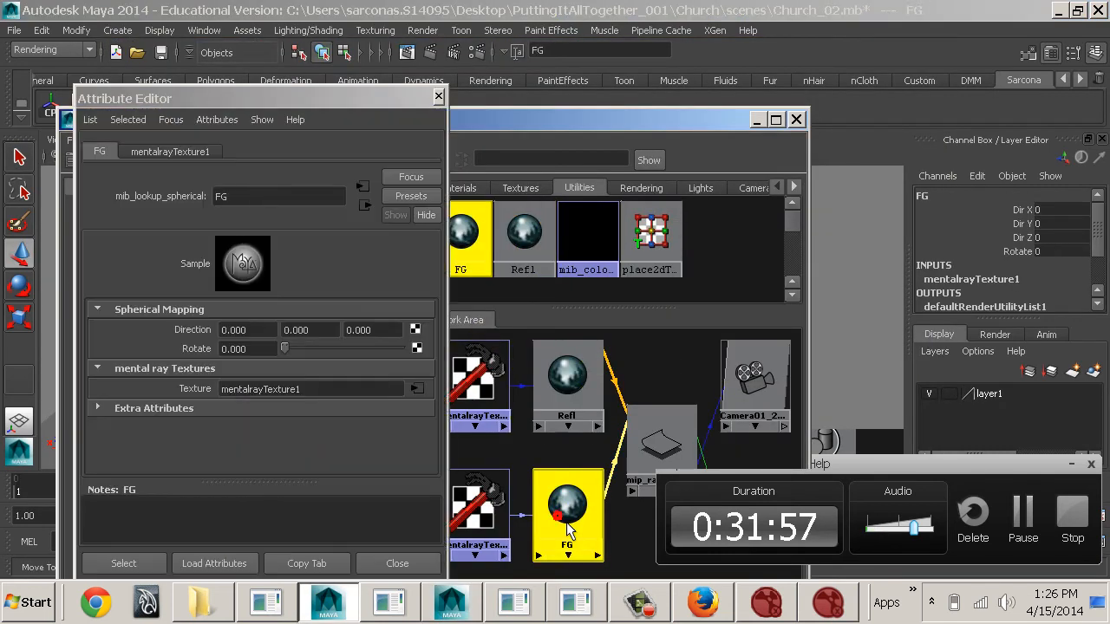
pyautogui.click(260, 348)
pyautogui.write('1.57')
pyautogui.press('Return')
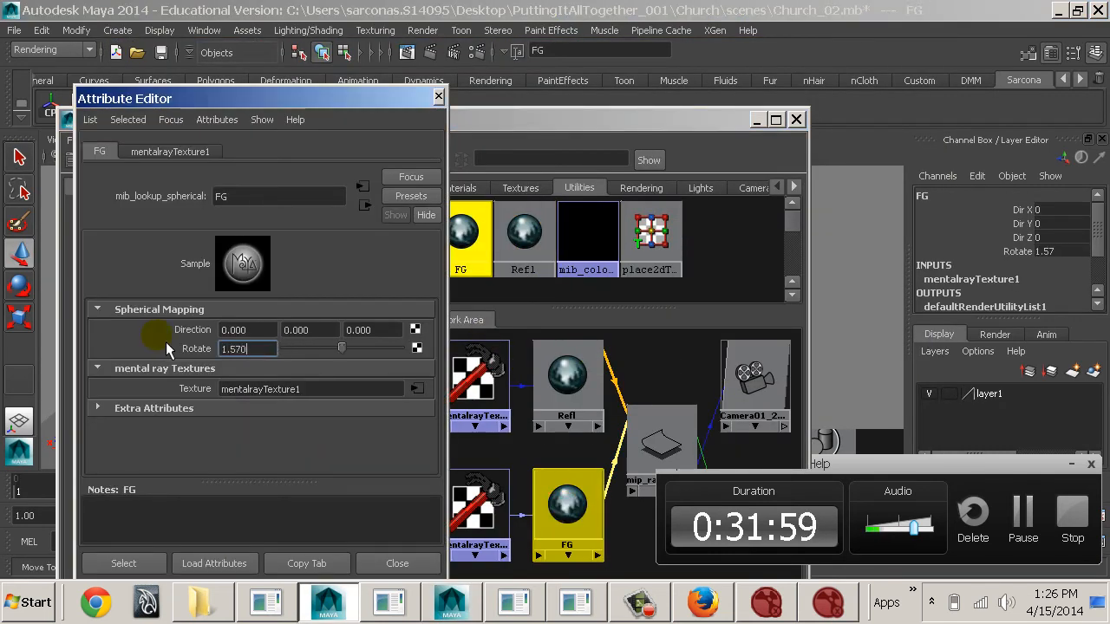
# - Set the Render View's test resolution to 25% (320x180), render the frame, and close the Render View
pyautogui.click(407, 52)
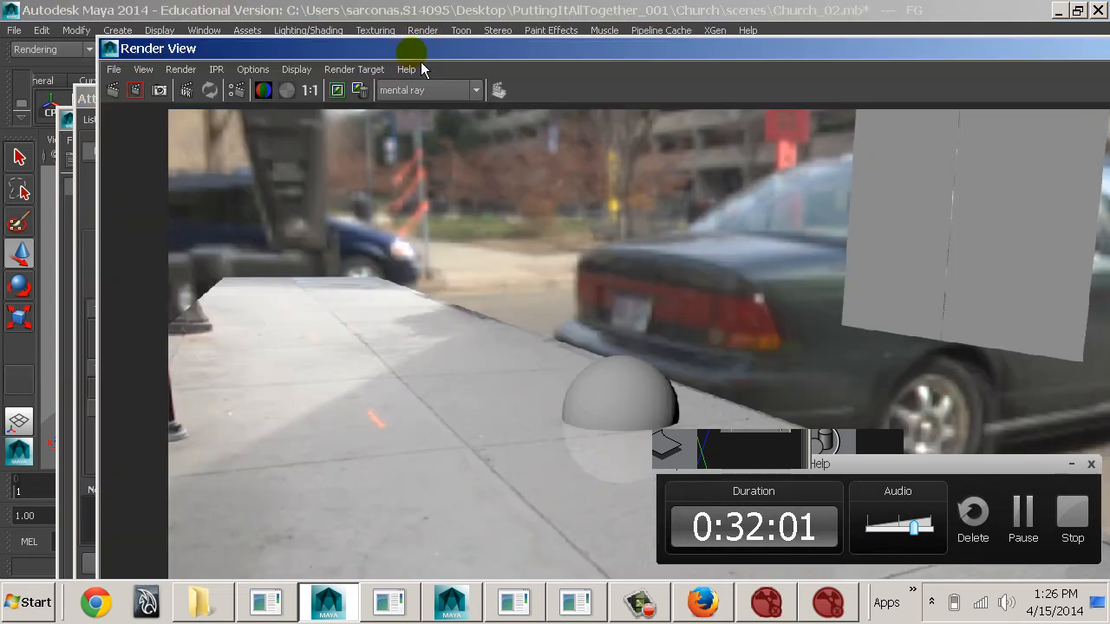
pyautogui.click(346, 97)
pyautogui.click(254, 69)
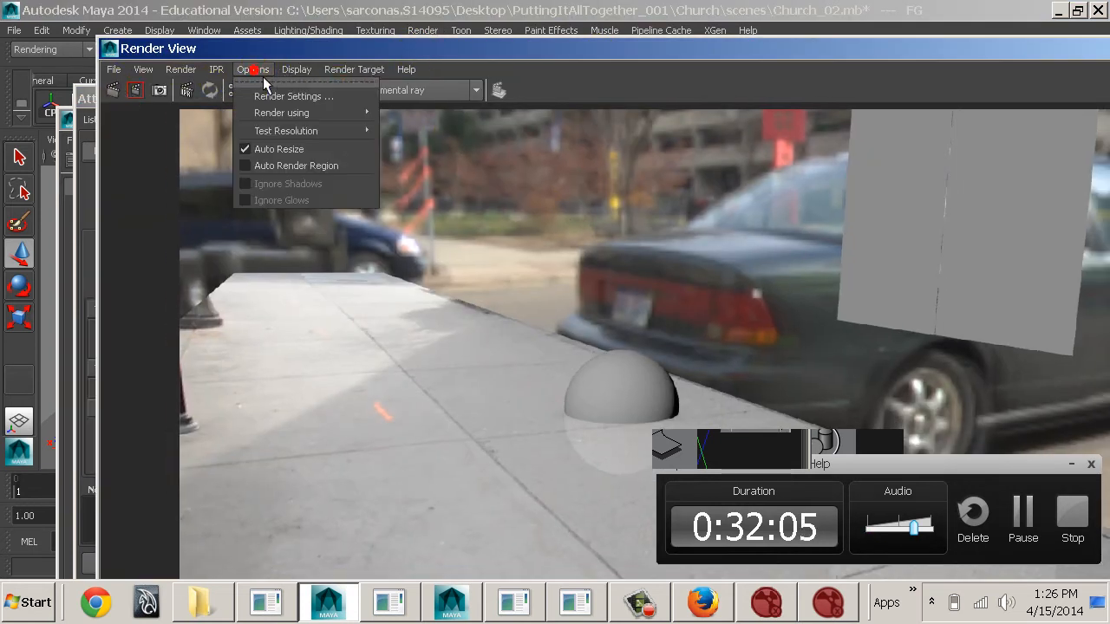
pyautogui.moveTo(290, 131)
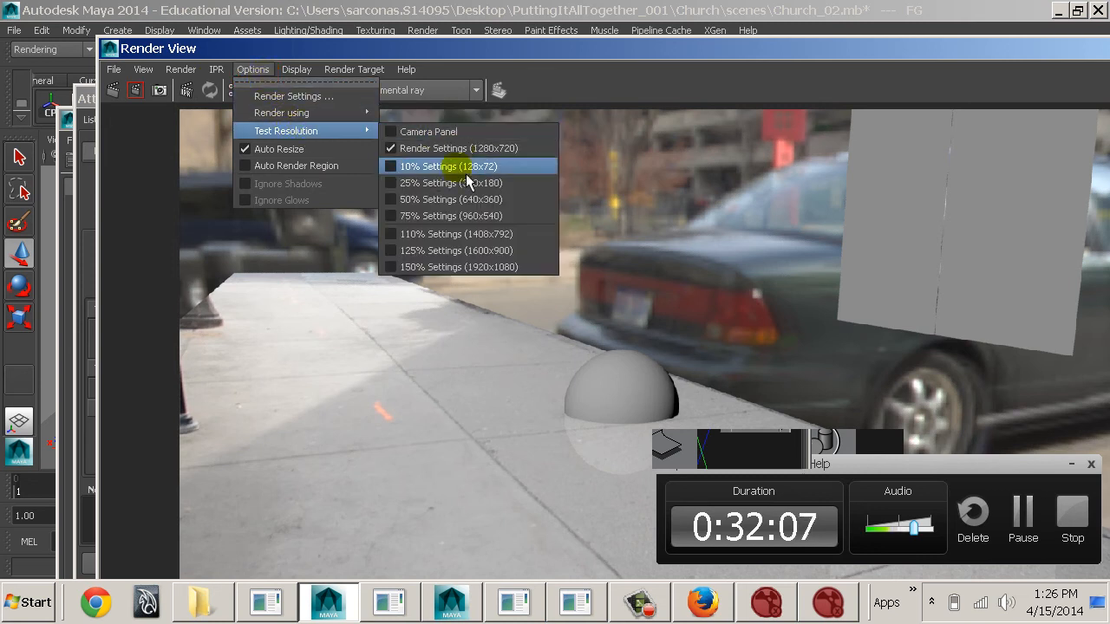
pyautogui.click(447, 182)
pyautogui.click(115, 89)
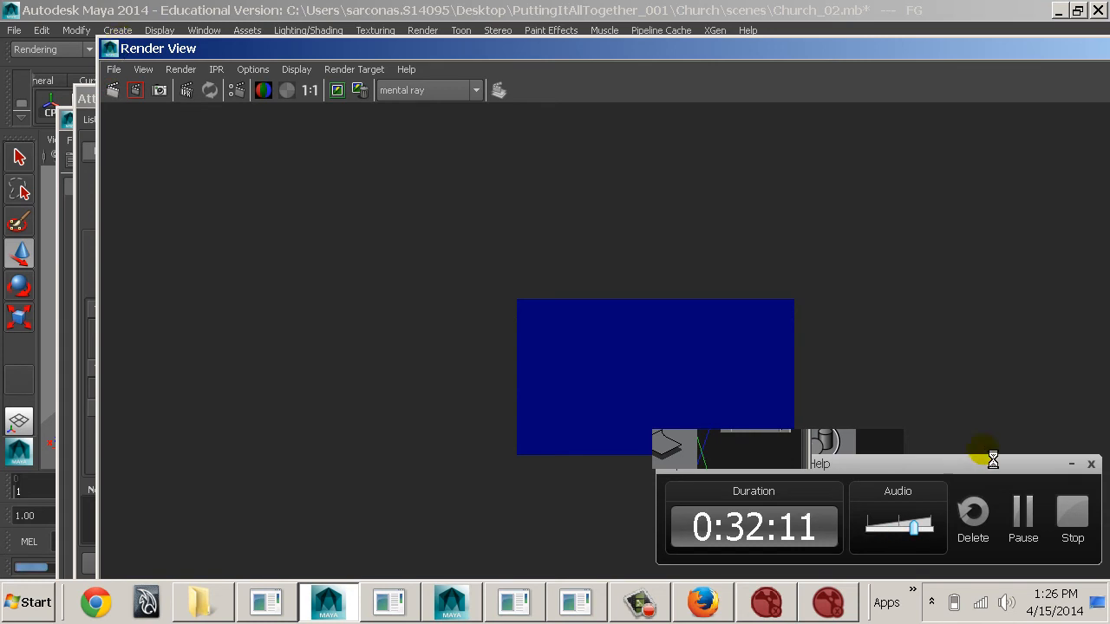
pyautogui.click(1089, 464)
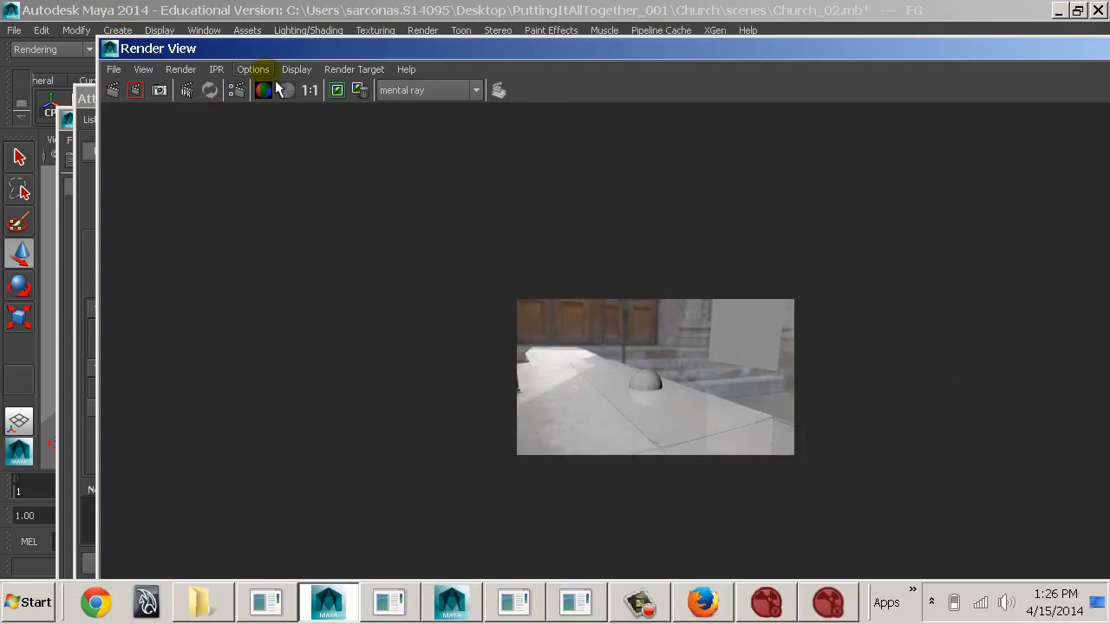
pyautogui.moveTo(208, 50); pyautogui.dragTo(149, 21)
pyautogui.click(50, 13)
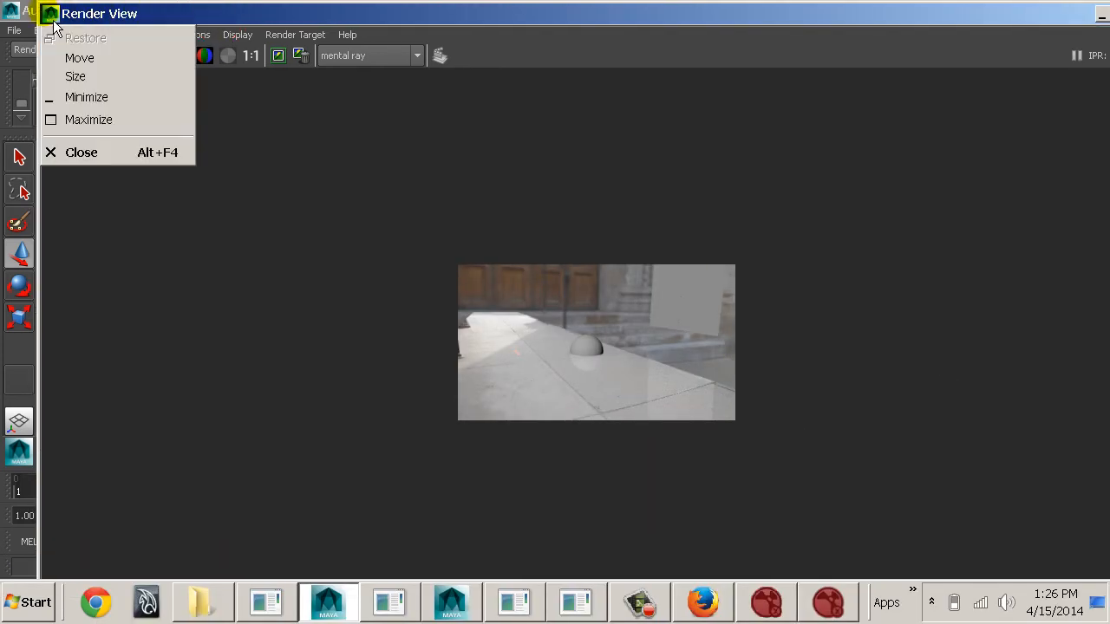
pyautogui.click(51, 13)
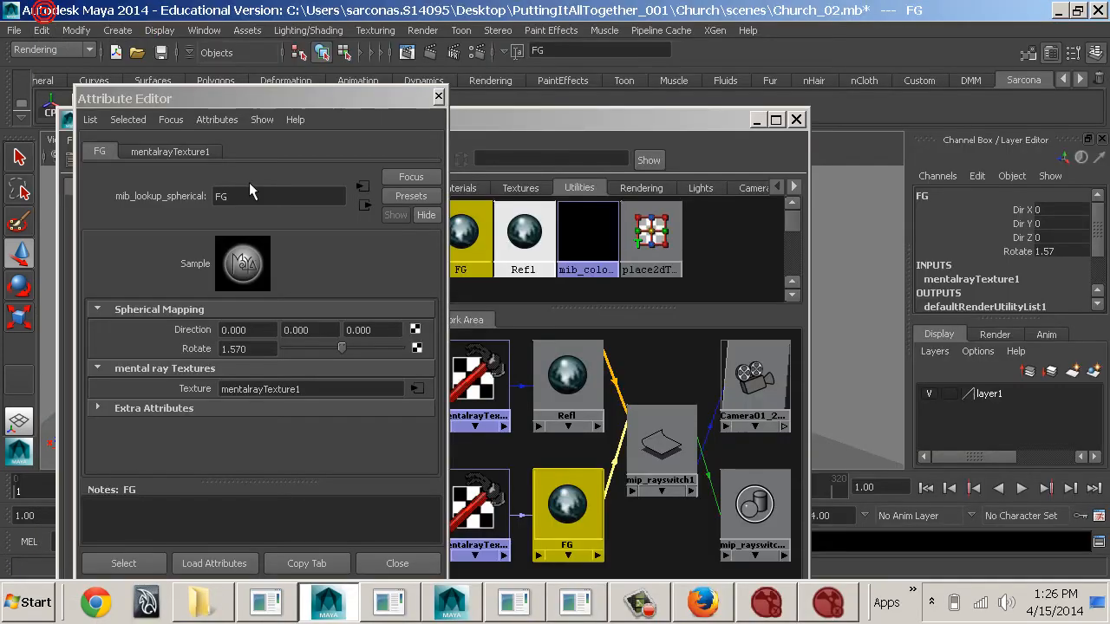
# - Set Rotate to -1.57 on the FG and Refl lookup nodes and render a test frame
pyautogui.click(224, 350)
pyautogui.write('-')
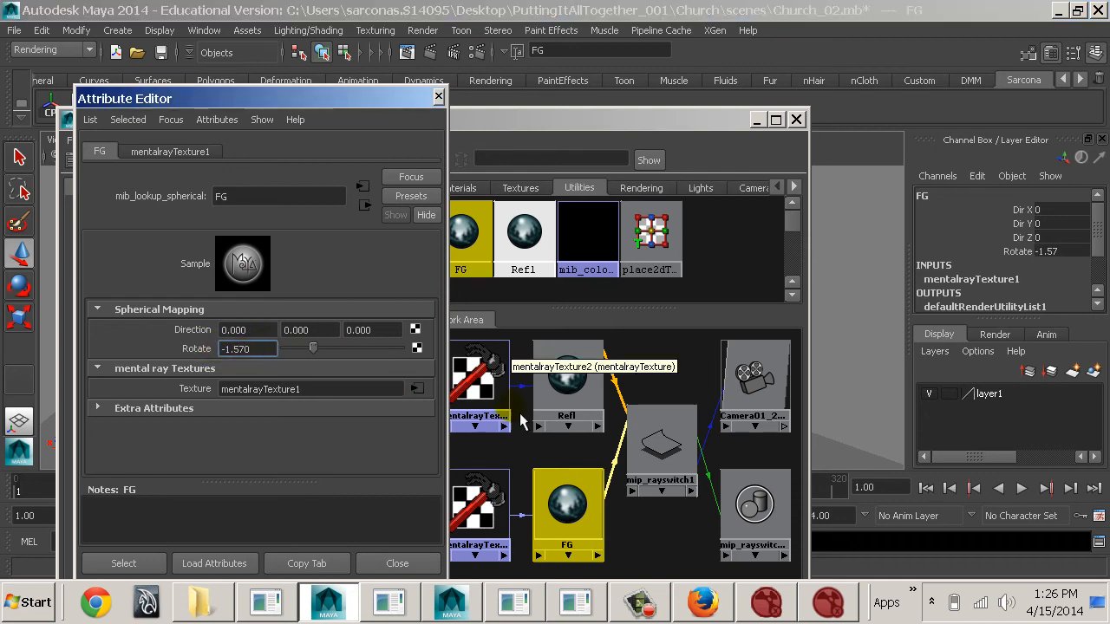
pyautogui.click(565, 382)
pyautogui.click(225, 350)
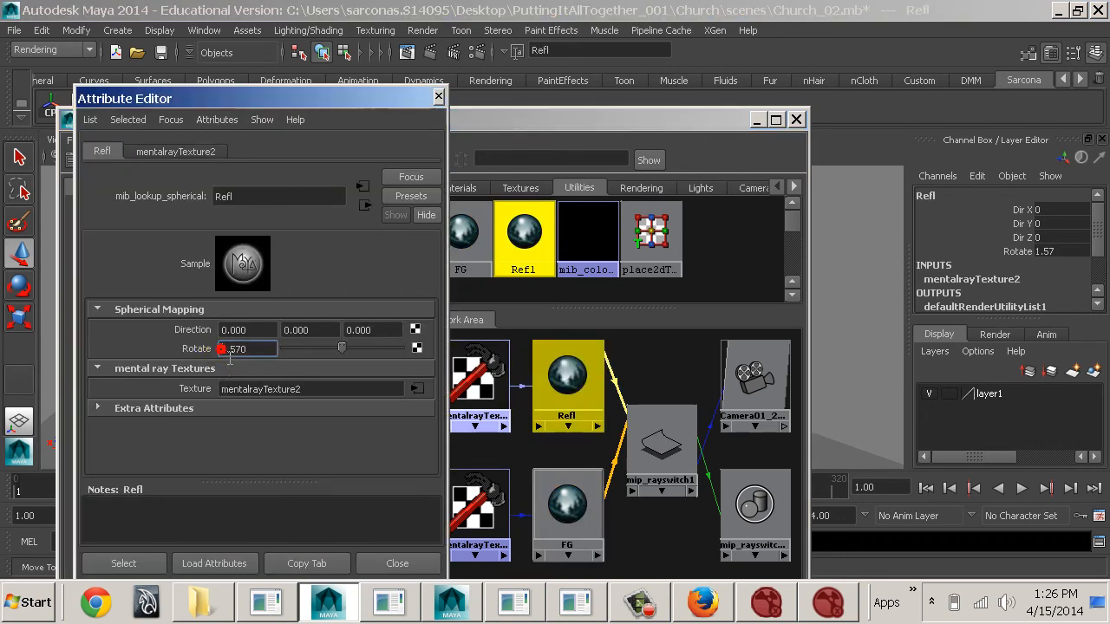
pyautogui.click(430, 52)
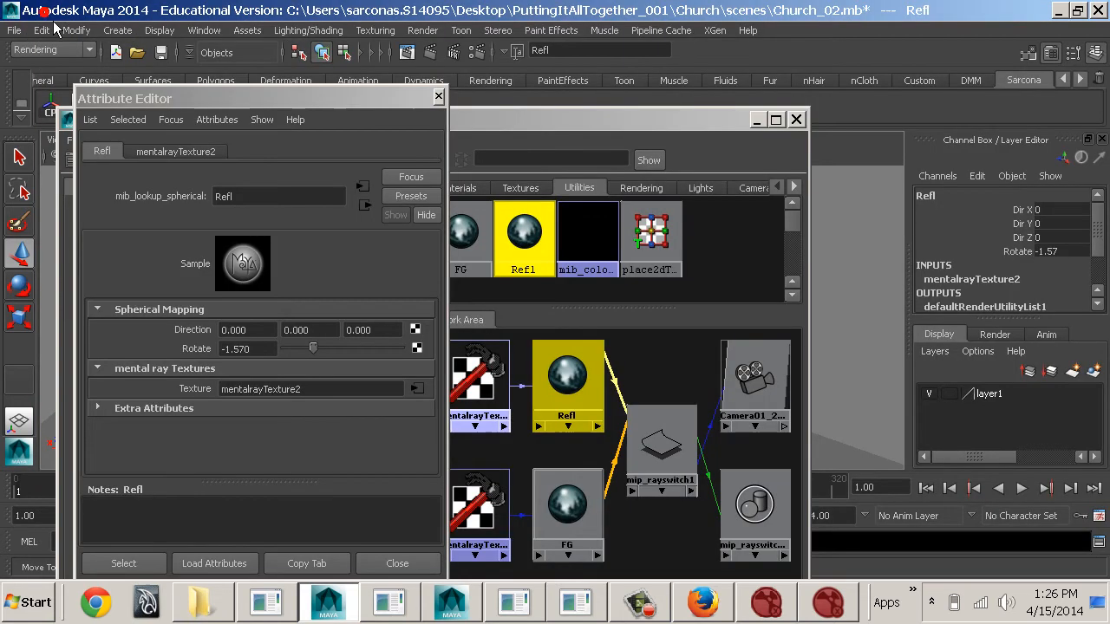
# - Change Rotate to positive 1.57 on both the Refl and FG lookup nodes
pyautogui.click(227, 348)
pyautogui.press('BackSpace')
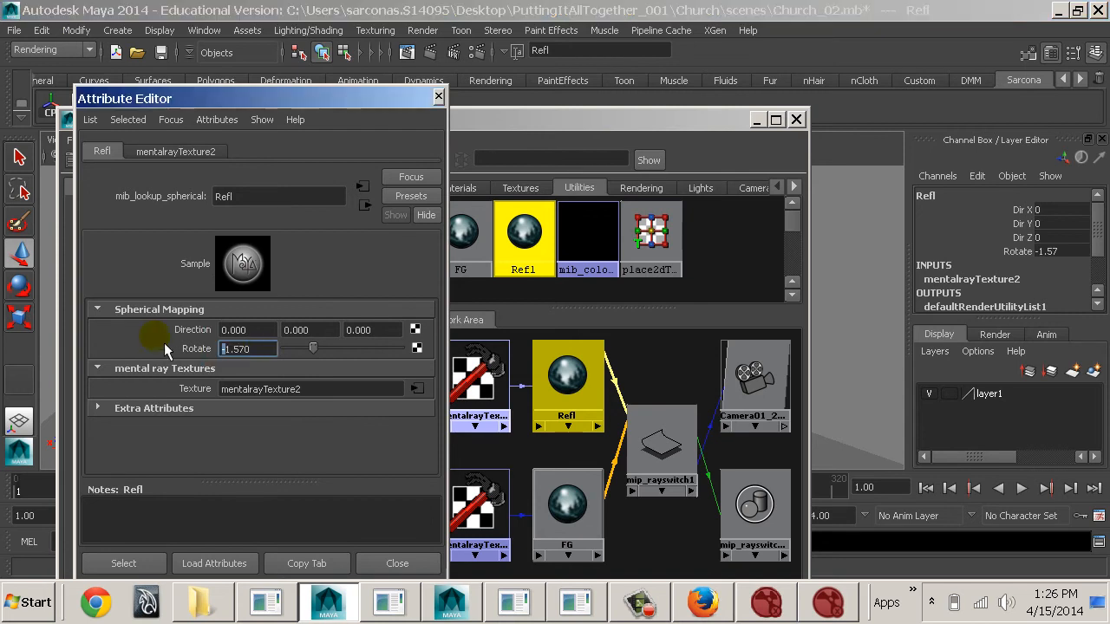
pyautogui.press('Return')
pyautogui.click(559, 520)
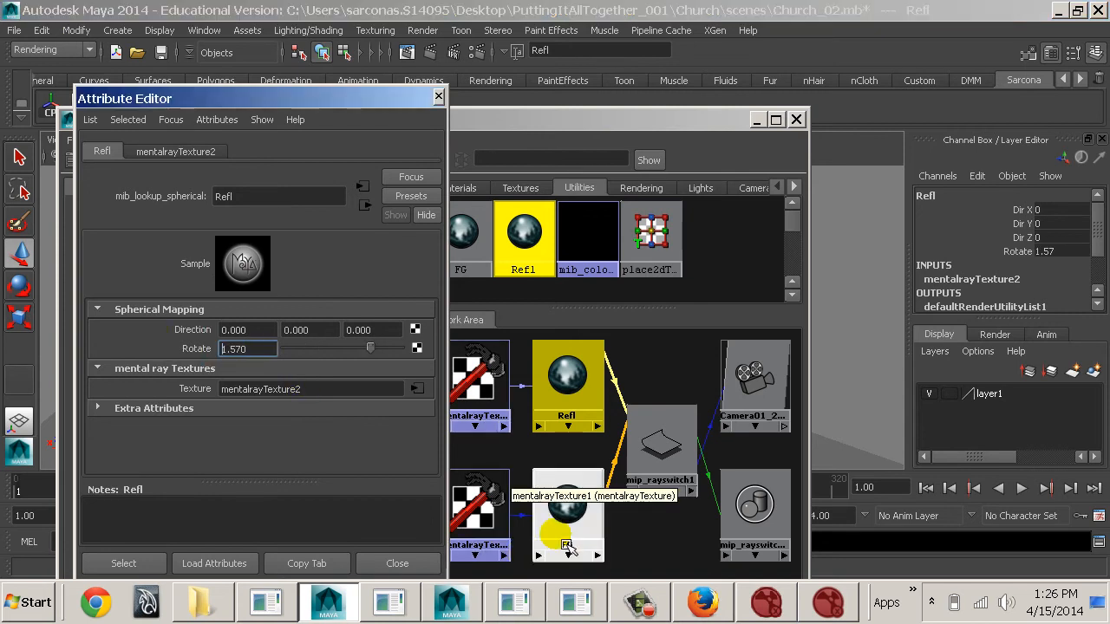
pyautogui.click(230, 349)
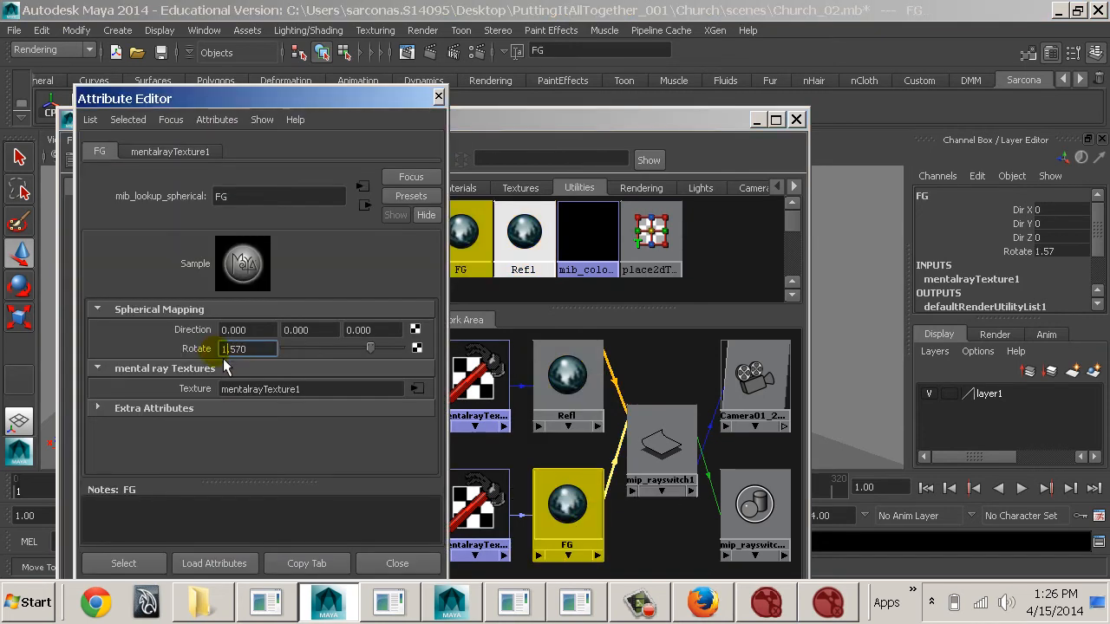
# - Convert 270 degrees to radians with the Google search in Firefox
pyautogui.click(702, 603)
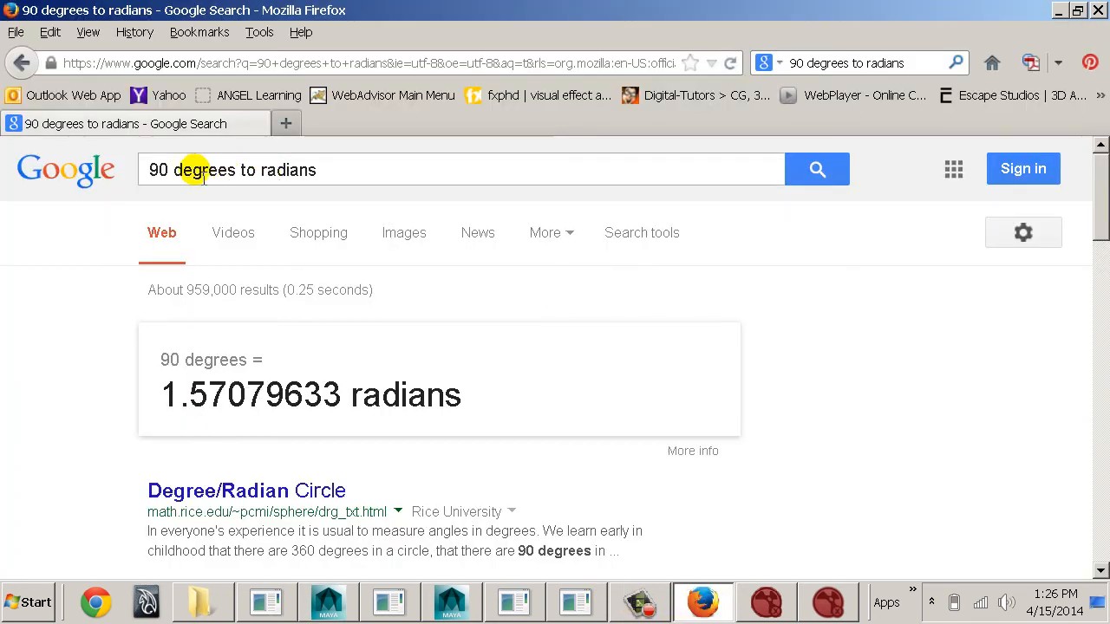
pyautogui.doubleClick(146, 170)
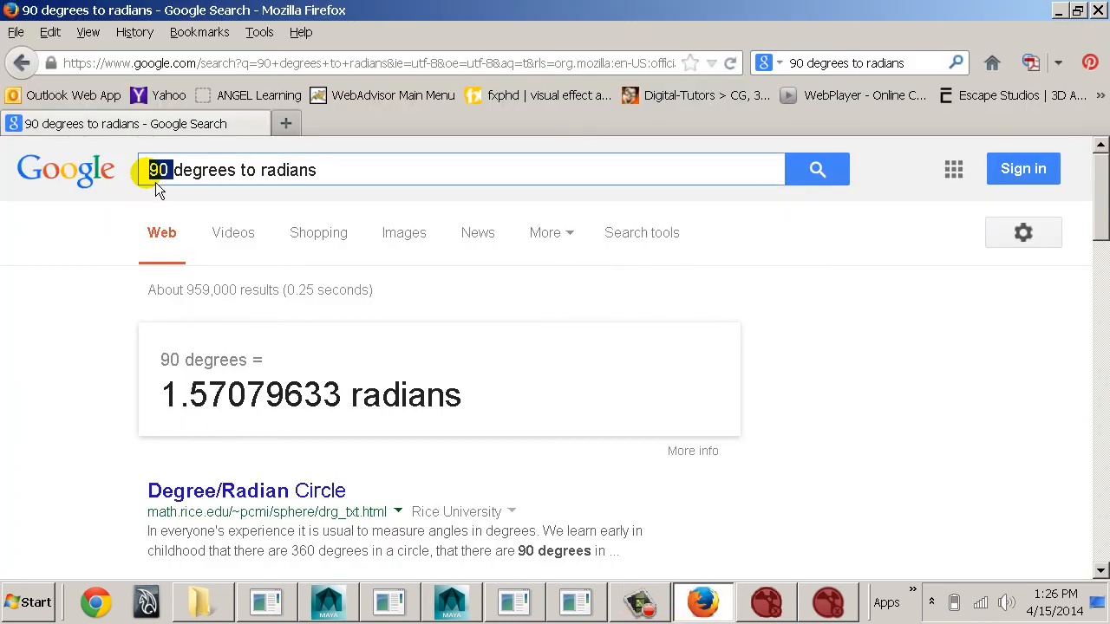
pyautogui.write('270')
pyautogui.press('Return')
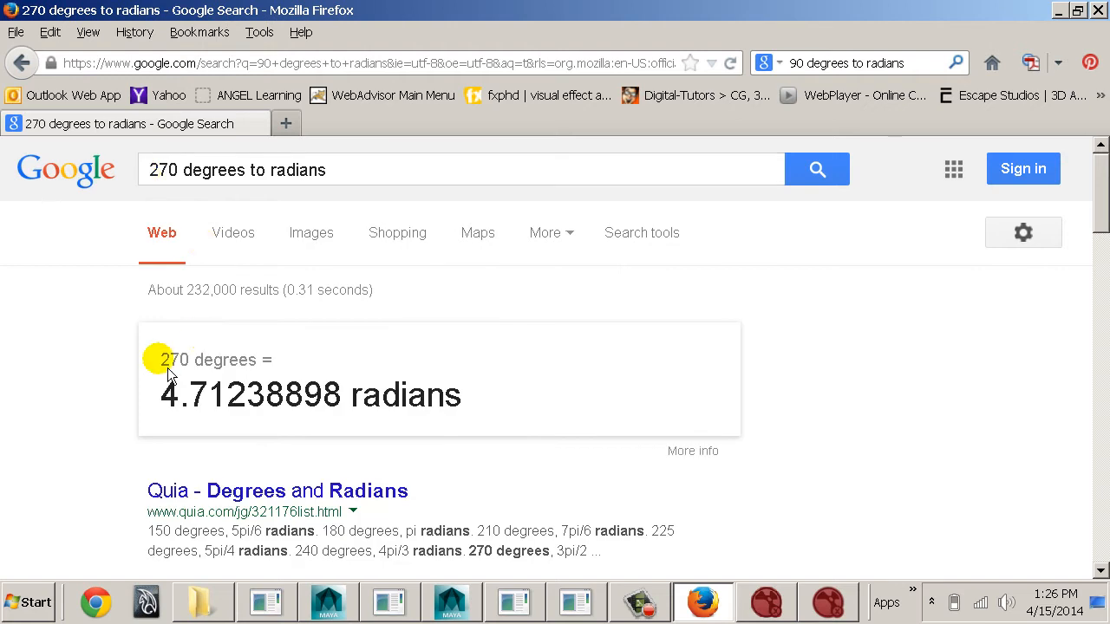
pyautogui.moveTo(161, 392); pyautogui.dragTo(267, 397)
# - Return to Maya, set Rotate to 4.71 on both the FG and Refl lookup nodes, and render a test frame
pyautogui.hotkey('alt', 'Tab')
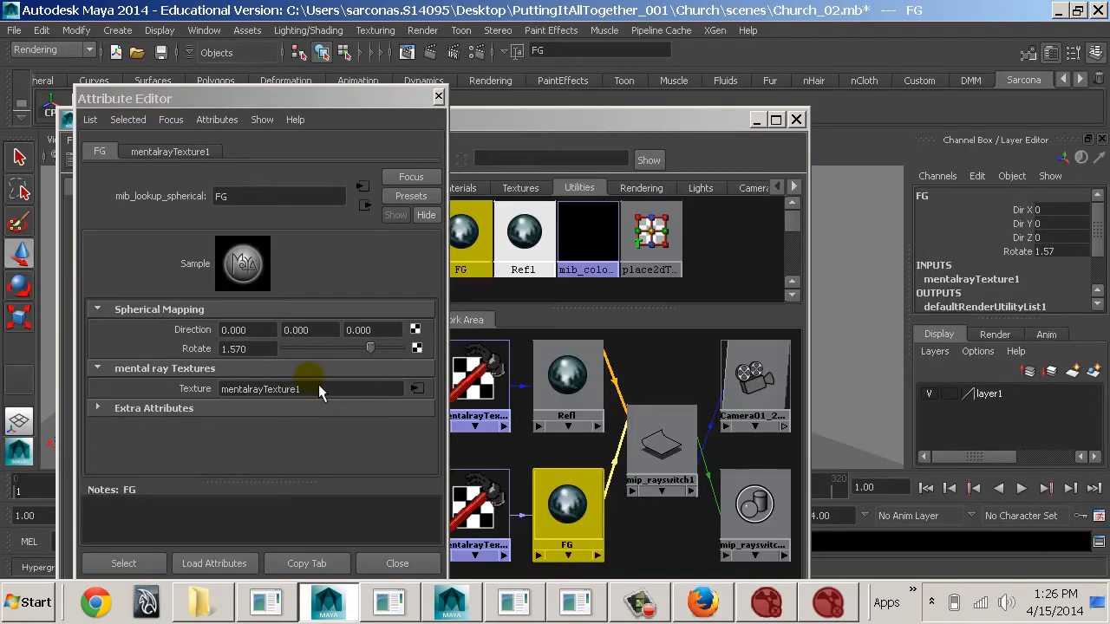
pyautogui.click(247, 348)
pyautogui.write('4.710')
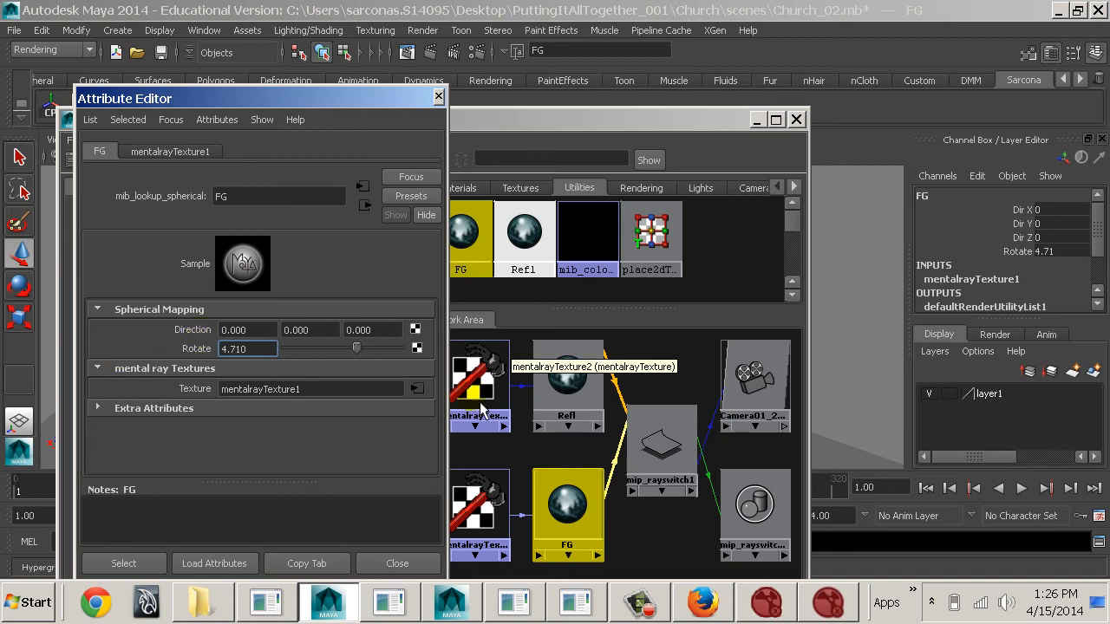
pyautogui.doubleClick(567, 377)
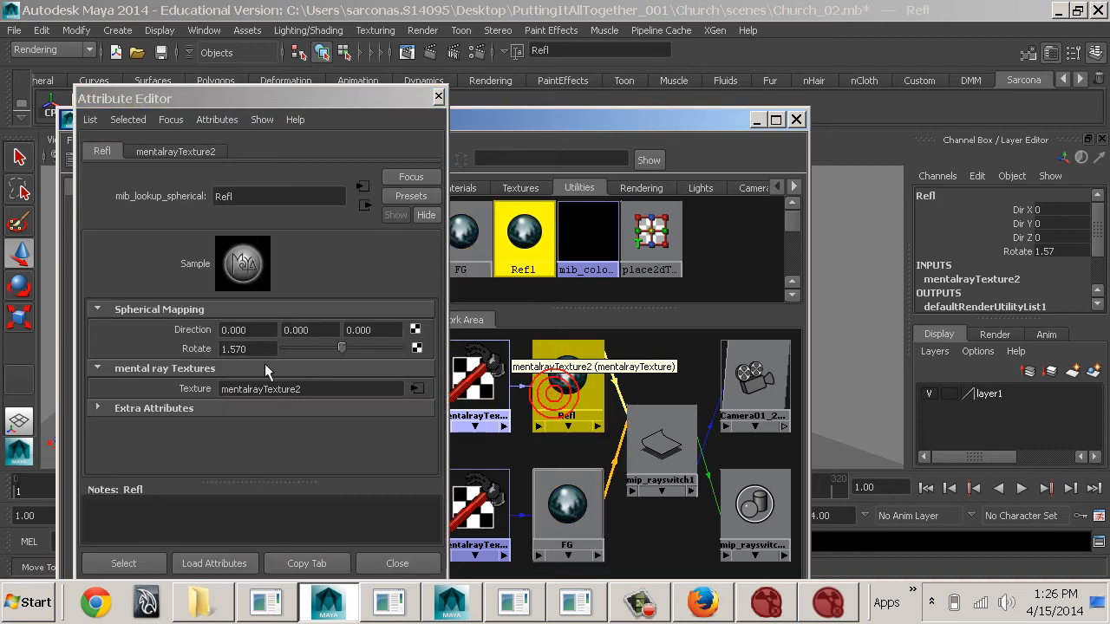
pyautogui.click(257, 355)
pyautogui.write('4.710')
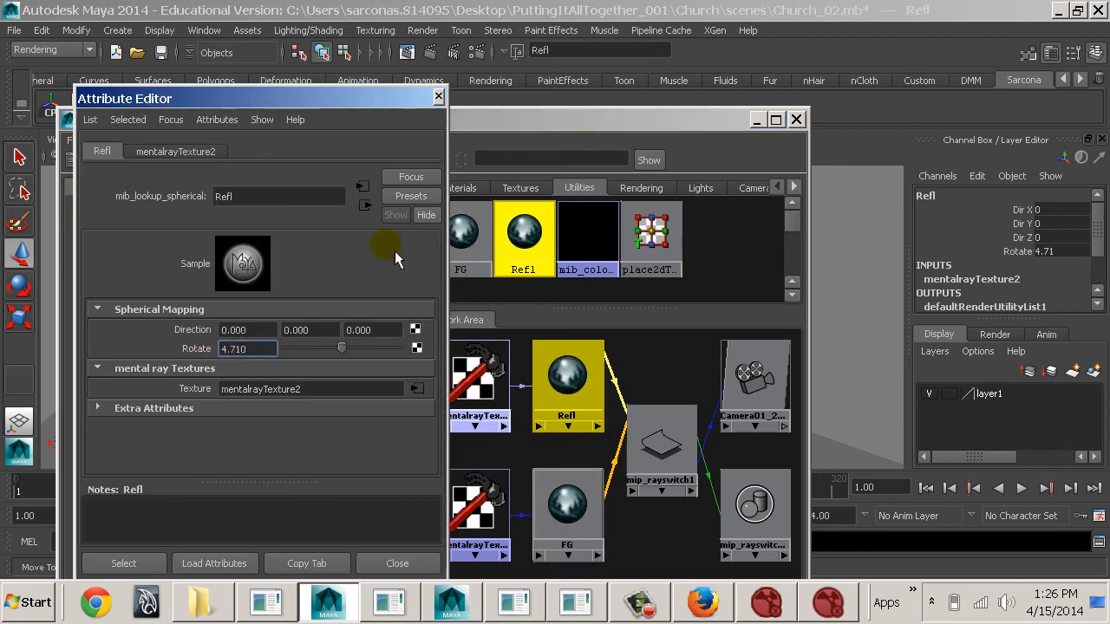
pyautogui.click(406, 52)
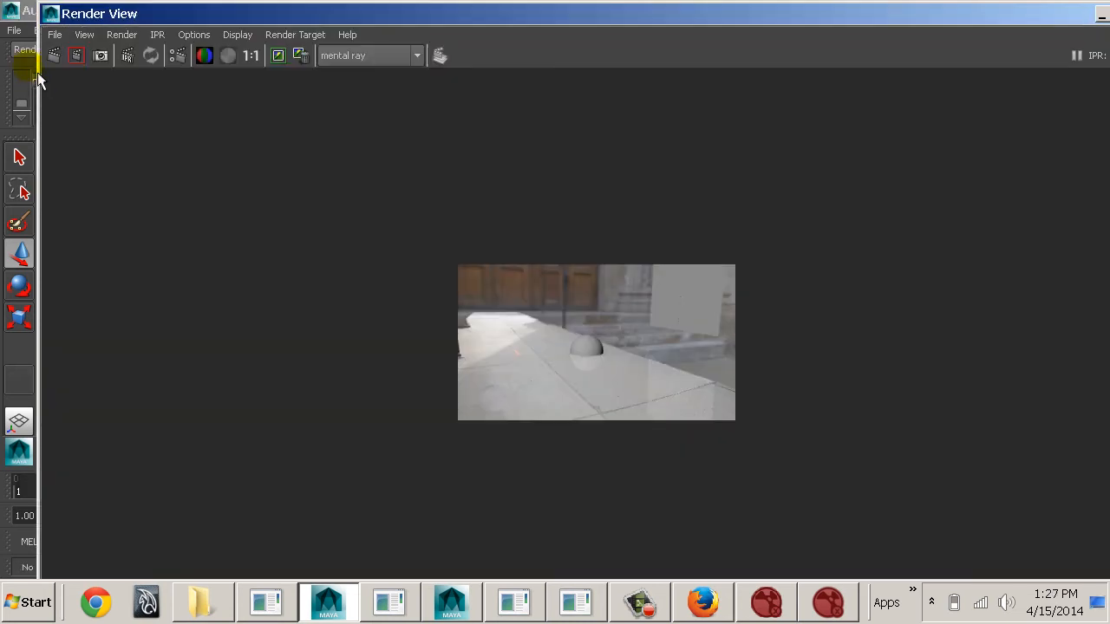
pyautogui.click(53, 59)
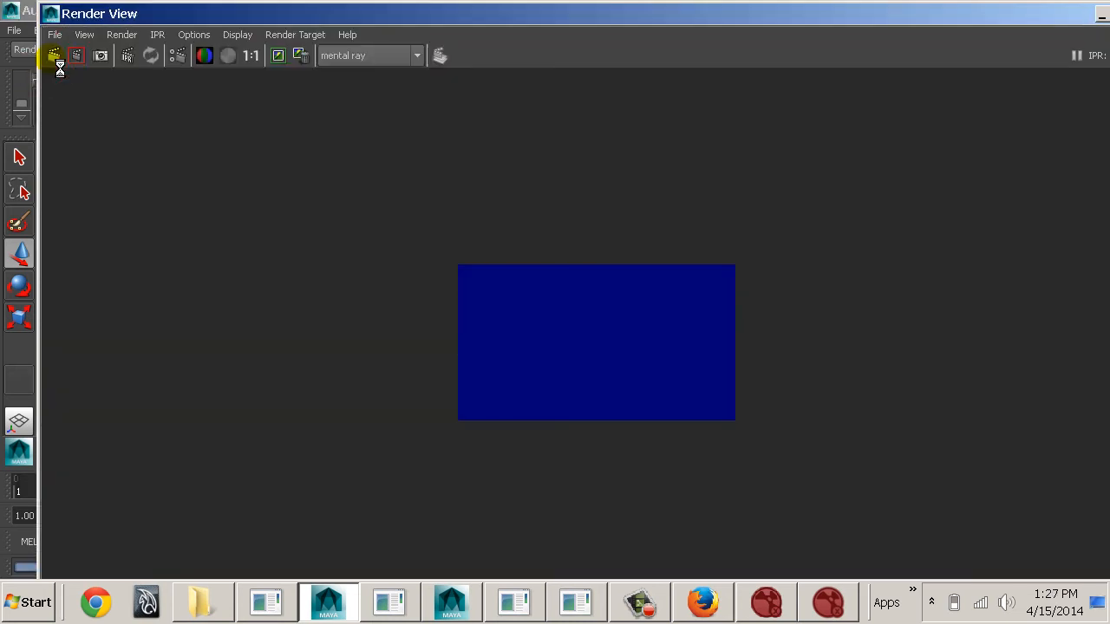
pyautogui.doubleClick(54, 13)
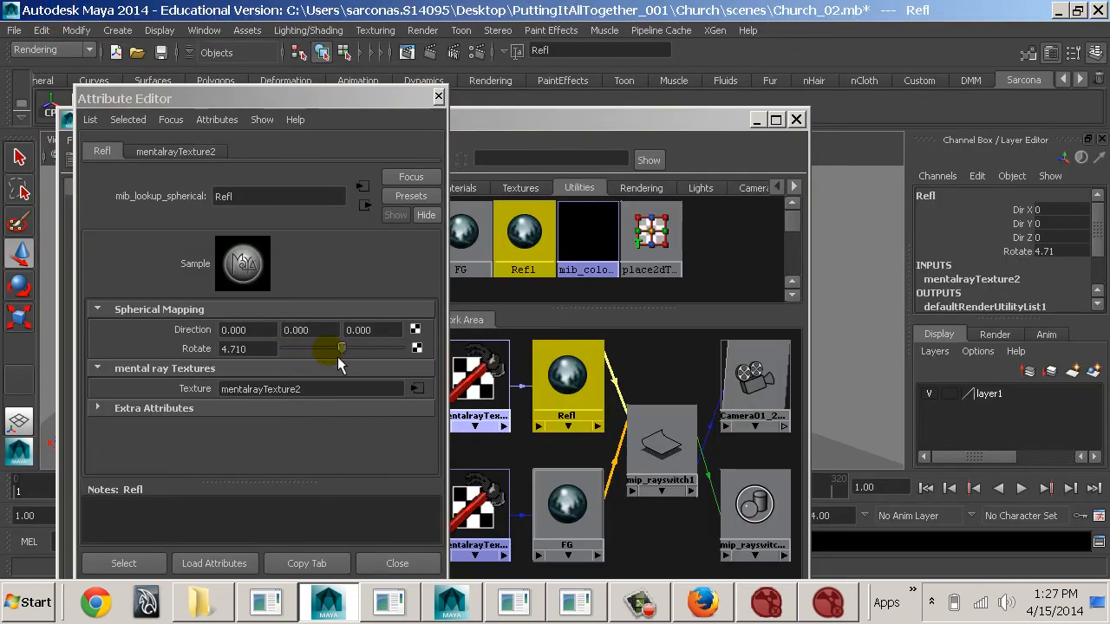
# - Set the Refl lookup node's Rotate to 0.5 and render a test frame
pyautogui.moveTo(273, 349); pyautogui.dragTo(201, 349)
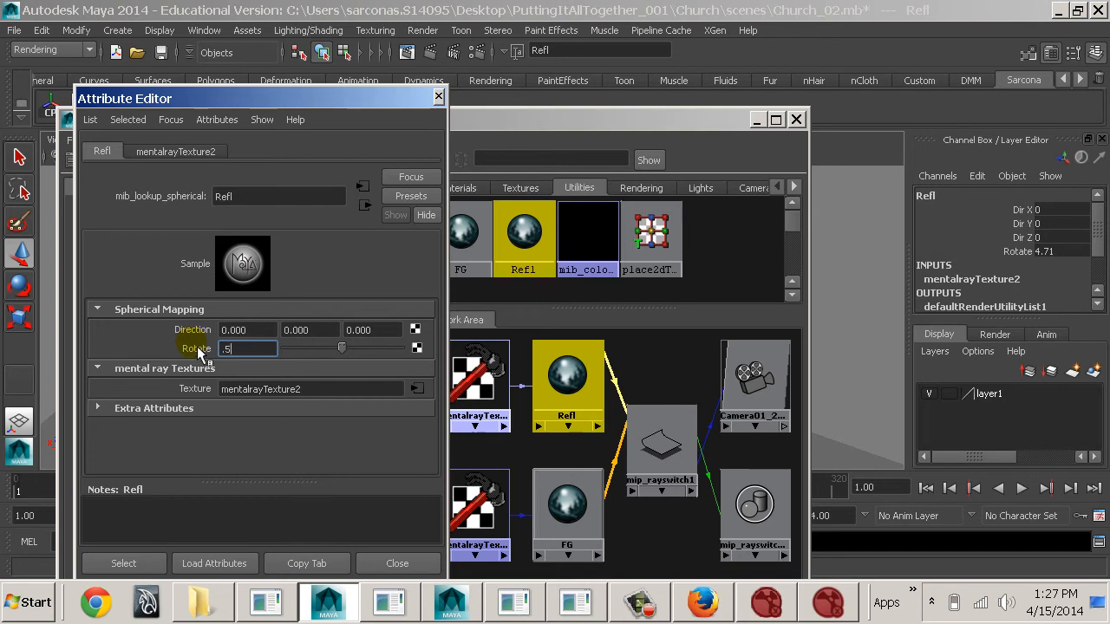
pyautogui.click(431, 52)
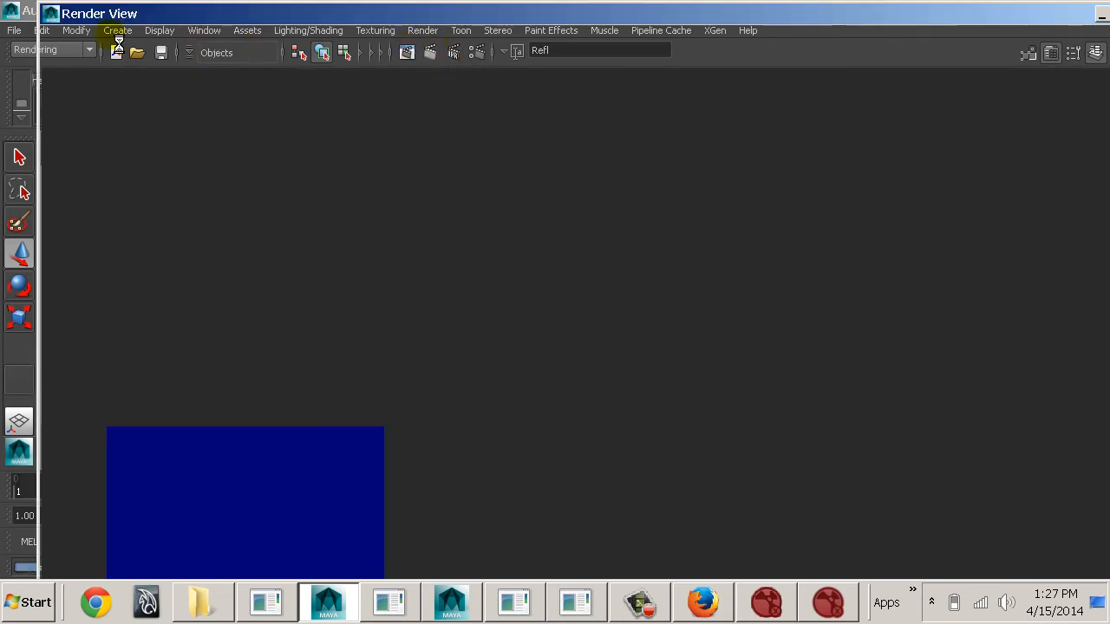
pyautogui.doubleClick(45, 15)
# - Set the Refl lookup node's Rotate to 0.25, render a test frame, and close the Render View
pyautogui.moveTo(248, 348); pyautogui.dragTo(231, 348)
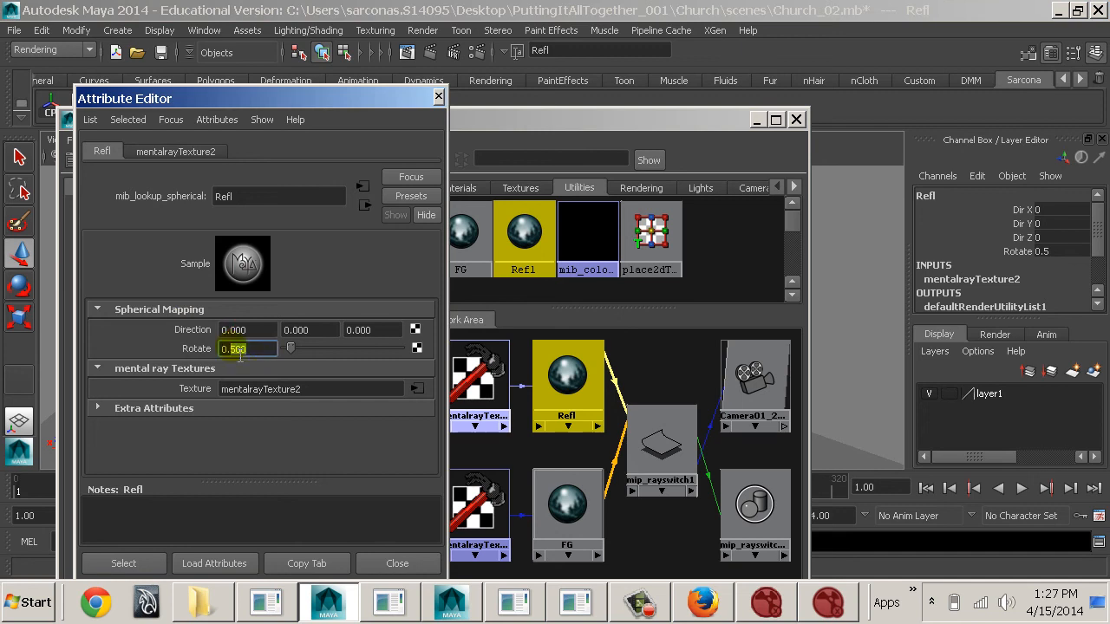
pyautogui.write('0.2')
pyautogui.press('Tab')
pyautogui.click(433, 54)
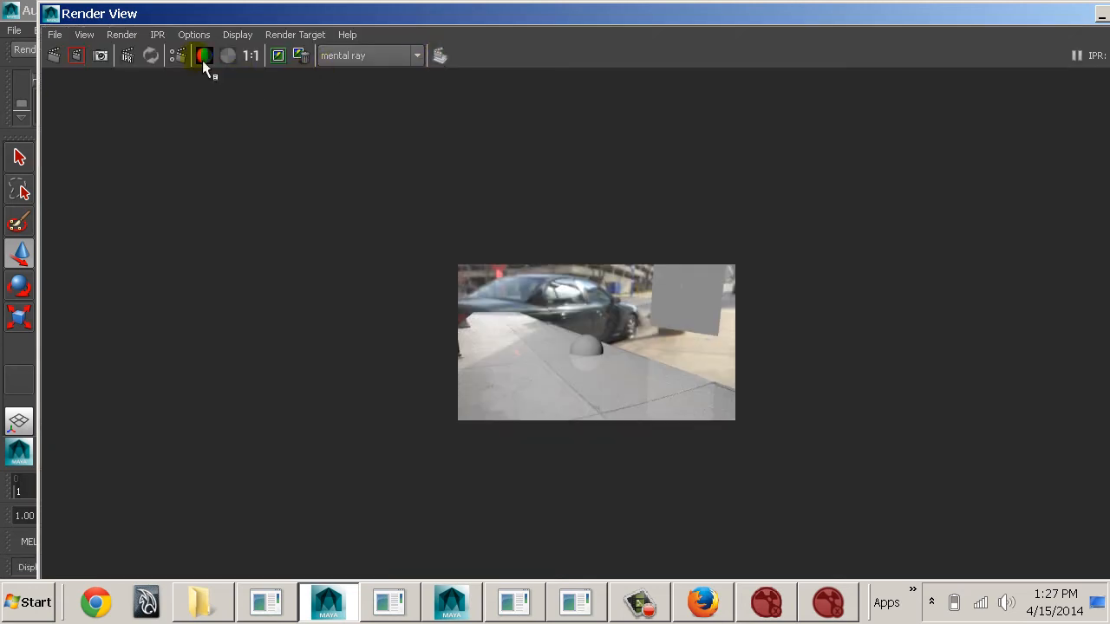
pyautogui.click(51, 15)
pyautogui.click(179, 180)
pyautogui.doubleClick(51, 14)
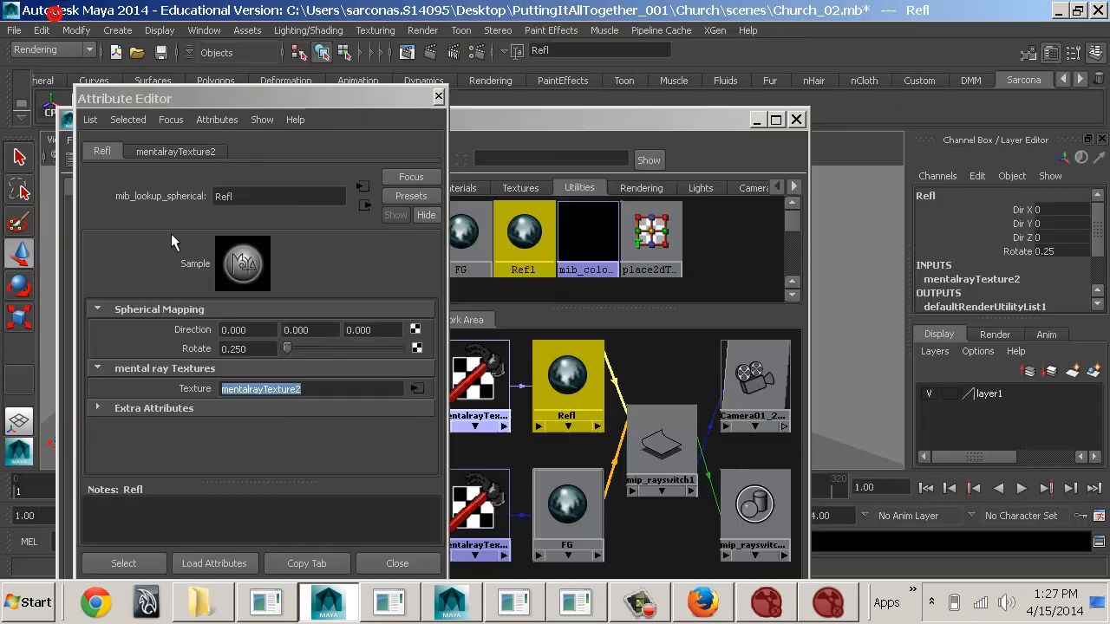
# - Set the Refl lookup node's Rotate to 0.75 and render a test frame
pyautogui.doubleClick(240, 349)
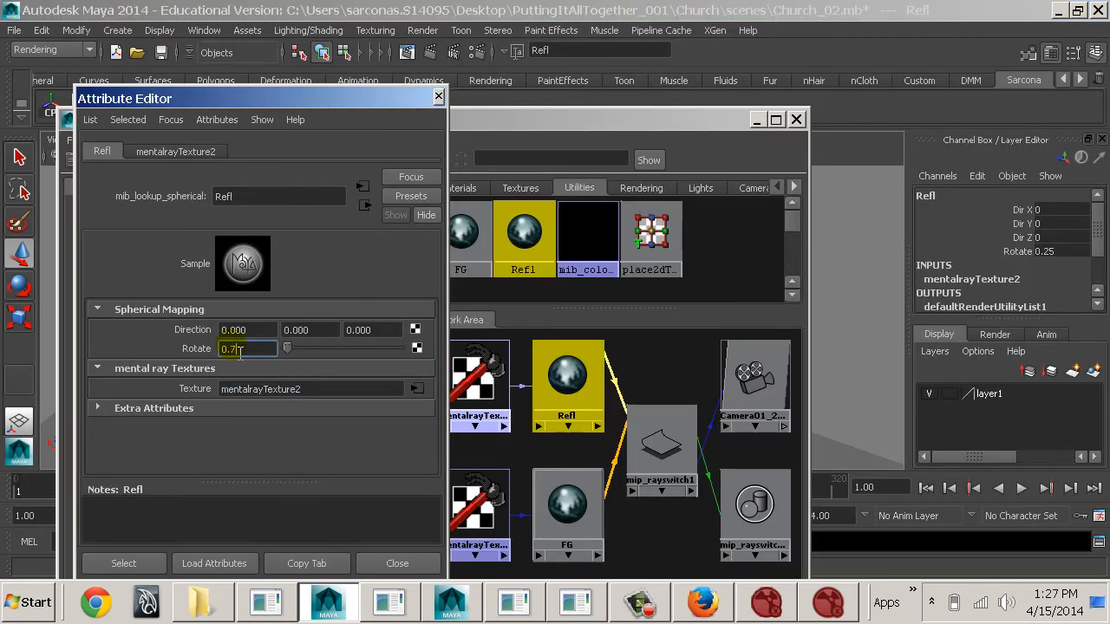
pyautogui.write('0.7')
pyautogui.press('Tab')
pyautogui.click(407, 51)
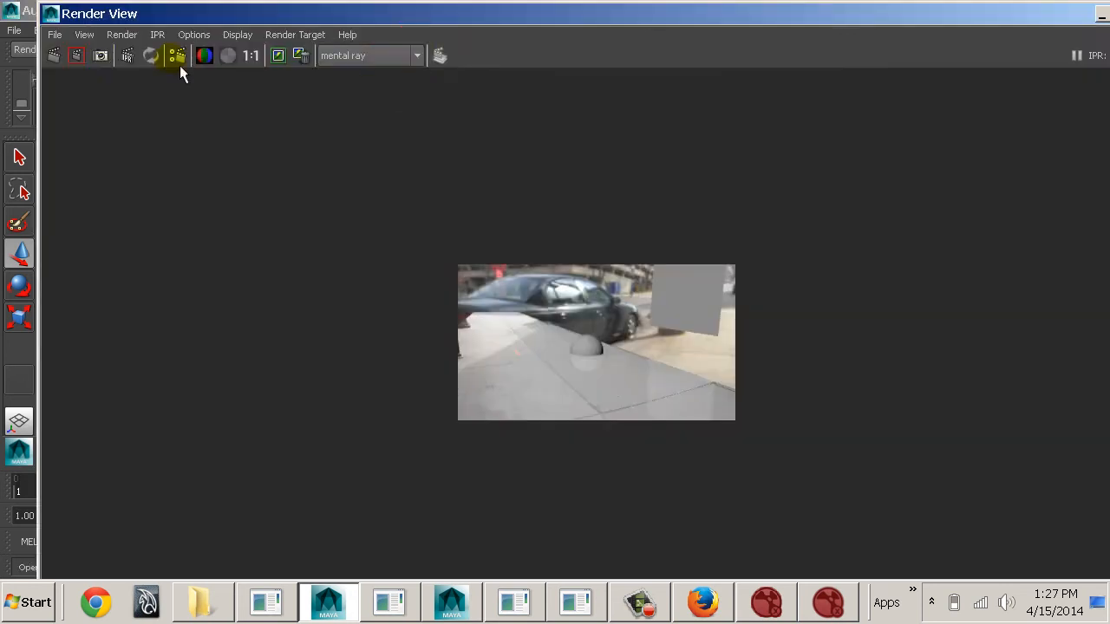
pyautogui.click(59, 55)
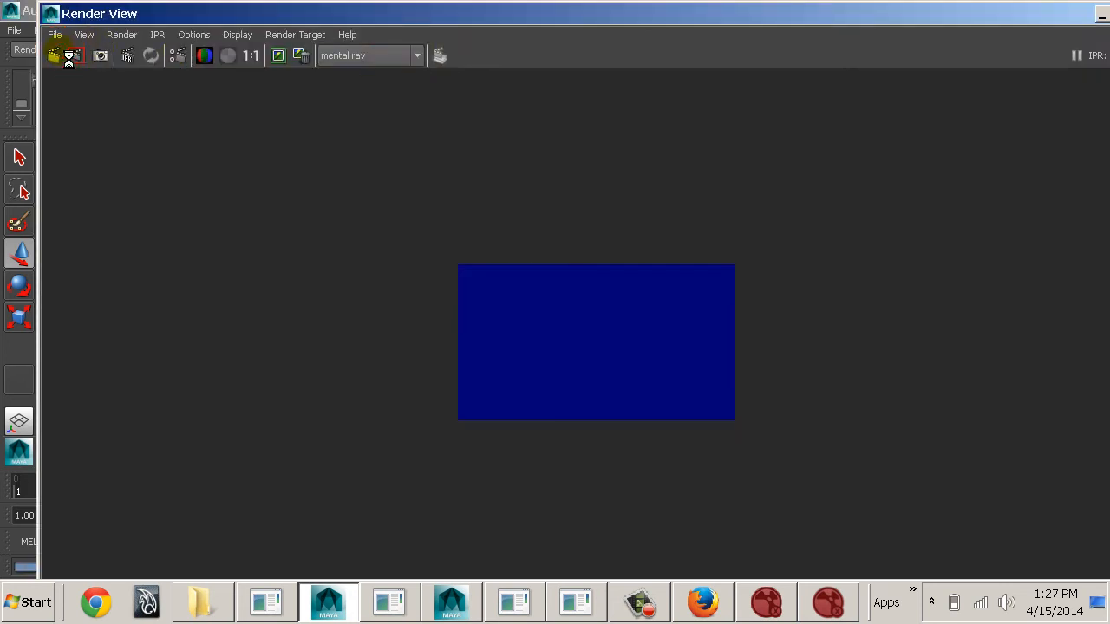
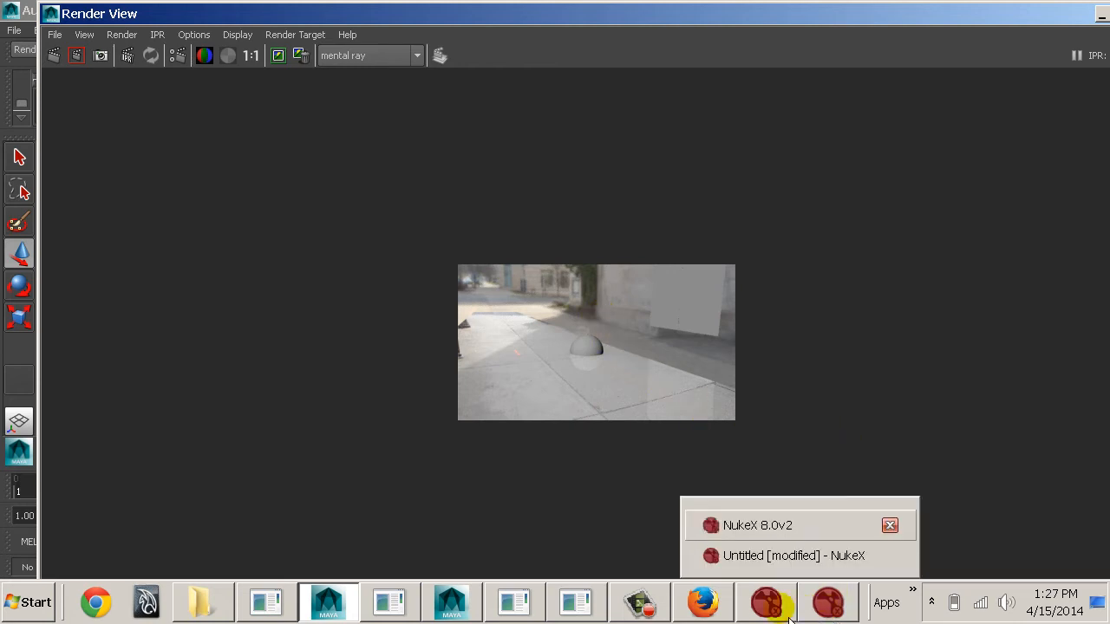
# - Switch to Firefox and convert 45 degrees to radians with the Google search
pyautogui.click(716, 610)
pyautogui.click(171, 170)
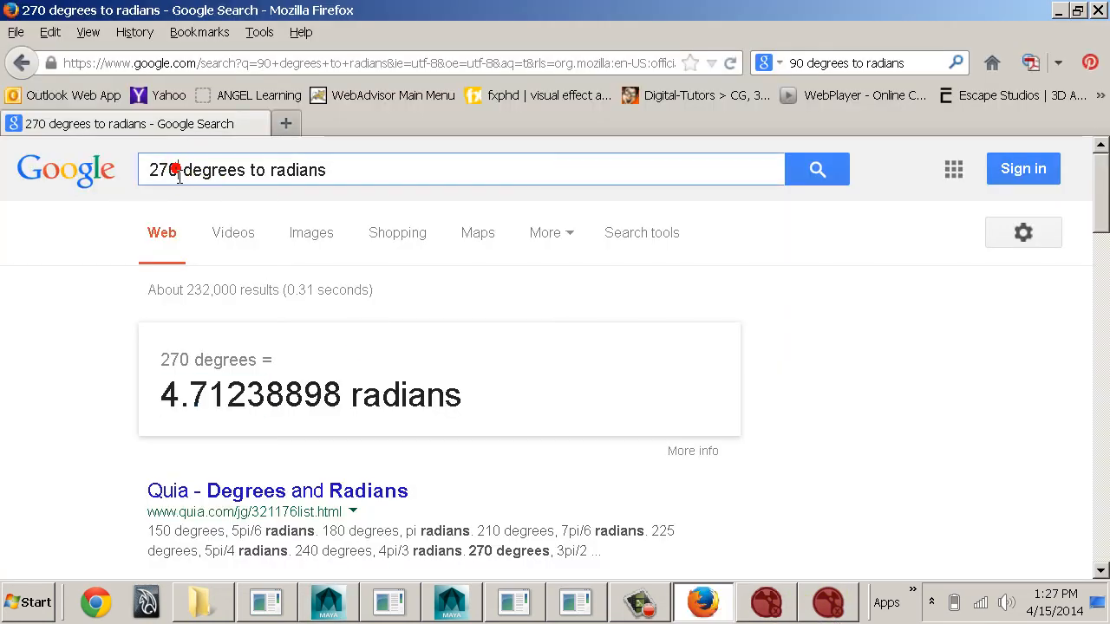
pyautogui.doubleClick(164, 170)
pyautogui.write('45')
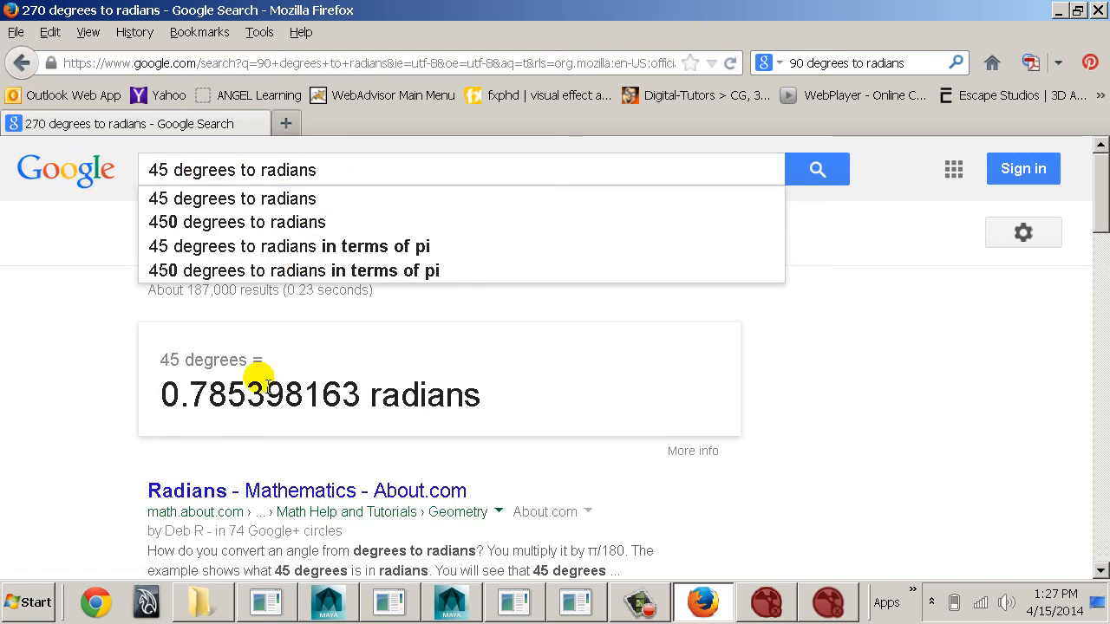
# - Return to Maya, set Rotate to 0.785 on both the Refl and FG lookup nodes, and render a test frame
pyautogui.hotkey('alt', 'Tab')
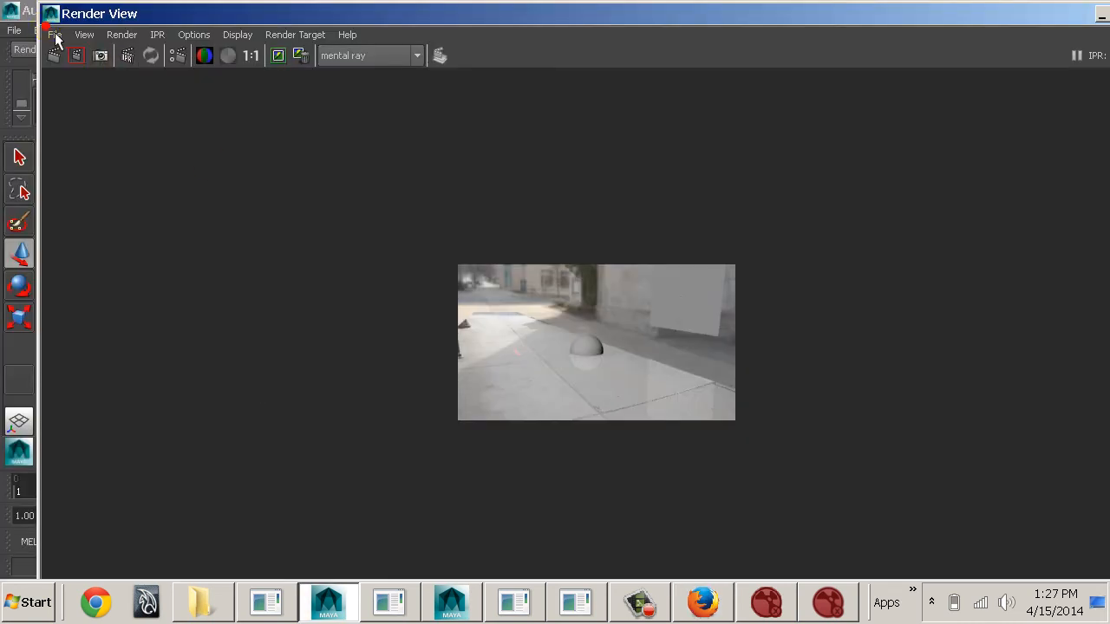
pyautogui.doubleClick(51, 21)
pyautogui.moveTo(259, 350); pyautogui.dragTo(213, 349)
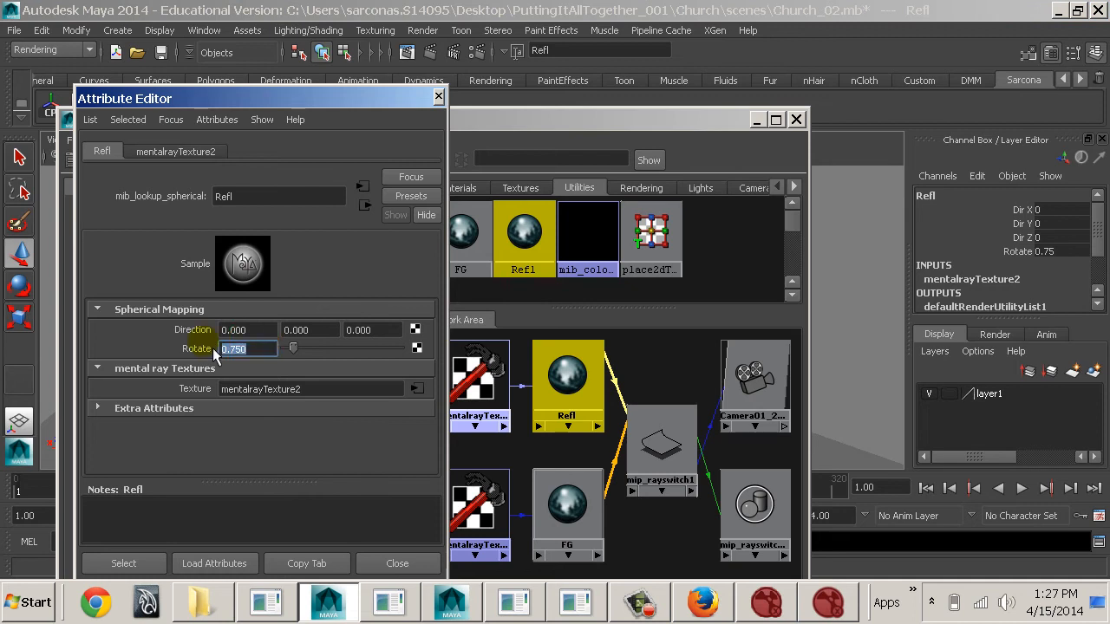
pyautogui.click(563, 524)
pyautogui.moveTo(251, 349); pyautogui.dragTo(116, 354)
pyautogui.write('.78')
pyautogui.press('Return')
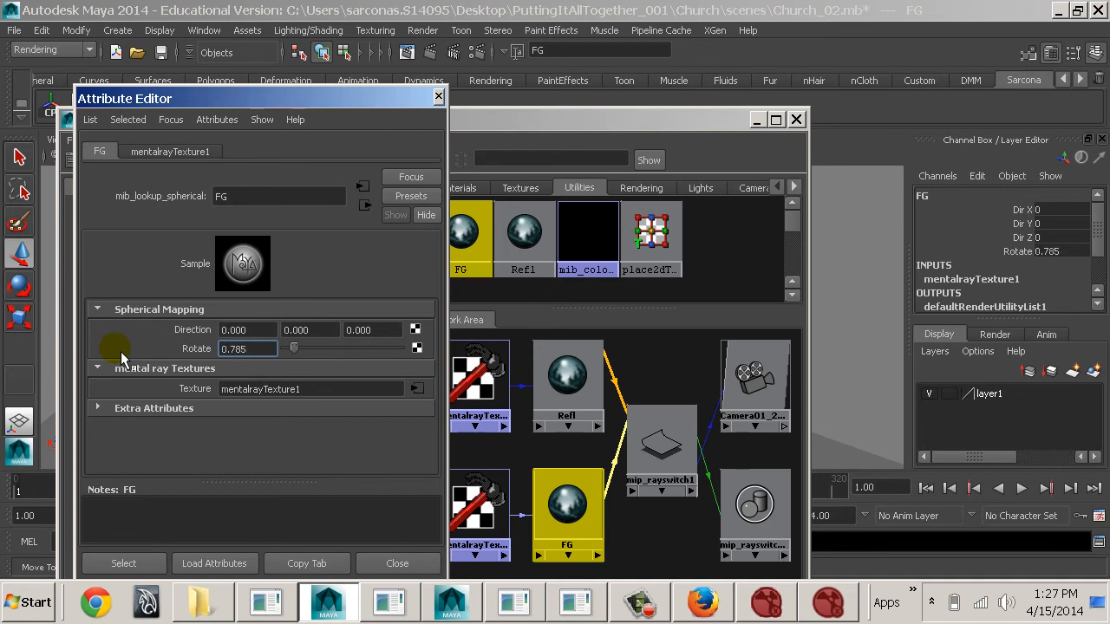
pyautogui.click(430, 51)
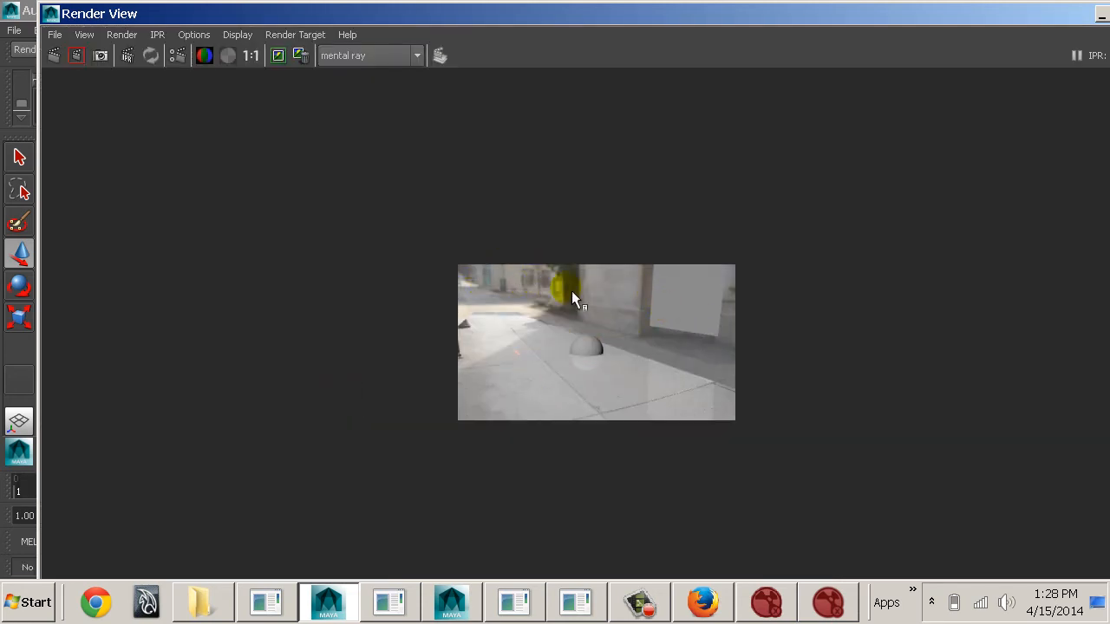
pyautogui.scroll(2, 540, 339)
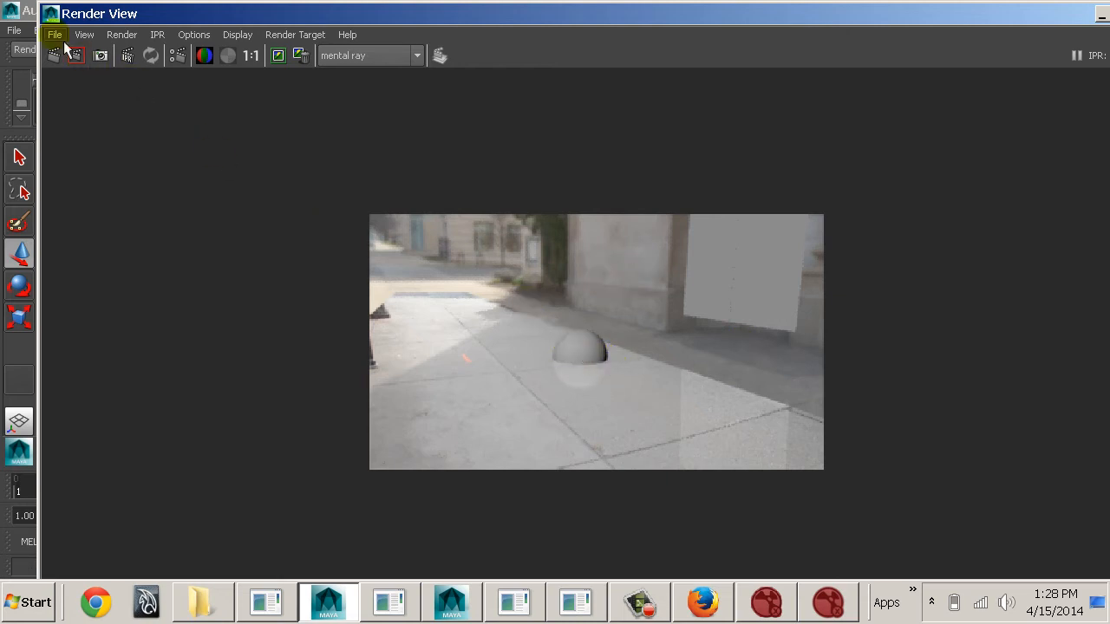
# - Close the Render View, the Attribute Editor and the Hypershade
pyautogui.click(50, 13)
pyautogui.click(75, 151)
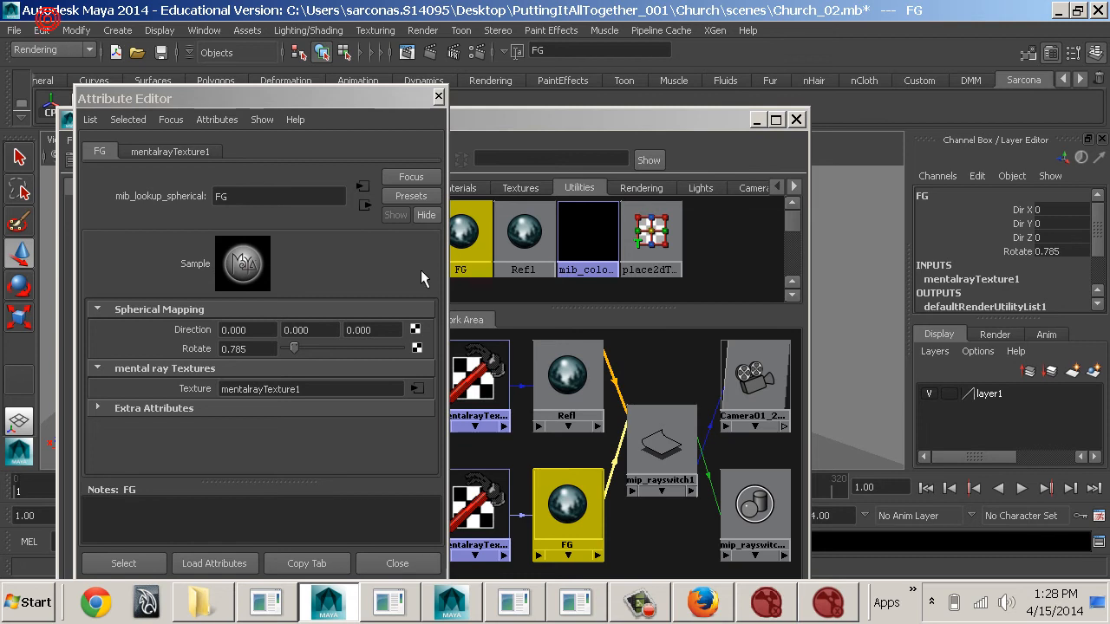
pyautogui.click(437, 96)
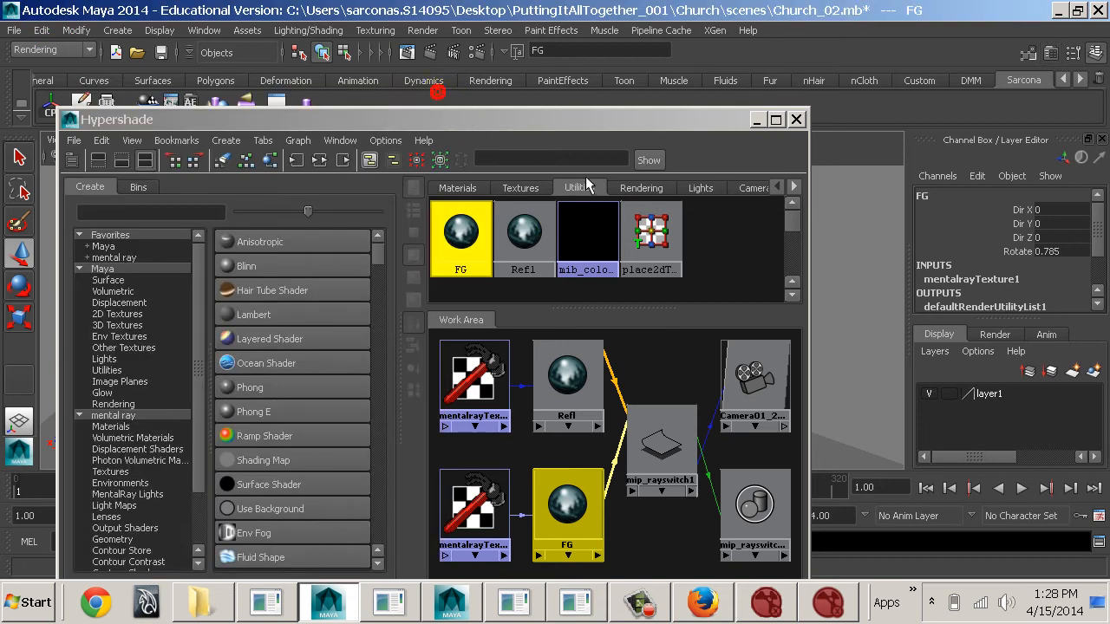
pyautogui.click(796, 119)
# - Assign a new mia_material_x_passes material to the sphere and replace its settings with the Chrome preset
pyautogui.click(459, 336)
pyautogui.press('space')
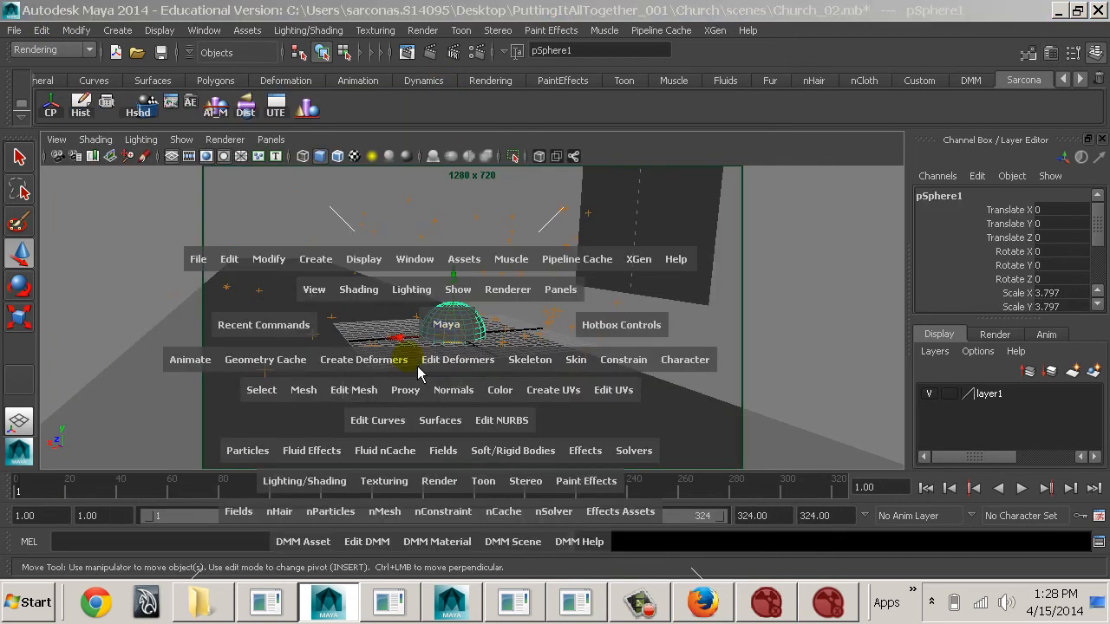
pyautogui.moveTo(299, 480)
pyautogui.mouseDown()
pyautogui.moveTo(298, 458)
pyautogui.moveTo(468, 227)
pyautogui.moveTo(626, 251)
pyautogui.moveTo(607, 358)
pyautogui.mouseUp()
pyautogui.click(322, 153)
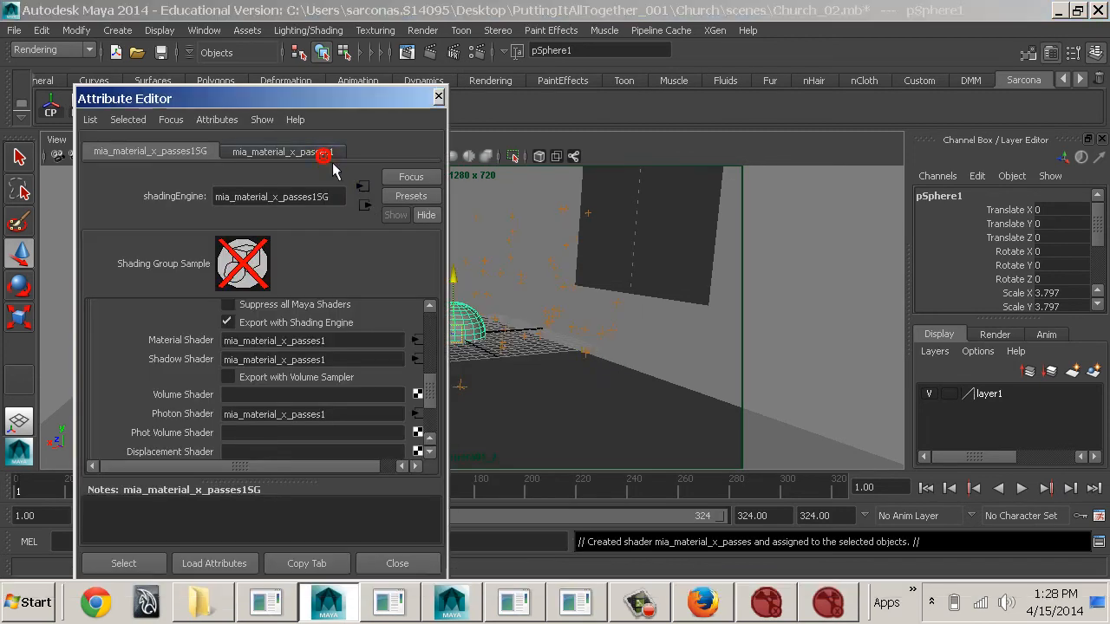
pyautogui.click(420, 198)
pyautogui.moveTo(484, 243)
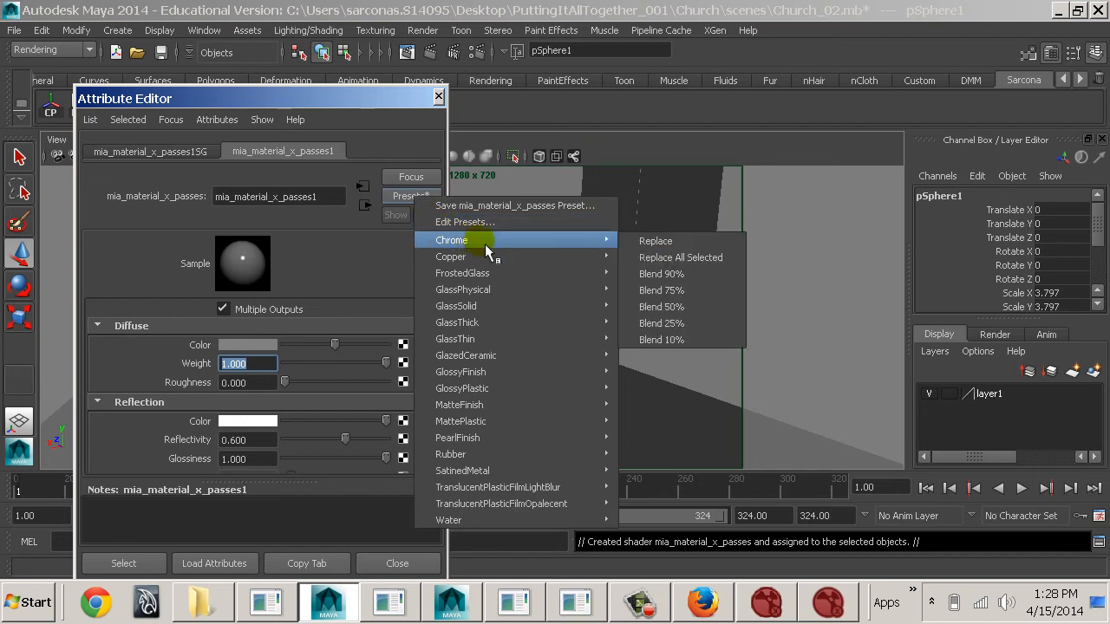
pyautogui.click(658, 245)
pyautogui.click(438, 96)
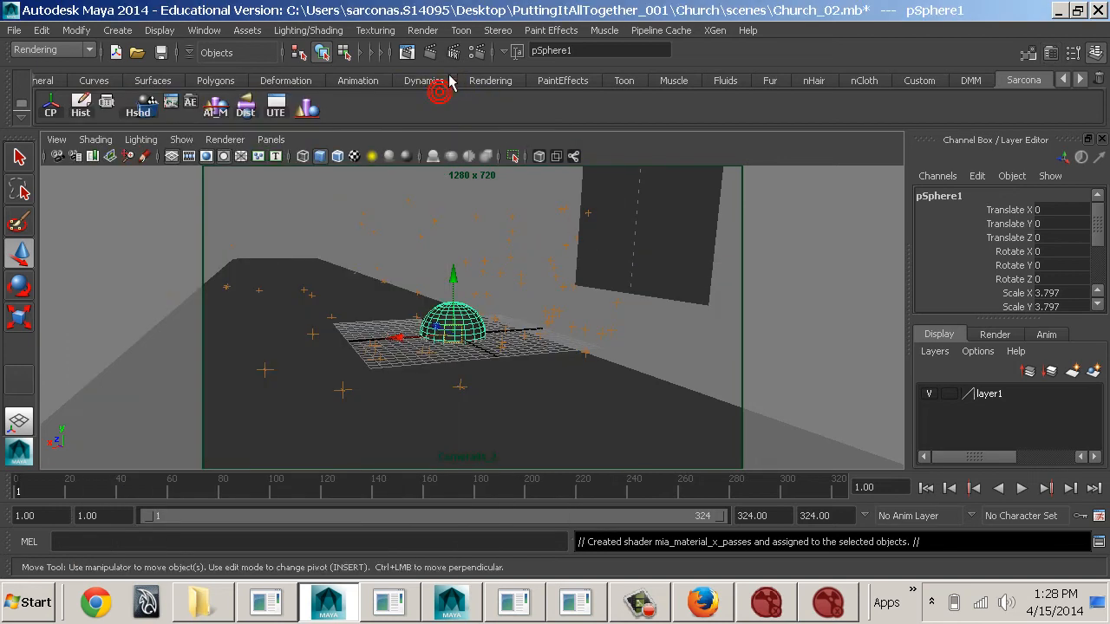
# - Render a test frame and inspect the reflections on the chrome sphere
pyautogui.click(430, 52)
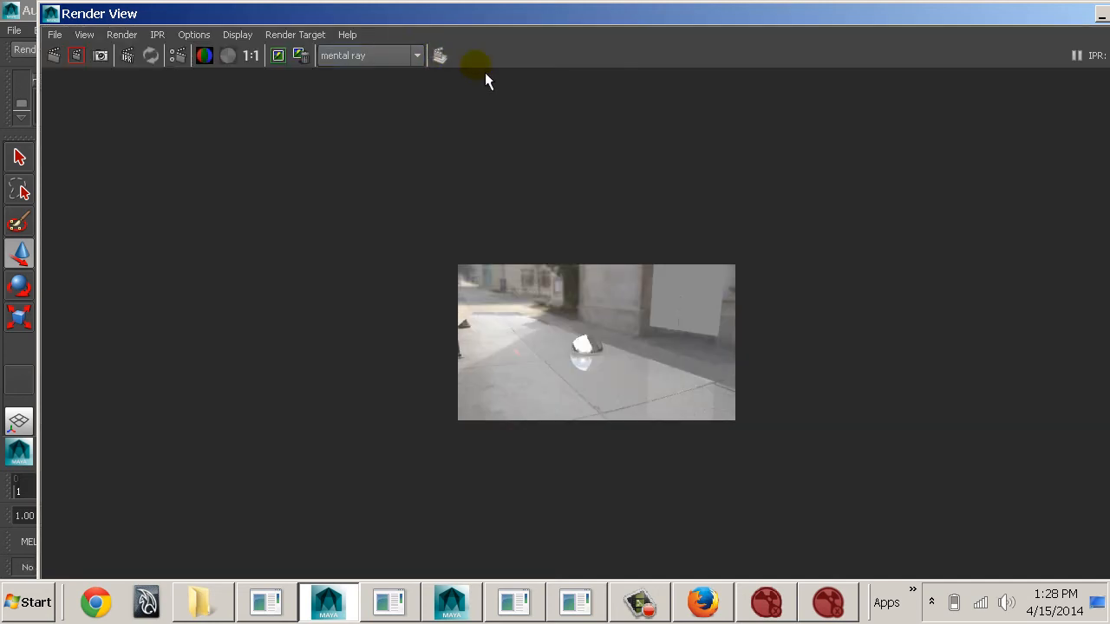
pyautogui.scroll(9, 640, 308)
pyautogui.scroll(-3, 640, 307)
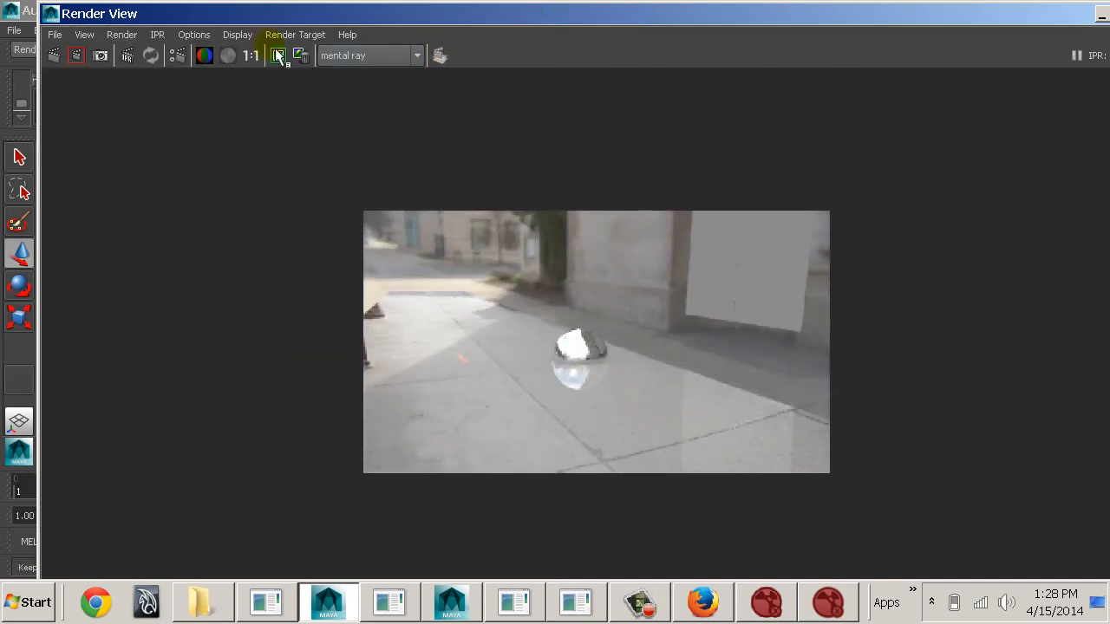
# - Set the test resolution to Render Settings (1280x720) and render the frame again
pyautogui.click(194, 34)
pyautogui.moveTo(254, 97)
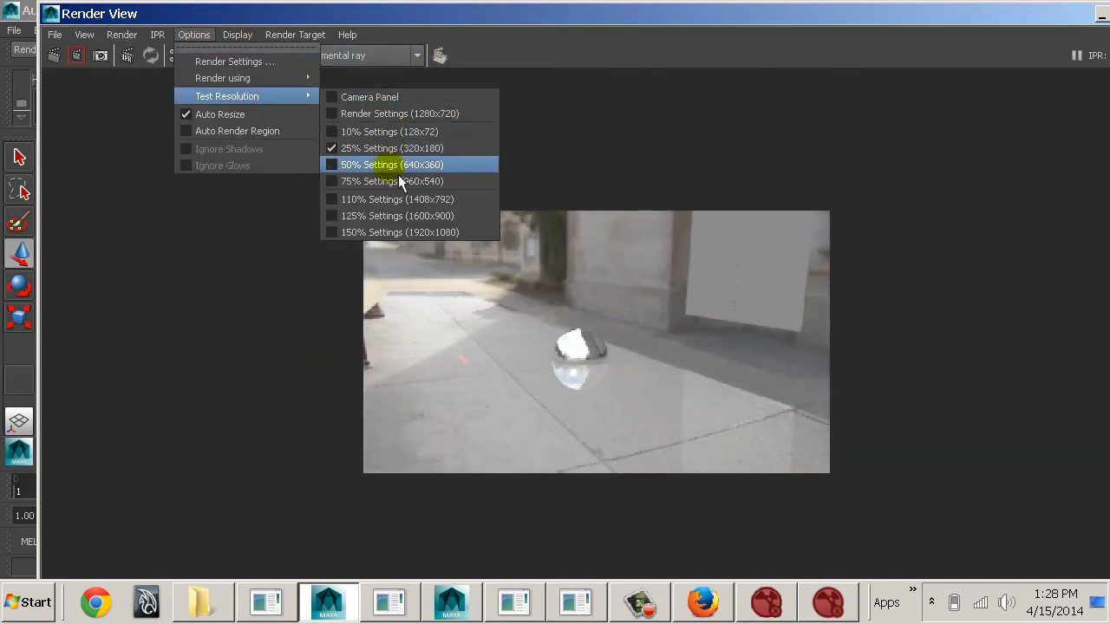
pyautogui.click(405, 114)
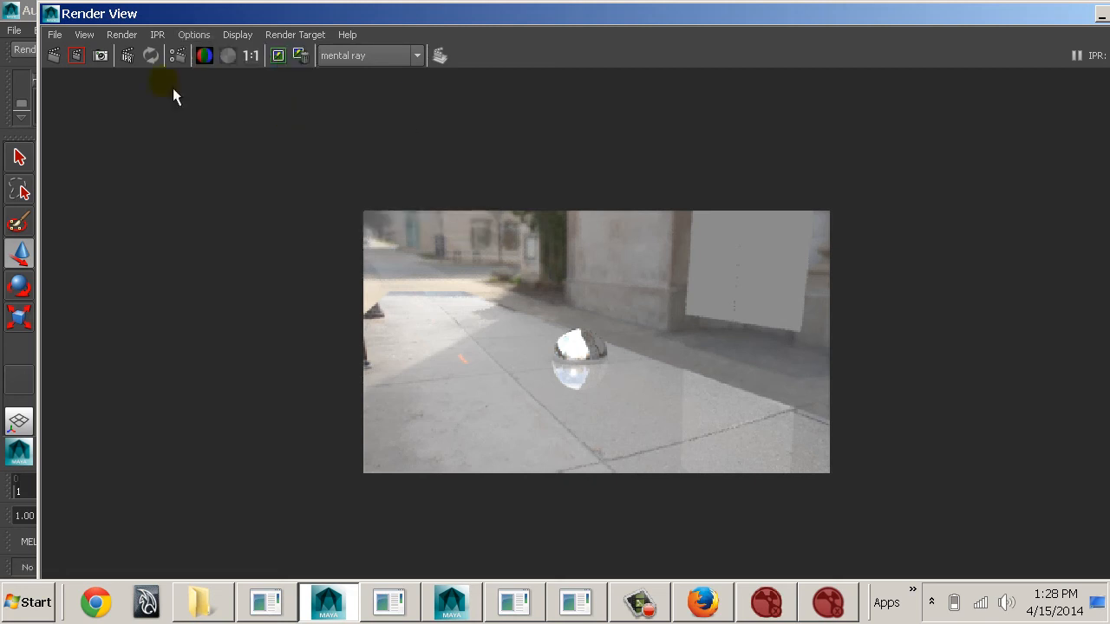
pyautogui.click(56, 56)
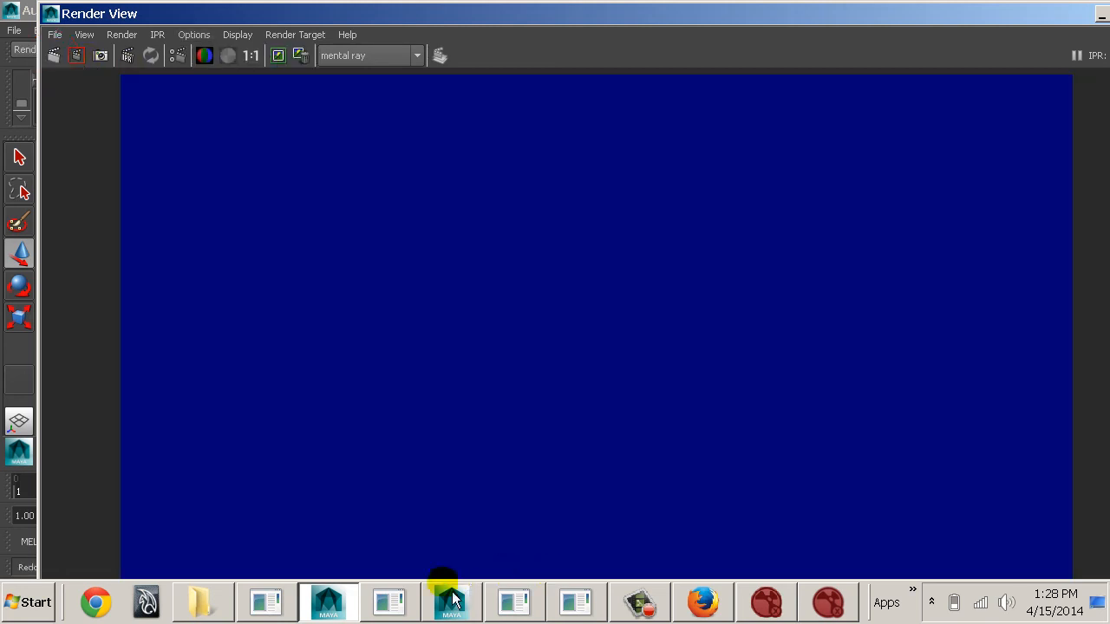
# - Close Firefox, and close Nuke without saving the untitled script
pyautogui.click(702, 604)
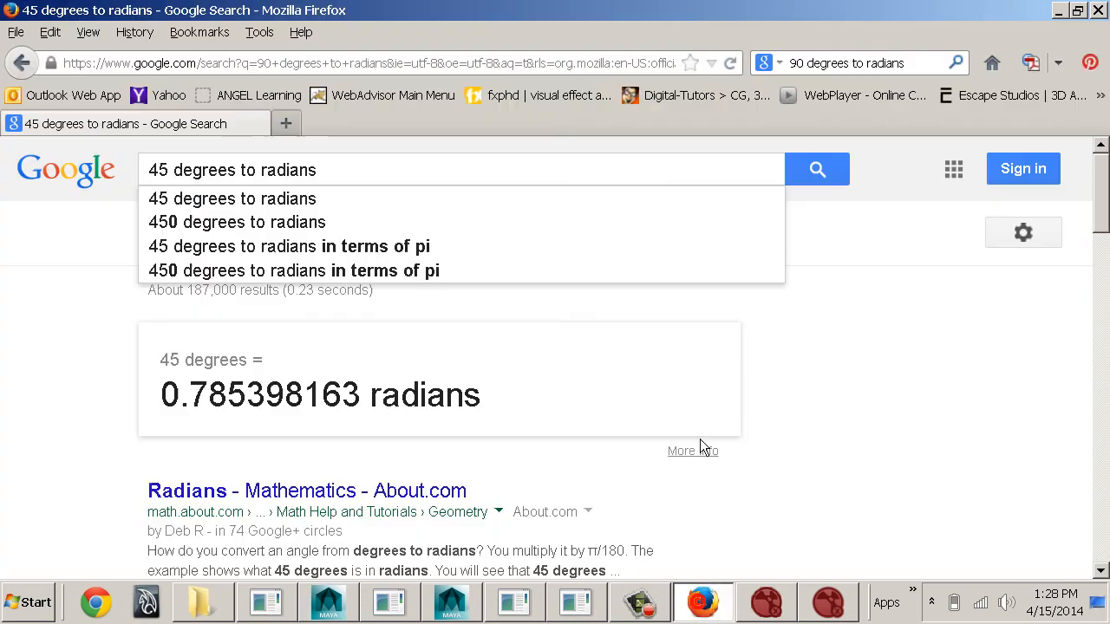
pyautogui.click(809, 600)
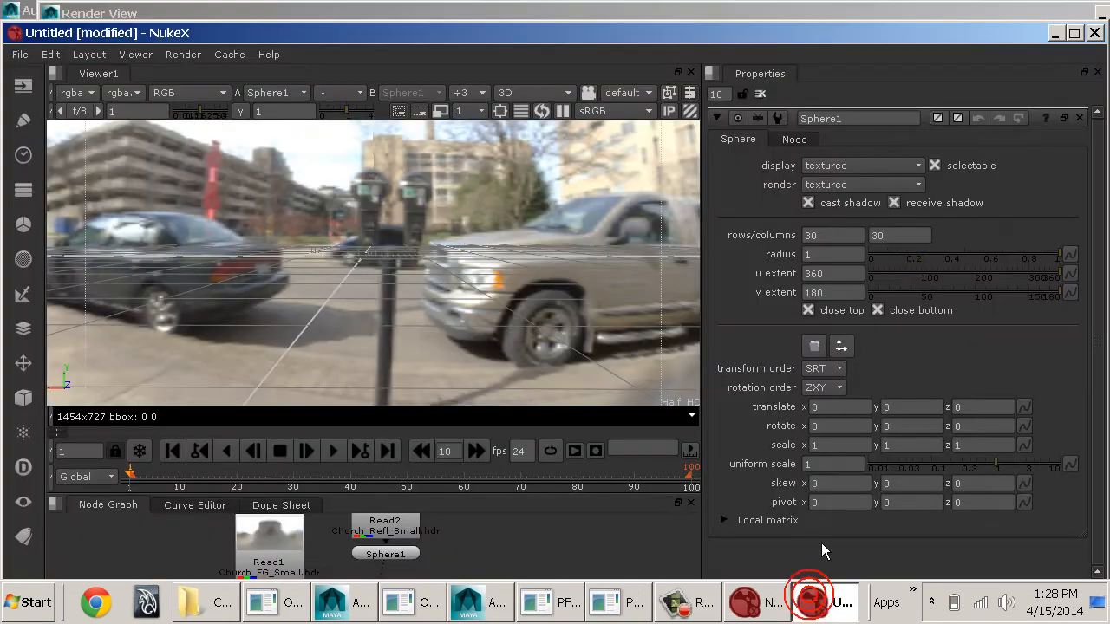
pyautogui.click(1093, 33)
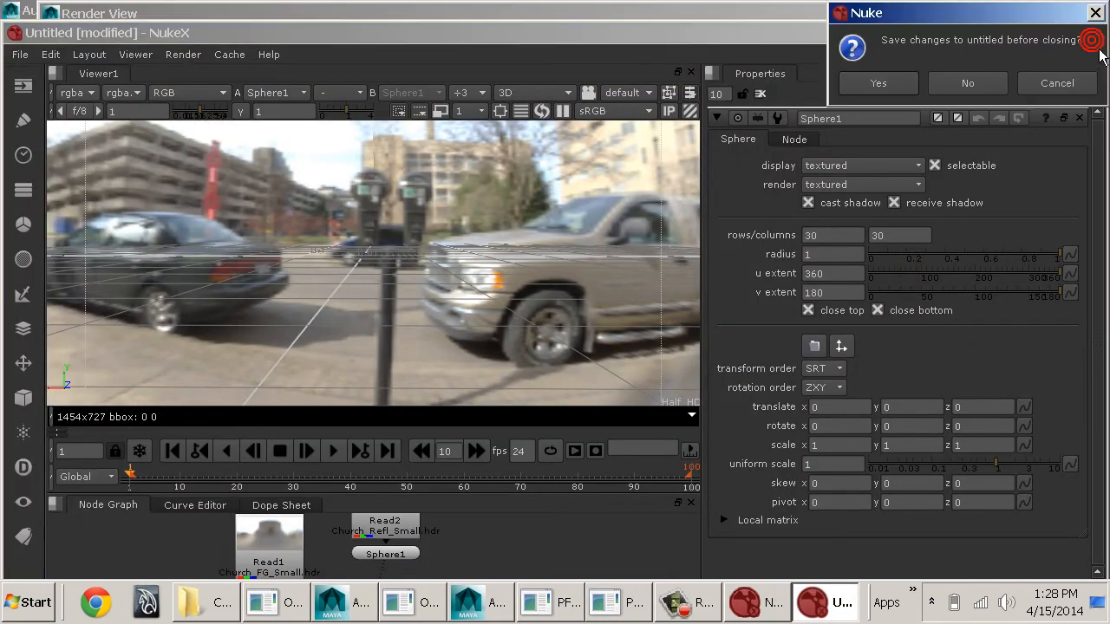
pyautogui.click(986, 91)
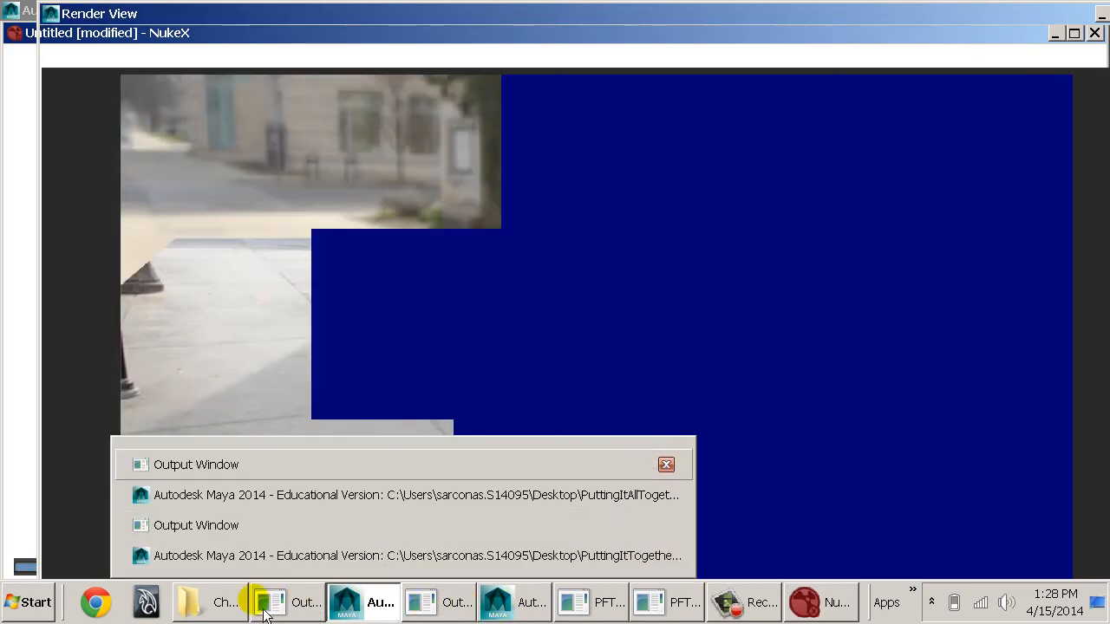
# - Close the Church_Footage folder window and PFTrack, and return to Maya's Render View
pyautogui.moveTo(238, 614)
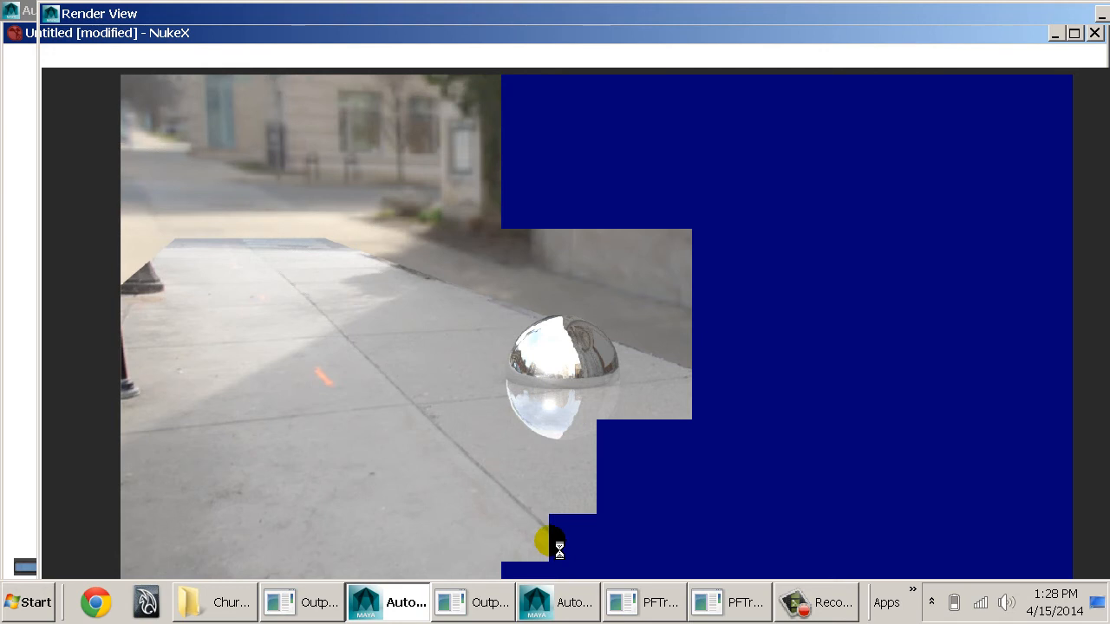
pyautogui.click(224, 601)
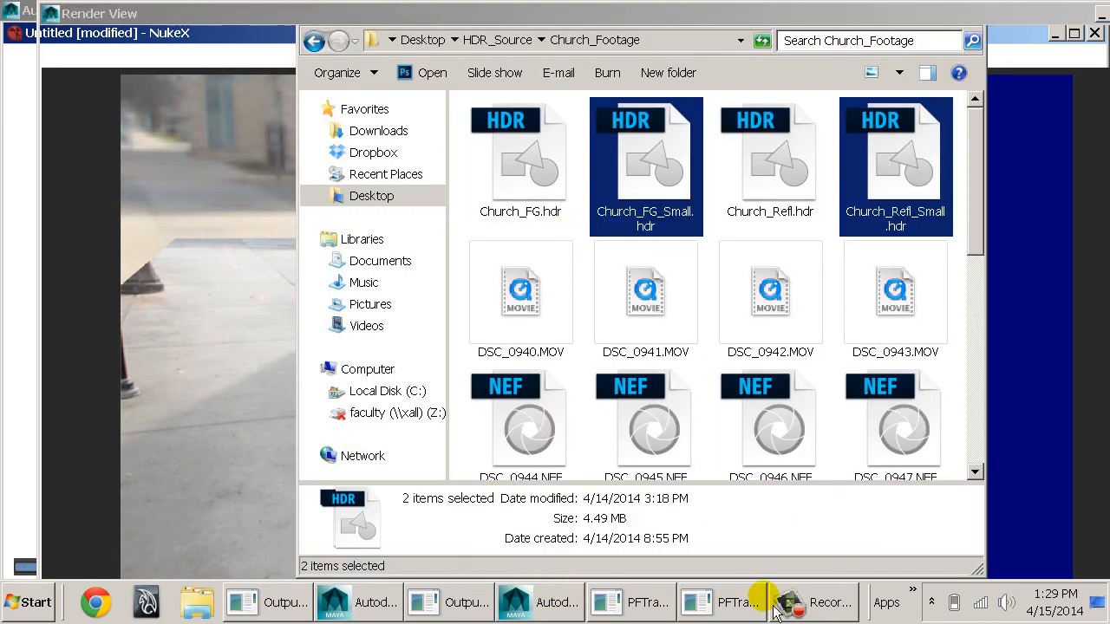
pyautogui.click(754, 602)
pyautogui.click(1102, 12)
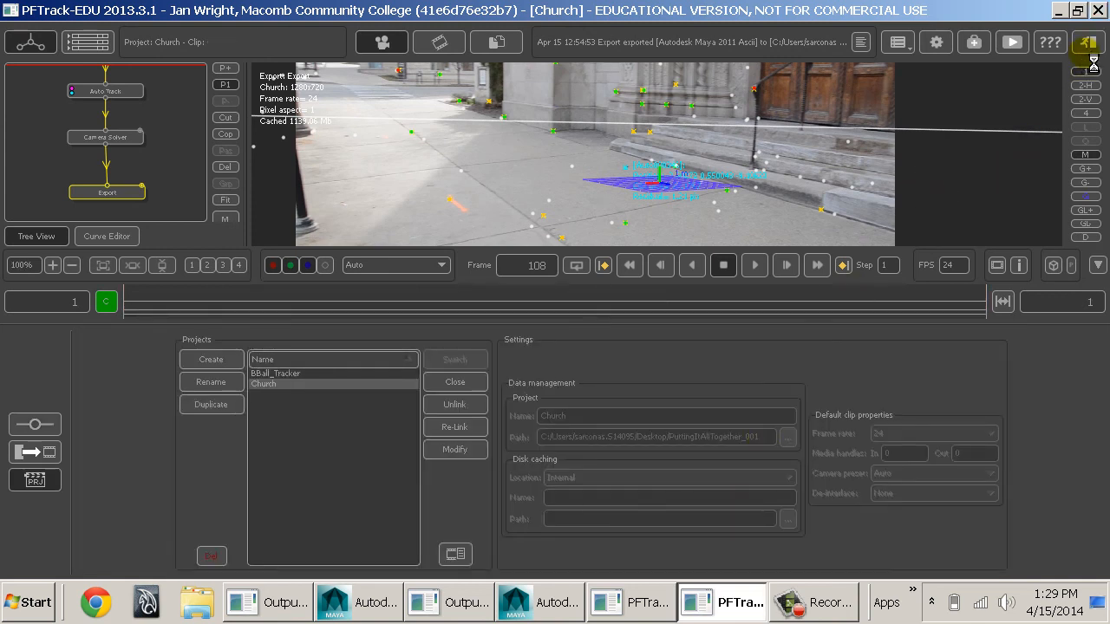
pyautogui.click(546, 601)
pyautogui.click(410, 612)
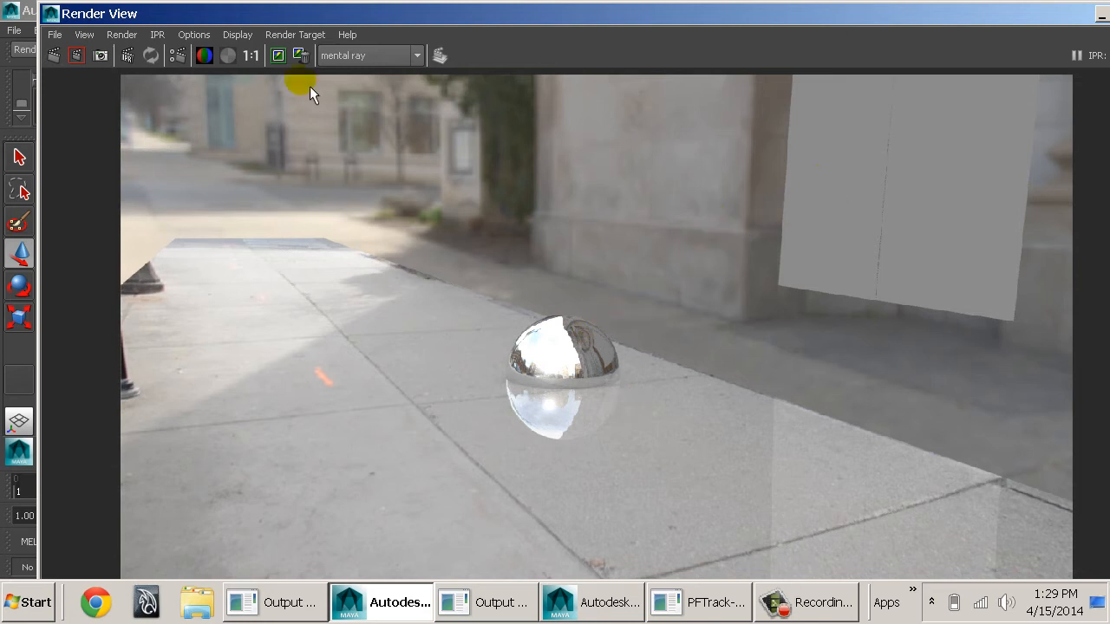
# - Dismiss the render camera list and close the Render View to get back to the camera viewport
pyautogui.rightClick(51, 57)
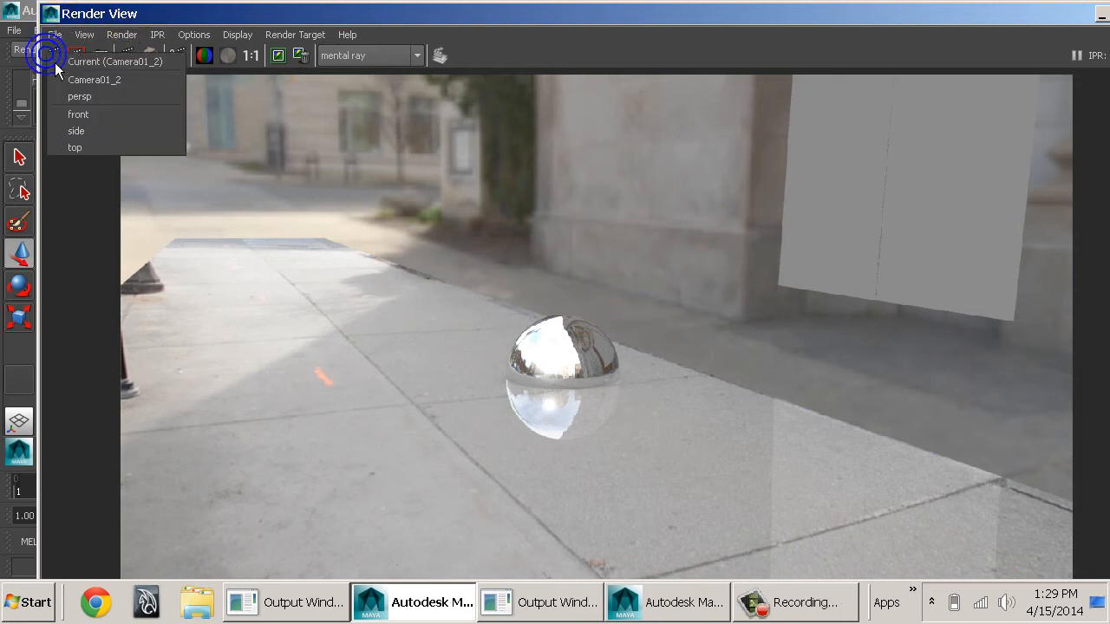
pyautogui.click(61, 25)
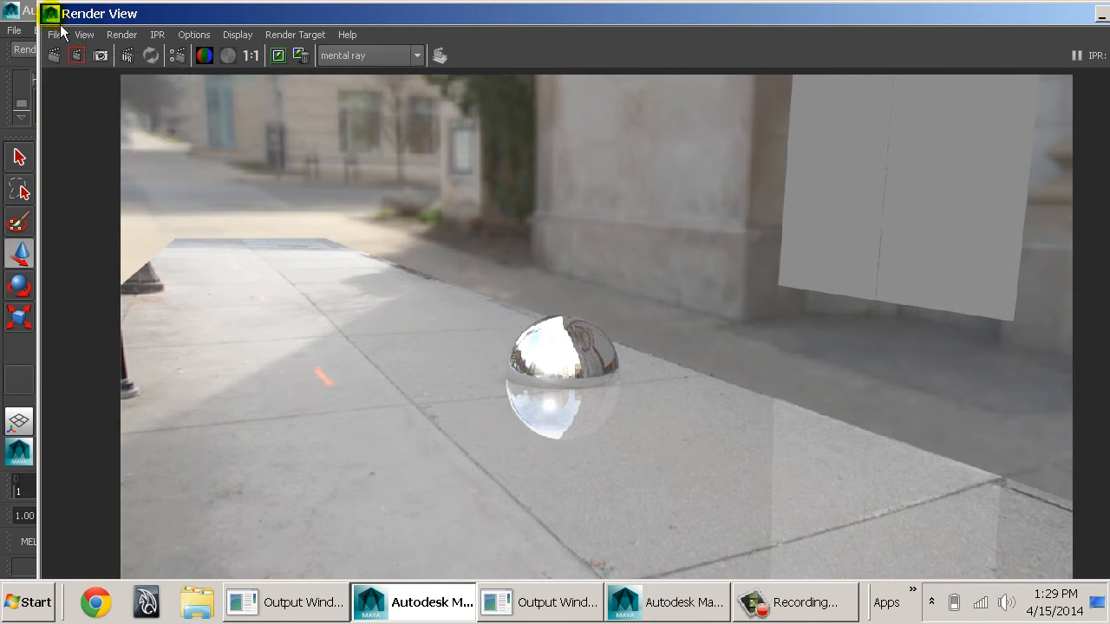
pyautogui.click(935, 198)
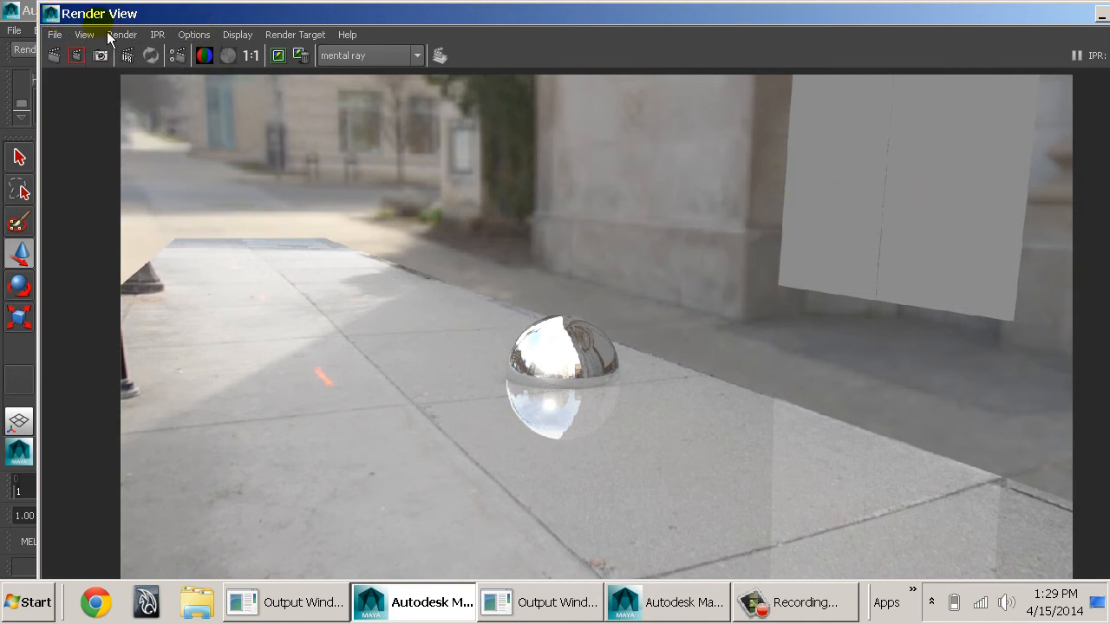
pyautogui.click(51, 13)
pyautogui.click(51, 13)
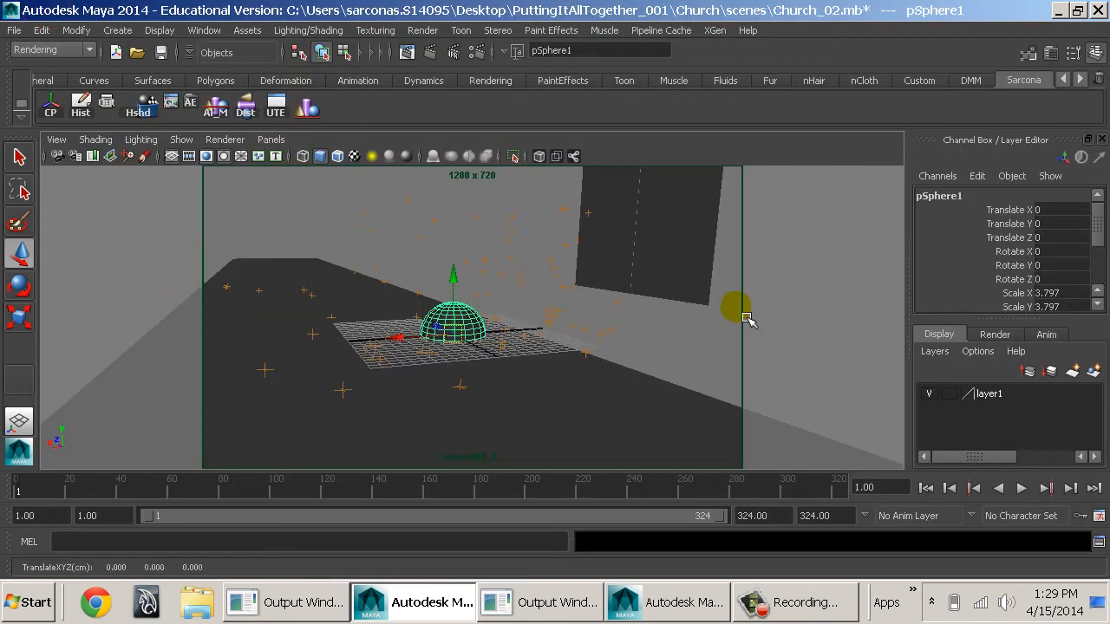
# - Cycle the viewport display from wireframe through smooth shading to shaded with texture maps
pyautogui.press('4')
pyautogui.press('5')
pyautogui.press('6')
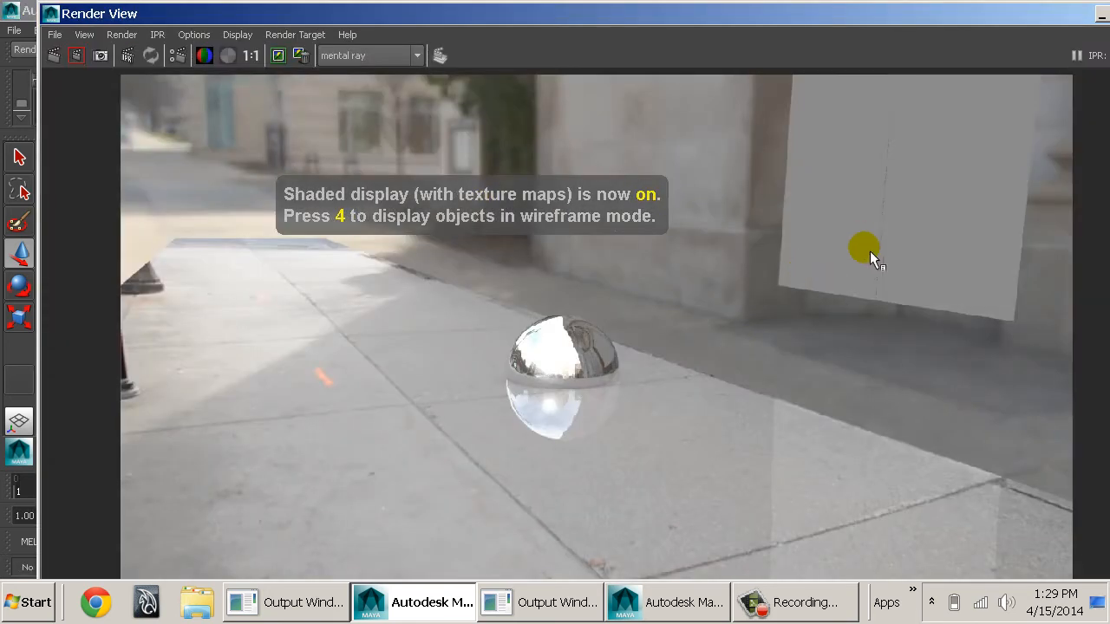
# - Close the Render View and identify the camera scene's ground plane, two door planes and sphere by selecting them, then clear the selection
pyautogui.click(50, 13)
pyautogui.click(74, 151)
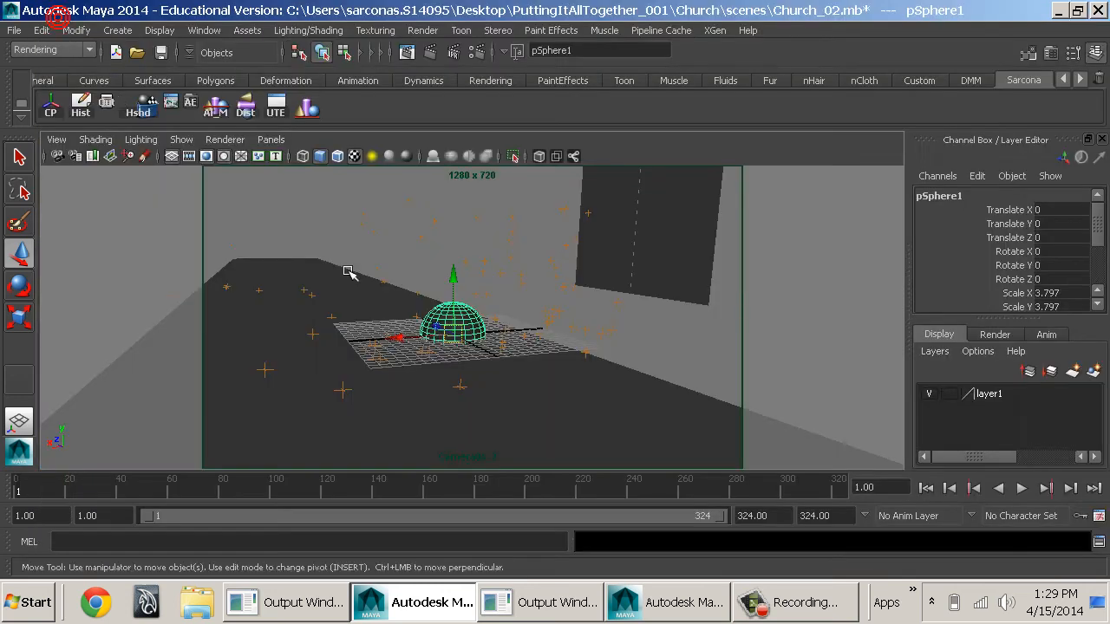
pyautogui.click(688, 355)
pyautogui.click(666, 394)
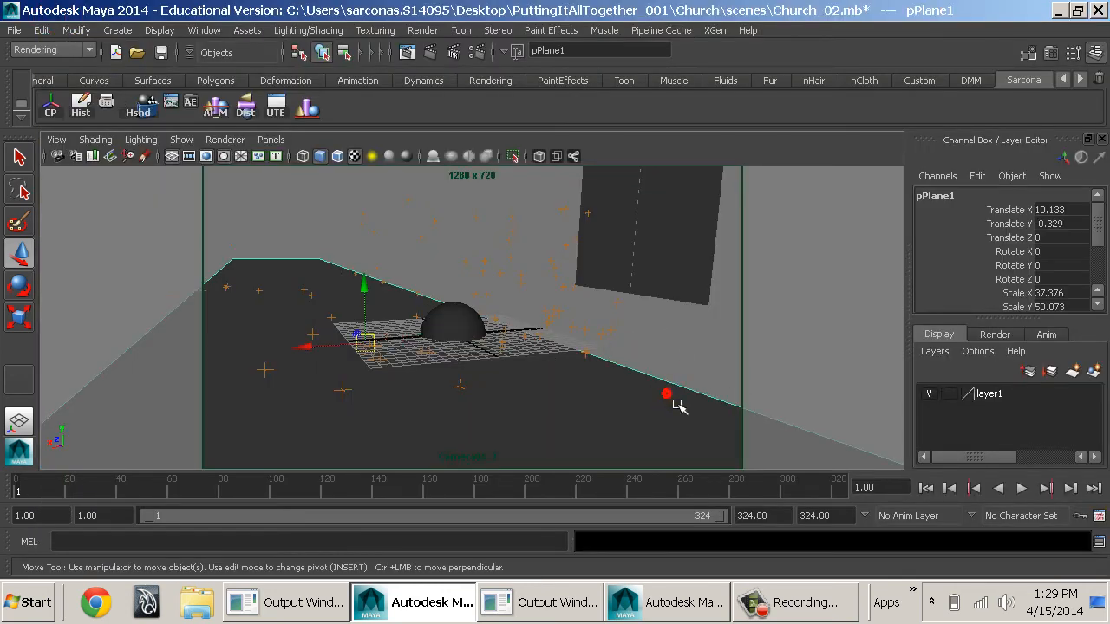
pyautogui.click(664, 258)
pyautogui.keyDown('shift'); pyautogui.click(606, 242); pyautogui.keyUp('shift')
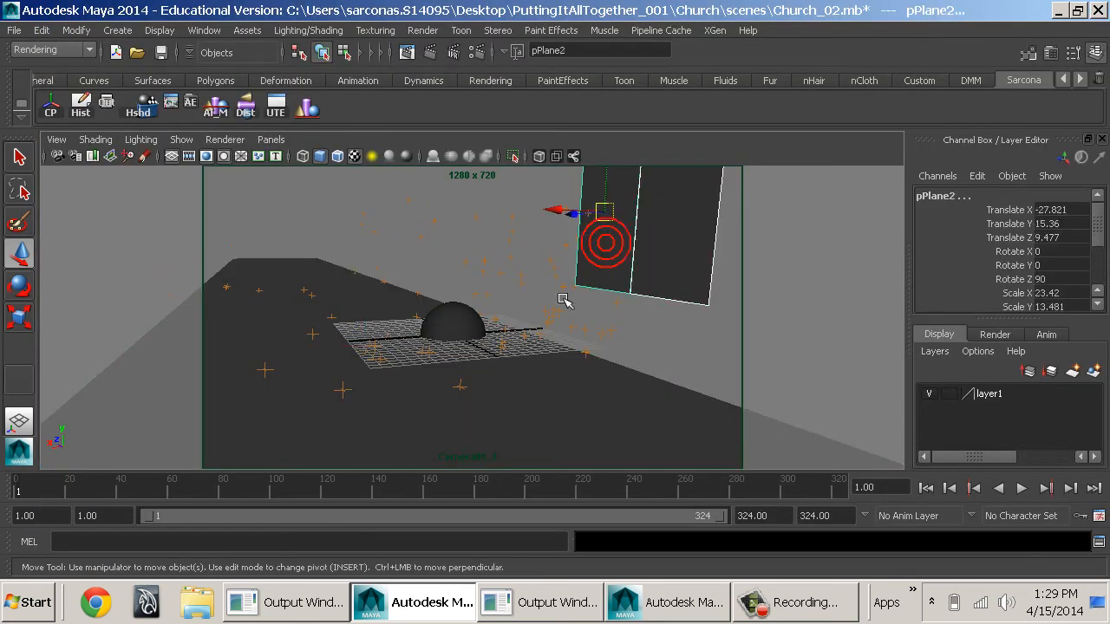
pyautogui.click(457, 322)
pyautogui.click(372, 211)
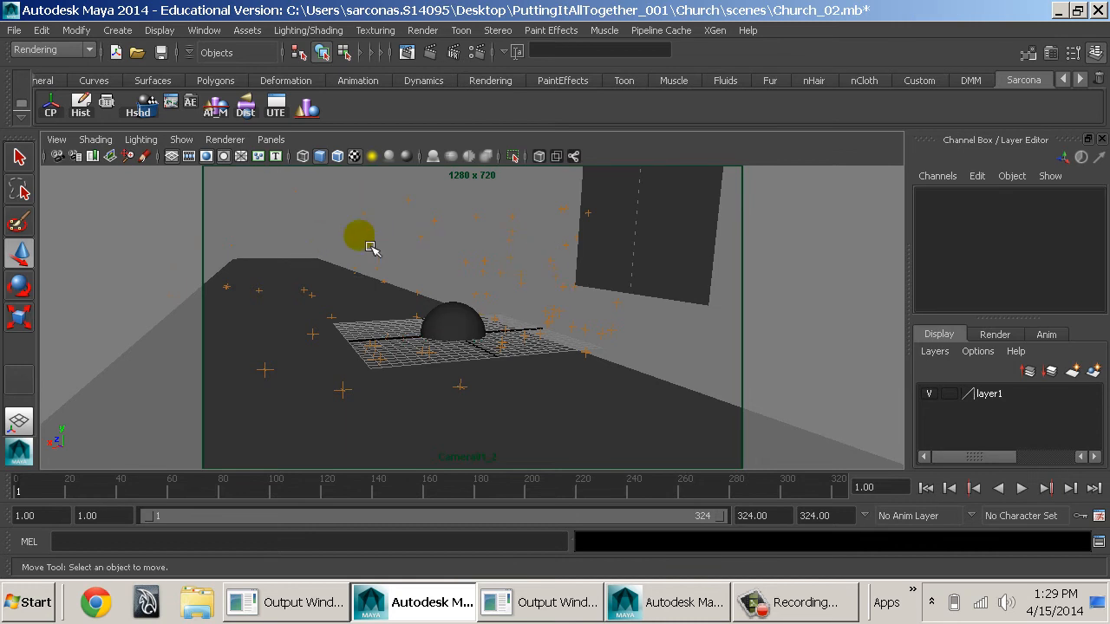
# - Duplicate the ground plane in the perspective view and stand the copy upright with Rotate X set to -90
pyautogui.click(296, 265)
pyautogui.moveTo(489, 250); pyautogui.dragTo(491, 246)
pyautogui.keyDown('alt'); pyautogui.moveTo(597, 370); pyautogui.dragTo(664, 372); pyautogui.keyUp('alt')
pyautogui.keyDown('alt'); pyautogui.moveTo(664, 372); pyautogui.dragTo(304, 293, button='right'); pyautogui.keyUp('alt')
pyautogui.keyDown('alt'); pyautogui.moveTo(680, 339); pyautogui.dragTo(361, 297, button='middle'); pyautogui.keyUp('alt')
pyautogui.keyDown('alt'); pyautogui.moveTo(525, 374); pyautogui.dragTo(782, 403, button='middle'); pyautogui.keyUp('alt')
pyautogui.keyDown('alt'); pyautogui.moveTo(782, 403); pyautogui.dragTo(626, 393, button='right'); pyautogui.keyUp('alt')
pyautogui.hotkey('ctrl', 'd')
pyautogui.press('e')
pyautogui.moveTo(476, 286); pyautogui.dragTo(555, 399)
pyautogui.click(1078, 252)
pyautogui.write('-90')
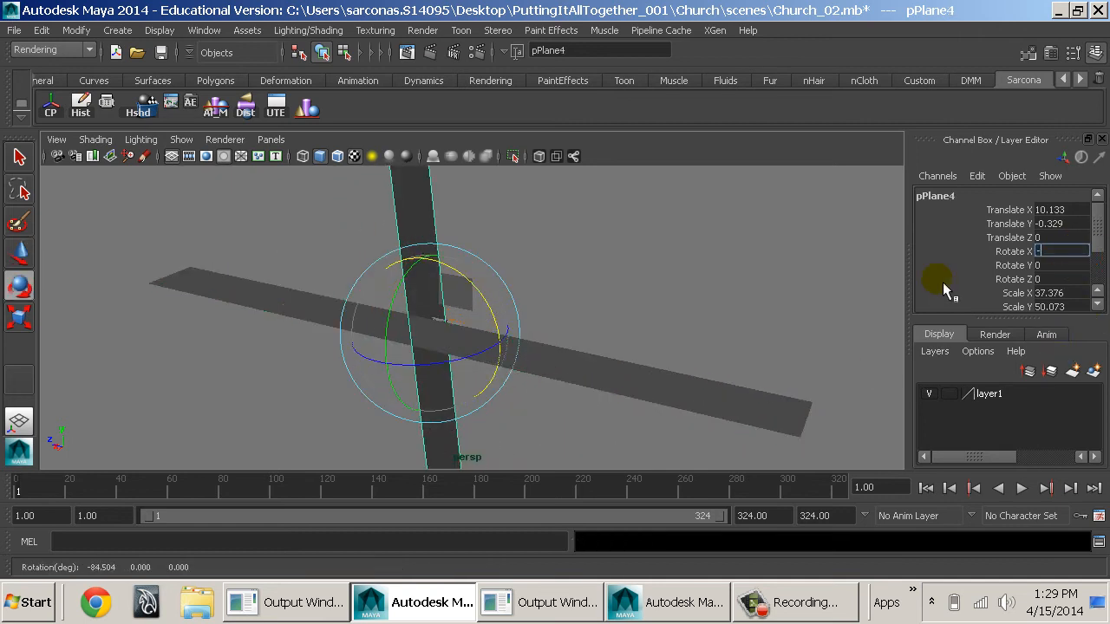
pyautogui.press('Return')
# - Enlarge the upright plane to about 244 in Scale X and move it to about 237 in Translate Z
pyautogui.keyDown('alt'); pyautogui.moveTo(565, 356); pyautogui.dragTo(525, 345); pyautogui.keyUp('alt')
pyautogui.press('r')
pyautogui.moveTo(590, 391); pyautogui.dragTo(706, 418, button='middle')
pyautogui.moveTo(408, 379); pyautogui.dragTo(345, 455)
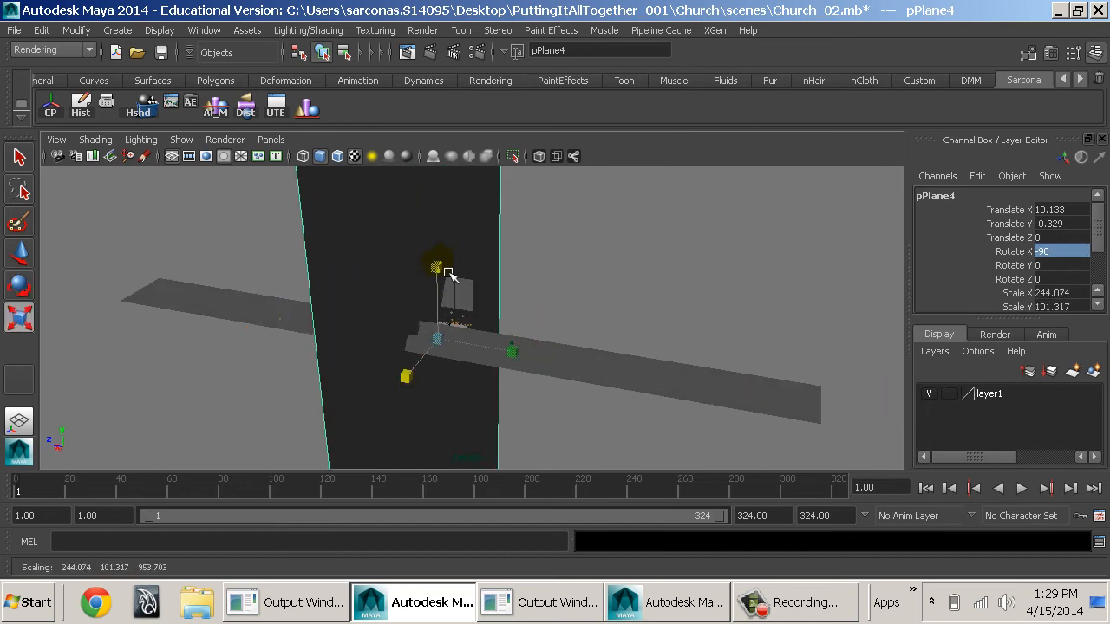
pyautogui.moveTo(437, 265); pyautogui.dragTo(436, 228)
pyautogui.press('w')
pyautogui.moveTo(421, 336); pyautogui.dragTo(144, 332)
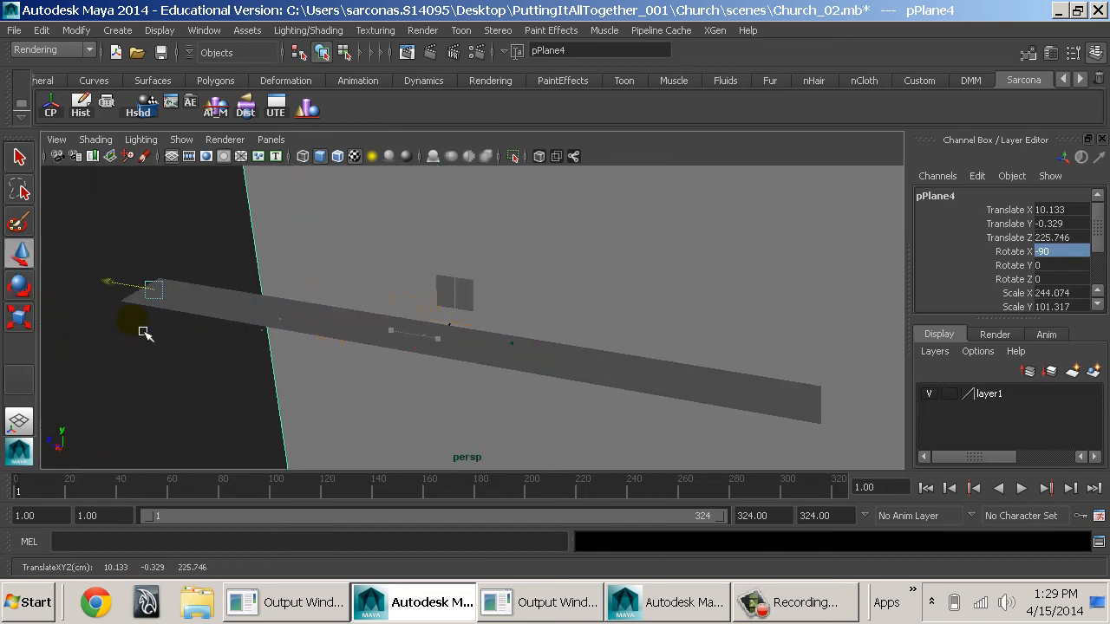
pyautogui.keyDown('alt'); pyautogui.moveTo(546, 337); pyautogui.dragTo(250, 181); pyautogui.keyUp('alt')
# - Look through the scene's render camera and stretch the upright background plane wider along its X axis
pyautogui.click(271, 140)
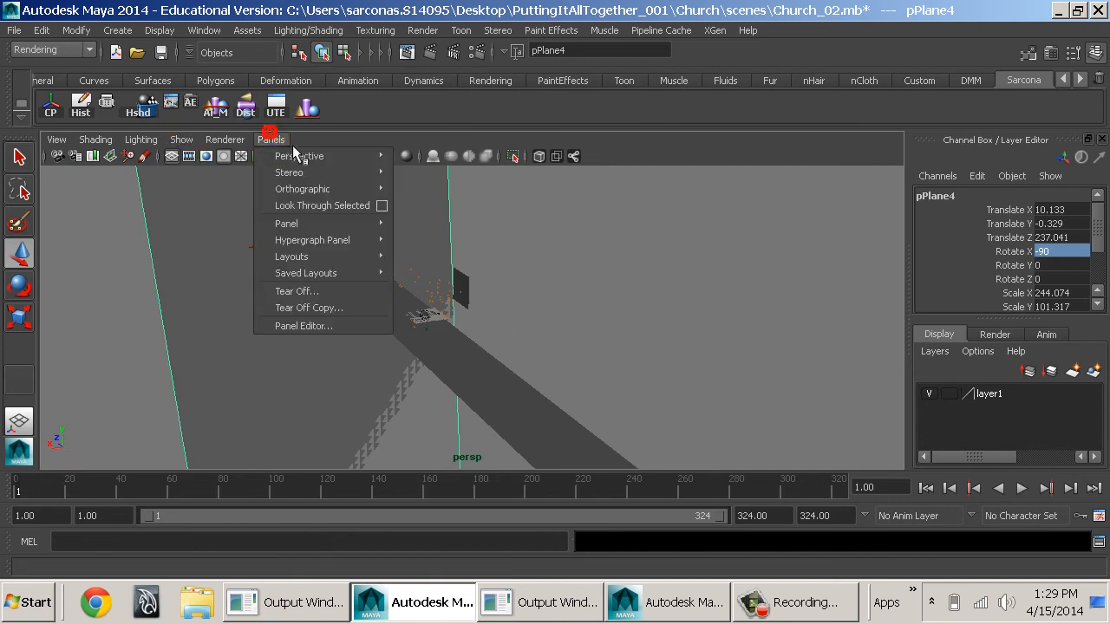
pyautogui.moveTo(385, 153)
pyautogui.click(425, 154)
pyautogui.press('r')
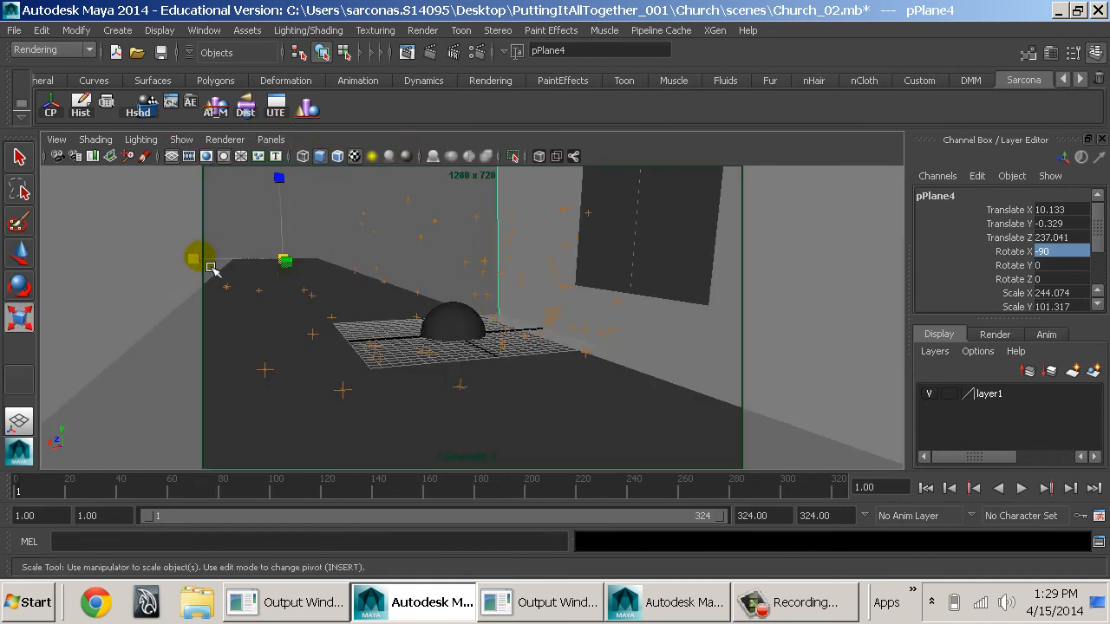
pyautogui.moveTo(199, 260); pyautogui.dragTo(92, 290)
# - Render the camera view, and render it again at the 75% (960x540) test resolution
pyautogui.click(423, 52)
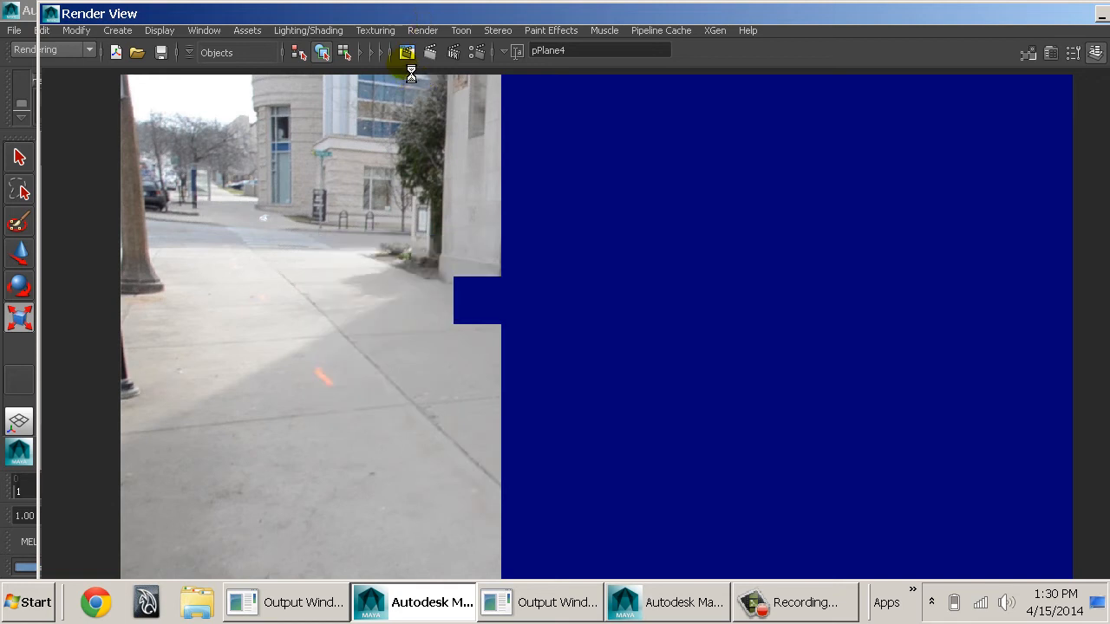
pyautogui.click(196, 34)
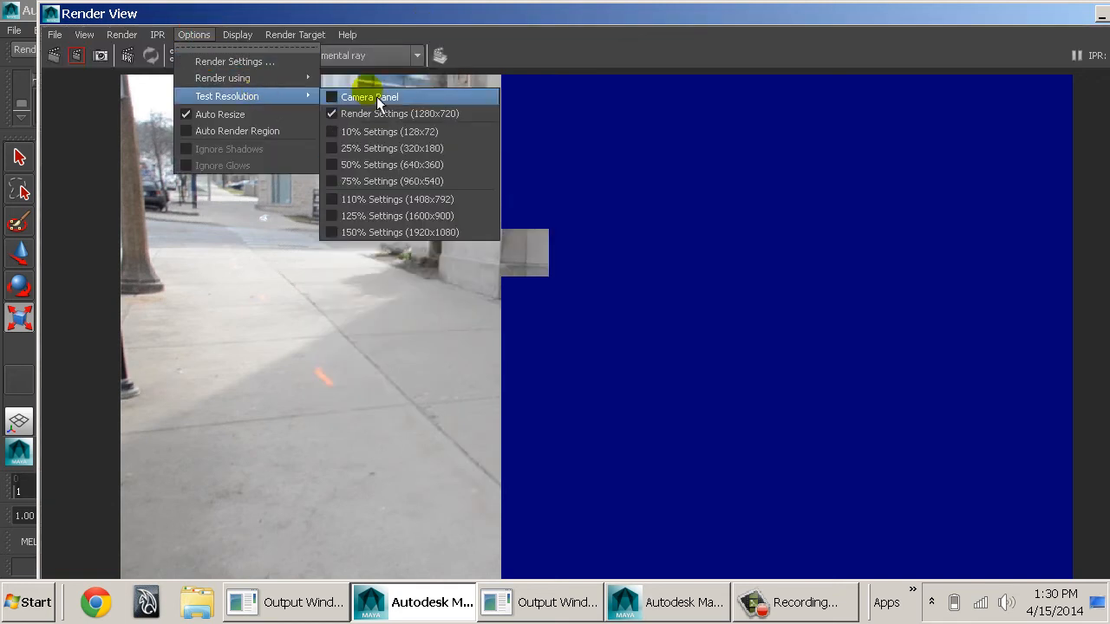
pyautogui.click(434, 183)
pyautogui.click(55, 55)
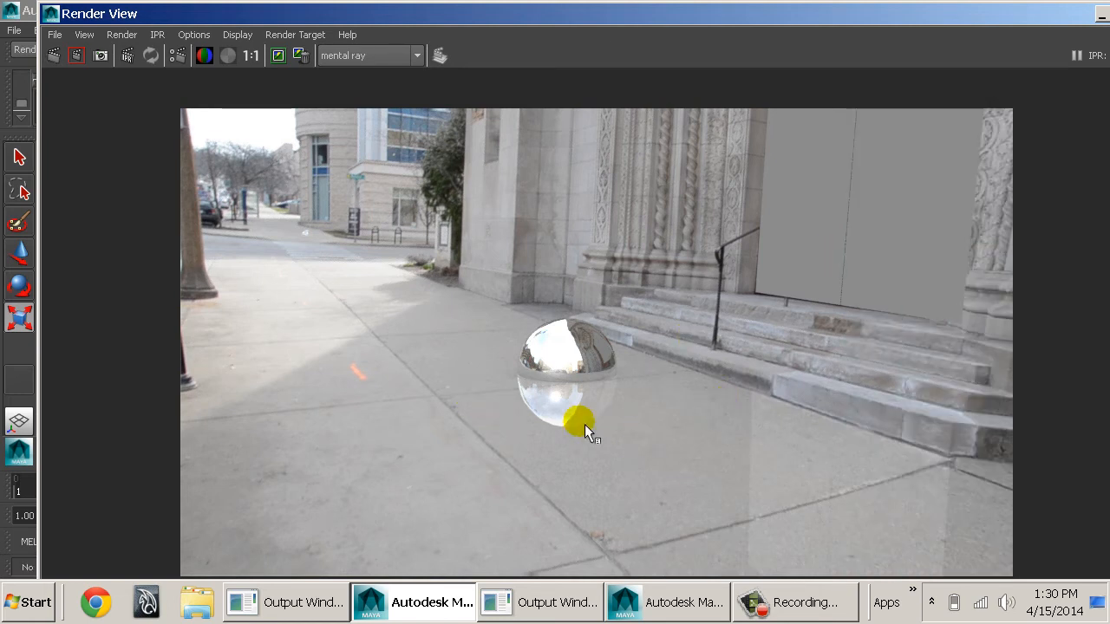
# - Darken Refl Color and lower Refl Glossiness to about 0.078 on the ground plane's mip_matteshadow1 shader
pyautogui.moveTo(85, 14); pyautogui.dragTo(558, 71)
pyautogui.click(368, 369)
pyautogui.hotkey('ctrl', 'a')
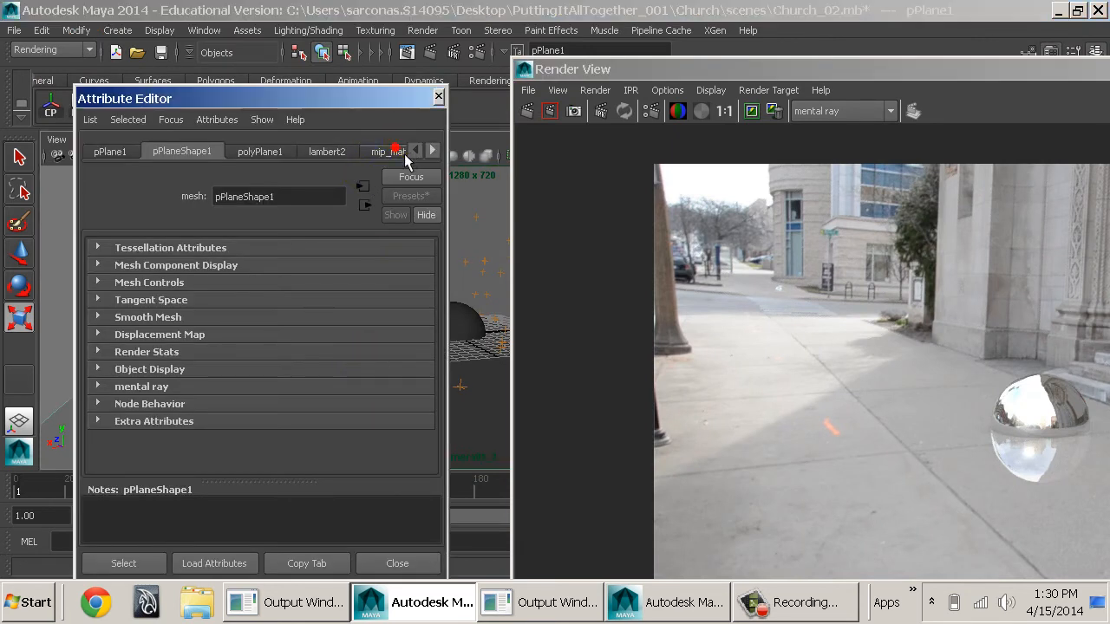
pyautogui.click(390, 151)
pyautogui.scroll(-1, 323, 397)
pyautogui.click(305, 364)
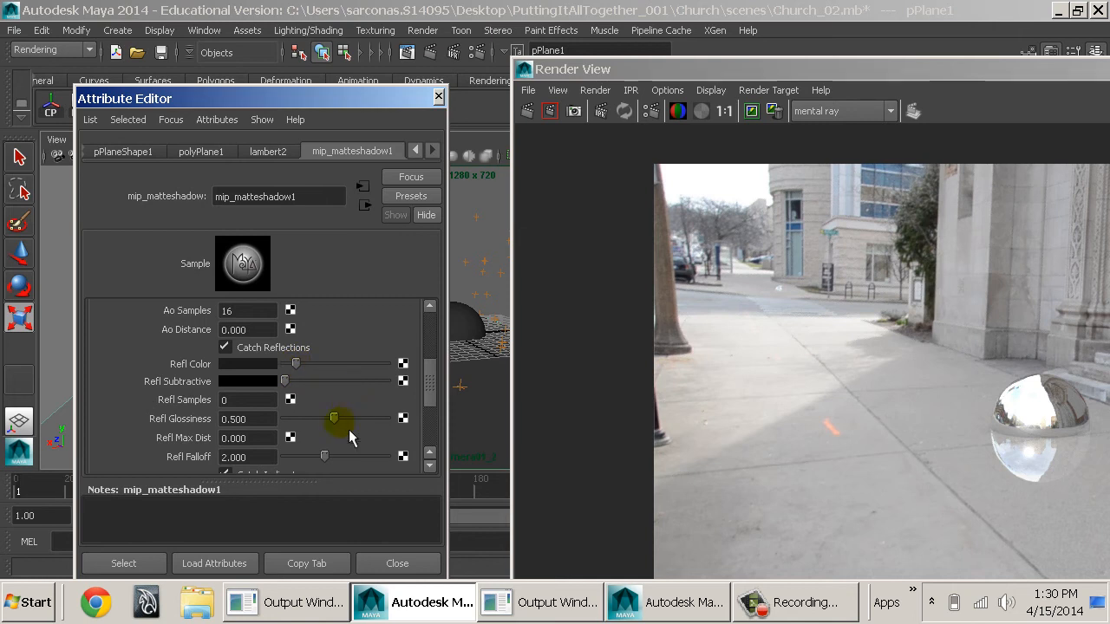
pyautogui.moveTo(333, 418); pyautogui.dragTo(310, 425)
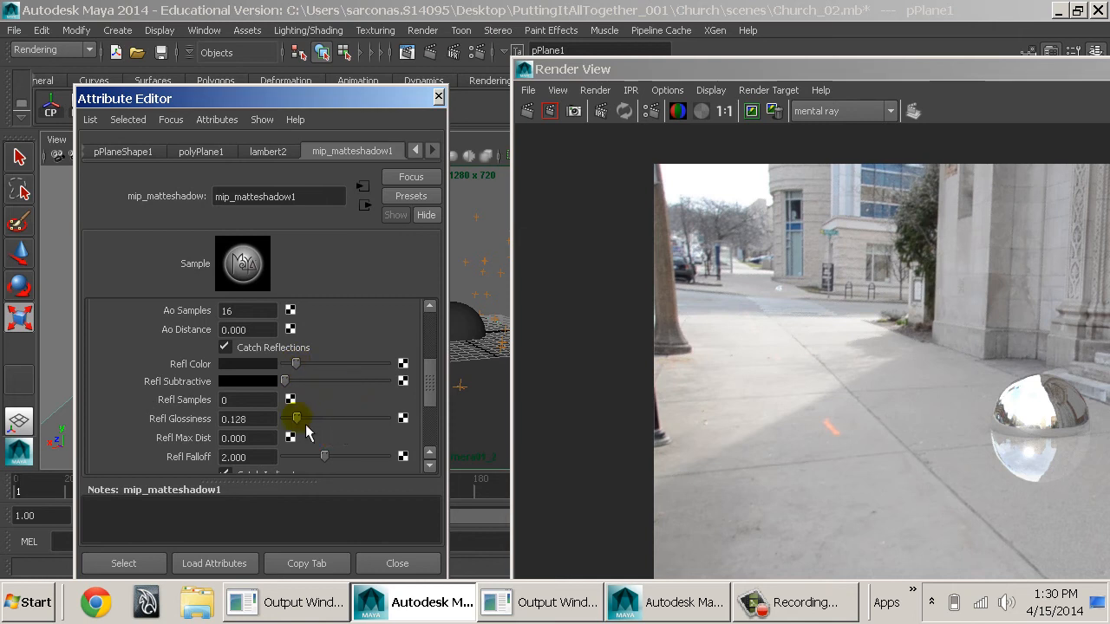
# - Review the remaining mip_matteshadow1 attributes, examine the render's alpha channel around the sphere and doors, and close the Render View
pyautogui.scroll(4, 337, 404)
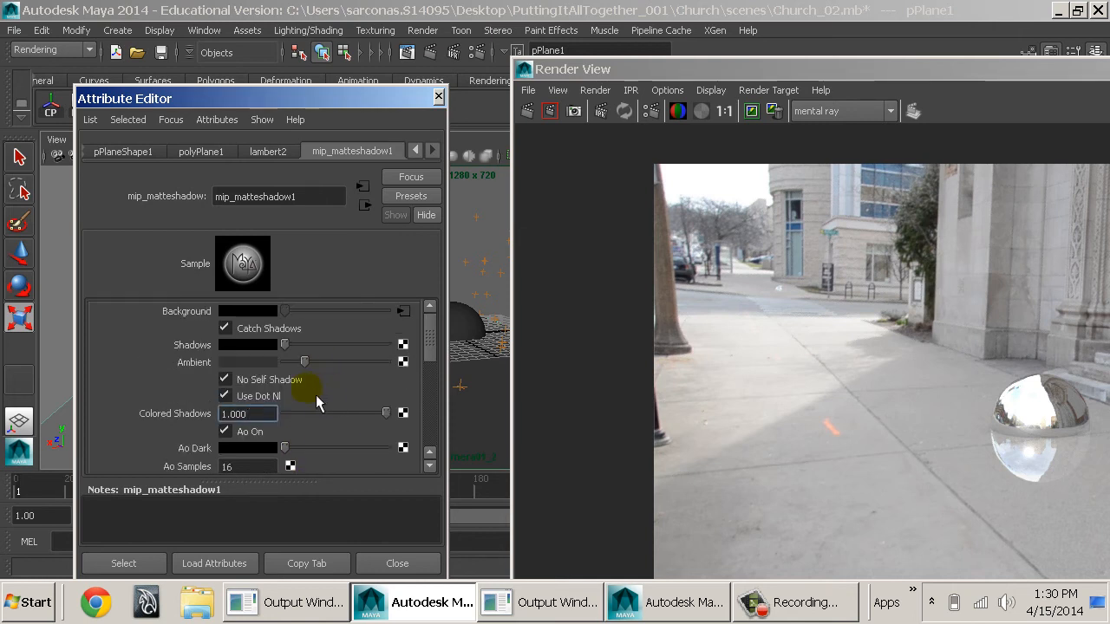
pyautogui.scroll(-8, 312, 394)
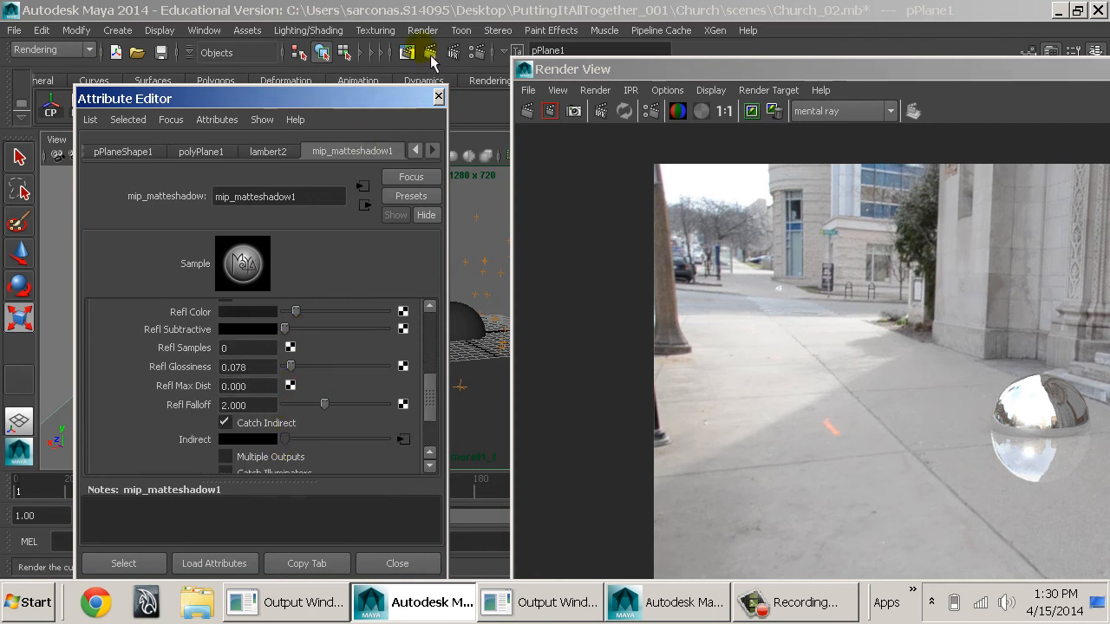
pyautogui.scroll(-3, 312, 404)
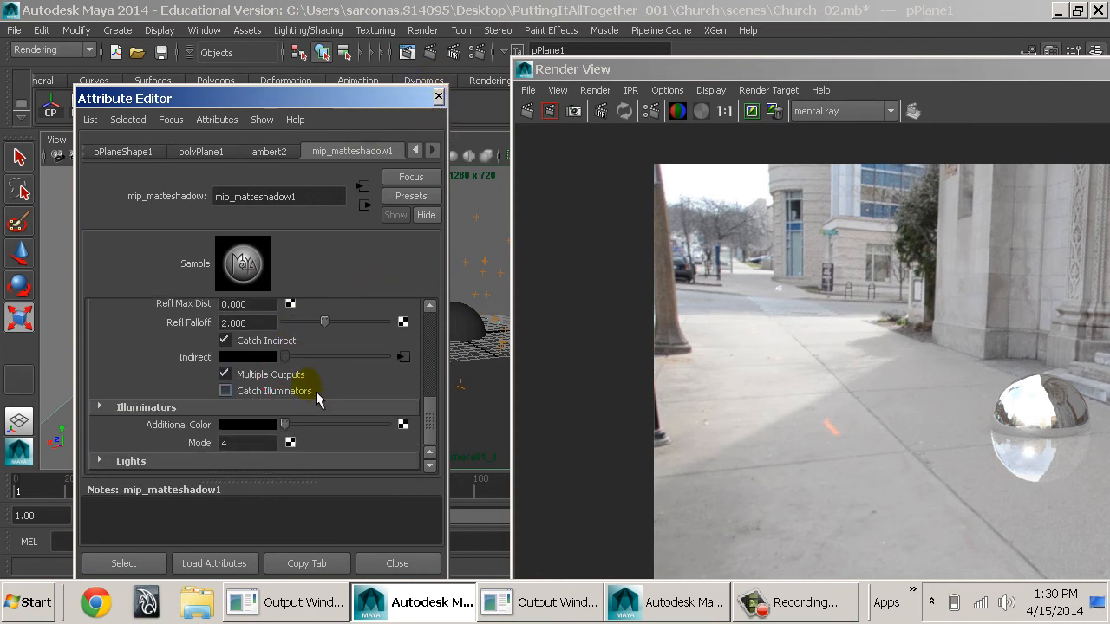
pyautogui.scroll(10, 317, 387)
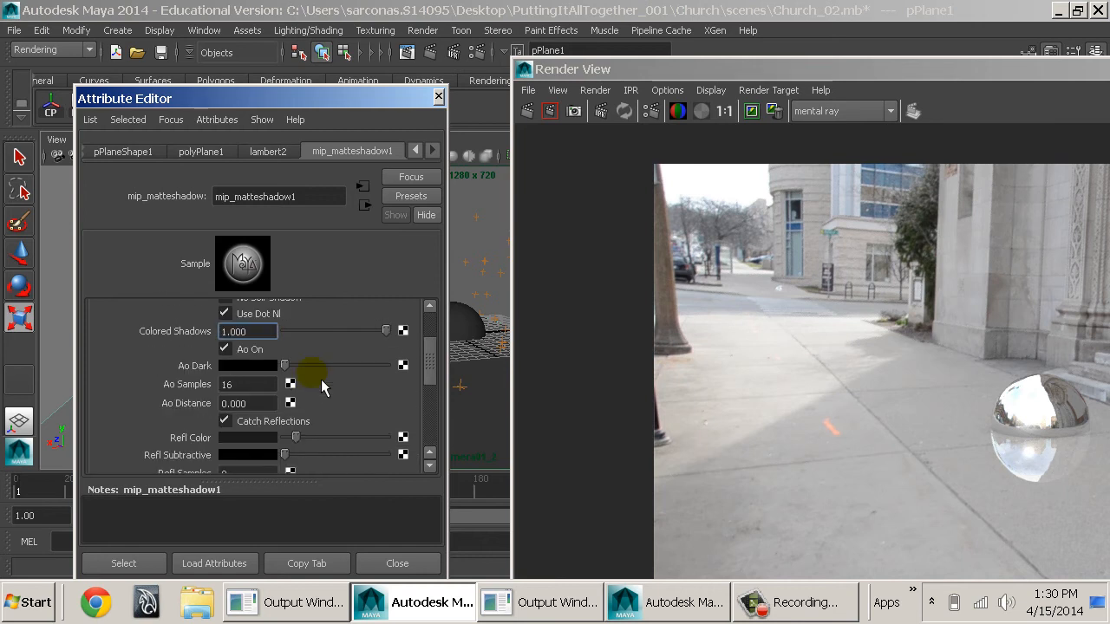
pyautogui.click(704, 111)
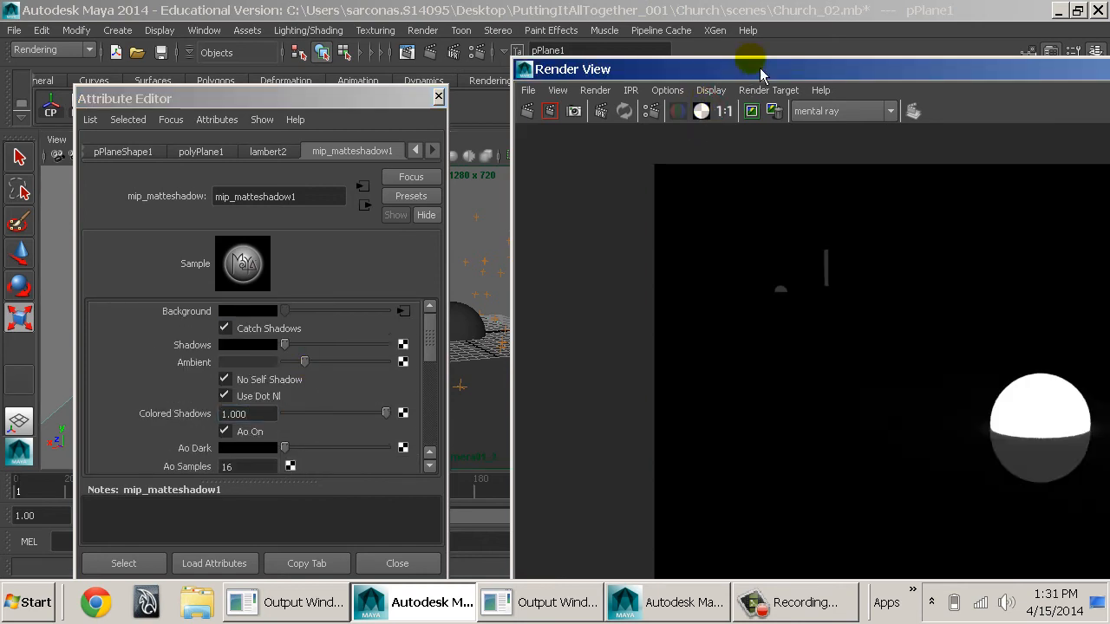
pyautogui.moveTo(760, 77); pyautogui.dragTo(436, 40)
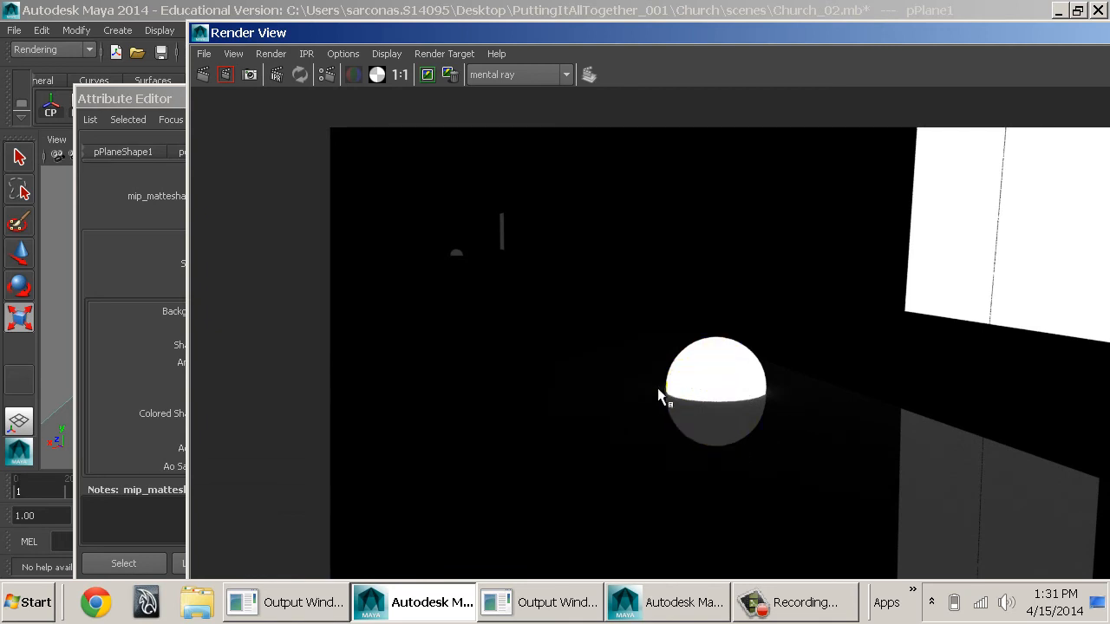
pyautogui.doubleClick(202, 35)
# - Select both door planes and assign them a new Lambert material
pyautogui.click(637, 228)
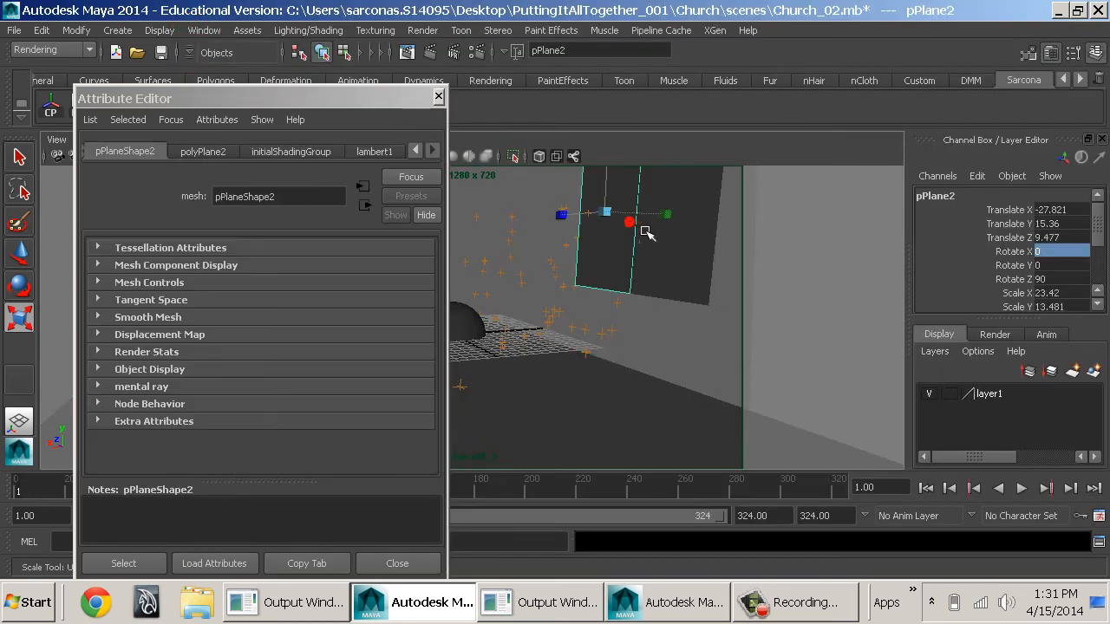
pyautogui.keyDown('shift'); pyautogui.click(681, 199); pyautogui.keyUp('shift')
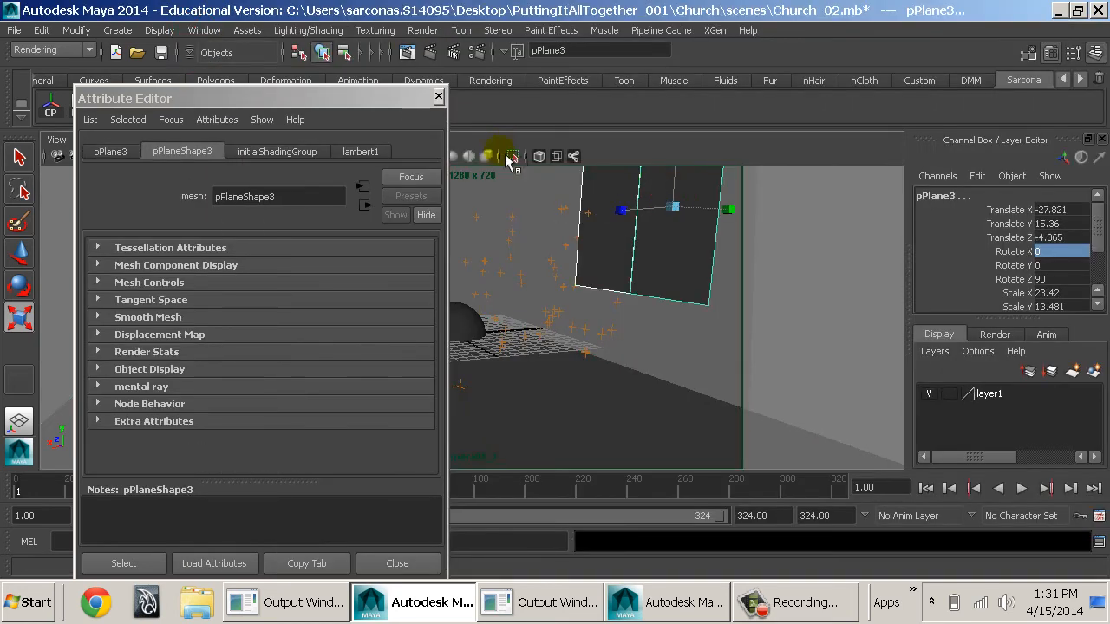
pyautogui.press('space')
pyautogui.click(381, 354)
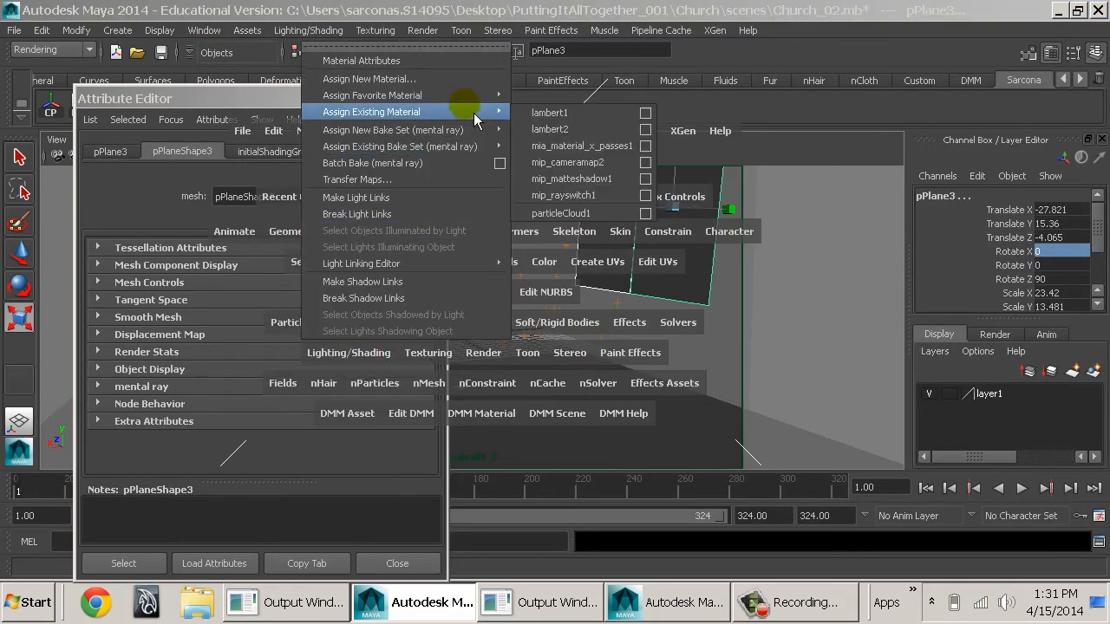
pyautogui.moveTo(485, 95)
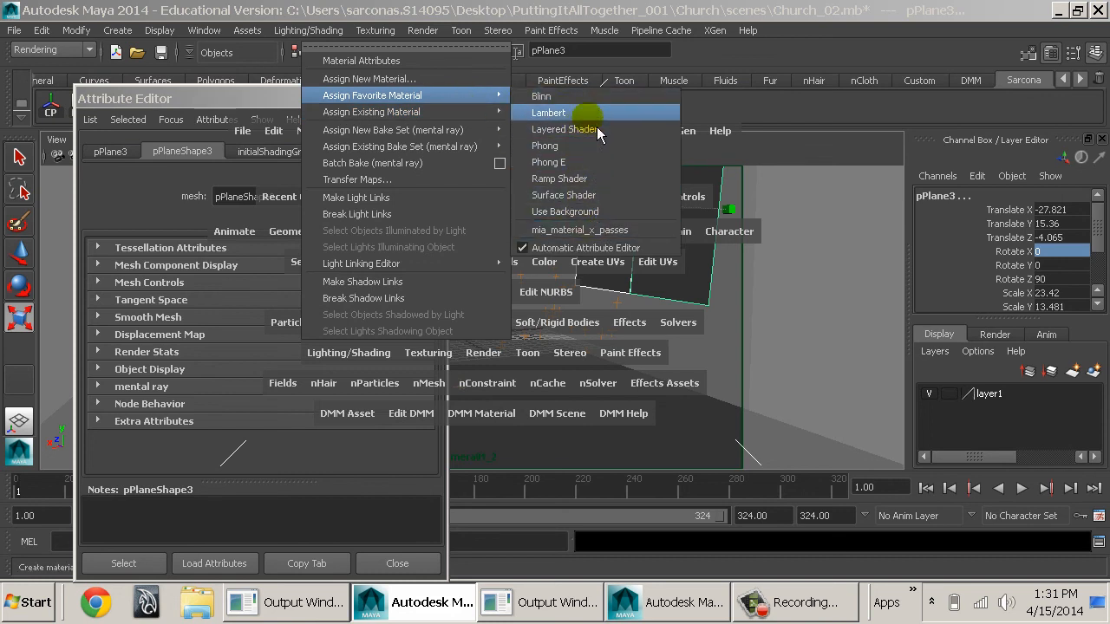
pyautogui.click(564, 113)
# - Show the door Lambert's shading group attributes, and create a second mip_matteshadow node in the Hypershade
pyautogui.click(117, 151)
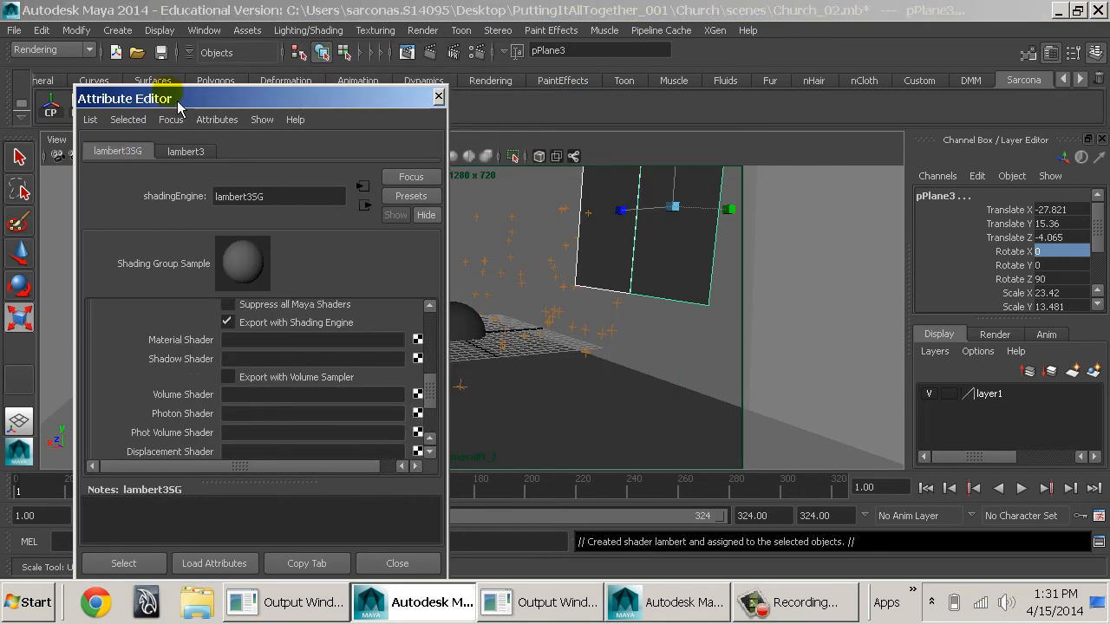
pyautogui.moveTo(170, 98); pyautogui.dragTo(144, 164)
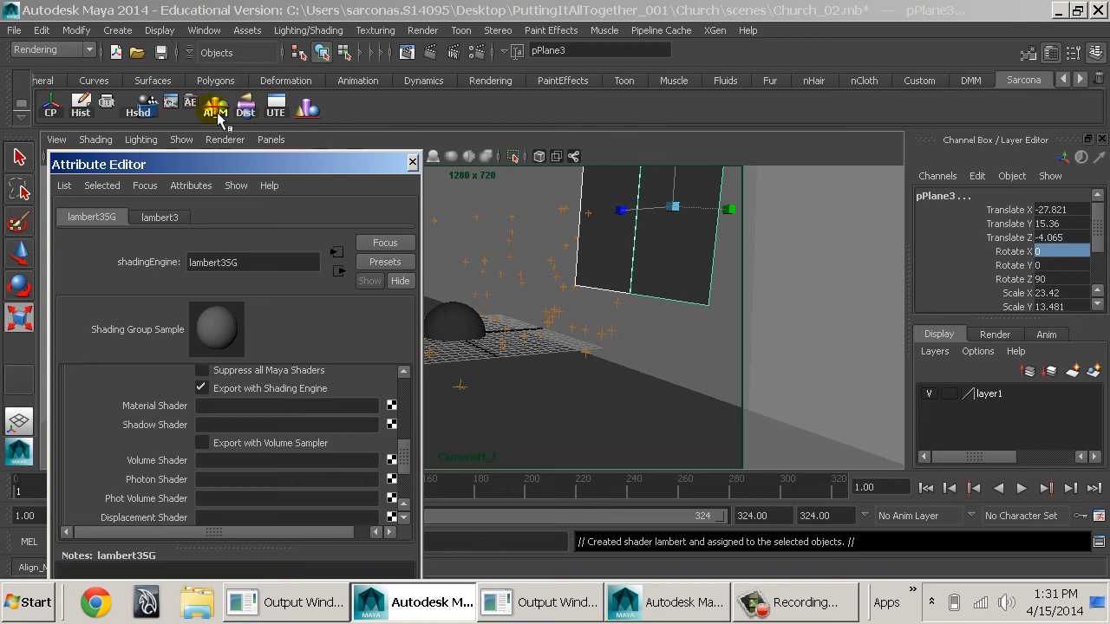
pyautogui.click(148, 112)
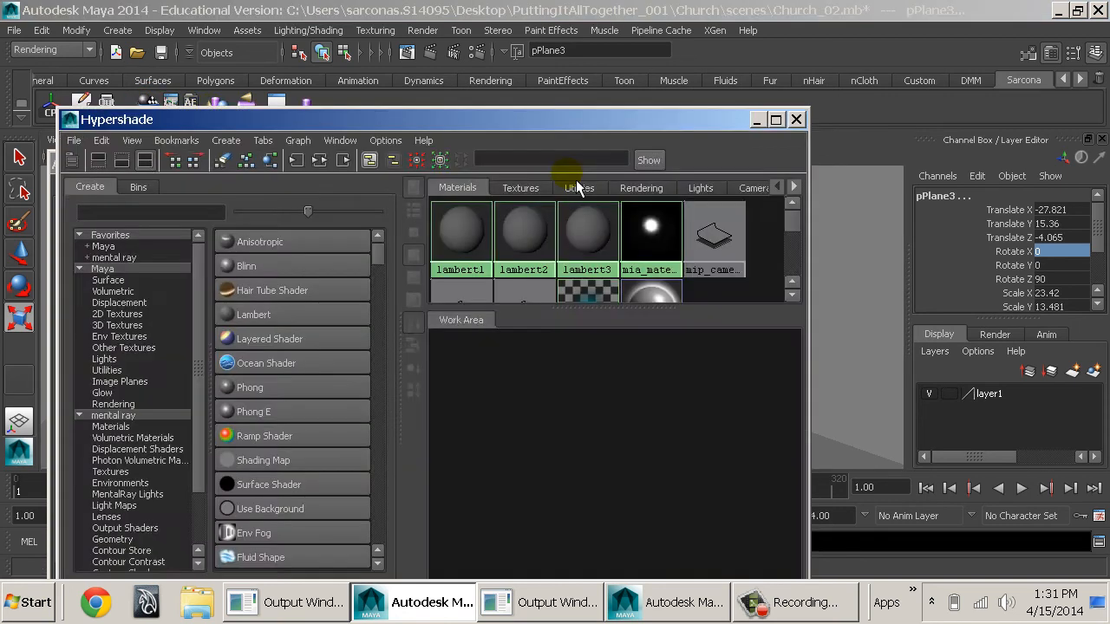
pyautogui.moveTo(602, 119); pyautogui.dragTo(810, 61)
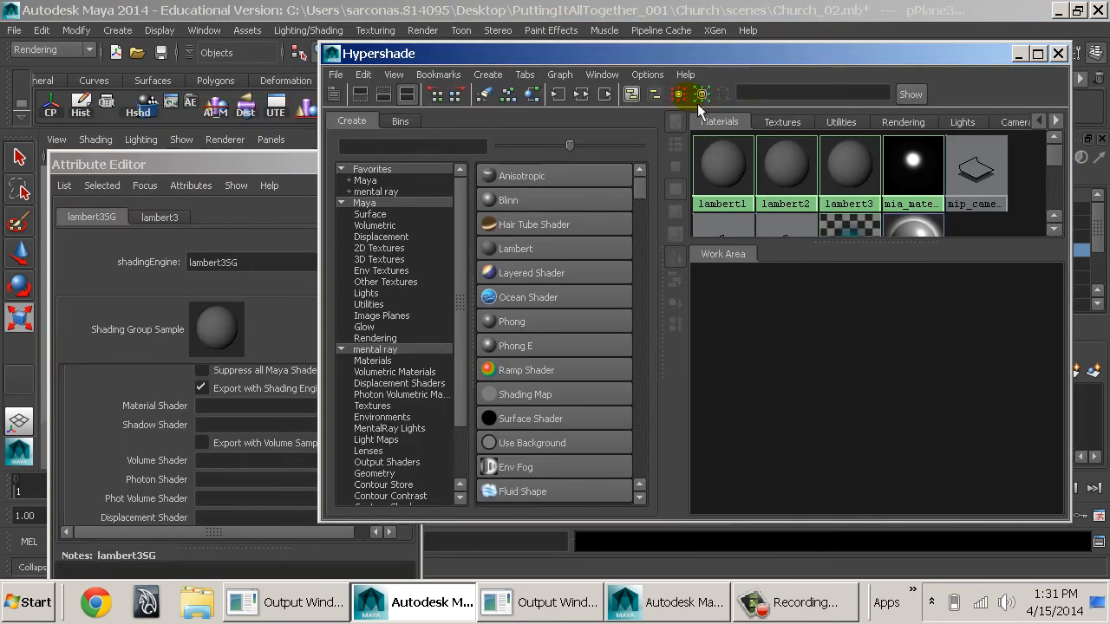
pyautogui.click(414, 147)
pyautogui.write('mip')
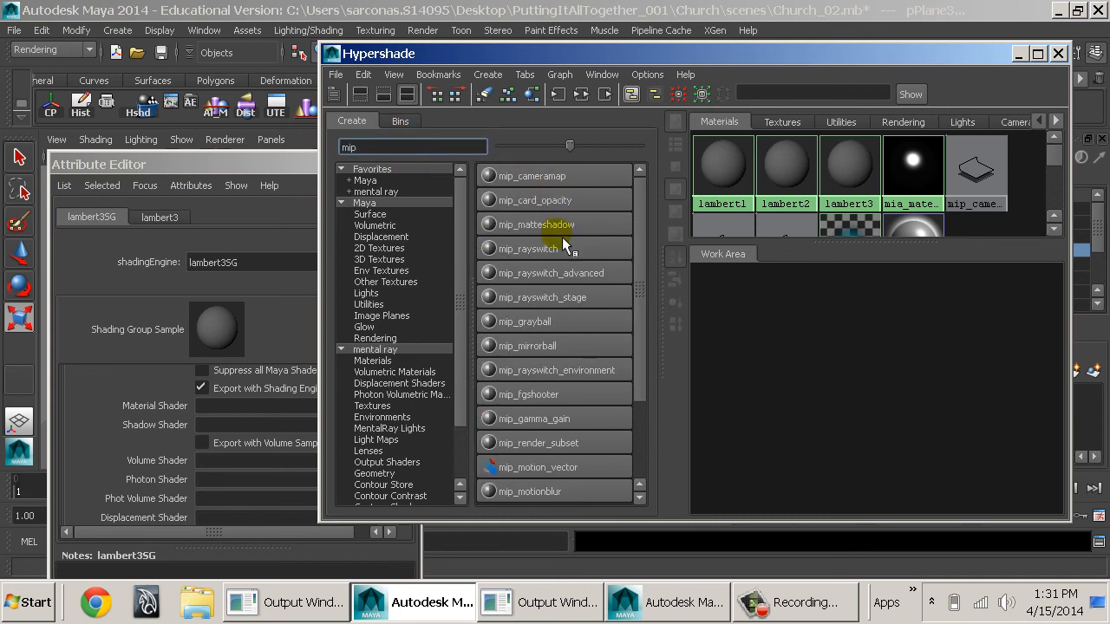
pyautogui.click(556, 225)
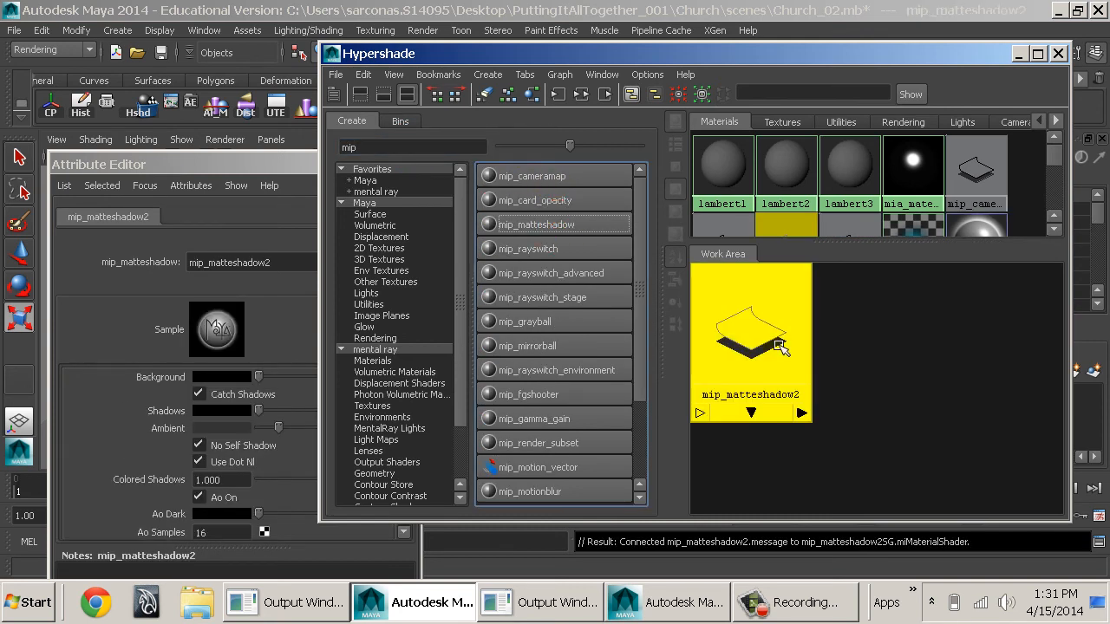
# - Connect mip_matteshadow2 to the Material Shader, Shadow Shader and Photon Shader slots of lambert3SG
pyautogui.click(845, 173)
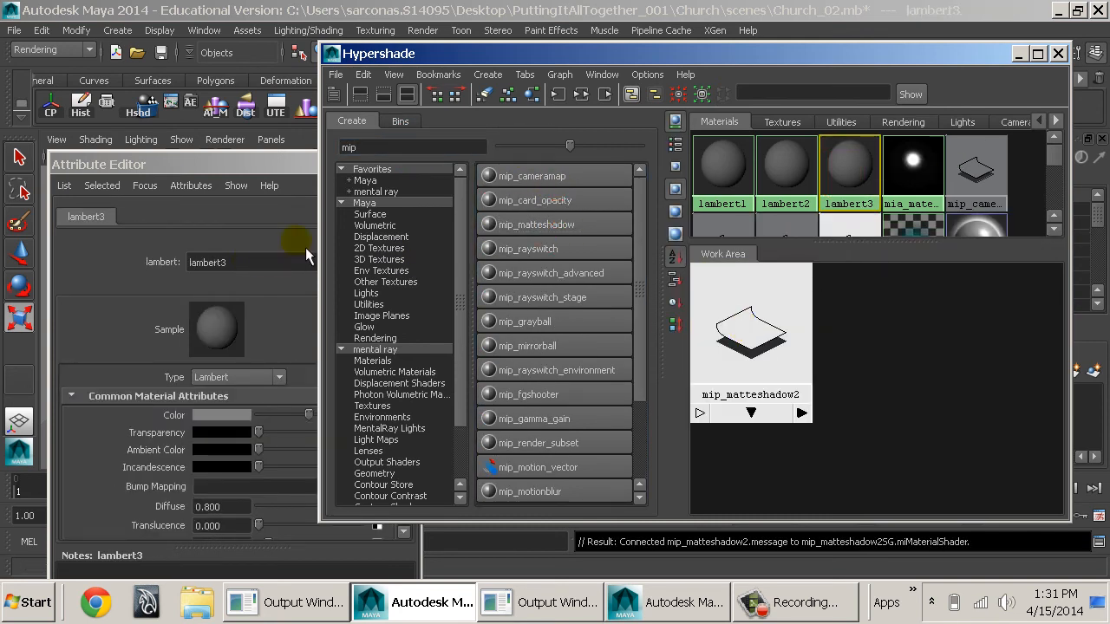
pyautogui.click(299, 165)
pyautogui.click(338, 270)
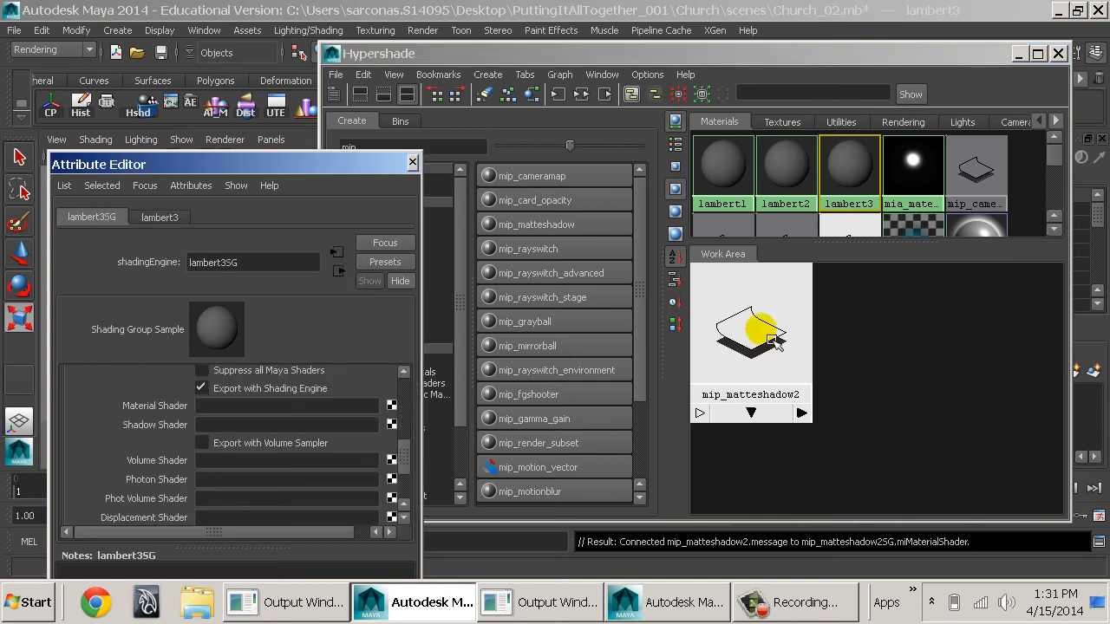
pyautogui.moveTo(774, 340); pyautogui.dragTo(182, 406, button='middle')
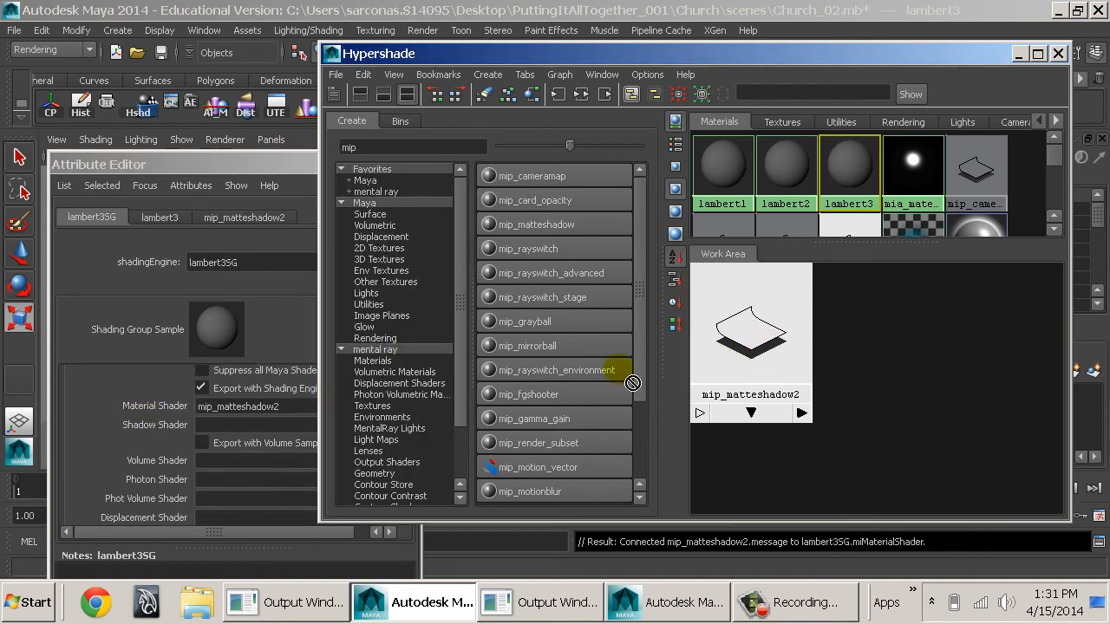
pyautogui.moveTo(619, 372); pyautogui.dragTo(130, 431, button='middle')
pyautogui.moveTo(751, 398); pyautogui.dragTo(143, 485, button='middle')
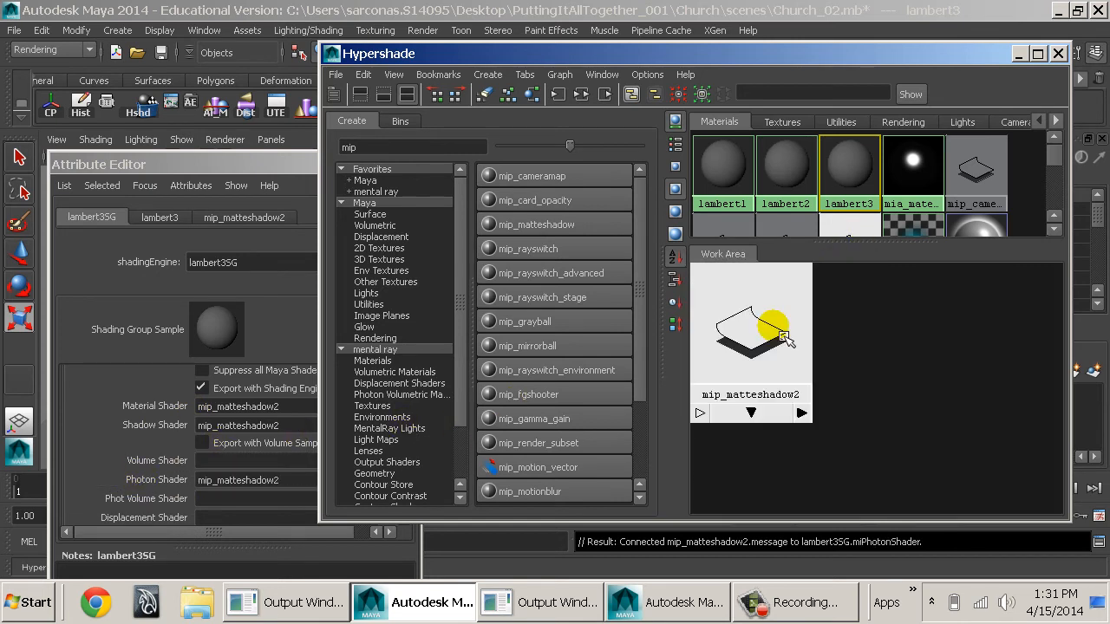
# - Connect mip_cameramap2 to the Background and Indirect attributes of mip_matteshadow2
pyautogui.click(263, 216)
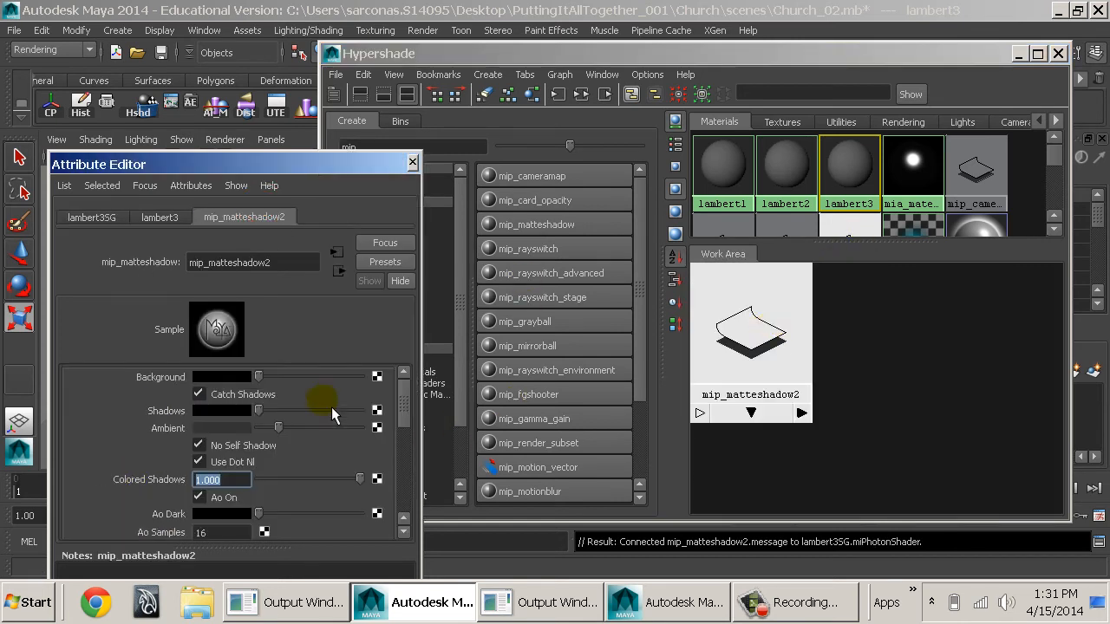
pyautogui.scroll(-1, 858, 199)
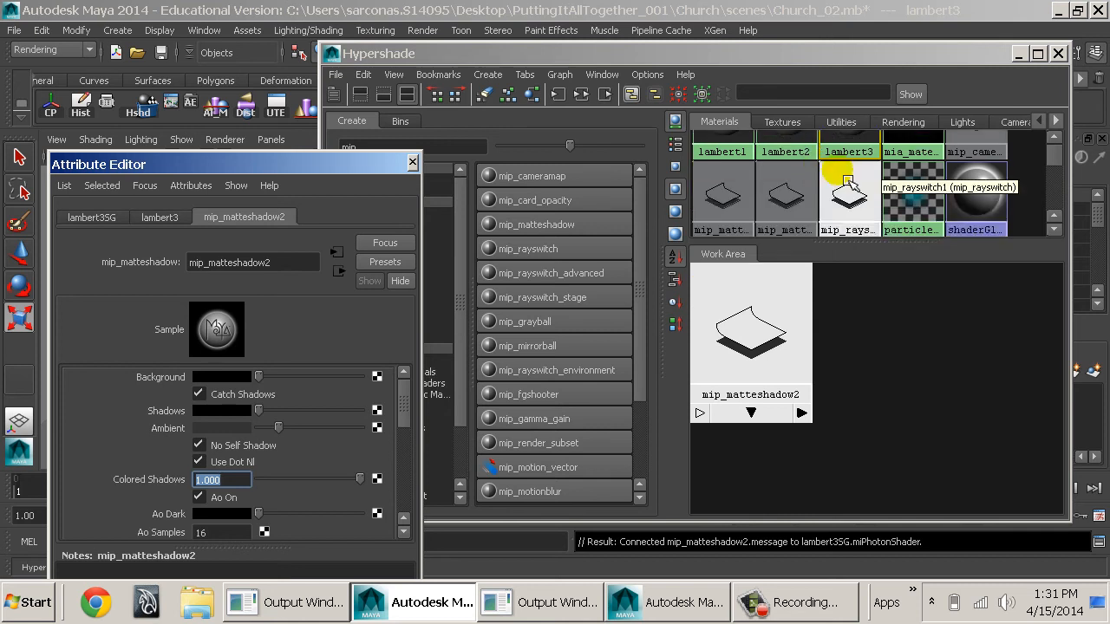
pyautogui.moveTo(997, 163); pyautogui.dragTo(156, 377, button='middle')
pyautogui.scroll(-1, 169, 436)
pyautogui.scroll(-4, 170, 436)
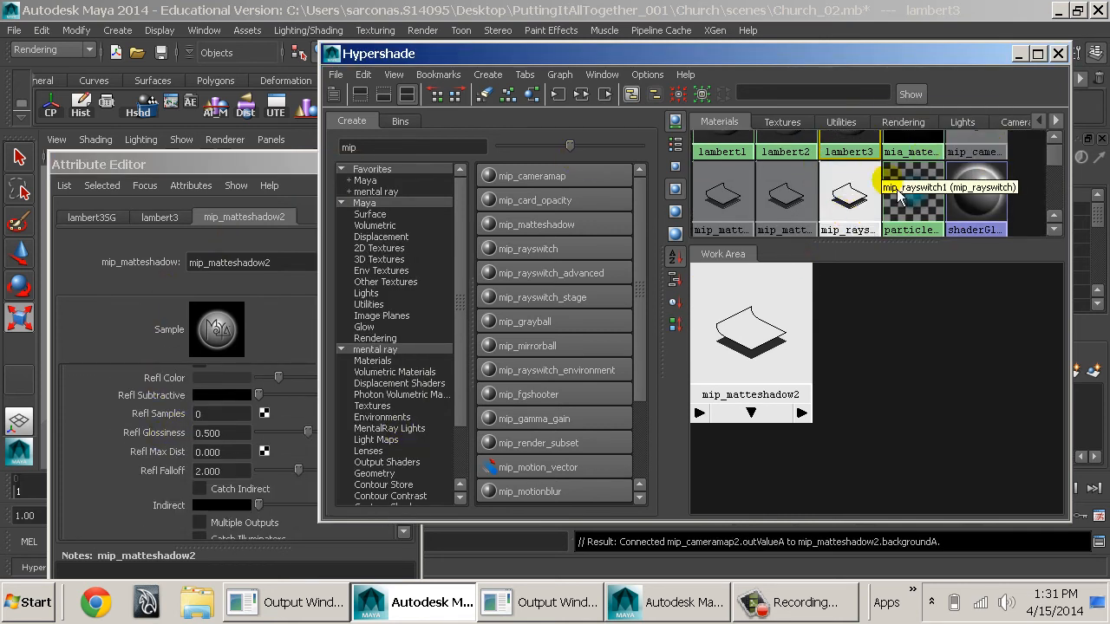
pyautogui.moveTo(965, 169); pyautogui.dragTo(165, 513, button='middle')
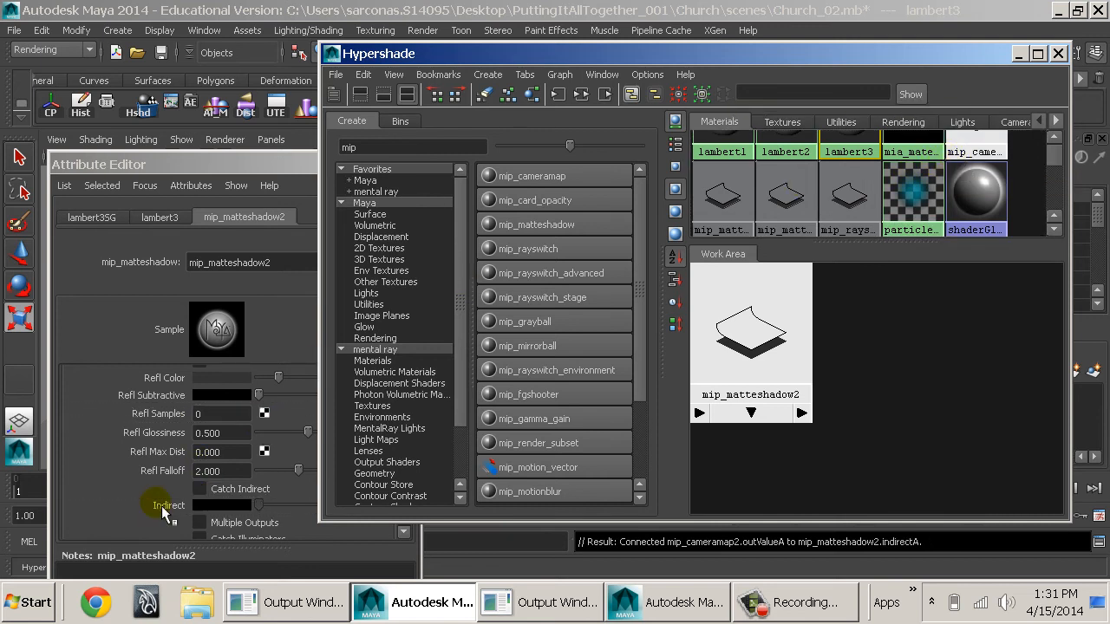
# - Adjust the Refl Color and Refl Glossiness of mip_matteshadow2, and close the Attribute Editor and Hypershade
pyautogui.moveTo(278, 378); pyautogui.dragTo(277, 379)
pyautogui.moveTo(292, 432); pyautogui.dragTo(274, 432)
pyautogui.click(412, 162)
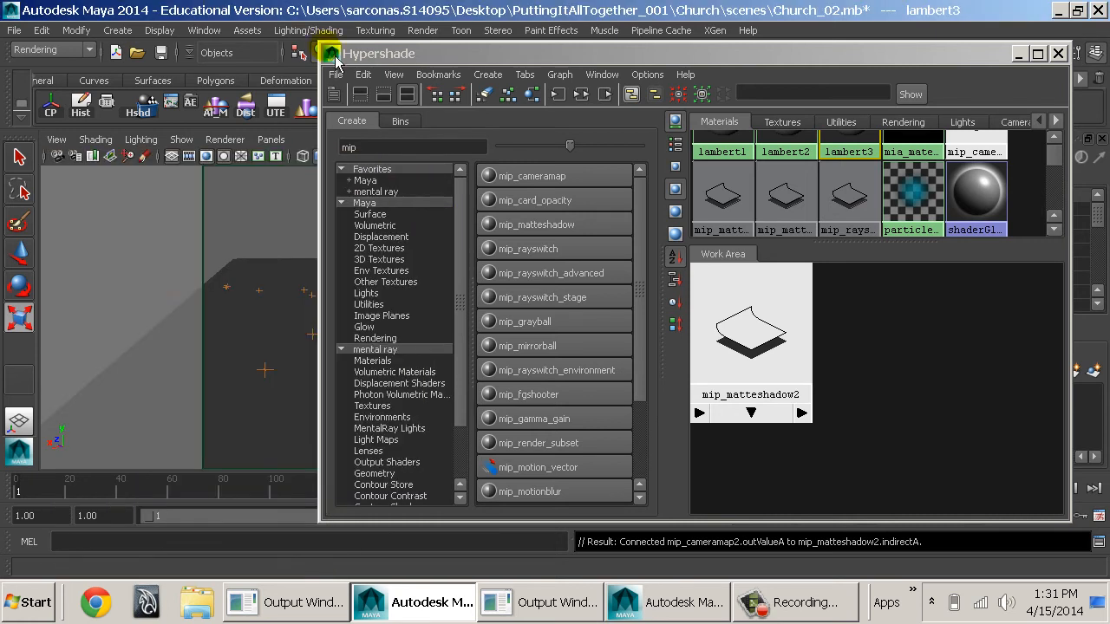
pyautogui.click(330, 52)
pyautogui.doubleClick(331, 55)
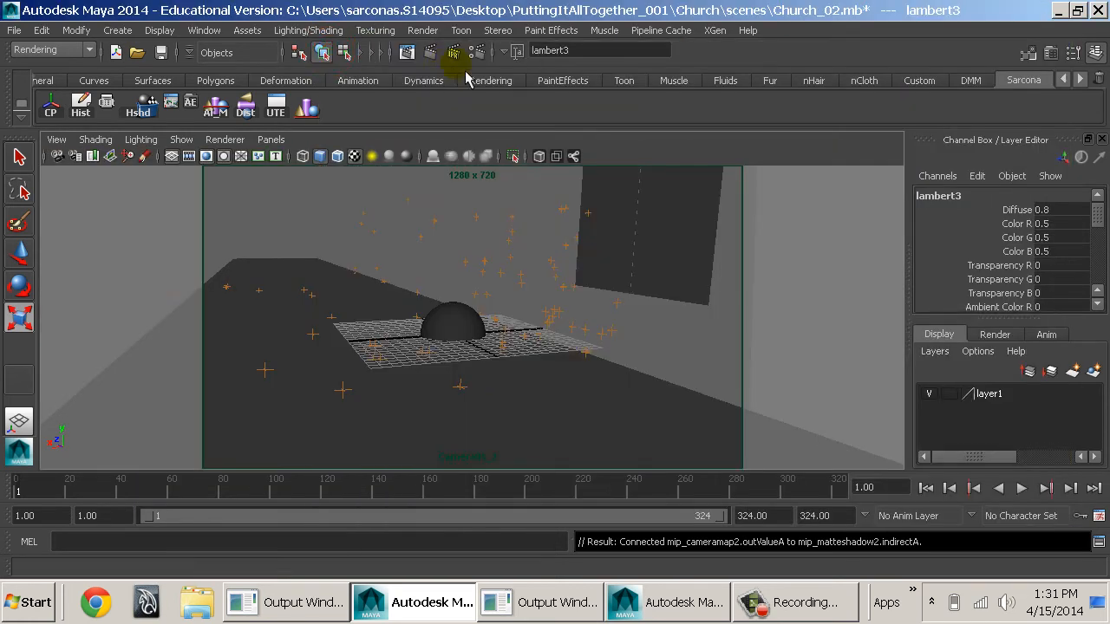
# - Return the render to colour display and enable Final Gathering with Accuracy 50, Point Density 0.5 and Point Interpolation 50
pyautogui.click(409, 55)
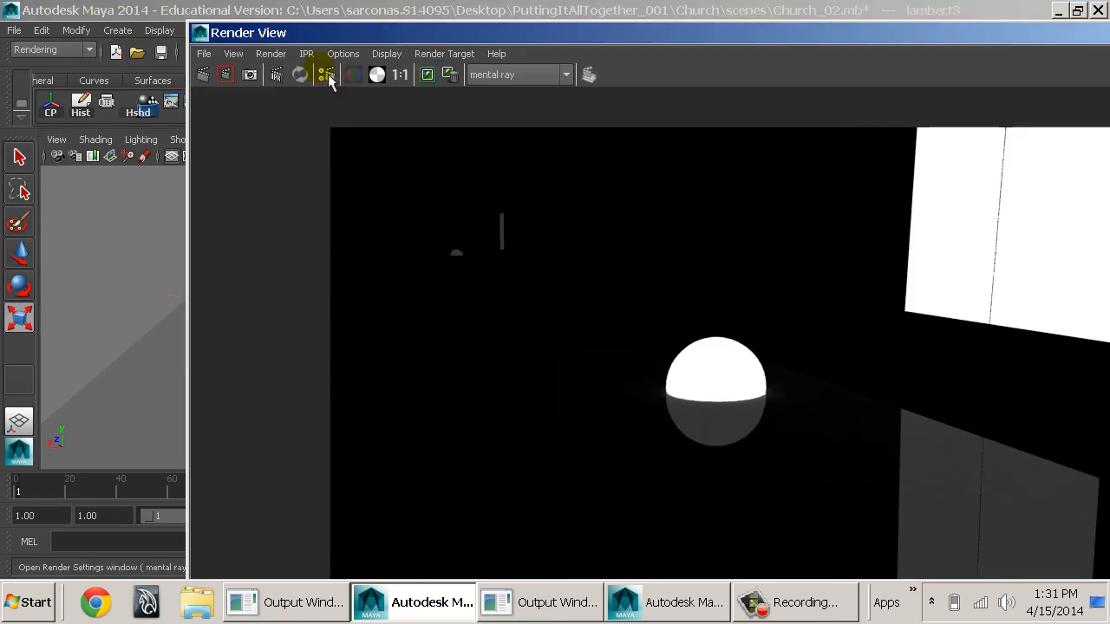
pyautogui.click(368, 82)
pyautogui.click(333, 82)
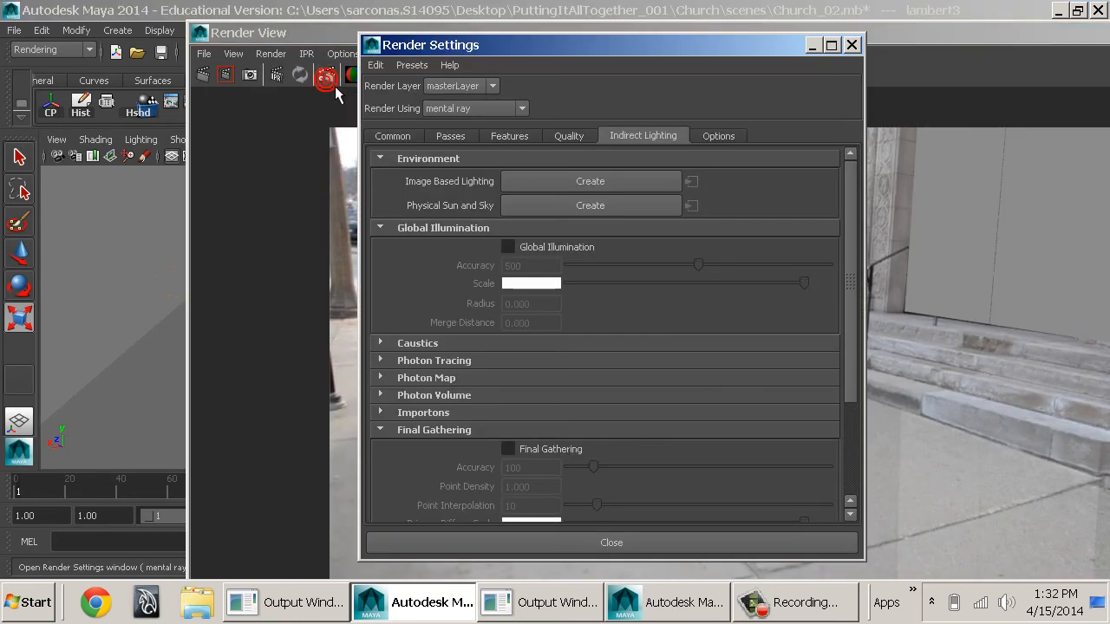
pyautogui.click(507, 448)
pyautogui.doubleClick(519, 467)
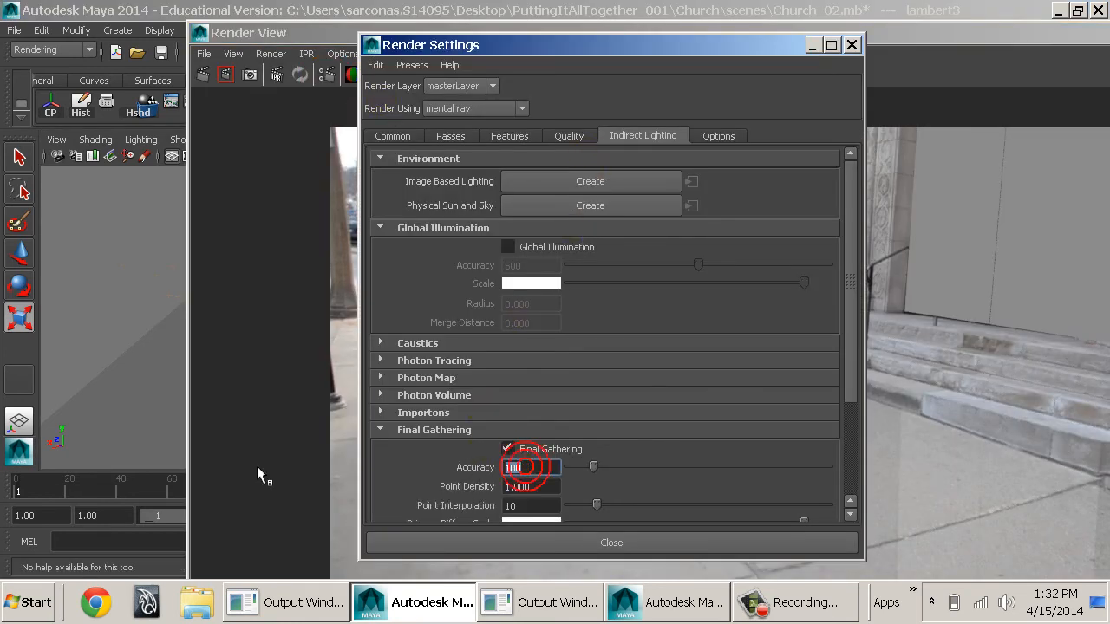
pyautogui.write('50')
pyautogui.press('Tab')
pyautogui.write('0.5')
pyautogui.press('Tab')
pyautogui.write('5')
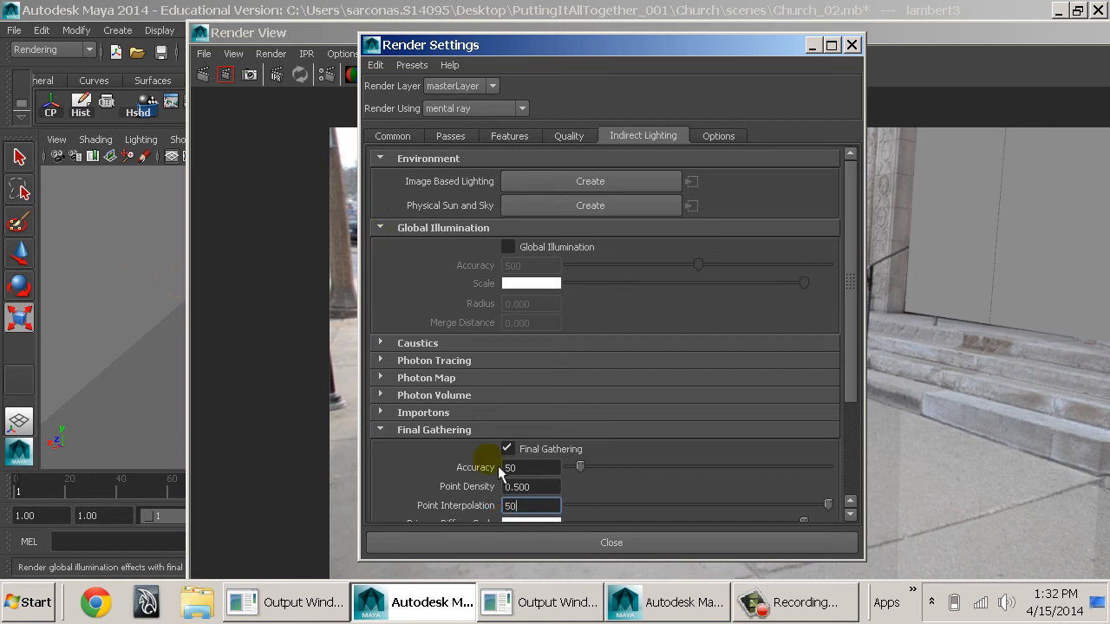
pyautogui.click(499, 541)
# - Render the current frame again with mental ray using the Final Gathering settings
pyautogui.click(199, 55)
pyautogui.click(203, 75)
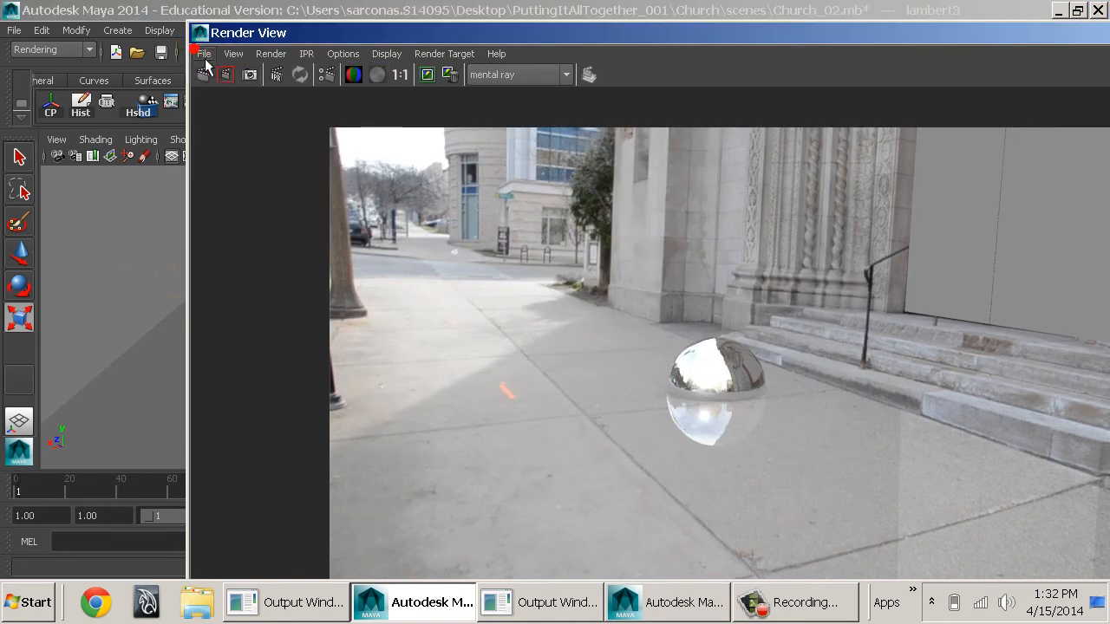
pyautogui.click(203, 74)
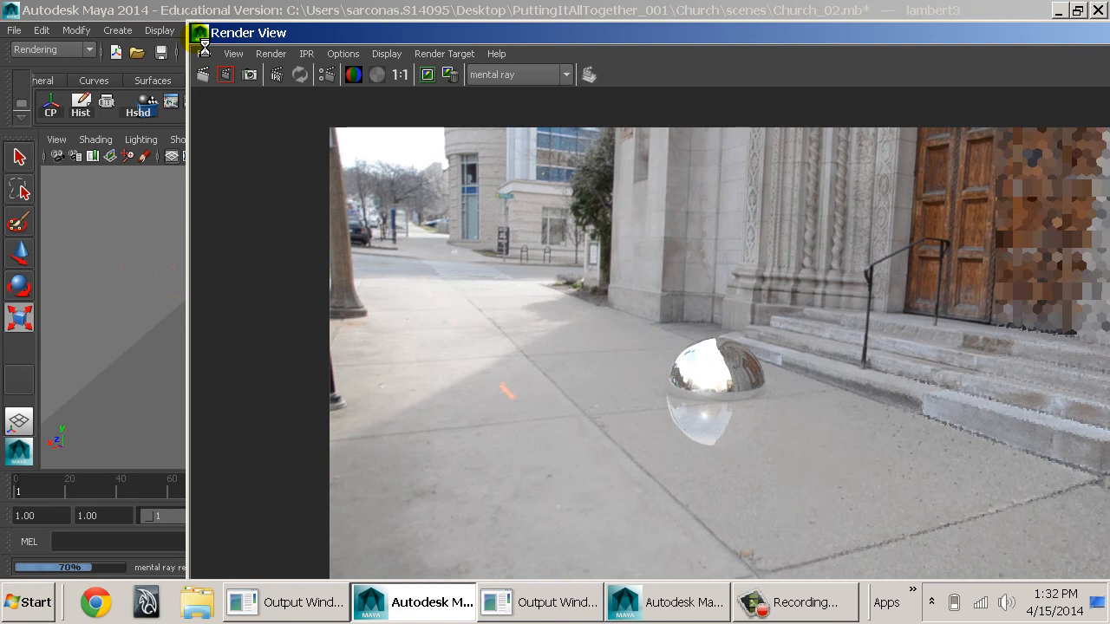
# - Reduce the test render resolution to 640 x 360 and close the Render View
pyautogui.click(344, 56)
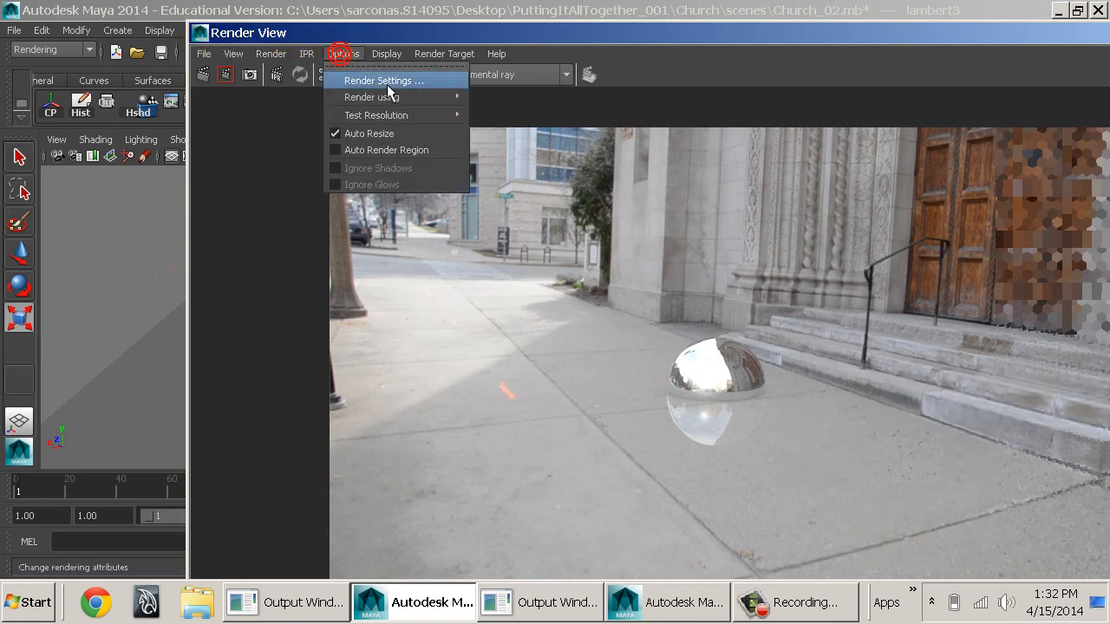
pyautogui.moveTo(382, 114)
pyautogui.click(508, 180)
pyautogui.doubleClick(201, 32)
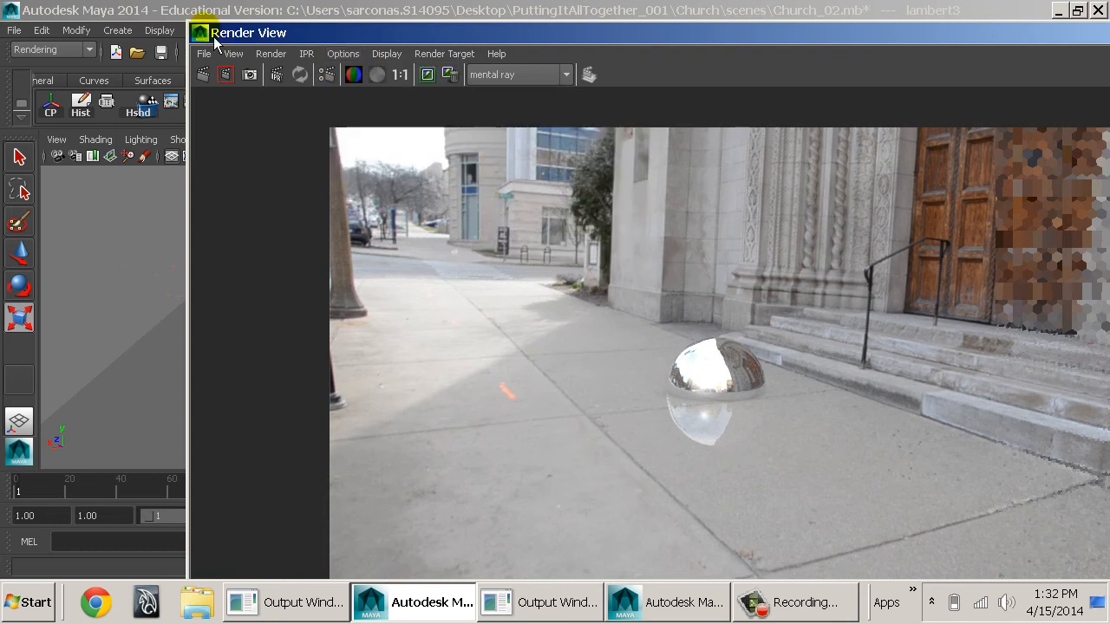
# - Duplicate the chrome sphere and move the copy to about Translate X 9.636 and Translate Z 19.7
pyautogui.click(477, 338)
pyautogui.hotkey('ctrl', 'd')
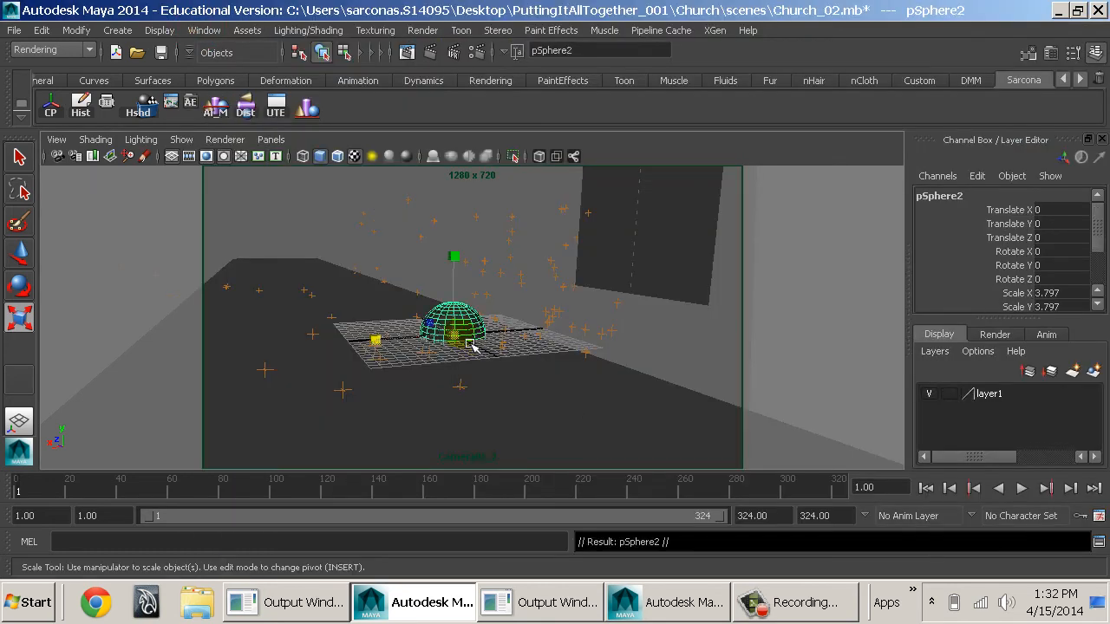
pyautogui.press('w')
pyautogui.moveTo(444, 330); pyautogui.dragTo(410, 310)
pyautogui.press('5')
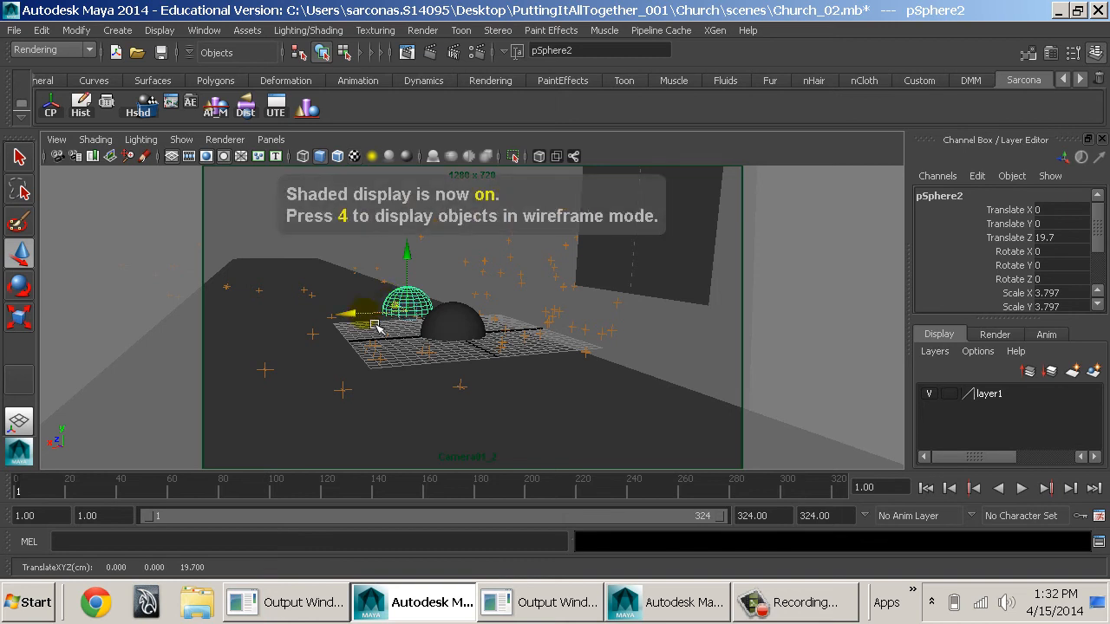
pyautogui.moveTo(401, 312); pyautogui.dragTo(339, 311)
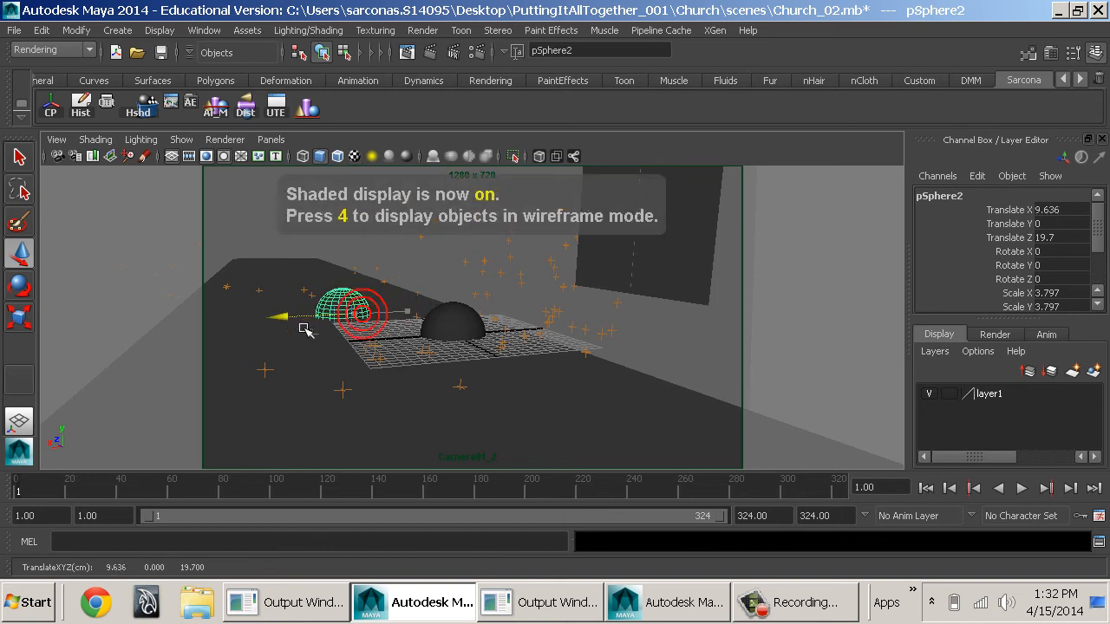
# - Change the Display Mode of Camera01_2's image plane so the footage shows, and display the scene in wireframe
pyautogui.click(58, 153)
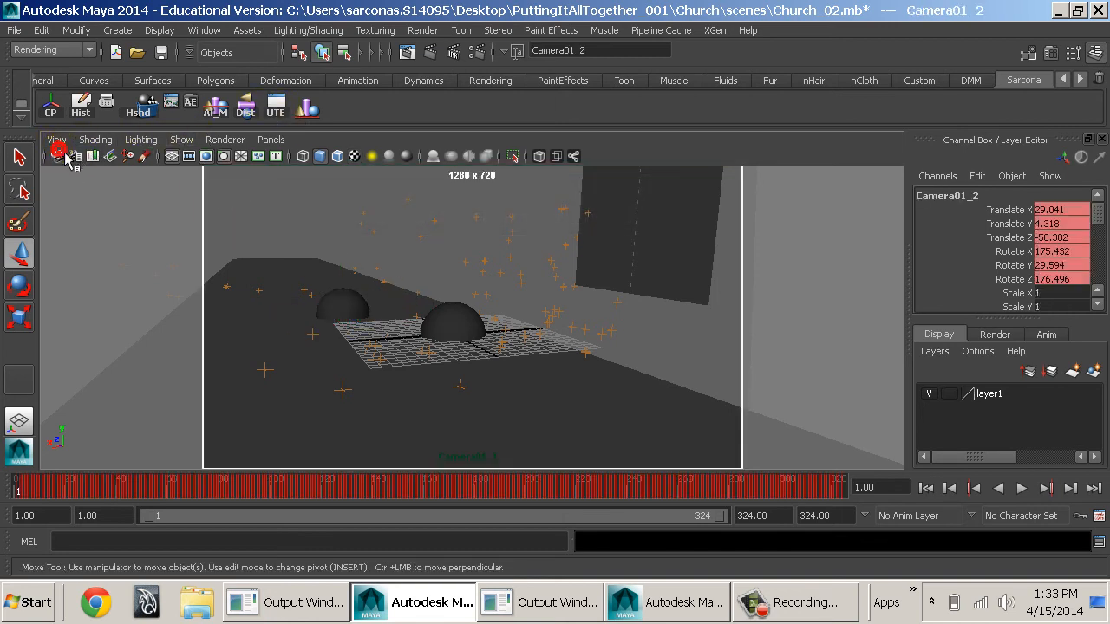
pyautogui.click(71, 156)
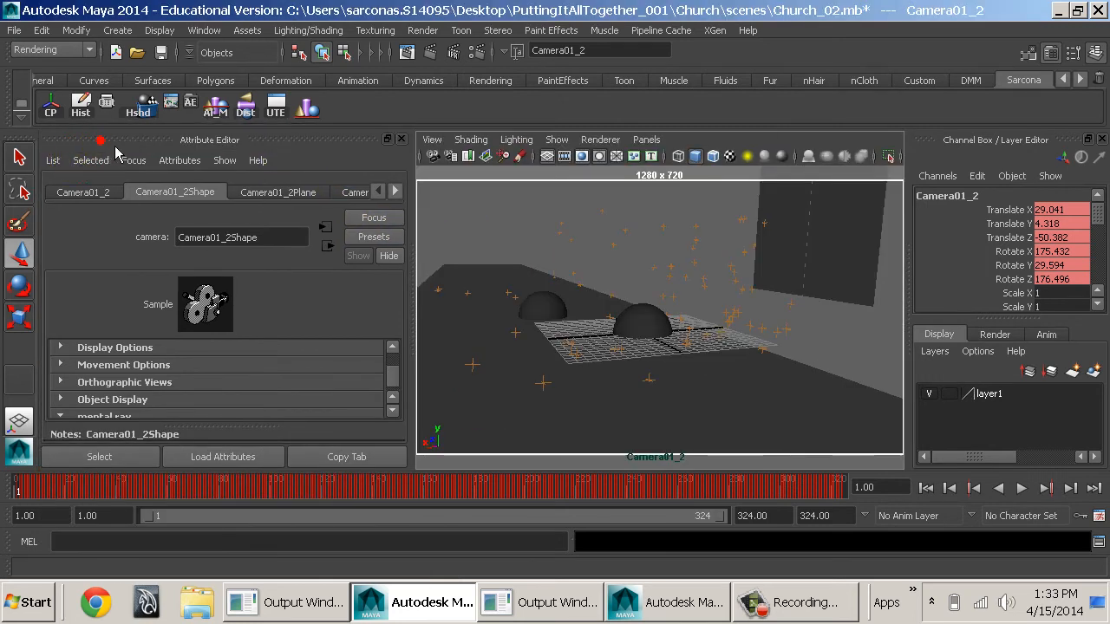
pyautogui.doubleClick(102, 140)
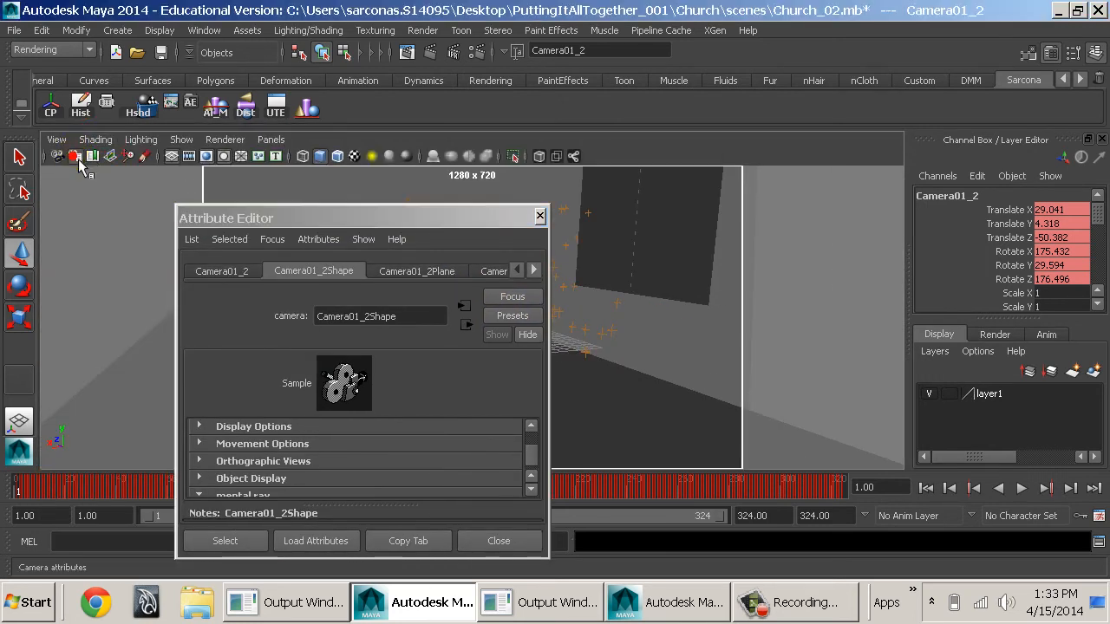
pyautogui.click(366, 270)
pyautogui.scroll(-3, 389, 466)
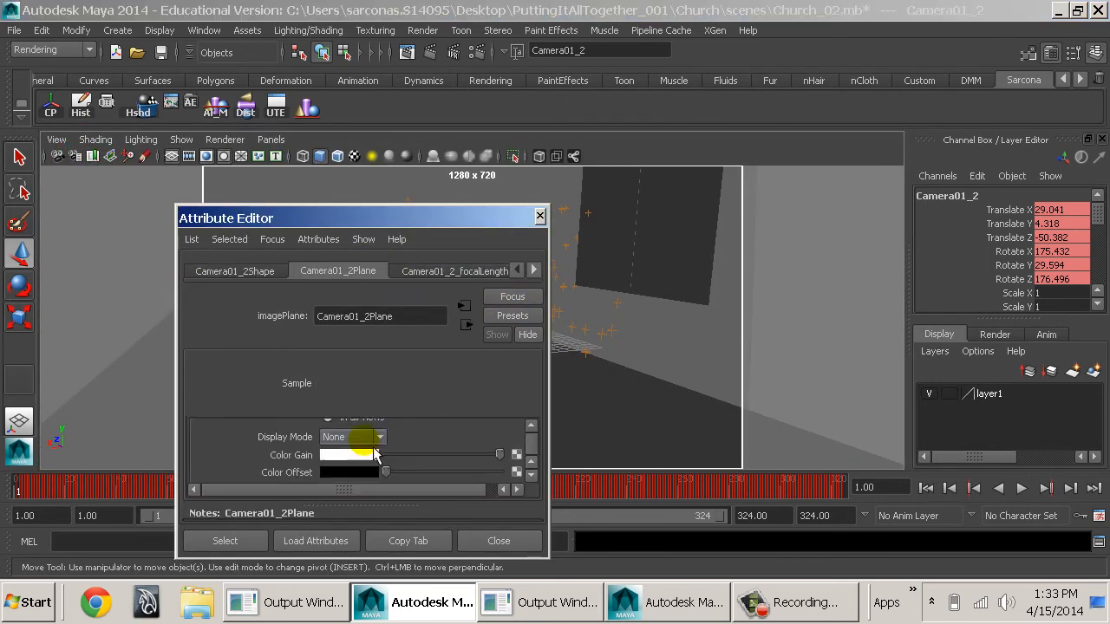
pyautogui.click(355, 437)
pyautogui.click(353, 472)
pyautogui.moveTo(418, 218); pyautogui.dragTo(820, 474)
pyautogui.click(659, 301)
pyautogui.press('4')
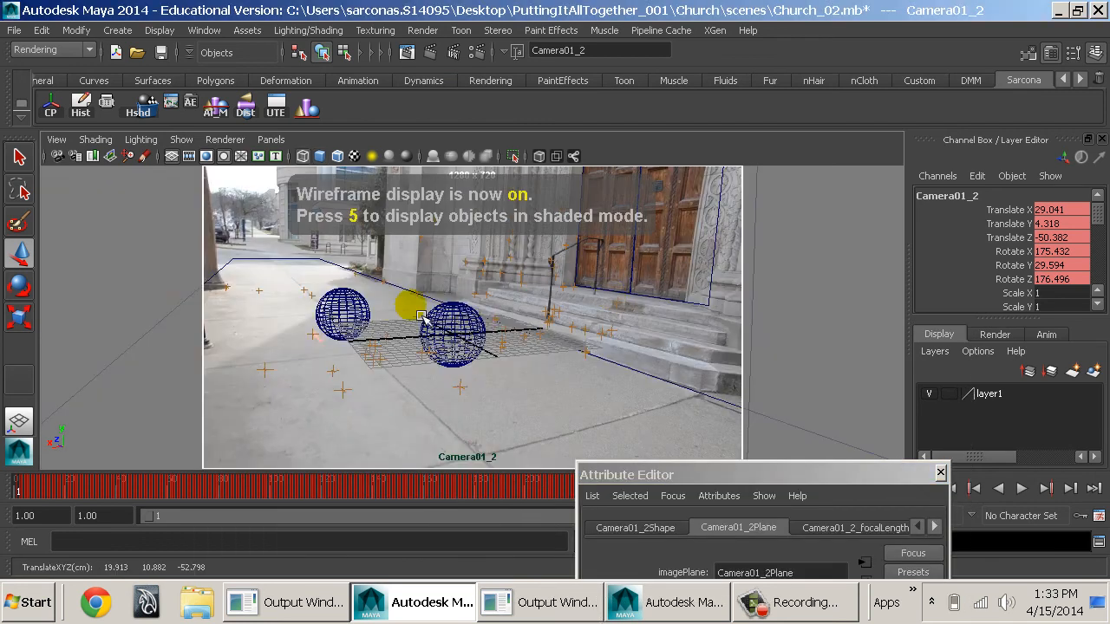
# - Move the duplicate sphere farther back to about Translate Z 39.82 and return the viewport to shaded display
pyautogui.click(337, 318)
pyautogui.moveTo(341, 317); pyautogui.dragTo(338, 297)
pyautogui.press('5')
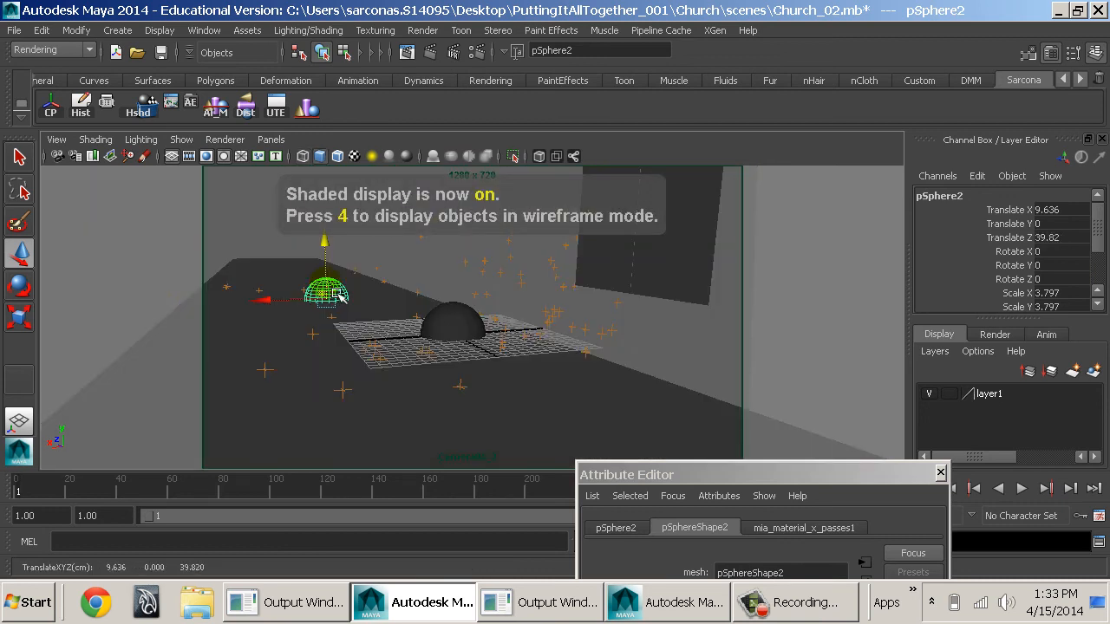
pyautogui.moveTo(881, 477); pyautogui.dragTo(694, 215)
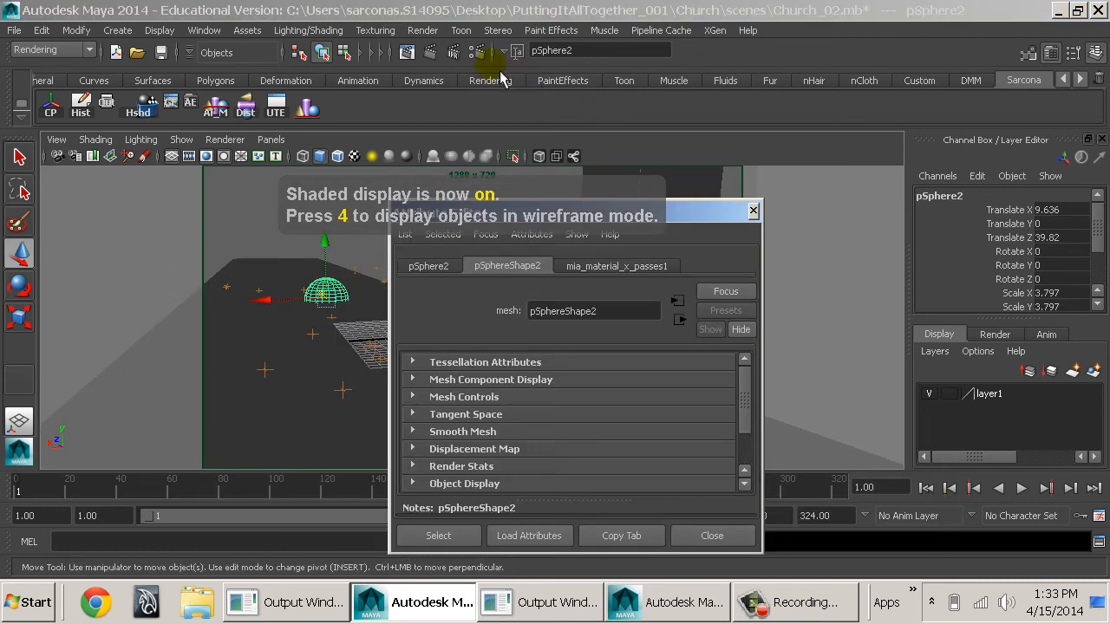
# - Try rendering only a region around the duplicate sphere, and shrink the Render View window to fit the smaller image
pyautogui.click(411, 53)
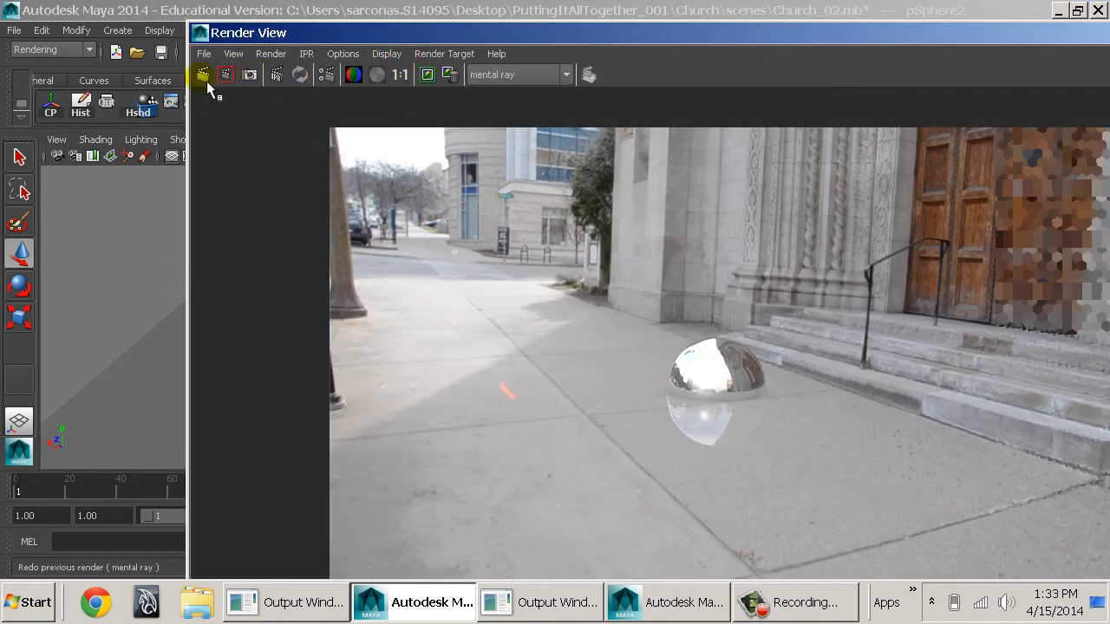
pyautogui.moveTo(562, 251); pyautogui.dragTo(387, 422)
pyautogui.click(232, 80)
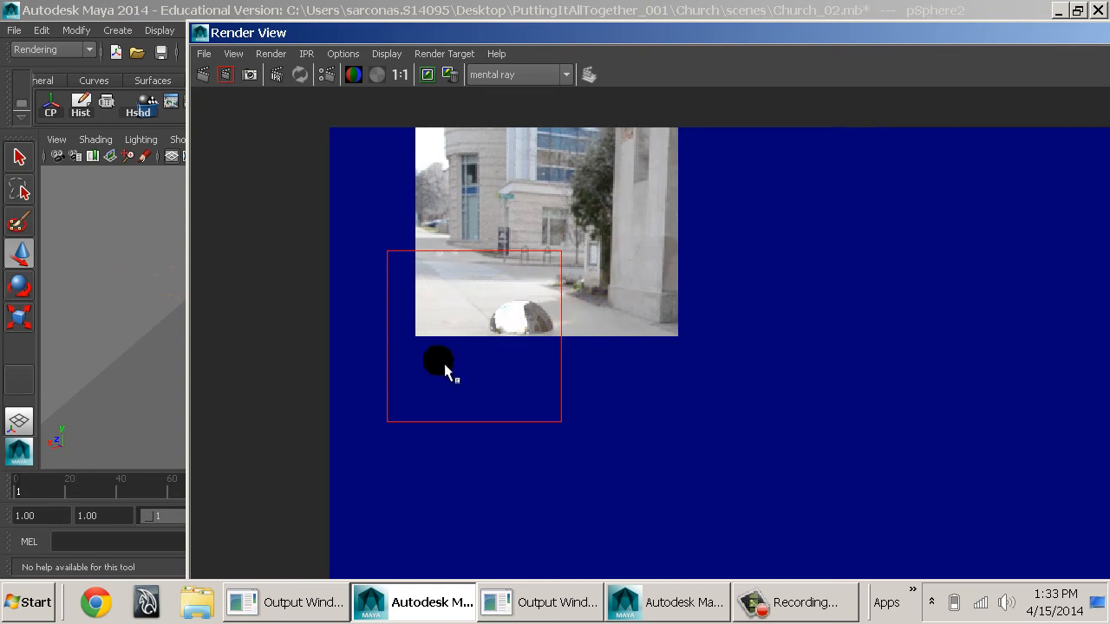
pyautogui.moveTo(188, 22); pyautogui.dragTo(433, 171)
pyautogui.moveTo(595, 187); pyautogui.dragTo(282, 36)
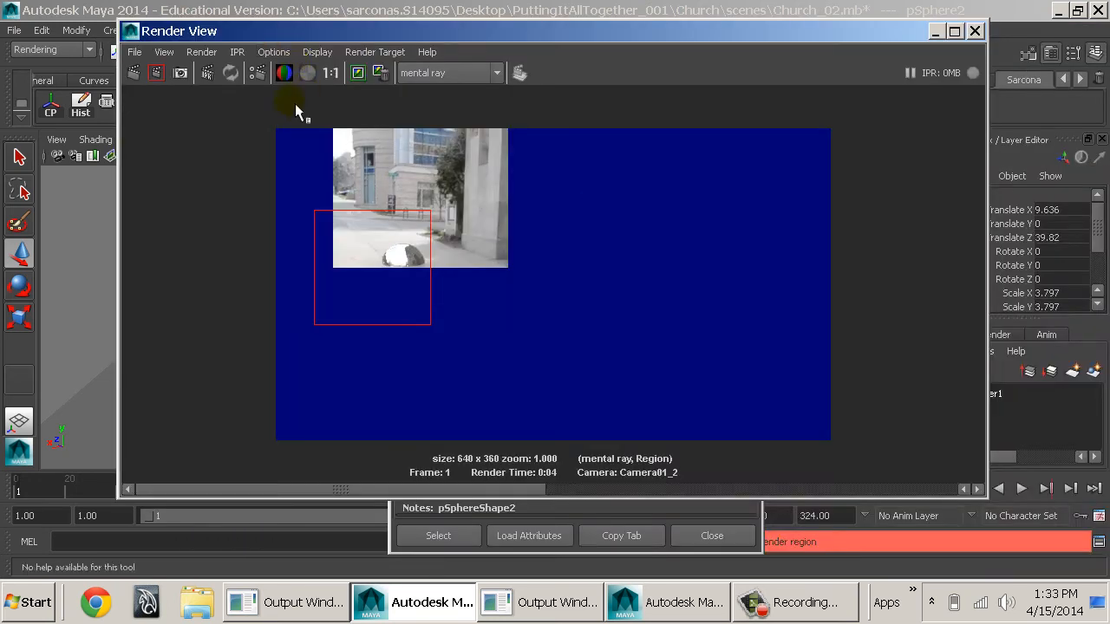
pyautogui.moveTo(315, 196); pyautogui.dragTo(445, 320)
pyautogui.click(157, 72)
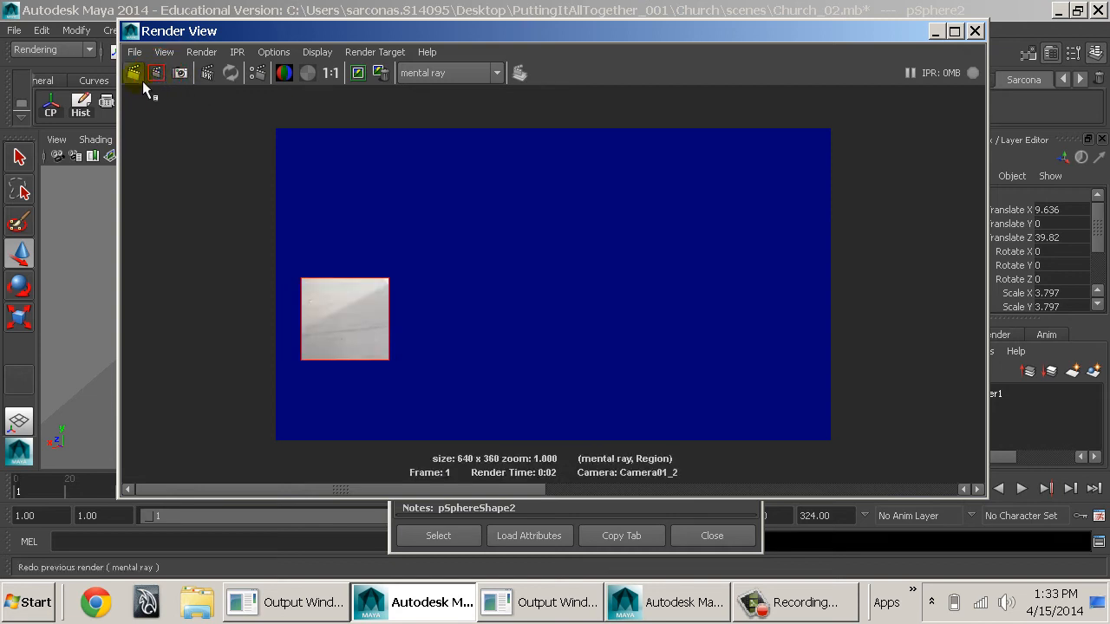
# - Render the full frame, examine both spheres' ground reflections up close, and close the Render View and Attribute Editor
pyautogui.click(135, 73)
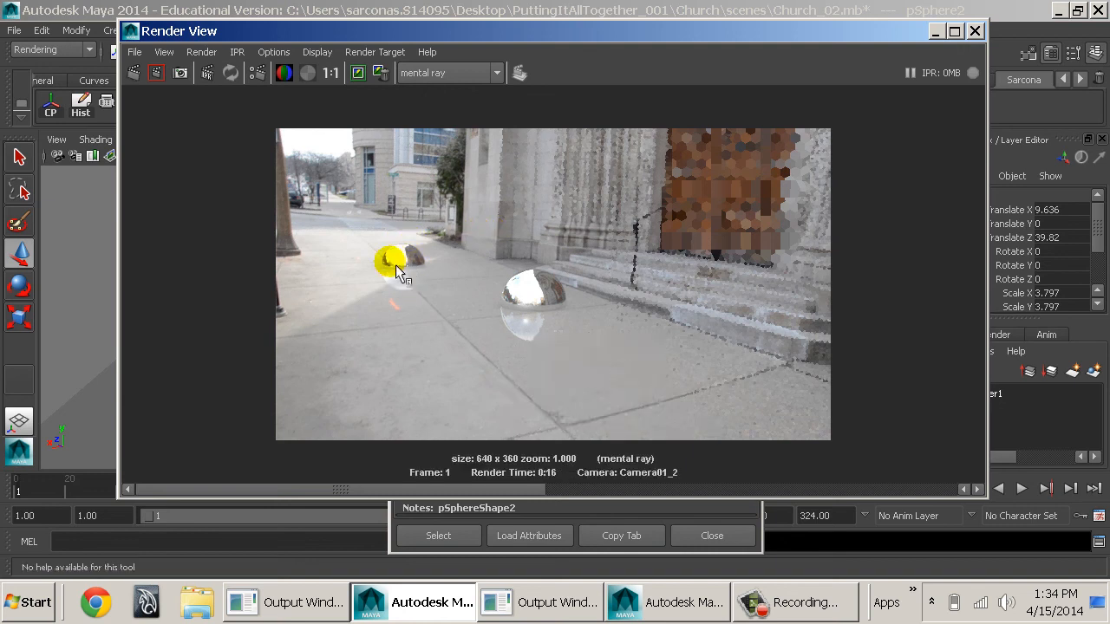
pyautogui.keyDown('alt'); pyautogui.moveTo(396, 265); pyautogui.dragTo(485, 271, button='right'); pyautogui.keyUp('alt')
pyautogui.keyDown('alt'); pyautogui.moveTo(273, 276); pyautogui.dragTo(420, 313, button='middle'); pyautogui.keyUp('alt')
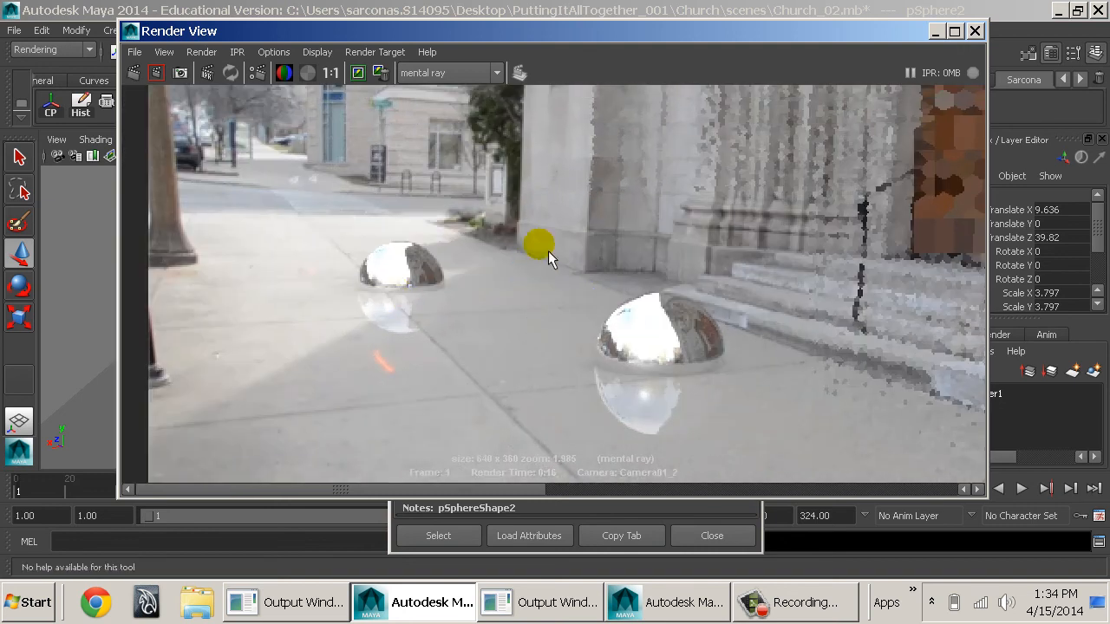
pyautogui.click(961, 34)
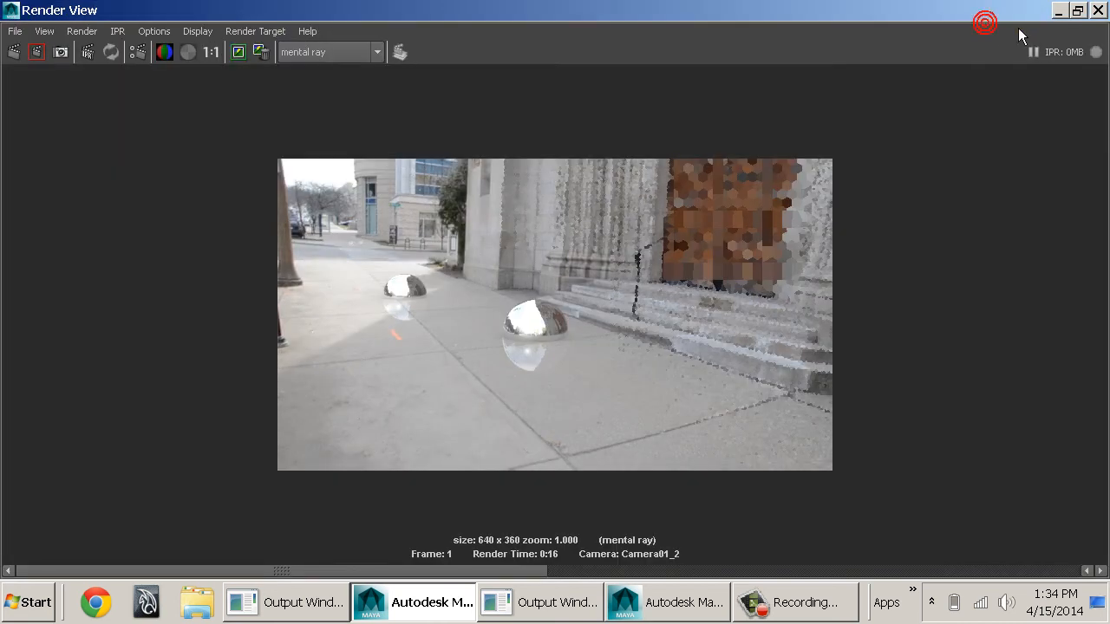
pyautogui.doubleClick(1009, 18)
pyautogui.click(981, 31)
pyautogui.click(762, 202)
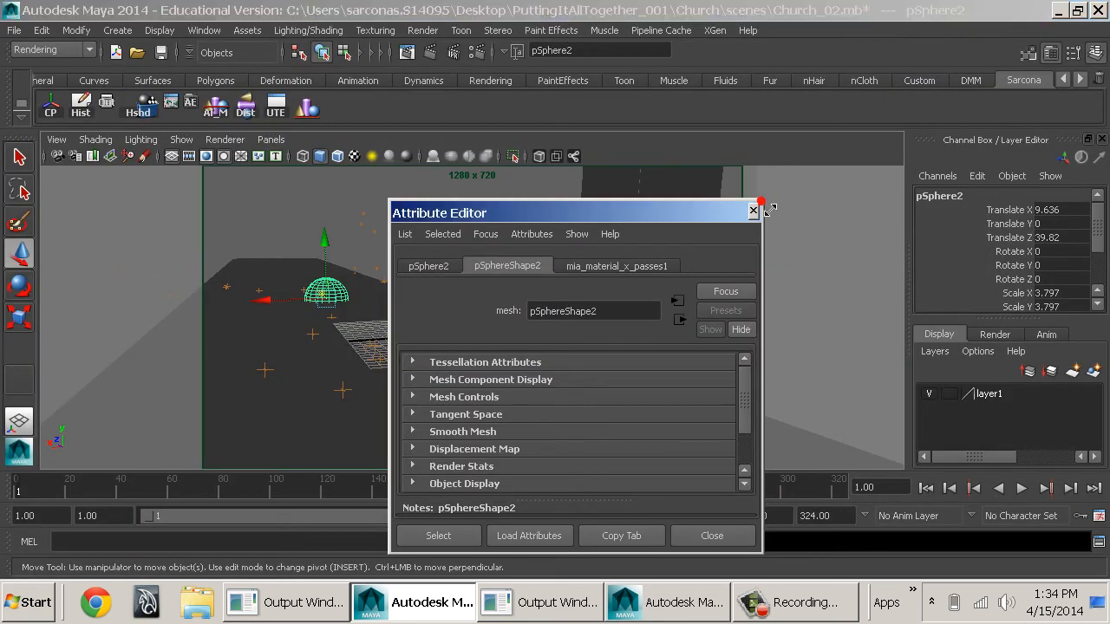
pyautogui.click(753, 211)
# - Duplicate the plane over the right-hand church door out to about Translate X 1.78, and place the copy's pivot at its lower corner
pyautogui.press('4')
pyautogui.click(629, 234)
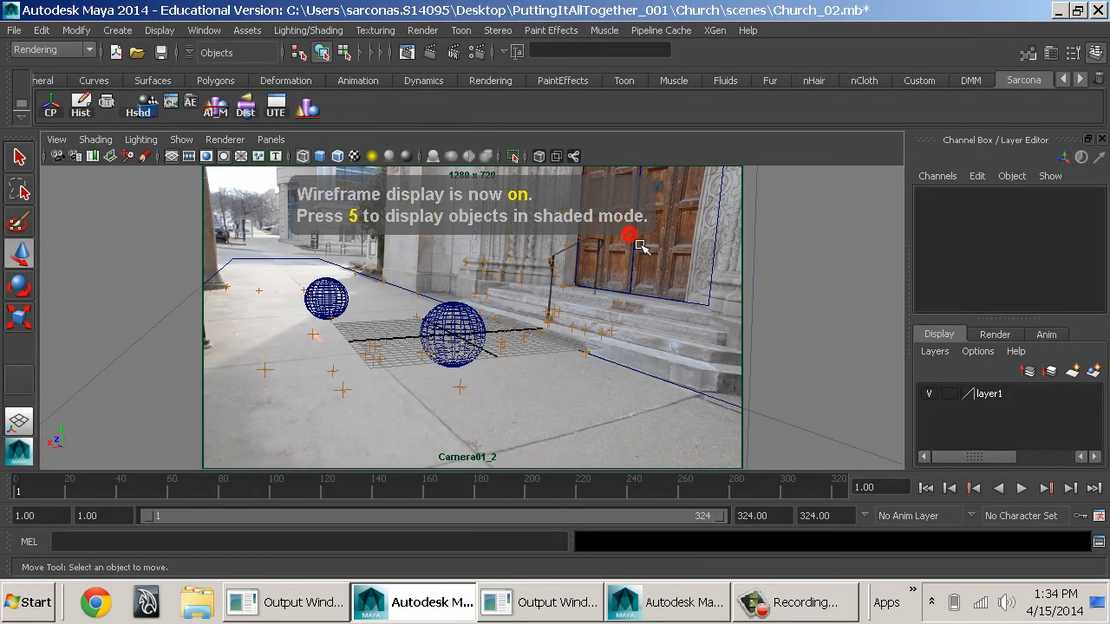
pyautogui.click(638, 242)
pyautogui.hotkey('ctrl', 'd')
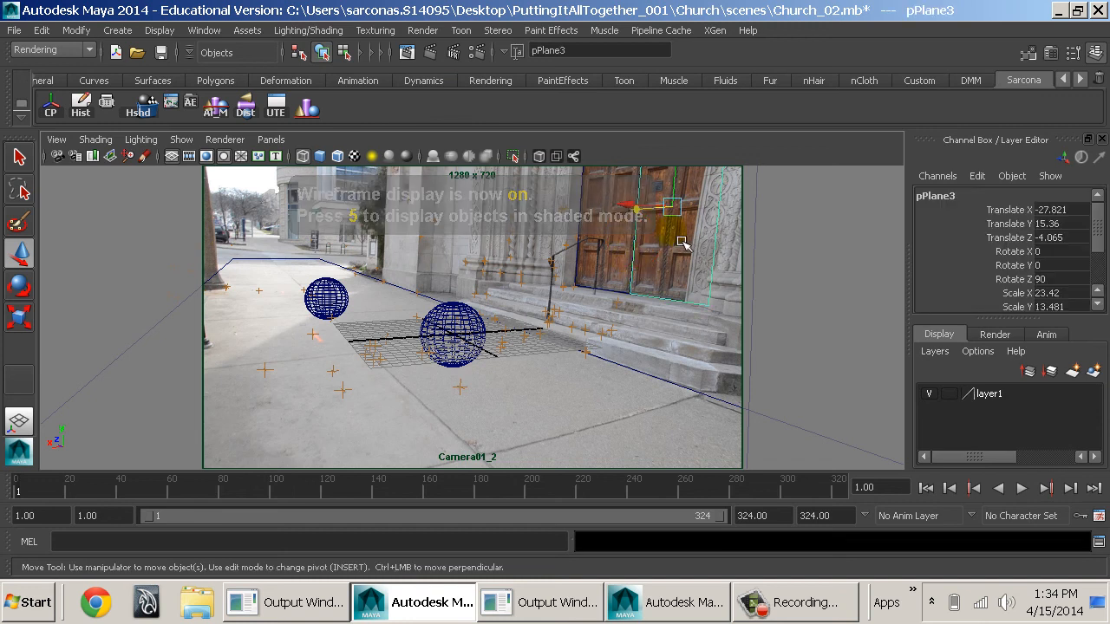
pyautogui.moveTo(623, 207); pyautogui.dragTo(391, 205)
pyautogui.press('Insert')
pyautogui.moveTo(449, 266); pyautogui.dragTo(444, 319)
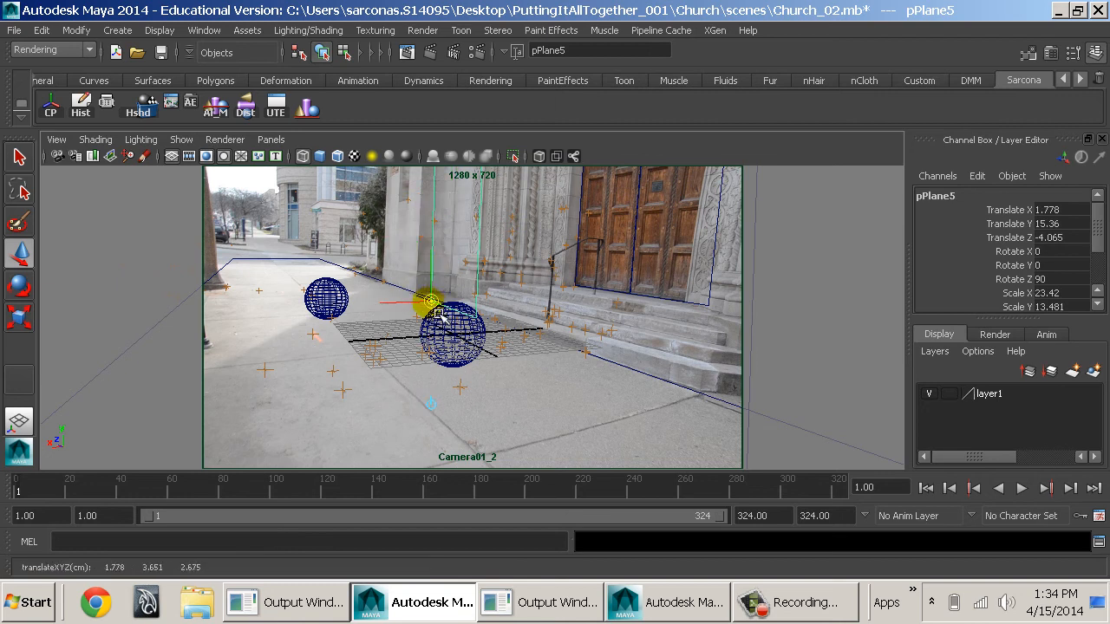
pyautogui.press('Insert')
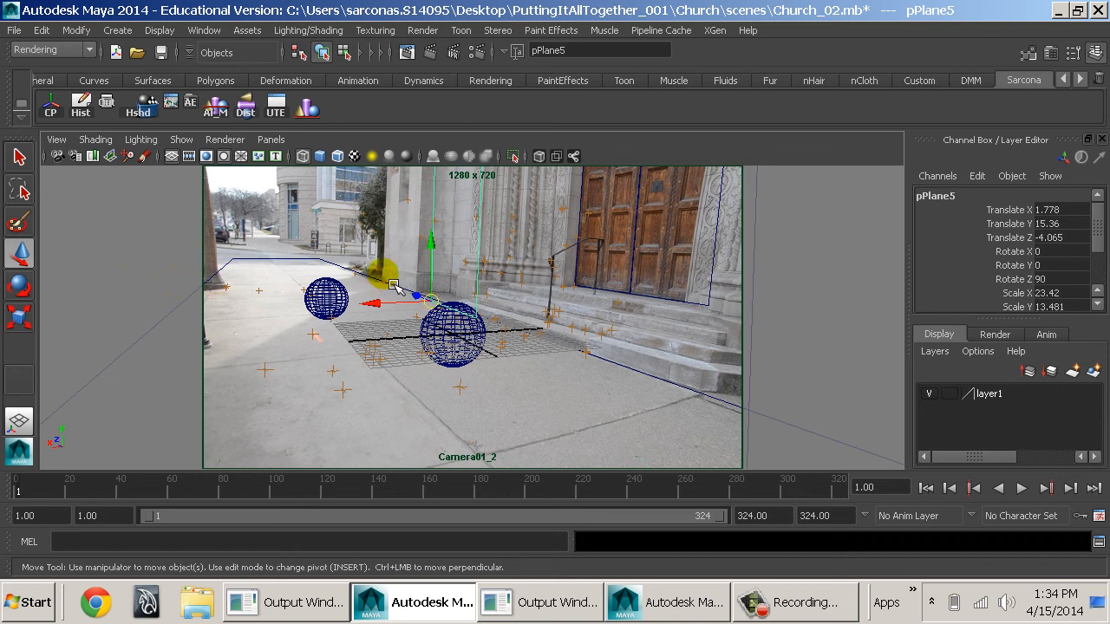
# - Fit the duplicate plane to the stone wall's far corner at about Translate X -7.68, Y 12.18, Z 62.52, Scale X 34.57 and Rotate Z 91.55
pyautogui.moveTo(391, 283); pyautogui.dragTo(391, 289, button='middle')
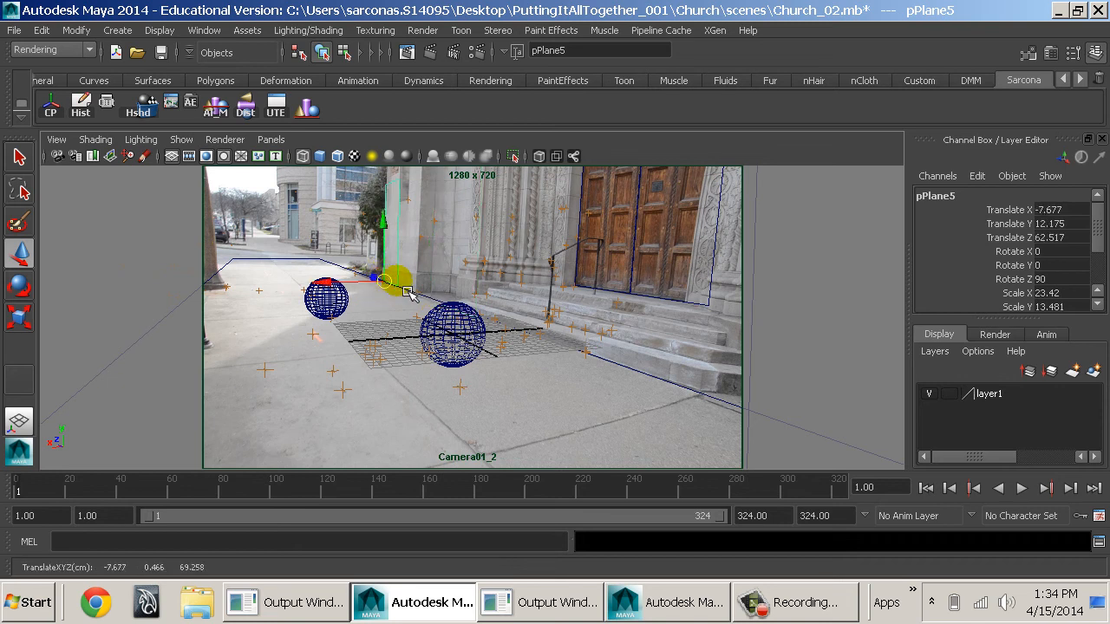
pyautogui.press('r')
pyautogui.moveTo(397, 212); pyautogui.dragTo(371, 274)
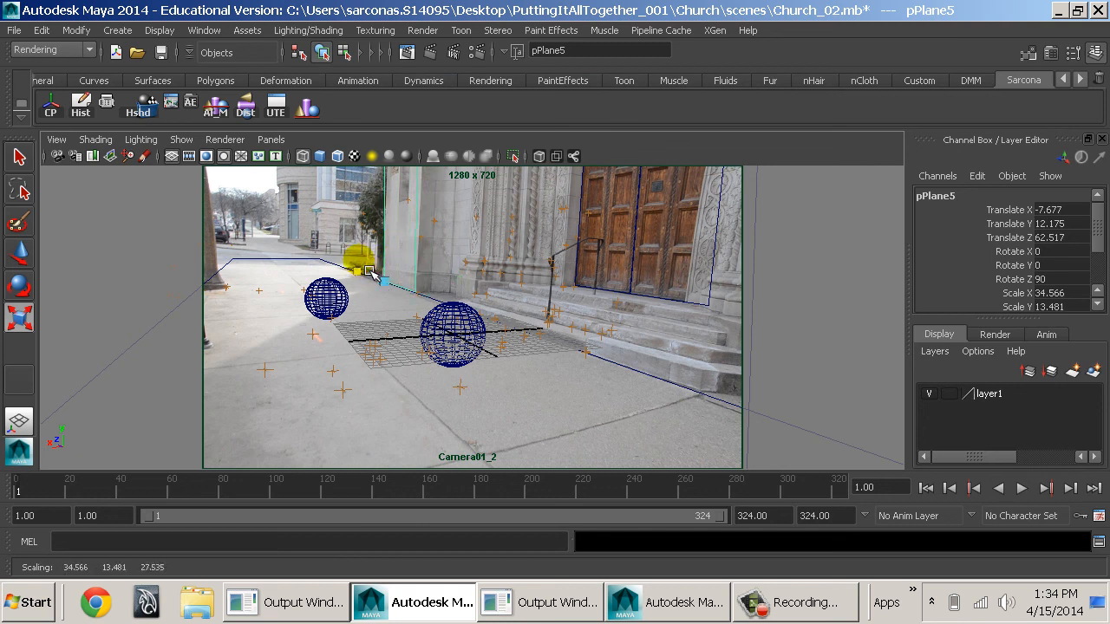
pyautogui.press('e')
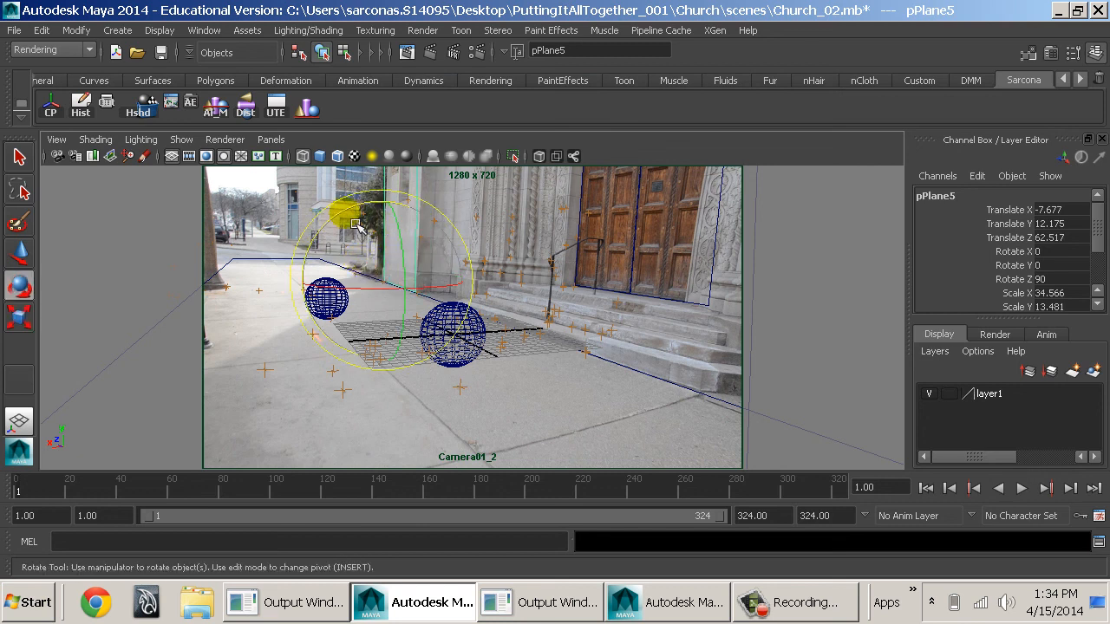
pyautogui.moveTo(361, 227); pyautogui.dragTo(357, 224)
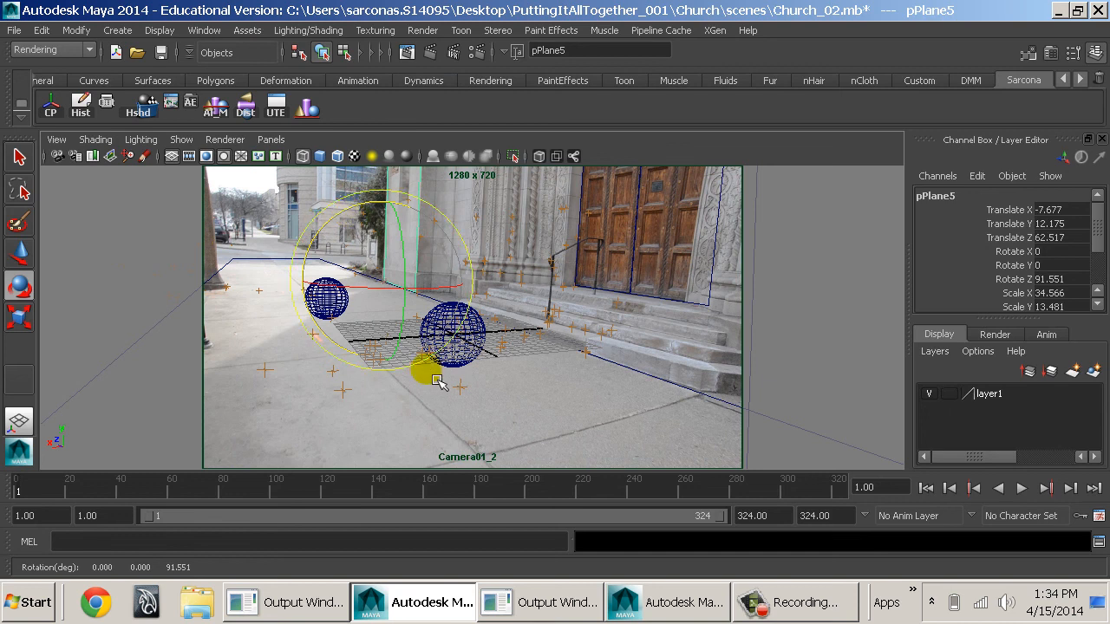
# - Refine the wall plane's position against the footage at several frames, ending at about Translate X -7.97 and Z 64.42
pyautogui.click(448, 475)
pyautogui.moveTo(466, 485); pyautogui.dragTo(611, 442)
pyautogui.press('w')
pyautogui.moveTo(418, 310); pyautogui.dragTo(416, 310)
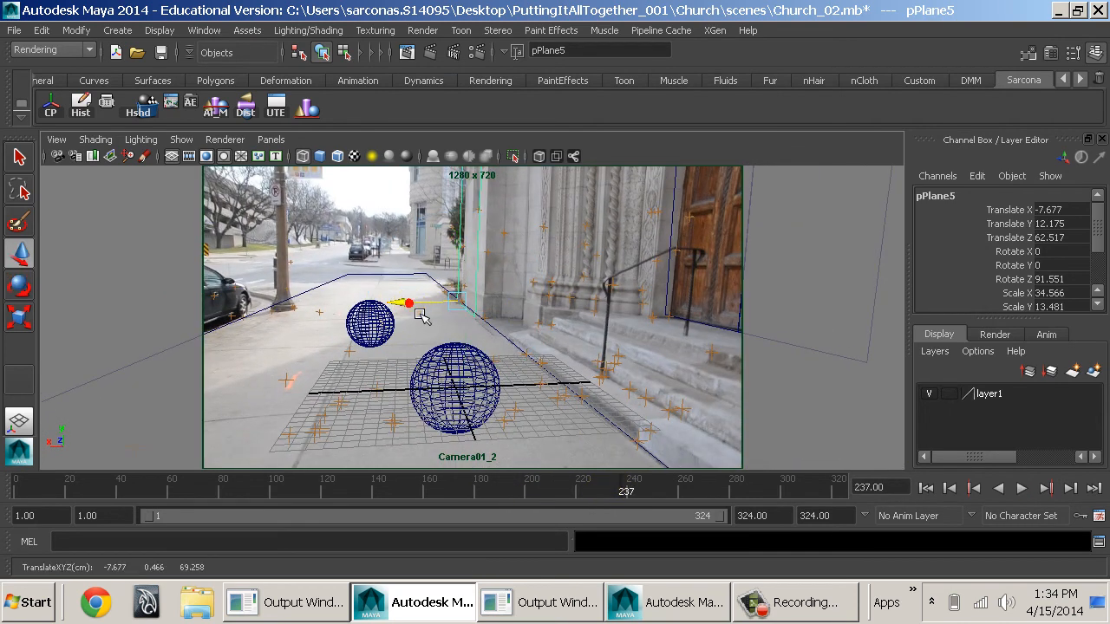
pyautogui.moveTo(465, 478); pyautogui.dragTo(386, 488)
pyautogui.moveTo(497, 299); pyautogui.dragTo(494, 305)
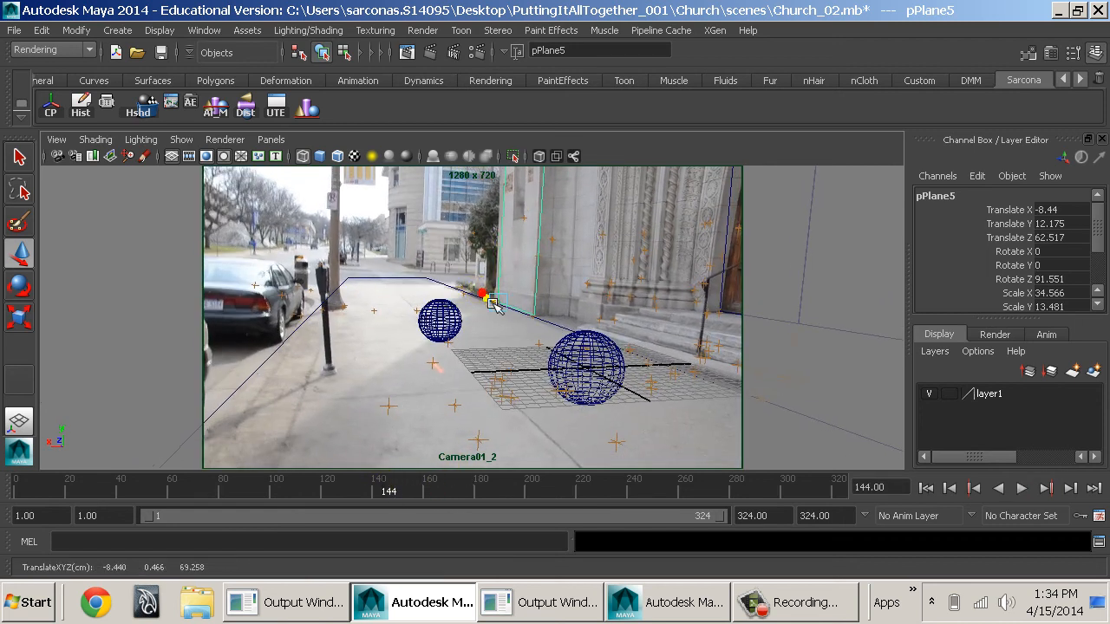
pyautogui.moveTo(353, 487); pyautogui.dragTo(628, 503)
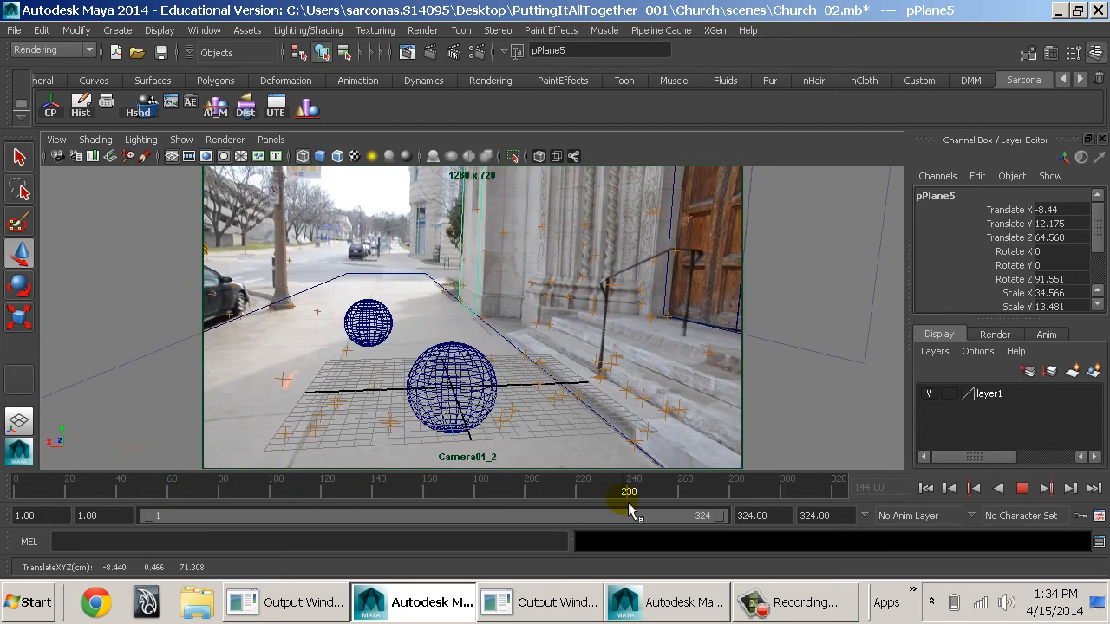
pyautogui.moveTo(490, 316); pyautogui.dragTo(513, 374)
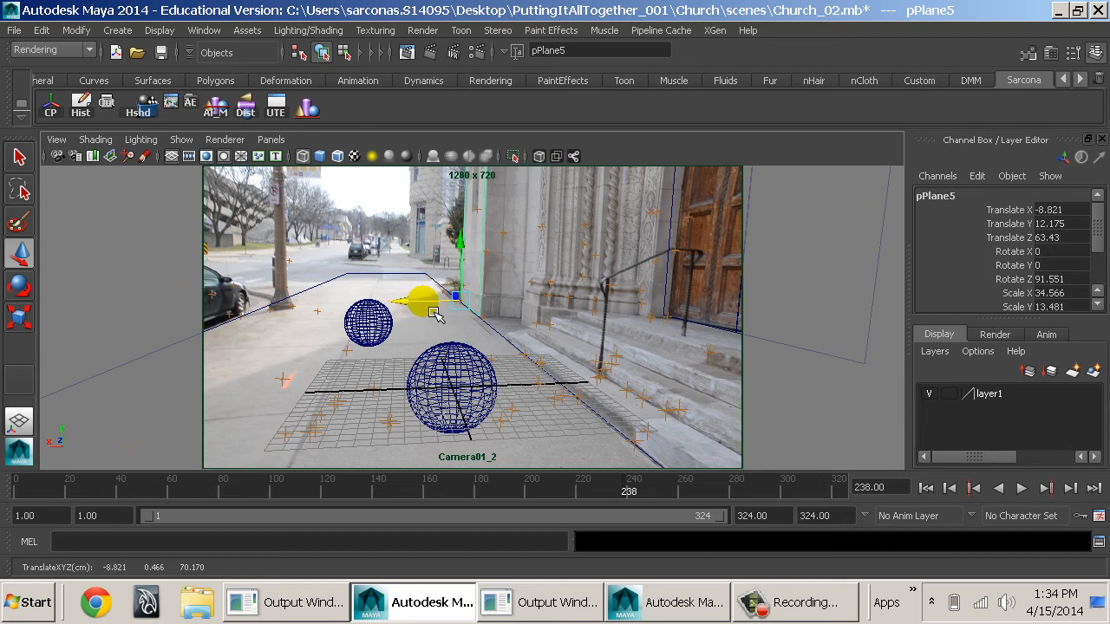
pyautogui.moveTo(518, 491); pyautogui.dragTo(477, 487)
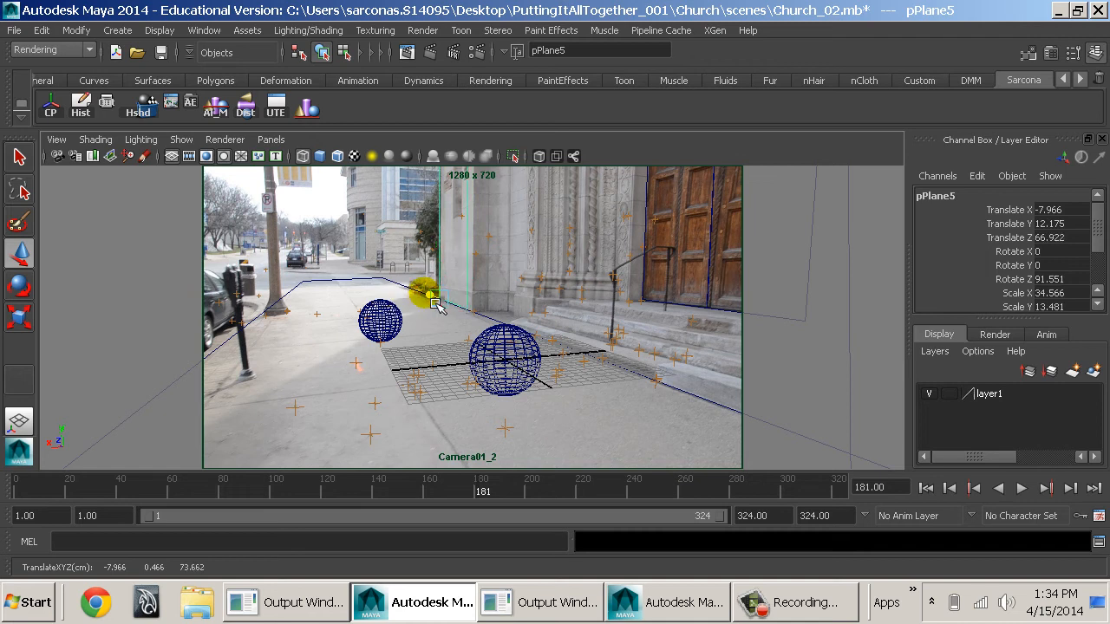
pyautogui.moveTo(364, 490); pyautogui.dragTo(367, 523)
pyautogui.click(500, 394)
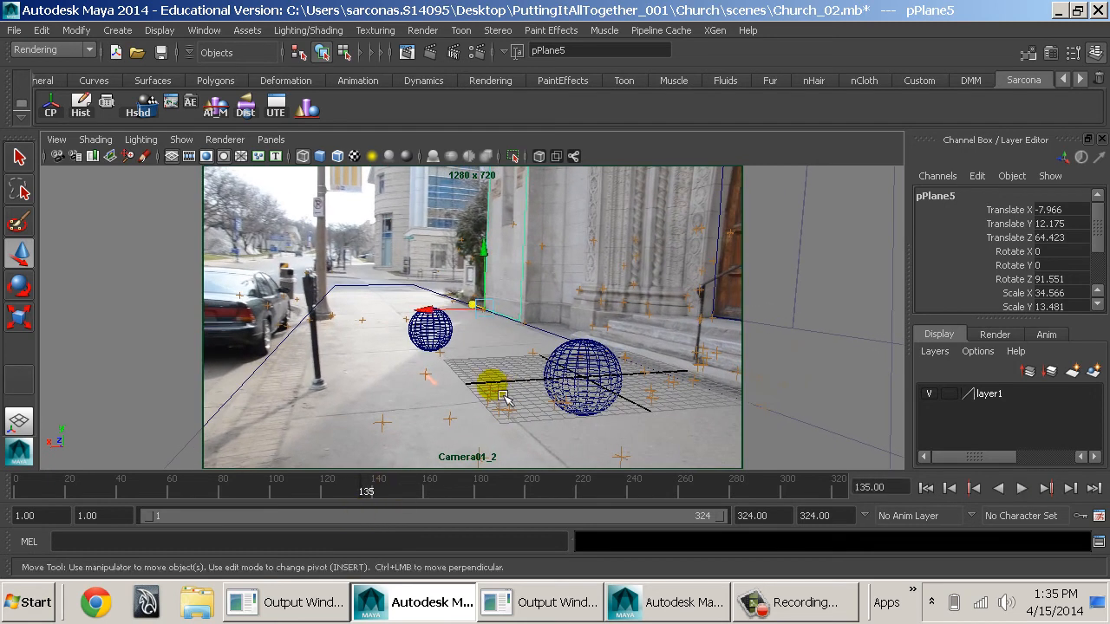
# - Create a directional light in the perspective view
pyautogui.press('space')
pyautogui.moveTo(522, 240); pyautogui.dragTo(523, 215)
pyautogui.keyDown('alt'); pyautogui.moveTo(527, 274); pyautogui.dragTo(628, 327); pyautogui.keyUp('alt')
pyautogui.keyDown('alt'); pyautogui.moveTo(629, 328); pyautogui.dragTo(641, 260, button='middle'); pyautogui.keyUp('alt')
pyautogui.click(117, 30)
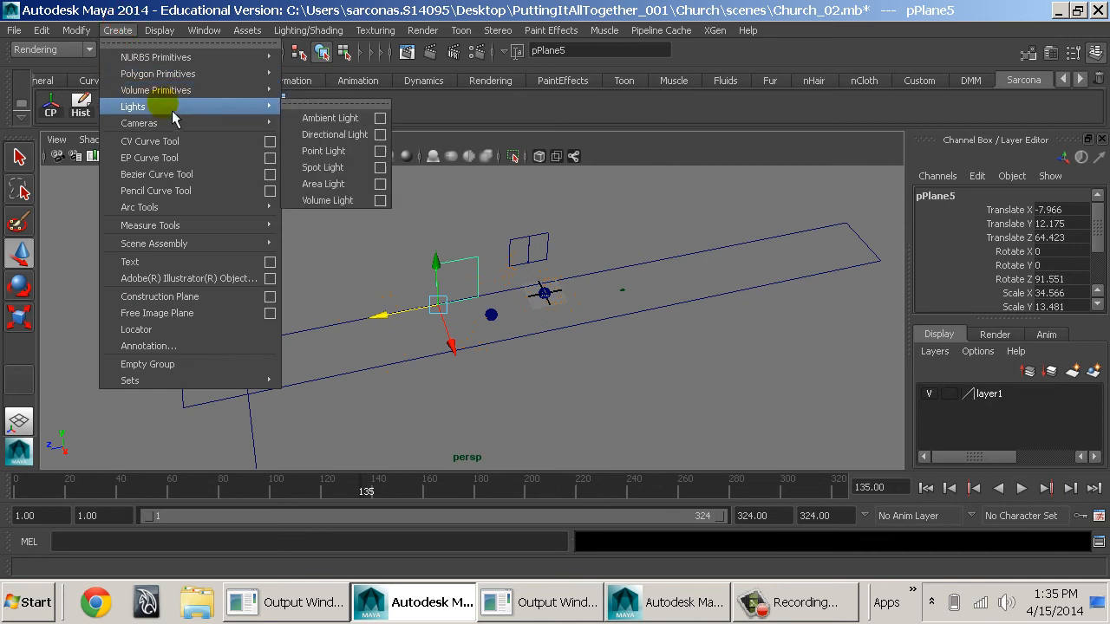
pyautogui.moveTo(243, 107)
pyautogui.click(335, 137)
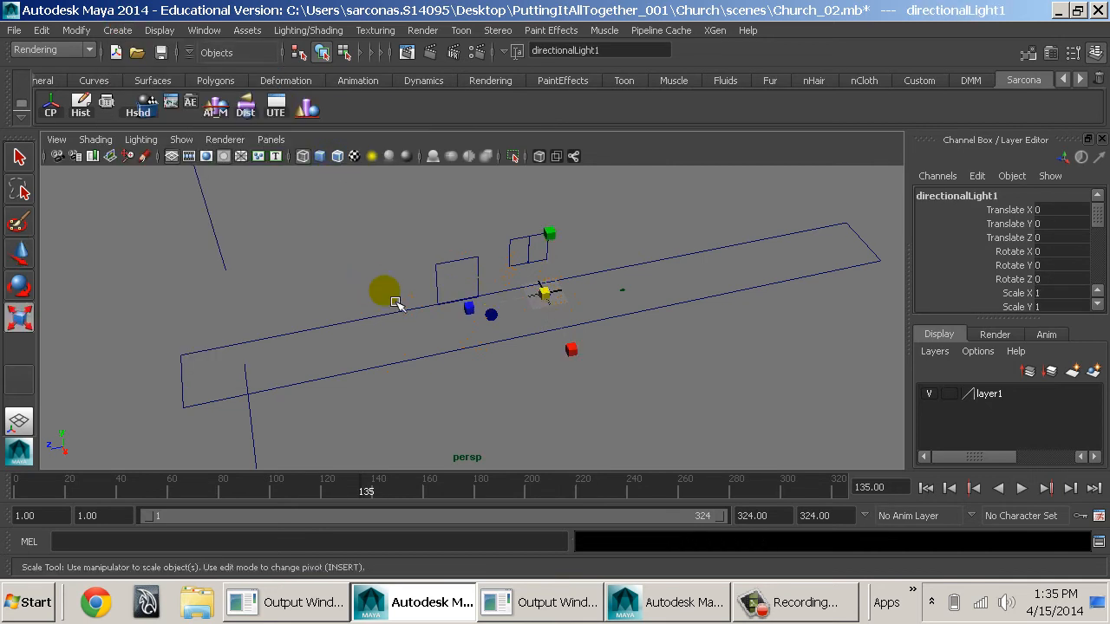
# - Scale the directional light to about 160, rotate it to about 51.1, -58.4, -93.5, and move it to about Translate X -83.3, Z 77.2
pyautogui.press('e')
pyautogui.moveTo(624, 308); pyautogui.dragTo(531, 252)
pyautogui.press('w')
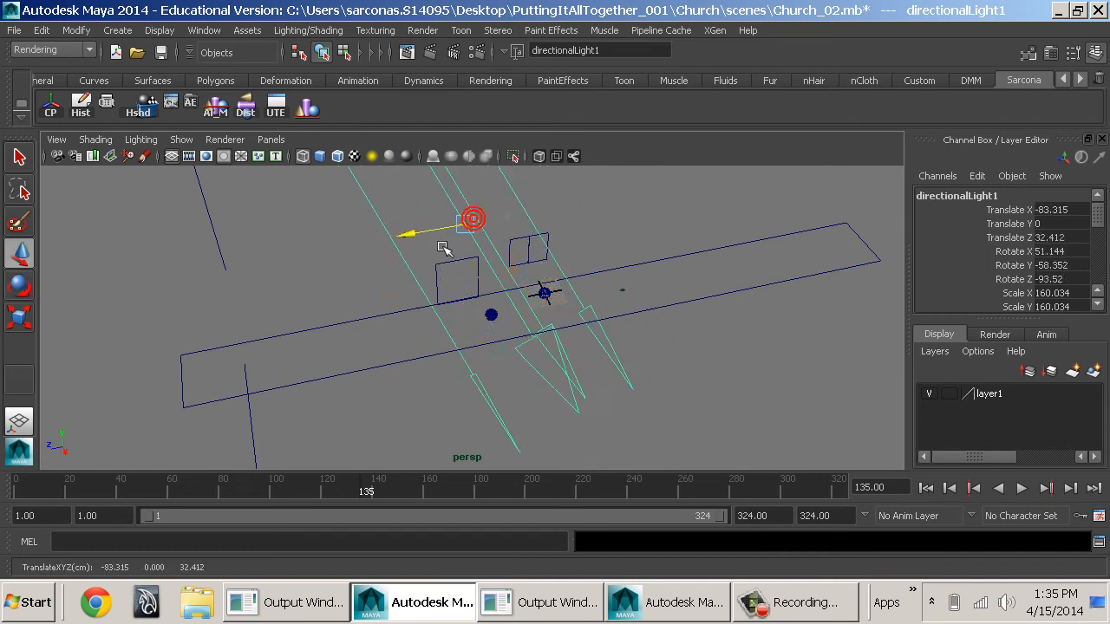
pyautogui.moveTo(443, 248); pyautogui.dragTo(379, 258)
pyautogui.keyDown('alt'); pyautogui.moveTo(494, 314); pyautogui.dragTo(263, 267); pyautogui.keyUp('alt')
pyautogui.keyDown('alt'); pyautogui.moveTo(314, 277); pyautogui.dragTo(517, 321, button='right'); pyautogui.keyUp('alt')
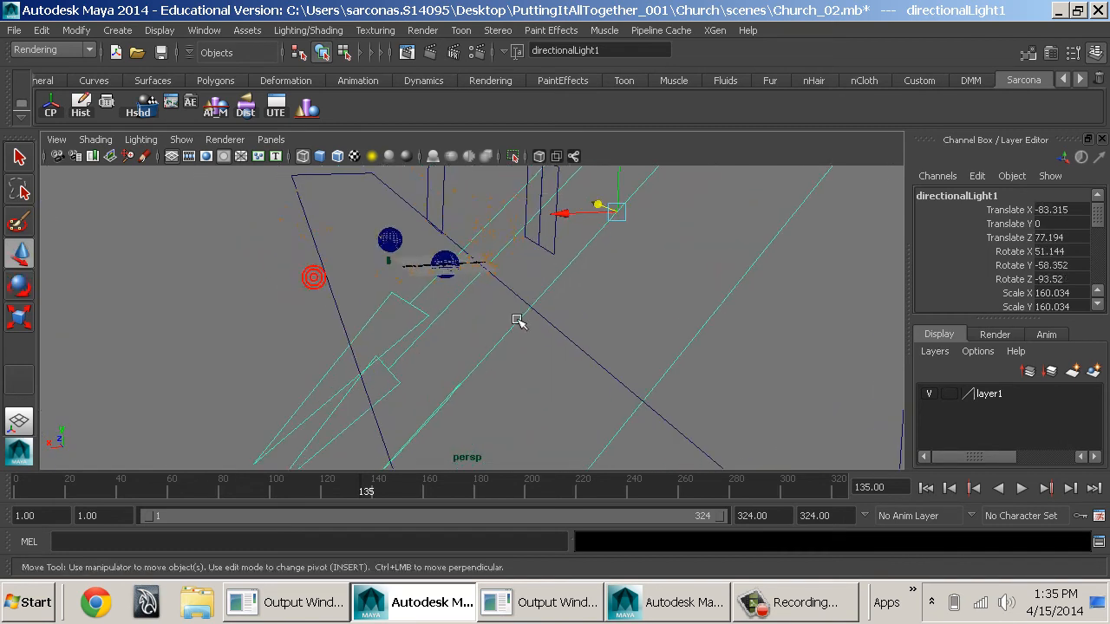
pyautogui.keyDown('alt'); pyautogui.moveTo(517, 321); pyautogui.dragTo(494, 347); pyautogui.keyUp('alt')
pyautogui.press('e')
pyautogui.click(691, 284)
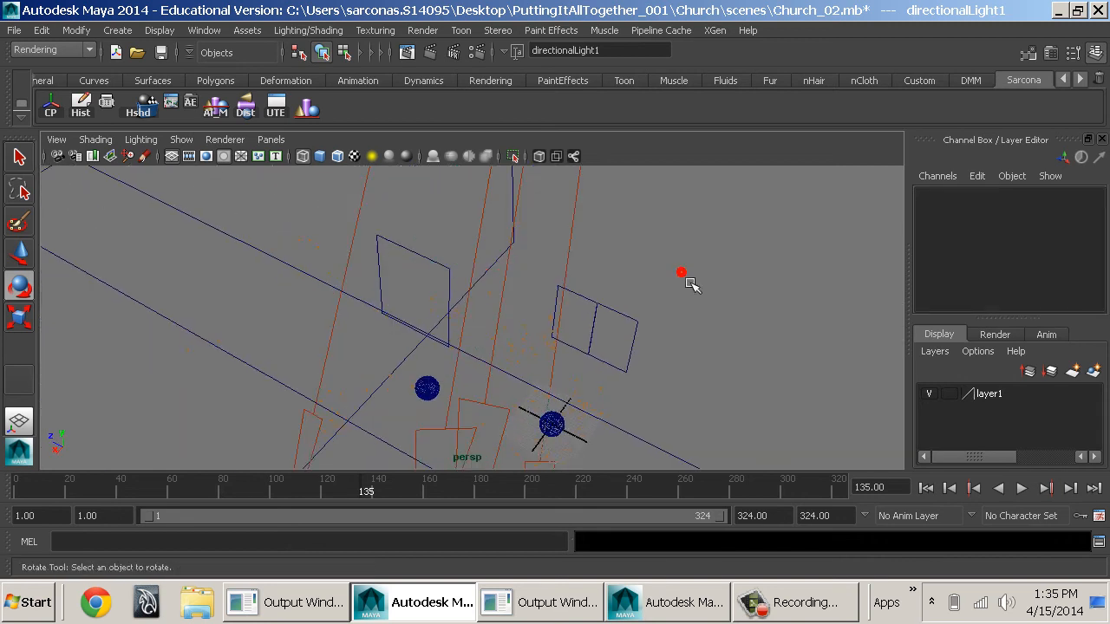
# - Select the wall plane's vertical edge nearest the doors and show Camera01_2 in wireframe beside the perspective view
pyautogui.click(447, 279)
pyautogui.moveTo(446, 279); pyautogui.dragTo(454, 136, button='right')
pyautogui.click(454, 301)
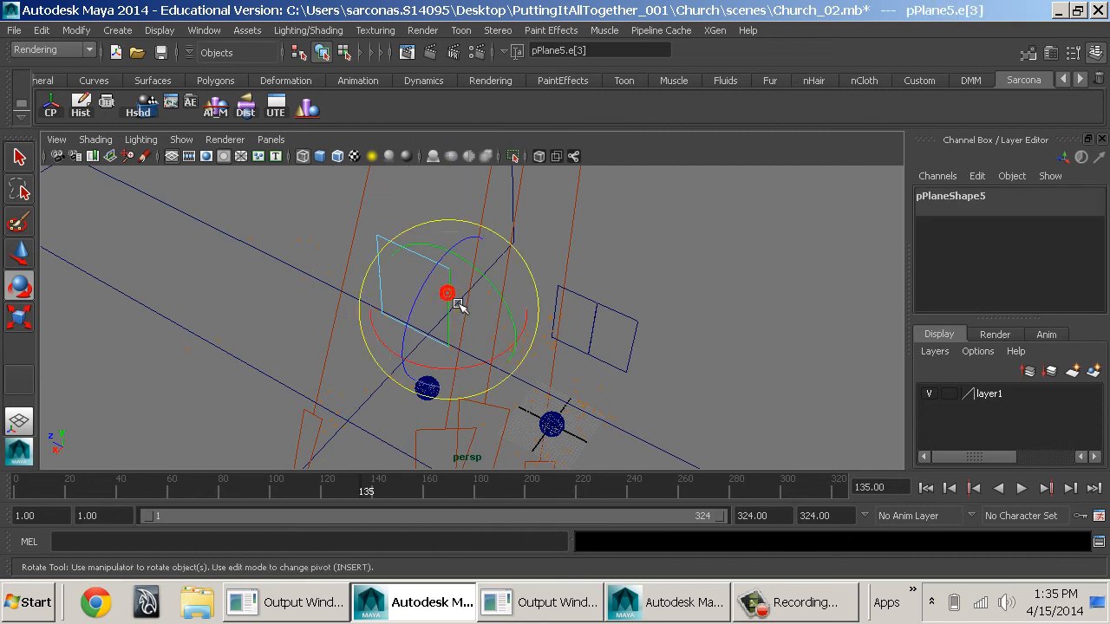
pyautogui.press('space')
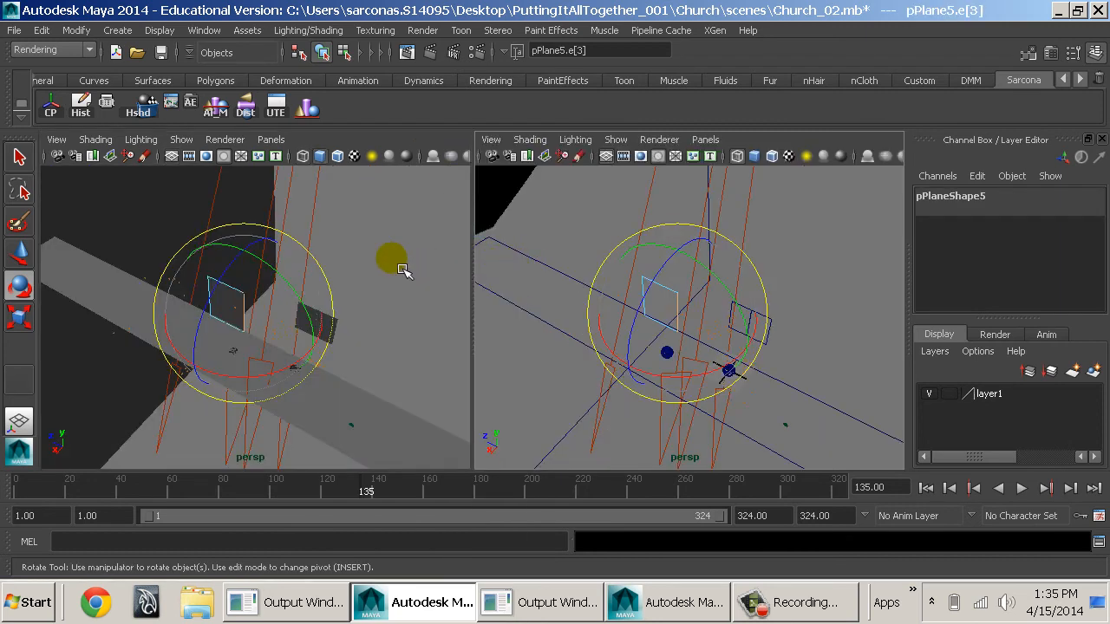
pyautogui.click(271, 139)
pyautogui.moveTo(303, 156)
pyautogui.click(429, 158)
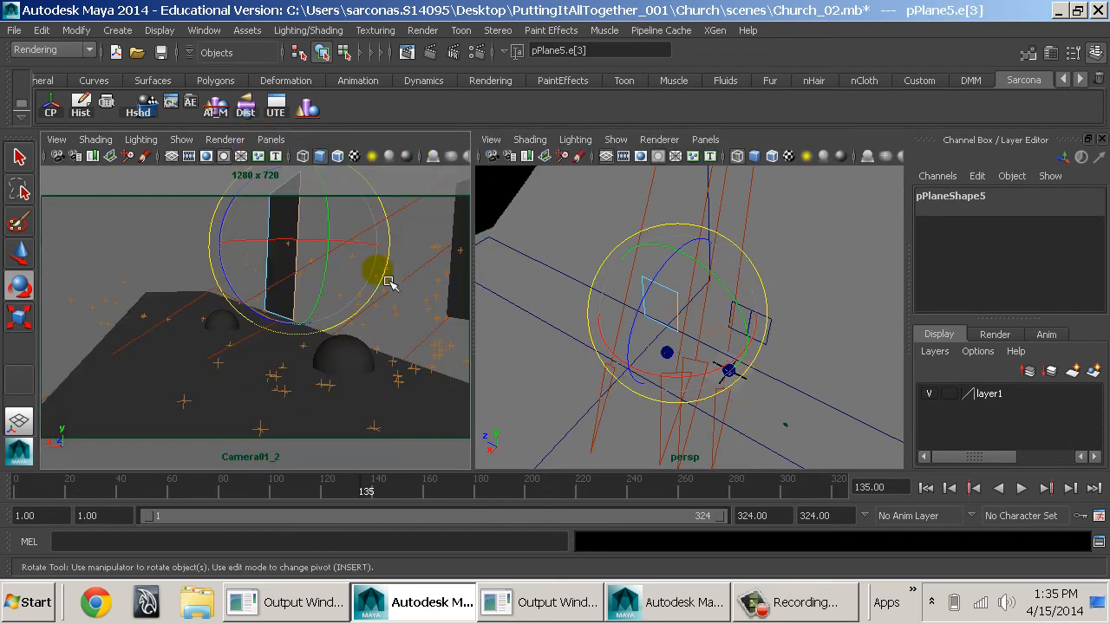
pyautogui.press('4')
pyautogui.press('w')
pyautogui.press('4')
# - Extrude the wall plane's vertical edge five times to follow the facade's recesses towards the church doors
pyautogui.press('space')
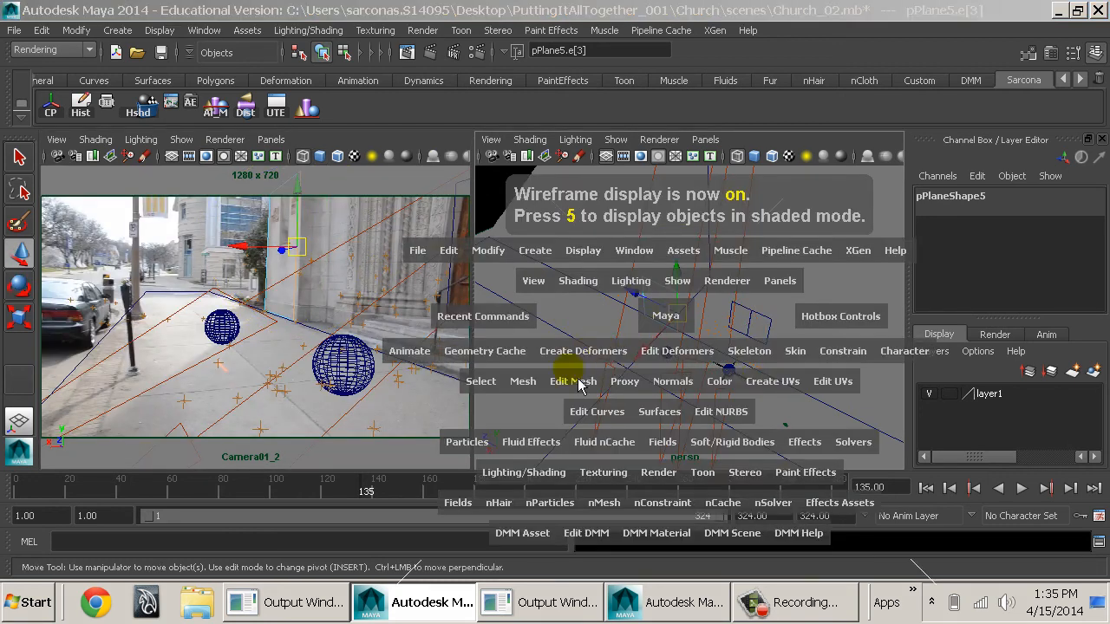
pyautogui.moveTo(573, 381); pyautogui.dragTo(640, 80)
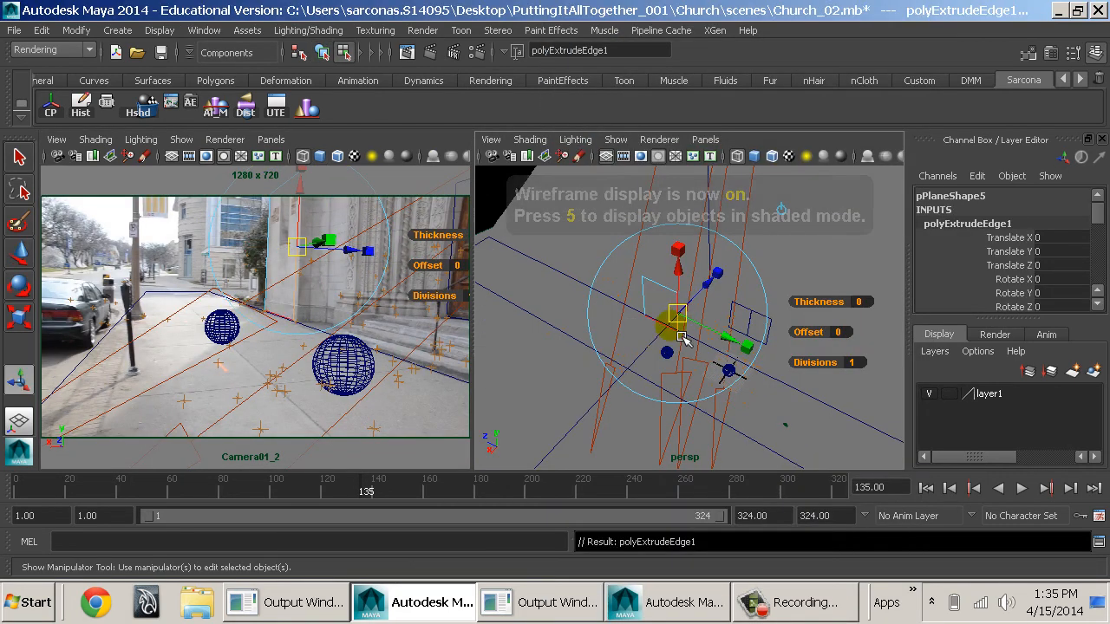
pyautogui.press('g')
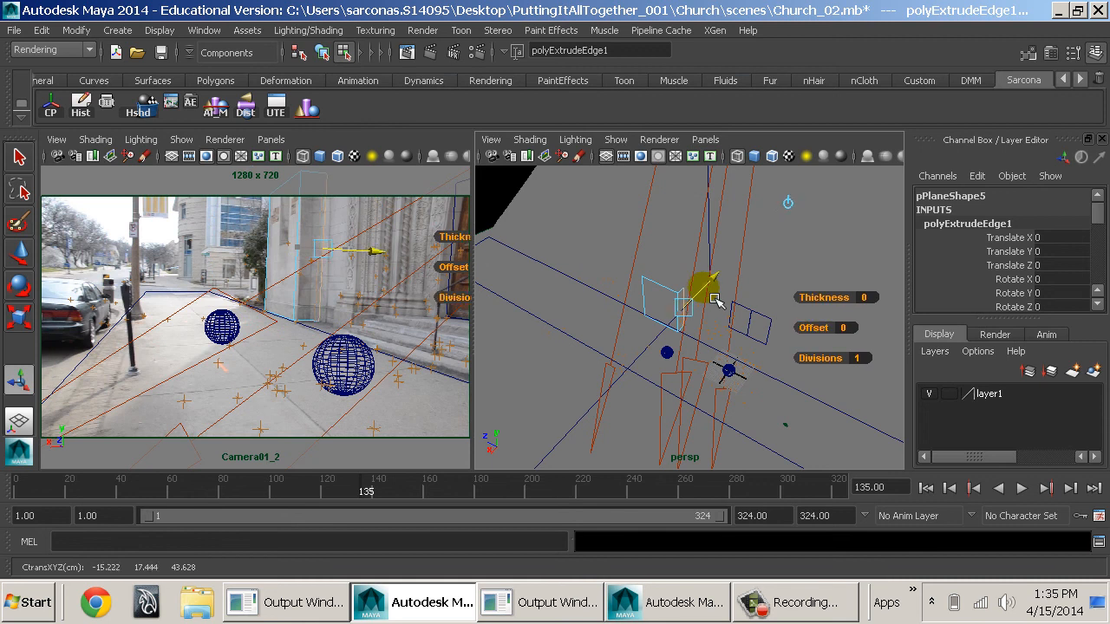
pyautogui.moveTo(660, 297); pyautogui.dragTo(673, 304)
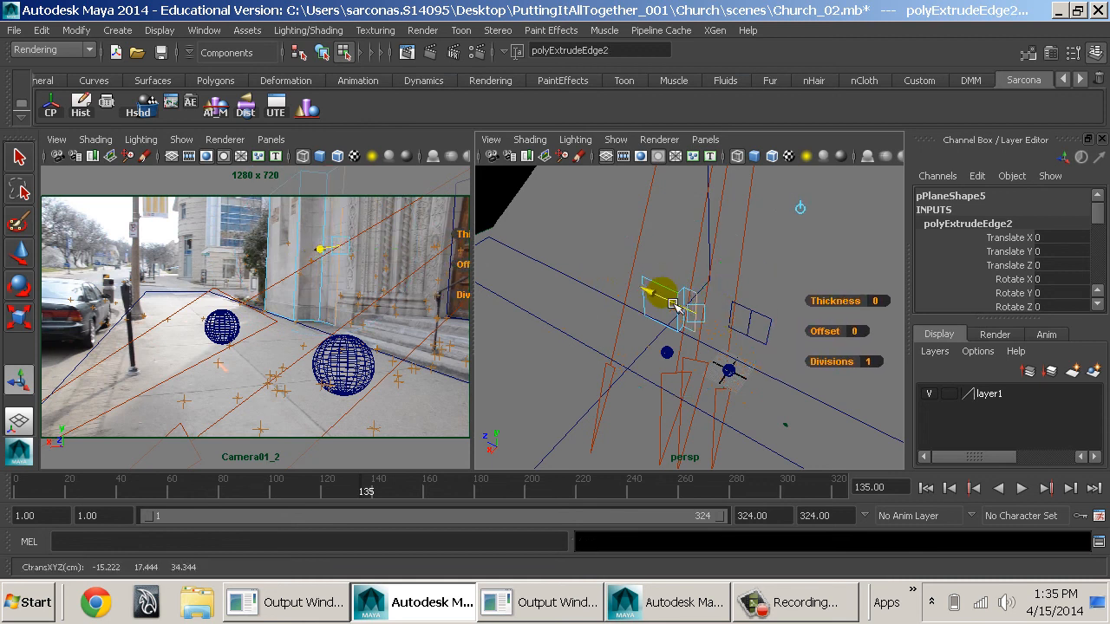
pyautogui.press('g')
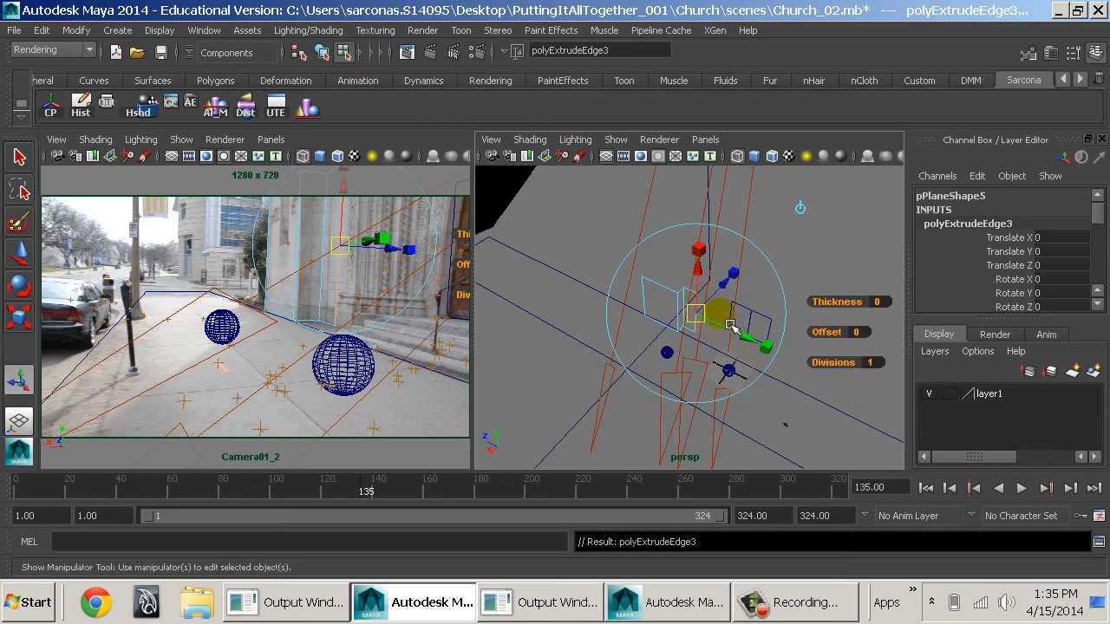
pyautogui.moveTo(735, 310); pyautogui.dragTo(764, 348)
pyautogui.press('g')
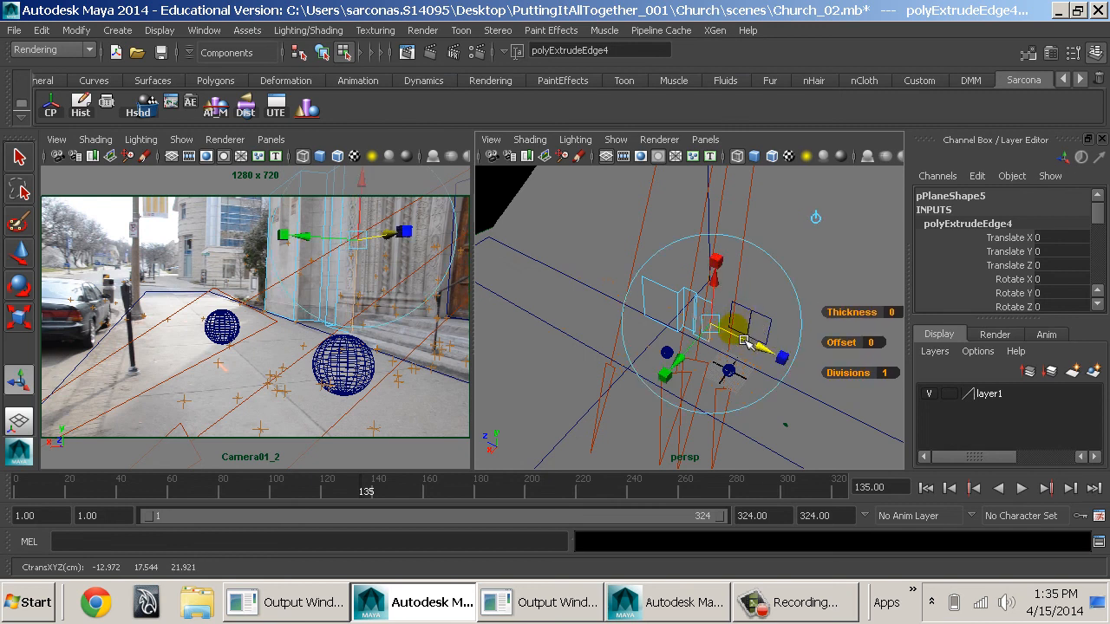
pyautogui.press('g')
pyautogui.moveTo(743, 310)
pyautogui.mouseDown()
pyautogui.moveTo(774, 344)
pyautogui.moveTo(733, 317)
pyautogui.moveTo(747, 321)
pyautogui.mouseUp()
# - Move the last extruded edge to meet the outer edge of the left-hand door plane
pyautogui.press('w')
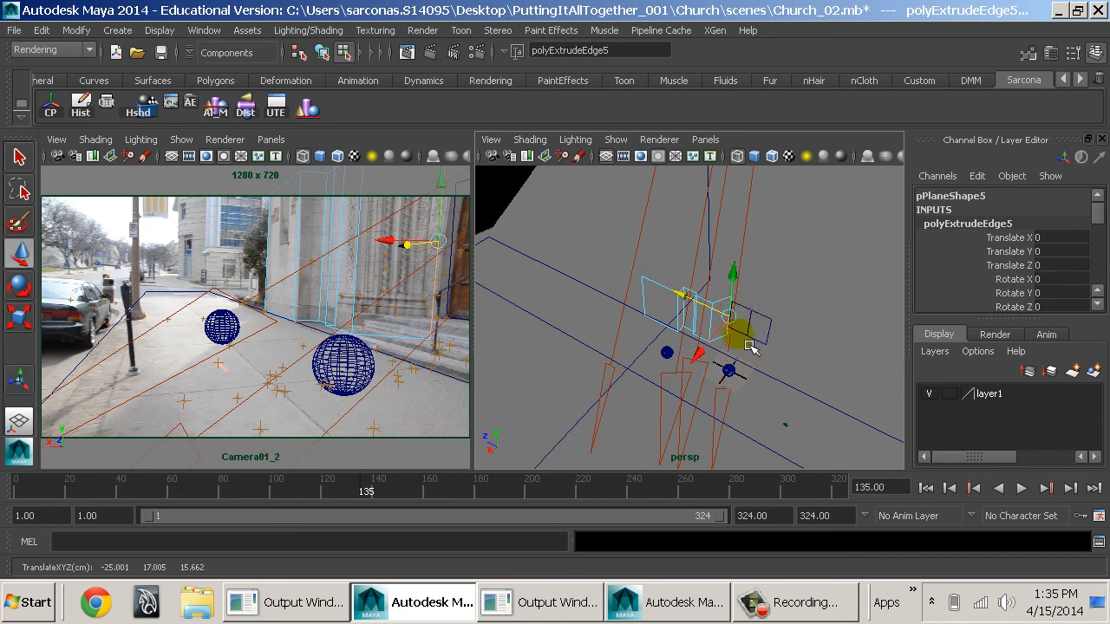
pyautogui.press('f')
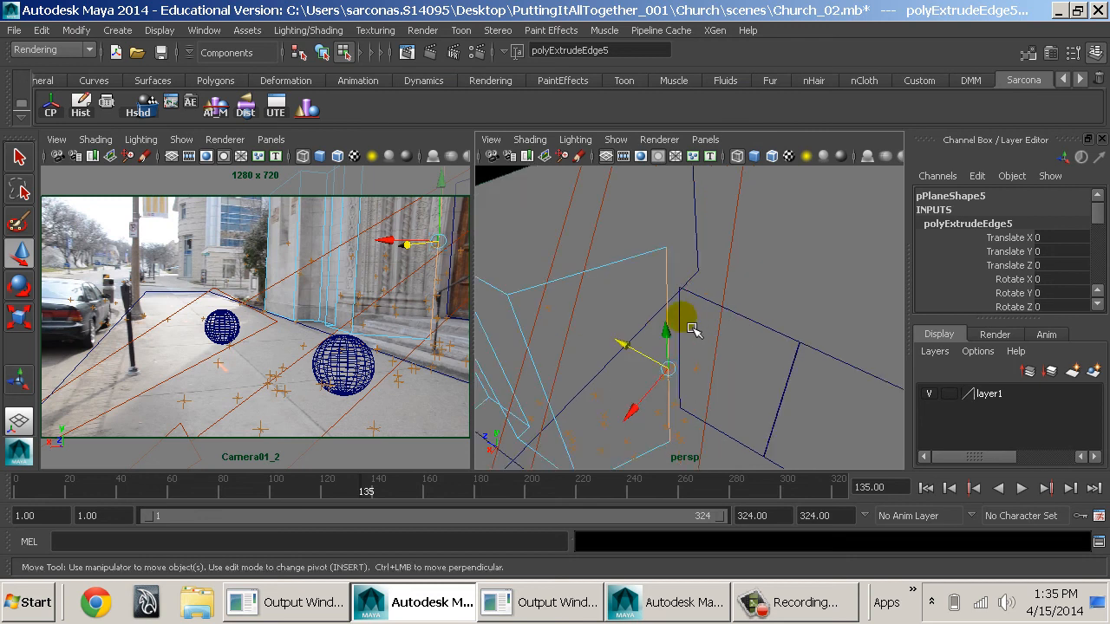
pyautogui.moveTo(691, 330); pyautogui.dragTo(694, 362)
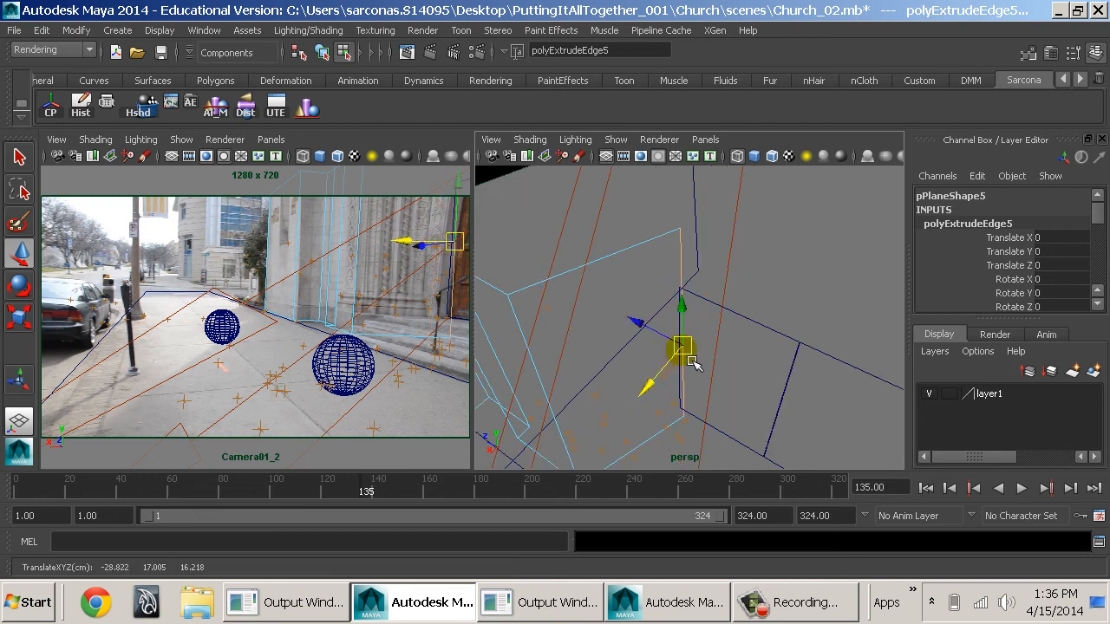
pyautogui.scroll(-4, 770, 361)
# - Raise all the top edges of the extruded wall plane to make the facade much taller, and shift them slightly along X
pyautogui.rightClick(659, 299)
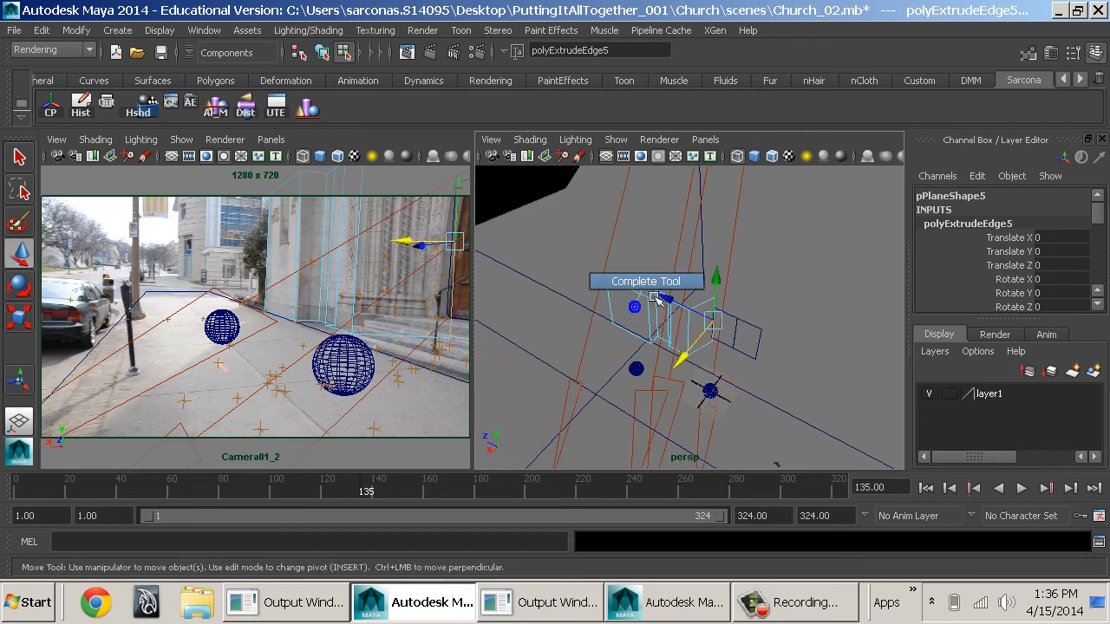
pyautogui.click(638, 297)
pyautogui.keyDown('alt'); pyautogui.moveTo(691, 283); pyautogui.dragTo(711, 252); pyautogui.keyUp('alt')
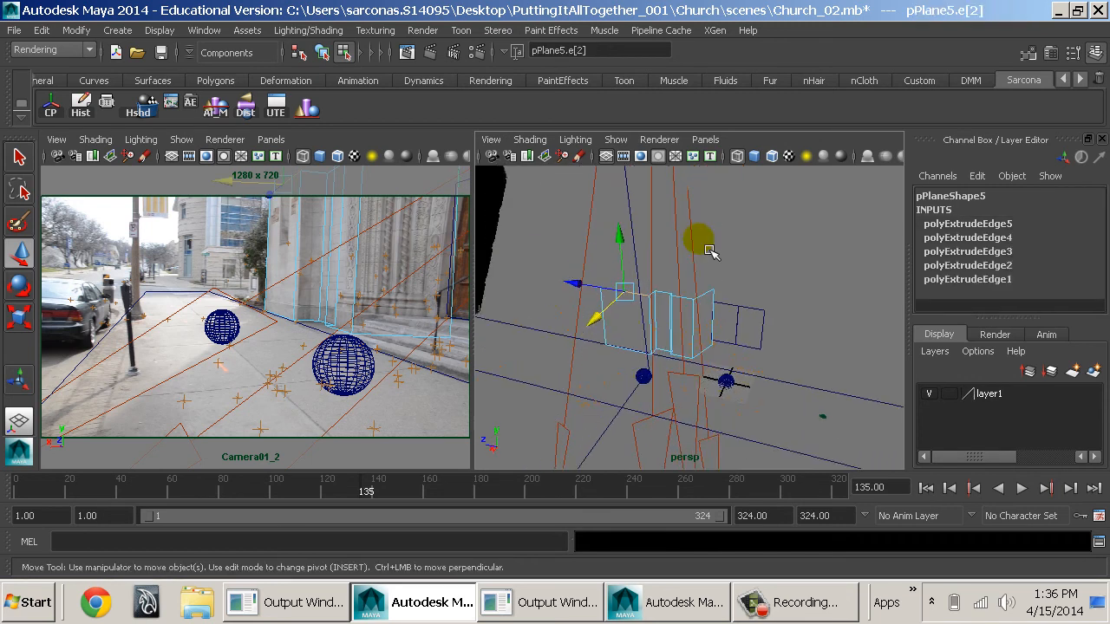
pyautogui.click(698, 247)
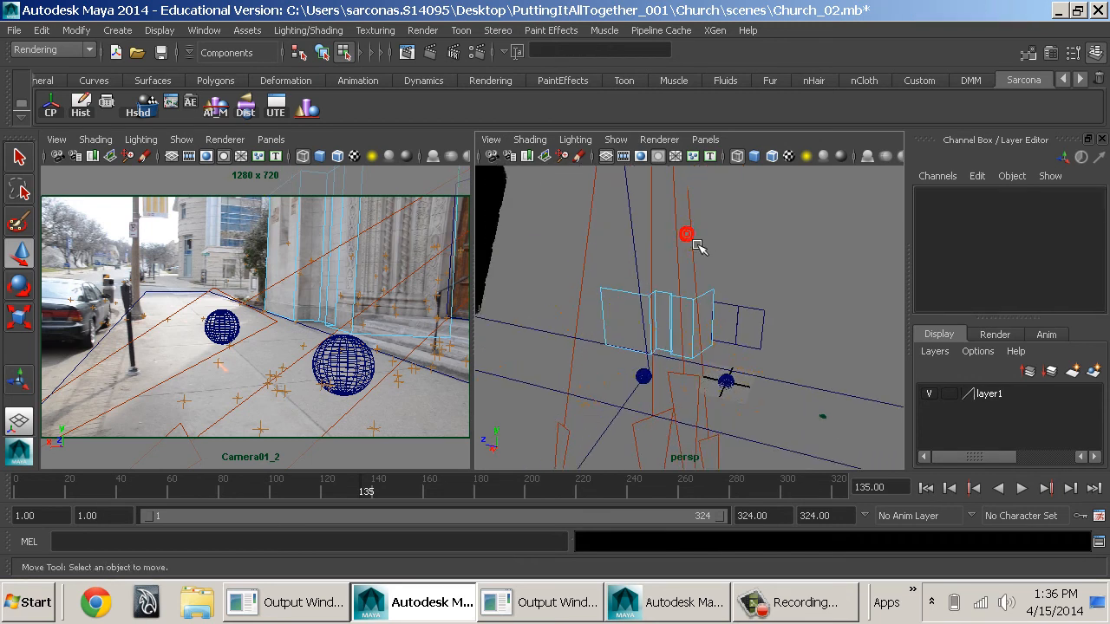
pyautogui.click(631, 305)
pyautogui.keyDown('alt'); pyautogui.moveTo(673, 301); pyautogui.dragTo(709, 300); pyautogui.keyUp('alt')
pyautogui.moveTo(710, 300); pyautogui.dragTo(717, 149, button='right')
pyautogui.click(718, 300)
pyautogui.click(695, 291)
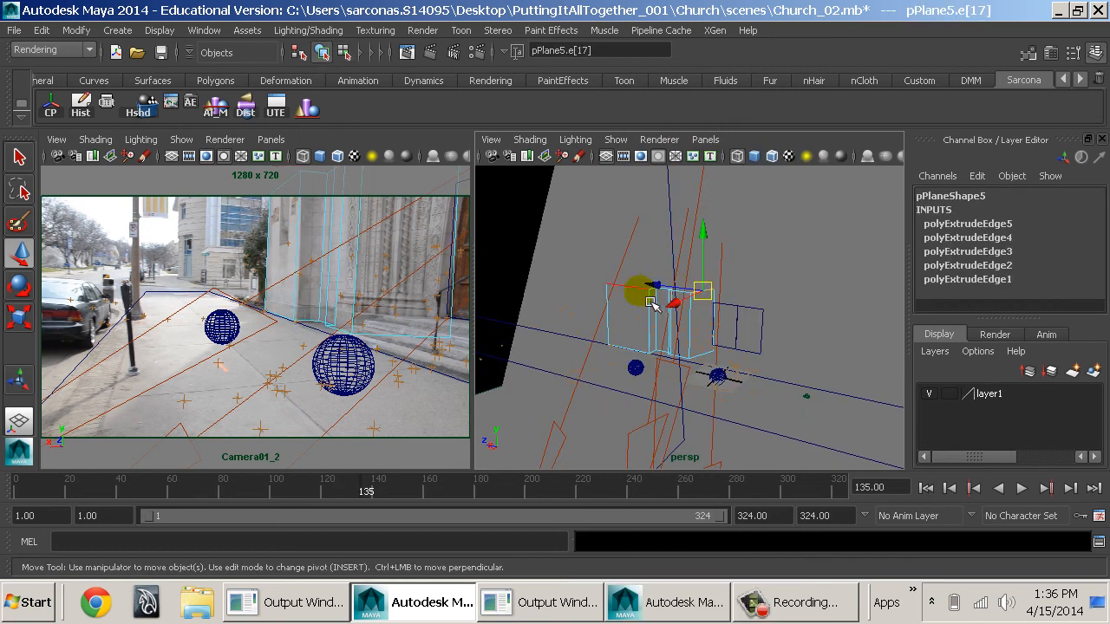
pyautogui.click(641, 299)
pyautogui.moveTo(664, 247); pyautogui.dragTo(722, 251)
pyautogui.keyDown('alt'); pyautogui.moveTo(688, 229); pyautogui.dragTo(727, 453, button='middle'); pyautogui.keyUp('alt')
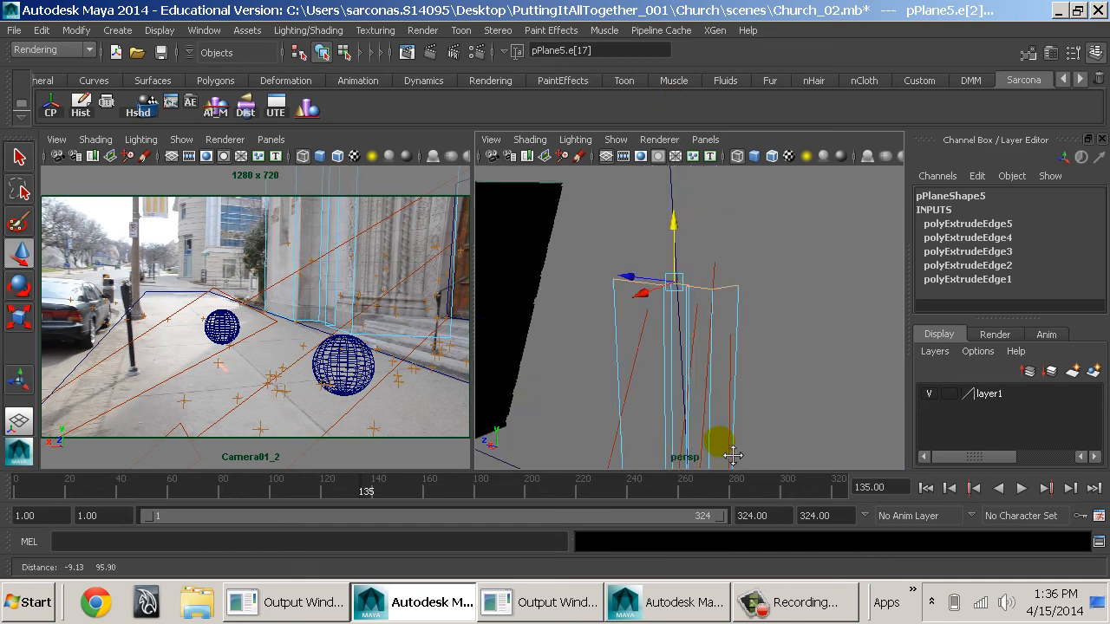
pyautogui.moveTo(657, 301); pyautogui.dragTo(669, 300)
pyautogui.press('F8')
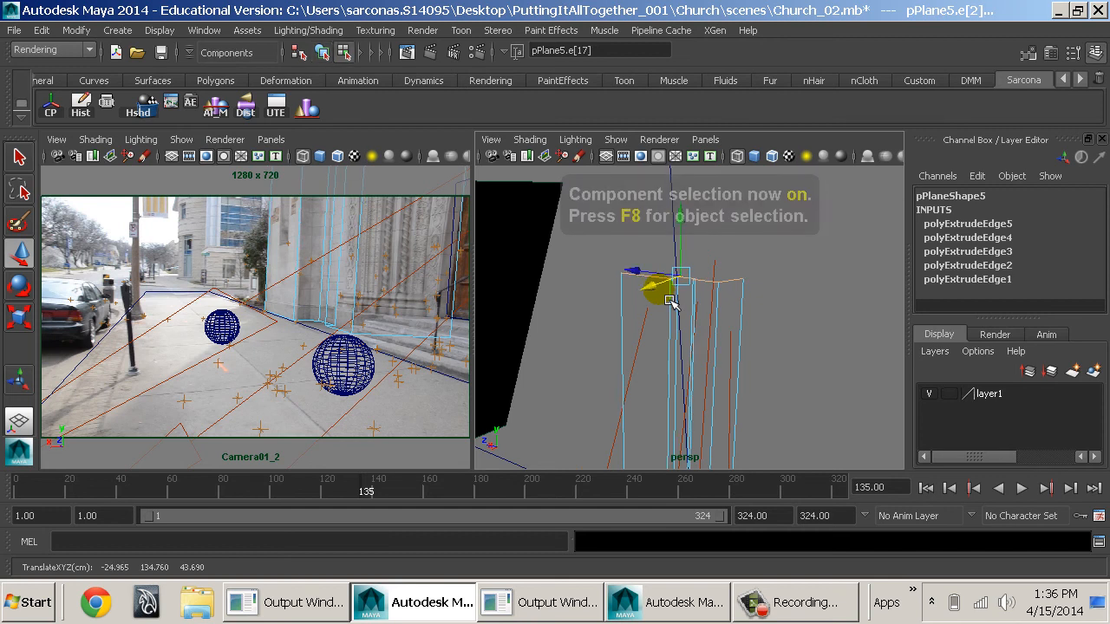
pyautogui.press('F8')
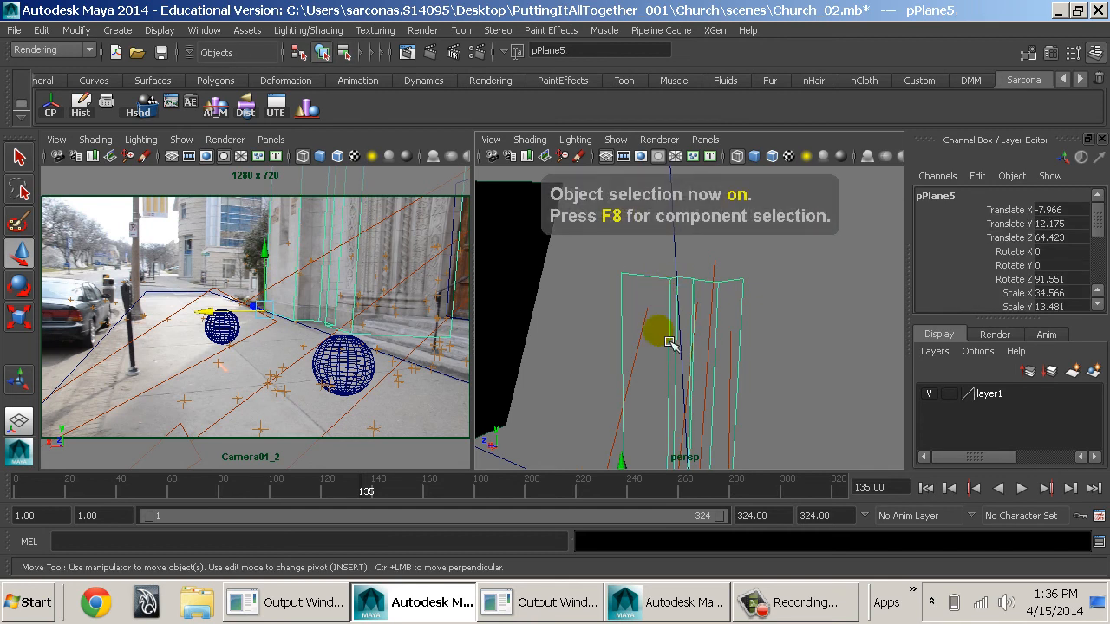
# - Enlarge the plane beside the church doors and position it to extend the tall facade beyond them
pyautogui.keyDown('alt'); pyautogui.moveTo(668, 338); pyautogui.dragTo(755, 318); pyautogui.keyUp('alt')
pyautogui.keyDown('alt'); pyautogui.moveTo(689, 328); pyautogui.dragTo(701, 338); pyautogui.keyUp('alt')
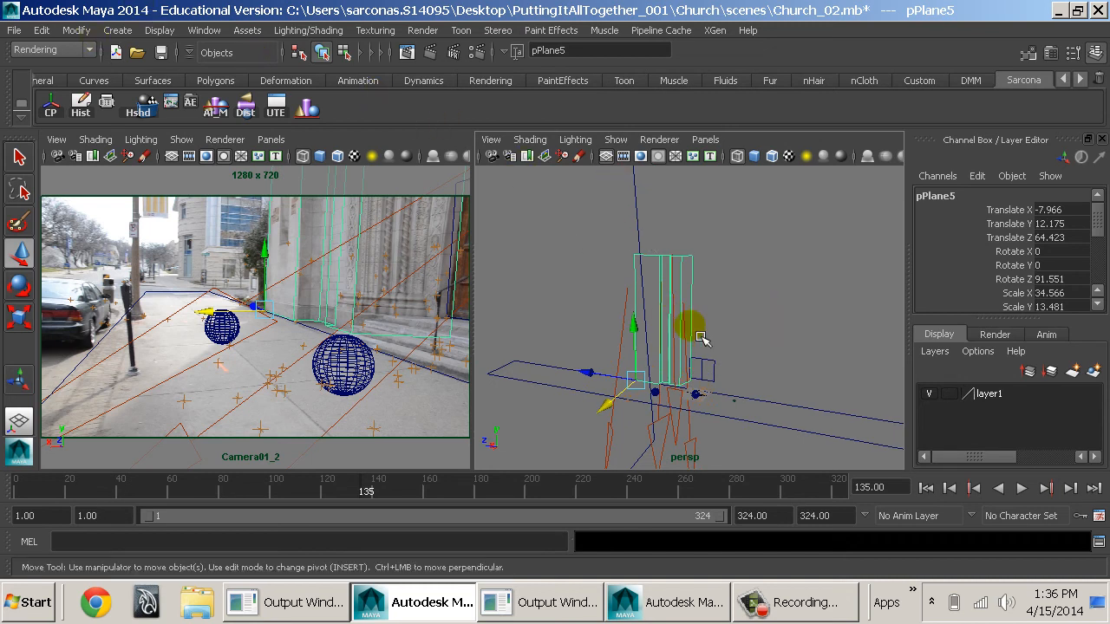
pyautogui.click(712, 370)
pyautogui.moveTo(706, 397); pyautogui.dragTo(721, 375)
pyautogui.press('r')
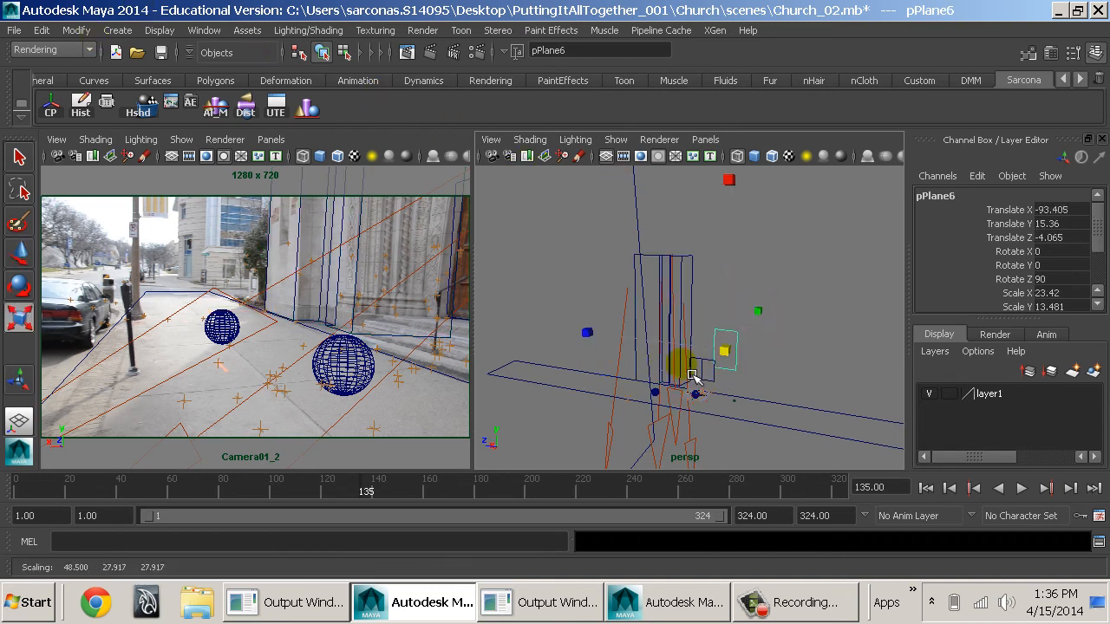
pyautogui.moveTo(688, 377); pyautogui.dragTo(820, 376, button='middle')
pyautogui.keyDown('alt'); pyautogui.moveTo(681, 335); pyautogui.dragTo(717, 376); pyautogui.keyUp('alt')
pyautogui.press('w')
pyautogui.moveTo(650, 354); pyautogui.dragTo(691, 364)
pyautogui.keyDown('alt'); pyautogui.moveTo(768, 376); pyautogui.dragTo(730, 311); pyautogui.keyUp('alt')
pyautogui.moveTo(704, 376); pyautogui.dragTo(697, 380)
pyautogui.keyDown('alt'); pyautogui.moveTo(697, 381); pyautogui.dragTo(695, 422); pyautogui.keyUp('alt')
pyautogui.keyDown('alt'); pyautogui.moveTo(681, 384); pyautogui.dragTo(713, 360); pyautogui.keyUp('alt')
# - Turn off Casts Shadows in the Render Stats of the large upright plane pPlane4
pyautogui.click(733, 199)
pyautogui.hotkey('ctrl', 'a')
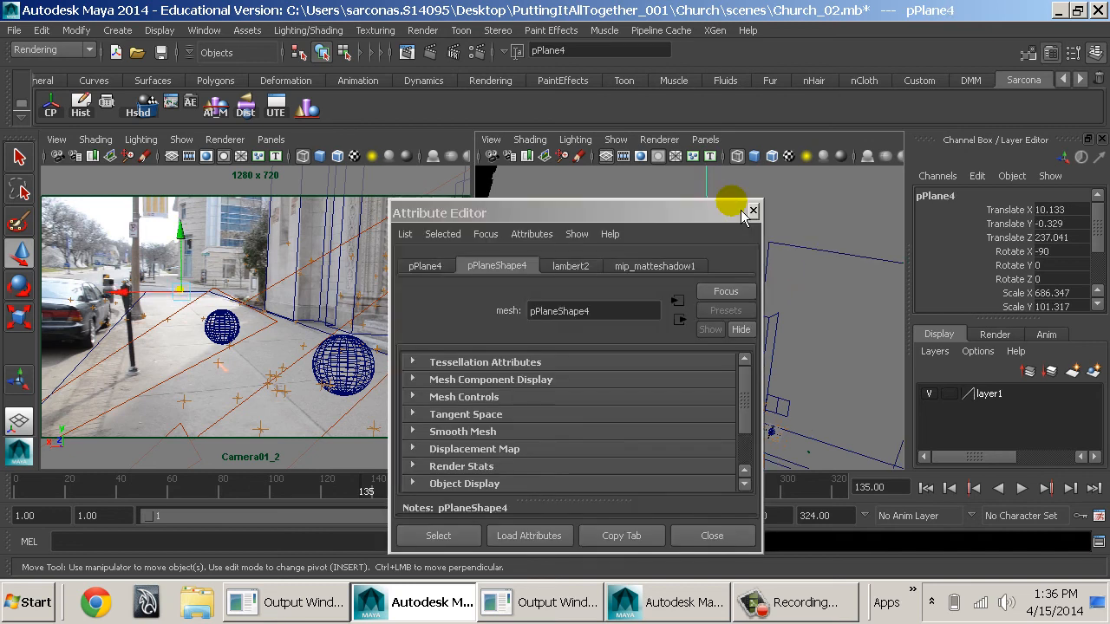
pyautogui.click(538, 210)
pyautogui.moveTo(545, 222); pyautogui.dragTo(446, 97)
pyautogui.scroll(-2, 373, 303)
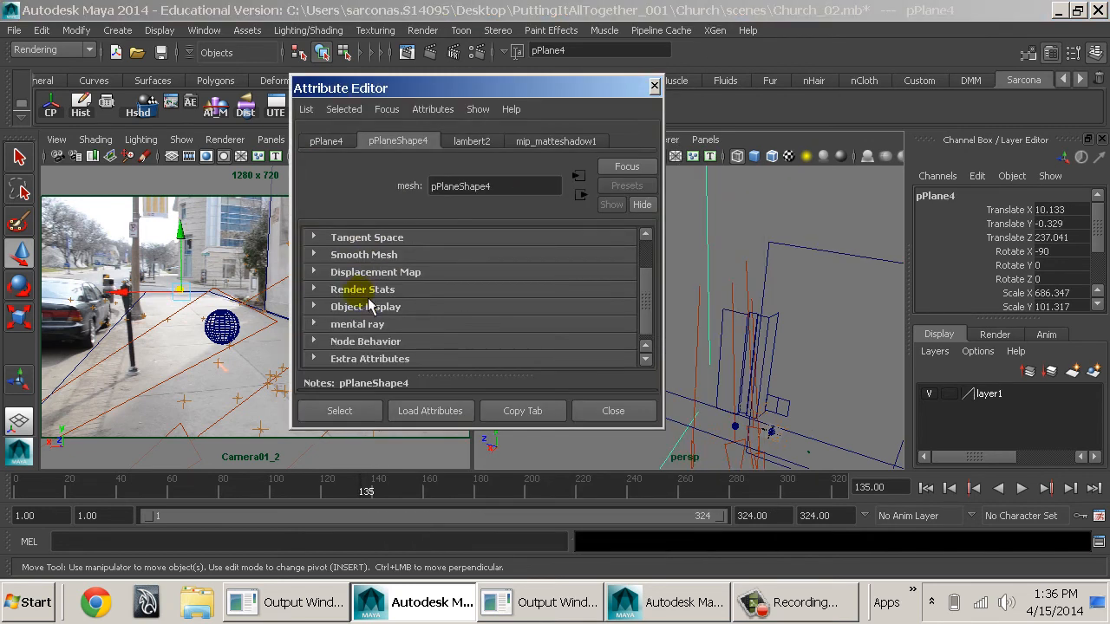
pyautogui.click(359, 290)
pyautogui.click(496, 312)
pyautogui.click(626, 416)
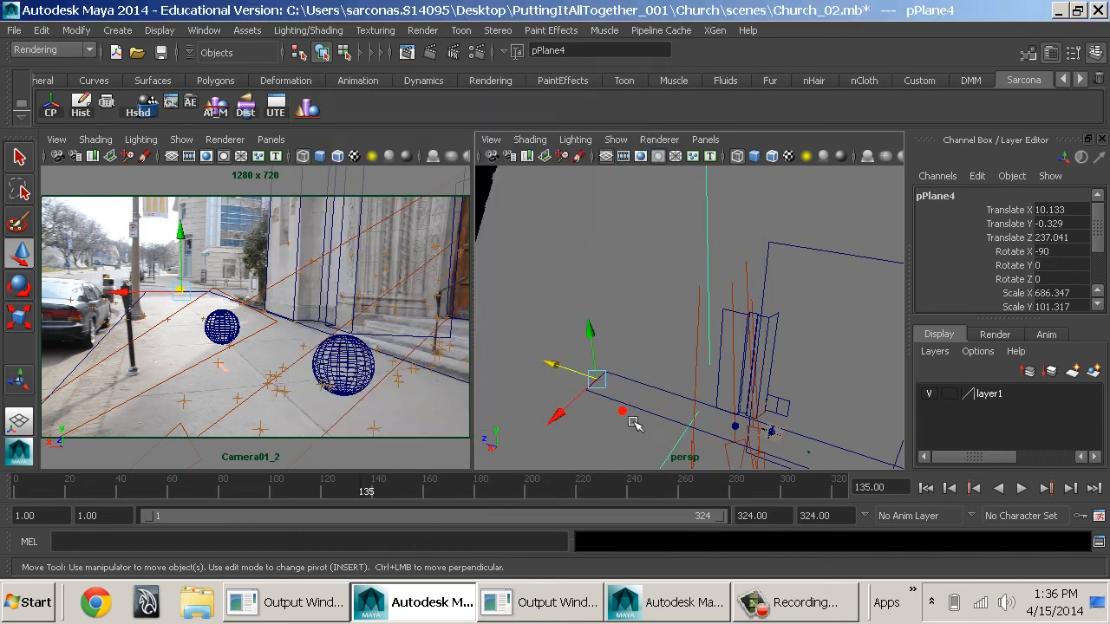
pyautogui.press('space')
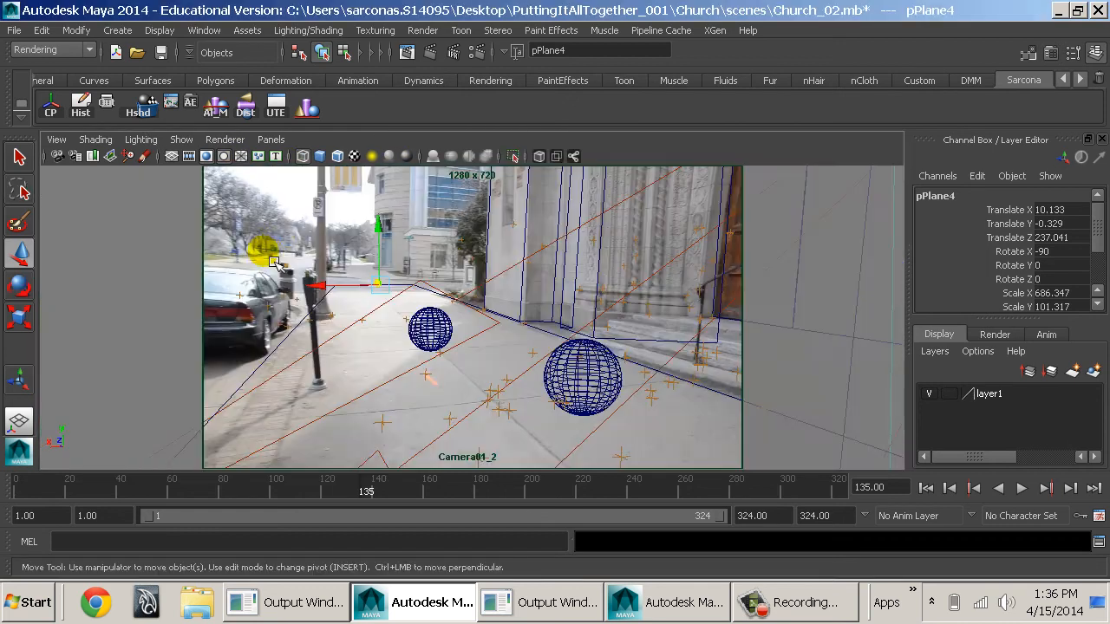
pyautogui.click(409, 53)
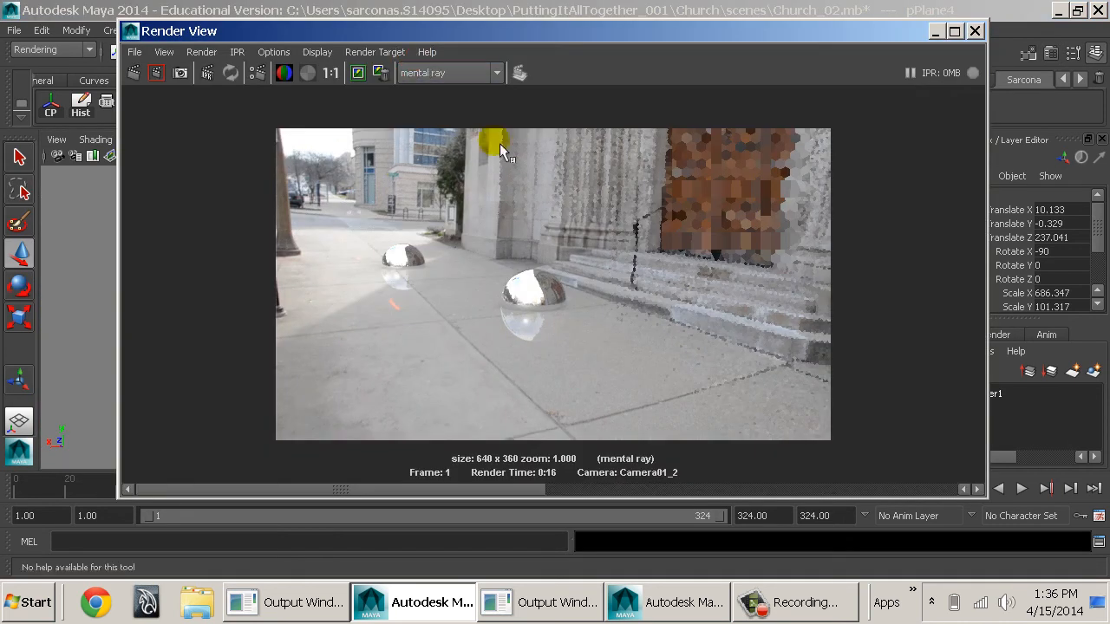
pyautogui.click(974, 30)
# - Check the directional light's raytrace shadow attributes
pyautogui.click(748, 273)
pyautogui.click(752, 275)
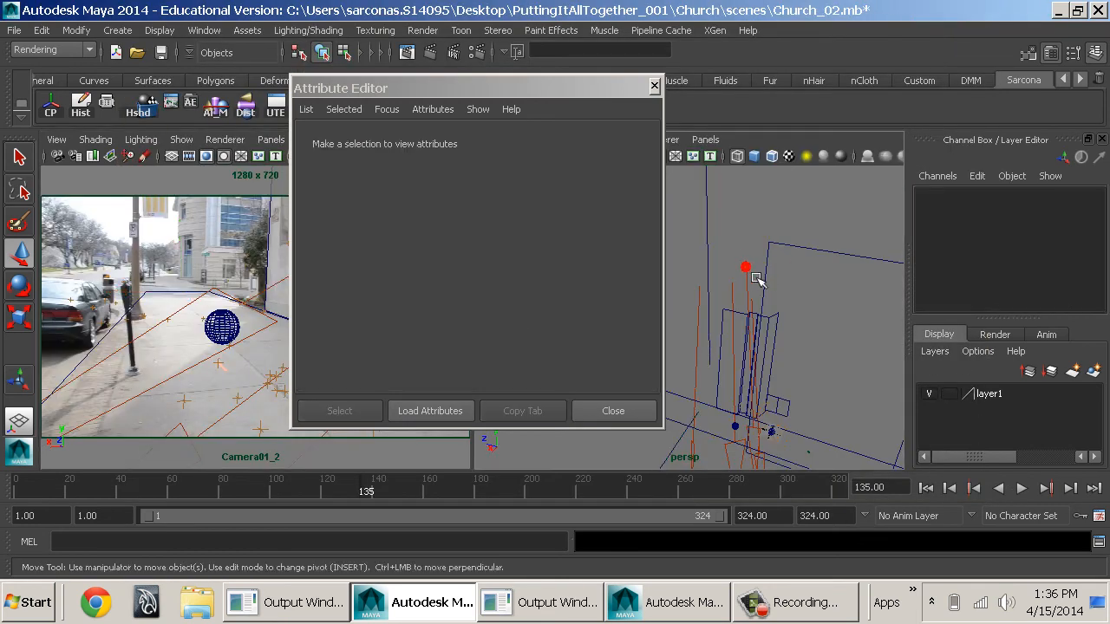
pyautogui.scroll(-5, 544, 311)
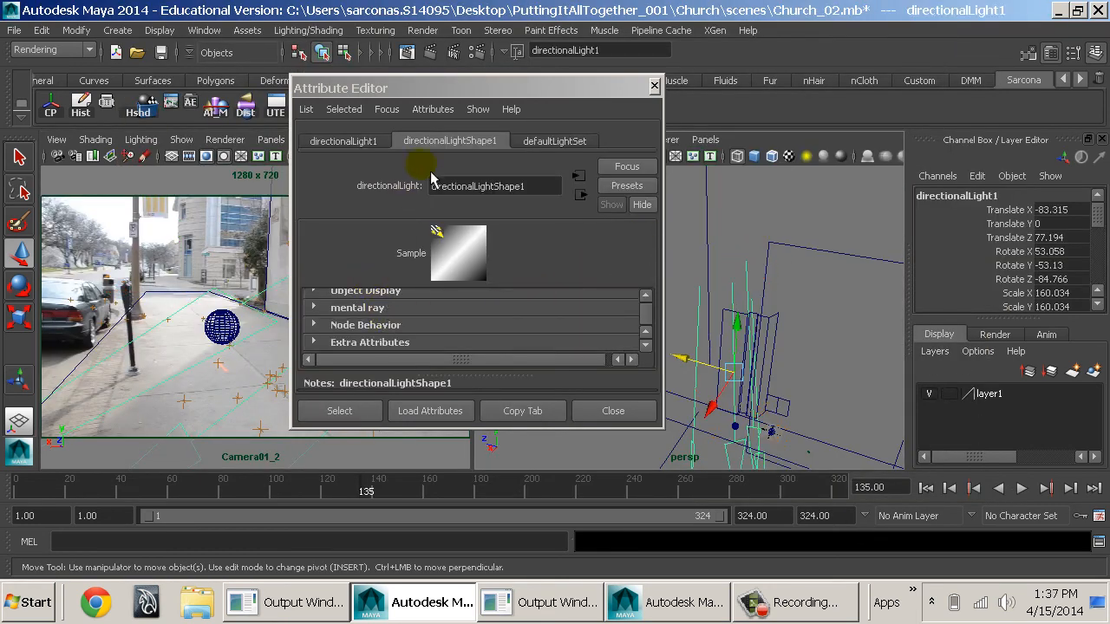
pyautogui.moveTo(462, 428); pyautogui.dragTo(465, 562)
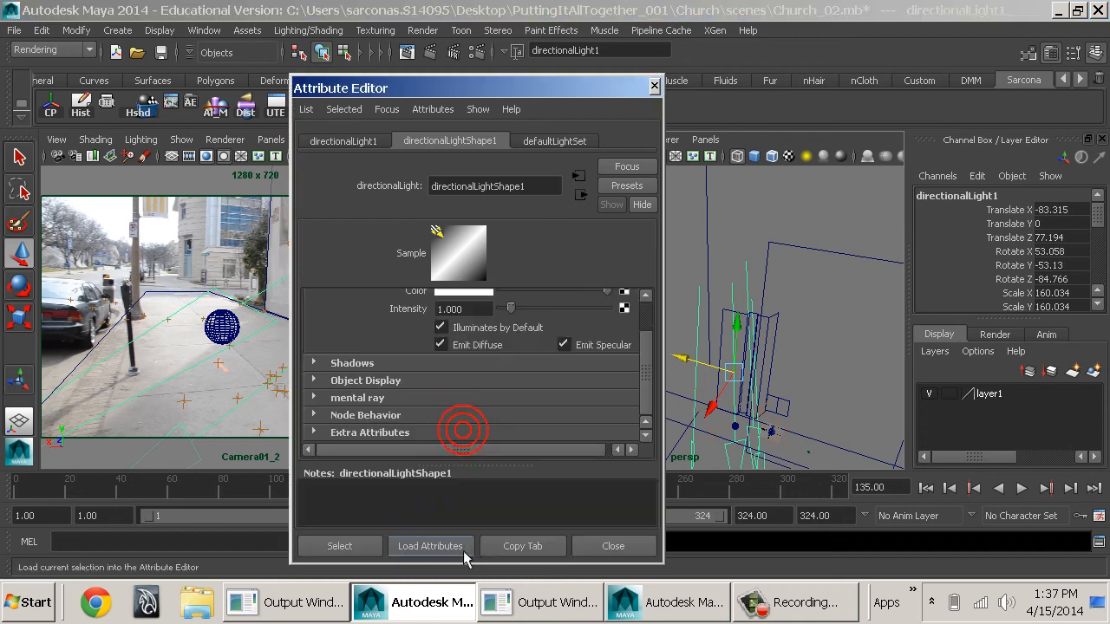
pyautogui.click(368, 364)
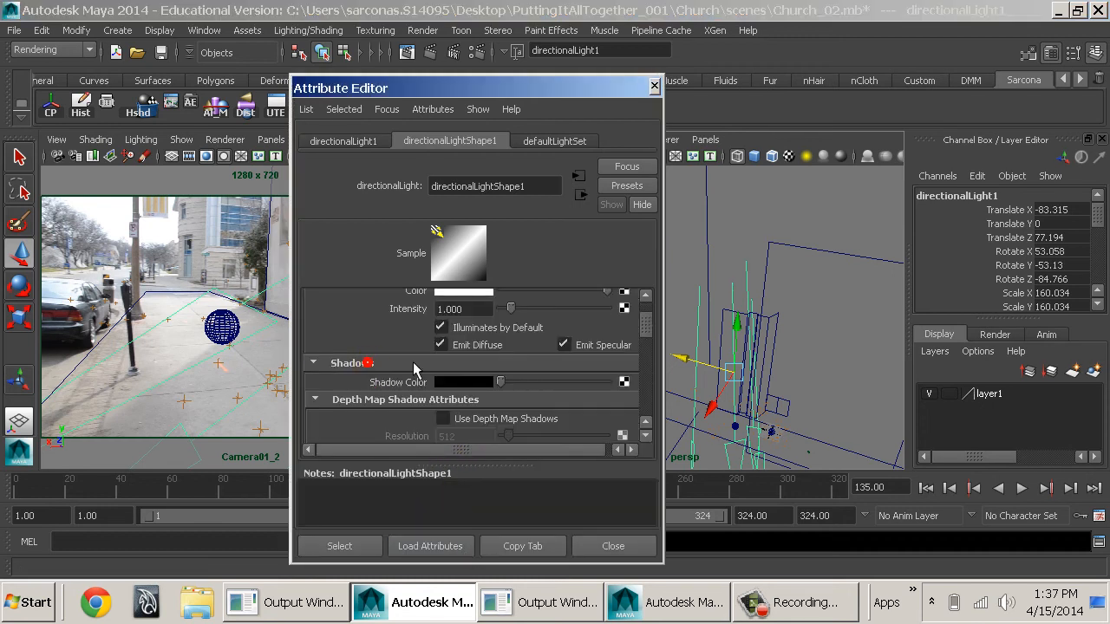
pyautogui.click(460, 403)
pyautogui.scroll(-1, 471, 391)
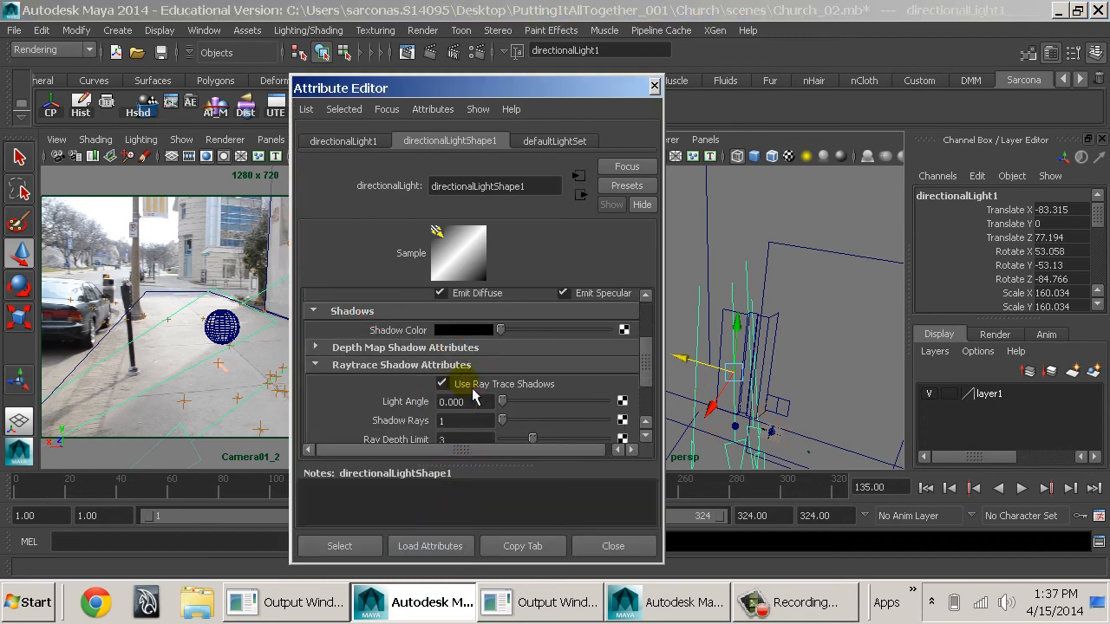
pyautogui.click(654, 87)
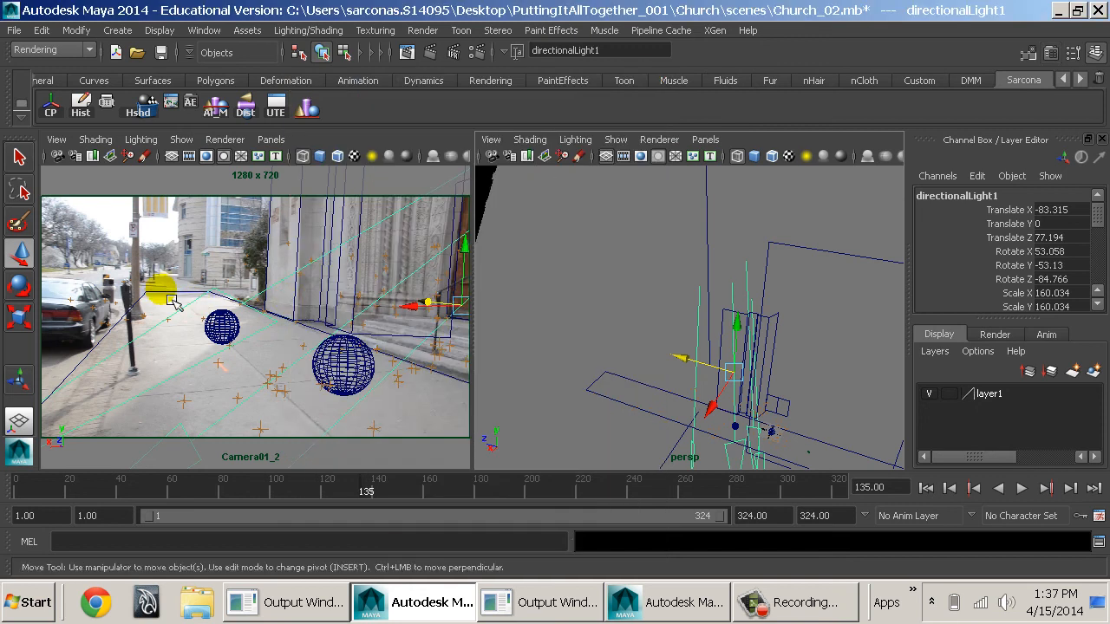
# - Render a test region around the far sphere over the previous rendered image
pyautogui.click(408, 52)
pyautogui.moveTo(378, 238); pyautogui.dragTo(445, 301)
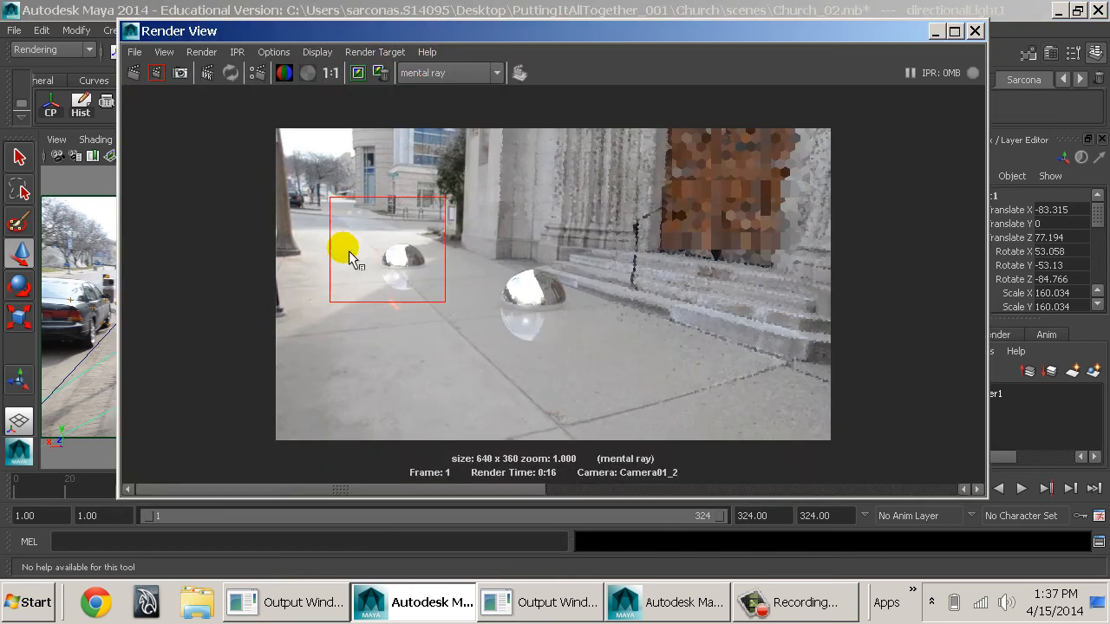
pyautogui.click(170, 78)
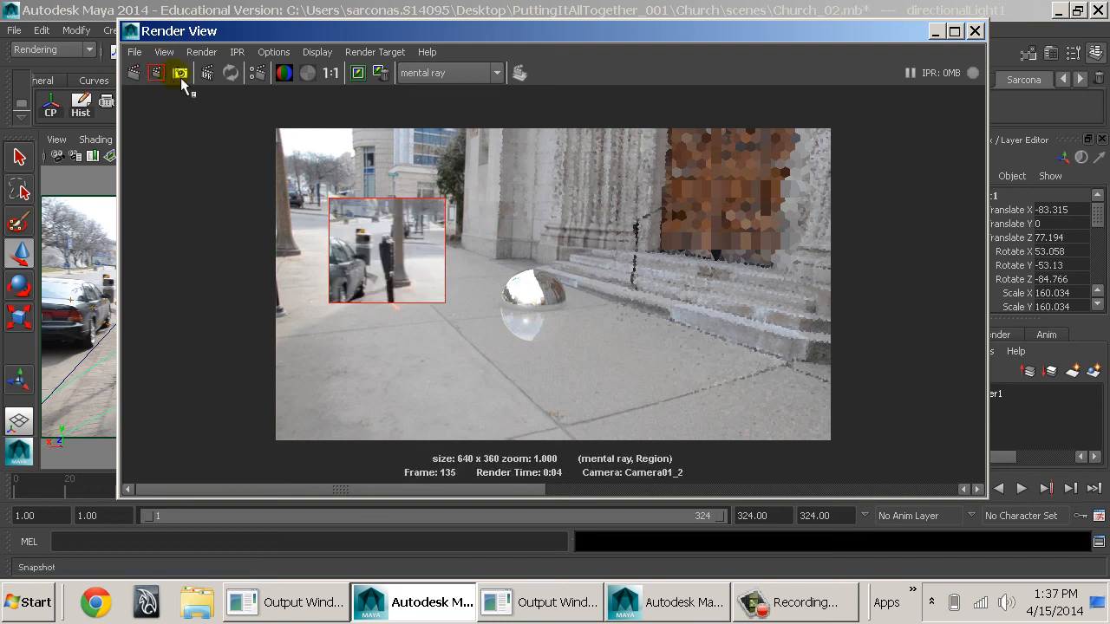
# - Take a snapshot of the Camera01_2 view at frame 135 and render a region around the far sphere
pyautogui.rightClick(182, 74)
pyautogui.click(183, 77)
pyautogui.moveTo(460, 241); pyautogui.dragTo(571, 356)
pyautogui.moveTo(430, 233); pyautogui.dragTo(582, 367)
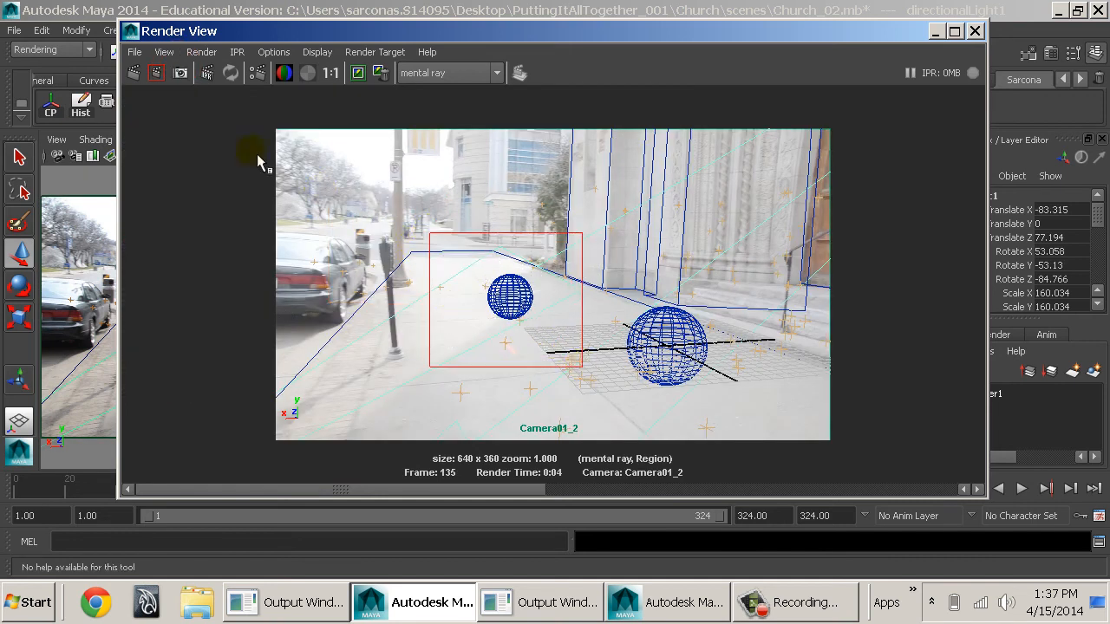
pyautogui.click(156, 74)
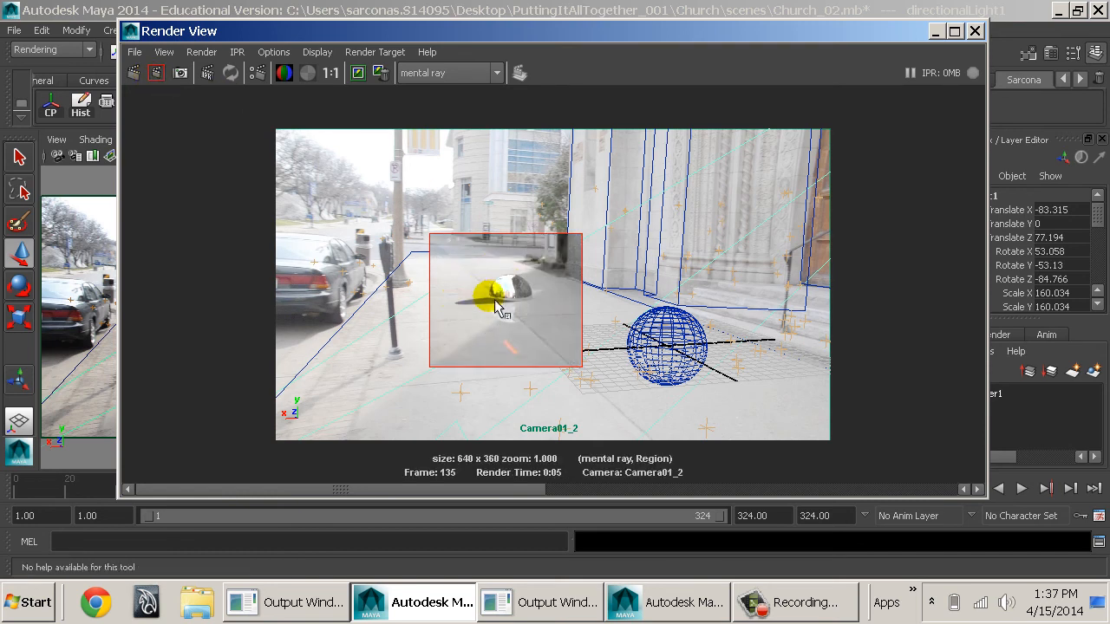
# - Rotate the directional light to about 32.8, -49.4, -69.1 and re-render the far sphere's region
pyautogui.moveTo(764, 36); pyautogui.dragTo(422, 60)
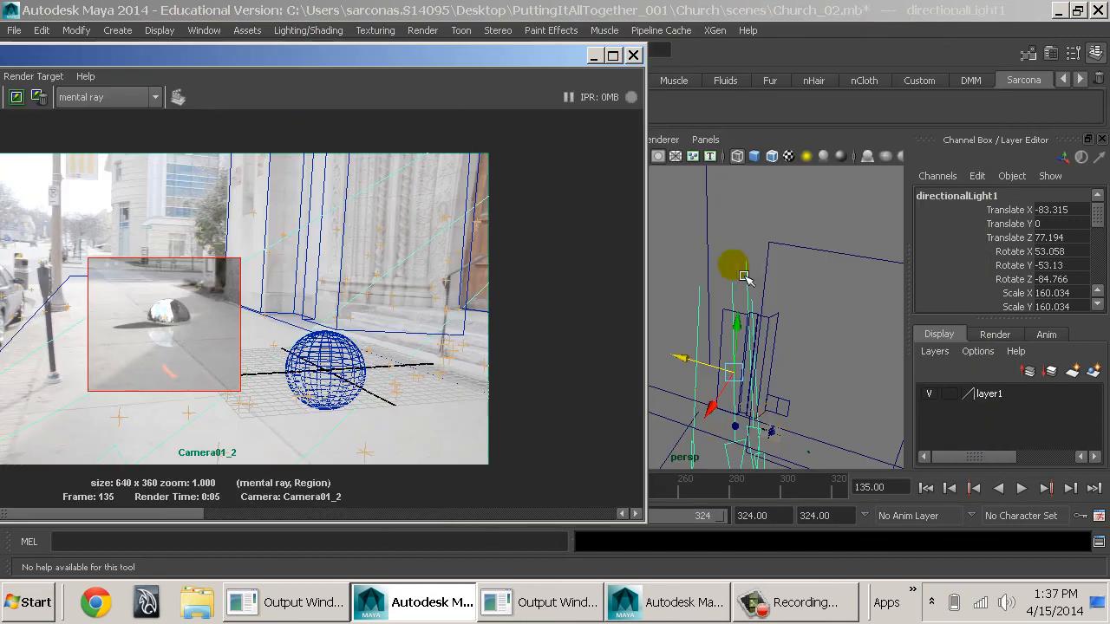
pyautogui.press('e')
pyautogui.moveTo(751, 444); pyautogui.dragTo(771, 443)
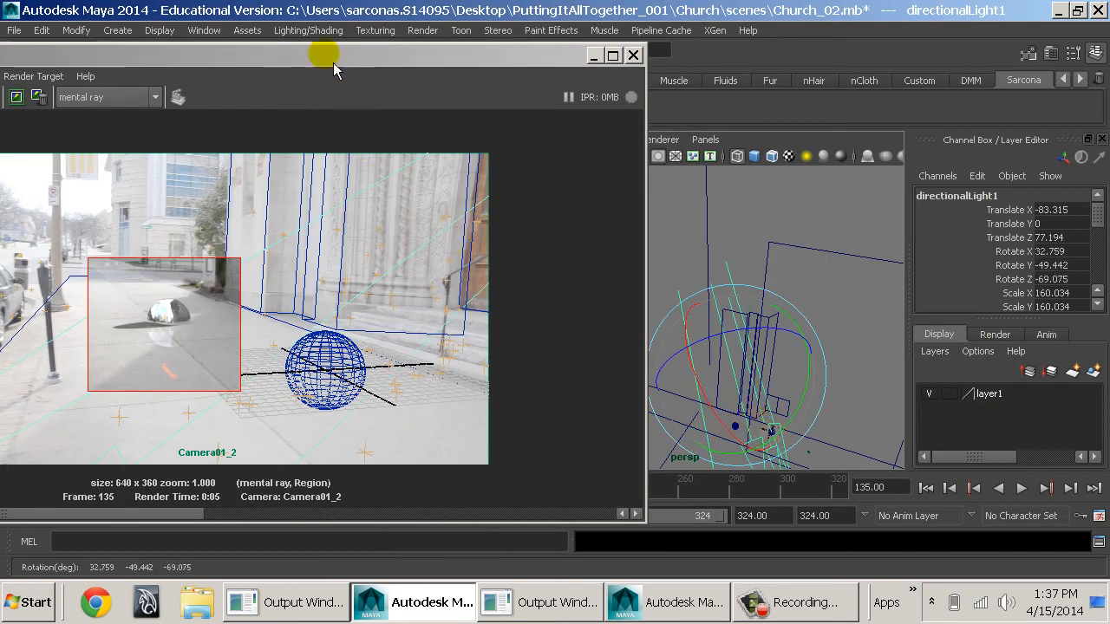
pyautogui.moveTo(335, 62); pyautogui.dragTo(503, 63)
pyautogui.moveTo(63, 55); pyautogui.dragTo(191, 51)
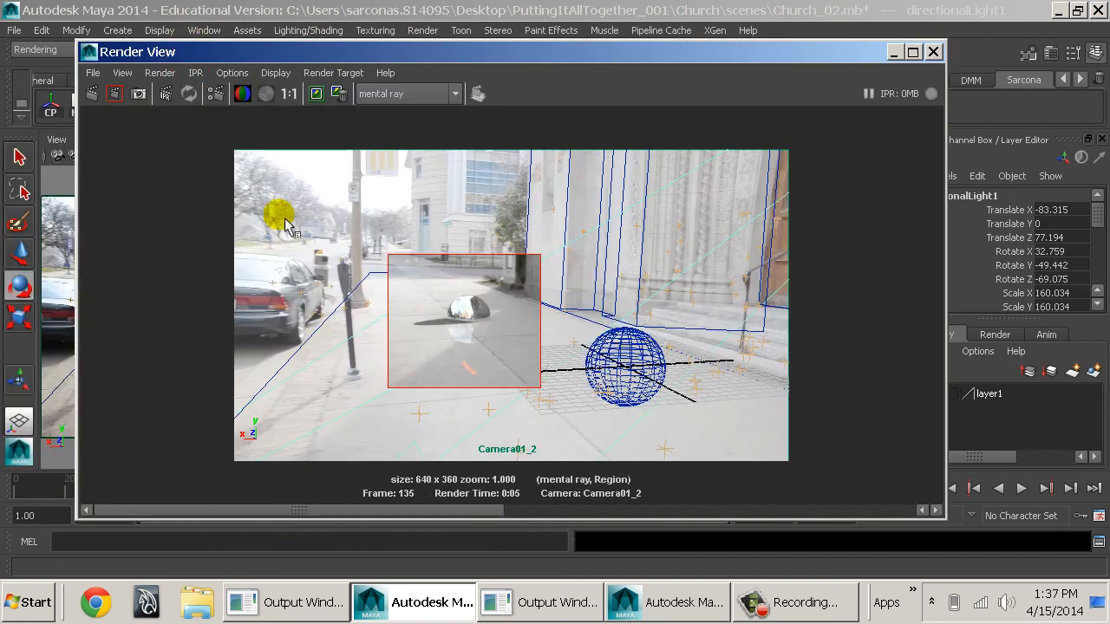
pyautogui.click(119, 95)
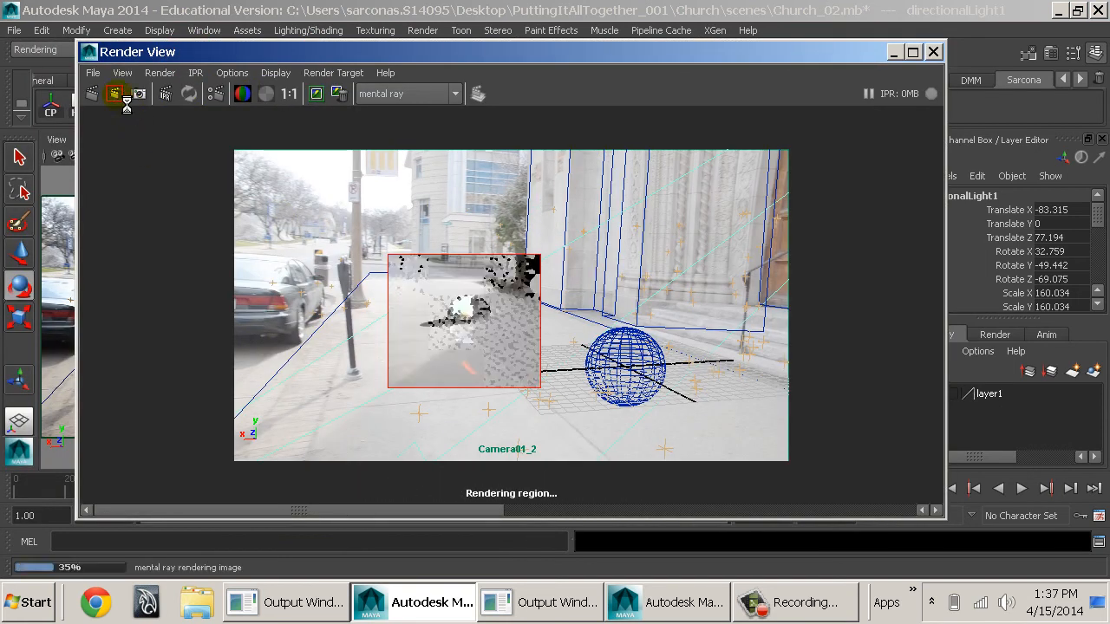
# - Rotate the directional light to about 16.7, -41.9, -55 and keep a new region render of the far sphere
pyautogui.moveTo(698, 54); pyautogui.dragTo(361, 70)
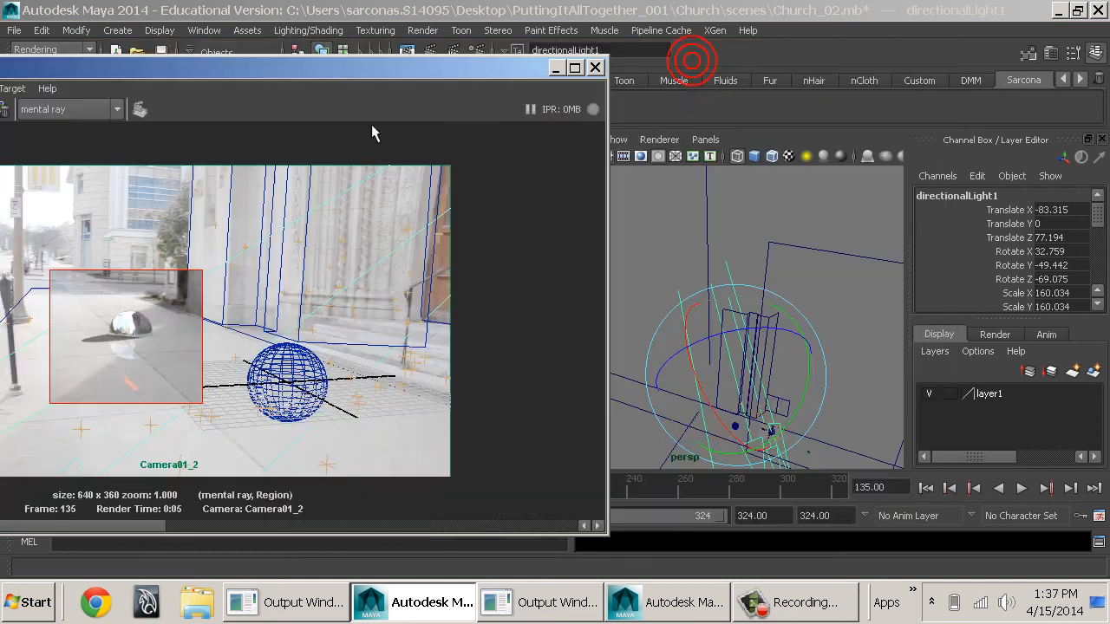
pyautogui.keyDown('alt'); pyautogui.moveTo(793, 381); pyautogui.dragTo(760, 324, button='middle'); pyautogui.keyUp('alt')
pyautogui.moveTo(727, 371); pyautogui.dragTo(752, 367)
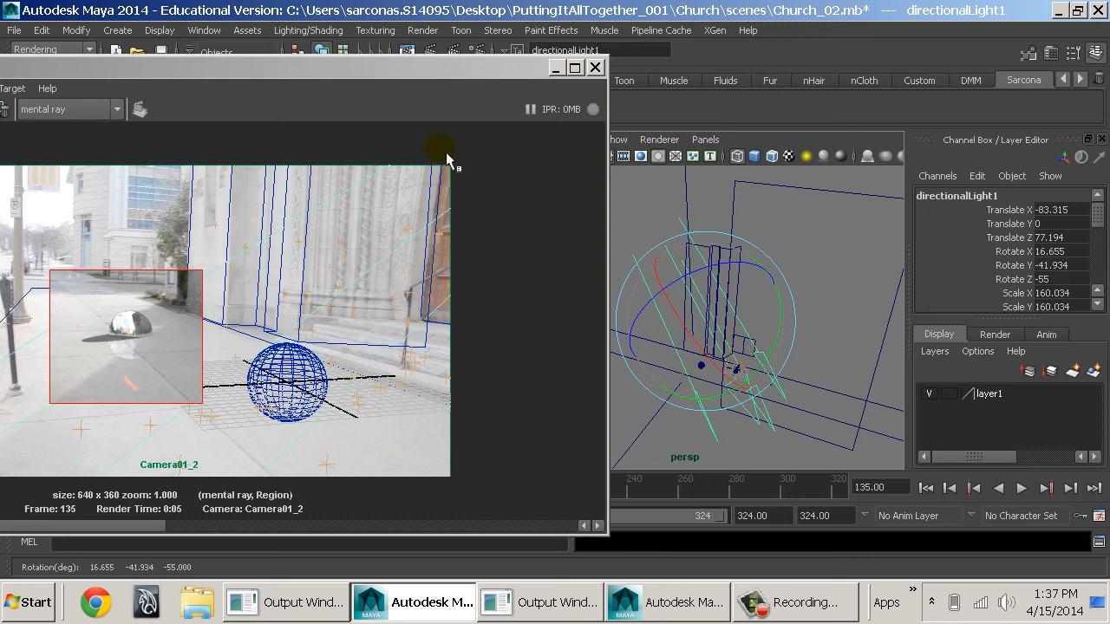
pyautogui.moveTo(349, 70); pyautogui.dragTo(728, 83)
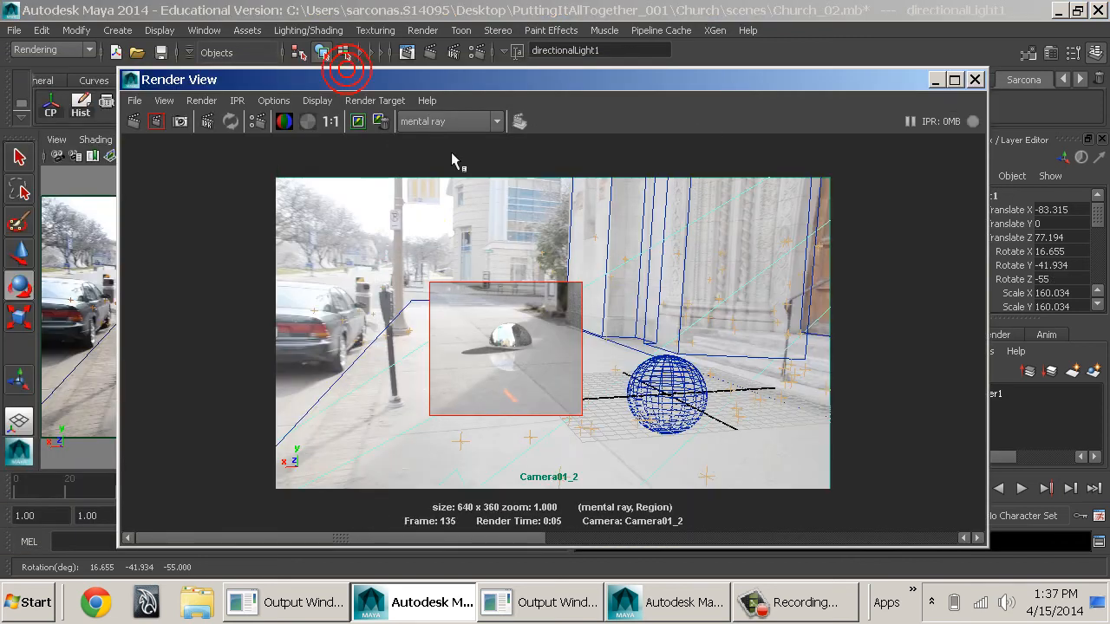
pyautogui.click(158, 122)
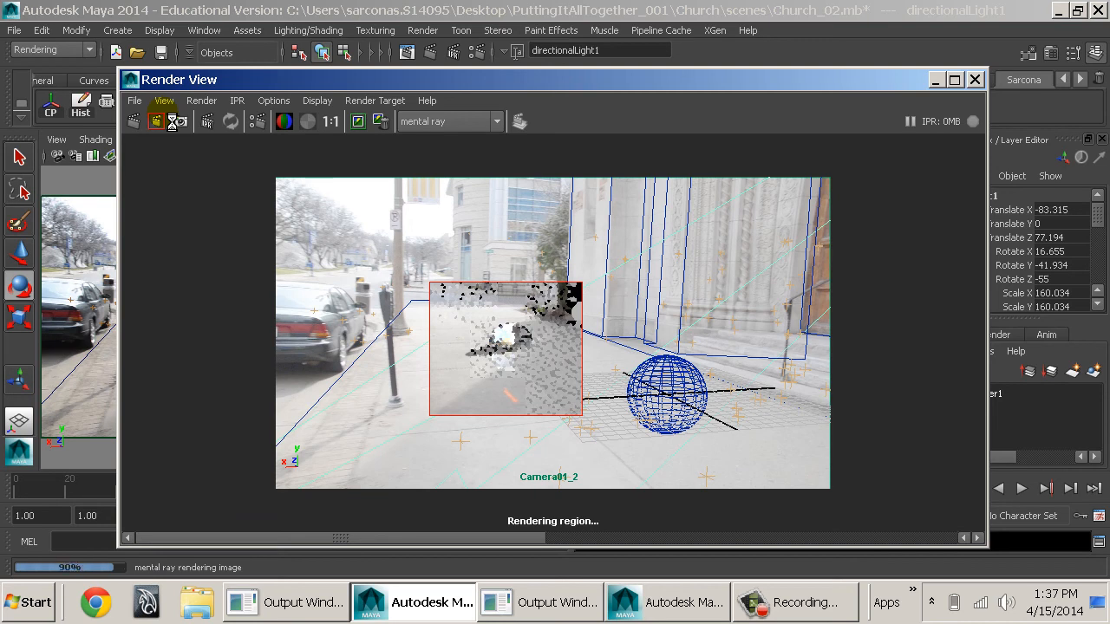
pyautogui.click(359, 122)
# - Rotate the directional light to about 4.5, -25.9, -46.9 and render the far sphere's region again
pyautogui.moveTo(548, 84); pyautogui.dragTo(190, 85)
pyautogui.keyDown('alt'); pyautogui.moveTo(740, 391); pyautogui.dragTo(646, 289); pyautogui.keyUp('alt')
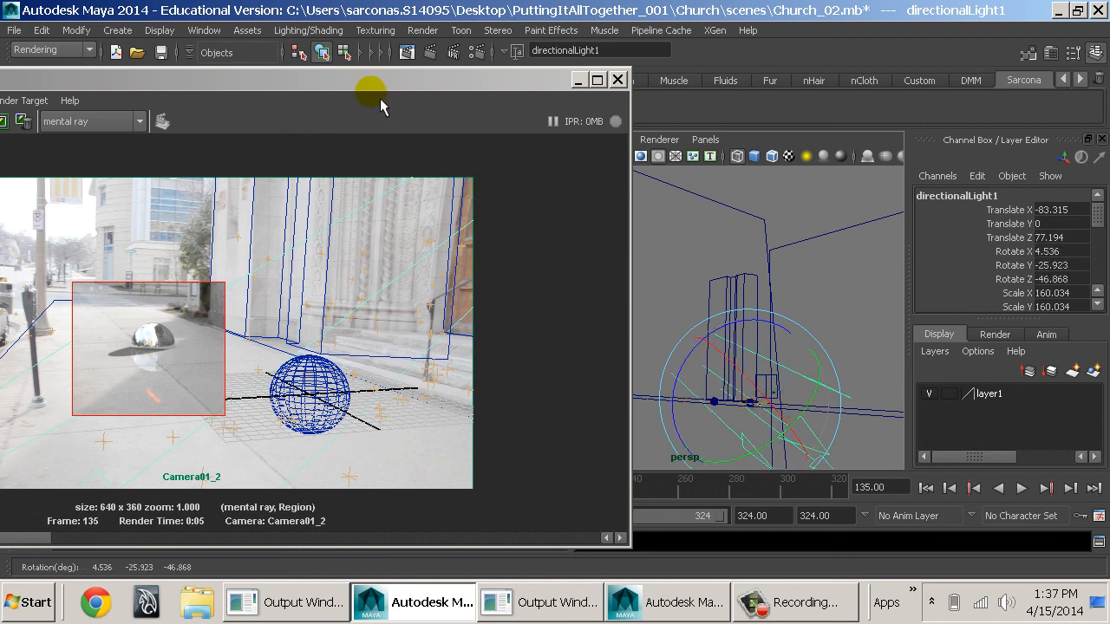
pyautogui.moveTo(381, 106); pyautogui.dragTo(669, 116)
pyautogui.click(104, 137)
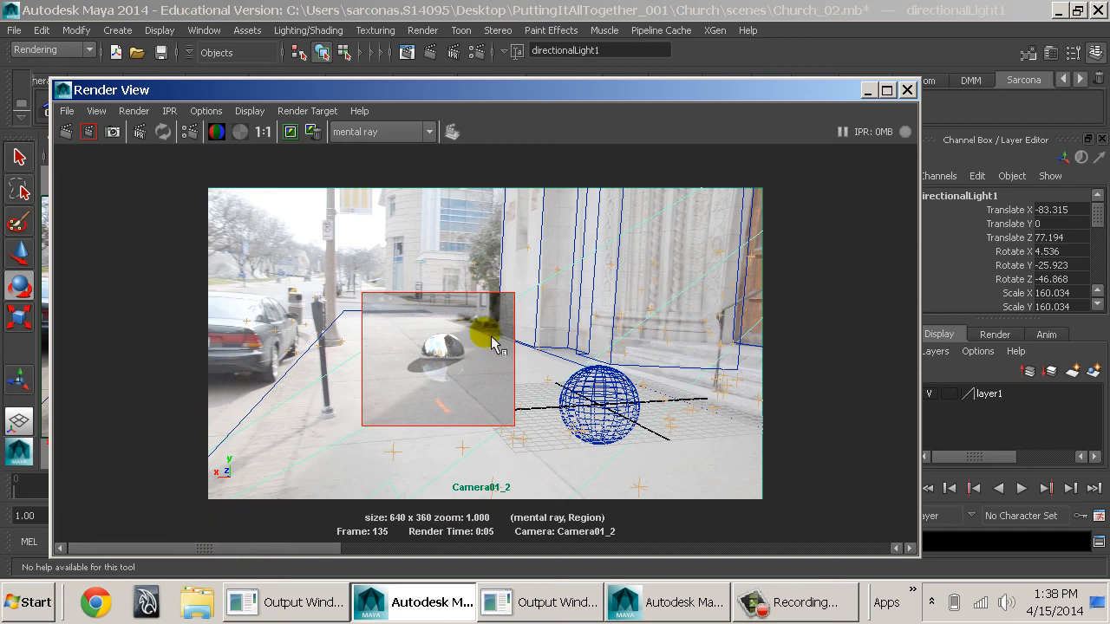
pyautogui.moveTo(845, 95); pyautogui.dragTo(838, 392)
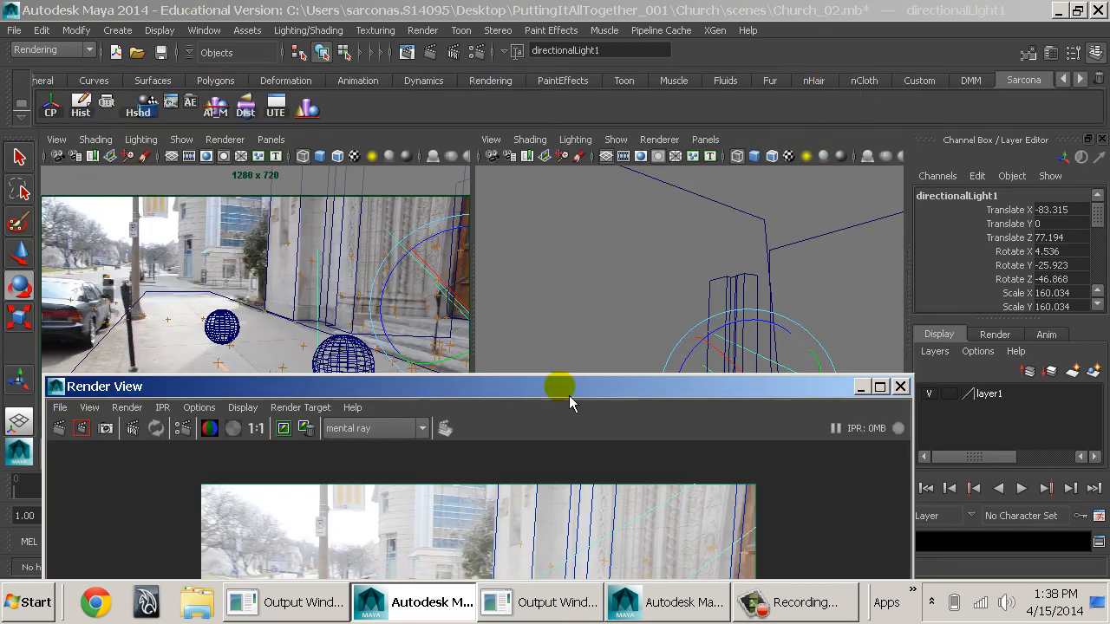
# - Lighten the directional light's shadow color to a dark grey and re-render the far sphere's region
pyautogui.hotkey('ctrl', 'a')
pyautogui.moveTo(501, 330); pyautogui.dragTo(513, 330)
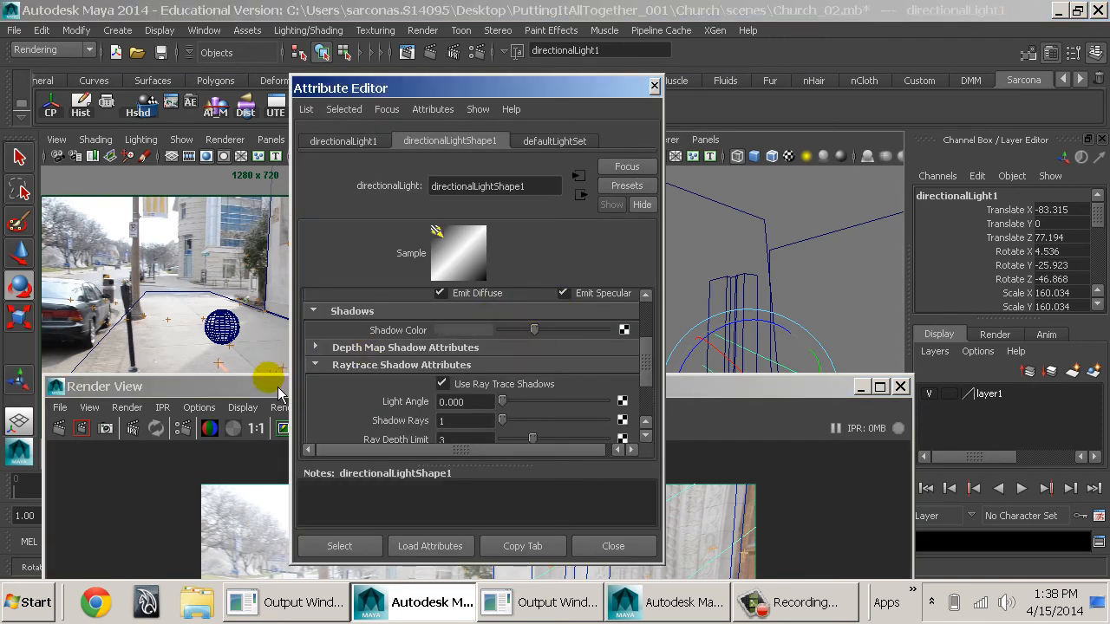
pyautogui.moveTo(266, 386); pyautogui.dragTo(256, 35)
pyautogui.click(67, 76)
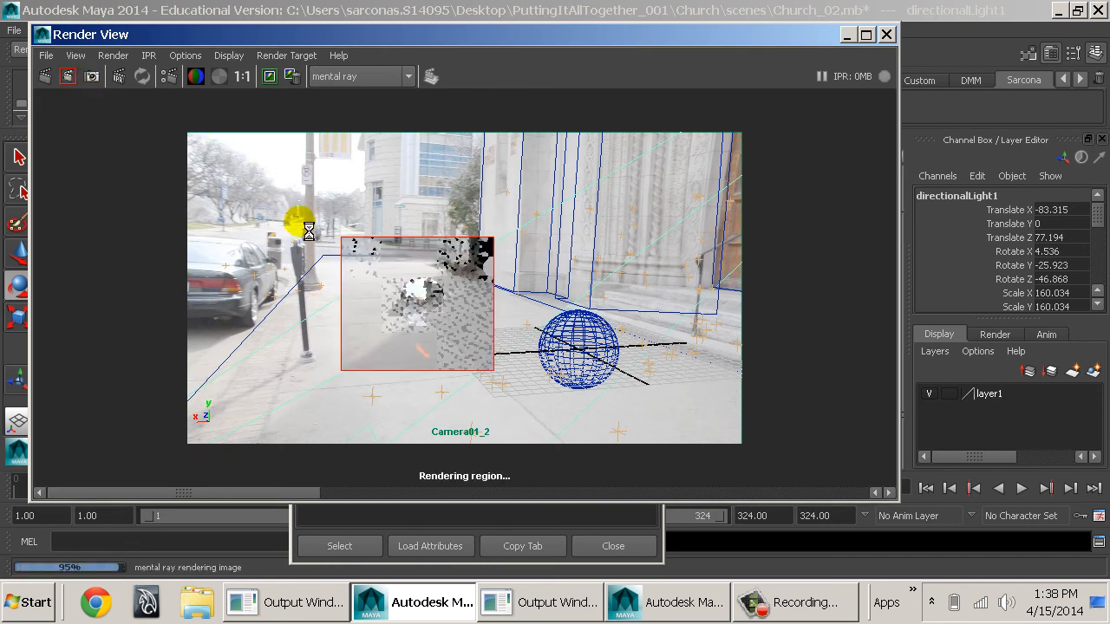
# - Lighten the light's shadow color to a mid grey, set its Light Angle to 0.150 and render the region again
pyautogui.moveTo(475, 34); pyautogui.dragTo(877, 38)
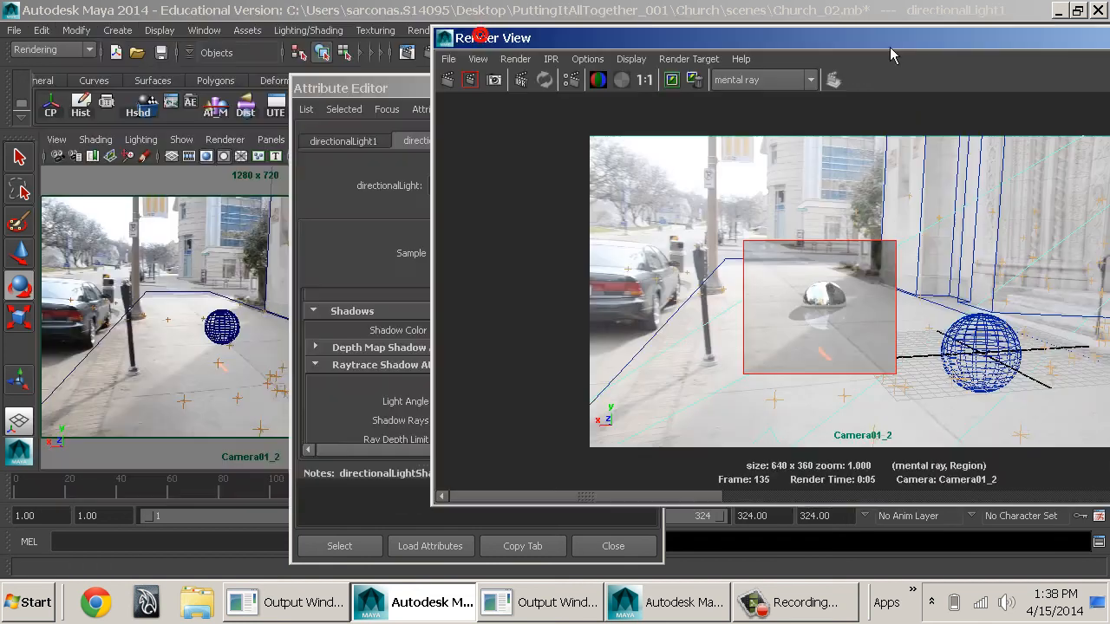
pyautogui.moveTo(407, 90); pyautogui.dragTo(146, 63)
pyautogui.moveTo(277, 314); pyautogui.dragTo(291, 318)
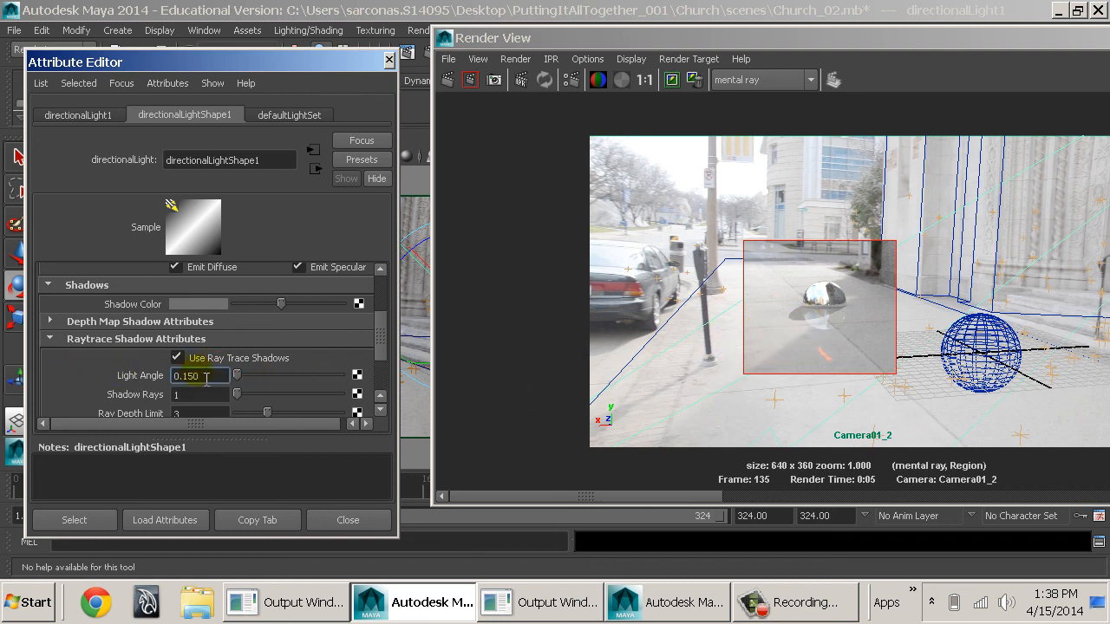
pyautogui.click(473, 82)
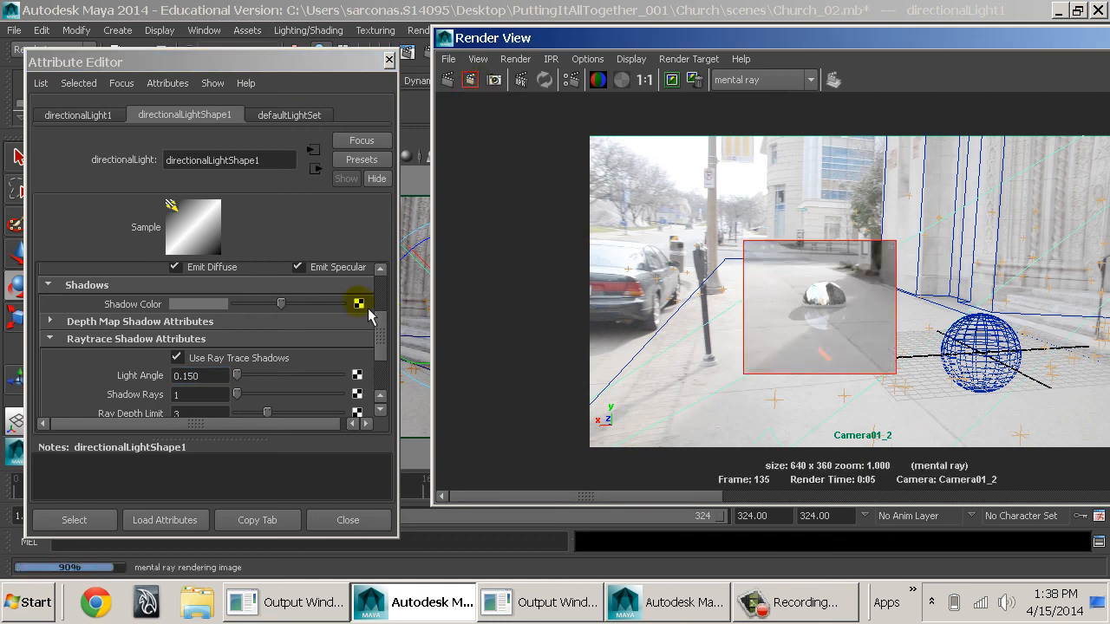
# - Raise the light's shadow color to a very light grey and check the far sphere's shadow in a new region render
pyautogui.moveTo(291, 303); pyautogui.dragTo(323, 305)
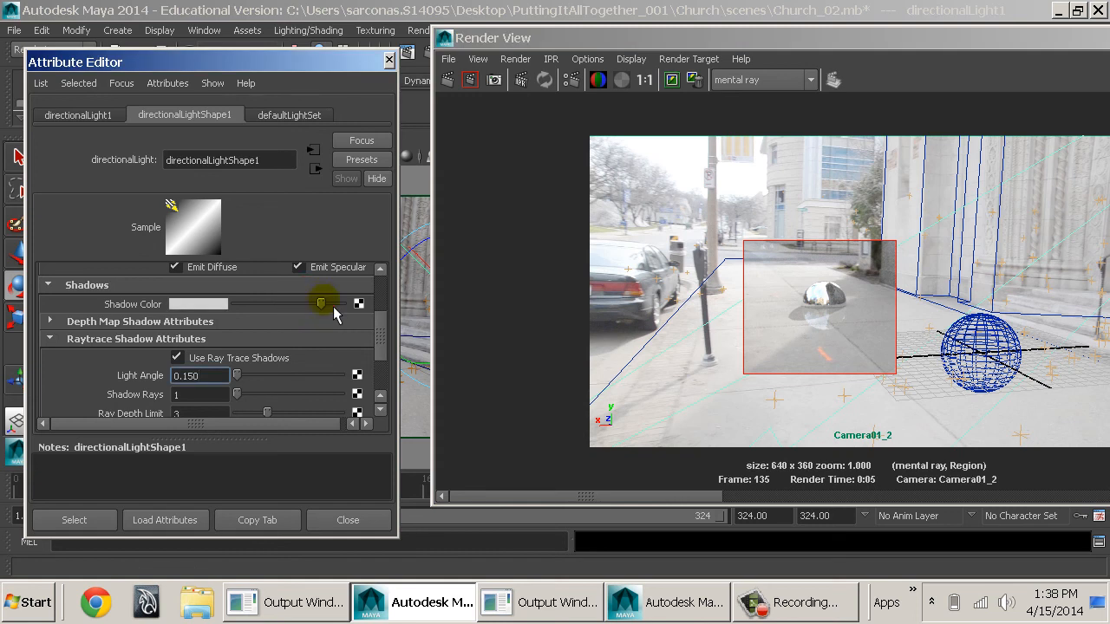
pyautogui.click(475, 78)
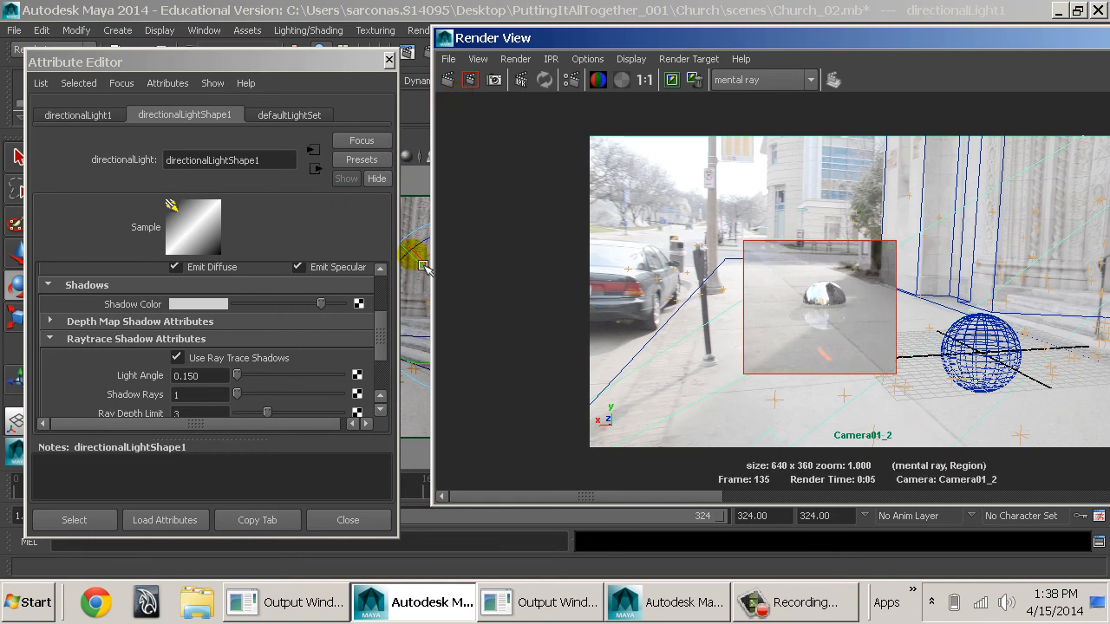
pyautogui.scroll(5, 768, 317)
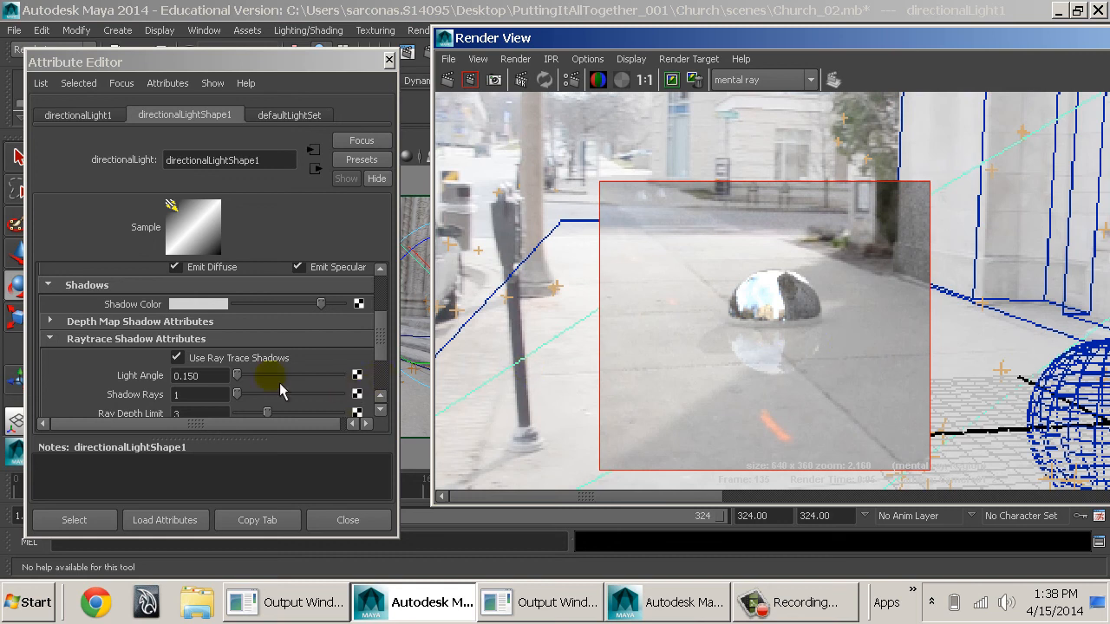
# - Set the directional light's Light Angle to 0.25 and inspect a new region render of the far sphere
pyautogui.doubleClick(205, 376)
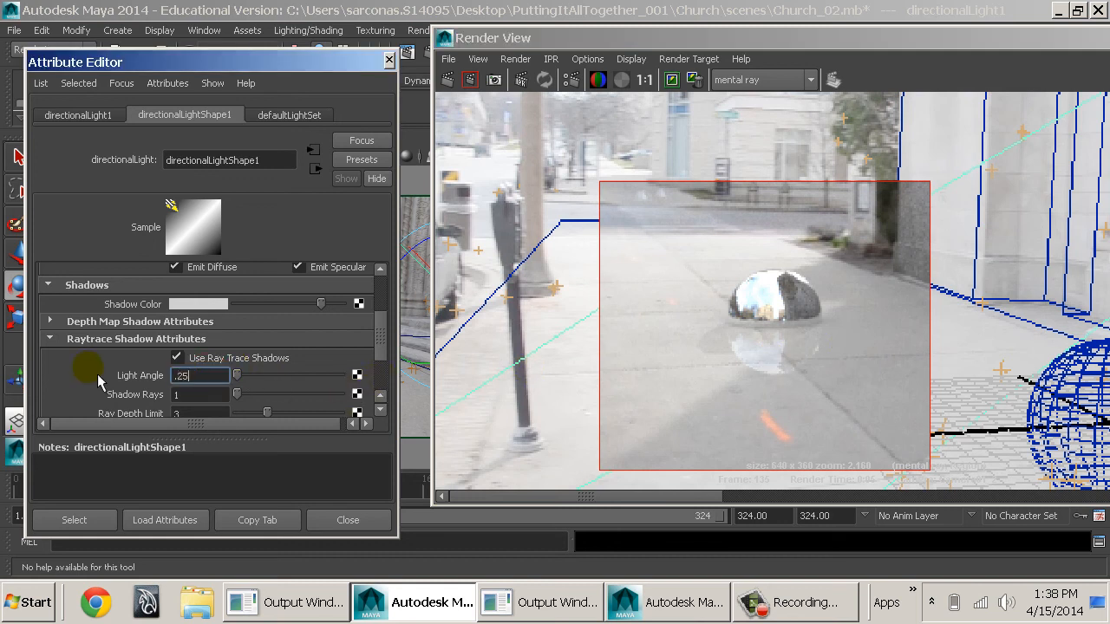
pyautogui.click(473, 80)
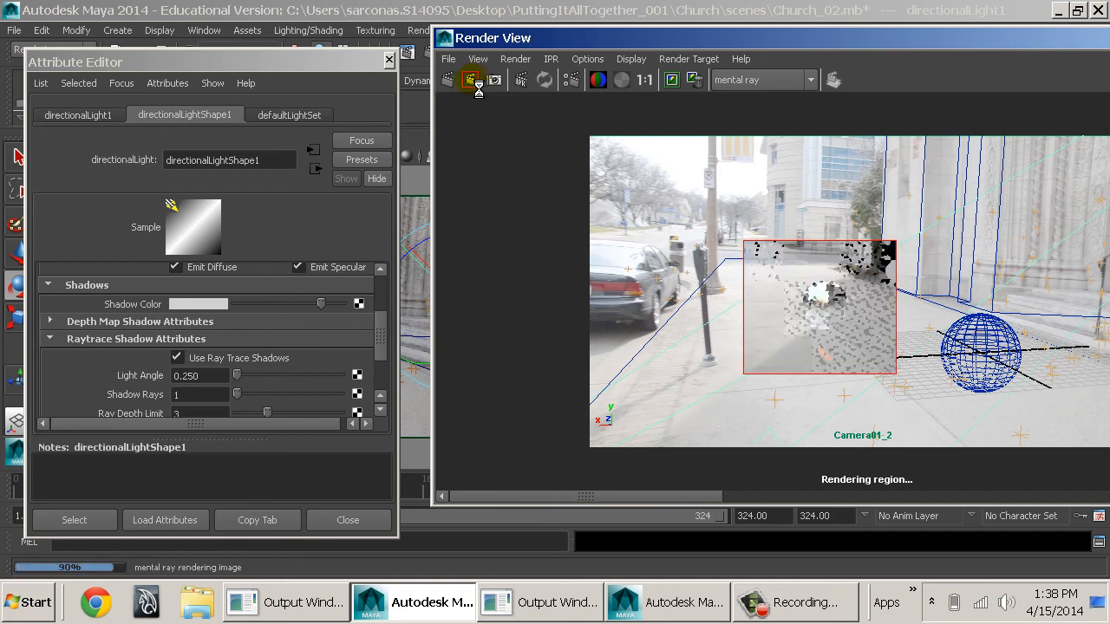
pyautogui.scroll(3, 717, 260)
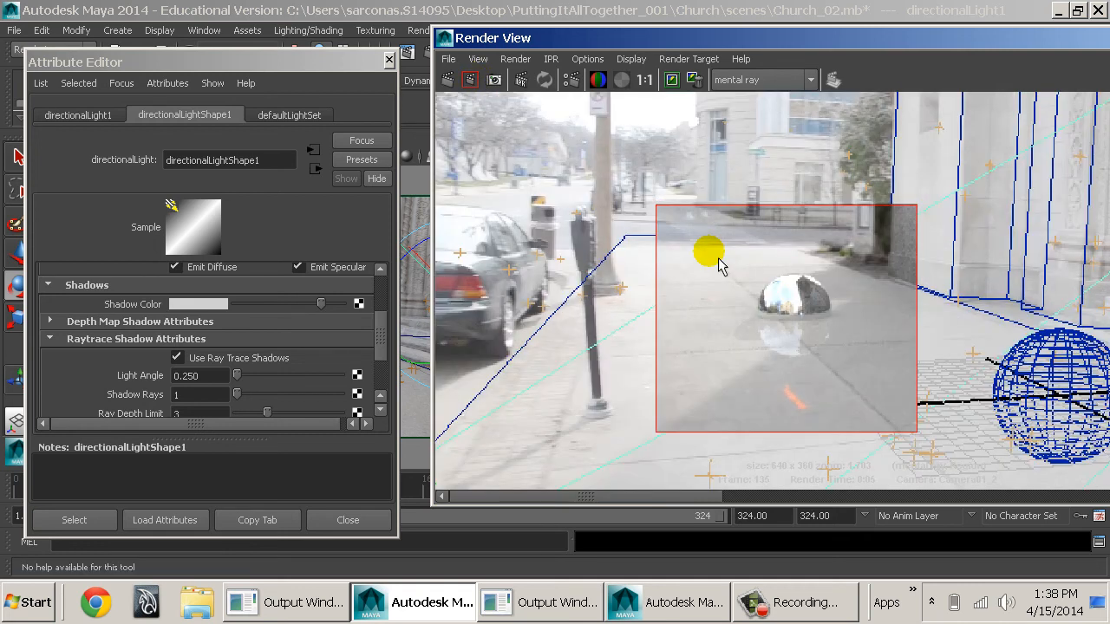
# - Set the light's Light Angle to 2, check it in a region render, and darken the shadow color to a medium-light grey
pyautogui.moveTo(213, 379); pyautogui.dragTo(130, 381)
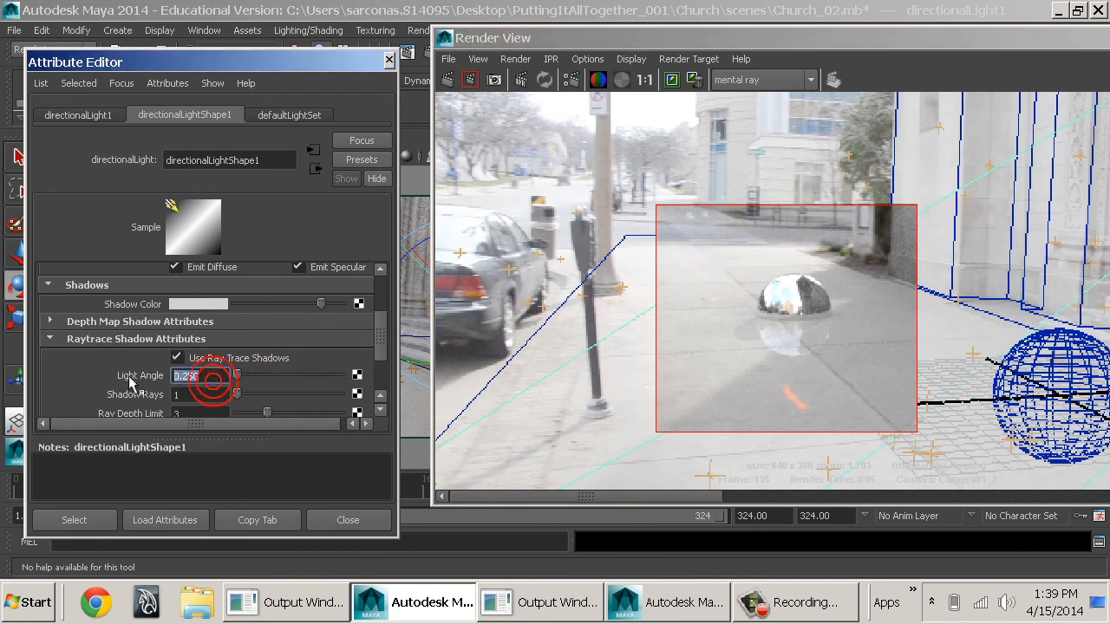
pyautogui.click(471, 81)
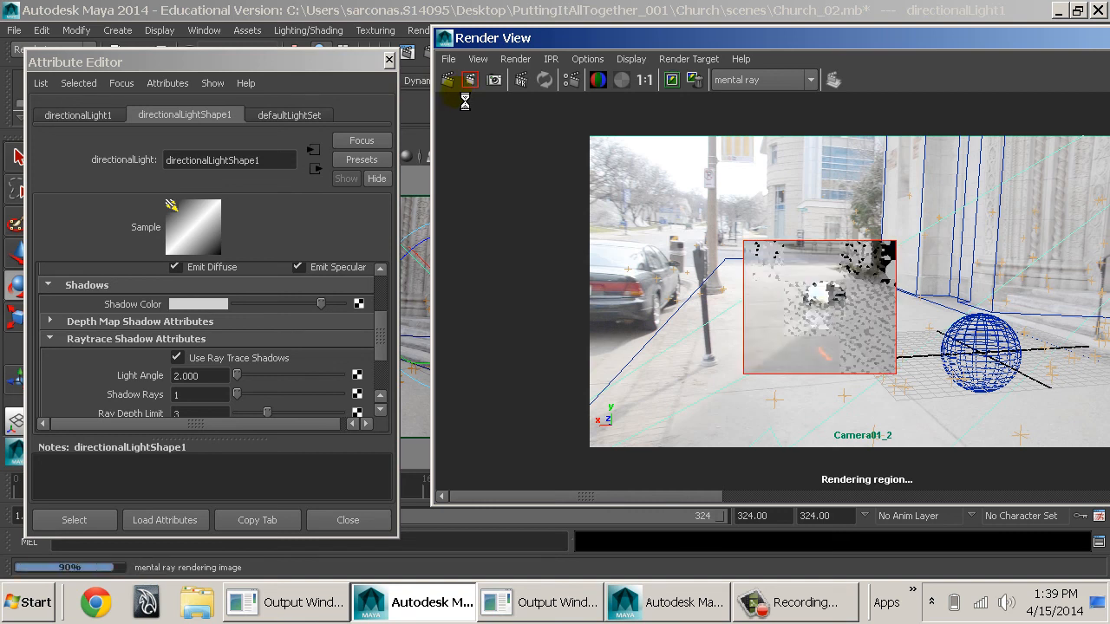
pyautogui.scroll(4, 799, 320)
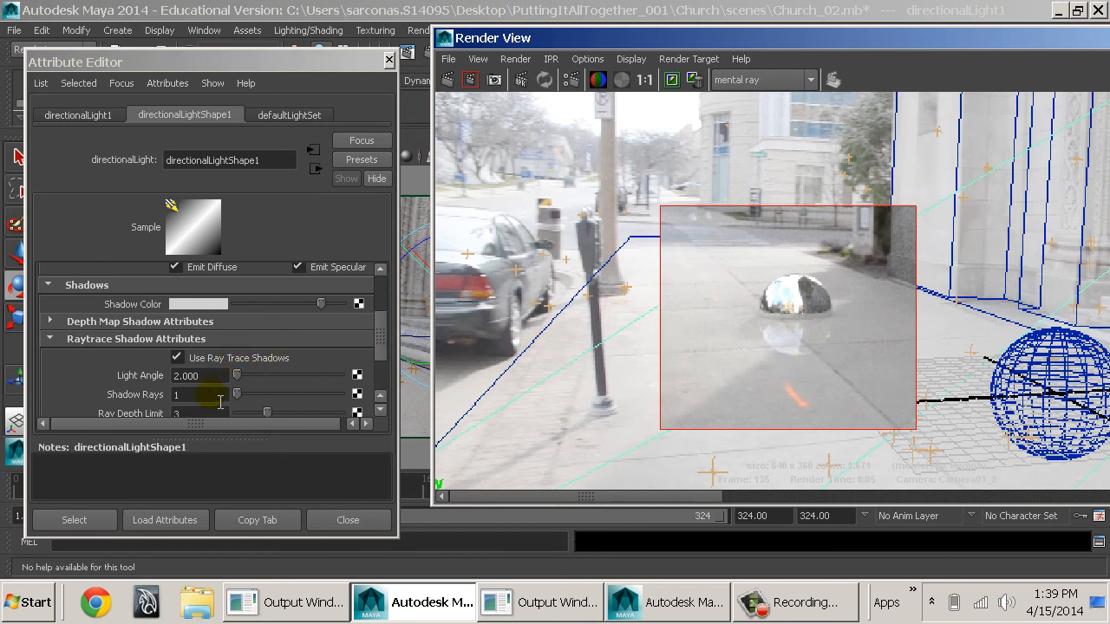
pyautogui.moveTo(321, 303); pyautogui.dragTo(307, 305)
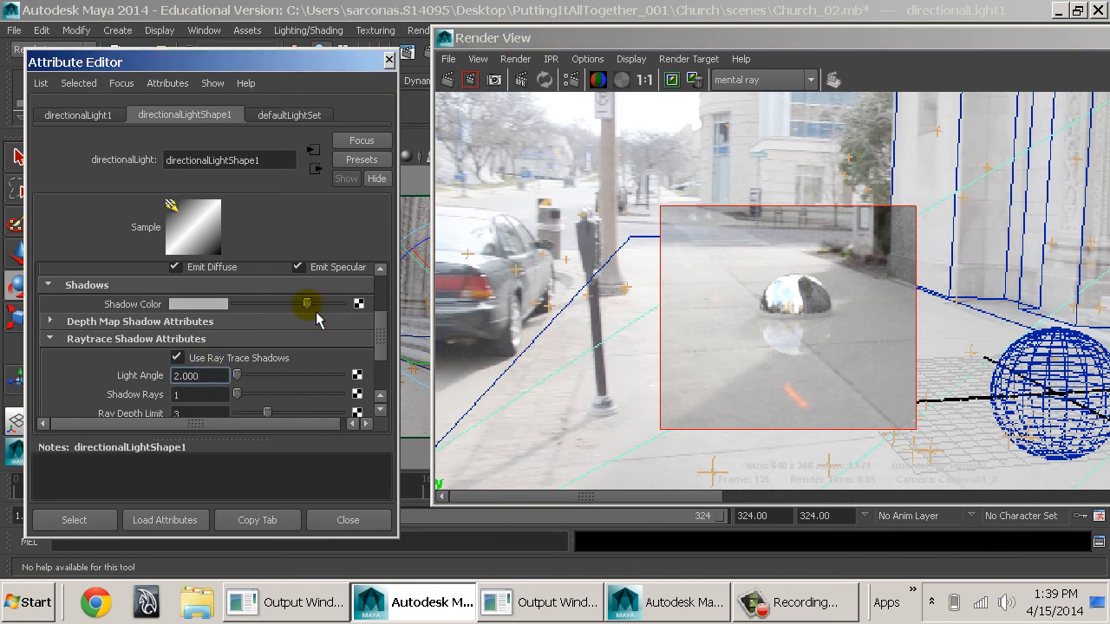
# - Select the ground plane and lower the Refl Color of its mip_matteshadow1 shader to black
pyautogui.moveTo(549, 38); pyautogui.dragTo(896, 38)
pyautogui.click(625, 277)
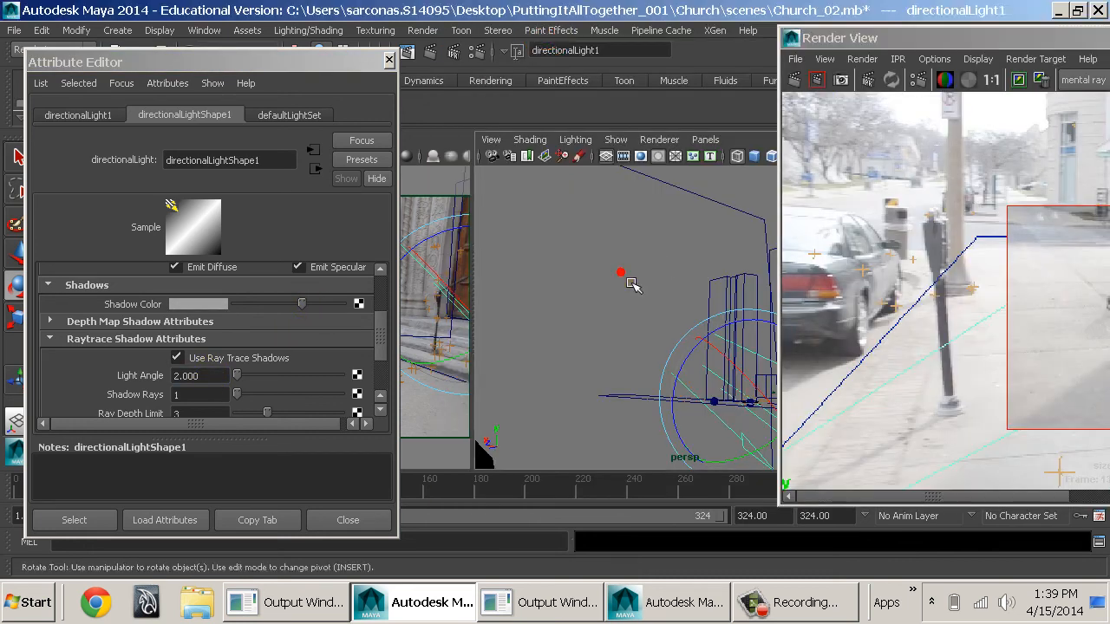
pyautogui.keyDown('alt'); pyautogui.moveTo(642, 325); pyautogui.dragTo(668, 417); pyautogui.keyUp('alt')
pyautogui.click(686, 359)
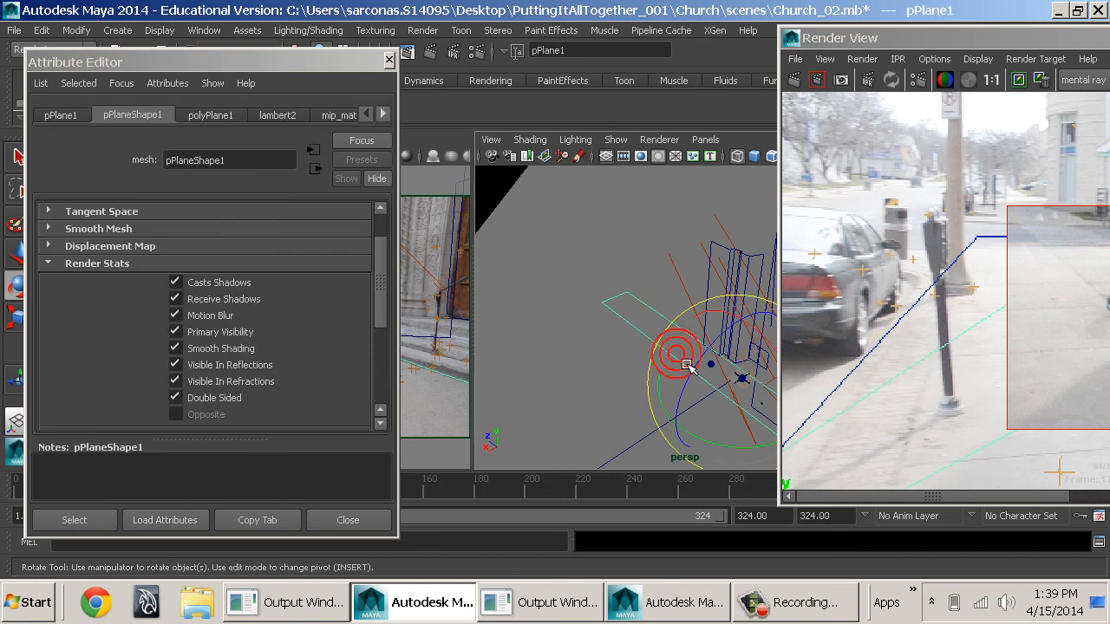
pyautogui.click(351, 113)
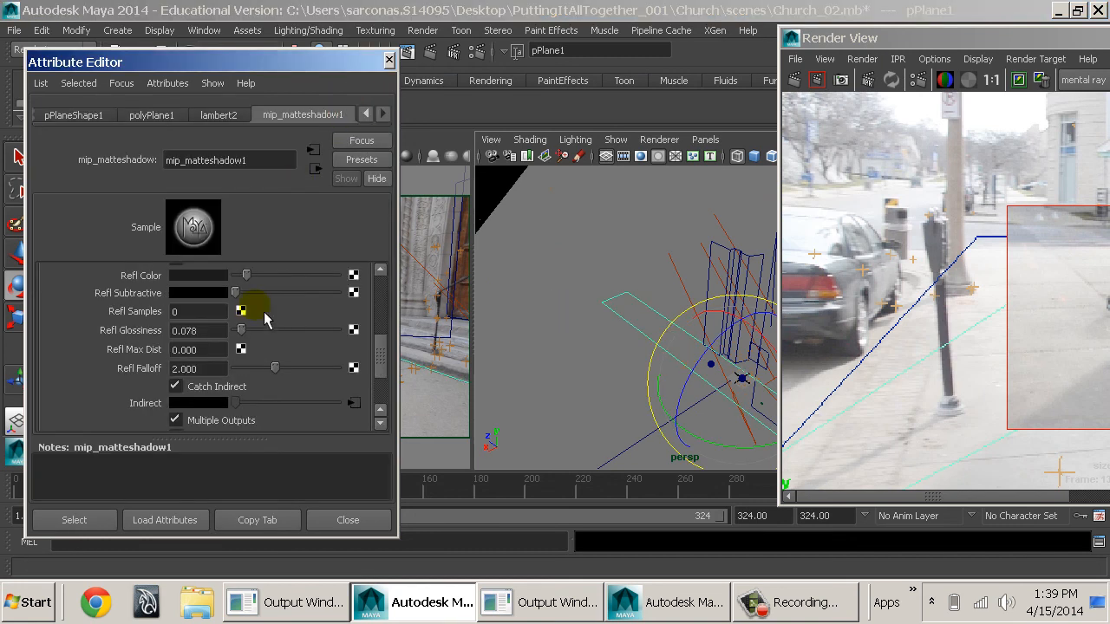
pyautogui.scroll(2, 263, 311)
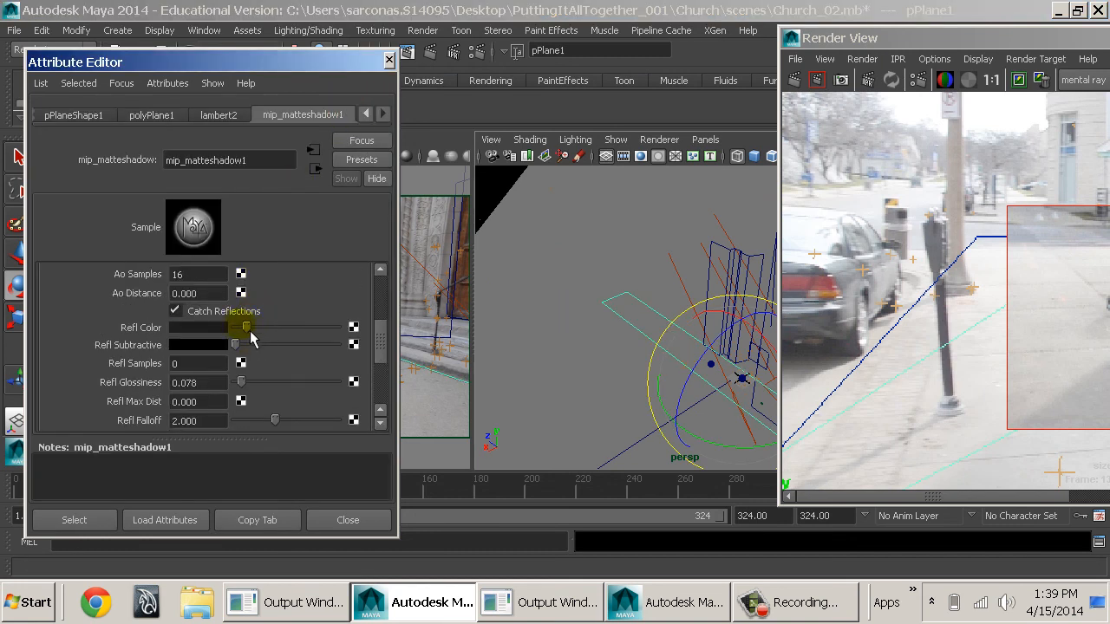
pyautogui.moveTo(250, 332); pyautogui.dragTo(237, 328)
# - Re-render the far sphere's region and examine the sphere's ground shadow up close
pyautogui.click(881, 38)
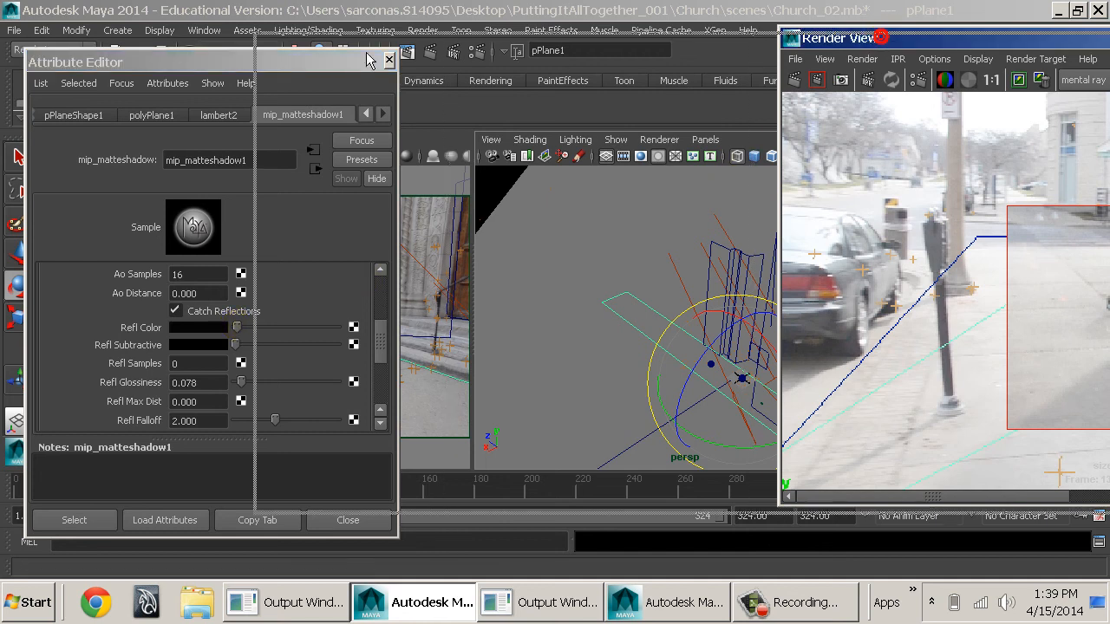
pyautogui.moveTo(367, 54); pyautogui.dragTo(205, 33)
pyautogui.click(141, 75)
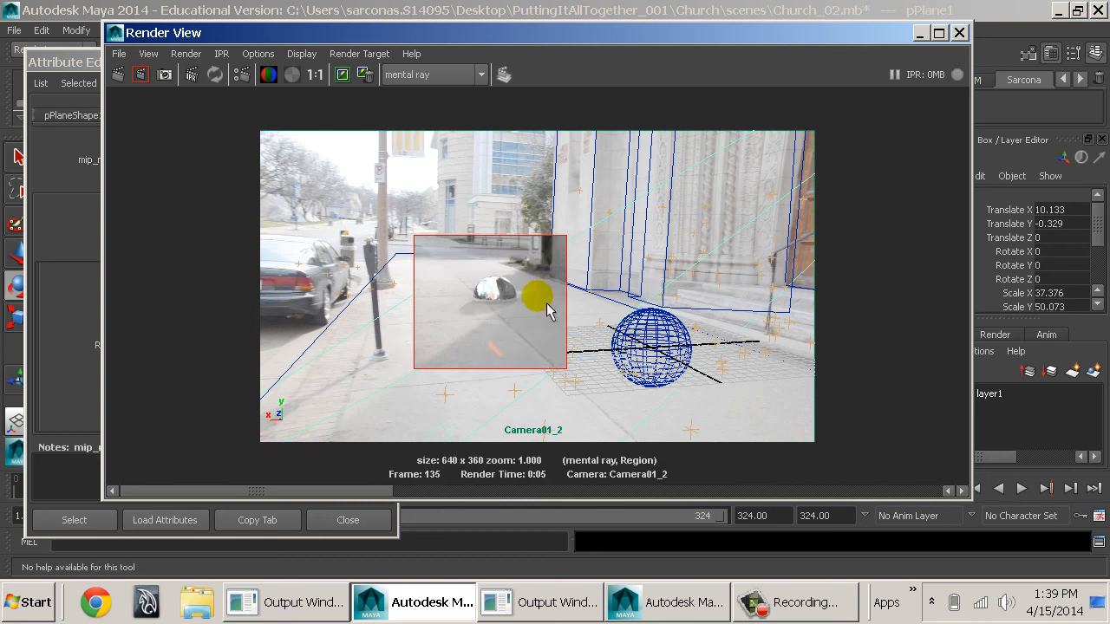
pyautogui.scroll(3, 546, 285)
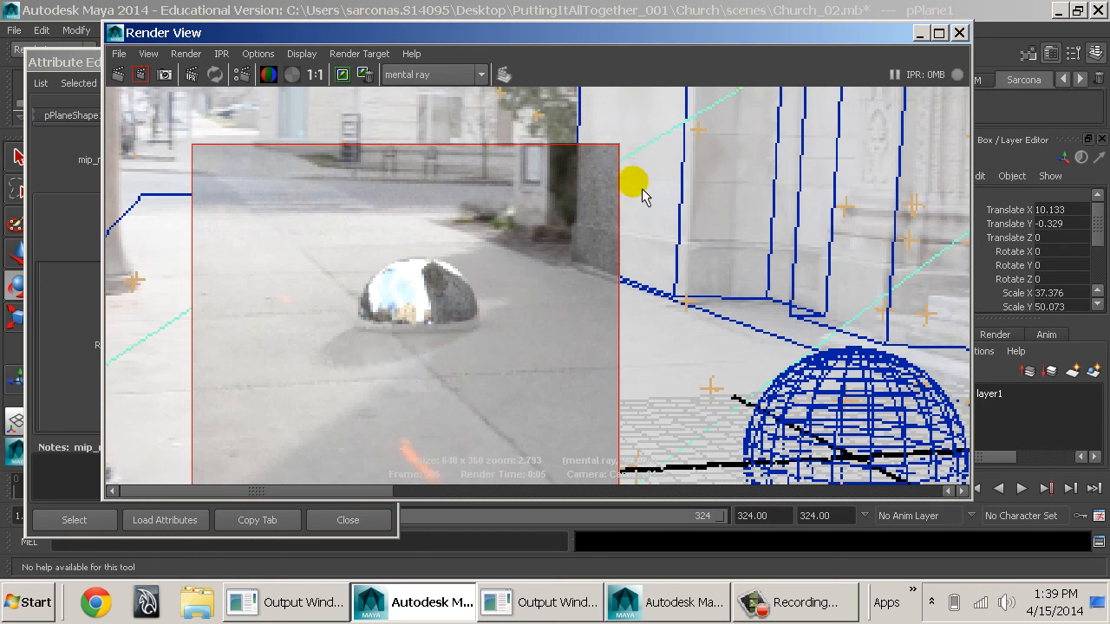
# - Close the render and attribute windows, show the perspective view shaded around the near sphere, and save the scene
pyautogui.click(961, 34)
pyautogui.click(389, 61)
pyautogui.click(593, 261)
pyautogui.keyDown('alt'); pyautogui.moveTo(593, 261); pyautogui.dragTo(737, 368); pyautogui.keyUp('alt')
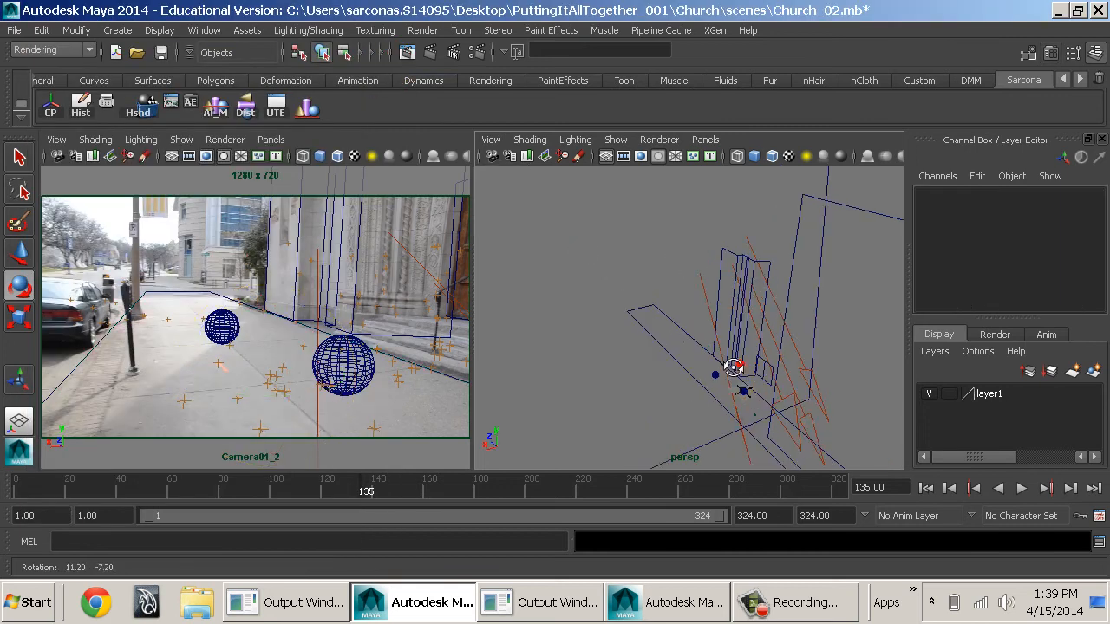
pyautogui.keyDown('alt'); pyautogui.moveTo(737, 367); pyautogui.dragTo(592, 250, button='middle'); pyautogui.keyUp('alt')
pyautogui.keyDown('alt'); pyautogui.moveTo(592, 251); pyautogui.dragTo(879, 390); pyautogui.keyUp('alt')
pyautogui.click(772, 381)
pyautogui.press('e')
pyautogui.press('5')
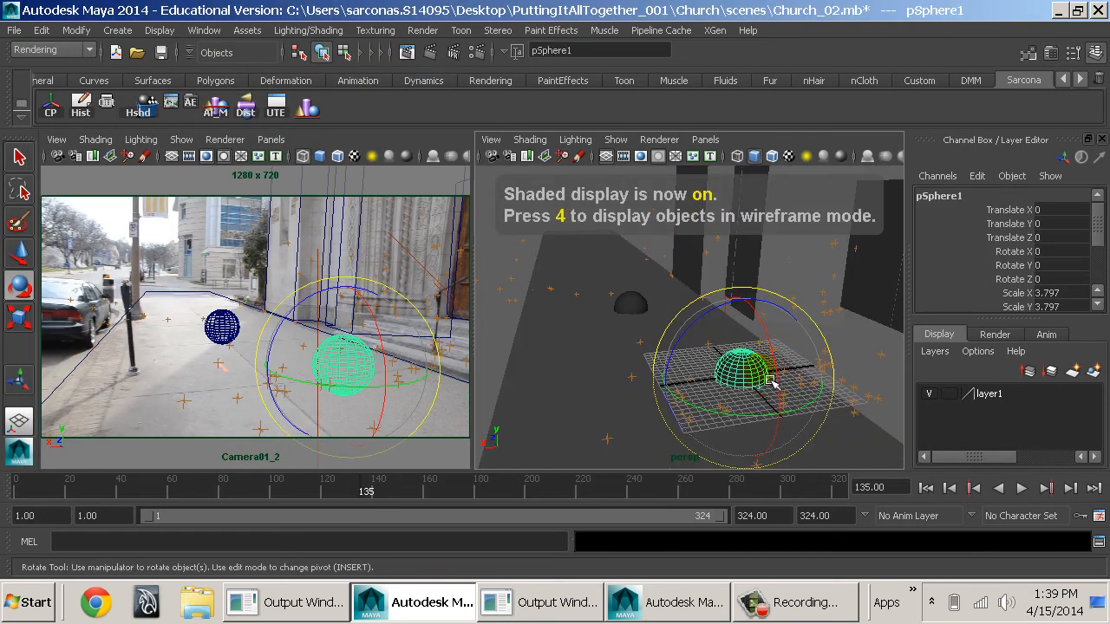
pyautogui.hotkey('ctrl', 's')
# - Examine the ground, facade and large background planes around the spheres in the shaded perspective view
pyautogui.keyDown('alt'); pyautogui.moveTo(704, 327); pyautogui.dragTo(727, 279); pyautogui.keyUp('alt')
pyautogui.keyDown('alt'); pyautogui.moveTo(727, 279); pyautogui.dragTo(847, 401, button='middle'); pyautogui.keyUp('alt')
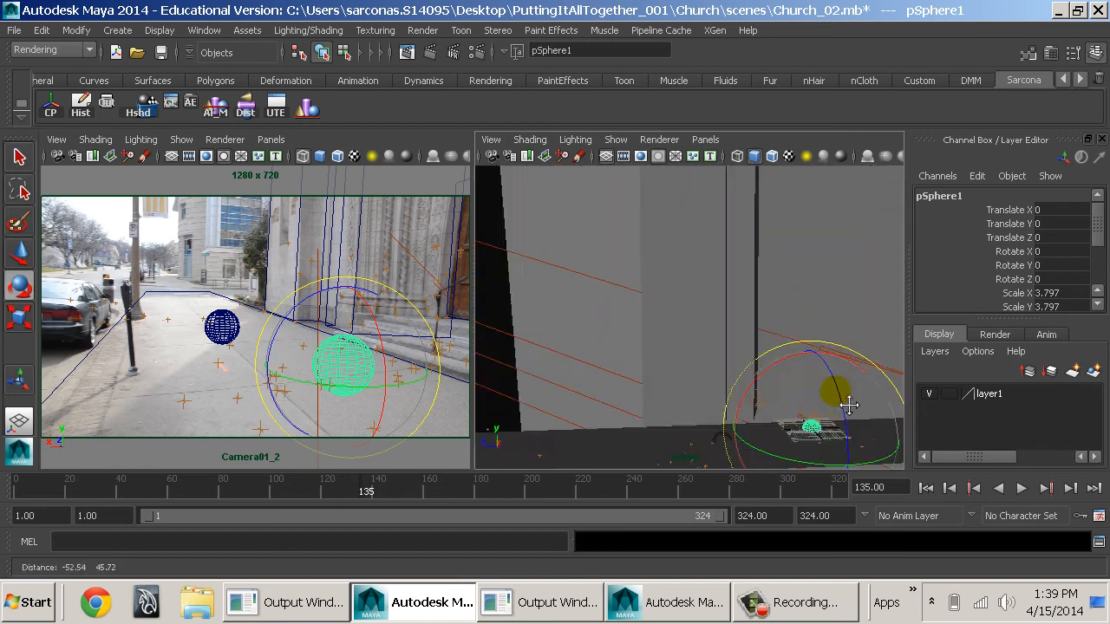
pyautogui.keyDown('alt'); pyautogui.moveTo(847, 402); pyautogui.dragTo(804, 322, button='right'); pyautogui.keyUp('alt')
pyautogui.keyDown('alt'); pyautogui.moveTo(805, 321); pyautogui.dragTo(619, 341); pyautogui.keyUp('alt')
pyautogui.keyDown('alt'); pyautogui.moveTo(734, 322); pyautogui.dragTo(724, 415, button='middle'); pyautogui.keyUp('alt')
pyautogui.keyDown('alt'); pyautogui.moveTo(724, 416); pyautogui.dragTo(605, 395); pyautogui.keyUp('alt')
pyautogui.click(811, 331)
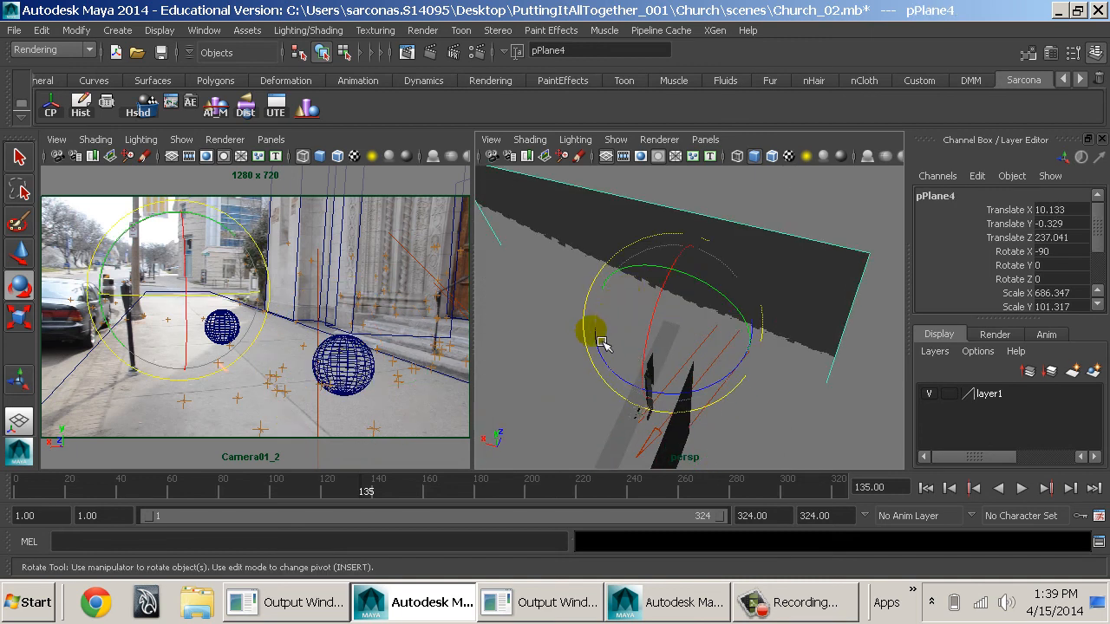
pyautogui.keyDown('alt'); pyautogui.moveTo(605, 400); pyautogui.dragTo(761, 351); pyautogui.keyUp('alt')
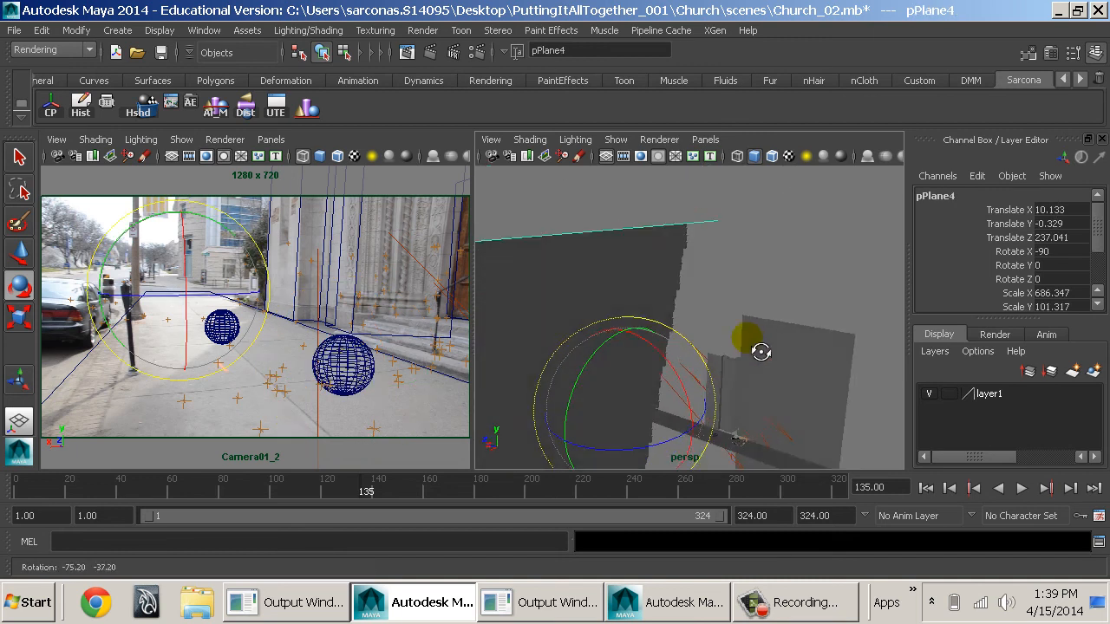
pyautogui.keyDown('alt'); pyautogui.moveTo(760, 351); pyautogui.dragTo(658, 277, button='middle'); pyautogui.keyUp('alt')
pyautogui.keyDown('alt'); pyautogui.moveTo(658, 276); pyautogui.dragTo(780, 321, button='right'); pyautogui.keyUp('alt')
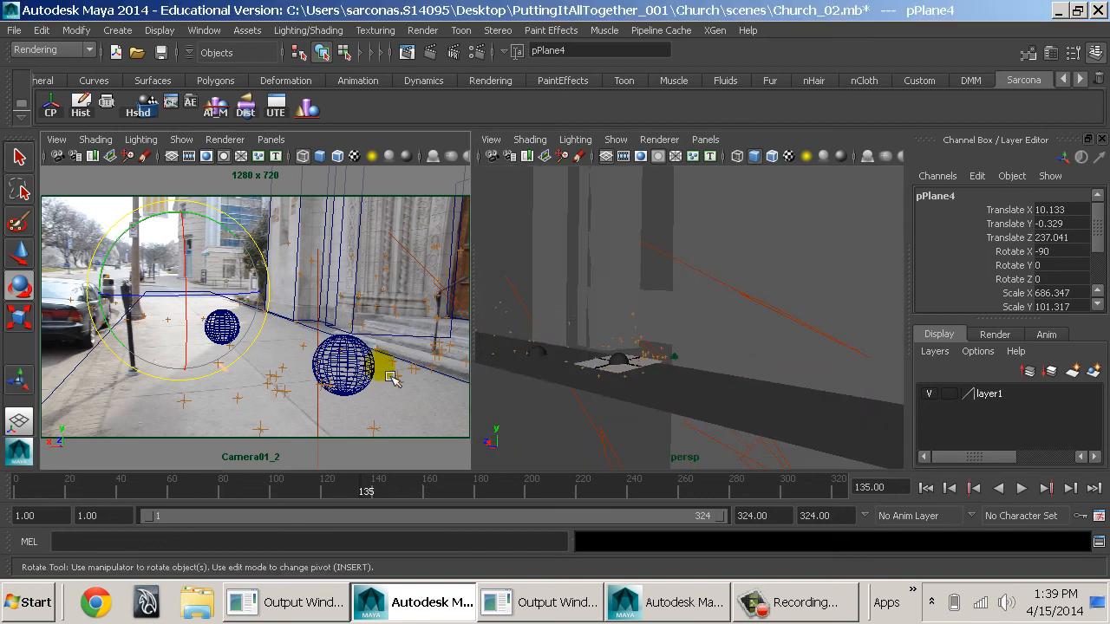
# - Maximize the Camera01_2 view, select the far sphere and inspect the alpha channel of its last region render
pyautogui.press('space')
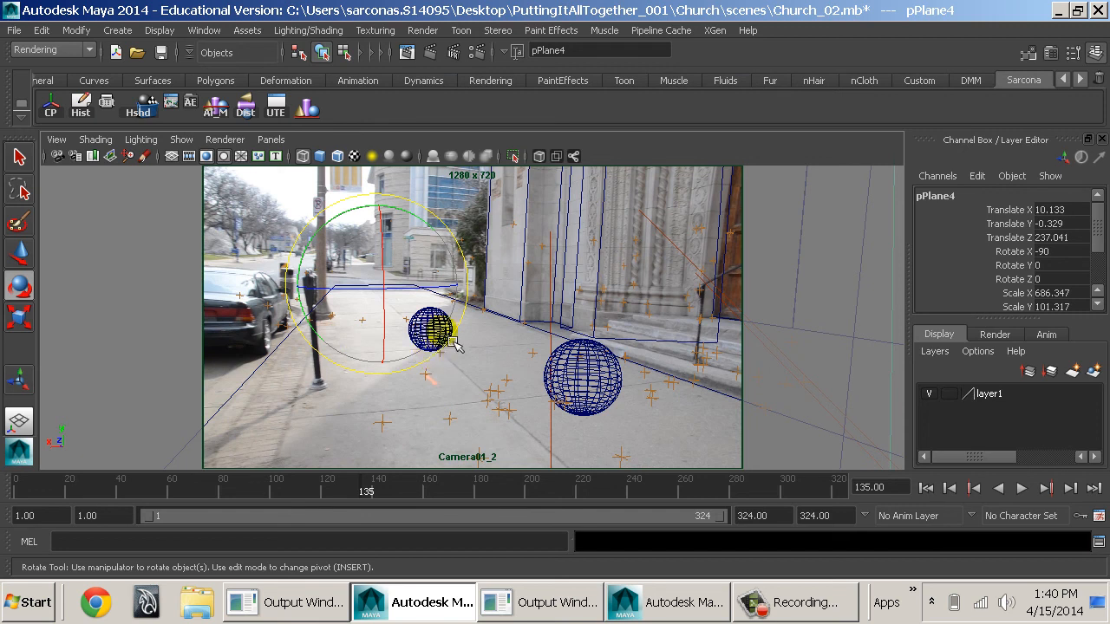
pyautogui.click(458, 347)
pyautogui.click(437, 338)
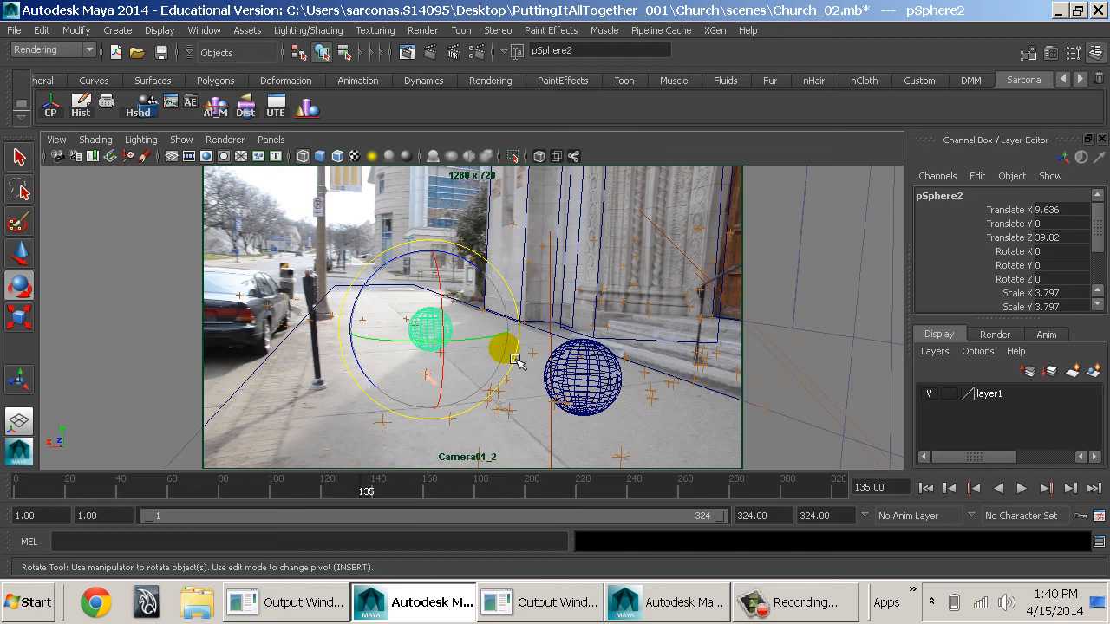
pyautogui.click(422, 61)
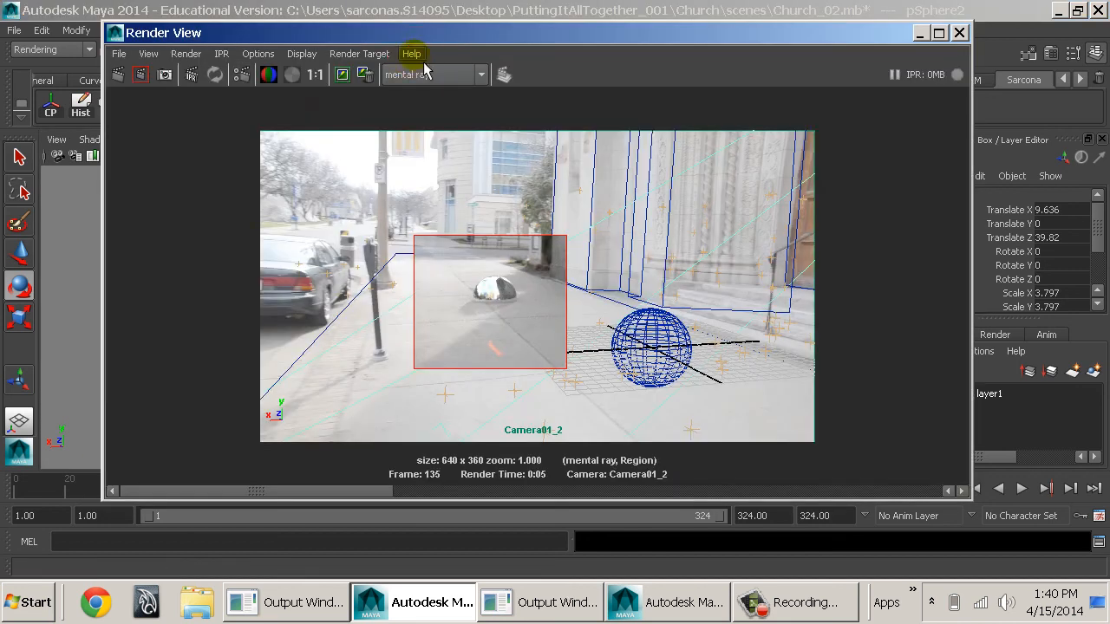
pyautogui.click(291, 75)
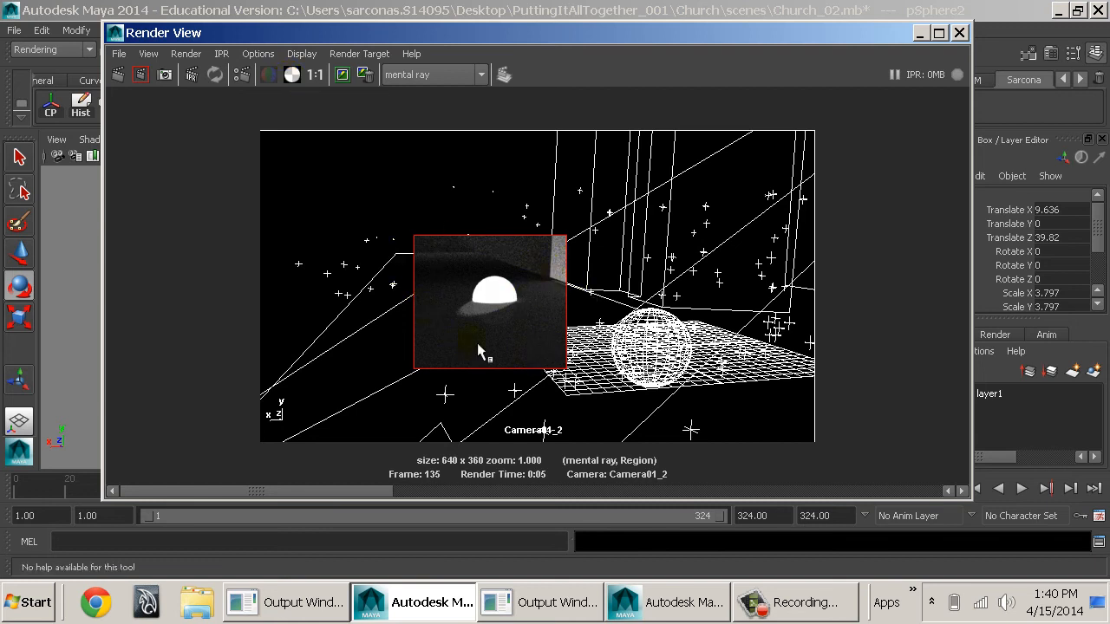
pyautogui.click(278, 78)
pyautogui.click(116, 33)
pyautogui.click(115, 33)
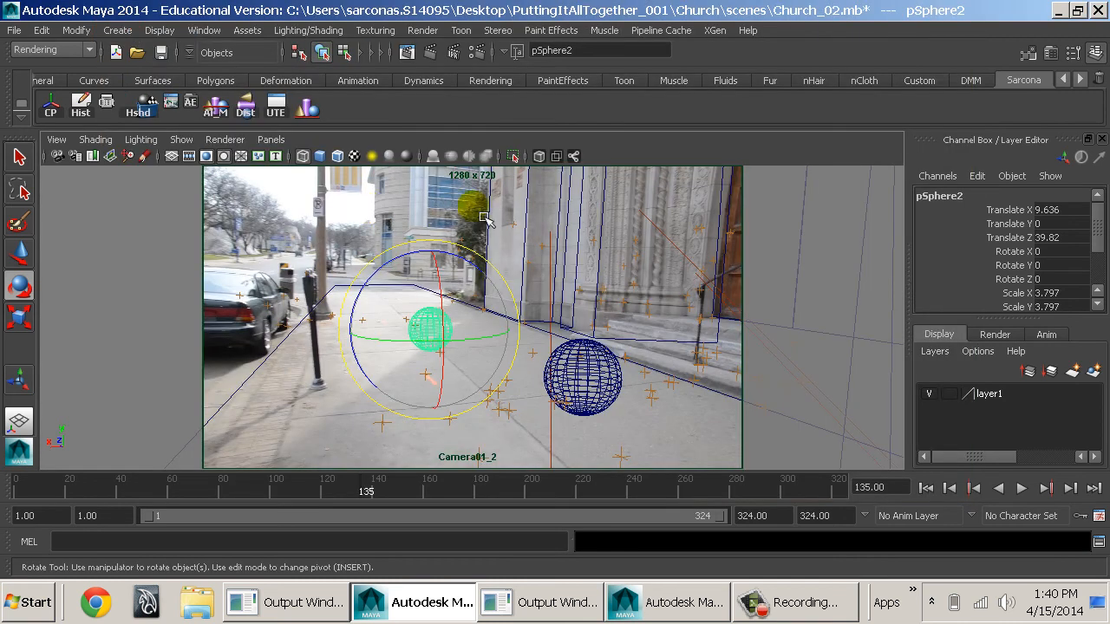
# - Open the attributes of the church facade plane and check the last region render
pyautogui.click(501, 215)
pyautogui.hotkey('ctrl', 'a')
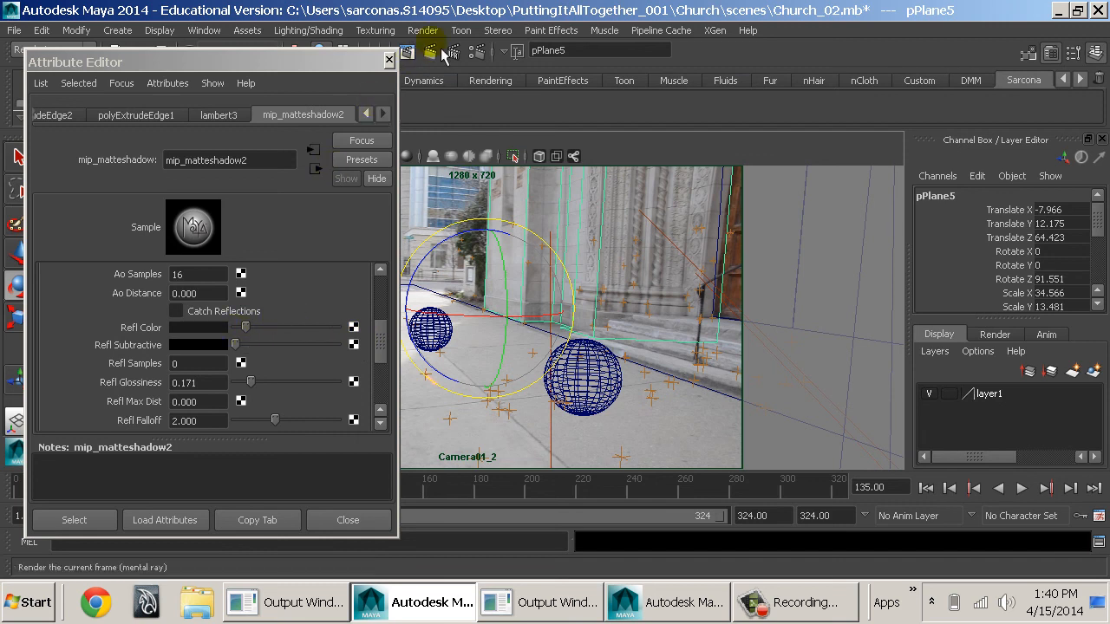
pyautogui.click(412, 55)
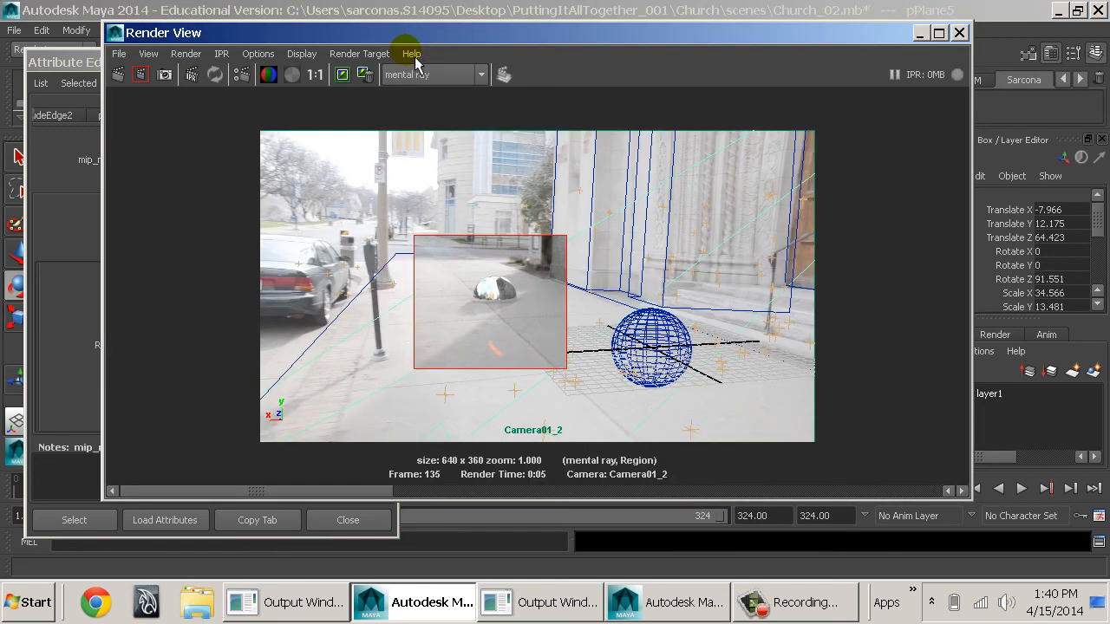
pyautogui.click(115, 32)
pyautogui.click(144, 171)
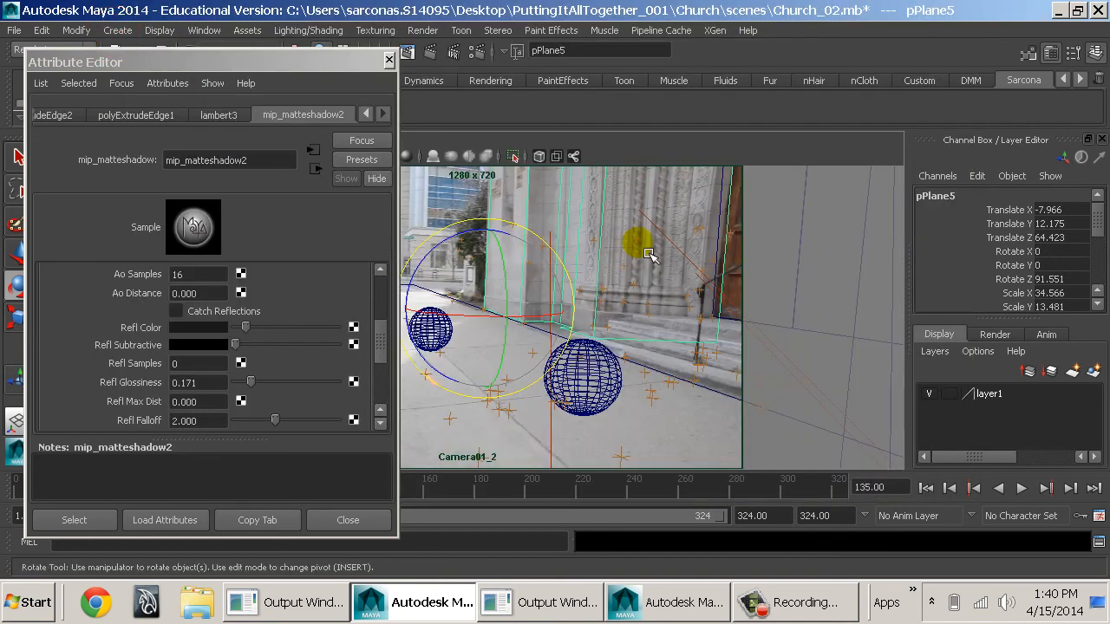
# - Select pPlane2, pPlane3 and the ground plane pPlane1 together and open the Attribute Spread Sheet for them
pyautogui.click(732, 211)
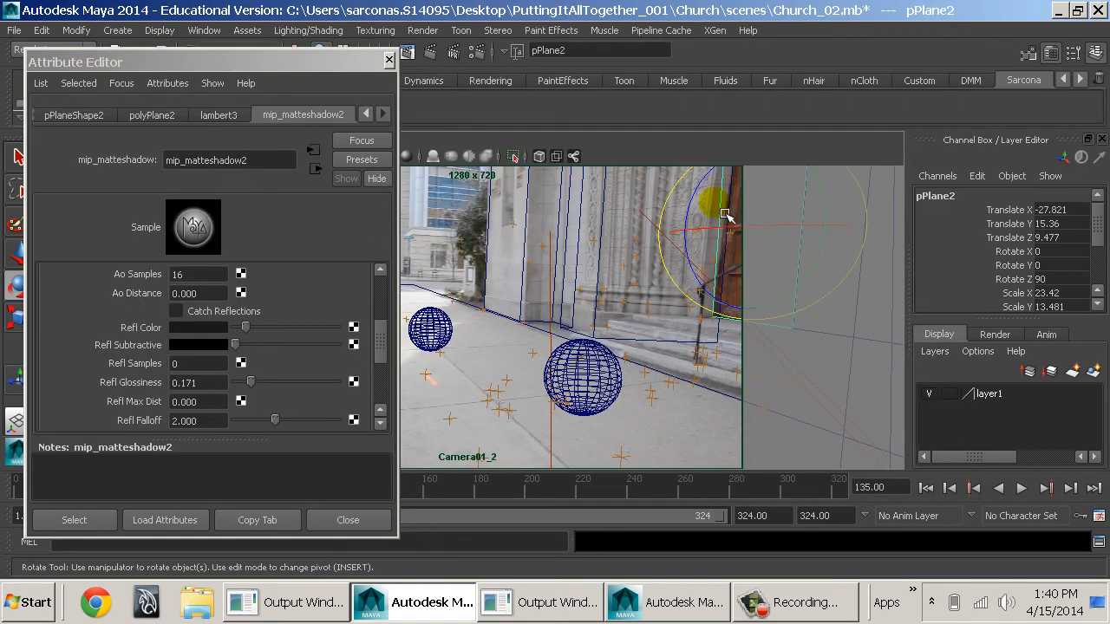
pyautogui.click(535, 230)
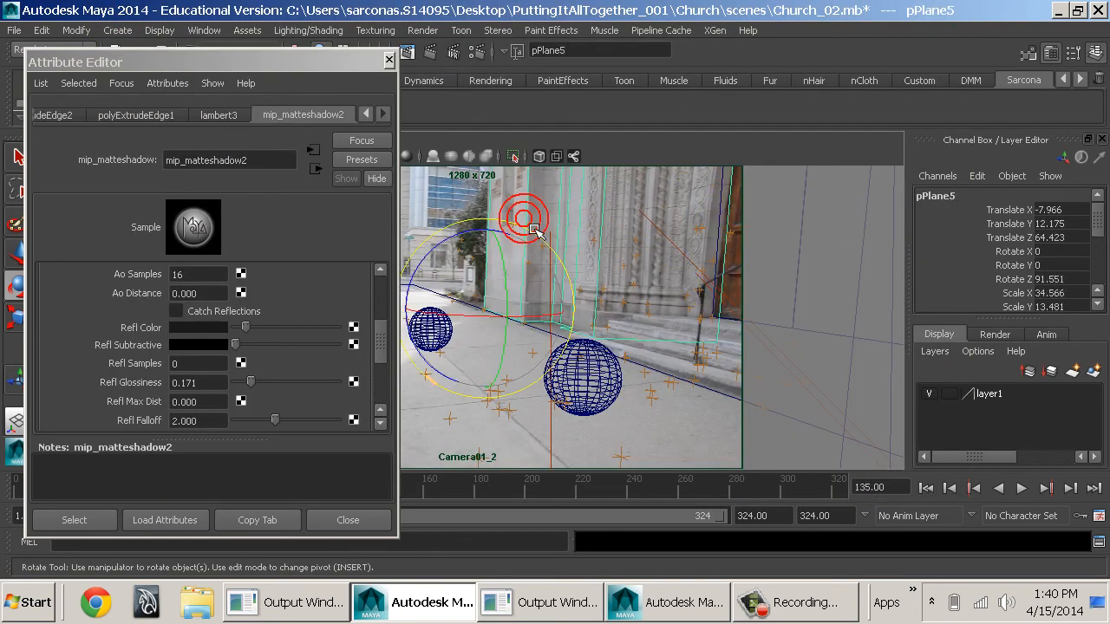
pyautogui.click(733, 228)
pyautogui.press('q')
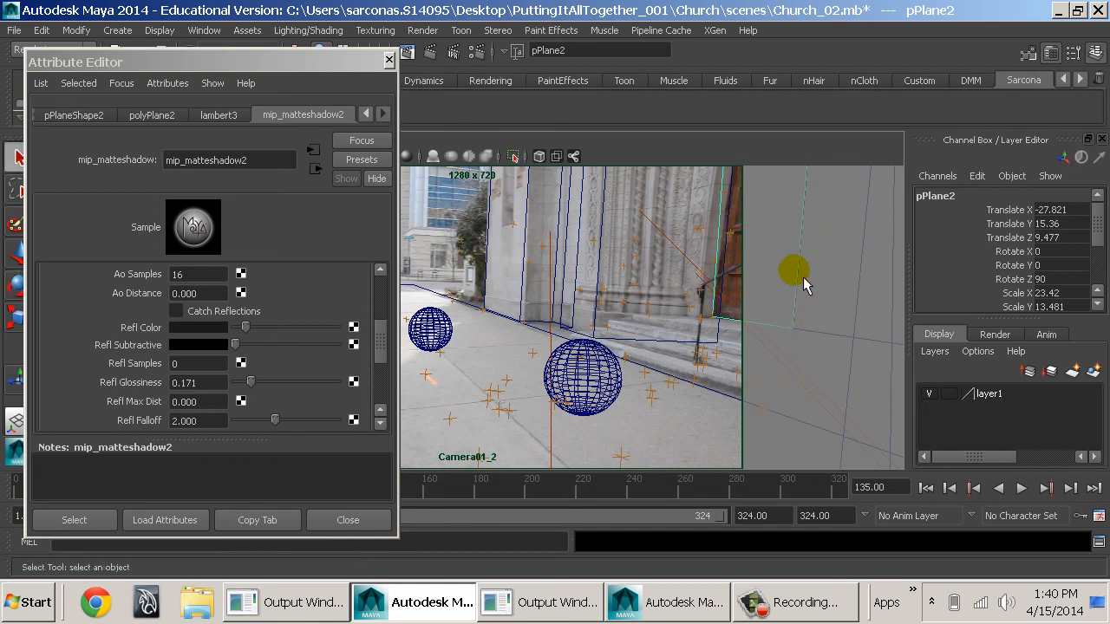
pyautogui.click(802, 278)
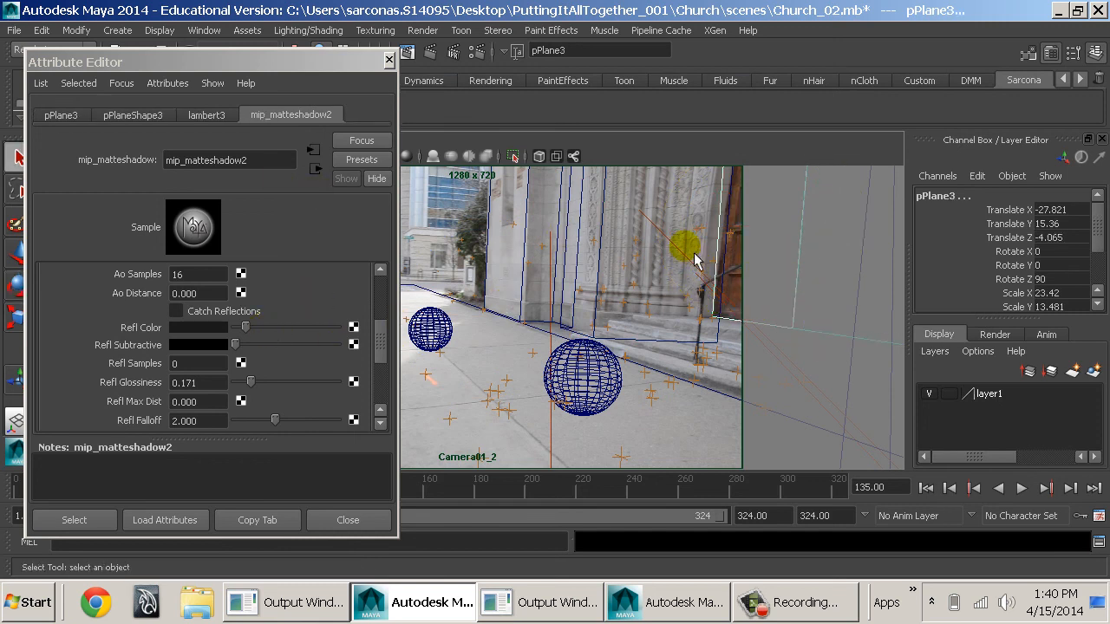
pyautogui.click(711, 392)
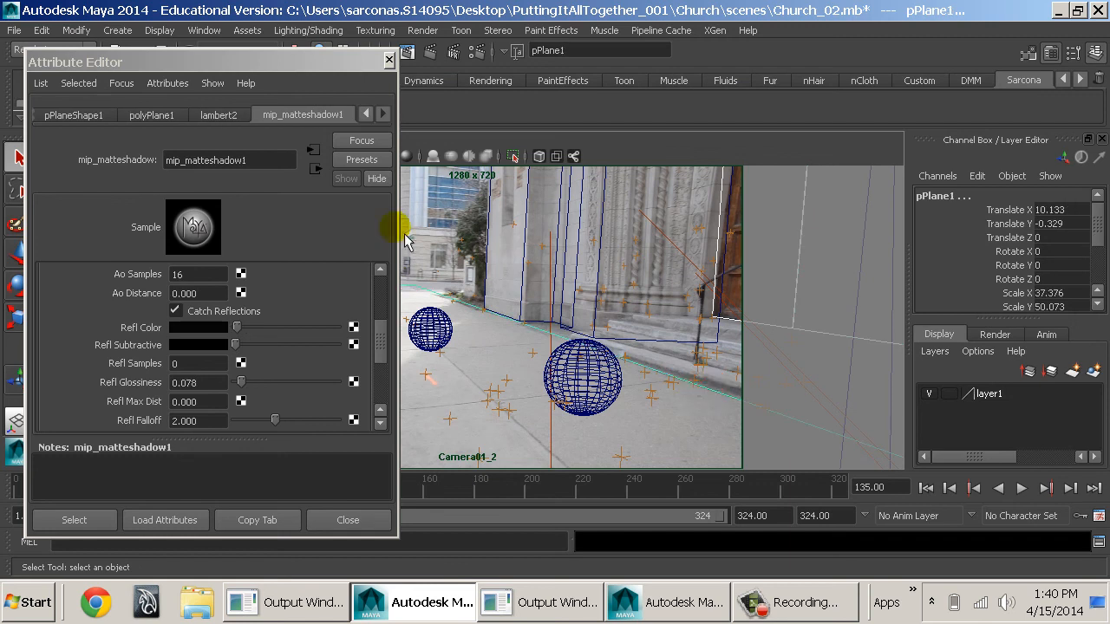
pyautogui.click(205, 31)
pyautogui.moveTo(260, 57)
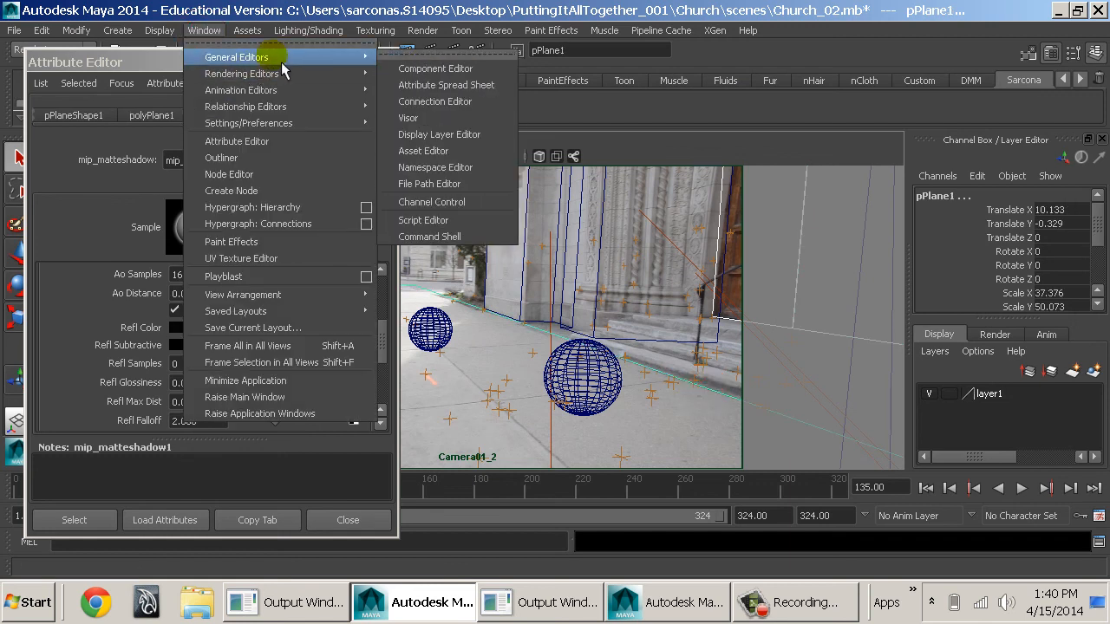
pyautogui.click(459, 85)
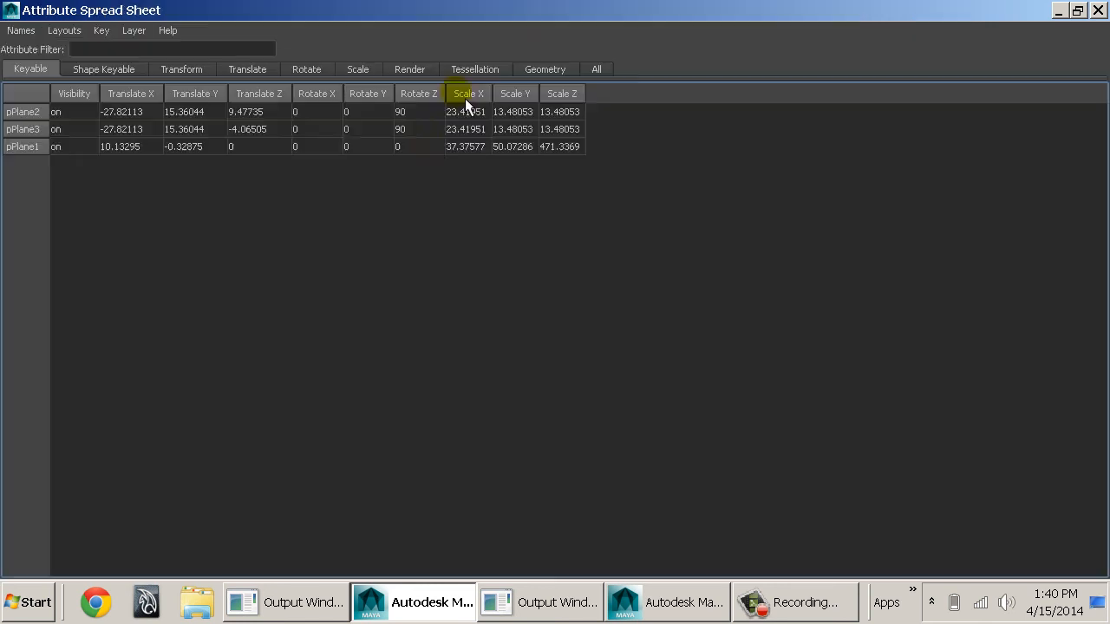
# - Turn off Casts Shadows for the three selected planes in their render attributes and close the spreadsheet
pyautogui.click(418, 77)
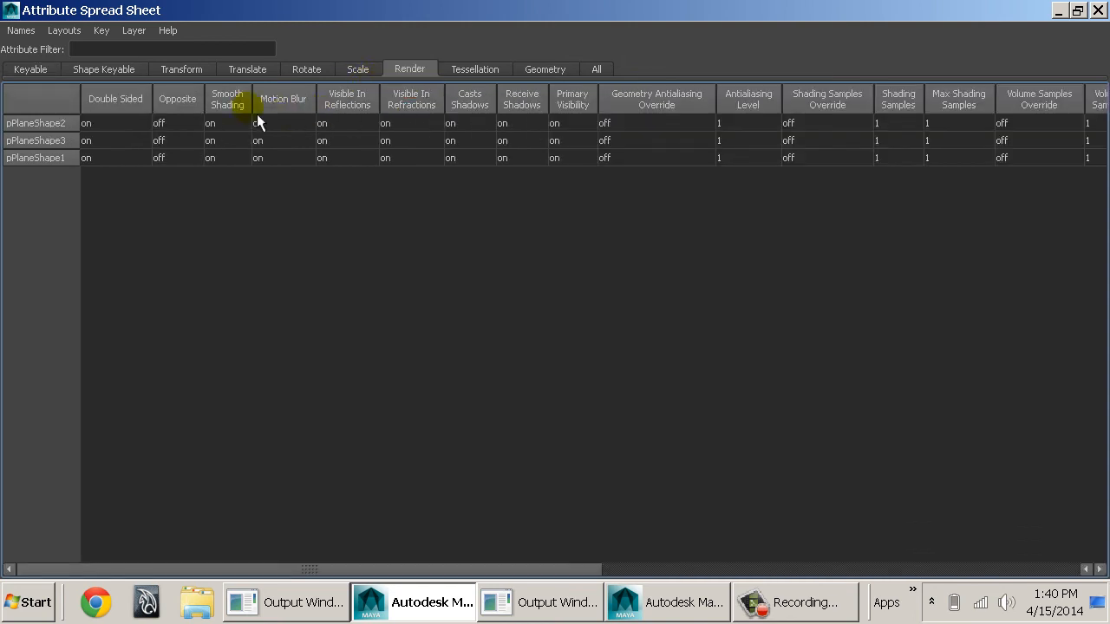
pyautogui.click(474, 110)
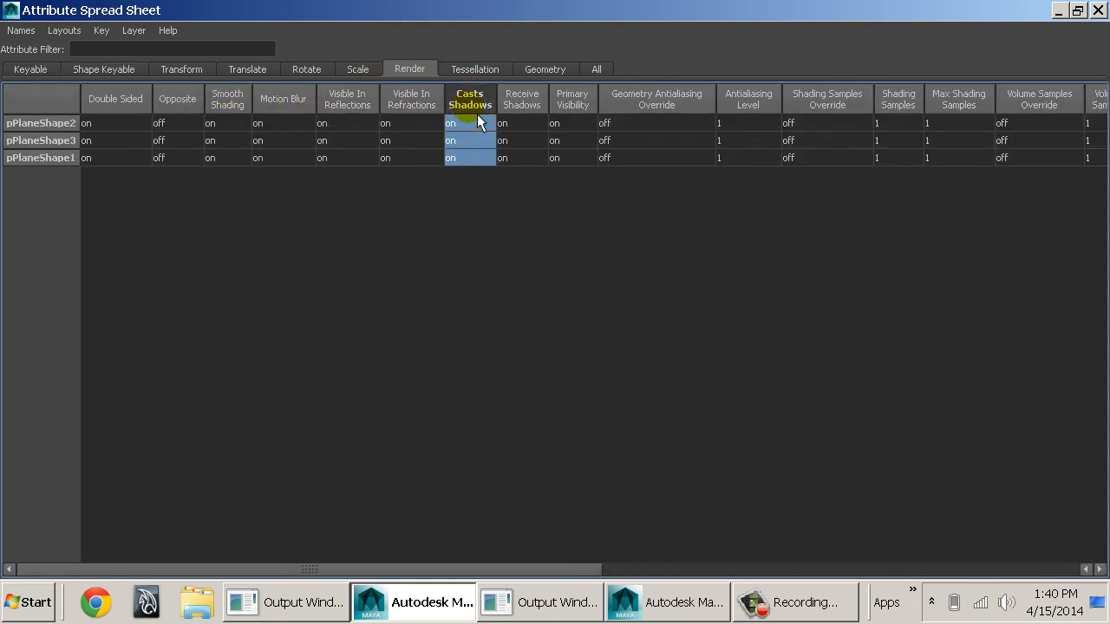
pyautogui.write('0')
pyautogui.press('Return')
pyautogui.doubleClick(11, 14)
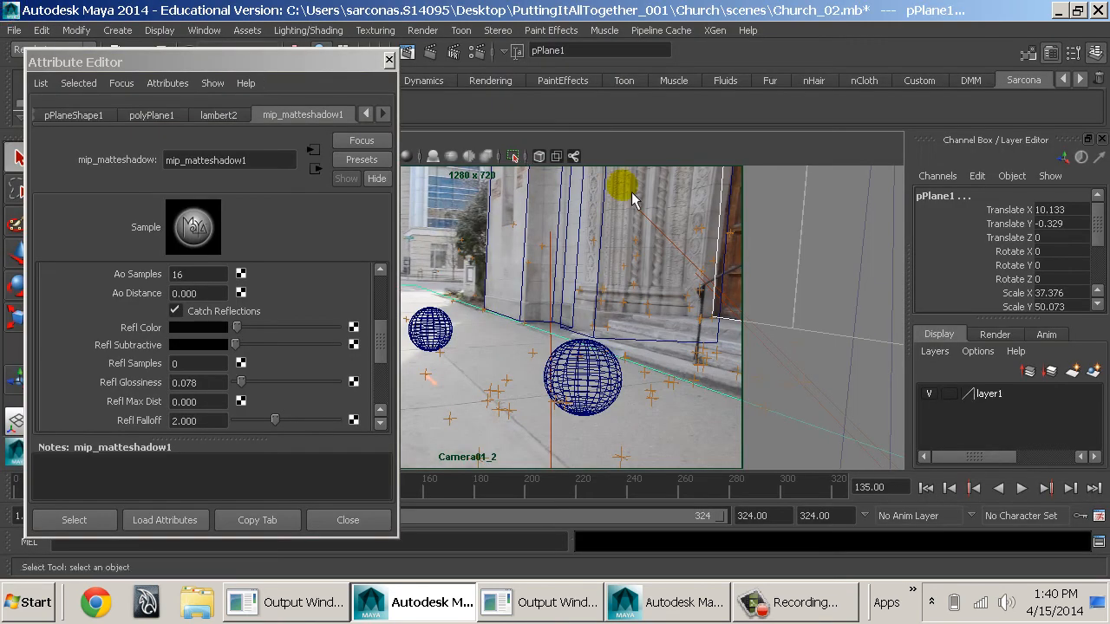
# - Re-render the far sphere's region and compare its alpha channel before and after, then close the render
pyautogui.click(408, 54)
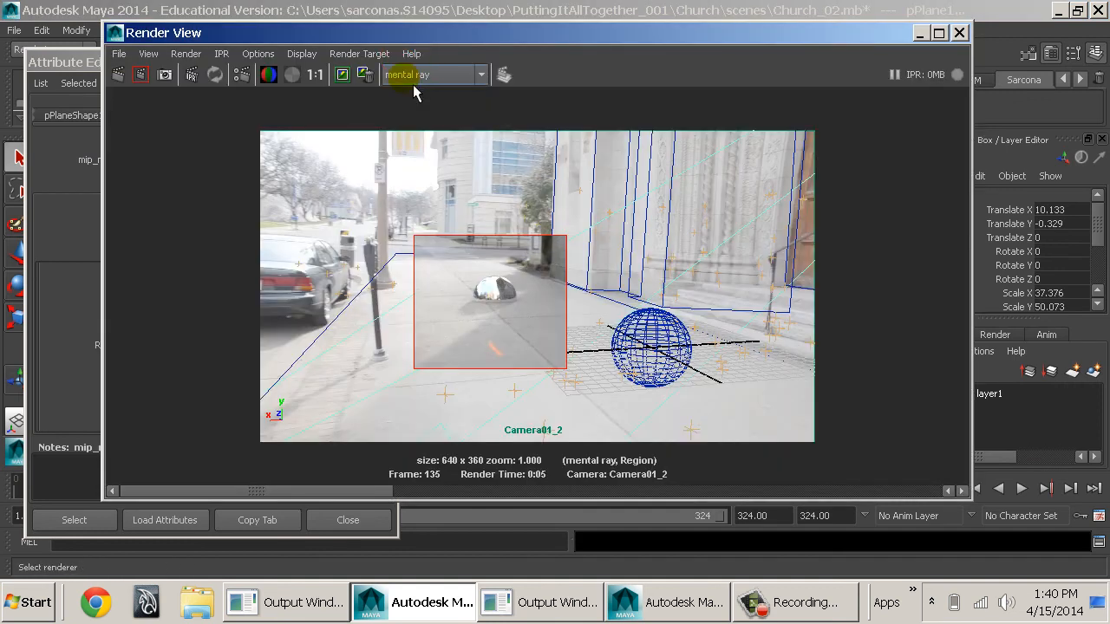
pyautogui.click(292, 75)
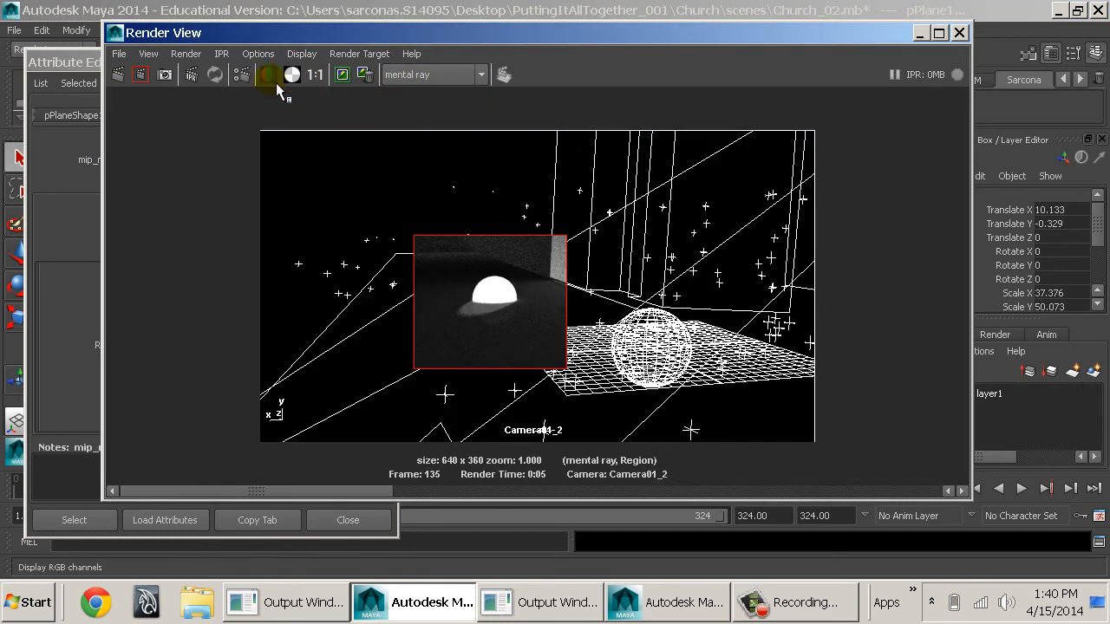
pyautogui.click(270, 75)
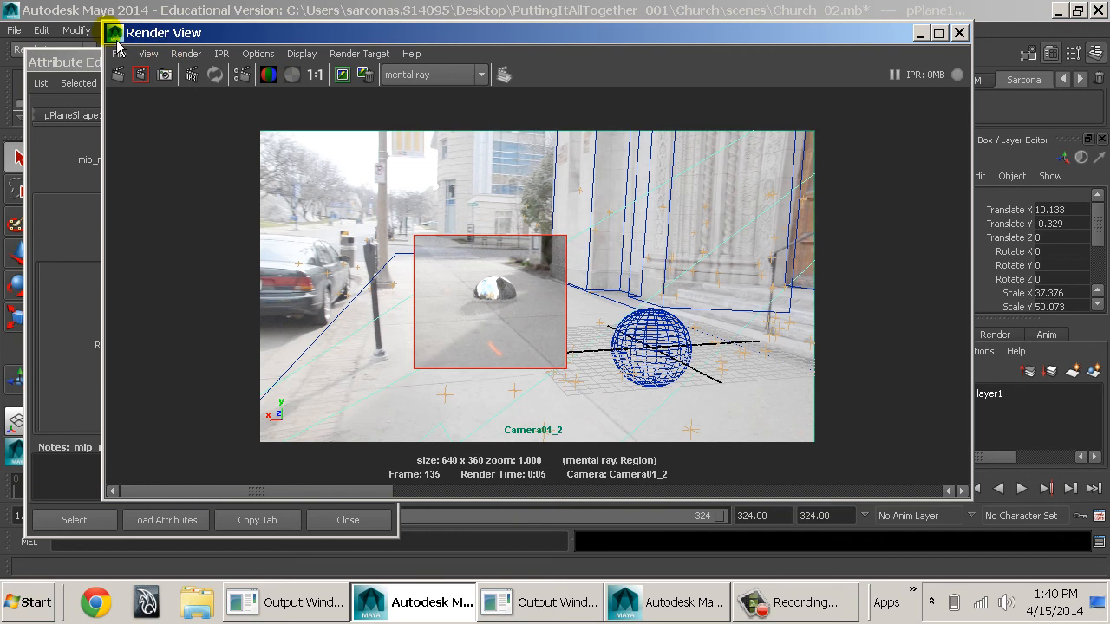
pyautogui.click(140, 76)
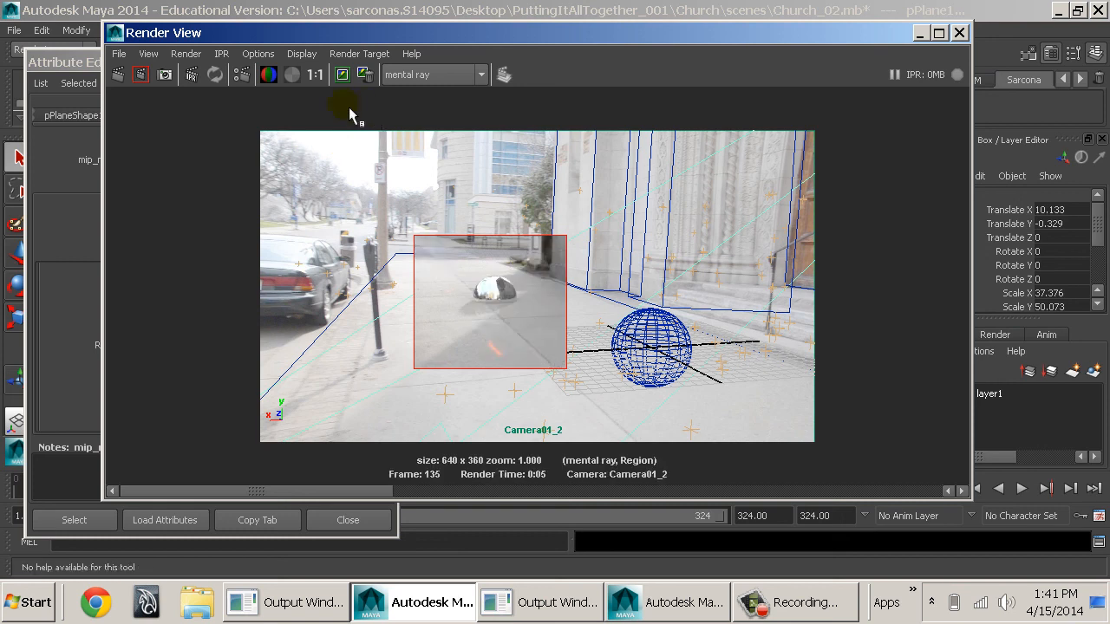
pyautogui.click(292, 75)
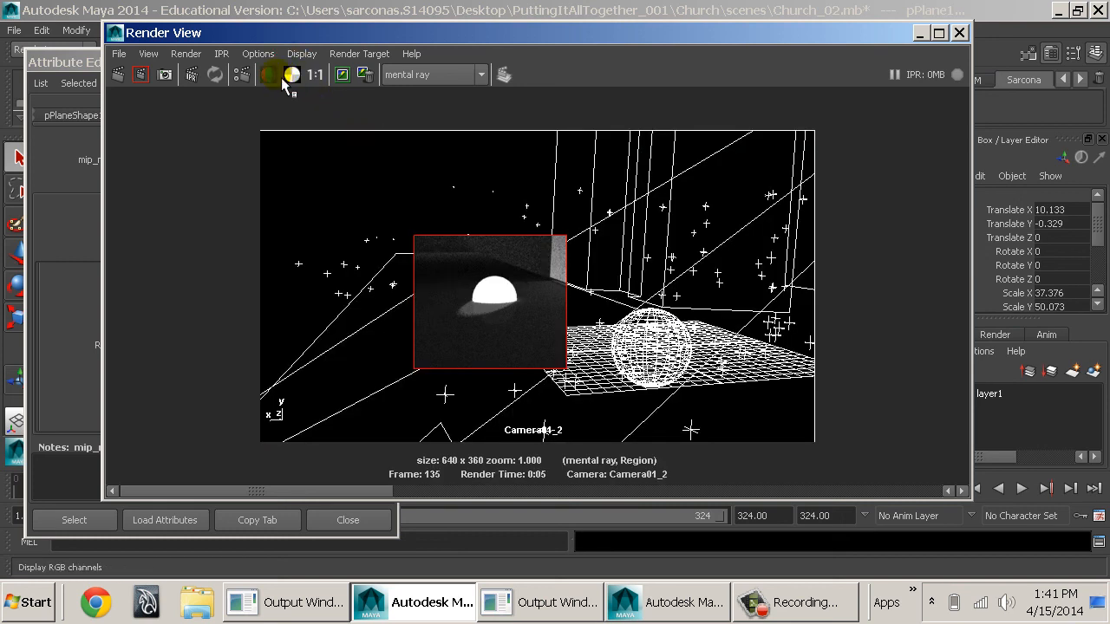
pyautogui.click(274, 75)
pyautogui.doubleClick(114, 32)
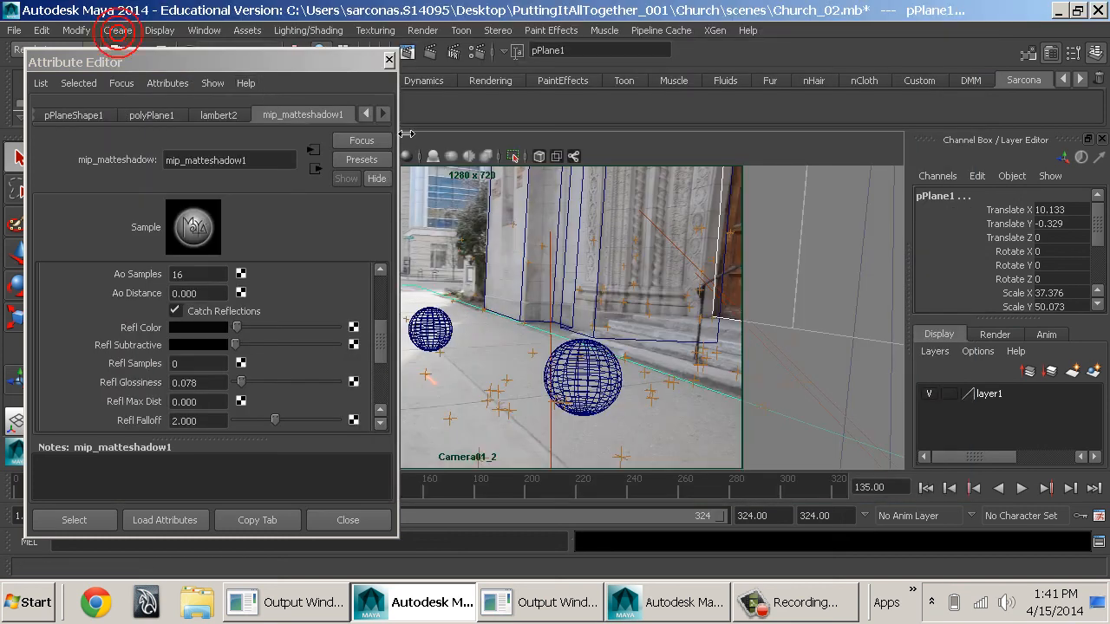
# - Close the attribute window, select the far sphere and show it in the perspective view with shaded, textured display
pyautogui.click(388, 60)
pyautogui.click(424, 237)
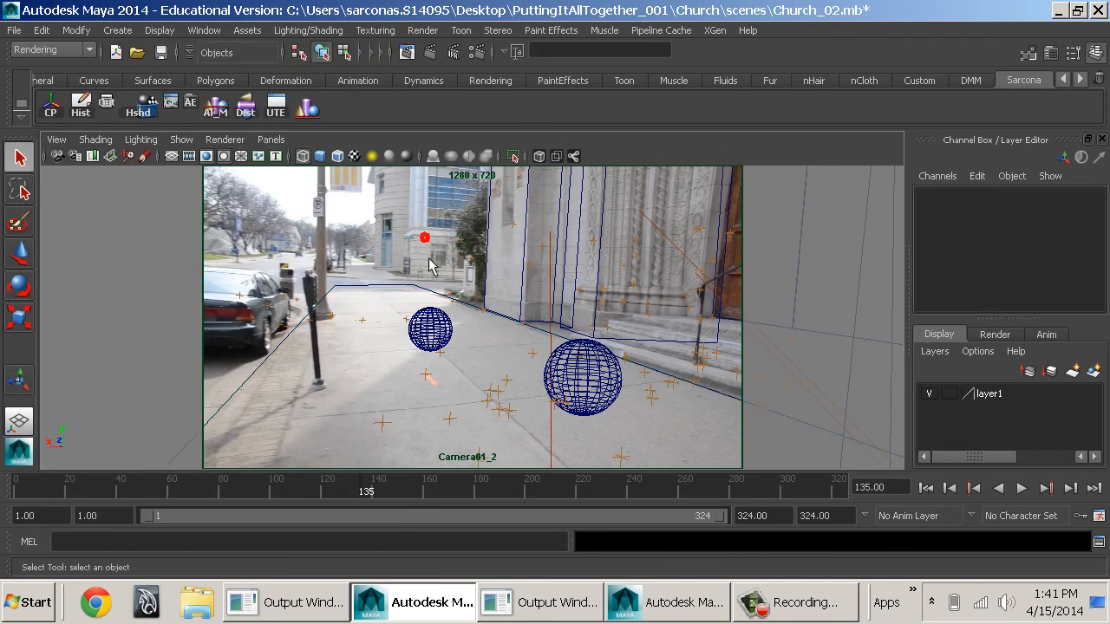
pyautogui.click(401, 302)
pyautogui.click(395, 258)
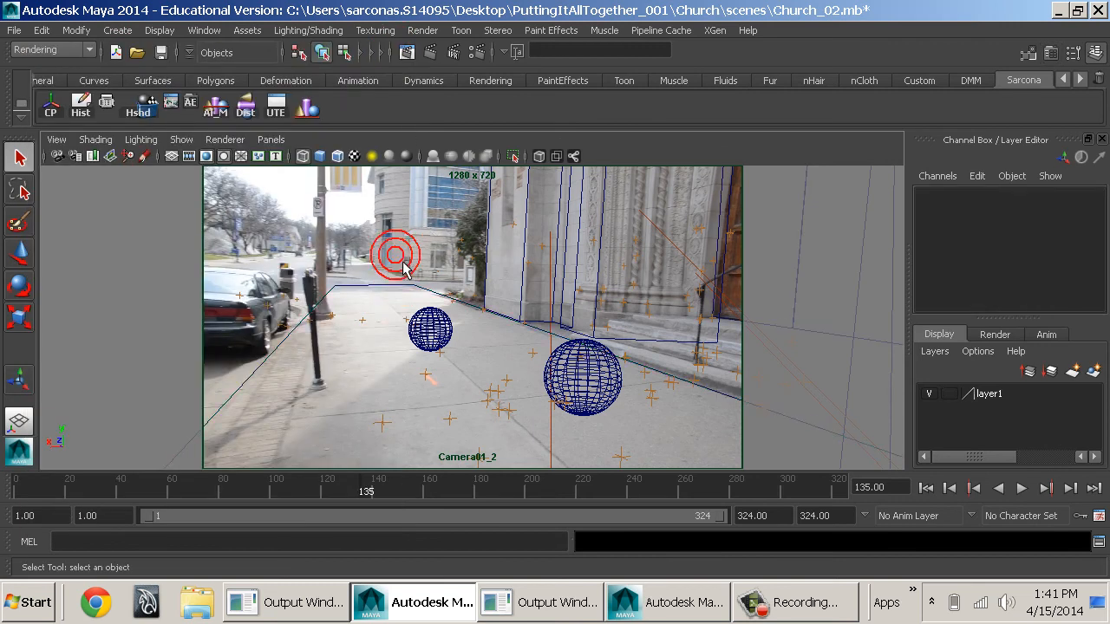
pyautogui.click(444, 312)
pyautogui.press('5')
pyautogui.press('6')
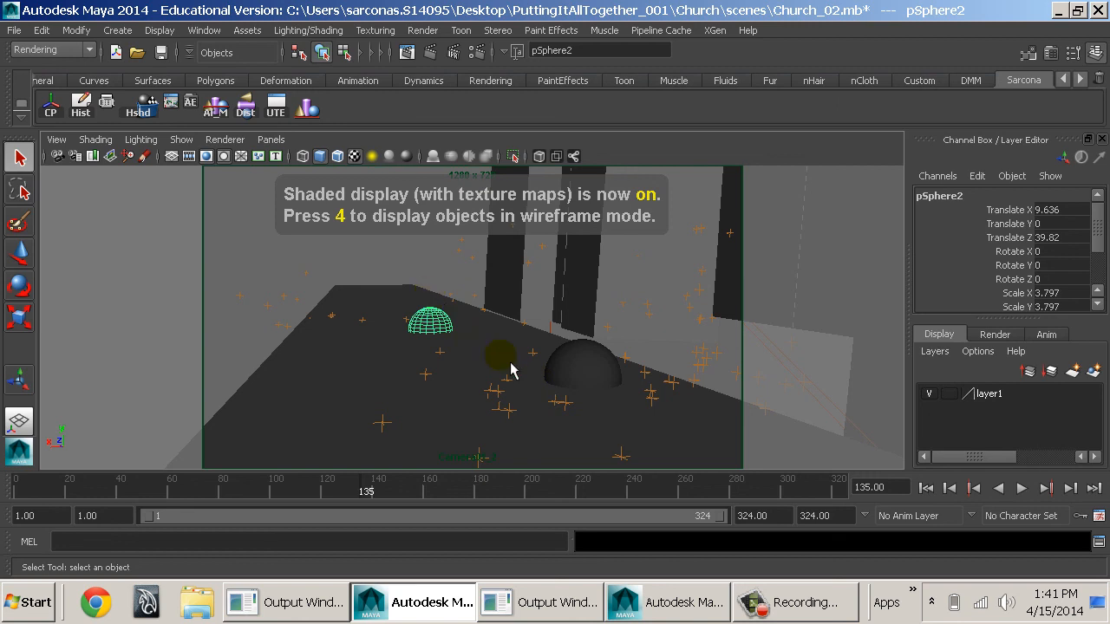
pyautogui.press('space')
pyautogui.moveTo(447, 328); pyautogui.dragTo(448, 300)
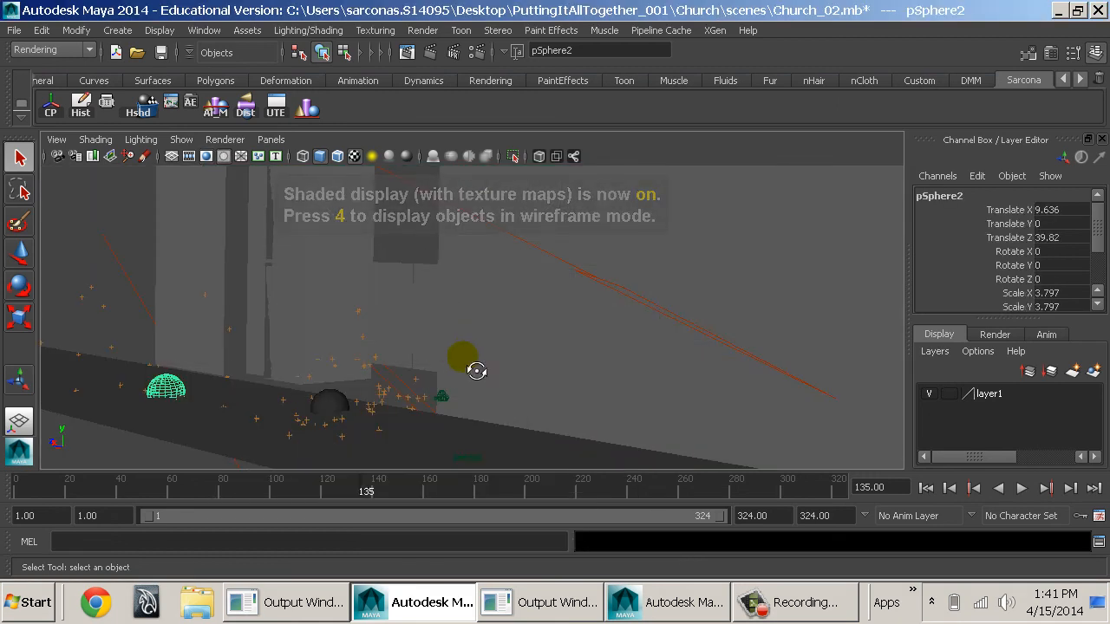
pyautogui.keyDown('alt'); pyautogui.moveTo(474, 368); pyautogui.dragTo(549, 337); pyautogui.keyUp('alt')
# - Raise the far sphere to about Y 2.988 so it rests on the ground, and move it to about Z -19.983
pyautogui.press('w')
pyautogui.moveTo(468, 319); pyautogui.dragTo(479, 329)
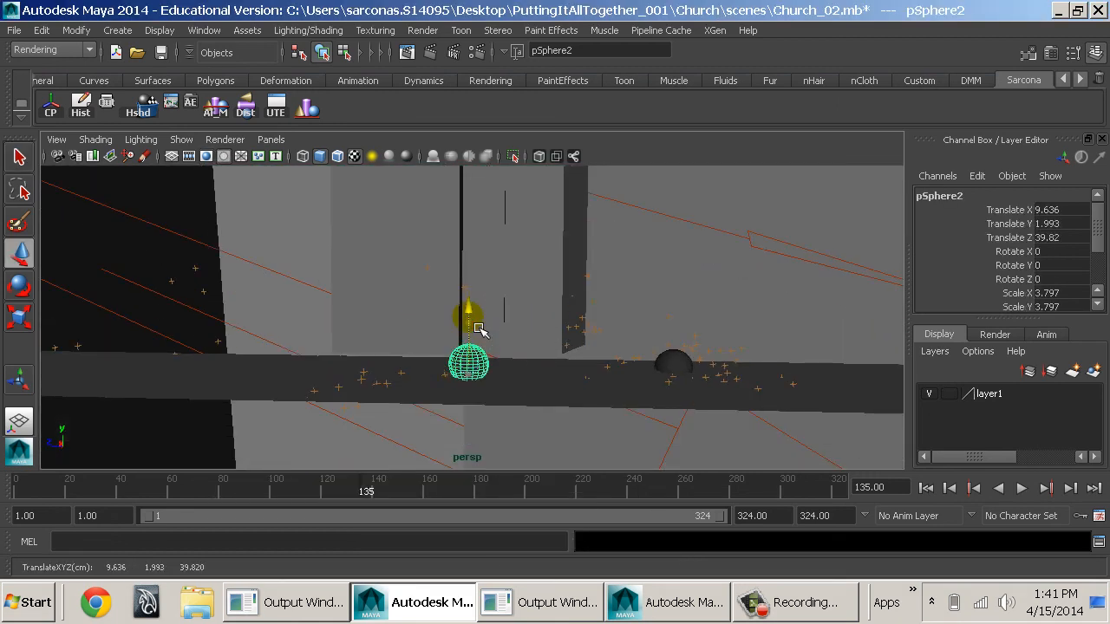
pyautogui.moveTo(414, 364); pyautogui.dragTo(755, 374)
pyautogui.keyDown('alt'); pyautogui.moveTo(756, 373); pyautogui.dragTo(640, 369, button='middle'); pyautogui.keyUp('alt')
pyautogui.moveTo(640, 369)
pyautogui.keyDown('alt'); pyautogui.mouseDown(button='right')
pyautogui.moveTo(635, 377)
pyautogui.moveTo(645, 364)
pyautogui.mouseUp(button='right'); pyautogui.keyUp('alt')
# - Set translation and rotation keys for the sphere at frame 1
pyautogui.press('e')
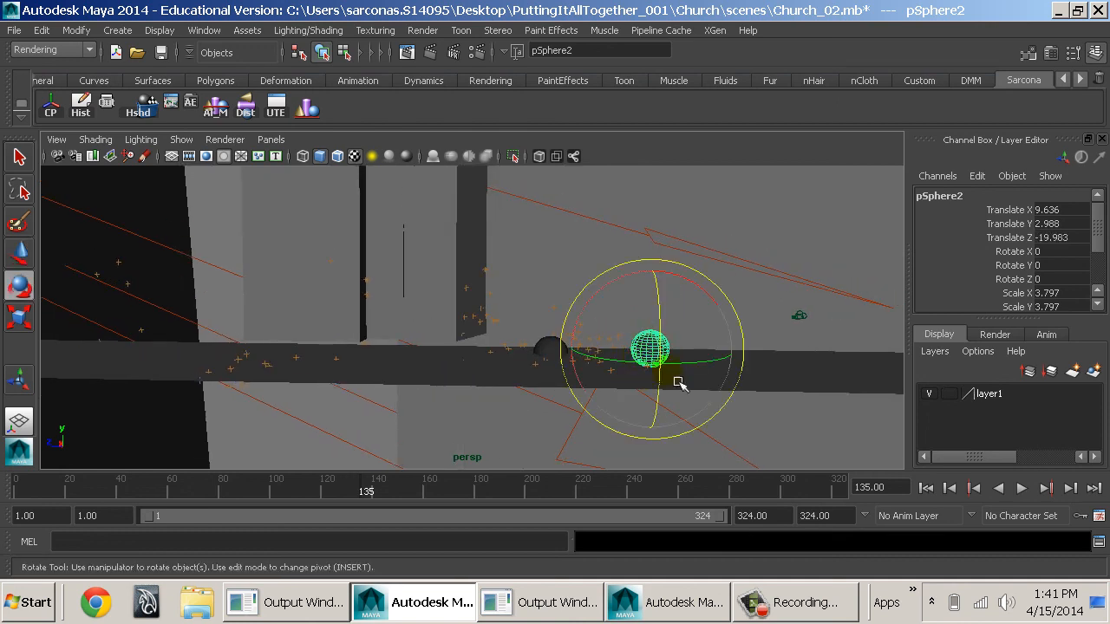
pyautogui.hotkey('shift', 'w')
pyautogui.hotkey('shift', 'e')
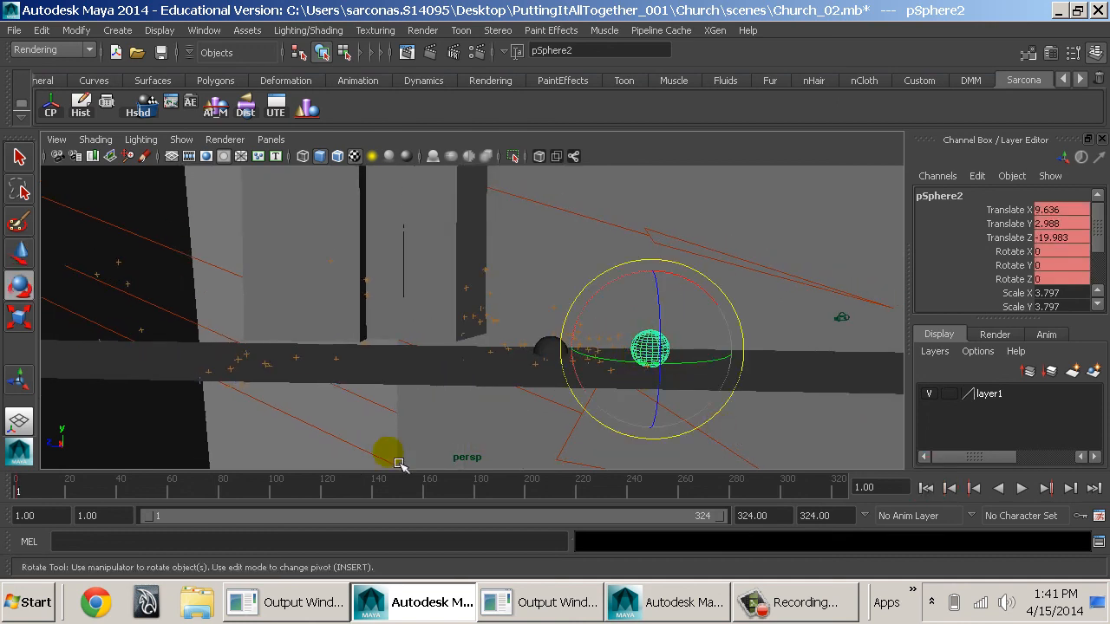
# - Go to frame 80 and move the sphere along the ground to about Z 34.213
pyautogui.click(224, 494)
pyautogui.press('w')
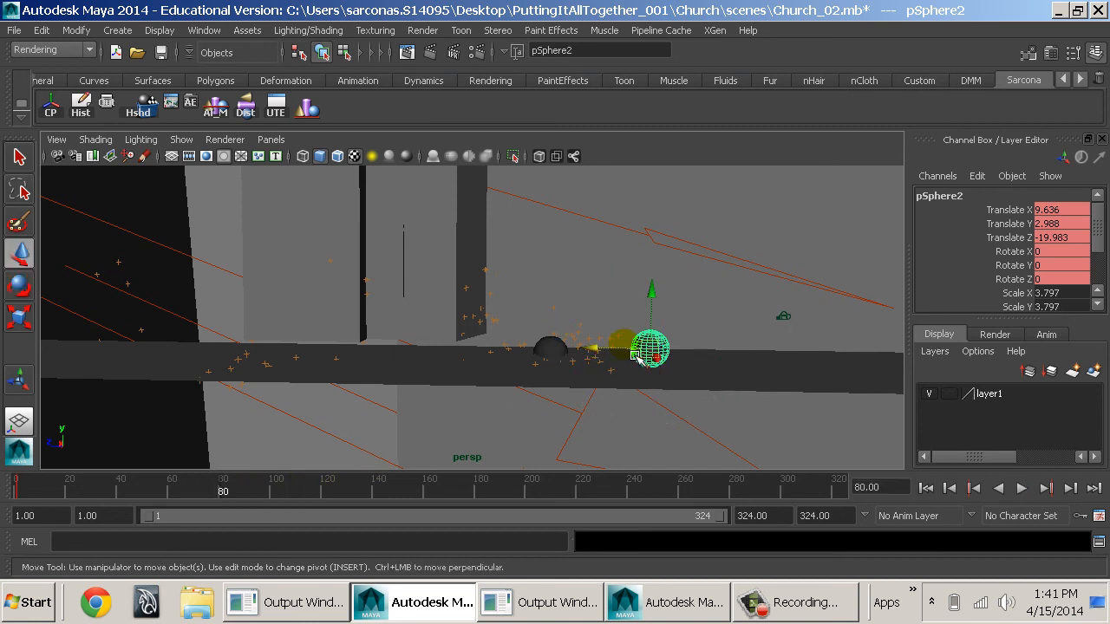
pyautogui.moveTo(572, 354); pyautogui.dragTo(473, 353)
pyautogui.hotkey('ctrl', 'z')
pyautogui.moveTo(599, 349); pyautogui.dragTo(336, 345)
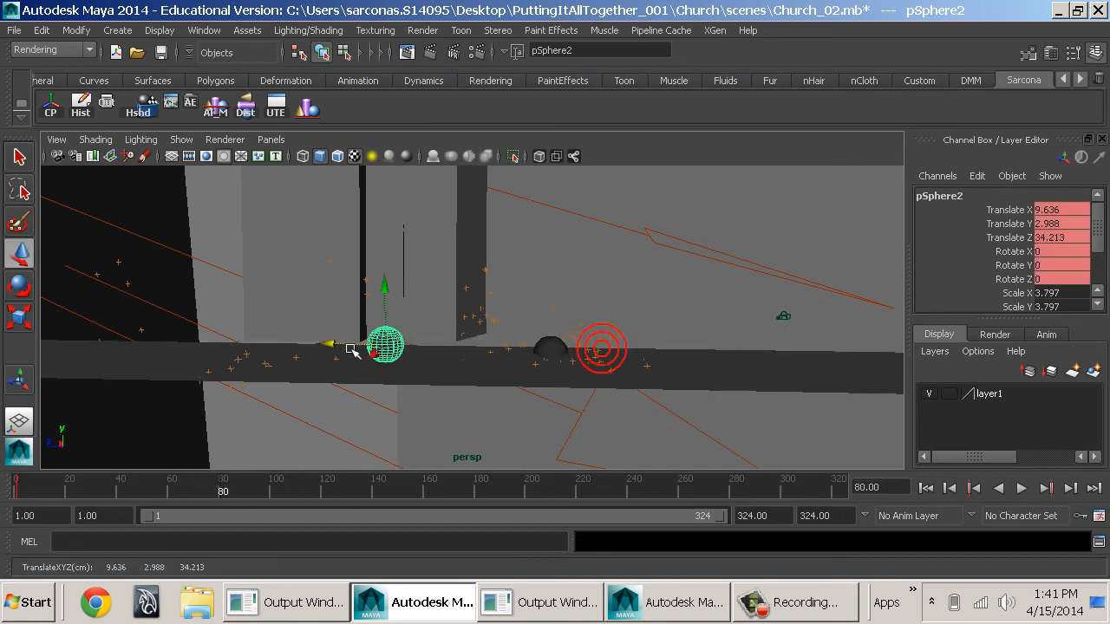
# - Rotate the sphere to about 773.836 on X, move it farther along Z and key this end pose around frame 180
pyautogui.press('e')
pyautogui.moveTo(466, 316); pyautogui.dragTo(406, 257)
pyautogui.press('w')
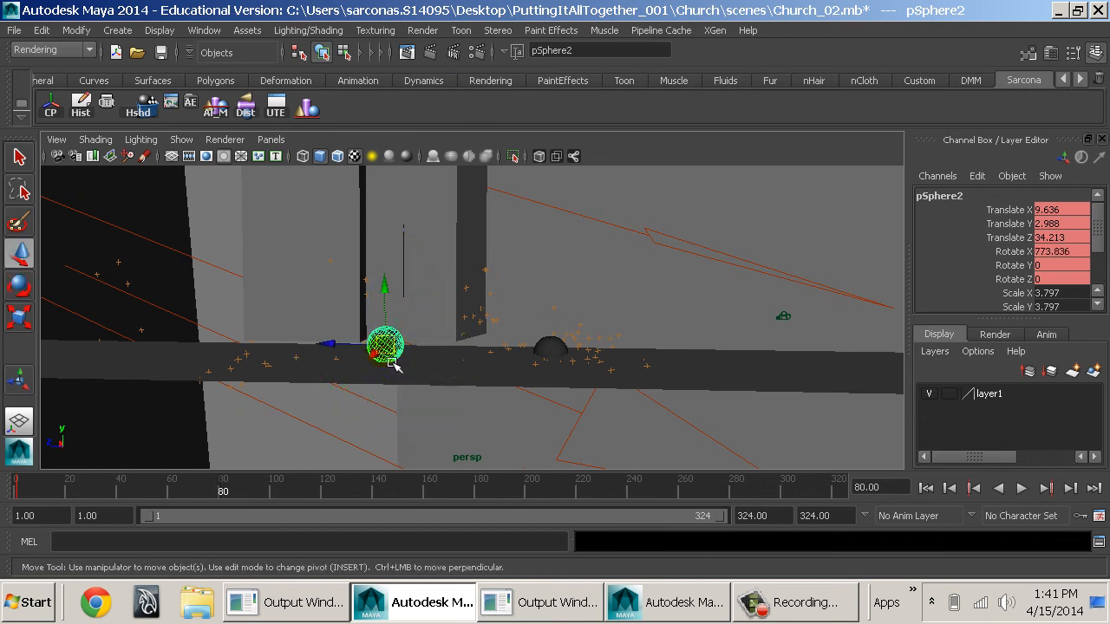
pyautogui.moveTo(338, 347); pyautogui.dragTo(219, 398)
pyautogui.moveTo(414, 490)
pyautogui.mouseDown()
pyautogui.moveTo(461, 495)
pyautogui.moveTo(18, 488)
pyautogui.mouseUp()
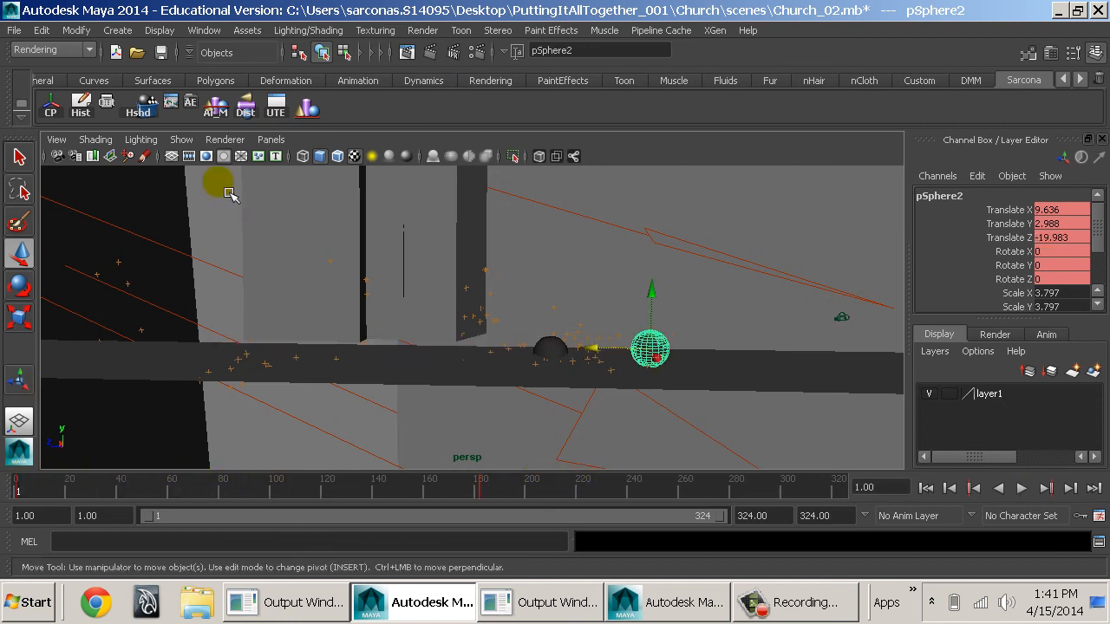
# - View the scene through Camera01_2 in wireframe and play the rolling sphere animation from frame 1, stopping at frame 56
pyautogui.click(271, 139)
pyautogui.moveTo(364, 156)
pyautogui.click(442, 159)
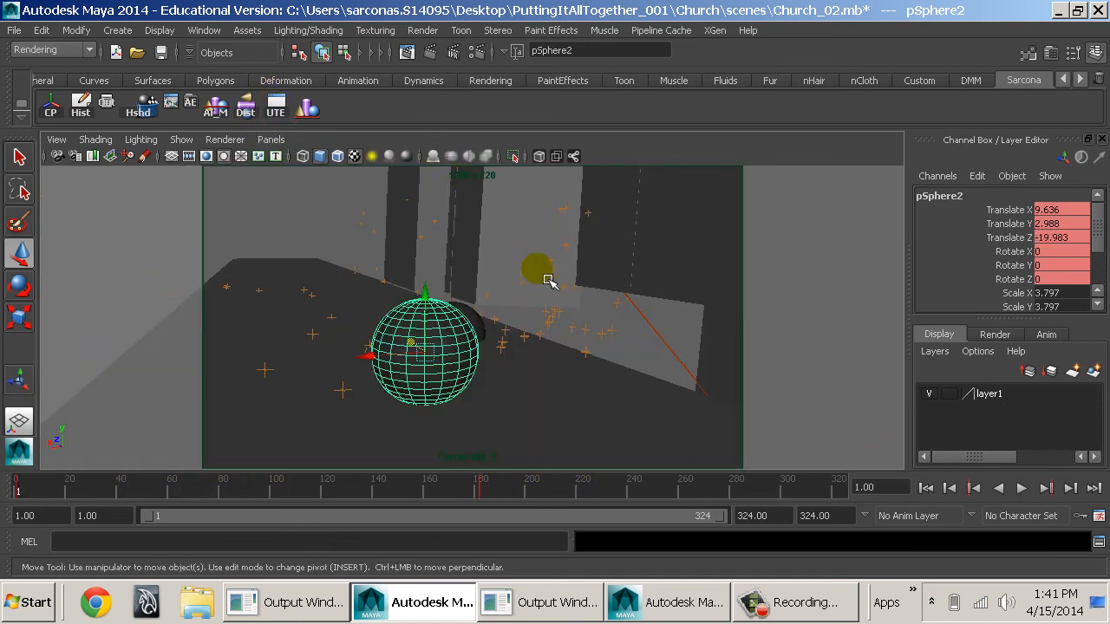
pyautogui.press('5')
pyautogui.press('6')
pyautogui.press('4')
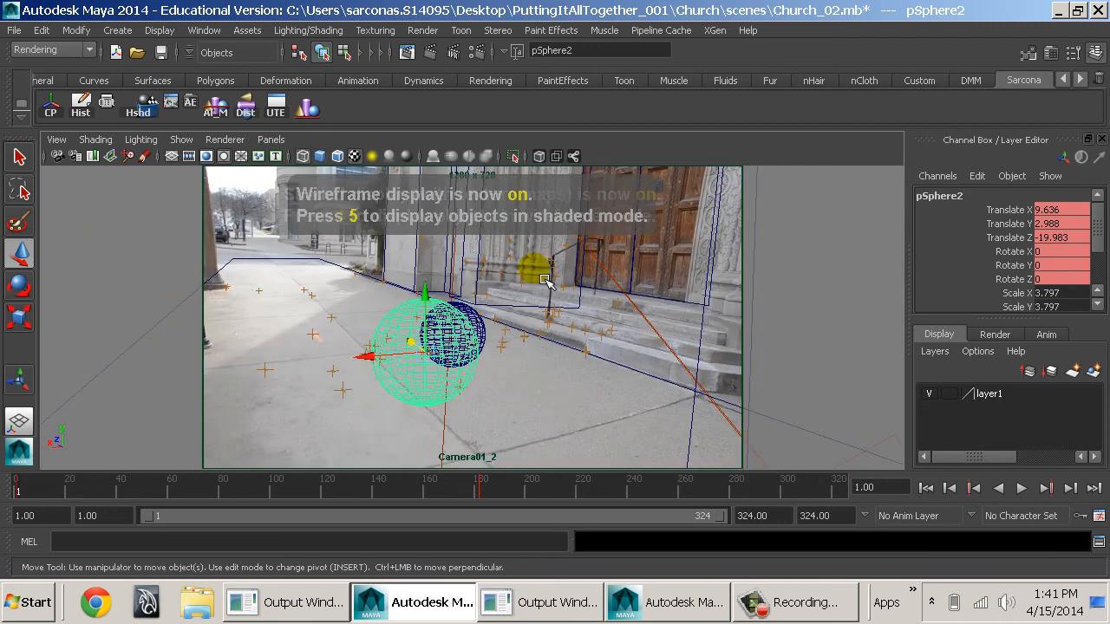
pyautogui.hotkey('alt', 'v')
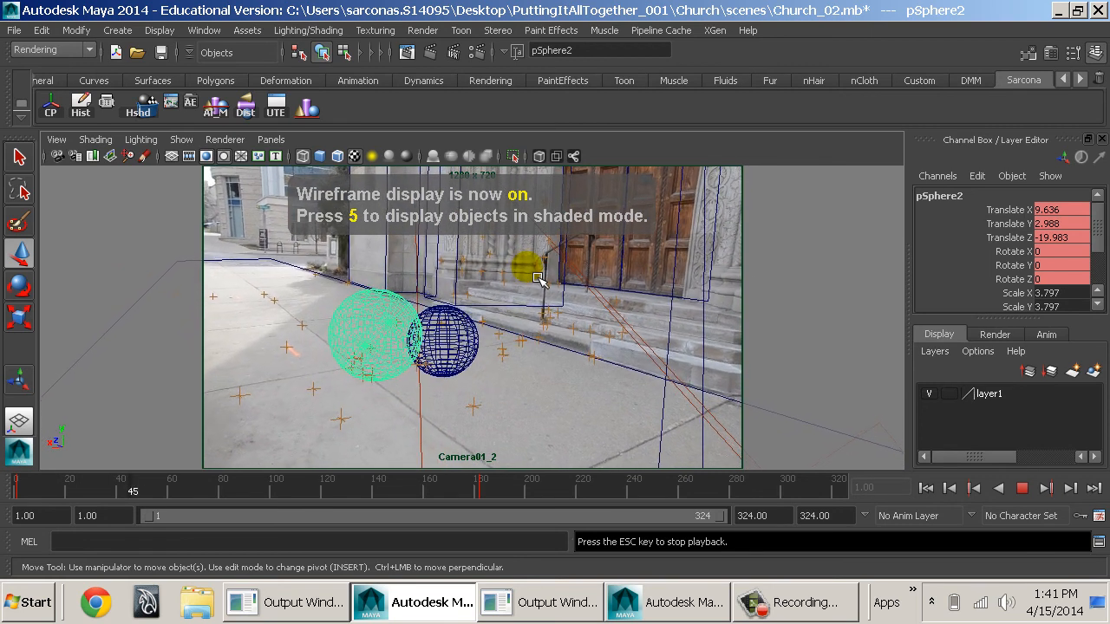
pyautogui.press('Escape')
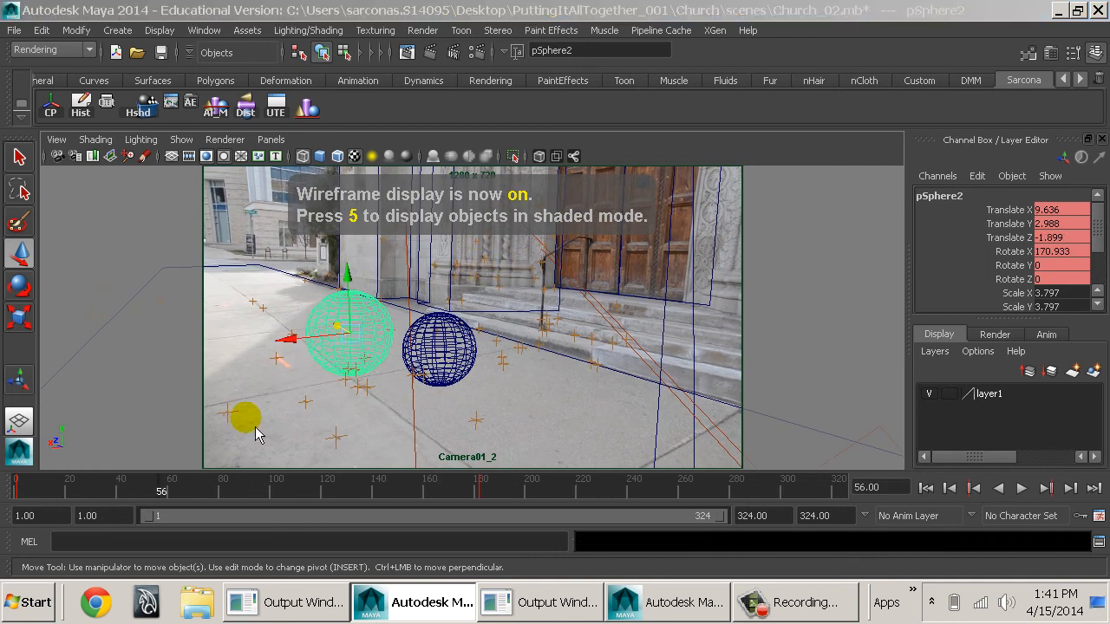
pyautogui.press('super')
pyautogui.click(154, 256)
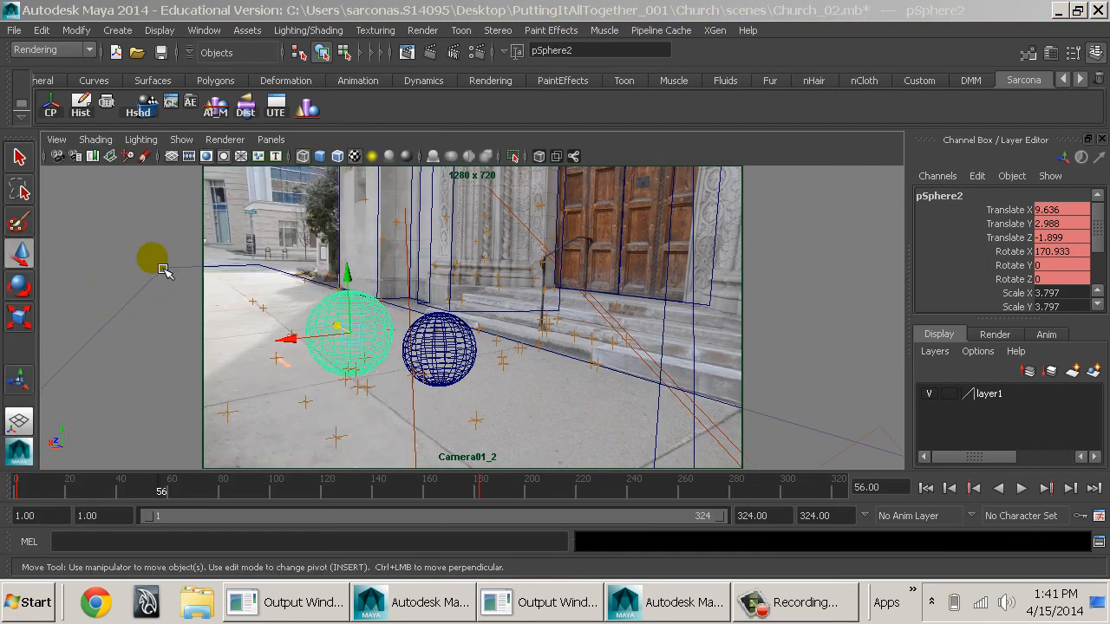
# - Switch to Firefox, search Google for "creative crash models maya" and open the Creative Crash website
pyautogui.write('c')
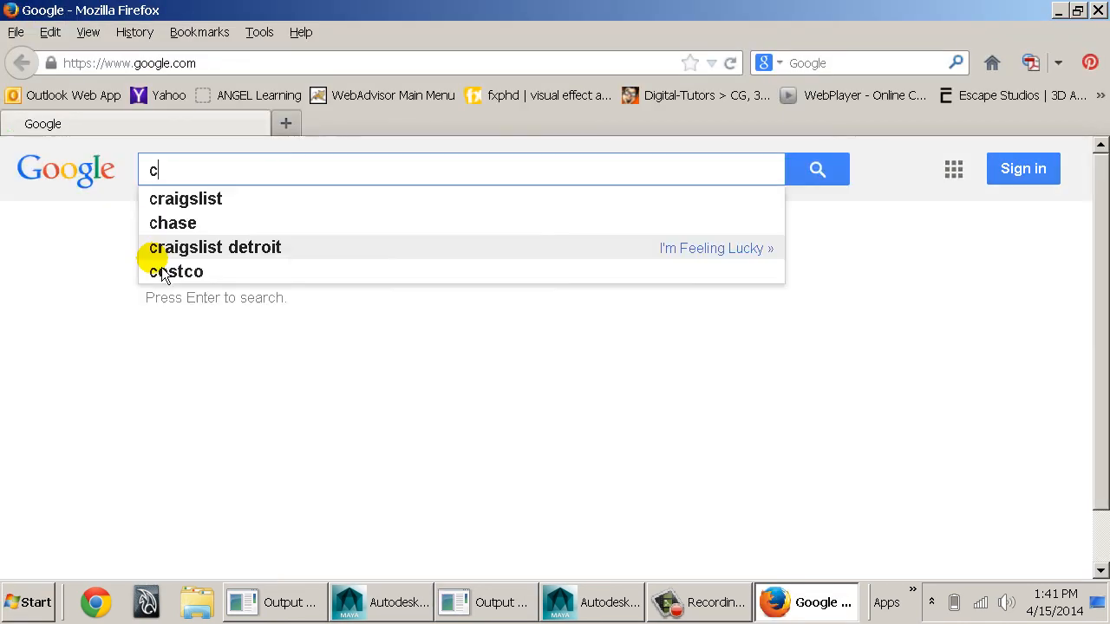
pyautogui.write('reative crash m')
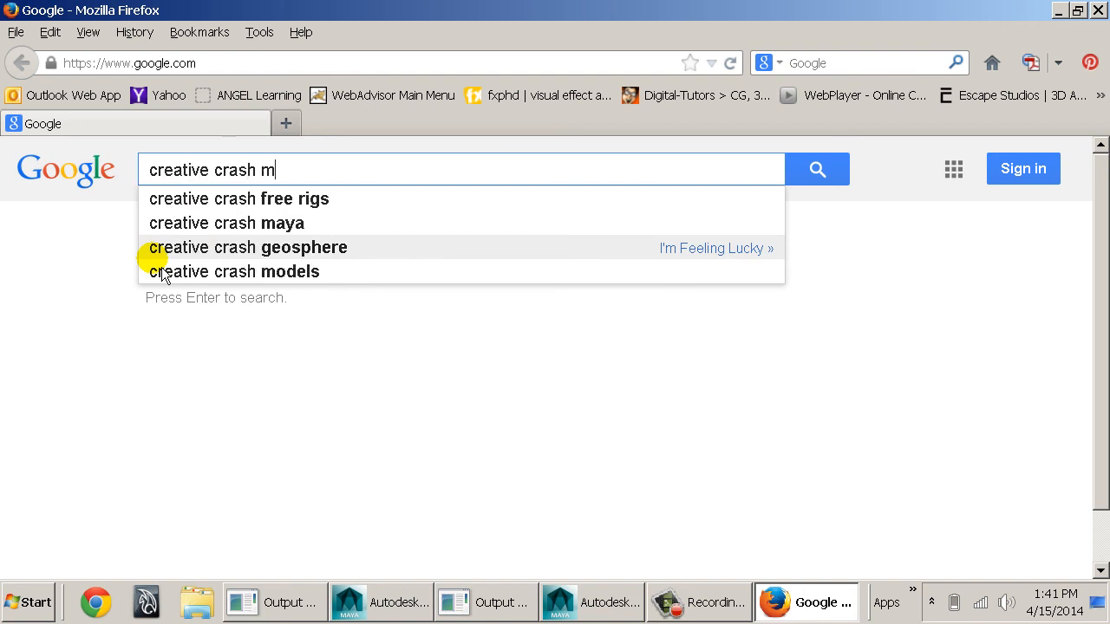
pyautogui.write('odels maya')
pyautogui.press('Return')
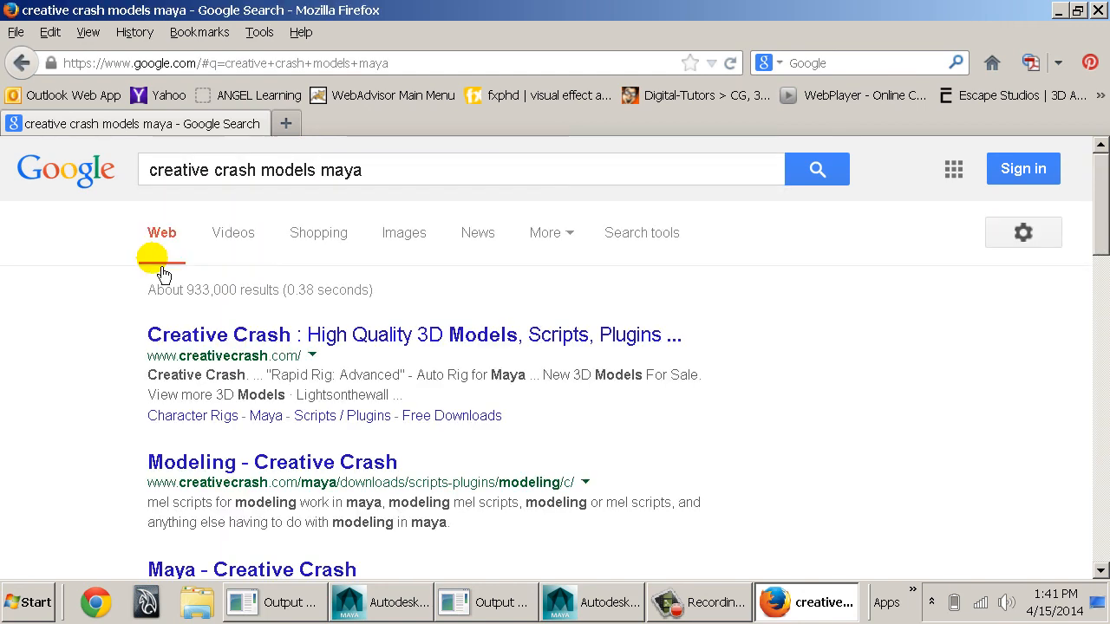
pyautogui.click(275, 333)
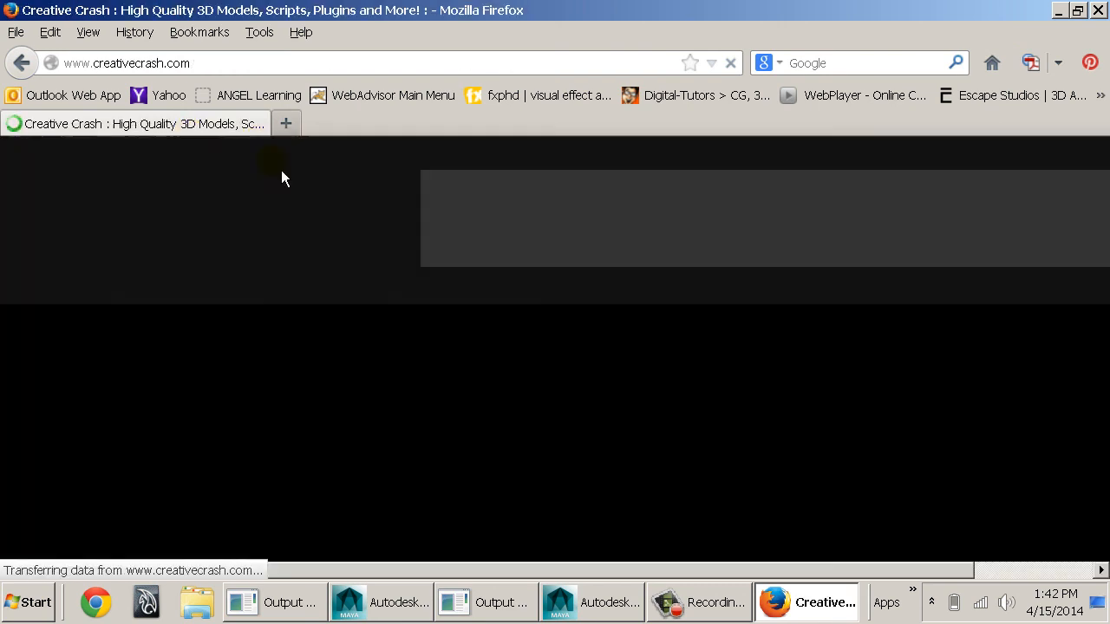
# - Look over the new 3D models on the Creative Crash home page, then open the site's Free Downloads section
pyautogui.scroll(-7, 528, 355)
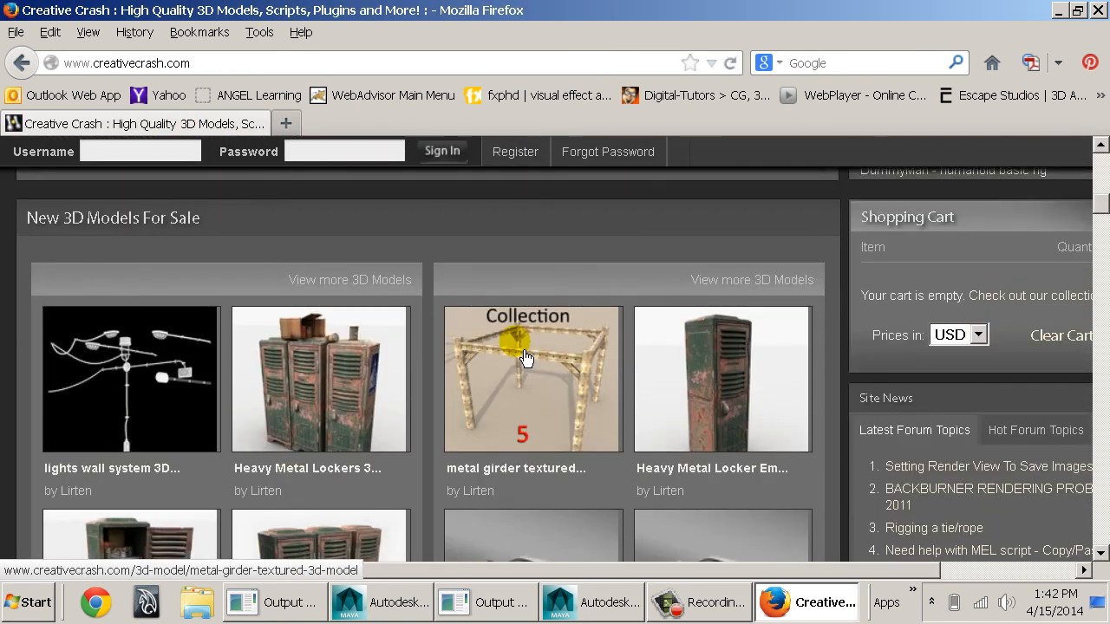
pyautogui.scroll(-5, 525, 357)
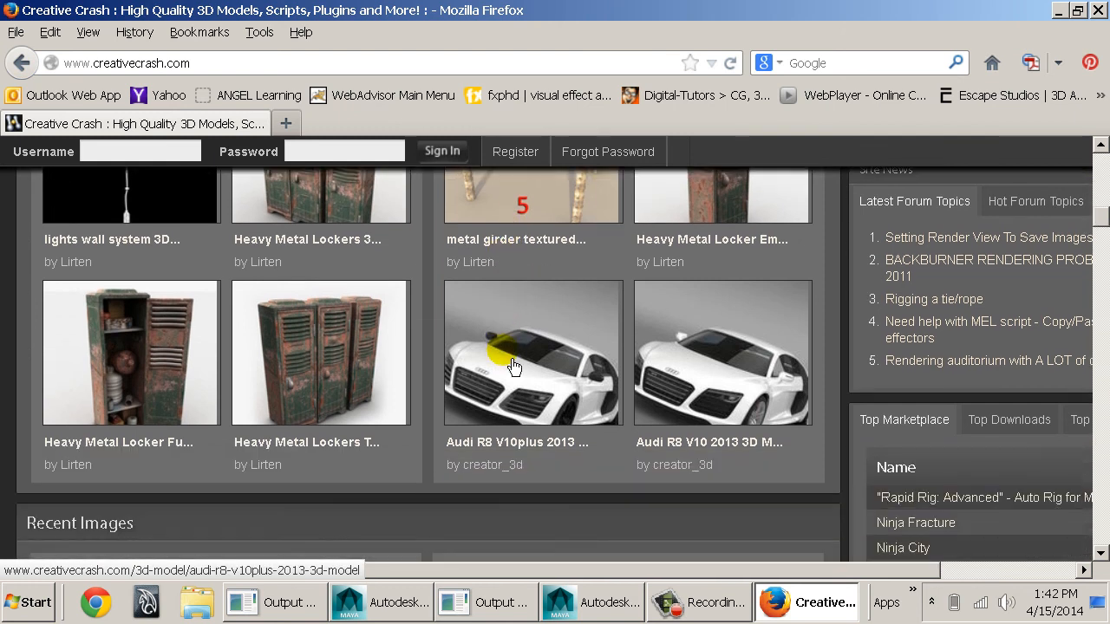
pyautogui.scroll(-3, 512, 360)
pyautogui.scroll(10, 577, 384)
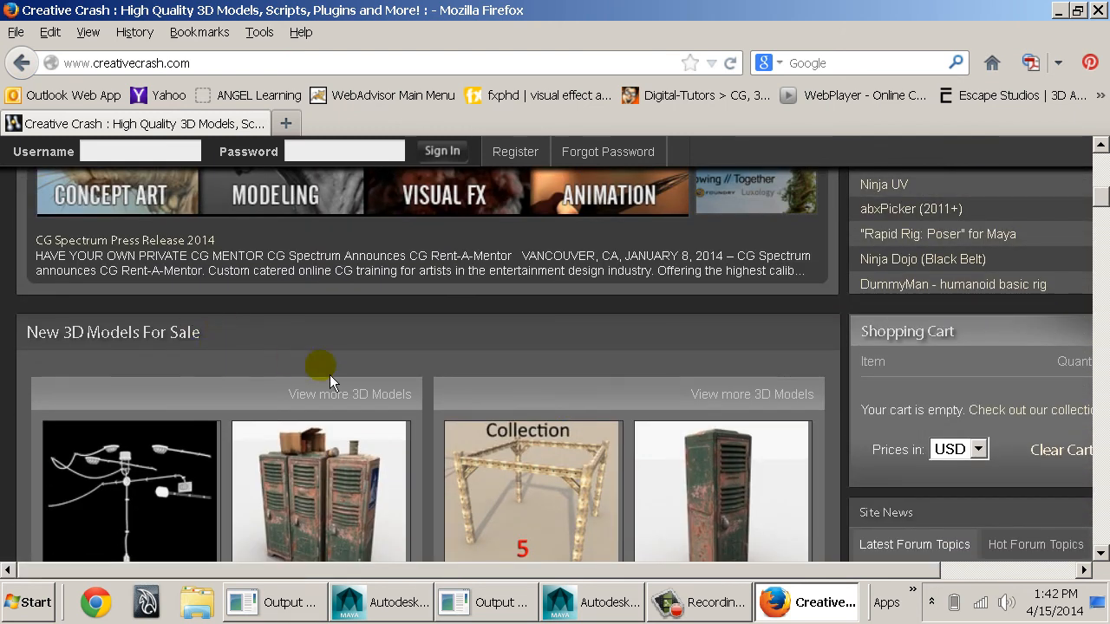
pyautogui.scroll(8, 329, 374)
pyautogui.click(163, 248)
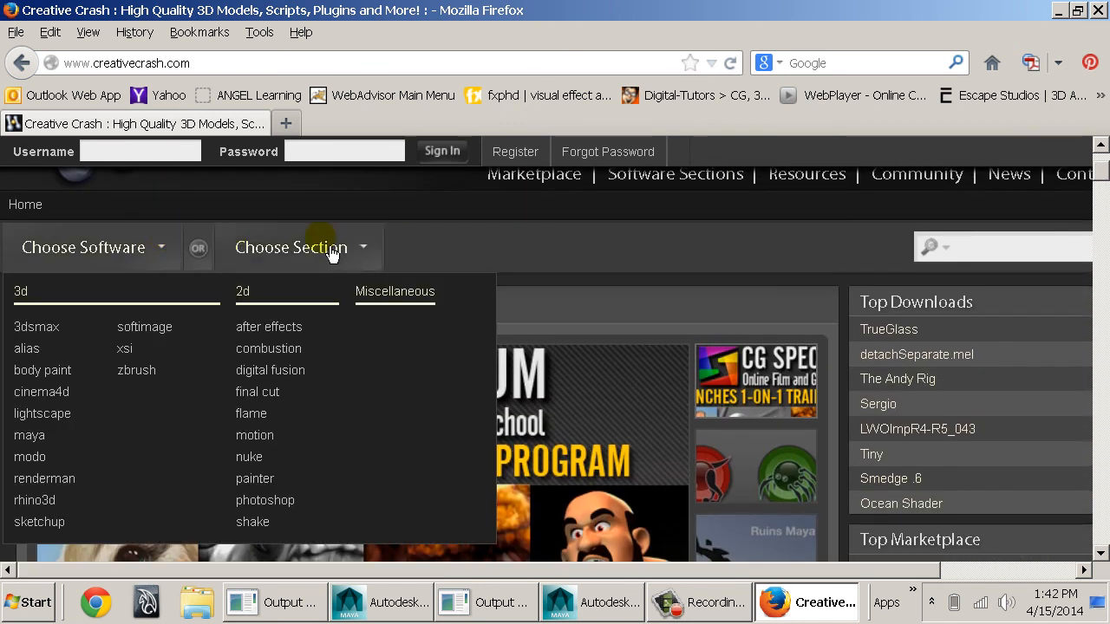
pyautogui.moveTo(329, 252)
pyautogui.click(292, 287)
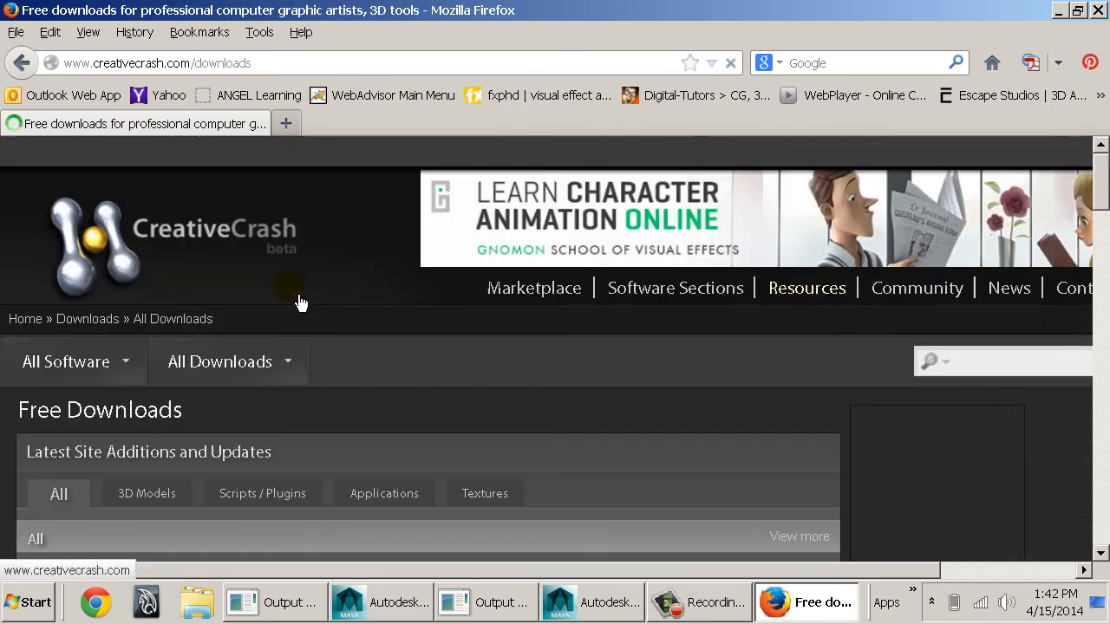
# - Open the Vehicle category of the downloadable 3D models
pyautogui.moveTo(217, 359)
pyautogui.moveTo(219, 407)
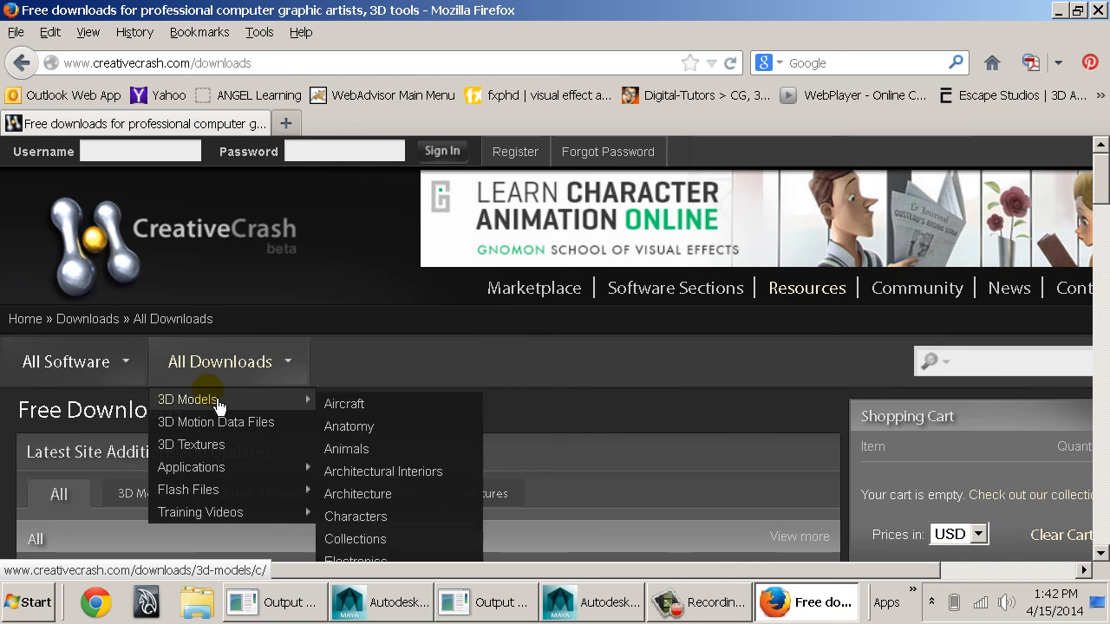
pyautogui.scroll(-3, 312, 346)
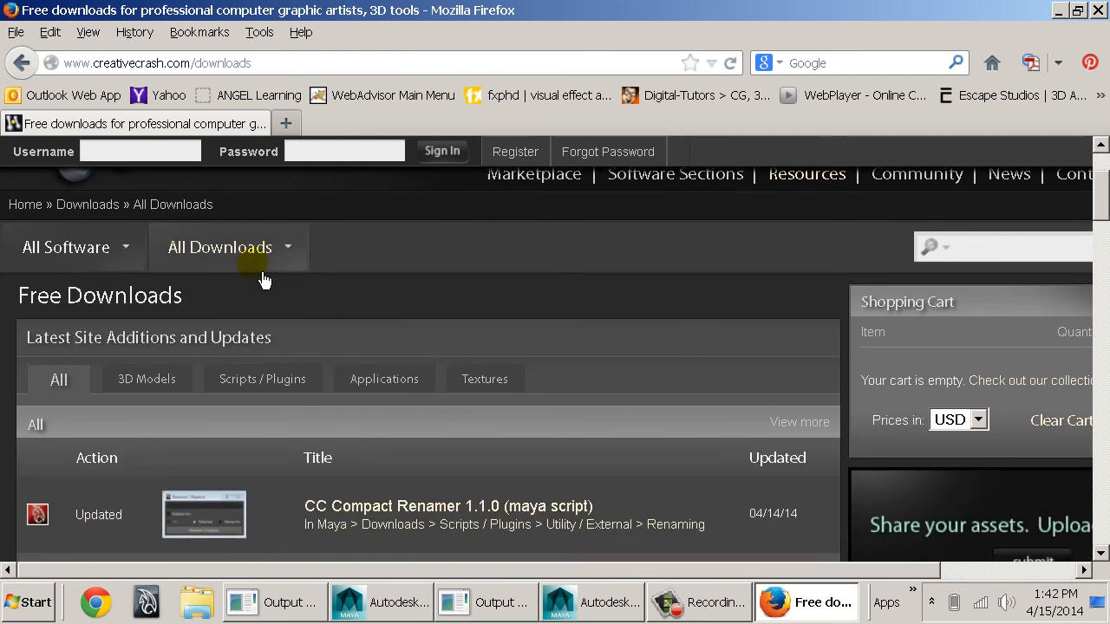
pyautogui.moveTo(263, 279)
pyautogui.moveTo(251, 297)
pyautogui.scroll(-3, 384, 393)
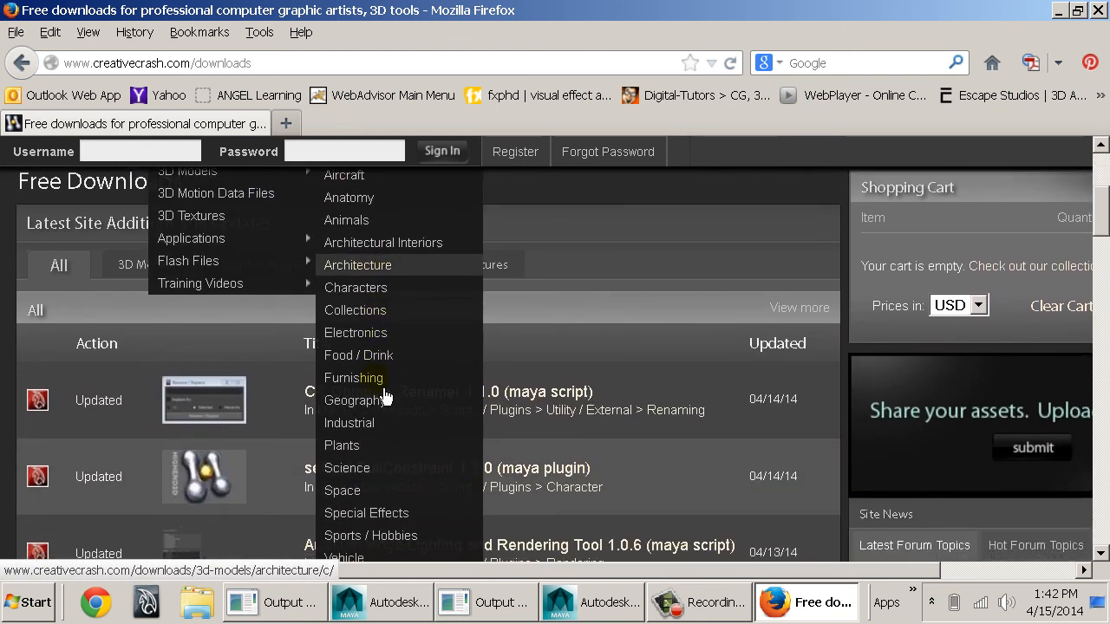
pyautogui.scroll(-3, 384, 392)
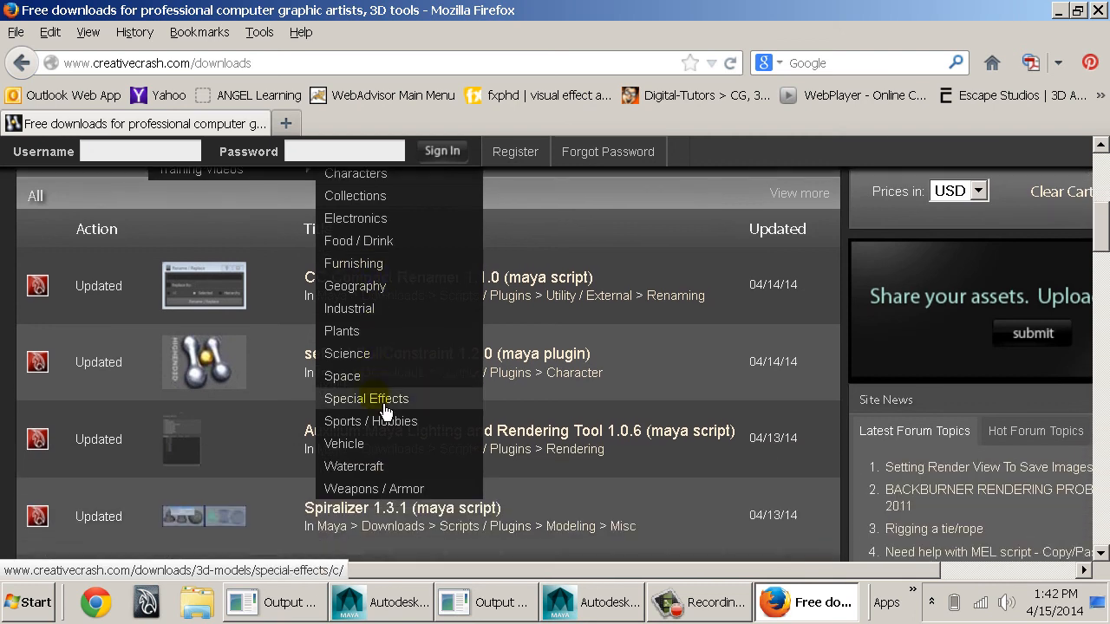
pyautogui.click(379, 449)
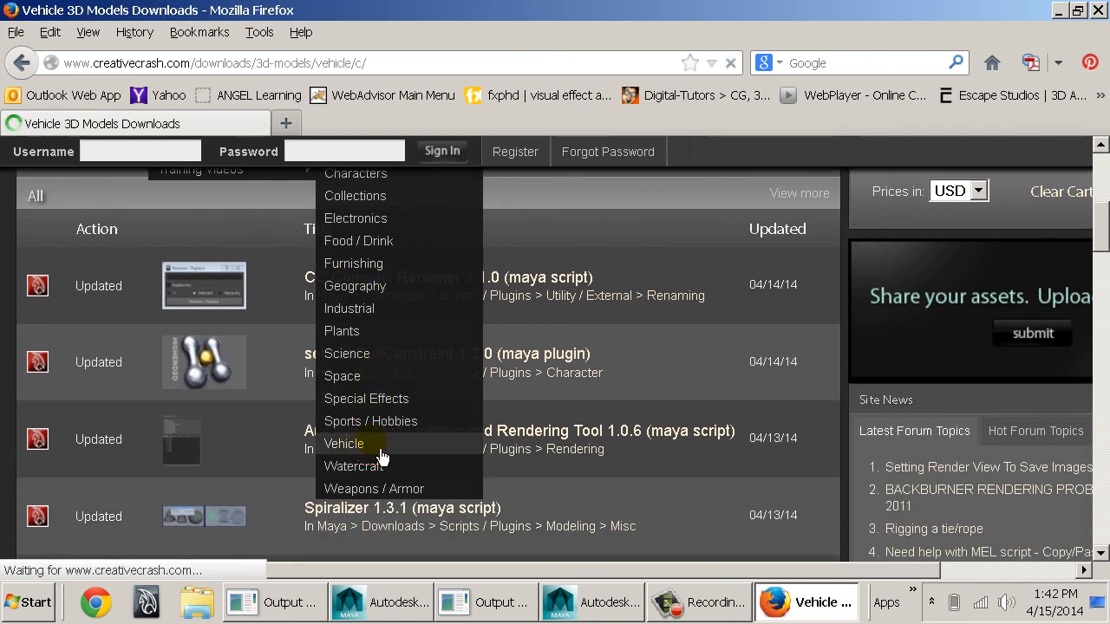
# - Browse the vehicle models on the first results page and continue to page 6
pyautogui.scroll(-10, 386, 402)
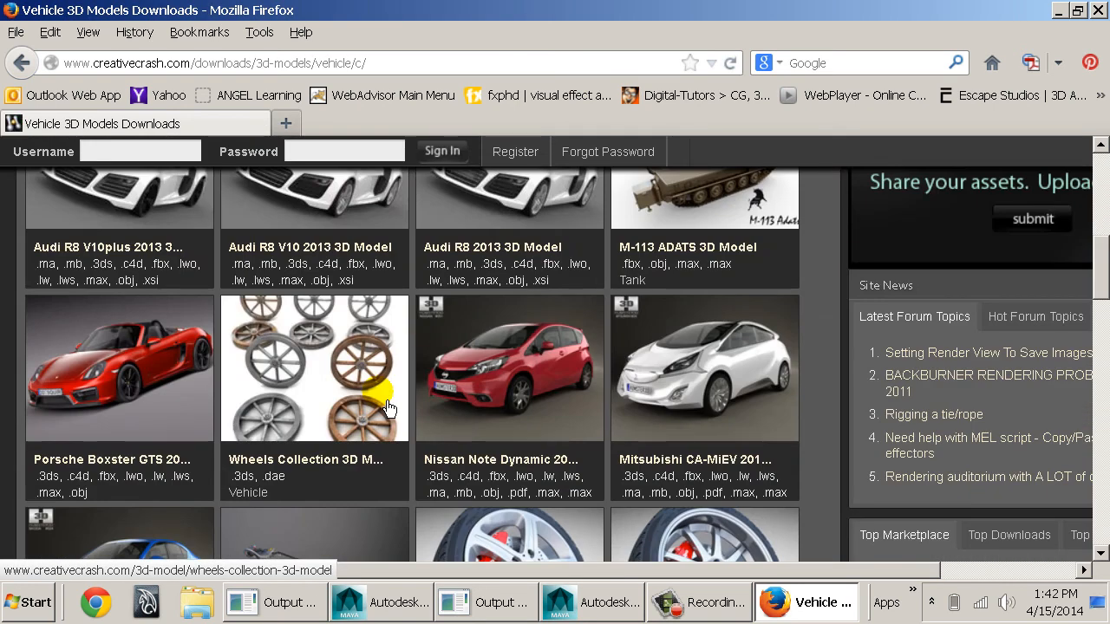
pyautogui.scroll(-9, 386, 407)
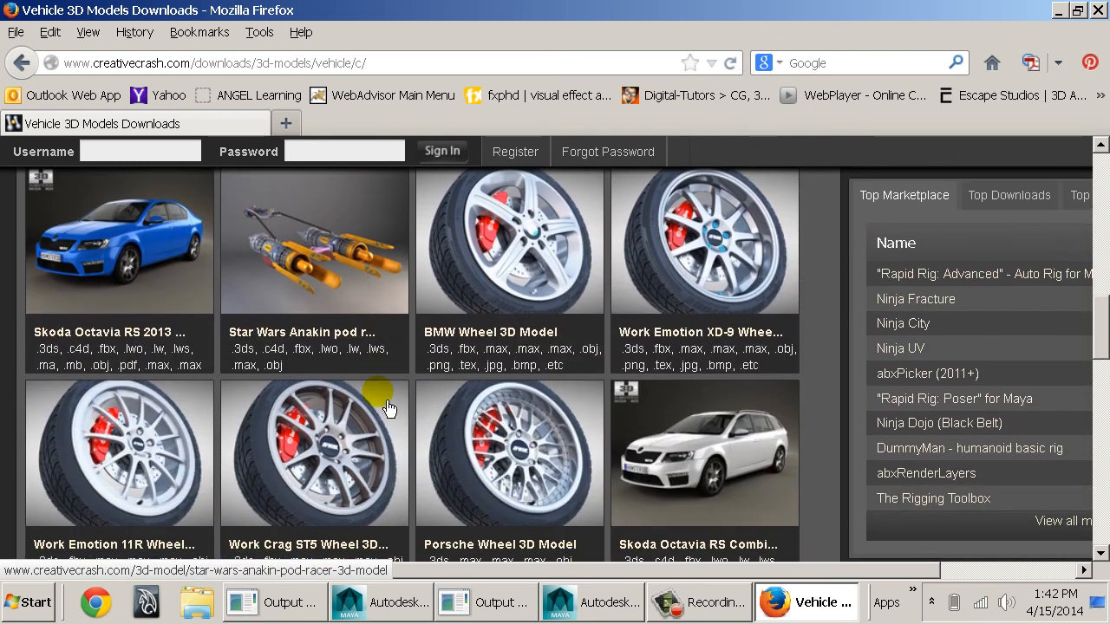
pyautogui.scroll(-15, 387, 401)
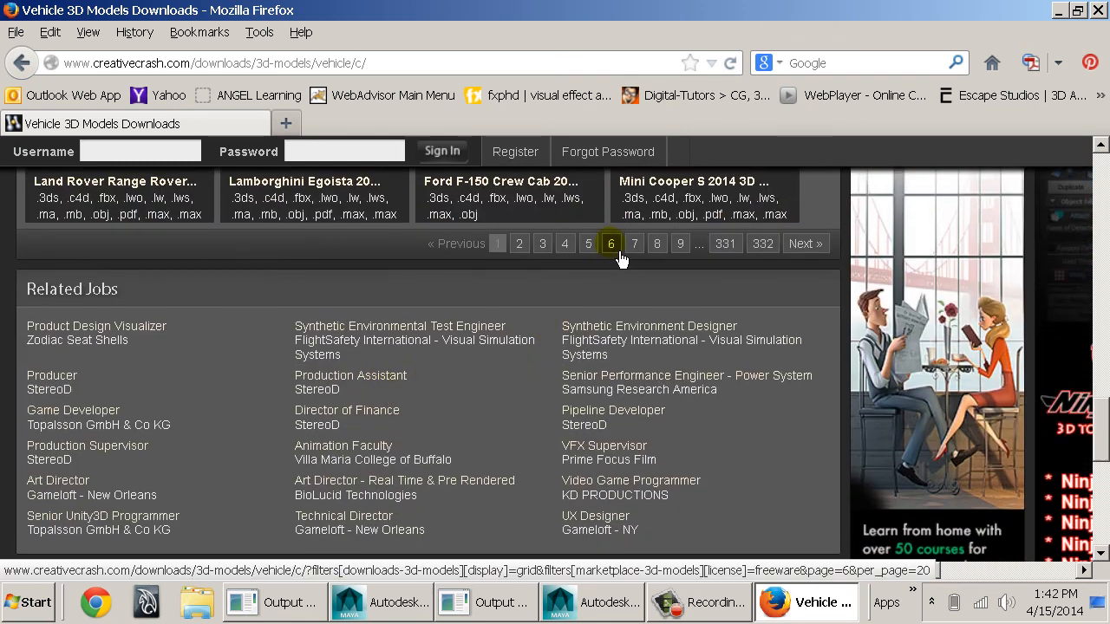
pyautogui.click(618, 252)
pyautogui.scroll(-7, 388, 342)
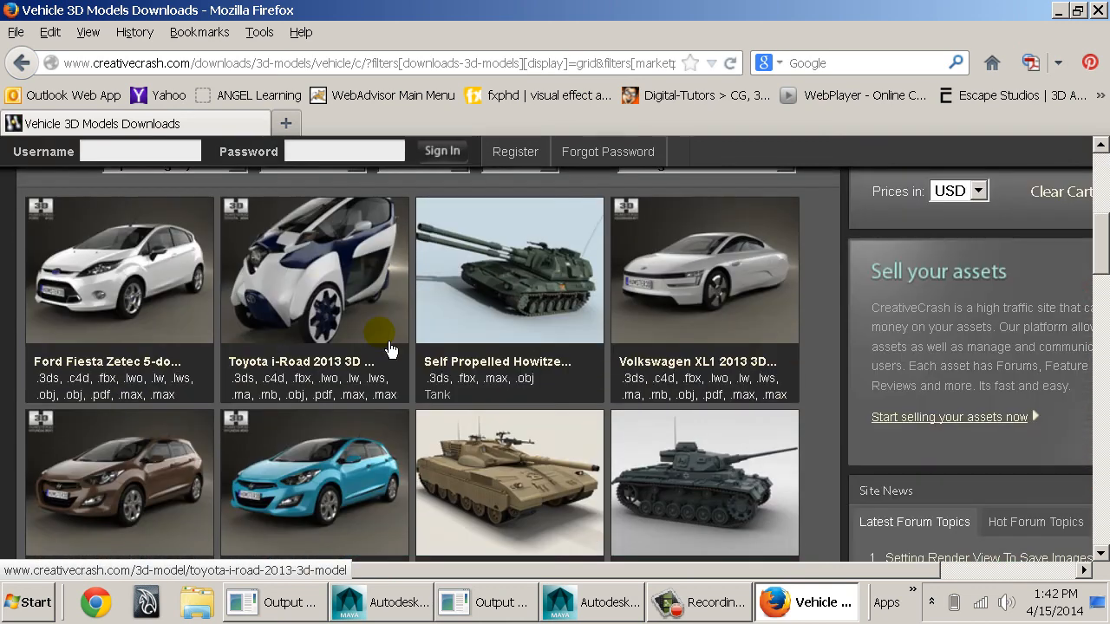
# - Check the license and price of the Self Propelled Howitzer 3D model, then return to the first page of vehicle results
pyautogui.click(531, 287)
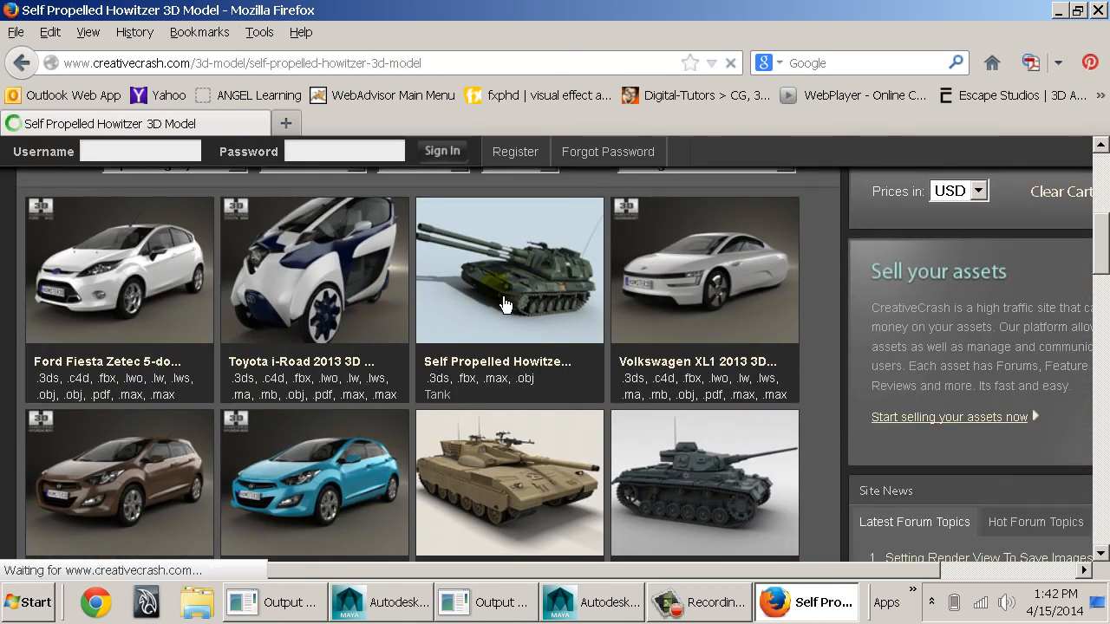
pyautogui.scroll(-10, 488, 317)
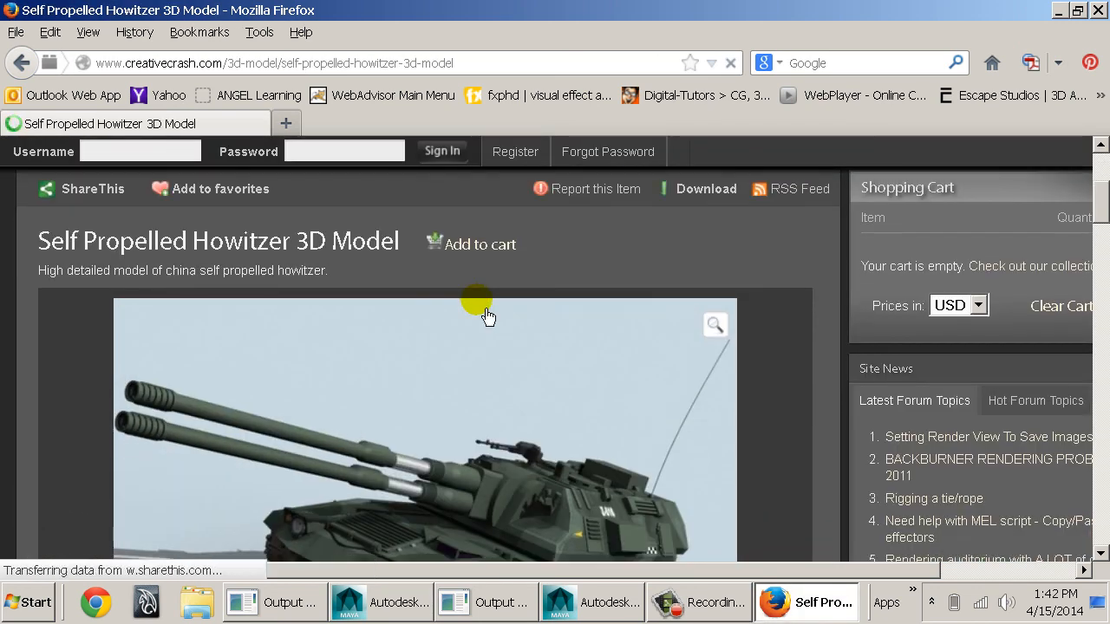
pyautogui.scroll(-5, 488, 318)
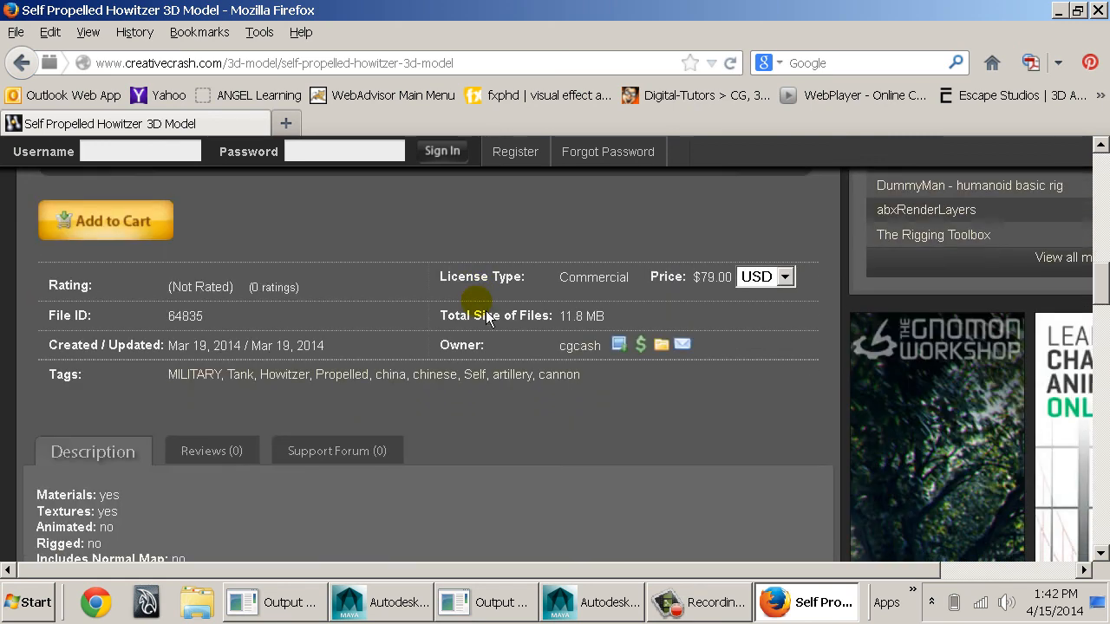
pyautogui.hotkey('alt', 'Left')
pyautogui.hotkey('alt', 'Left')
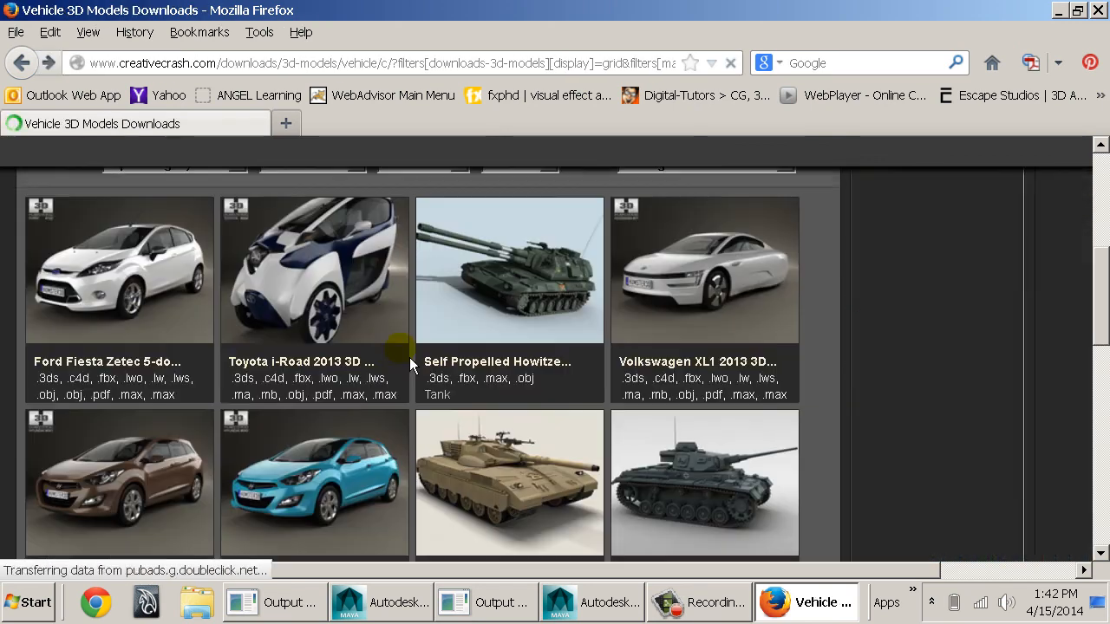
# - Sort the vehicle models by Price: Least Expensive
pyautogui.scroll(15, 312, 367)
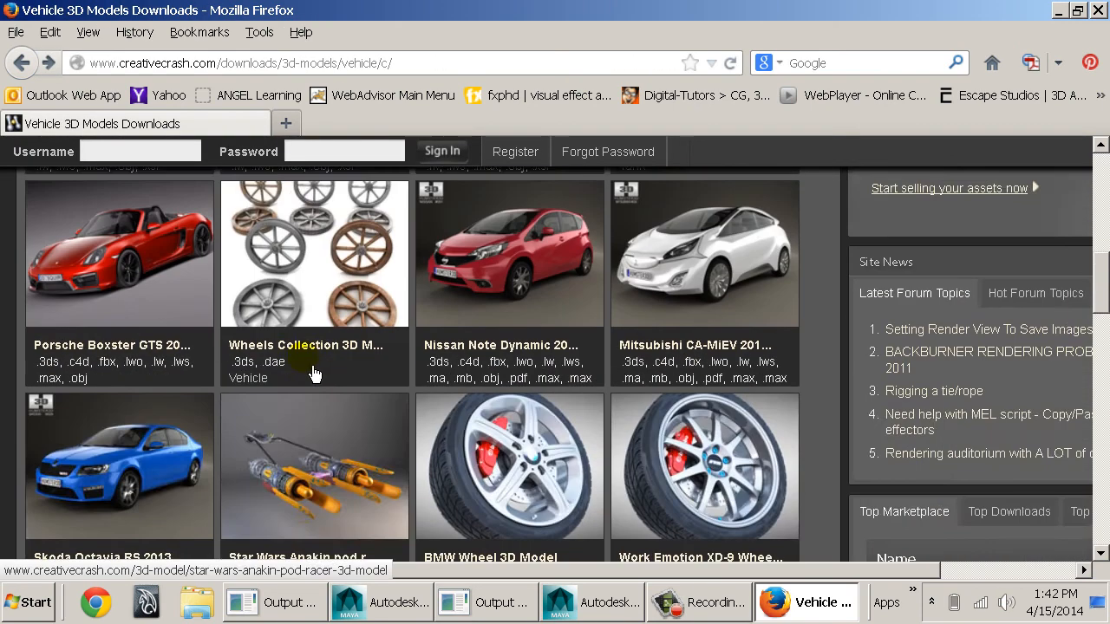
pyautogui.moveTo(308, 379)
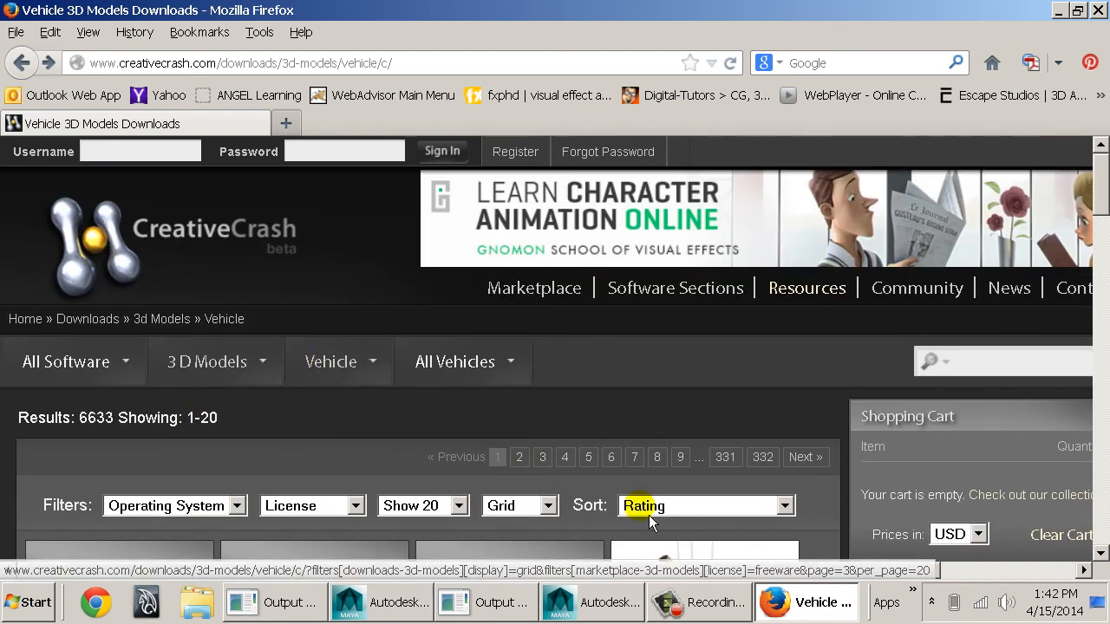
pyautogui.click(676, 512)
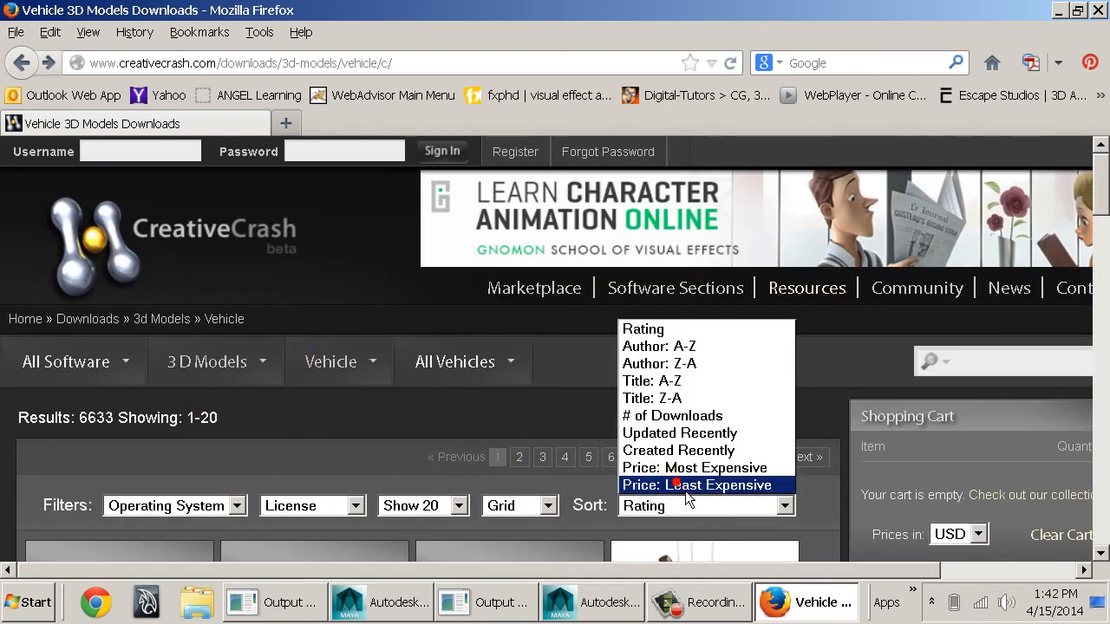
pyautogui.click(685, 486)
pyautogui.scroll(-3, 381, 416)
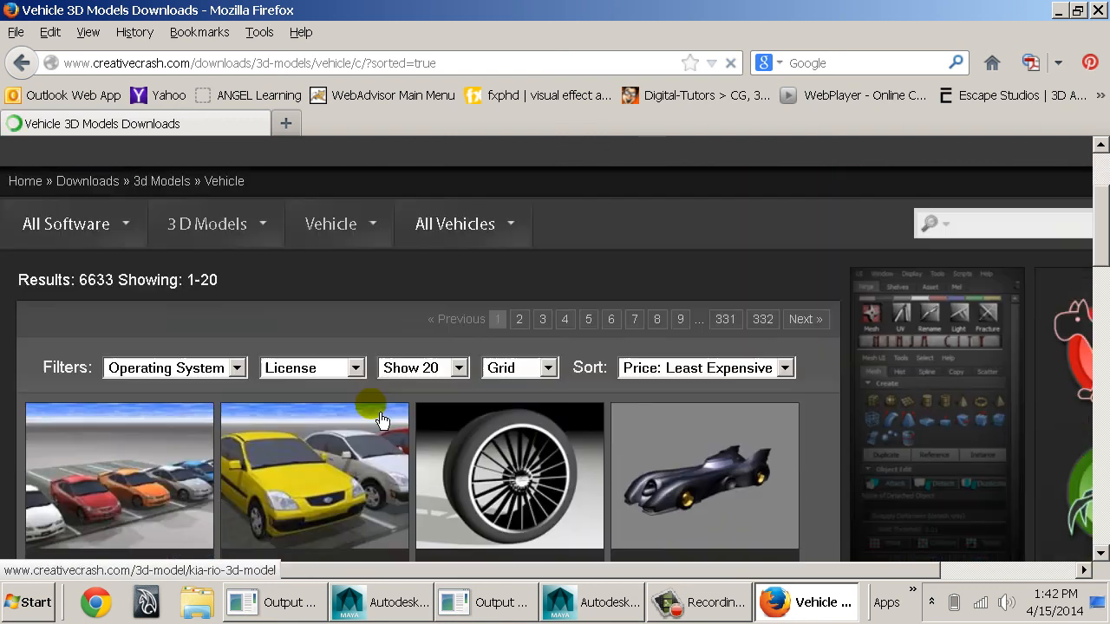
# - Change the display of the sorted vehicle results from Grid to List
pyautogui.click(529, 282)
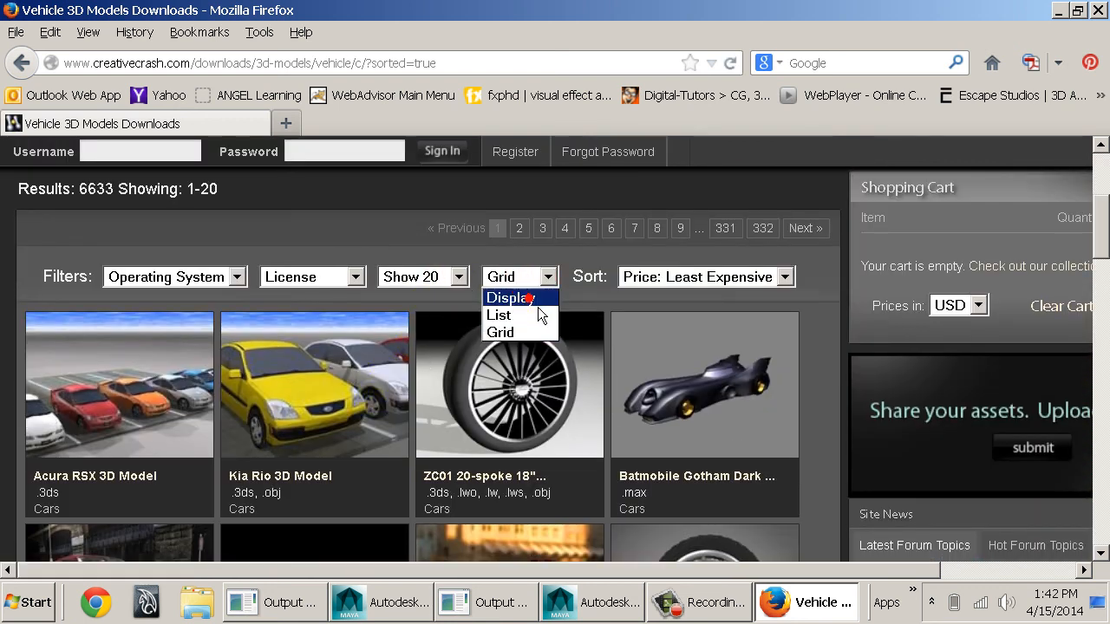
pyautogui.click(537, 298)
pyautogui.scroll(-6, 412, 296)
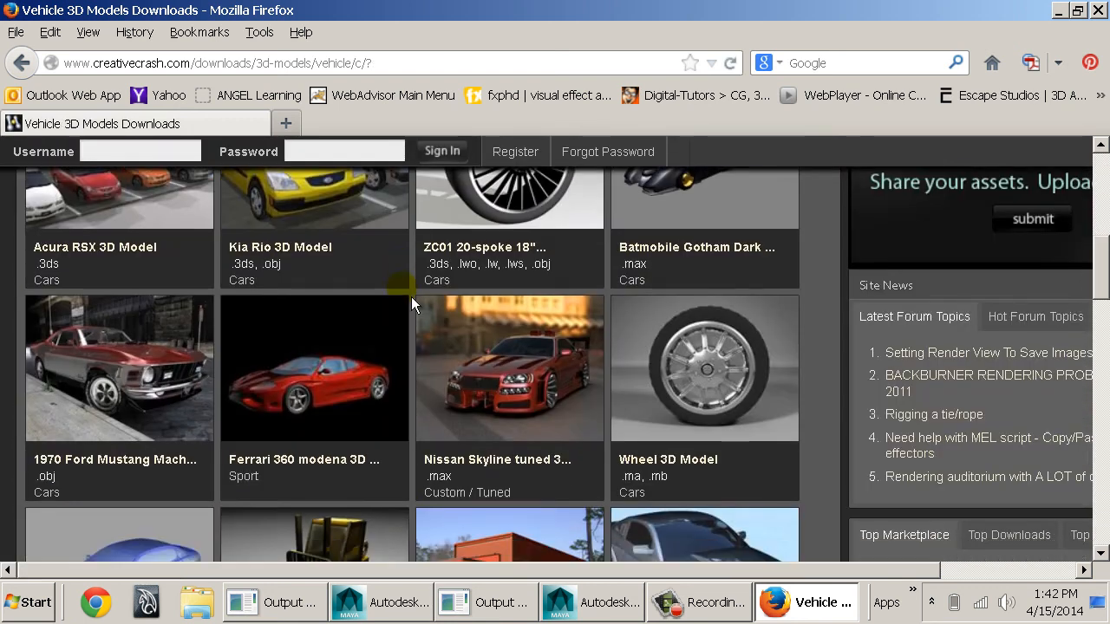
pyautogui.scroll(3, 411, 297)
pyautogui.click(525, 280)
pyautogui.click(507, 315)
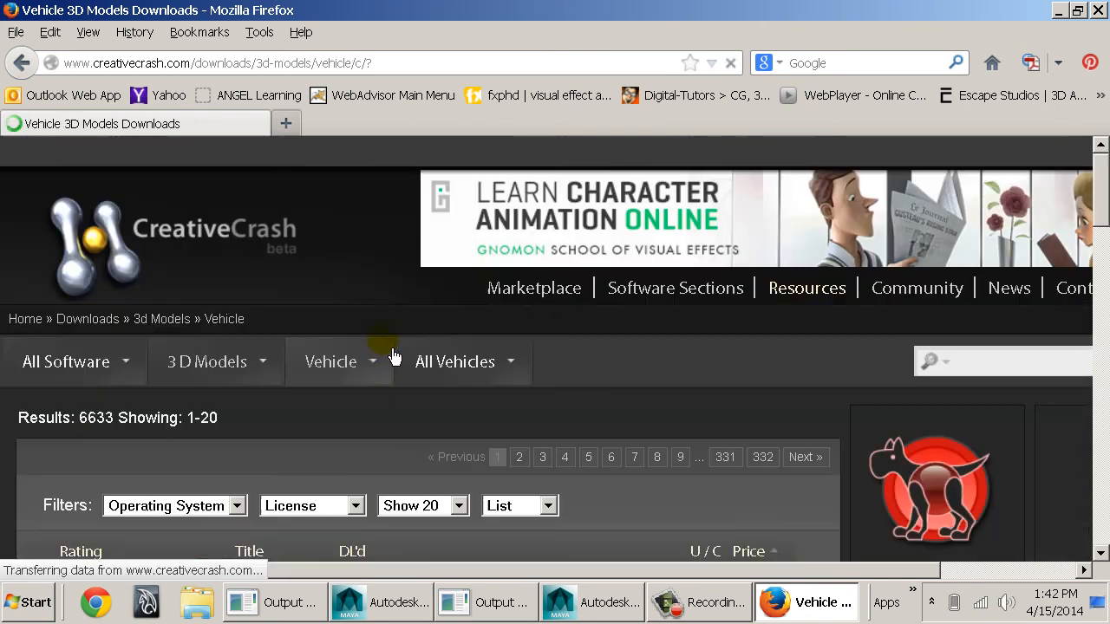
# - Find the free Forklift 3D Model in the vehicle list, review its detail page and request its download
pyautogui.scroll(-5, 286, 286)
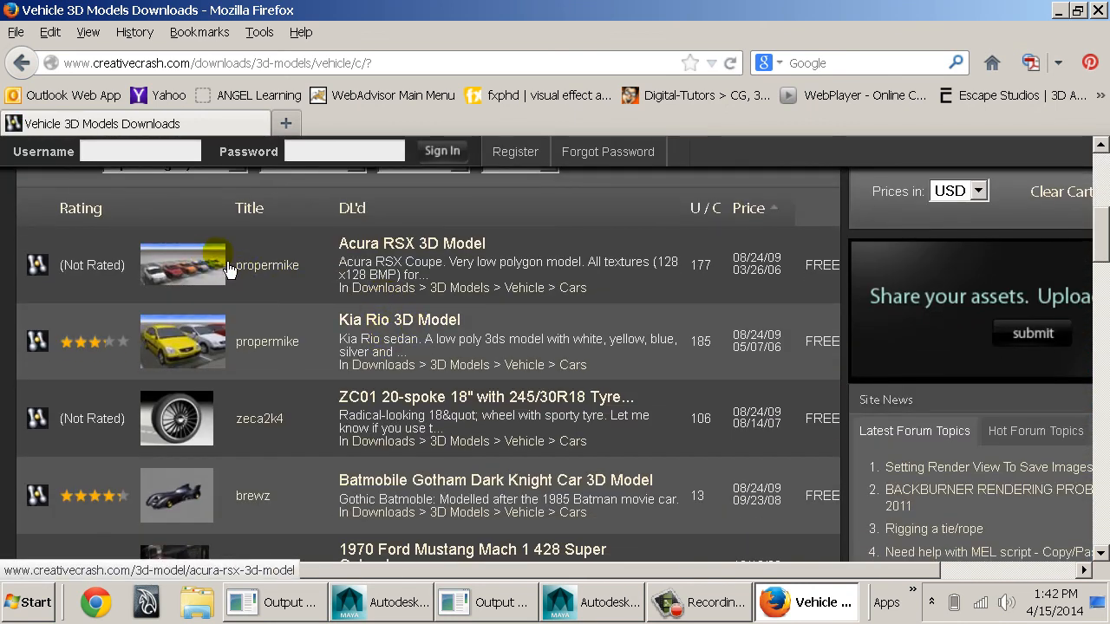
pyautogui.scroll(-4, 205, 386)
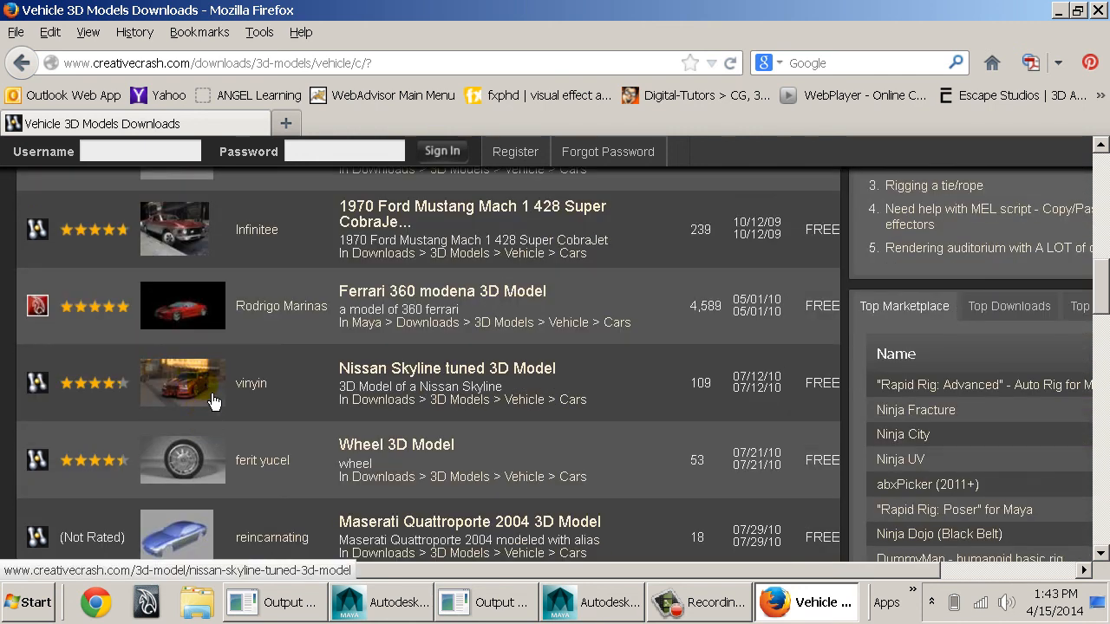
pyautogui.scroll(-3, 213, 403)
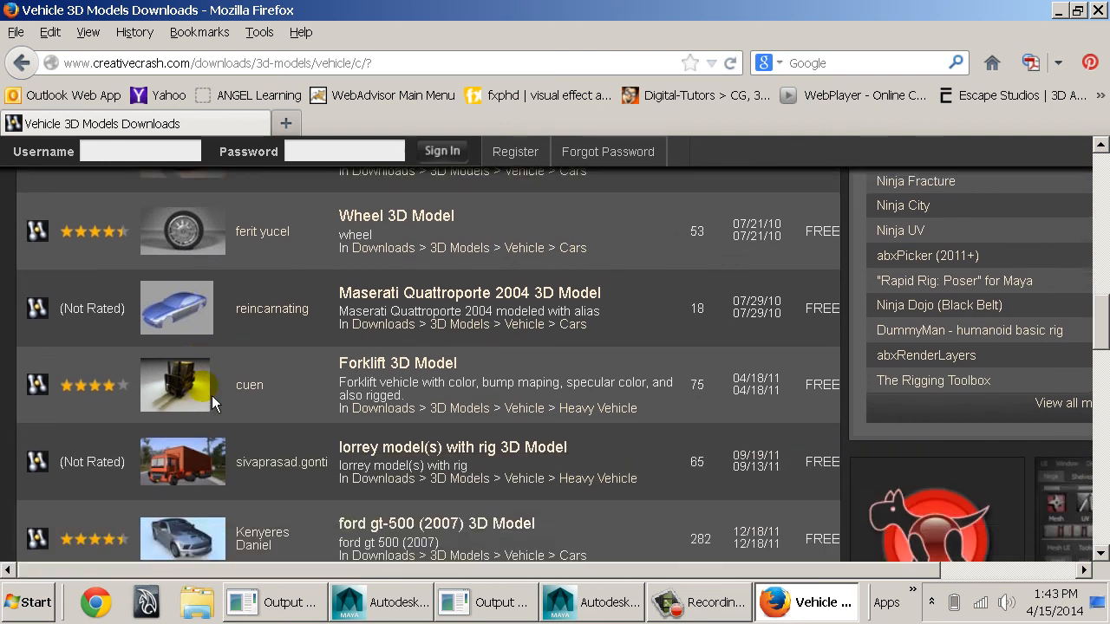
pyautogui.click(205, 405)
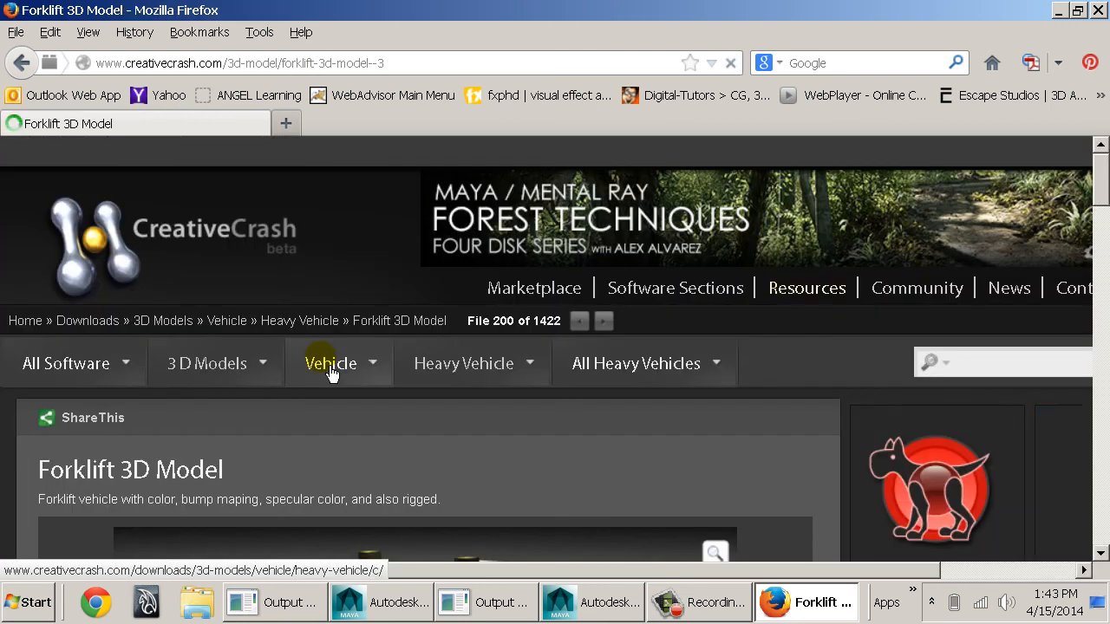
pyautogui.scroll(-1, 332, 370)
pyautogui.scroll(-10, 331, 370)
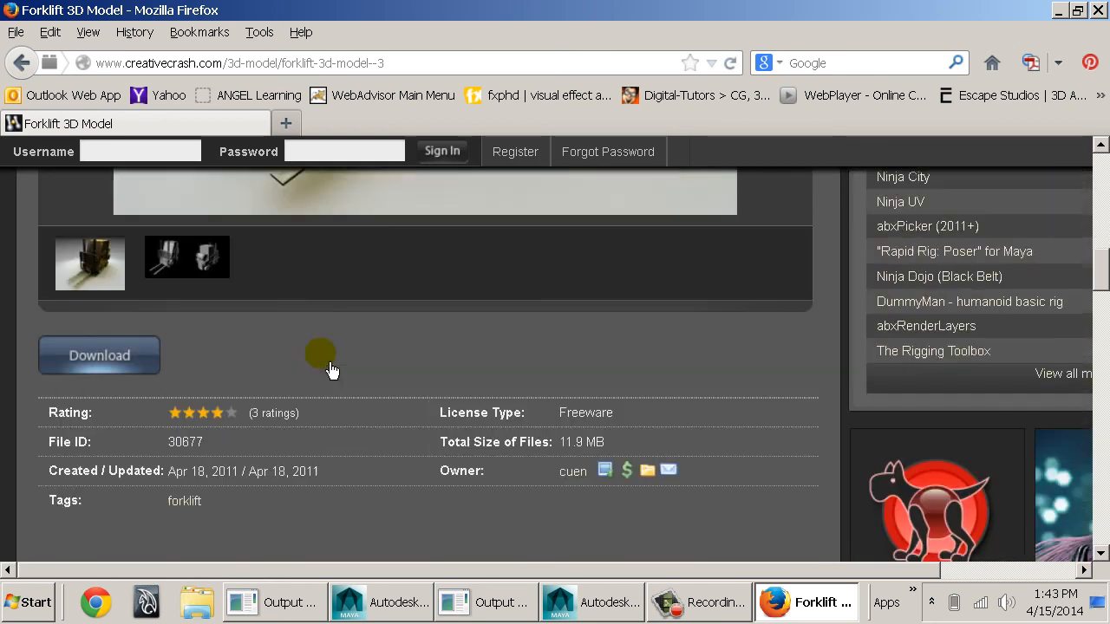
pyautogui.click(149, 354)
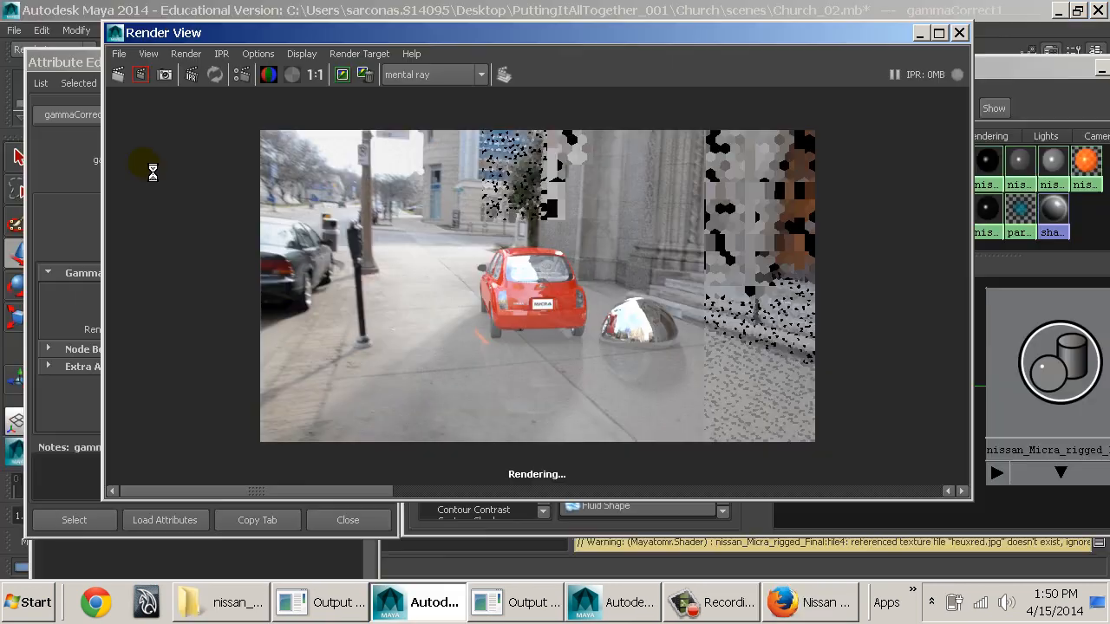
# - Switch to Firefox to review the Nissan Micra car Rigged 3D Model download page, then return to Maya
pyautogui.click(828, 607)
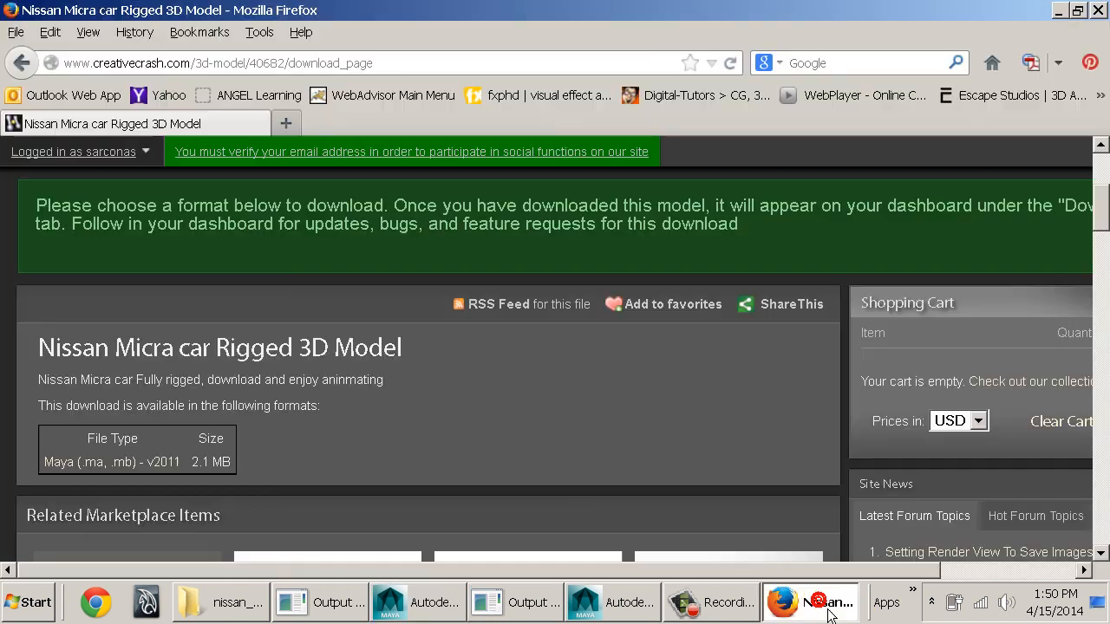
pyautogui.scroll(-5, 515, 430)
pyautogui.scroll(5, 514, 430)
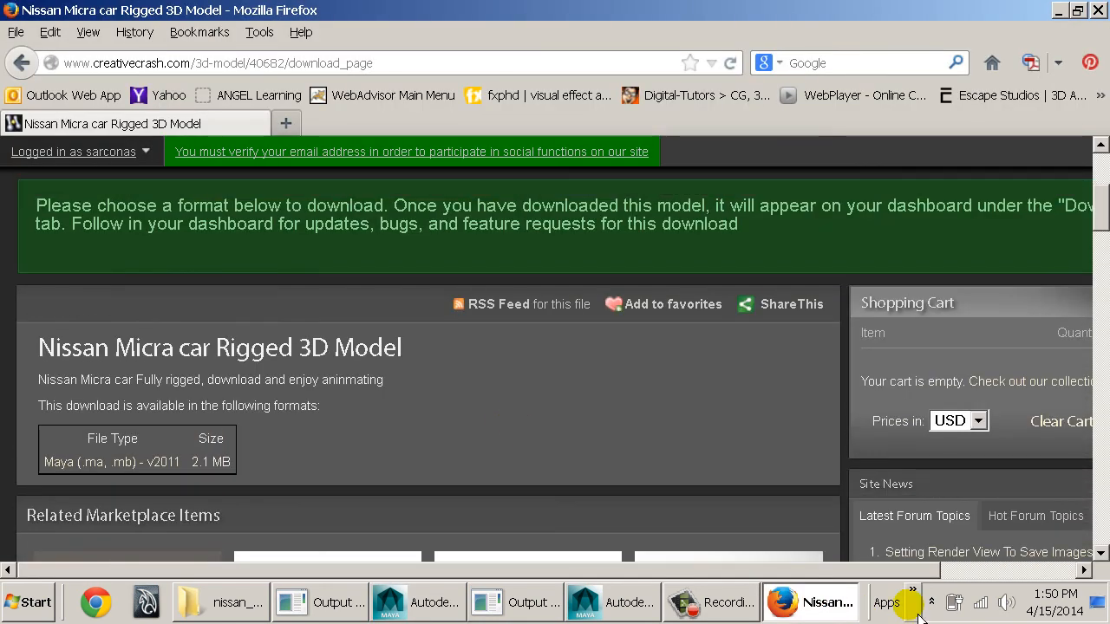
pyautogui.click(817, 612)
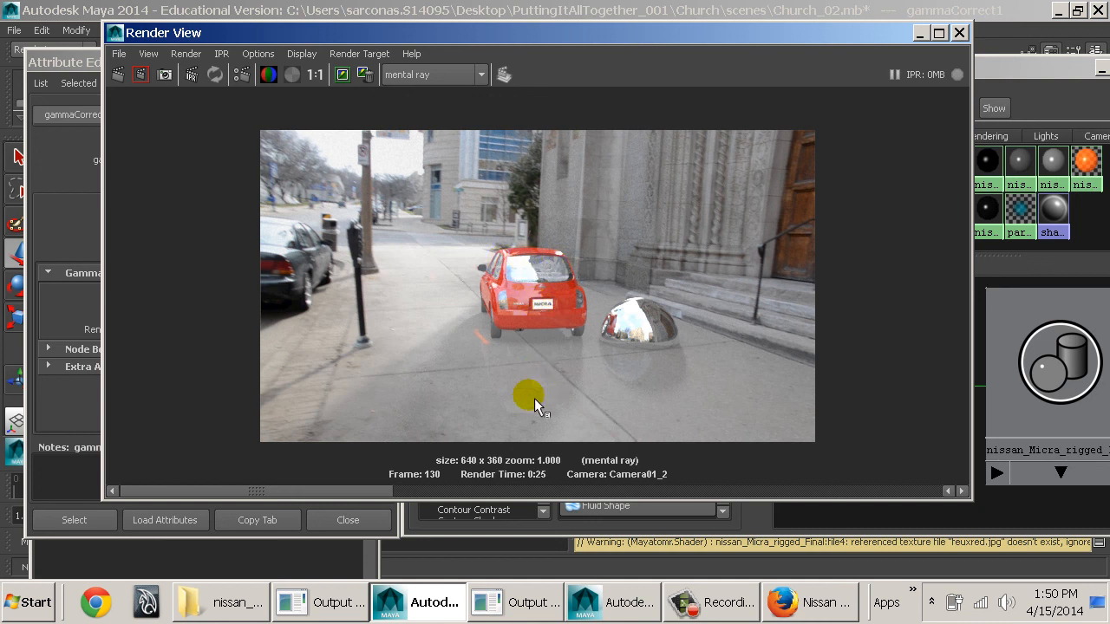
# - Close the finished render, the Hypershade and the Attribute Editor to clear the camera view
pyautogui.click(959, 32)
pyautogui.doubleClick(417, 63)
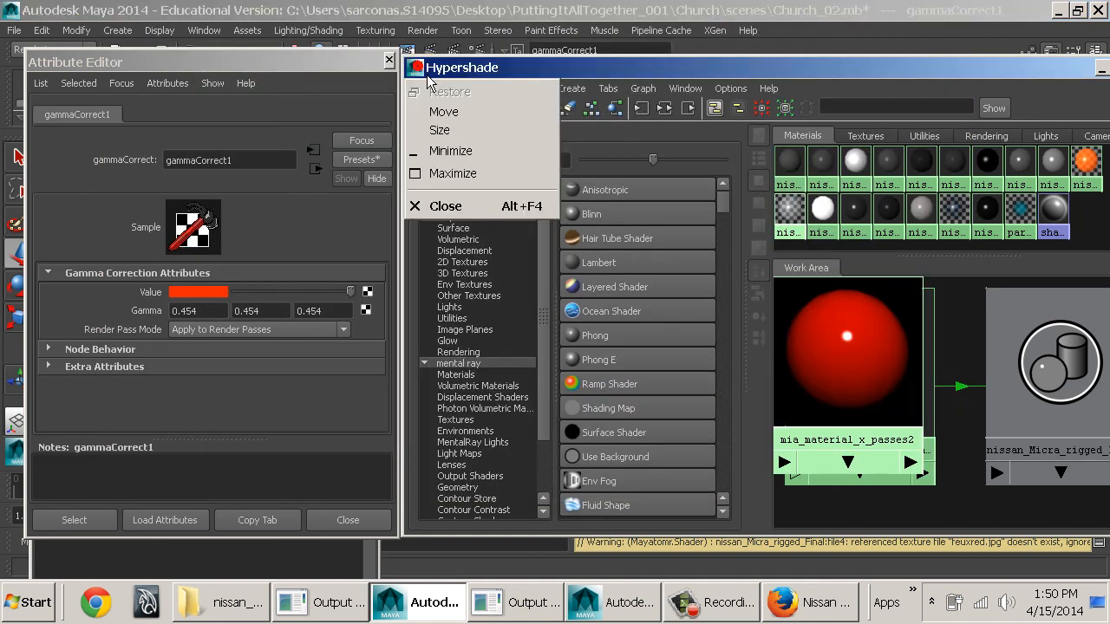
pyautogui.click(389, 61)
pyautogui.click(367, 72)
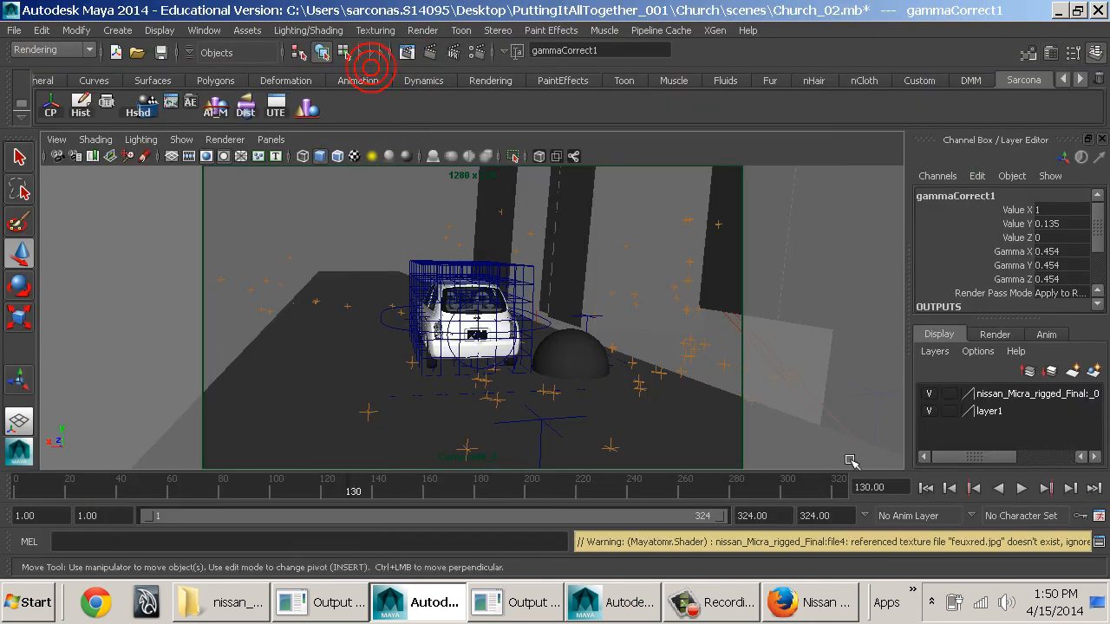
# - Play the scene's animation from the first frame and stop it at frame 201
pyautogui.click(927, 488)
pyautogui.click(1032, 491)
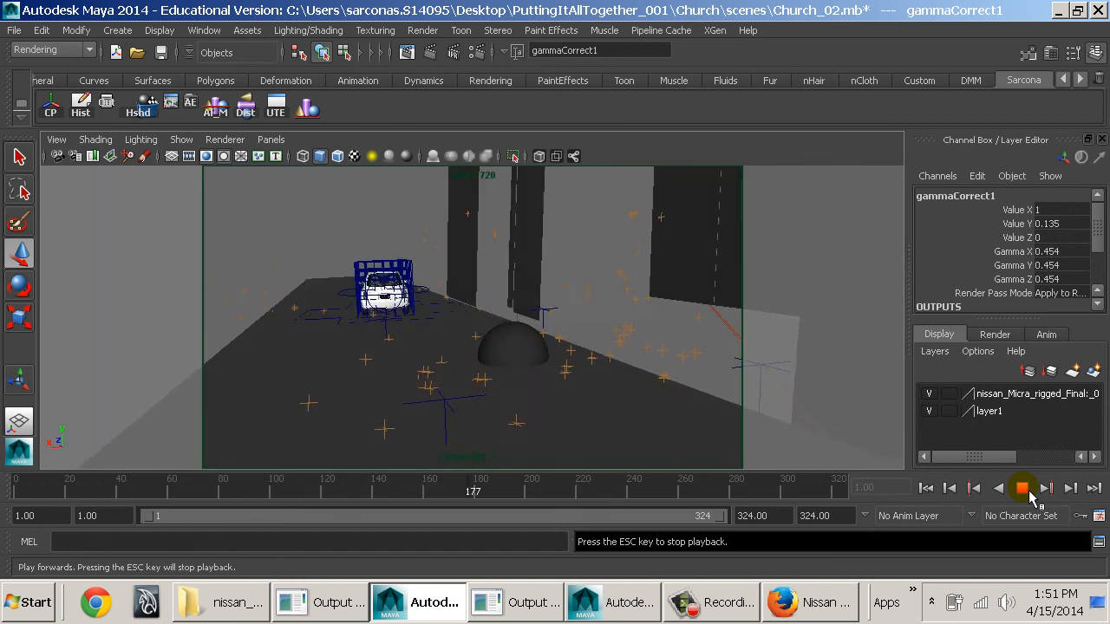
pyautogui.click(1023, 488)
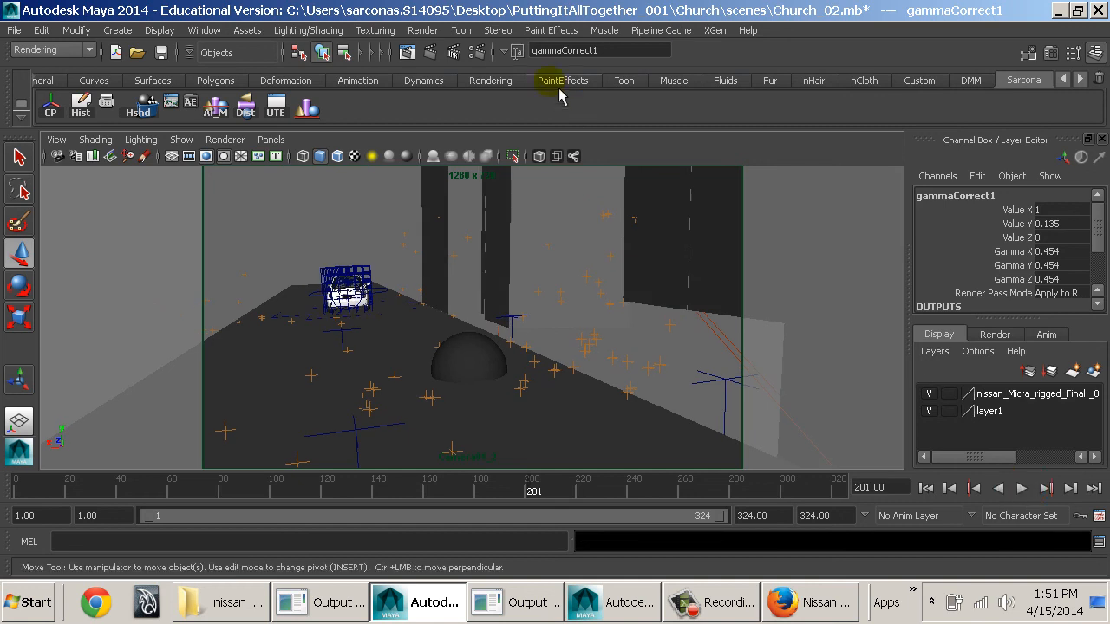
# - Reopen the last render, inspect its alpha channel, restore the RGB display and close the render
pyautogui.click(407, 53)
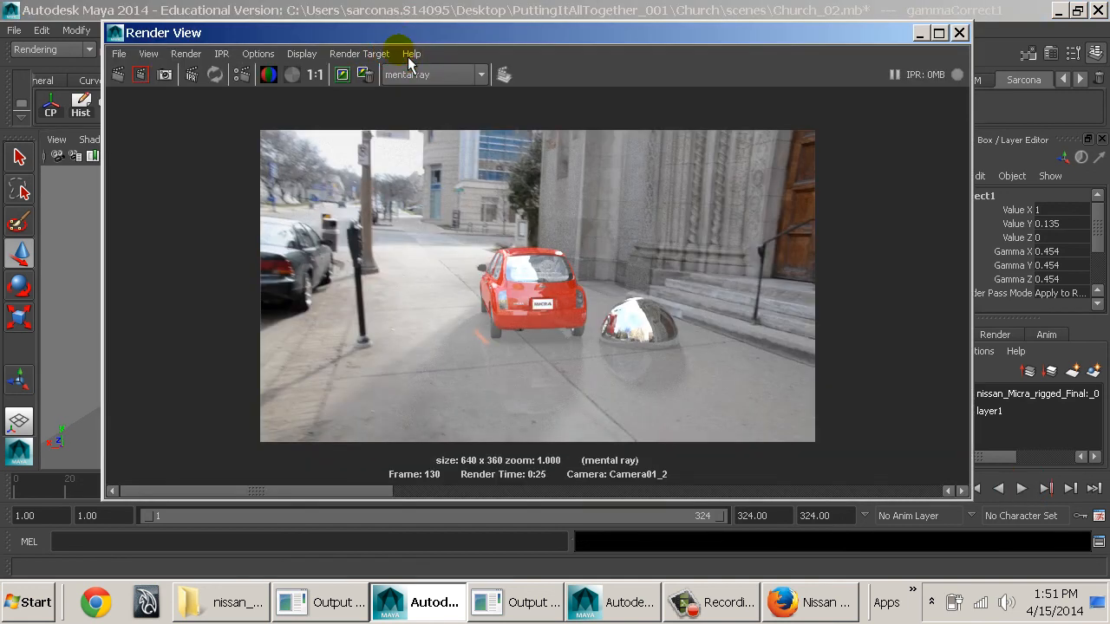
pyautogui.click(293, 77)
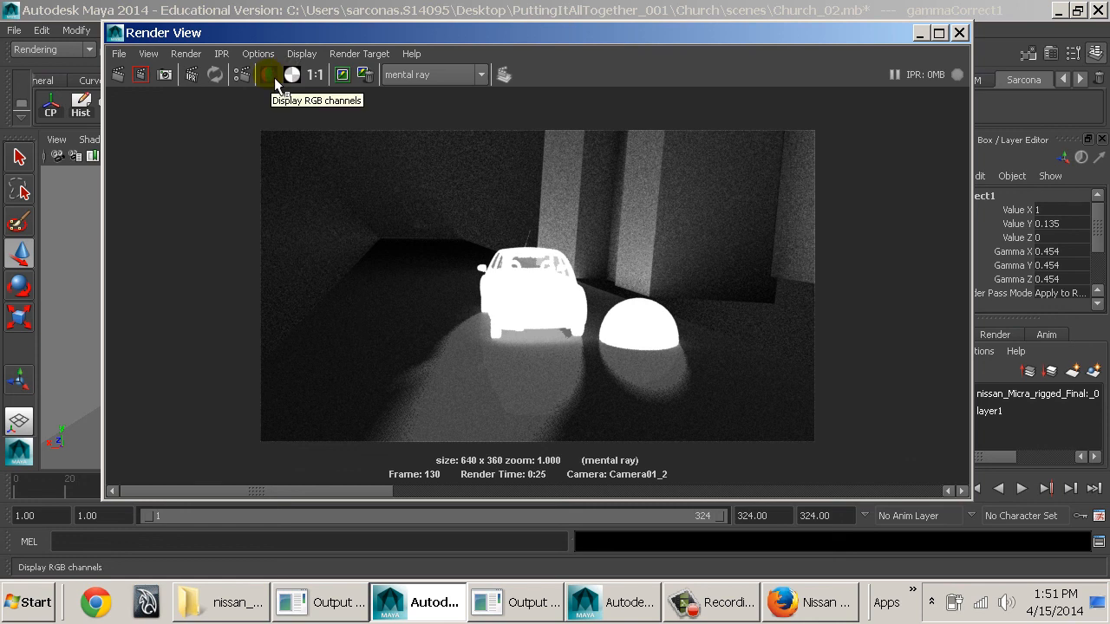
pyautogui.click(272, 76)
pyautogui.doubleClick(114, 32)
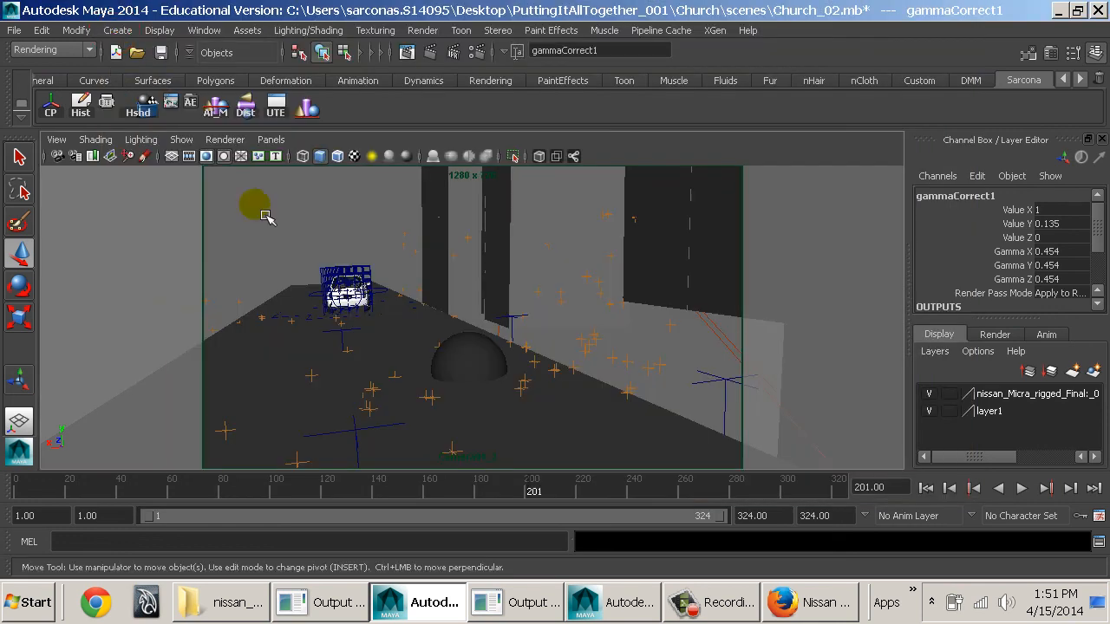
# - Display the camera view in wireframe over the background footage and leave nothing selected
pyautogui.click(271, 278)
pyautogui.press('4')
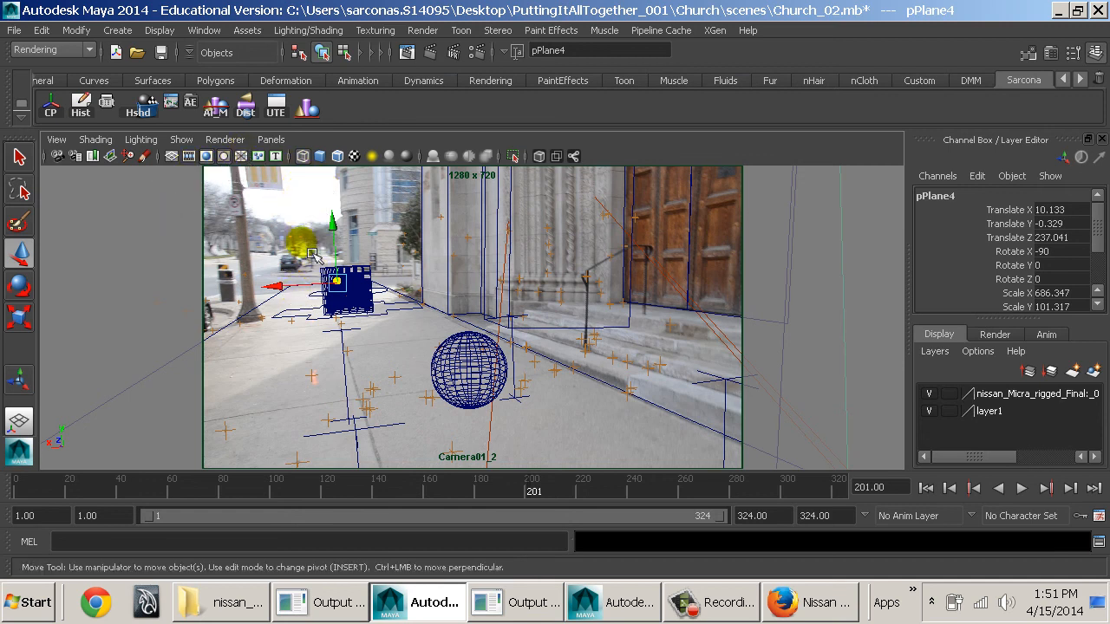
pyautogui.click(560, 438)
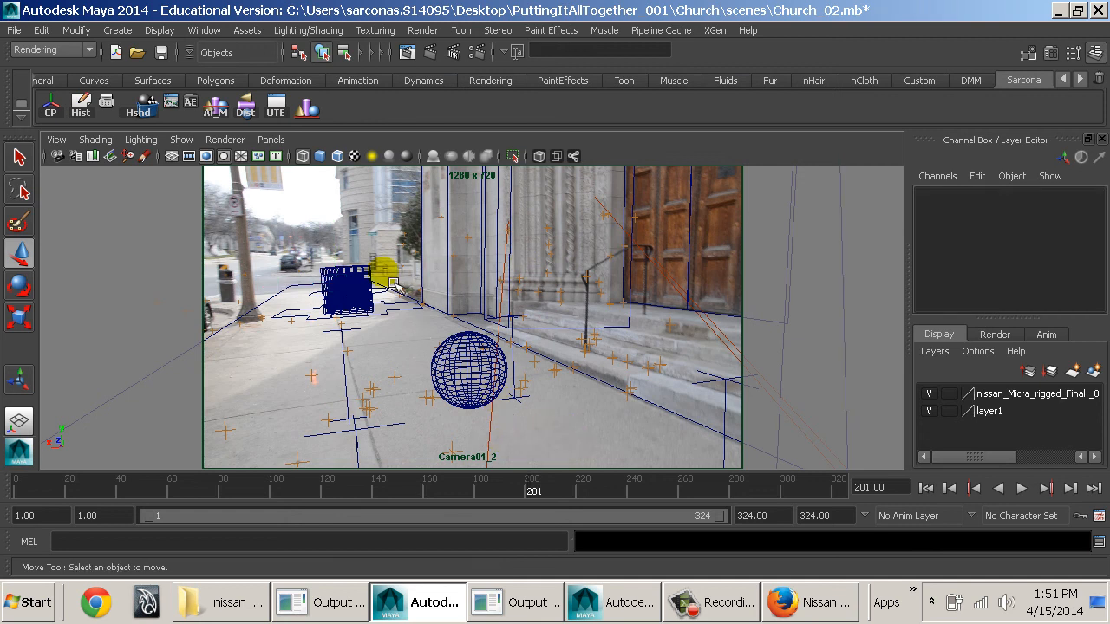
# - Search the web in Firefox for "smoke keying" and browse the image results for smoke footage on black and green-screen examples
pyautogui.click(828, 602)
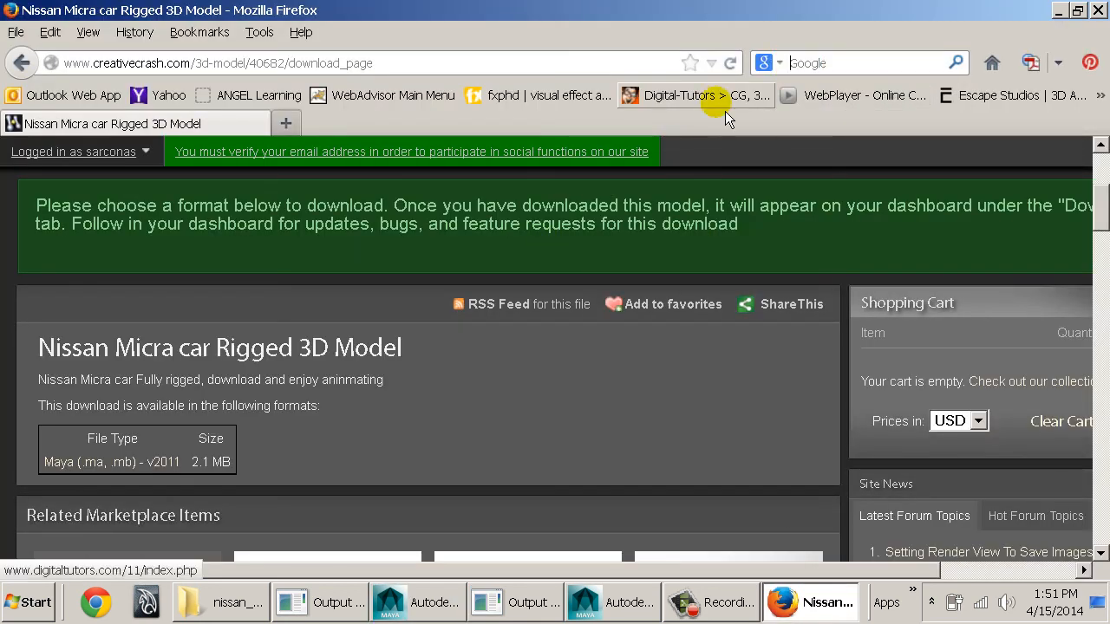
pyautogui.write('smoke keying')
pyautogui.press('Return')
pyautogui.scroll(-3, 231, 278)
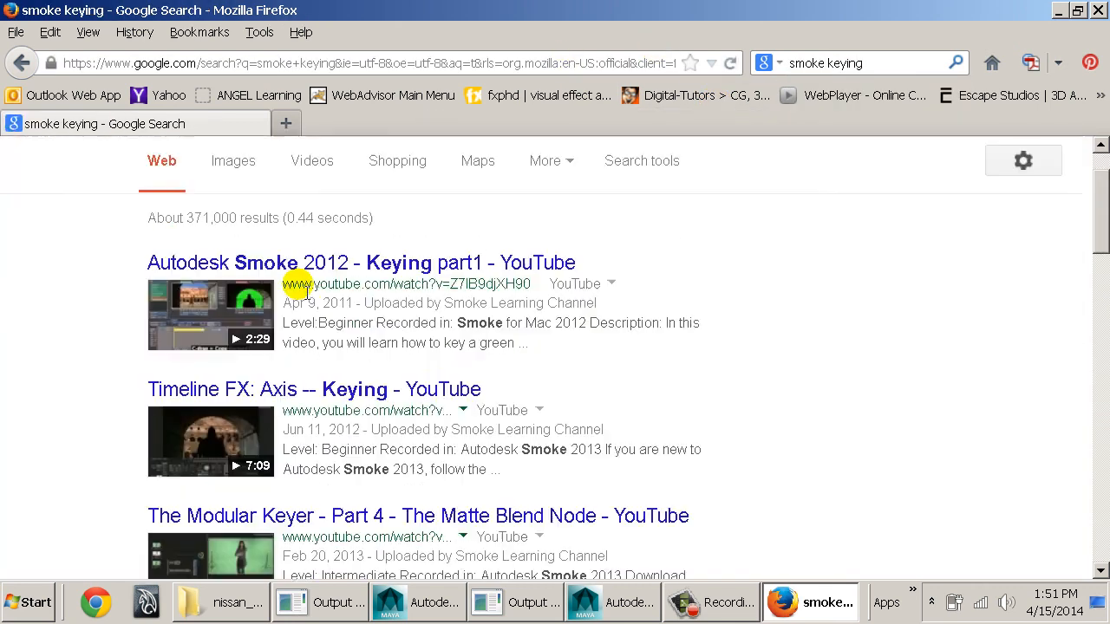
pyautogui.scroll(3, 260, 260)
pyautogui.click(234, 236)
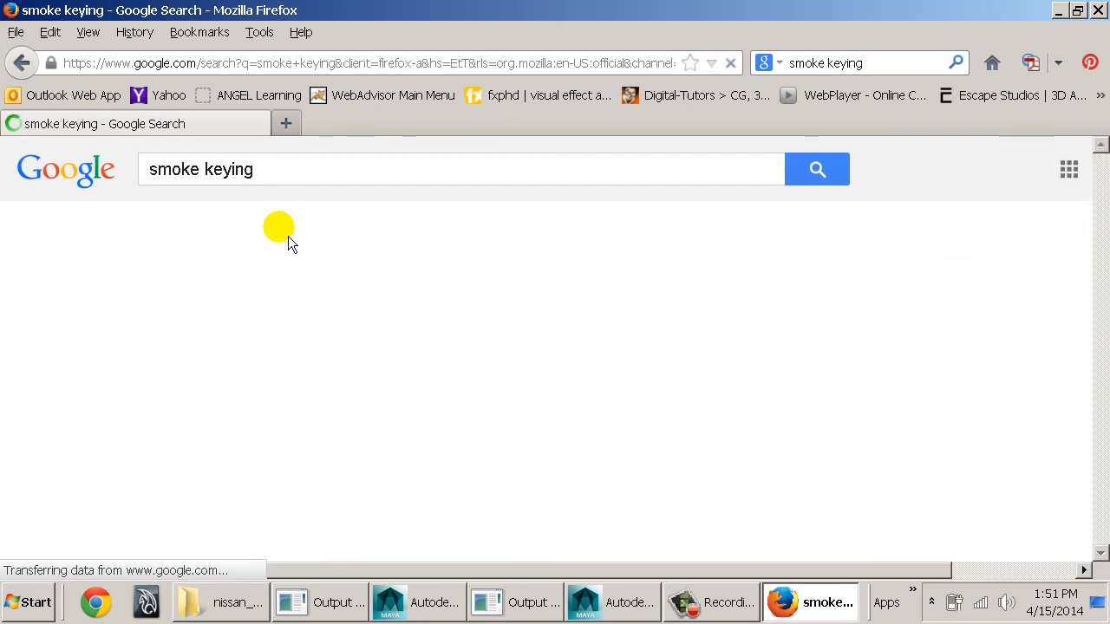
pyautogui.scroll(-2, 924, 304)
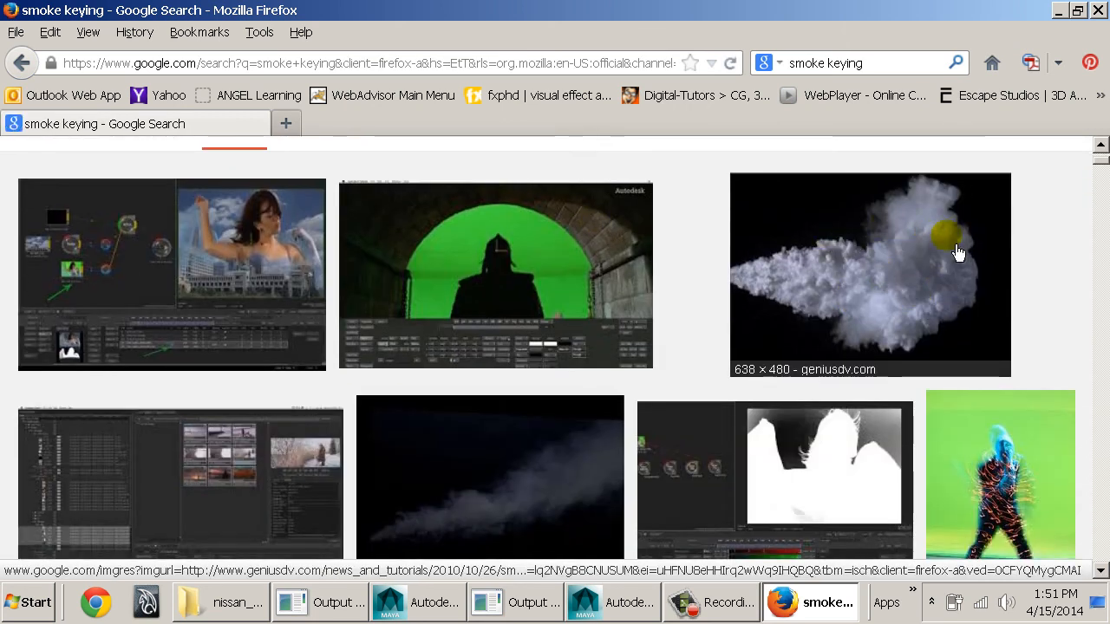
pyautogui.scroll(-3, 913, 274)
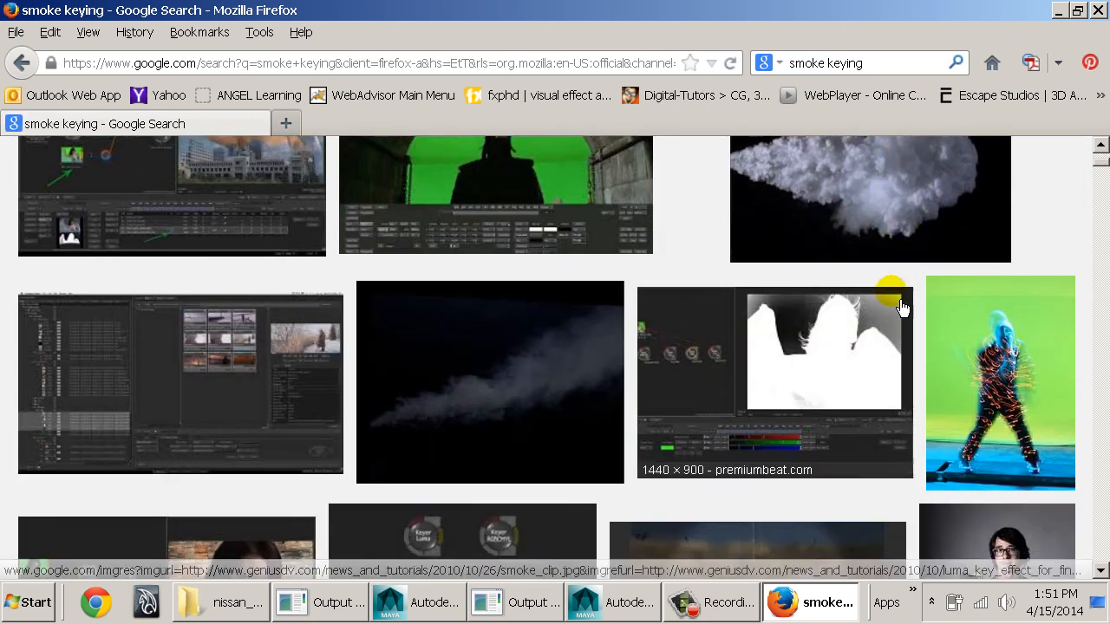
# - Return to Maya and scrub through the timeline to preview the wireframe car and sphere against the footage
pyautogui.click(825, 607)
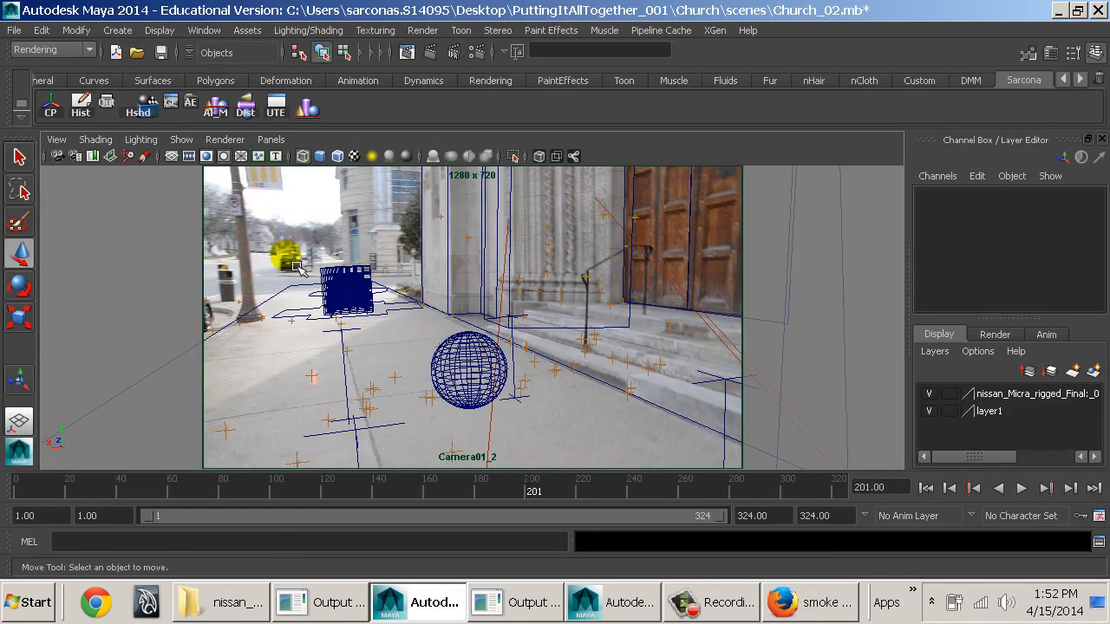
pyautogui.moveTo(152, 494); pyautogui.dragTo(651, 494)
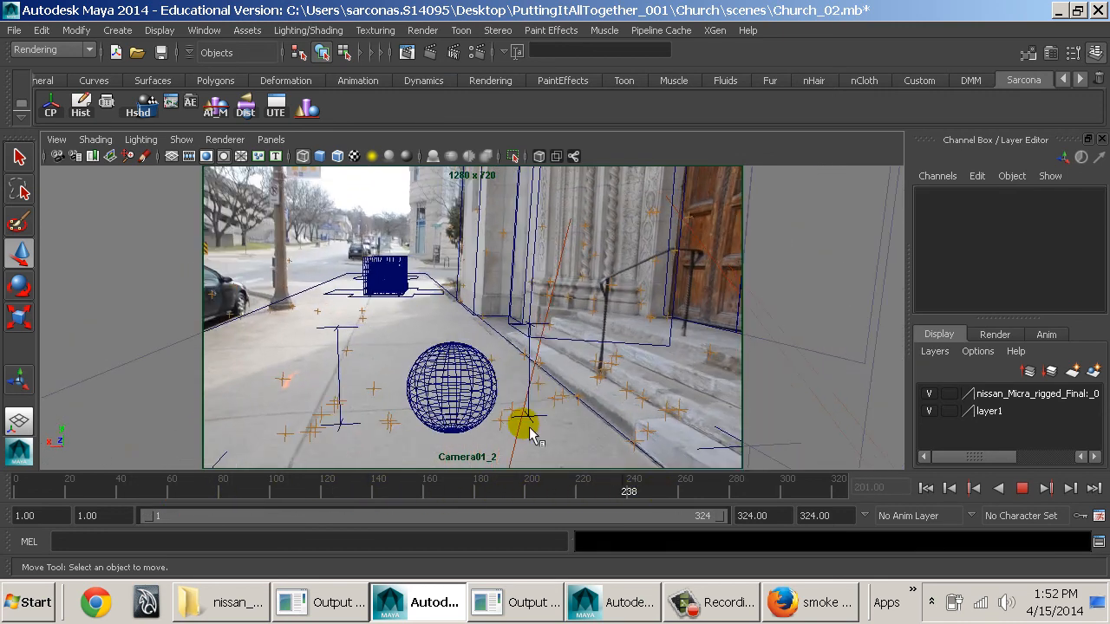